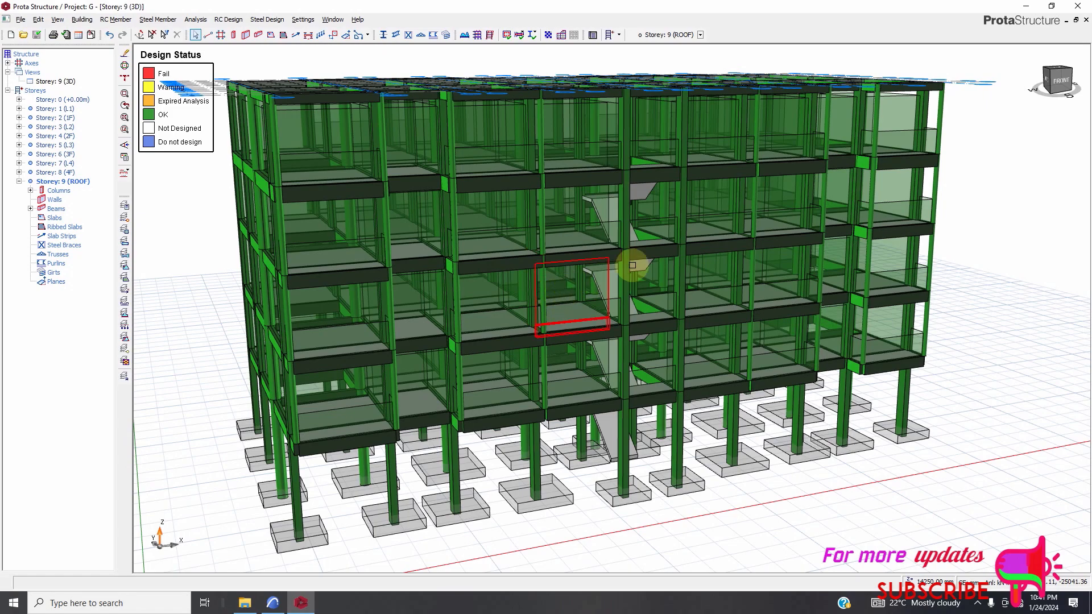
scroll(617, 298, "down", 1)
scroll(621, 301, "up", 1)
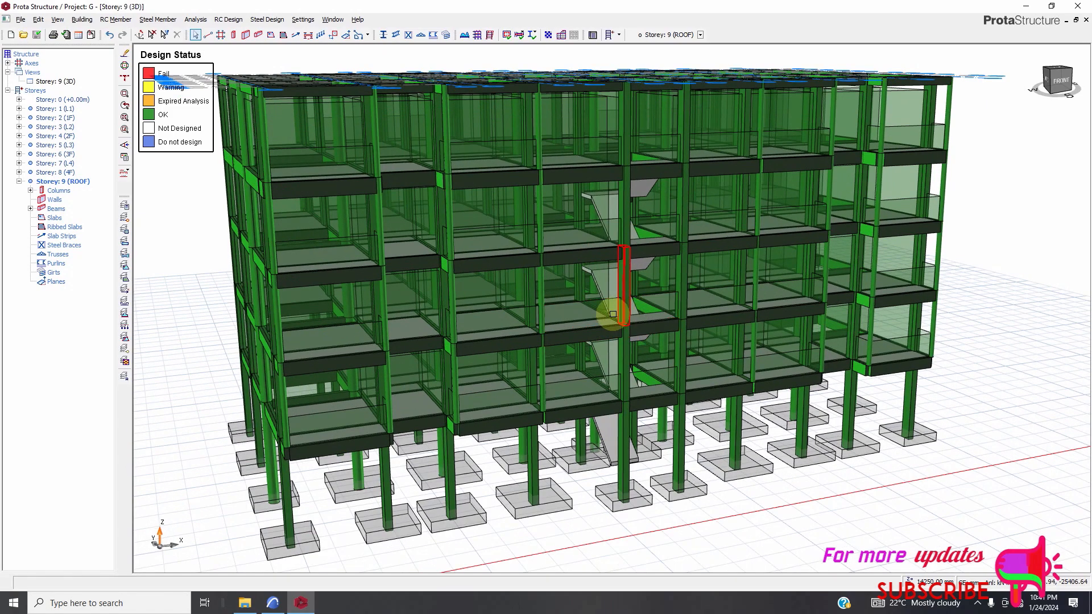
mouse_move(625, 296)
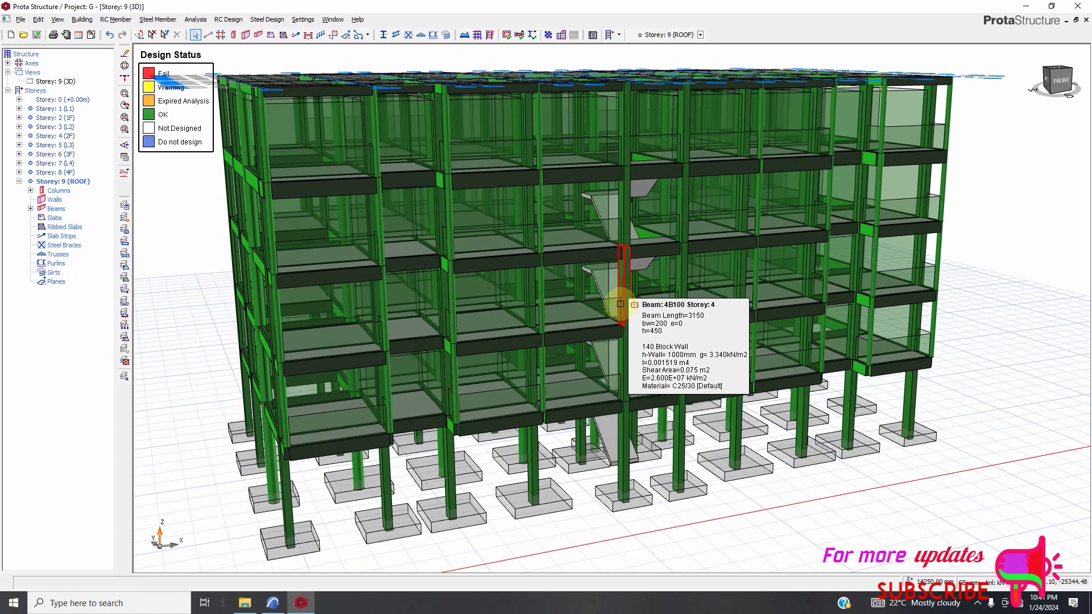
mouse_move(522, 294)
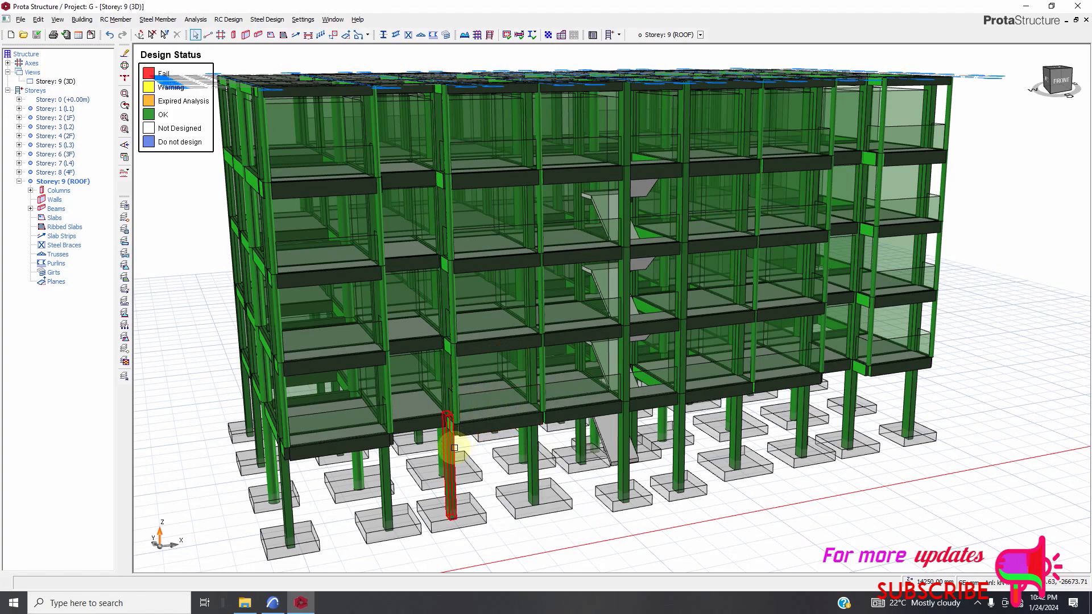
mouse_move(452, 460)
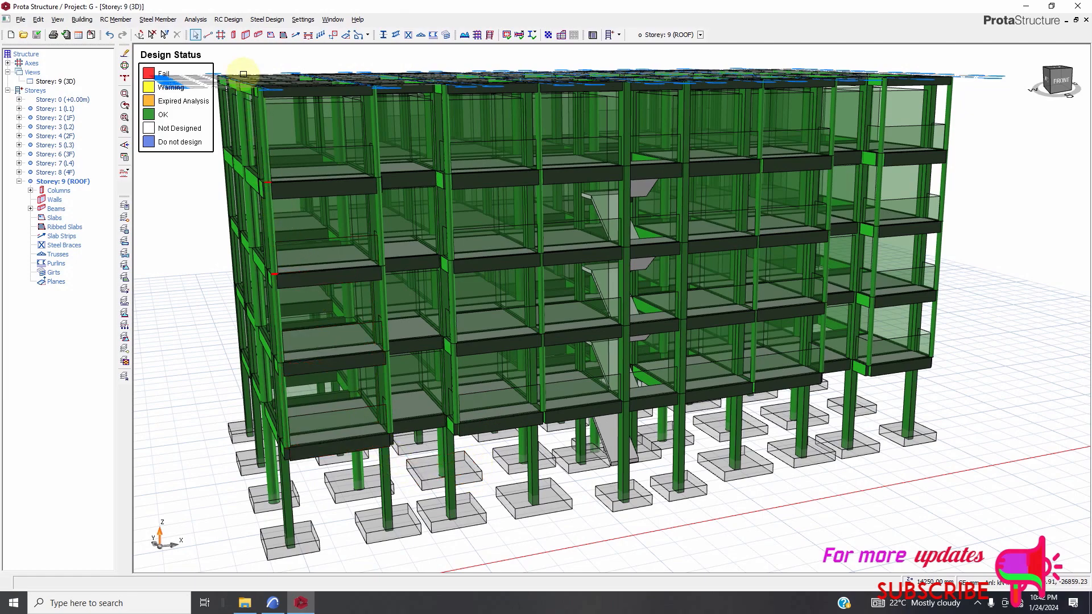
Load the designed building project into ProtaDetails for reinforced concrete detailing.
left_click(233, 20)
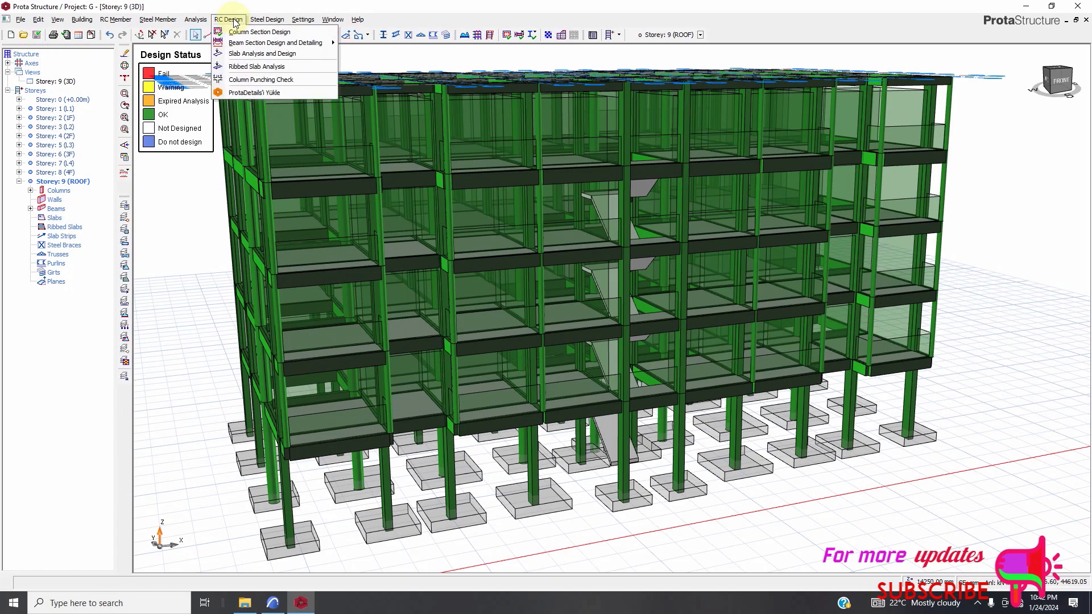
left_click(248, 94)
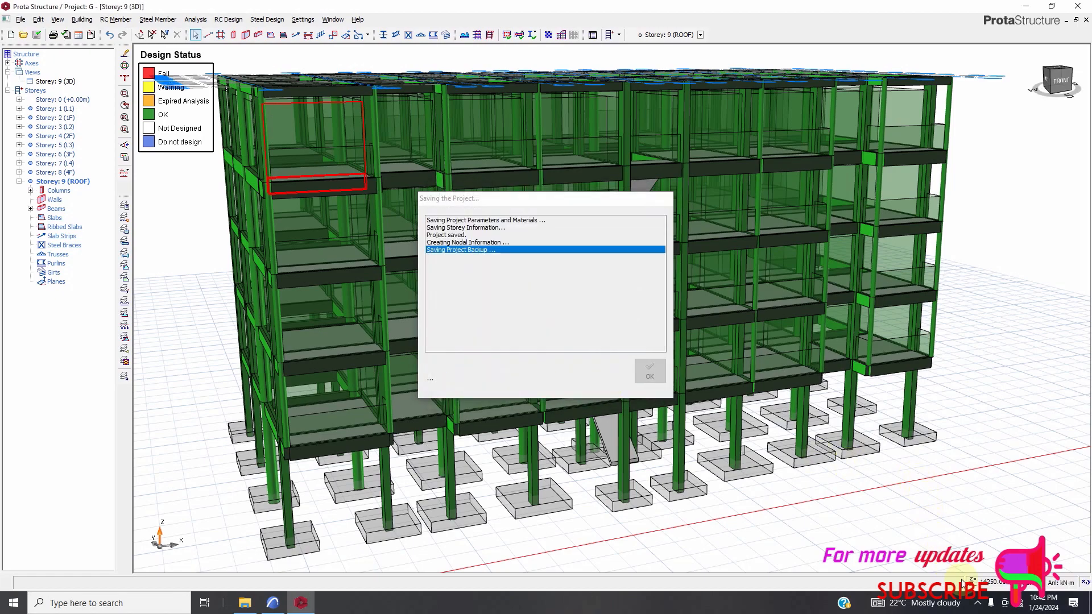
left_click(977, 603)
left_click(989, 558)
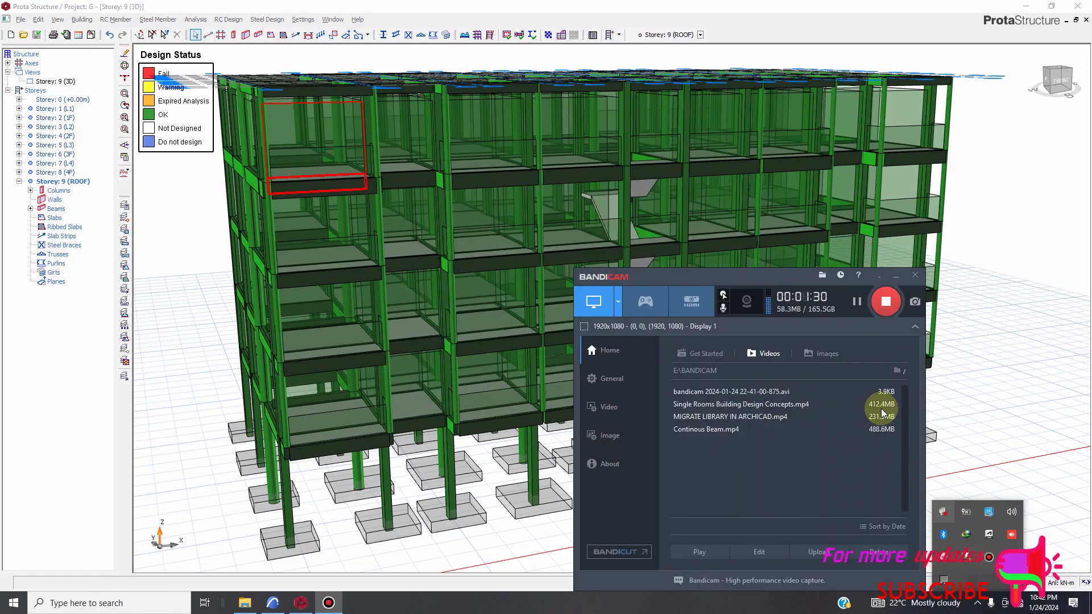
left_click(875, 274)
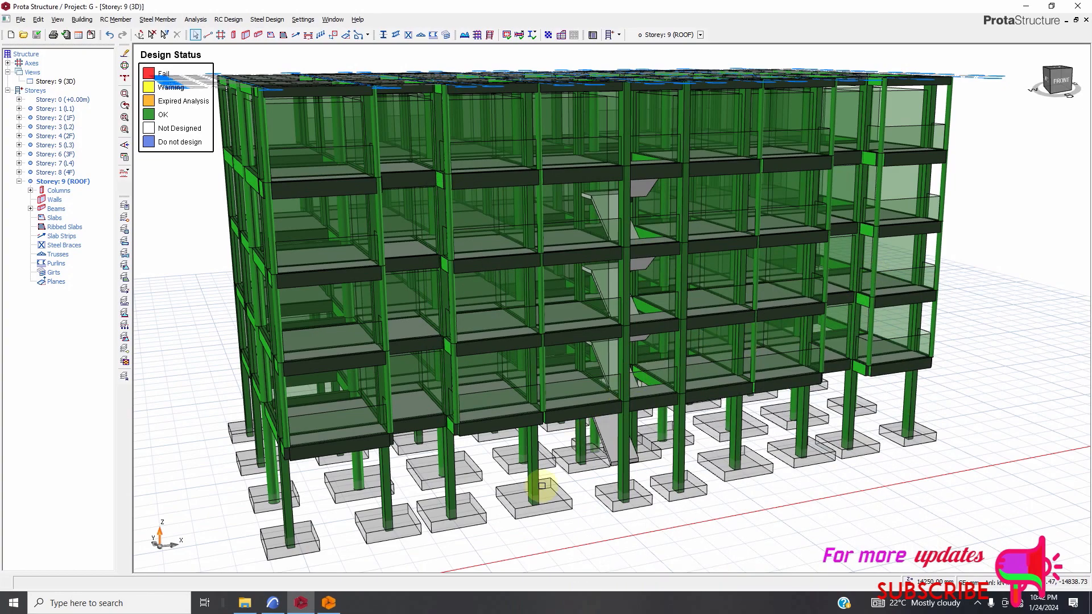
left_click(864, 297)
Switch to the ProtaDetails window, minimizing the ProtaStructure and ARCHICAD windows in front of it.
left_click(329, 604)
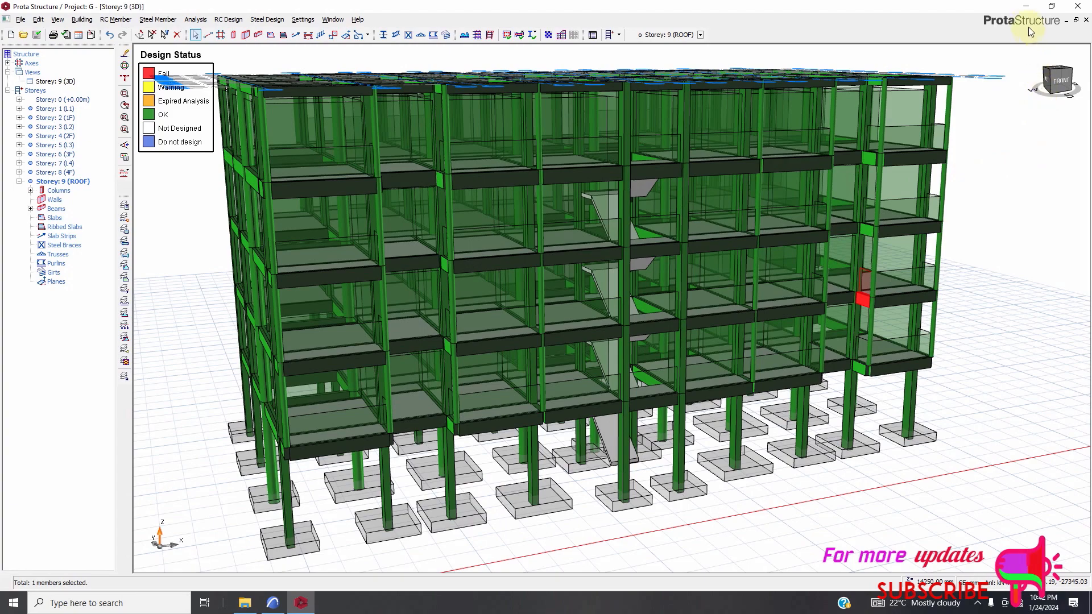
left_click(1025, 6)
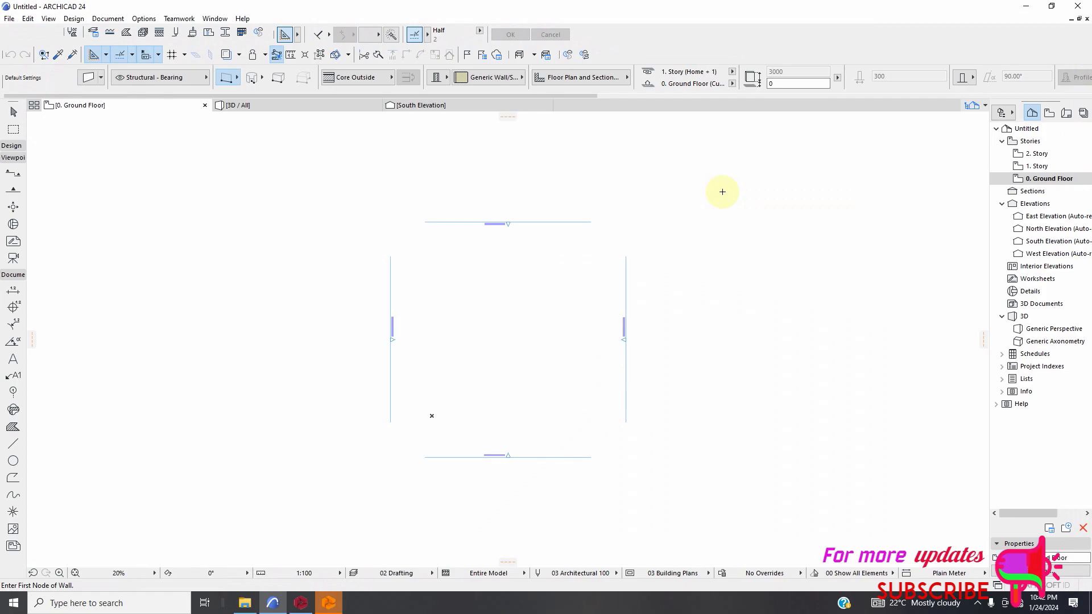
left_click(1025, 7)
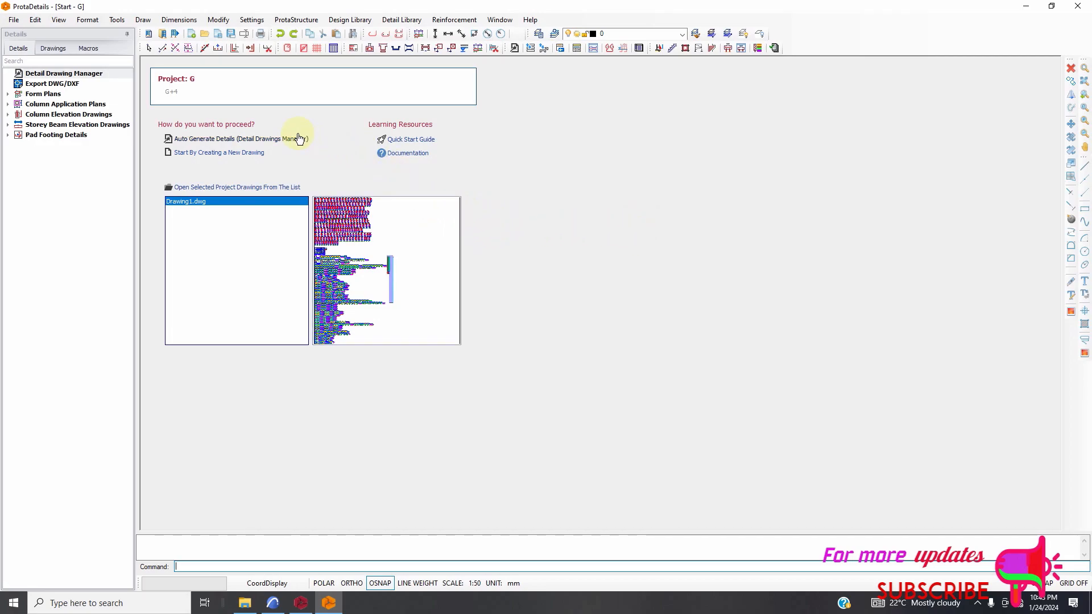
Auto-generate the detail drawings for all storeys and all detail types in a single file at 1/50 scale, and place them in the drawing.
left_click(253, 140)
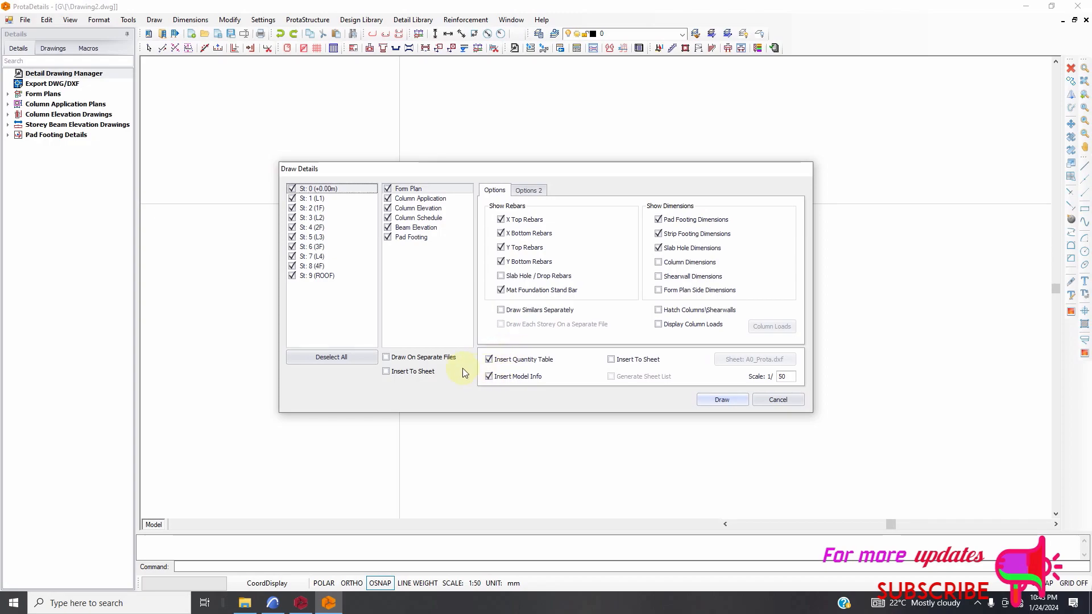
left_click(387, 358)
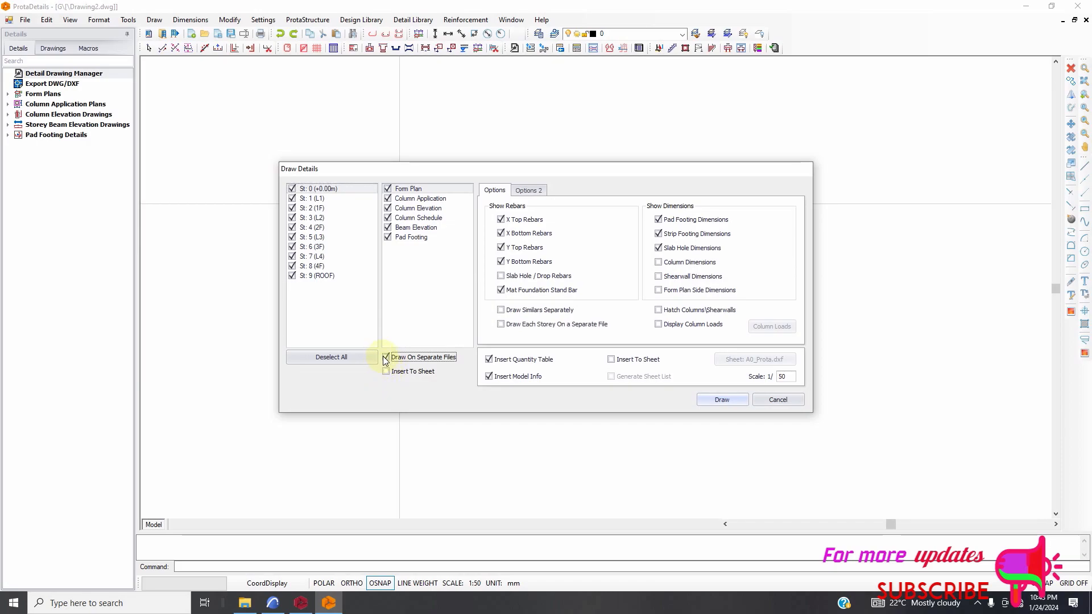
left_click(387, 358)
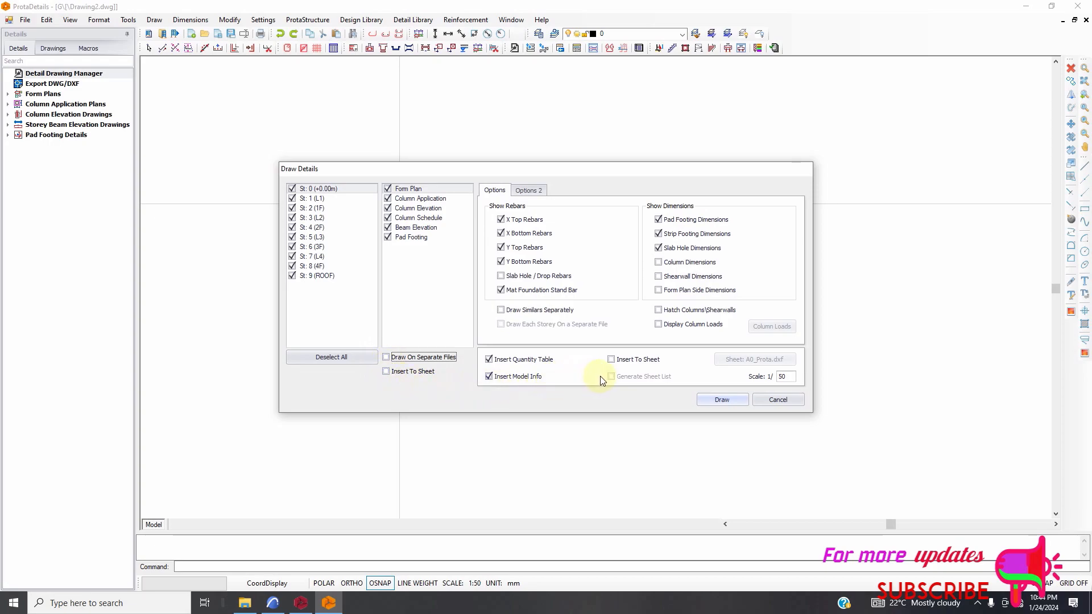
left_click(721, 401)
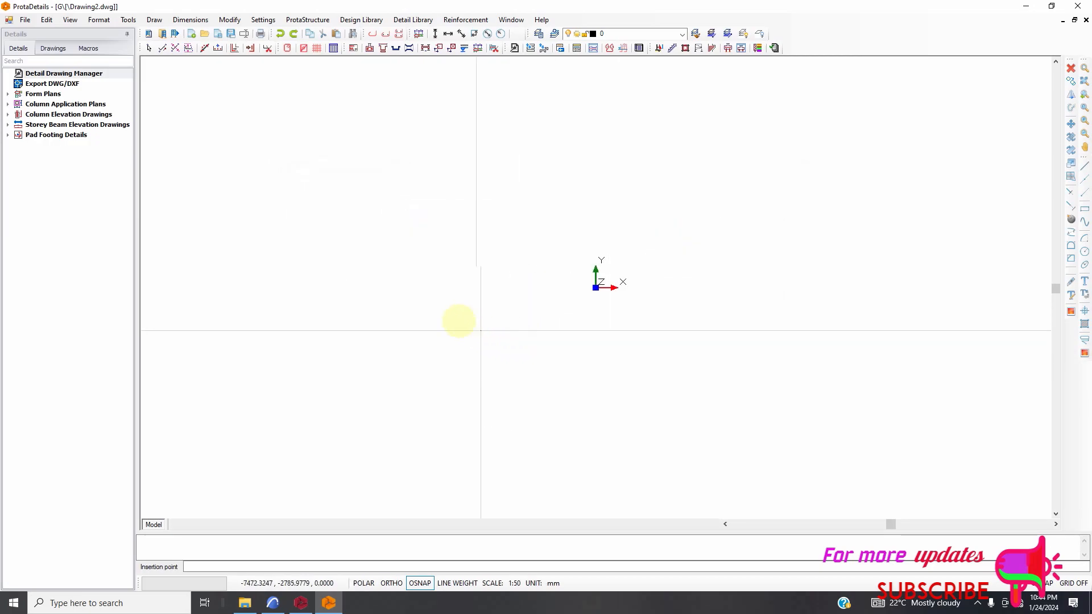
left_click(441, 316)
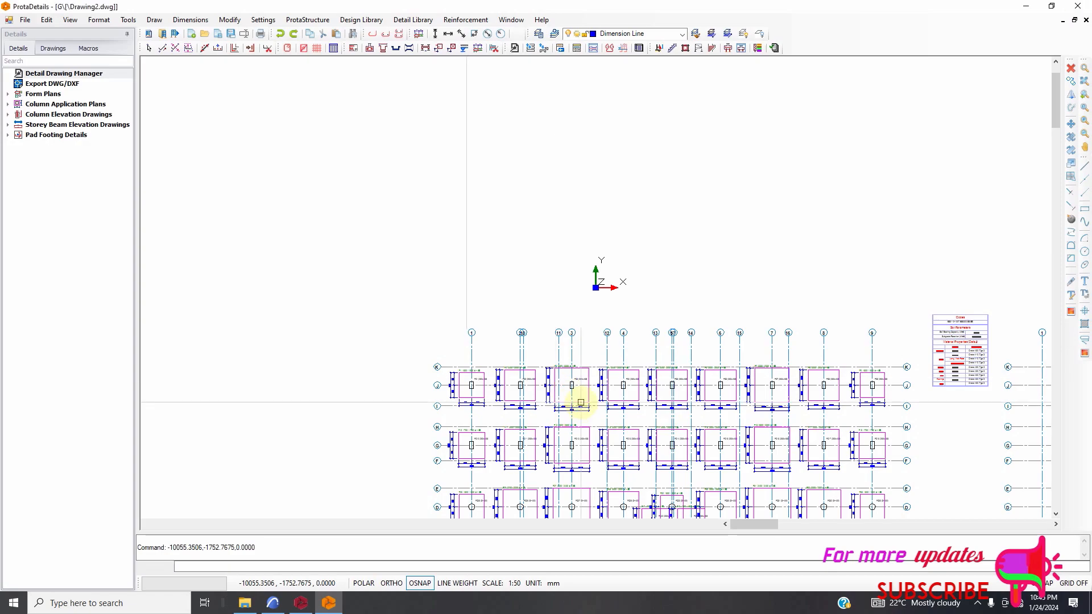
Examine the generated form plans, column application plans and column elevations across the whole drawing.
scroll(577, 395, "up", 3)
scroll(499, 307, "down", 6)
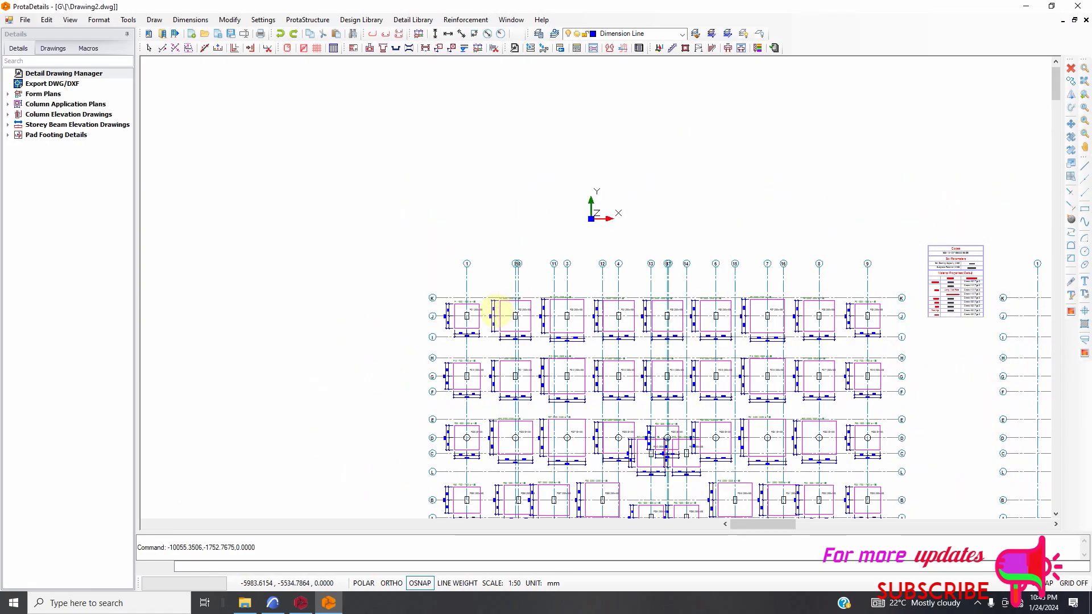
scroll(539, 341, "down", 2)
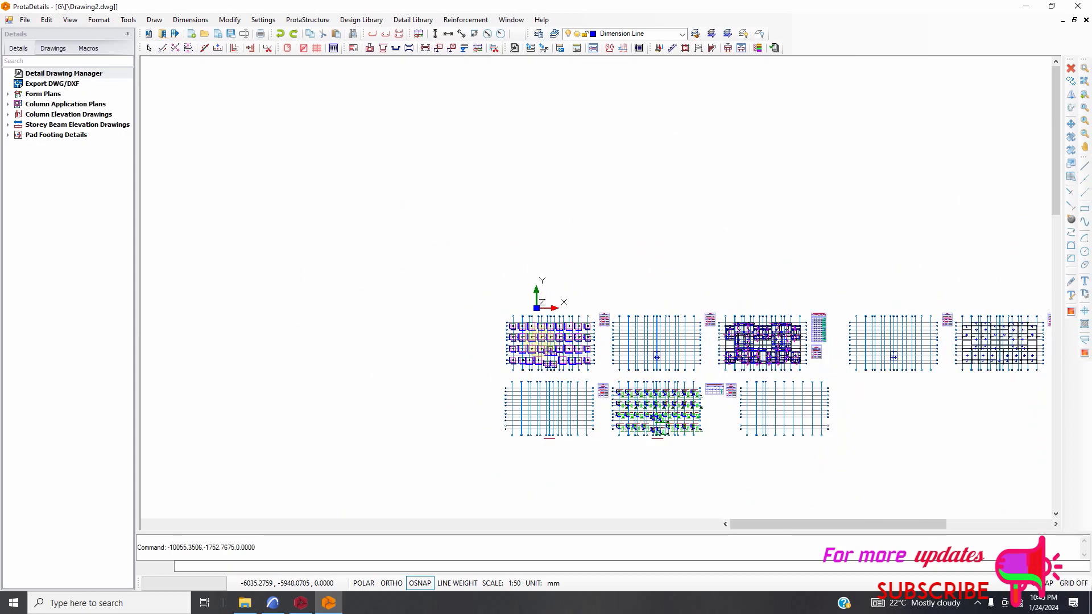
scroll(760, 370, "down", 2)
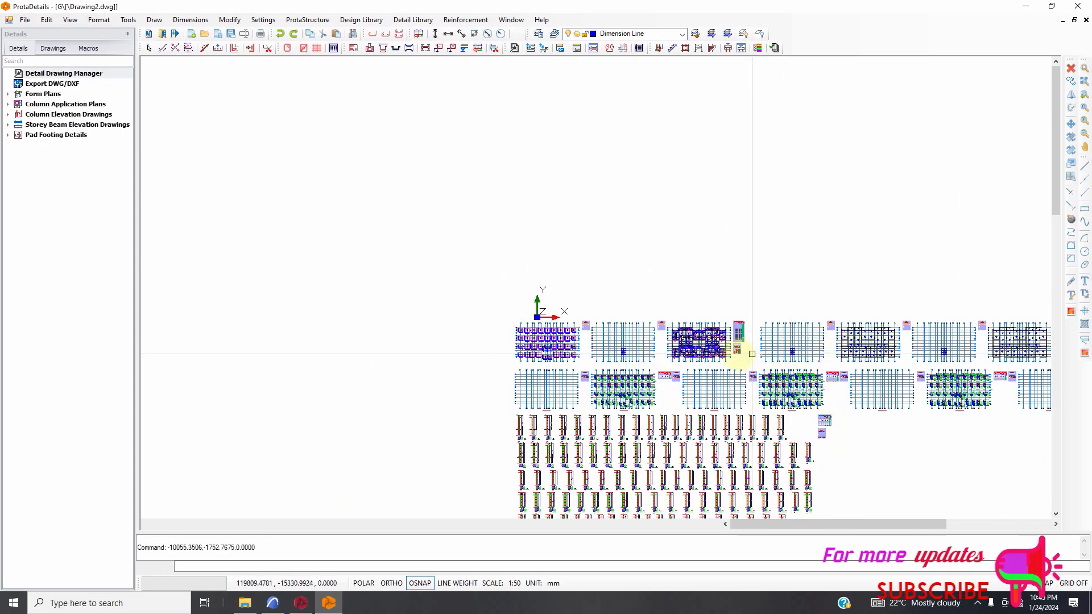
scroll(728, 358, "up", 4)
scroll(637, 321, "down", 3)
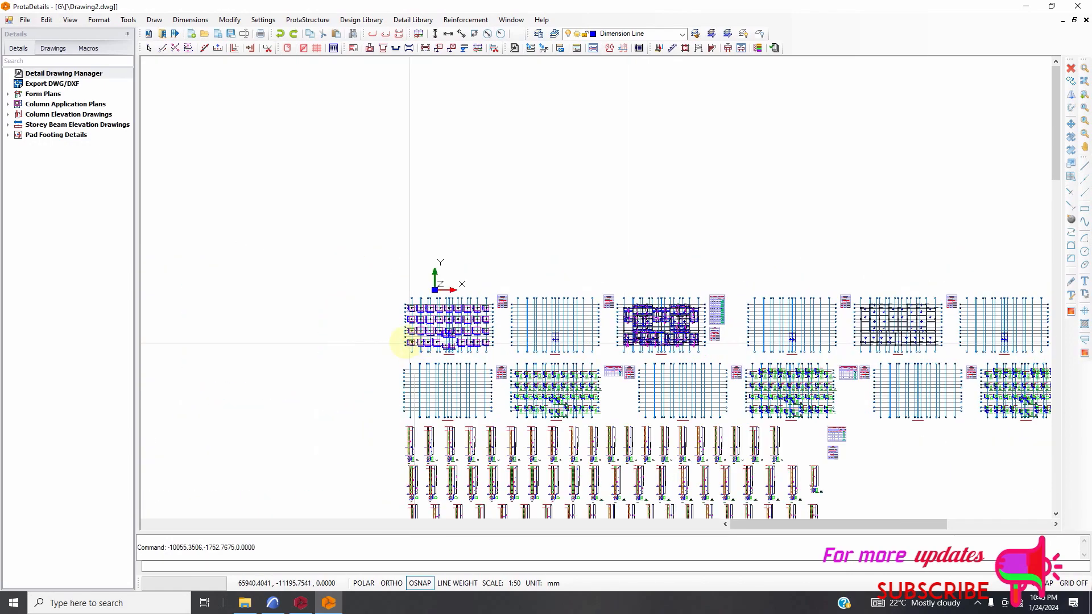
scroll(470, 342, "up", 2)
scroll(455, 327, "up", 1)
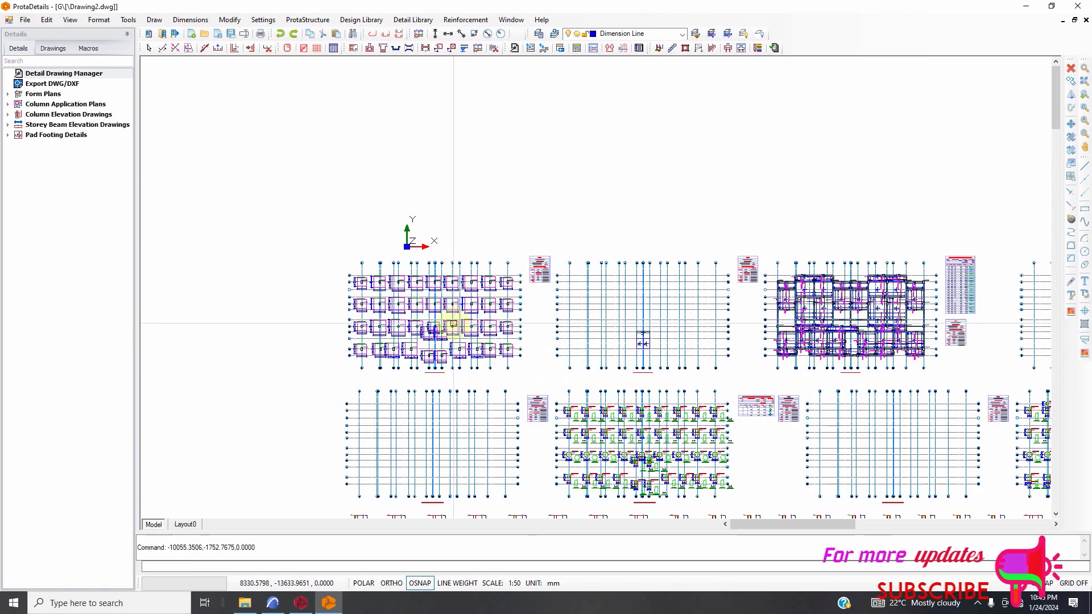
scroll(502, 319, "down", 1)
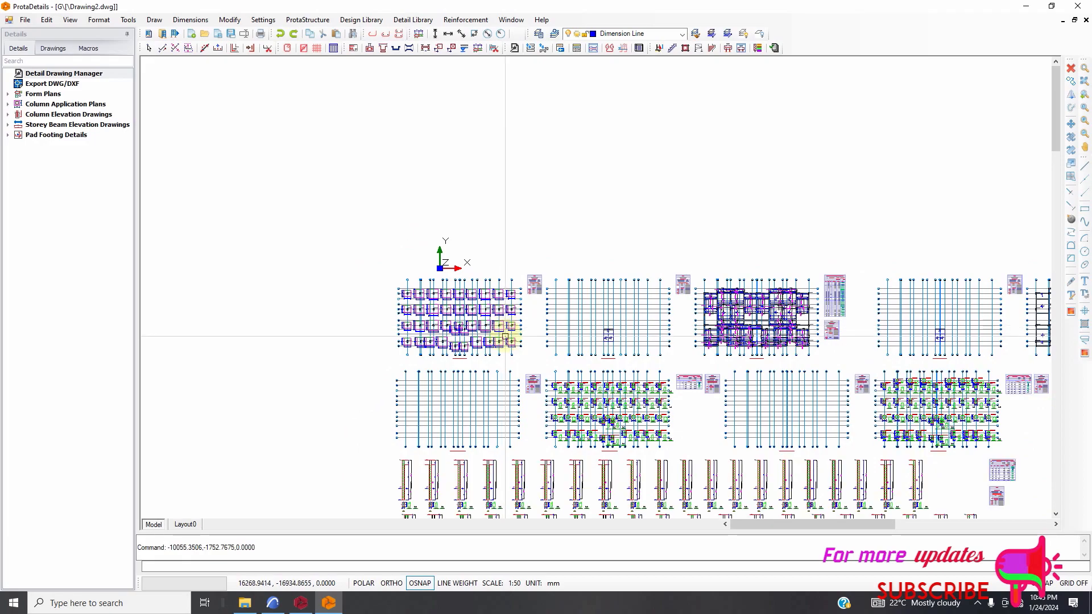
scroll(503, 336, "down", 2)
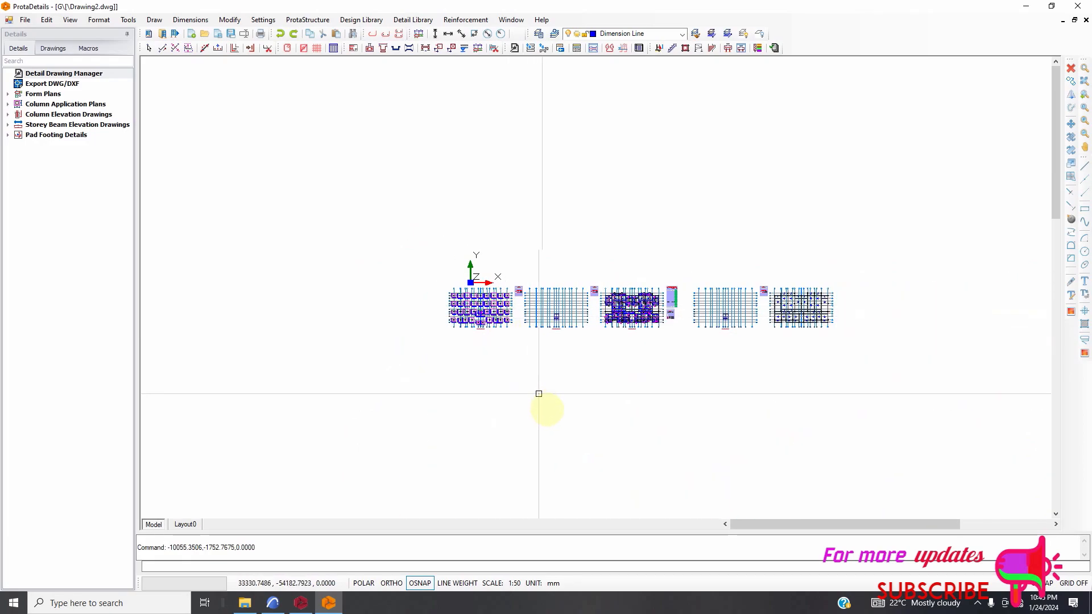
scroll(558, 486, "up", 1)
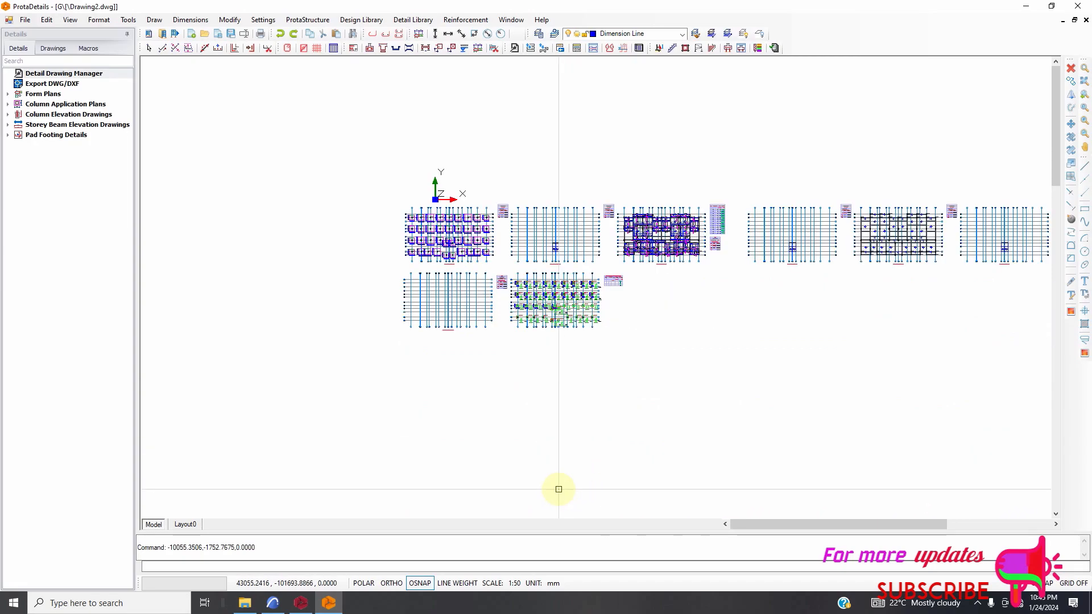
scroll(572, 465, "up", 1)
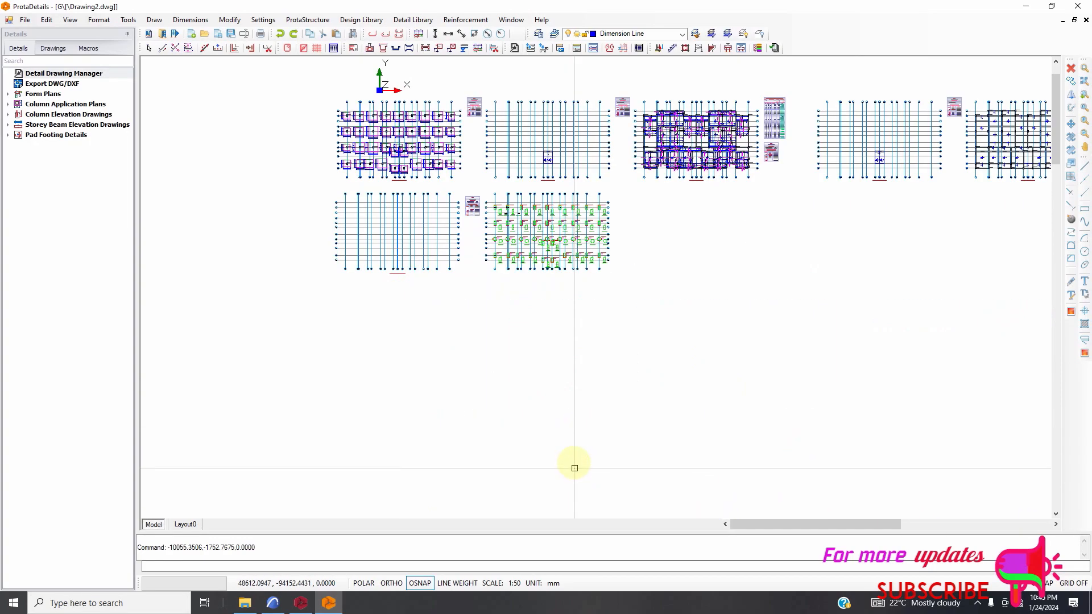
scroll(567, 433, "down", 2)
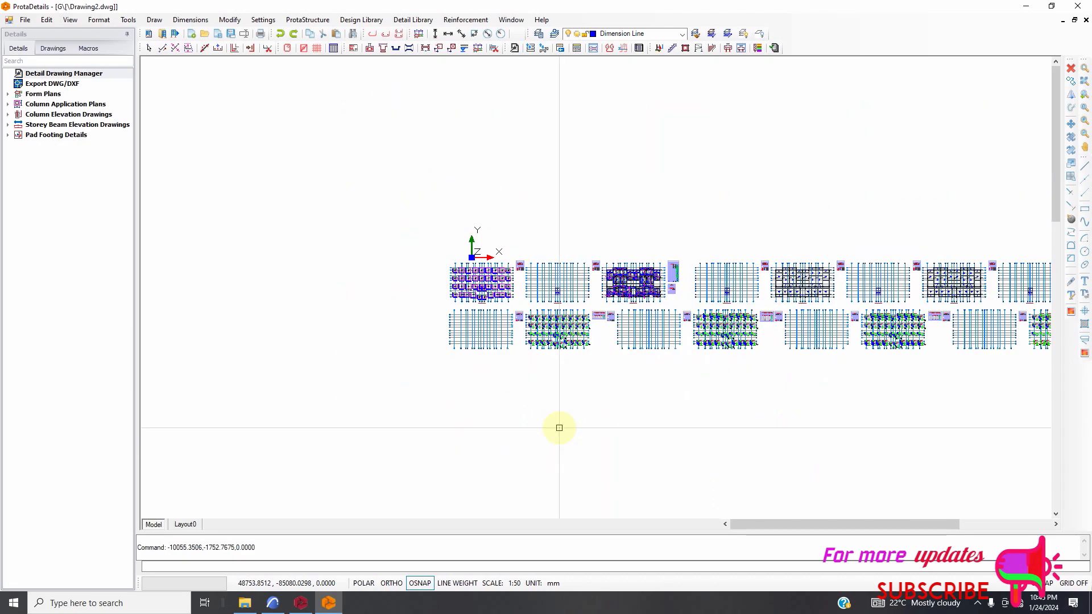
scroll(453, 258, "down", 1)
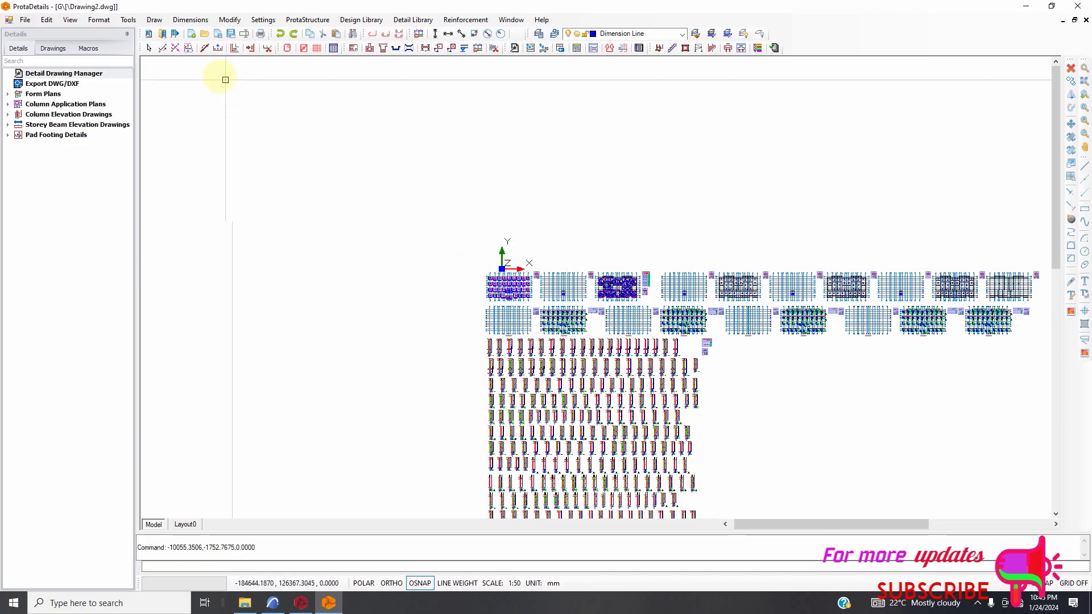
Start a new drawing and insert only the foundation form plan at 1/50 scale, with quantity table and model info.
left_click(192, 34)
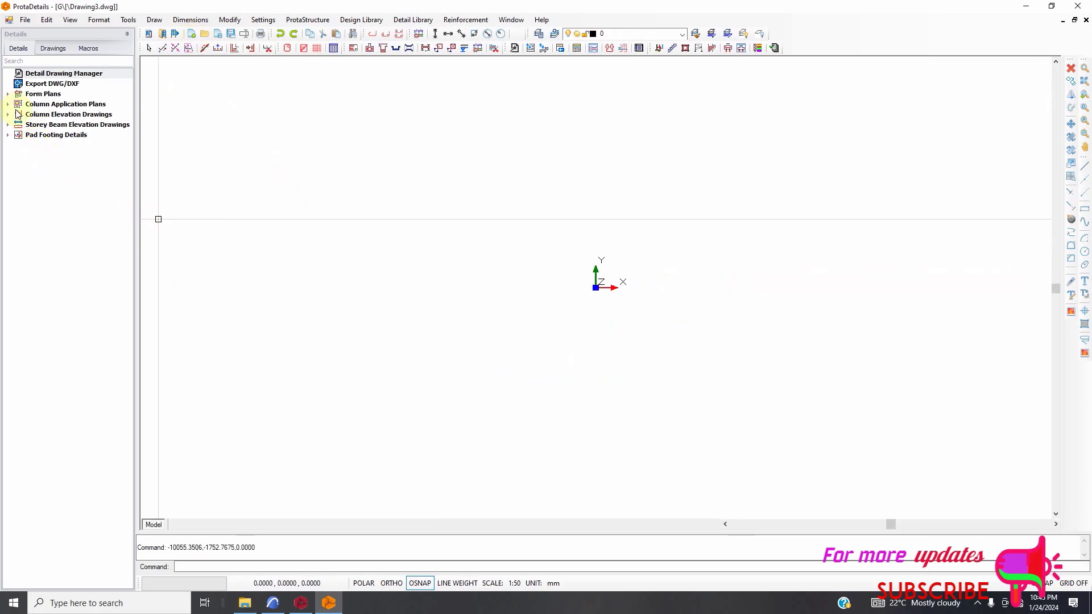
left_click(7, 94)
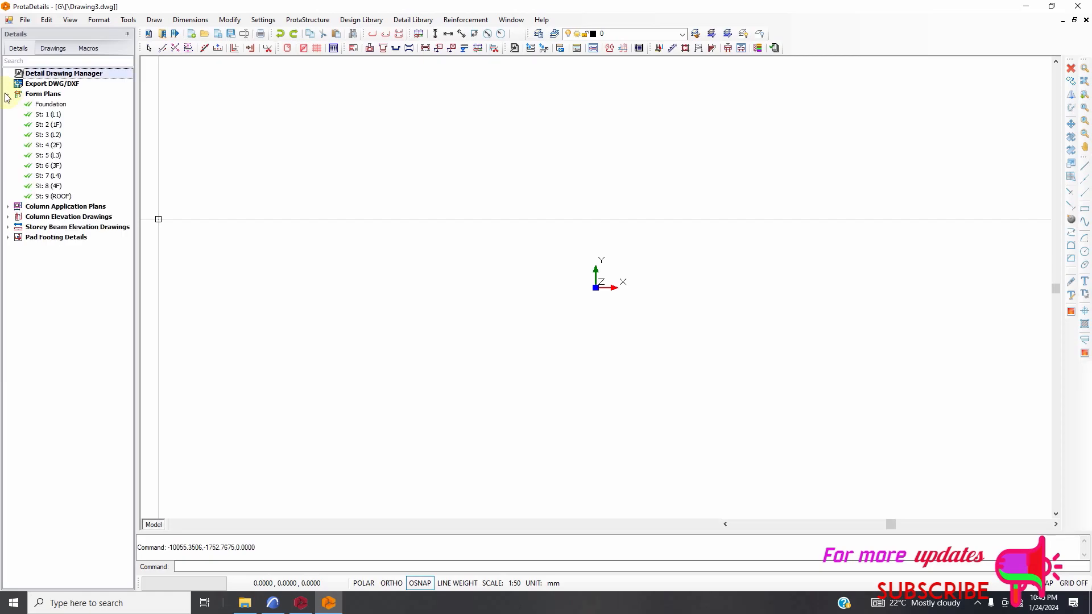
left_click(45, 106)
right_click(44, 107)
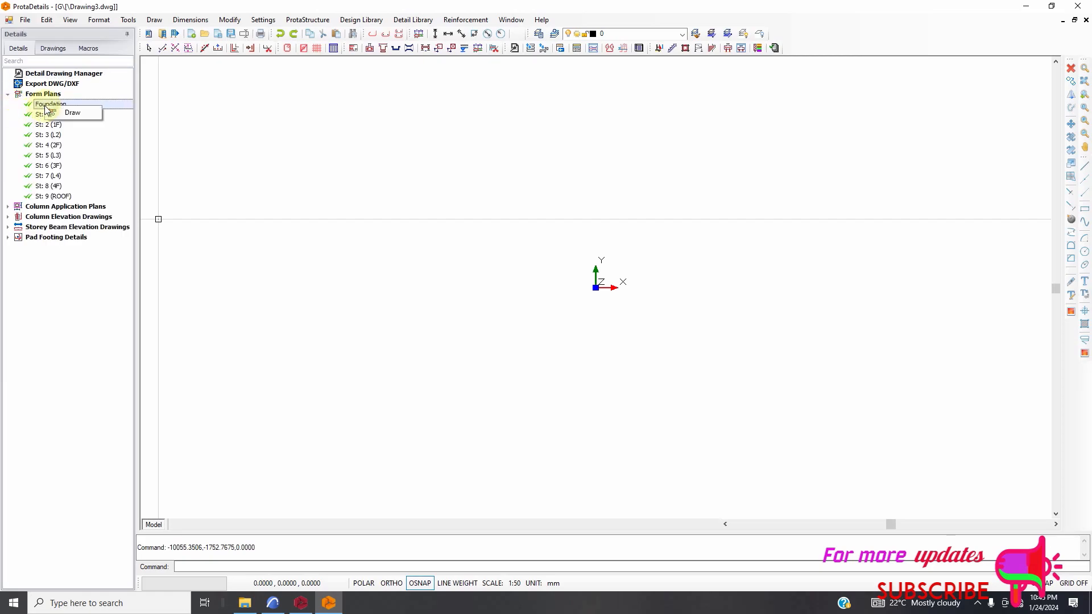
left_click(84, 111)
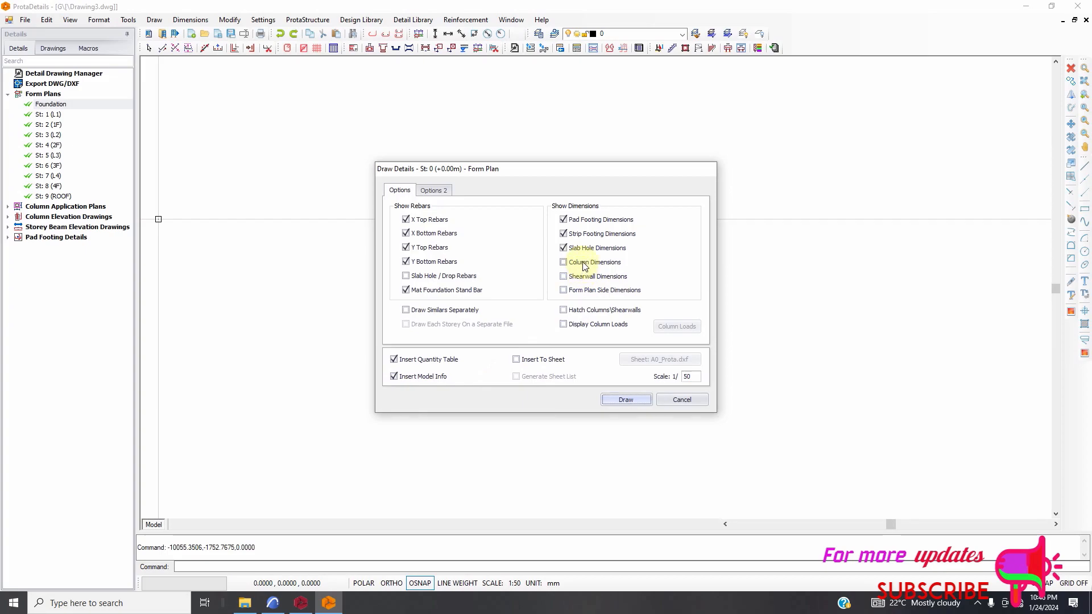
left_click(625, 400)
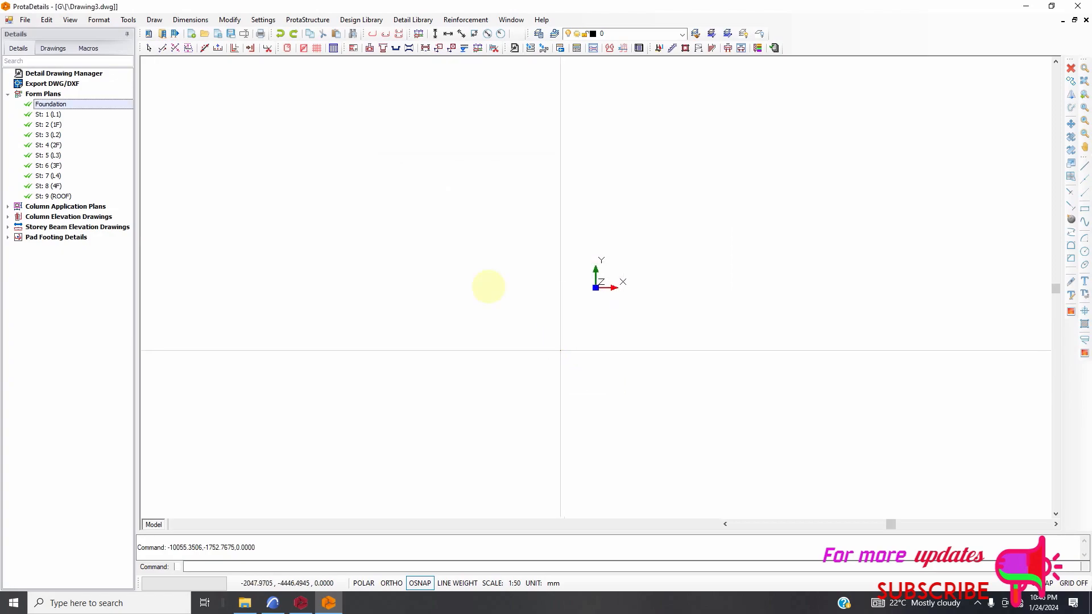
left_click(489, 286)
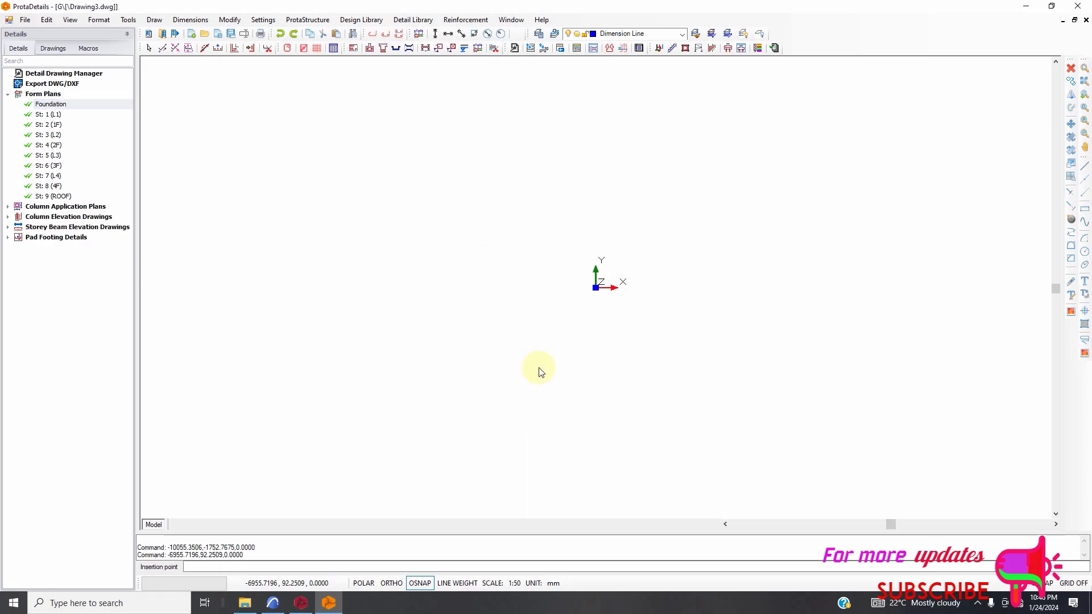
scroll(419, 285, "down", 4)
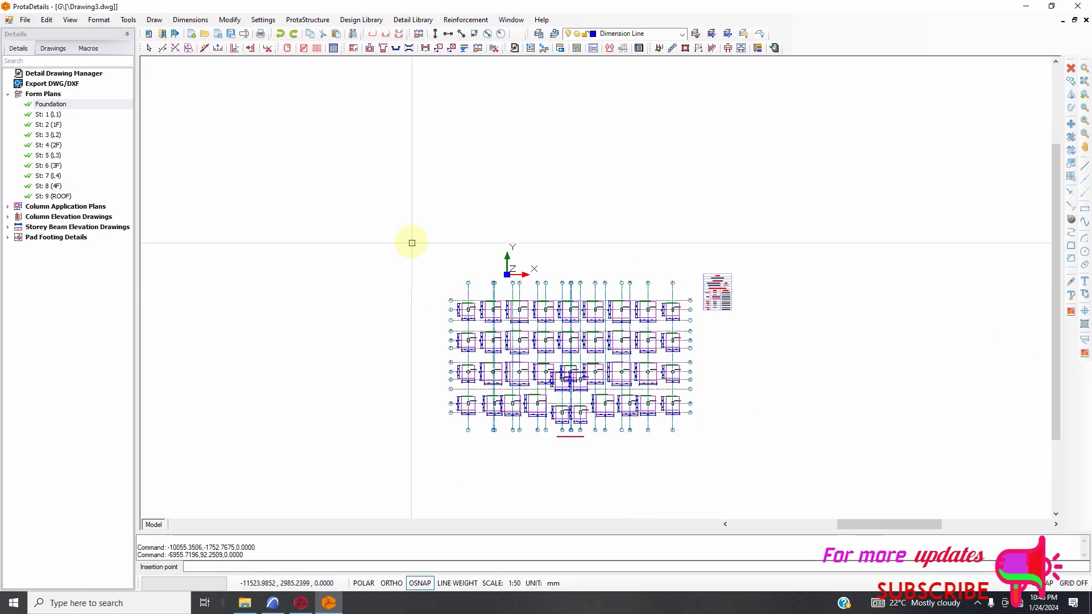
scroll(536, 468, "up", 6)
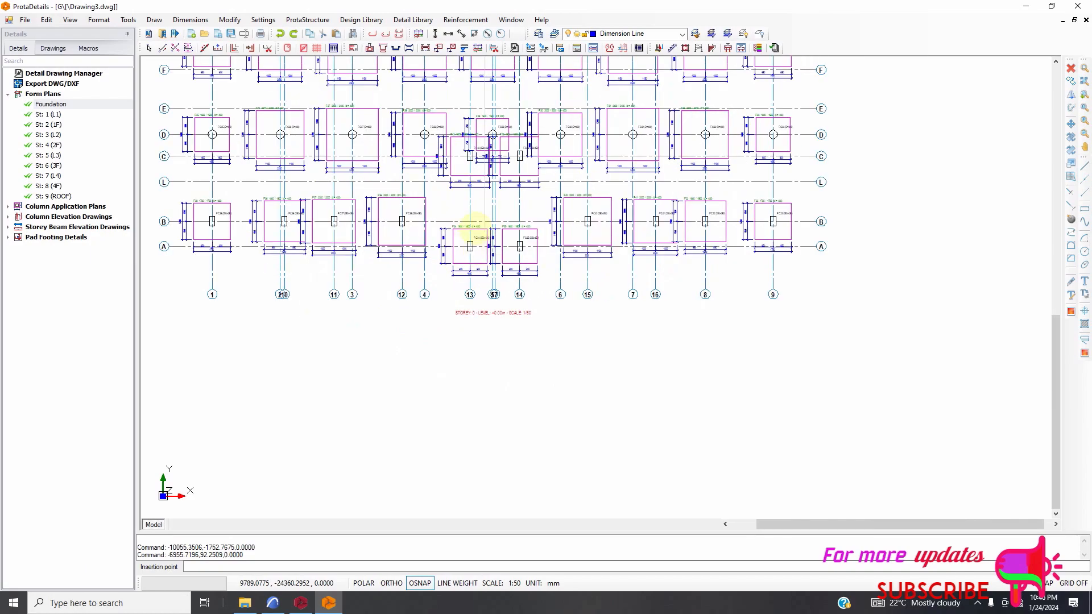
Check the footings on the foundation form plan and expand the storey lists of the column application plans and column elevation drawings.
scroll(492, 153, "up", 6)
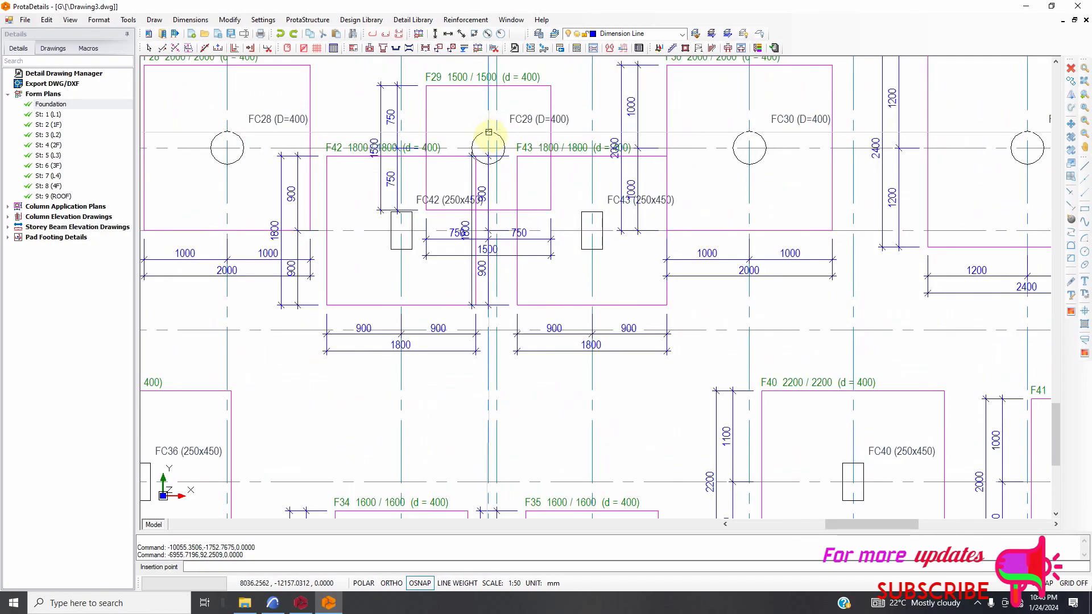
scroll(576, 169, "down", 6)
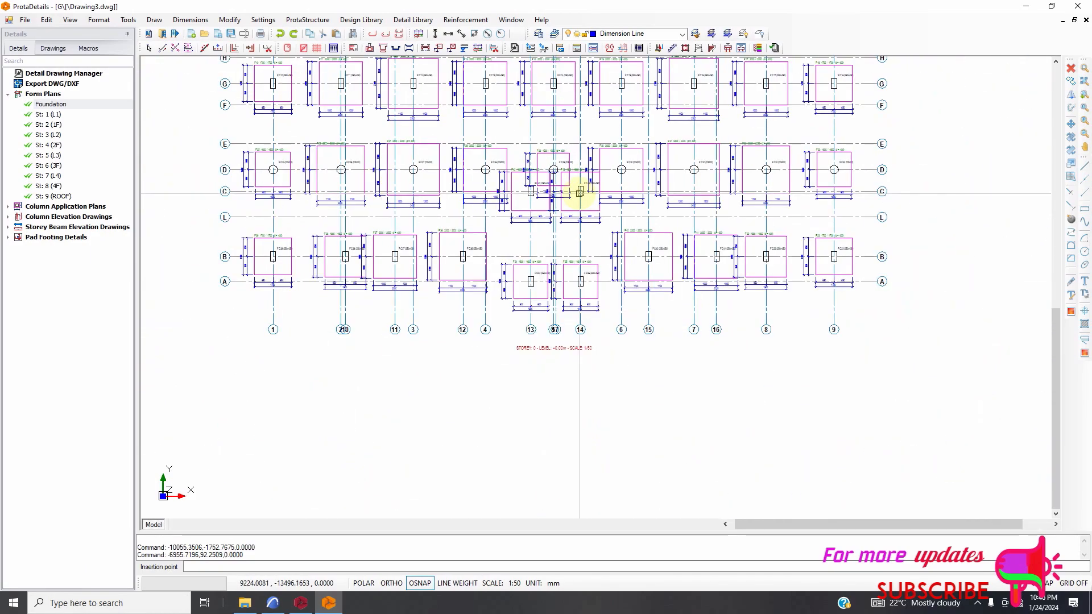
scroll(569, 192, "down", 2)
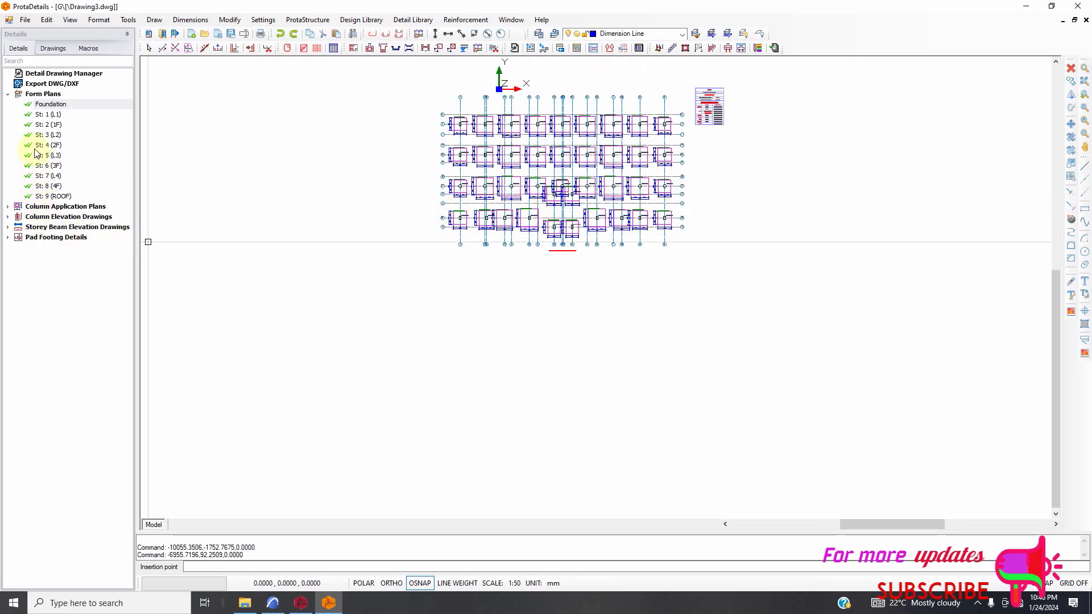
left_click(8, 207)
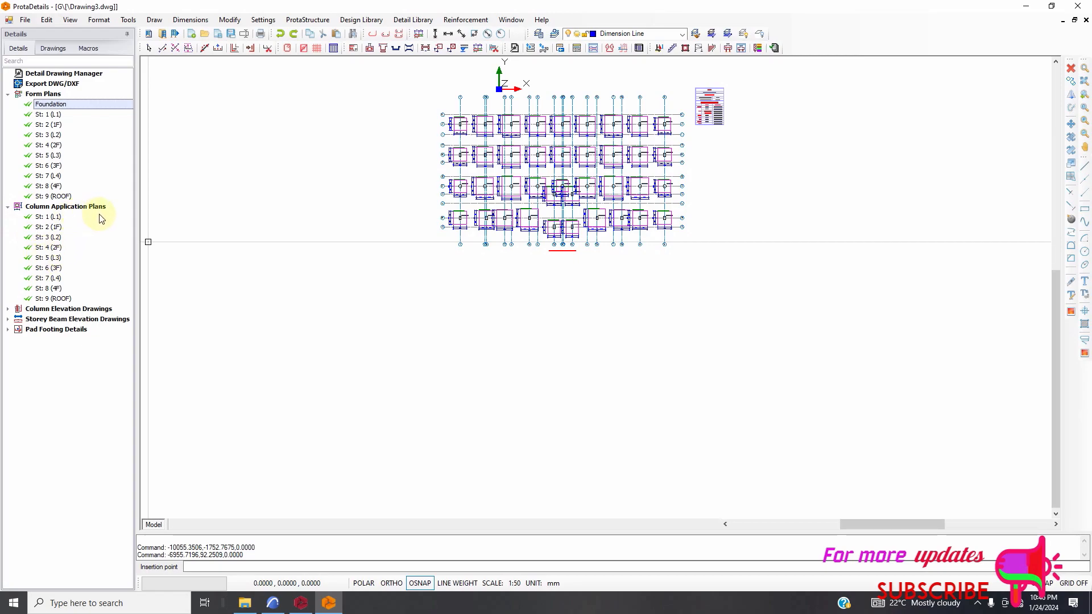
left_click(9, 310)
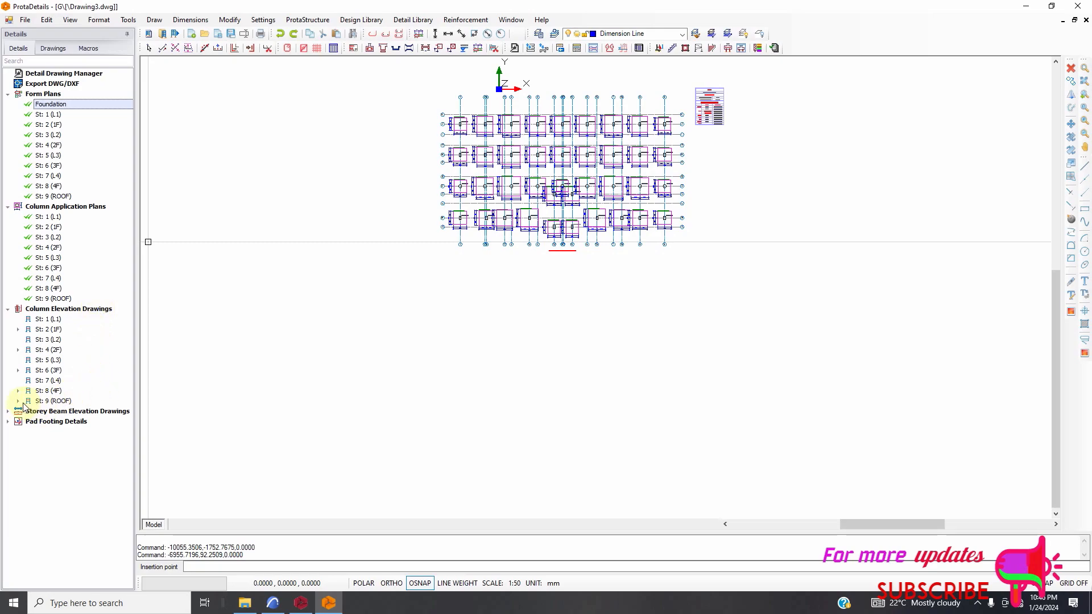
Try to draw the column elevations of St: 1 (L1) at 1/20 scale, with quantity table and model info, below the foundation plan.
left_click(49, 319)
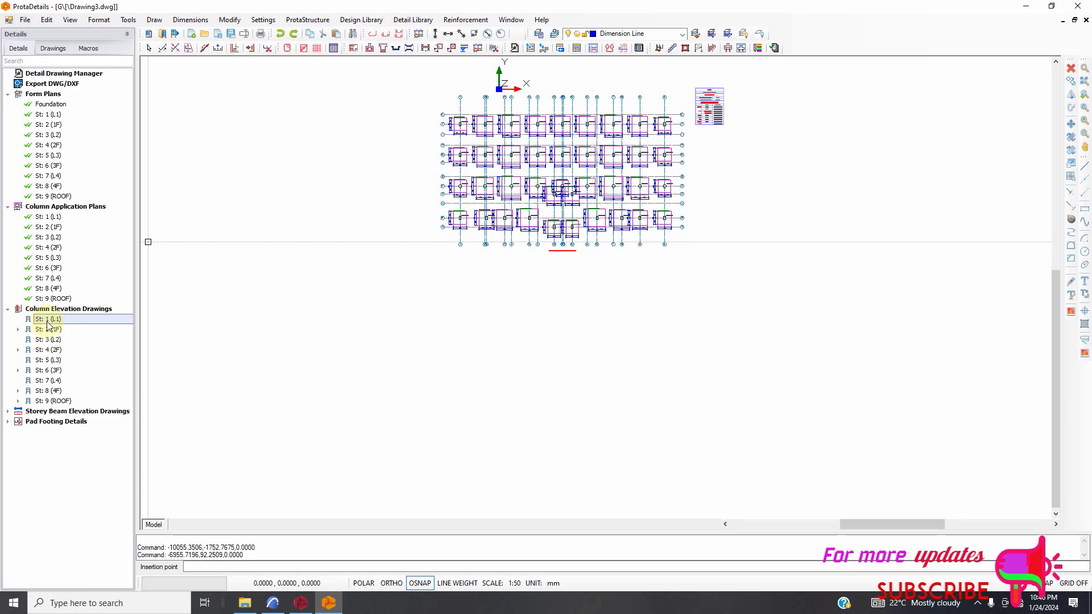
right_click(47, 322)
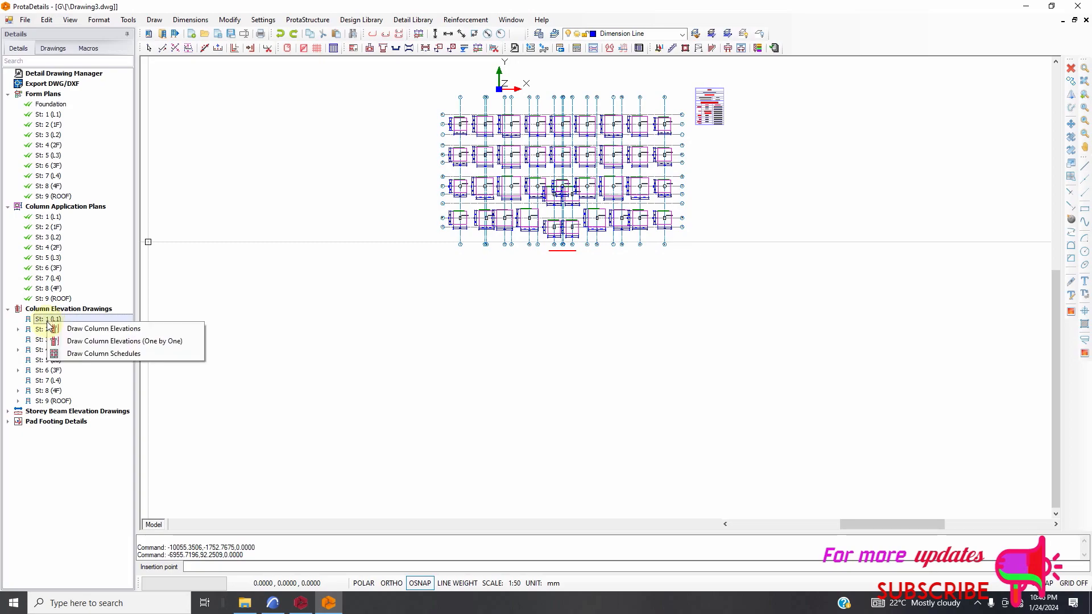
left_click(78, 329)
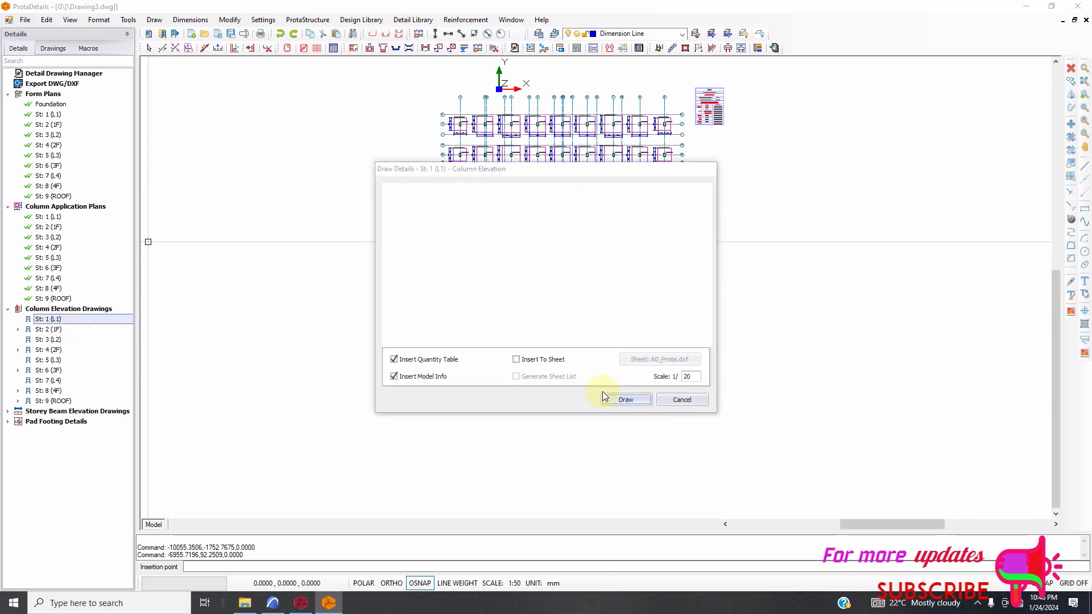
left_click(625, 400)
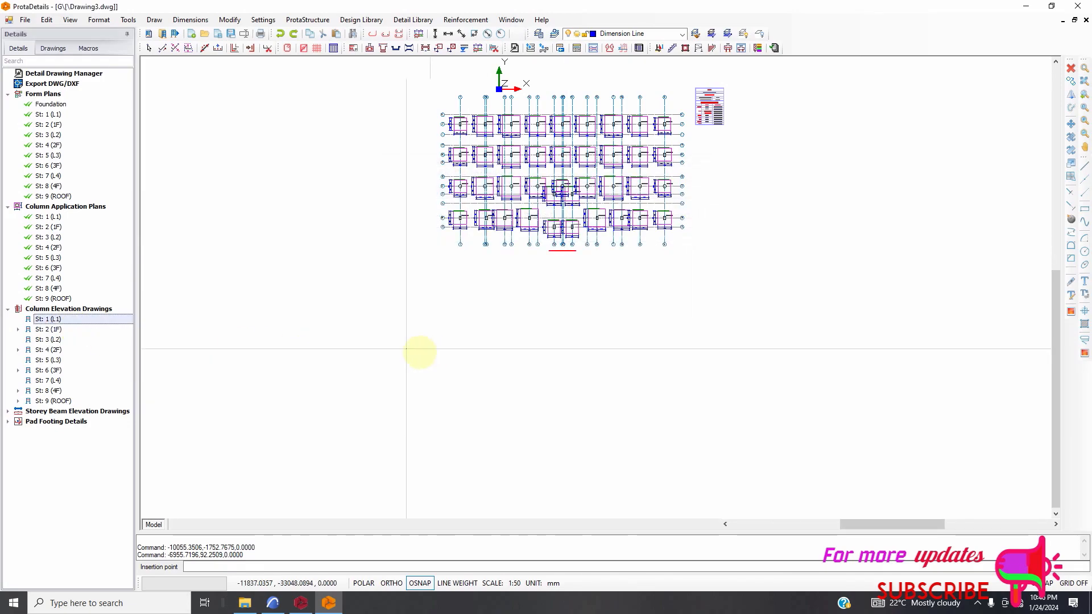
left_click(411, 351)
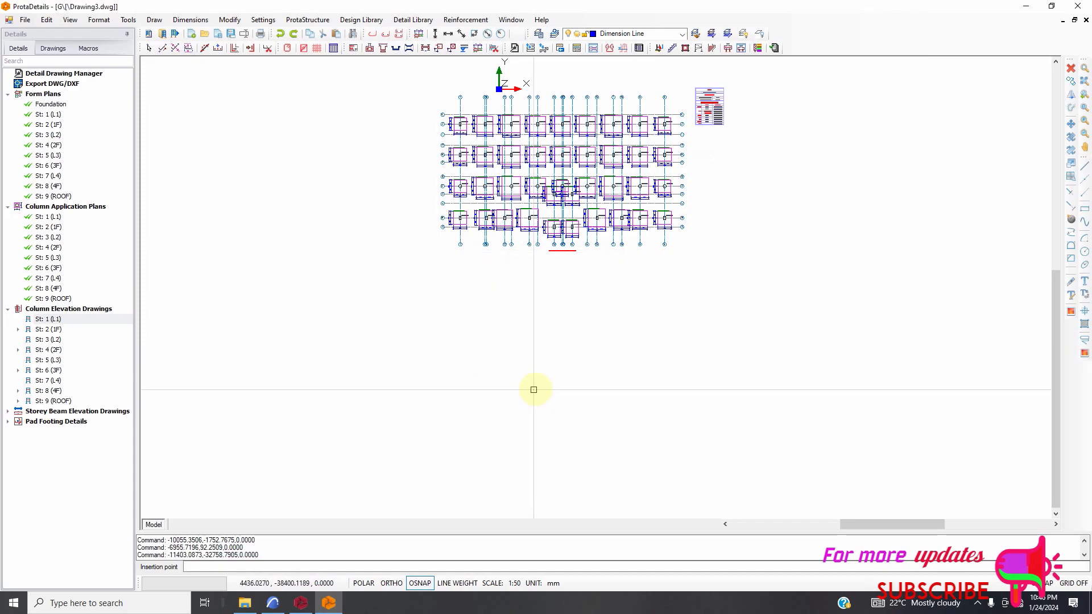
scroll(456, 364, "up", 2)
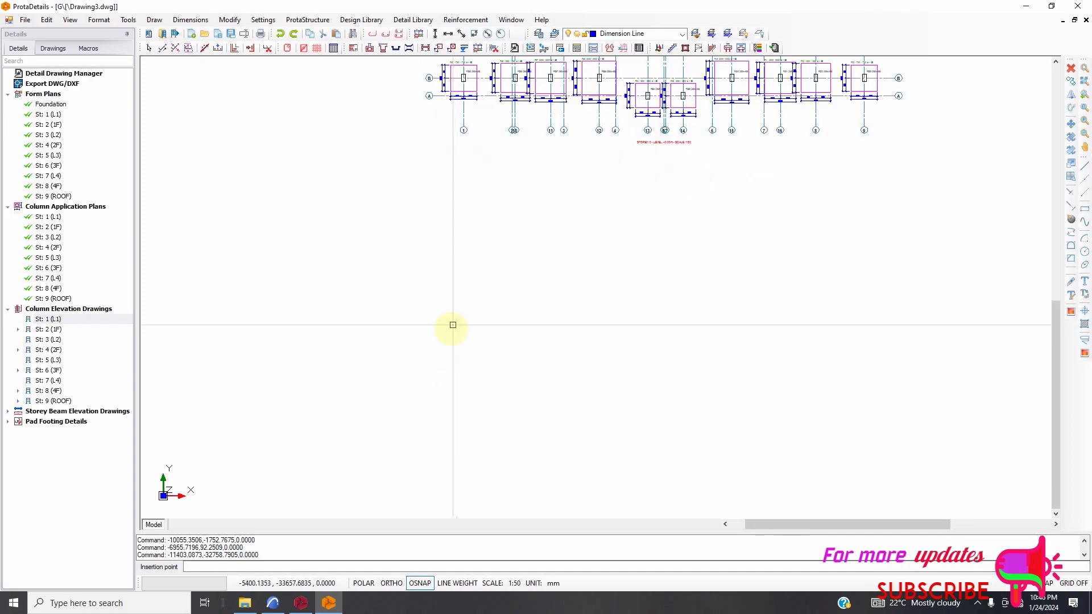
scroll(452, 329, "down", 2)
scroll(450, 331, "down", 1)
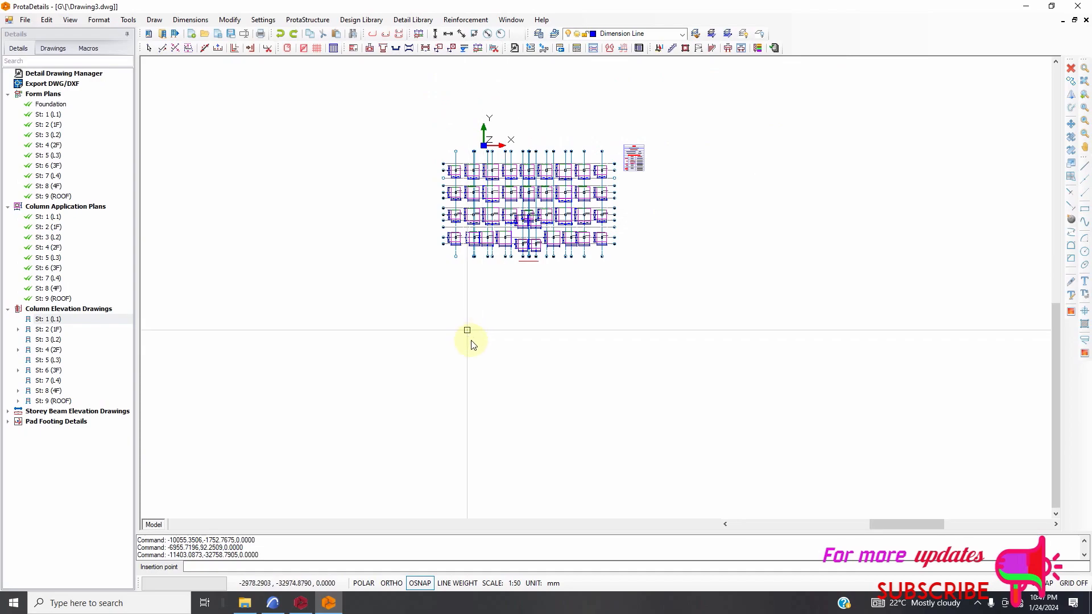
left_click(466, 333)
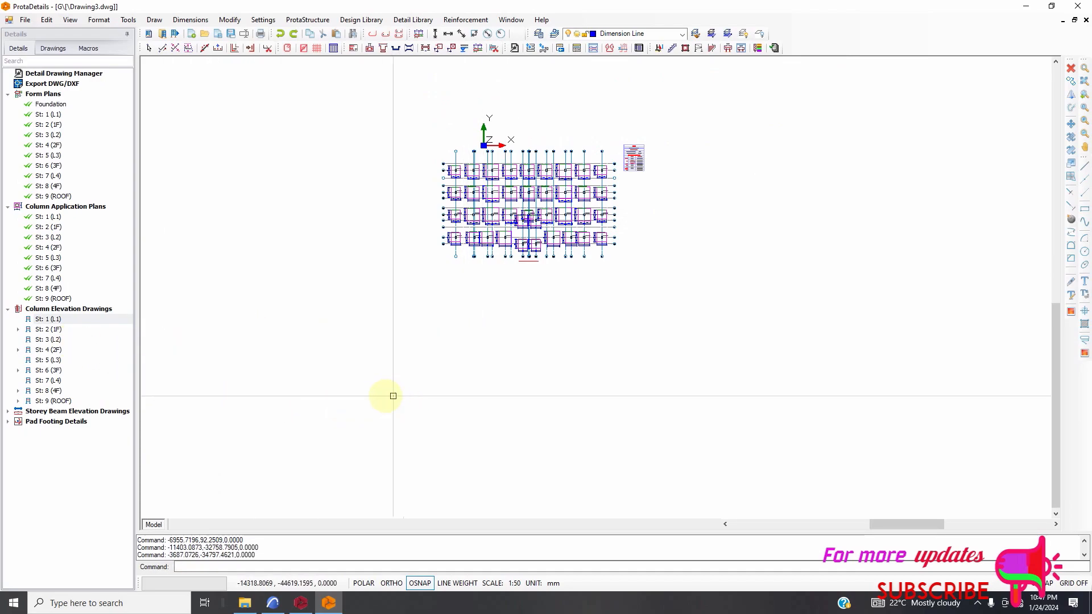
Expand St: 9 (ROOF) under the column elevation drawings and look through its list of columns.
left_click(23, 401)
left_click(18, 401)
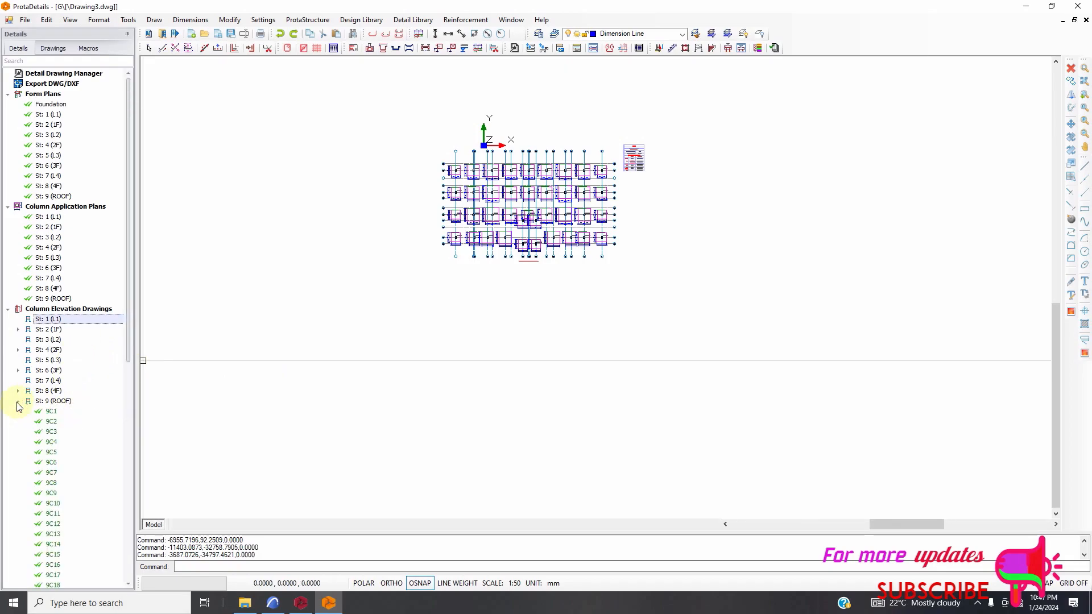
scroll(93, 393, "down", 5)
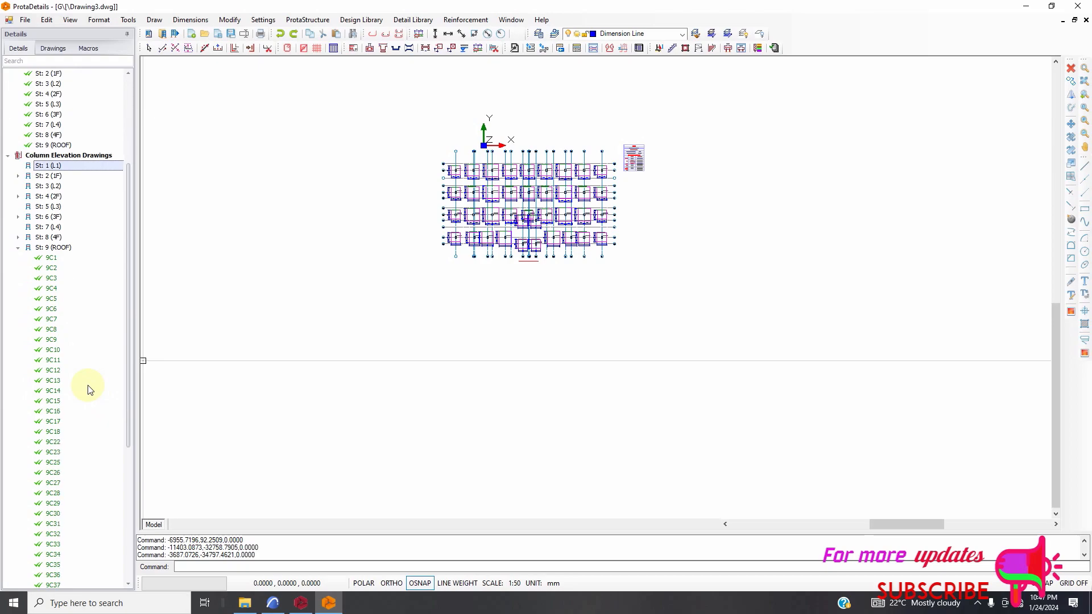
scroll(94, 398, "down", 5)
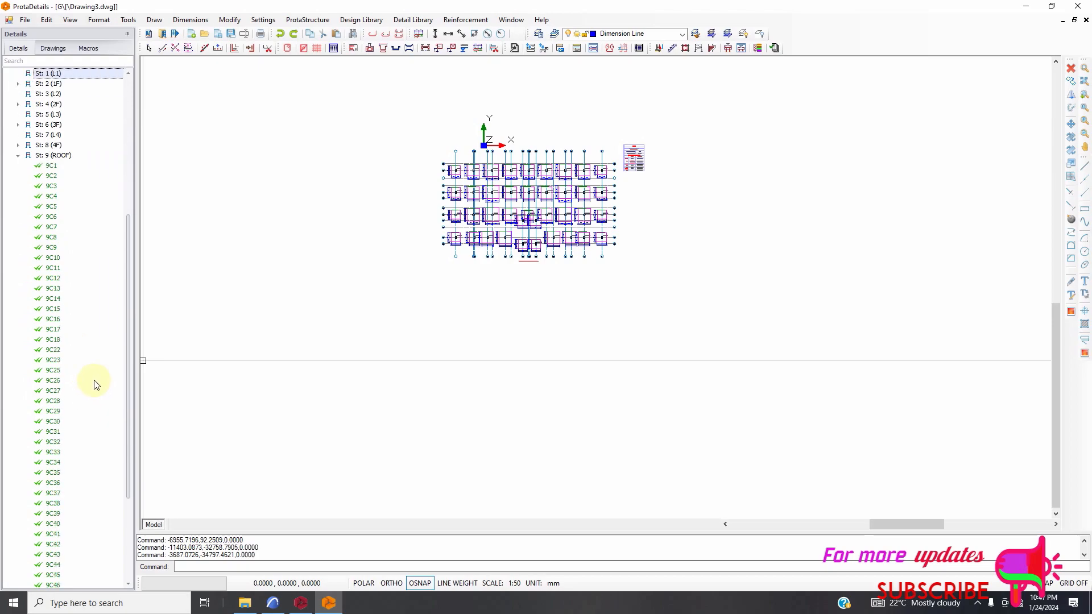
scroll(78, 234, "down", 3)
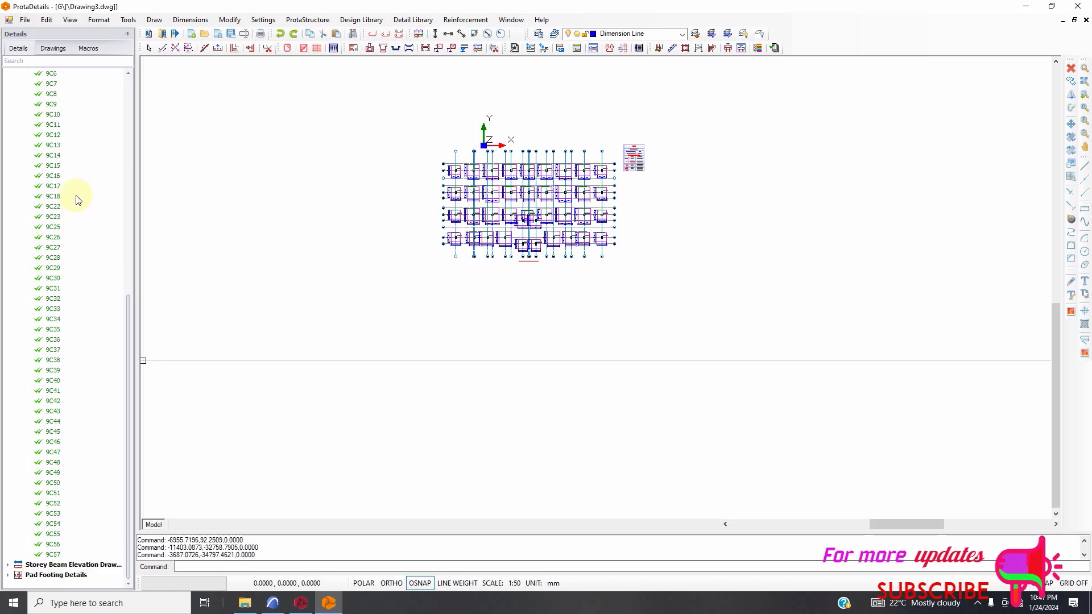
Draw the through-storeys elevation of roof column 9C1 for storeys 0 to 9 and place it below the foundation plan.
scroll(74, 174, "up", 4)
left_click(47, 147)
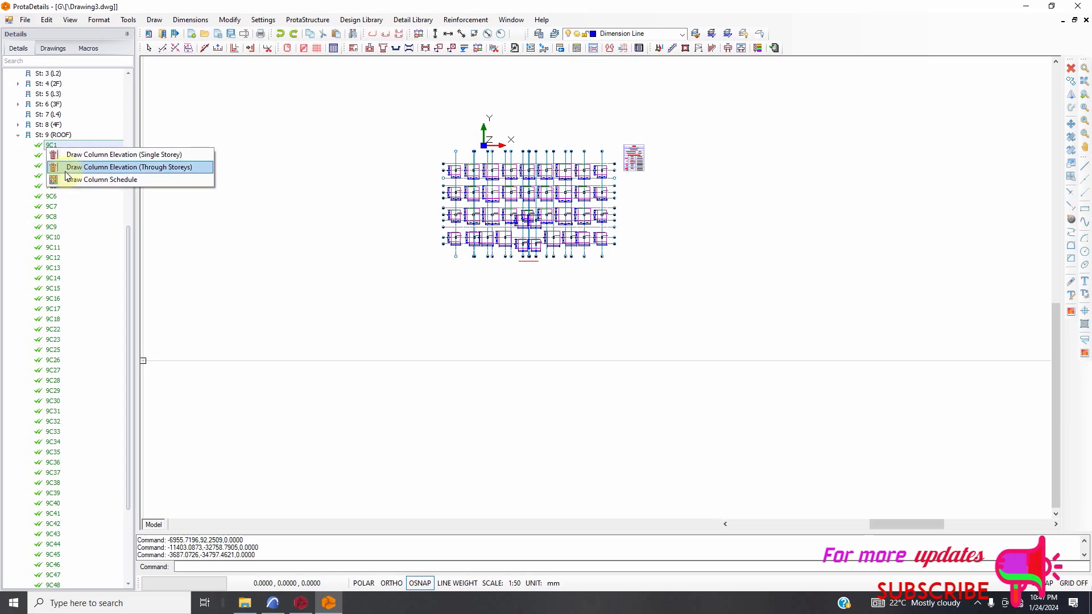
left_click(76, 171)
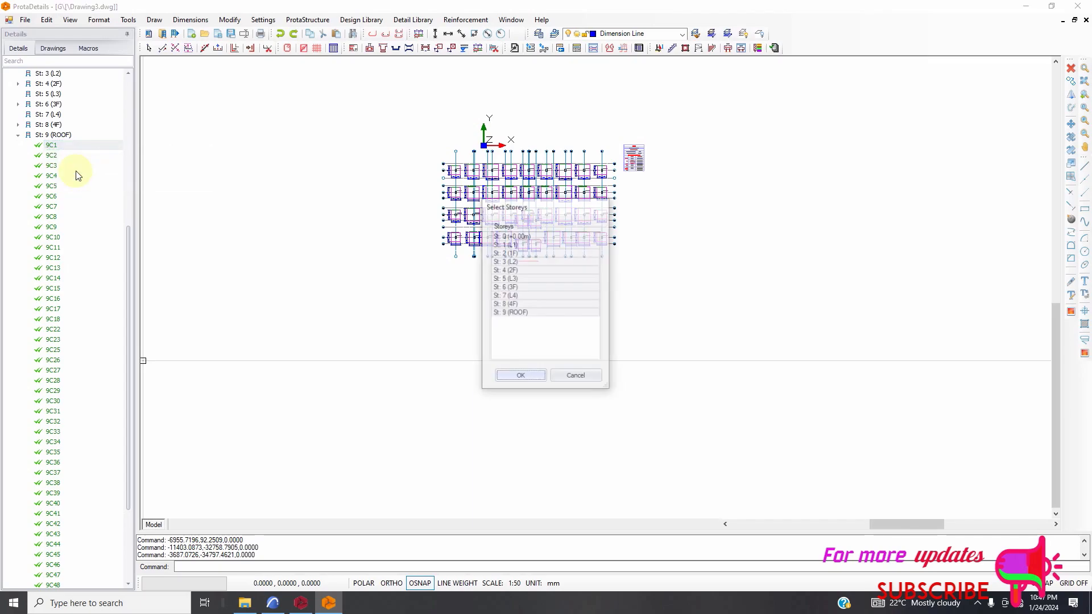
left_click(524, 378)
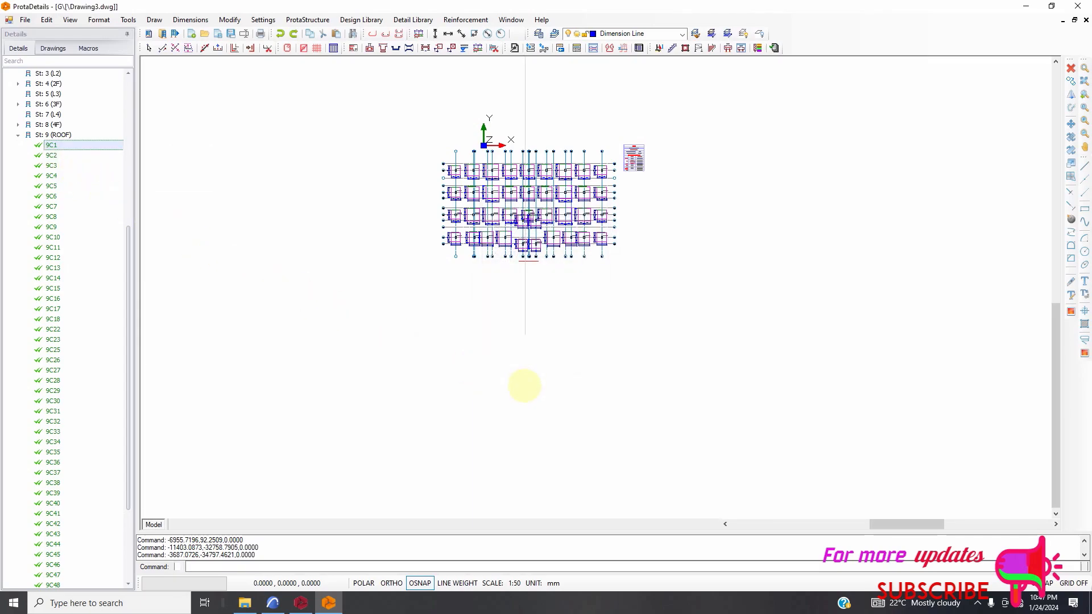
scroll(381, 285, "down", 2)
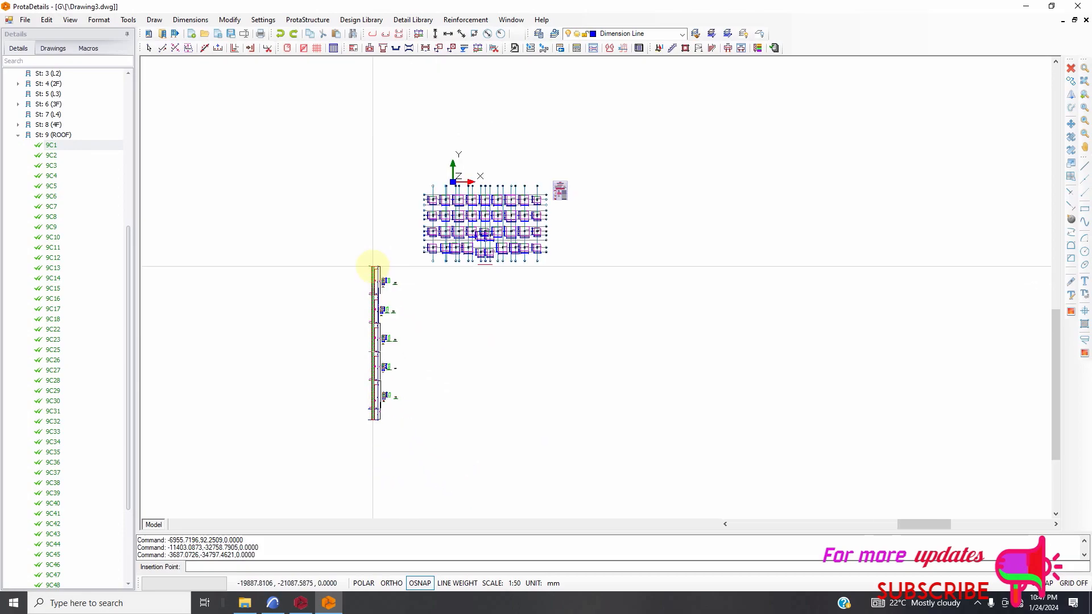
left_click(384, 291)
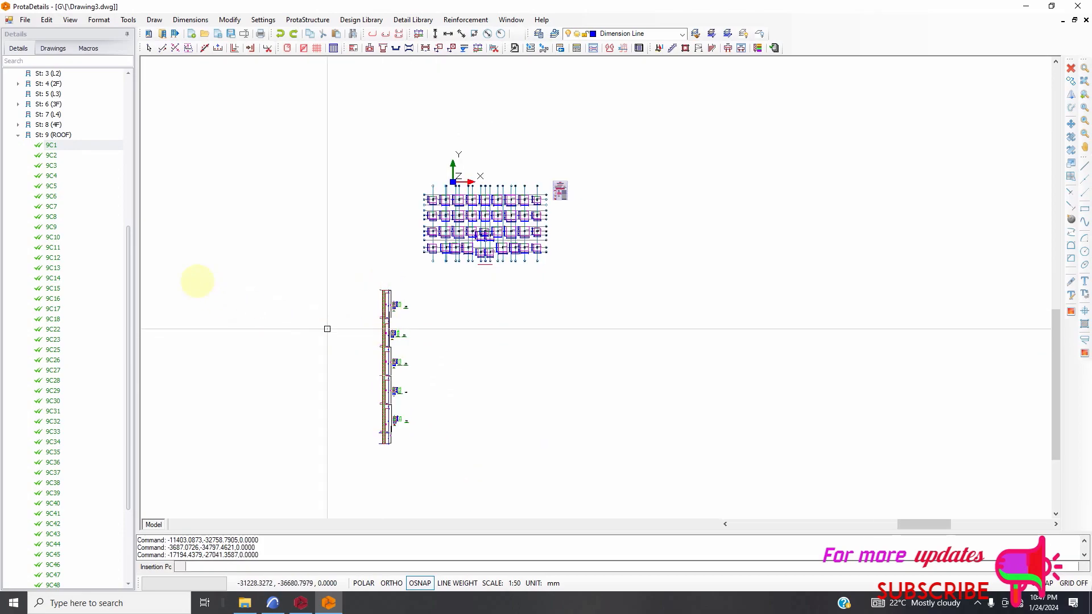
Draw the through-storeys elevation of column 9C2 for storeys 0 to 9 and place it beside the 9C1 elevation.
left_click(53, 156)
right_click(55, 157)
left_click(83, 177)
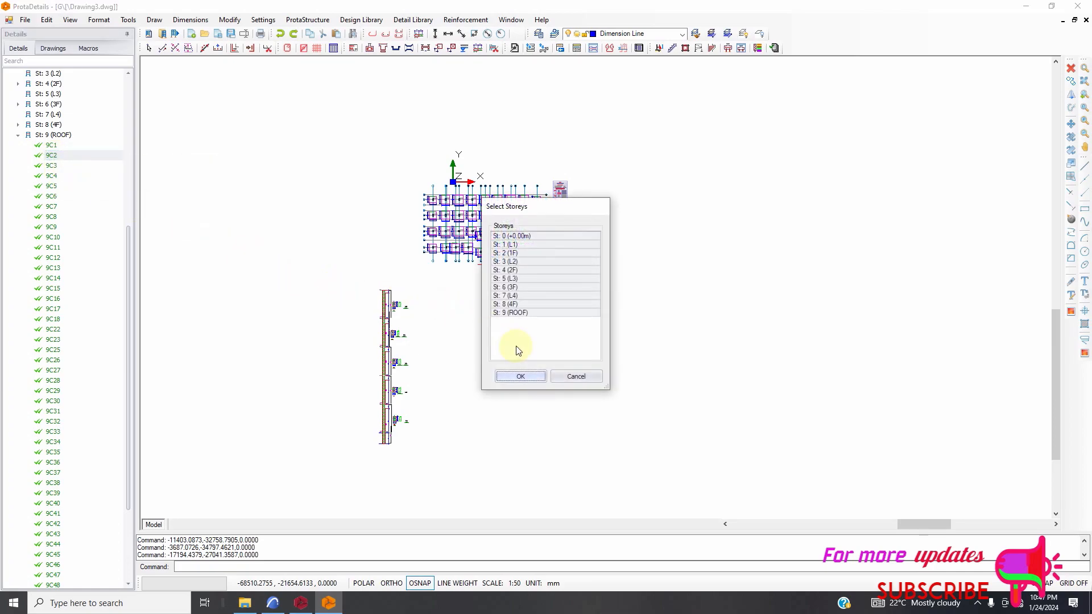
left_click(521, 376)
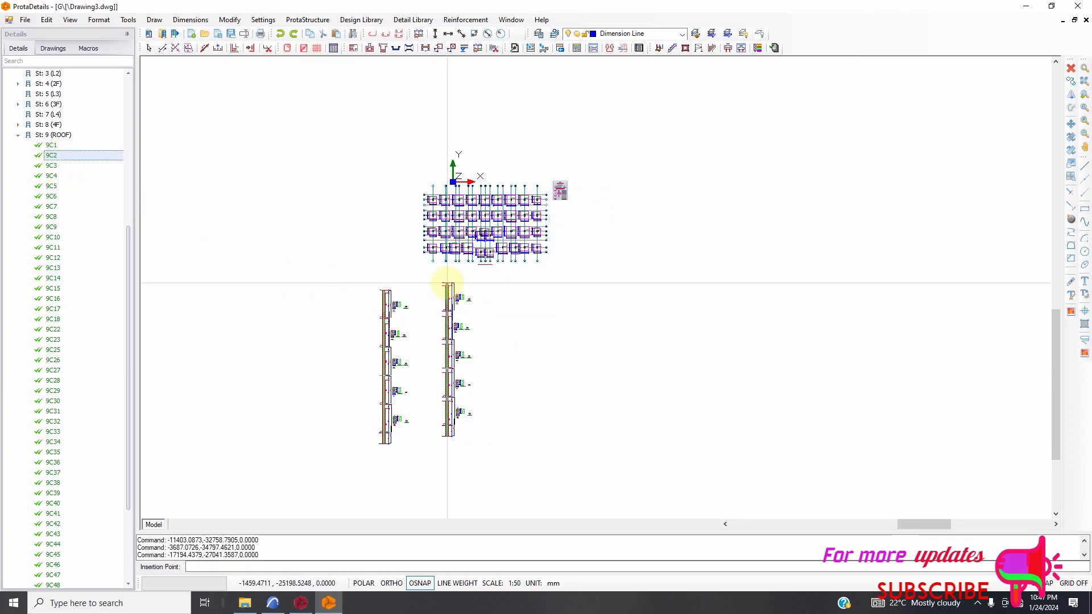
left_click(449, 291)
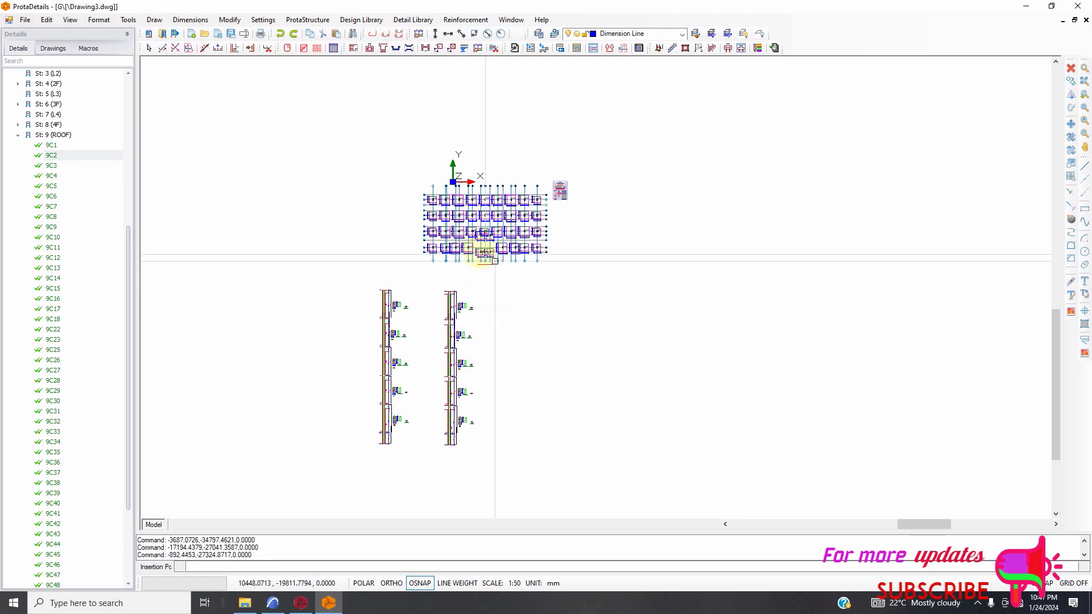
Examine the foundation plan and the reinforcement, cross-sections and stirrup details along the two inserted column elevations.
scroll(488, 251, "up", 2)
scroll(449, 225, "up", 6)
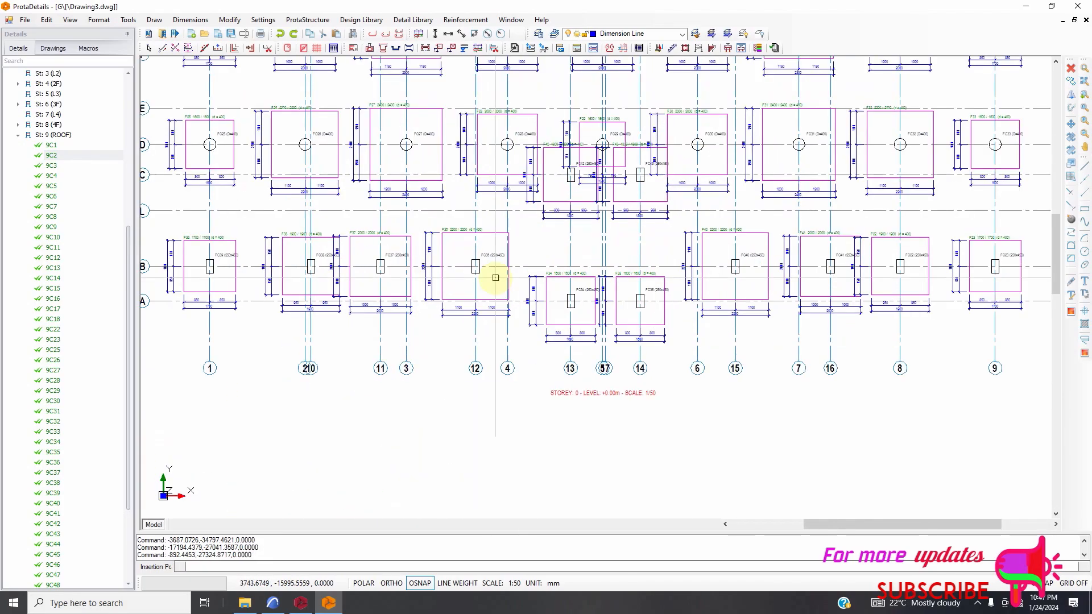
scroll(530, 280, "down", 5)
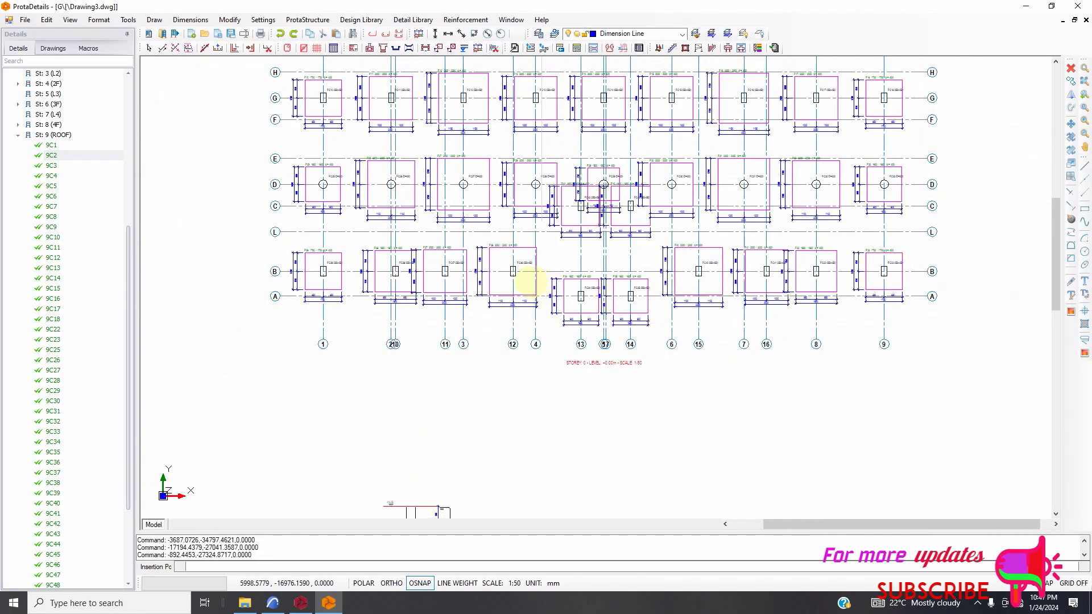
scroll(531, 280, "down", 4)
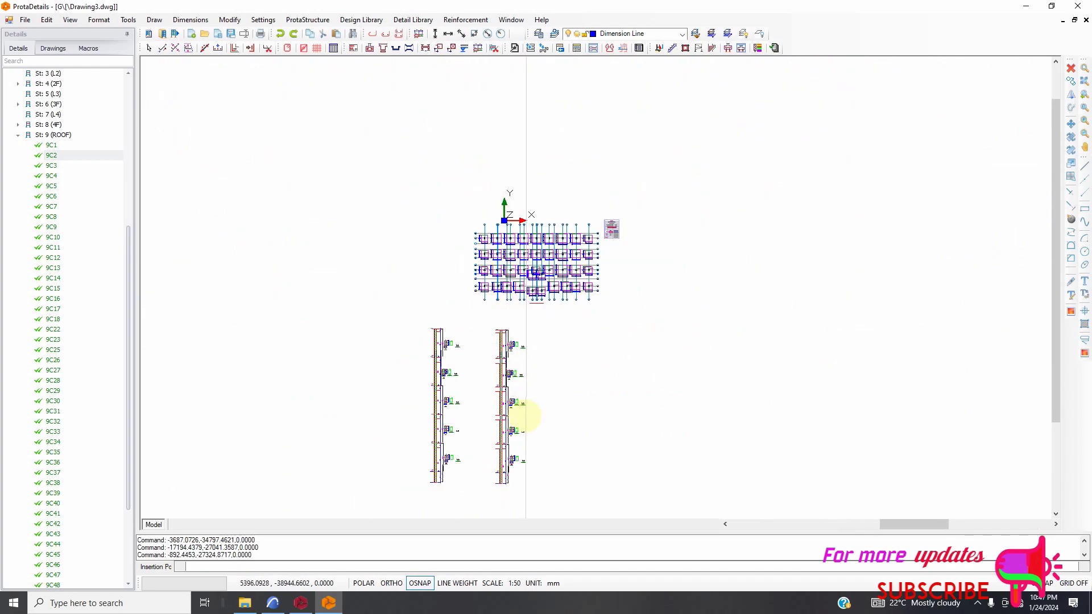
scroll(502, 460, "up", 6)
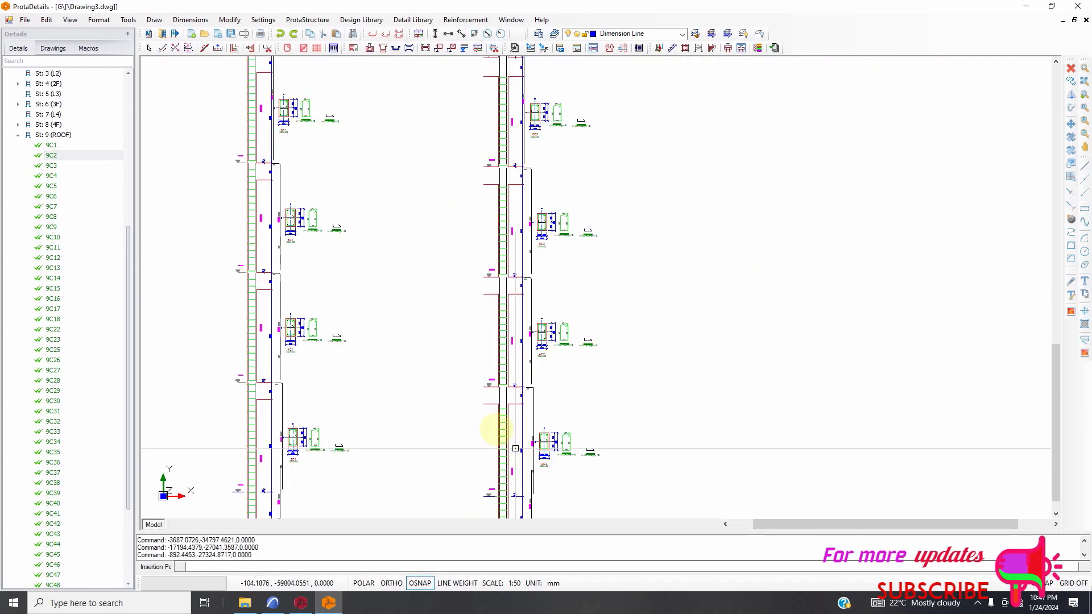
scroll(406, 321, "down", 3)
scroll(517, 385, "up", 5)
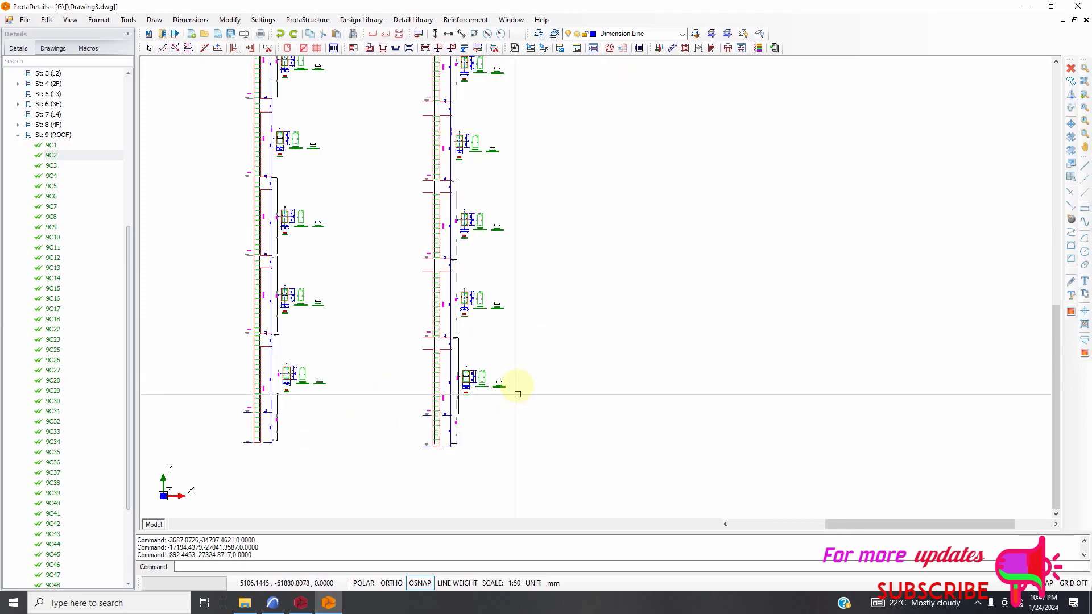
scroll(494, 357, "down", 5)
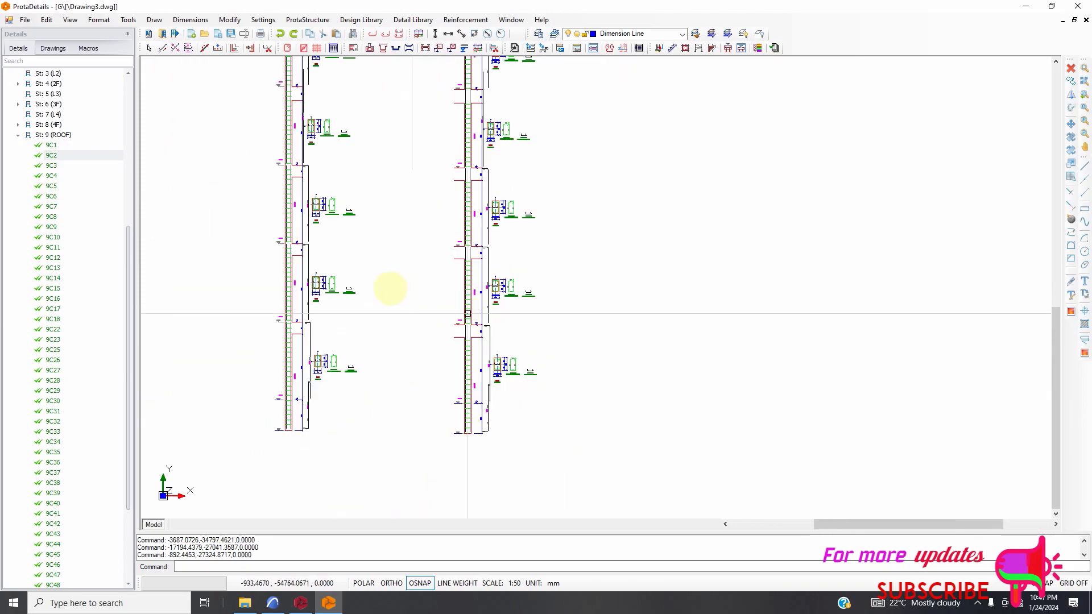
scroll(308, 205, "up", 2)
scroll(330, 204, "down", 2)
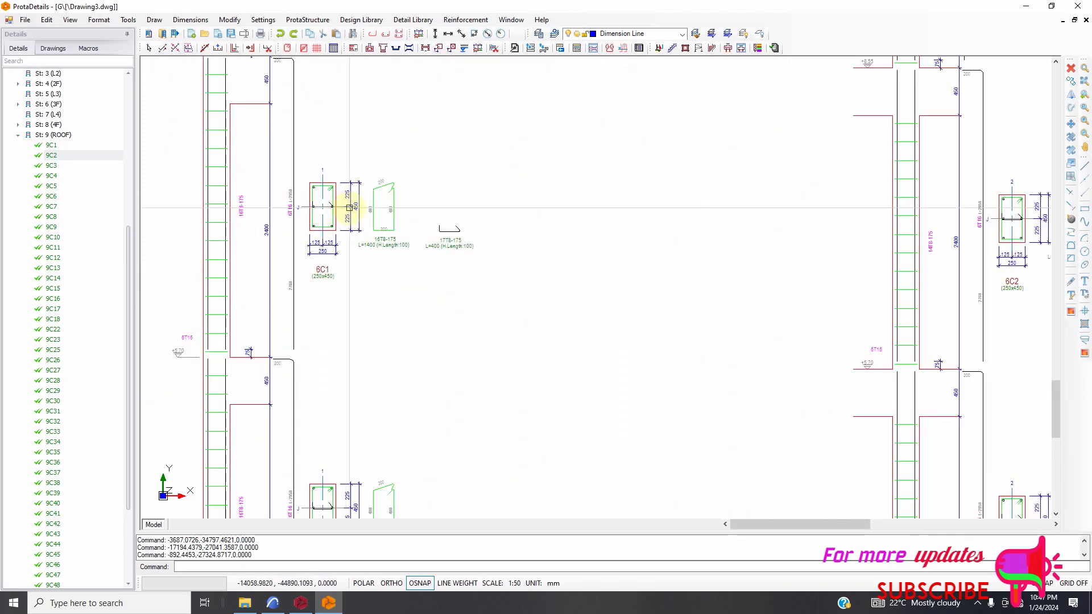
scroll(456, 259, "down", 2)
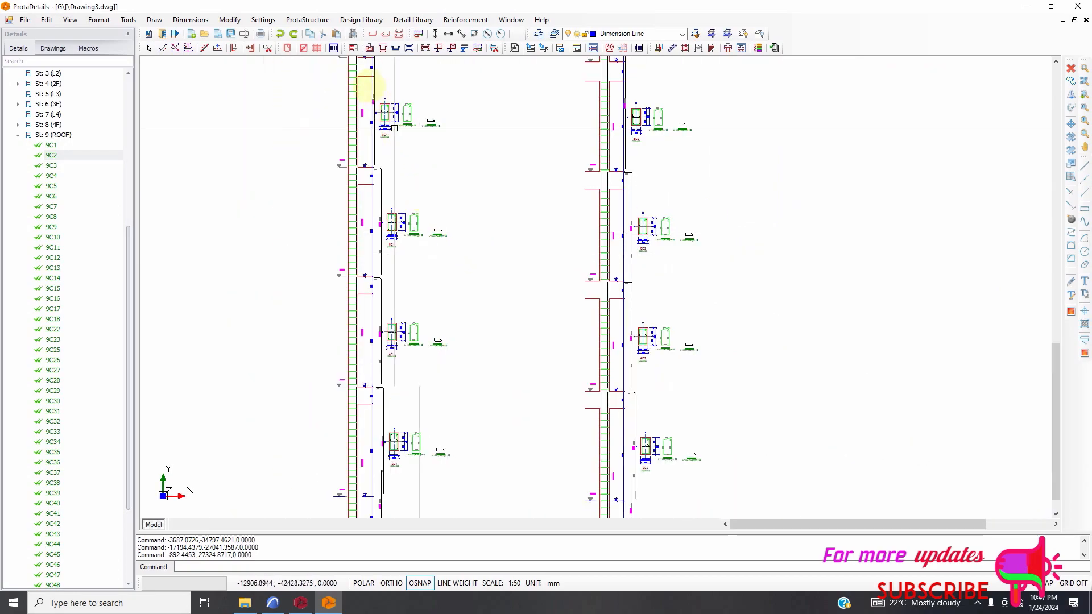
scroll(365, 97, "up", 5)
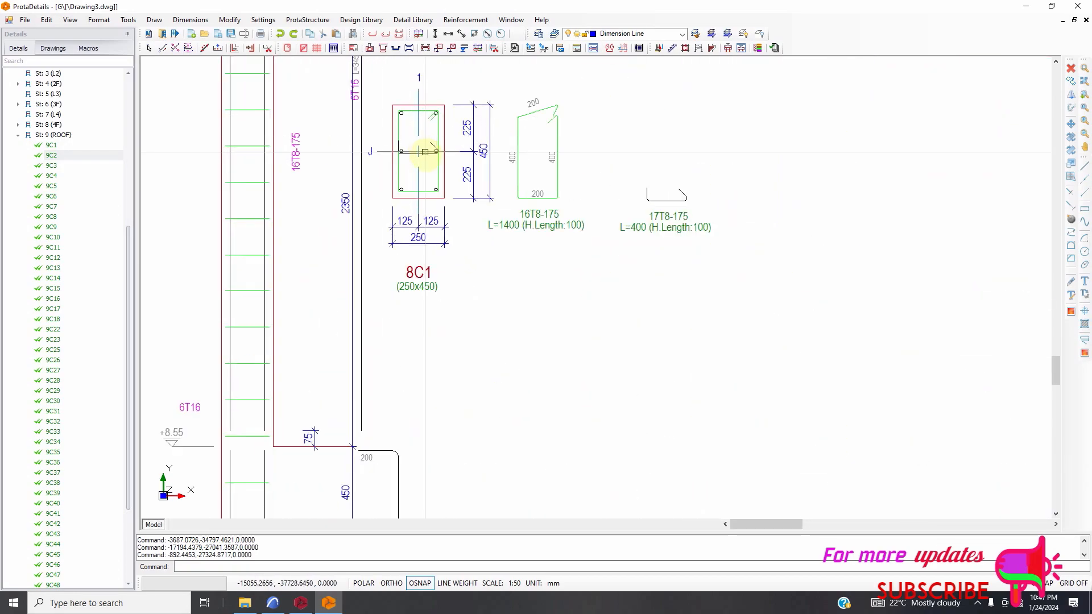
scroll(432, 165, "down", 3)
scroll(433, 194, "down", 4)
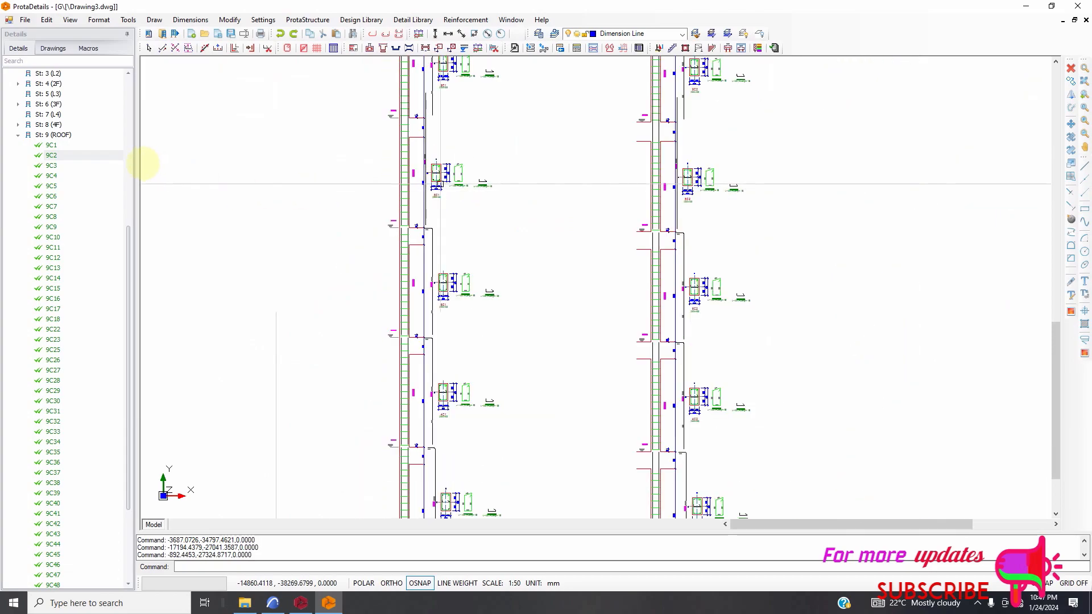
Draw the through-storeys elevation of roof column 9C3 for storeys 0 to 9 and place it beside the 9C2 elevation.
right_click(46, 169)
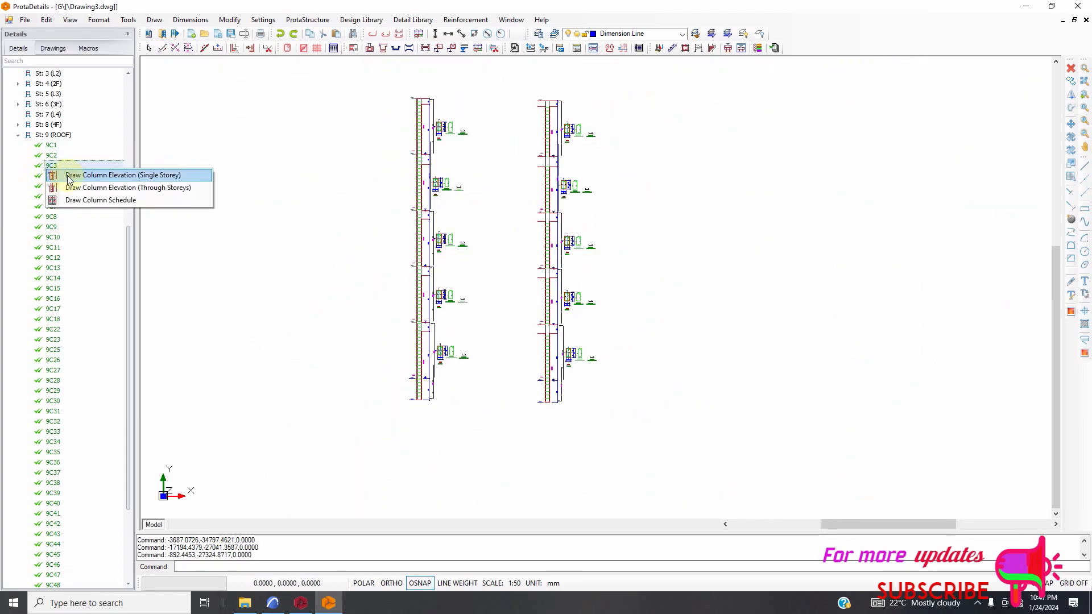
left_click(101, 186)
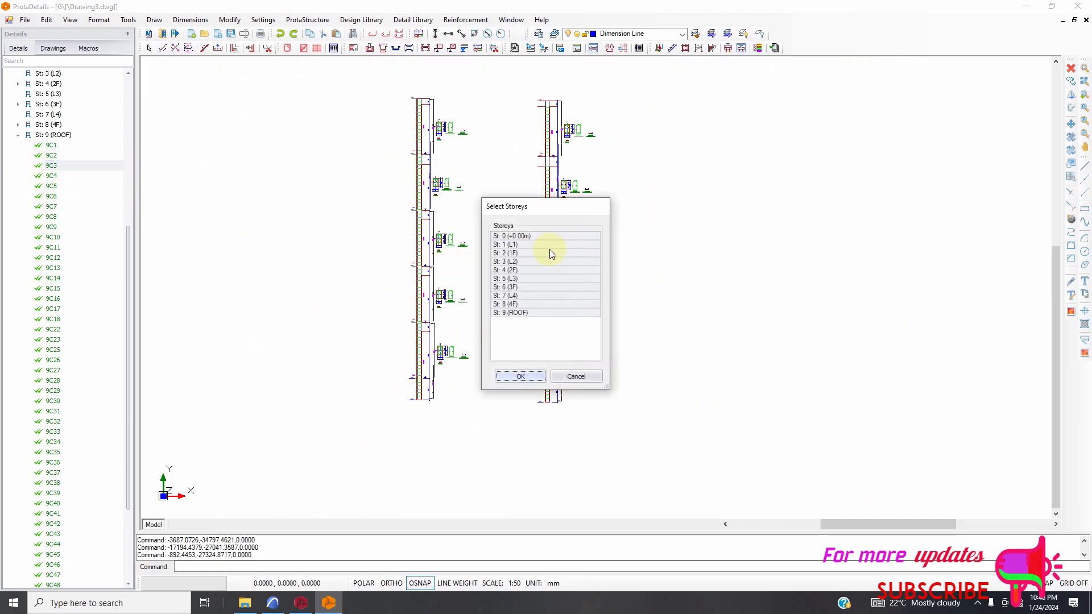
left_click(520, 376)
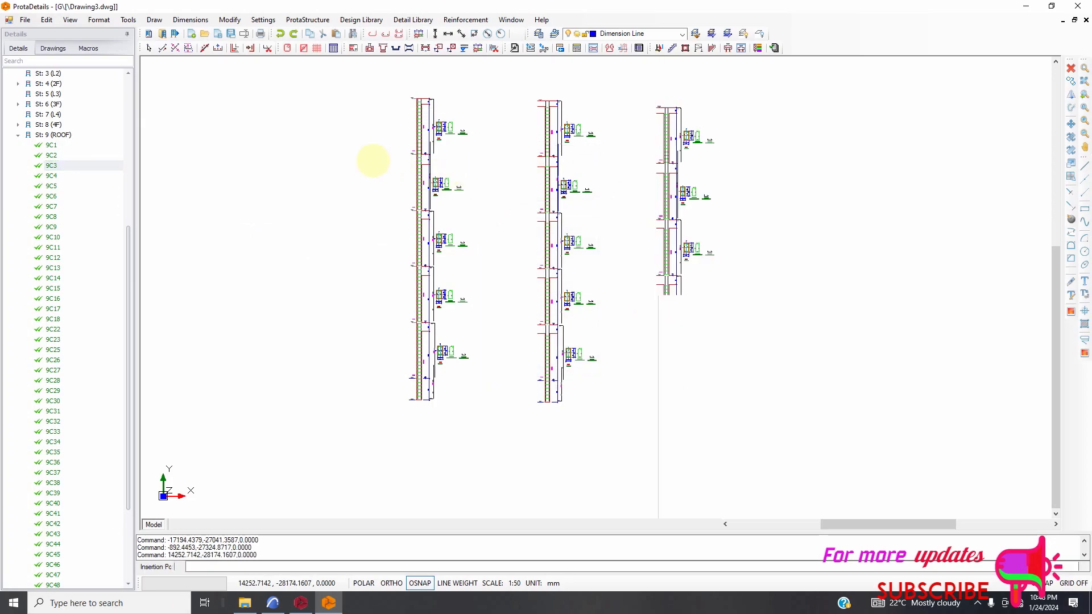
left_click(373, 161)
Draw the through-storeys elevation of column 9C4 for storeys 0 to 9 and place it beside the 9C3 elevation.
scroll(373, 161, "down", 2)
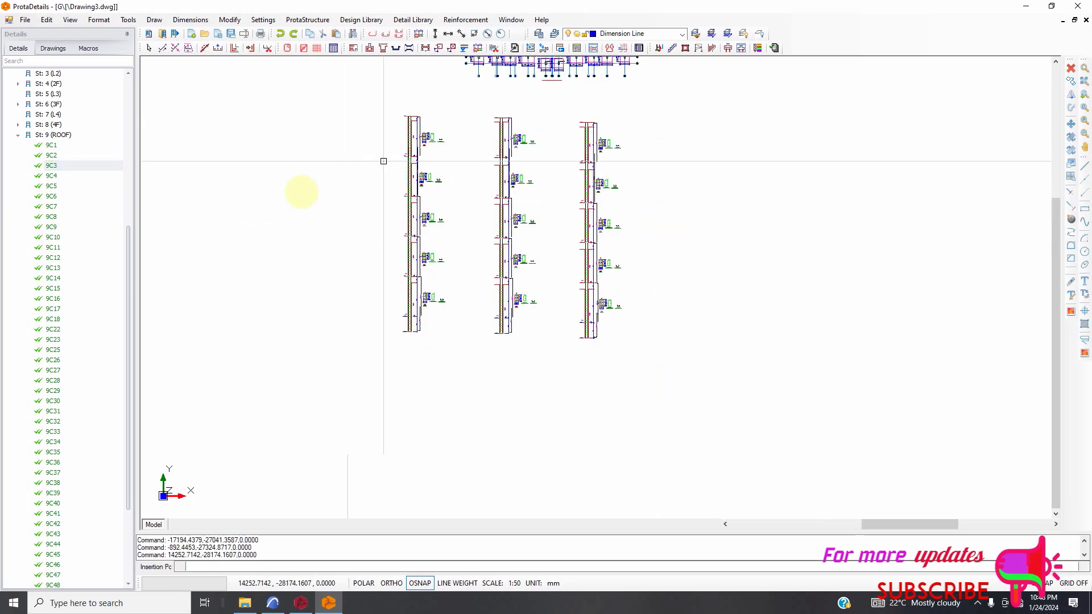
right_click(51, 179)
left_click(95, 197)
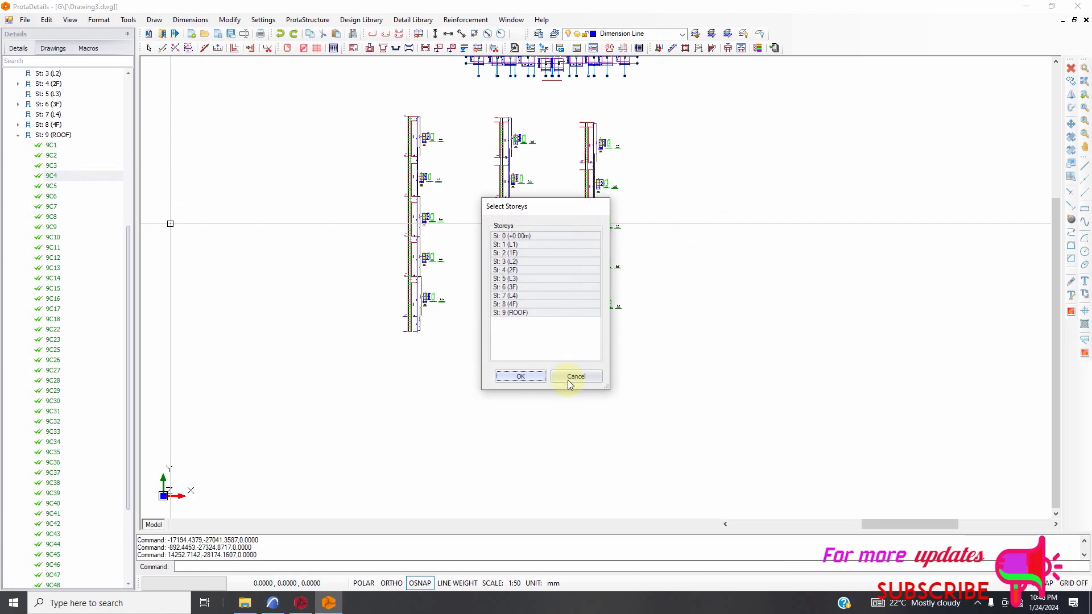
left_click(522, 377)
left_click(673, 127)
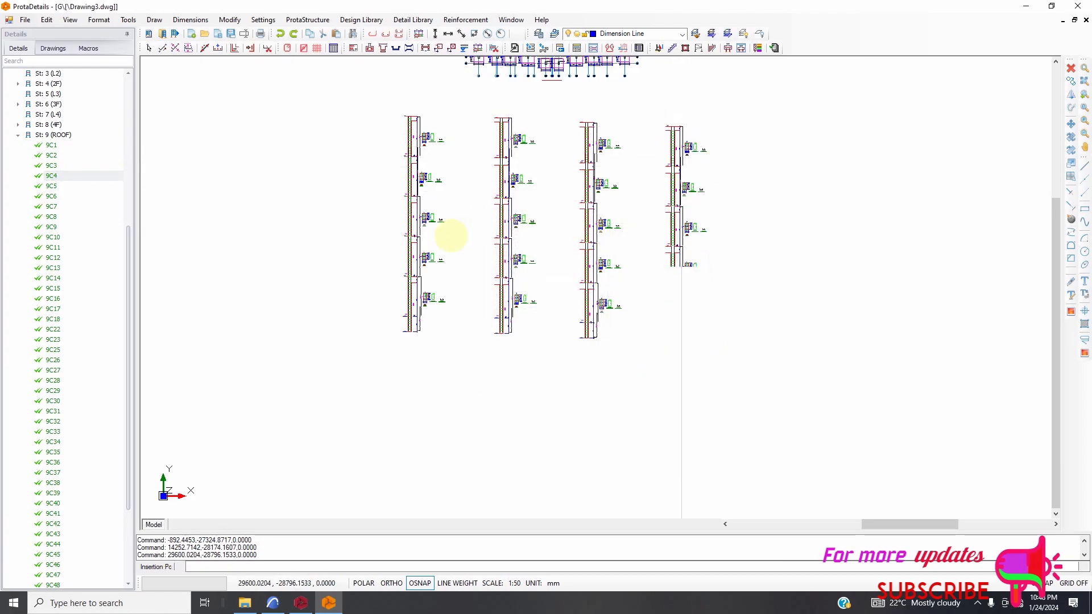
Draw the through-storeys elevation of column 9C5 for storeys 0 to 9 and place it beside the 9C4 elevation.
right_click(66, 189)
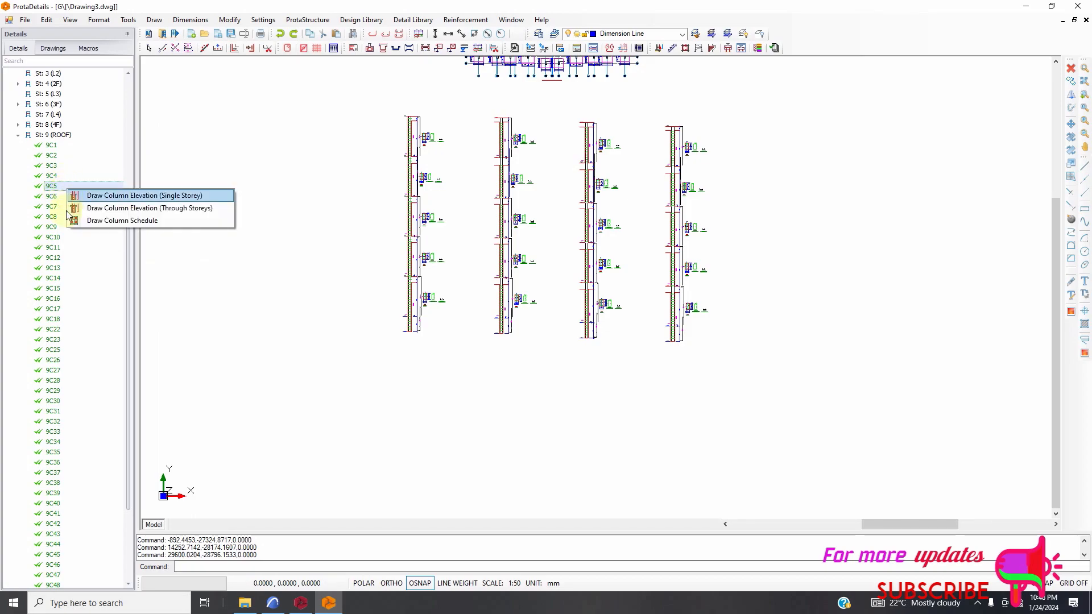
left_click(103, 210)
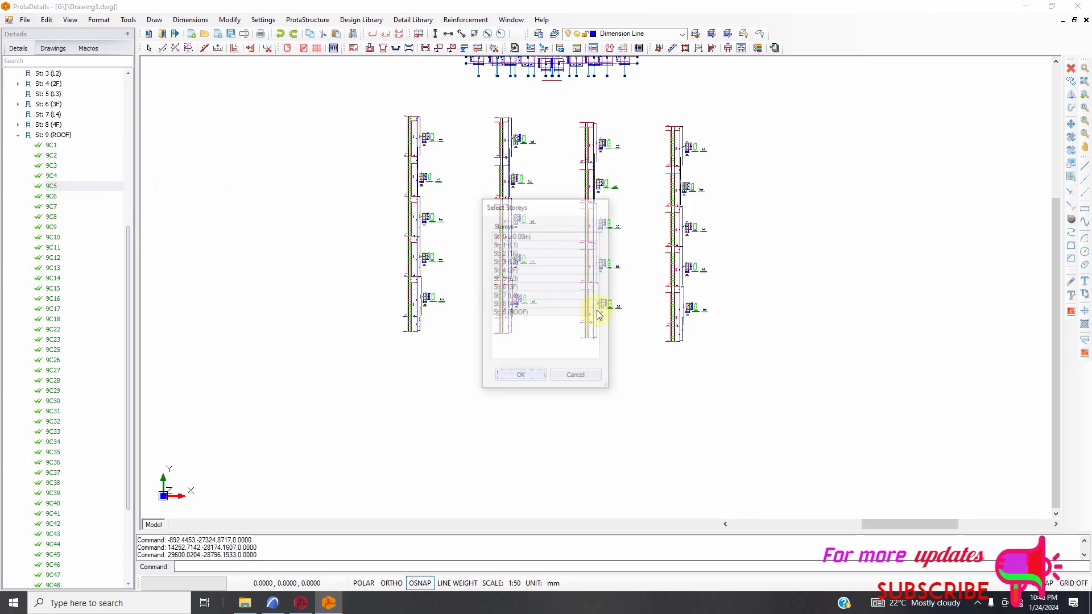
left_click(501, 378)
left_click(773, 158)
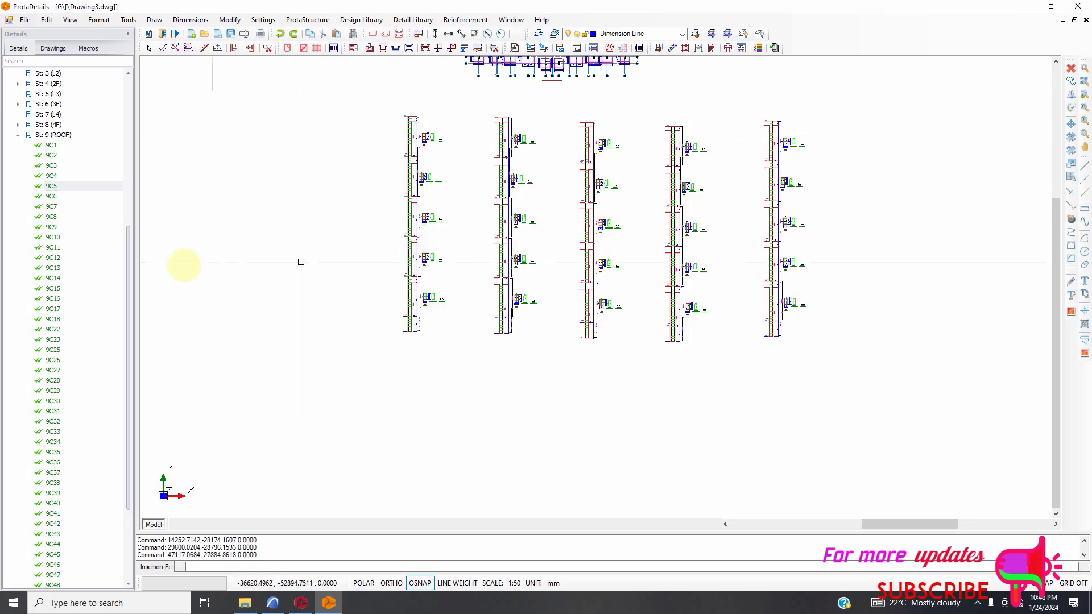
Draw the through-storeys elevation of column 9C6 for storeys 0 to 9 and place it lower than the row, past the 9C5 elevation.
right_click(53, 198)
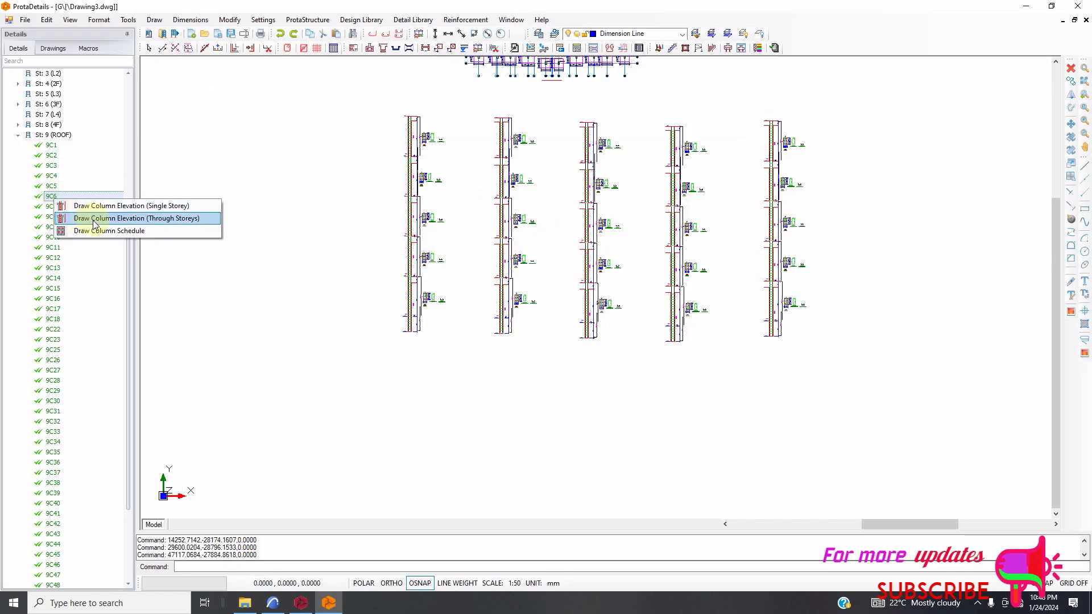
left_click(142, 219)
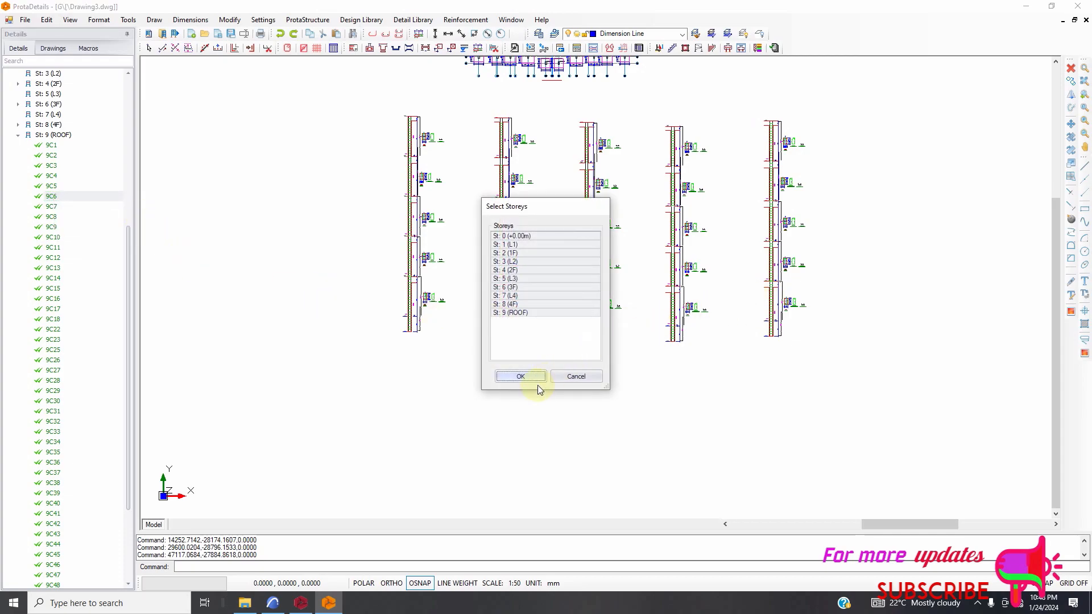
left_click(514, 377)
left_click(860, 320)
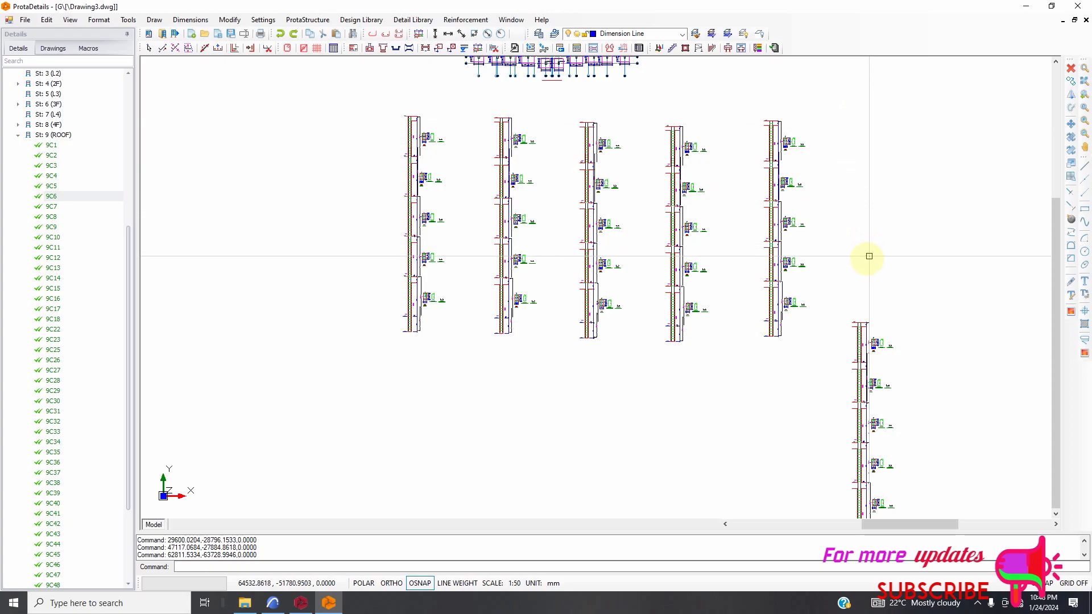
Draw the through-storeys elevation of column 9C7 for storeys 0 to 9 and place it in the upper row, beyond the 9C5 elevation.
scroll(633, 223, "down", 3)
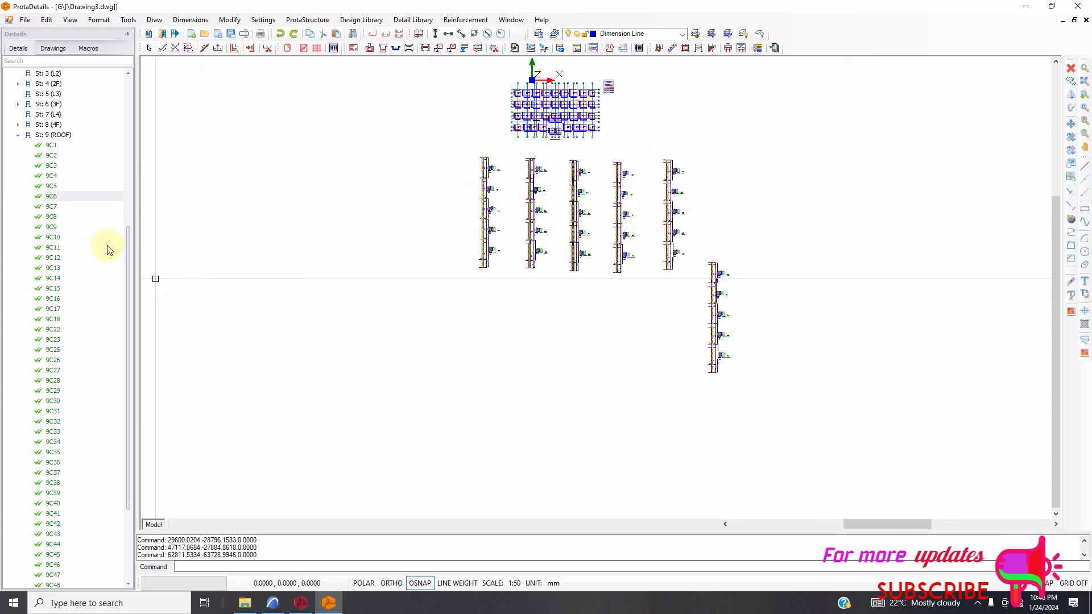
right_click(54, 208)
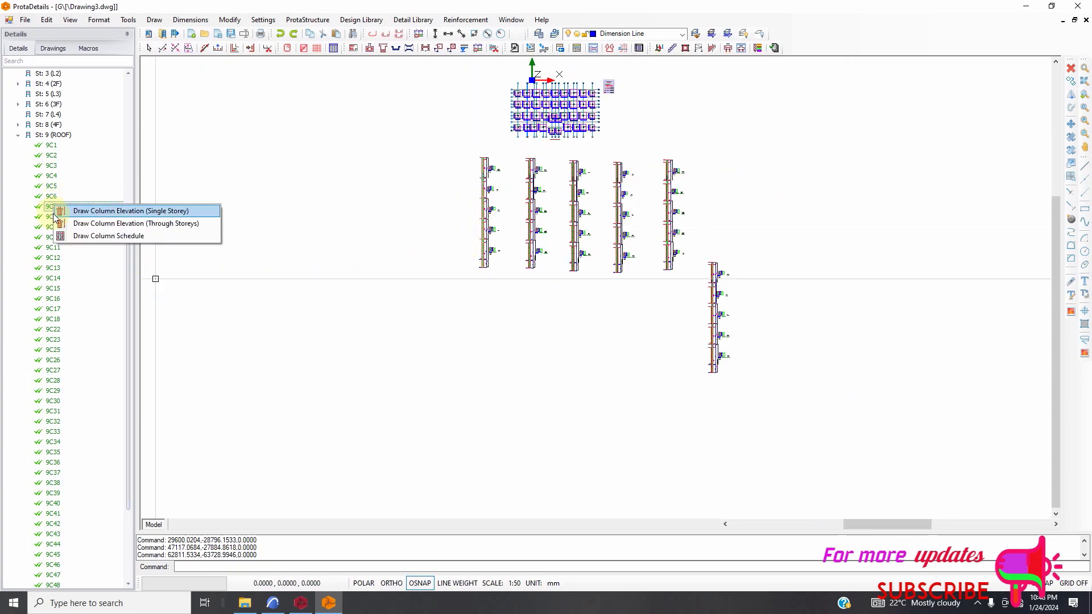
left_click(89, 225)
left_click(521, 377)
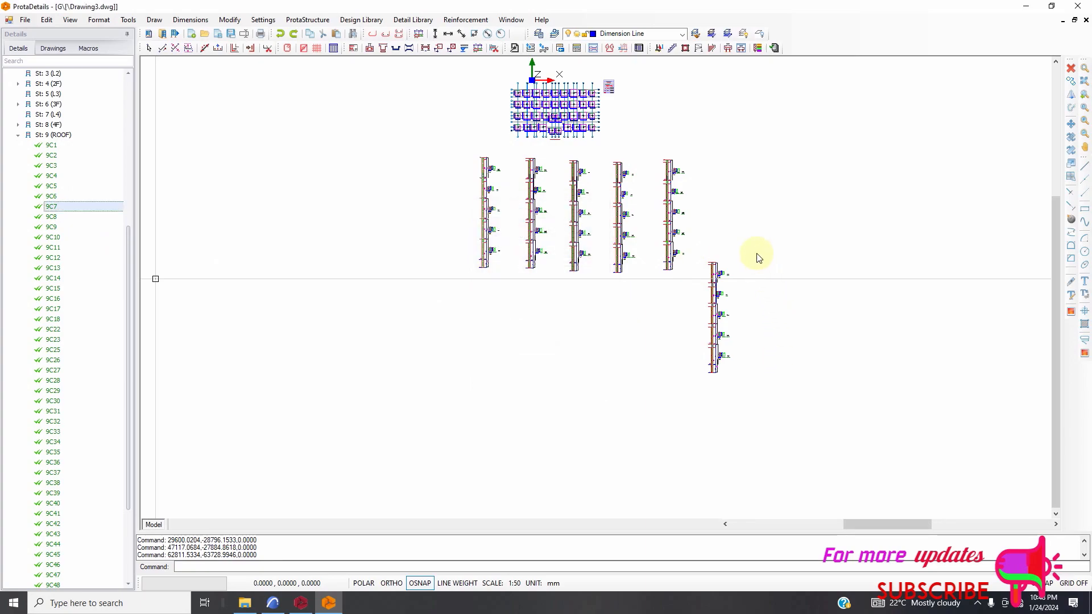
left_click(751, 167)
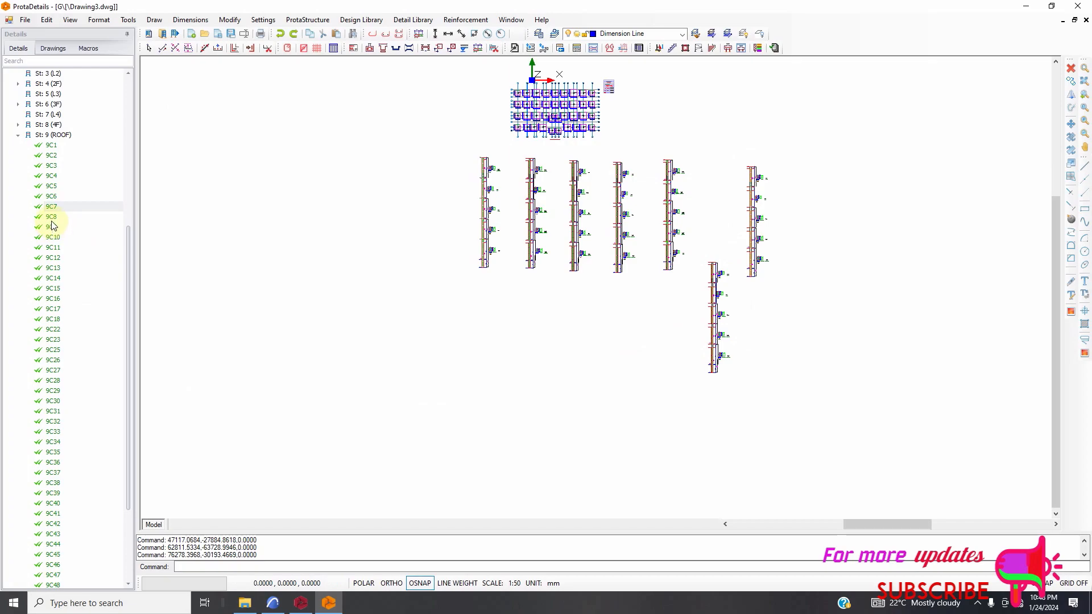
Draw the through-storeys elevation of column 9C8 for storeys 0 to 9 and place it beside the 9C7 elevation.
right_click(51, 224)
left_click(108, 242)
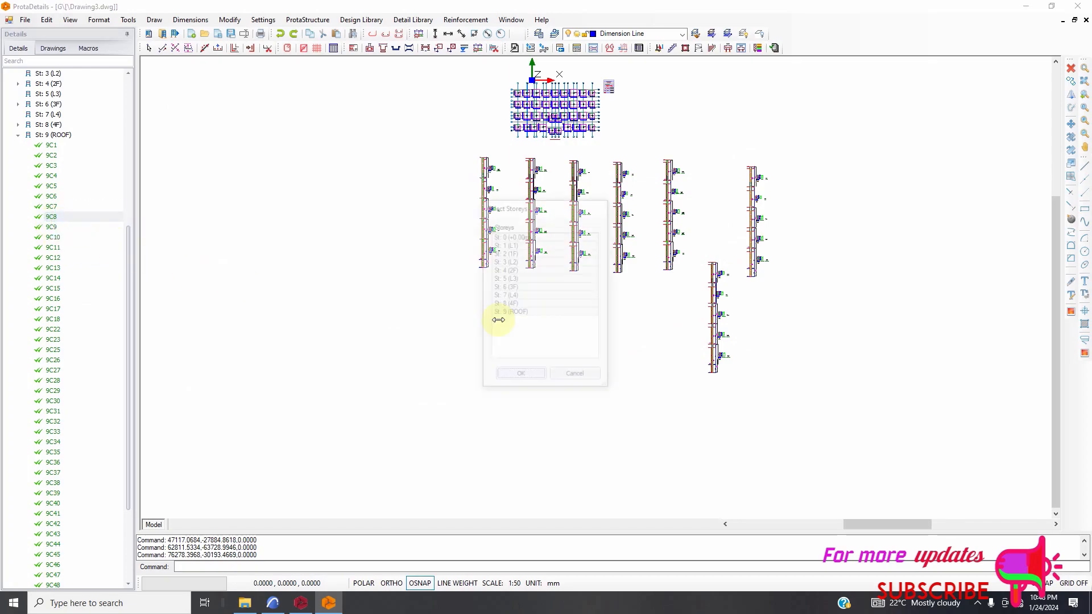
left_click(544, 375)
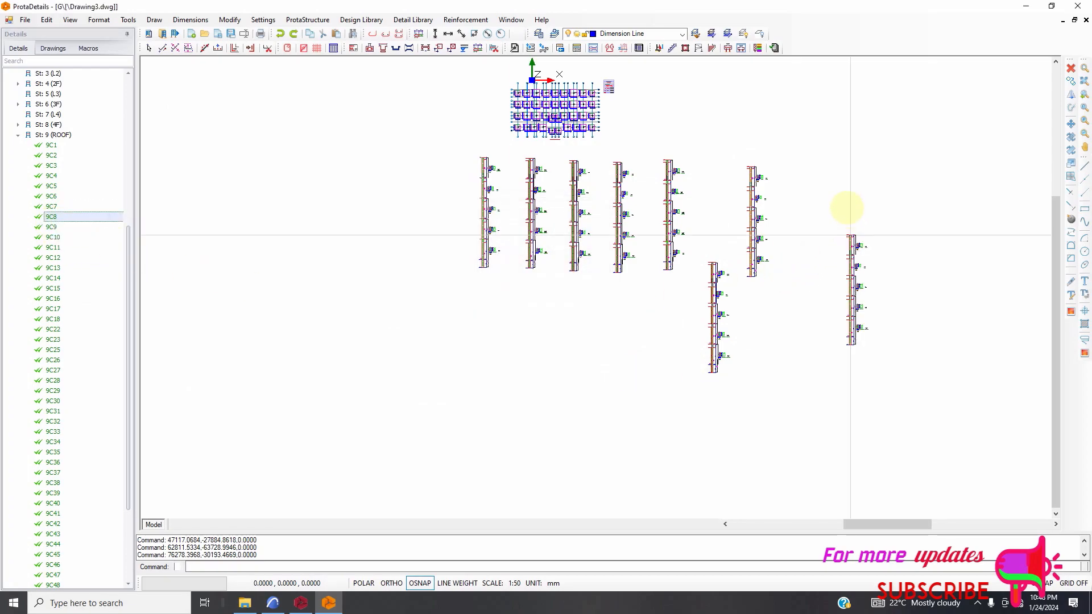
left_click(834, 171)
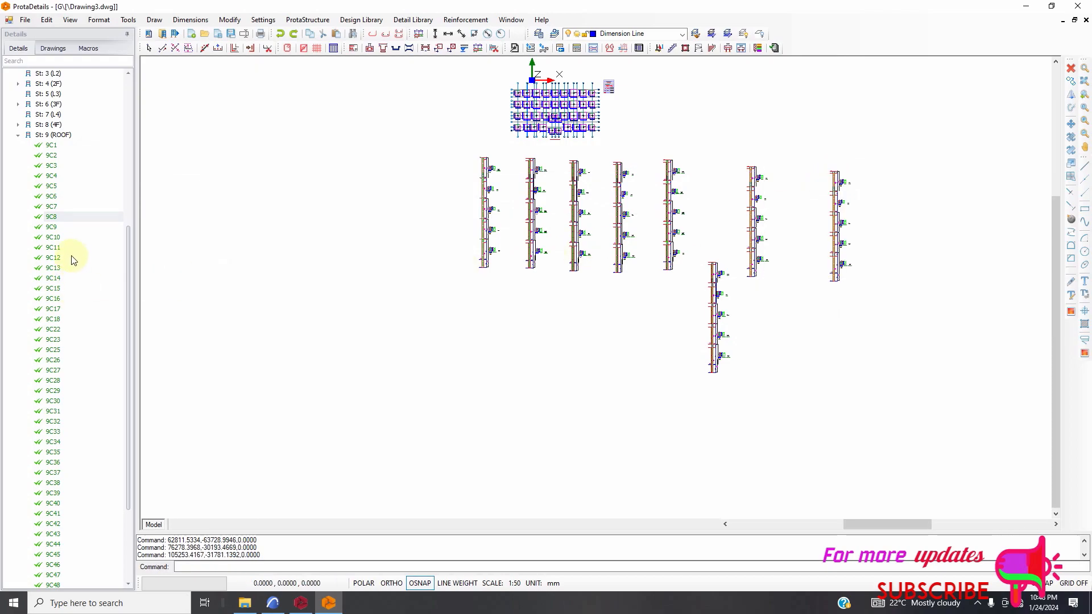
Draw the through-storeys elevation of column 9C9 for storeys 0 to 9 and place it at the end of the upper row, beside 9C8.
right_click(53, 229)
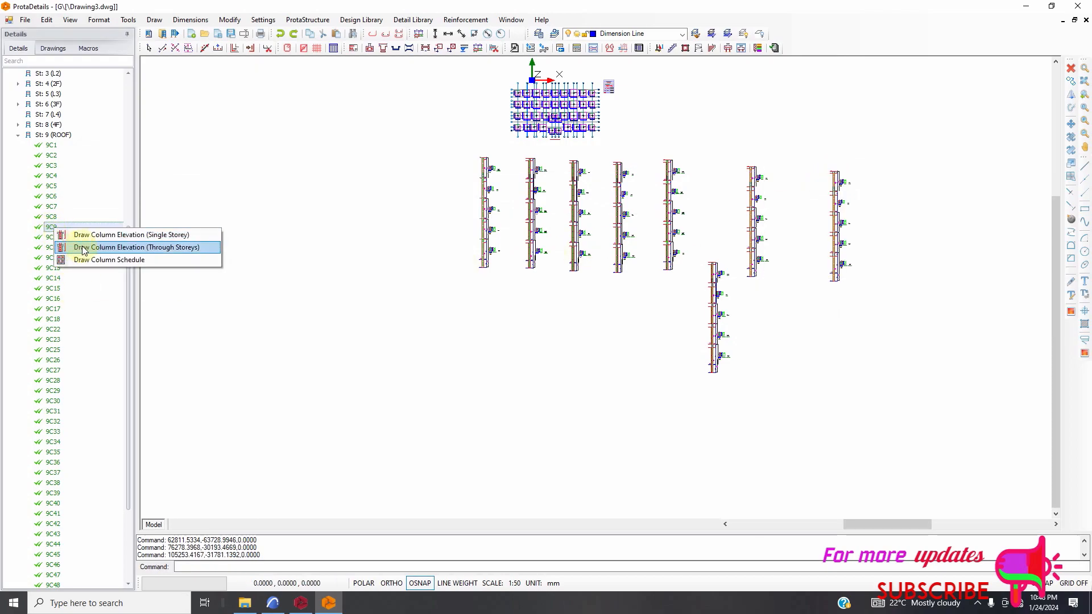
left_click(80, 246)
left_click(519, 377)
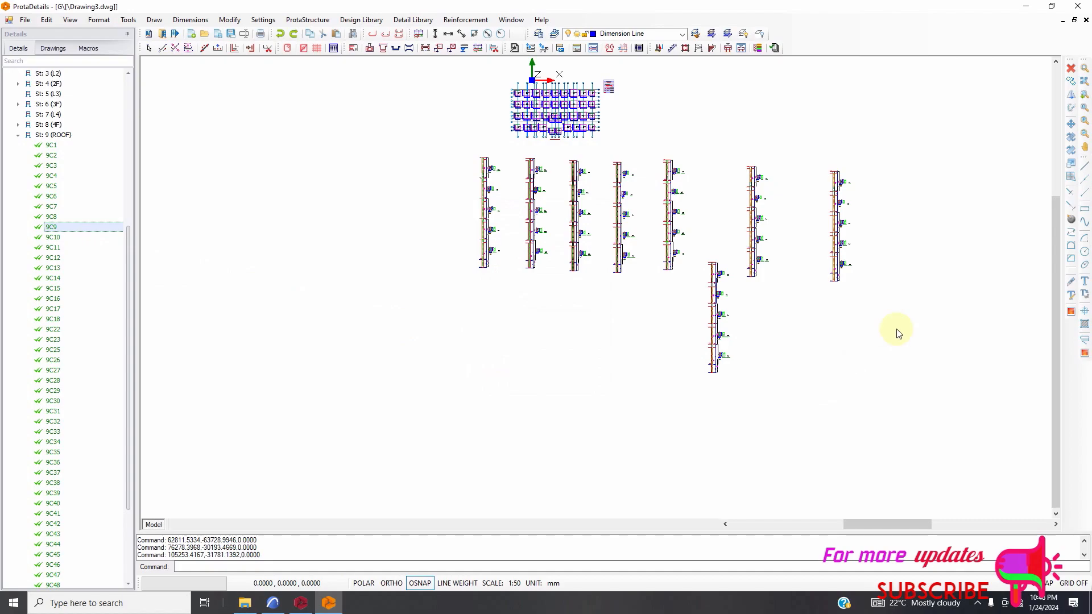
left_click(897, 202)
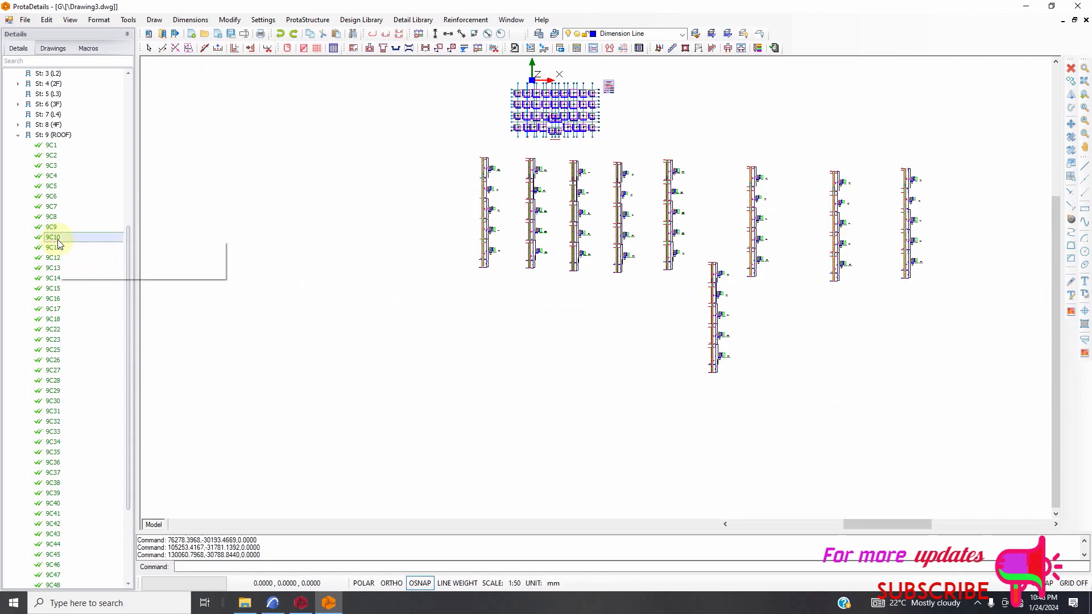
Draw the through-storeys elevation of column 9C10 for storeys 0 to 9 and place it slightly lower than the 9C9 elevation, just beside it.
left_click(87, 260)
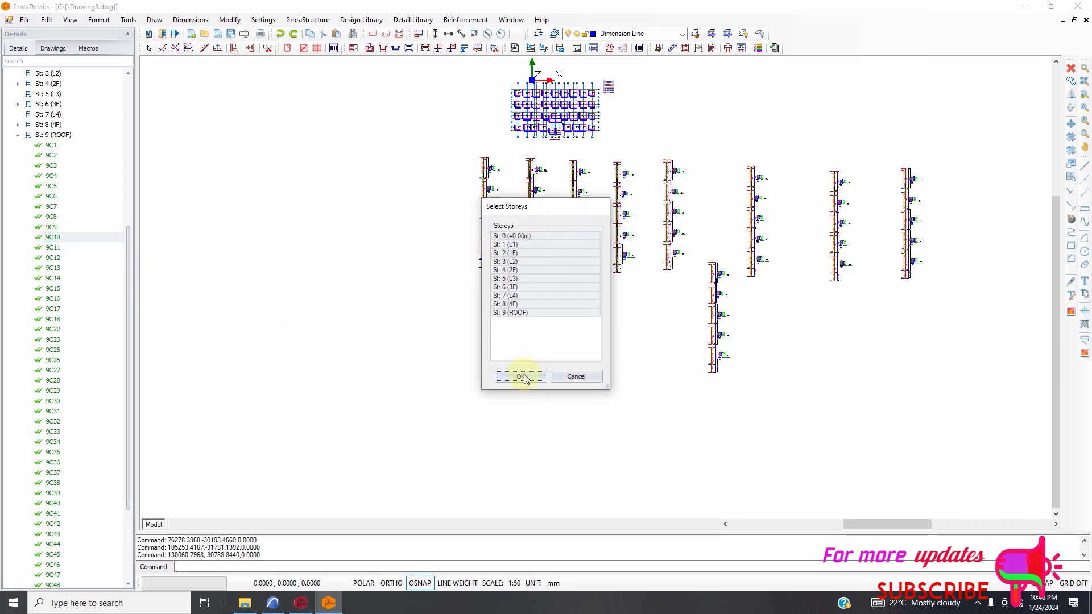
left_click(519, 376)
left_click(943, 212)
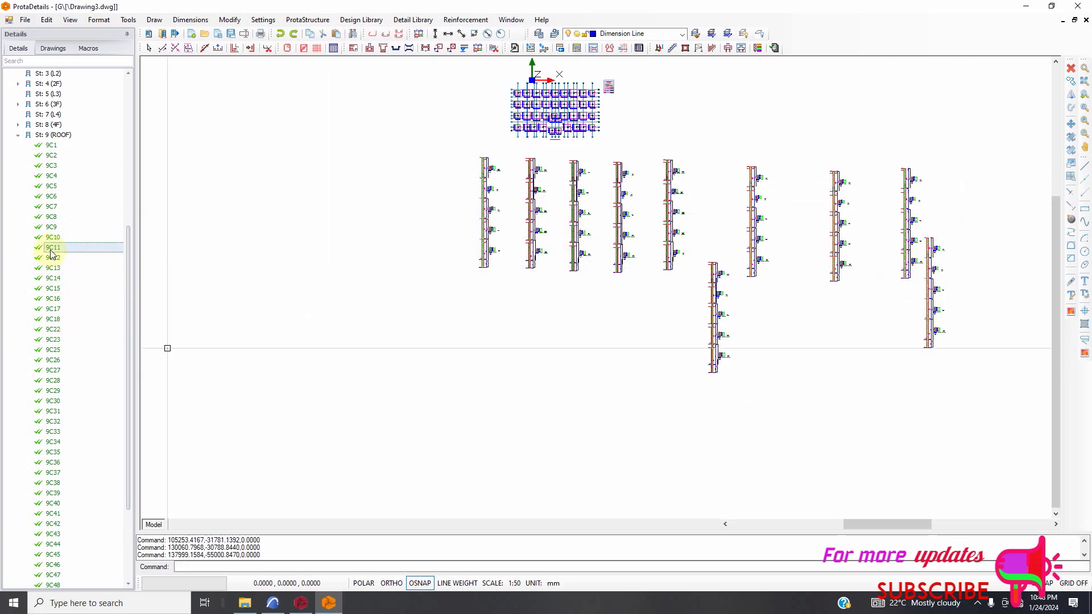
Draw the through-storeys elevation of column 9C11 for storeys 0 to 9 and start a second row with it beneath the 9C1 and 9C2 elevations.
right_click(51, 254)
left_click(86, 271)
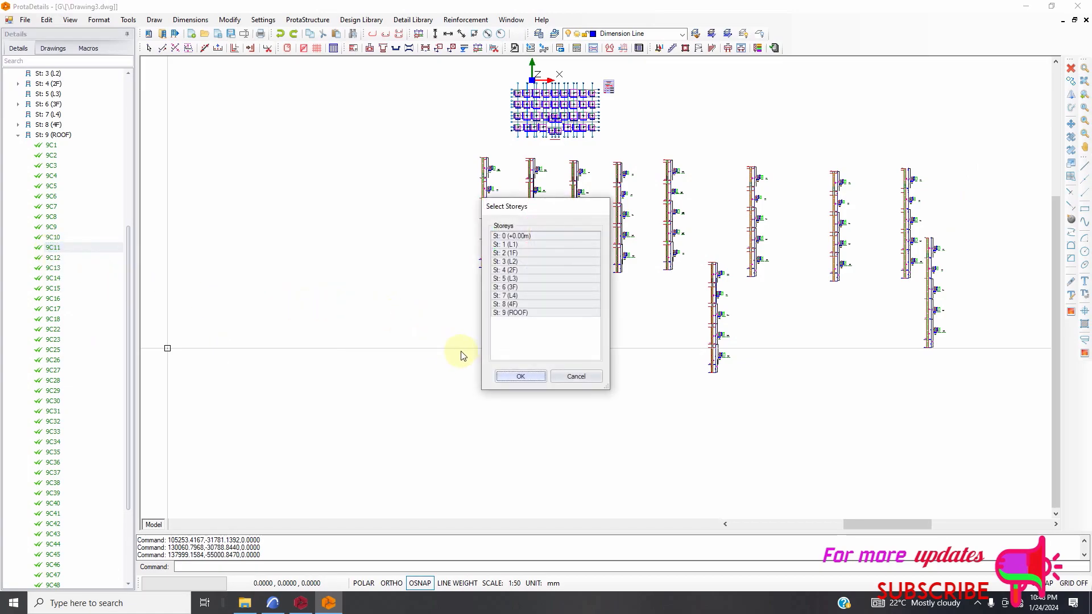
left_click(507, 377)
left_click(513, 304)
Draw the through-storeys elevation of column 9C12 for storeys 0 to 9 and place it beside the 9C11 elevation in the second row.
right_click(51, 259)
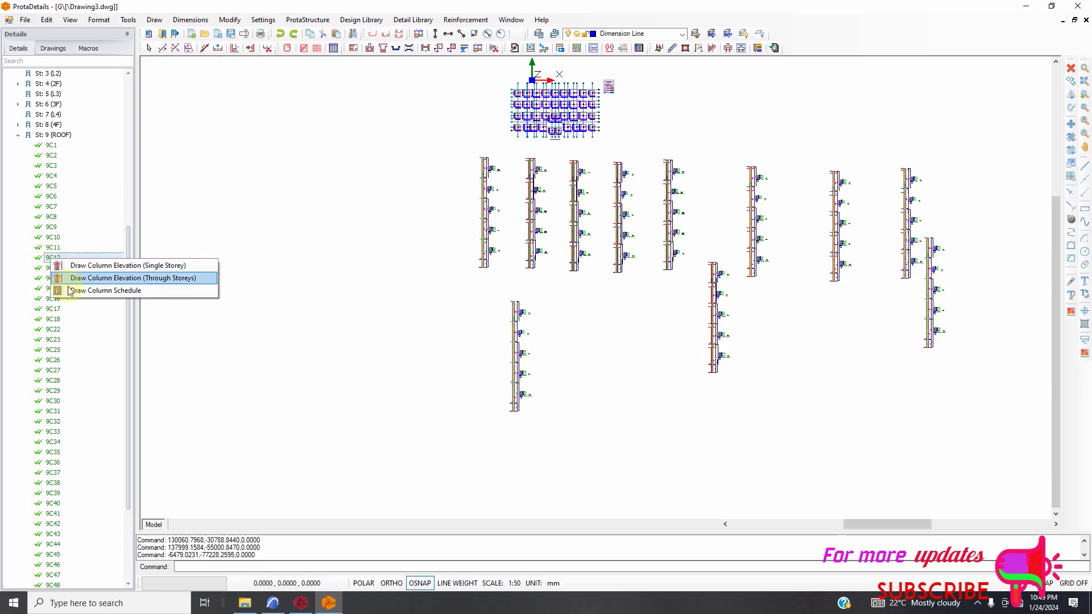
left_click(131, 279)
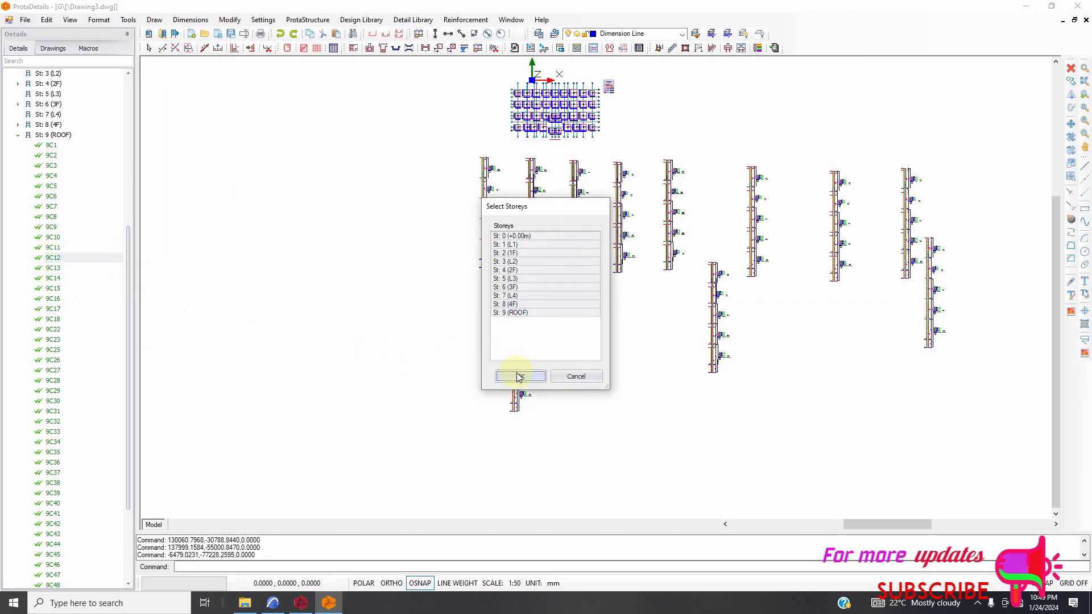
left_click(514, 376)
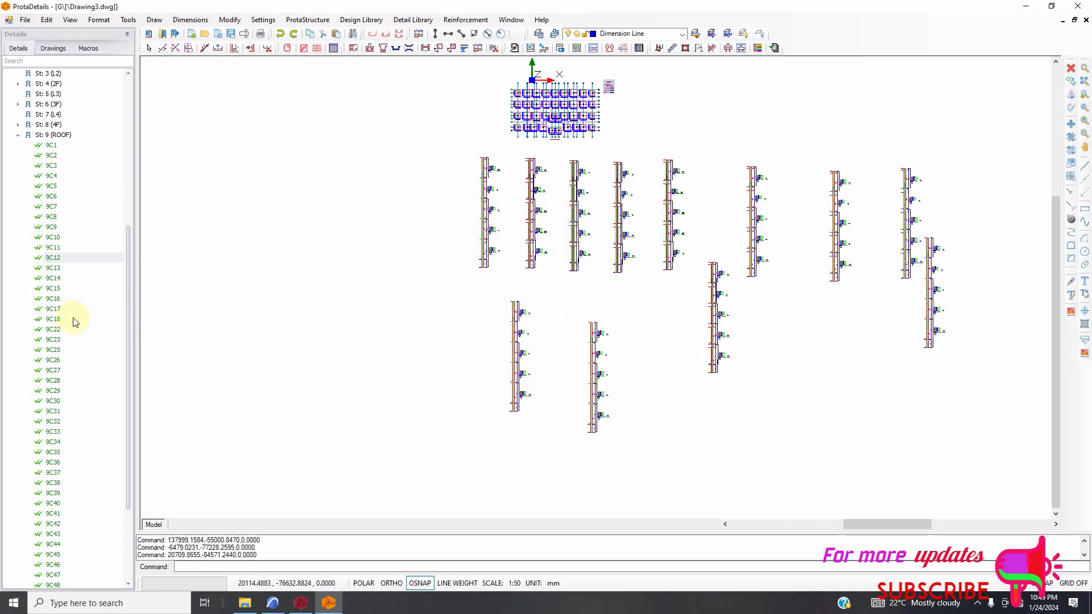
Draw the through-storeys elevation of column 9C13 for storeys 0 to 9 and place it beside the 9C12 elevation.
right_click(65, 275)
left_click(114, 288)
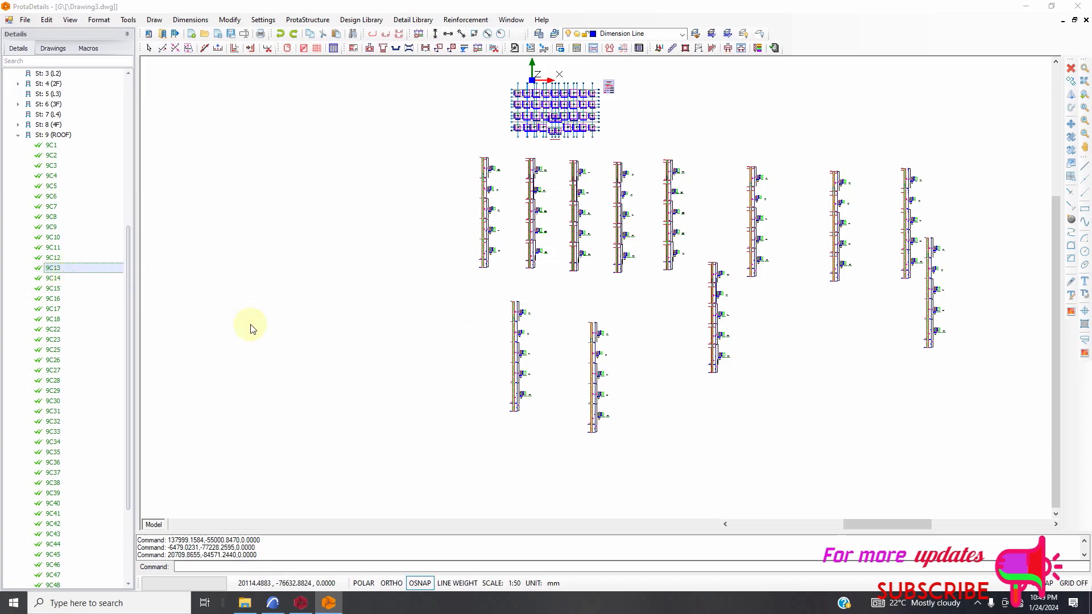
left_click(520, 376)
left_click(648, 323)
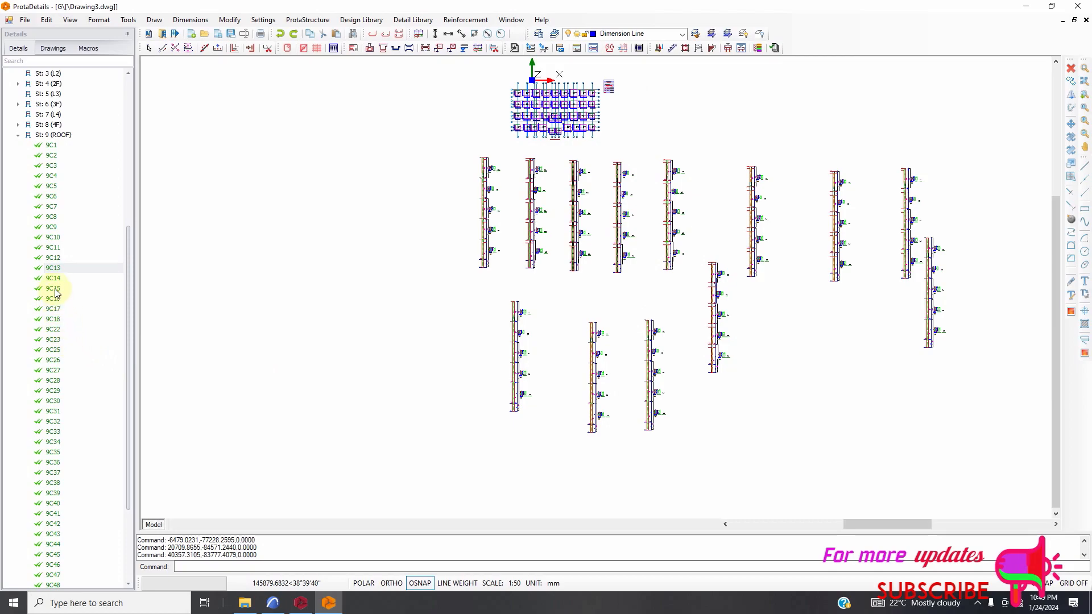
Draw the through-storeys elevation of column 9C14 for storeys 0 to 9 and place it between the 9C13 and 9C6 elevations.
right_click(54, 286)
left_click(105, 300)
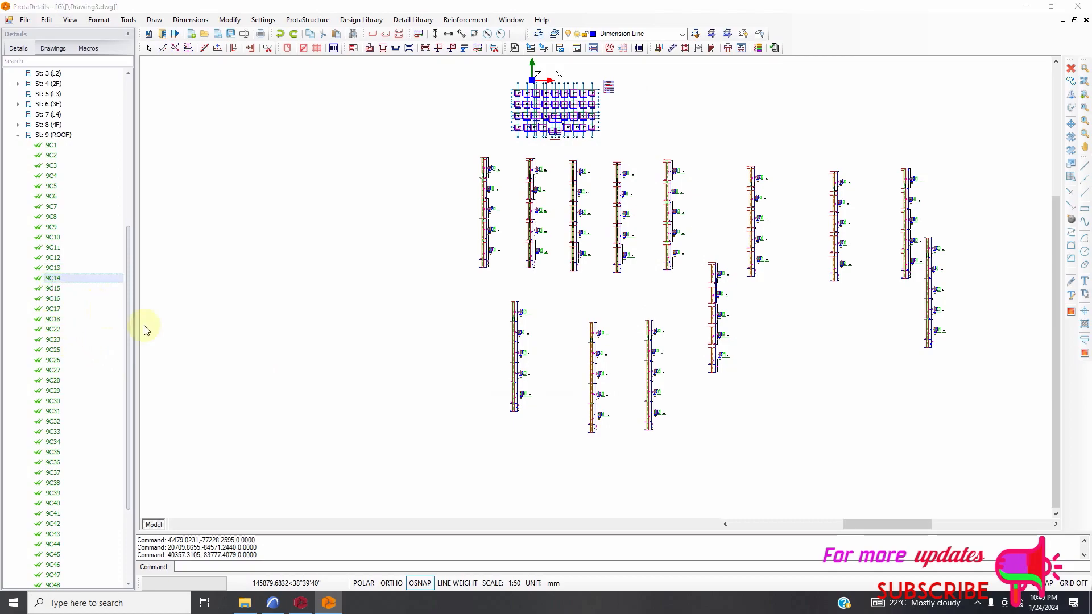
left_click(521, 376)
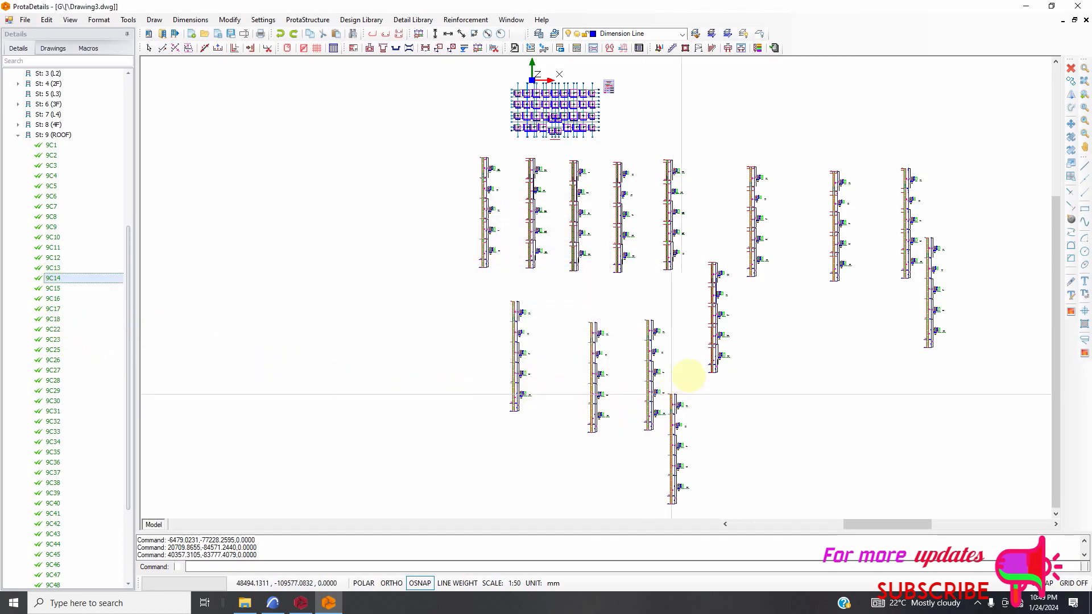
left_click(682, 326)
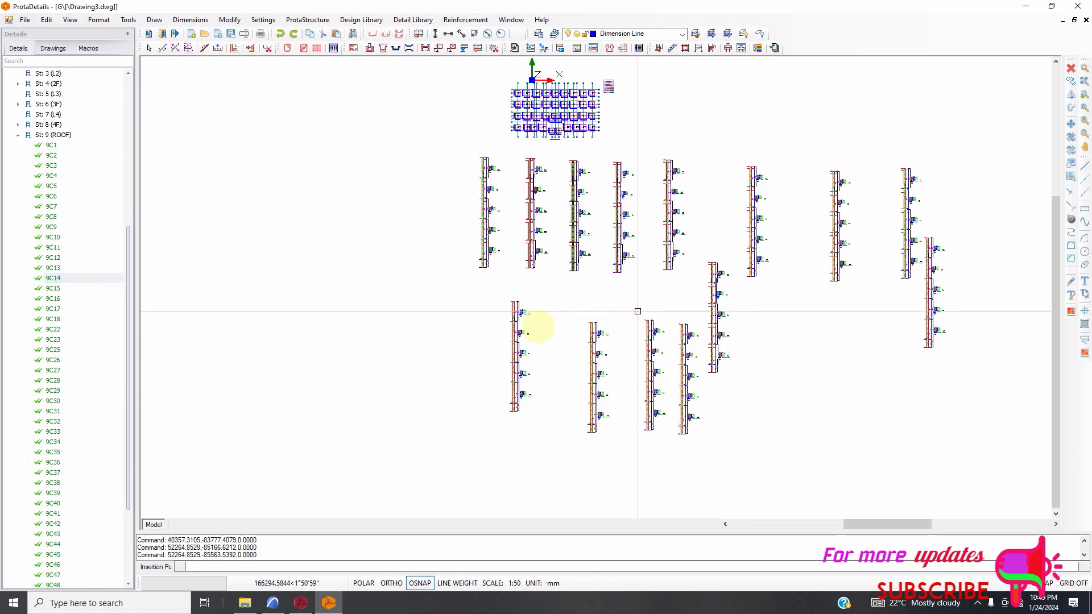
scroll(324, 340, "down", 2)
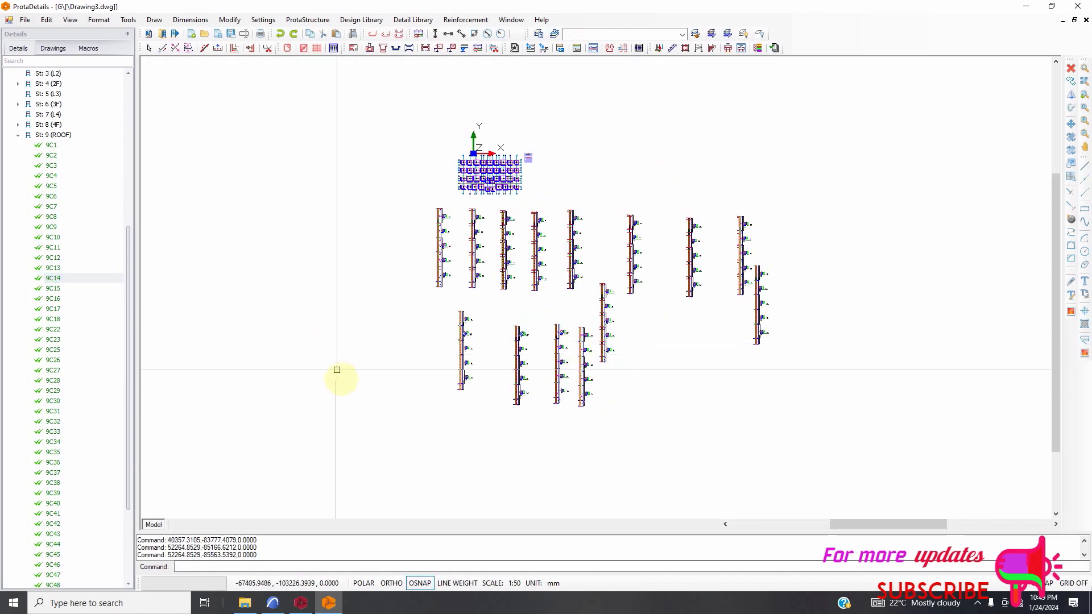
scroll(597, 293, "up", 1)
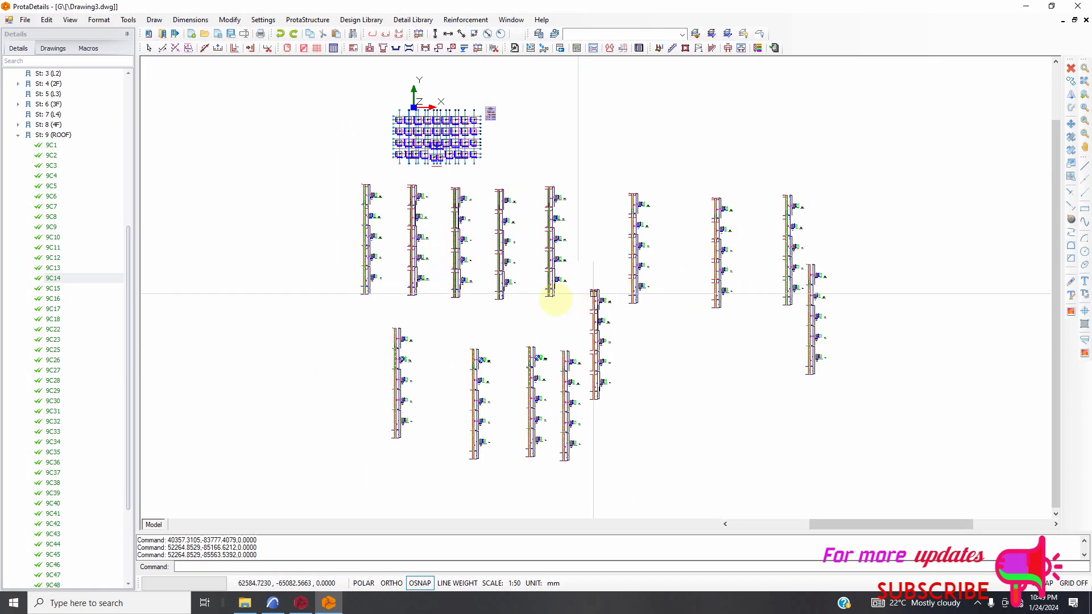
Expand the Pad Footing Details group below the column elevations and look through its footing entries.
scroll(458, 273, "down", 1)
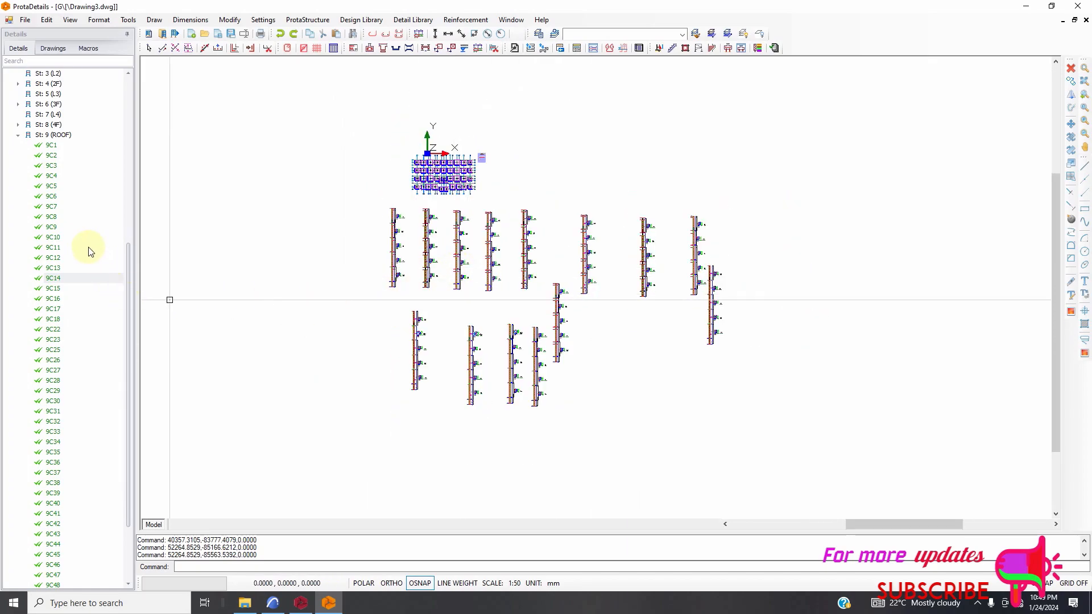
scroll(91, 256, "down", 4)
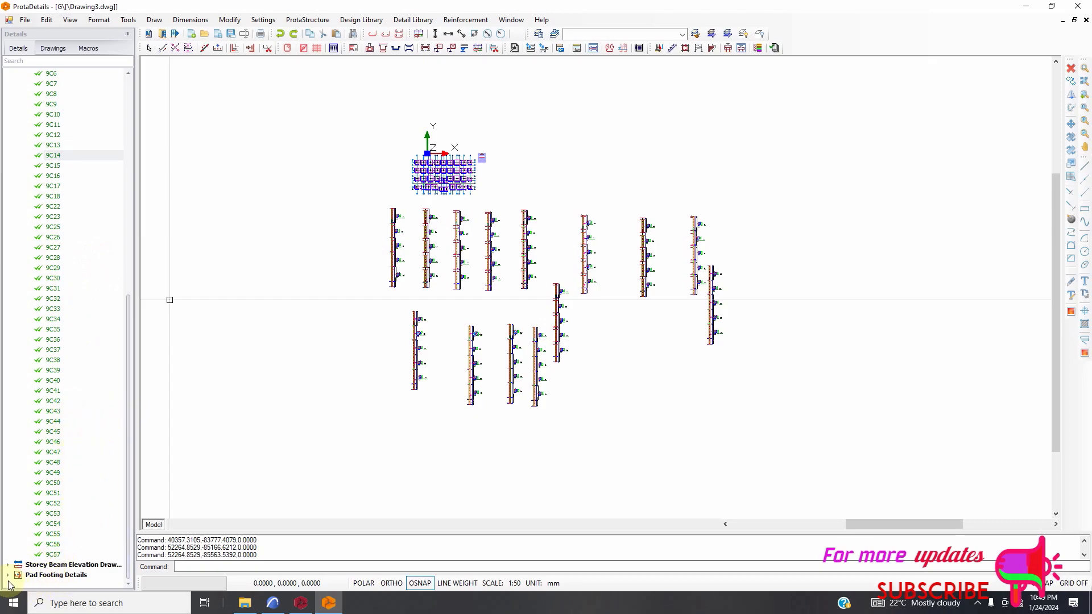
scroll(43, 426, "down", 10)
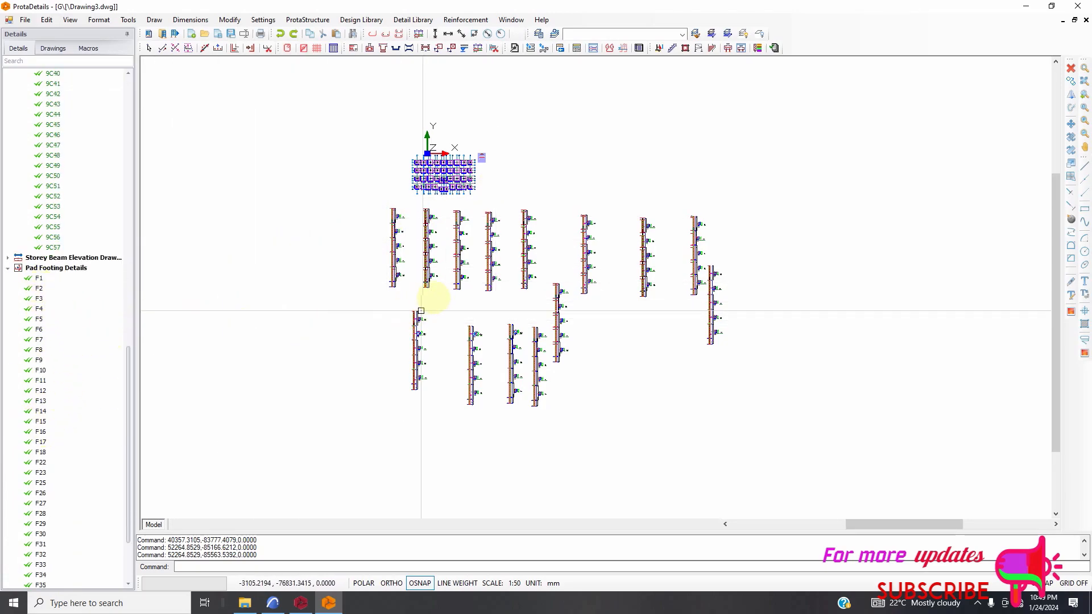
scroll(71, 165, "up", 6)
scroll(72, 140, "up", 9)
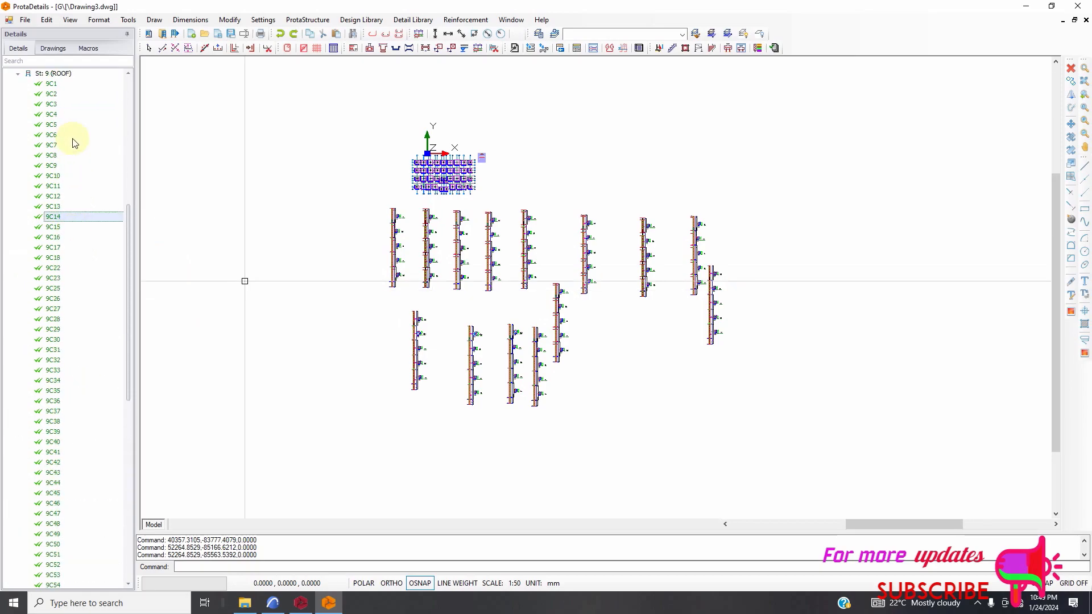
scroll(84, 199, "down", 6)
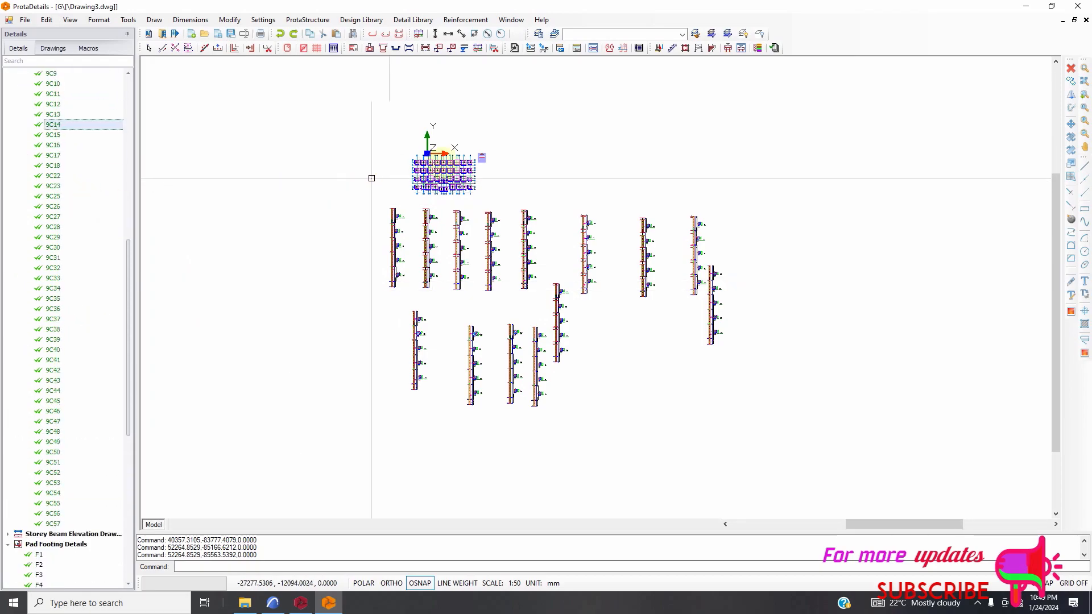
Examine the foundation plan closely, comparing the labels and dimensions of the pad footings around F1 and F10.
scroll(436, 161, "up", 5)
scroll(362, 172, "up", 10)
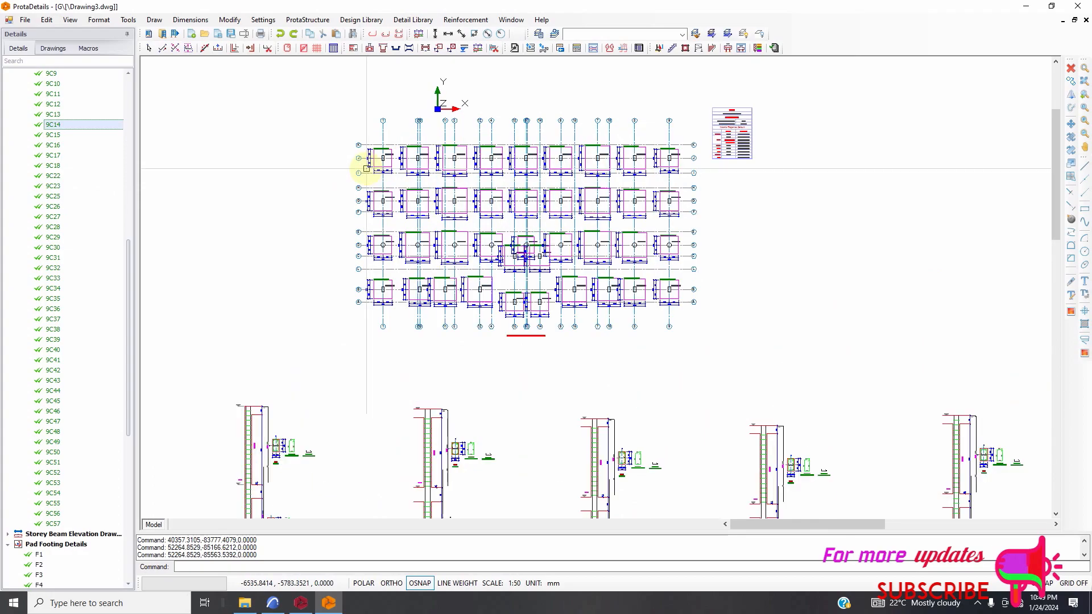
scroll(423, 128, "up", 5)
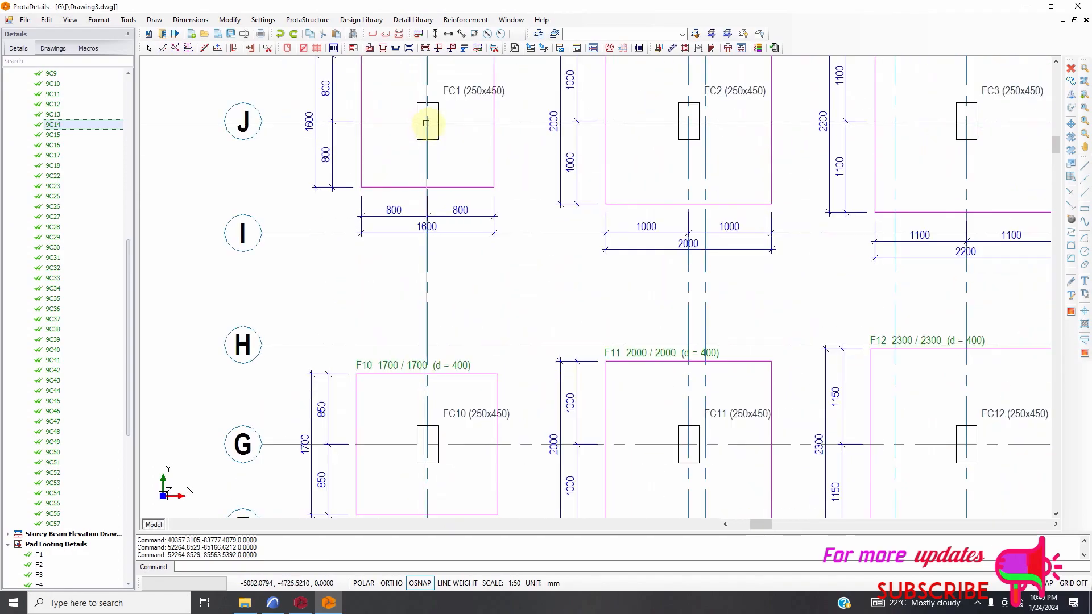
scroll(445, 141, "down", 5)
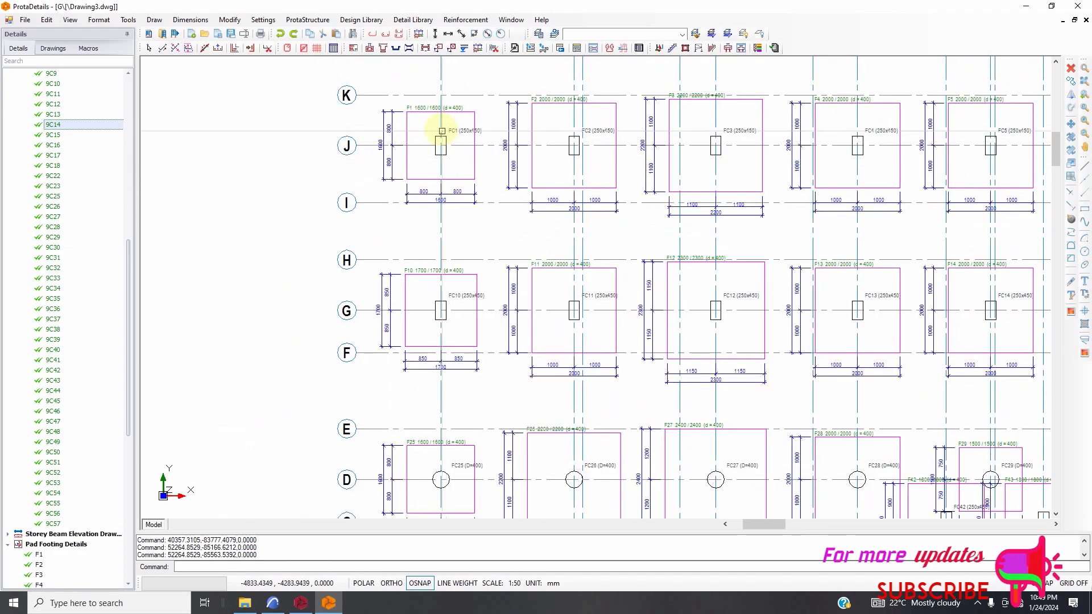
scroll(443, 136, "up", 1)
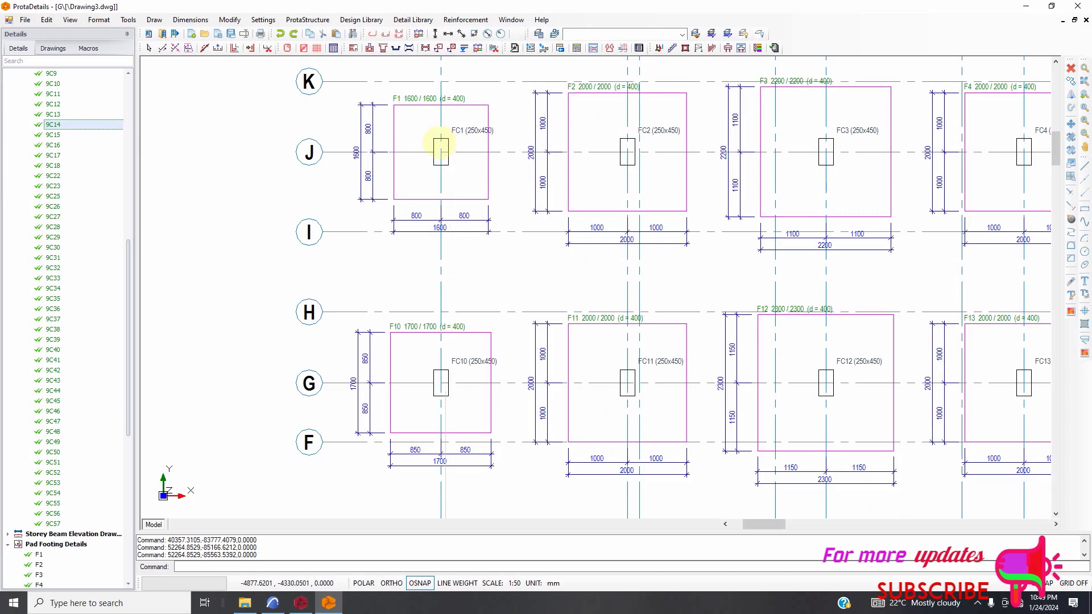
scroll(402, 142, "down", 6)
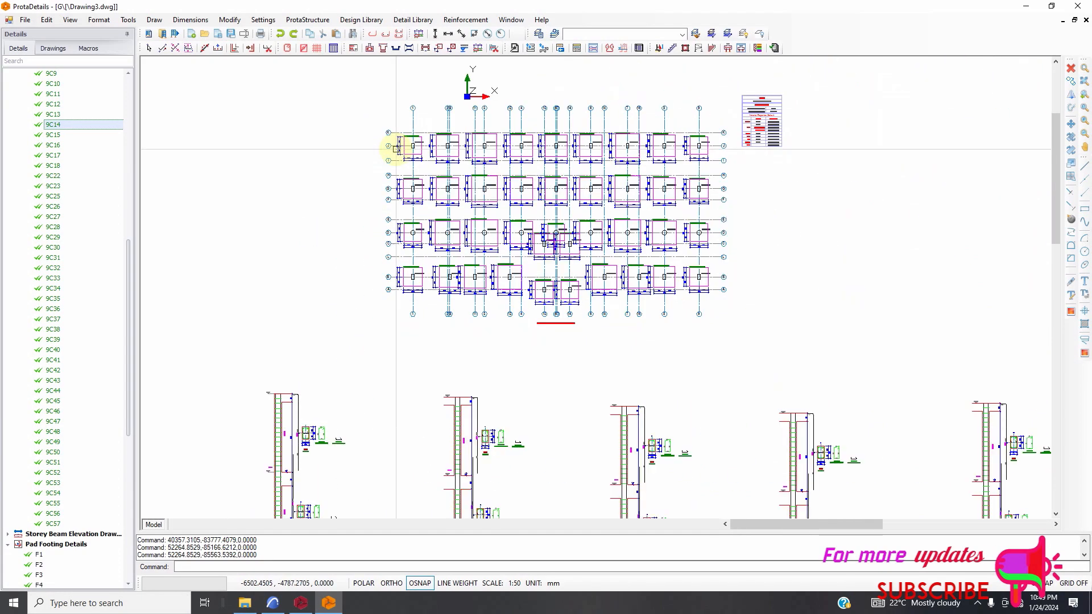
scroll(412, 146, "up", 4)
scroll(421, 113, "up", 3)
scroll(443, 171, "down", 2)
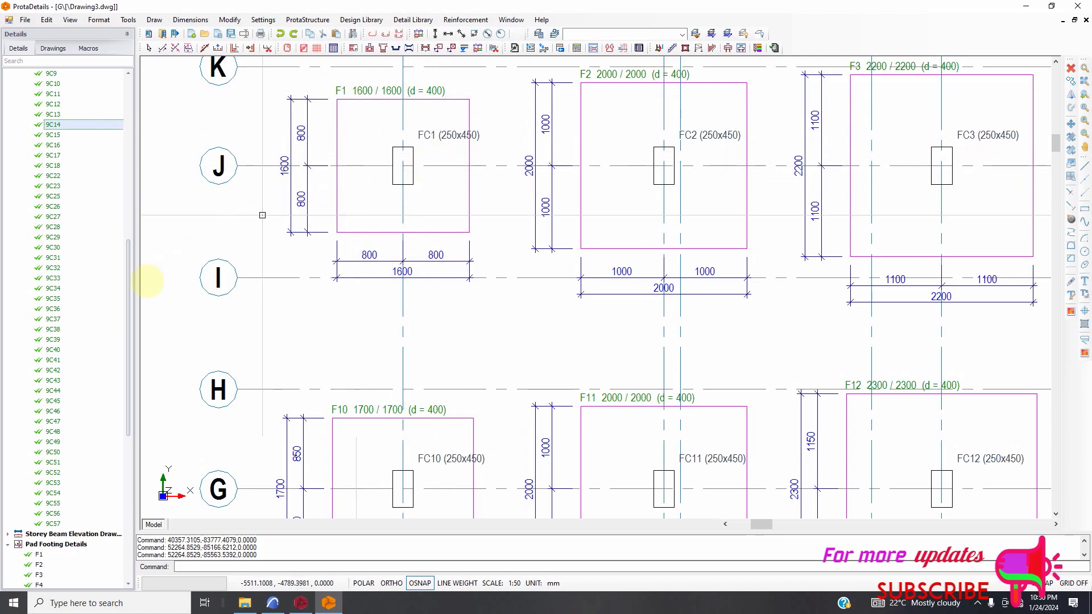
Draw the detail of pad footing F1 and place it in the empty area beneath the first row of column elevations.
scroll(53, 278, "down", 3)
scroll(57, 298, "down", 3)
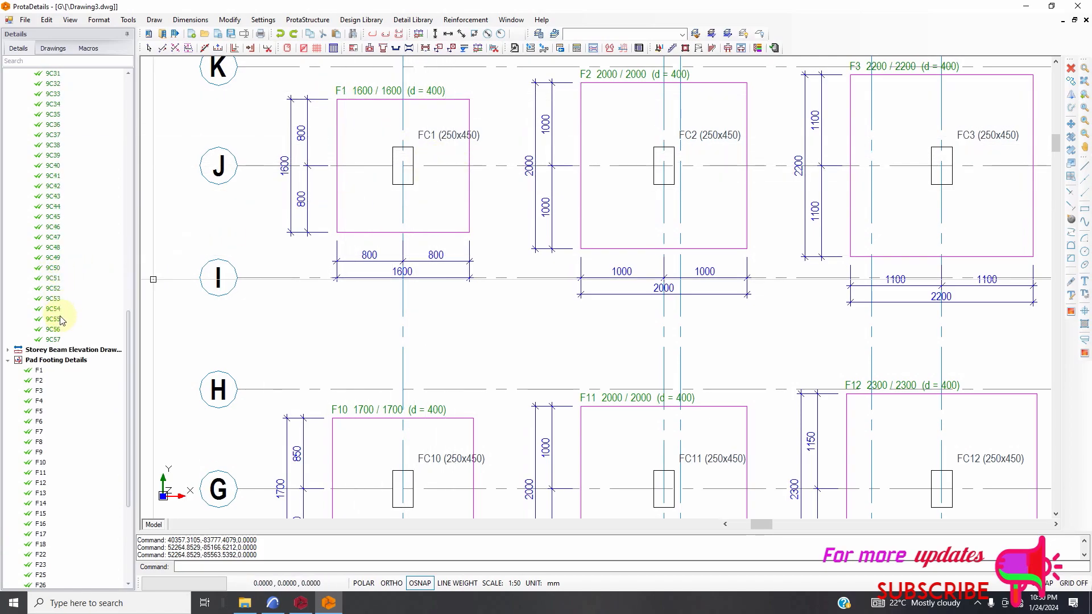
left_click(63, 374)
scroll(280, 273, "down", 2)
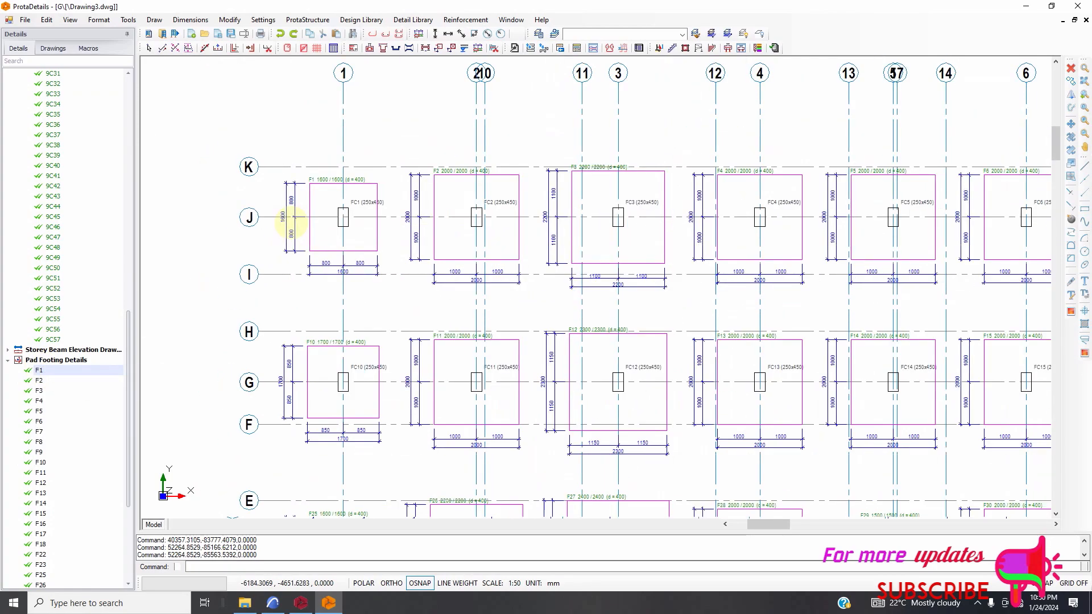
scroll(290, 223, "down", 6)
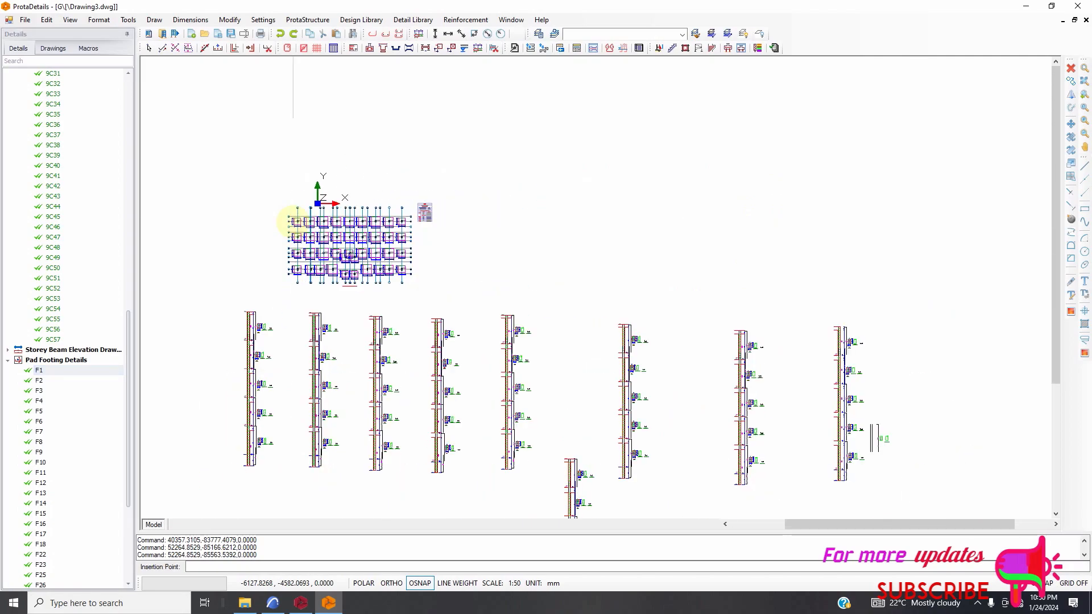
scroll(609, 193, "down", 1)
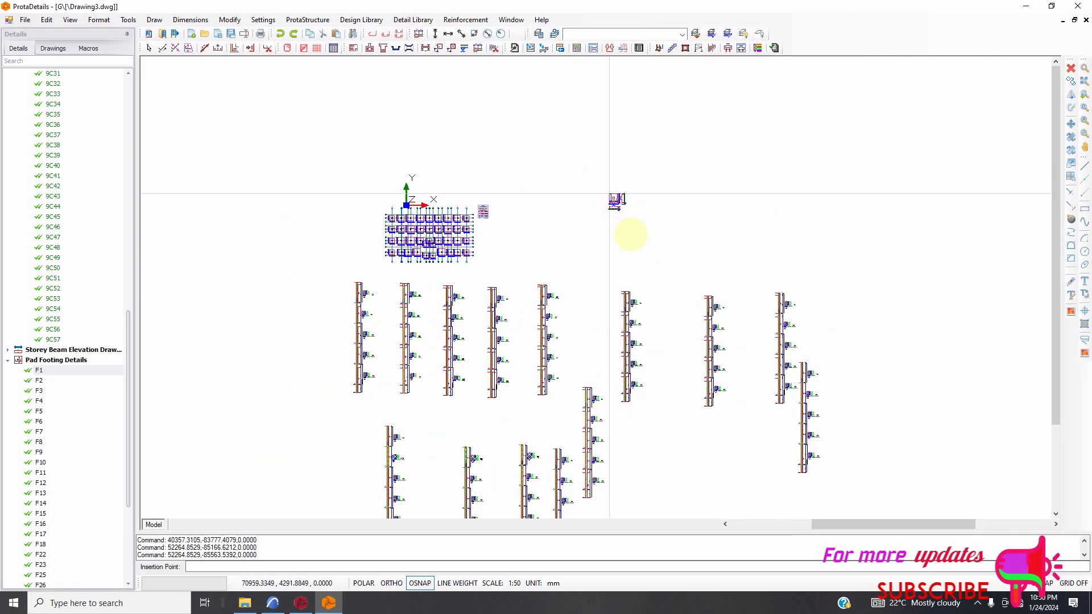
left_click(632, 460)
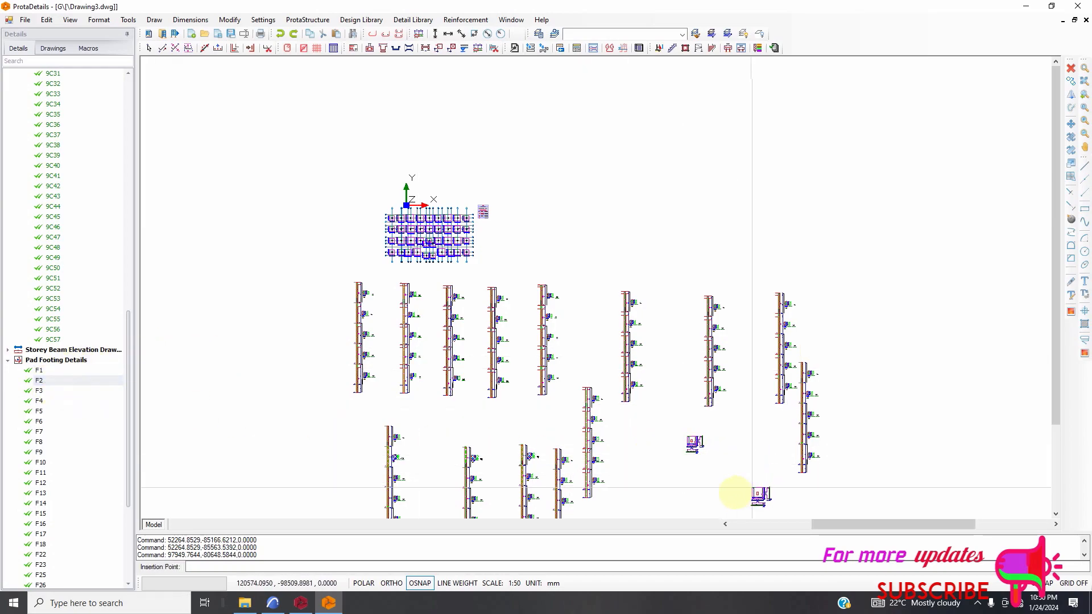
Draw the details of pad footings F2 and F3 and place them one below the other under the F1 detail.
left_click(694, 499)
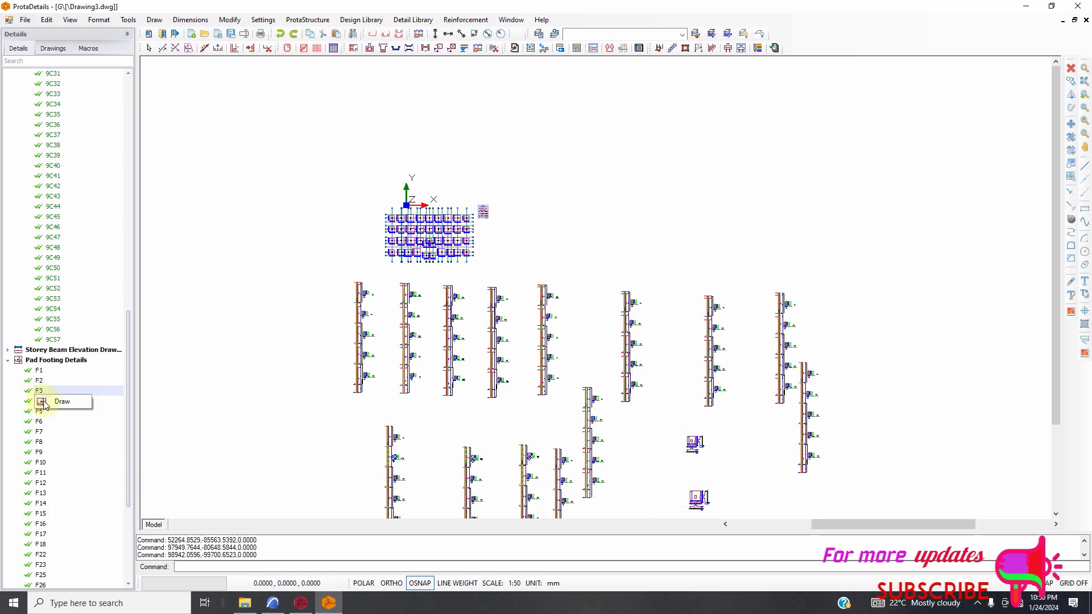
scroll(592, 216, "down", 4)
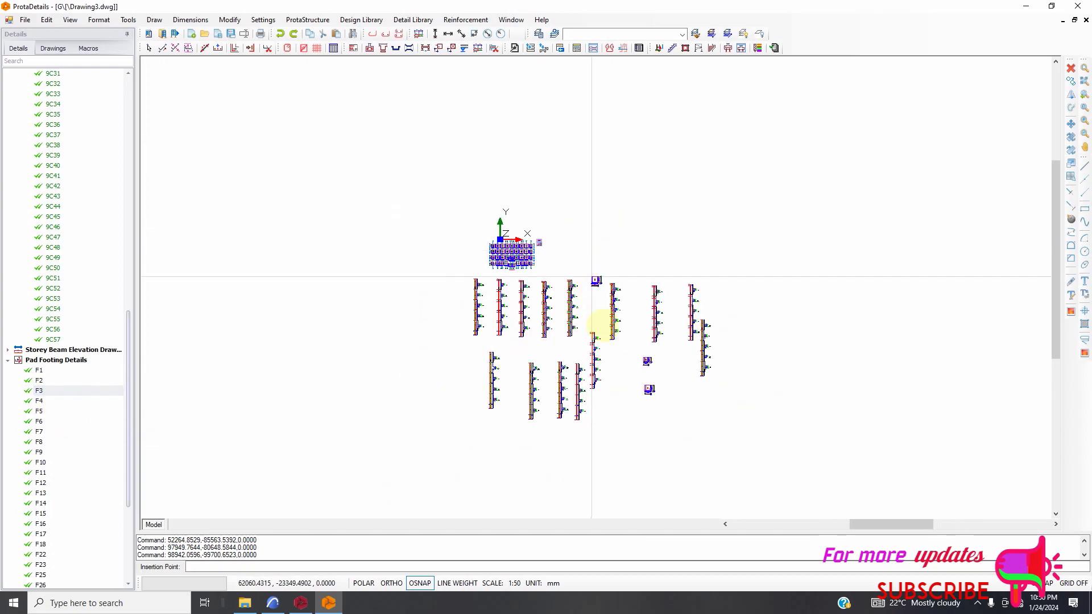
left_click(639, 419)
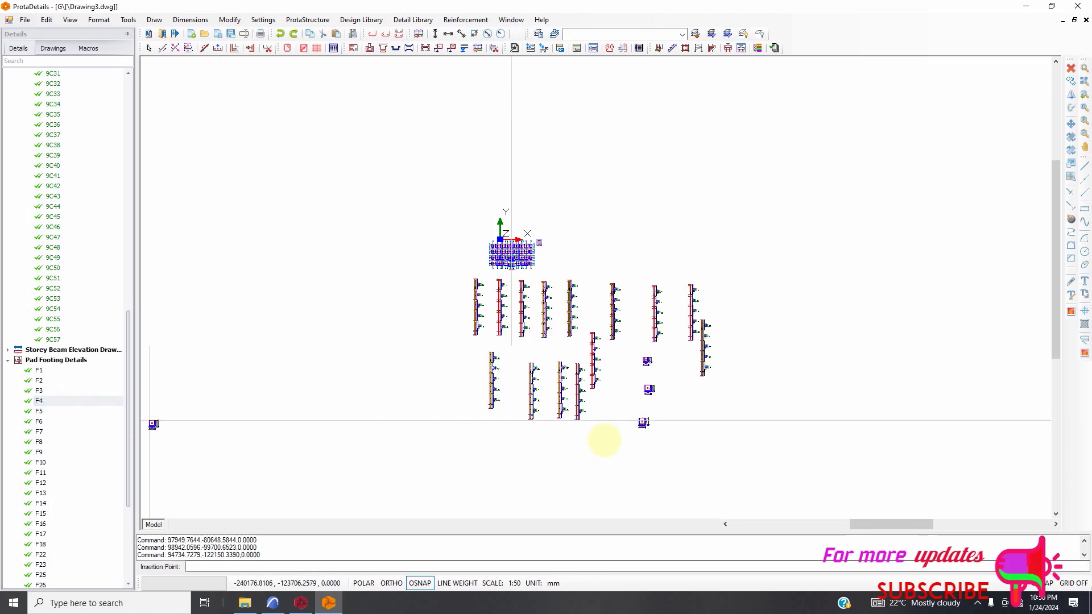
Draw the details of pad footings F4, F5 and F6 and place them in a cluster below the F3 detail.
left_click(599, 458)
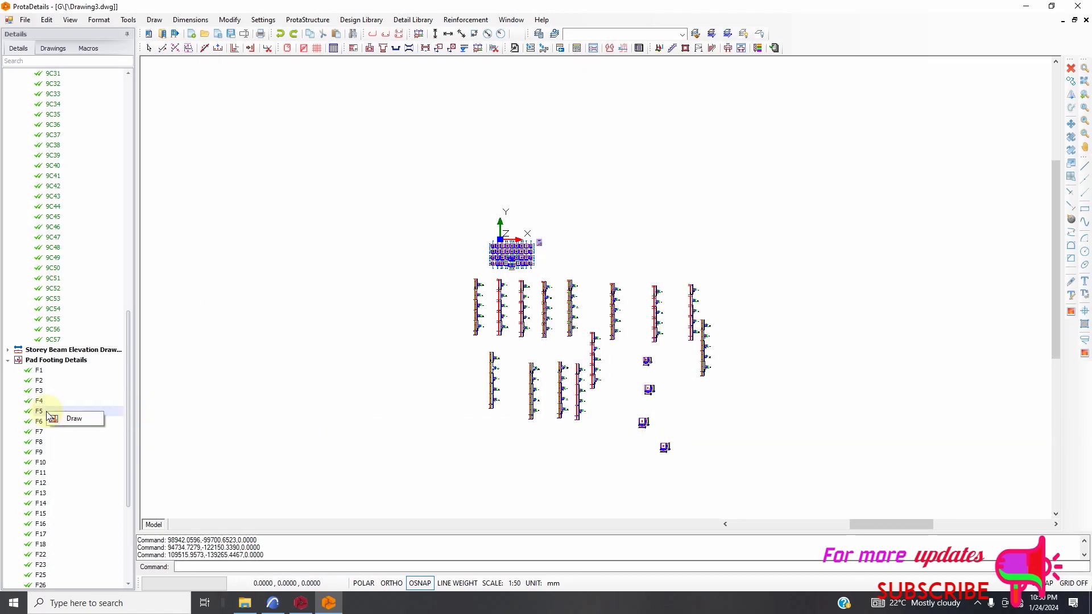
left_click(604, 447)
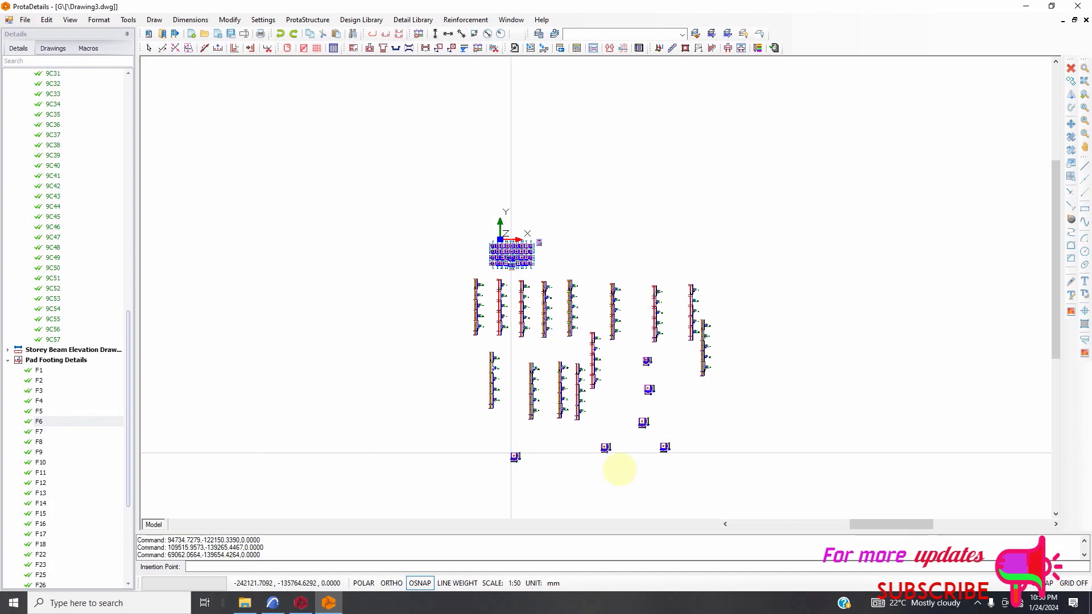
left_click(619, 470)
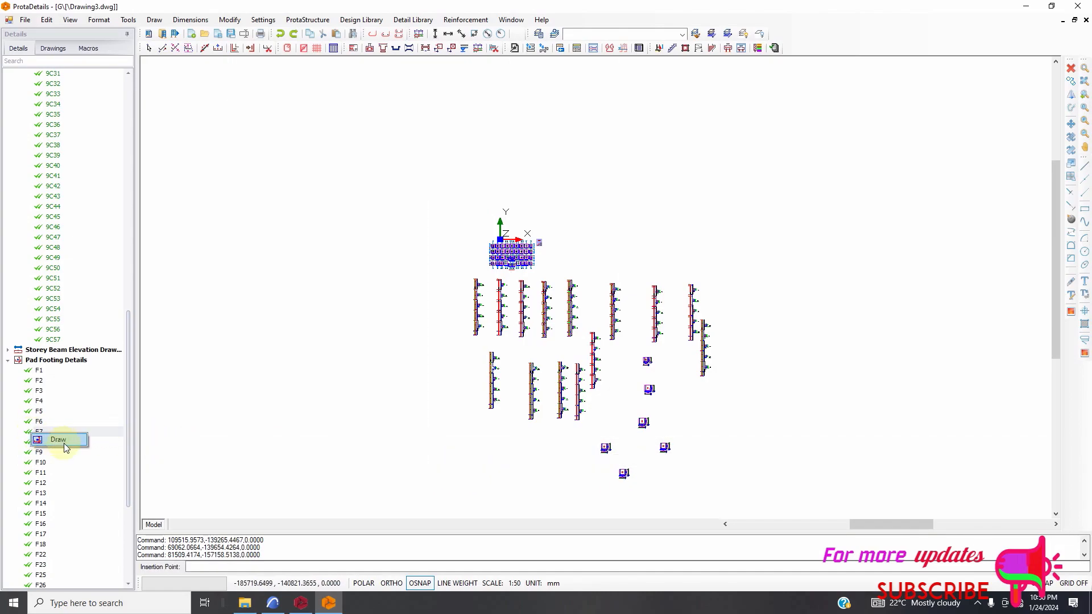
Draw the details of pad footings F7, F8, F9 and F10 and place them on the right side of the footing cluster.
left_click(680, 473)
scroll(59, 433, "down", 2)
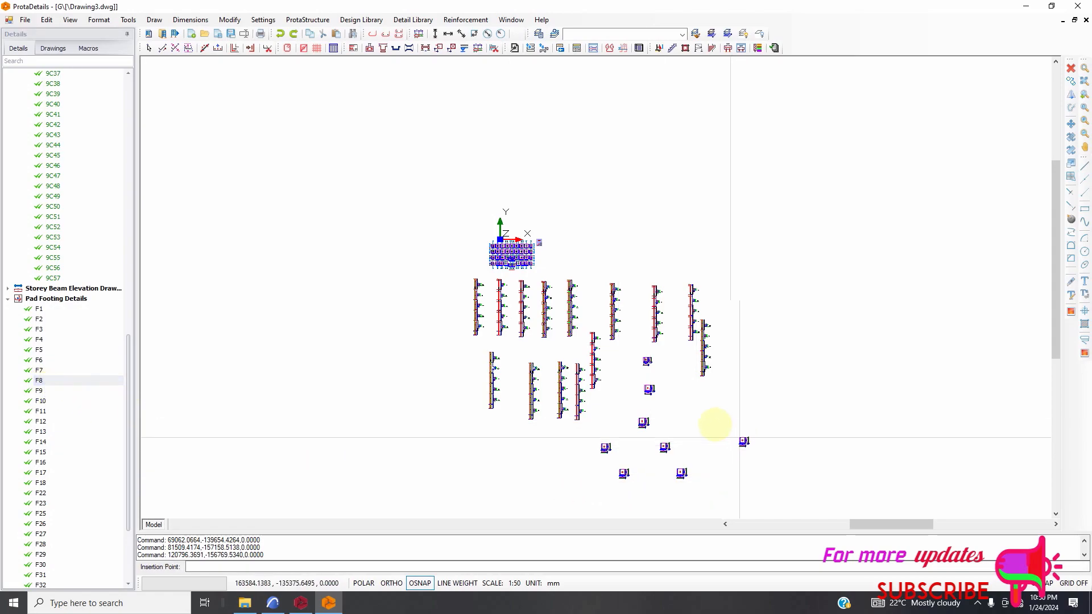
left_click(694, 419)
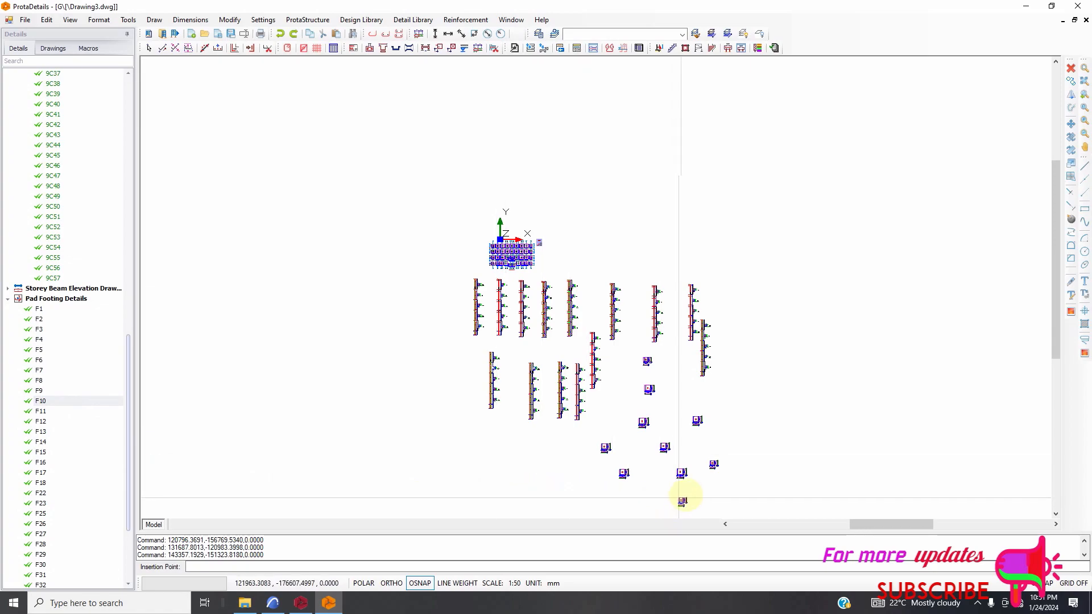
left_click(708, 492)
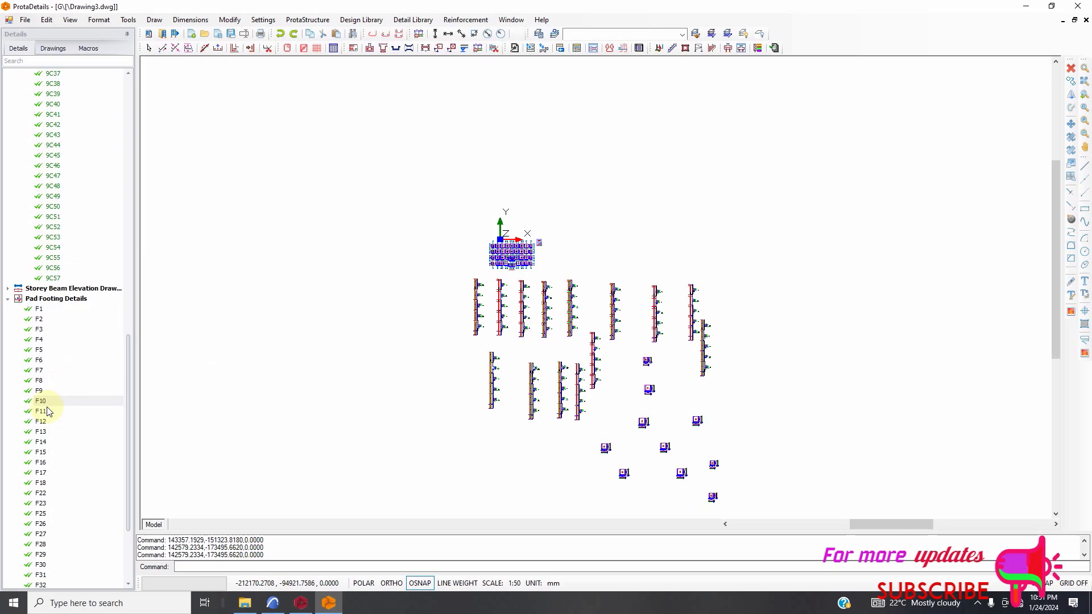
Draw the detail of pad footing F11 and place it below the F5 detail, beside F6.
left_click(68, 416)
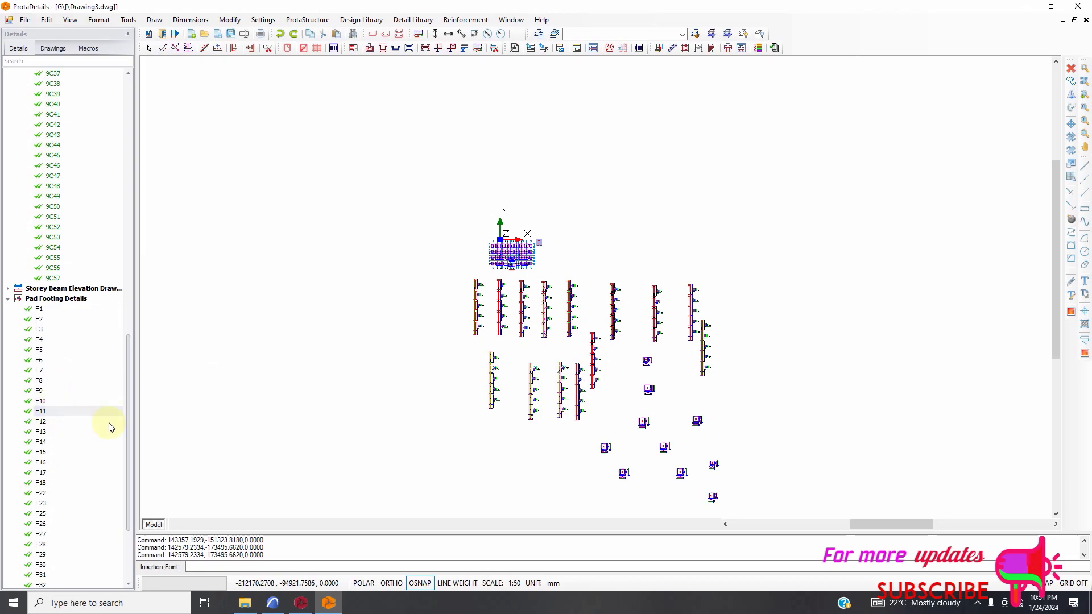
left_click(586, 485)
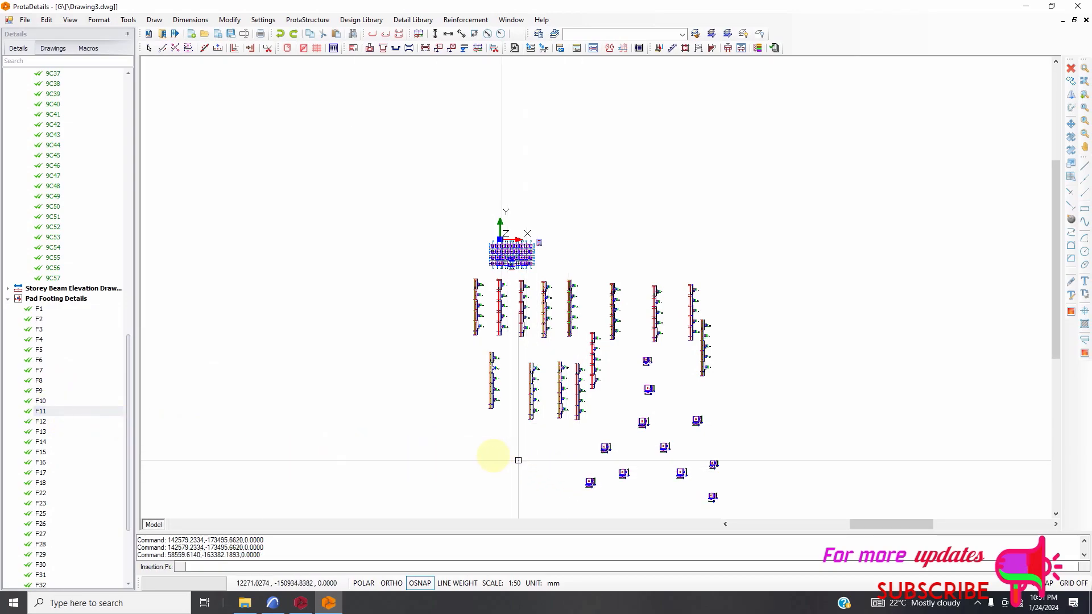
scroll(456, 273, "down", 2)
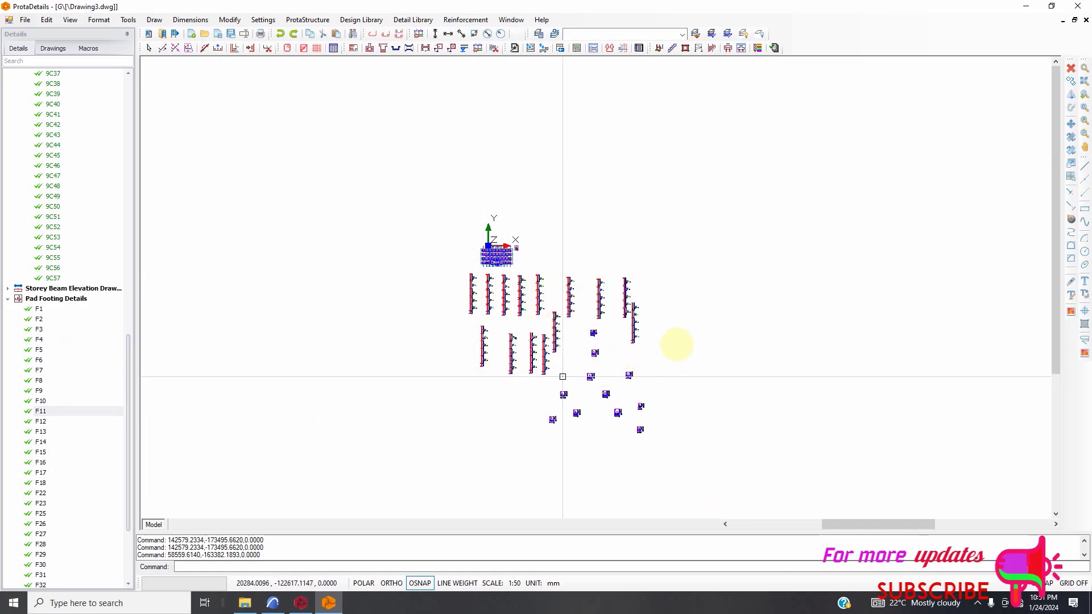
Open the DWG/DXF export for the finished drawing.
scroll(120, 78, "up", 4)
scroll(94, 112, "up", 19)
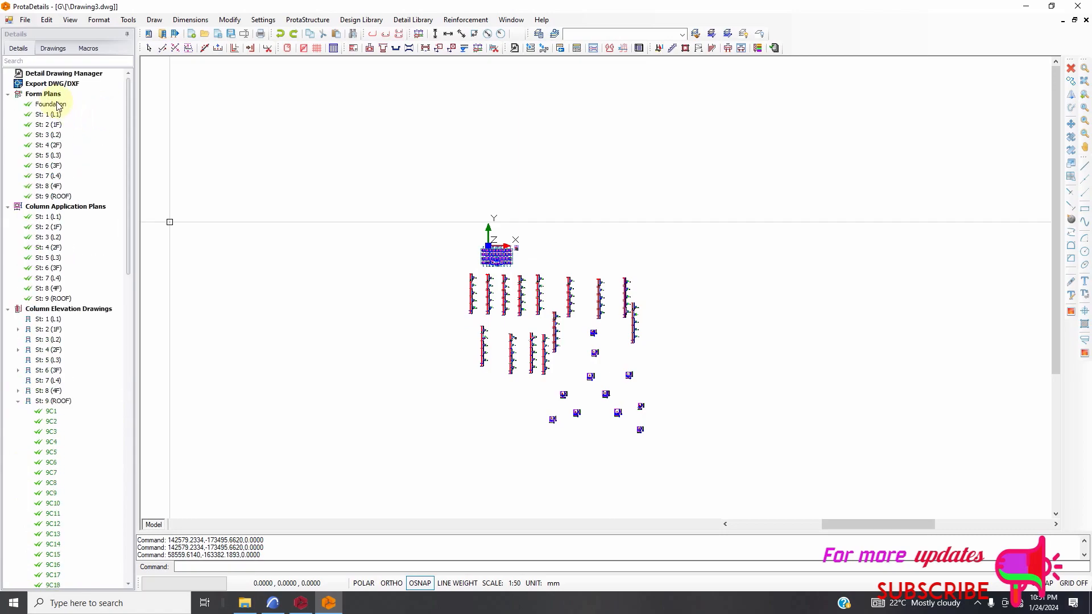
left_click(34, 85)
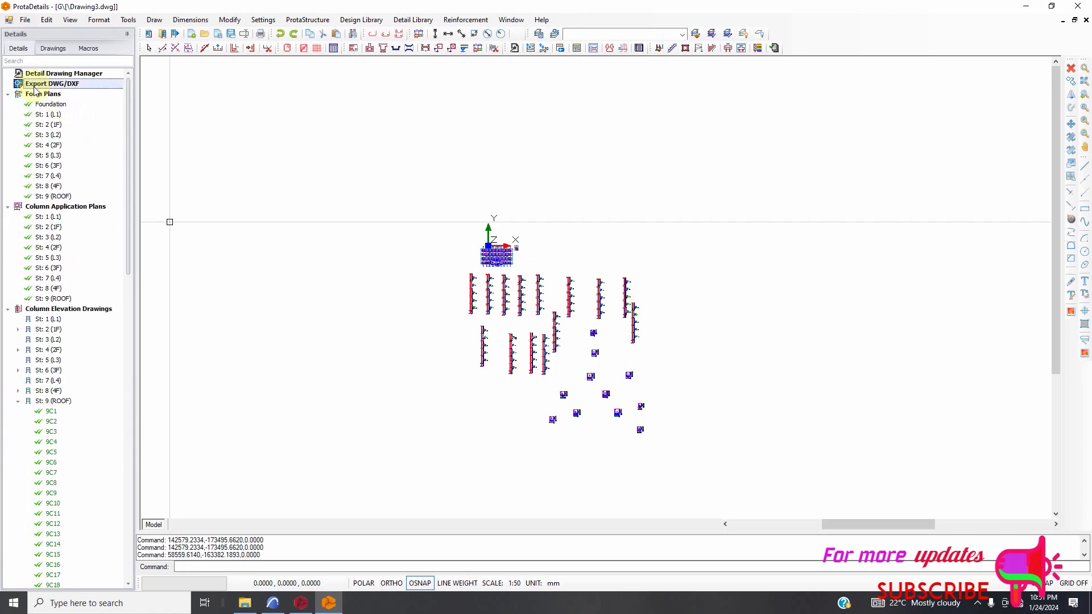
double_click(68, 86)
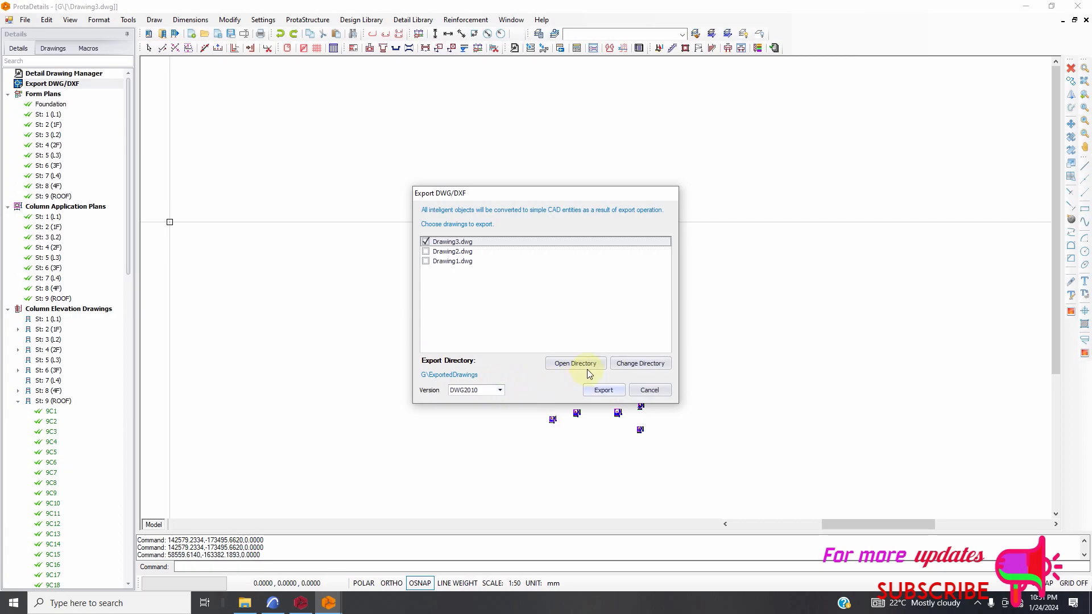
Change the export directory for Drawing3.dwg to the VIEWERS folder on the Desktop.
left_click(636, 367)
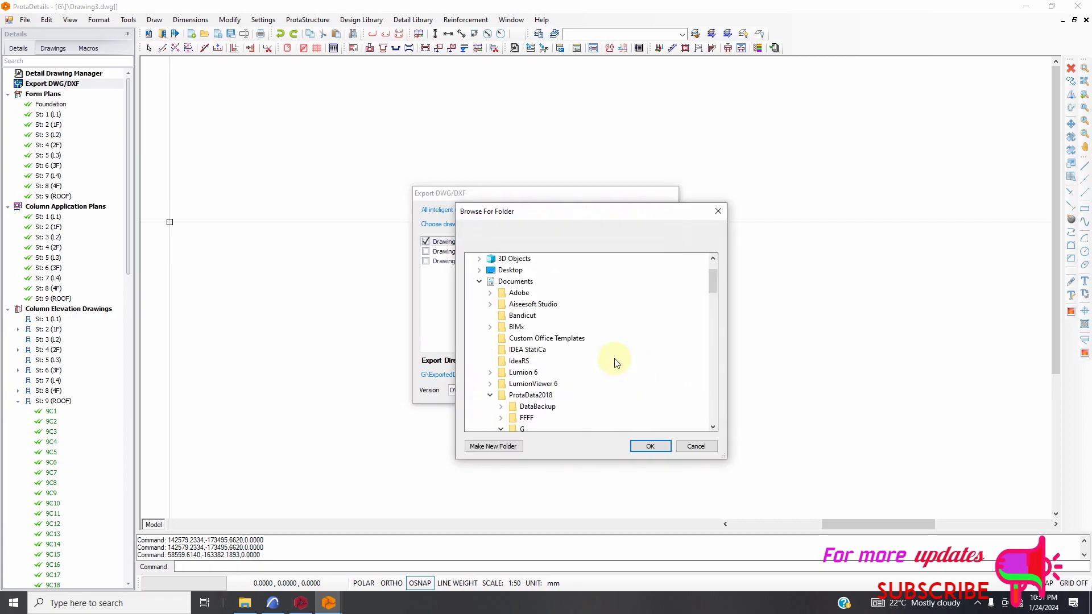
scroll(522, 349, "down", 7)
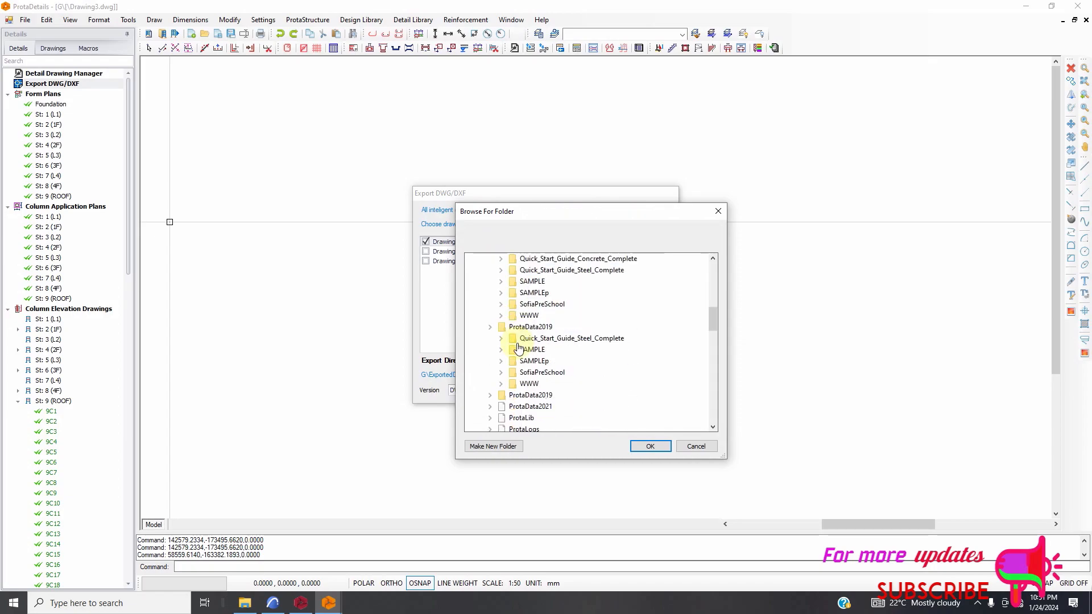
scroll(517, 342, "up", 10)
scroll(521, 313, "up", 10)
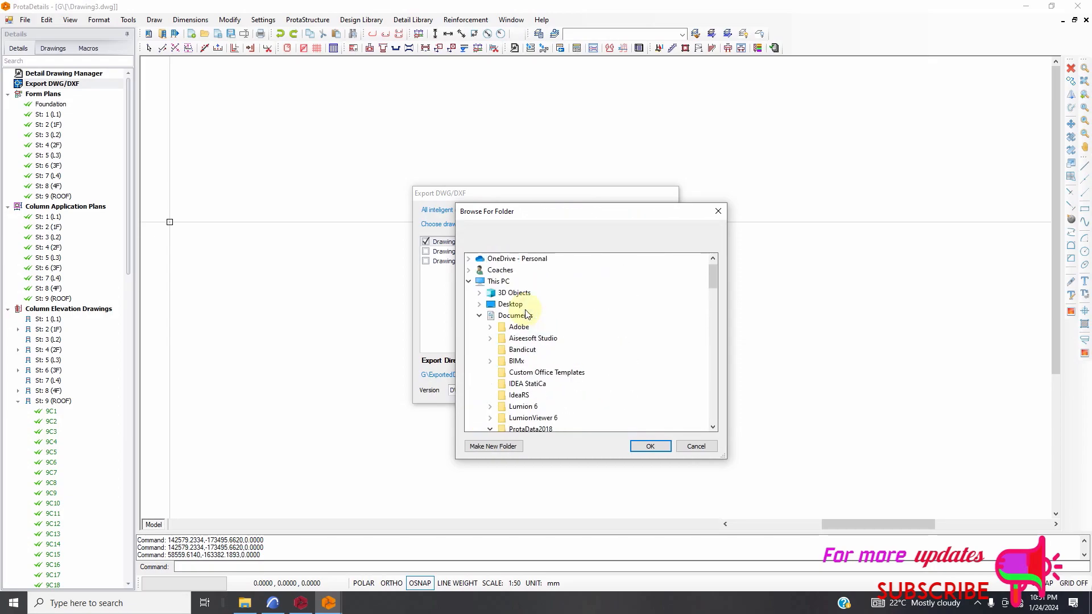
scroll(546, 326, "down", 8)
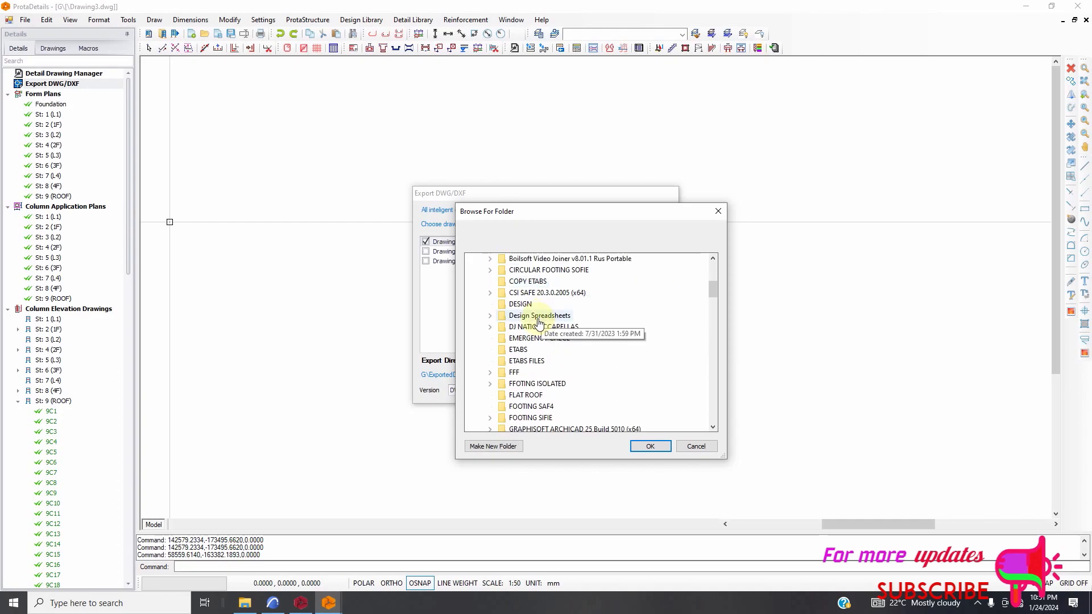
scroll(528, 343, "down", 12)
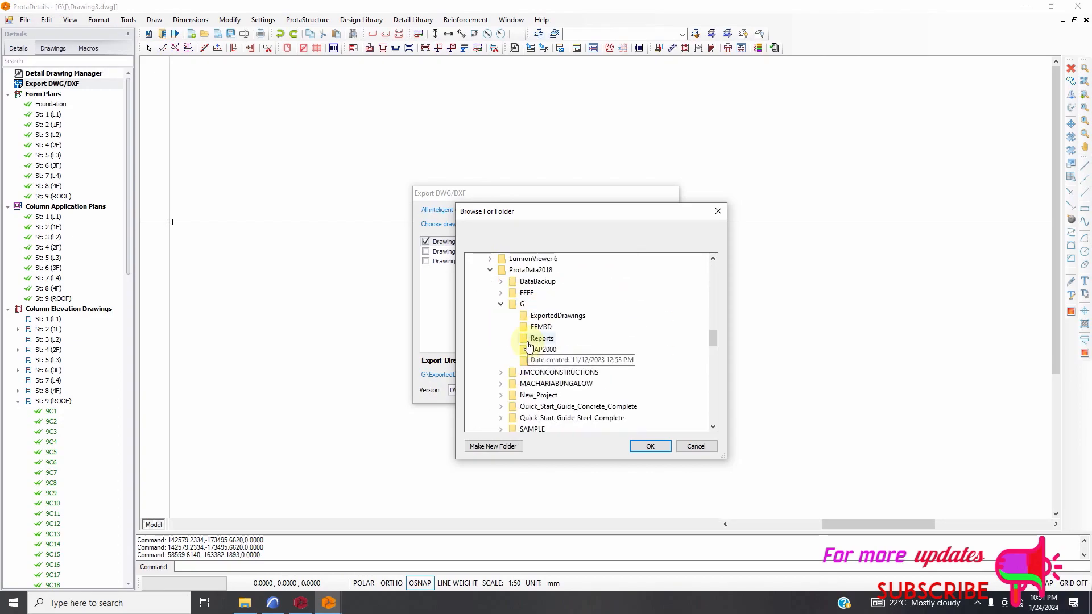
scroll(563, 358, "up", 4)
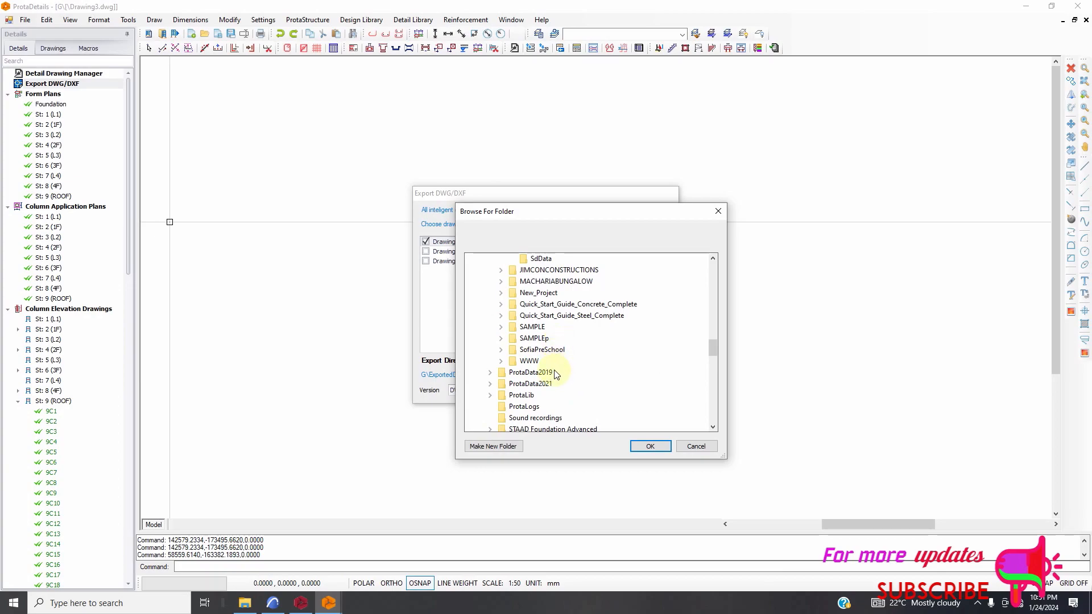
scroll(556, 373, "up", 4)
scroll(560, 367, "up", 3)
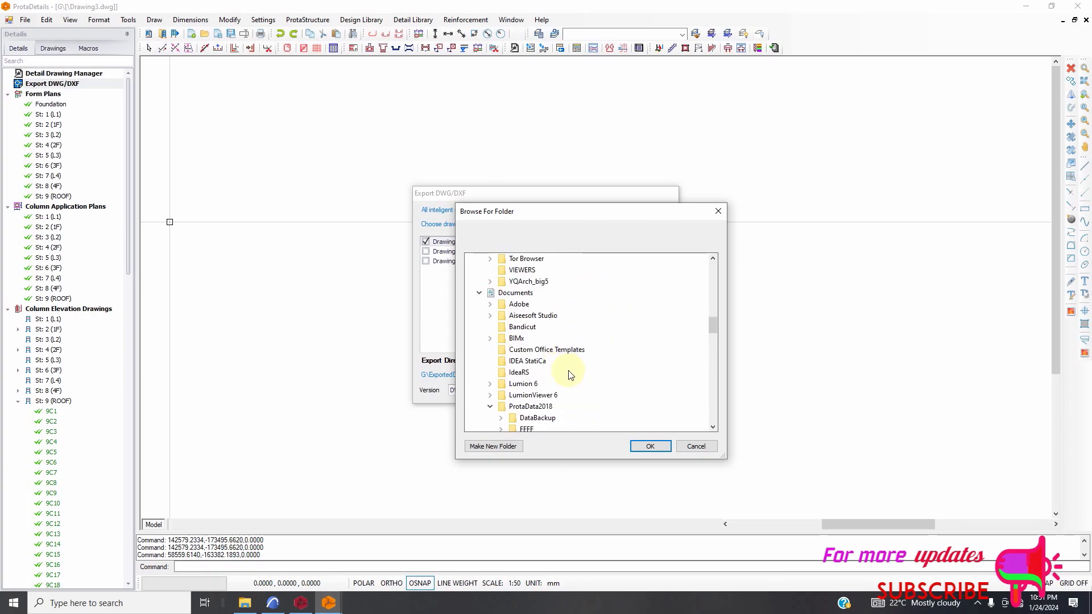
scroll(574, 374, "up", 2)
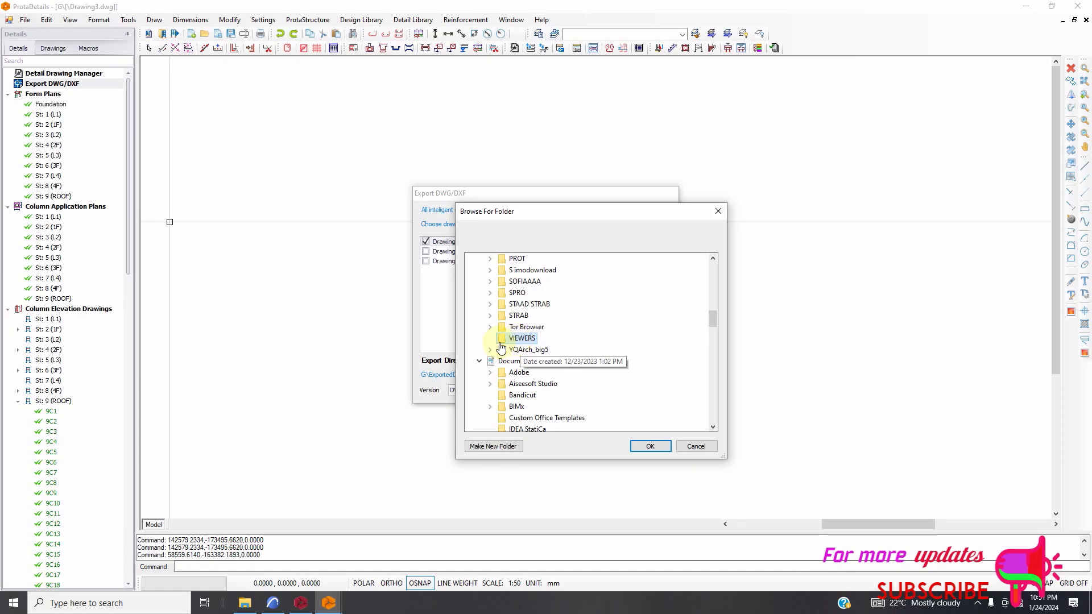
scroll(518, 341, "down", 3)
scroll(529, 340, "up", 2)
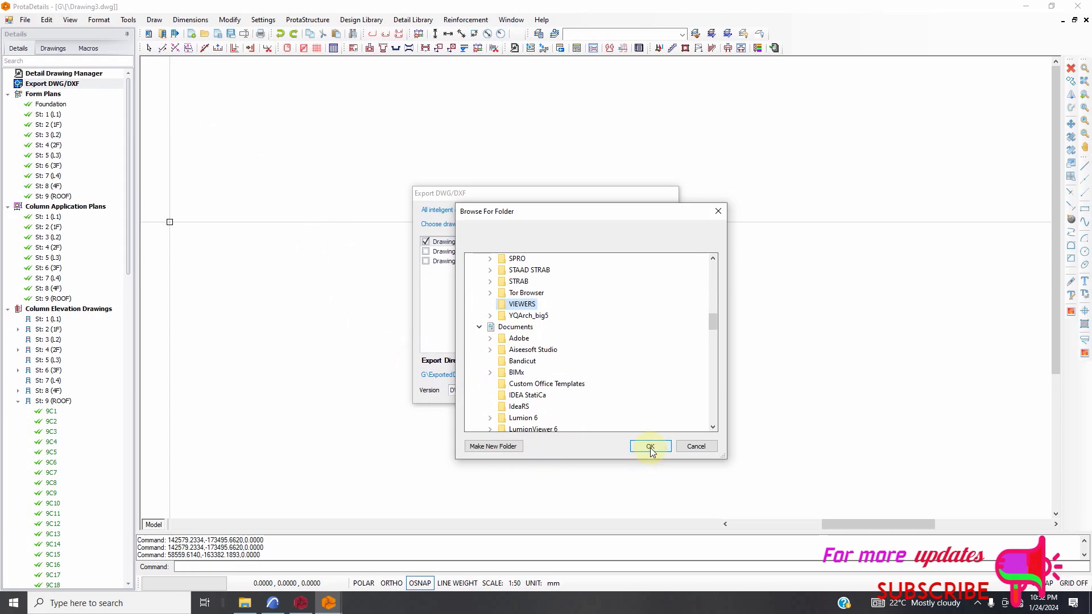
scroll(592, 366, "up", 20)
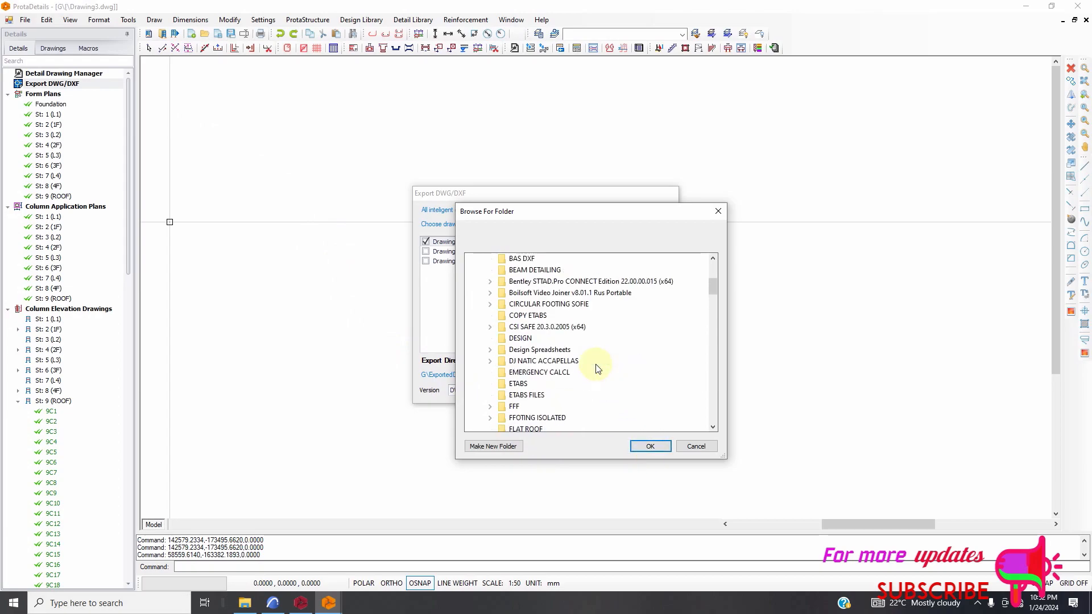
left_click(650, 447)
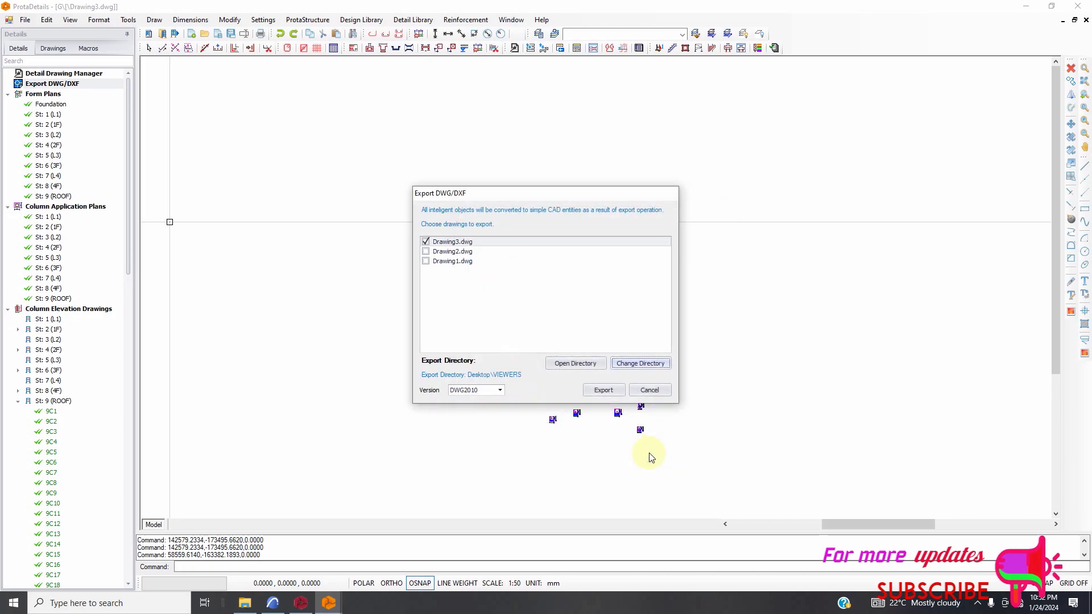
Export Drawing3.dwg in the DWG2010 version.
left_click(603, 391)
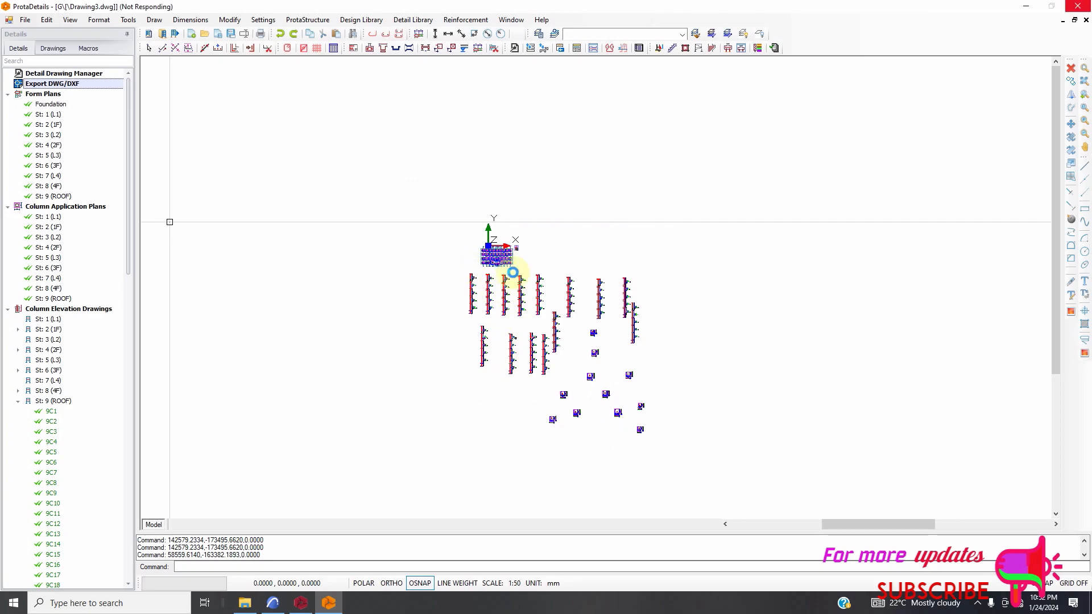
mouse_move(514, 270)
left_mouse_down()
mouse_move(505, 266)
mouse_move(507, 294)
left_mouse_up()
key("Escape")
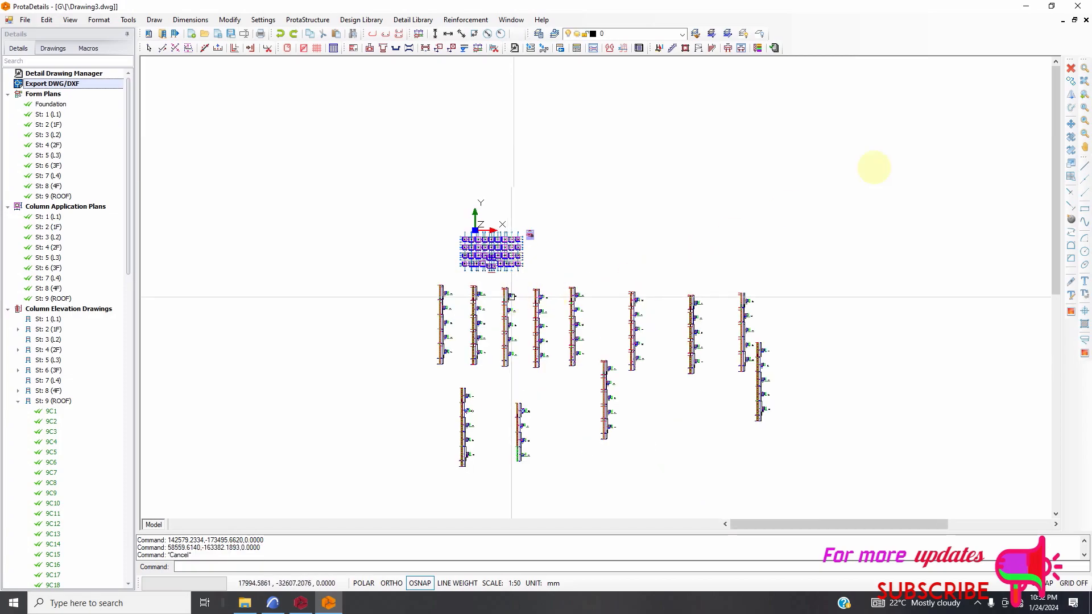
Switch to ARCHICAD 24 and reduce its maximised window to a floating size.
left_click(1023, 8)
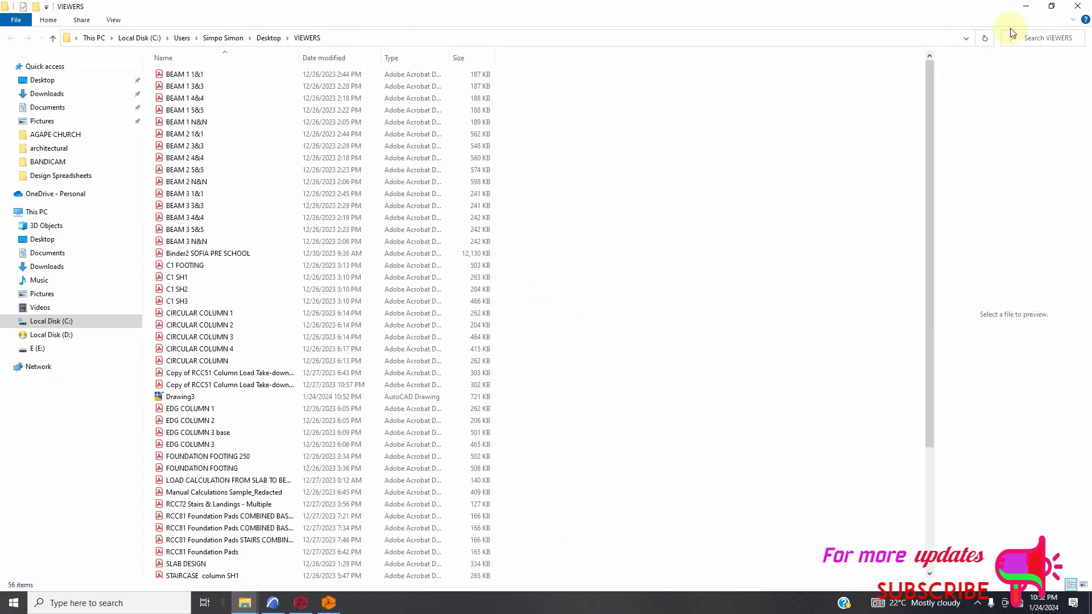
left_click(1026, 8)
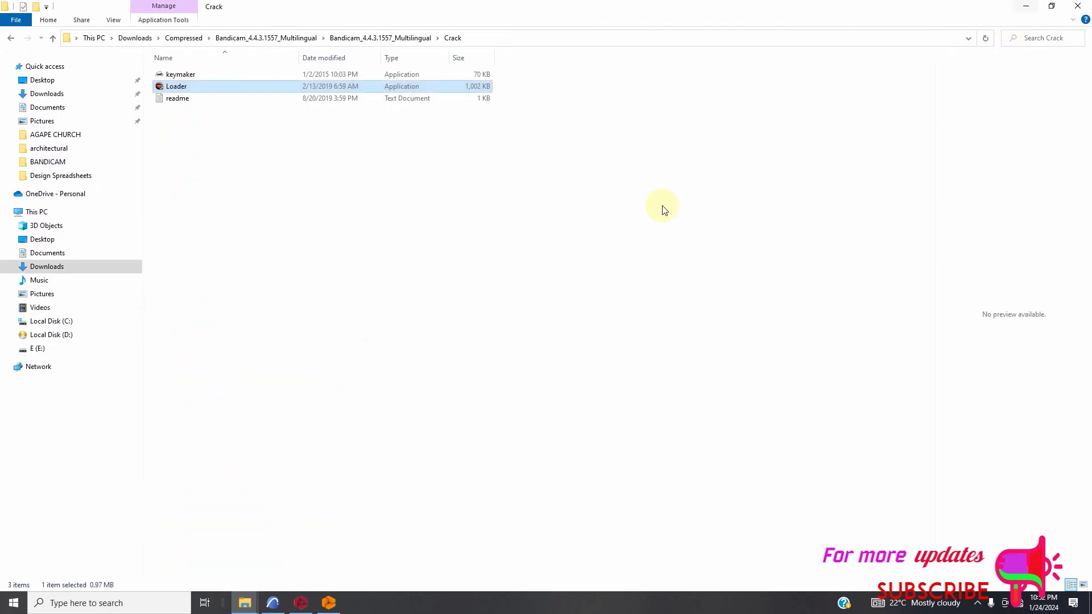
left_click(279, 597)
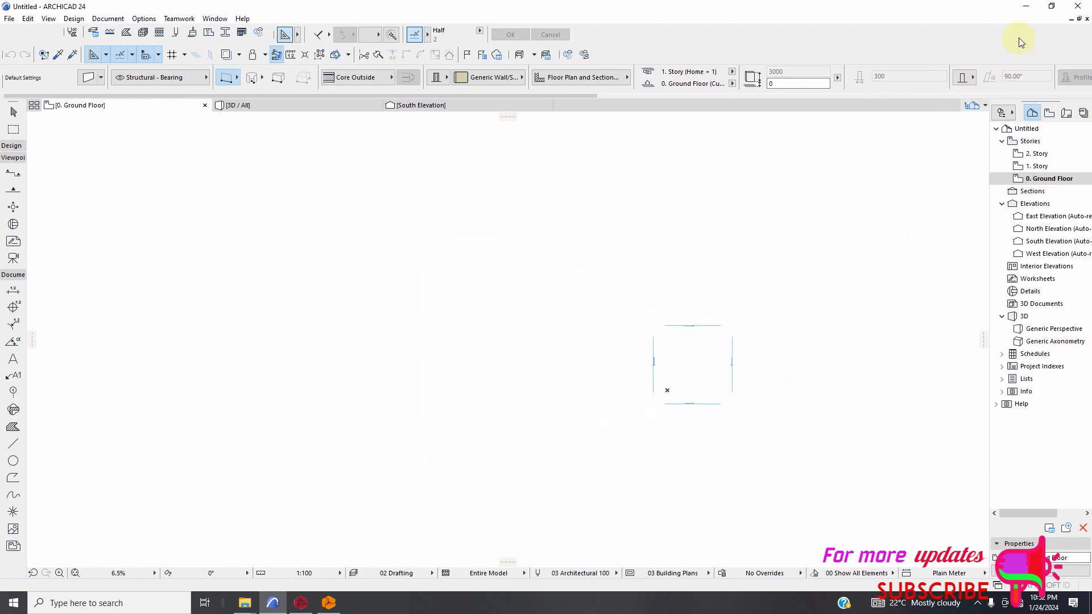
left_click(1050, 8)
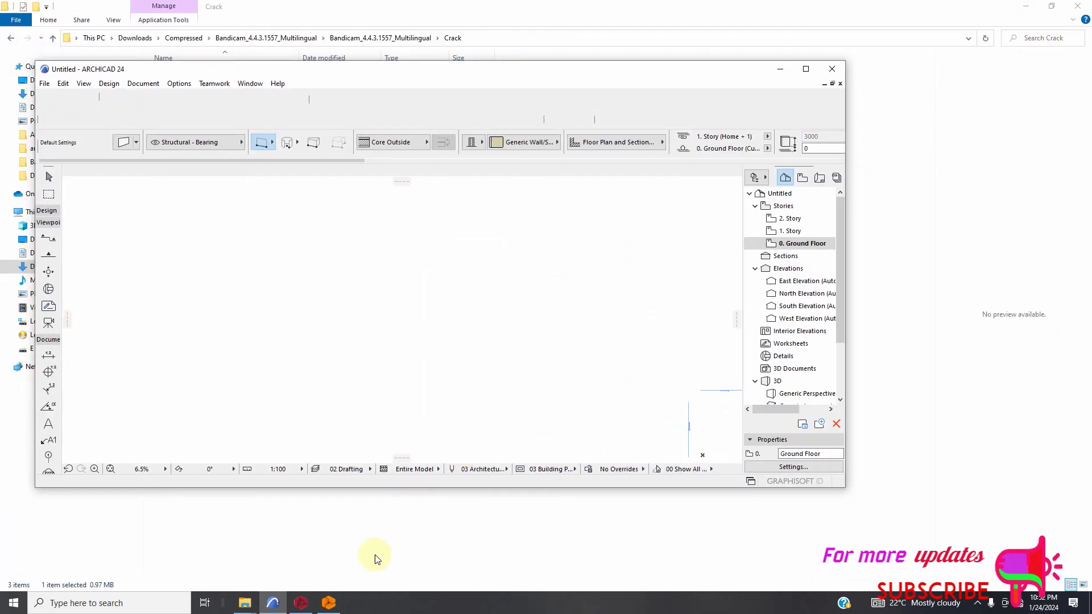
Open the Desktop's VIEWERS folder in a reduced File Explorer window and arrange the ARCHICAD window beside it.
mouse_move(244, 601)
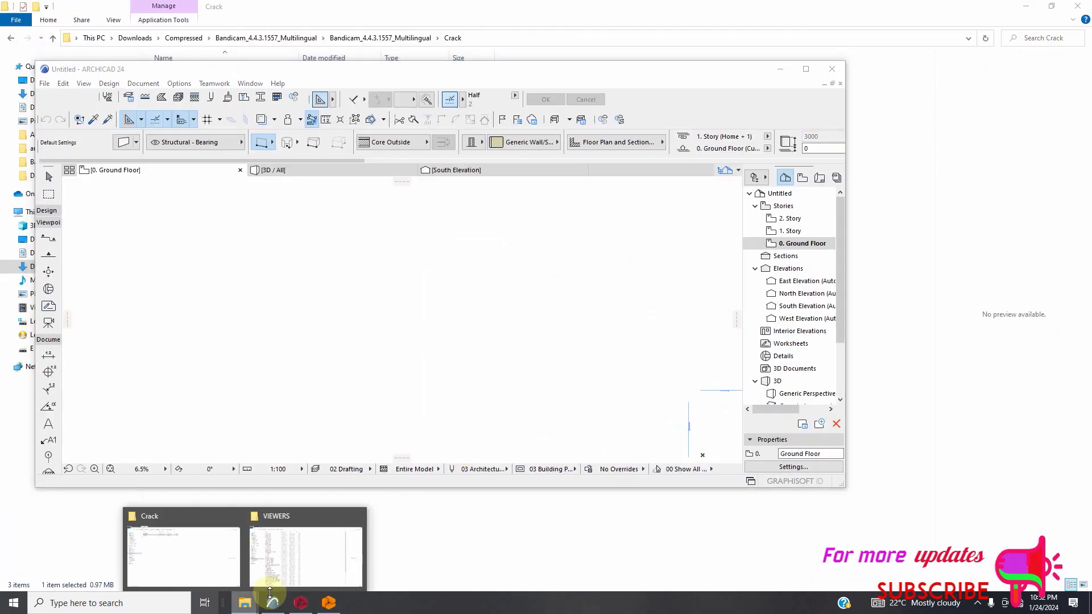
left_click(300, 577)
left_click(42, 81)
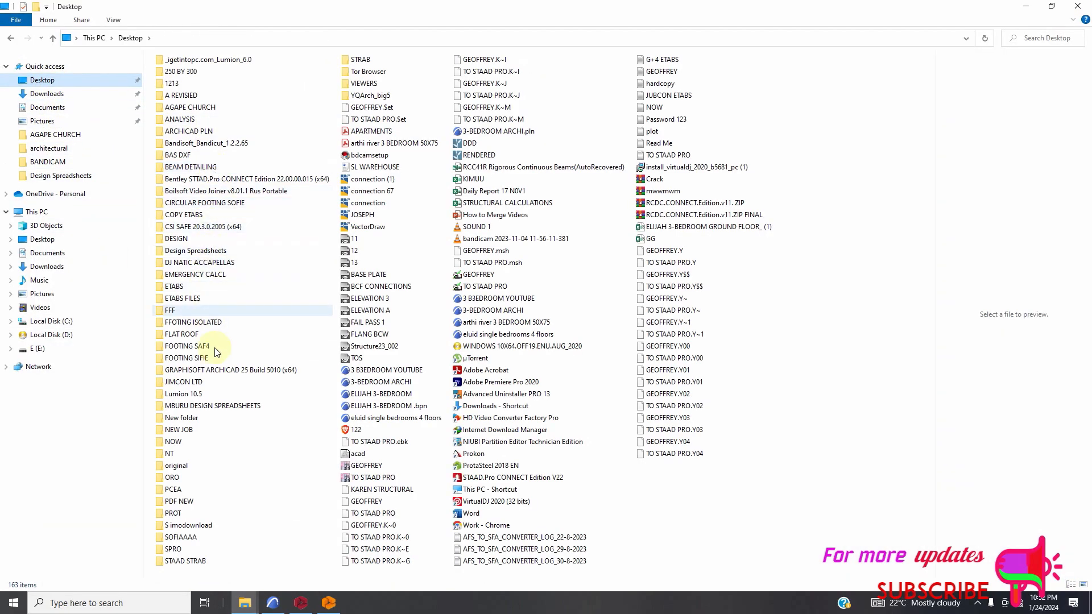
left_click(1051, 7)
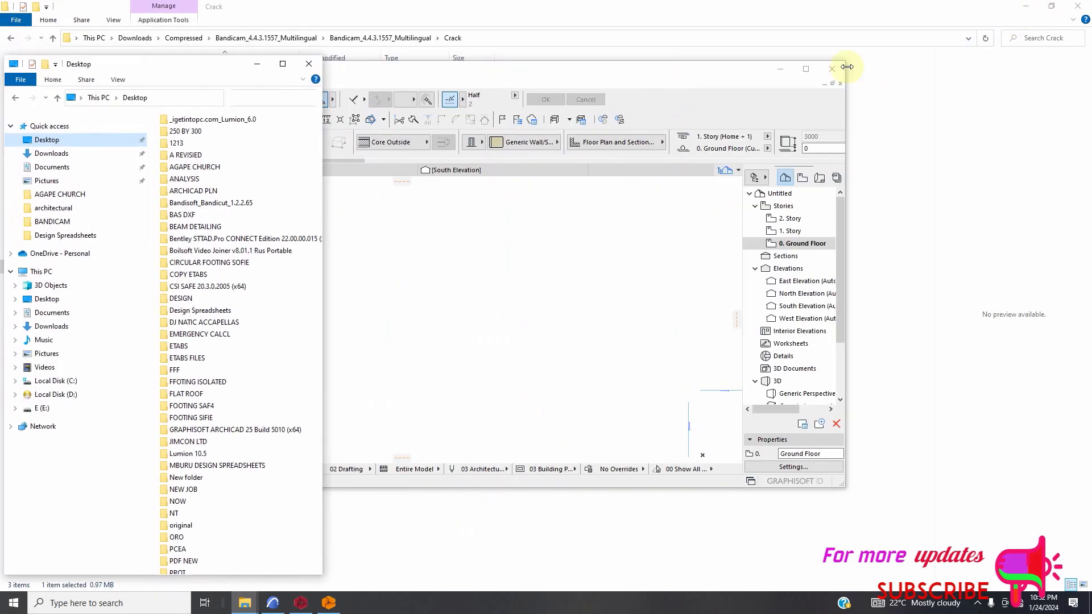
scroll(202, 487, "down", 3)
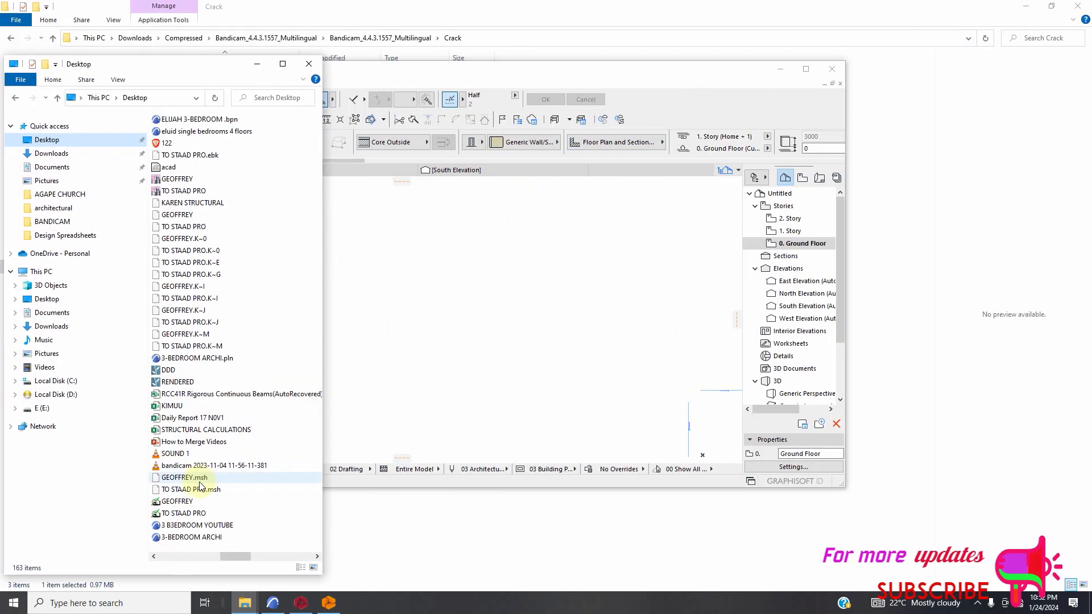
scroll(180, 423, "up", 1)
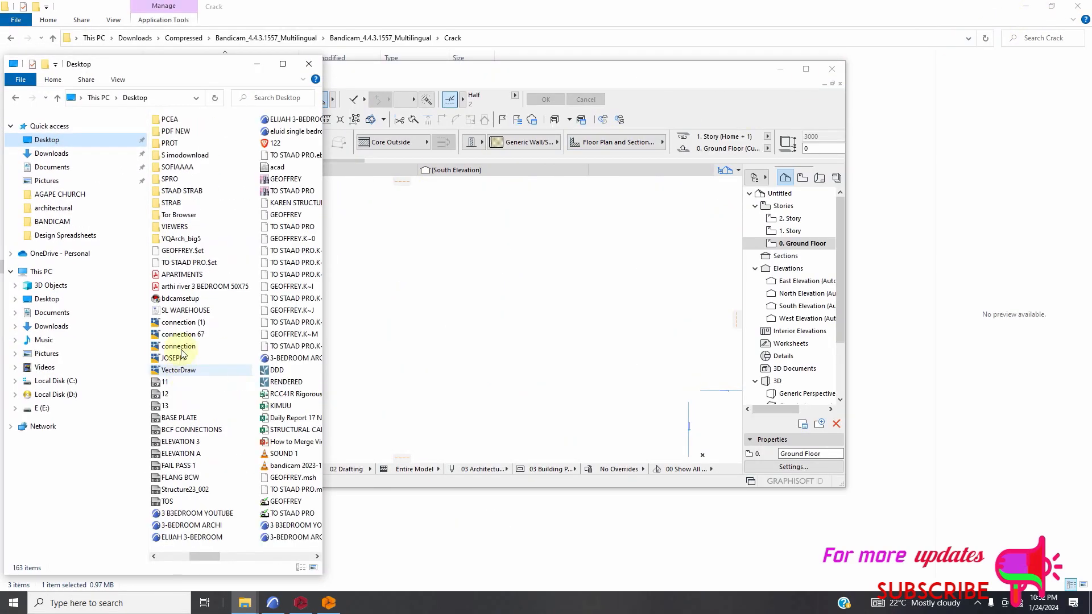
left_click(178, 228)
double_click(178, 228)
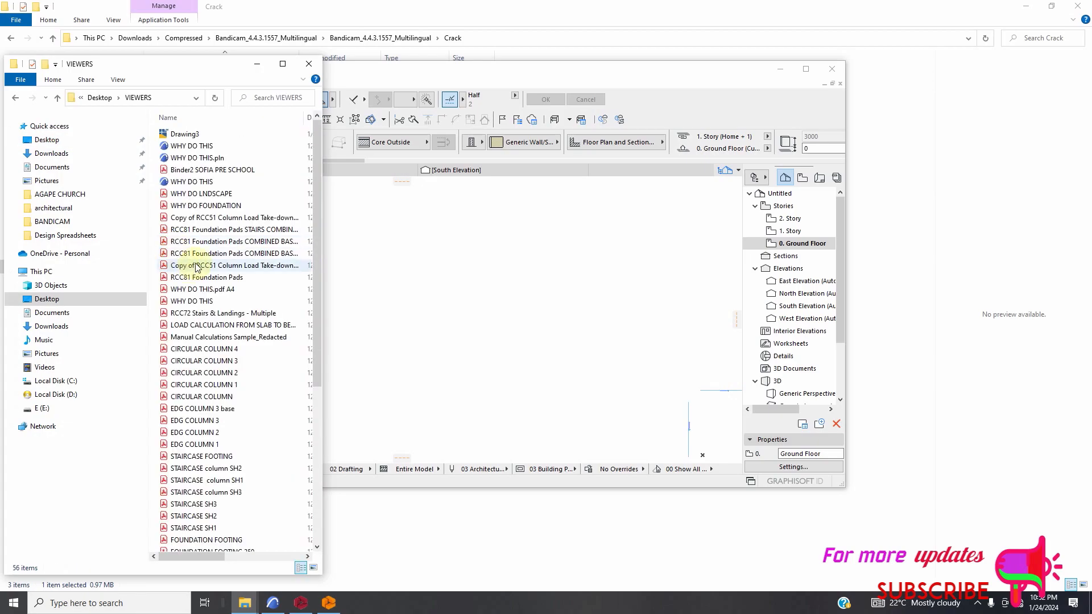
left_click_drag(633, 76, 937, 38)
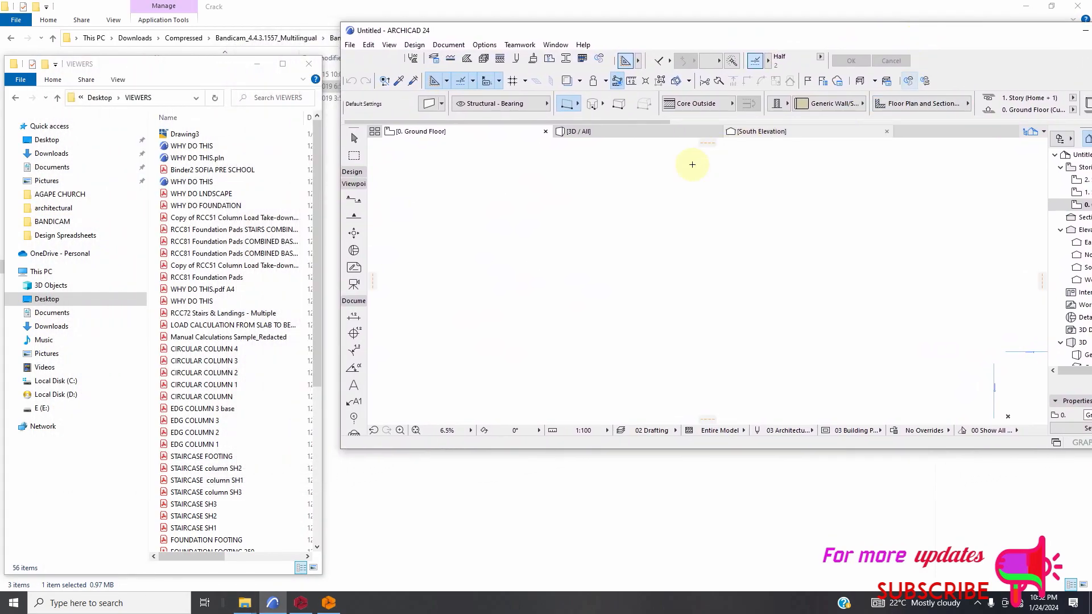
Place Drawing3 from the VIEWERS folder on ARCHICAD's ground floor plan with a 1 millimeter drawing unit, skipping all missing references.
left_click(185, 134)
left_click_drag(416, 208, 580, 296)
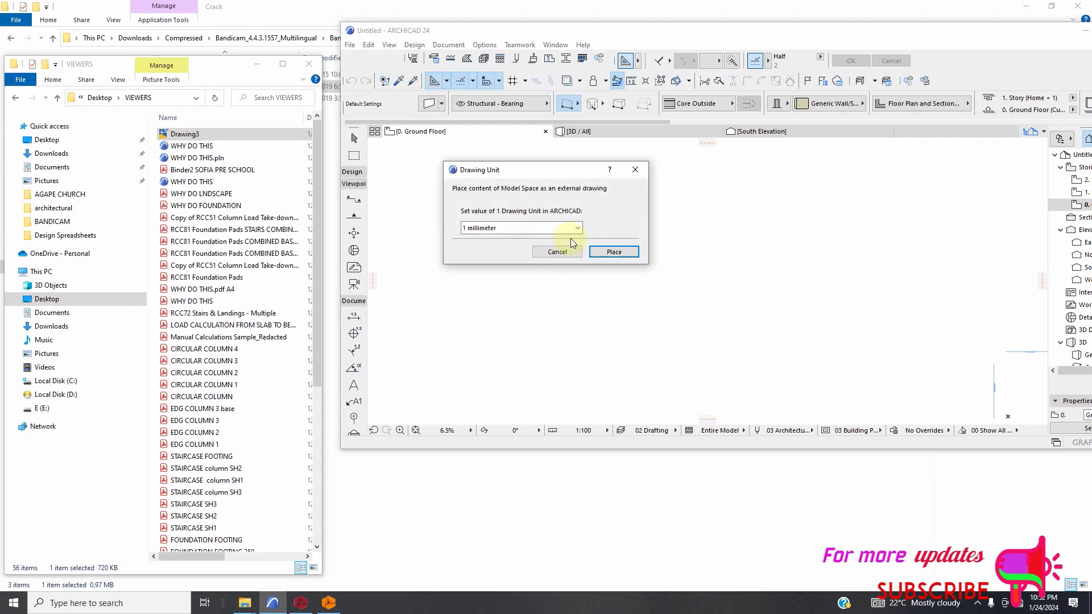
left_click(611, 253)
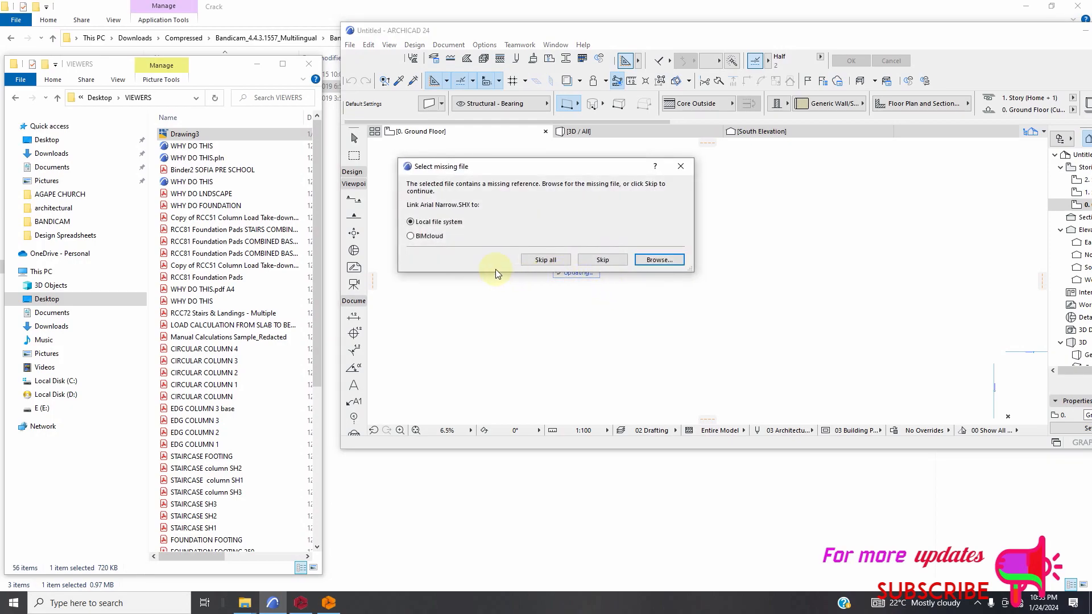
left_click(544, 263)
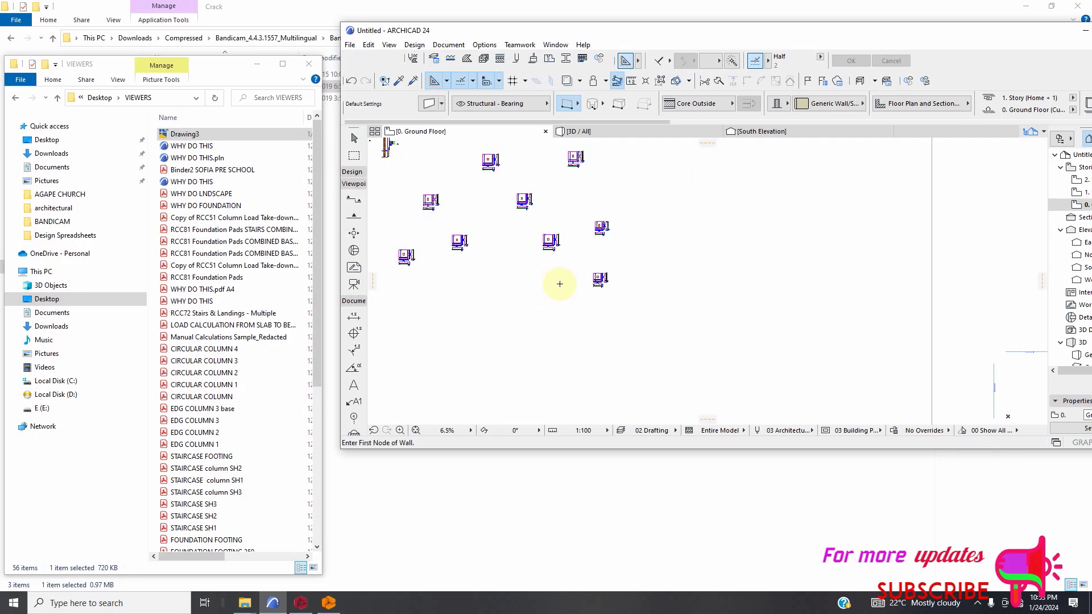
Maximise the ARCHICAD window and examine the placed drawing's foundation plan, column elevations and footing details.
scroll(681, 317, "down", 3)
scroll(674, 320, "down", 3)
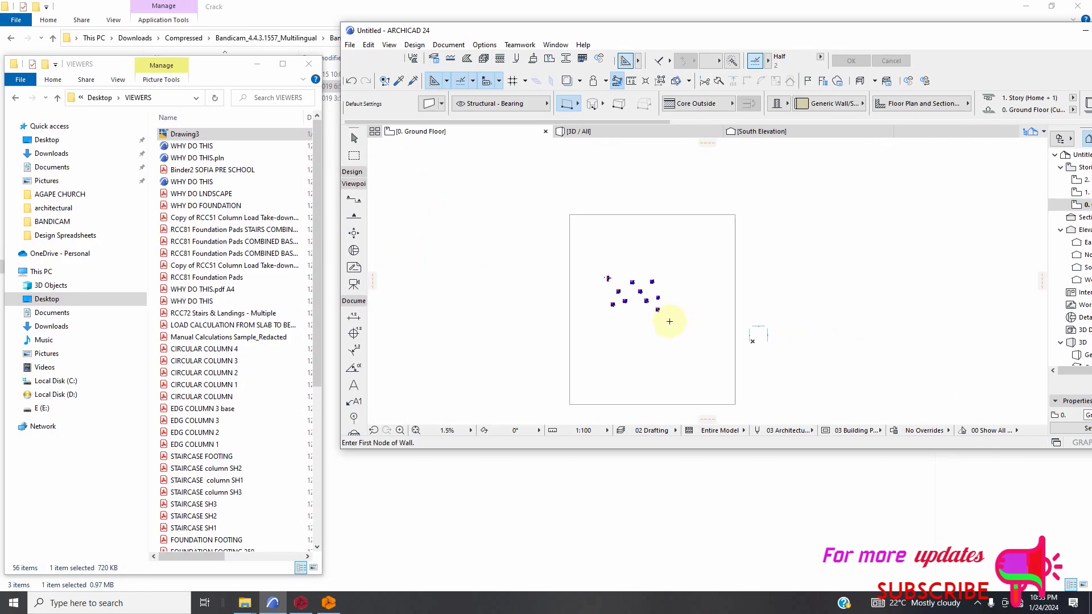
left_click_drag(908, 30, 784, 32)
left_click(988, 34)
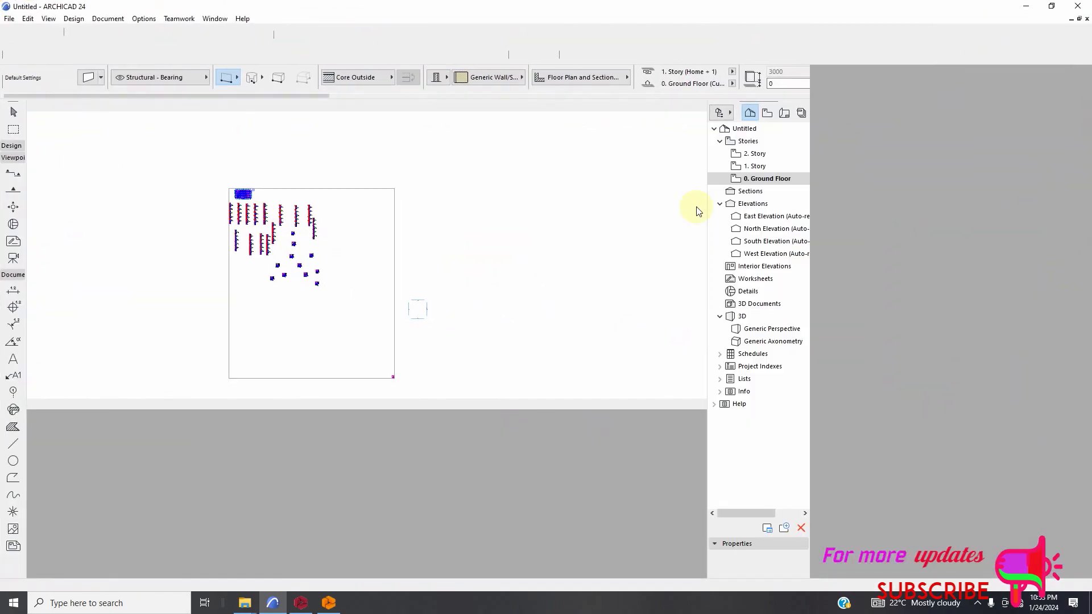
scroll(254, 242, "up", 2)
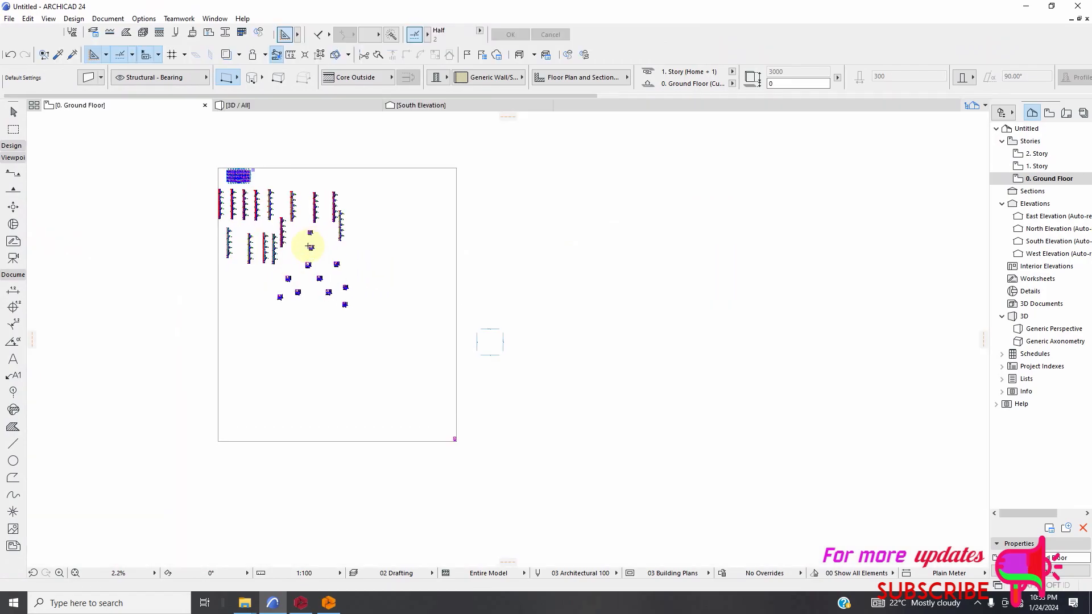
scroll(410, 273, "down", 2)
scroll(268, 227, "up", 3)
scroll(324, 213, "up", 2)
Select the placed Drawing3 and explode it into the current view.
left_click(13, 112)
left_click(524, 245)
scroll(458, 183, "down", 2)
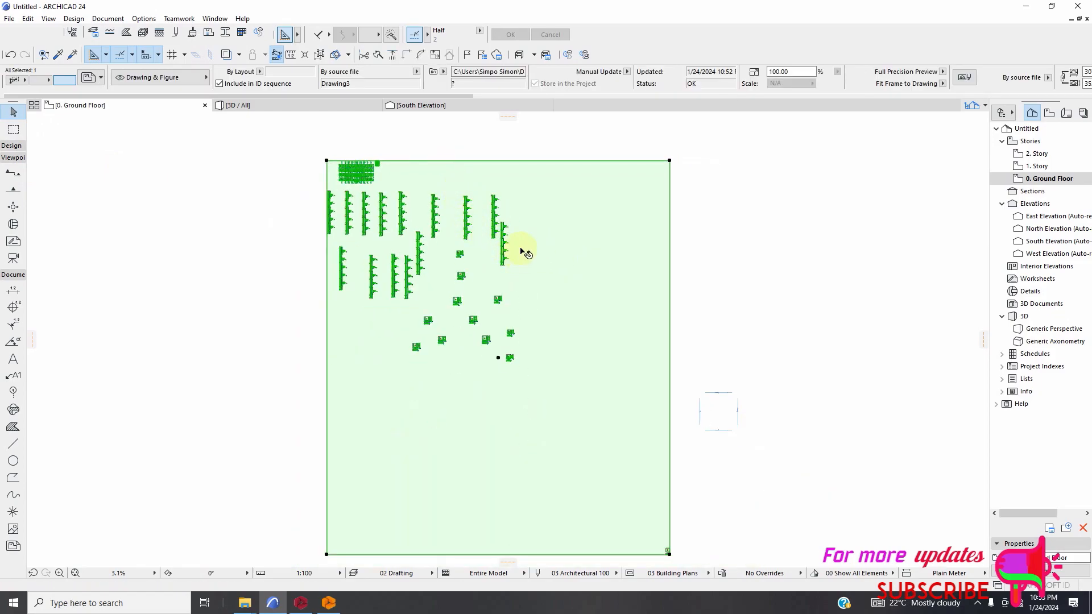
scroll(518, 250, "down", 1)
right_click(541, 276)
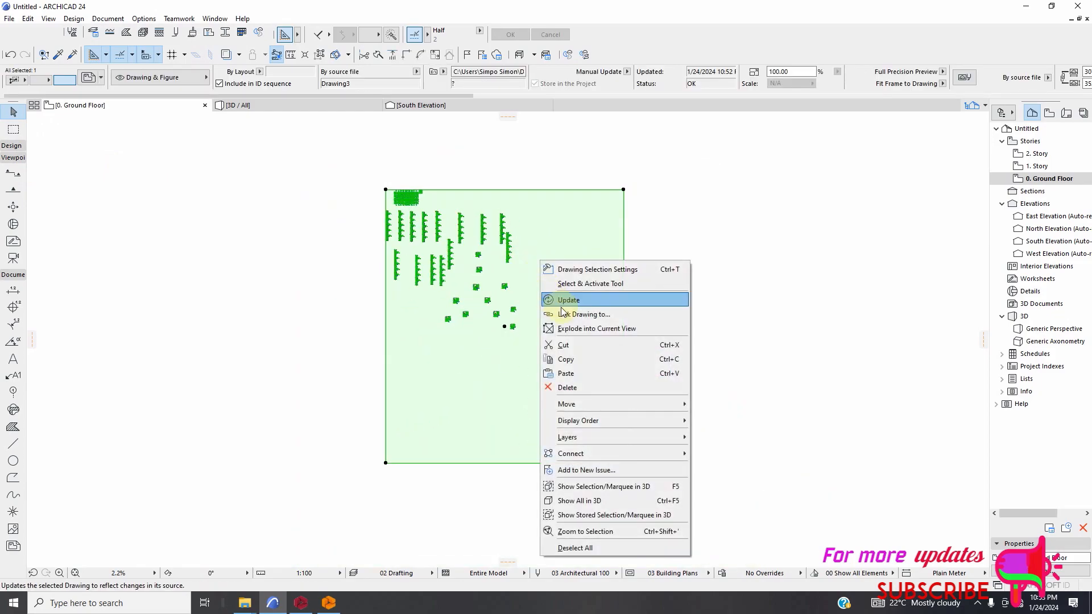
left_click(596, 328)
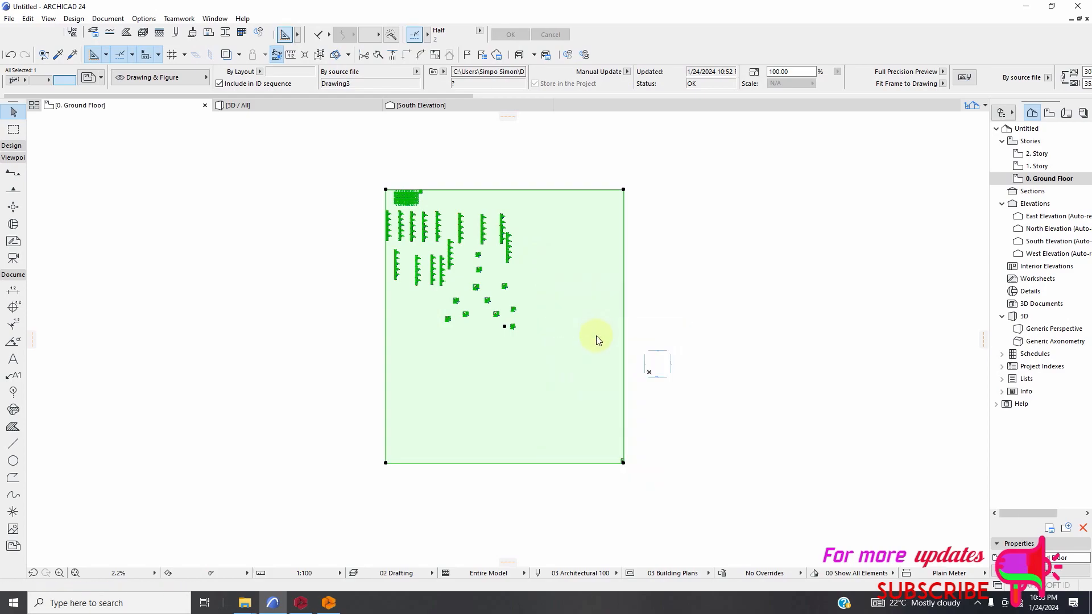
left_click(637, 228)
Move the original Drawing3 clear of its exploded linework and delete it.
scroll(673, 389, "up", 3)
scroll(541, 340, "down", 2)
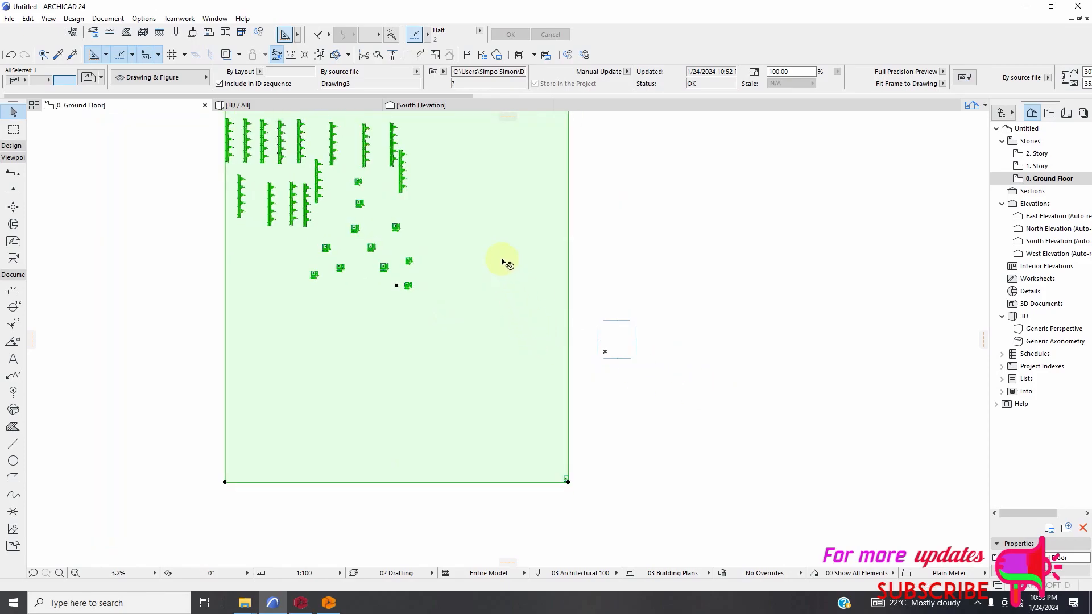
scroll(509, 320, "down", 1)
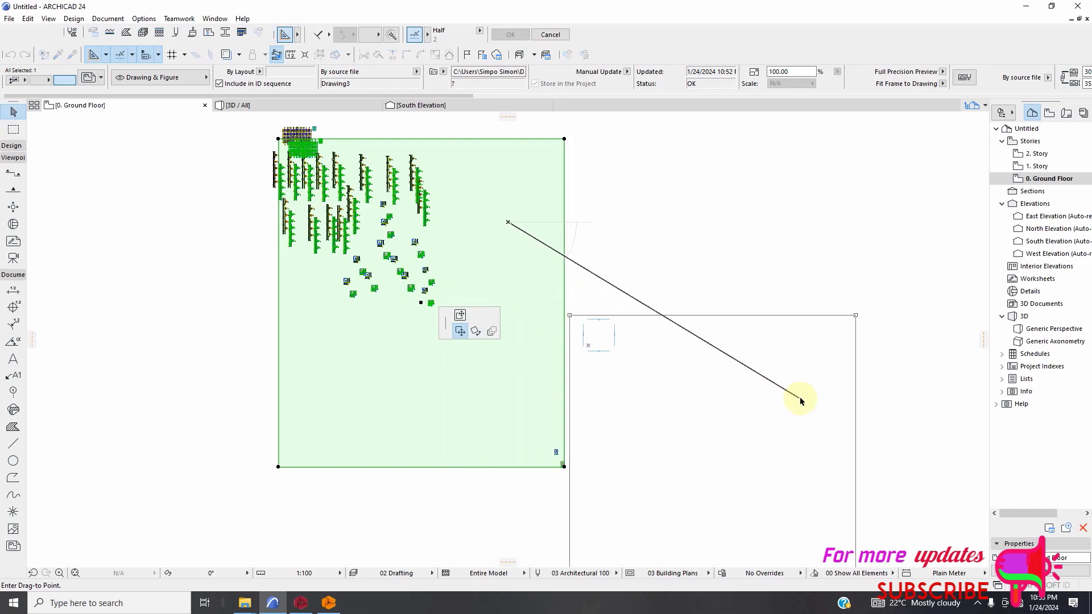
left_click(797, 397)
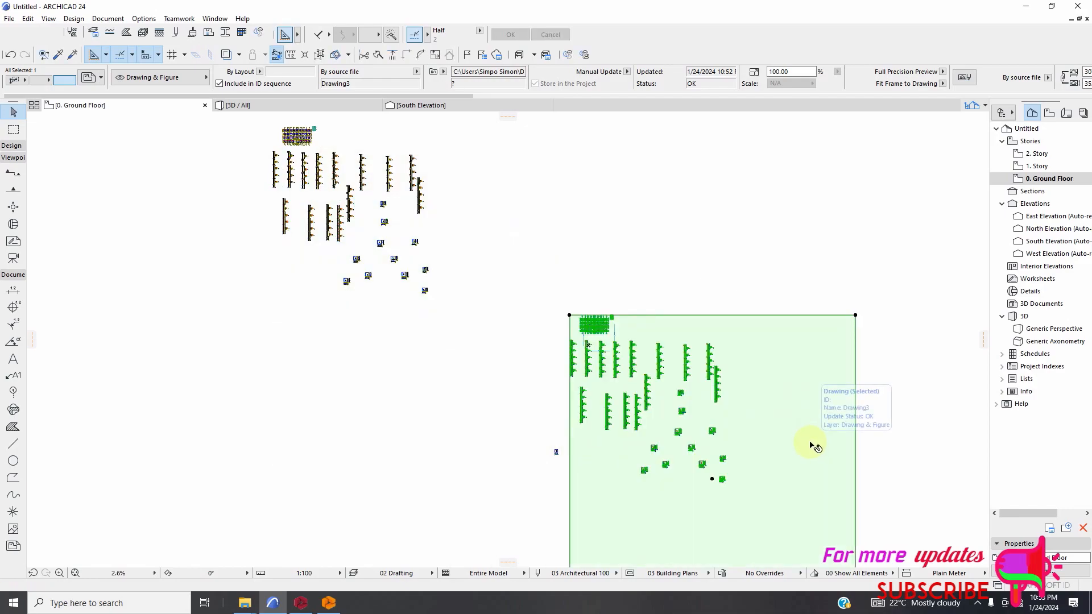
key("Delete")
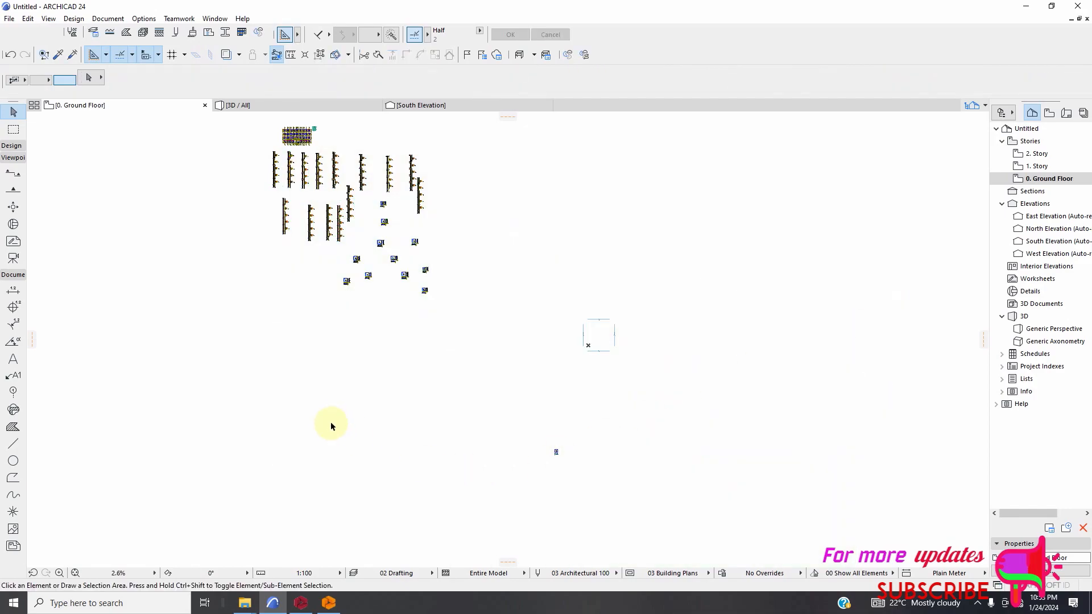
Examine the exploded foundation plan's footings, grid lines and labels, together with the column elevations below it.
scroll(332, 426, "down", 1)
scroll(338, 216, "up", 10)
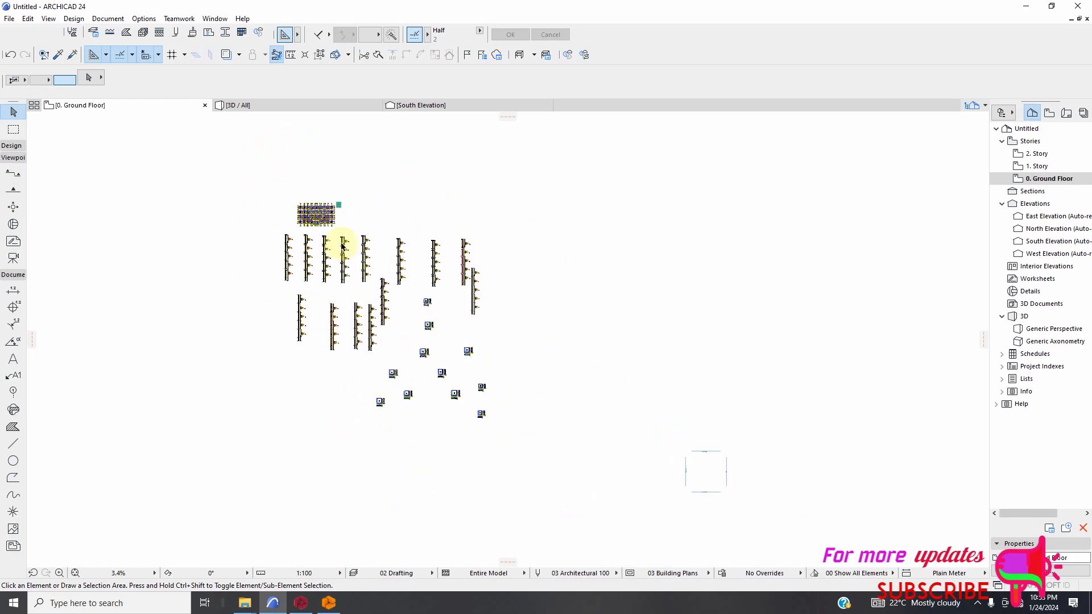
scroll(294, 225, "up", 6)
scroll(353, 244, "down", 7)
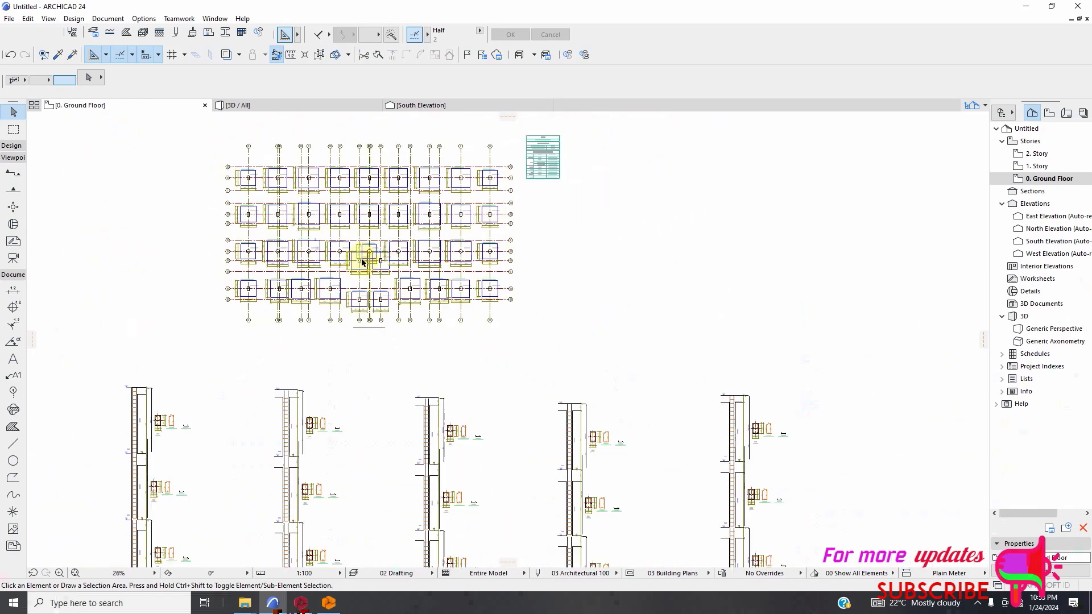
scroll(330, 236, "up", 4)
scroll(338, 230, "up", 10)
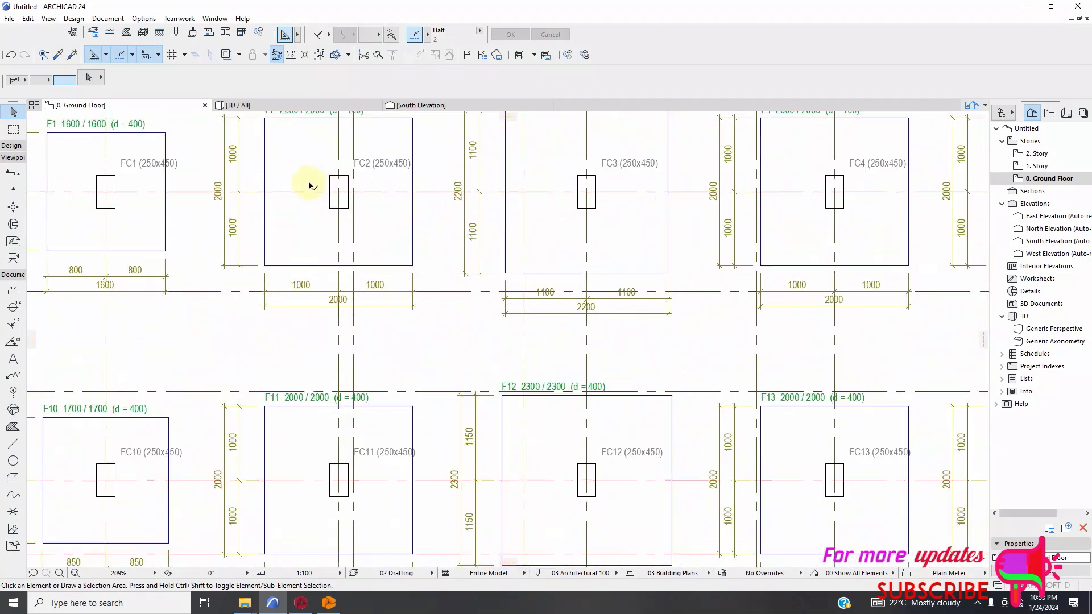
scroll(383, 285, "down", 5)
scroll(387, 288, "down", 5)
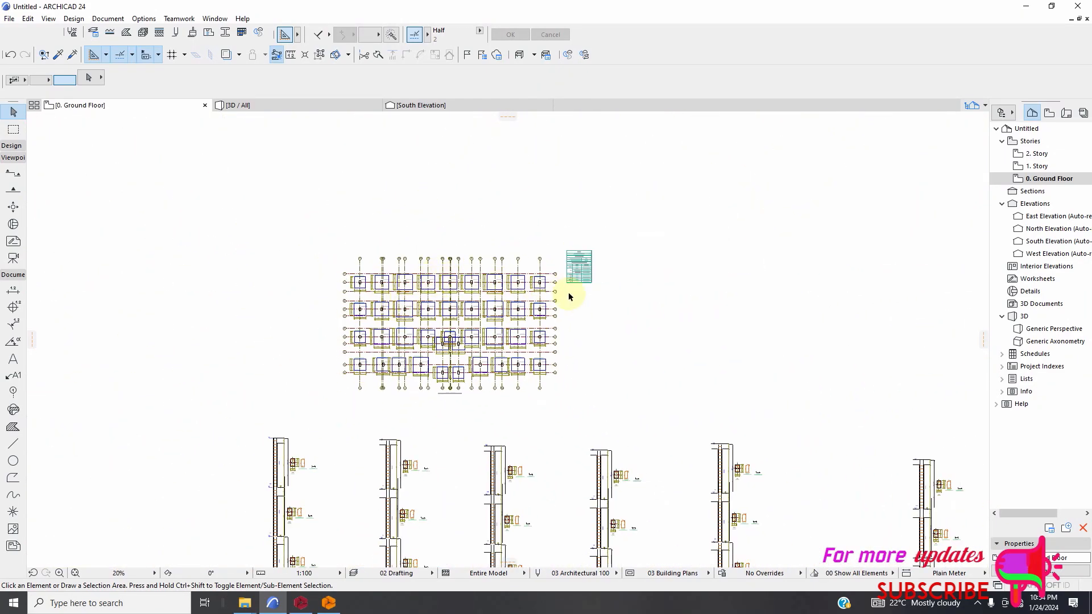
scroll(444, 310, "down", 2)
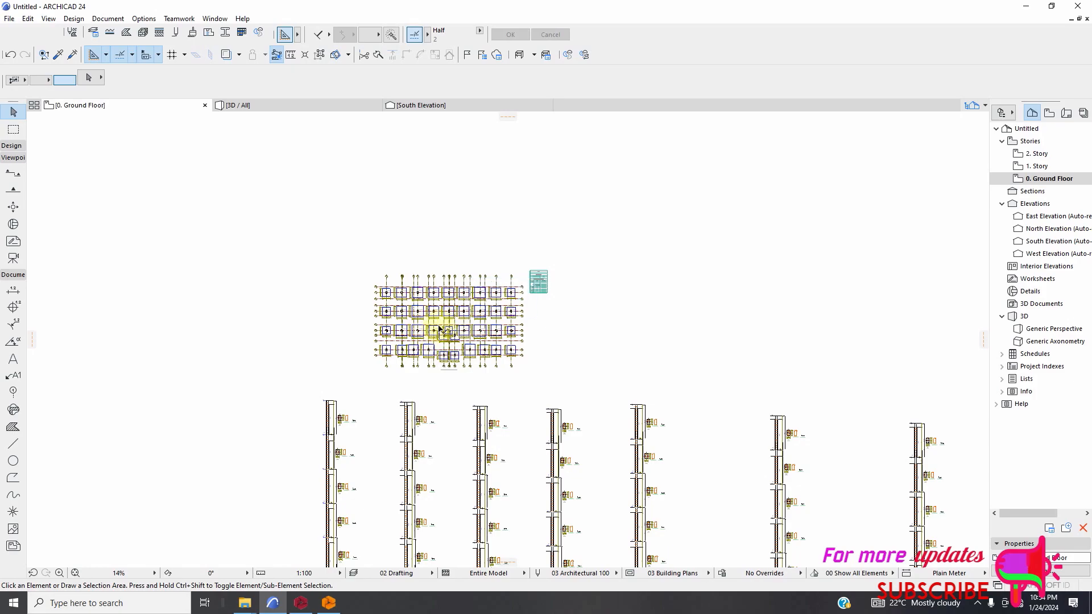
scroll(440, 329, "down", 1)
scroll(475, 359, "up", 10)
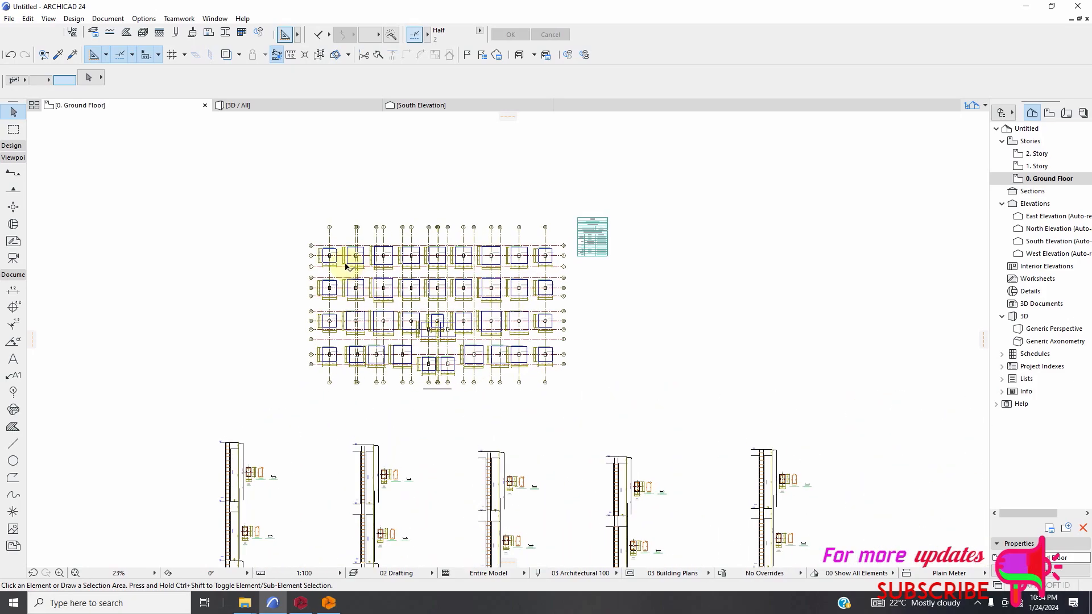
scroll(320, 257, "down", 11)
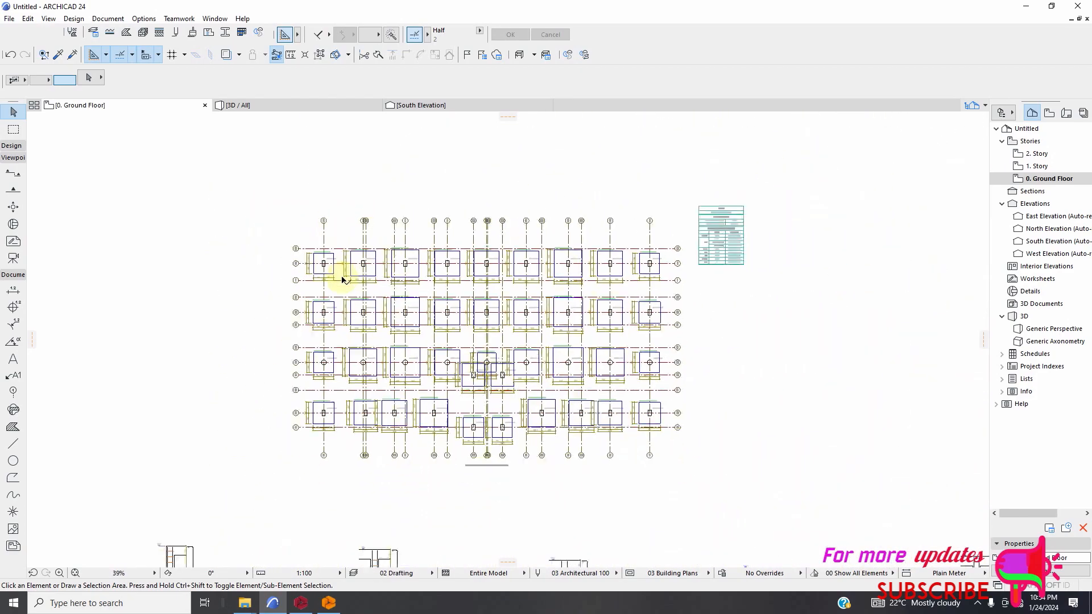
scroll(385, 349, "down", 2)
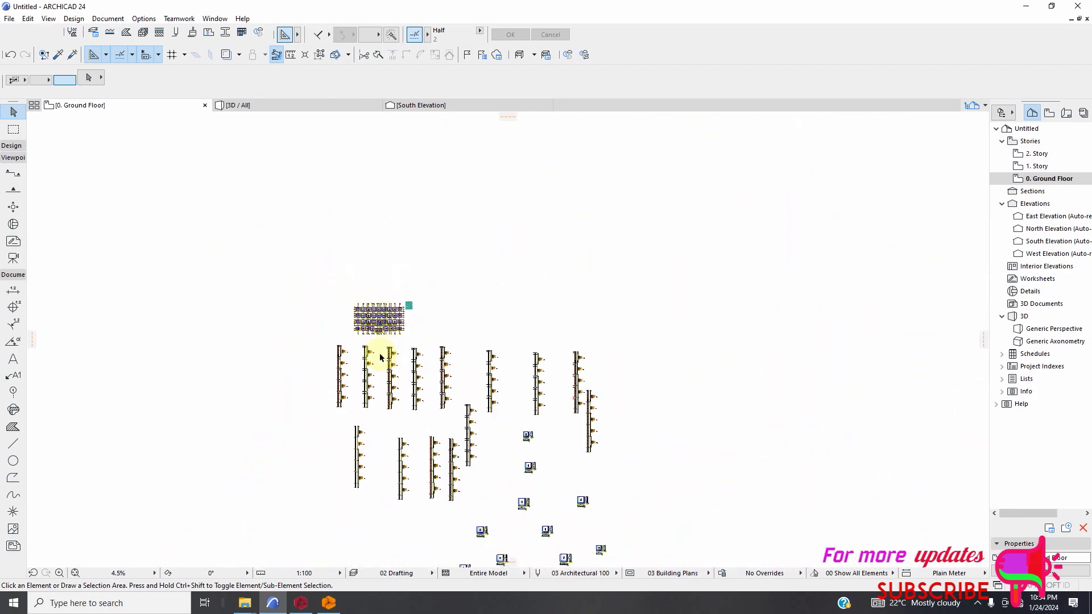
scroll(380, 357, "up", 10)
scroll(348, 250, "up", 5)
scroll(399, 234, "down", 4)
scroll(230, 222, "up", 3)
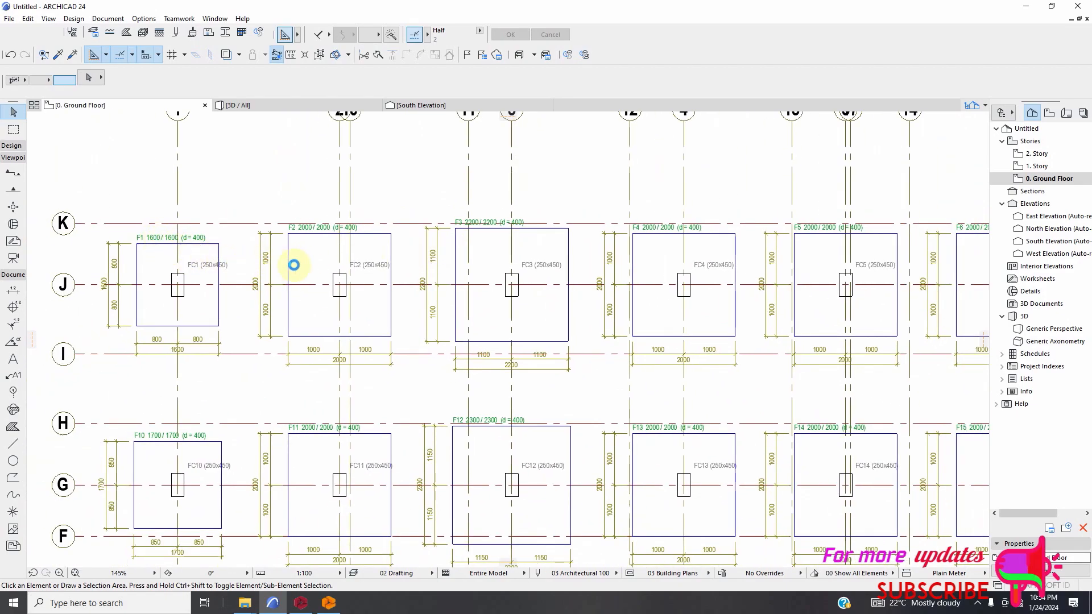
Select all exploded elements on the ground floor and set their text pen to 1, black.
key("ctrl+a")
scroll(358, 271, "down", 3)
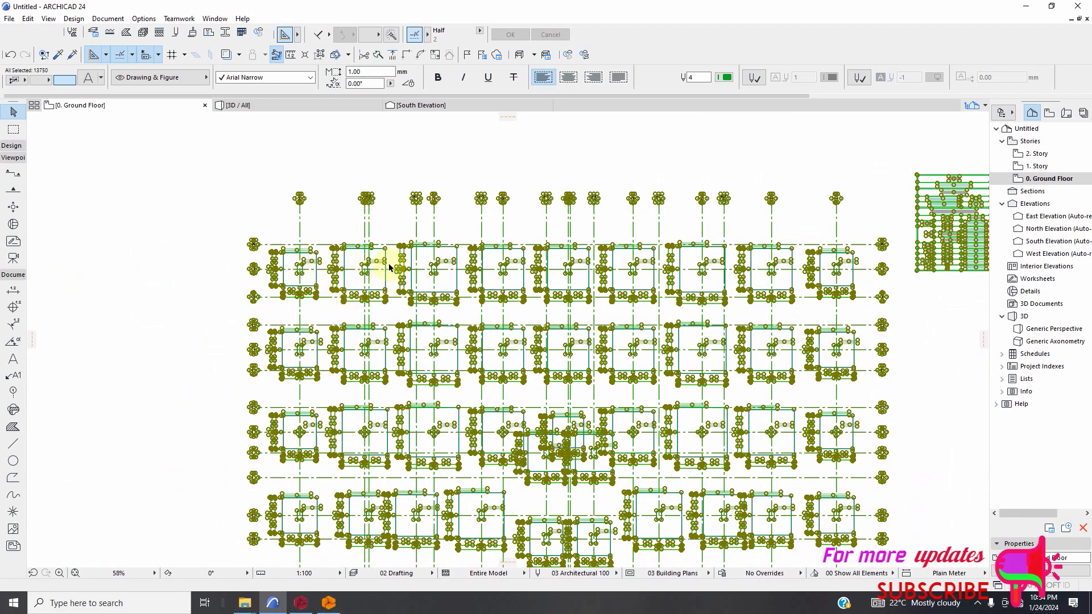
scroll(392, 266, "down", 3)
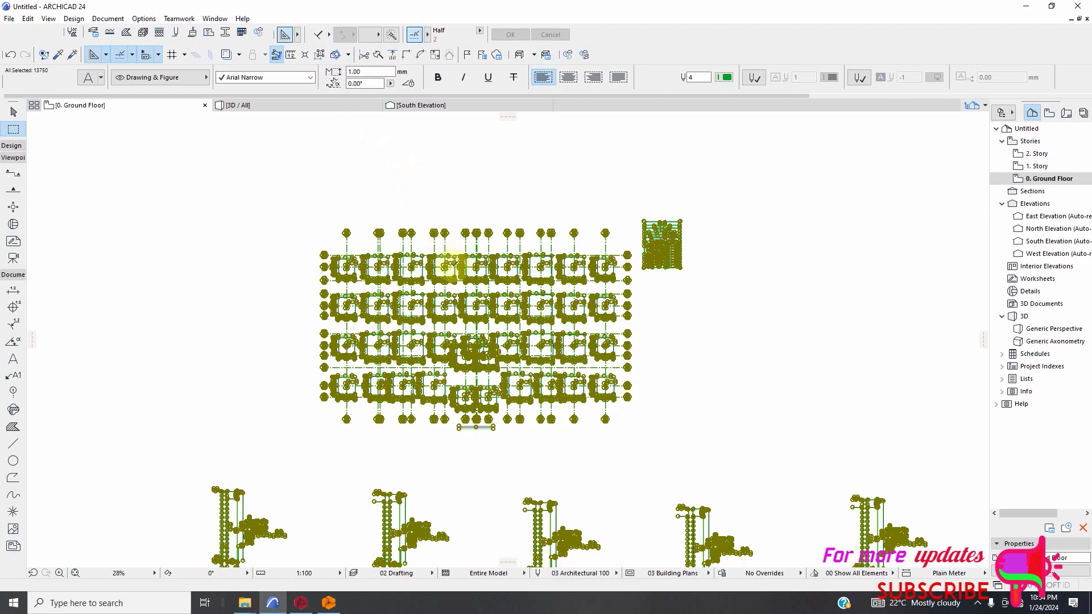
scroll(447, 267, "up", 2)
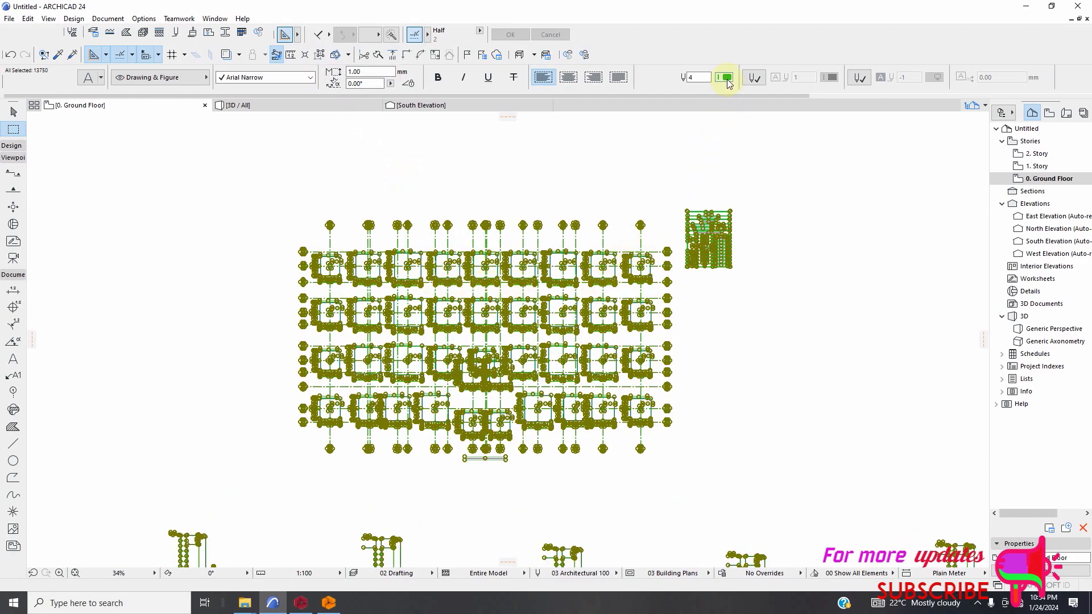
left_click(727, 78)
left_click(738, 78)
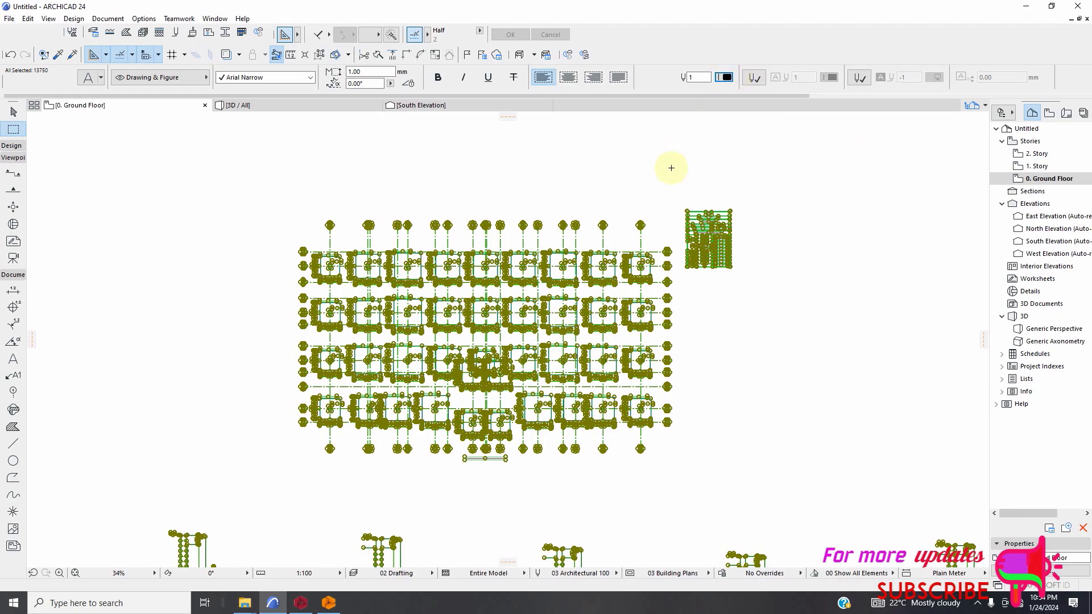
scroll(626, 181, "up", 2)
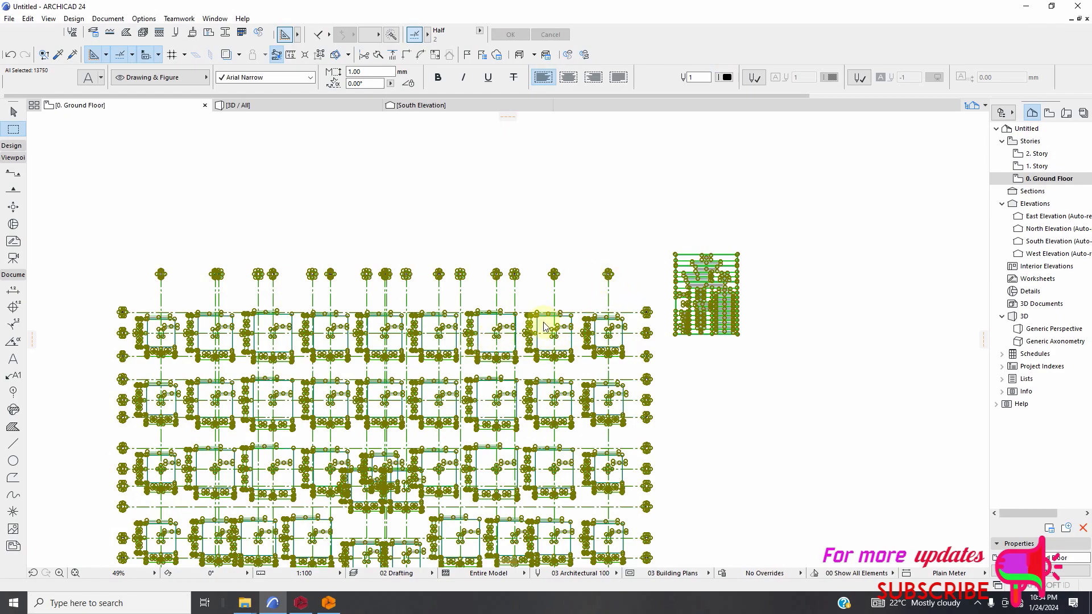
scroll(456, 297, "down", 1)
scroll(422, 332, "up", 3)
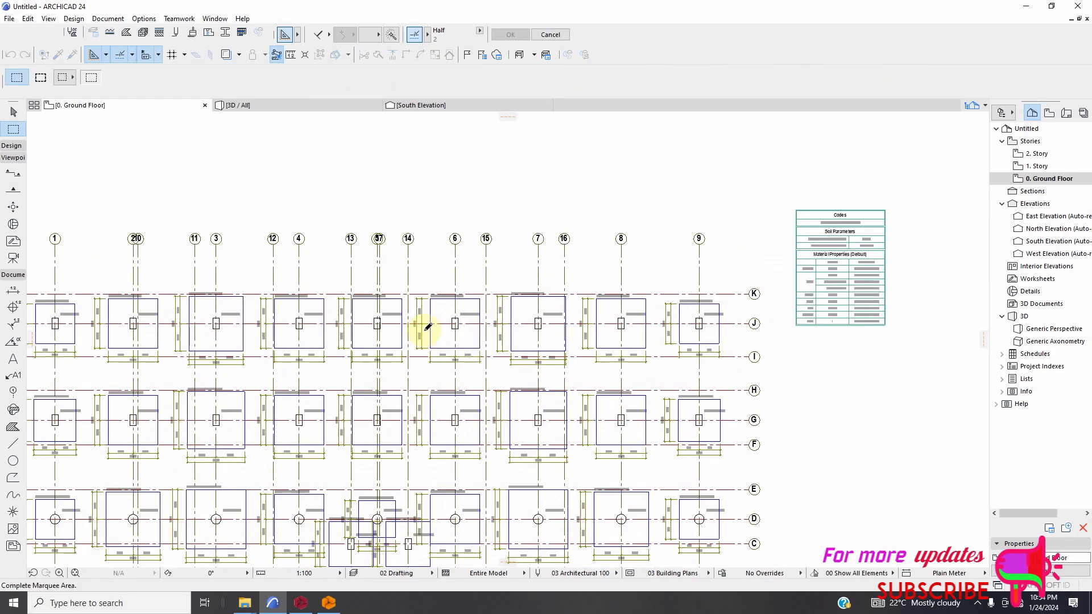
key("Escape")
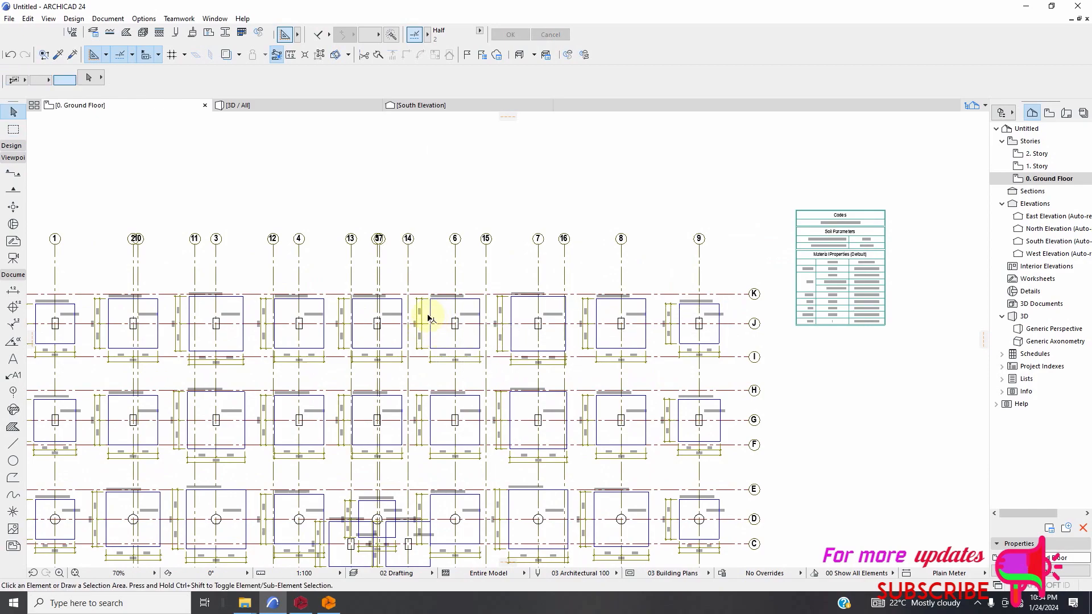
Select all elements again and set the text font to Times New Roman.
scroll(433, 307, "up", 2)
scroll(433, 308, "up", 3)
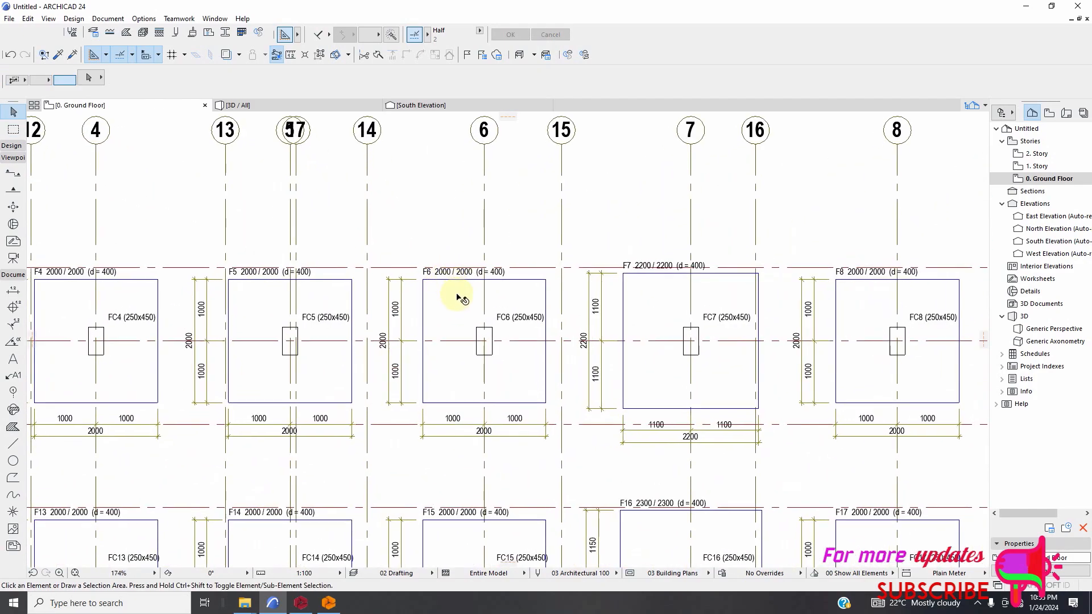
key("ctrl+a")
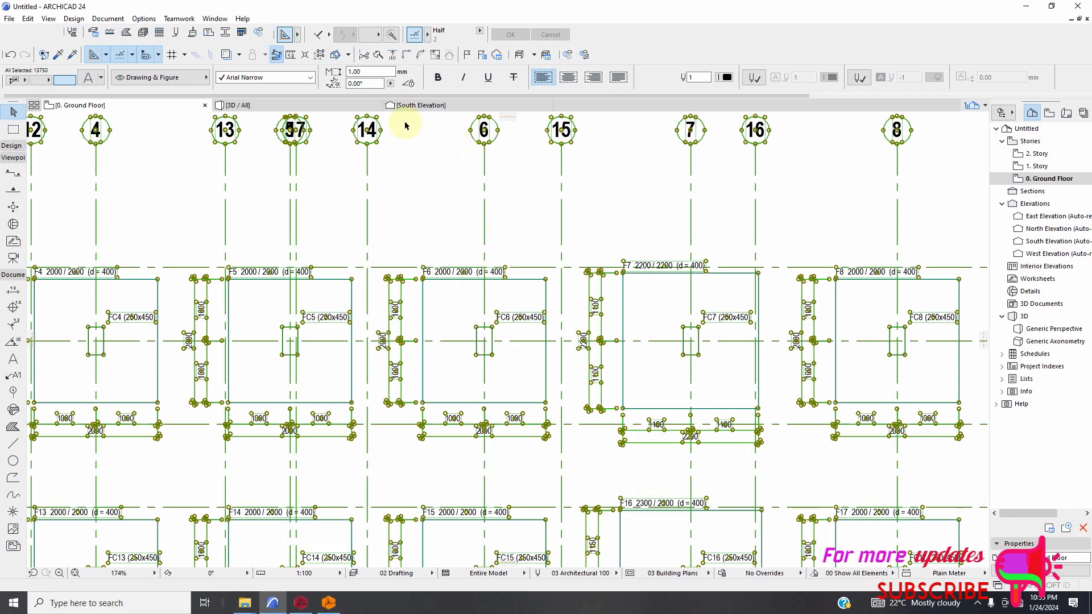
left_click(311, 78)
scroll(318, 205, "up", 3)
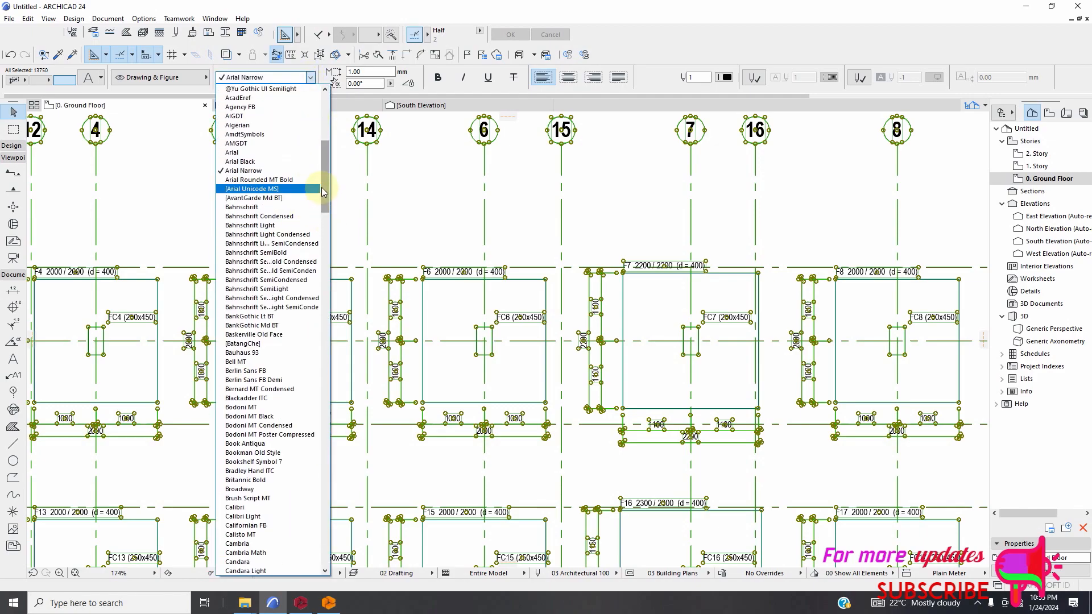
scroll(322, 192, "up", 12)
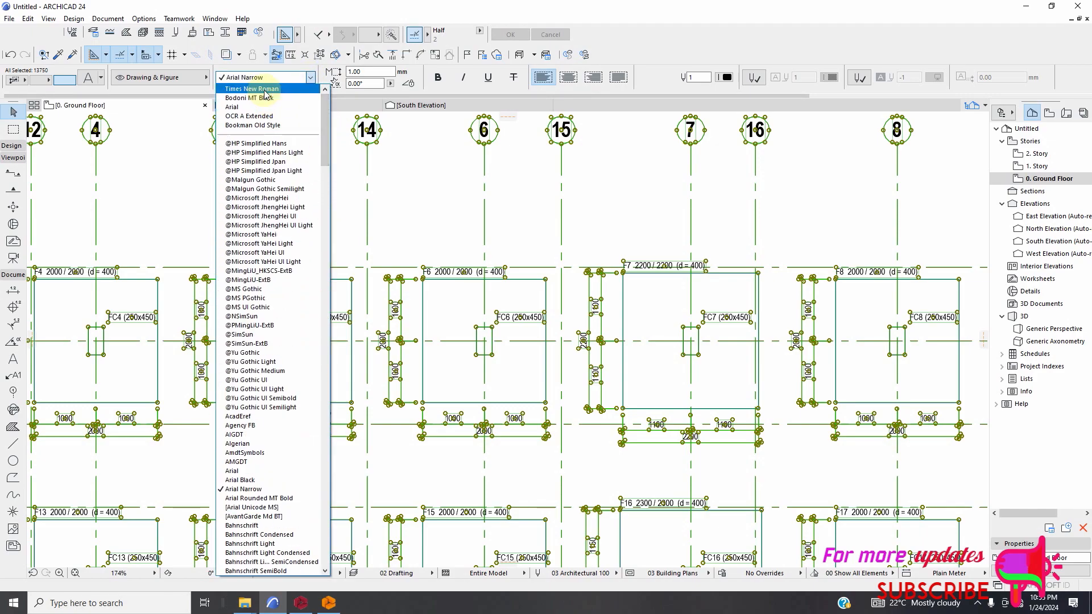
left_click(264, 90)
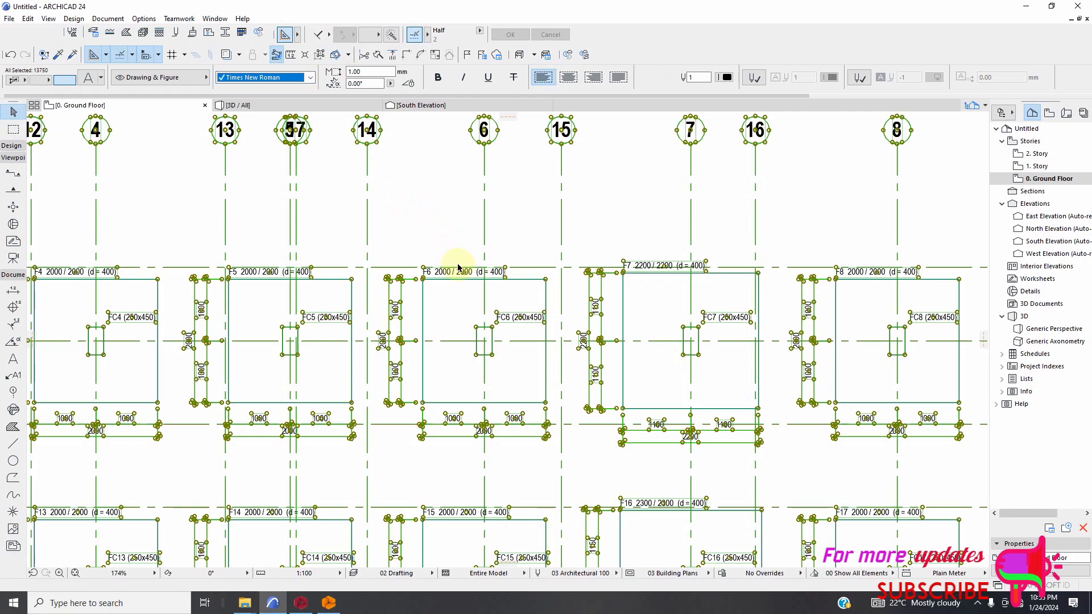
left_click(527, 253)
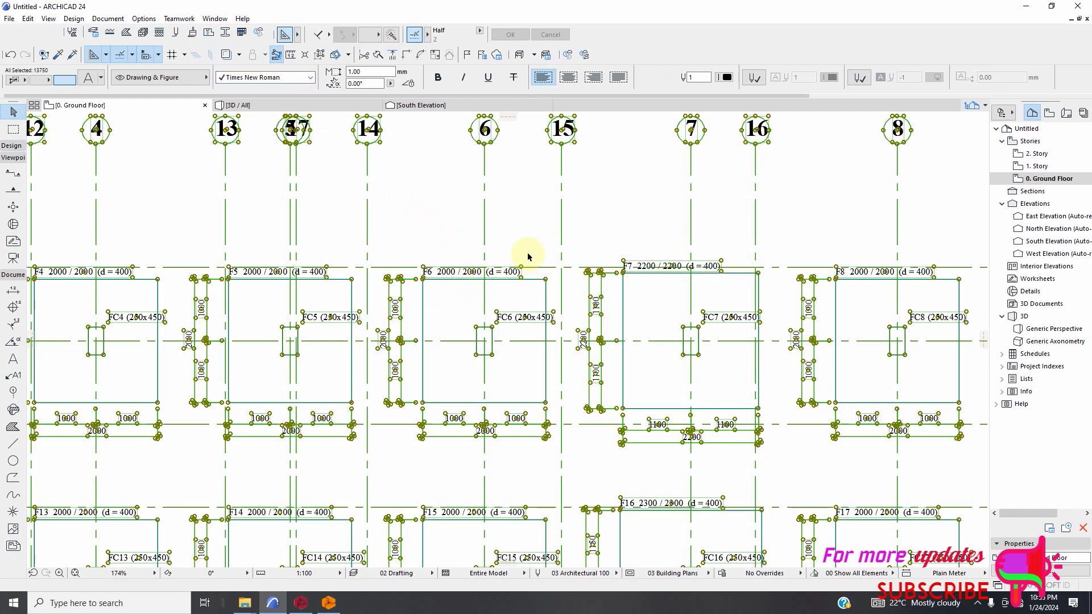
Set the line pen of all exploded elements to 1, black, and clear the selection.
scroll(520, 257, "down", 4)
scroll(487, 323, "up", 1)
scroll(456, 290, "up", 4)
key("ctrl+a")
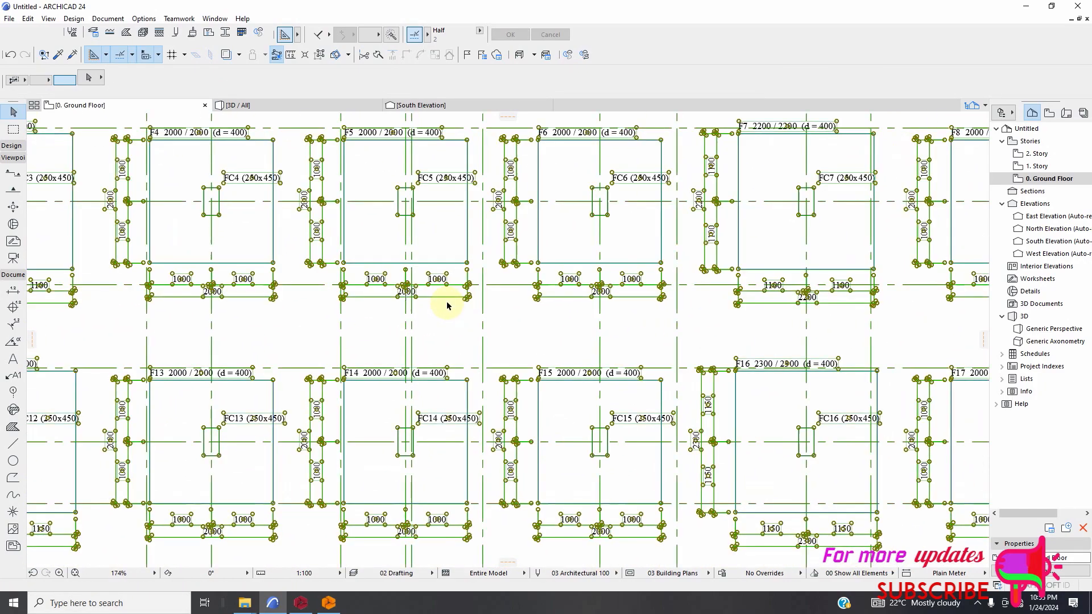
left_click(516, 76)
left_click(526, 127)
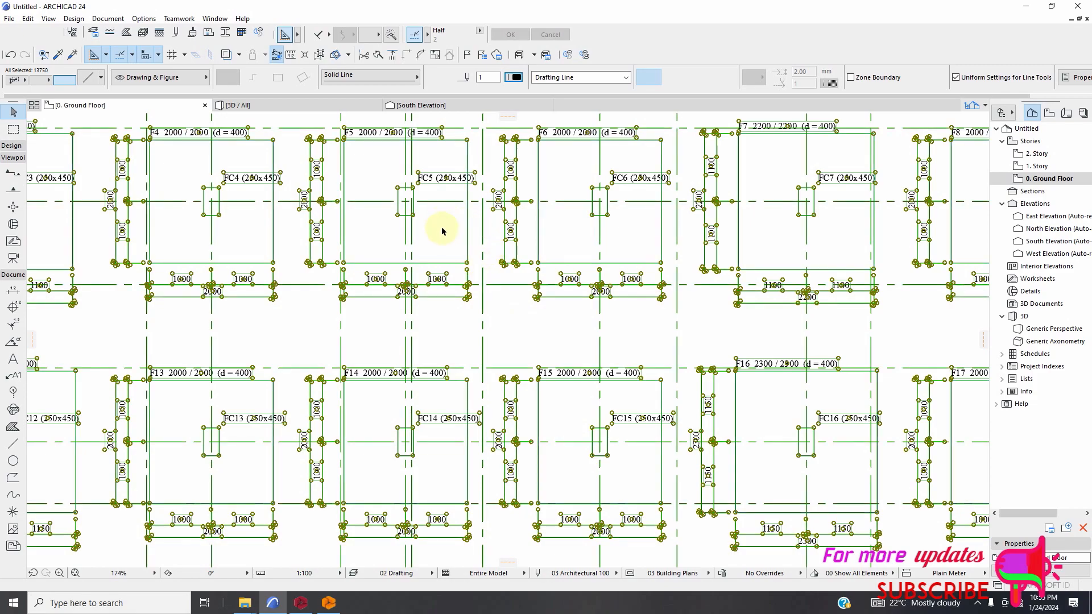
key("Escape")
Examine the black foundation plan's footings, dimensions, labels and storey title, and the column elevations below.
scroll(401, 350, "down", 4)
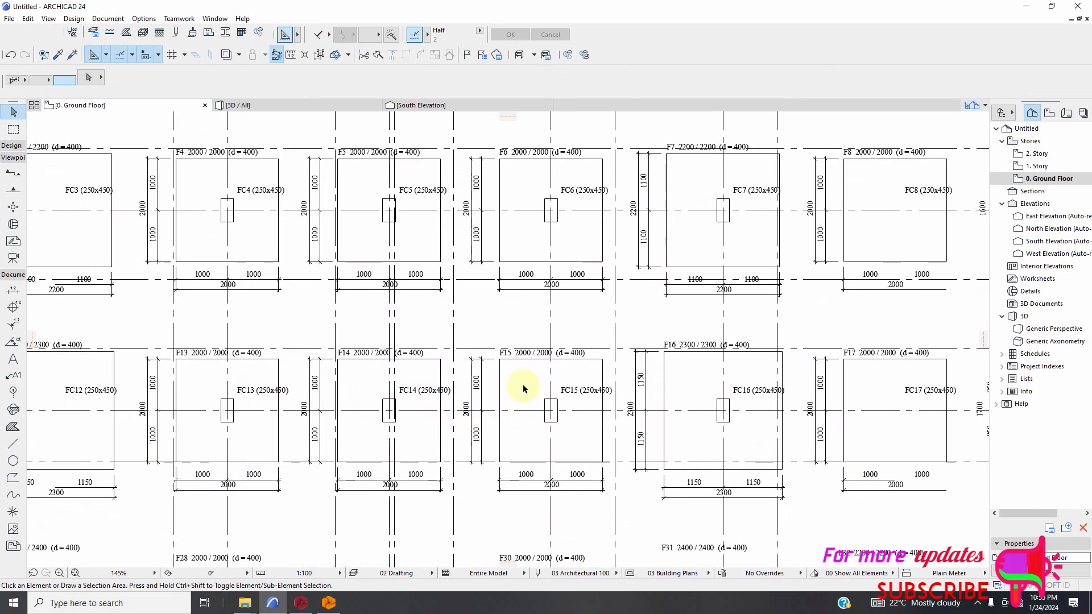
scroll(489, 310, "down", 3)
scroll(318, 480, "up", 4)
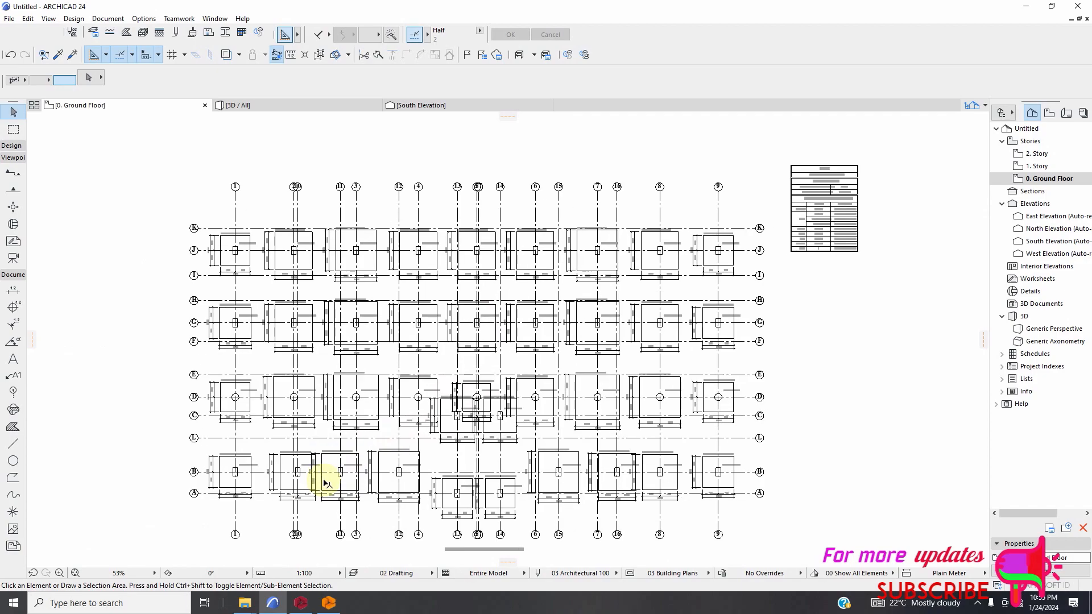
scroll(427, 353, "up", 2)
scroll(427, 348, "down", 5)
scroll(604, 400, "up", 3)
scroll(607, 398, "up", 3)
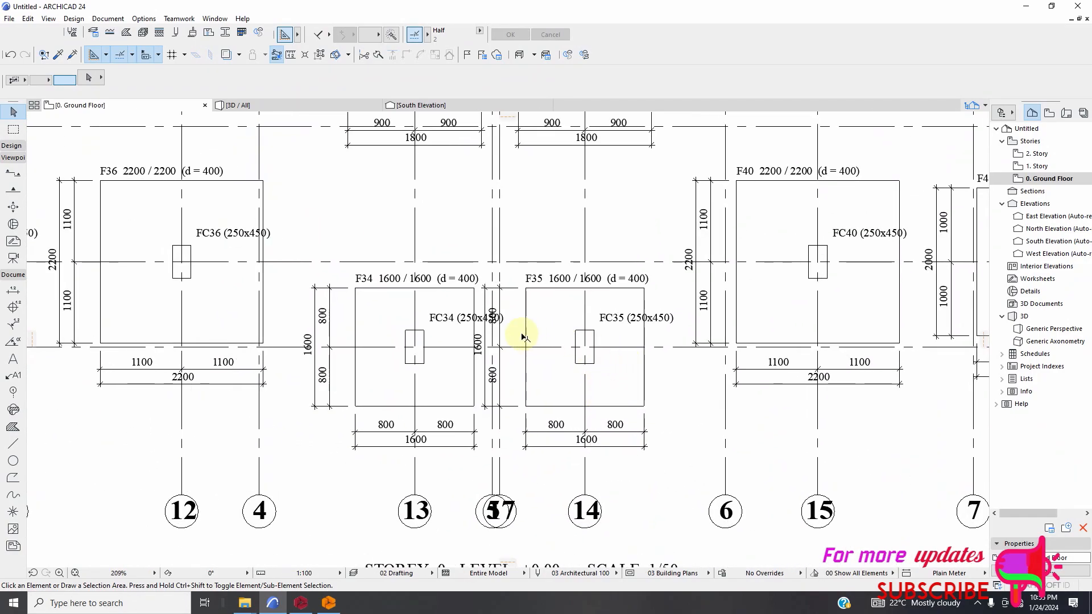
scroll(523, 336, "down", 12)
scroll(620, 307, "up", 2)
scroll(609, 292, "down", 4)
scroll(591, 463, "up", 3)
scroll(587, 353, "up", 10)
scroll(583, 370, "down", 8)
scroll(578, 380, "down", 10)
scroll(504, 316, "up", 5)
scroll(455, 302, "down", 2)
scroll(435, 302, "down", 3)
scroll(479, 308, "up", 4)
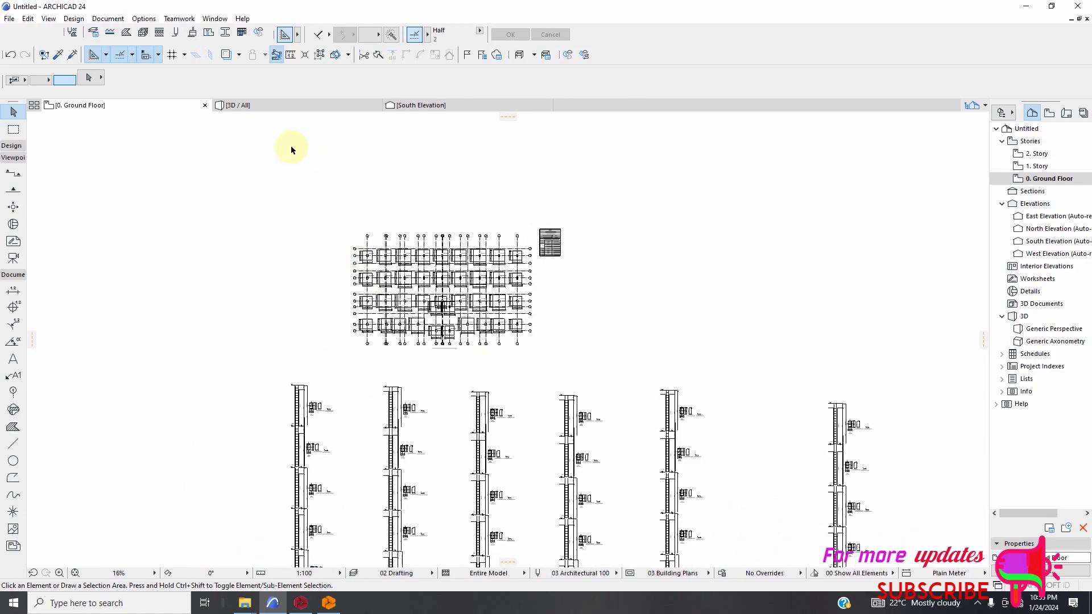
Suspend element grouping, set the line type of horizontal grid line K on the foundation plan to Dashed, and clear the selection.
left_click(323, 58)
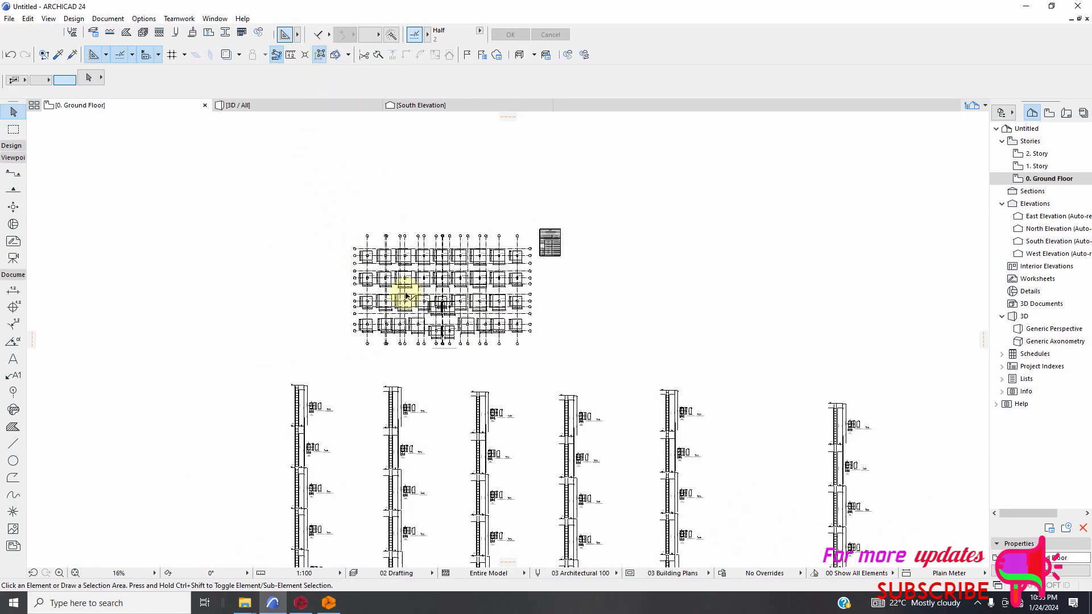
scroll(403, 294, "up", 3)
scroll(330, 214, "up", 6)
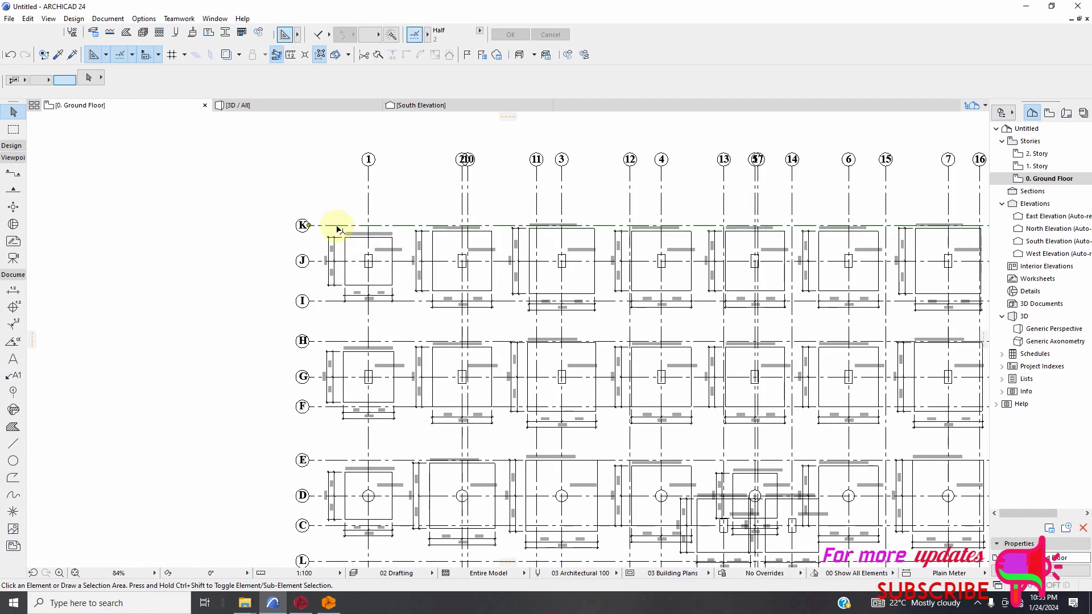
left_click(337, 226)
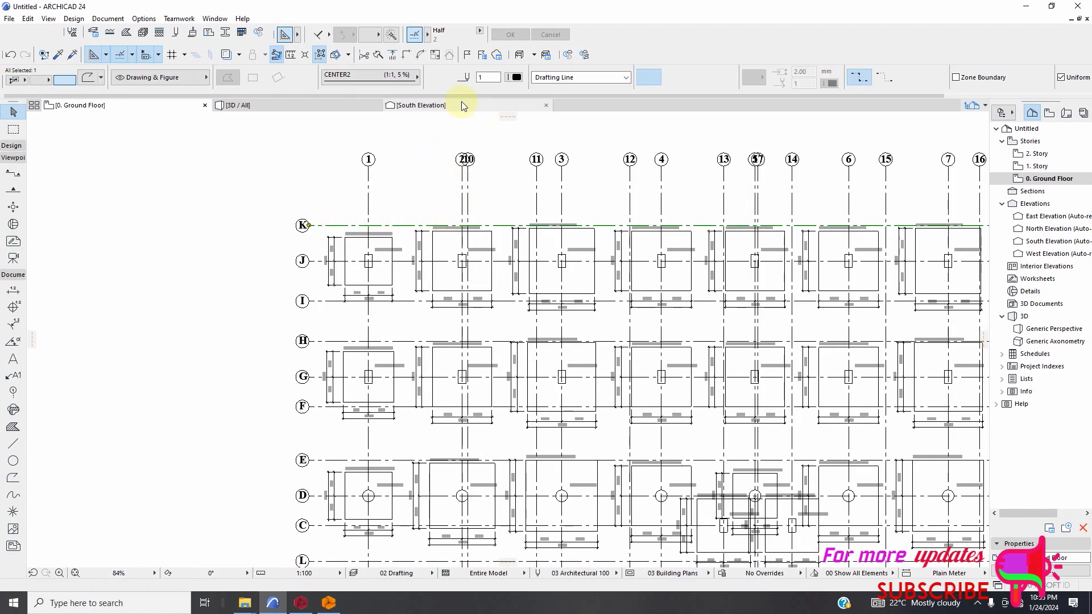
left_click(407, 77)
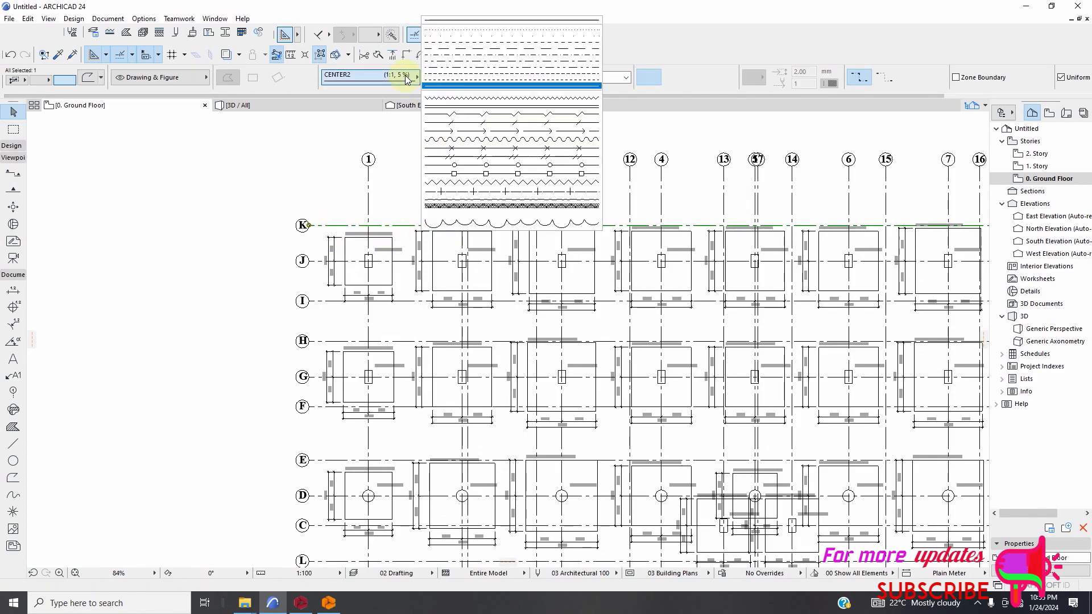
left_click(446, 48)
scroll(386, 219, "up", 1)
scroll(385, 219, "up", 1)
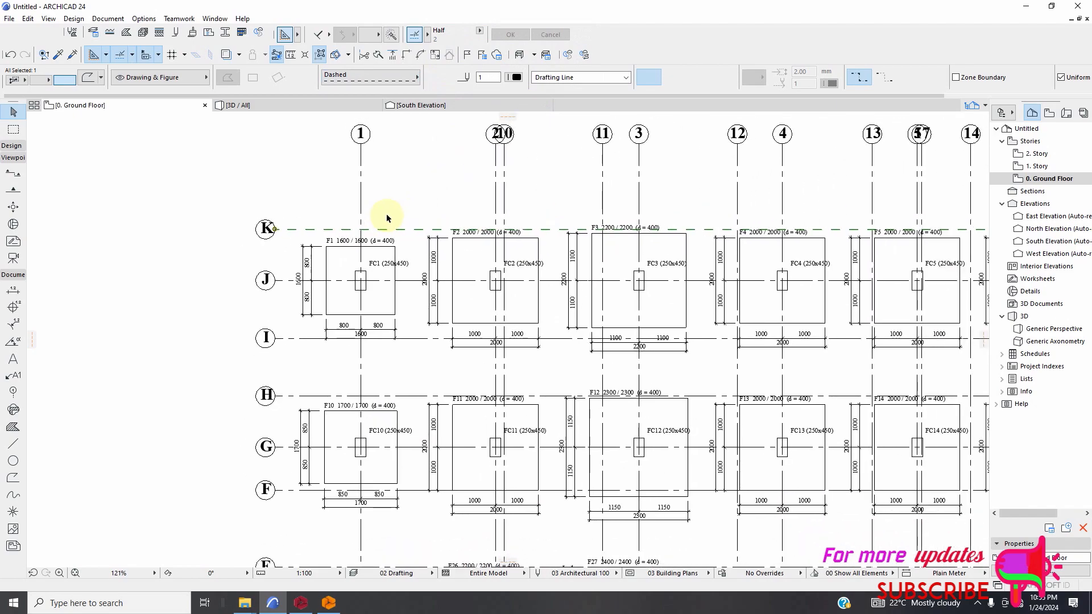
left_click(285, 205)
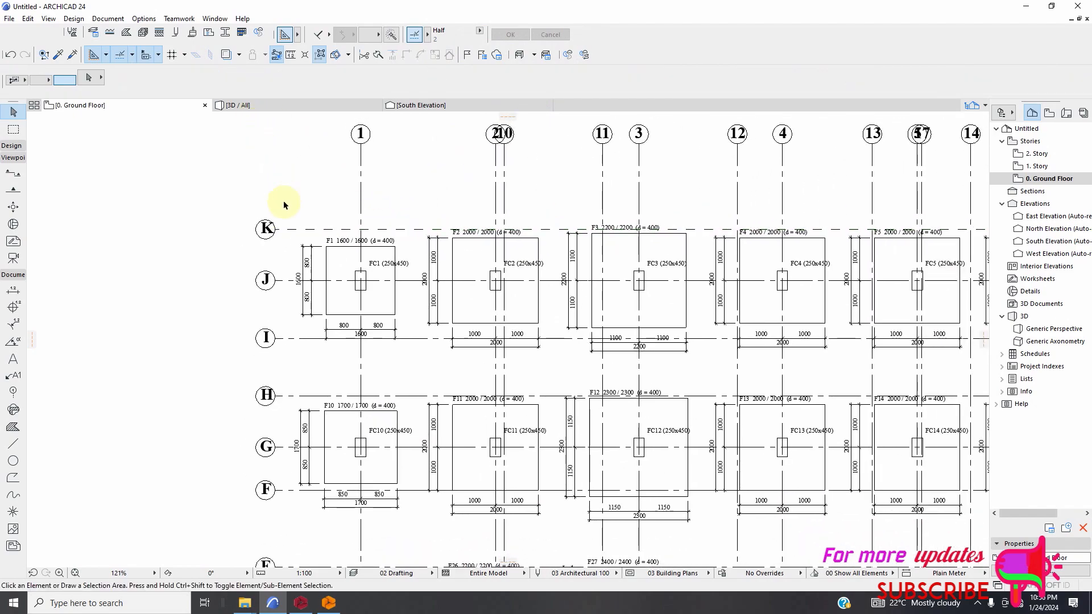
Pick up grid line K's dashed settings and transfer them to vertical grid lines 1, 2, 10, 11, 3 and 12.
left_click(57, 56)
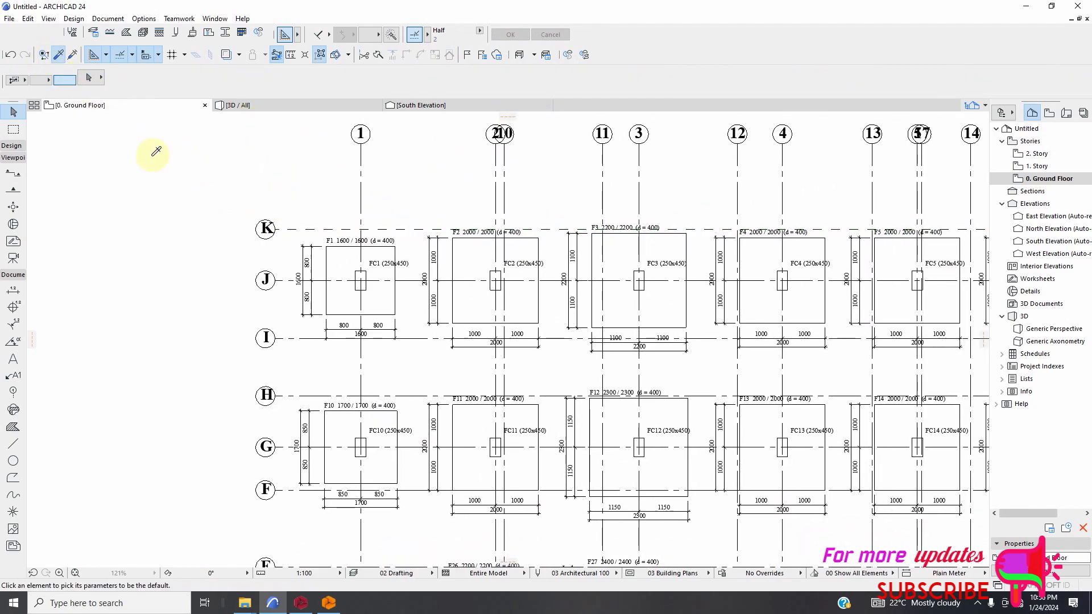
left_click(301, 228)
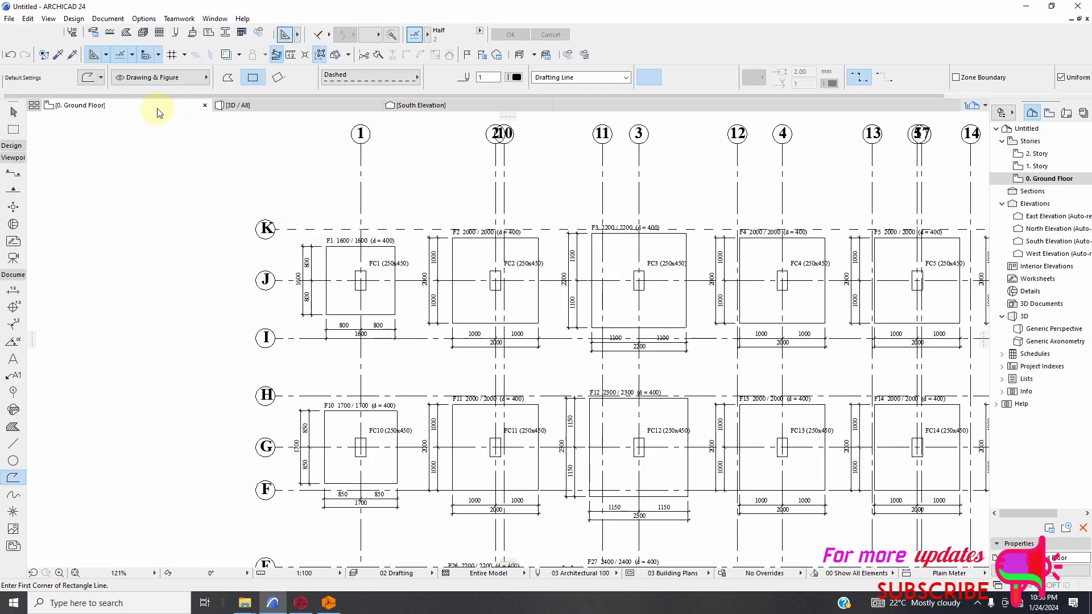
left_click(72, 55)
scroll(288, 224, "down", 3)
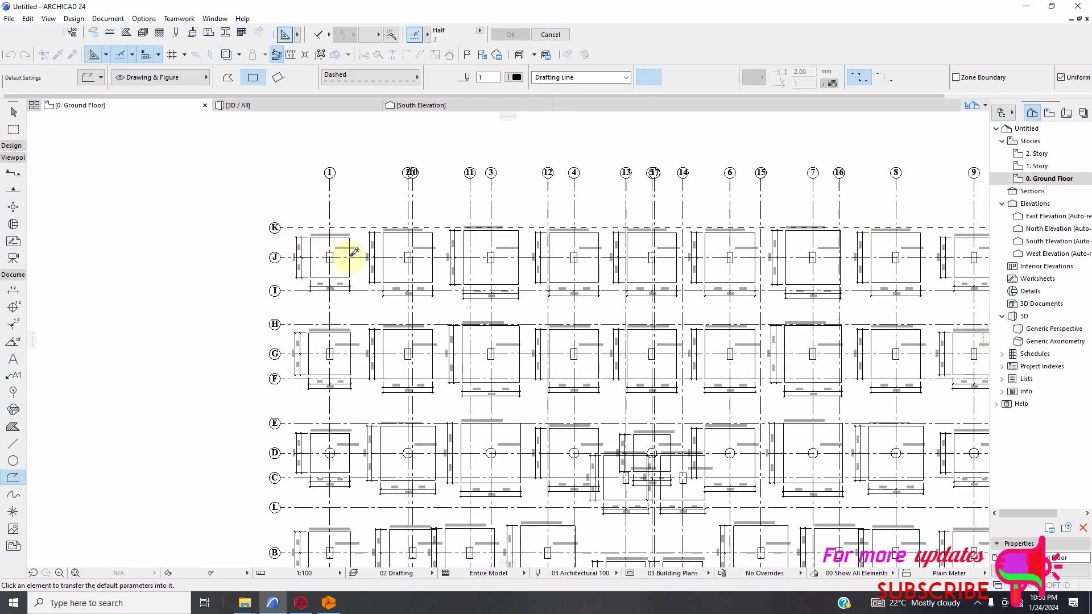
left_click(334, 203)
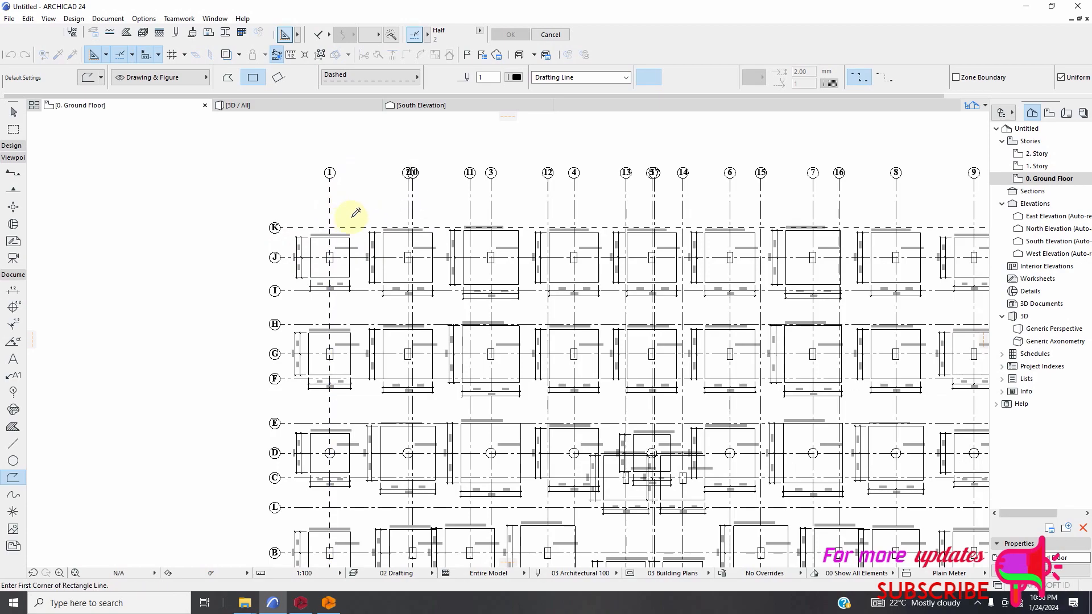
left_click(422, 214)
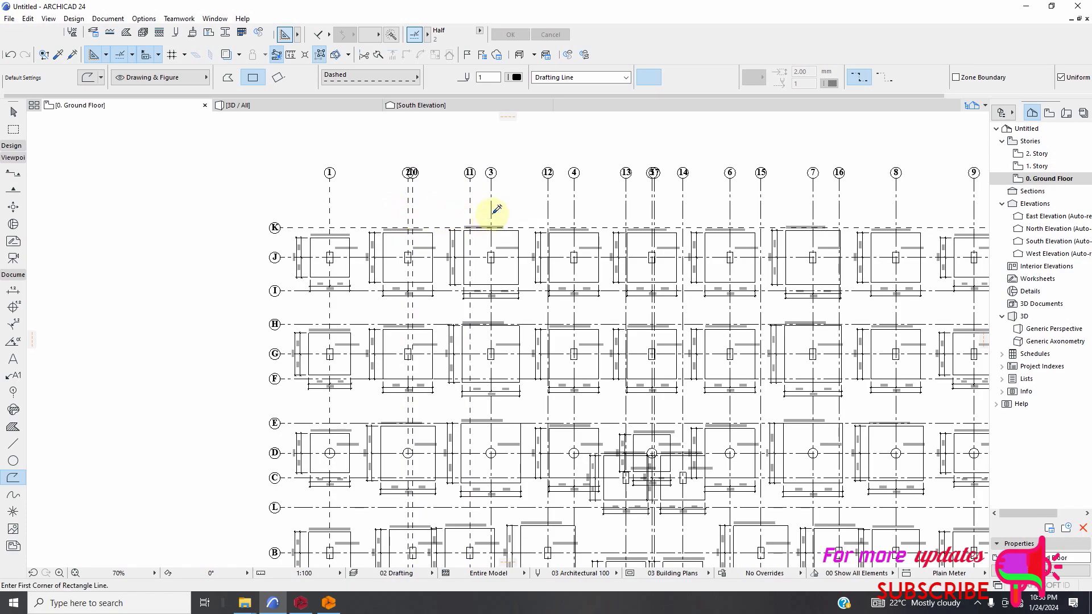
left_click(492, 211, "ctrl+alt")
left_click(548, 210, "ctrl+alt")
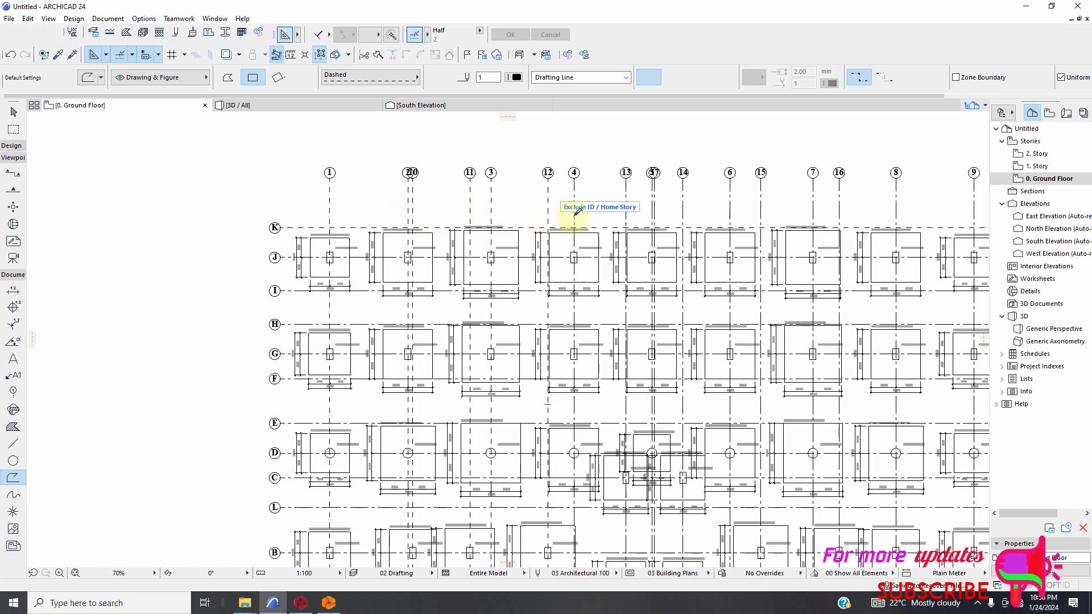
Transfer the dashed line settings to the remaining vertical grid lines, from axis 4 across to axis 9.
left_click(574, 206, "ctrl+alt")
left_click(626, 202, "ctrl+alt")
left_click(655, 214, "ctrl+alt")
left_click(683, 212, "ctrl+alt")
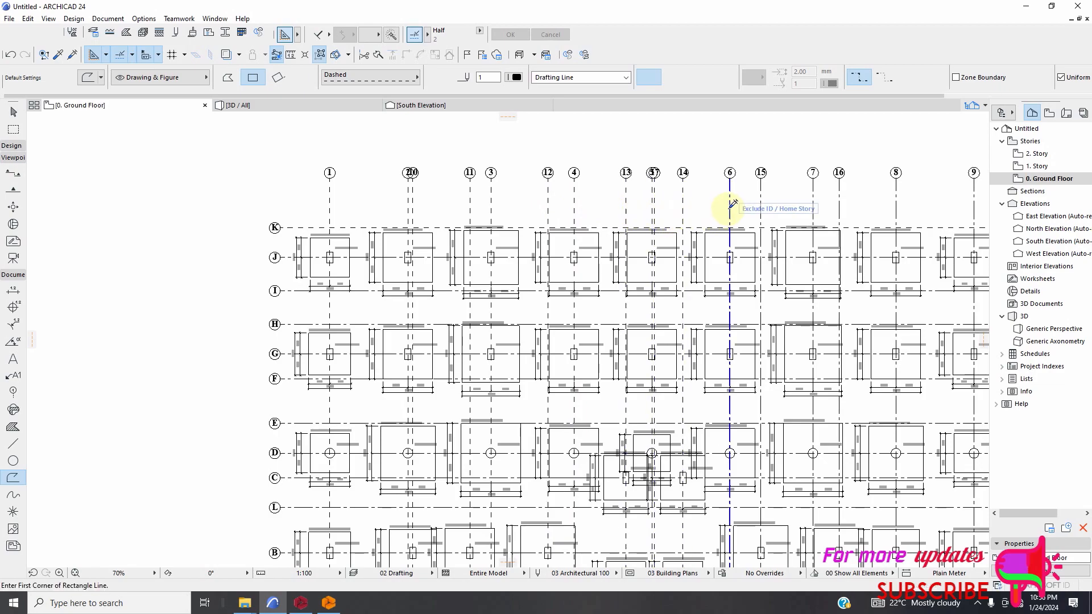
left_click(762, 203, "ctrl+alt")
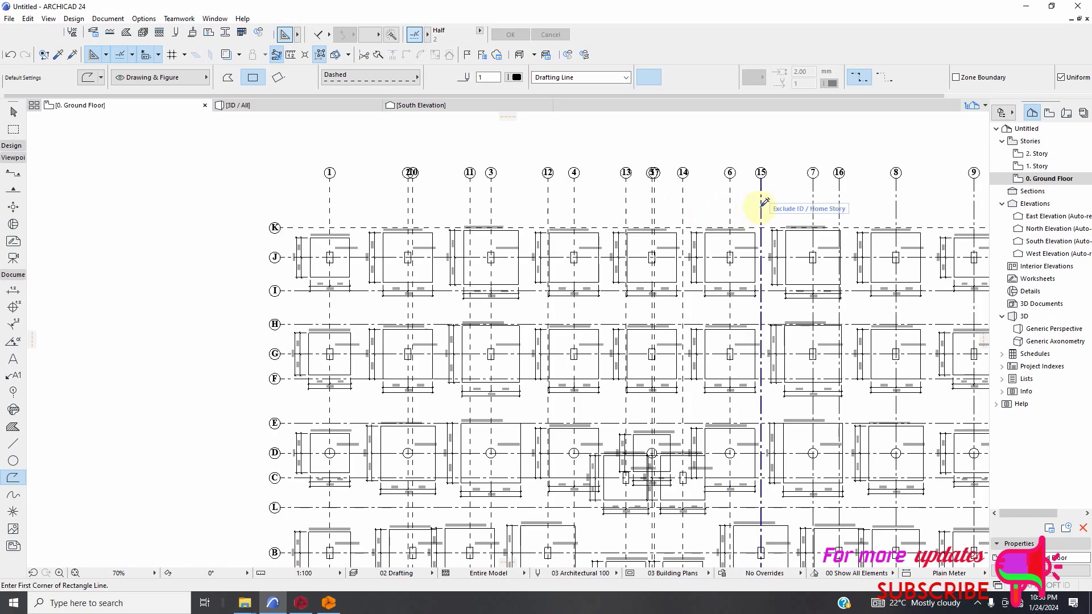
left_click(813, 203, "ctrl+alt")
scroll(535, 214, "down", 5)
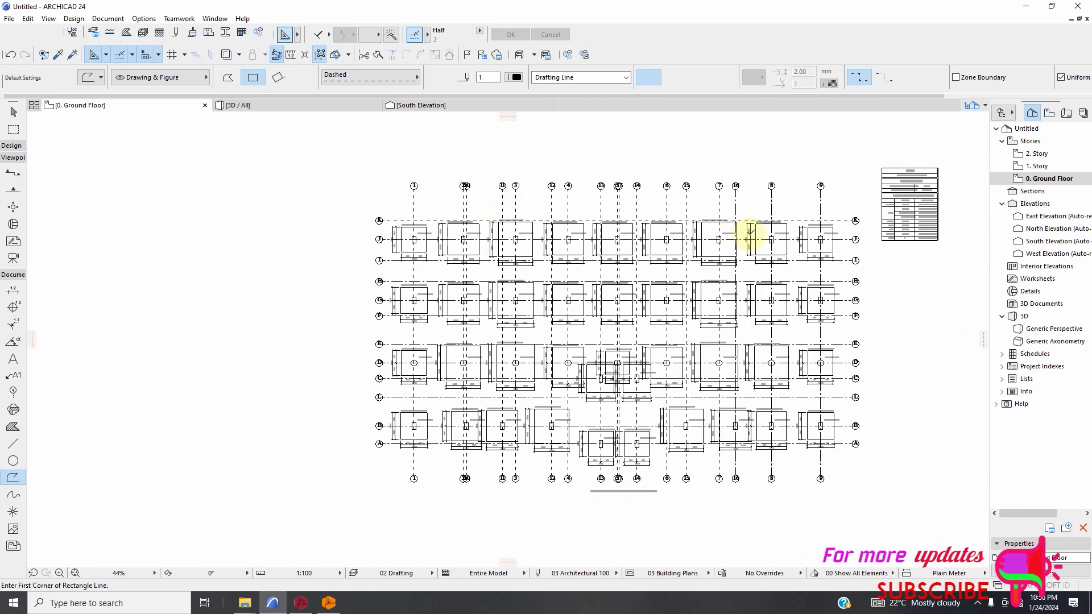
scroll(756, 223, "up", 4)
left_click(729, 191, "ctrl+alt")
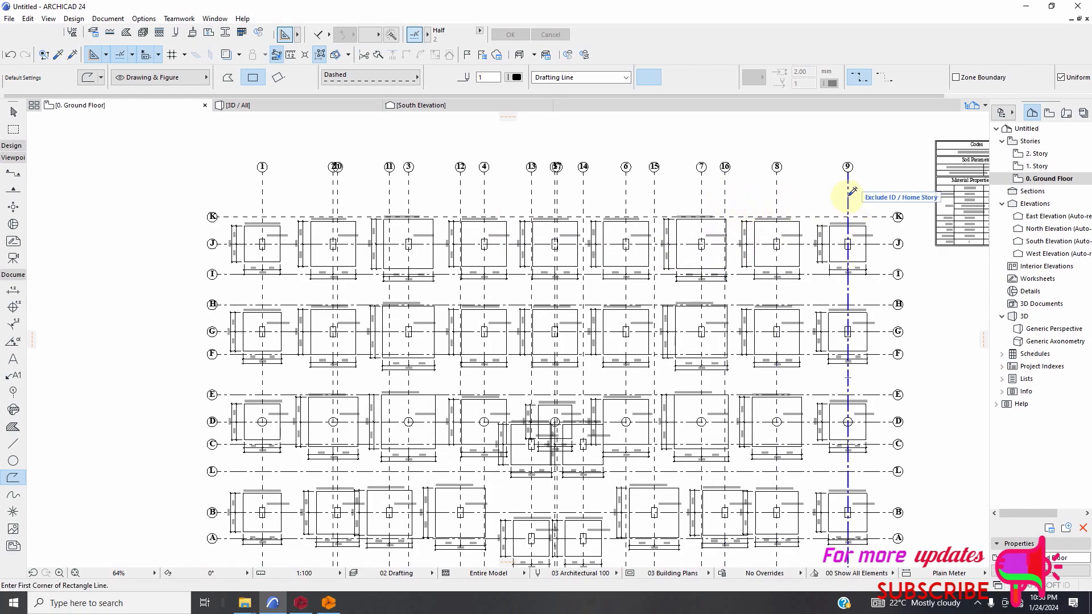
Transfer the dashed line settings to the remaining horizontal grid lines J, I, H, G, F, E, D, C, L, B and A.
scroll(226, 241, "up", 3)
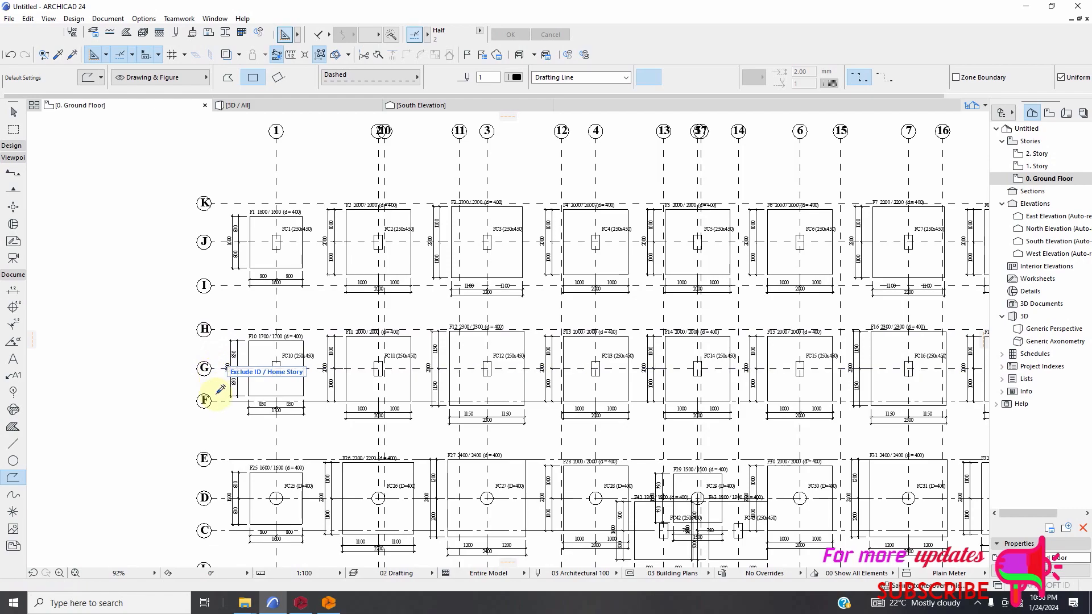
scroll(305, 376, "down", 5)
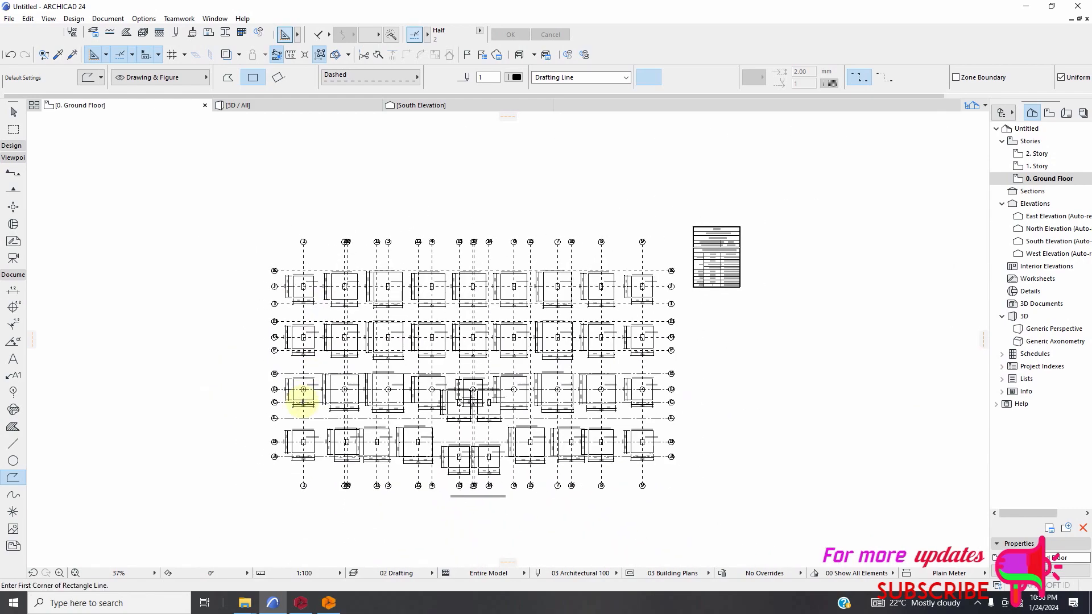
scroll(303, 401, "up", 3)
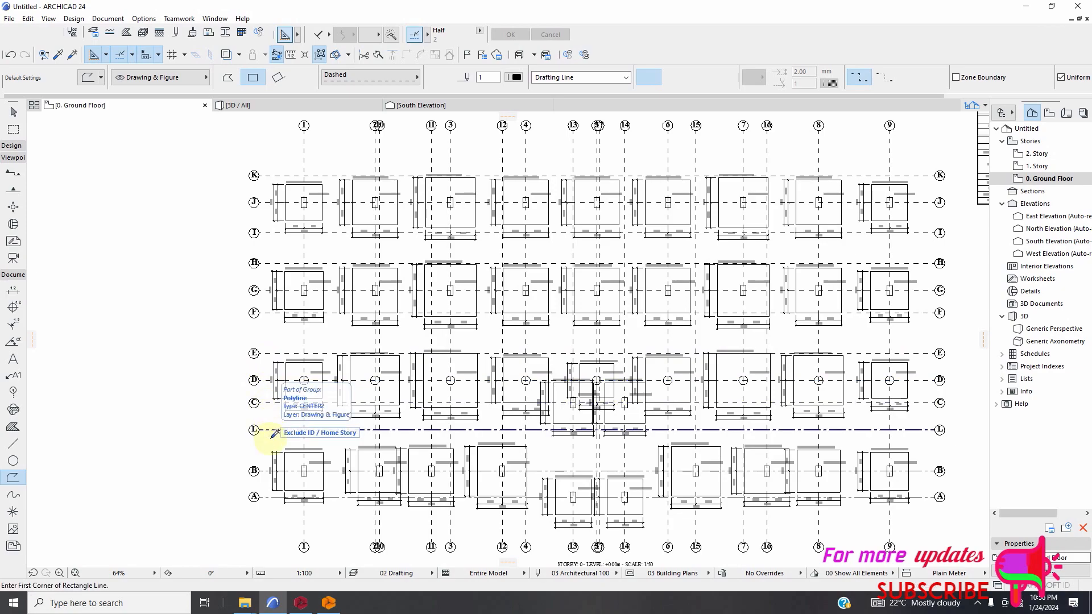
scroll(268, 467, "up", 3)
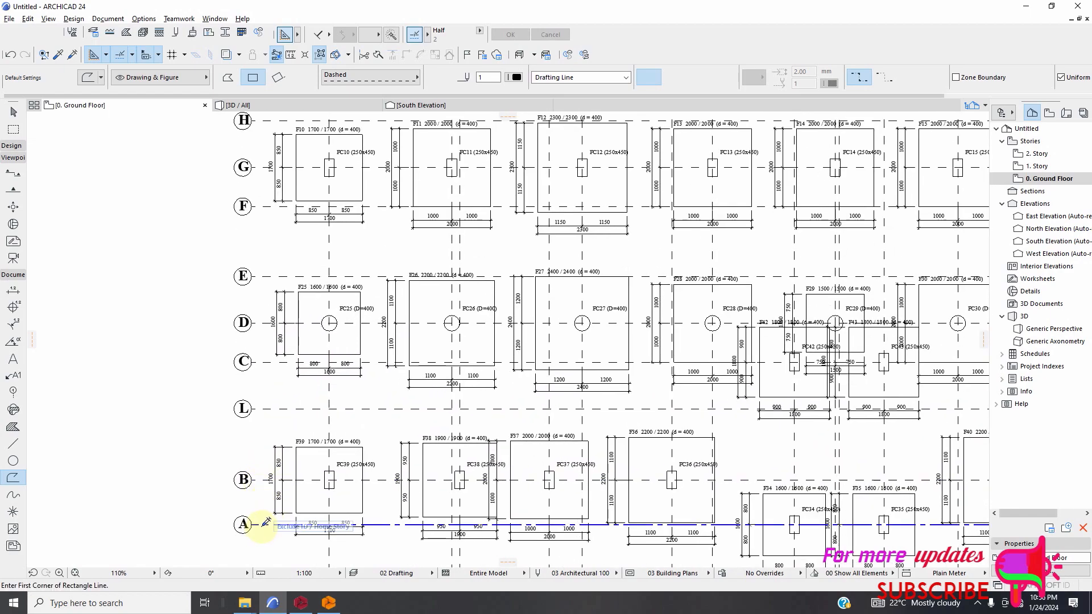
Examine the dashed grid lines, footings and dimensions across the whole foundation plan, and leave the polyline tool.
scroll(256, 438, "down", 1)
scroll(261, 414, "down", 4)
scroll(378, 513, "up", 3)
scroll(474, 438, "down", 3)
scroll(726, 239, "up", 3)
scroll(692, 236, "down", 2)
scroll(500, 198, "up", 4)
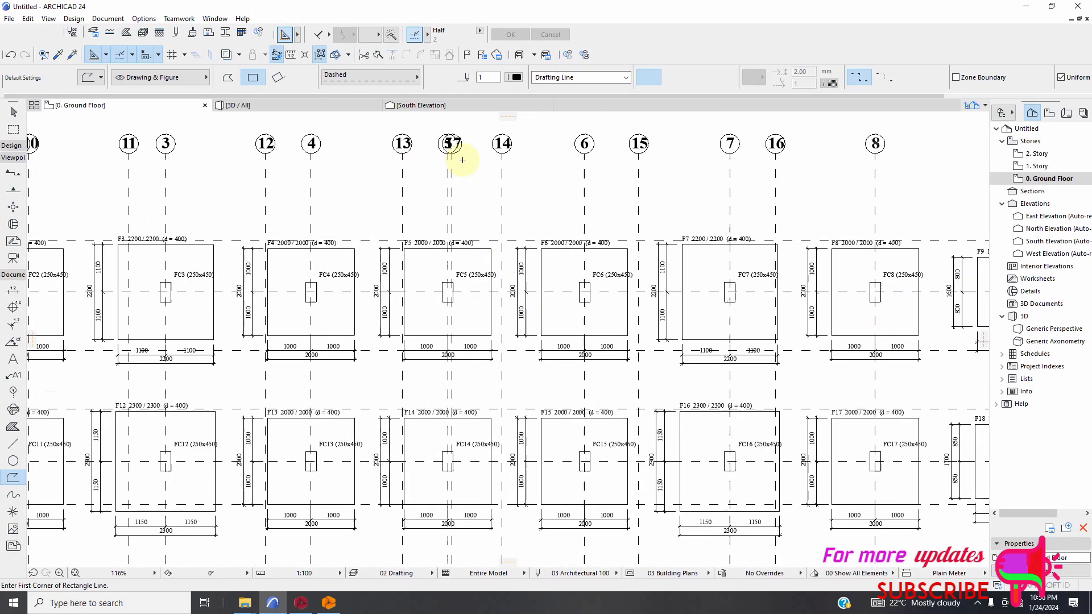
scroll(512, 305, "down", 3)
scroll(545, 361, "up", 4)
scroll(473, 296, "down", 2)
scroll(474, 292, "up", 5)
scroll(474, 293, "down", 12)
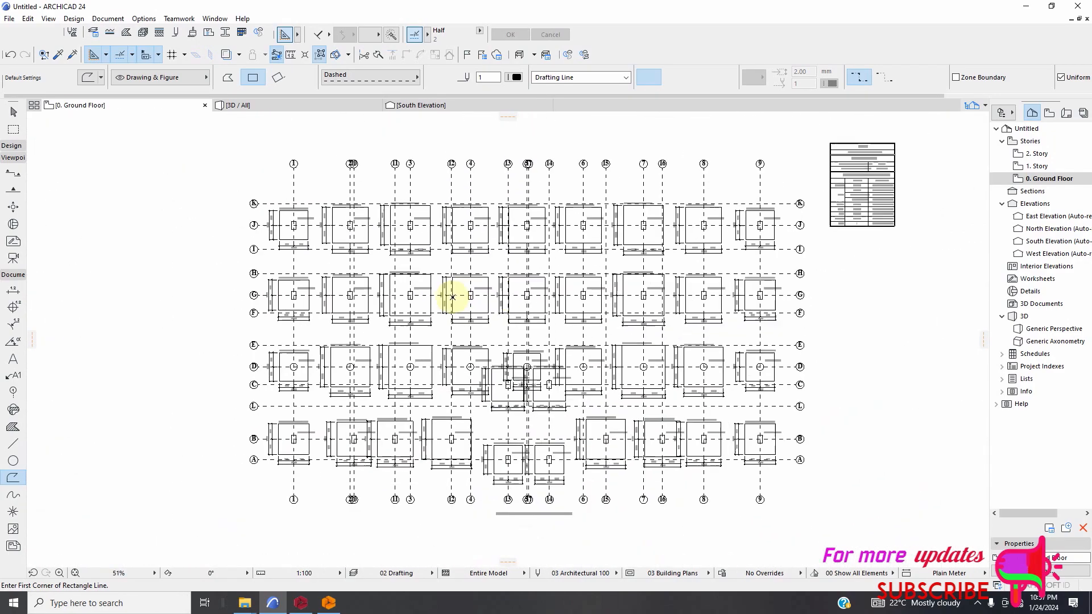
key("Escape")
Select the whole foundation plan with its notes table and move it straight up, away from the column elevations.
scroll(348, 245, "up", 2)
scroll(358, 288, "down", 4)
scroll(375, 336, "down", 2)
scroll(366, 385, "up", 4)
scroll(321, 373, "down", 2)
left_click(337, 188)
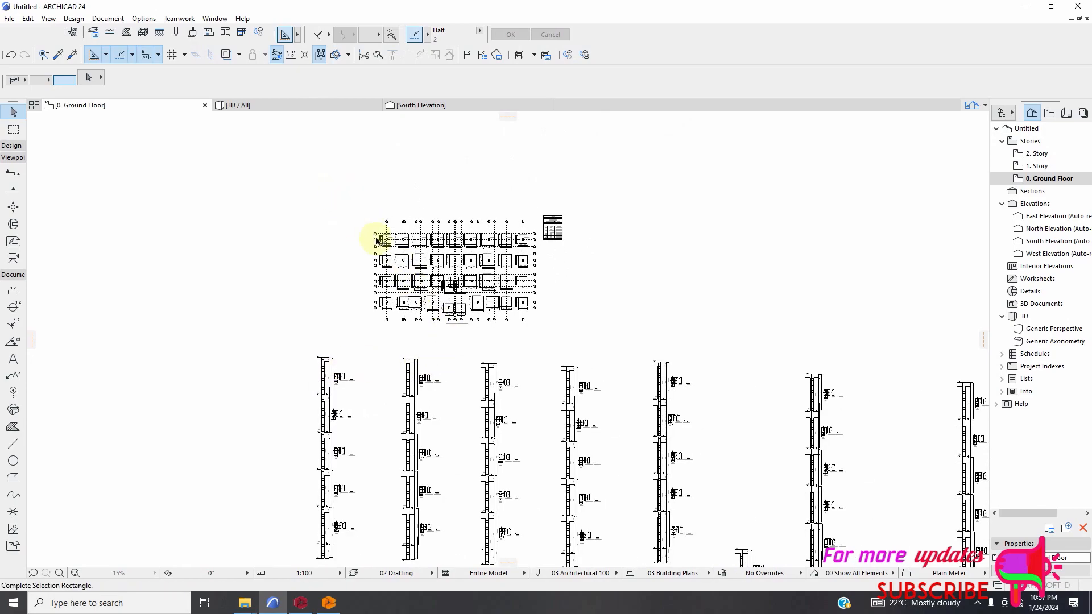
left_click(608, 346)
scroll(568, 287, "up", 2)
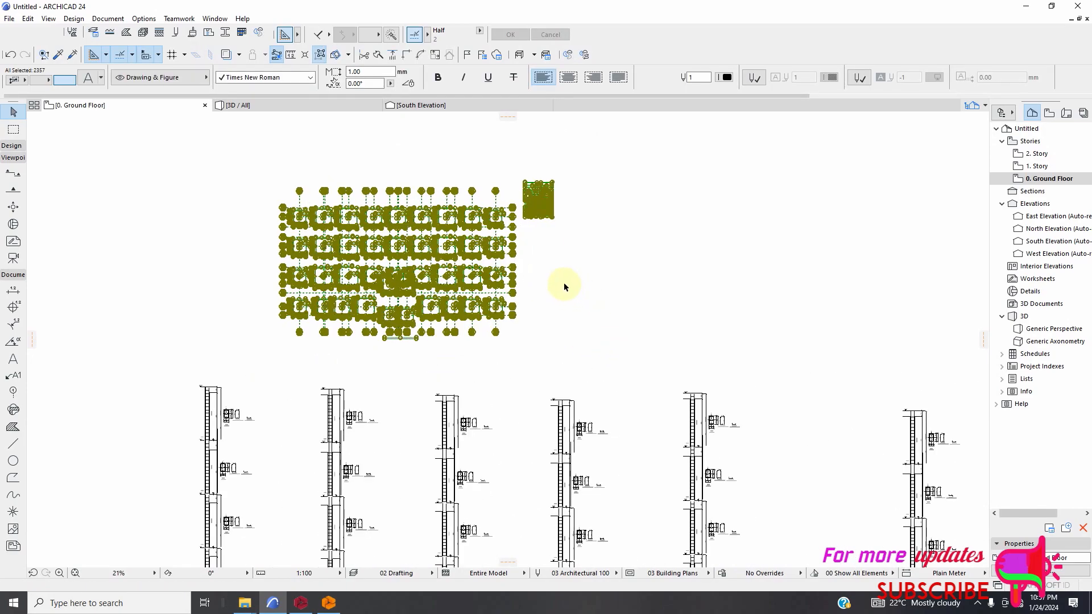
right_click(533, 347)
mouse_move(609, 383)
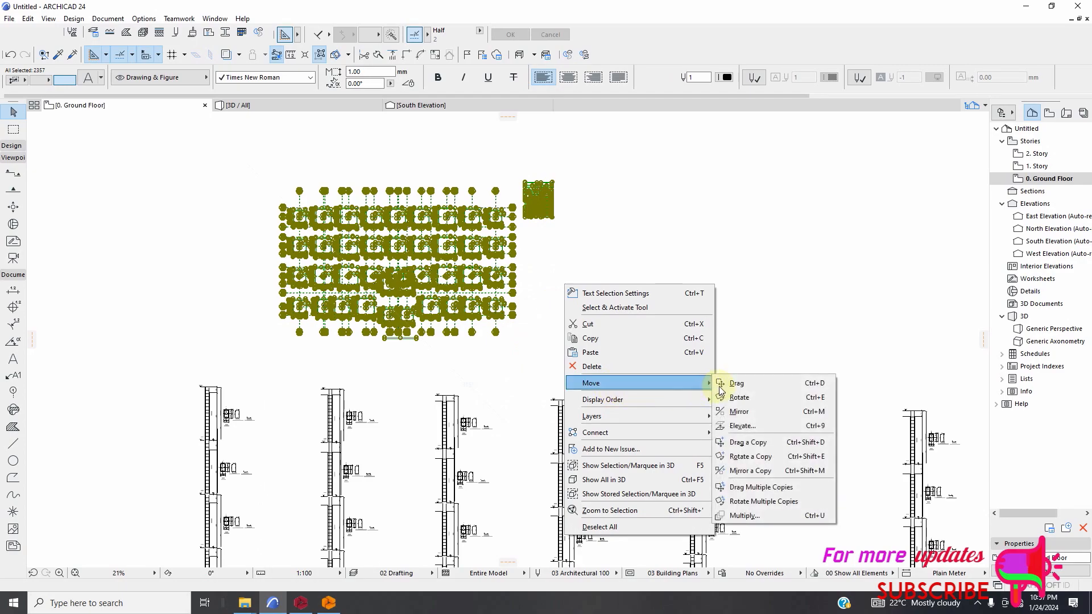
left_click(721, 388)
scroll(443, 437, "down", 3)
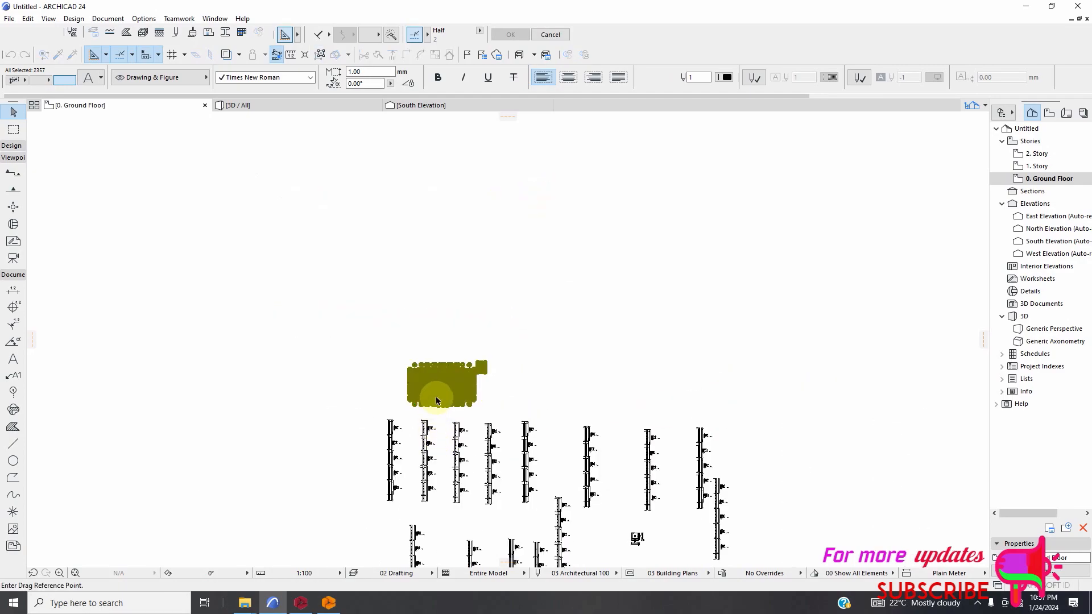
scroll(434, 381, "down", 2)
left_click(433, 373)
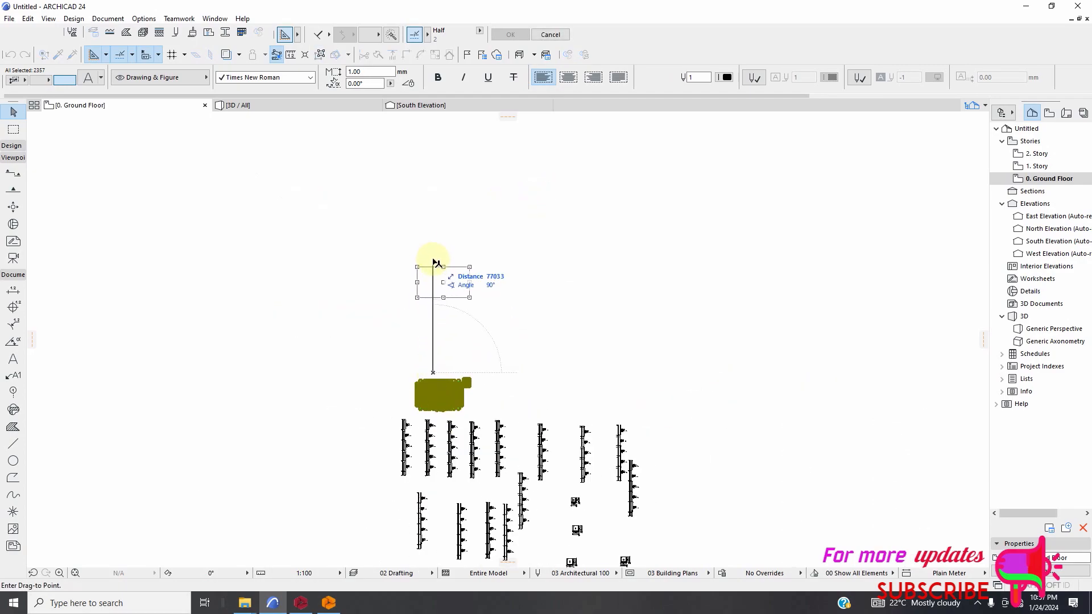
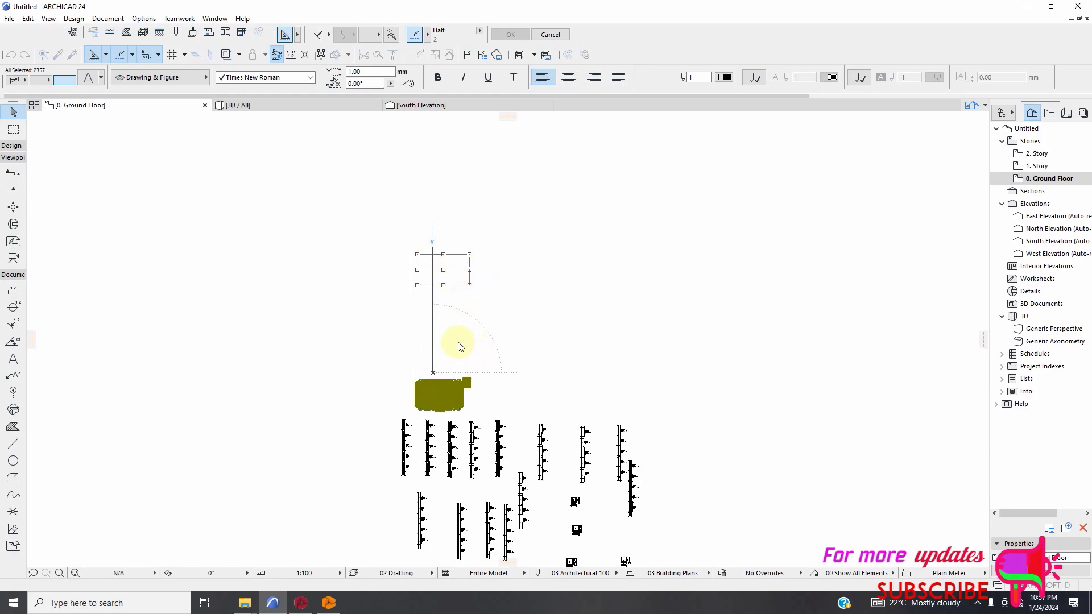
Place the moved foundation plan with its notes table straight above the column elevations and clear the selection.
left_click(459, 344)
left_click(452, 305)
scroll(450, 289, "up", 2)
scroll(398, 227, "up", 10)
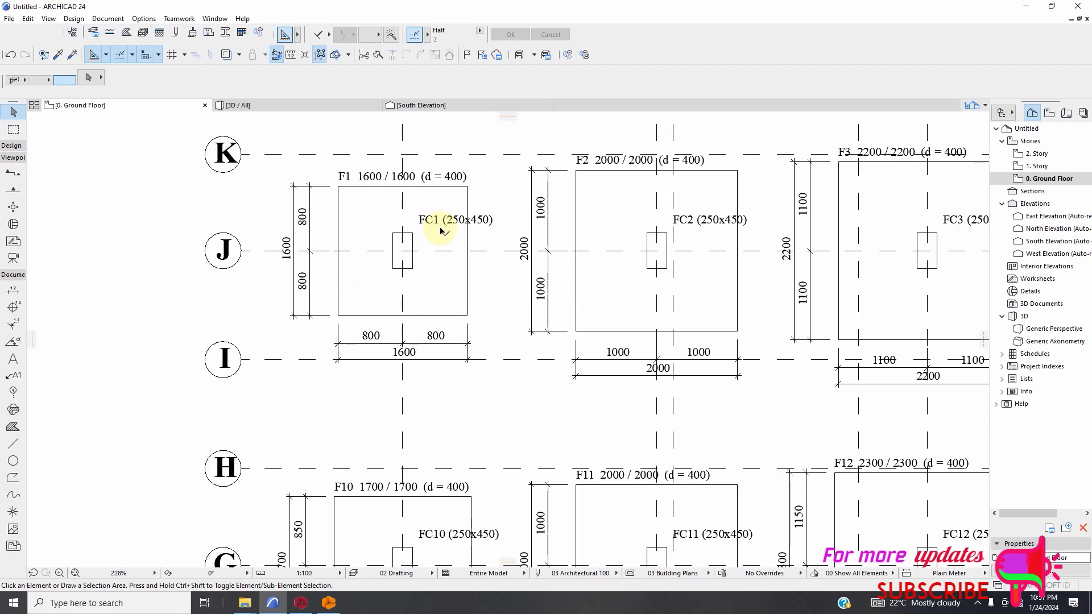
scroll(361, 220, "down", 2)
scroll(312, 239, "down", 8)
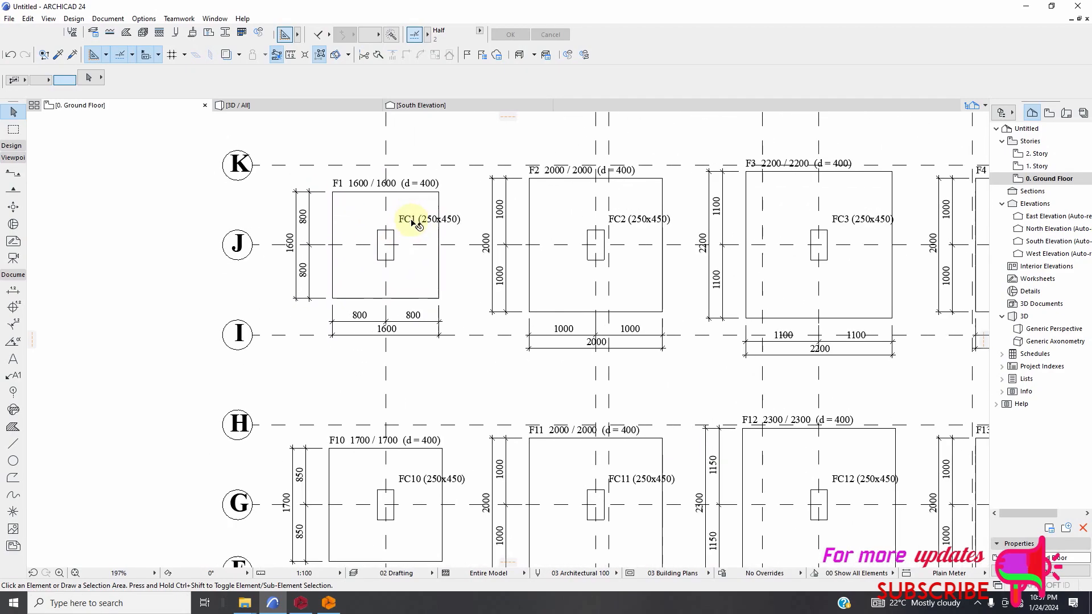
Drag a copy of the foundation plan, without its notes table, to the empty area directly below the original and deselect it.
left_click_drag(267, 175, 654, 451)
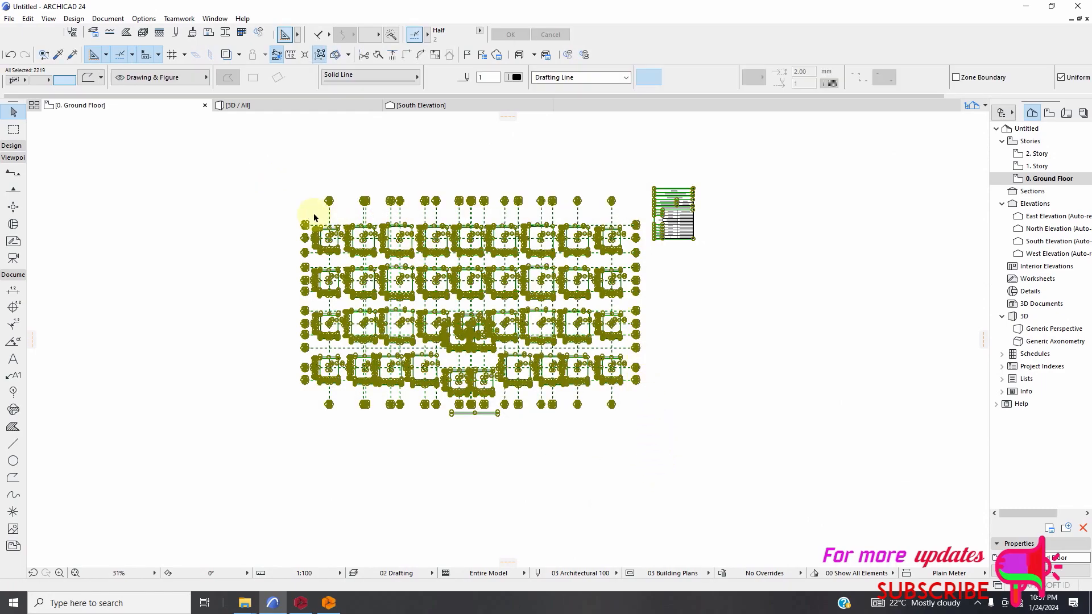
left_click(278, 204)
mouse_move(263, 175)
left_mouse_down()
mouse_move(598, 387)
mouse_move(643, 448)
left_mouse_up()
right_click(671, 360)
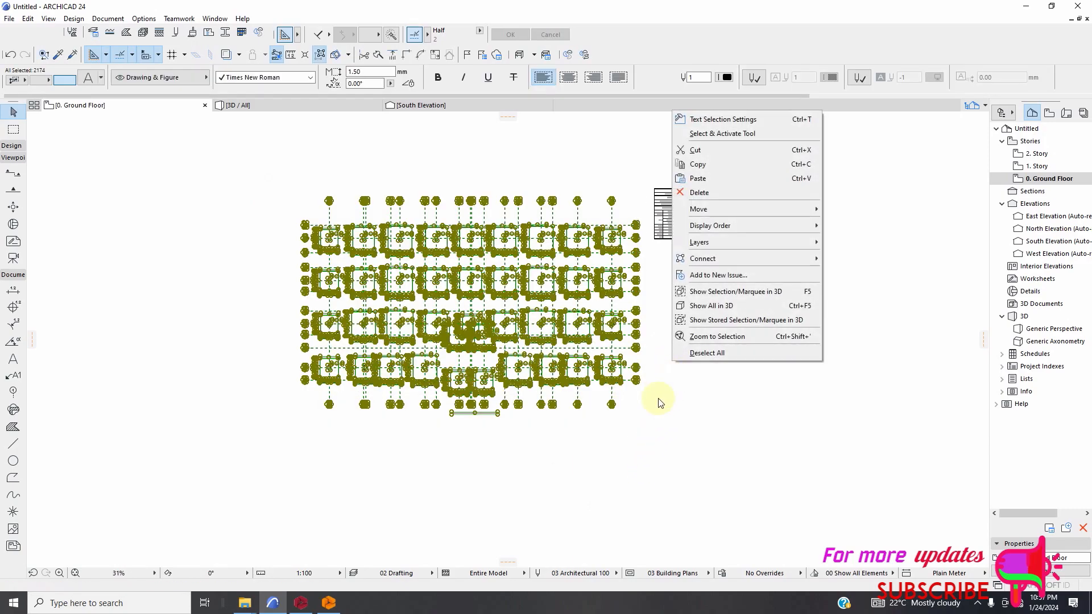
mouse_move(752, 210)
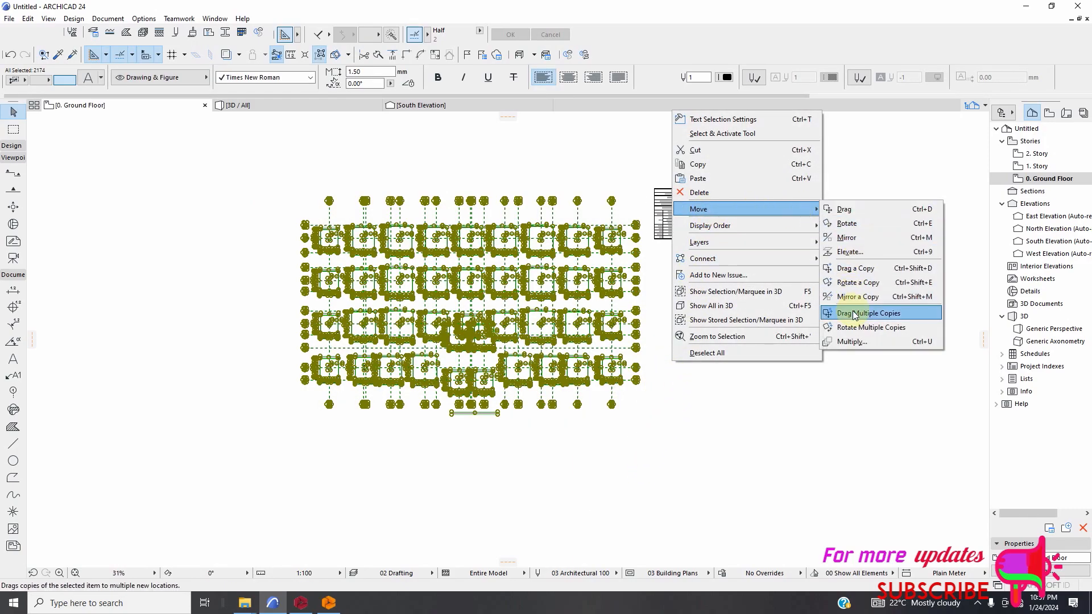
left_click(848, 269)
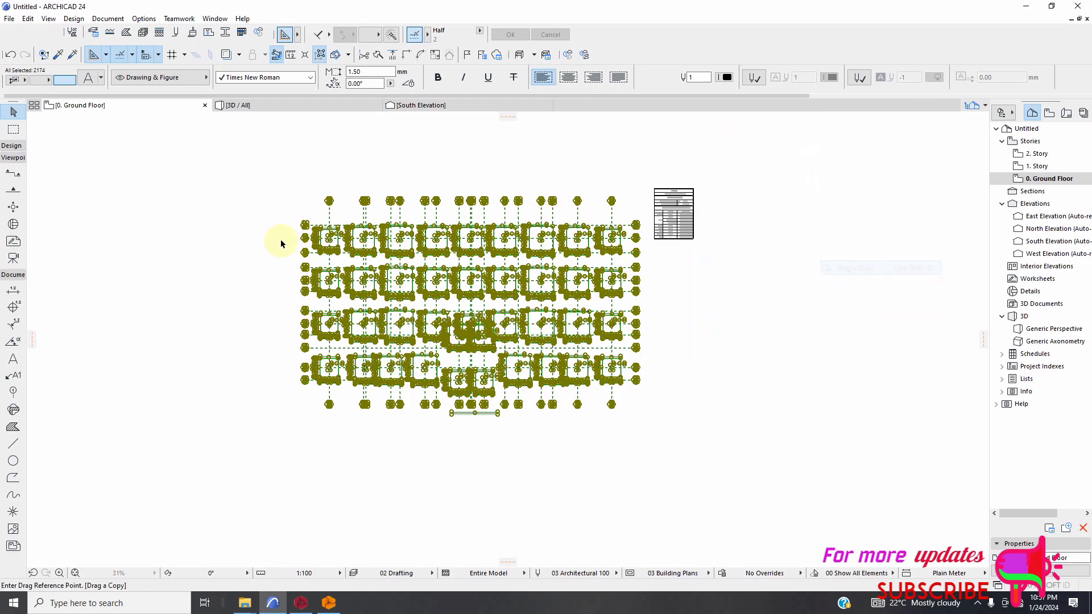
left_click(325, 183)
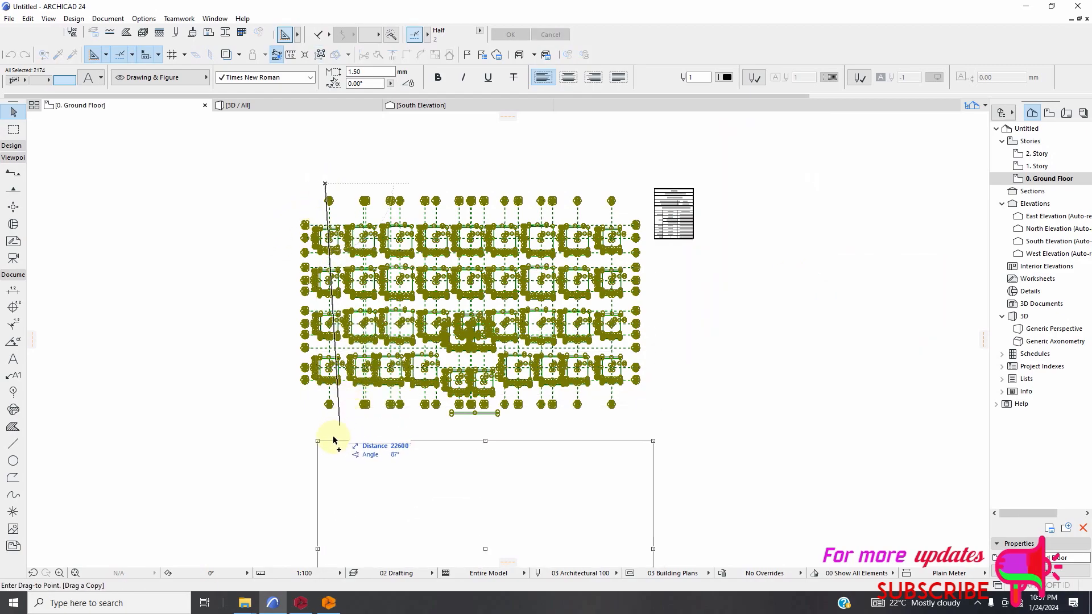
left_click(390, 459)
scroll(317, 297, "down", 5)
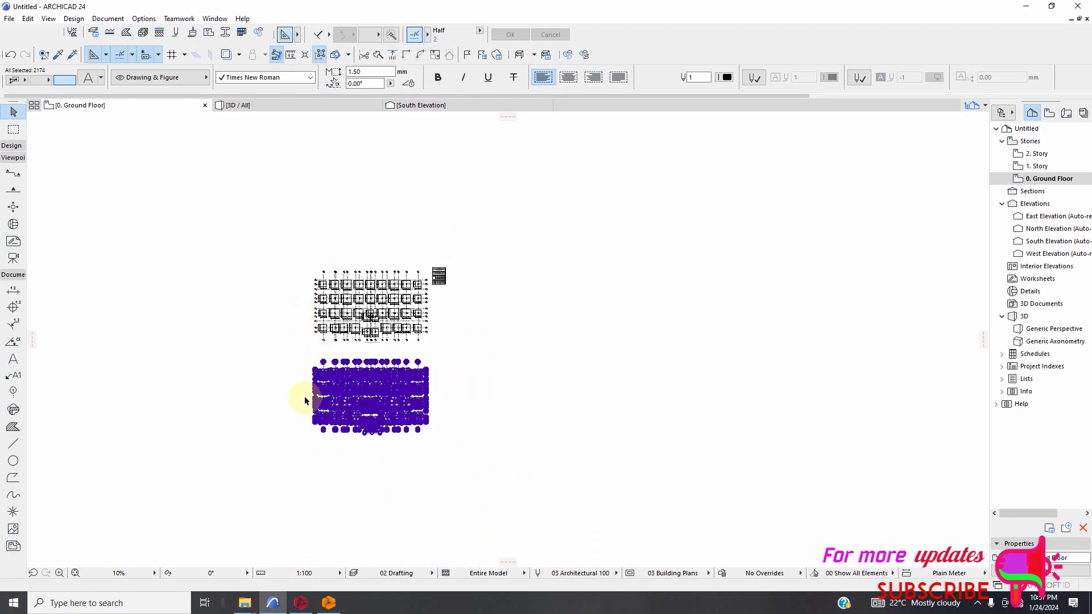
scroll(293, 375, "up", 5)
left_click(278, 352)
Delete the column label FC1 (250x450) and the footing label F1 1600 / 1600 (d = 400) in the copied plan.
scroll(353, 352, "up", 2)
scroll(341, 321, "up", 7)
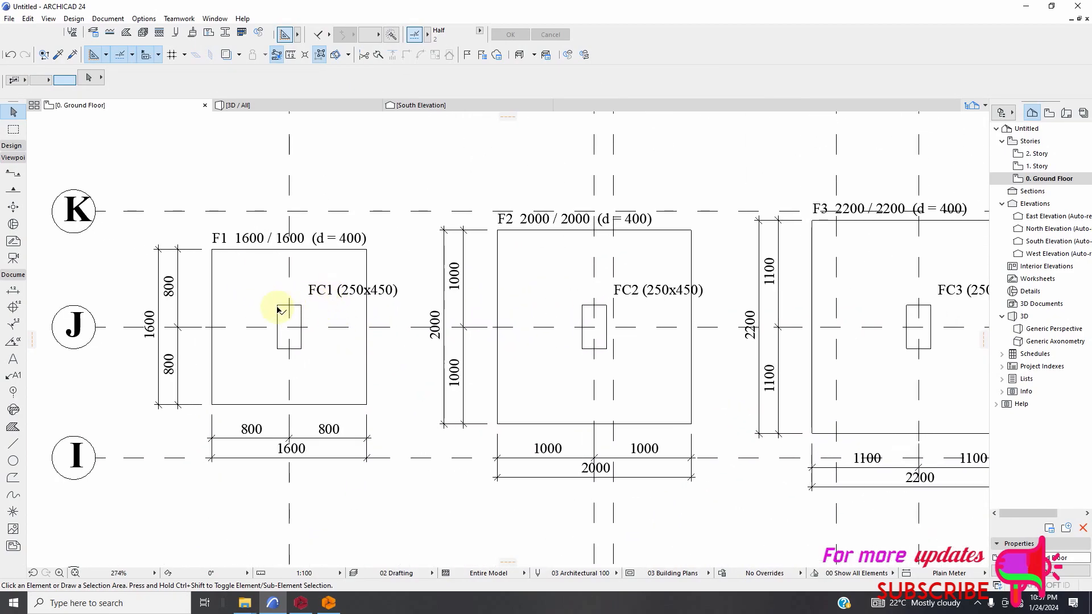
scroll(297, 361, "down", 3)
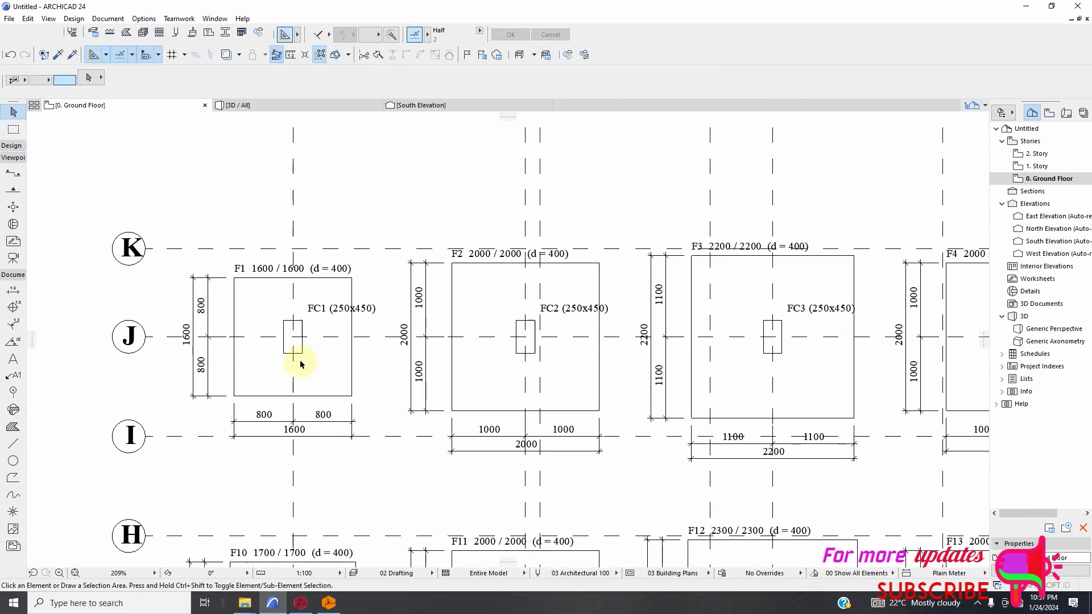
scroll(317, 318, "up", 3)
left_click(324, 311)
scroll(315, 338, "down", 1)
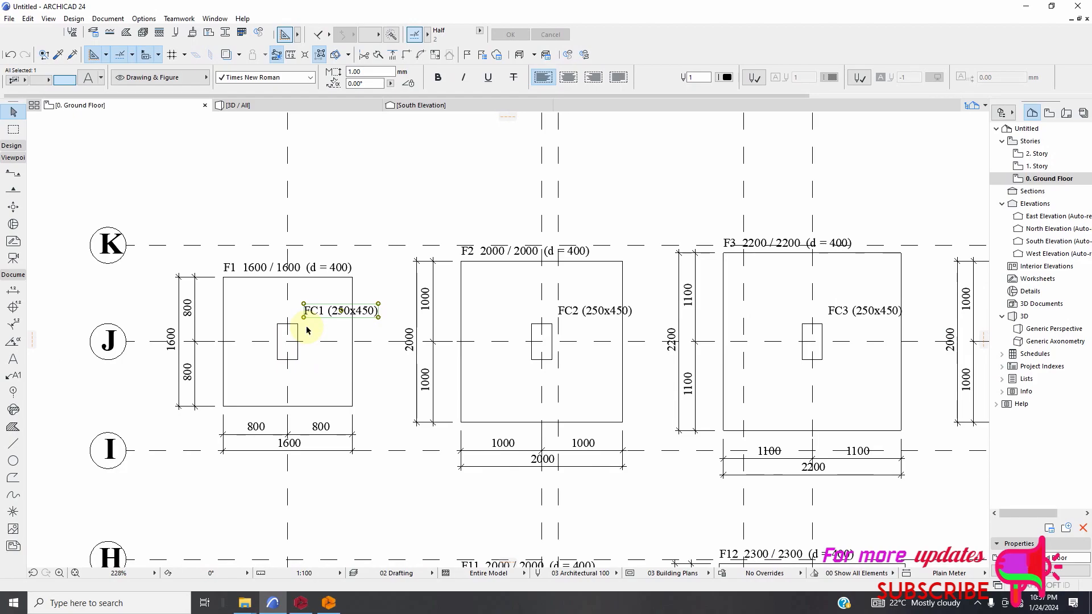
key("Delete")
left_click(317, 273)
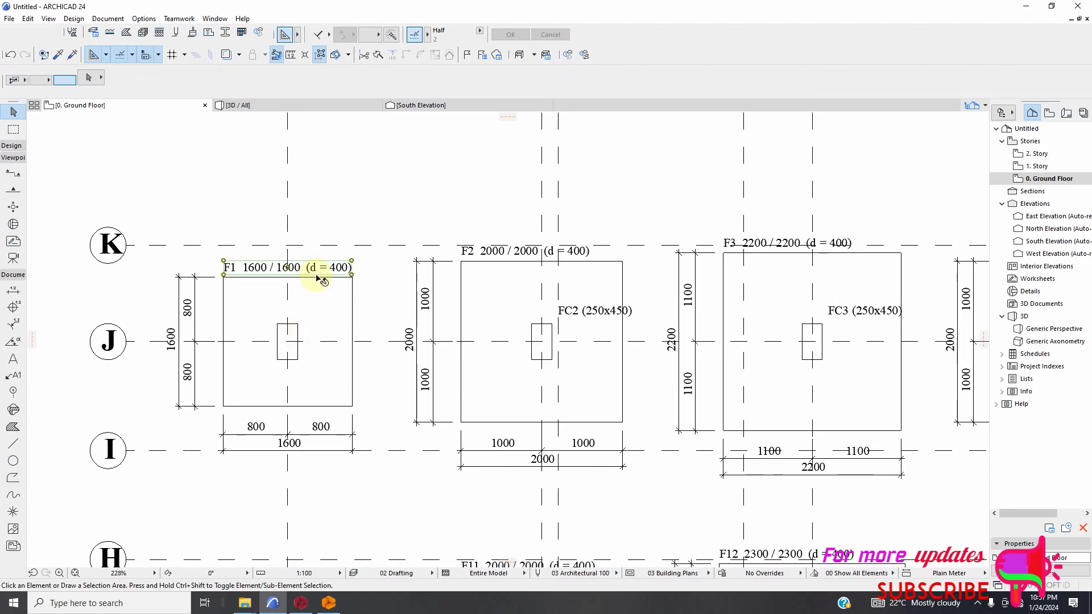
key("Delete")
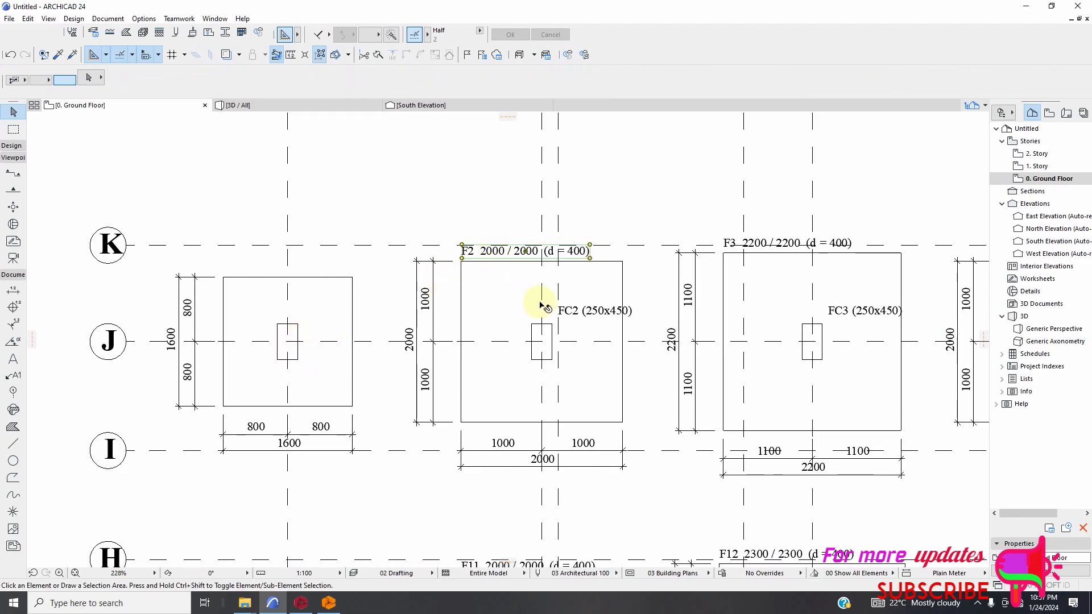
Delete the footing label F2 2000 / 2000 (d = 400) and the column label FC2 (250x450).
left_click(541, 306)
key("Delete")
left_click(591, 317)
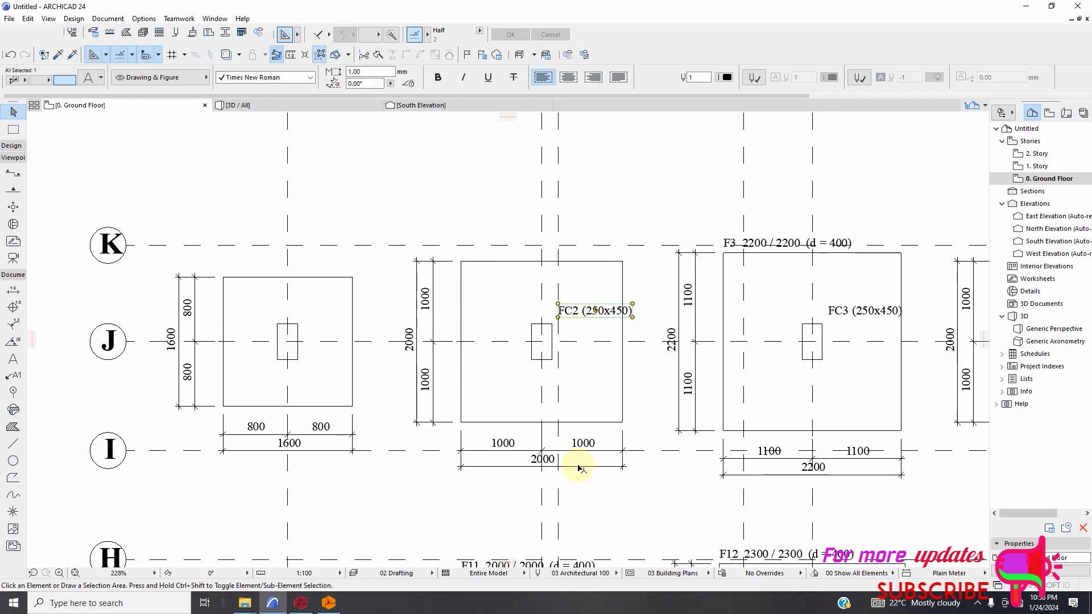
key("Delete")
Delete the footing label F3 2200 / 2200 (d = 400) and the column label FC3 (250x450).
scroll(560, 438, "down", 2)
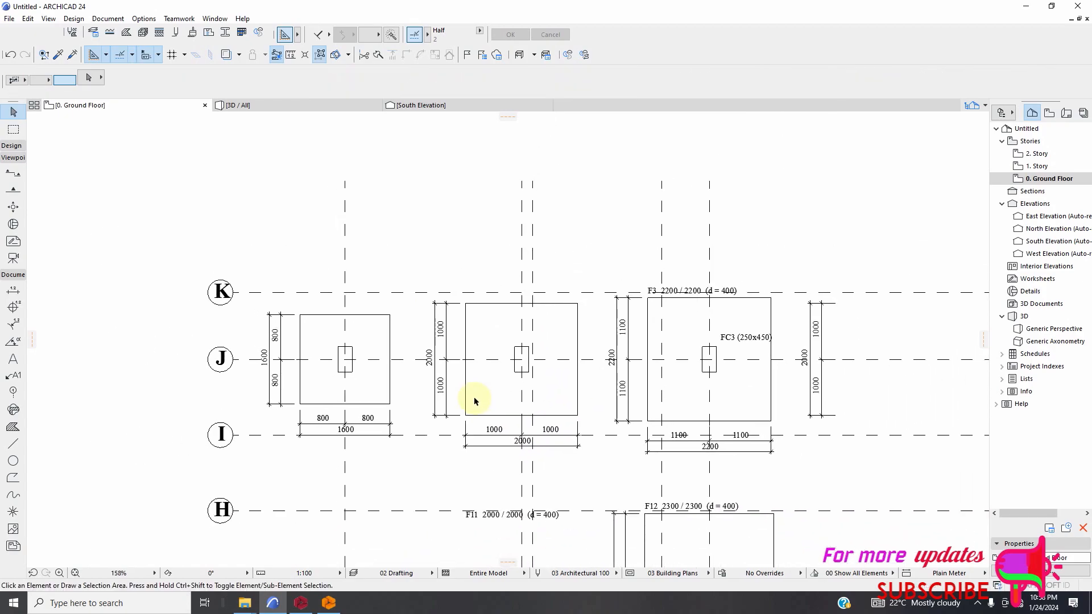
scroll(637, 275, "up", 2)
left_click(675, 274)
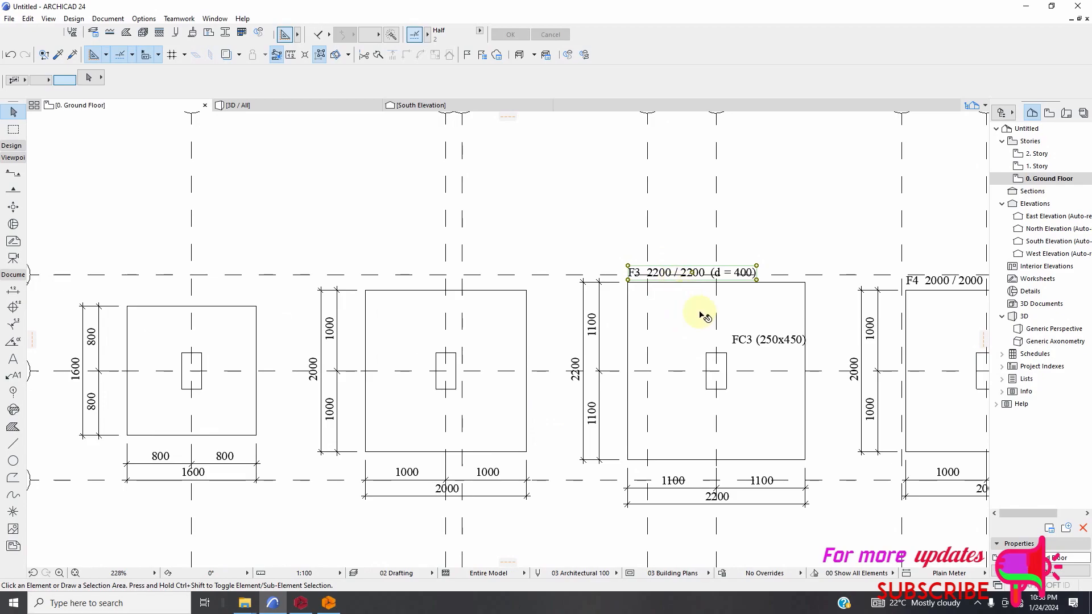
key("Delete")
left_click(761, 343)
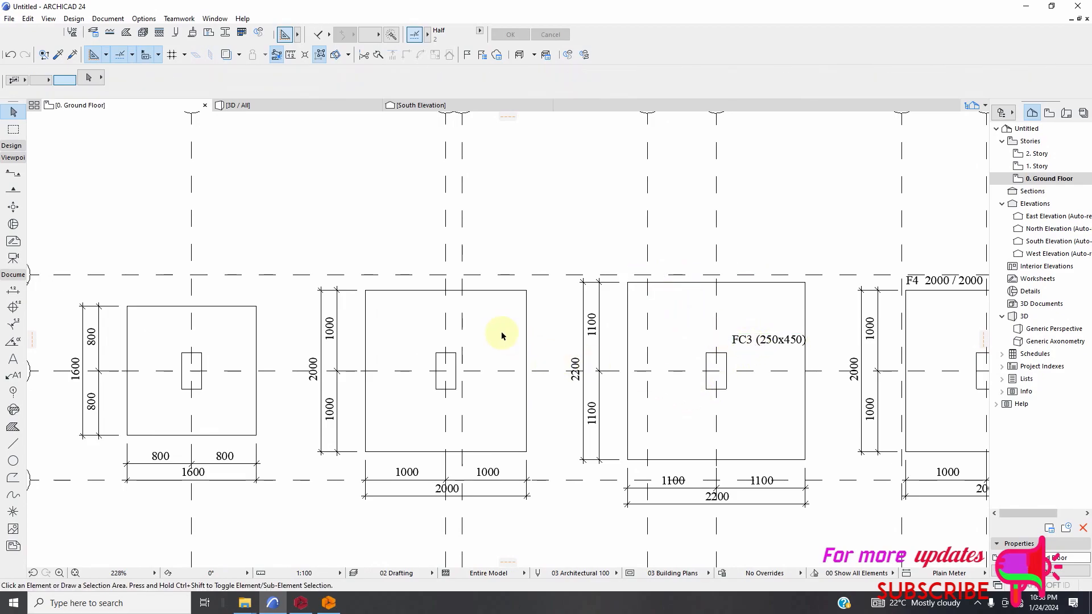
key("Delete")
Select the footing labels F4, F5 and F6 together in the first row of the copied plan.
scroll(390, 334, "down", 3)
scroll(621, 349, "up", 2)
scroll(360, 316, "down", 3)
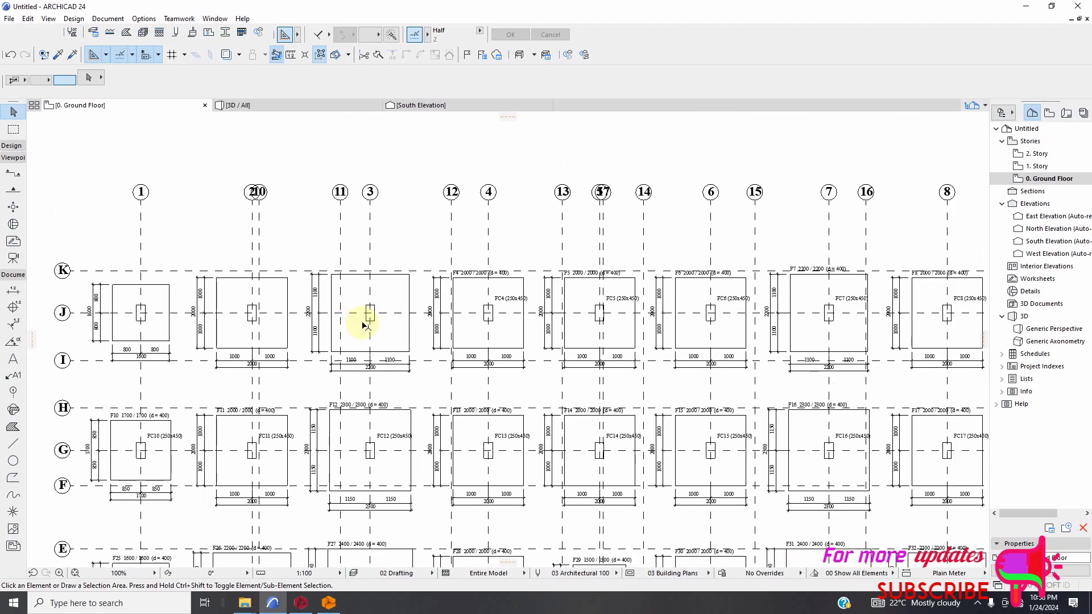
scroll(509, 323, "up", 2)
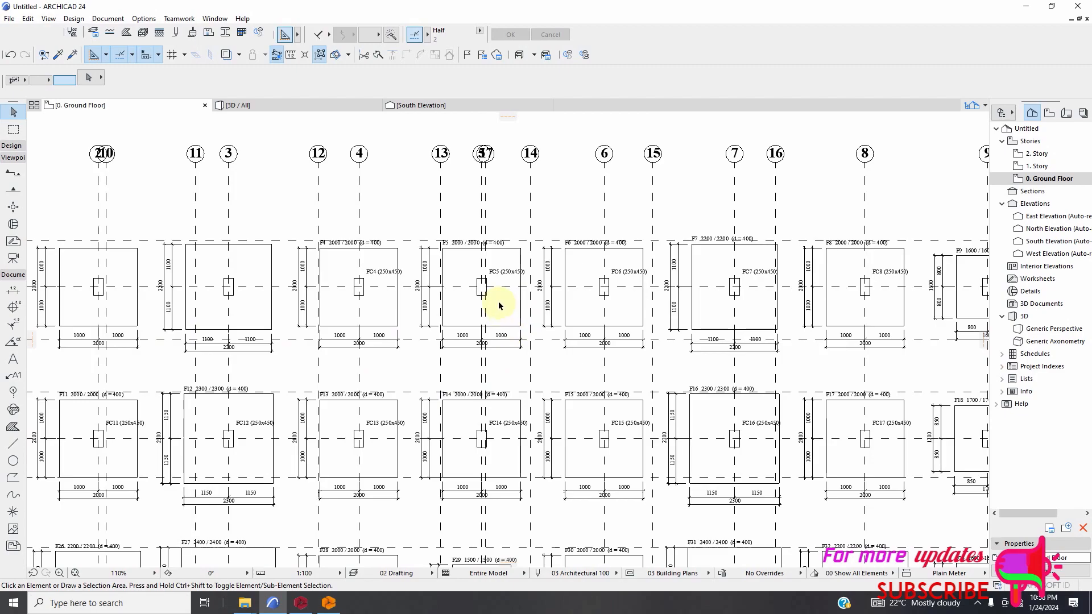
scroll(482, 266, "up", 2)
left_click(284, 233)
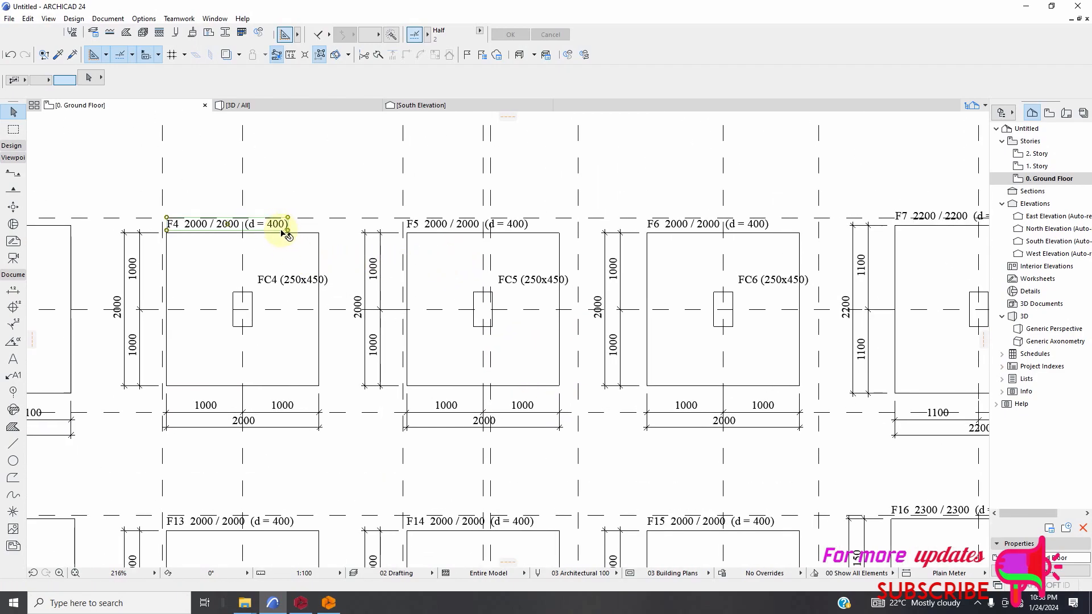
left_click(447, 227, "shift")
left_click(677, 224, "shift")
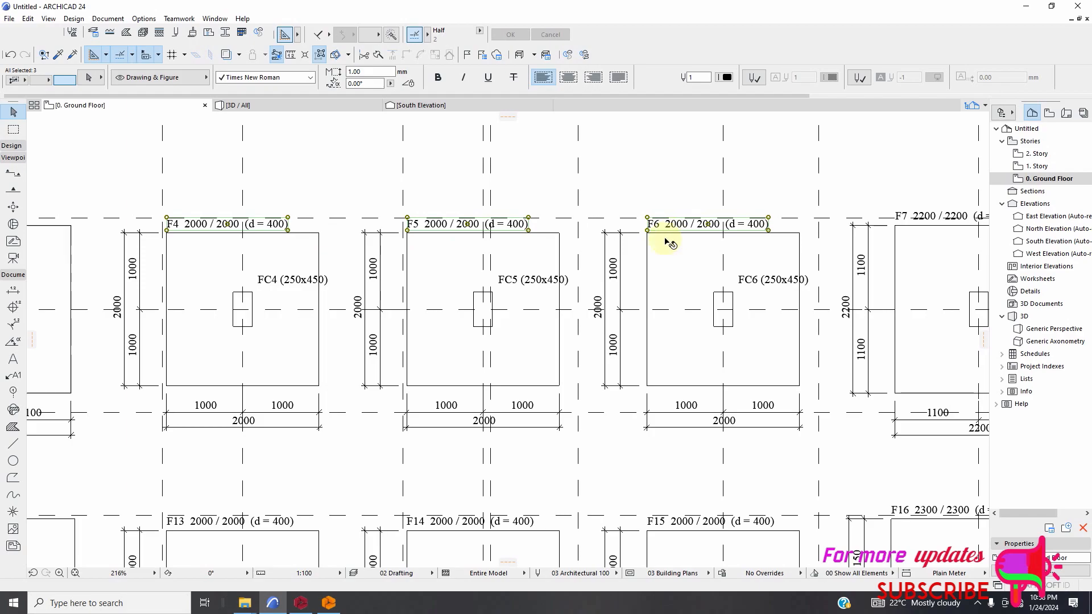
Add the column labels FC4, FC5 and FC6 (250x450) to the selection.
scroll(548, 243, "down", 1)
scroll(552, 244, "down", 5)
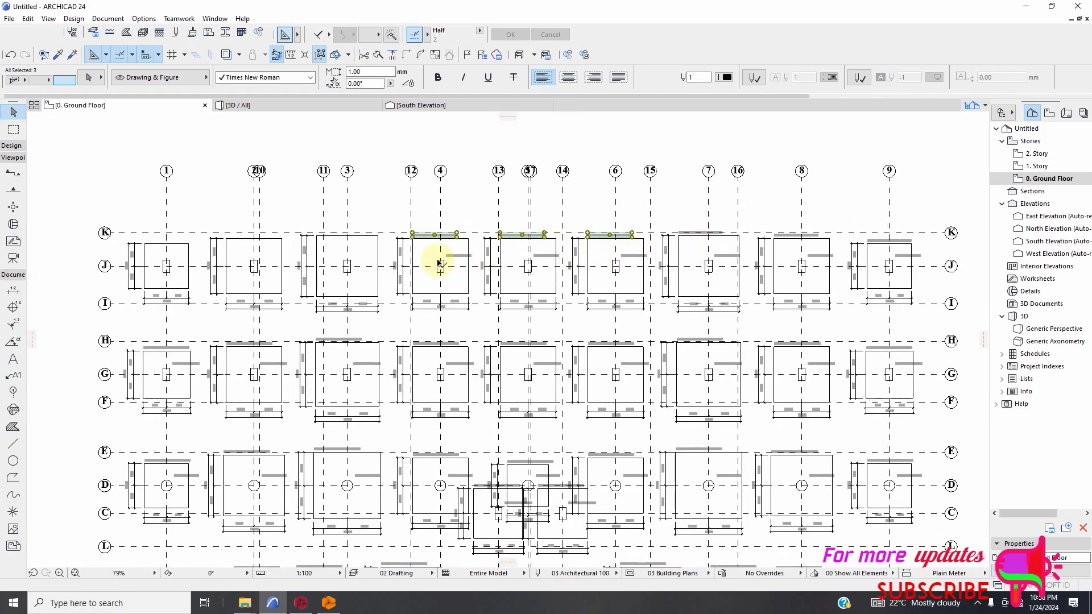
scroll(439, 262, "up", 2)
scroll(541, 275, "up", 4)
left_click(588, 253, "shift")
scroll(459, 274, "down", 1)
scroll(458, 274, "down", 3)
scroll(654, 268, "up", 2)
left_click(677, 245, "shift")
scroll(482, 272, "down", 6)
scroll(626, 252, "up", 3)
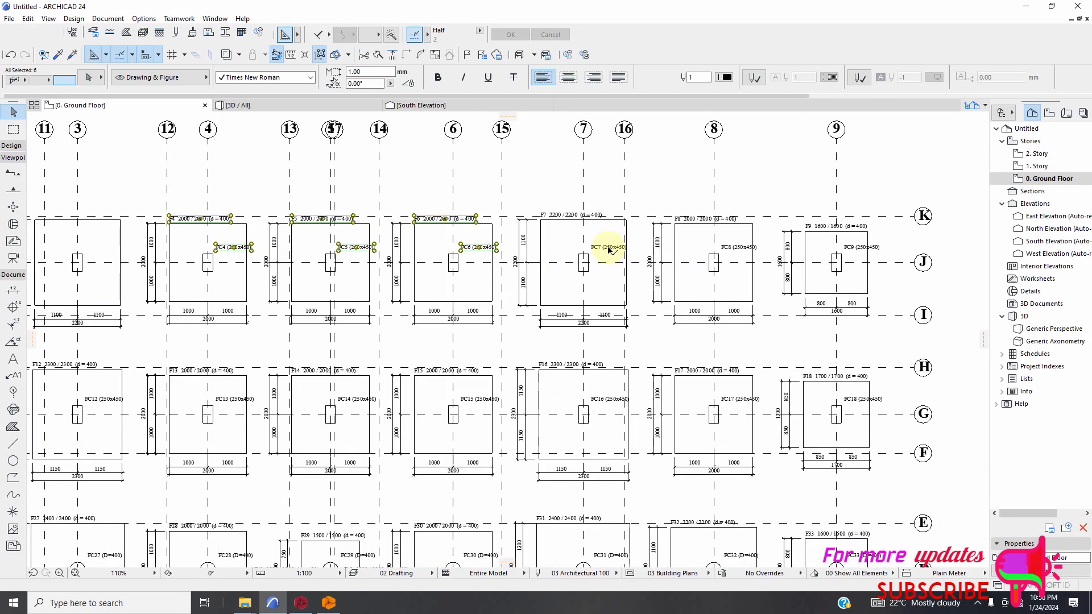
Add the footing and column labels of footings F7 and F8 to the selection.
scroll(578, 238, "up", 5)
left_click(555, 210, "shift")
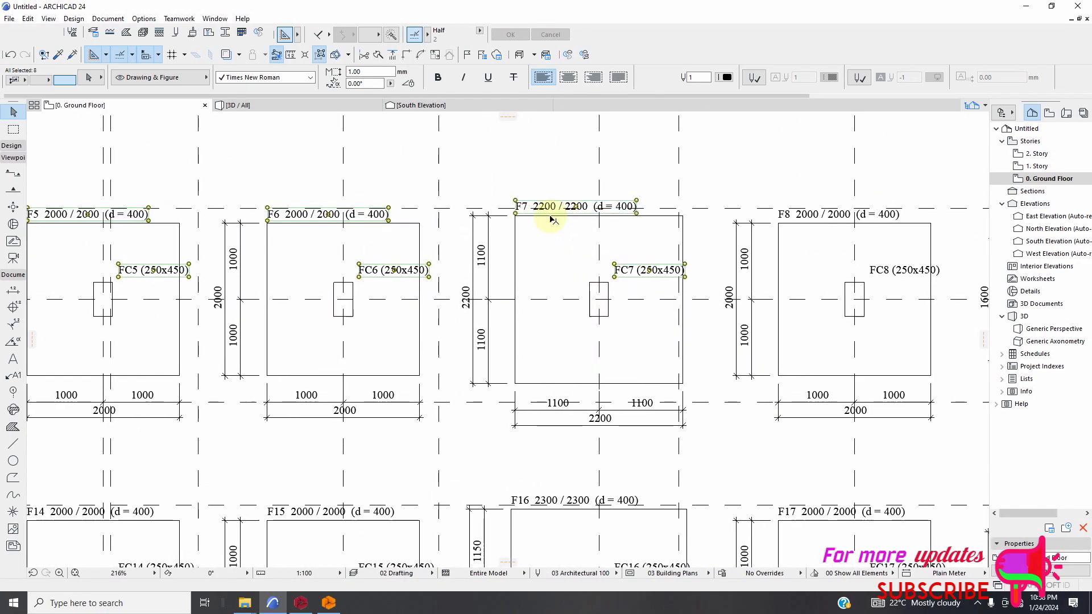
scroll(524, 257, "down", 4)
scroll(525, 258, "down", 3)
scroll(670, 253, "up", 4)
left_click(717, 253, "shift")
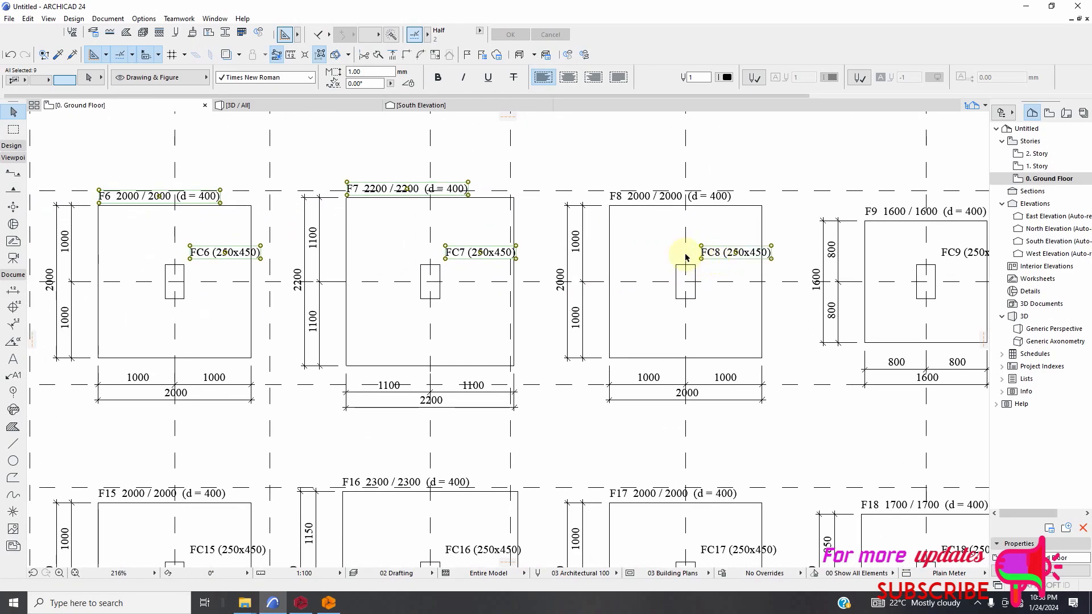
left_click(638, 196, "shift")
Add the labels F9 1600 / 1600 (d = 400) and FC9 (250x450) at the end of the first row to the selection.
scroll(699, 261, "down", 3)
scroll(762, 244, "up", 3)
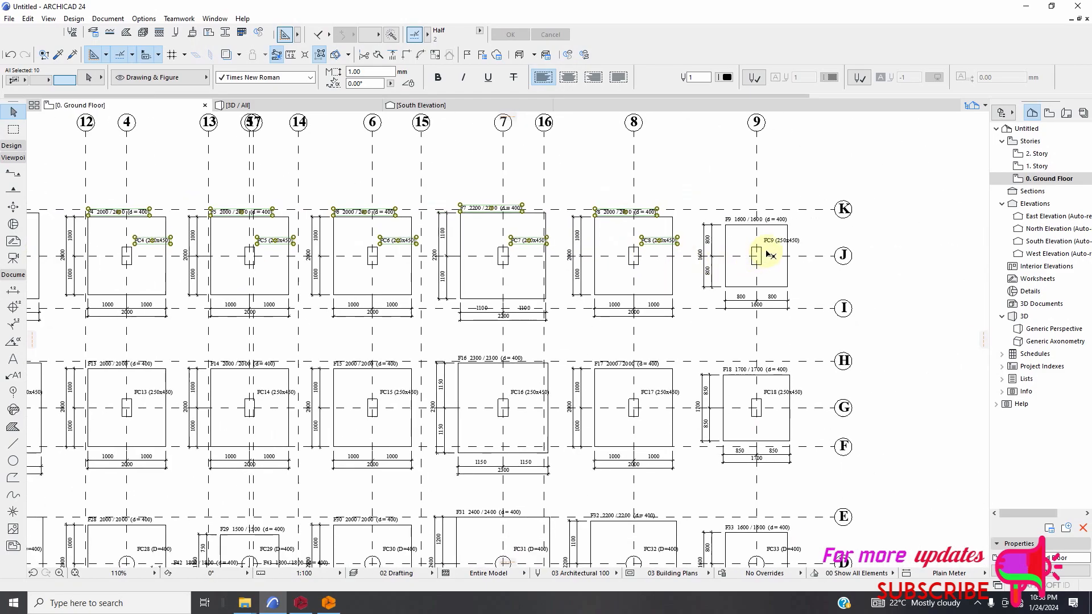
left_click(791, 186, "shift")
scroll(704, 202, "down", 6)
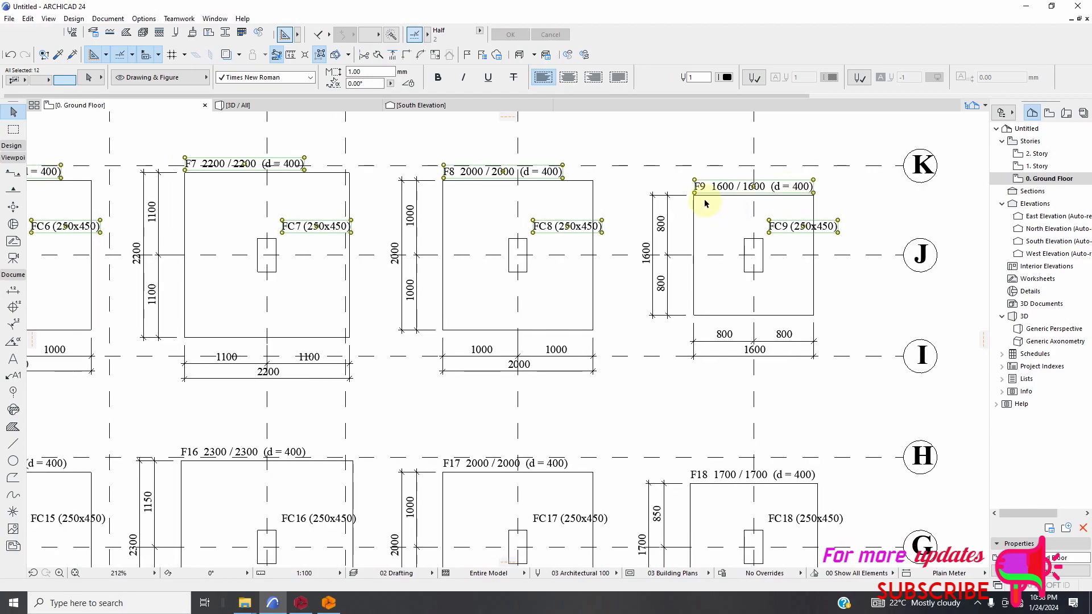
Add the footing and column labels of footings F10, F11 and F12 in the second row to the selection.
scroll(378, 260, "up", 6)
left_click(324, 238, "shift")
left_click(565, 284, "shift")
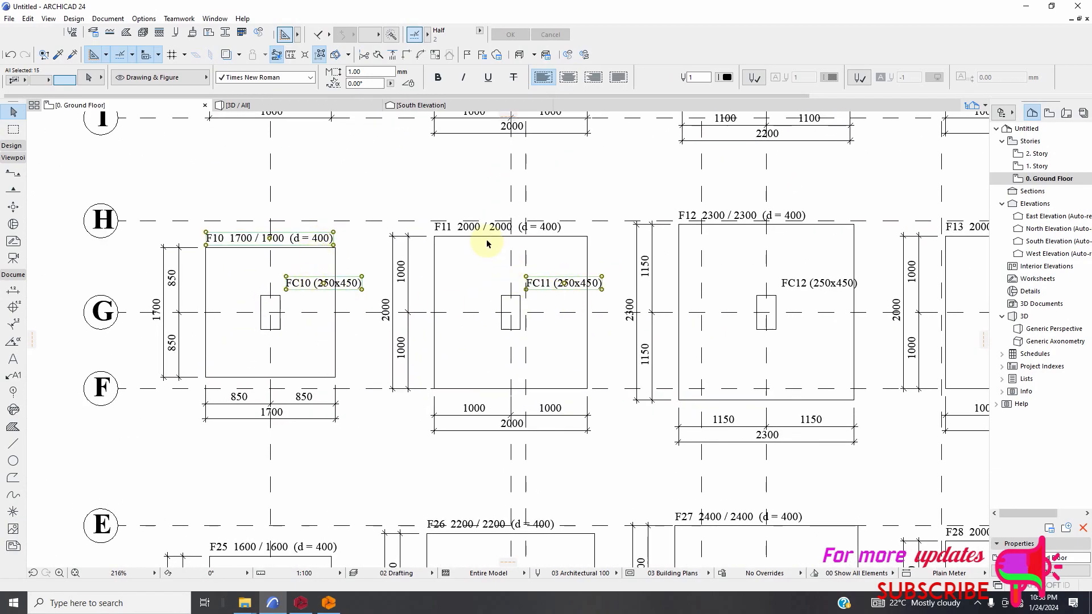
left_click(484, 233, "shift")
left_click(729, 221, "shift")
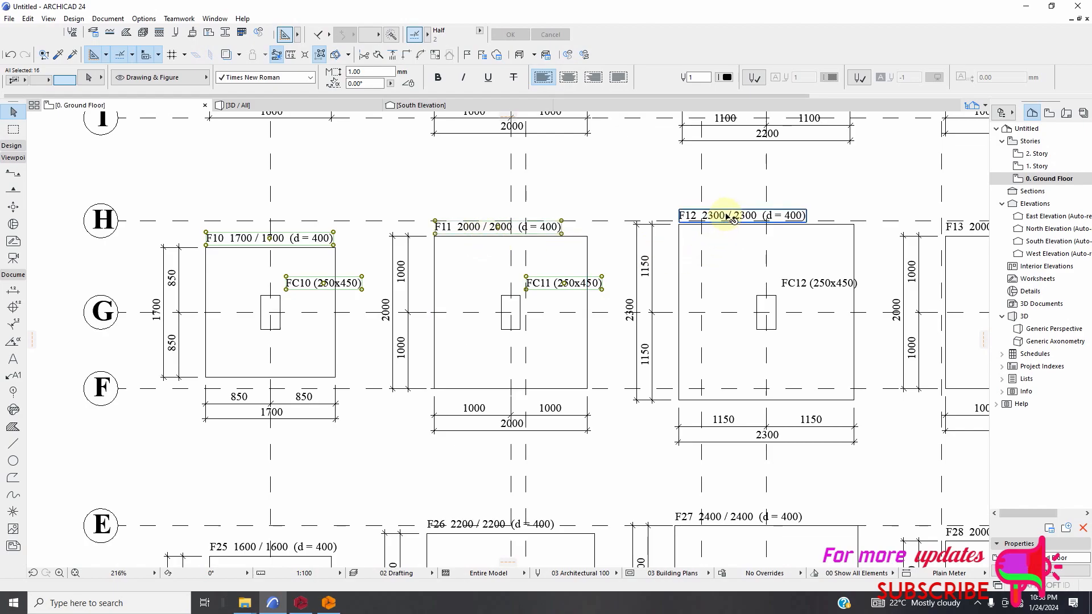
Add the footing and column labels of footings F13 and F14 to the selection.
scroll(495, 264, "down", 3)
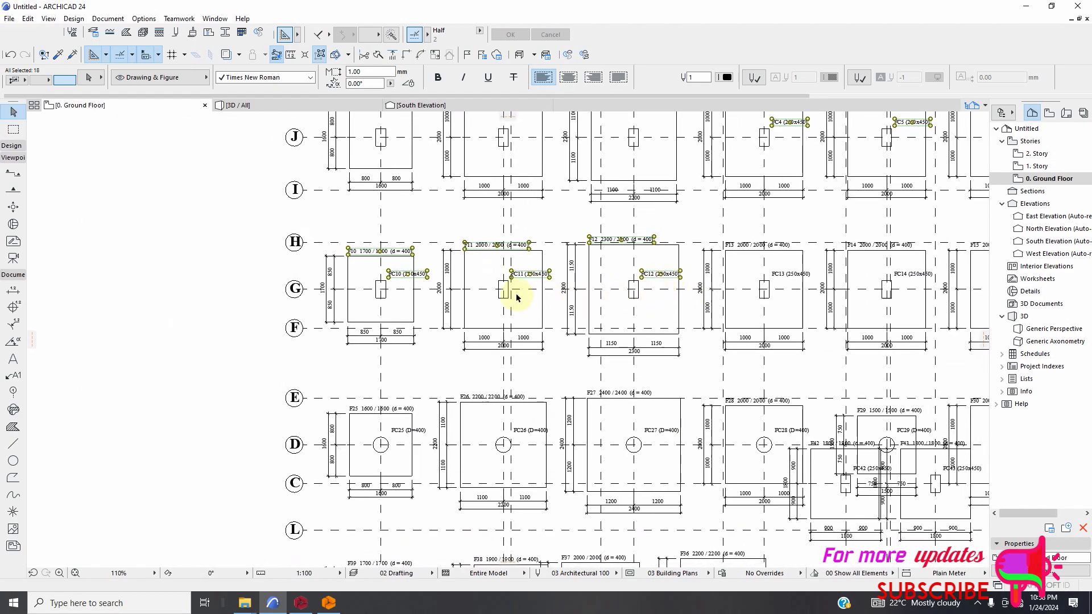
scroll(717, 282, "up", 2)
left_click(721, 280, "shift")
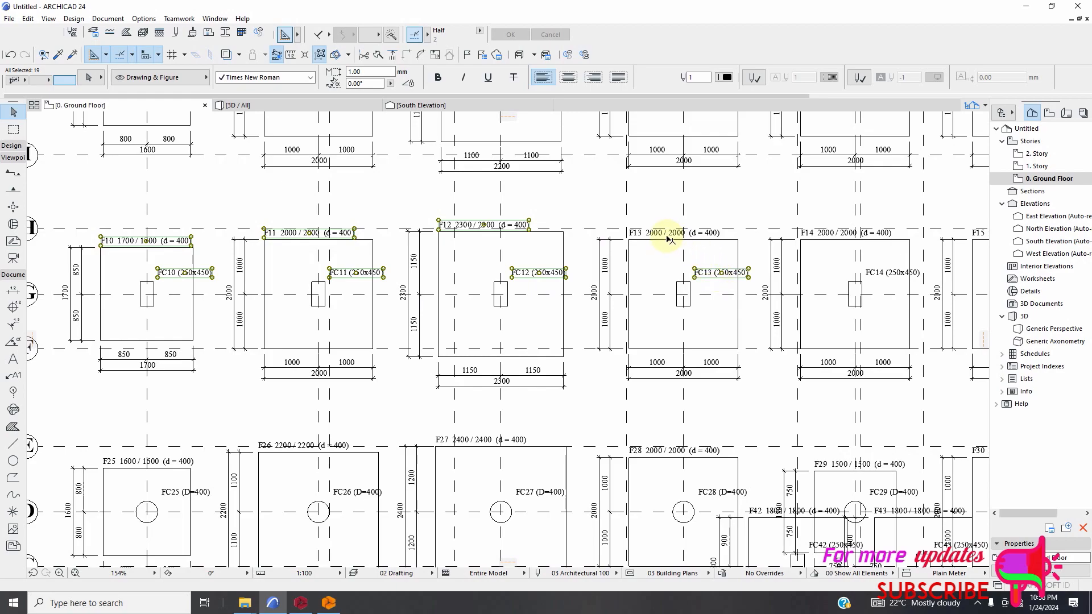
scroll(660, 227, "up", 5)
left_click(580, 231, "shift")
scroll(568, 234, "down", 5)
scroll(829, 294, "up", 4)
left_click(831, 265, "shift")
left_click(801, 190, "shift")
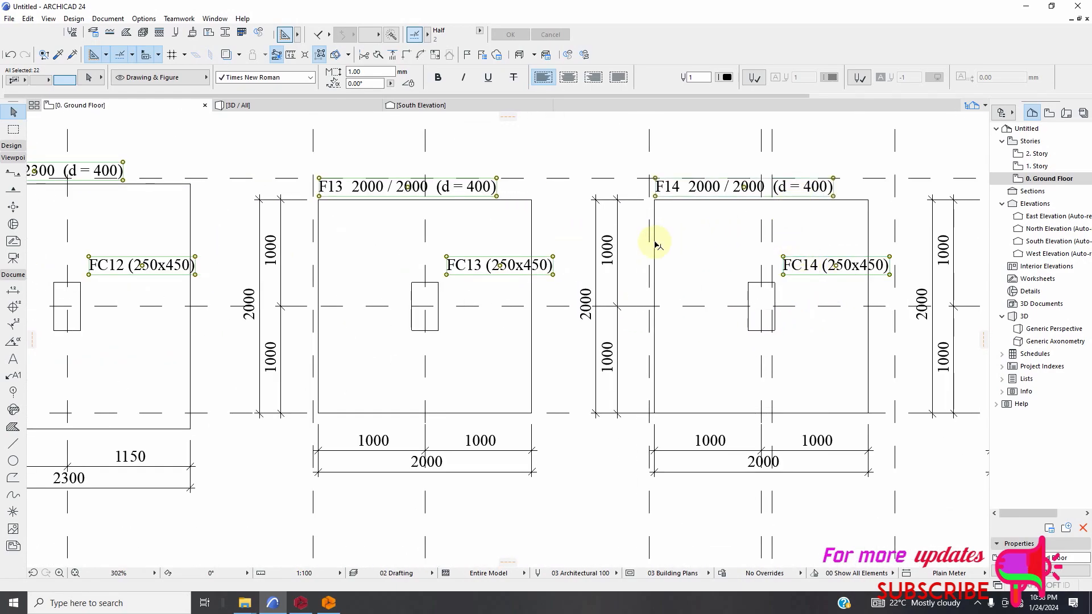
Add the footing and column labels of footings F15 and F16 in the second row to the selection.
scroll(655, 245, "down", 6)
scroll(733, 296, "up", 2)
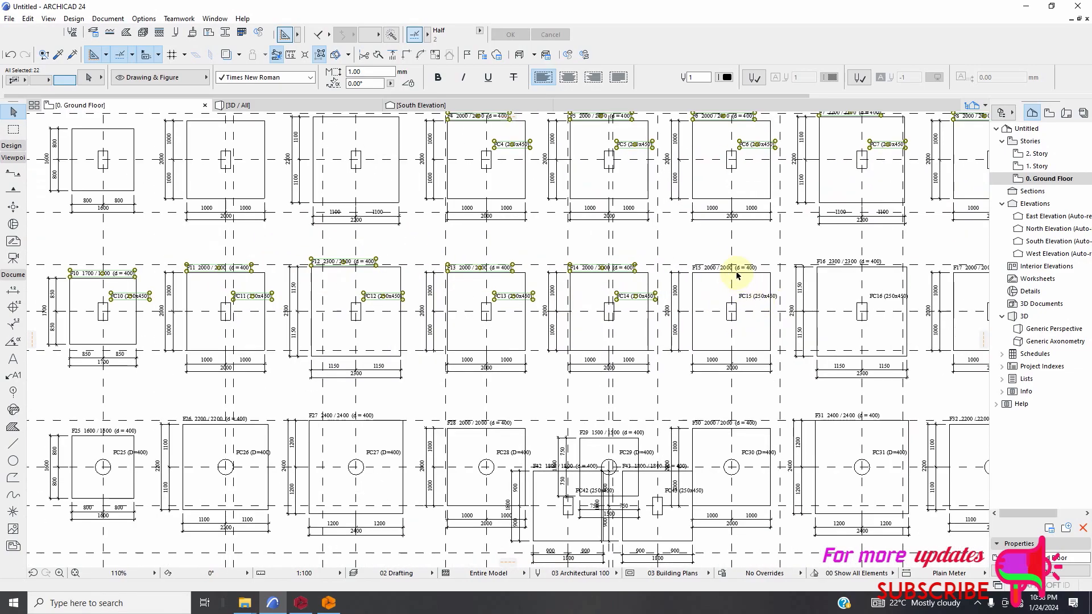
scroll(736, 276, "up", 2)
left_click(708, 269, "shift")
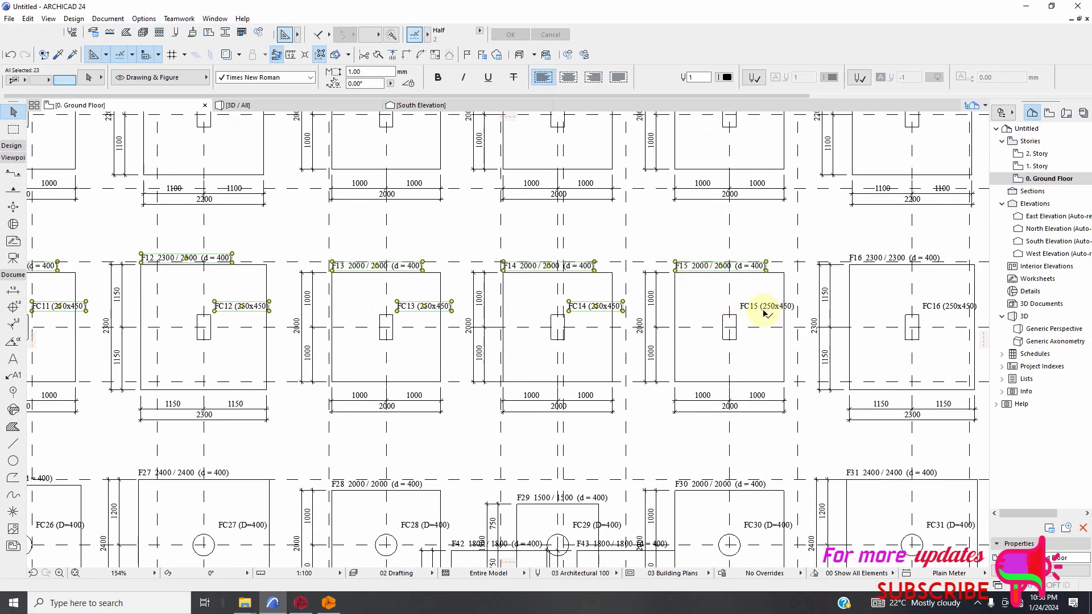
left_click(768, 311, "shift")
scroll(751, 302, "down", 3)
scroll(738, 307, "up", 2)
left_click(737, 279, "shift")
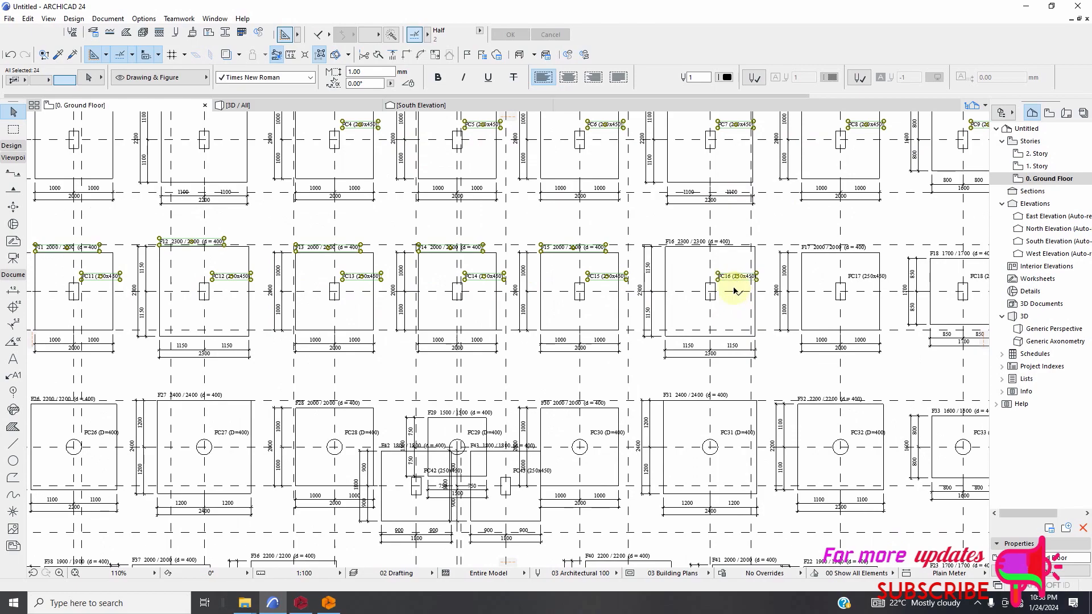
scroll(688, 284, "up", 6)
left_click(677, 193, "shift")
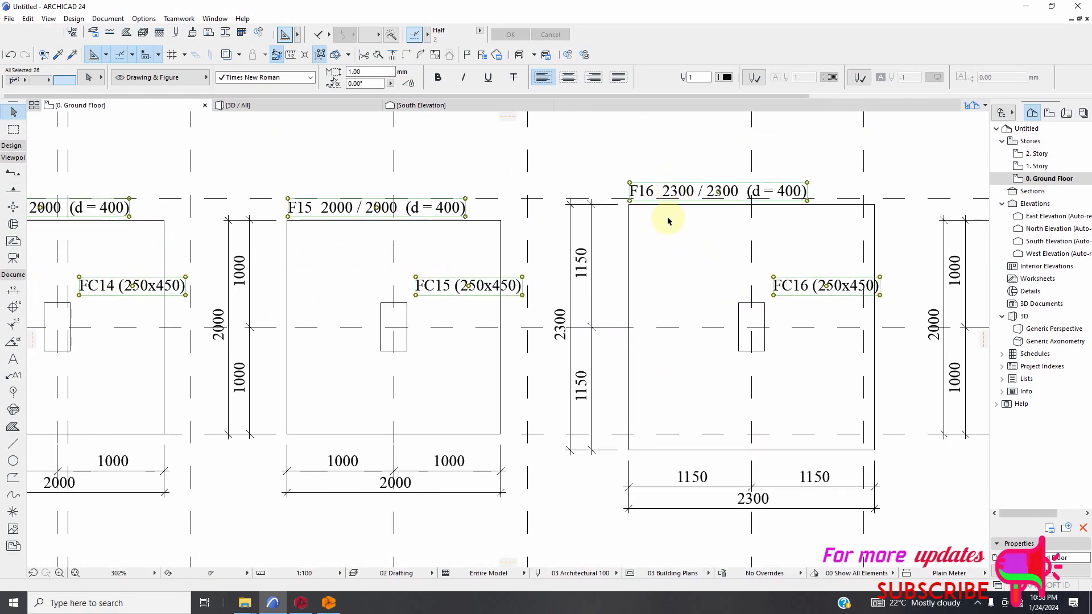
Add the footing and column labels of footings F17 and F18 at the end of the second row to the selection.
scroll(690, 275, "down", 6)
scroll(910, 263, "up", 6)
left_click(897, 251, "shift")
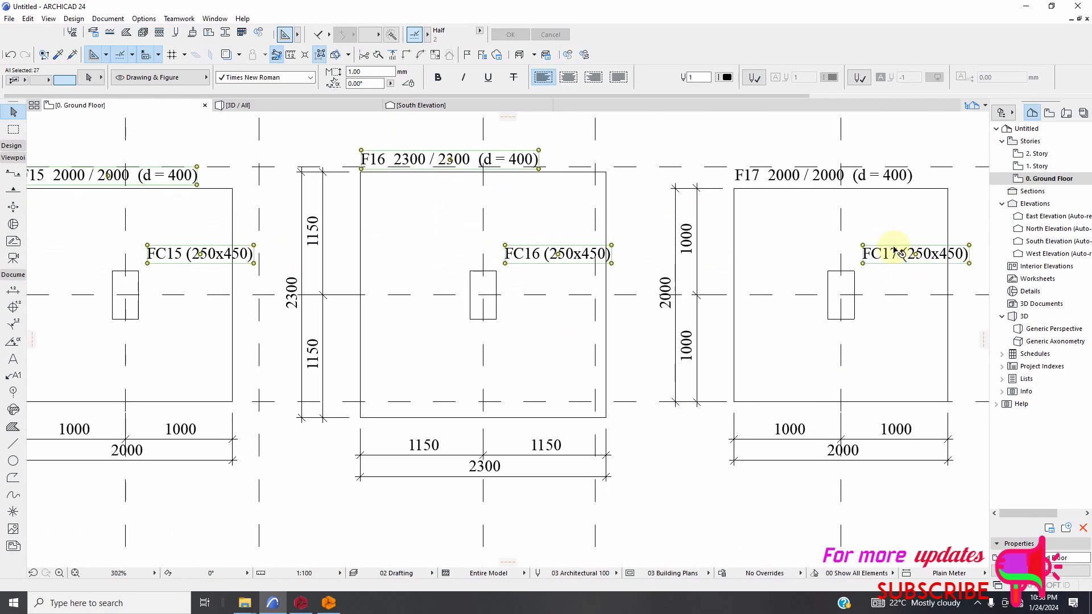
left_click(798, 181, "shift")
scroll(626, 261, "down", 6)
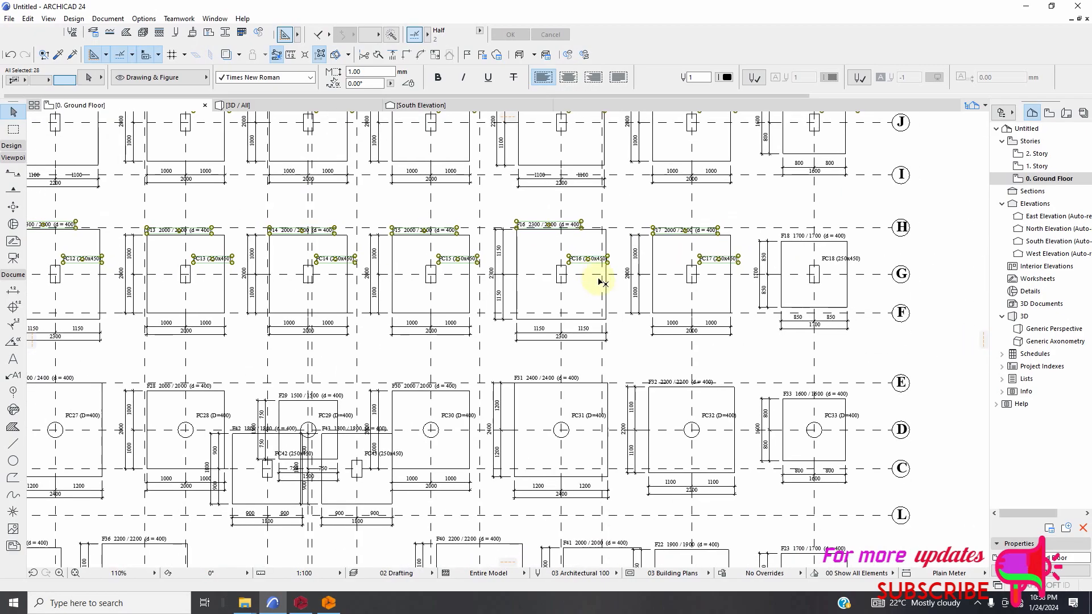
scroll(843, 268, "up", 3)
left_click(830, 256, "shift")
left_click(836, 215, "shift")
Add the footing and column labels of footings F25 and F26 at the start of the third row to the selection.
scroll(739, 256, "down", 4)
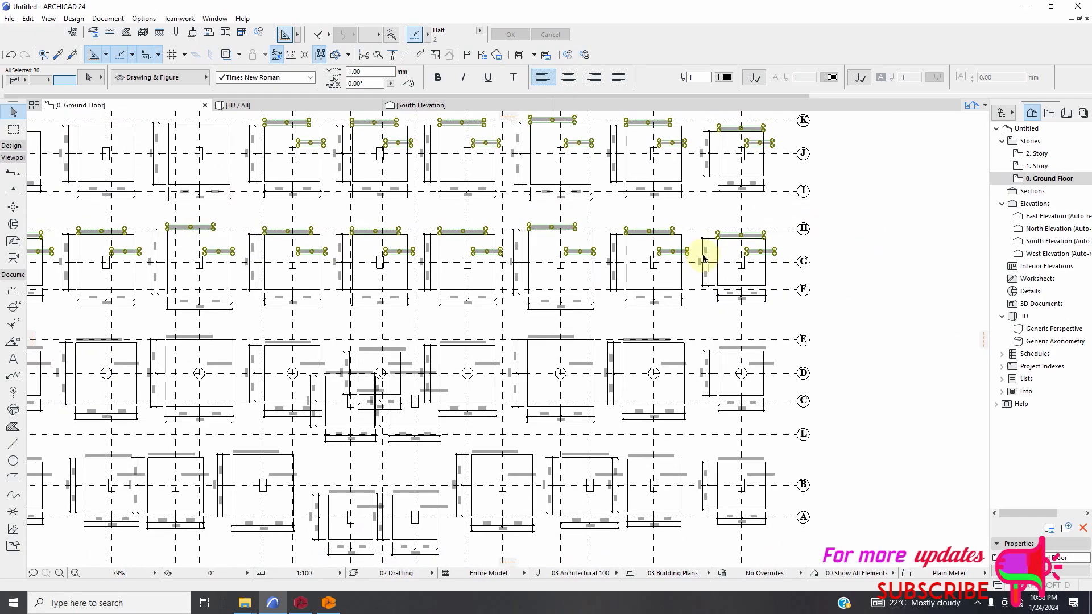
scroll(310, 309, "up", 4)
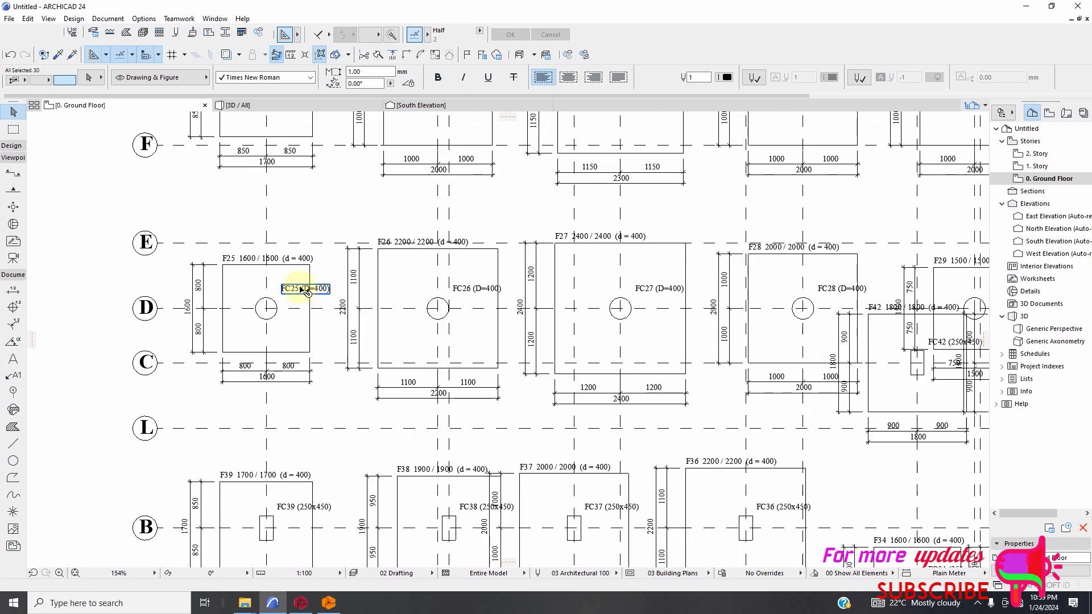
left_click(292, 260, "shift")
scroll(398, 243, "up", 4)
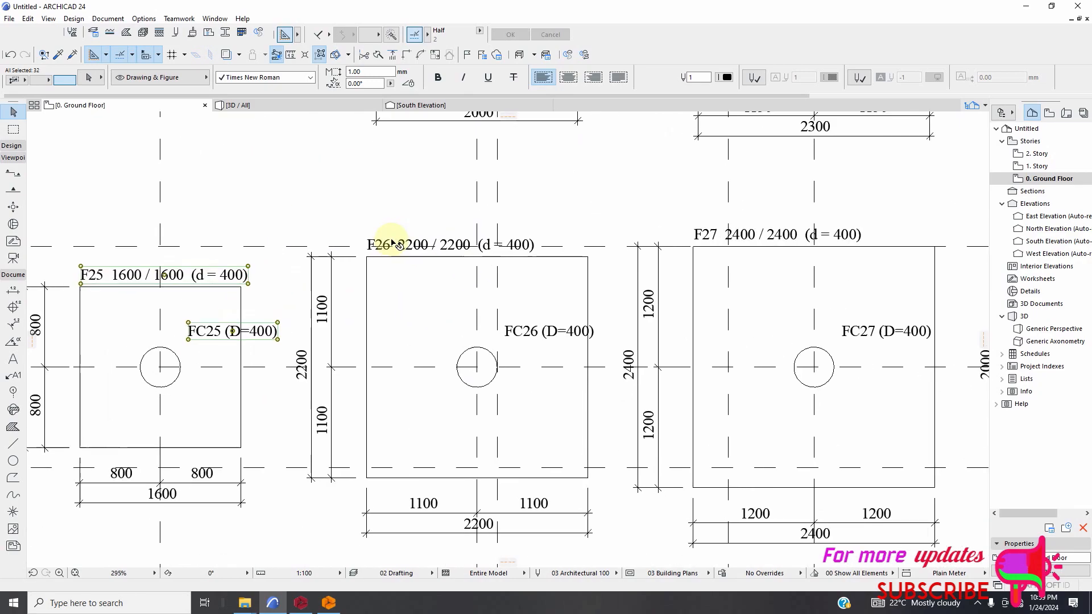
left_click(405, 245, "shift")
left_click(549, 343, "shift")
Add the footing and column labels of footings F27 and F28 to the selection.
scroll(649, 344, "down", 5)
scroll(652, 339, "up", 3)
left_click(611, 257, "shift")
scroll(585, 309, "down", 3)
scroll(733, 341, "up", 3)
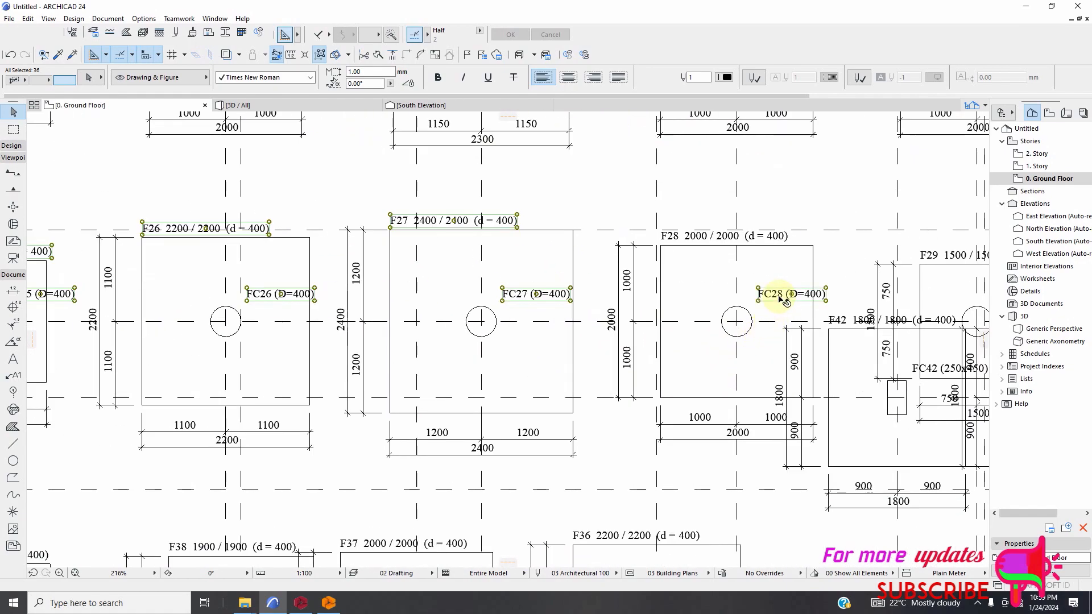
left_click(700, 245, "shift")
Add the footing and column labels of footings F29 and F30 to the selection.
scroll(585, 341, "down", 3)
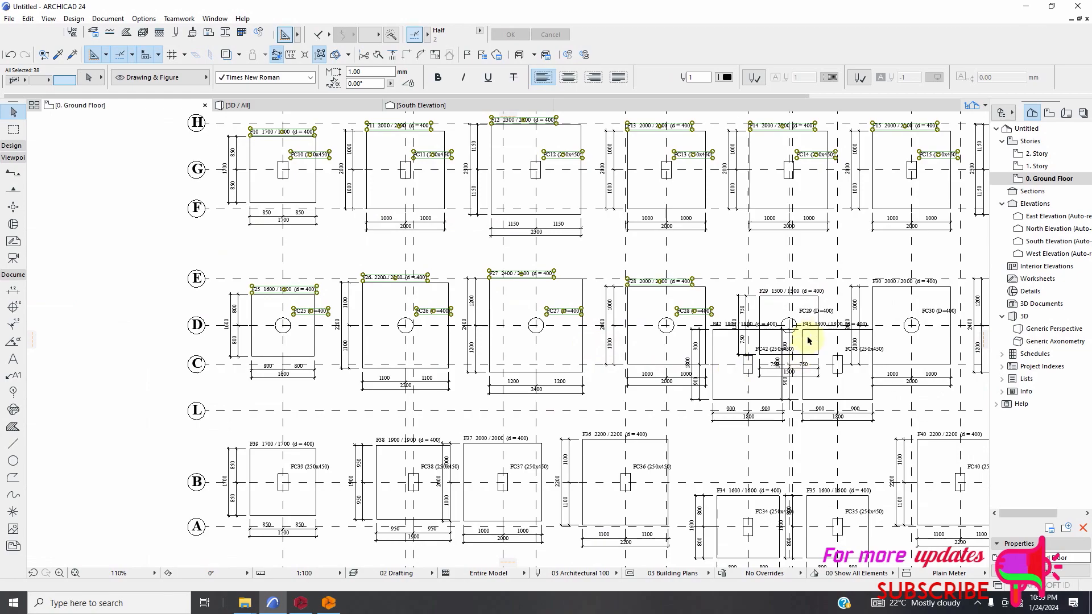
scroll(804, 341, "up", 3)
left_click(745, 256, "shift")
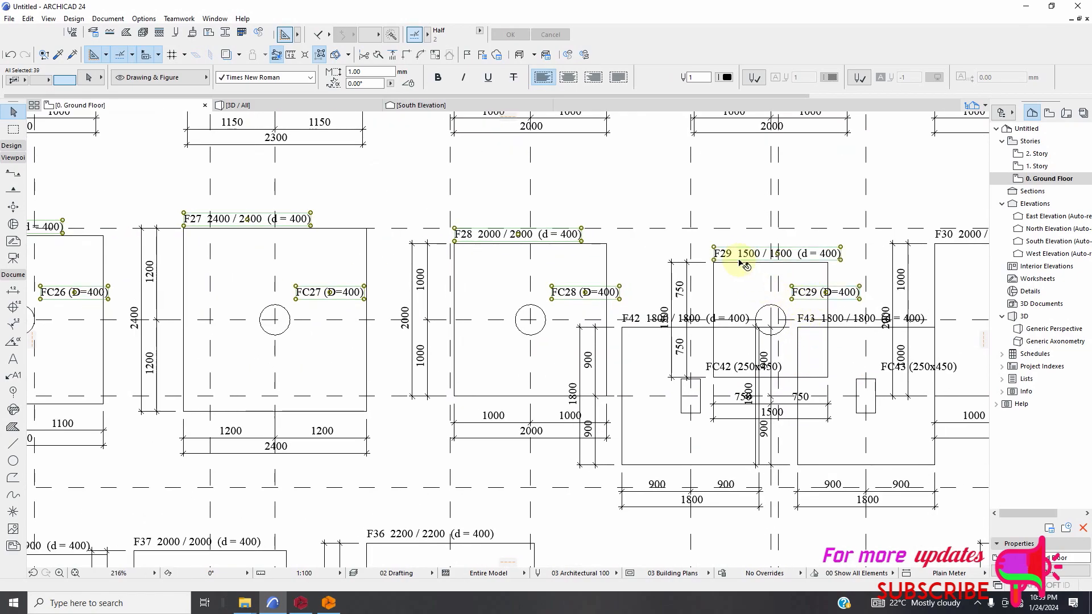
scroll(745, 263, "down", 3)
scroll(860, 289, "up", 2)
scroll(860, 289, "up", 1)
left_click(859, 280, "shift")
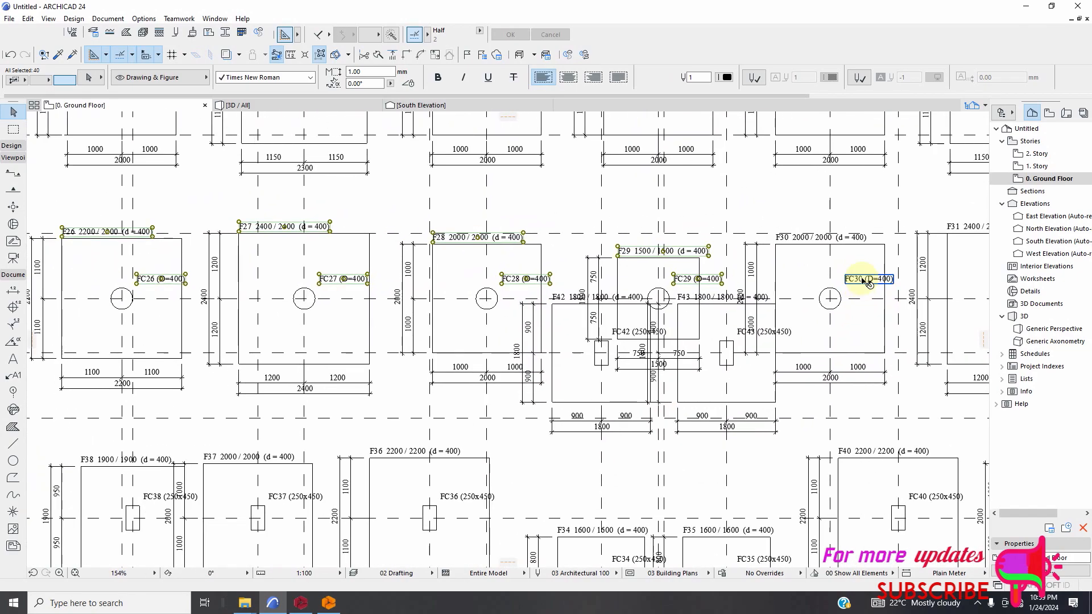
left_click(824, 239, "shift")
Add the footing and column labels of footings F31 and F32 to the selection.
scroll(717, 318, "down", 4)
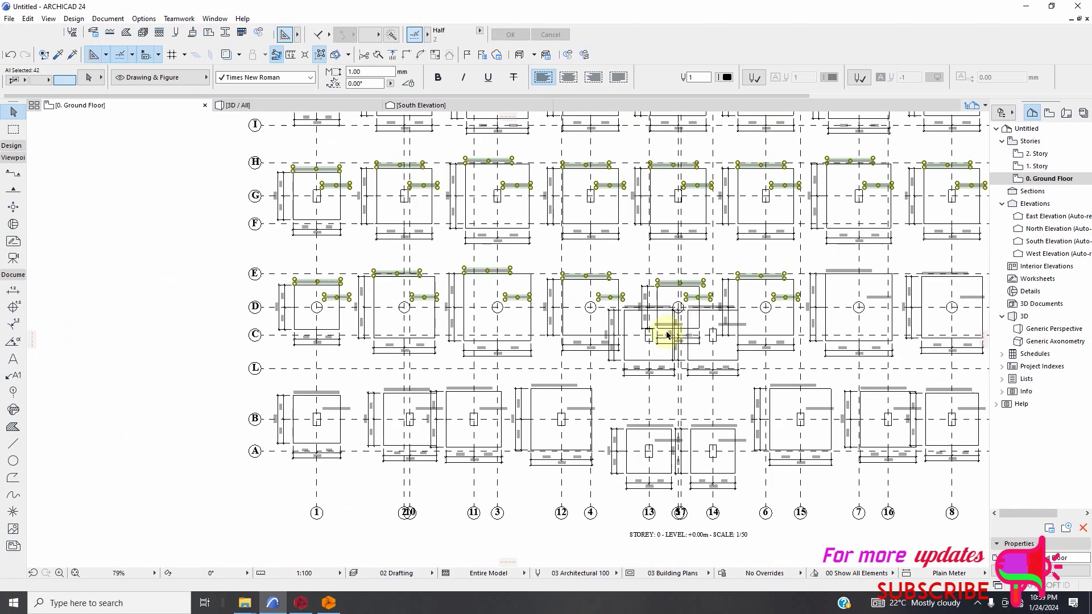
scroll(807, 302, "up", 4)
left_click(772, 289, "shift")
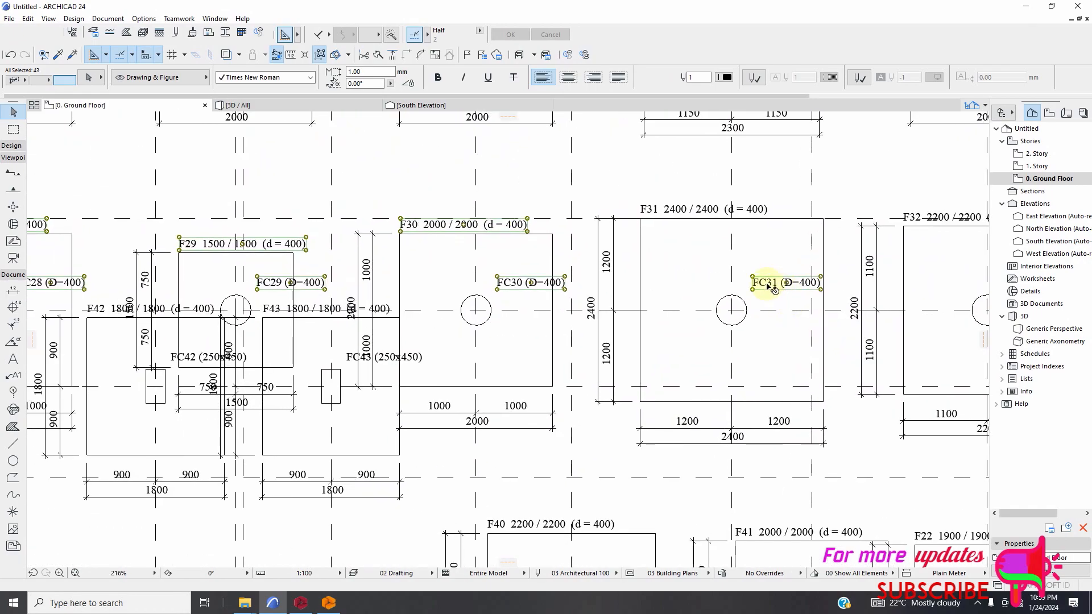
left_click(704, 219, "shift")
scroll(660, 302, "down", 5)
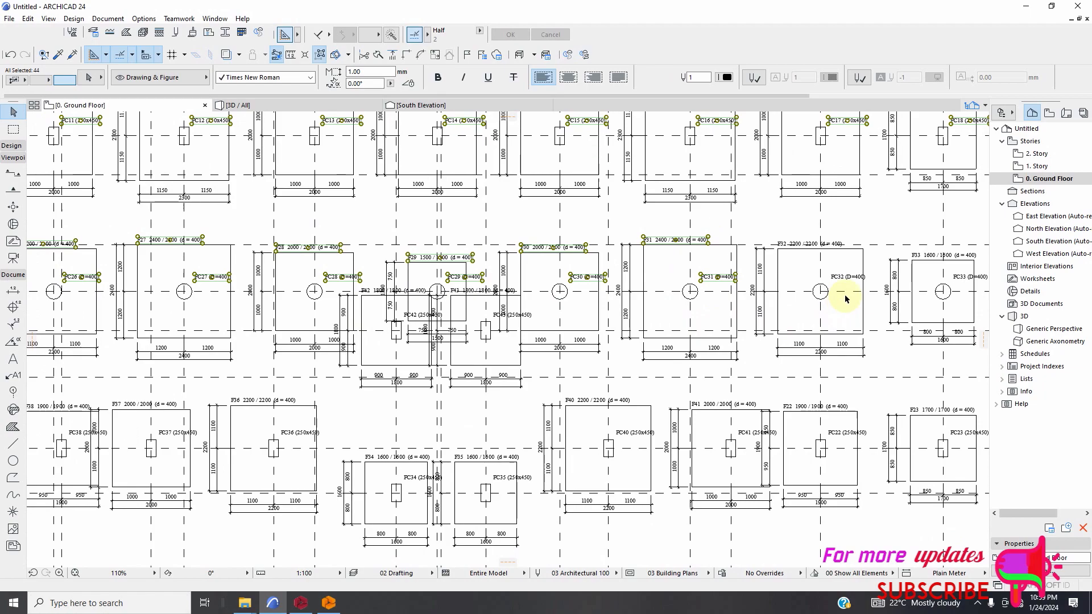
scroll(847, 277, "up", 3)
left_click(780, 225, "shift")
Add the labels F33 1600 / 1600 (d = 400) and FC33 (D=400) at the end of the third row to the selection.
scroll(664, 312, "down", 5)
scroll(829, 267, "up", 4)
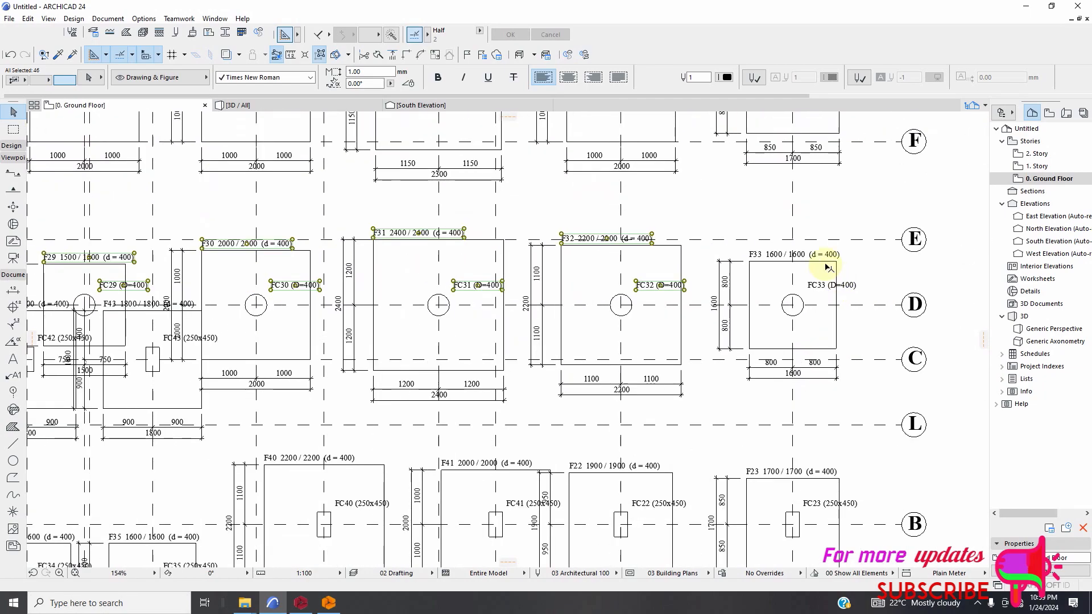
left_click(827, 259, "shift")
left_click(833, 286, "shift")
Add the footing and column labels of footing F39 at the start of the bottom row to the selection.
scroll(779, 319, "down", 5)
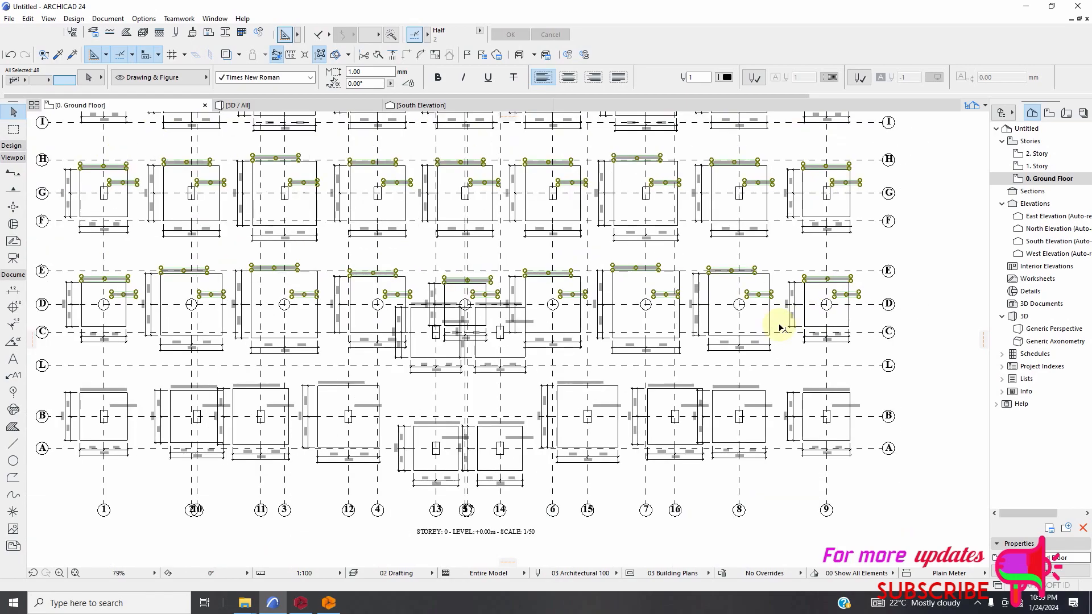
scroll(260, 410, "up", 7)
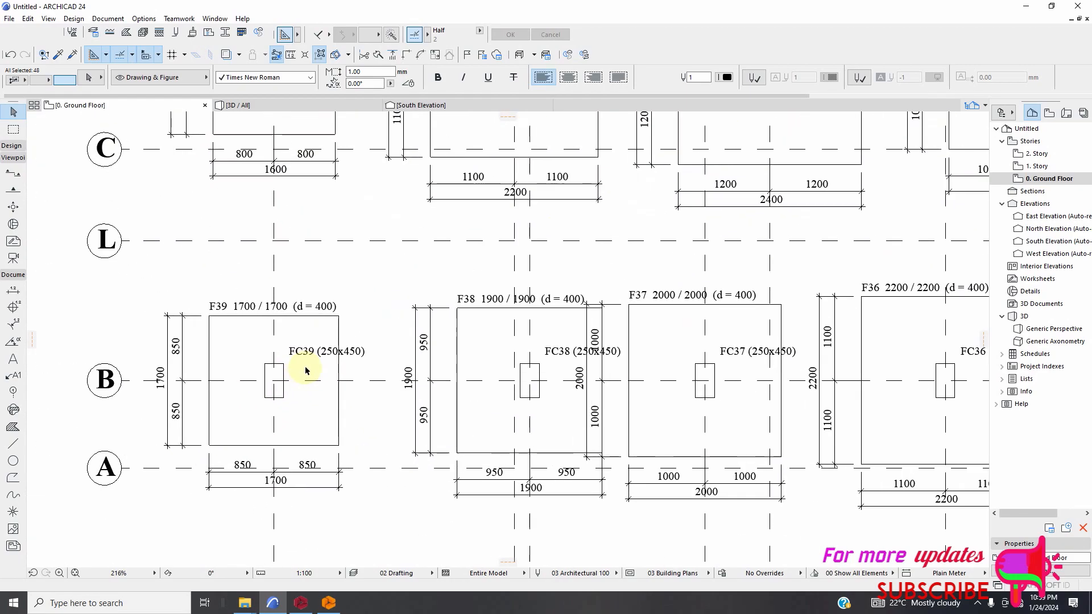
left_click(322, 310, "shift")
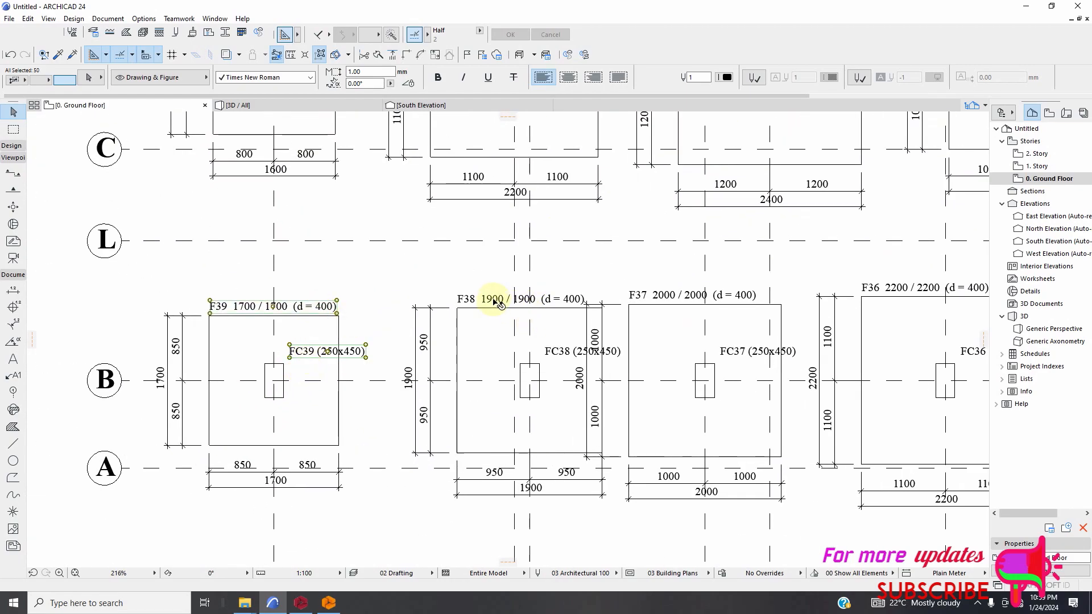
Add the footing and column labels of footing F38 to the selection, keeping the text F38 1900 / 1900 (d = 400).
double_click(495, 301)
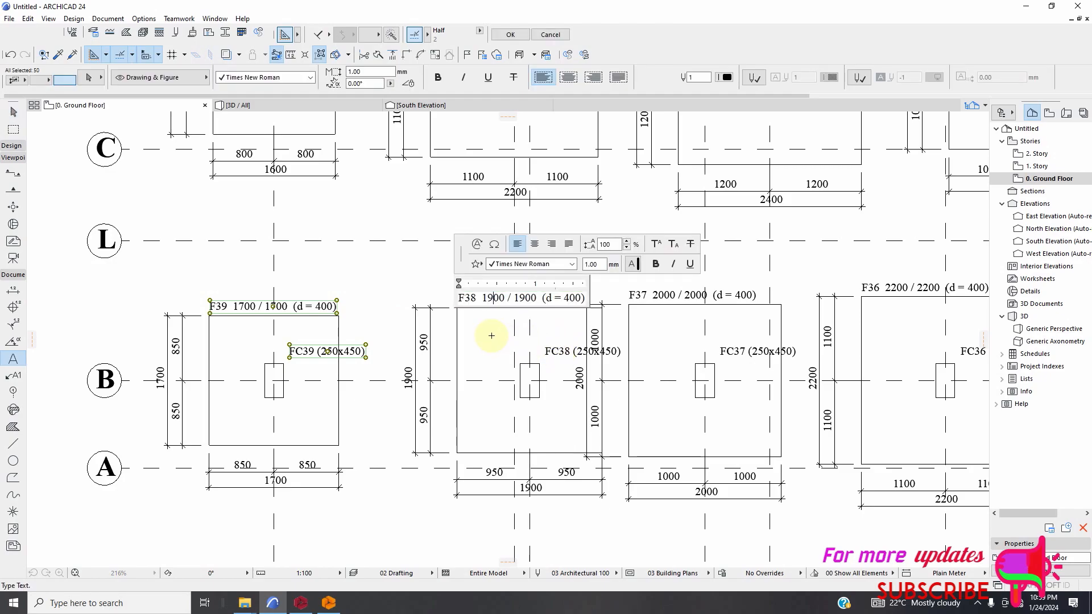
key("BackSpace")
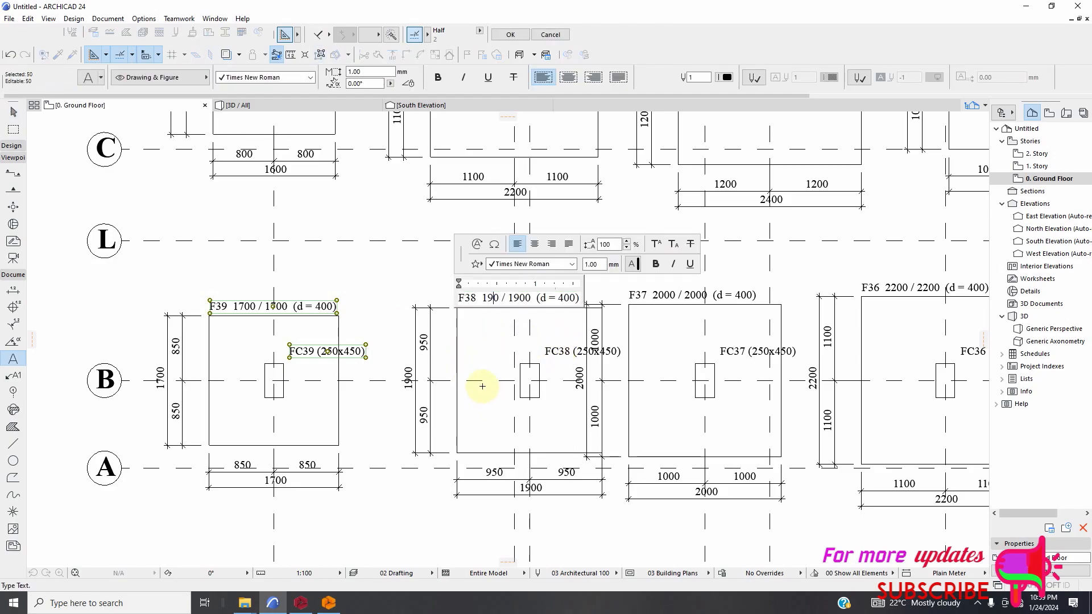
type("0")
left_click(580, 341)
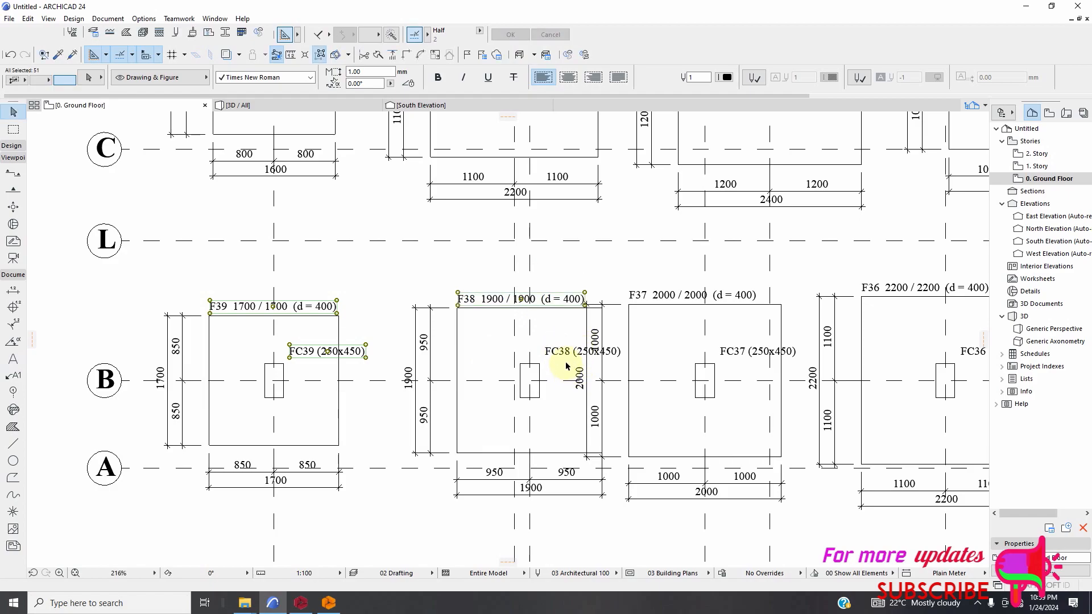
left_click(565, 357, "shift")
Add the footing and column labels of footings F37 and F36 to the selection.
left_click(648, 294, "shift")
scroll(486, 321, "down", 3)
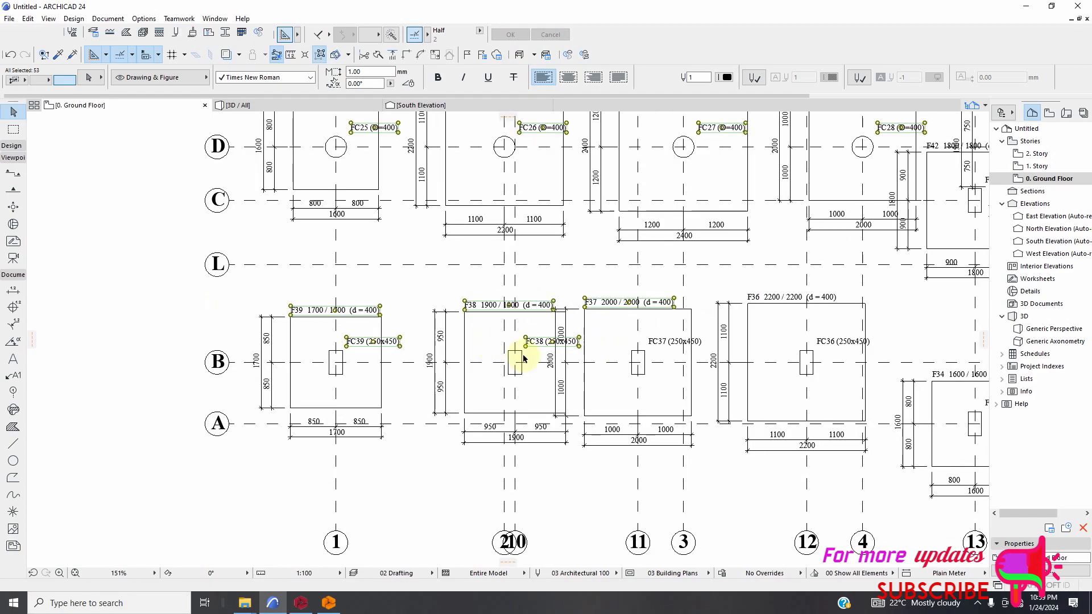
scroll(660, 348, "up", 2)
left_click(594, 333, "shift")
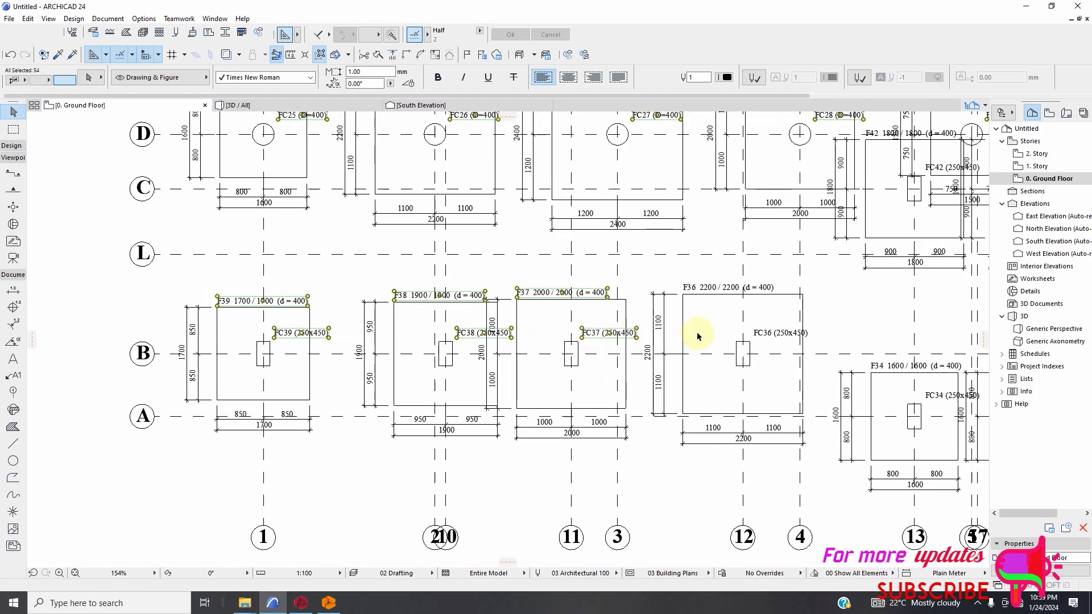
left_click(713, 299, "shift")
Add the footing and column labels of footings F34 and F35 to the selection.
scroll(744, 333, "down", 4)
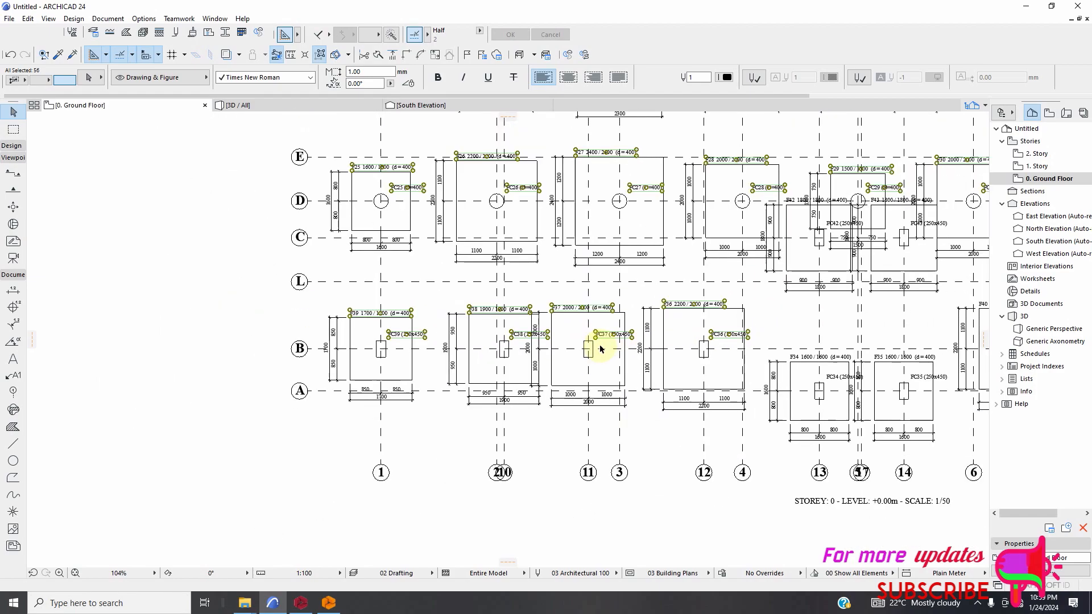
scroll(688, 344, "up", 5)
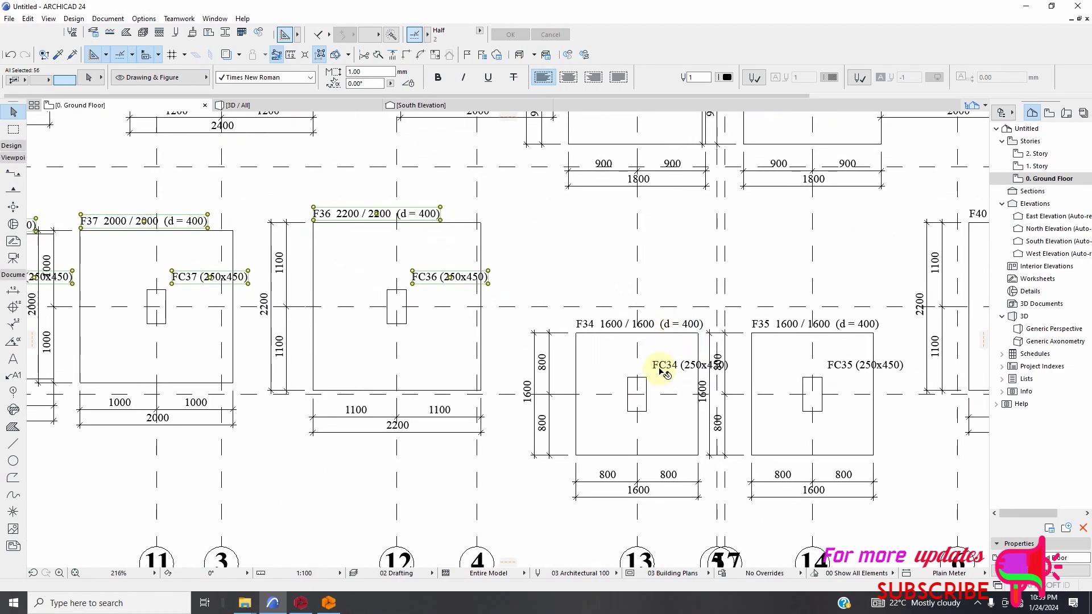
left_click(659, 368, "shift")
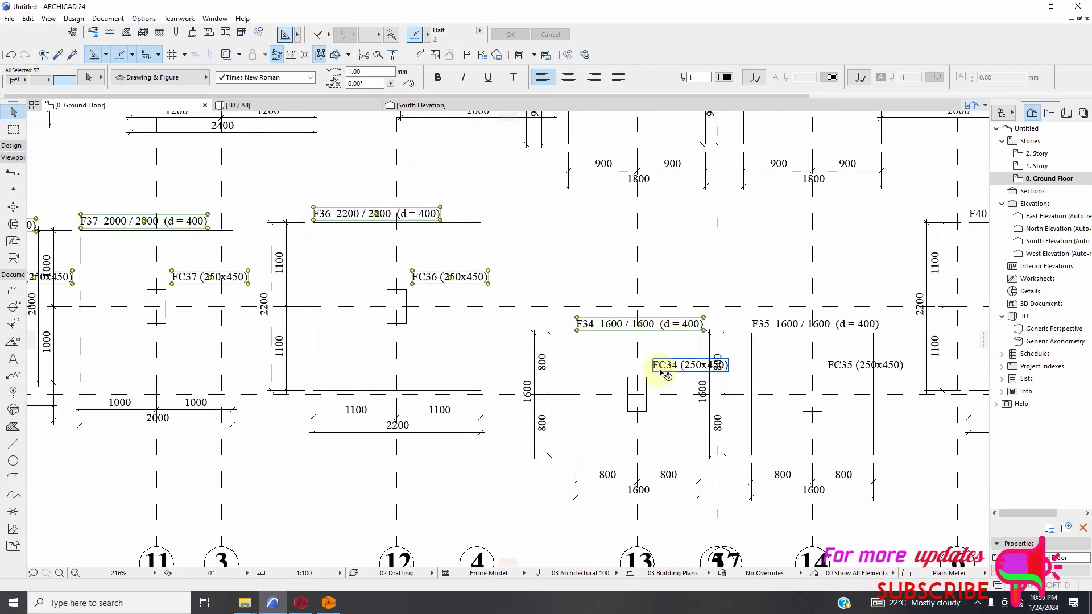
double_click(842, 325)
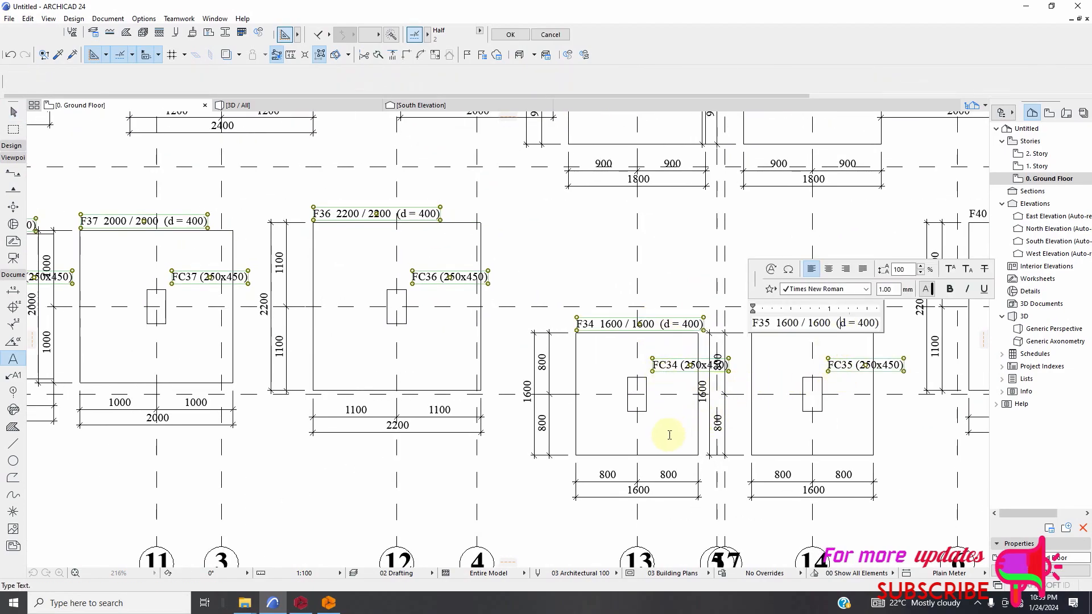
left_click(695, 473)
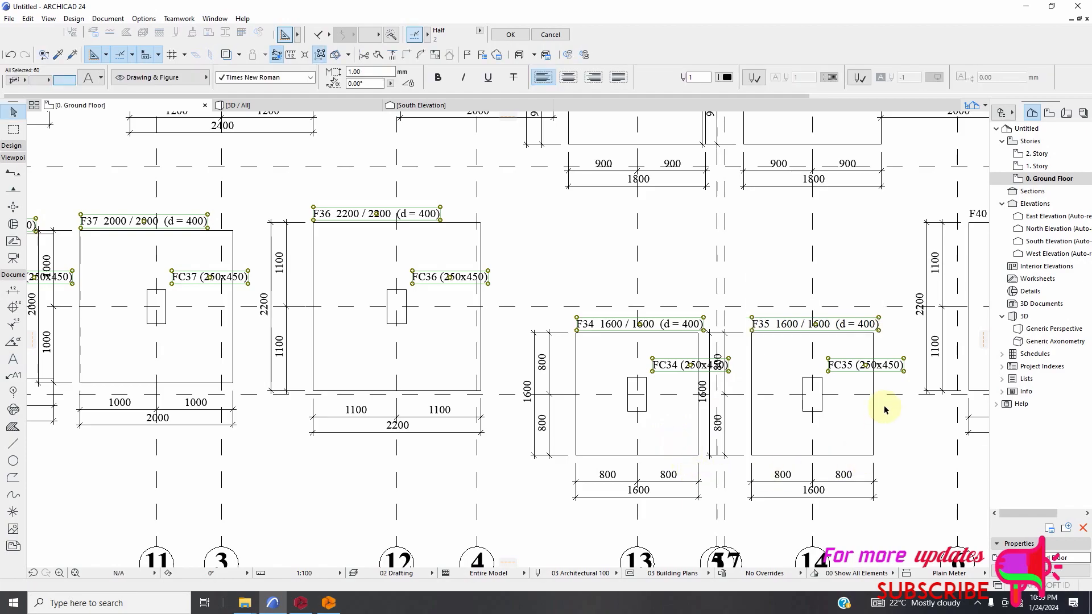
Add the labels F40 2200 / 2200 (d = 400) and FC40 (250x450) in the bottom row to the selection.
scroll(885, 409, "up", 2)
scroll(726, 407, "down", 4)
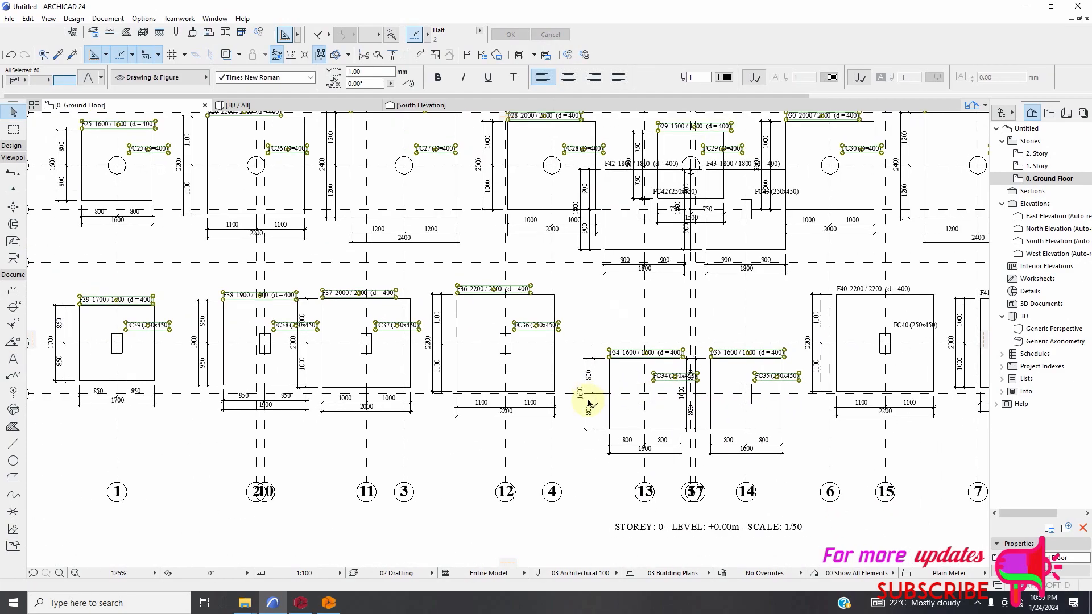
scroll(557, 441, "down", 4)
scroll(790, 415, "up", 4)
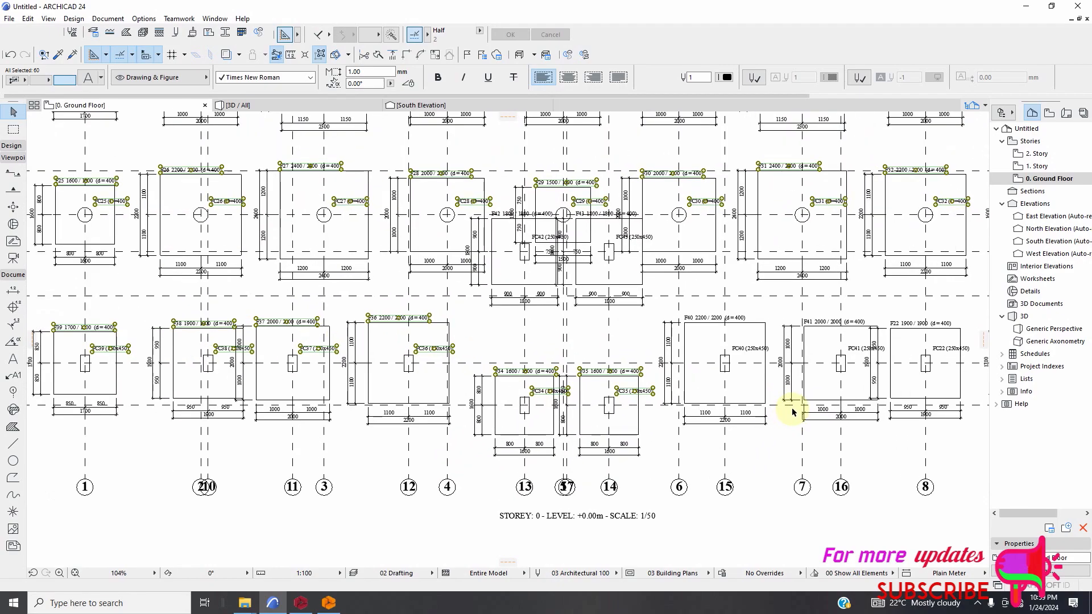
scroll(795, 412, "up", 4)
left_click(618, 289, "shift")
left_click(690, 339, "shift")
Add the labels F41 2000 / 2000 (d = 400) and FC41 (250x450) to the selection.
scroll(594, 360, "down", 5)
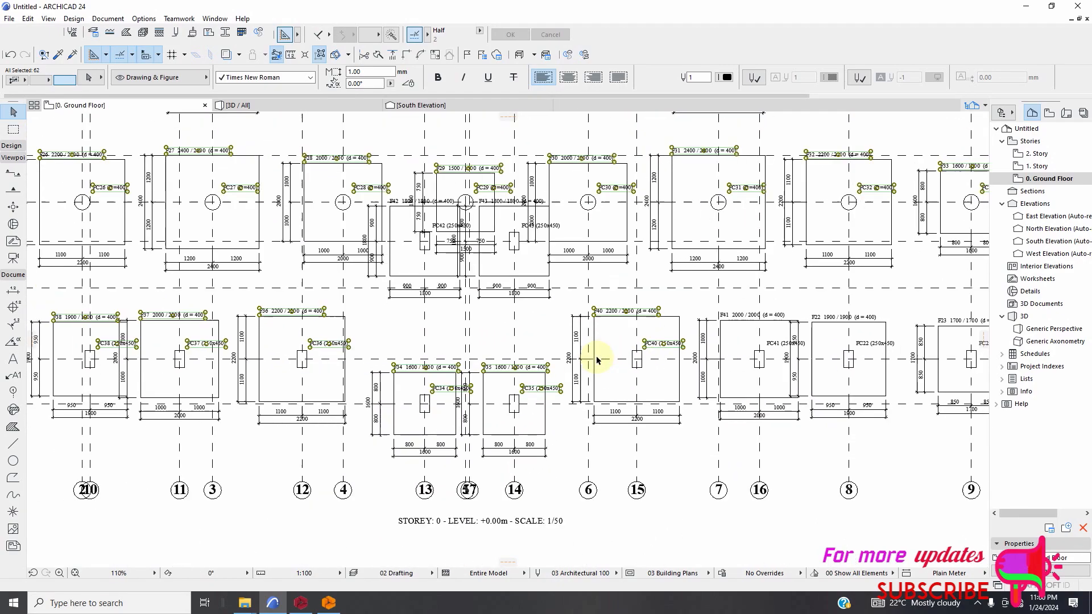
scroll(696, 314, "up", 5)
left_click(699, 313, "shift")
scroll(698, 316, "up", 5)
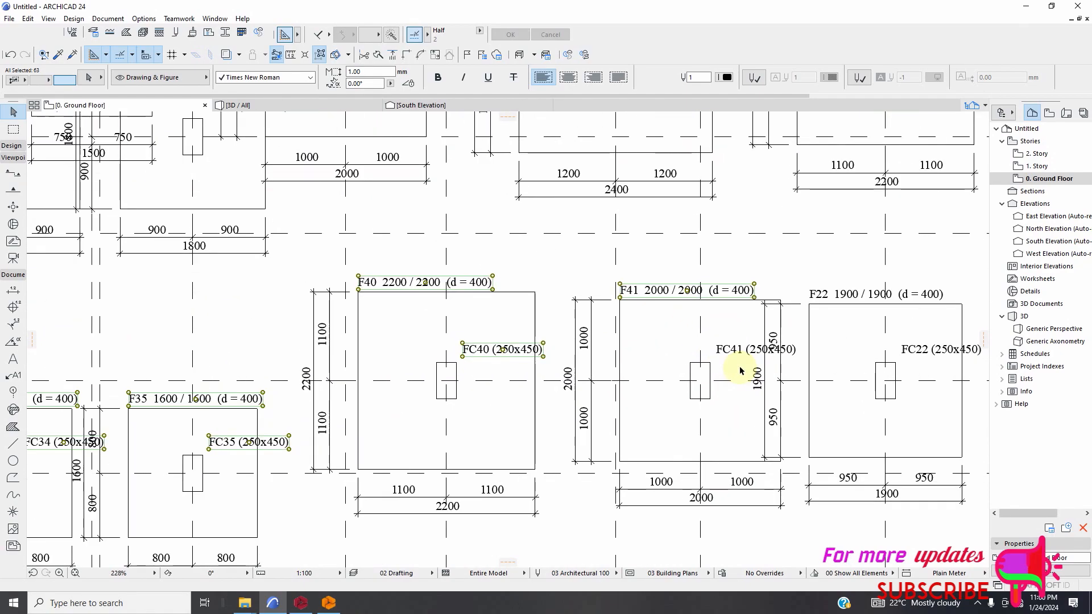
left_click(733, 341, "shift")
scroll(693, 374, "down", 6)
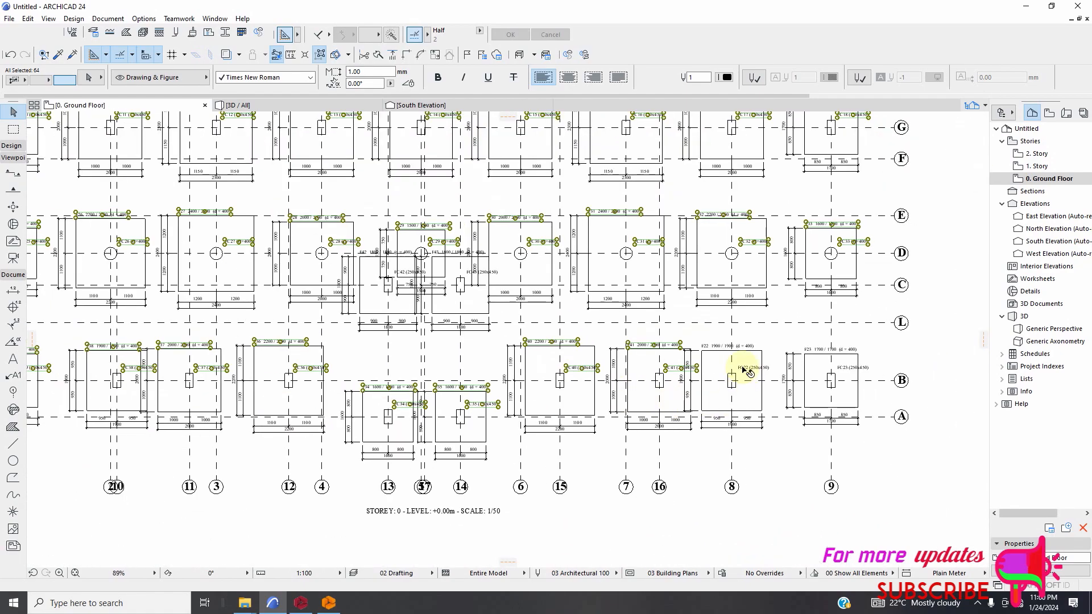
Add the labels F22 1900 / 1900 (d = 400) and FC22 (250x450) in the row on axis B to the selection.
scroll(734, 363, "up", 3)
left_click(706, 333, "shift")
scroll(742, 380, "up", 5)
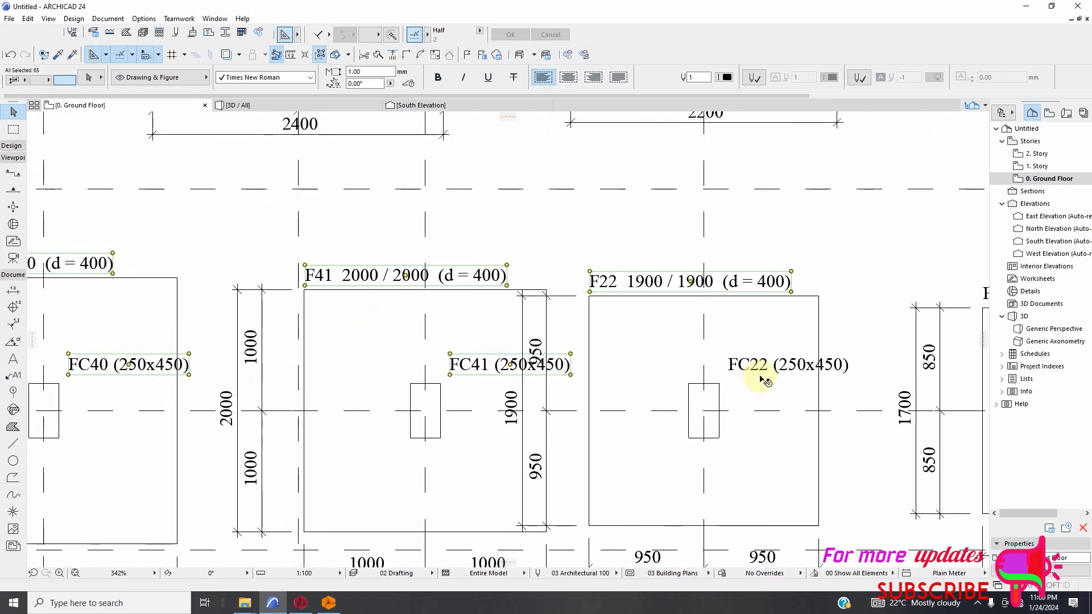
scroll(680, 379, "down", 5)
Add the F23 1700 / 1700 (d = 400) and FC23 (250x450) labels to the selection and delete all selected footing and column labels.
scroll(861, 328, "up", 5)
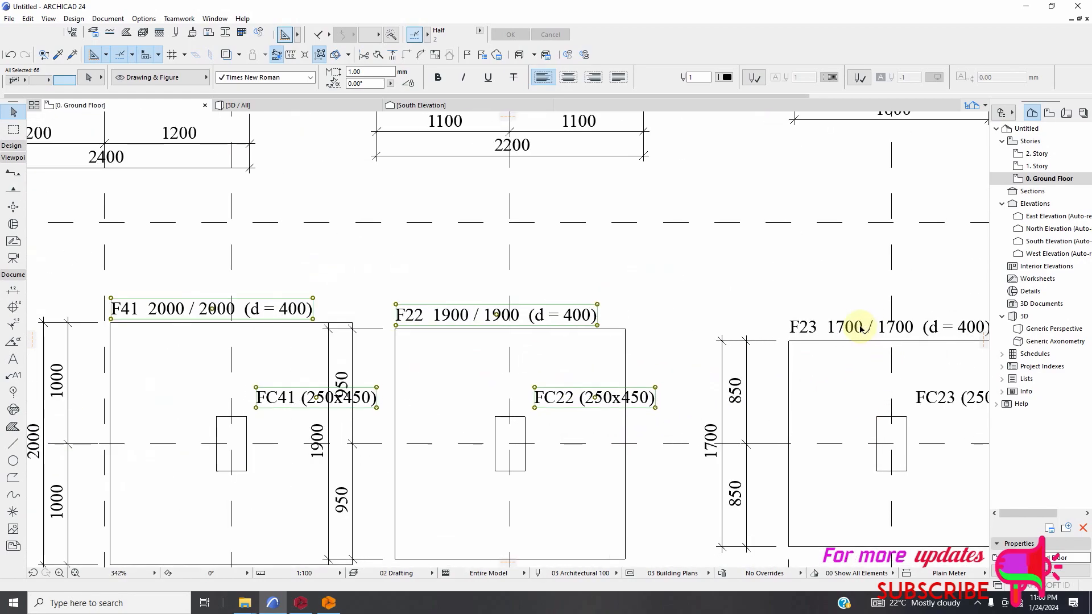
left_click(839, 349, "shift")
scroll(733, 356, "down", 5)
left_click(863, 382, "shift")
scroll(784, 421, "down", 3)
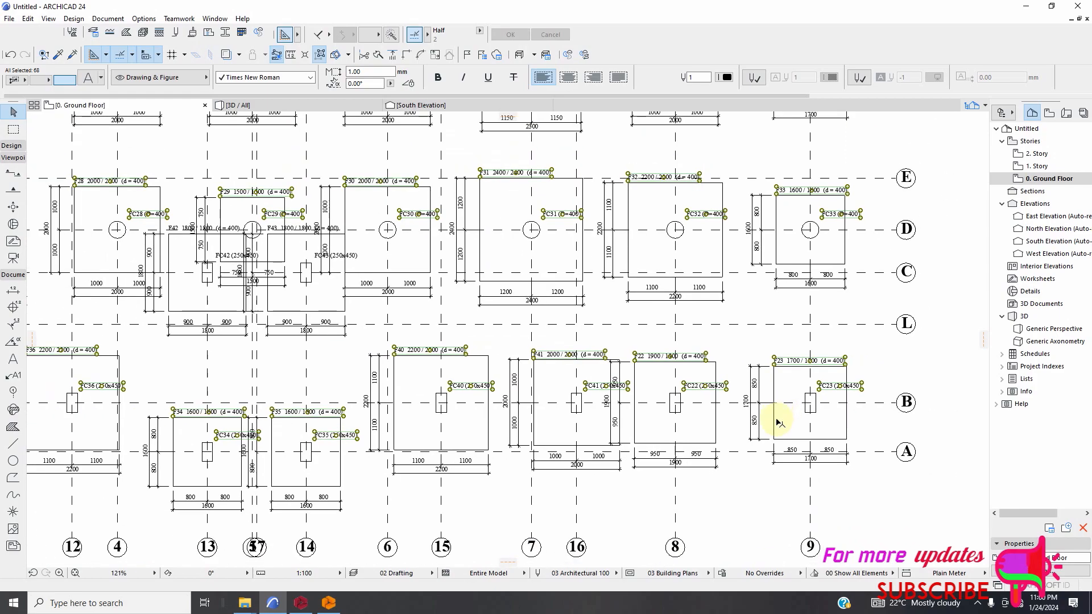
key("Escape")
scroll(787, 431, "down", 3)
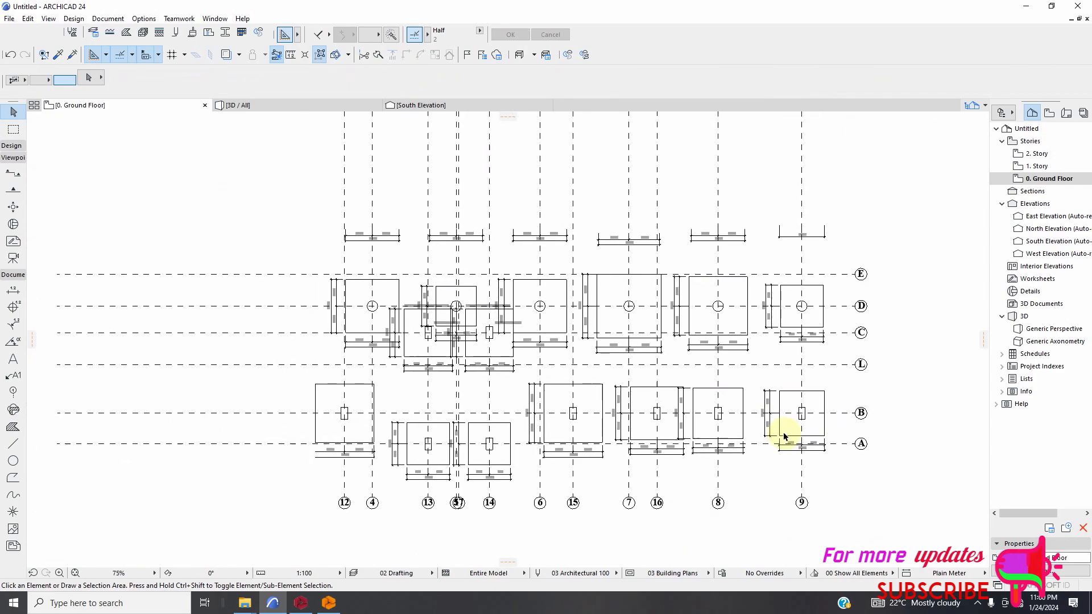
Select the leftover labels F42 1800 / 1800, FC42 (250x450) and F43 1800 / 1800 at the overlapping middle footings and delete them.
scroll(784, 436, "down", 1)
scroll(452, 301, "up", 5)
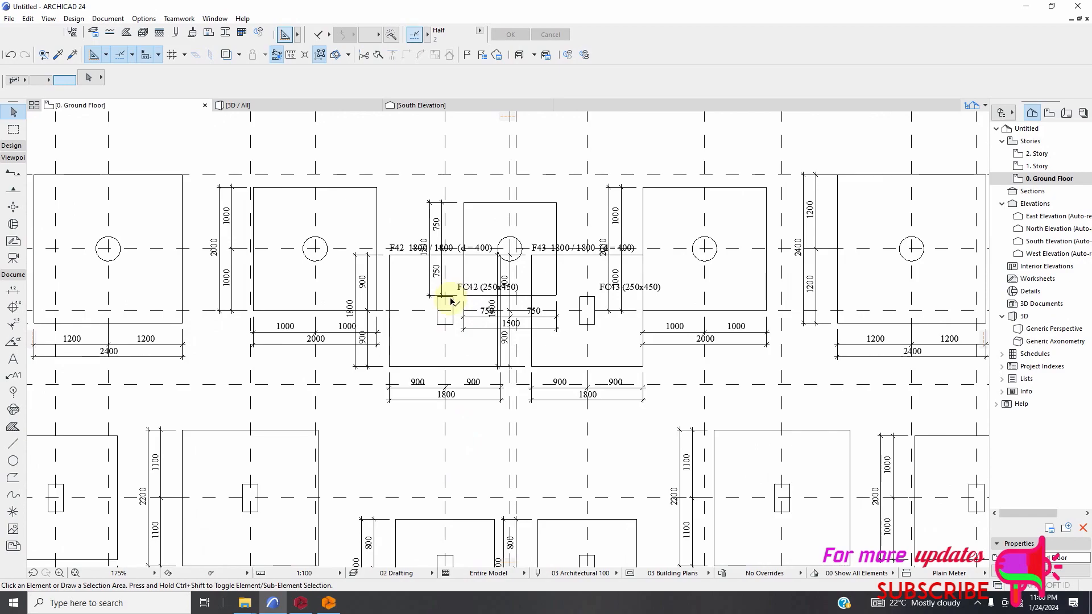
scroll(424, 277, "up", 4)
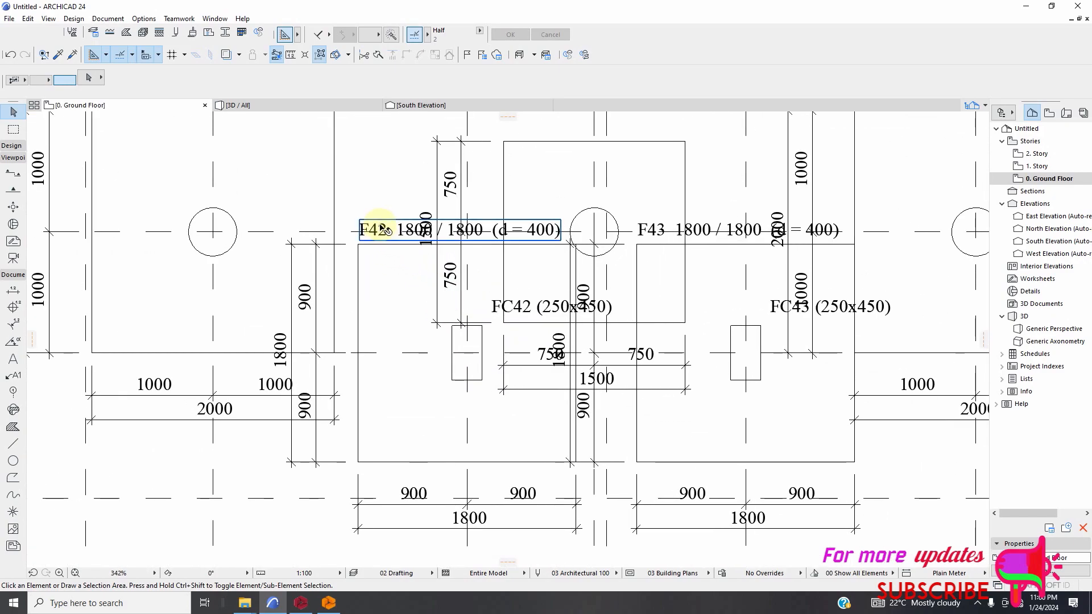
left_click(534, 307, "shift")
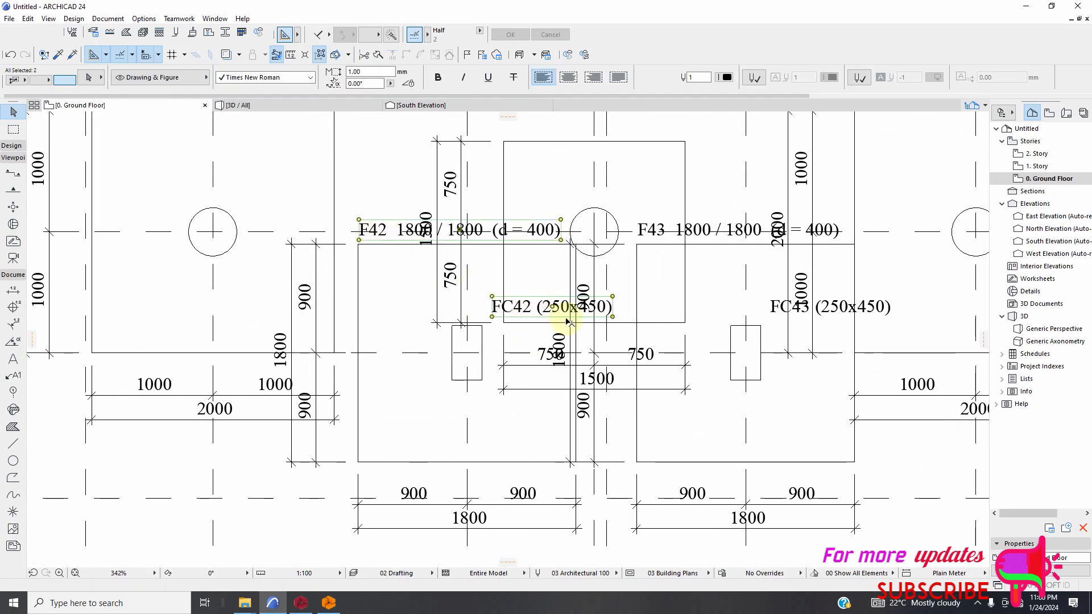
left_click(665, 227, "shift")
scroll(555, 353, "down", 3)
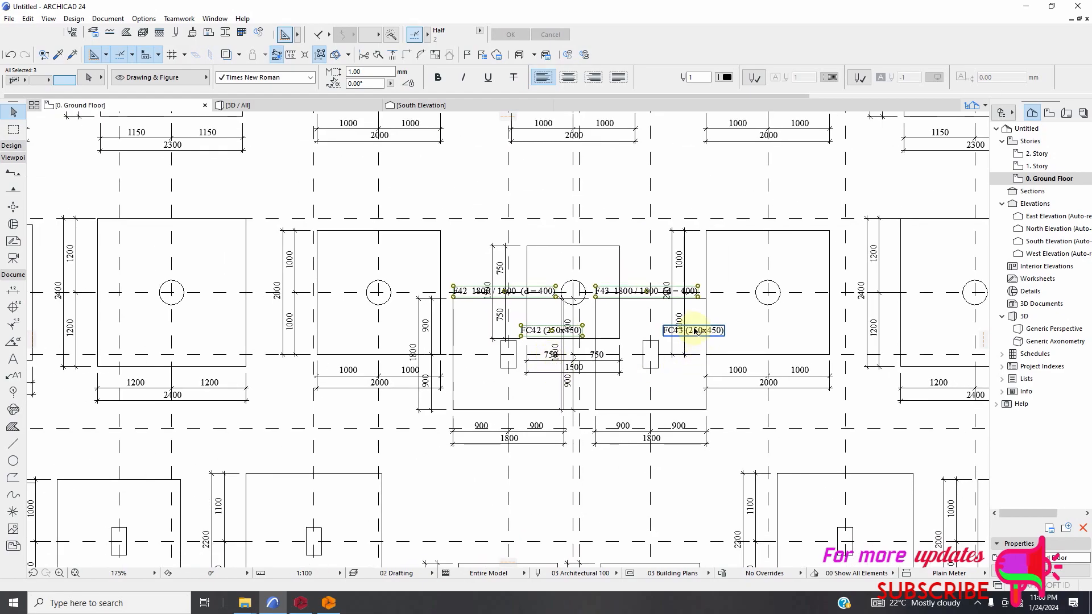
scroll(694, 331, "up", 2)
scroll(626, 329, "down", 3)
scroll(510, 376, "down", 1)
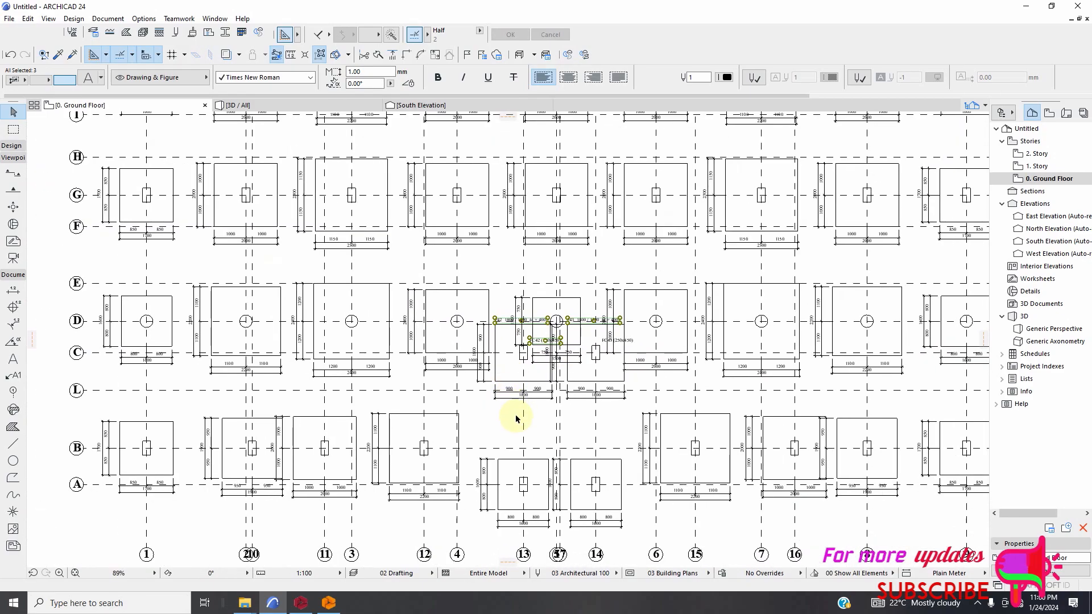
key("Escape")
Select the remaining column label FC43 (250x450) near axis 14 and delete it.
scroll(625, 341, "up", 2)
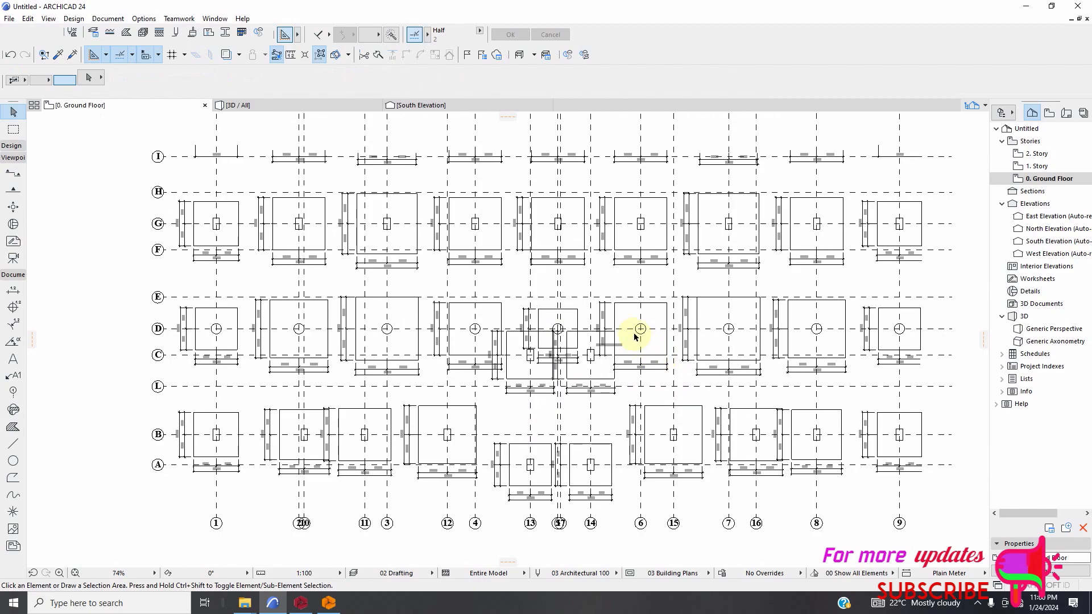
scroll(597, 356, "up", 2)
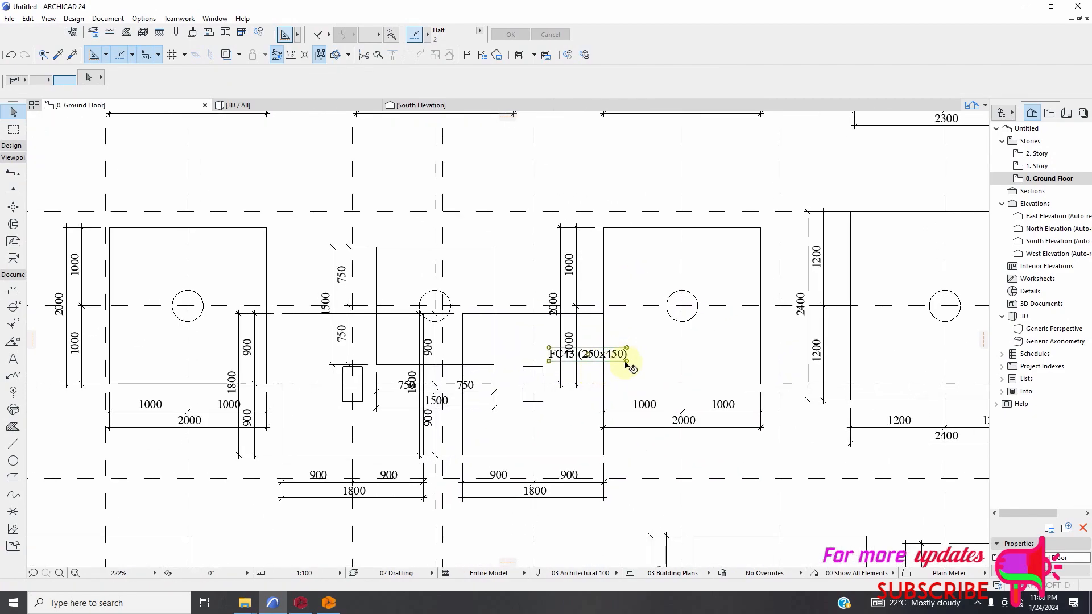
left_click(620, 358)
key("Delete")
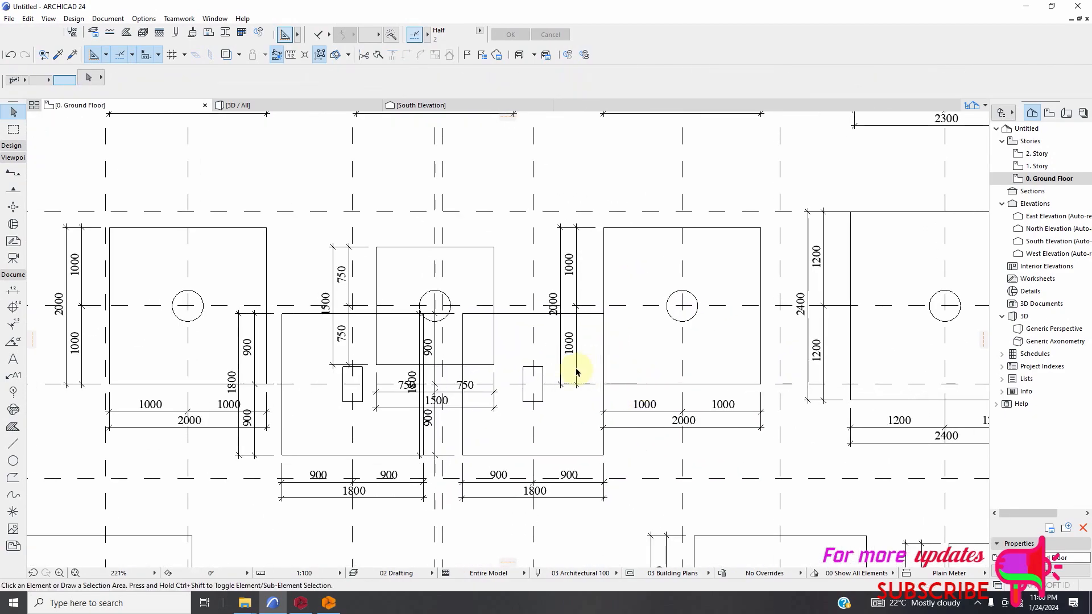
Check the whole foundation plan, including the footing on axes 1 and J, for leftover footing and column labels.
scroll(495, 375, "down", 6)
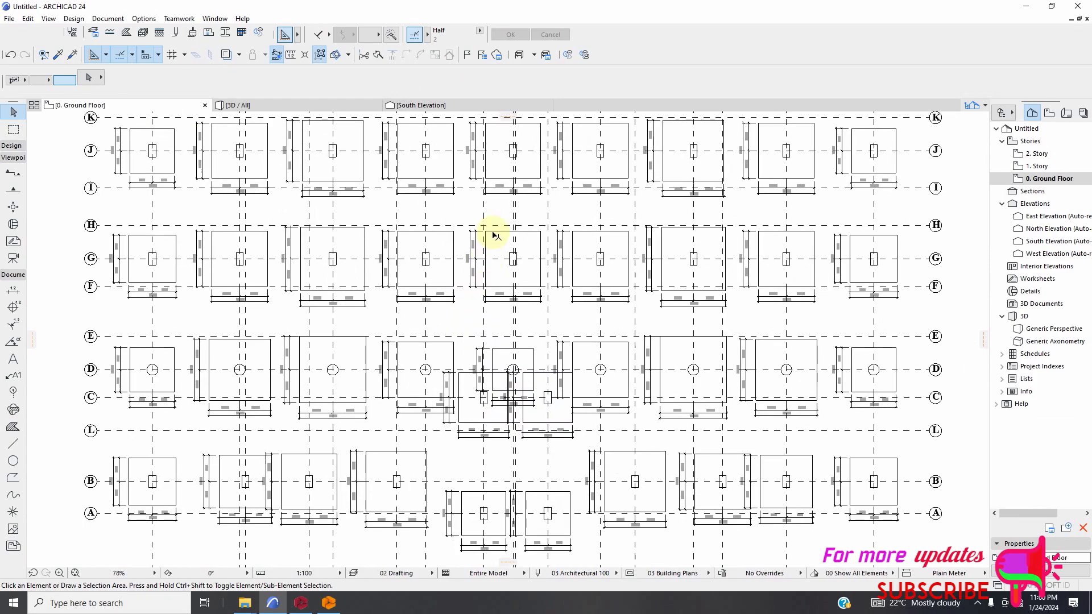
scroll(503, 353, "down", 2)
scroll(286, 190, "up", 3)
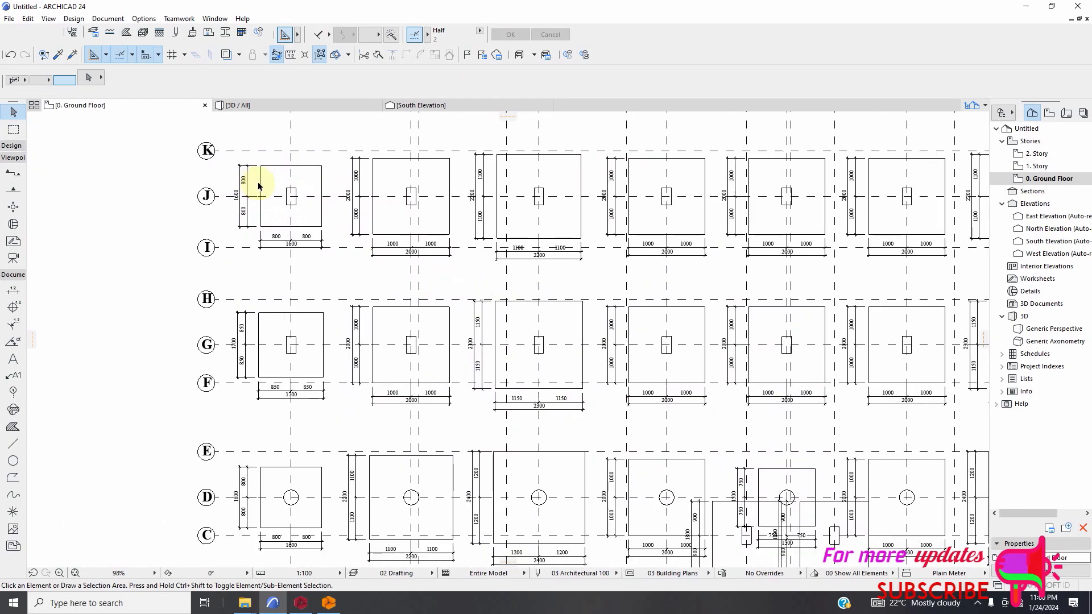
scroll(344, 251, "down", 3)
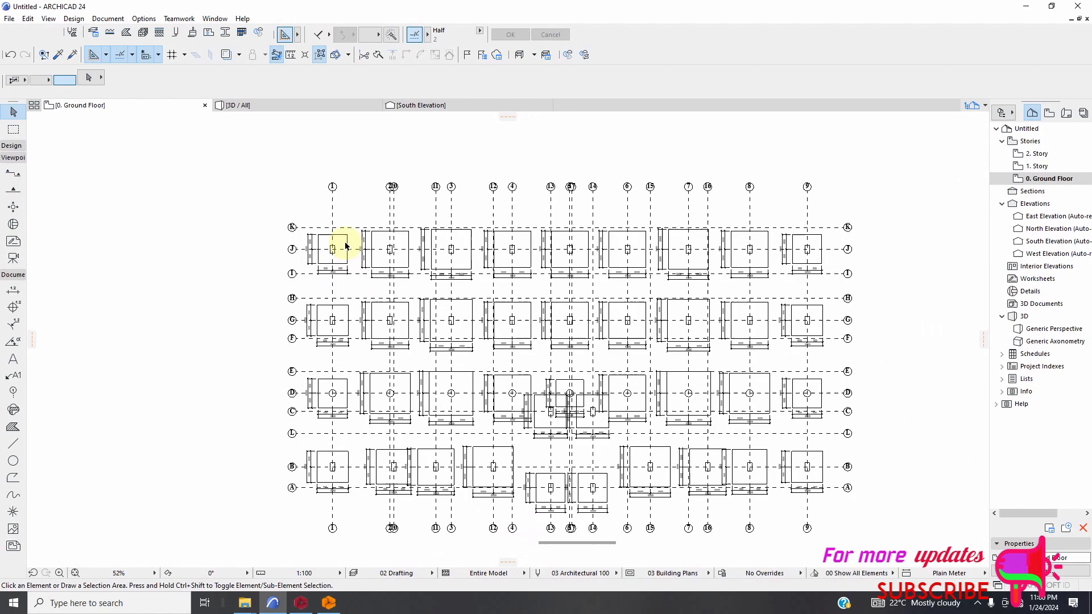
scroll(353, 233, "up", 6)
scroll(352, 229, "up", 4)
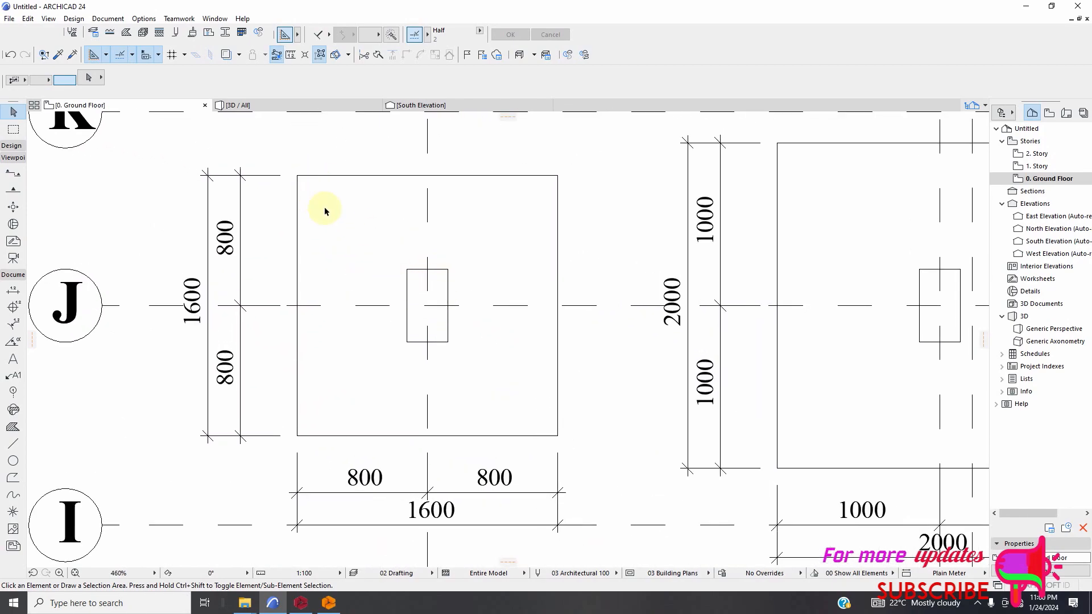
scroll(390, 285, "down", 4)
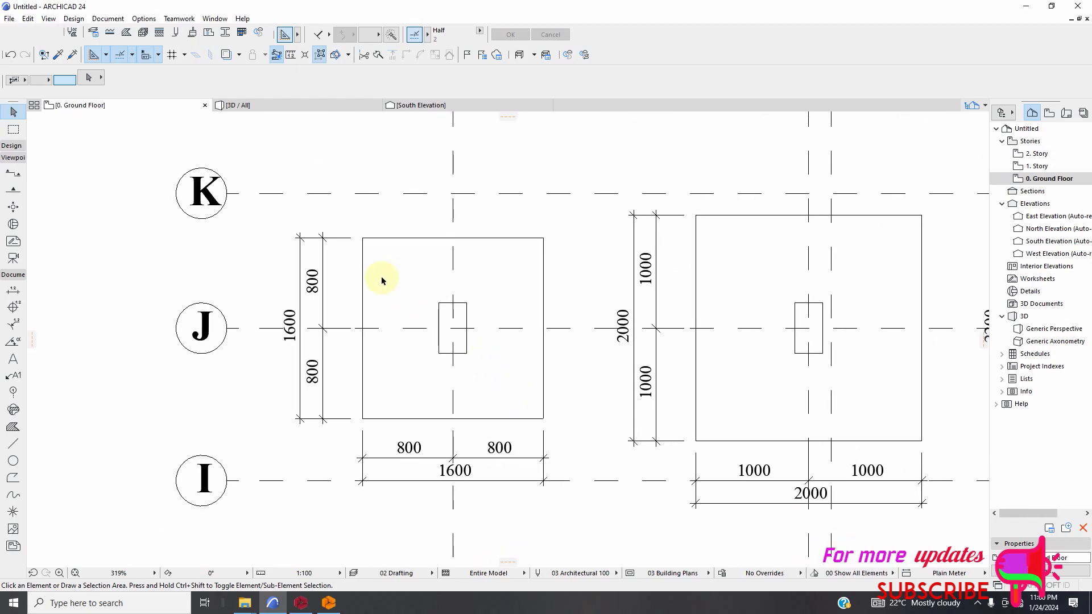
scroll(398, 279, "down", 2)
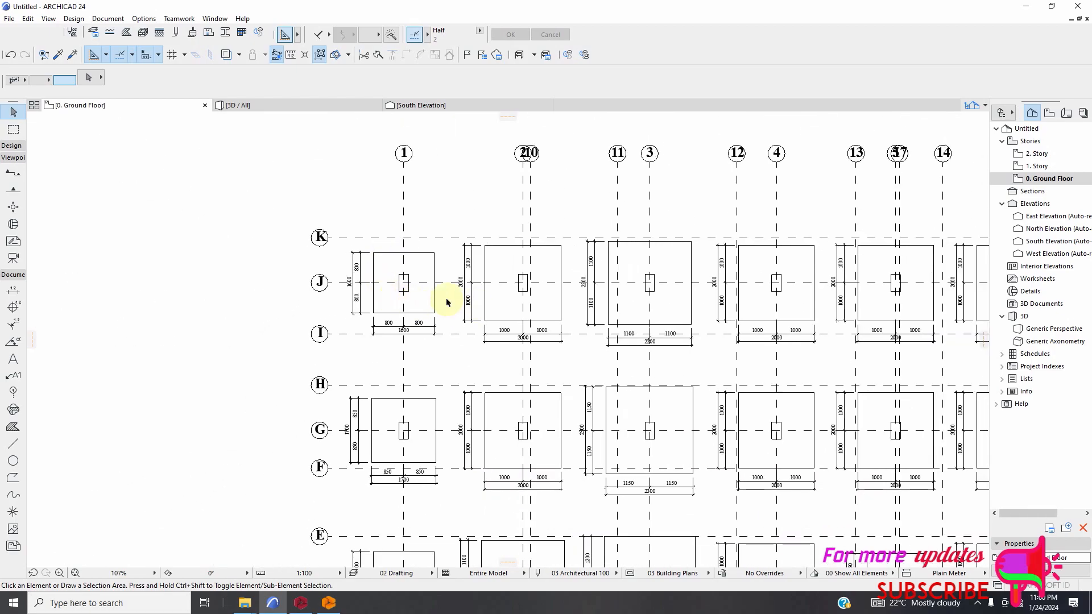
Place a text block reading C1 at the upper-left corner of the footing on axes 1 and J with the Text tool.
scroll(447, 302, "up", 2)
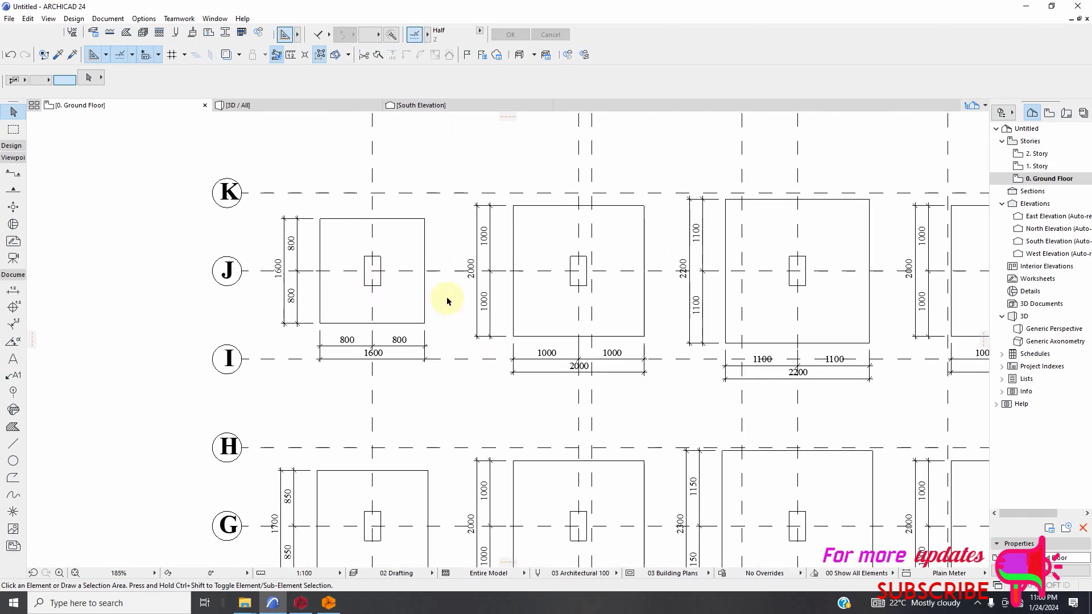
left_click(21, 148)
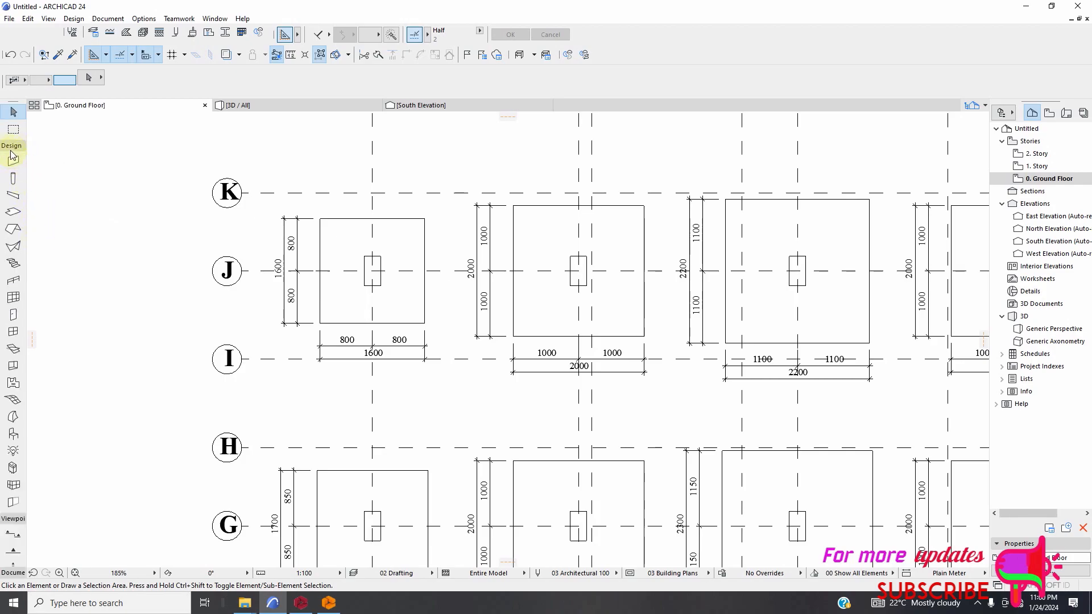
left_click(16, 148)
left_click(16, 275)
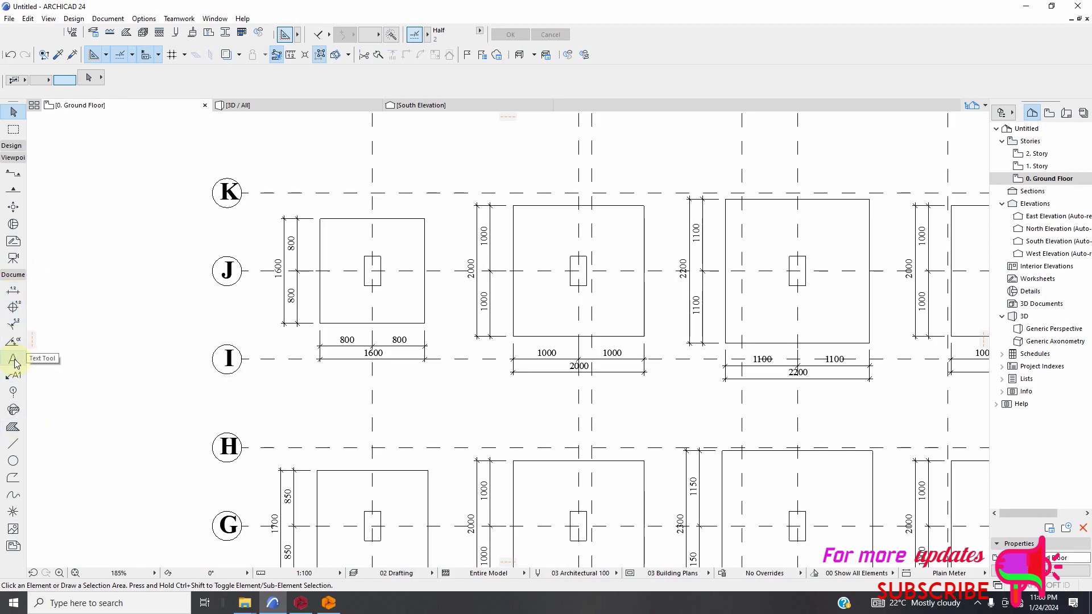
scroll(291, 243, "up", 4)
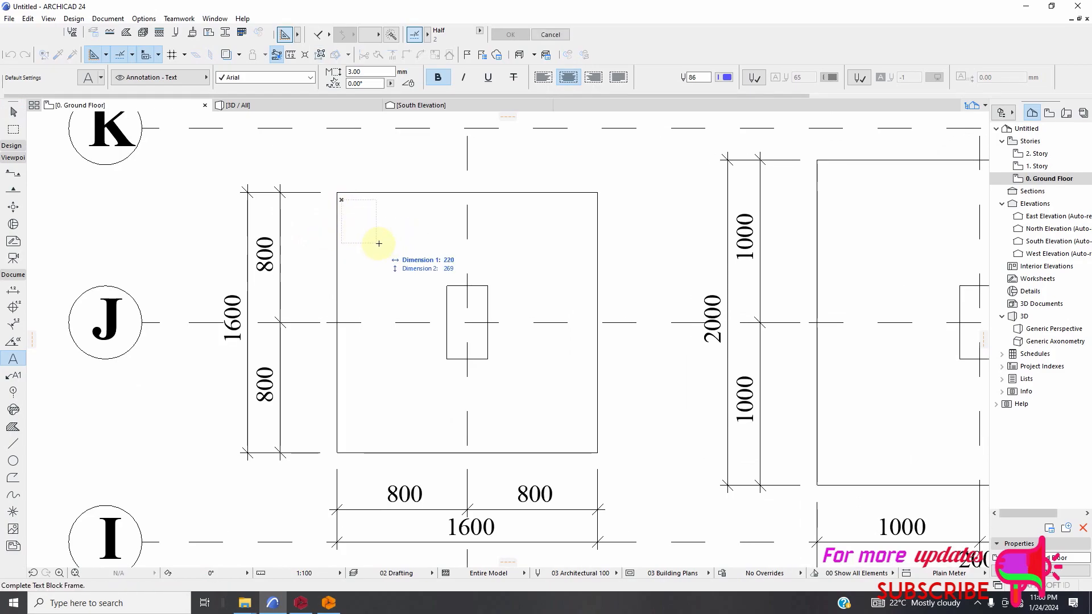
left_click(356, 207)
key("Escape")
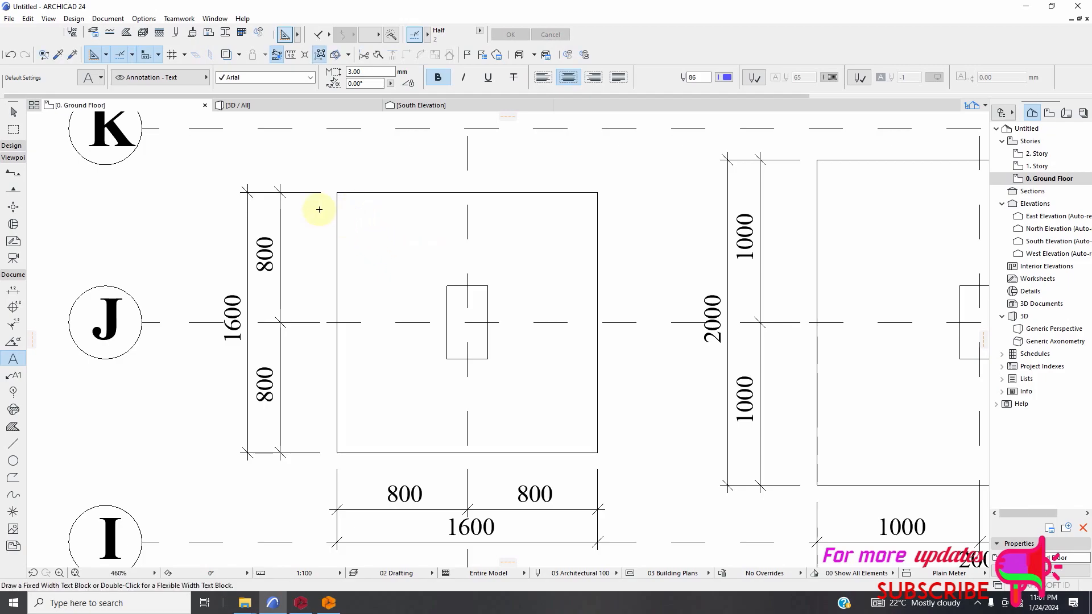
left_click(254, 165)
left_click(410, 246)
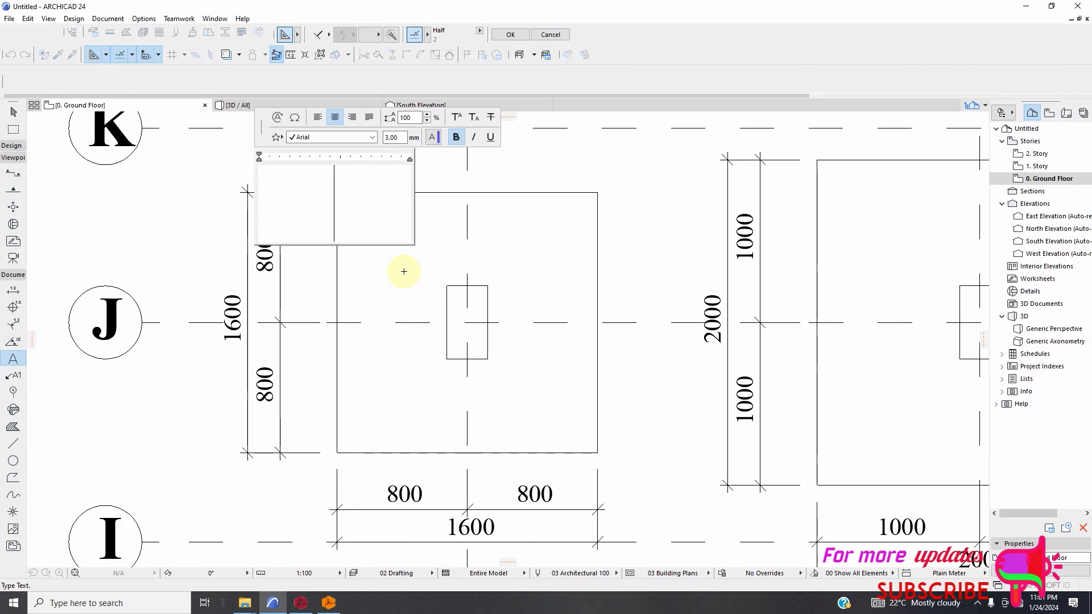
type("C1")
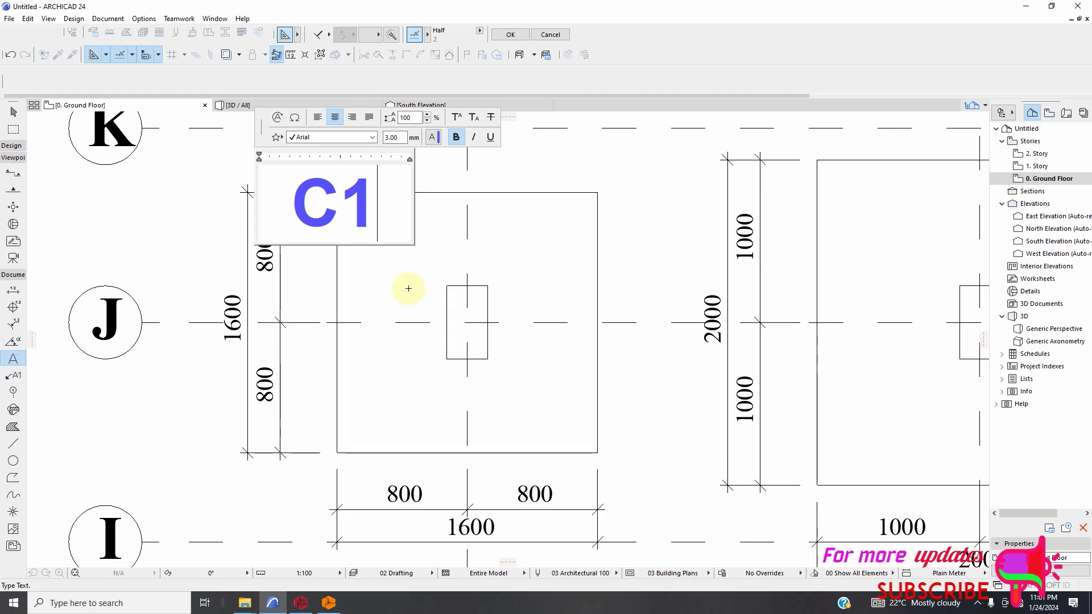
left_click(408, 289)
Place a second text block reading B1 at the lower-right corner of the footing on axes 1 and J.
scroll(392, 295, "down", 4)
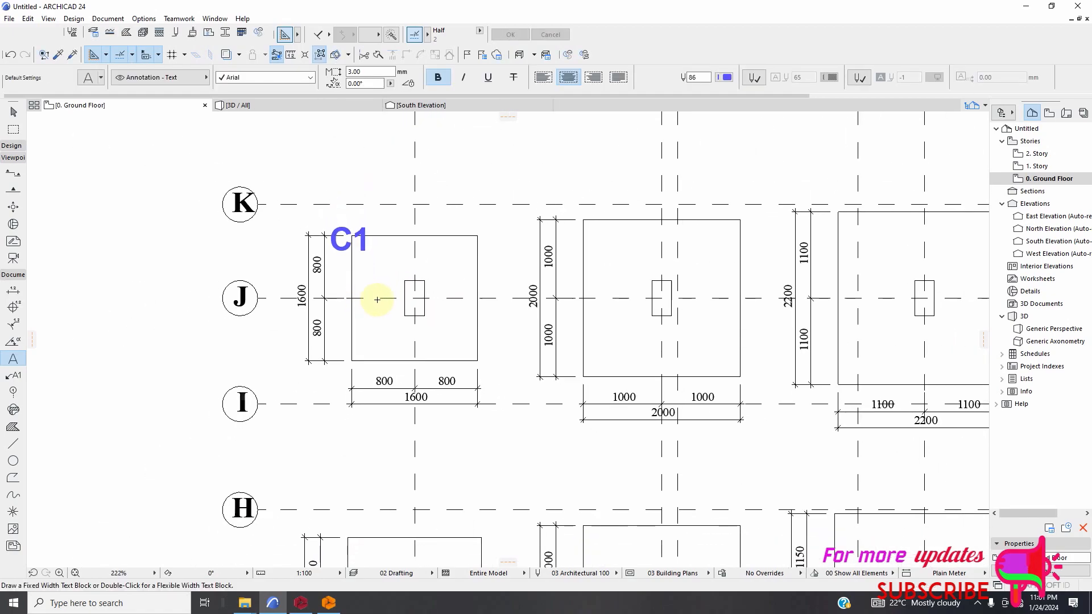
scroll(439, 334, "up", 3)
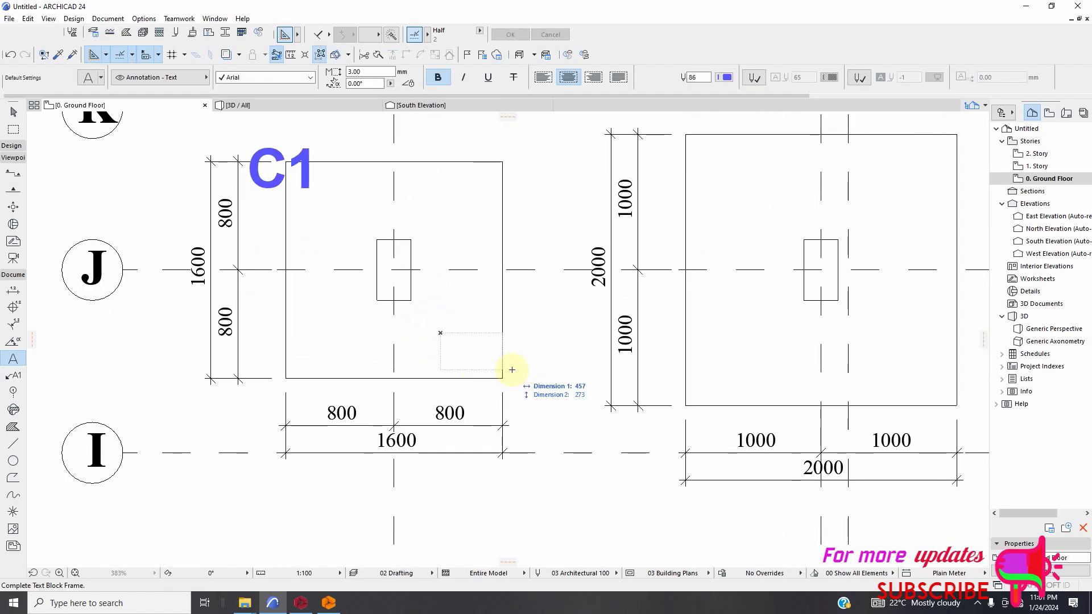
left_click(532, 384)
type("B1")
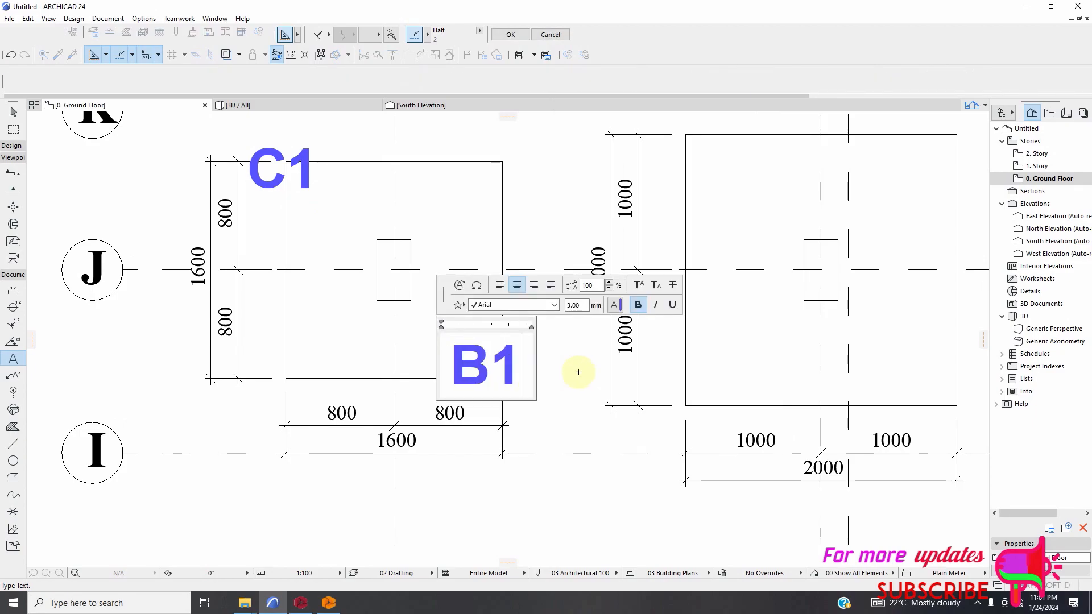
left_click(481, 412)
Select the C1 and B1 texts and set their font to Bodoni MT Black.
scroll(463, 413, "down", 6)
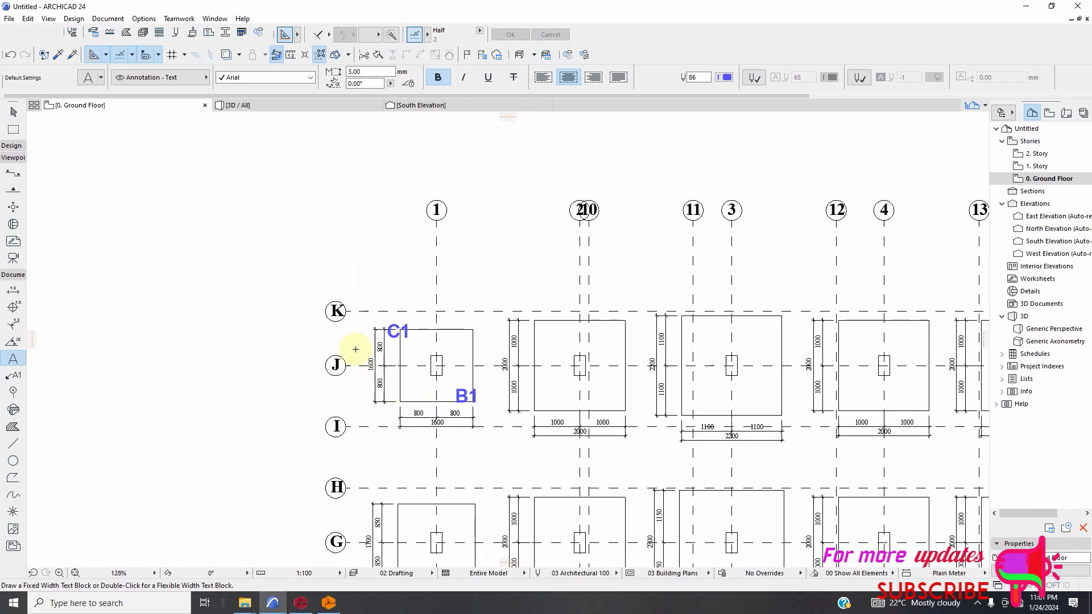
left_click(14, 114)
scroll(405, 333, "up", 3)
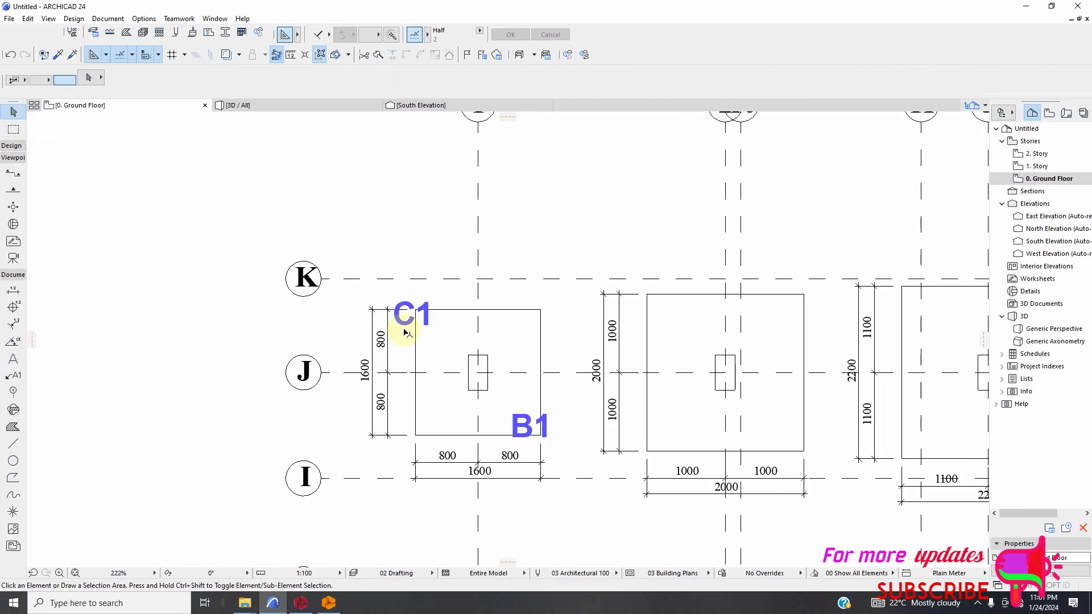
scroll(526, 435, "up", 2)
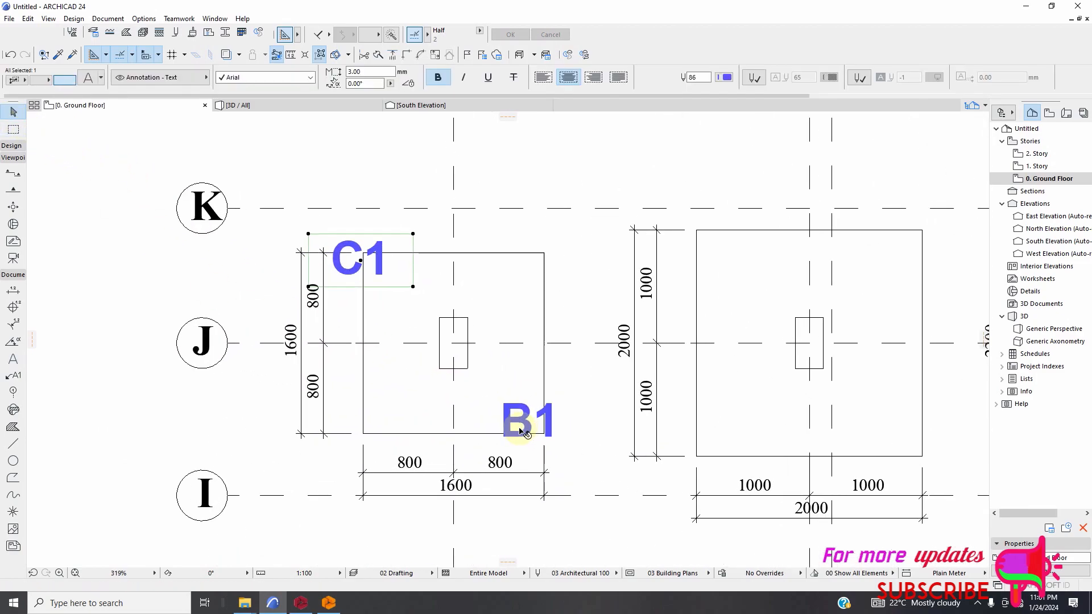
left_click(307, 80)
left_click(308, 81)
left_click(309, 80)
scroll(305, 100, "up", 2)
left_click(294, 99)
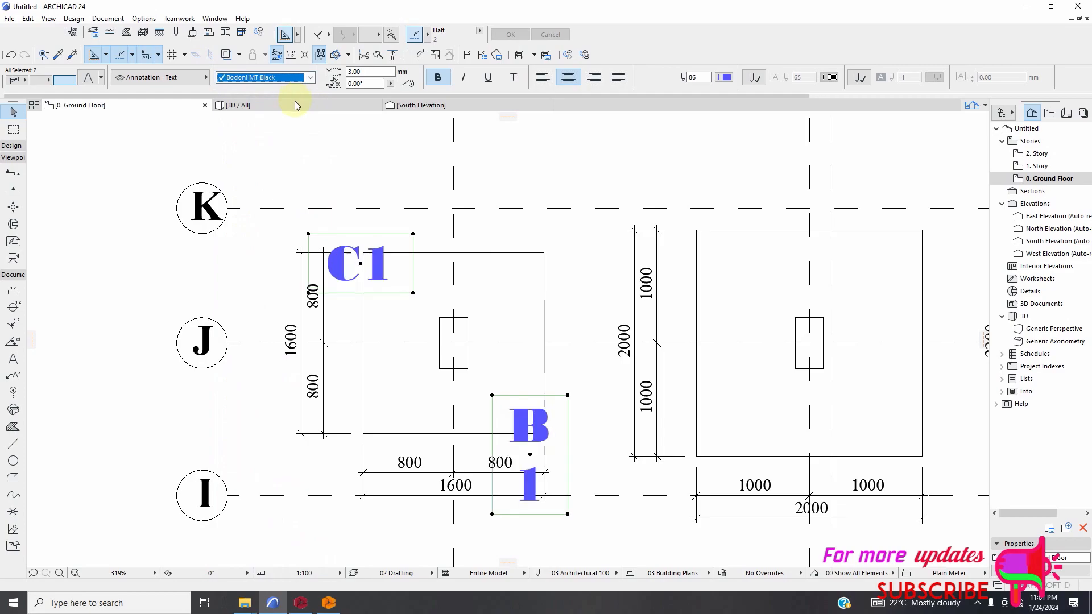
Try the OCR A Extended font on the selected C1 and B1 texts.
left_click(309, 78)
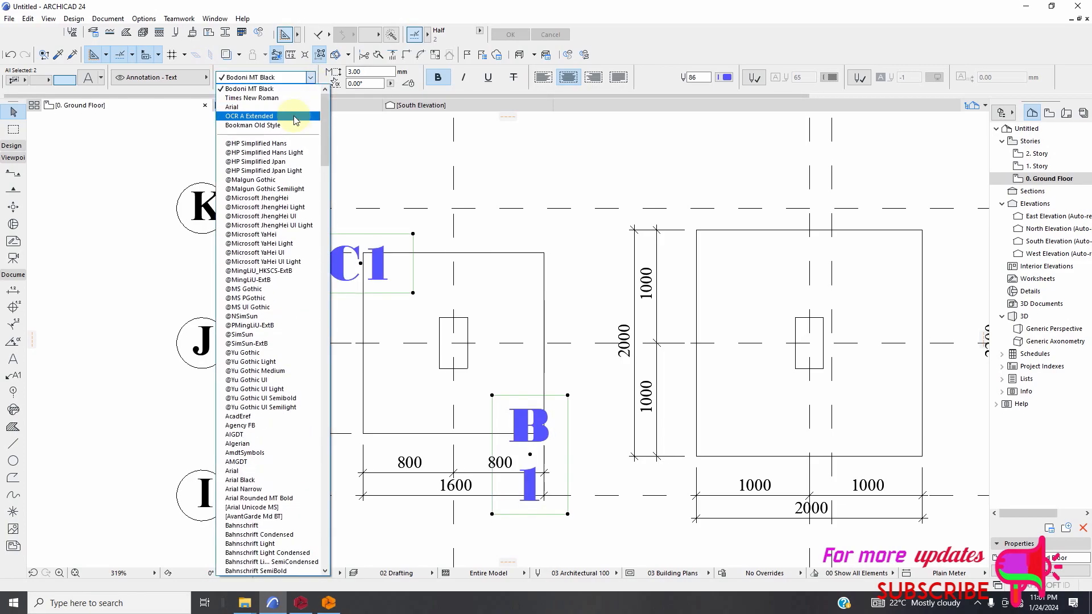
left_click(280, 90)
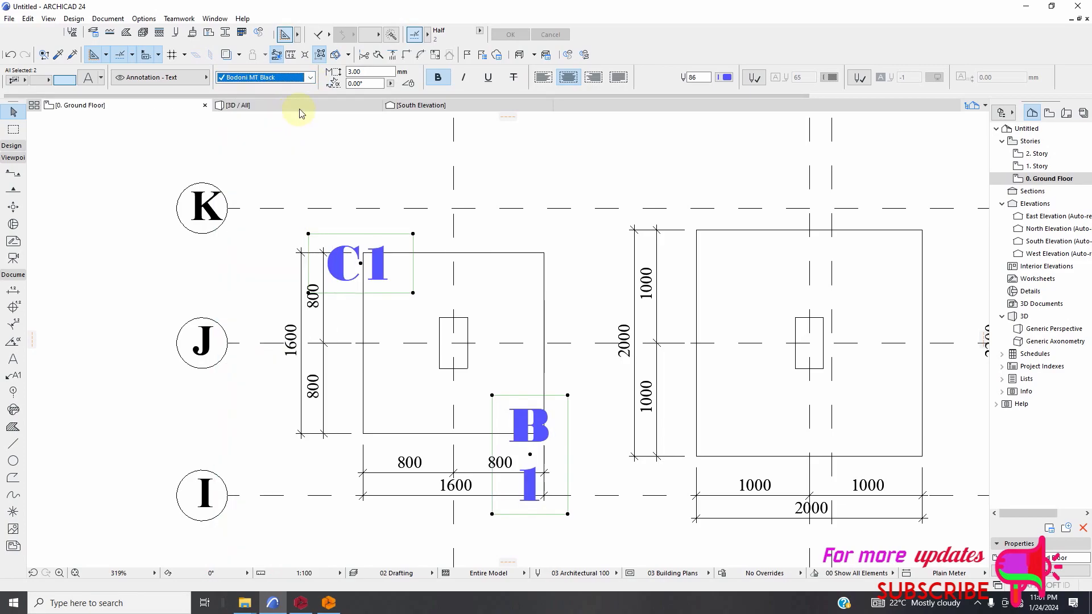
left_click(312, 79)
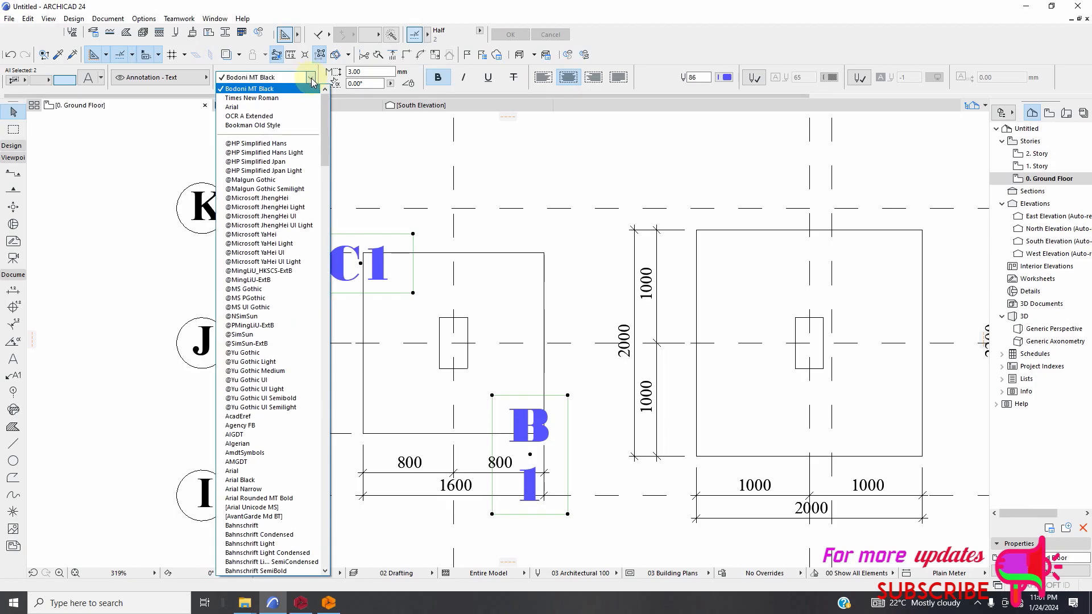
left_click(287, 117)
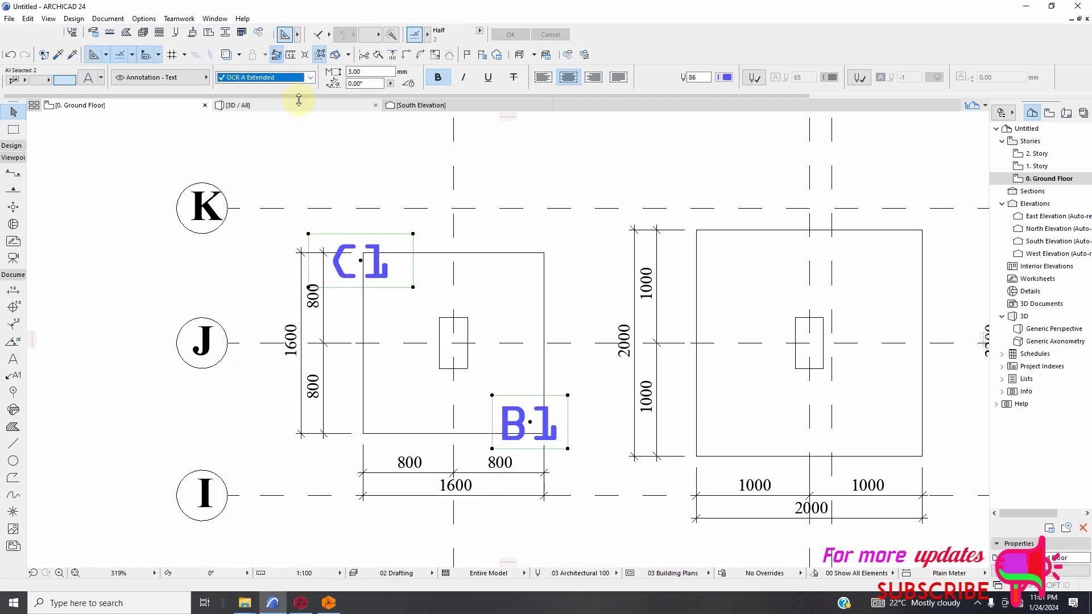
Set the font of the C1 and B1 texts to Times New Roman and deselect them.
left_click(310, 80)
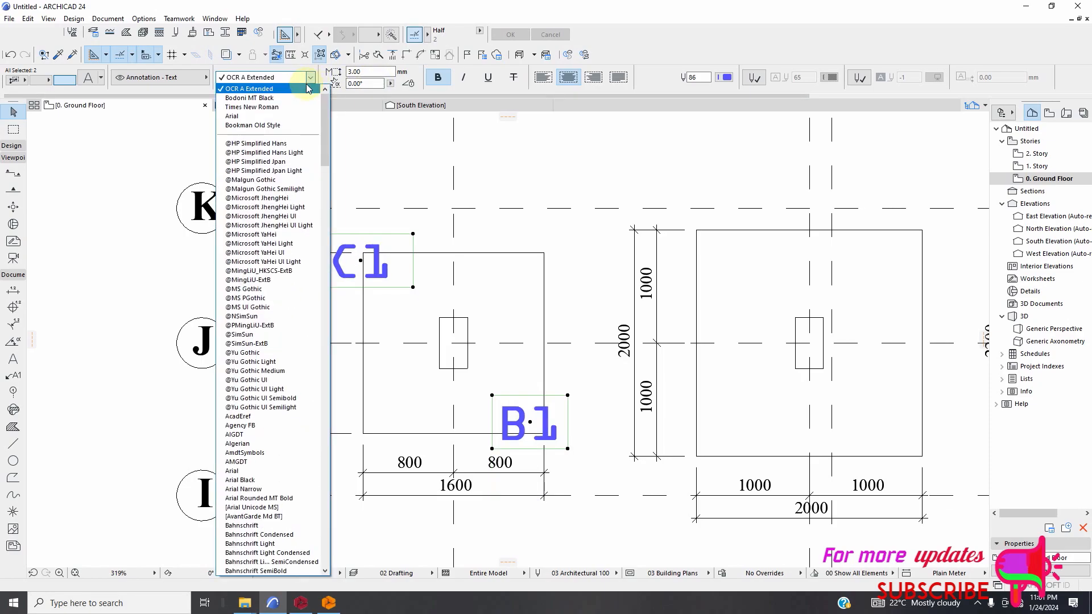
left_click(291, 107)
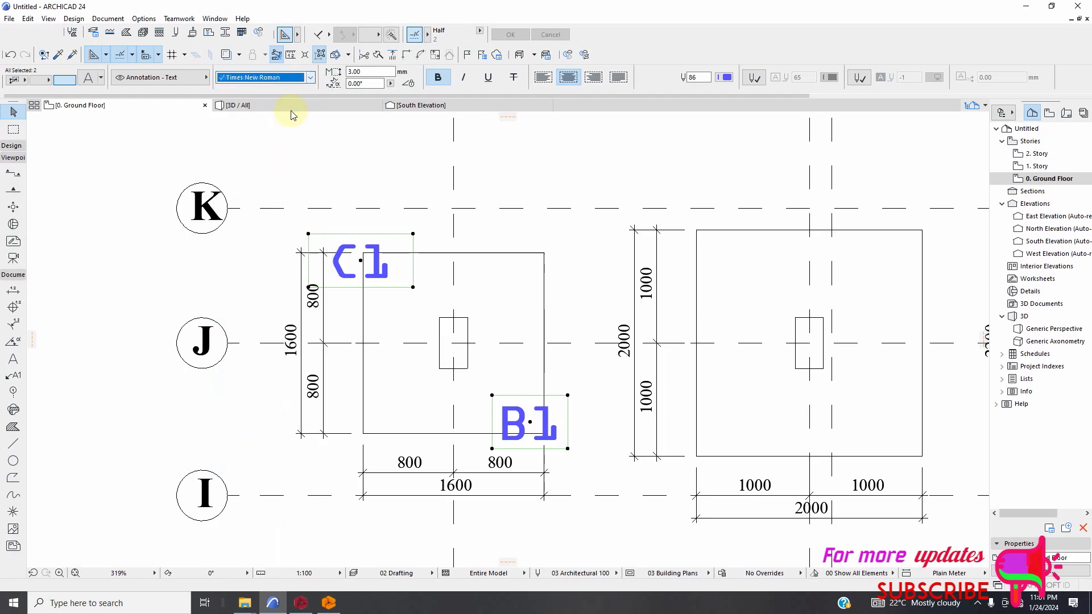
mouse_move(294, 118)
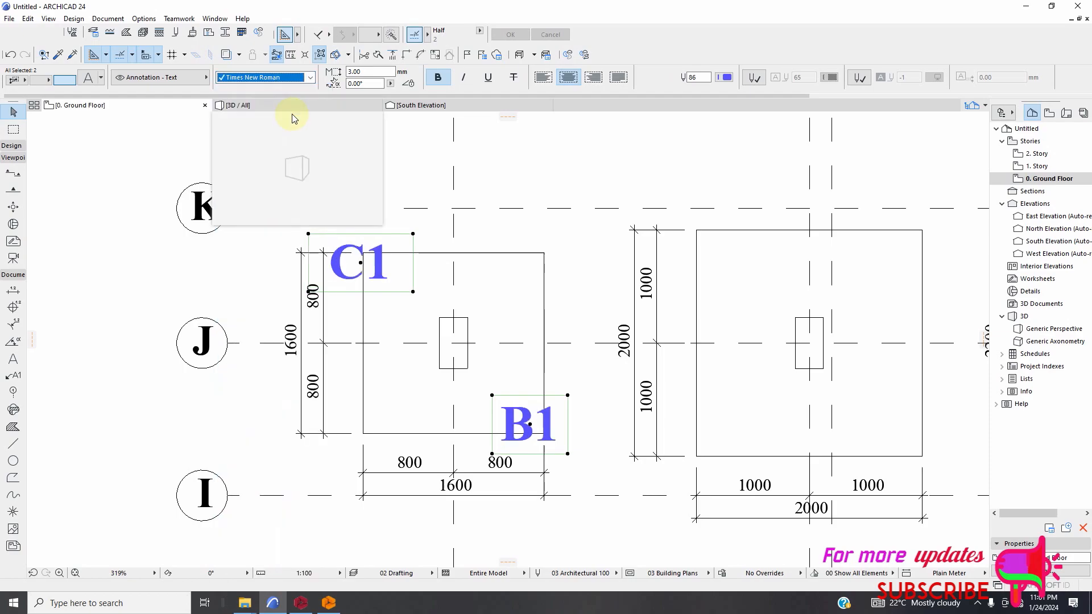
left_click(498, 235)
Move the C1 text inside the footing on axes 1 and J, aligning its frame with the footing's upper-left corner.
scroll(378, 285, "up", 2)
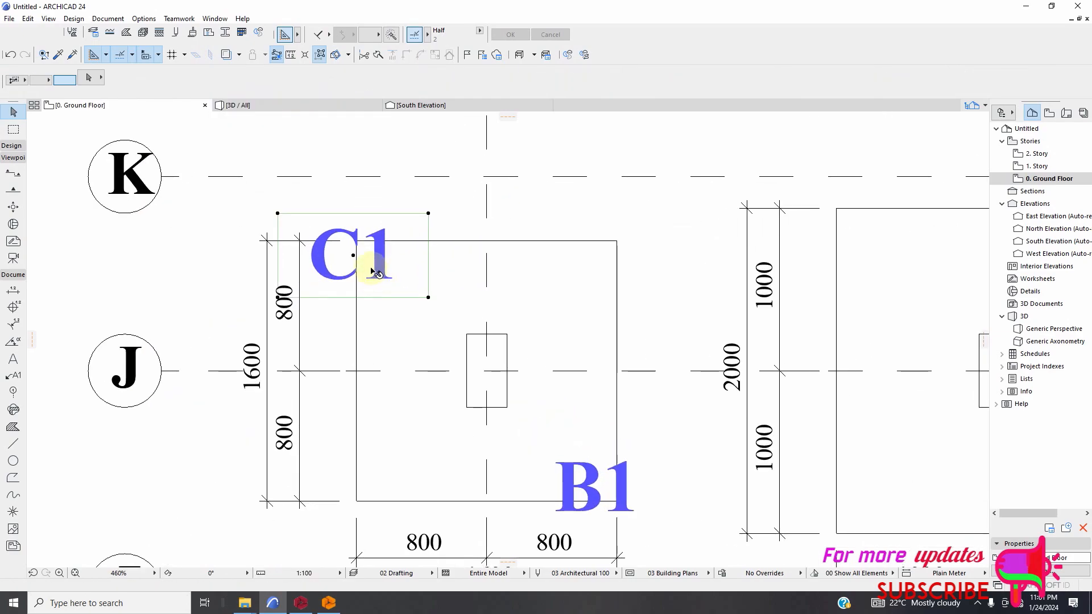
left_click(371, 270)
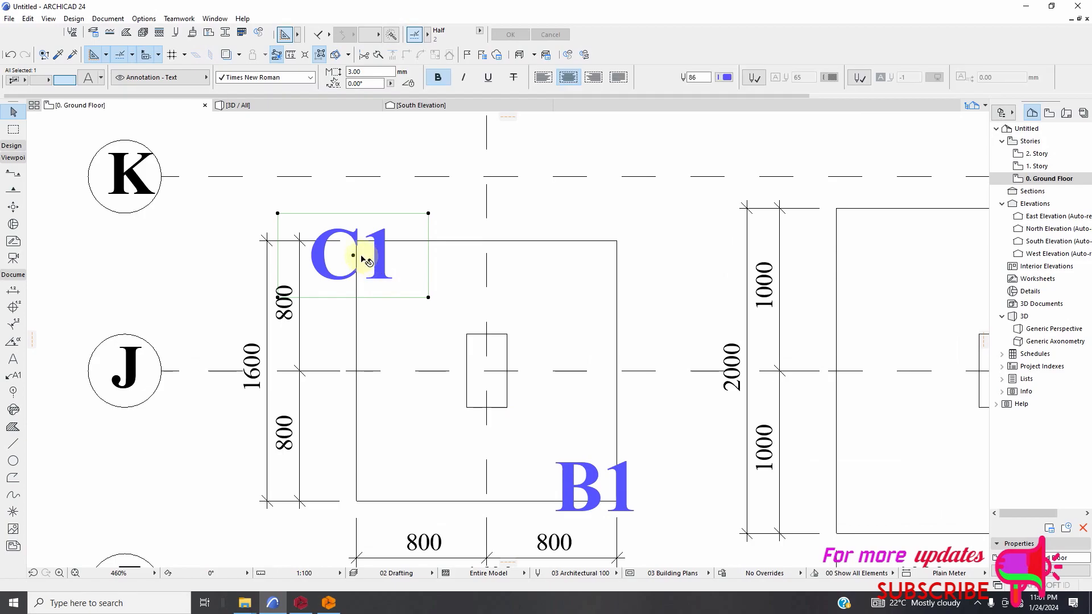
left_click(278, 214)
left_click(428, 297)
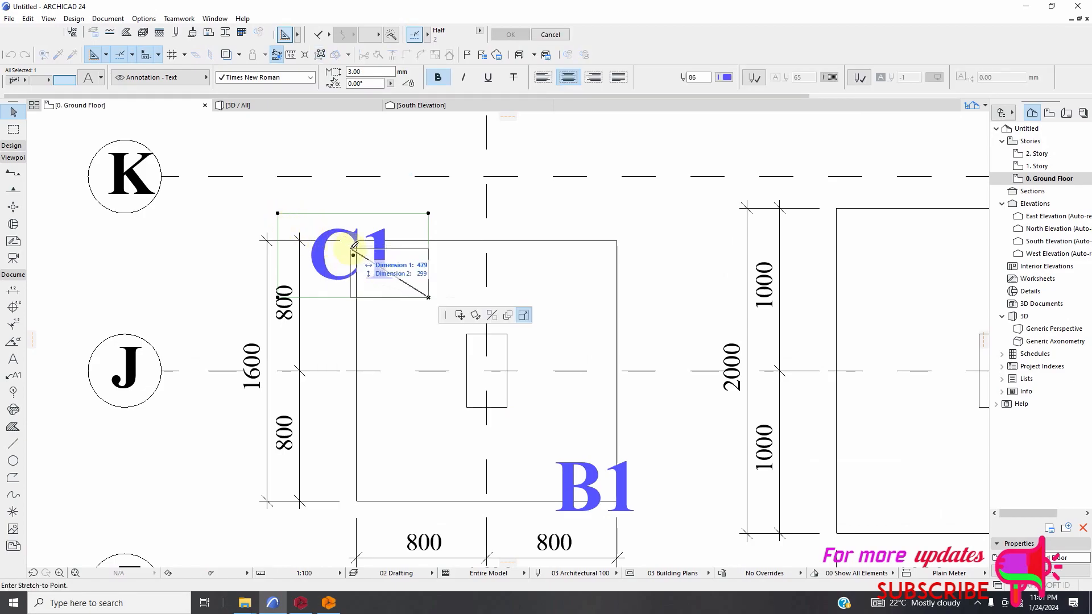
left_click(460, 315)
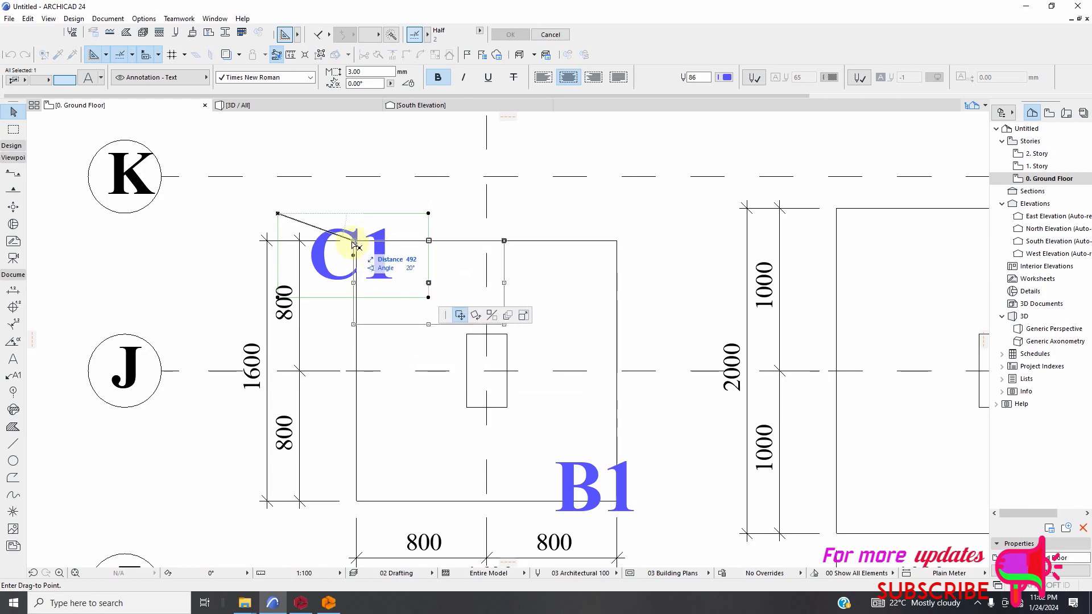
left_click(357, 241)
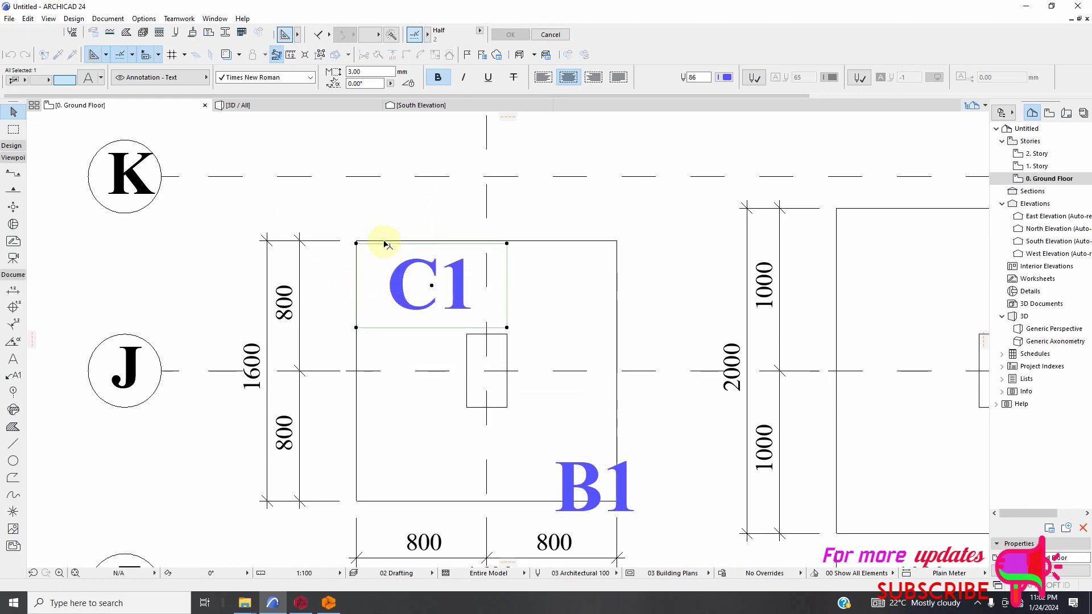
Move the B1 text inside the same footing, snapping its frame's lower-right corner to the footing's lower-right corner.
scroll(390, 239, "down", 2)
scroll(489, 373, "up", 2)
scroll(539, 422, "up", 2)
left_click(534, 432)
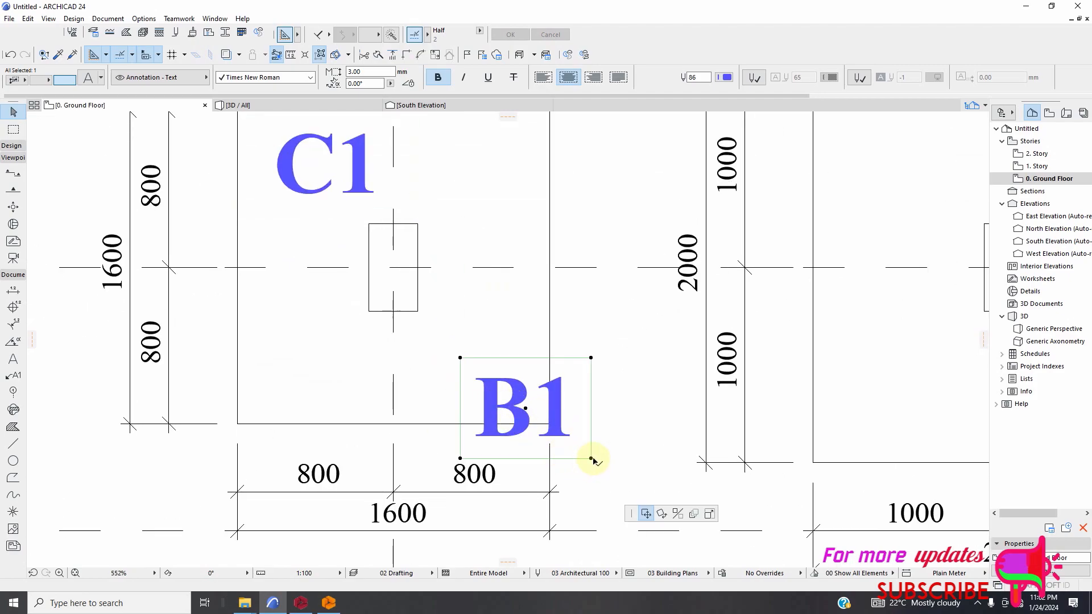
left_click(591, 458)
left_click(550, 423)
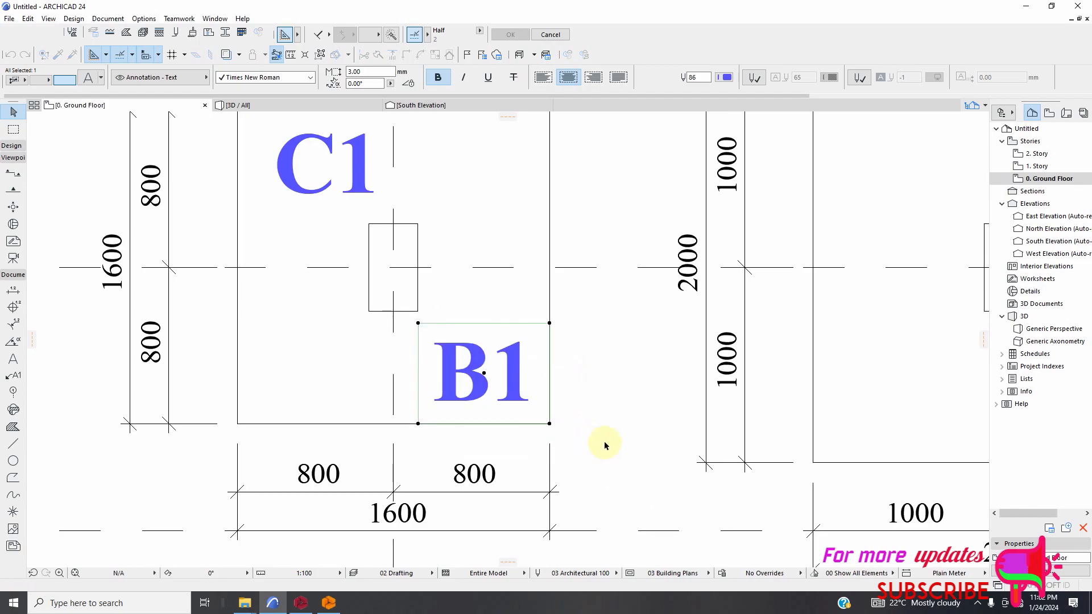
scroll(601, 445, "down", 4)
left_click(576, 391)
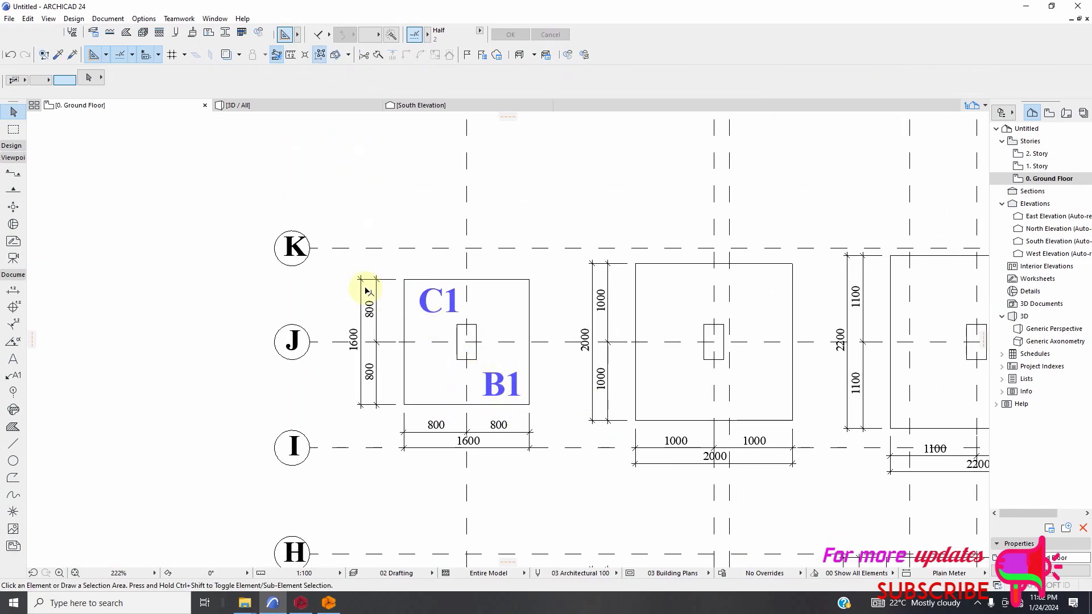
Examine the copied foundation plan, comparing the footing labelled C1 and B1 with the unlabelled footings and columns around it.
scroll(445, 288, "down", 3)
scroll(428, 317, "up", 2)
scroll(366, 331, "down", 1)
scroll(366, 333, "down", 5)
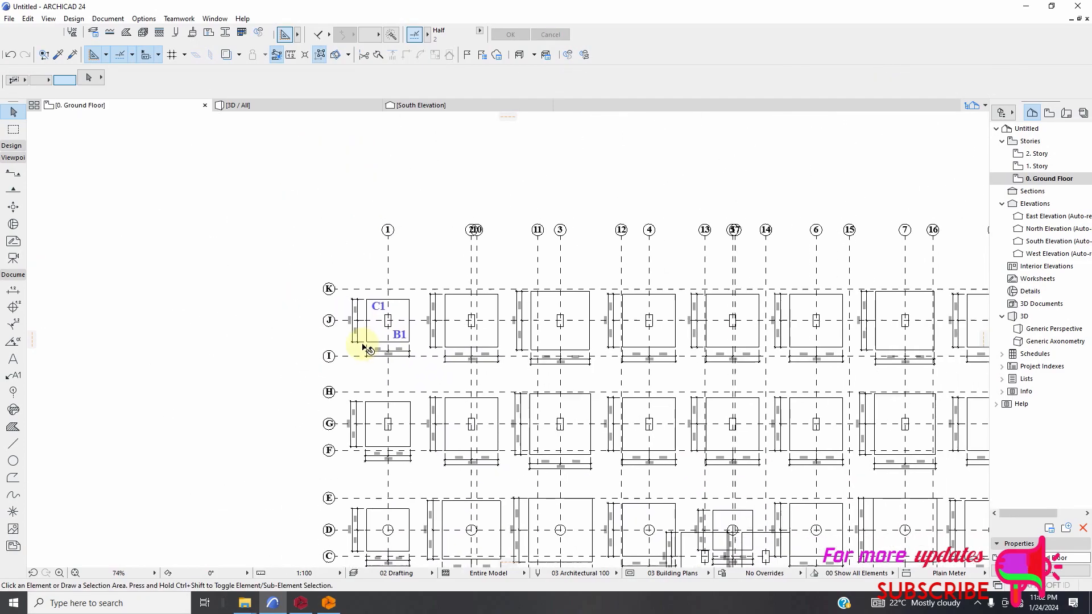
scroll(367, 275, "down", 2)
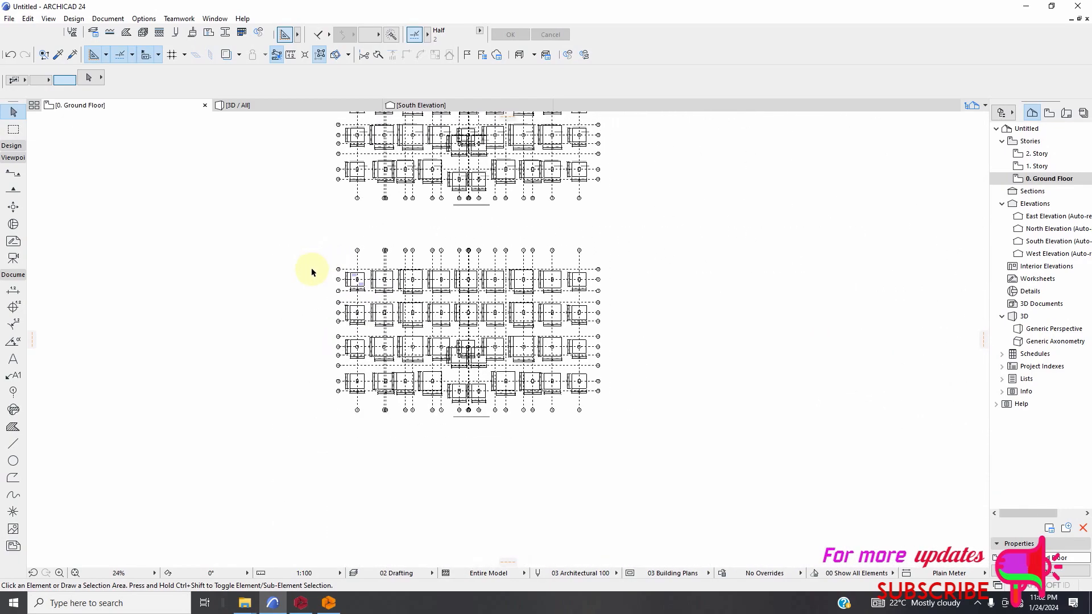
scroll(300, 256, "up", 6)
scroll(283, 277, "down", 7)
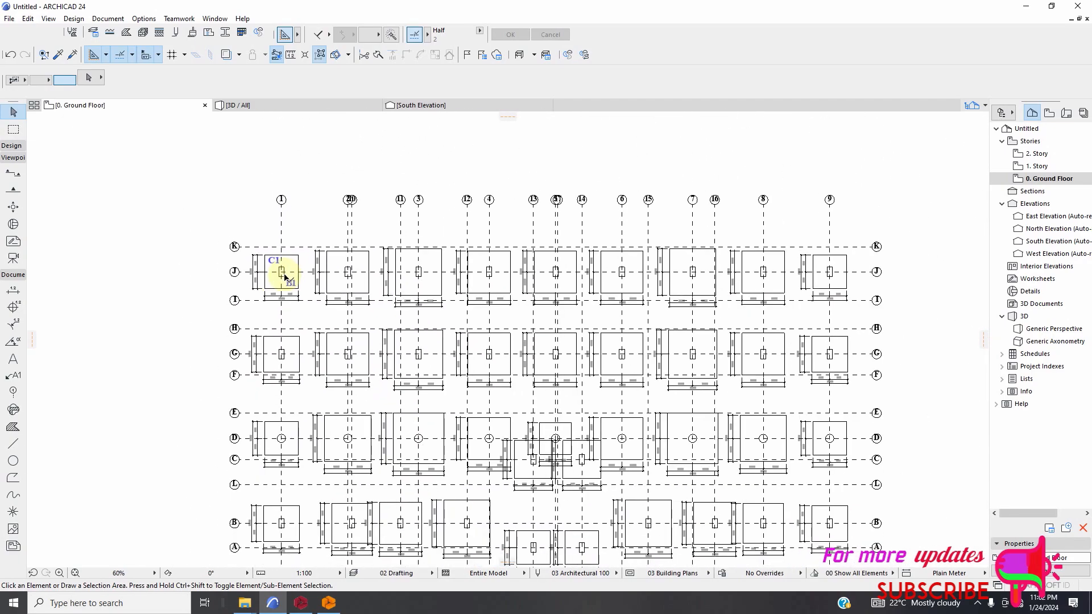
scroll(287, 249, "up", 5)
scroll(318, 265, "down", 2)
scroll(318, 279, "down", 8)
scroll(371, 315, "up", 12)
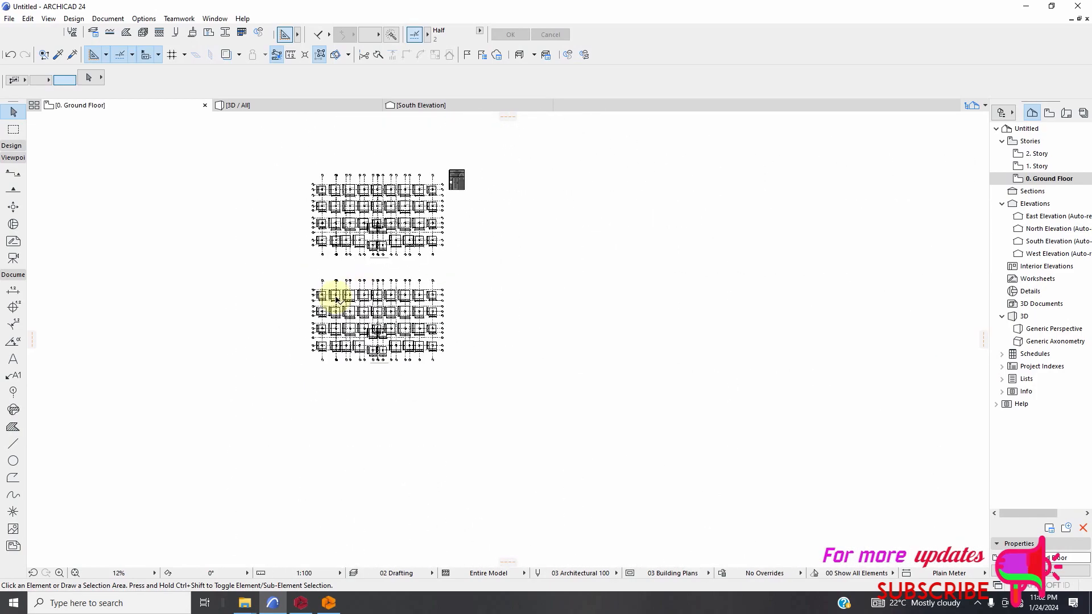
scroll(415, 290, "up", 2)
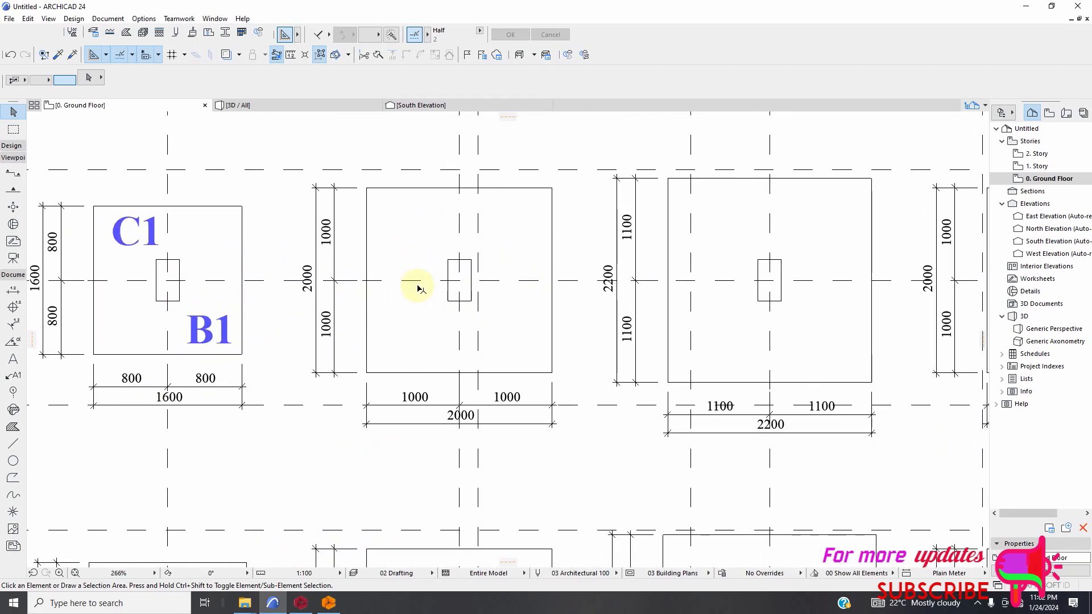
scroll(443, 284, "down", 10)
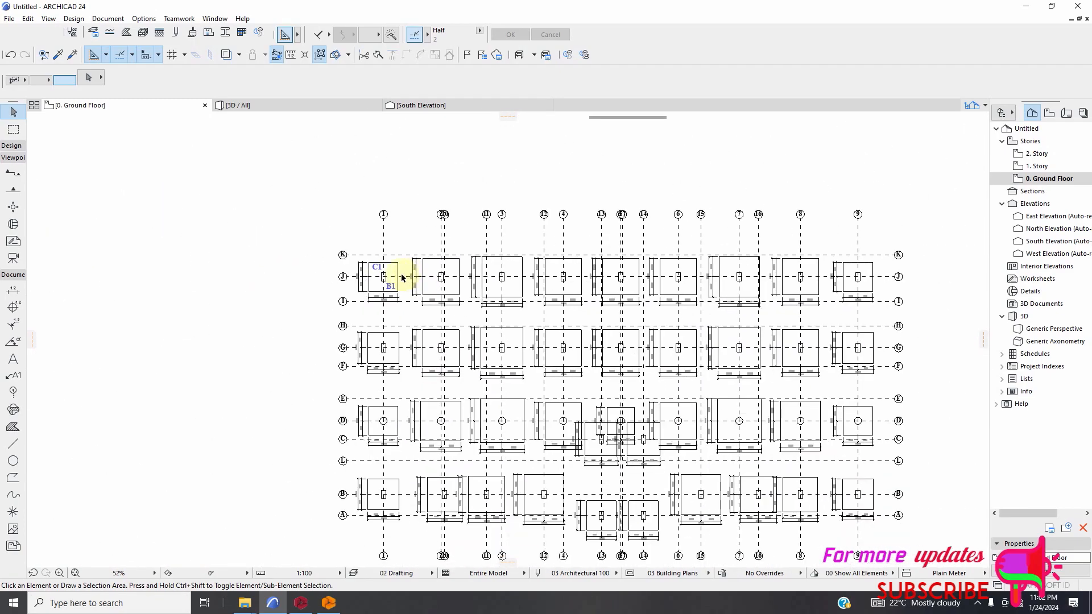
scroll(398, 277, "up", 4)
scroll(406, 277, "up", 7)
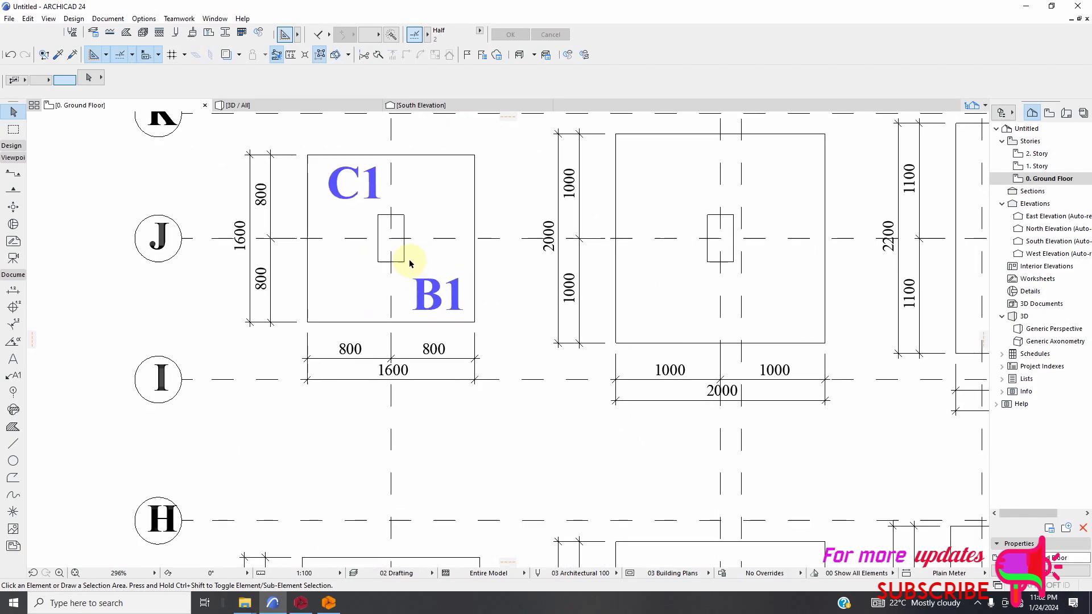
scroll(348, 247, "down", 7)
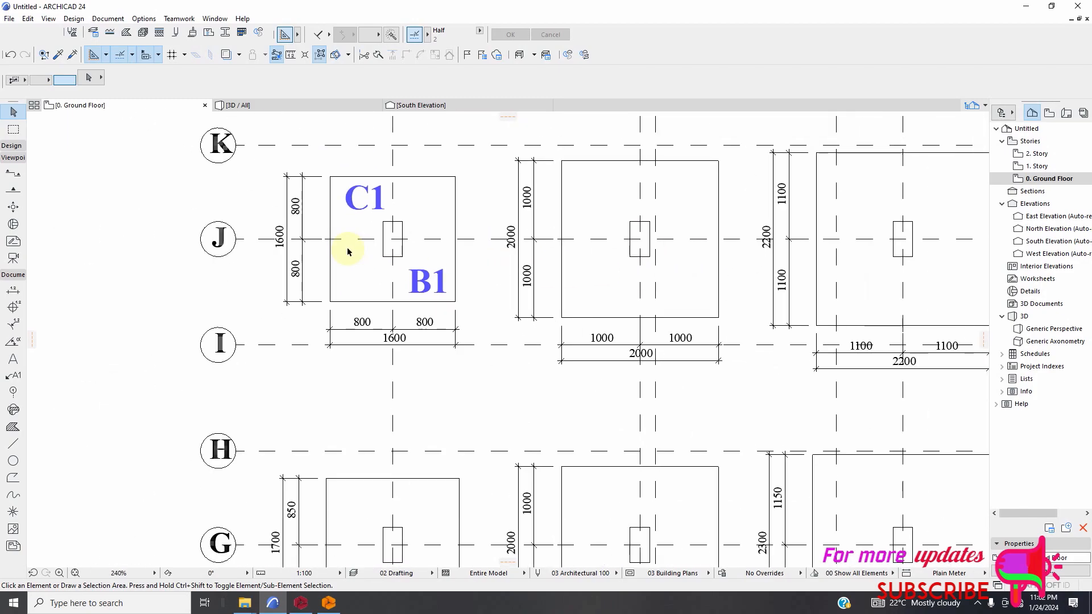
scroll(549, 361, "up", 3)
scroll(512, 345, "up", 3)
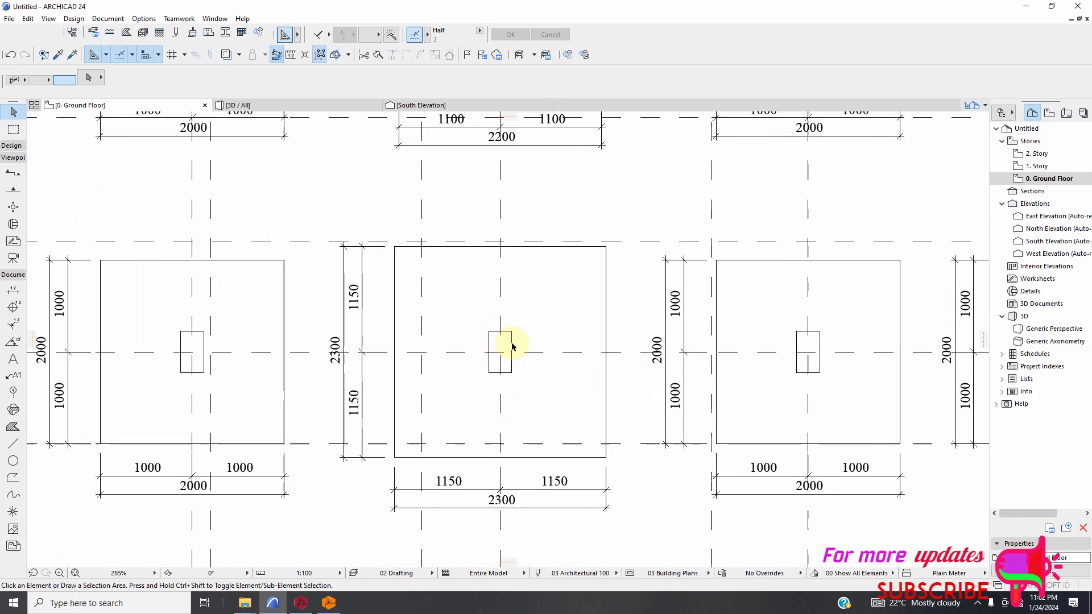
left_click(511, 347)
scroll(473, 286, "down", 10)
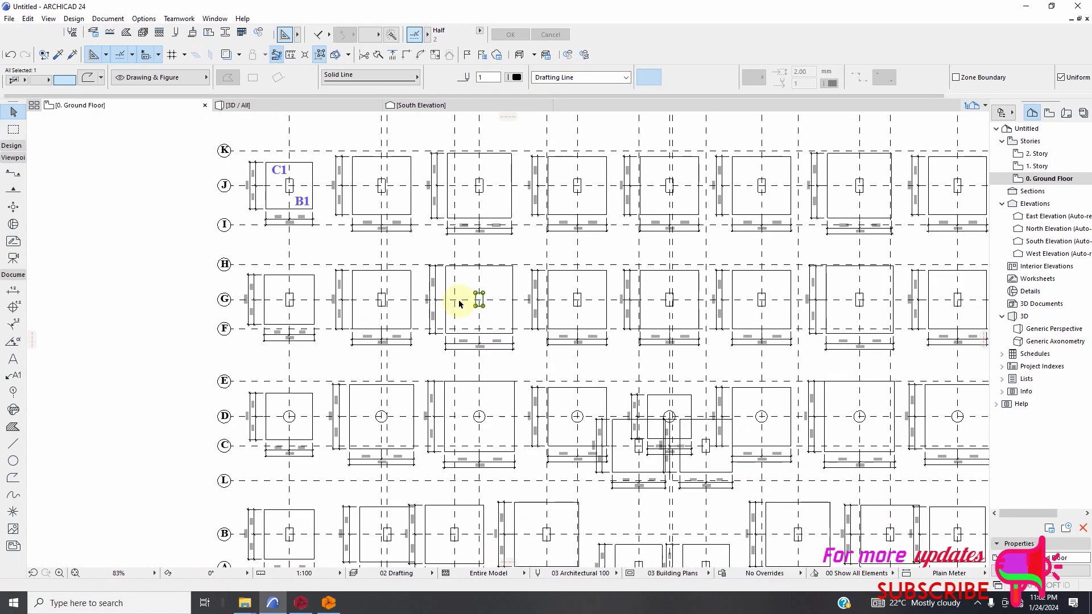
scroll(432, 276, "down", 10)
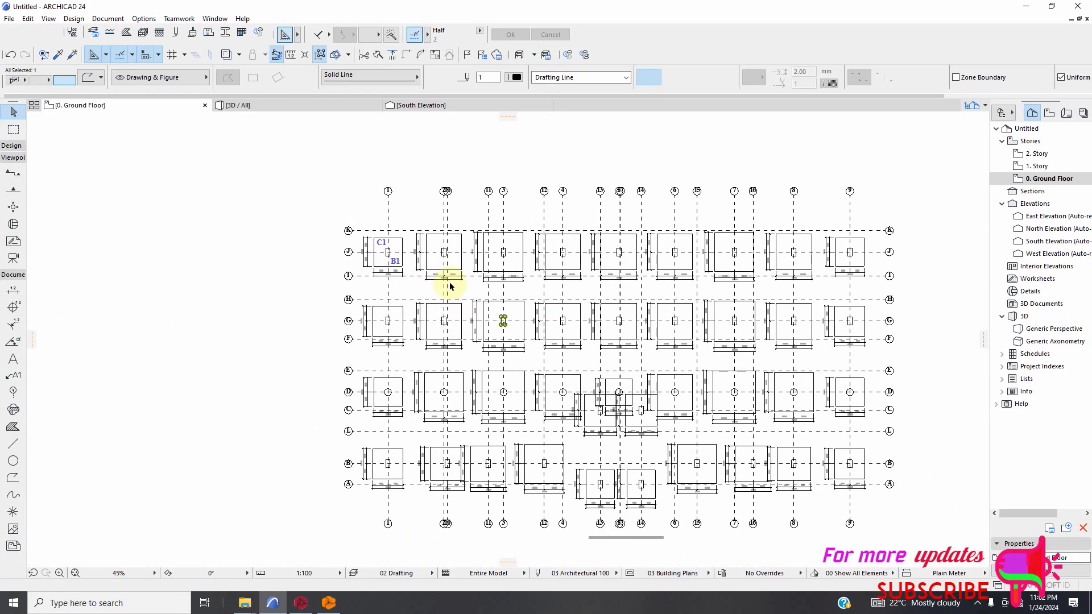
Select the whole first column reinforcement detail in the upper row and drag it to the right side of the foundation plans.
scroll(414, 443, "up", 14)
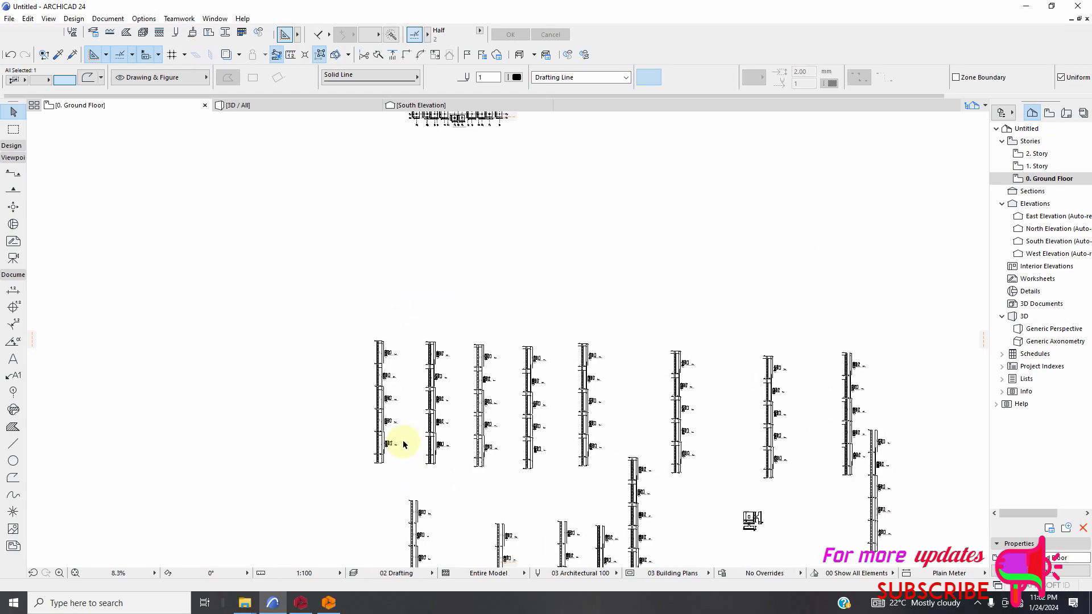
scroll(421, 455, "down", 2)
scroll(401, 418, "up", 8)
scroll(453, 437, "down", 12)
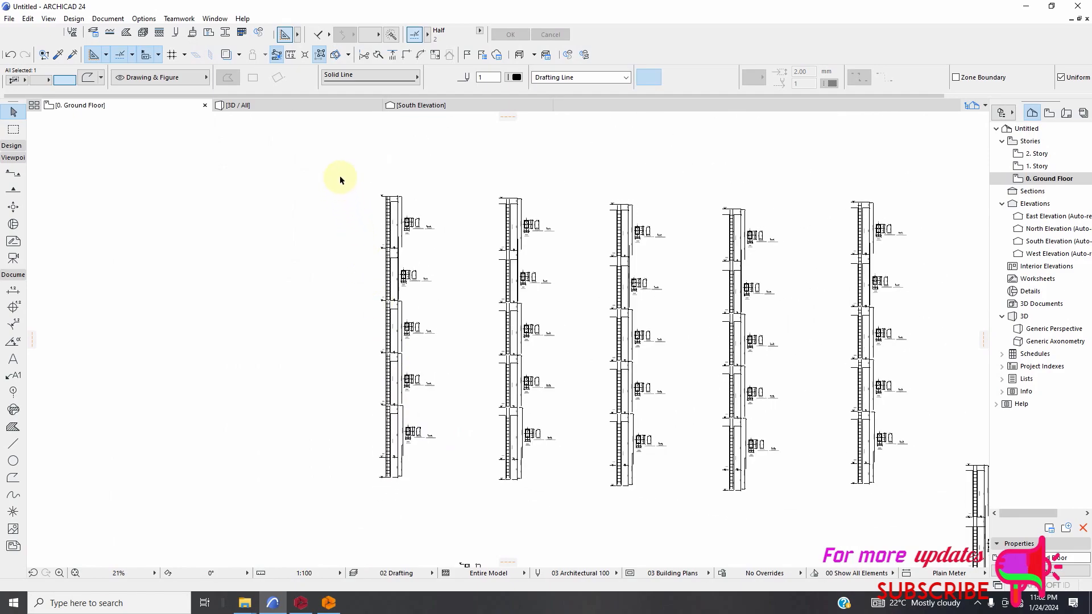
key("Escape")
mouse_move(349, 172)
left_mouse_down()
mouse_move(436, 382)
mouse_move(450, 514)
left_mouse_up()
right_click(449, 285)
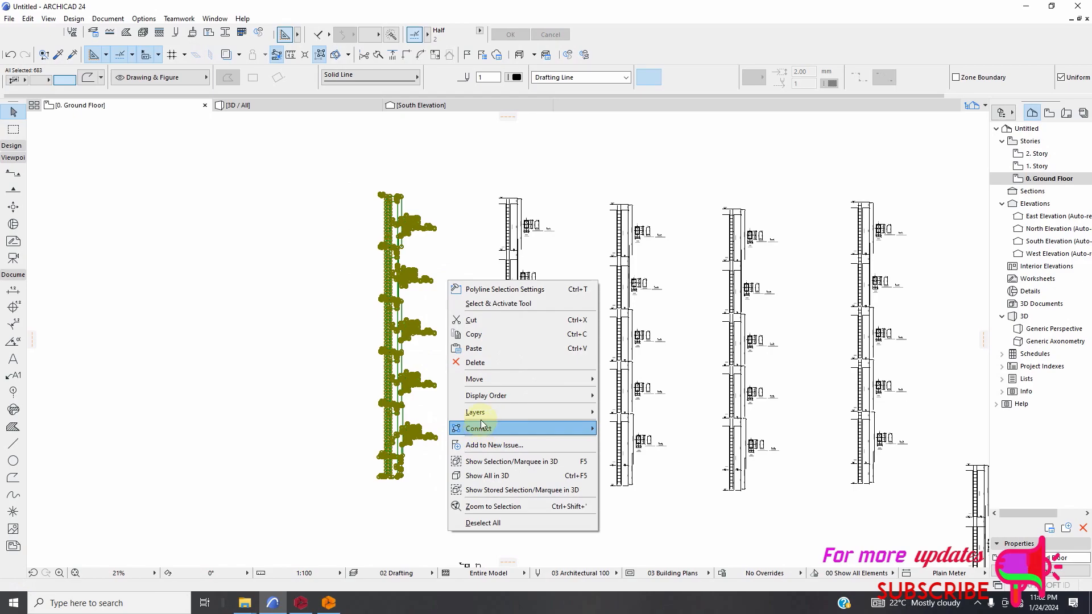
left_click(620, 378)
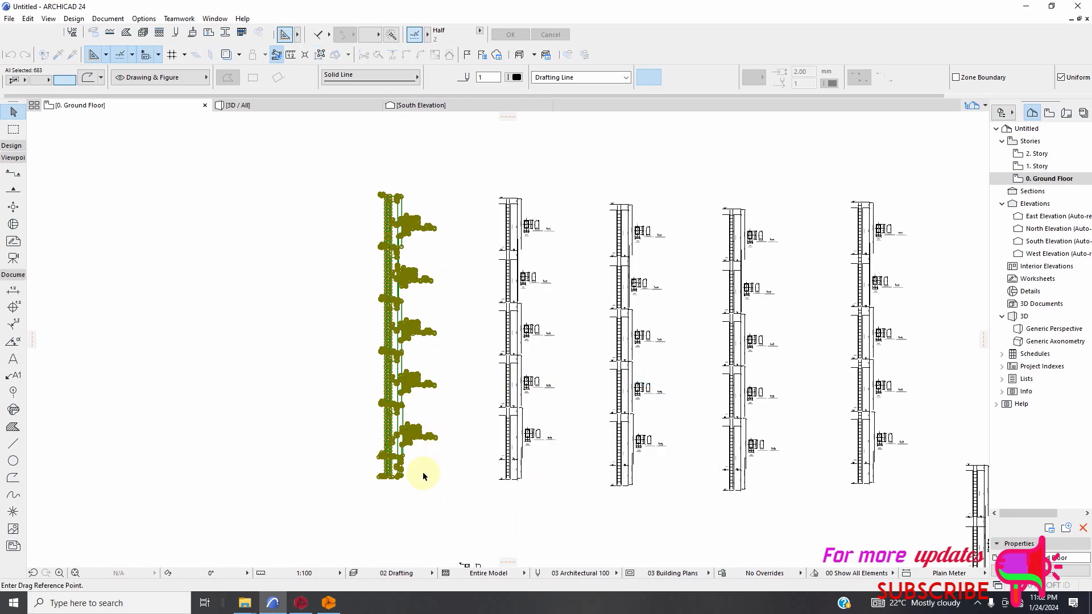
left_click(422, 475)
scroll(381, 518, "down", 2)
scroll(366, 526, "down", 2)
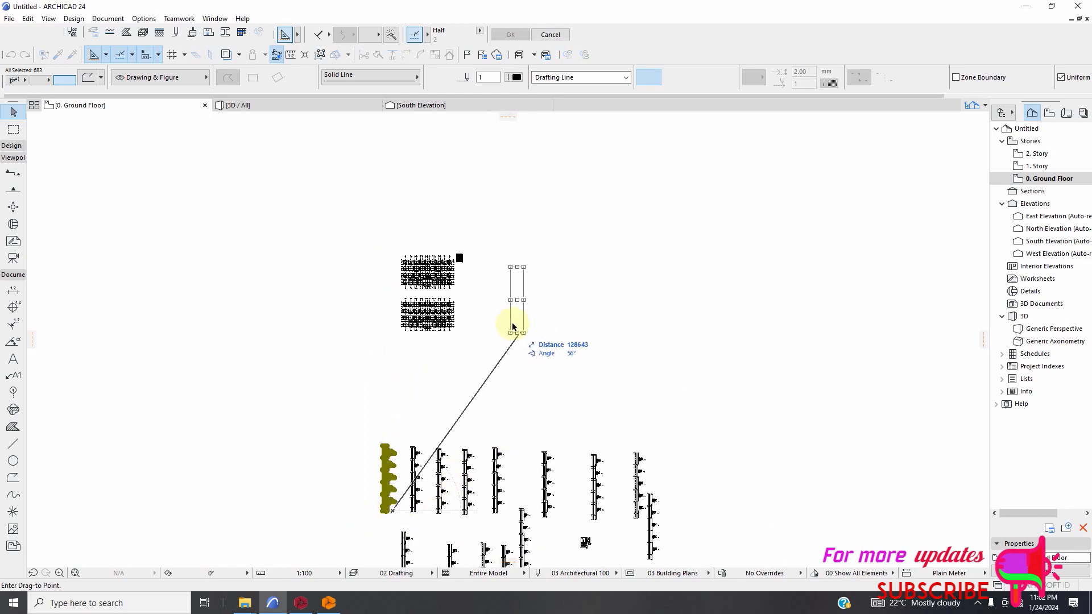
scroll(495, 330, "up", 1)
scroll(437, 319, "up", 3)
scroll(436, 314, "up", 2)
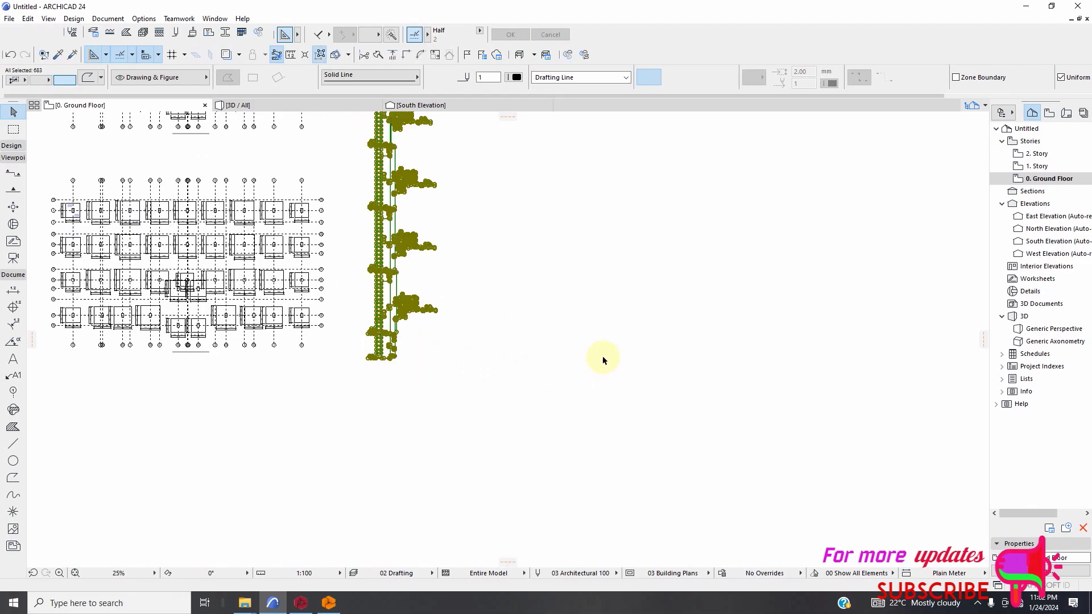
left_click(599, 378)
Examine the relocated column detail's uppermost cross-section, including its column label, size and reinforcement notes.
scroll(547, 373, "down", 2)
scroll(407, 216, "up", 3)
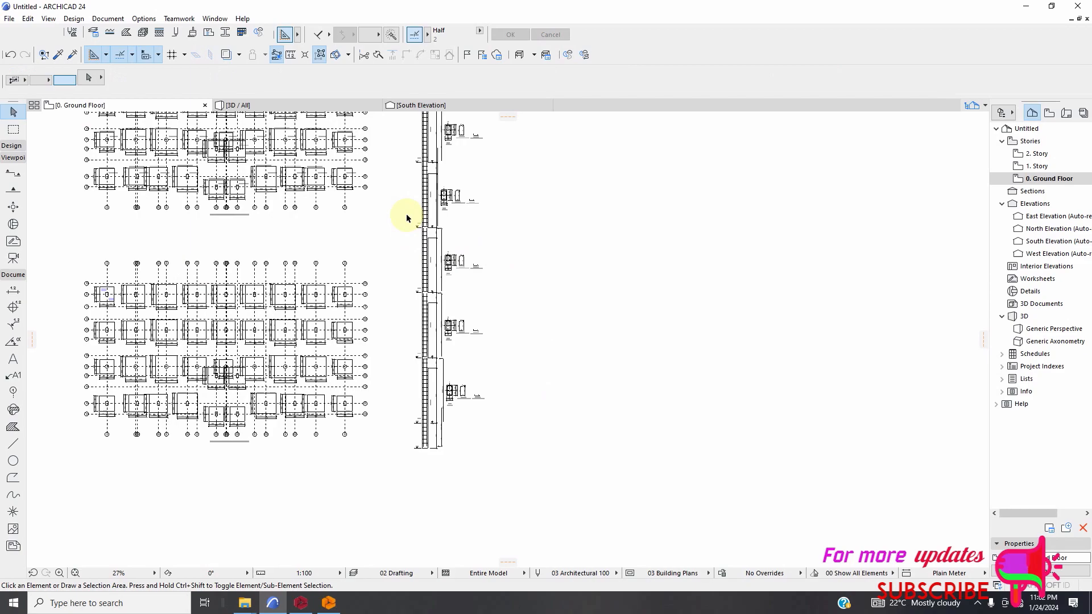
scroll(553, 292, "down", 1)
scroll(543, 200, "up", 1)
scroll(558, 234, "up", 5)
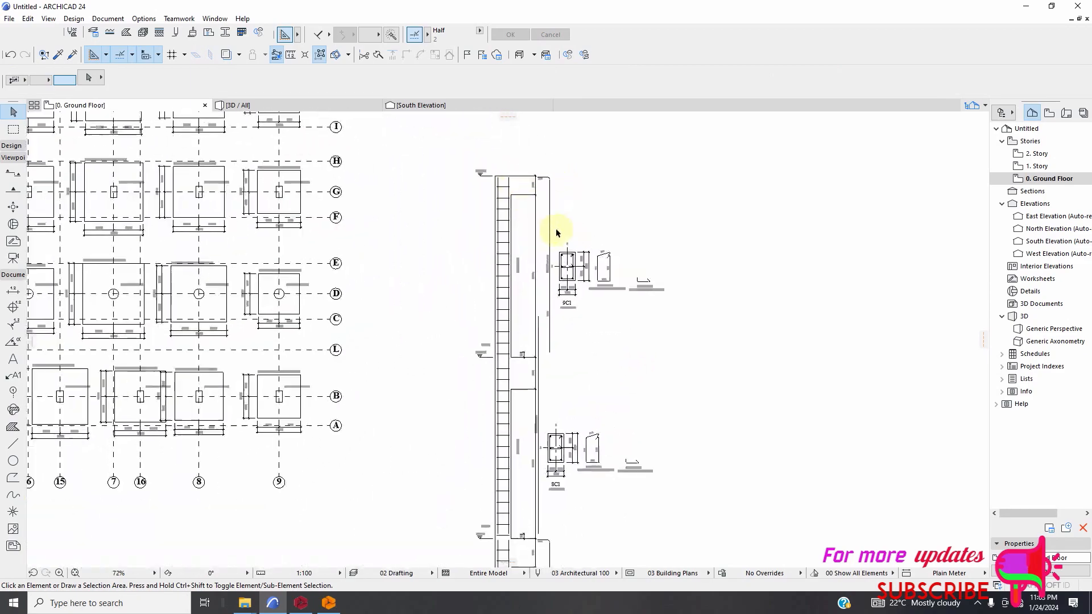
scroll(602, 328, "up", 5)
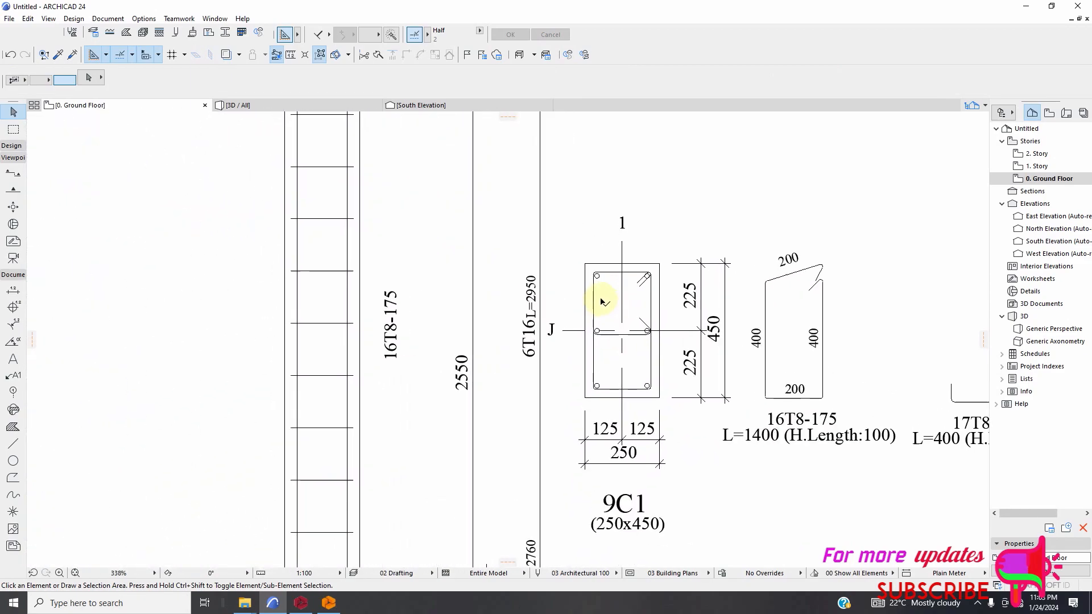
Set up the Fill tool with a solid Foreground fill and pen 1 for both the contour and the fill foreground.
scroll(597, 261, "up", 4)
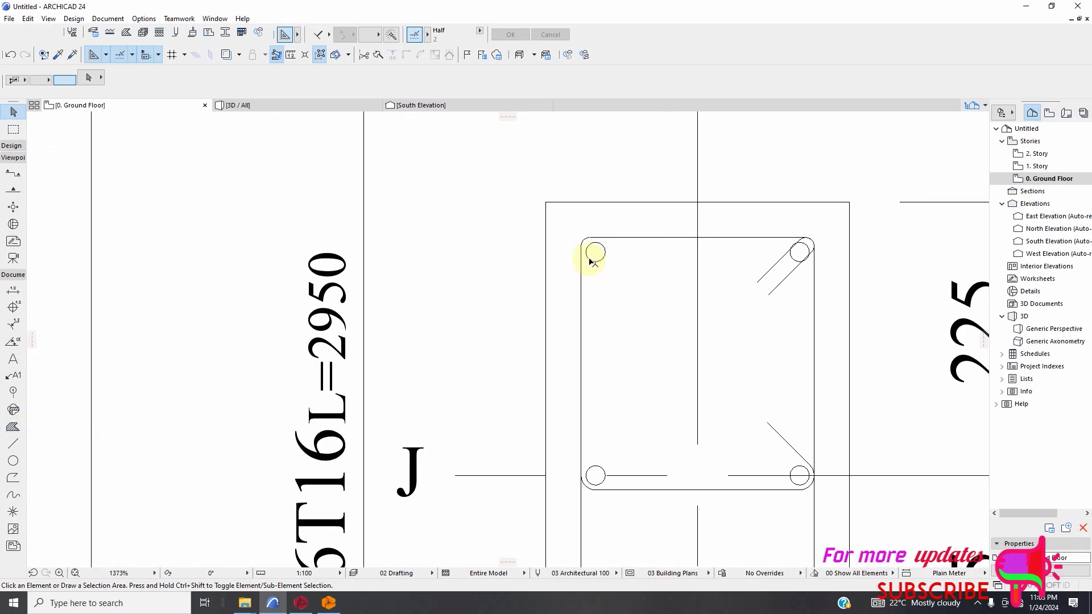
scroll(588, 256, "down", 4)
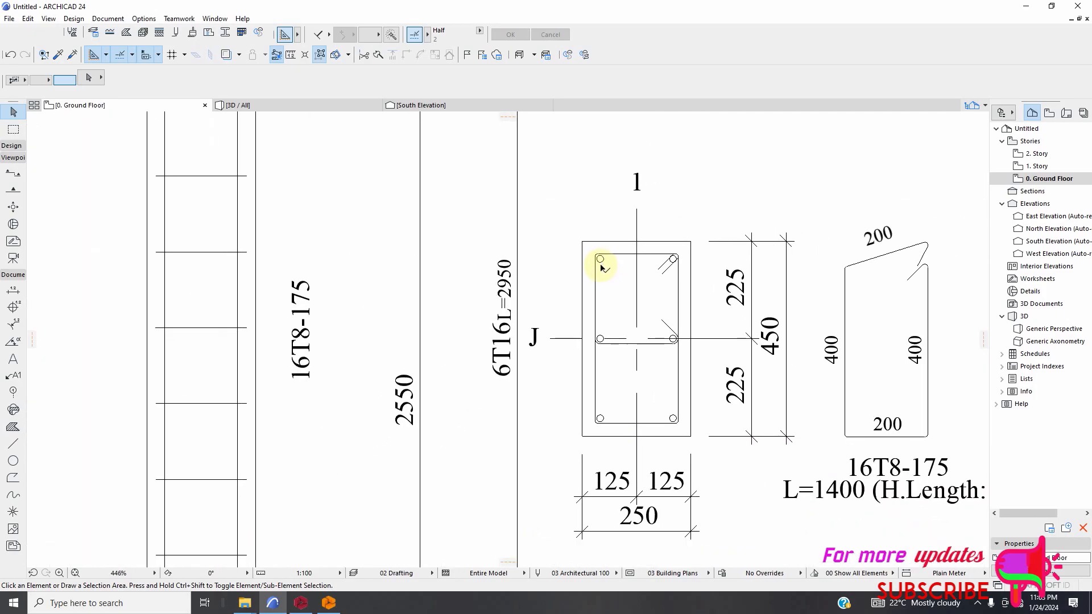
scroll(617, 239, "down", 2)
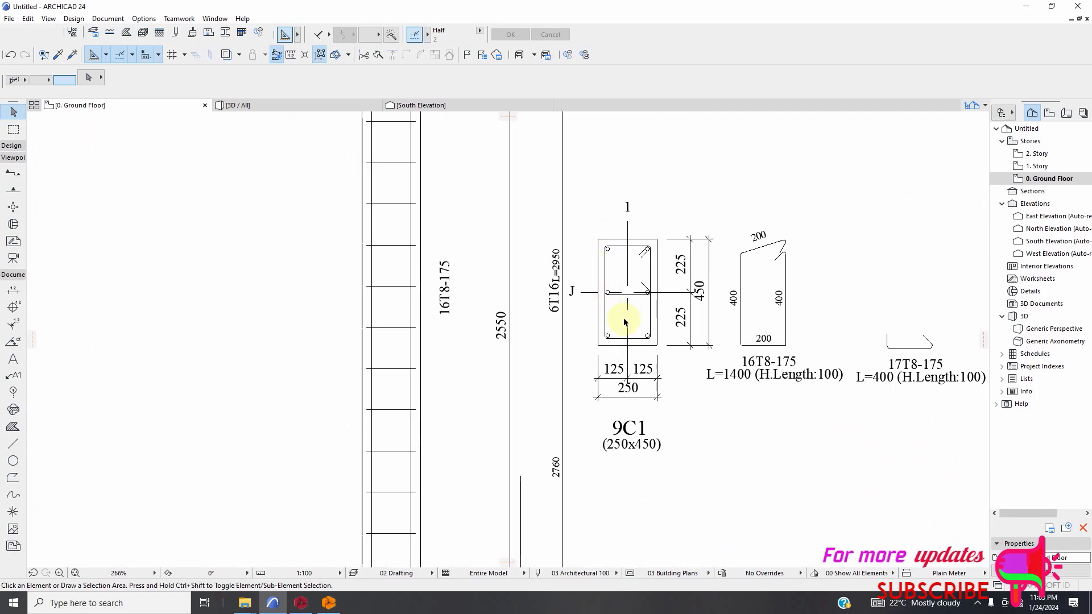
left_click(13, 427)
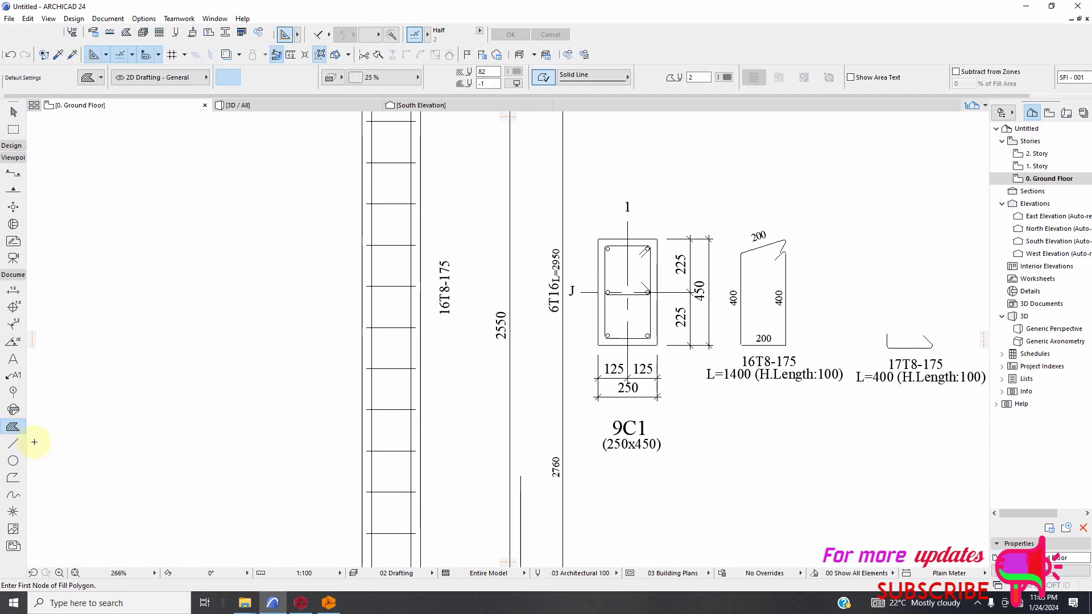
left_click(388, 80)
left_click(446, 169)
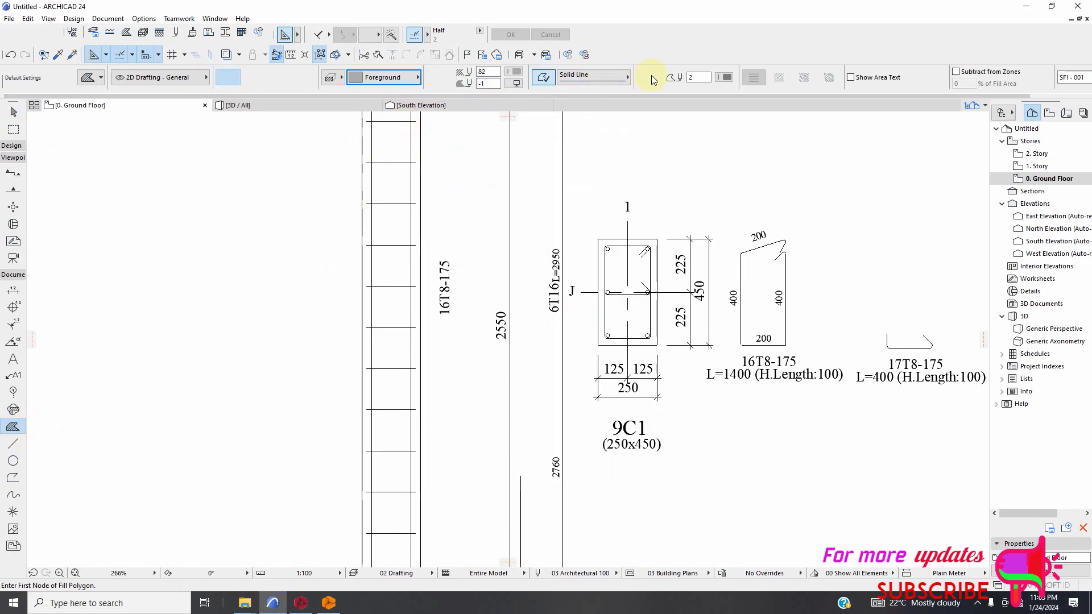
left_click(726, 78)
left_click(745, 79)
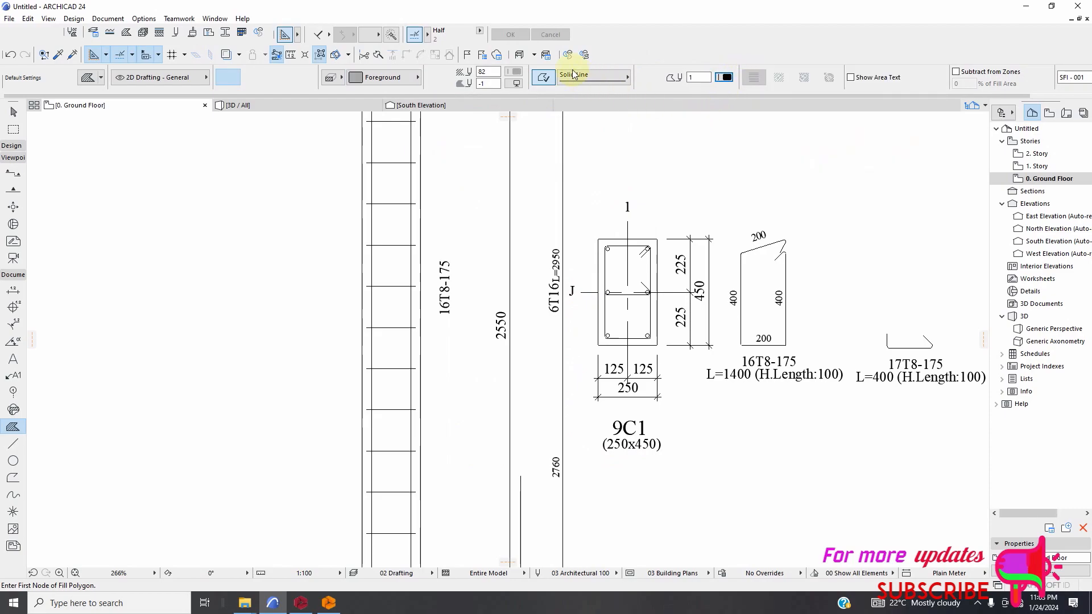
left_click(519, 78)
left_click(539, 116)
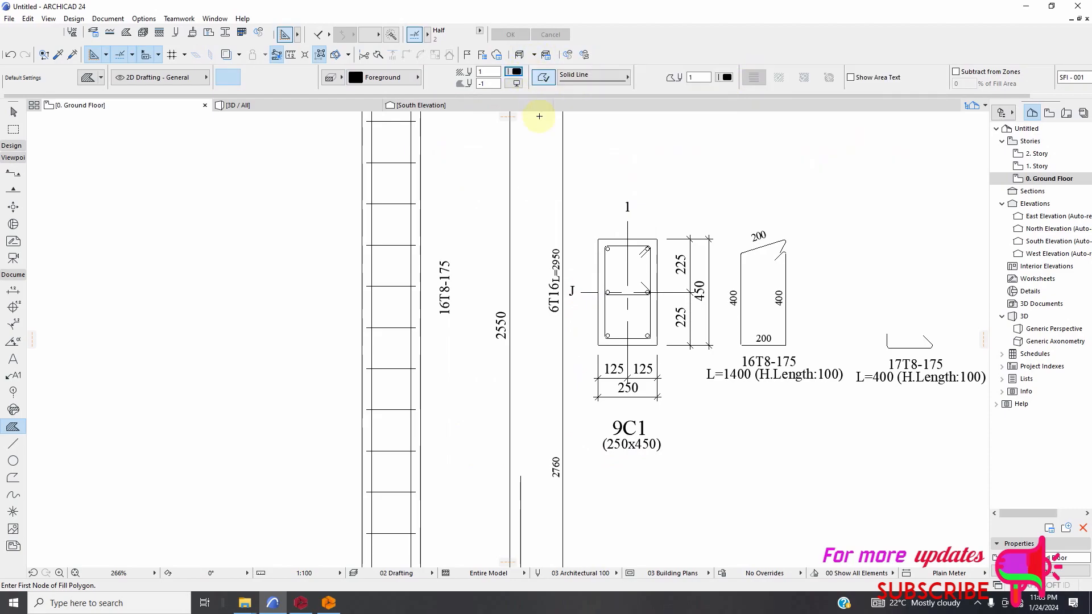
Draw a circular black fill over the upper-left bar of the 9C1 cross-section, using an arc by centerpoint.
scroll(610, 268, "up", 10)
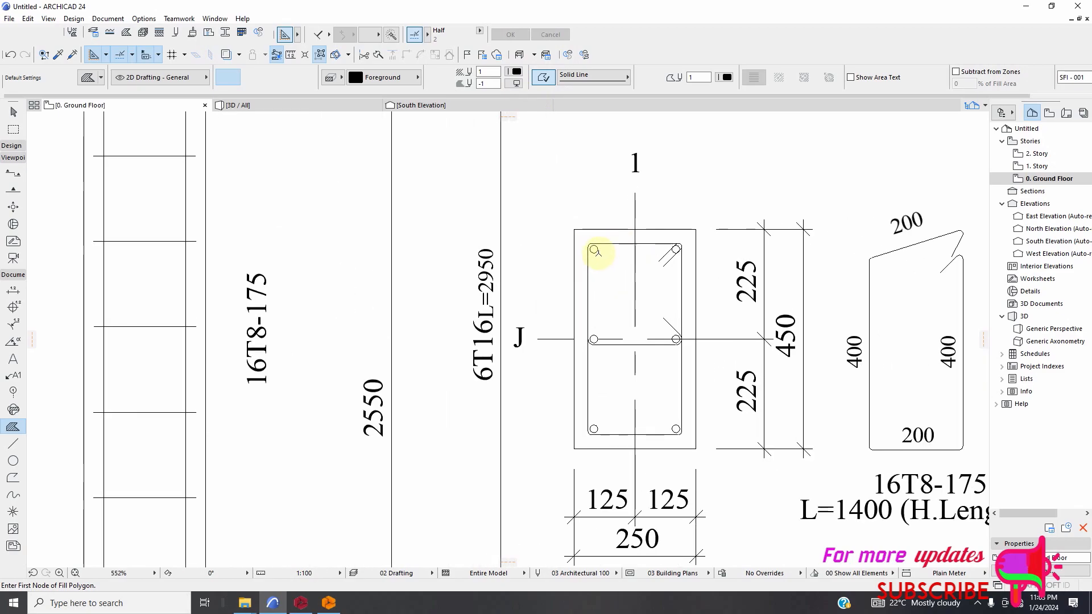
scroll(579, 244, "up", 1)
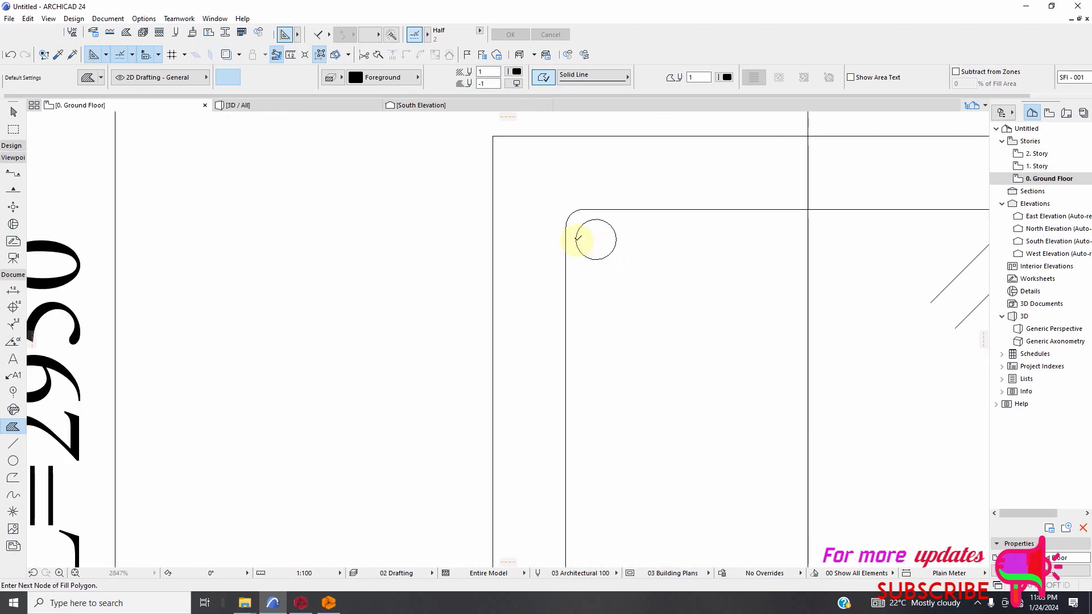
left_click(578, 238)
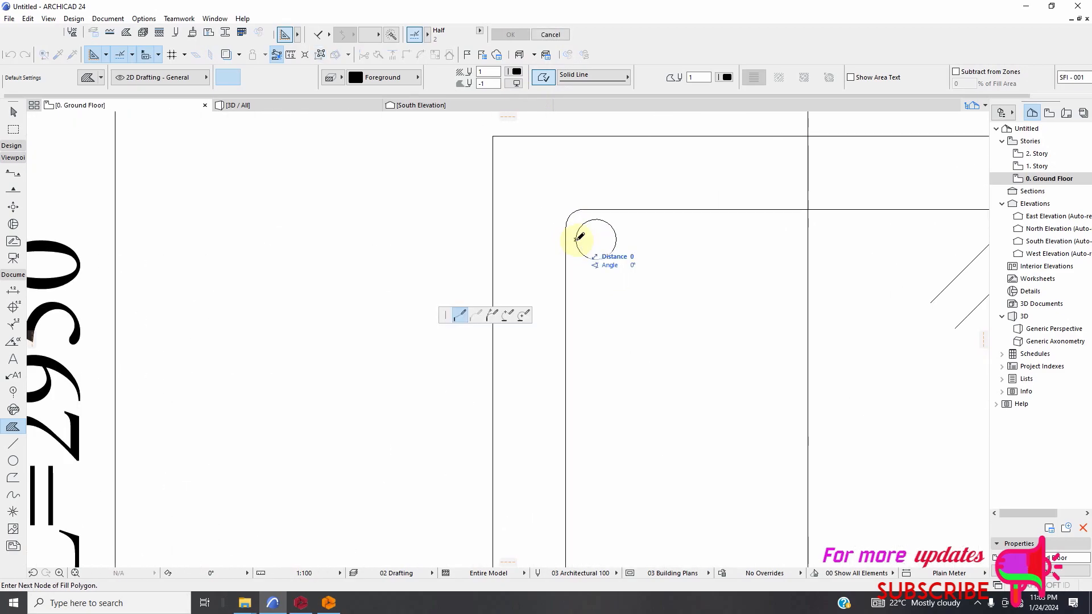
left_click(527, 317)
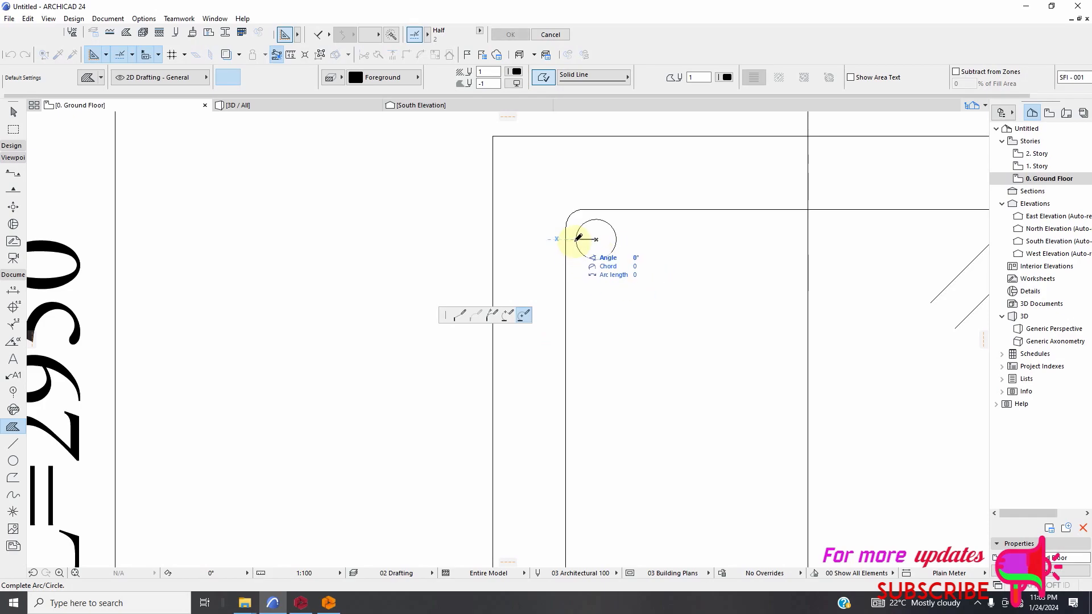
left_click(578, 238)
scroll(507, 224, "down", 5)
scroll(592, 245, "up", 4)
scroll(575, 234, "down", 6)
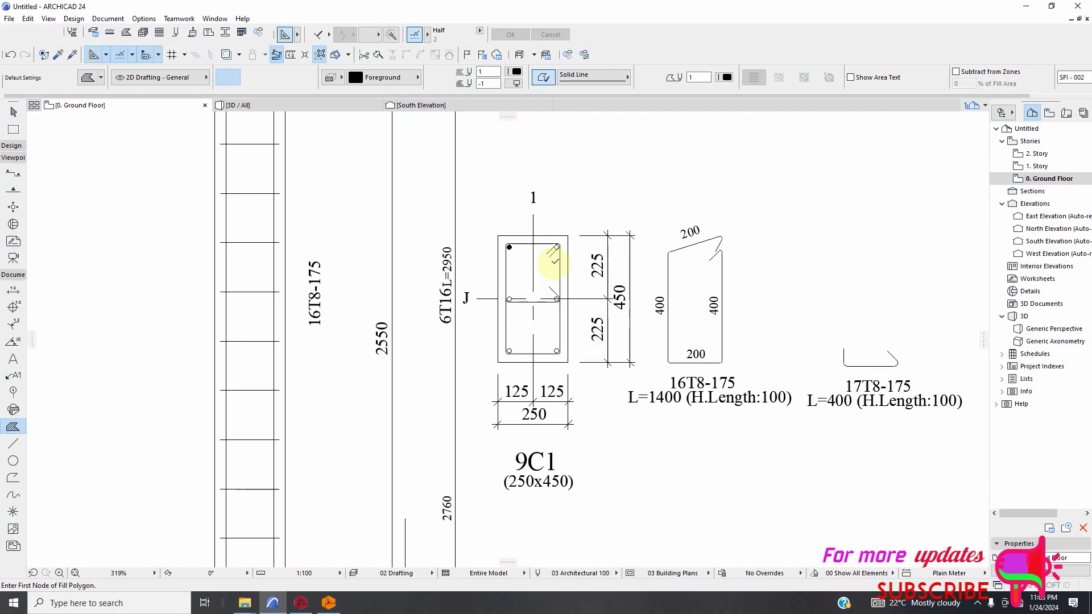
Draw a matching circular fill over the upper-right bar of the 9C1 cross-section, centred on the bar.
scroll(554, 260, "up", 10)
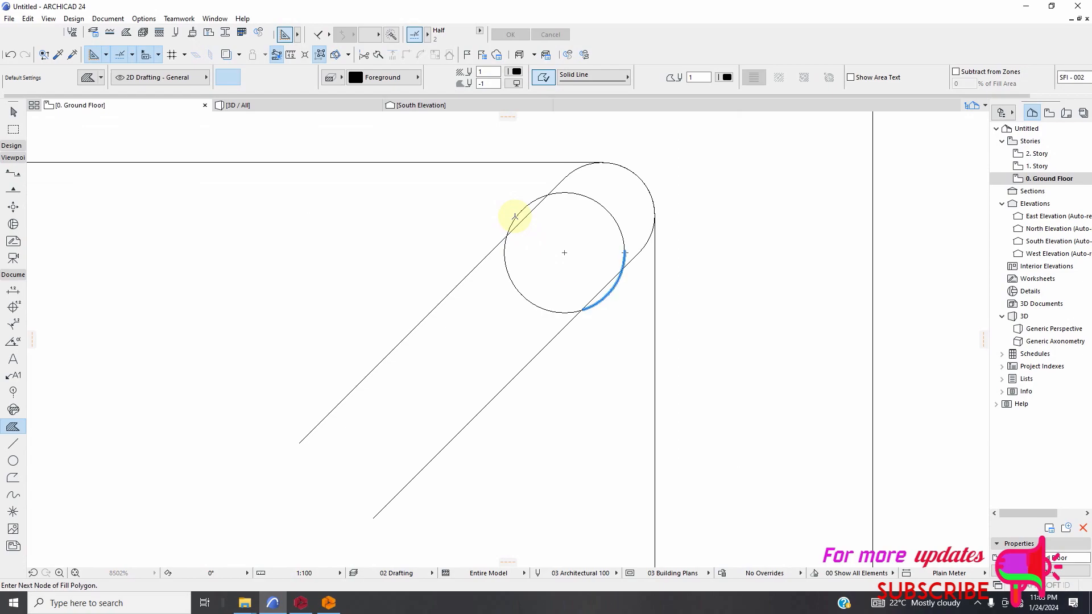
left_click(523, 314)
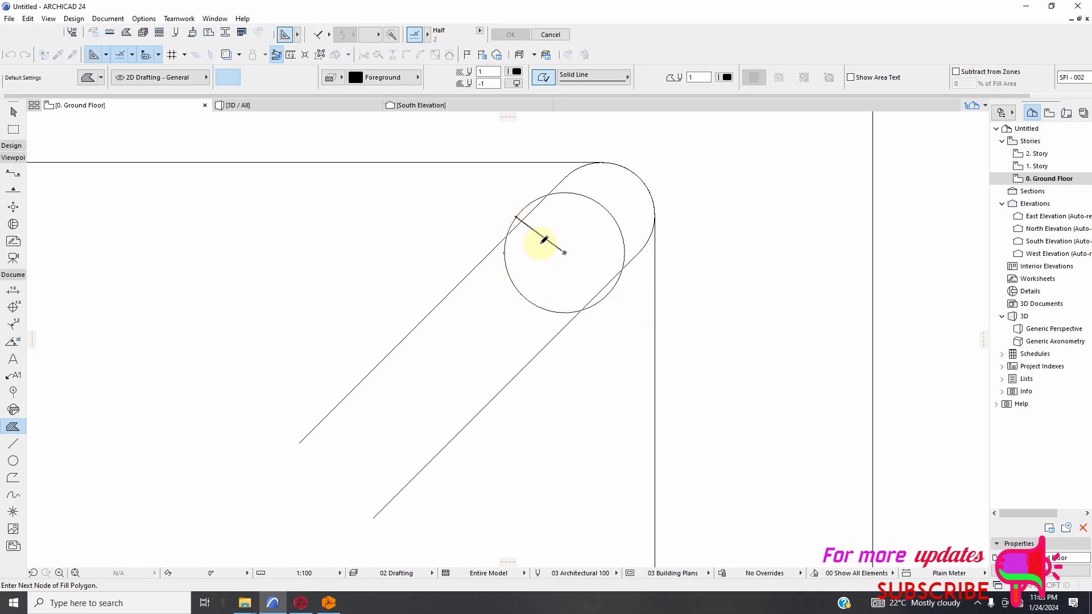
left_click(520, 219)
scroll(603, 254, "down", 8)
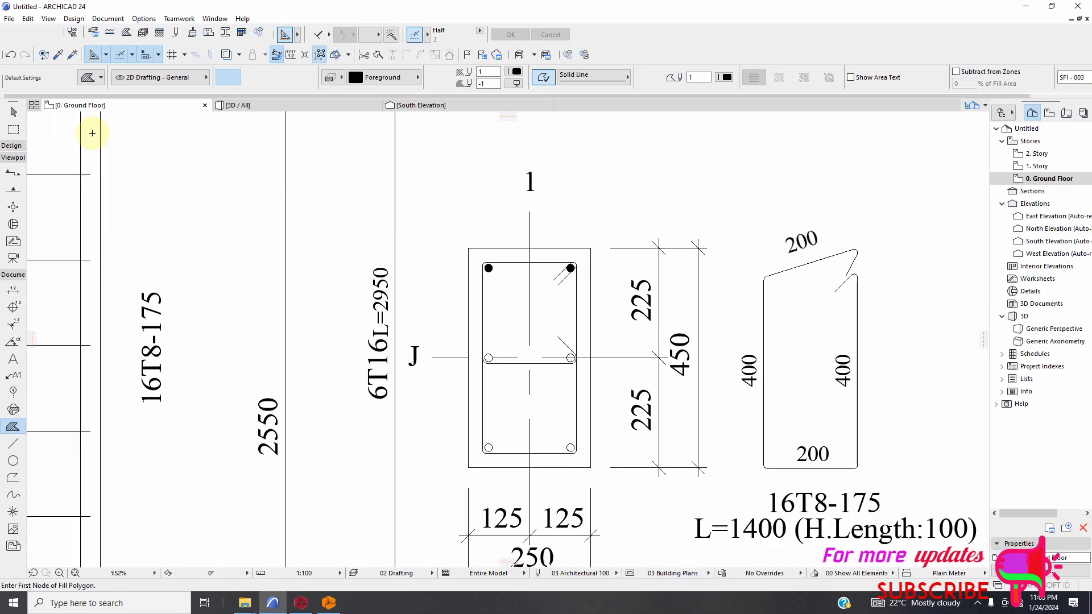
Select the upper-left bar's circle and copy it centre to centre onto the middle-left bar with Drag Multiple Copies.
left_click(14, 112)
scroll(488, 269, "up", 3)
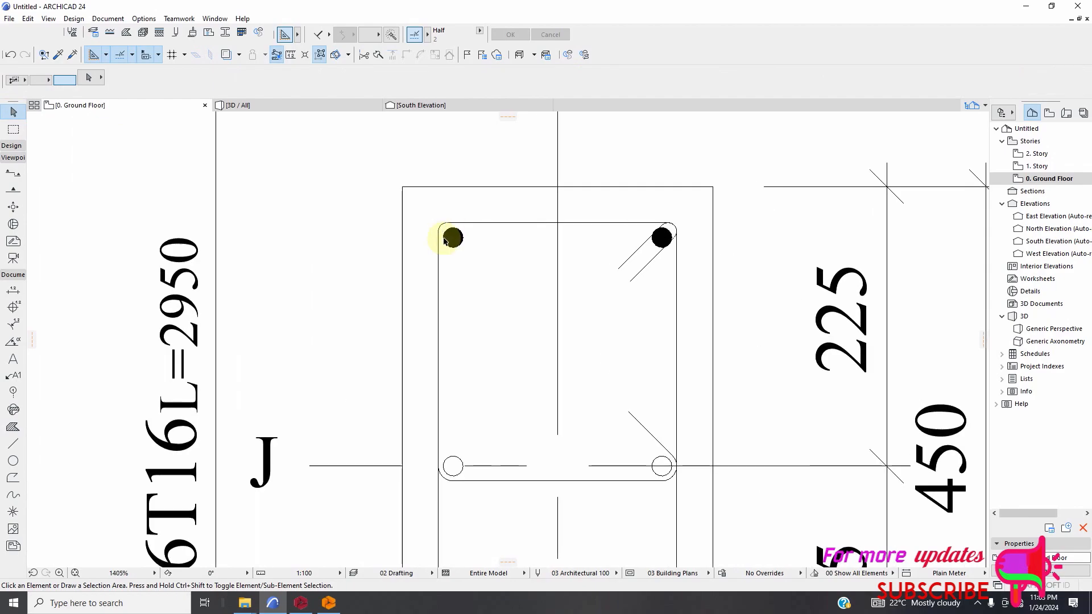
left_click(453, 242)
scroll(478, 289, "up", 2)
right_click(478, 292)
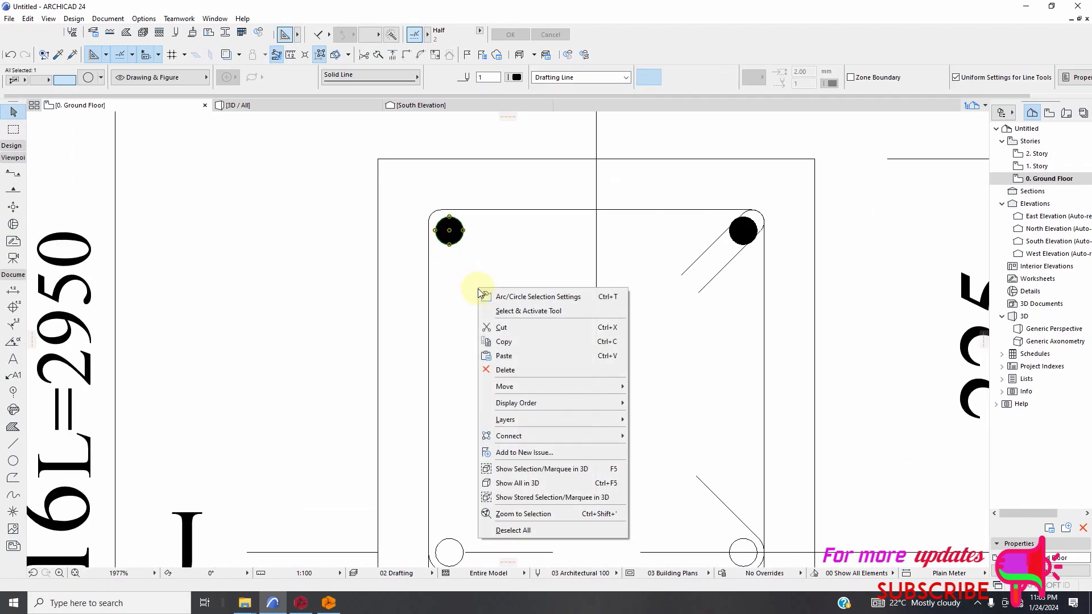
mouse_move(506, 387)
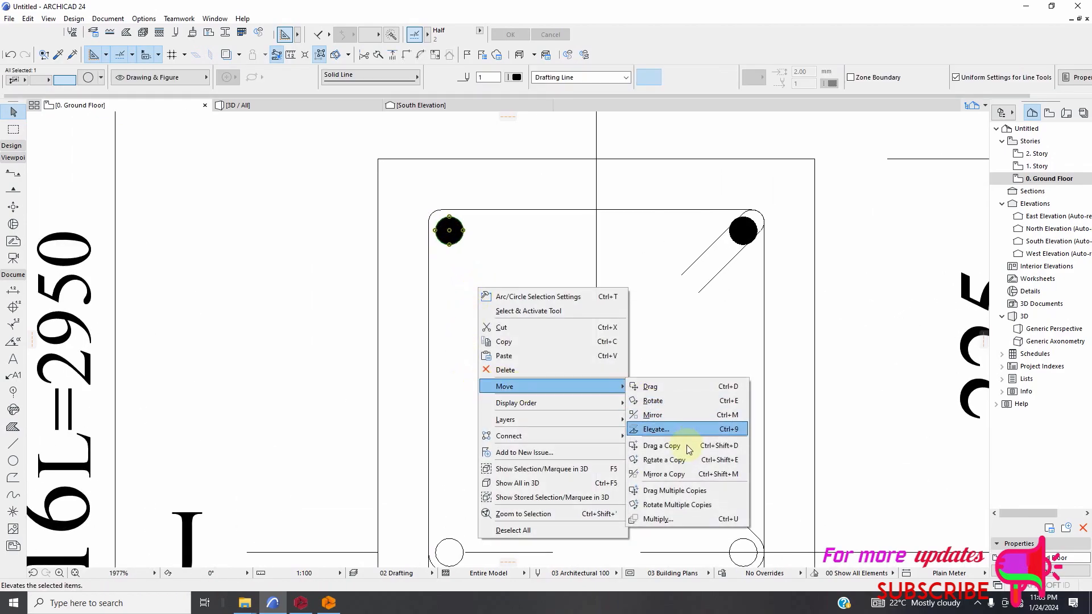
left_click(683, 491)
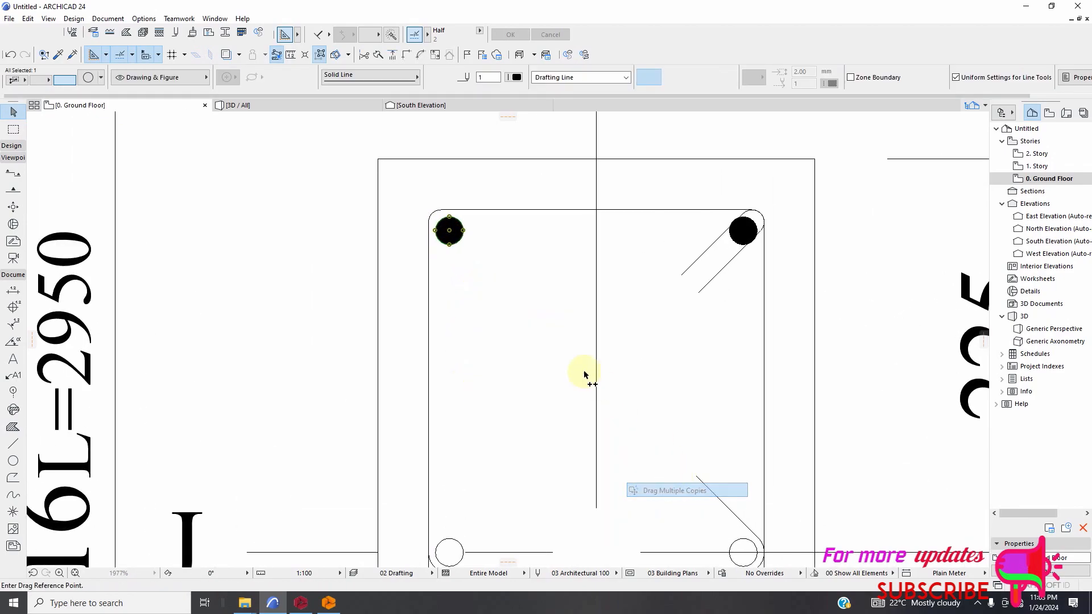
left_click(449, 231)
scroll(574, 336, "down", 5)
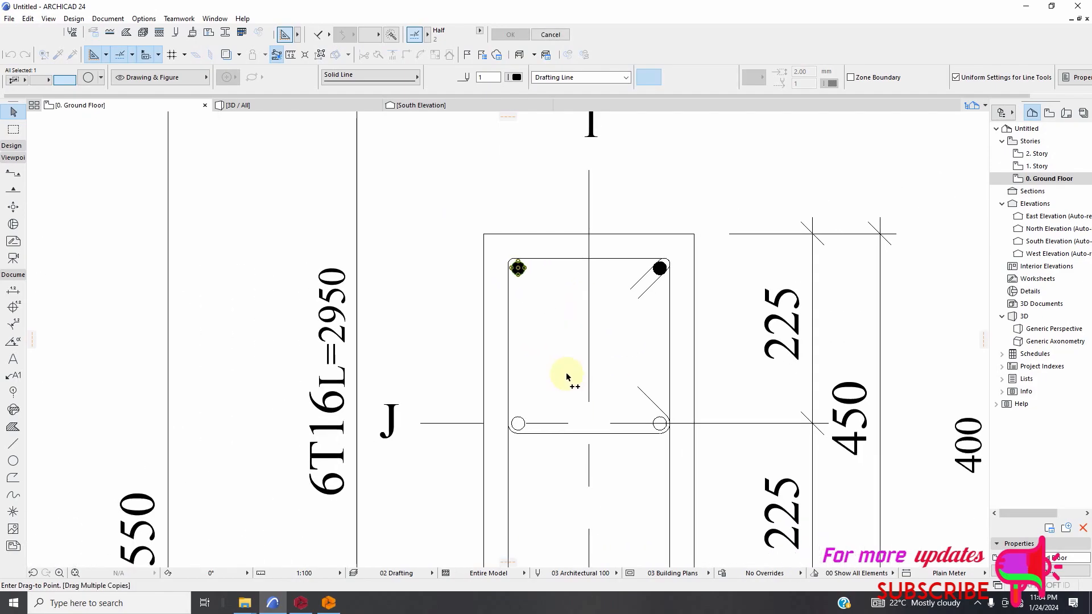
scroll(455, 421, "up", 6)
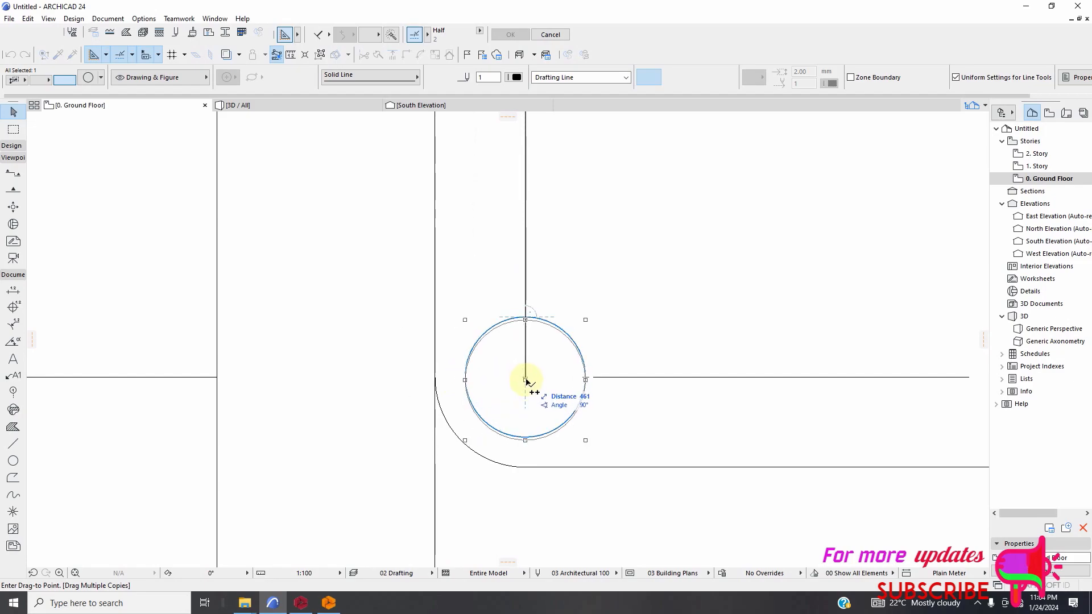
scroll(373, 344, "down", 4)
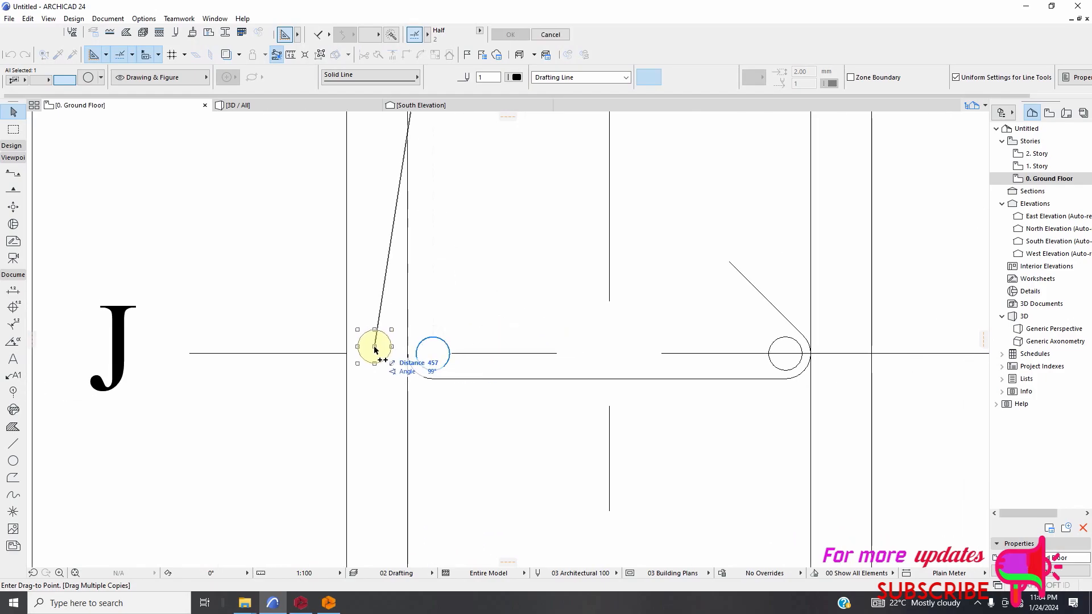
Place another copy of the circle on the centre of the middle-right bar and end the multiple copying.
scroll(385, 366, "down", 3)
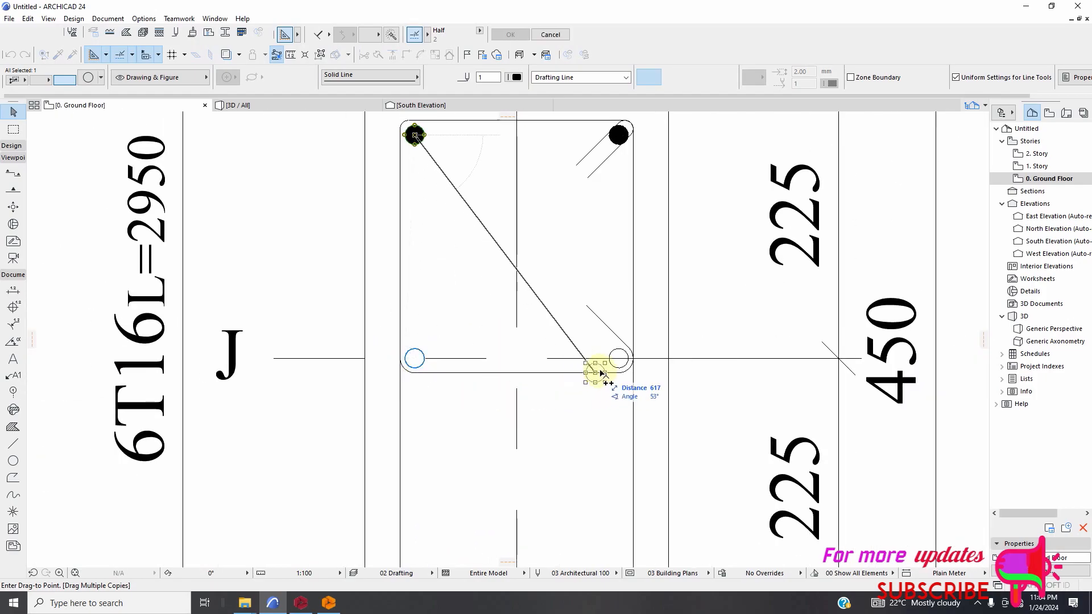
scroll(613, 367, "up", 5)
scroll(613, 367, "up", 3)
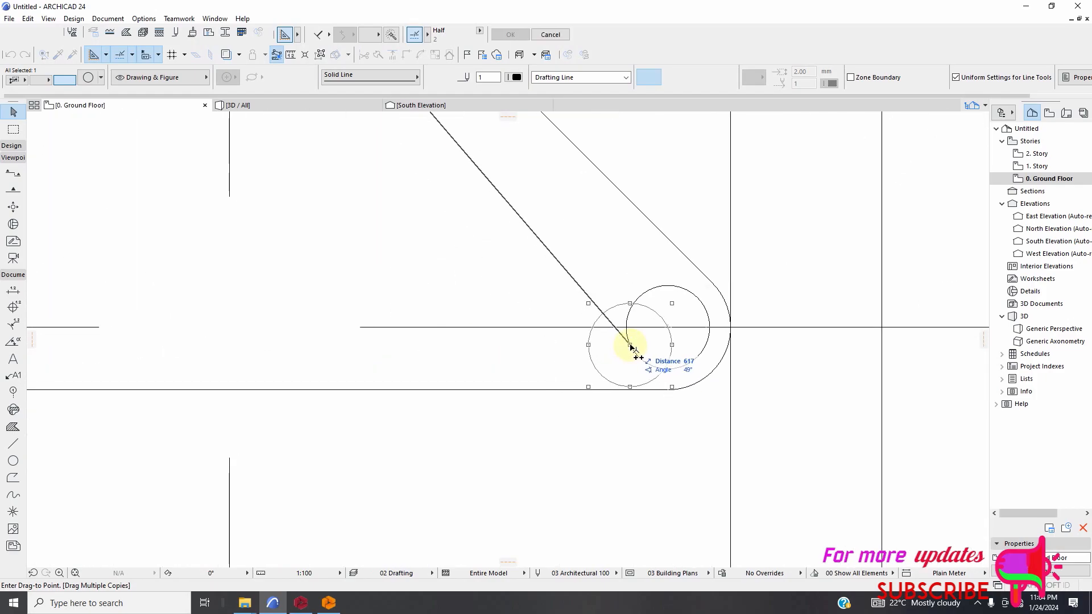
left_click(666, 327)
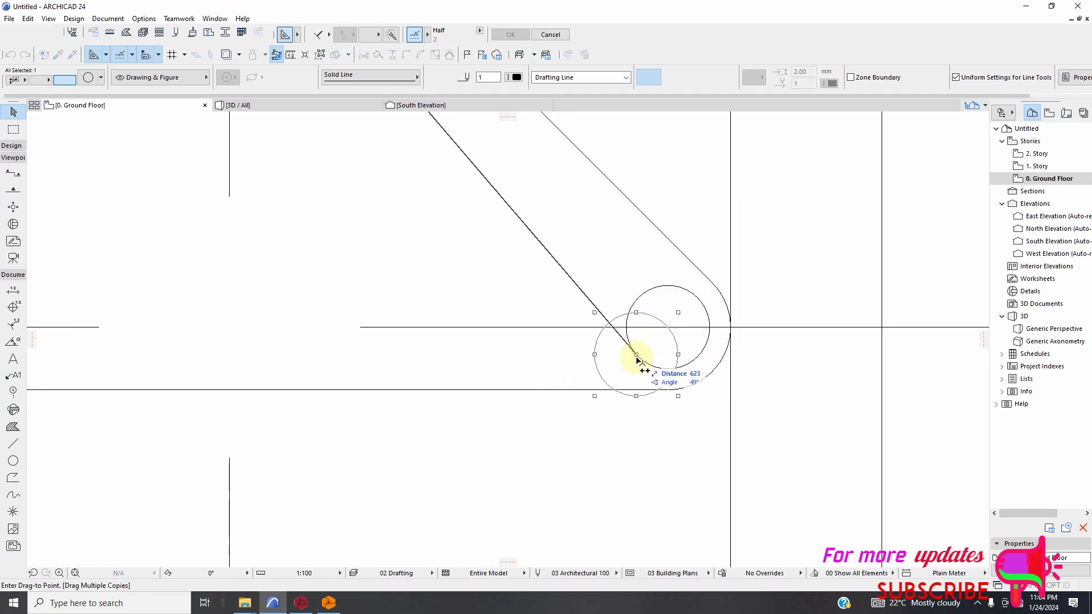
key("Escape")
scroll(621, 367, "down", 7)
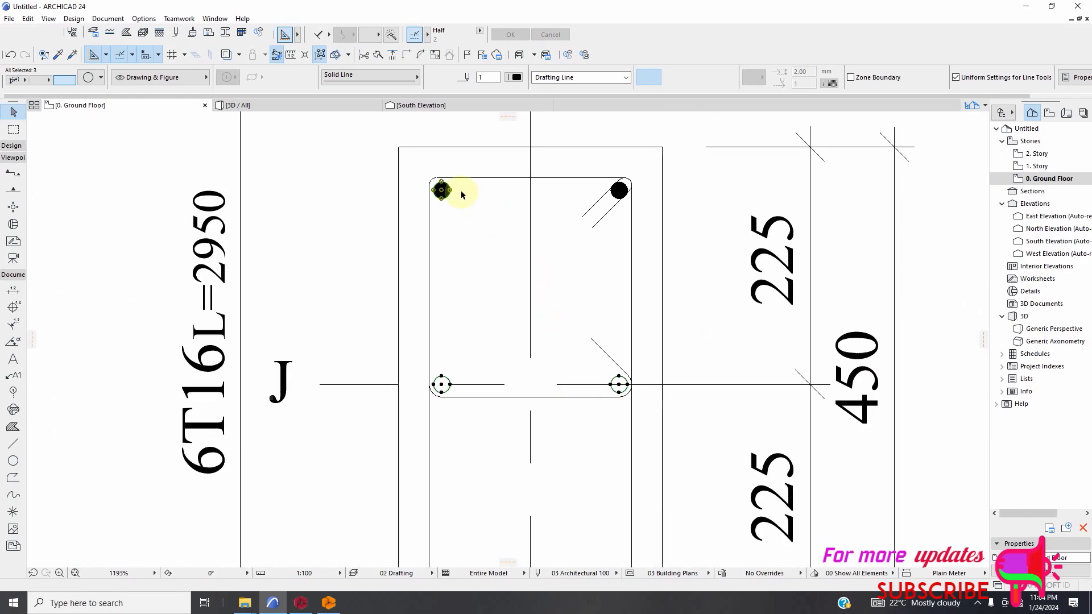
scroll(466, 197, "up", 2)
left_click(426, 181)
scroll(421, 182, "up", 2)
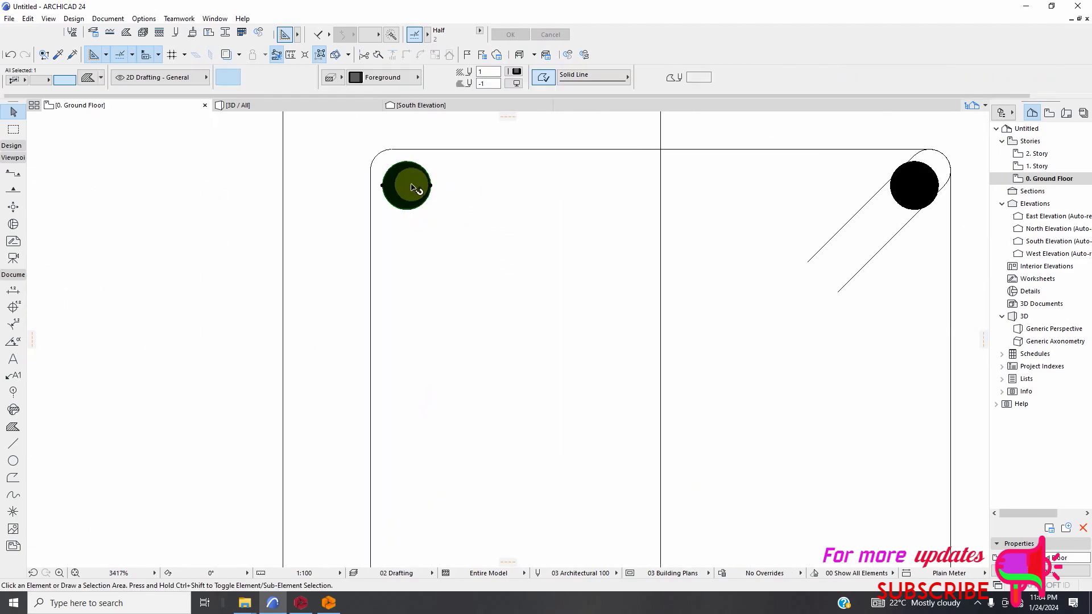
right_click(461, 215)
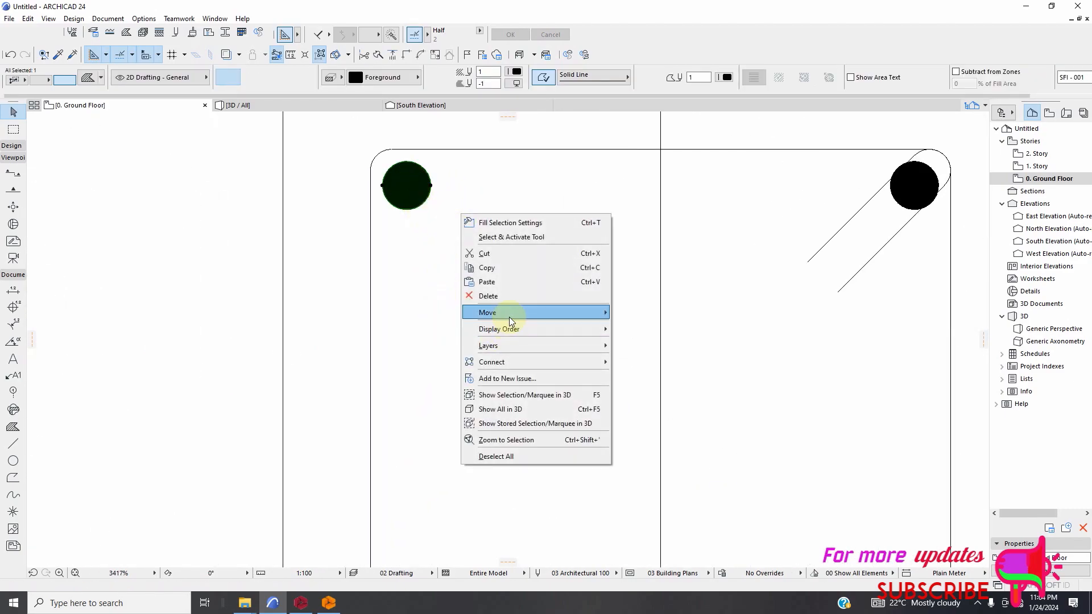
mouse_move(510, 314)
left_click(652, 414)
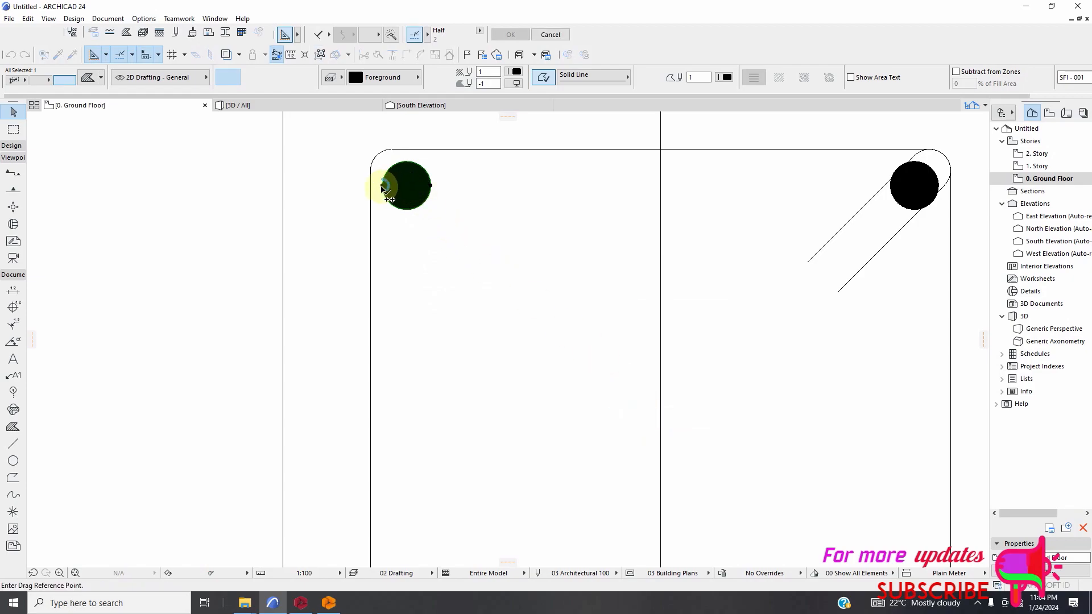
scroll(382, 187, "up", 1)
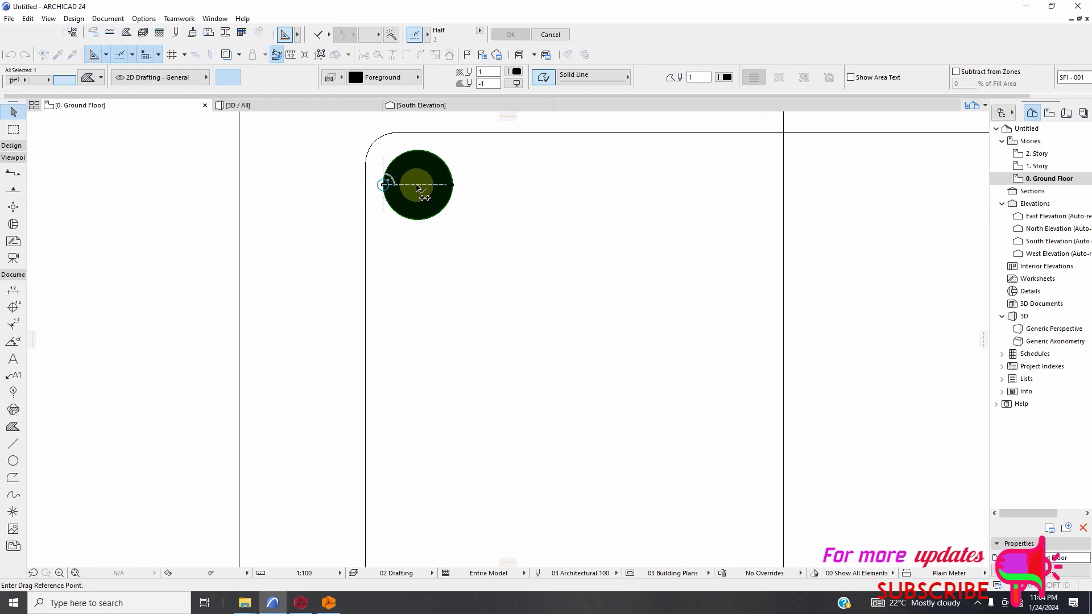
scroll(418, 185, "up", 2)
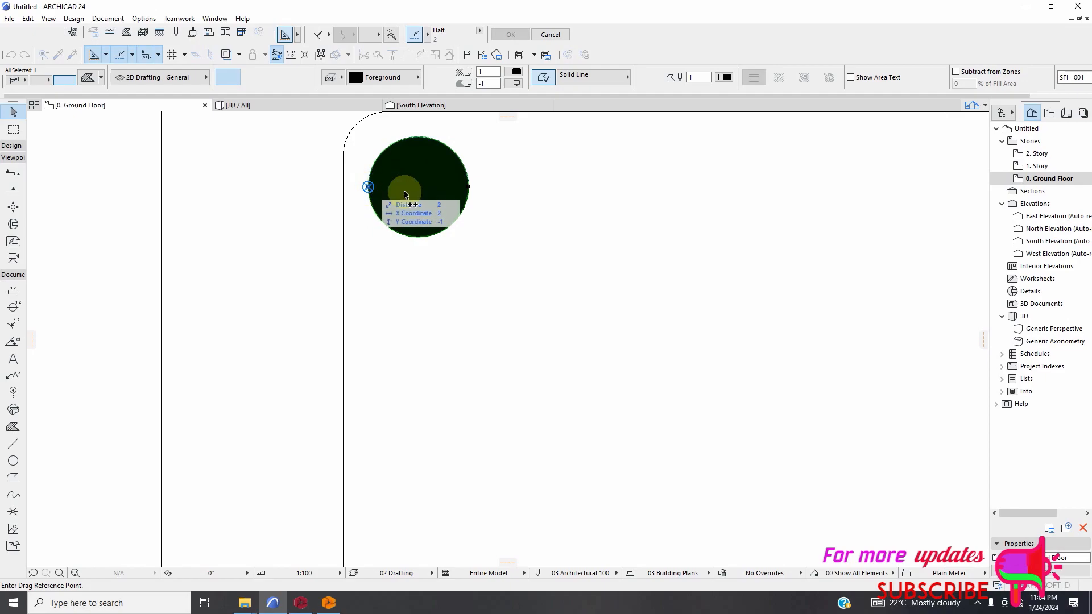
left_click(417, 189)
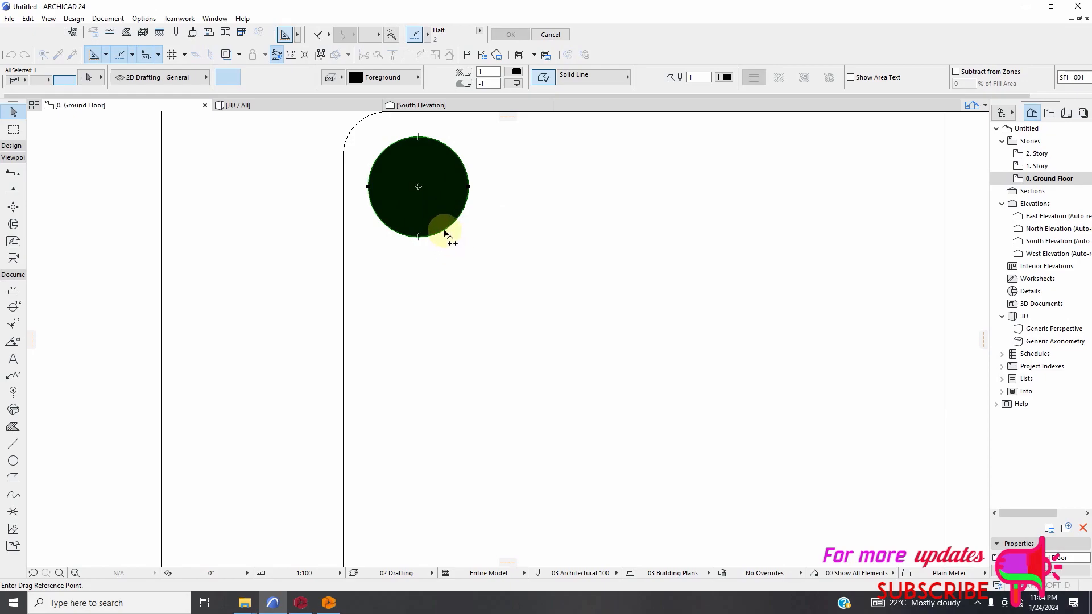
left_click(434, 245)
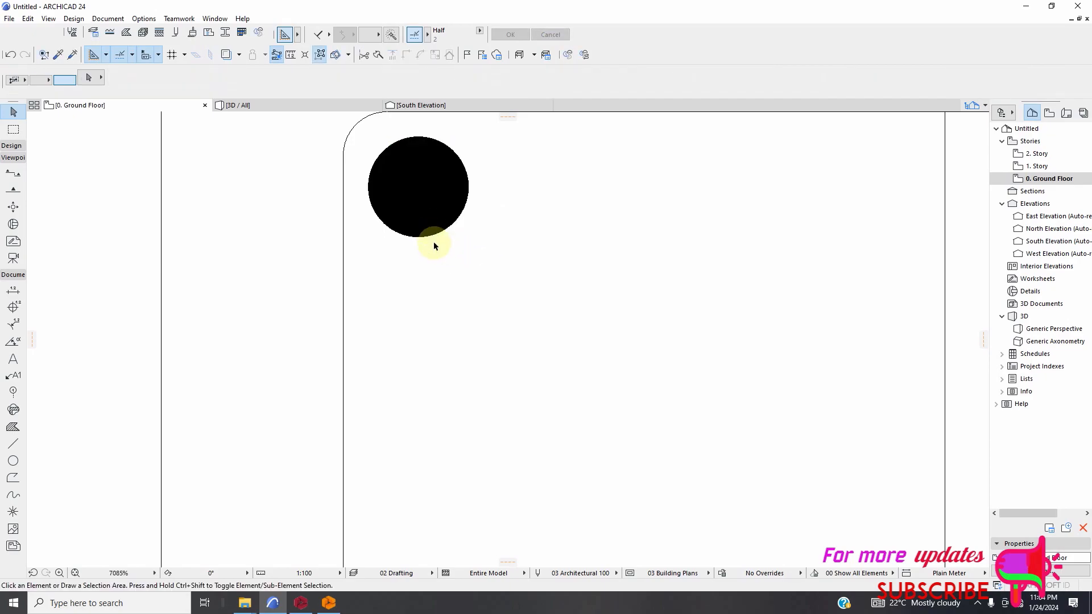
left_click(417, 195)
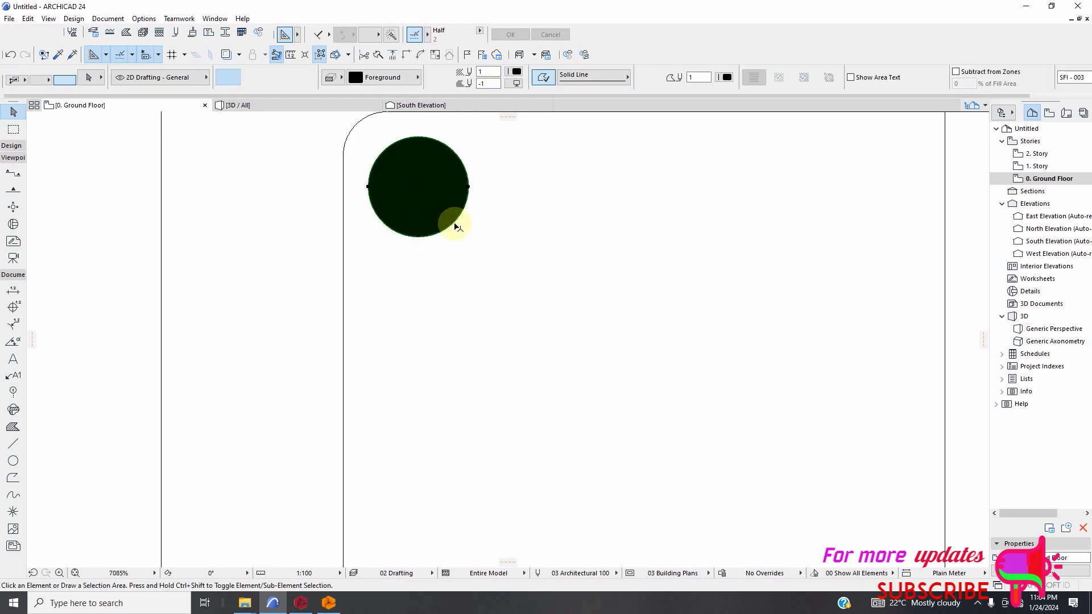
left_click(469, 254)
left_click(455, 221)
left_click(427, 205)
left_click(431, 208)
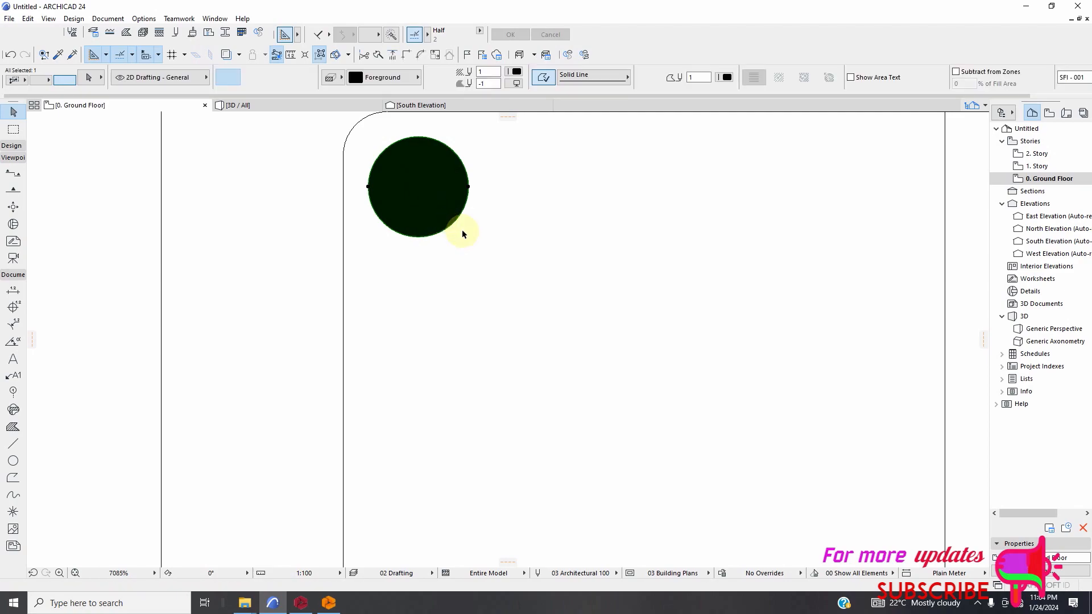
left_click(462, 241)
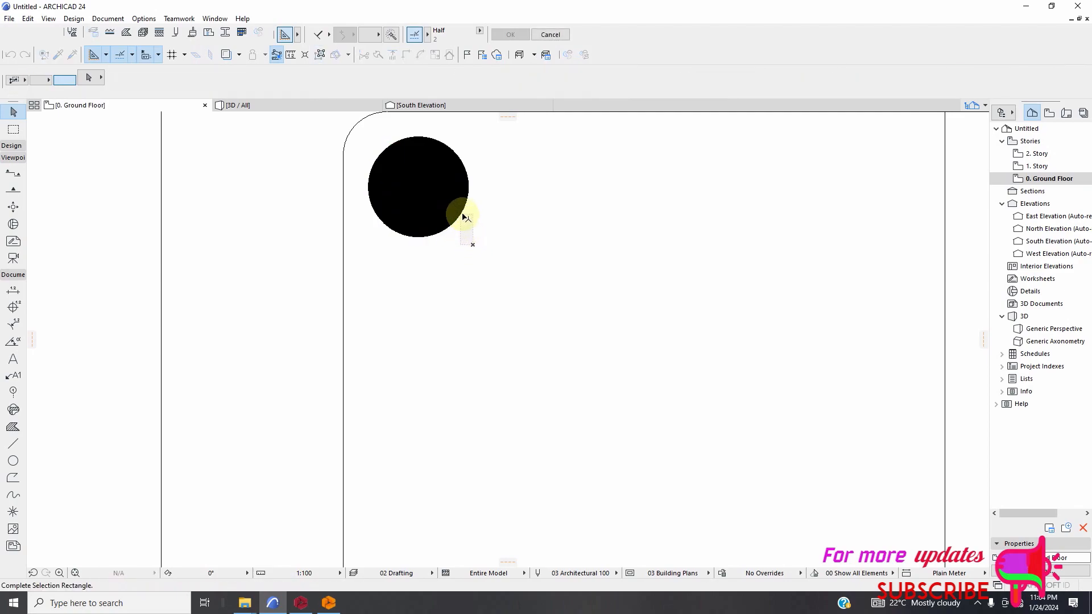
left_click(464, 218)
left_click(515, 238)
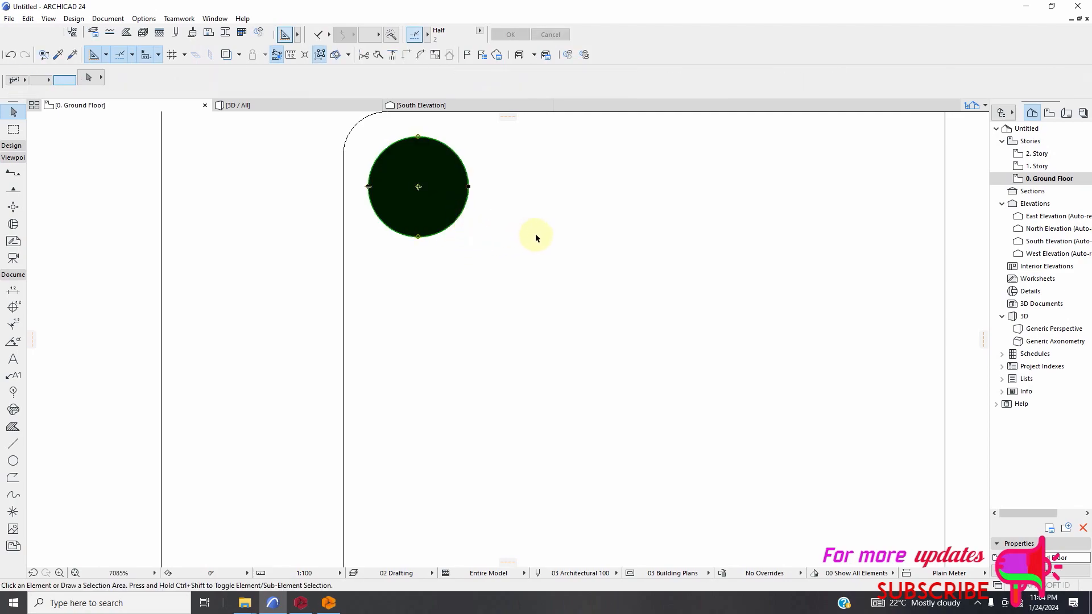
Select the upper-left bar's fill with its outline and copy them from the centre onto both middle bars of 9C1 using Drag Multiple Copies.
left_click(366, 126)
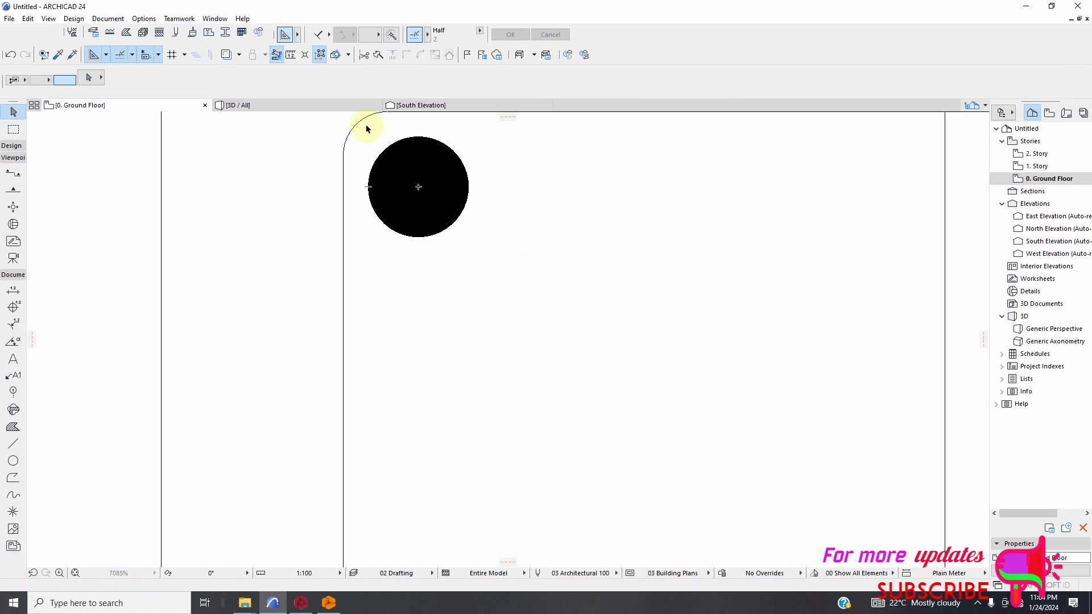
left_click(490, 251)
right_click(540, 216)
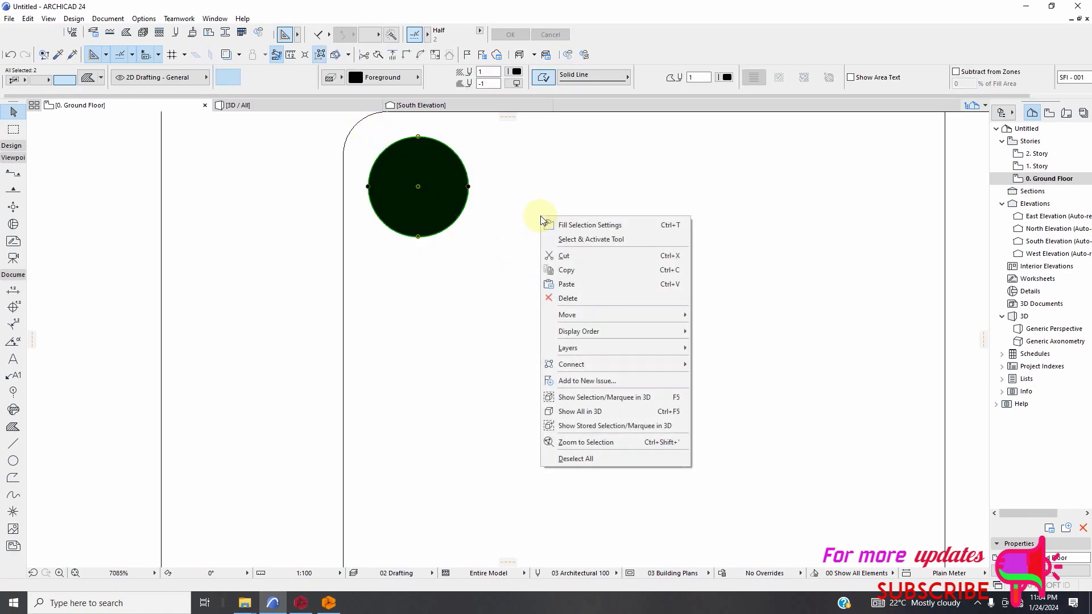
mouse_move(586, 314)
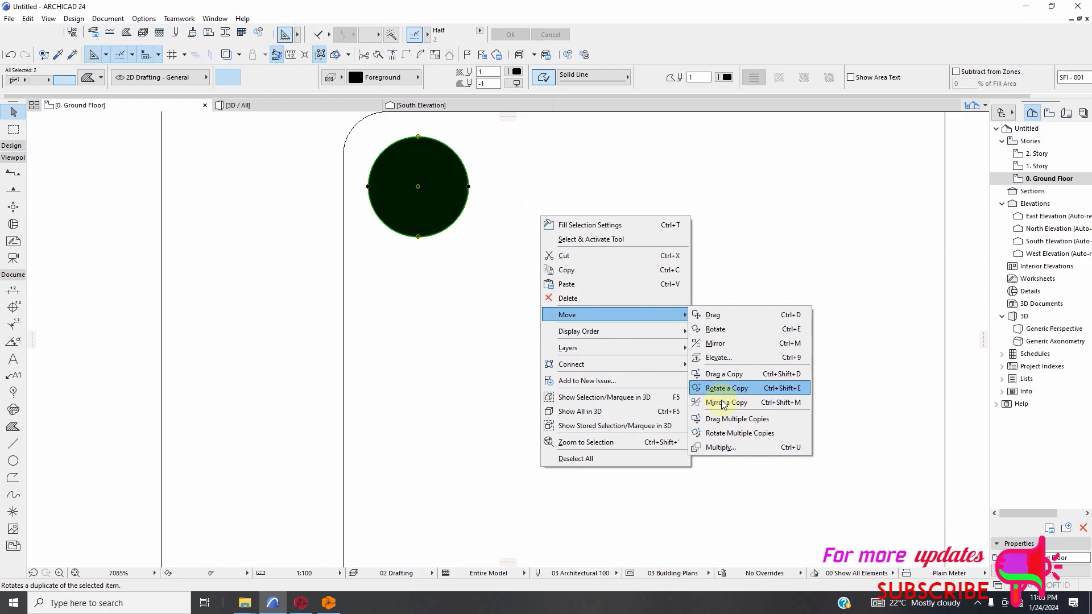
left_click(733, 419)
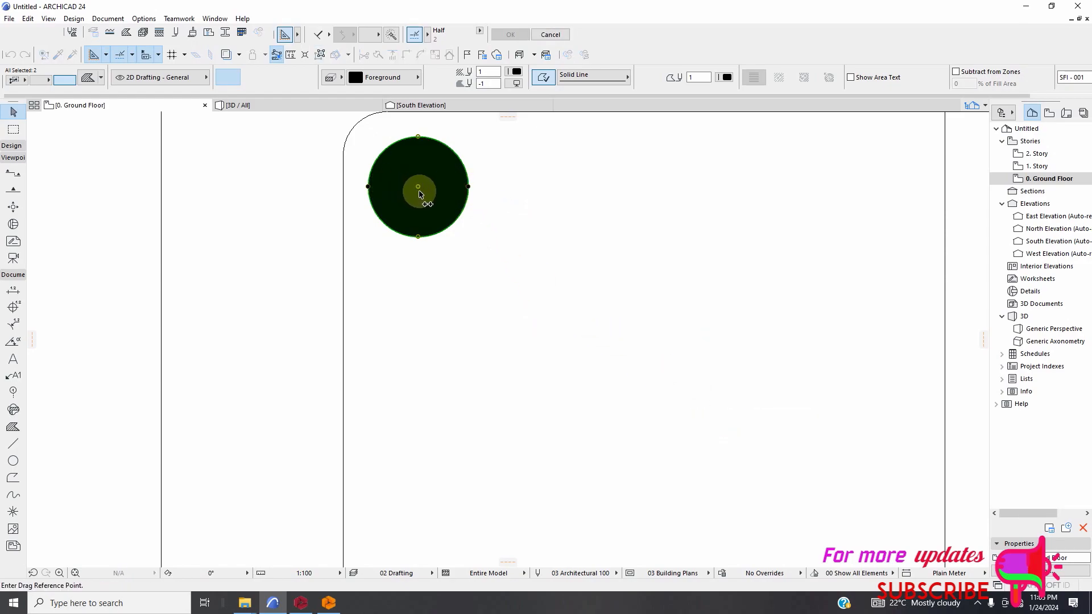
left_click(428, 209)
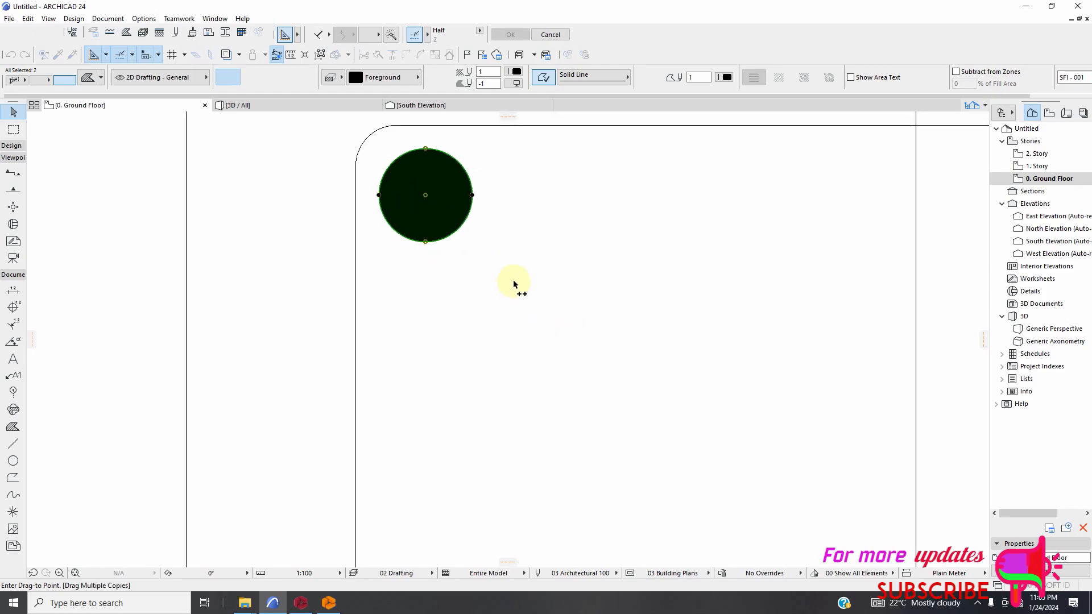
scroll(490, 283, "down", 8)
scroll(487, 353, "up", 1)
scroll(483, 372, "up", 6)
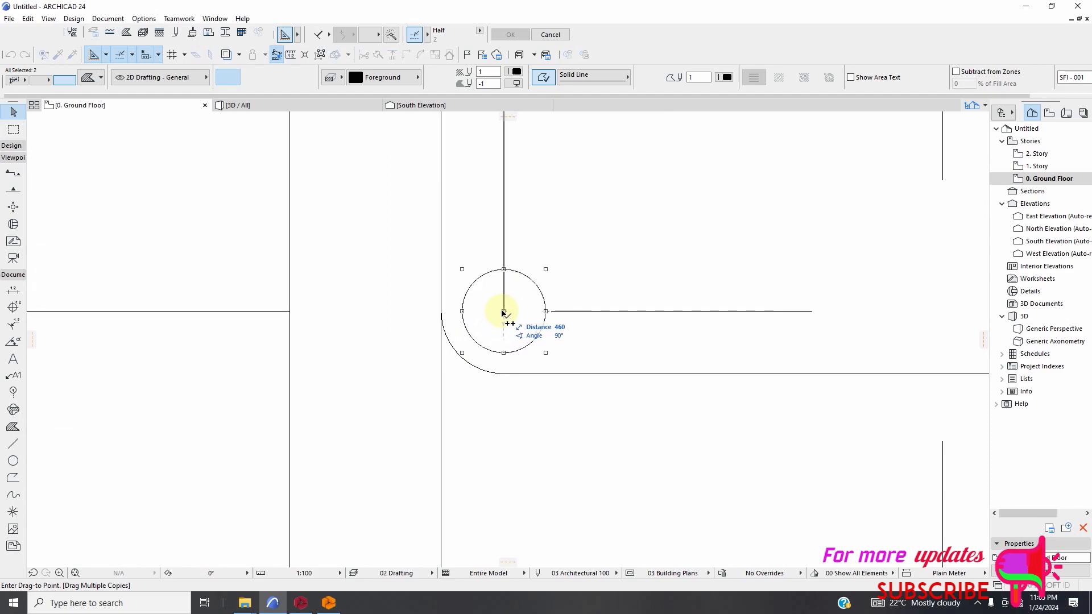
left_click(503, 312)
scroll(390, 335, "down", 6)
scroll(511, 341, "up", 3)
scroll(522, 324, "up", 3)
Place copies of the black circle on the centres of both bottom bars in the 9C1 cross-section.
scroll(512, 278, "down", 10)
scroll(447, 324, "up", 8)
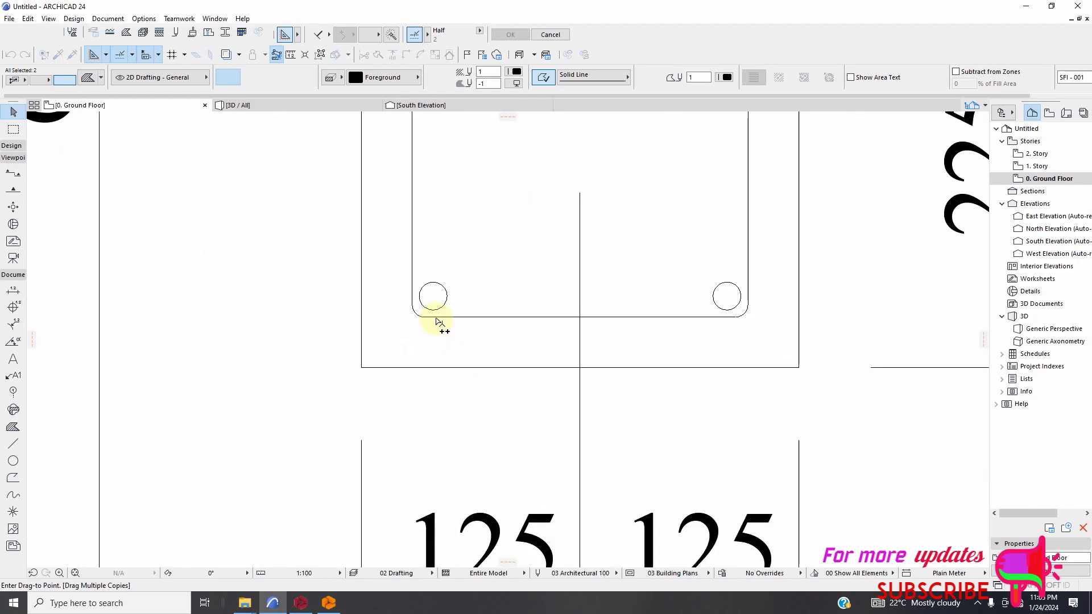
left_click(433, 297)
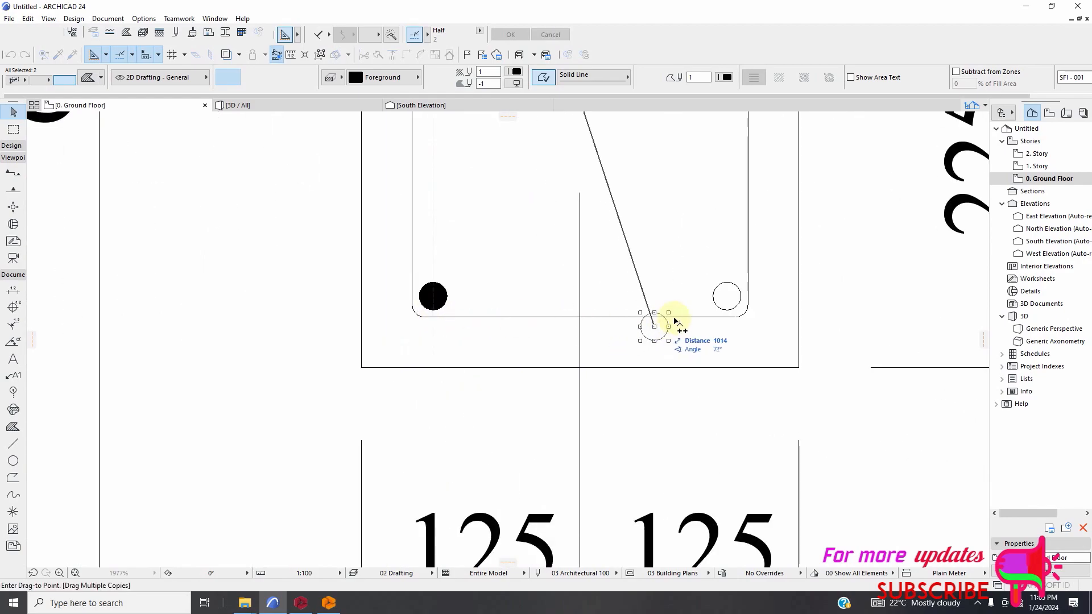
left_click(727, 297)
scroll(477, 282, "down", 8)
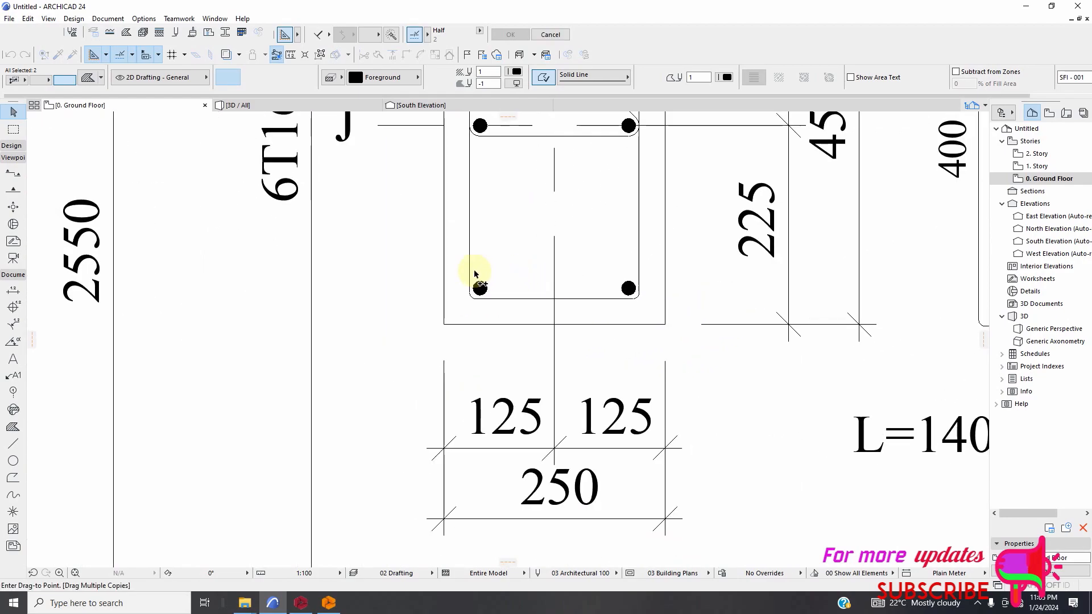
Continue the multiple copying onto the two upper bars of the 8C1 cross-section, centred on each bar.
scroll(474, 307, "down", 5)
scroll(461, 404, "up", 8)
scroll(446, 391, "up", 6)
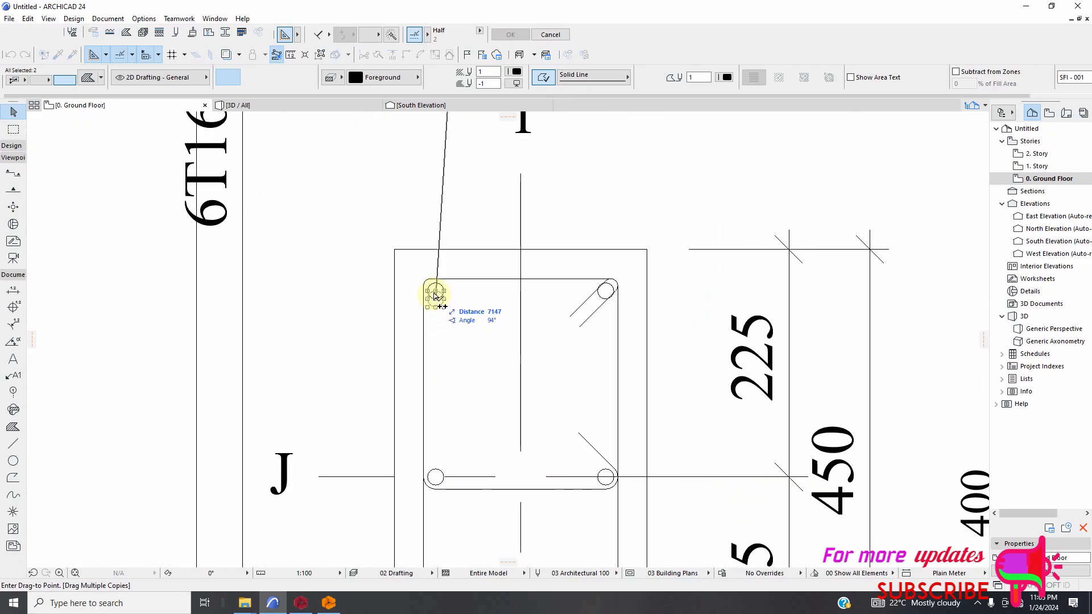
scroll(605, 294, "up", 2)
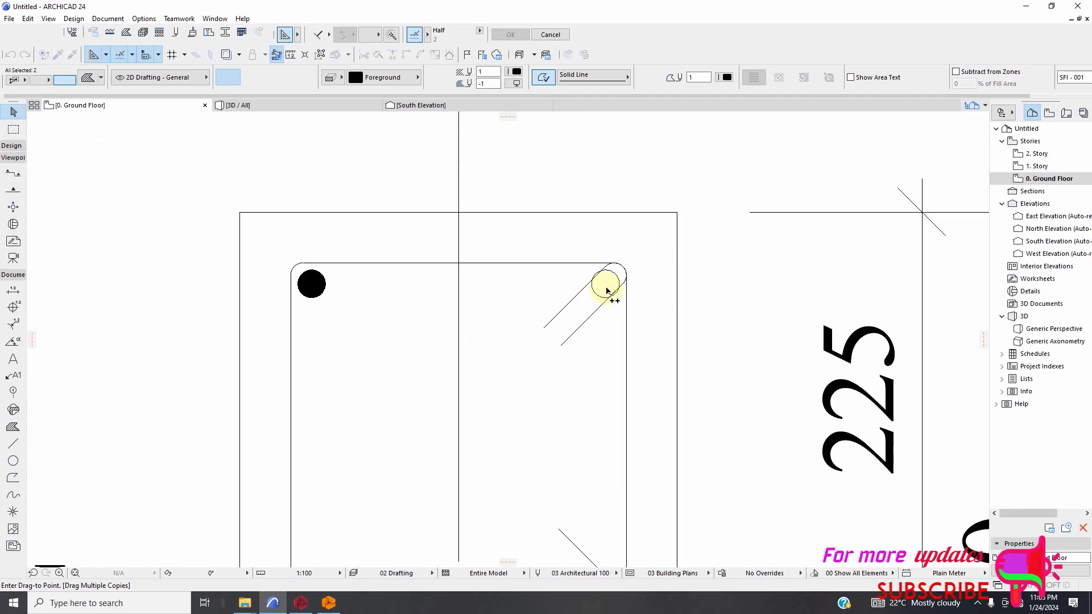
left_click(606, 284)
Place copies of the black circle on both middle bars of the 8C1 cross-section along axis J.
scroll(577, 264, "down", 4)
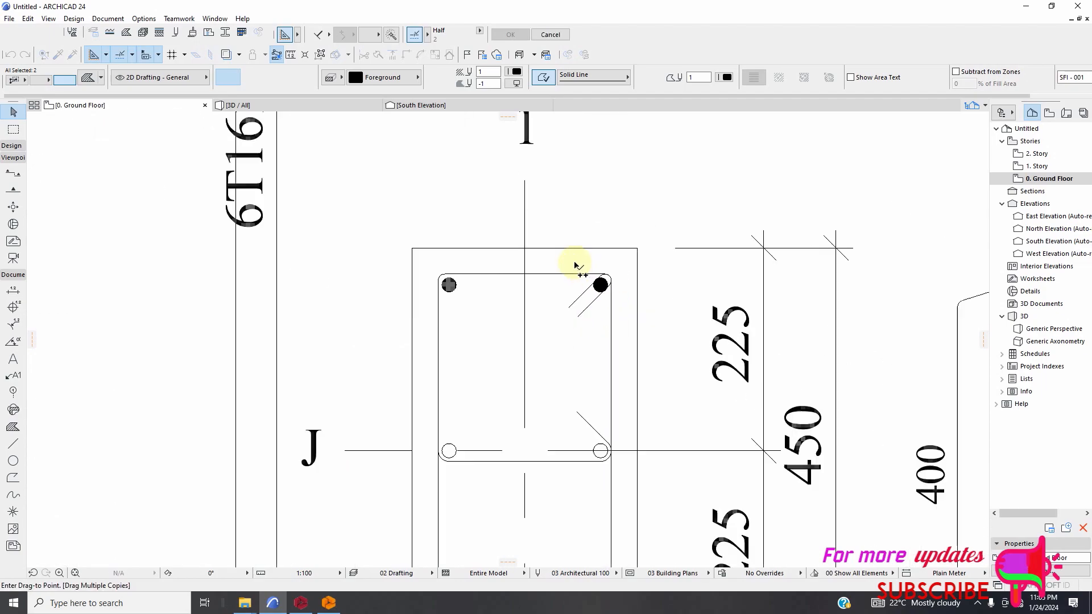
scroll(531, 361, "up", 5)
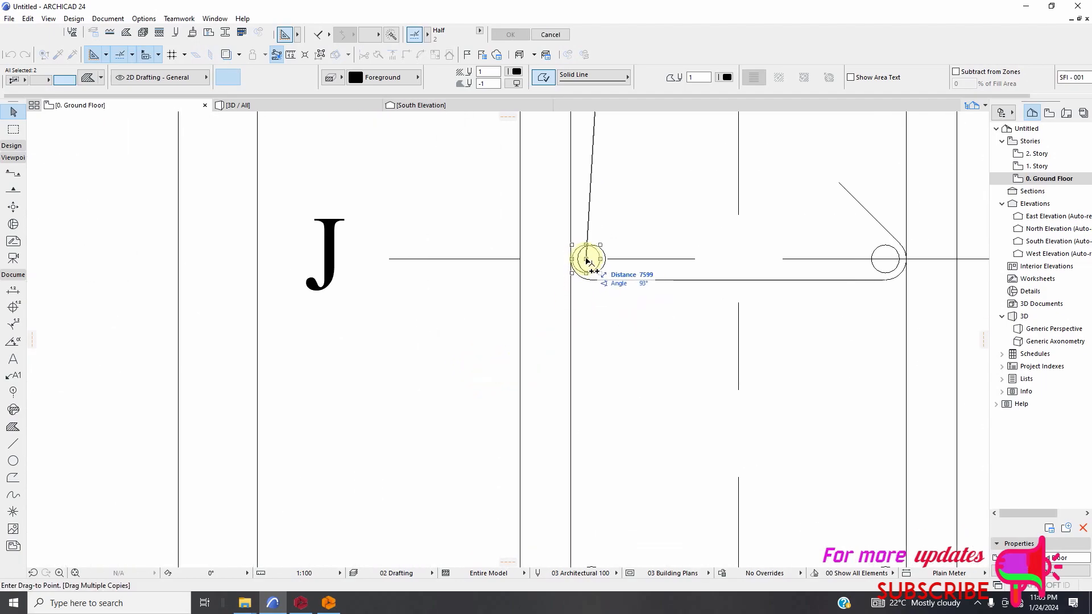
left_click(592, 258)
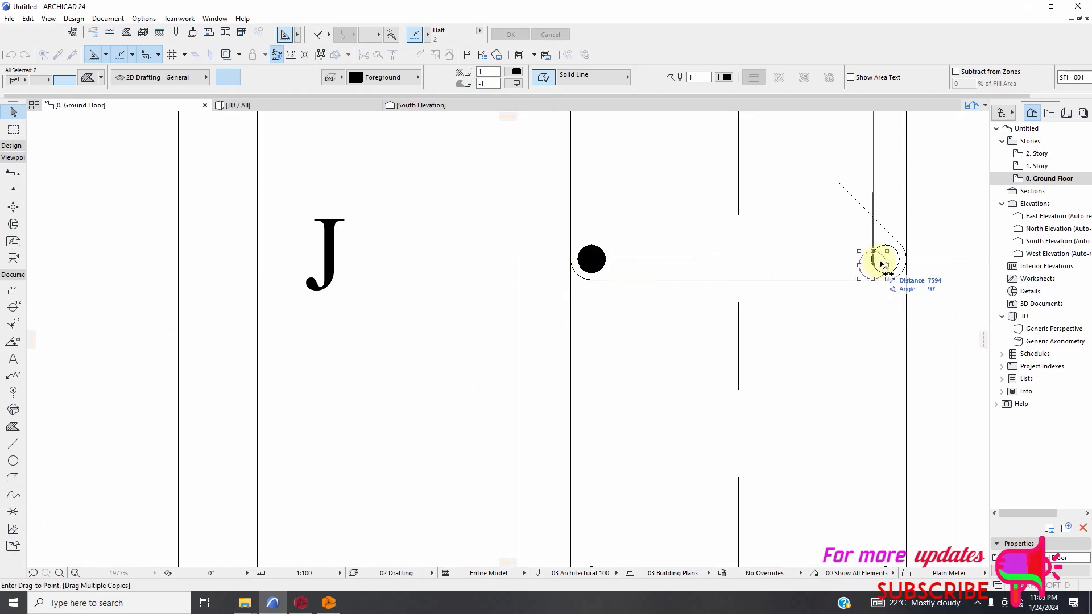
Place copies of the black circle on the two bottom corner bars of the 8C1 cross-section.
scroll(621, 244, "down", 4)
scroll(646, 334, "up", 5)
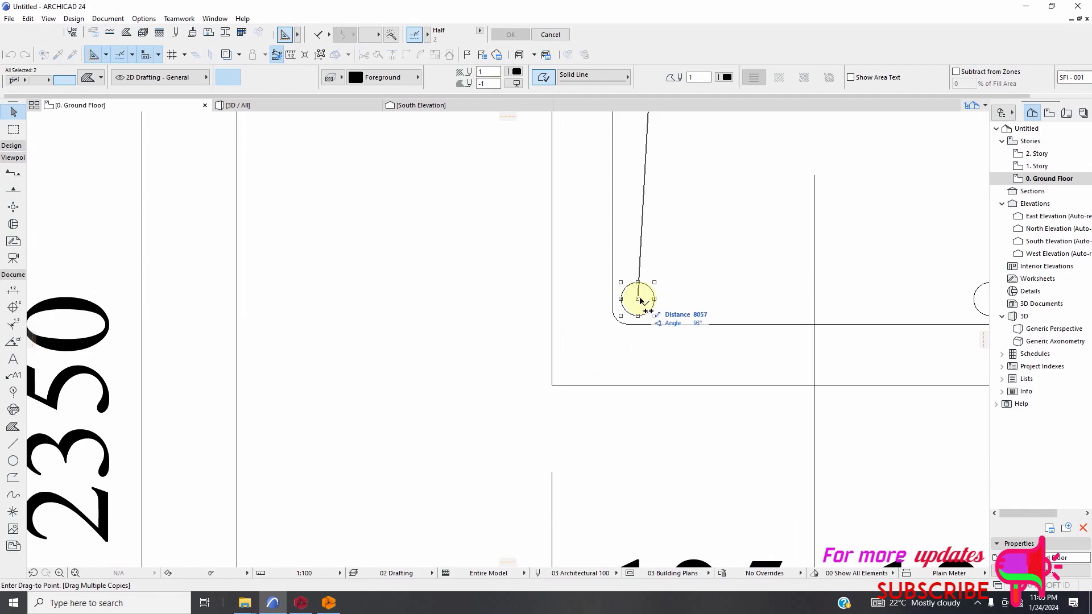
left_click(638, 298)
scroll(614, 313, "down", 3)
scroll(793, 315, "up", 4)
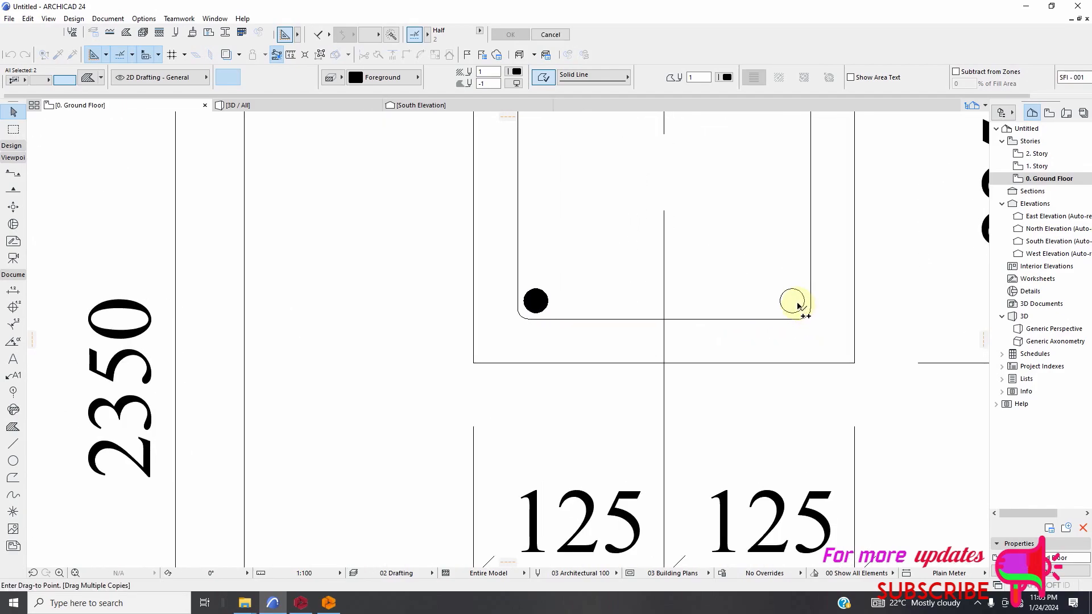
left_click(793, 300)
Place copies of the black circle on the two upper bars of the 6C1 cross-section, centred on each bar.
scroll(543, 293, "down", 8)
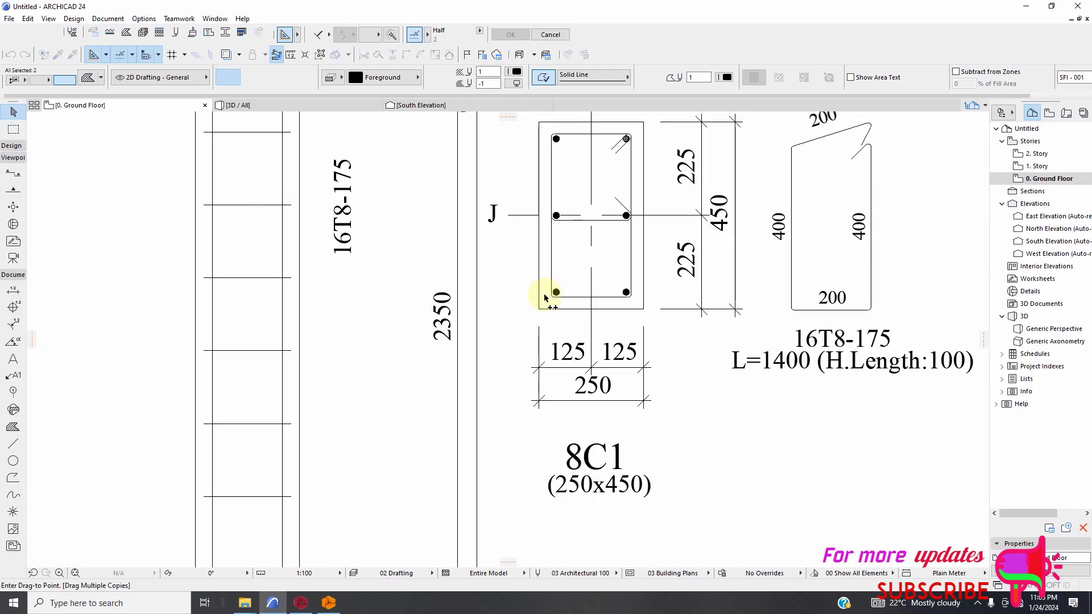
scroll(561, 471, "up", 9)
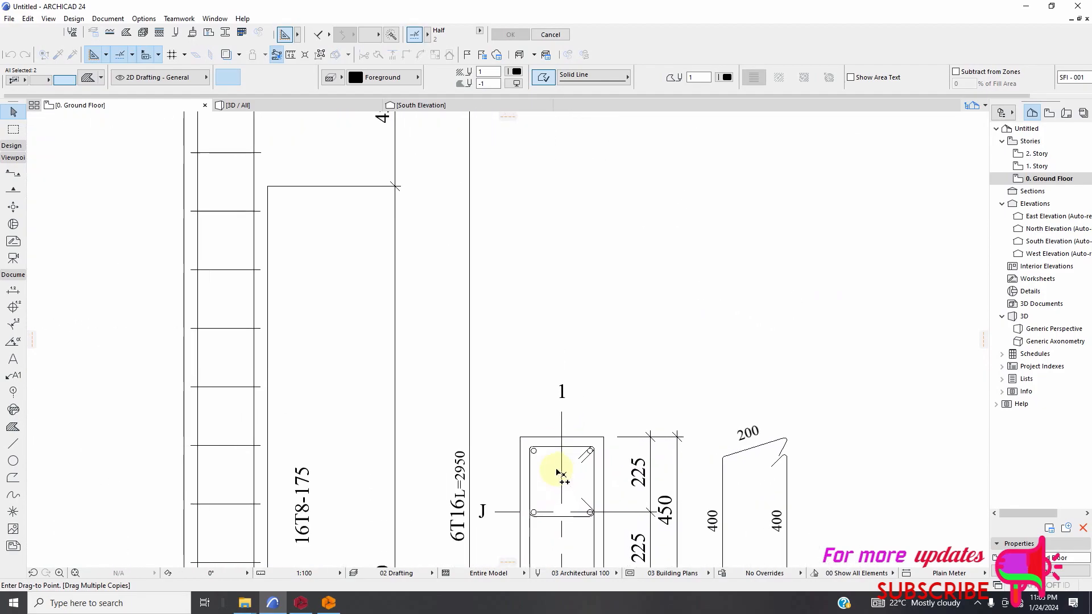
scroll(509, 433, "up", 3)
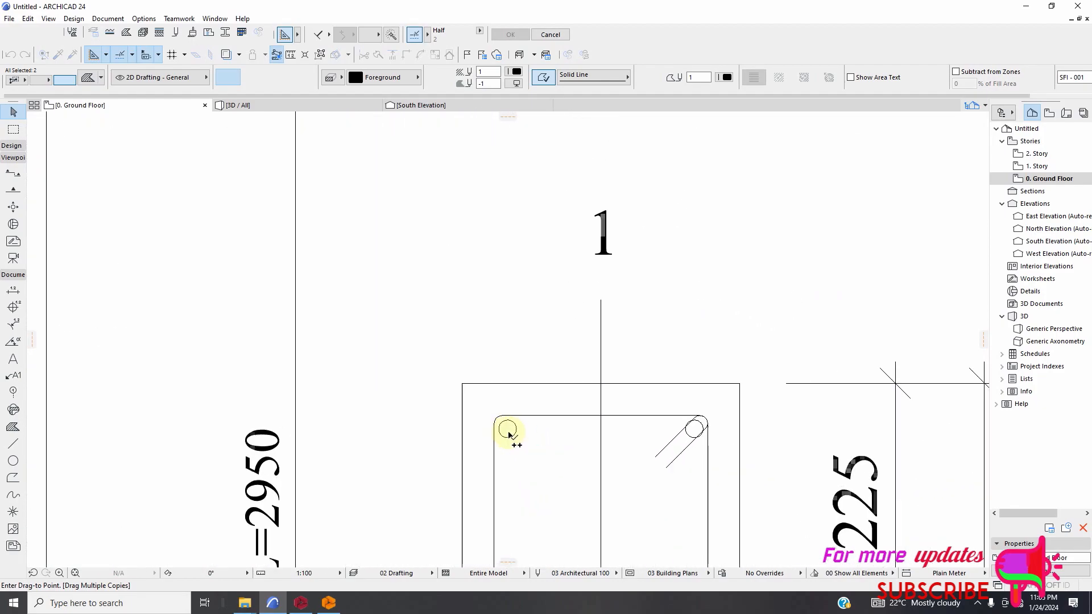
left_click(509, 431)
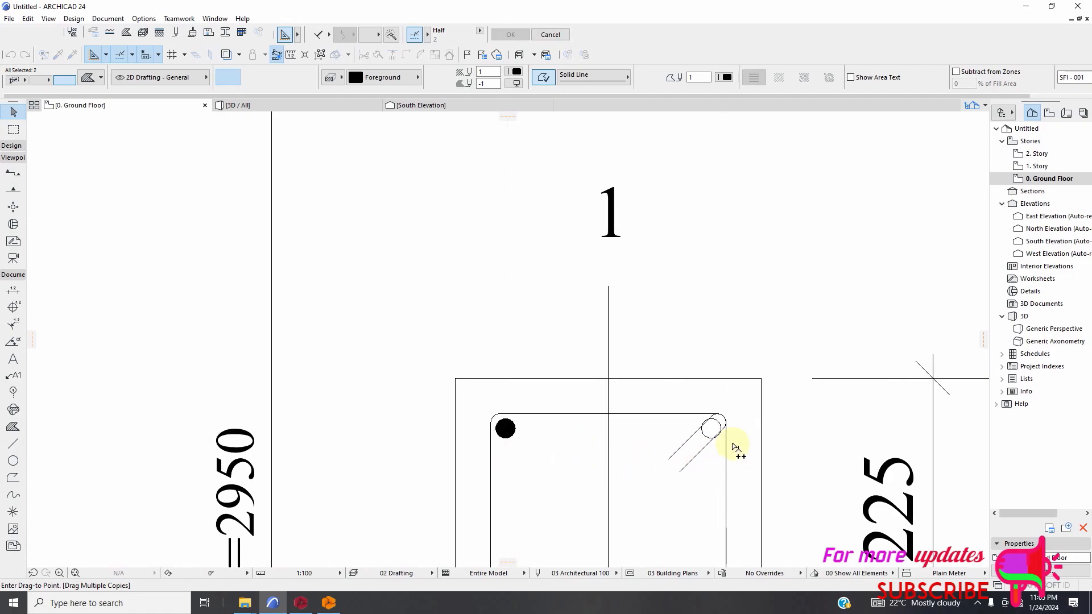
scroll(731, 445, "up", 2)
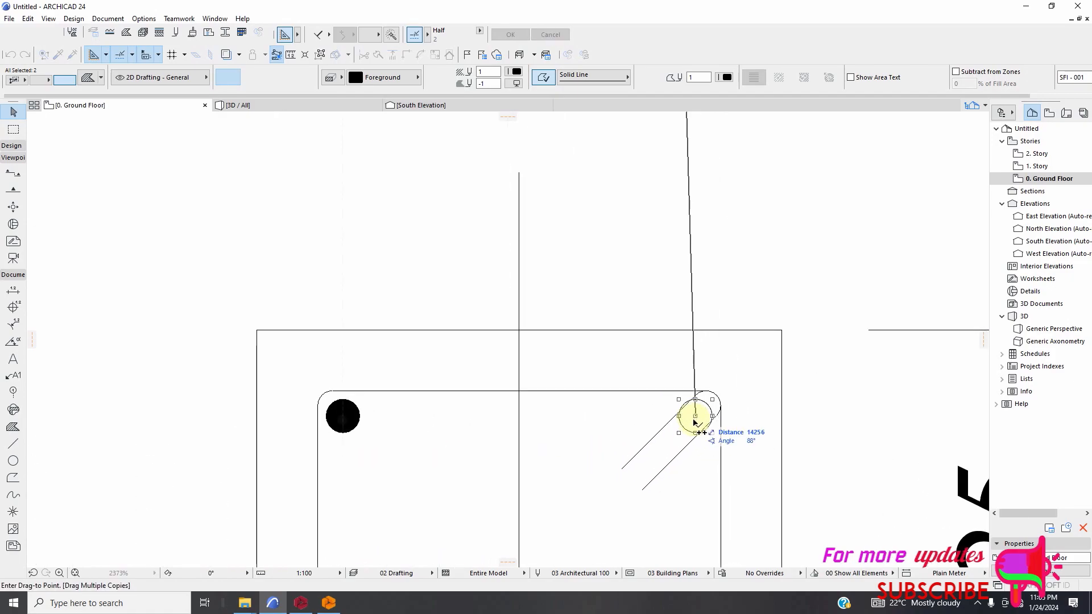
left_click(694, 421)
Place copies of the black circle on the left and right middle bars of the 6C1 cross-section.
scroll(628, 377, "down", 6)
scroll(583, 428, "up", 4)
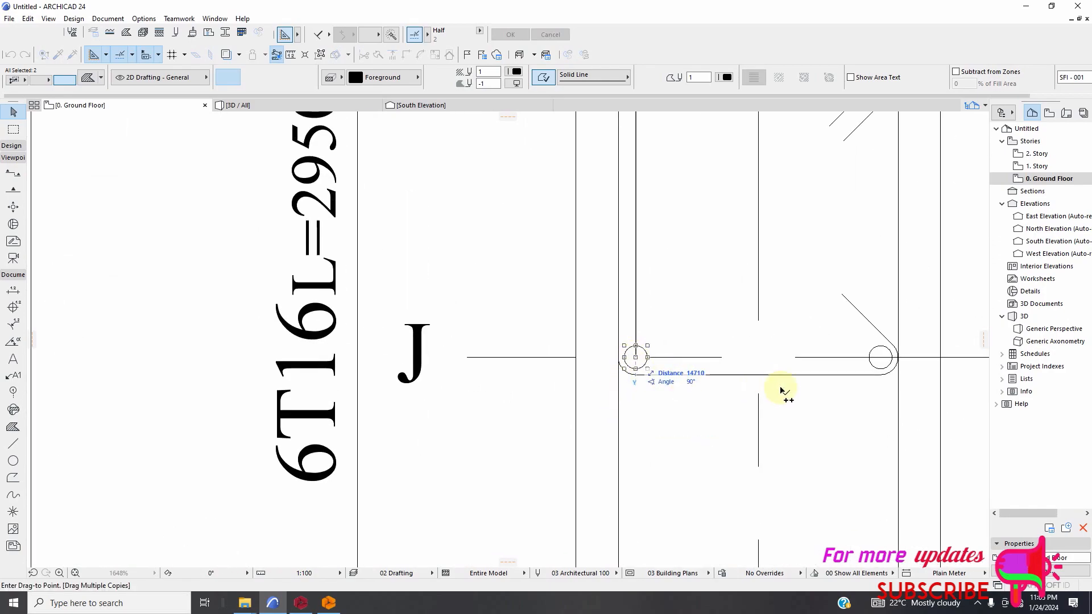
left_click(880, 357)
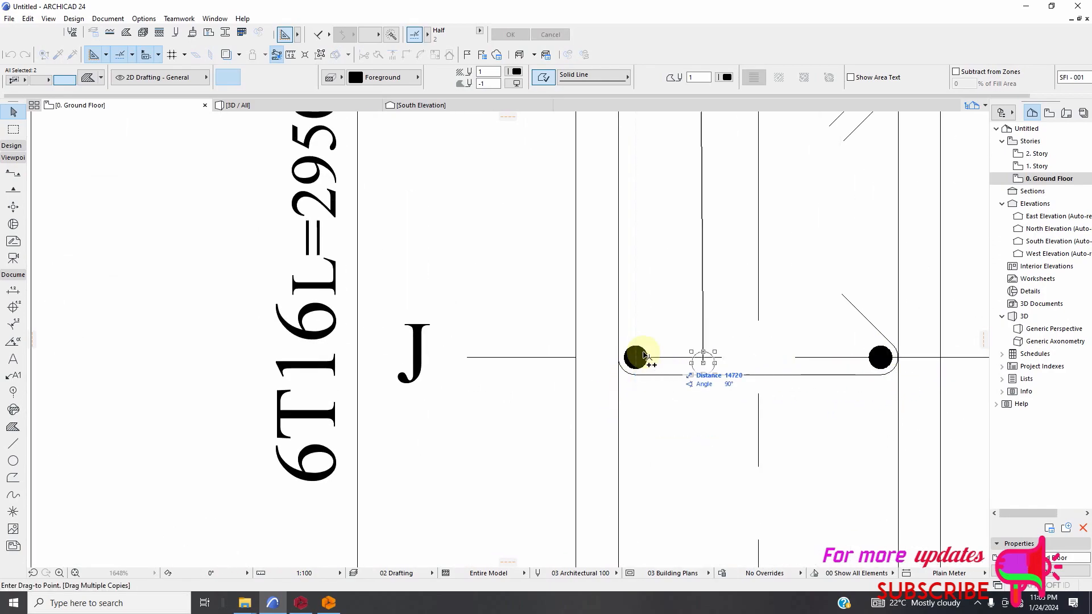
Place copies of the black circle on both bottom bars of the 6C1 cross-section.
scroll(643, 355, "down", 5)
scroll(629, 439, "up", 5)
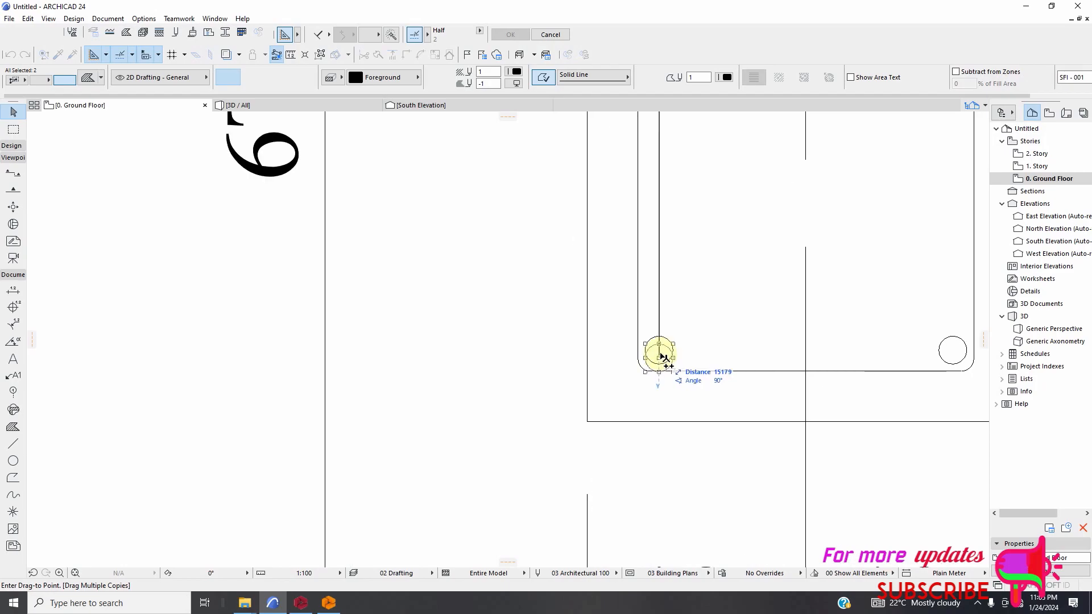
scroll(593, 392, "down", 4)
scroll(788, 377, "up", 4)
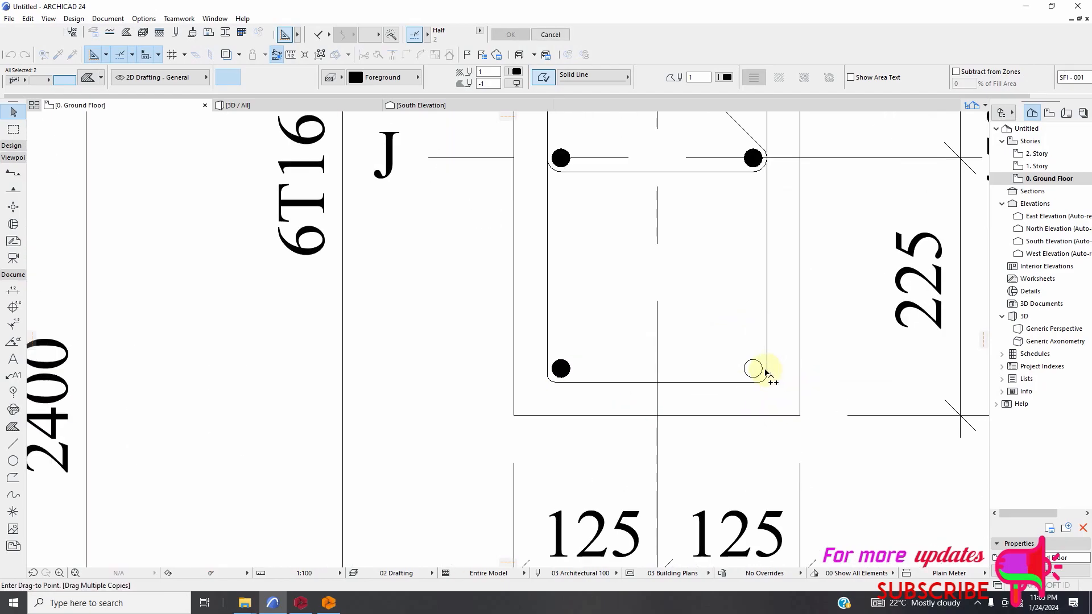
left_click(733, 364)
Place copies of the black circle on the two upper bars of the next column cross-section below 6C1.
scroll(586, 364, "down", 6)
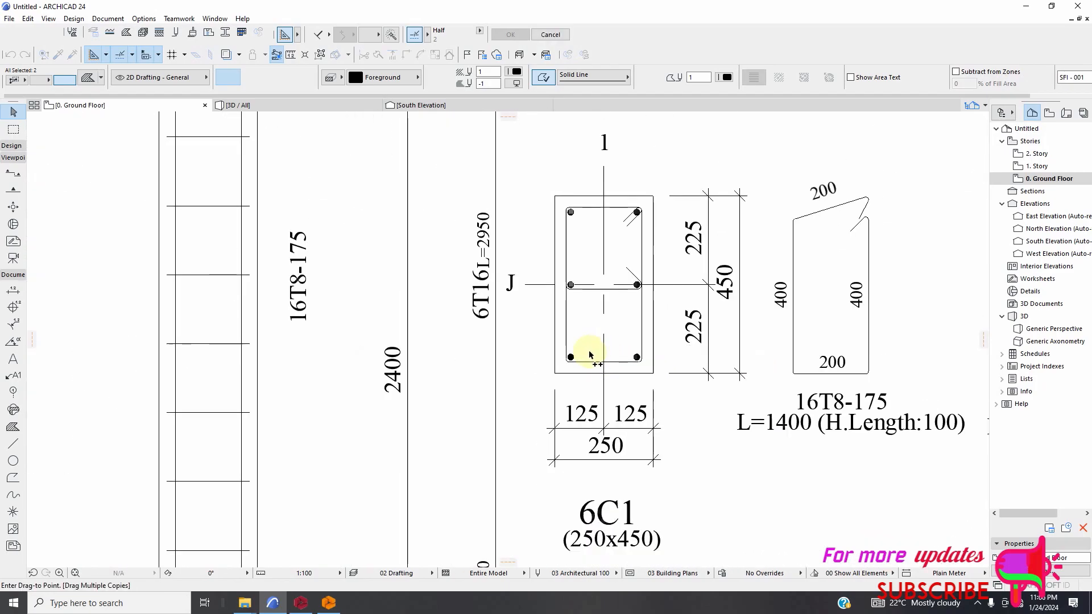
scroll(570, 449, "up", 6)
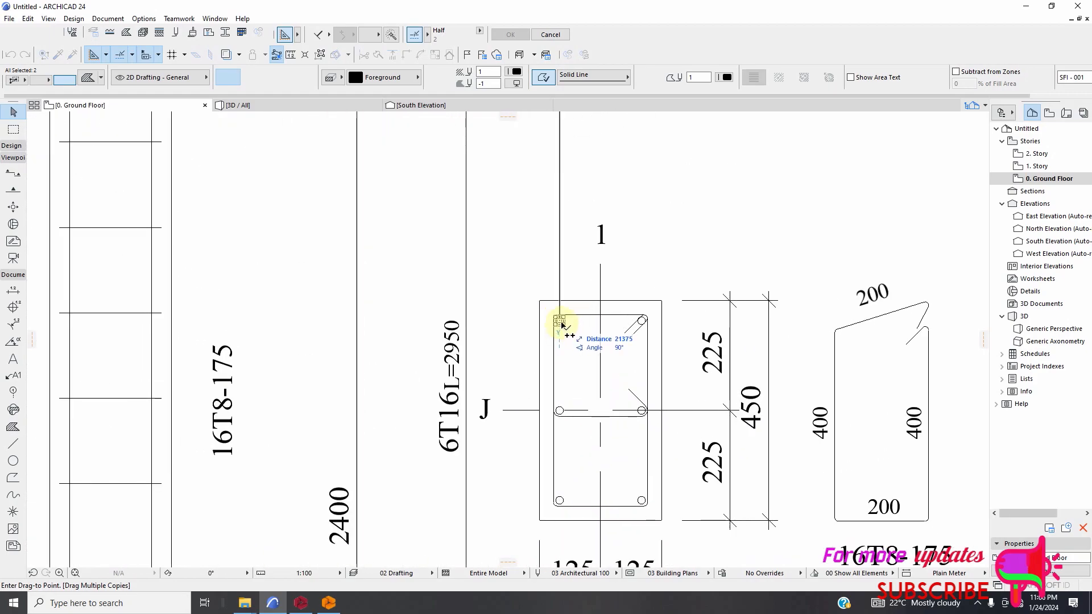
scroll(618, 354, "up", 4)
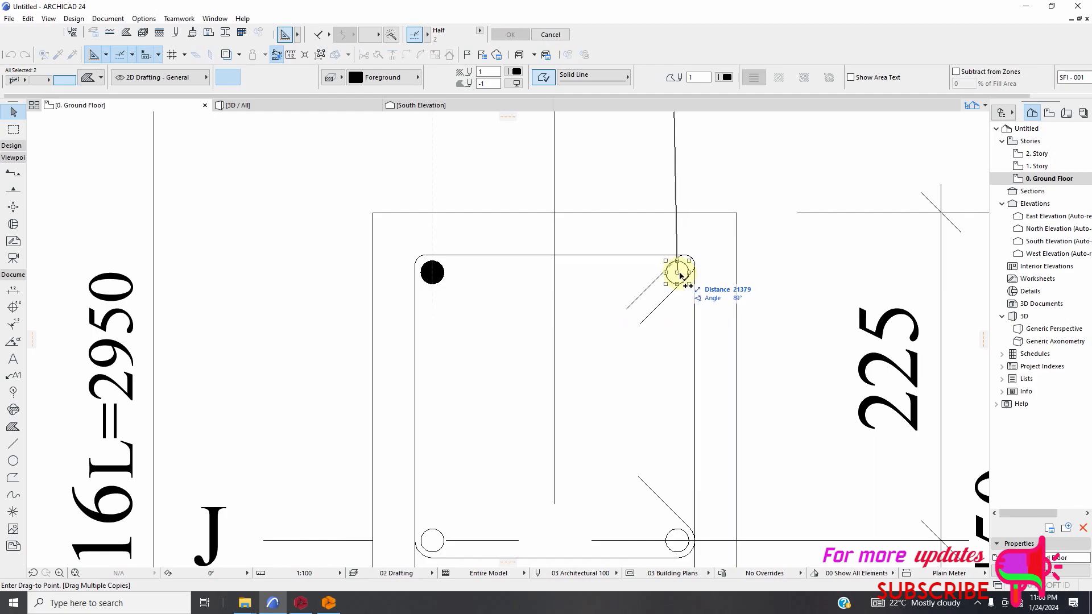
left_click(679, 275)
Place copies of the black circle on both middle bars along axis J in the column cross-section below 6C1.
scroll(650, 312, "down", 5)
scroll(586, 388, "up", 6)
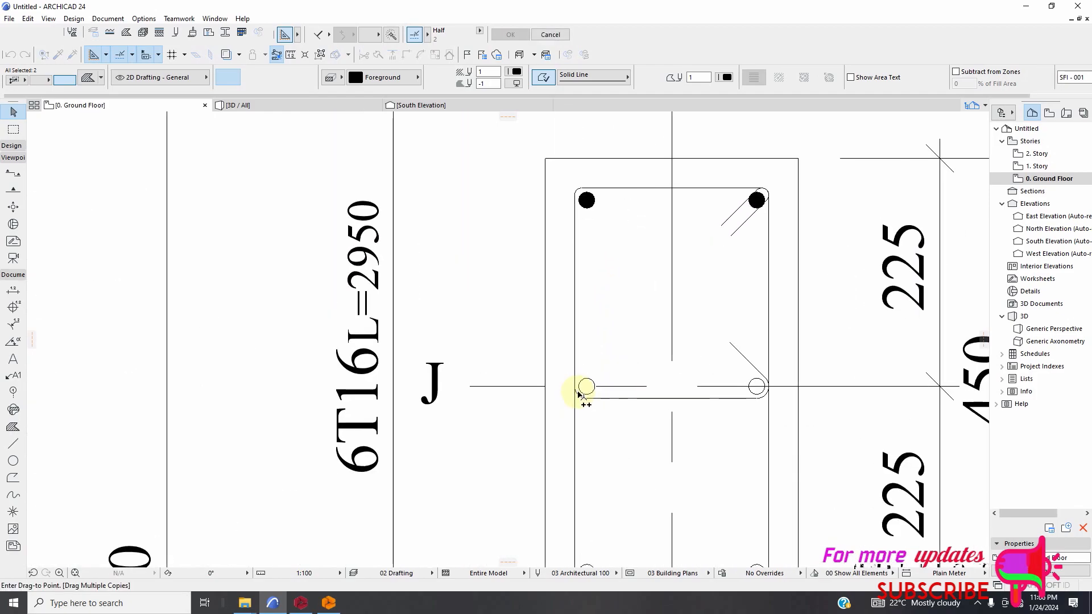
left_click(593, 380)
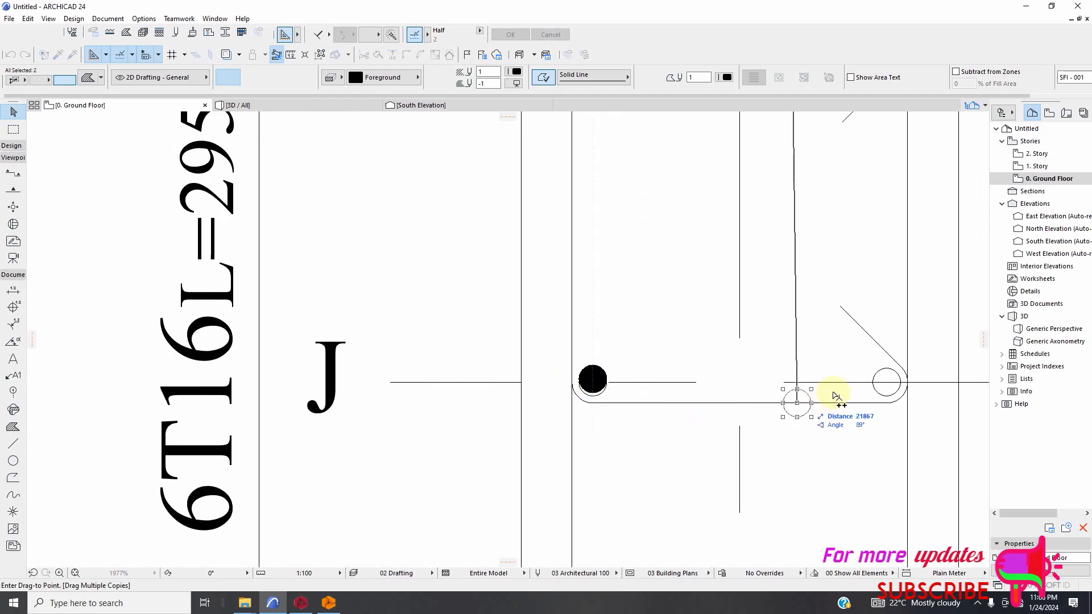
left_click(890, 382)
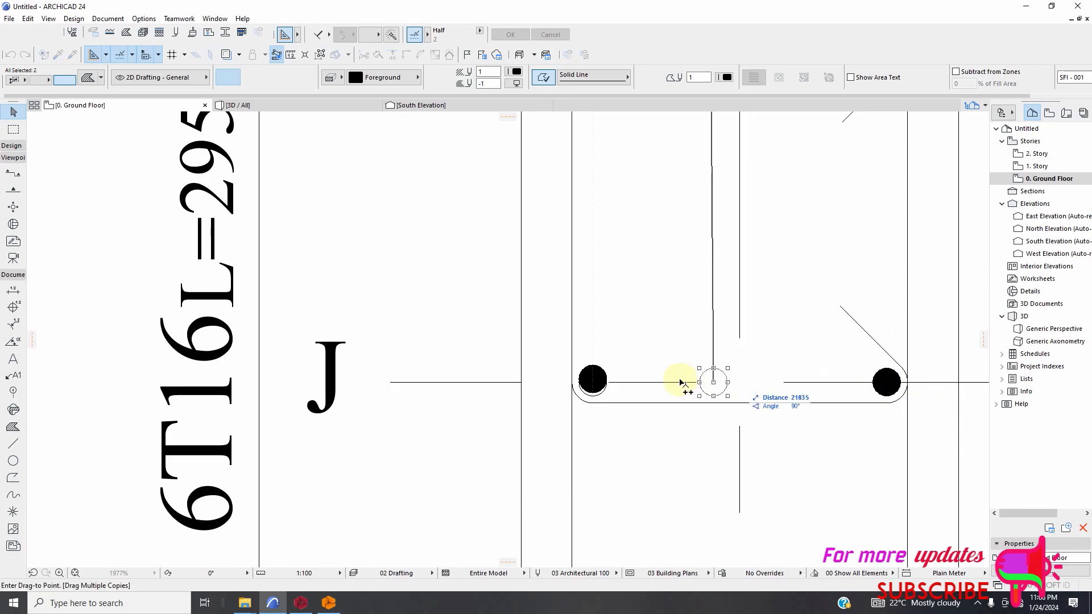
Finish placing multiple copies of the black bar circles on the column cross-sections and clear the selection.
scroll(631, 412, "down", 6)
scroll(618, 426, "down", 5)
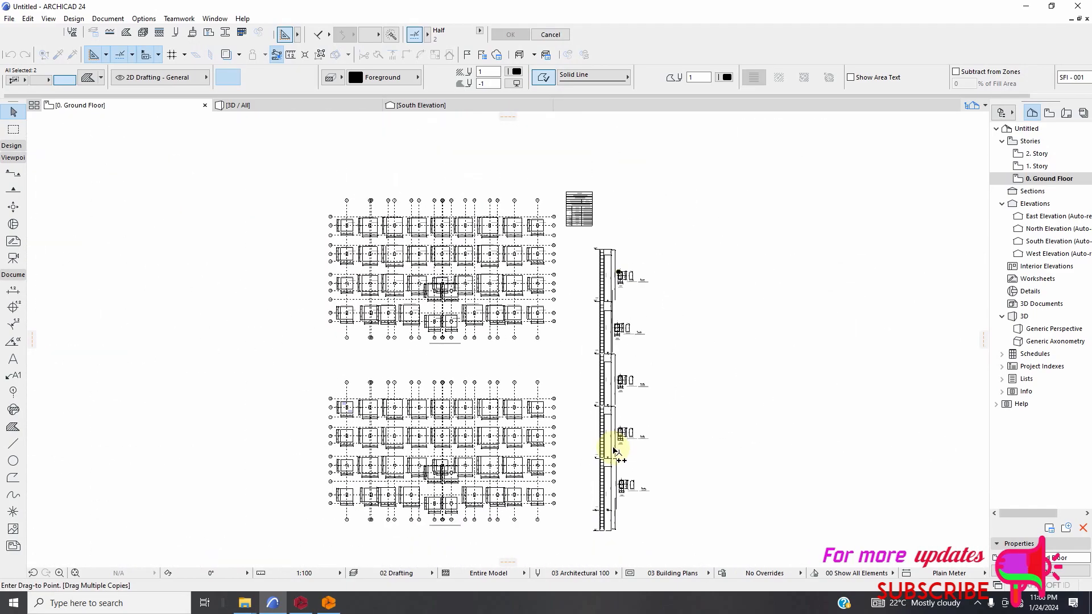
scroll(610, 445, "up", 5)
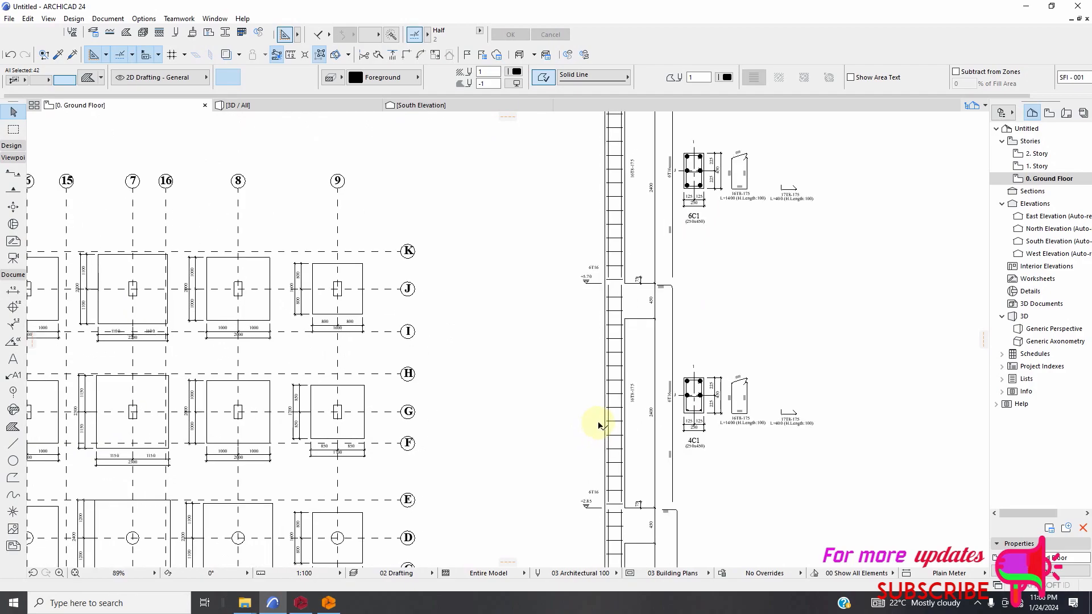
scroll(694, 473, "down", 1)
left_click(763, 483)
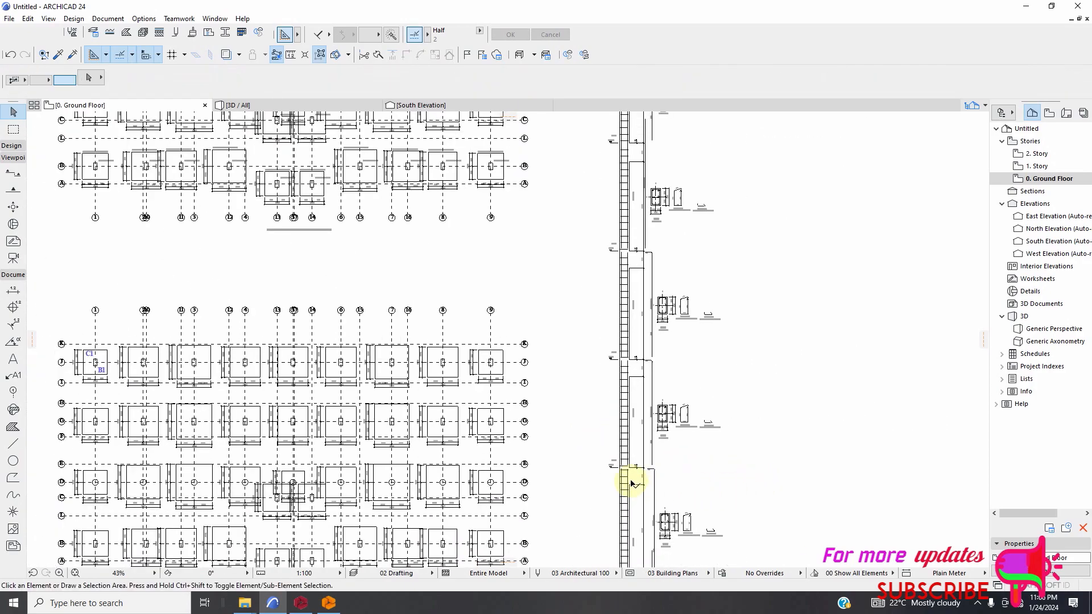
Delete the horizontal stirrup lines along the column elevation, from the +14.25 level down to the -1.10 base.
scroll(632, 483, "up", 4)
scroll(610, 449, "down", 2)
scroll(594, 460, "down", 3)
scroll(624, 310, "up", 3)
scroll(599, 312, "down", 3)
scroll(624, 275, "up", 2)
scroll(589, 213, "up", 9)
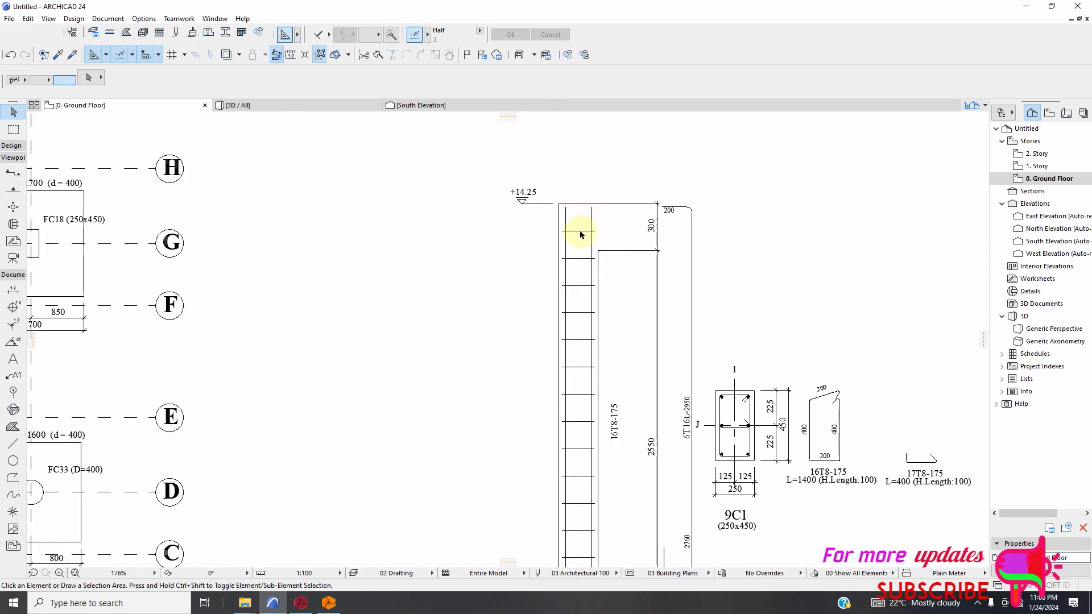
left_click(575, 233)
scroll(583, 244, "down", 8)
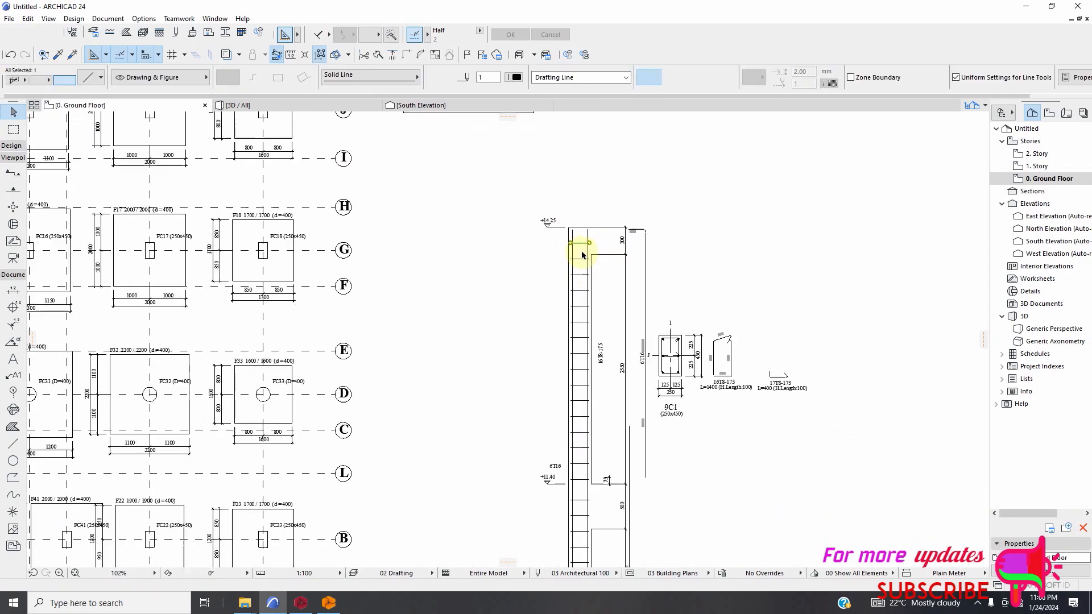
scroll(577, 267, "up", 8)
scroll(580, 256, "down", 5)
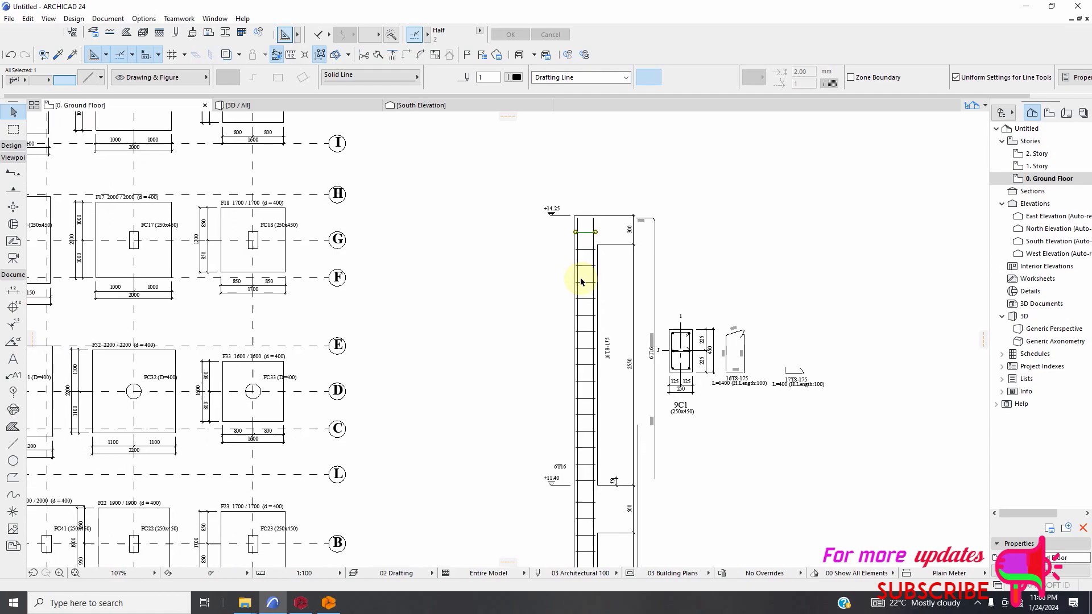
scroll(589, 413, "up", 3)
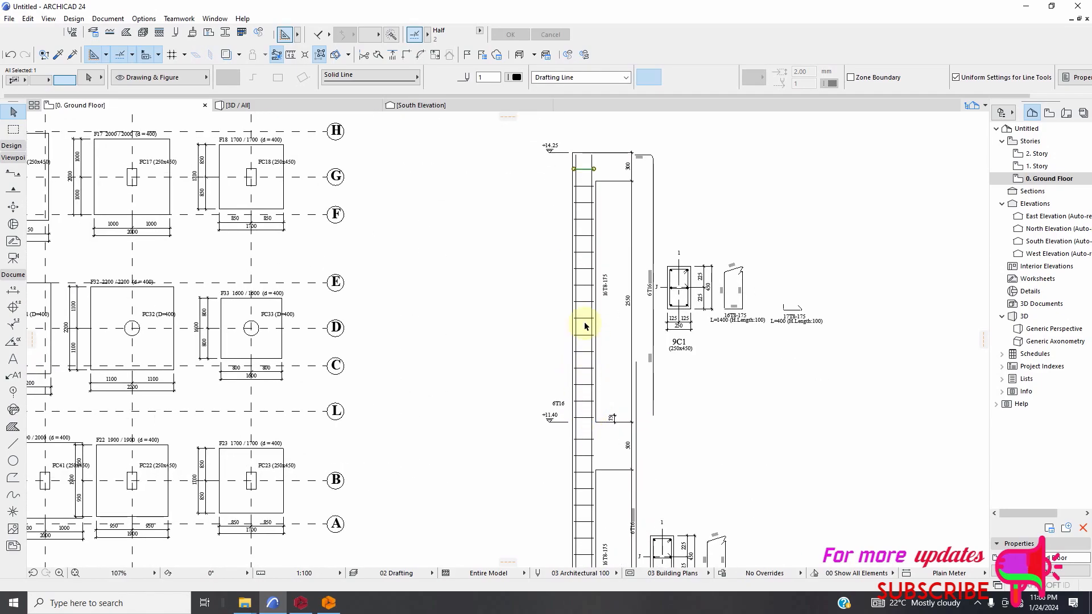
left_click(585, 187, "shift")
scroll(579, 241, "up", 5)
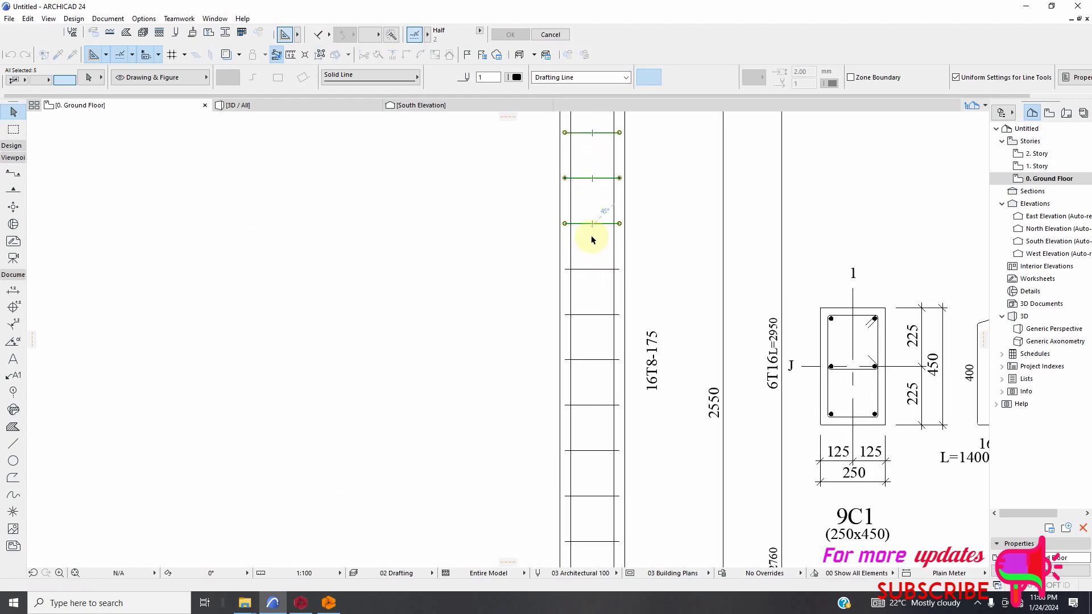
scroll(591, 339, "down", 8)
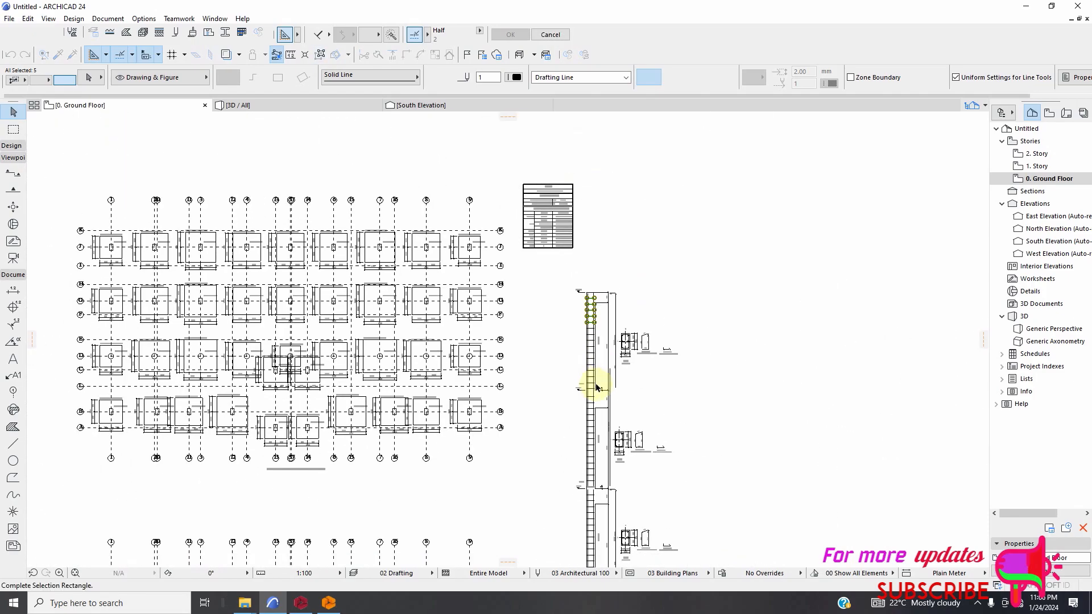
scroll(582, 436, "up", 5)
scroll(599, 428, "up", 4)
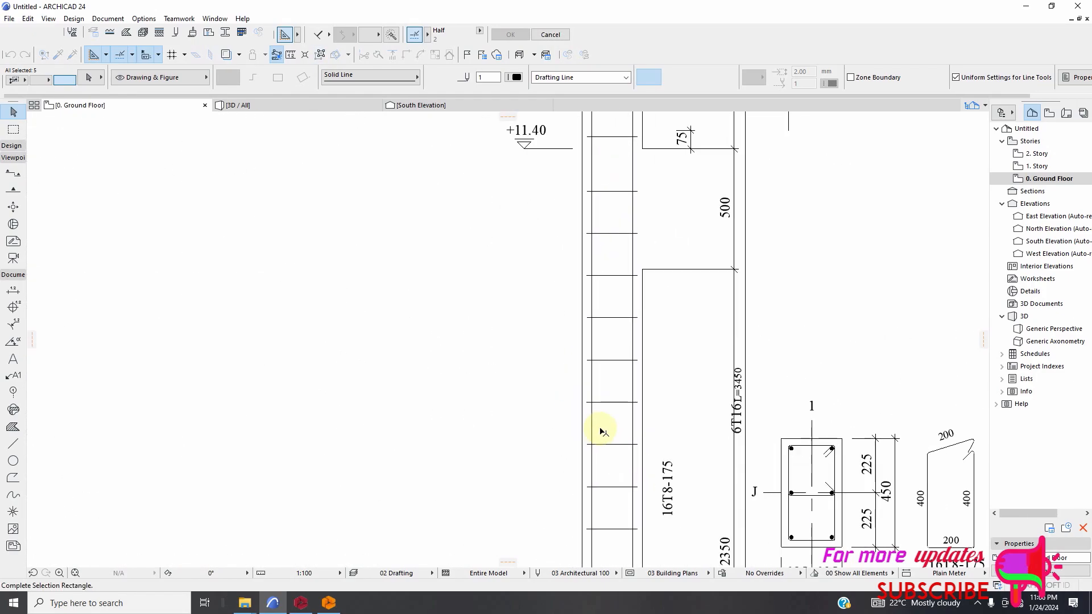
scroll(613, 427, "down", 7)
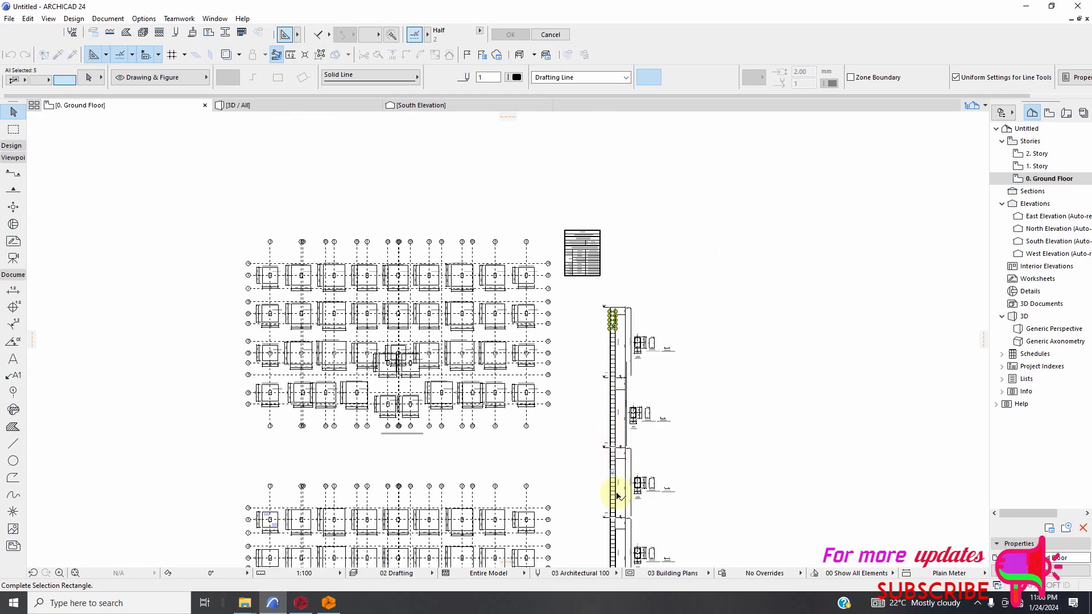
scroll(617, 496, "down", 6)
scroll(624, 418, "up", 3)
scroll(619, 434, "up", 10)
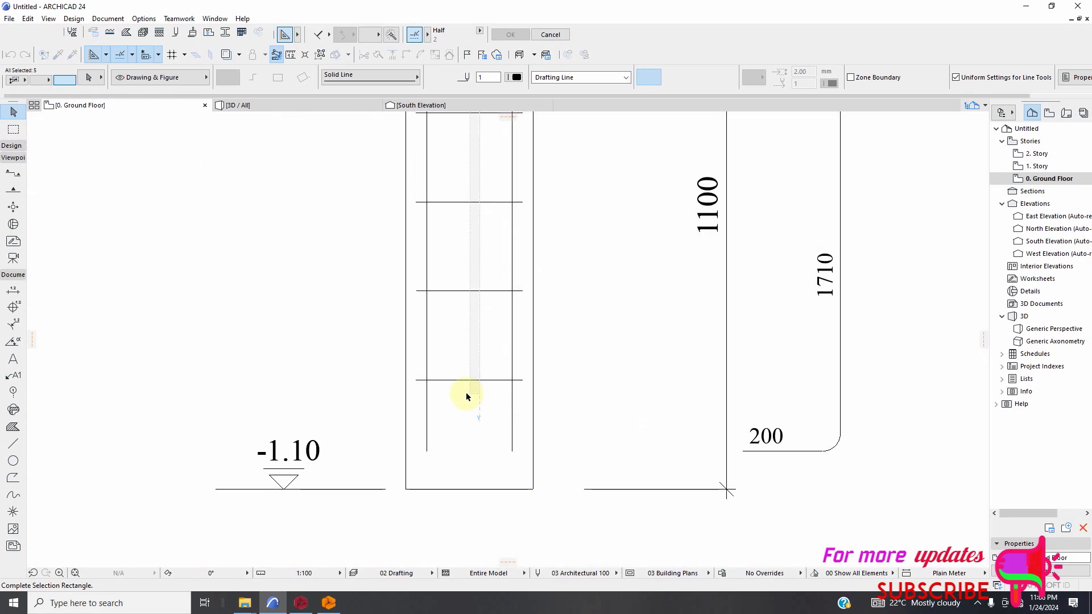
left_click(467, 396)
scroll(573, 455, "down", 6)
scroll(573, 472, "down", 2)
scroll(589, 200, "up", 2)
scroll(542, 467, "down", 2)
scroll(563, 261, "up", 3)
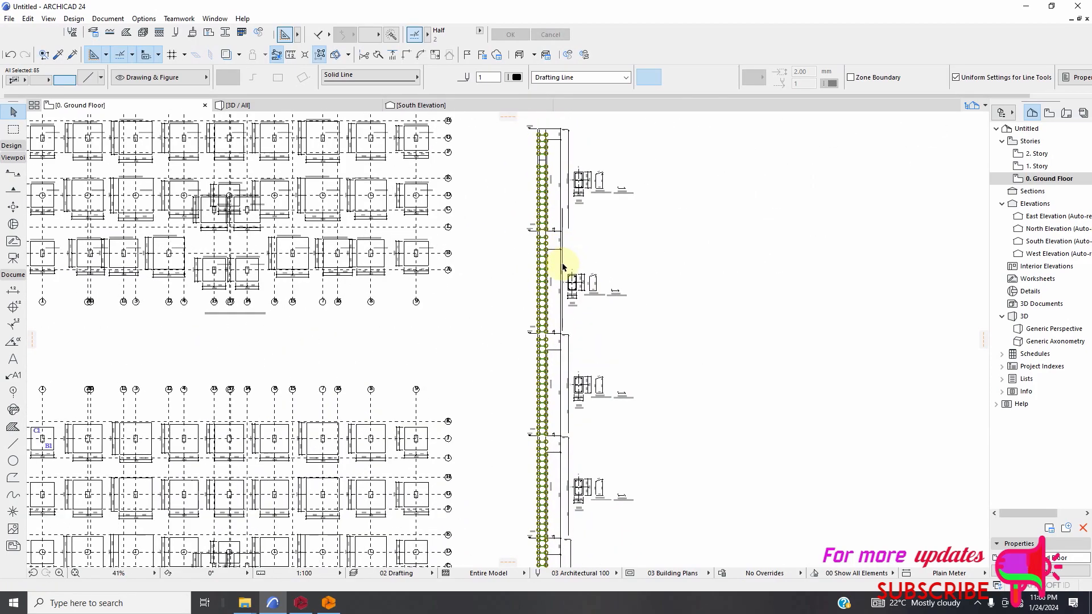
left_click(565, 259)
Try deleting the vertical bar line of the column elevation beside the 9C1 section, and undo that deletion.
scroll(556, 217, "up", 2)
scroll(505, 227, "up", 10)
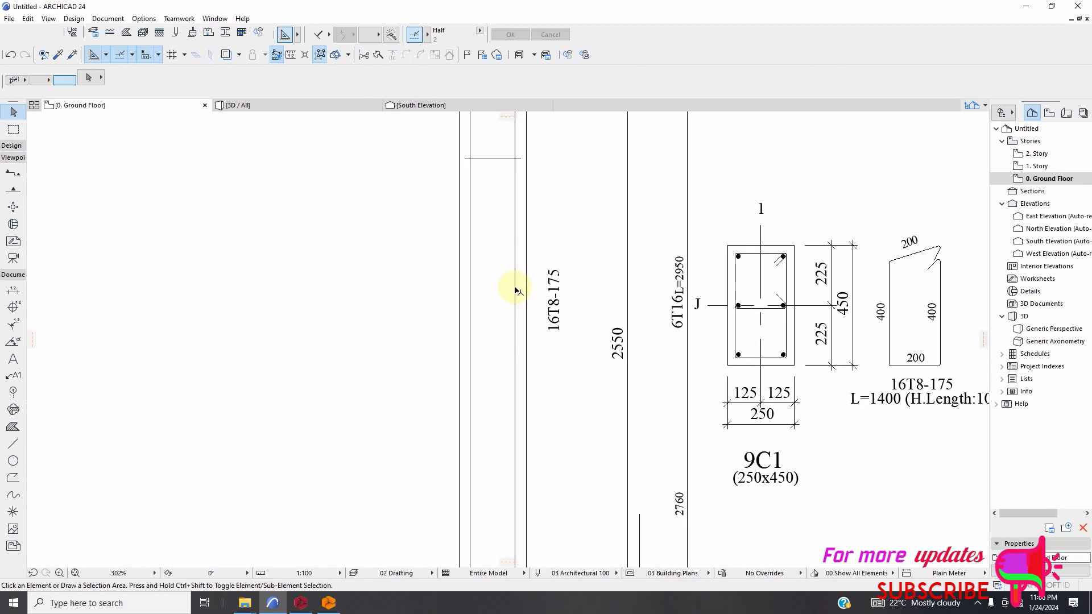
left_click(518, 291)
scroll(519, 334, "down", 14)
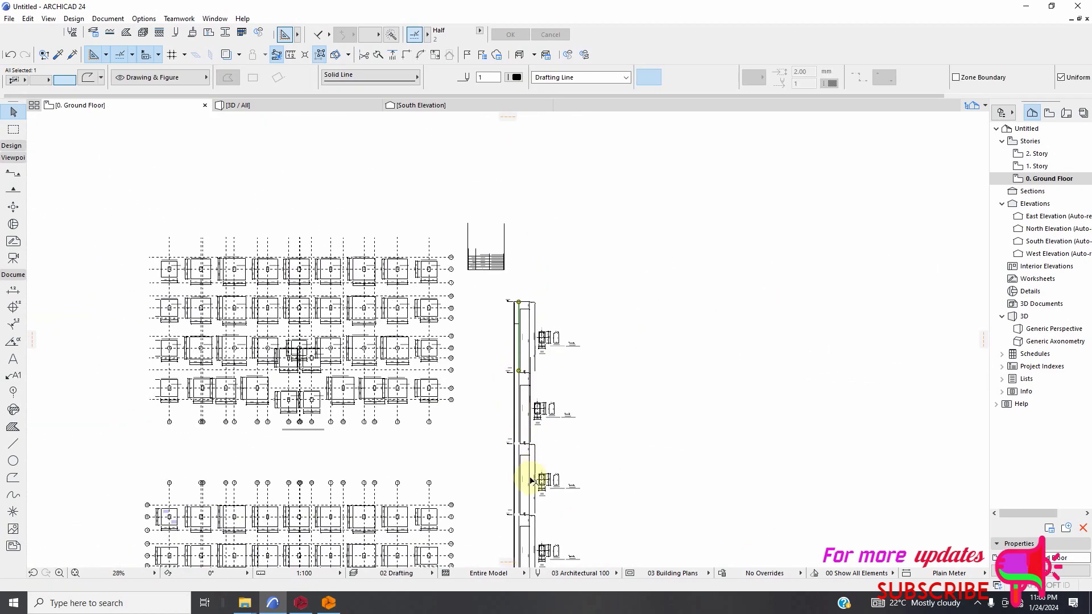
scroll(531, 480, "up", 9)
scroll(580, 302, "down", 6)
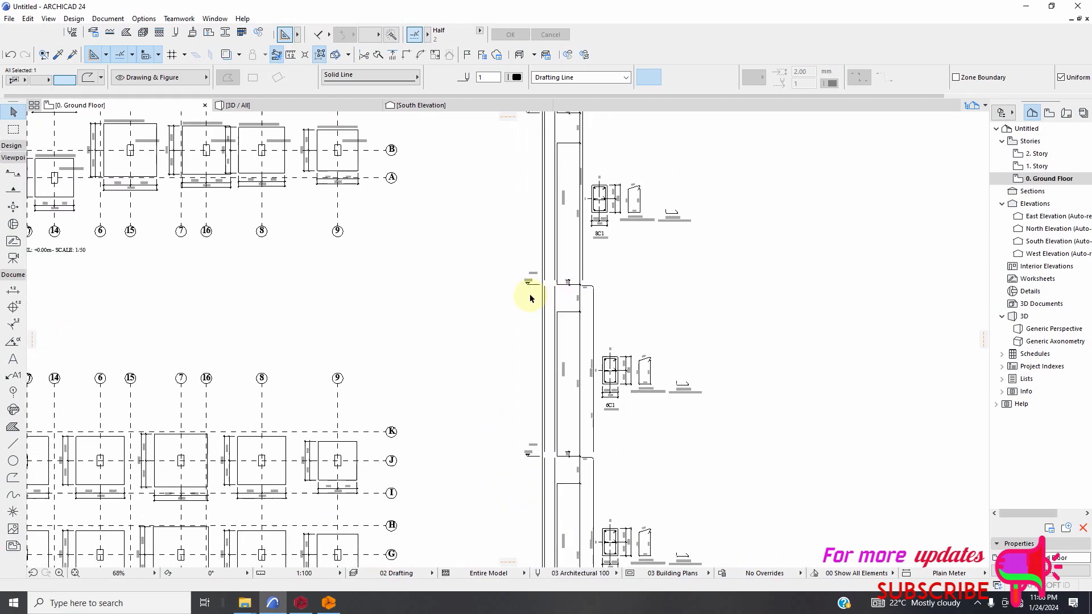
scroll(550, 180, "up", 9)
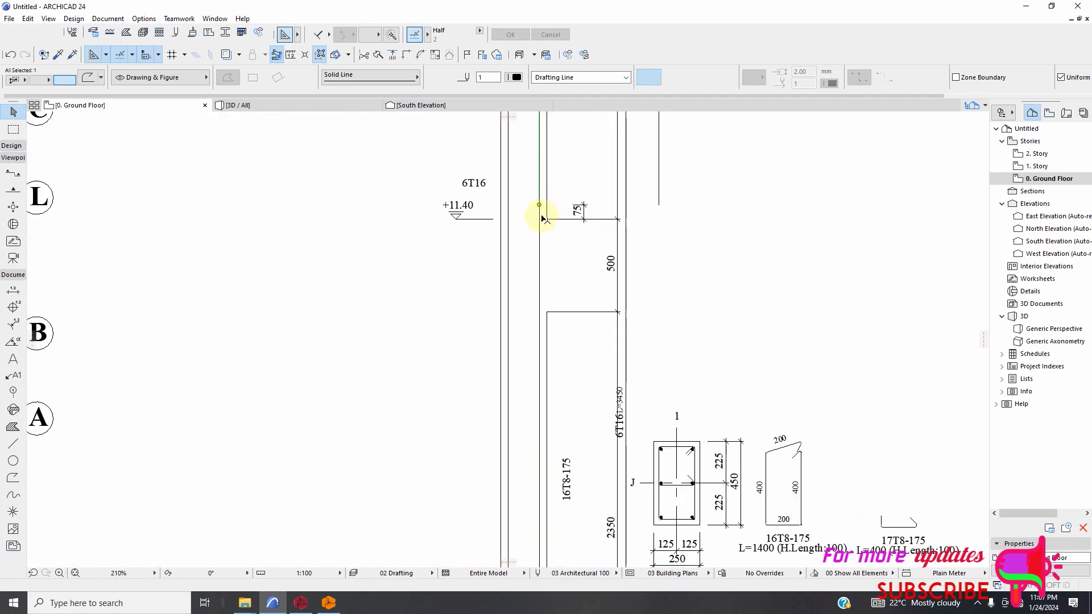
key("Escape")
scroll(539, 282, "down", 5)
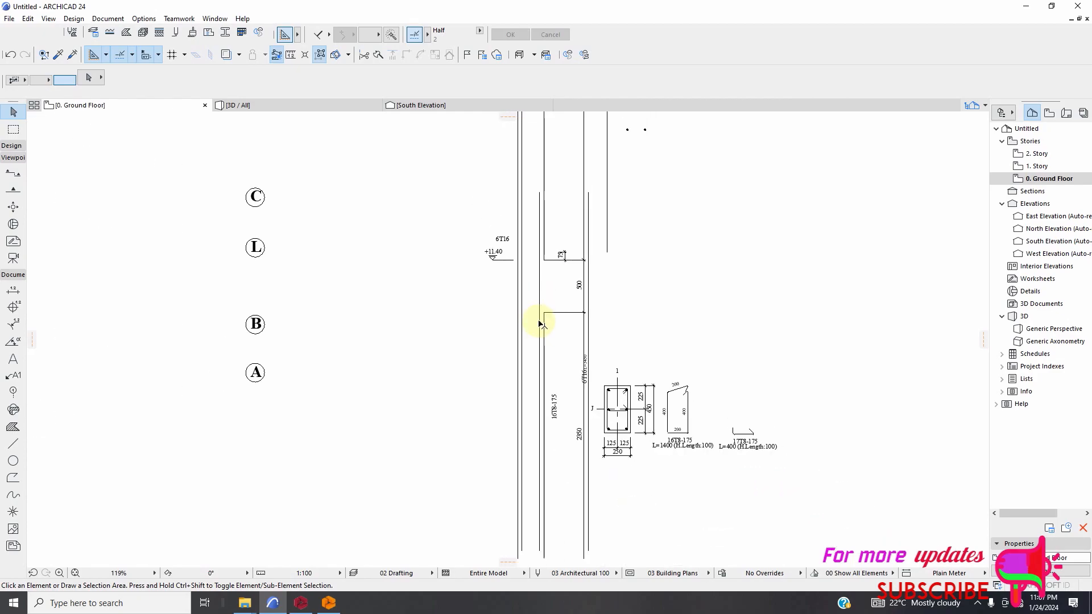
scroll(544, 289, "up", 3)
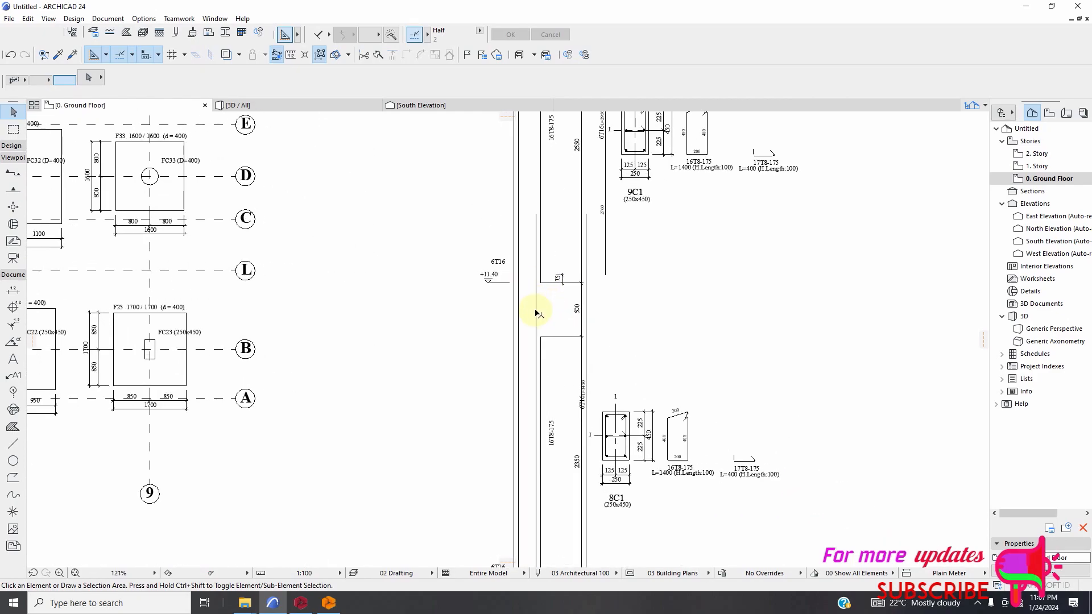
scroll(537, 313, "down", 3)
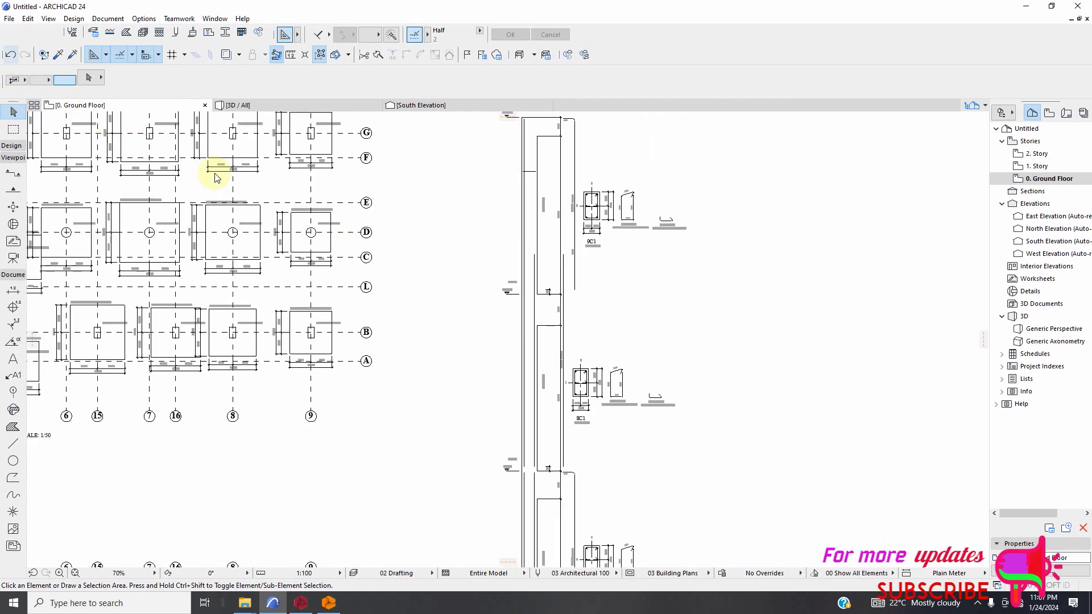
key("ctrl+z")
Look over the column elevation from its upper level down to the -1.10 base and clear the selection.
scroll(563, 223, "down", 4)
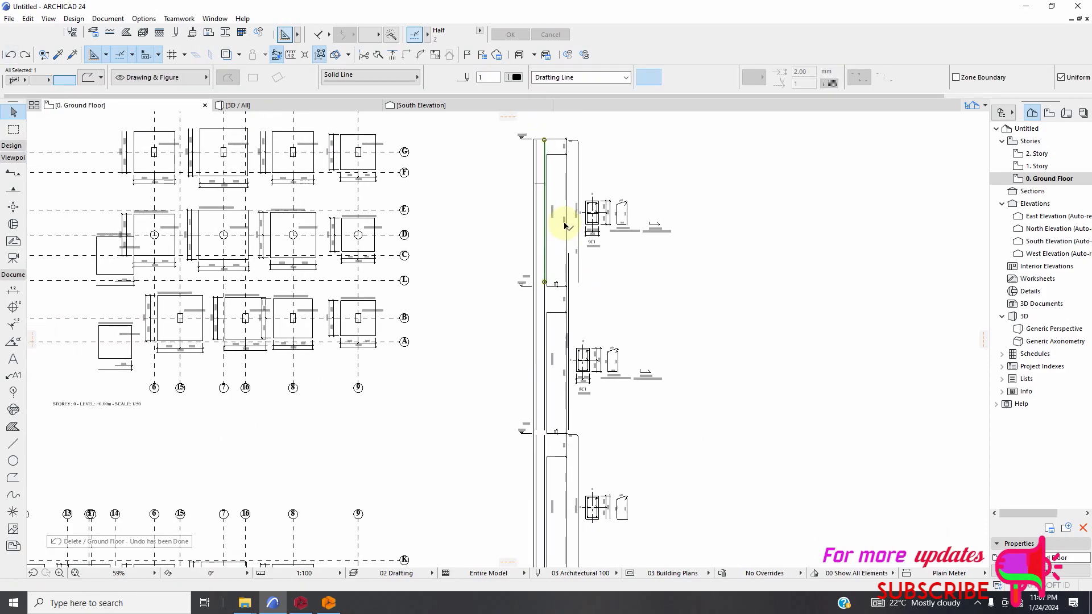
scroll(556, 402, "up", 3)
scroll(585, 371, "down", 2)
scroll(591, 410, "down", 4)
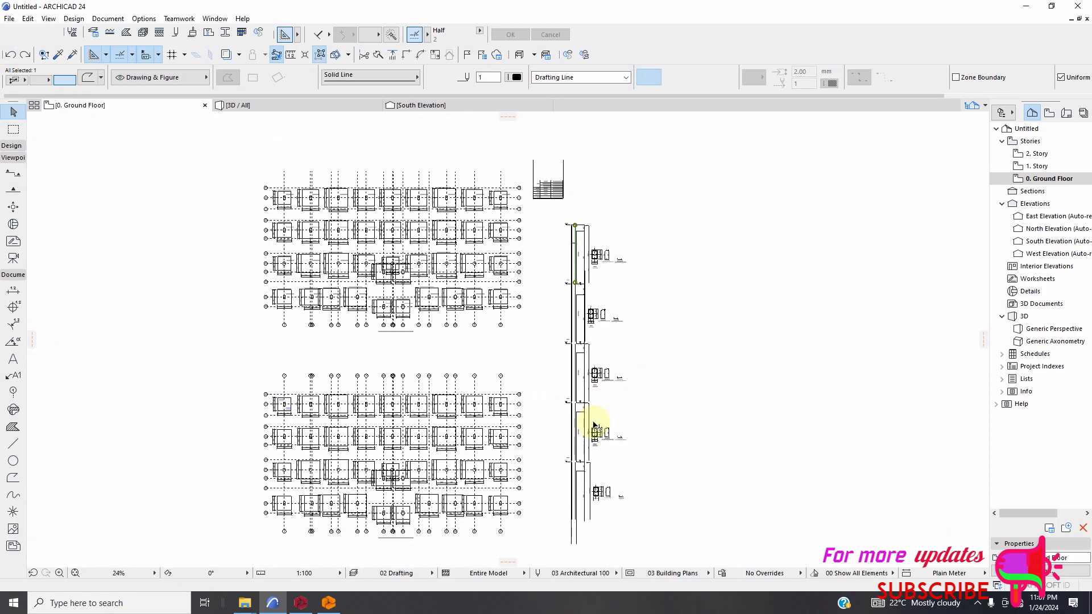
scroll(569, 449, "up", 3)
scroll(560, 444, "up", 3)
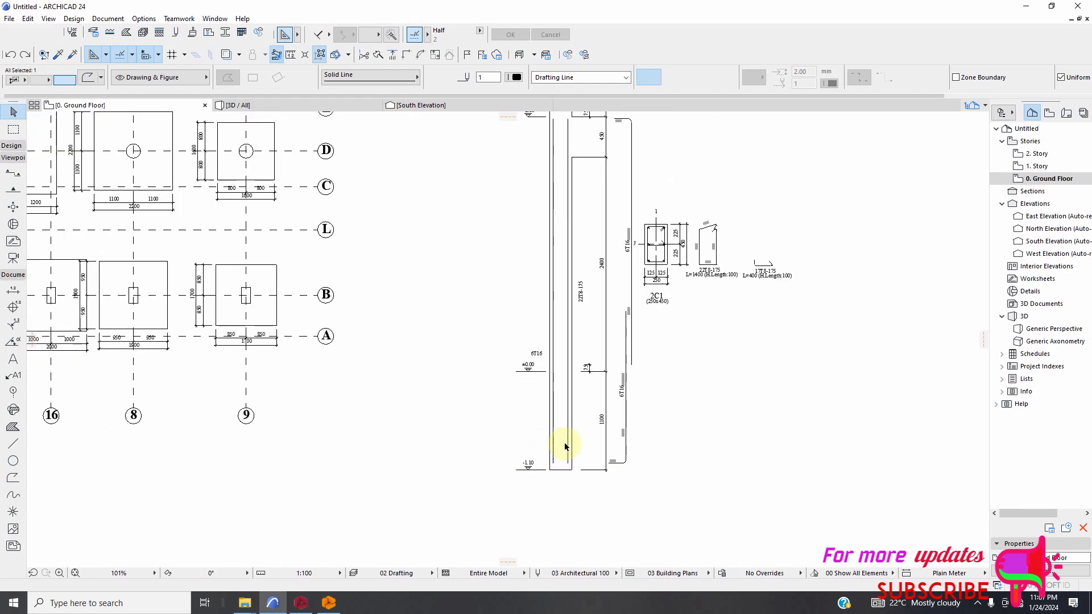
scroll(602, 433, "down", 4)
scroll(603, 318, "down", 2)
scroll(595, 302, "up", 2)
scroll(597, 364, "down", 2)
scroll(590, 170, "up", 3)
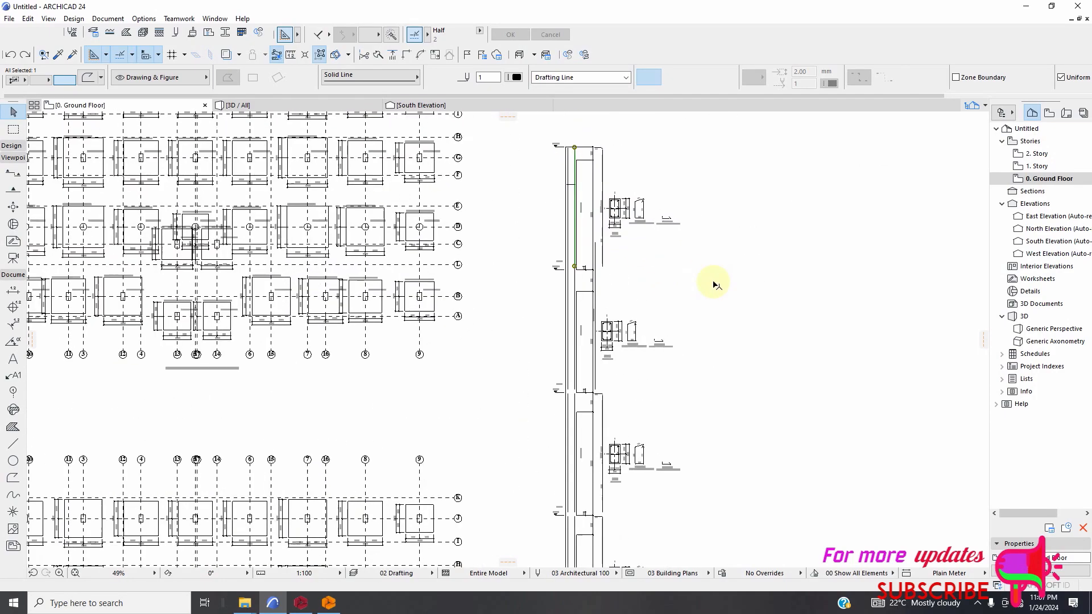
scroll(614, 334, "down", 10)
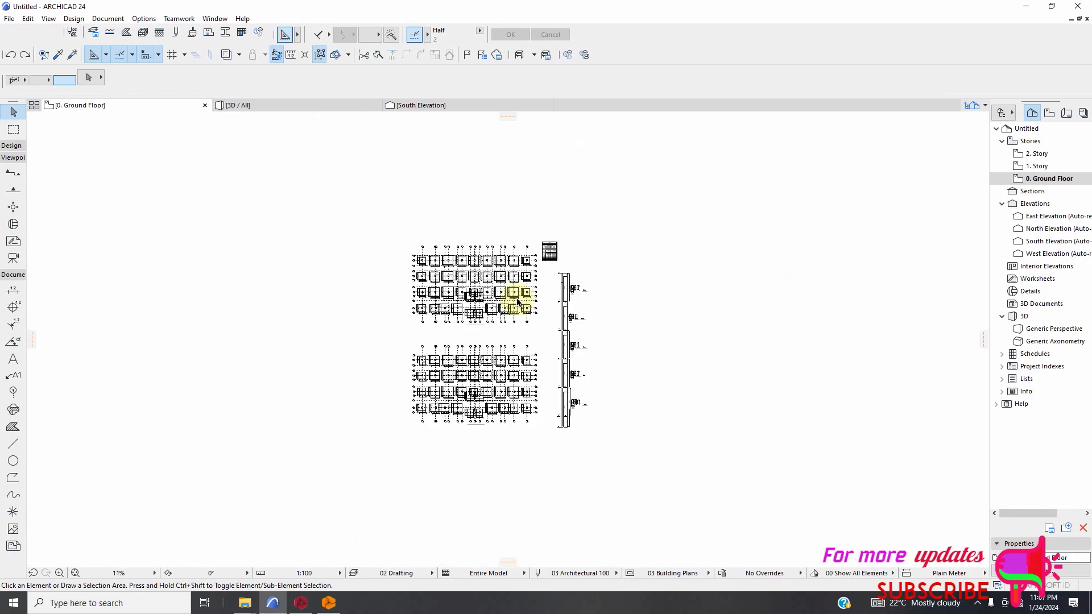
Select the complete F1 footing detail, including its plan, both sections and dimensions, and start moving it.
scroll(548, 357, "down", 1)
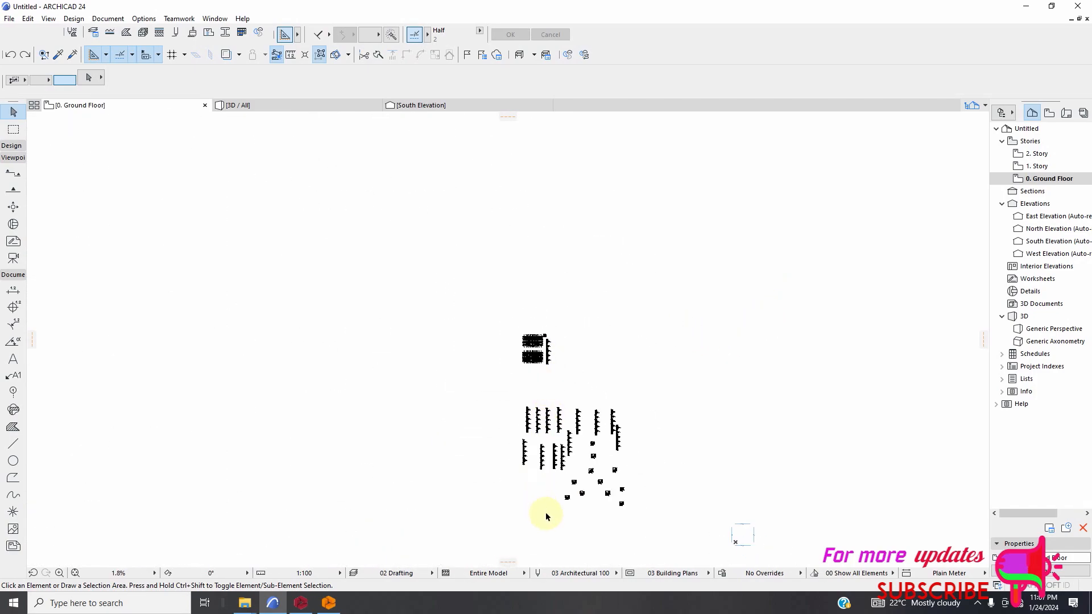
scroll(554, 518, "up", 2)
scroll(605, 364, "up", 13)
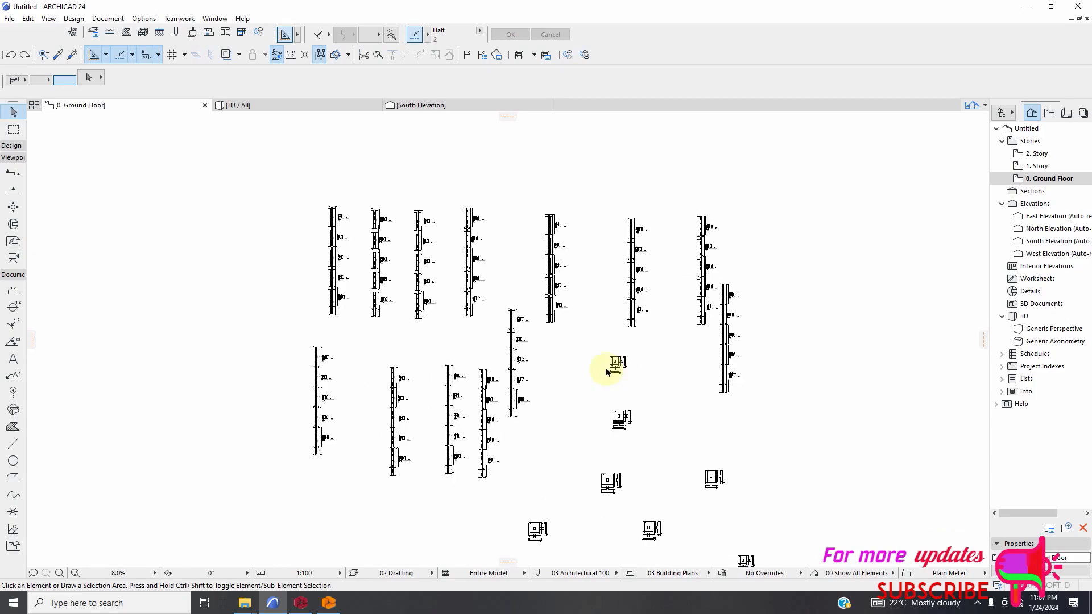
scroll(604, 379, "down", 2)
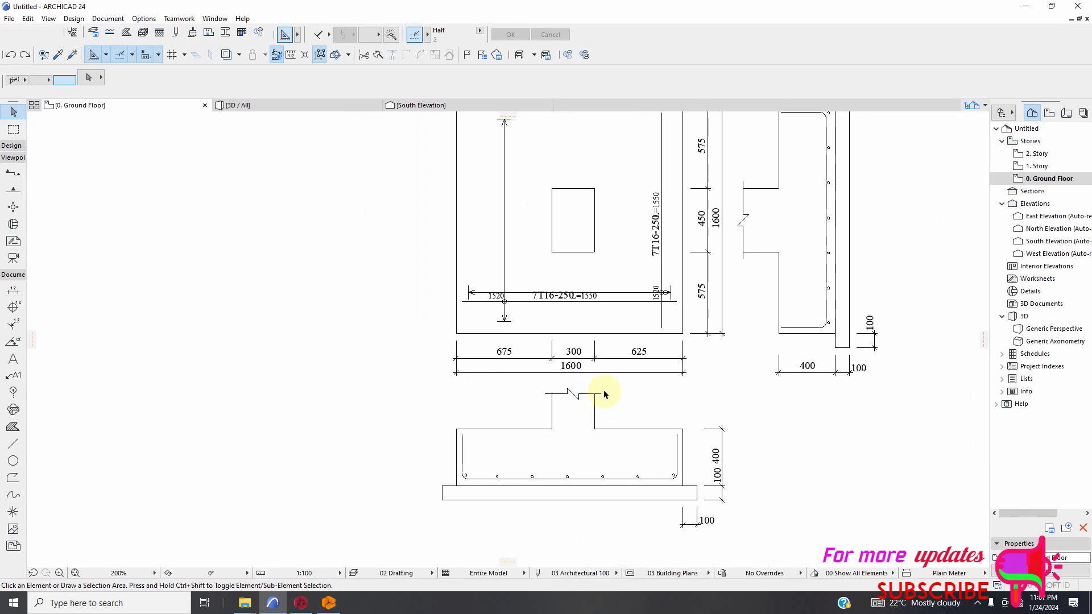
scroll(518, 195, "up", 1)
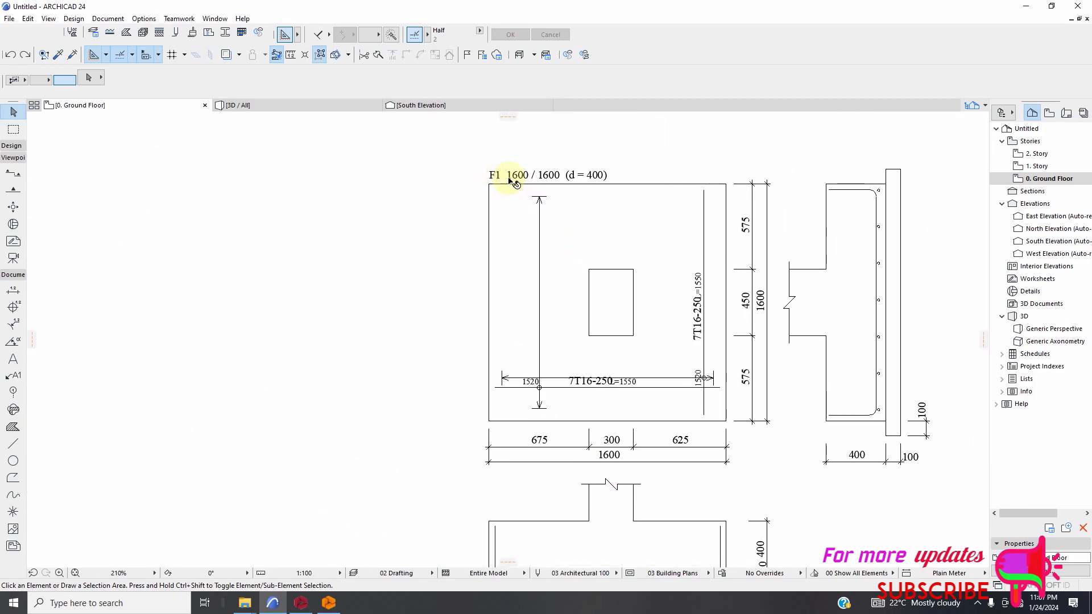
scroll(567, 344, "down", 2)
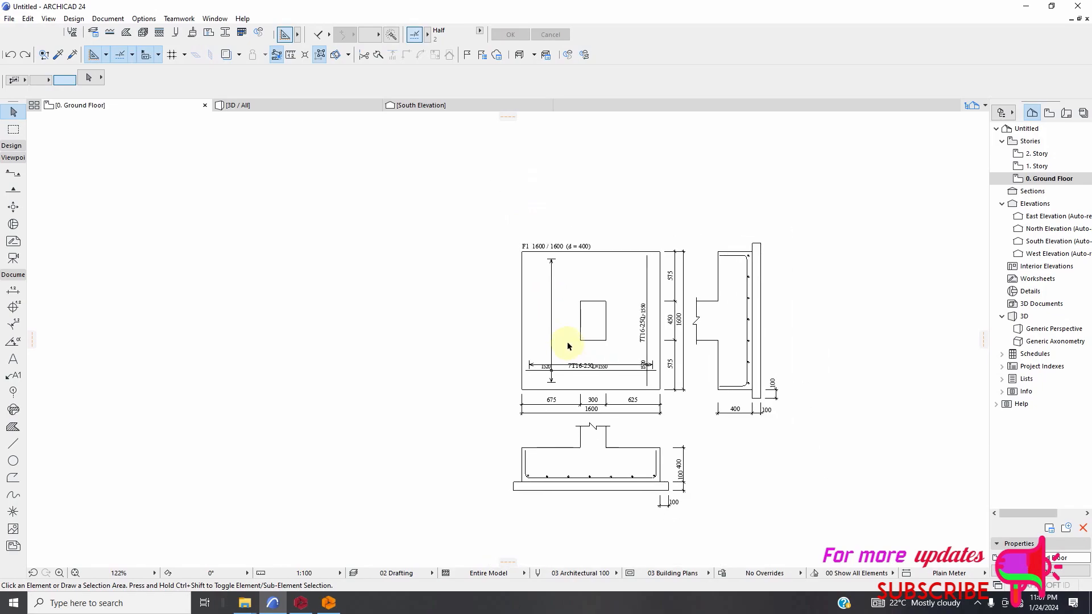
left_click_drag(460, 215, 853, 534)
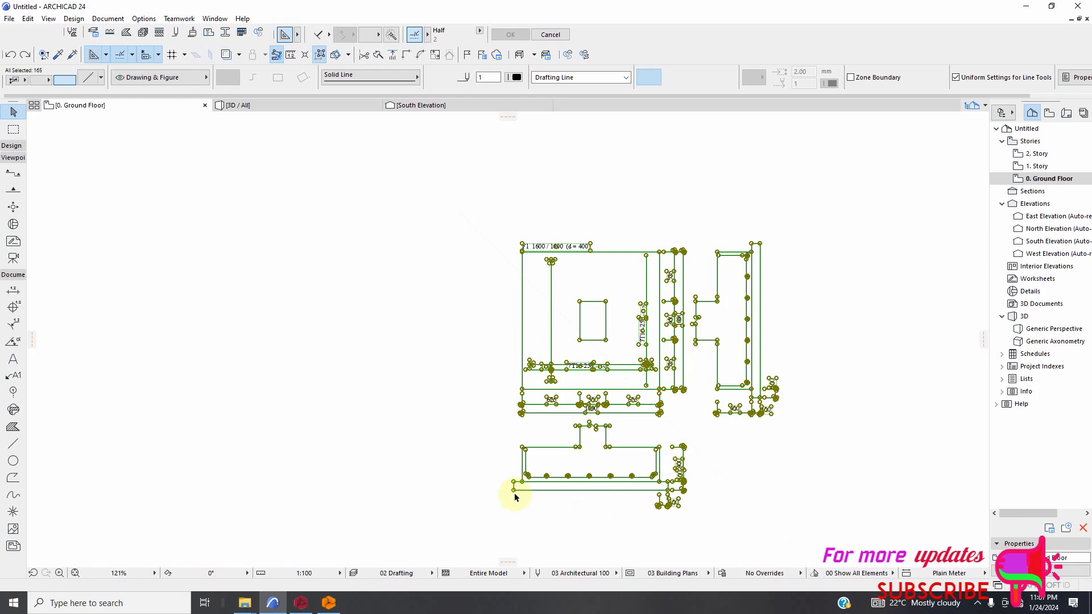
scroll(626, 463, "up", 3)
right_click(336, 332)
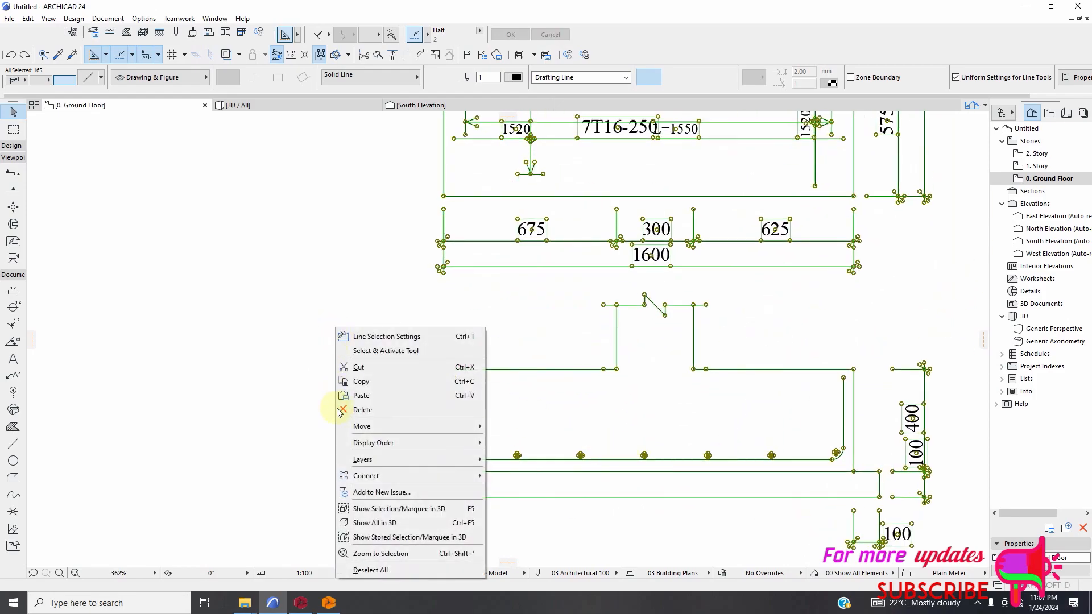
mouse_move(392, 426)
left_click(507, 426)
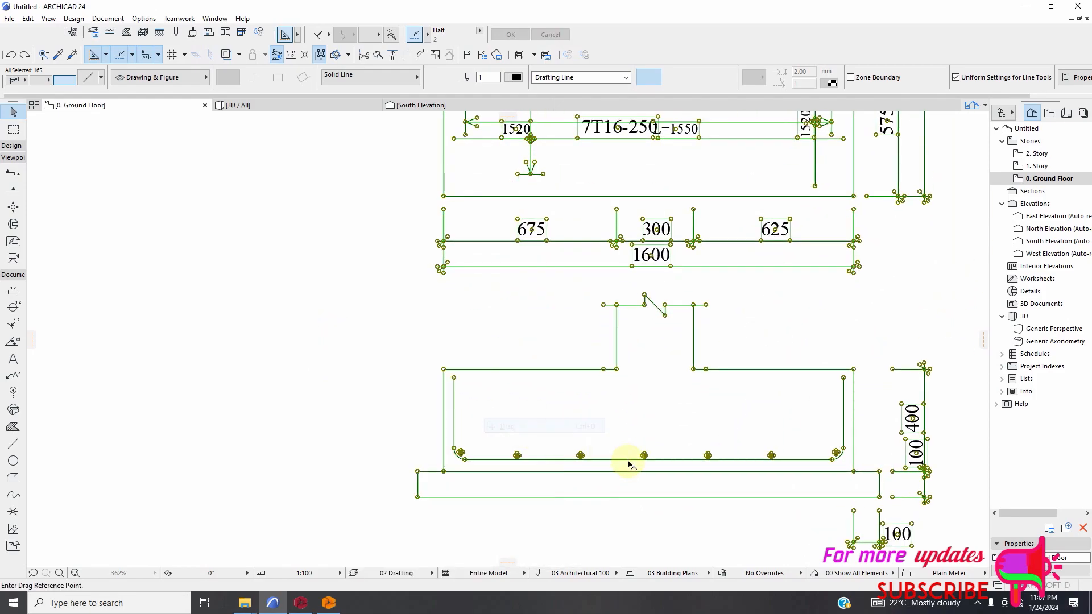
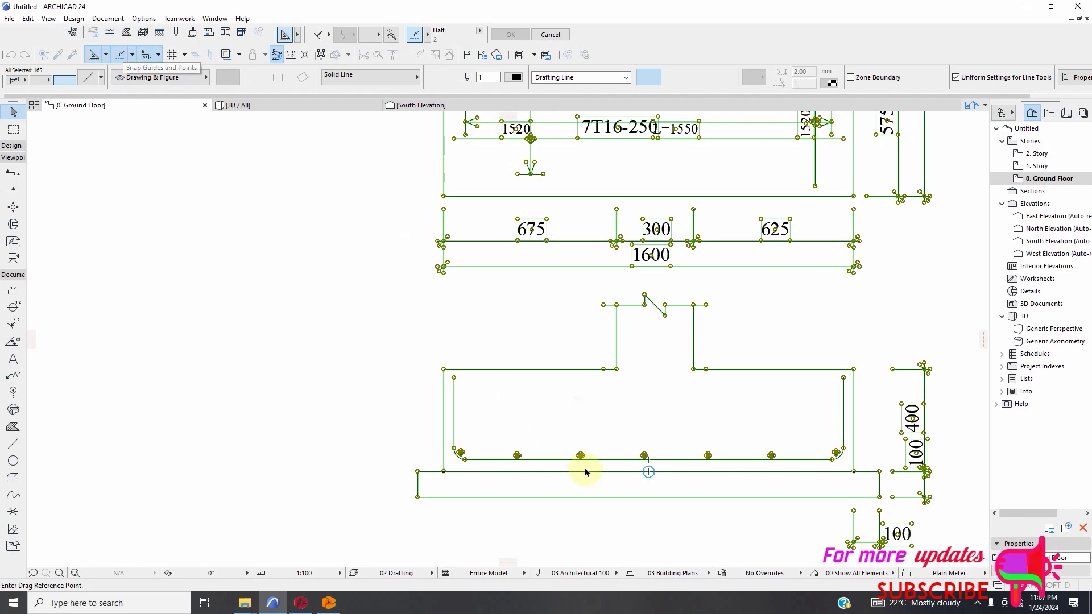
Move the complete F1 footing detail to the empty area below the column elevation and clear the selection.
left_click(648, 473)
scroll(648, 473, "down", 5)
scroll(626, 560, "down", 4)
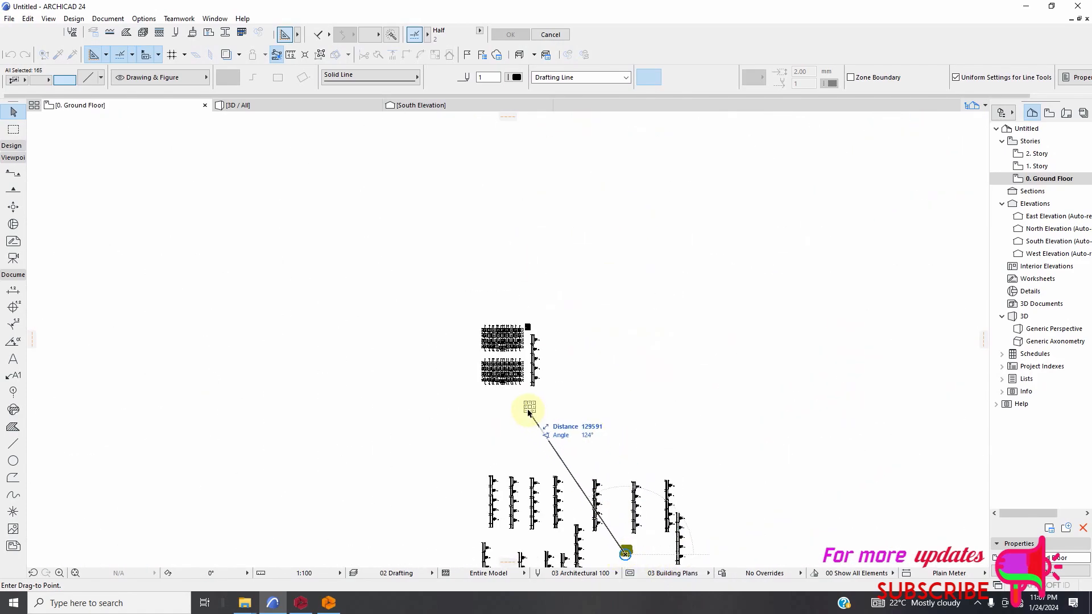
scroll(531, 404, "up", 5)
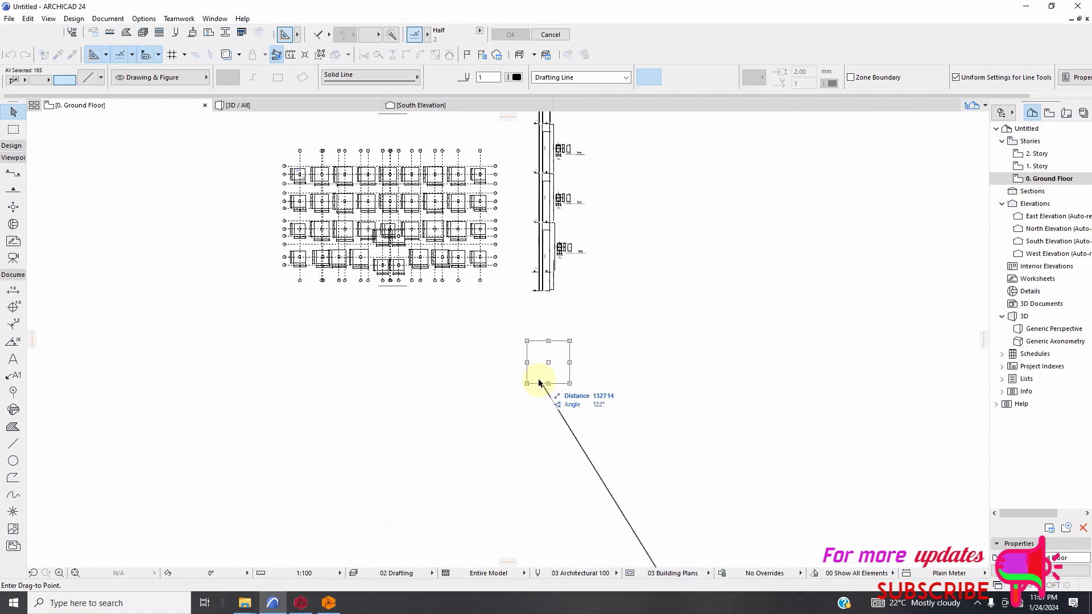
left_click(540, 386)
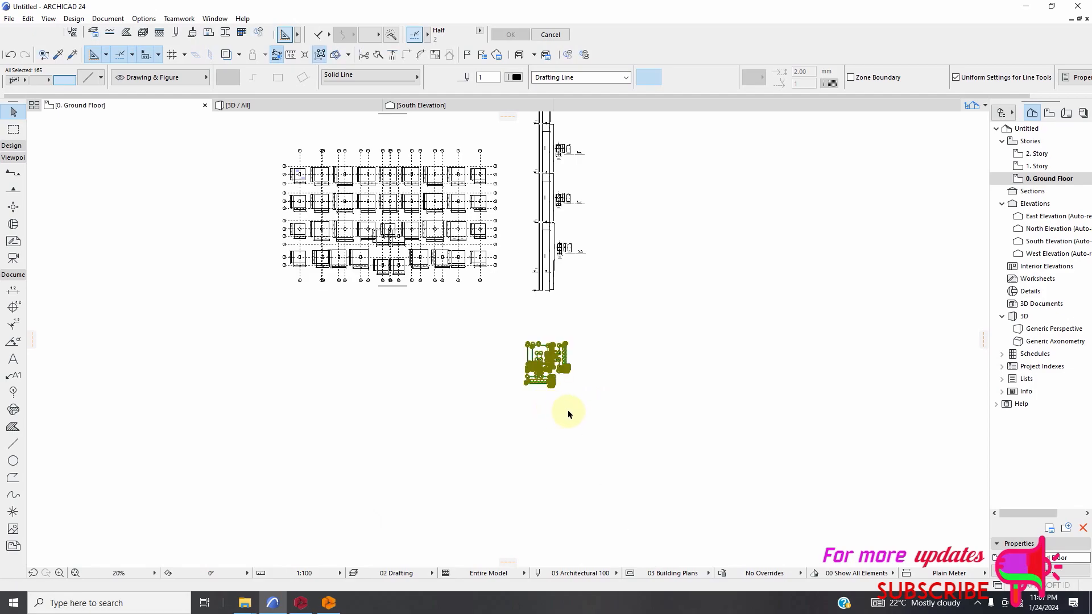
left_click(572, 404)
Move the lower F1 footing section with its dimensions to just below the -1.10 base of the column elevation.
scroll(529, 375, "up", 2)
scroll(528, 375, "up", 6)
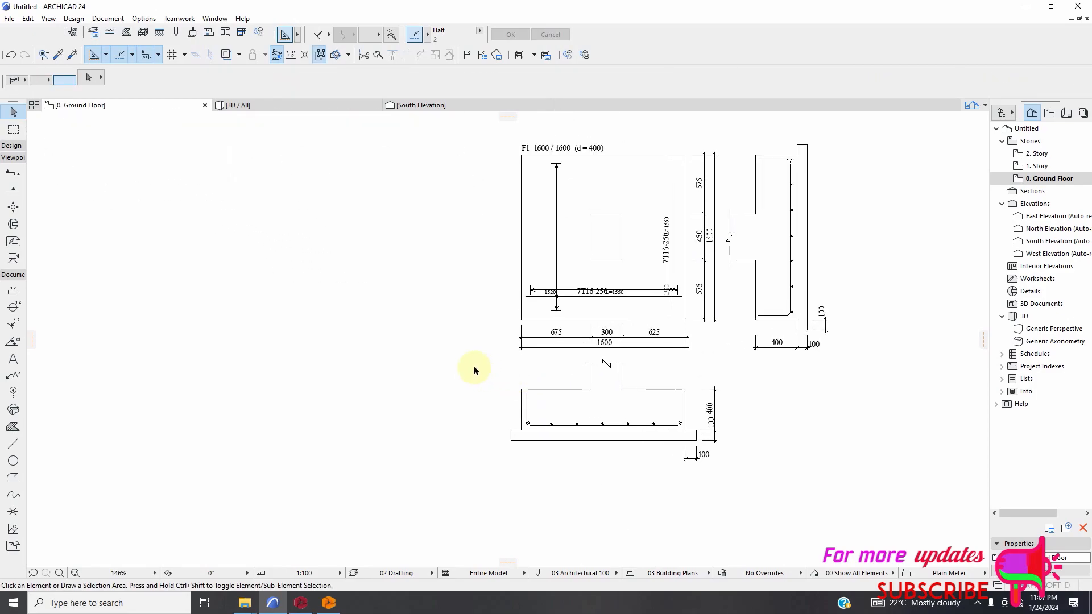
left_click_drag(467, 356, 775, 483)
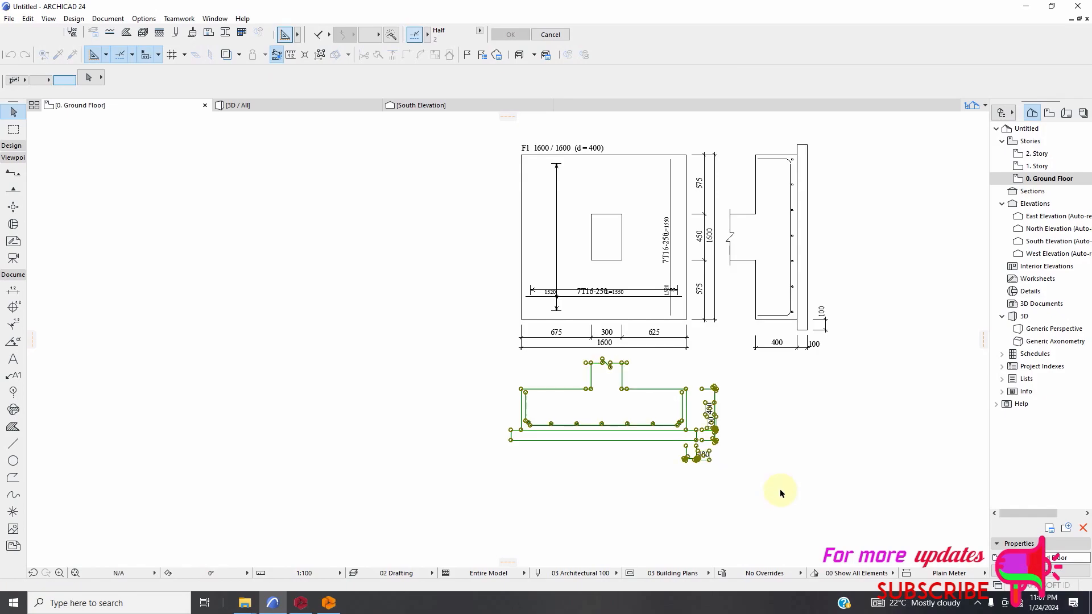
scroll(576, 496, "down", 6)
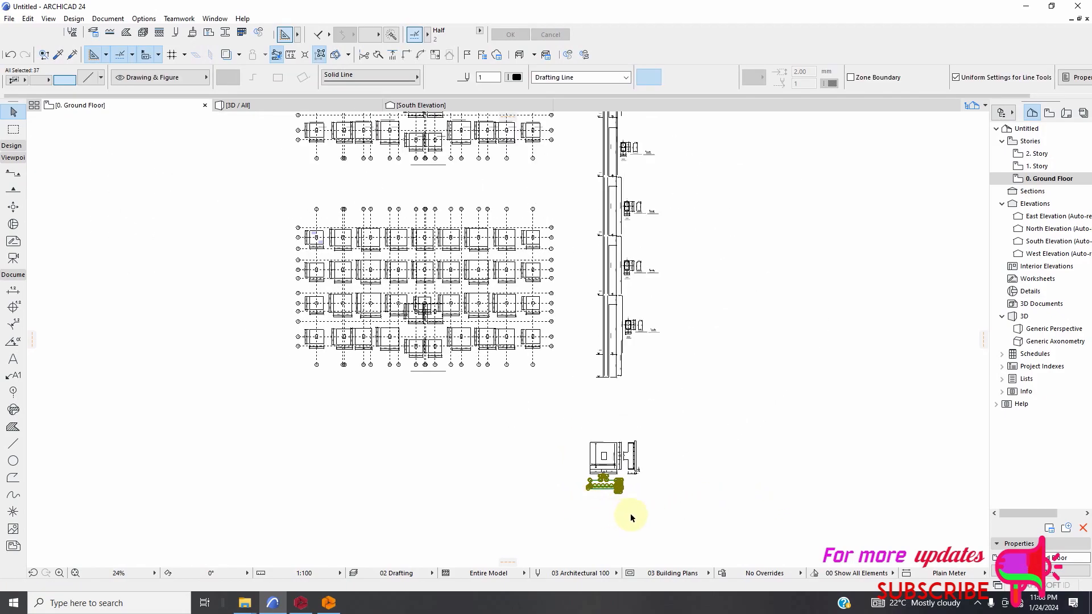
scroll(630, 392, "up", 4)
scroll(608, 391, "down", 3)
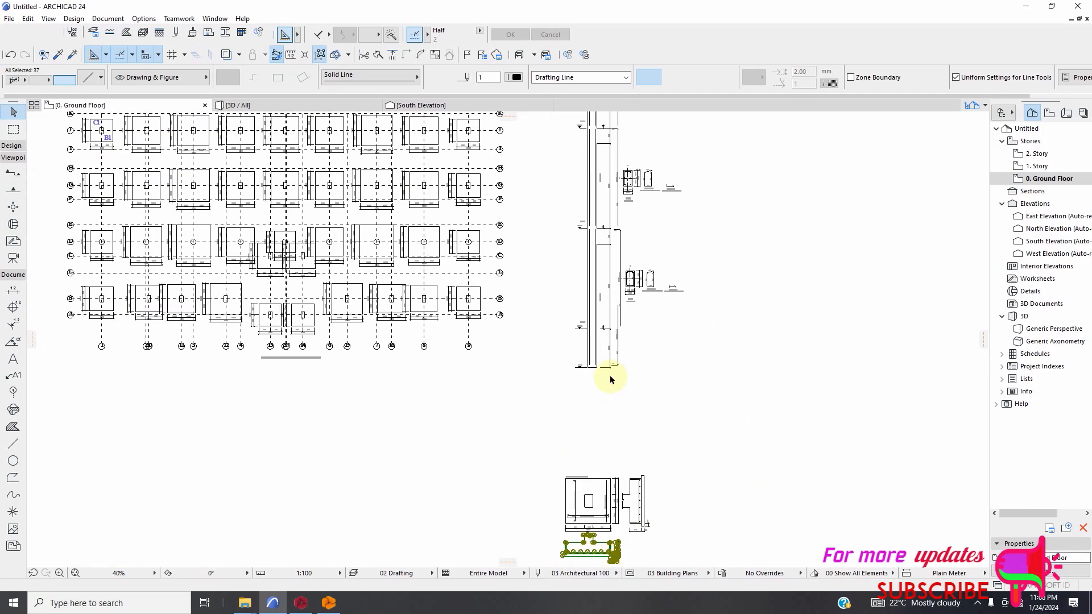
scroll(598, 505, "up", 8)
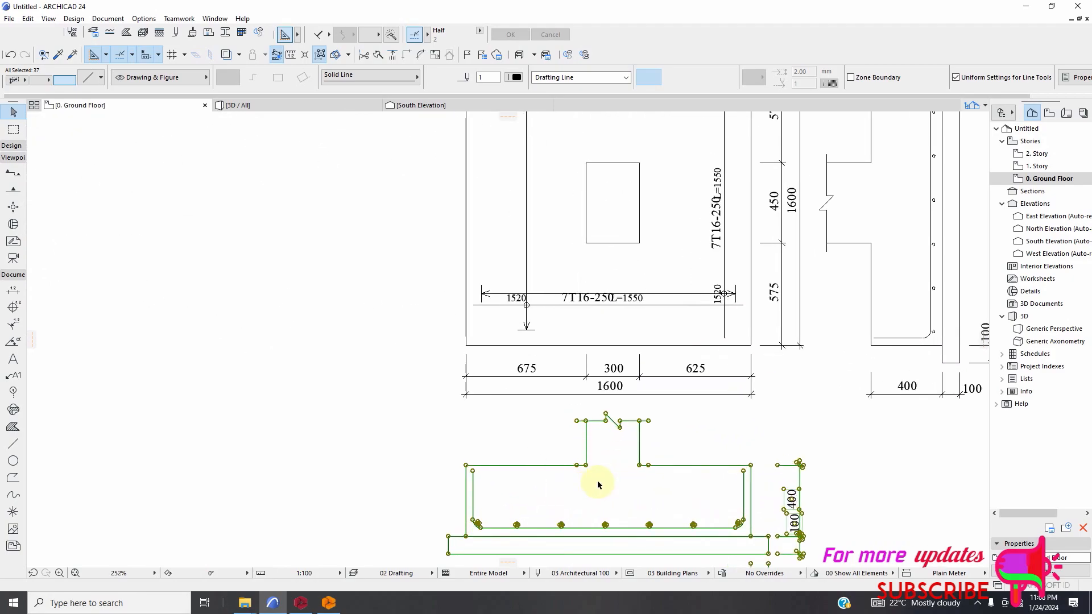
scroll(608, 481, "down", 3)
right_click(554, 444)
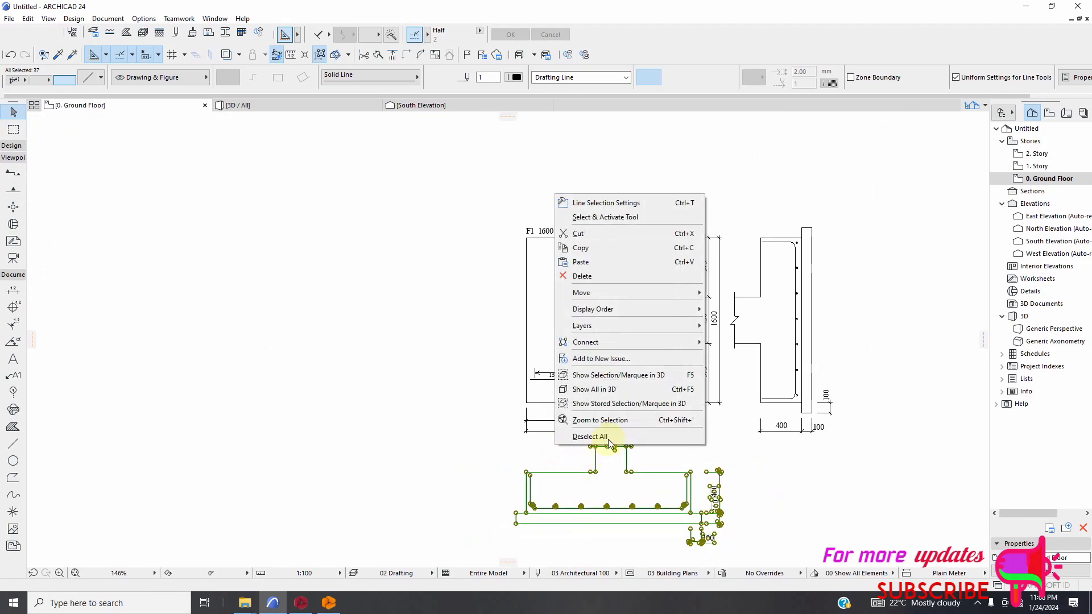
mouse_move(581, 292)
left_click(728, 293)
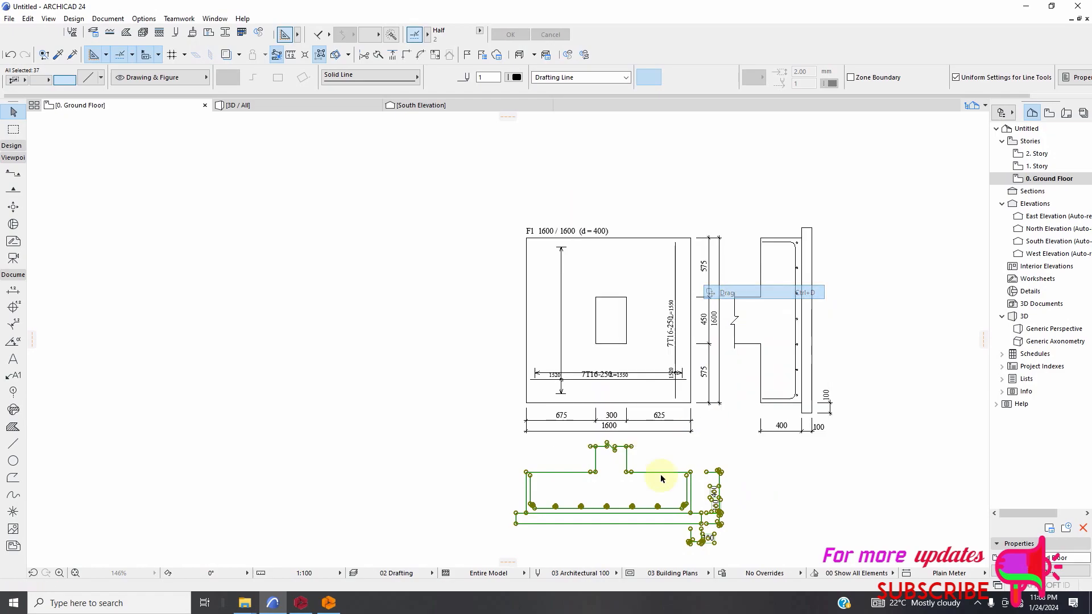
scroll(643, 484, "up", 2)
scroll(581, 477, "up", 3)
left_click(526, 441)
scroll(578, 543, "down", 5)
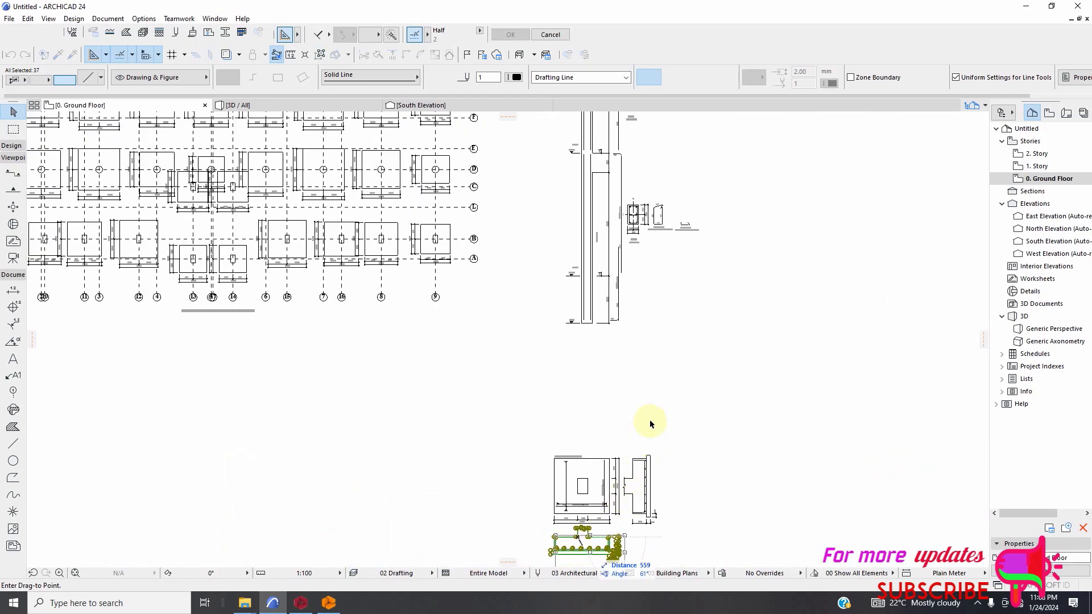
scroll(586, 321, "up", 5)
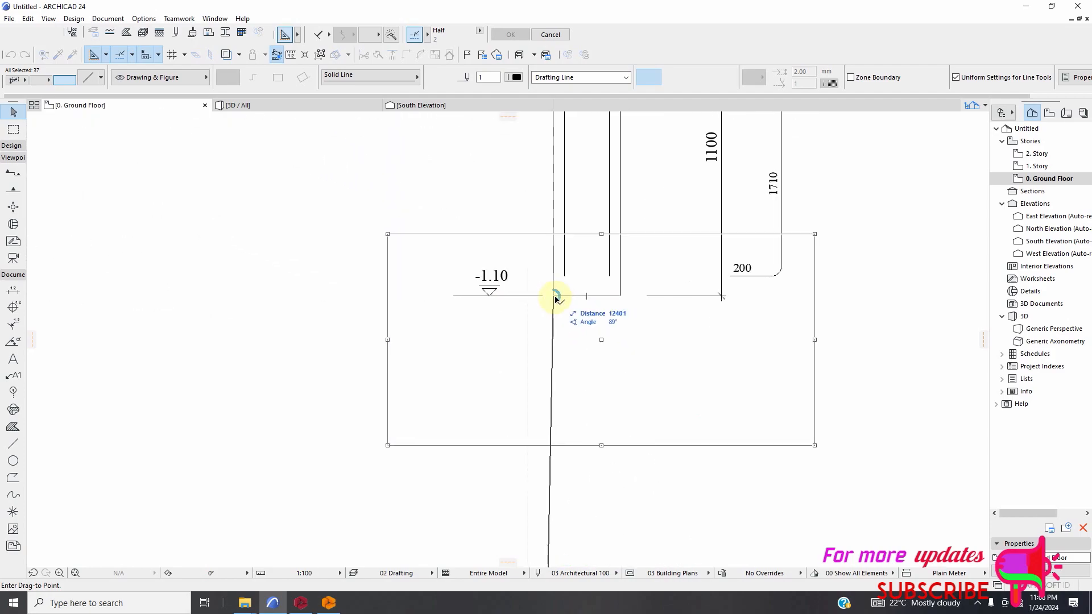
scroll(518, 364, "down", 3)
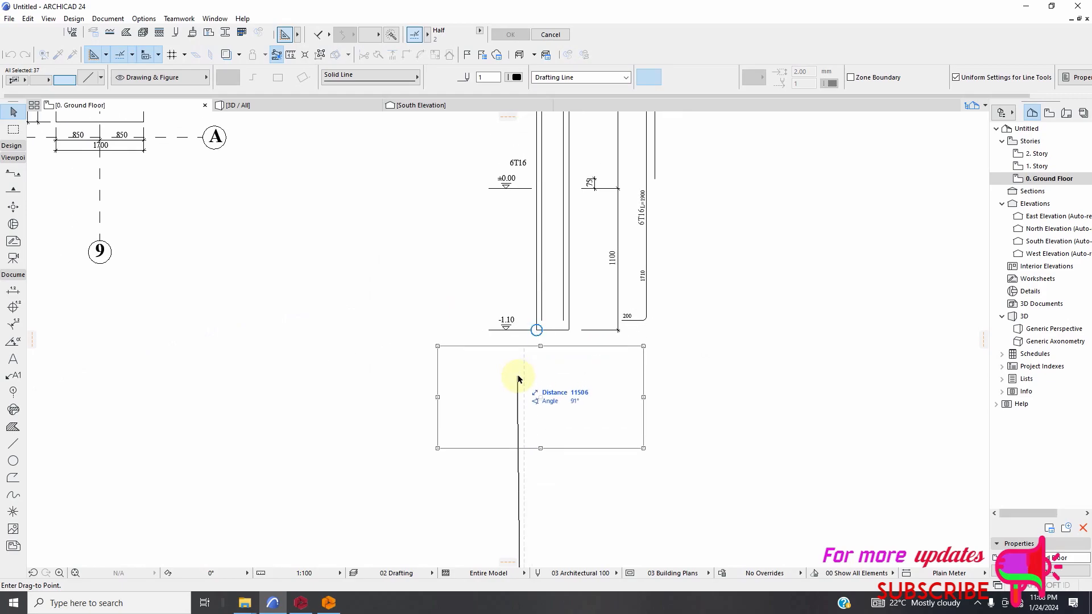
left_click(536, 401)
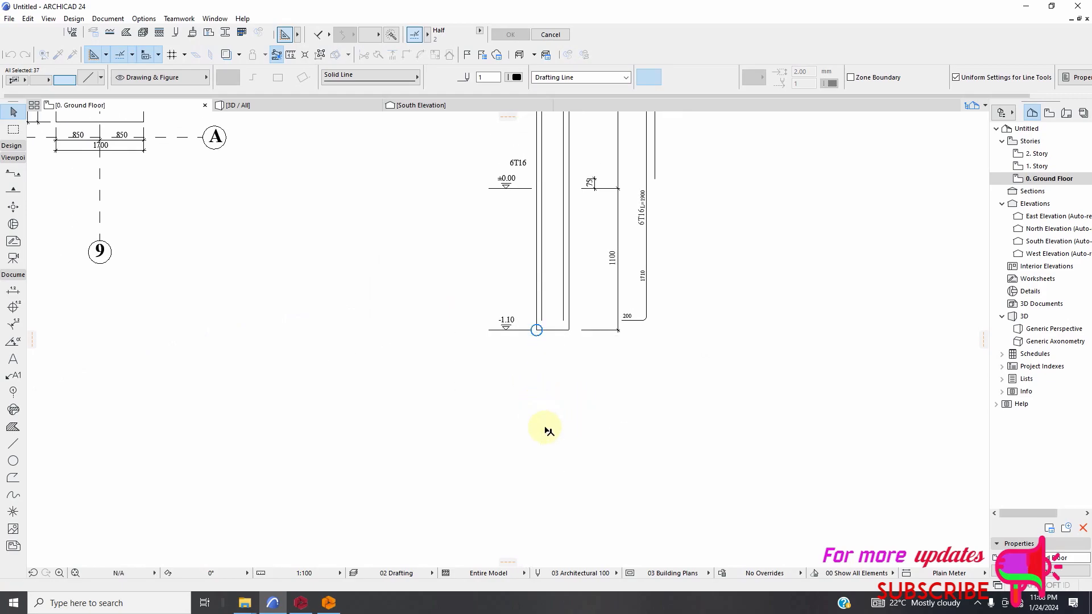
Move the footing section up so the blinding's underside rests on the column's -1.10 base line, then deselect it.
right_click(564, 480)
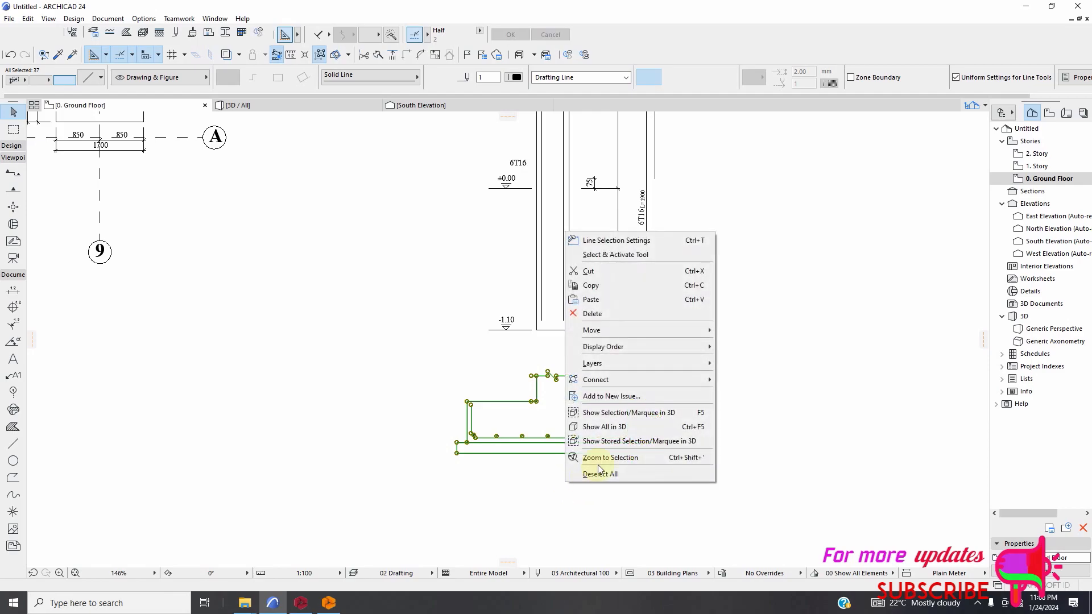
mouse_move(617, 341)
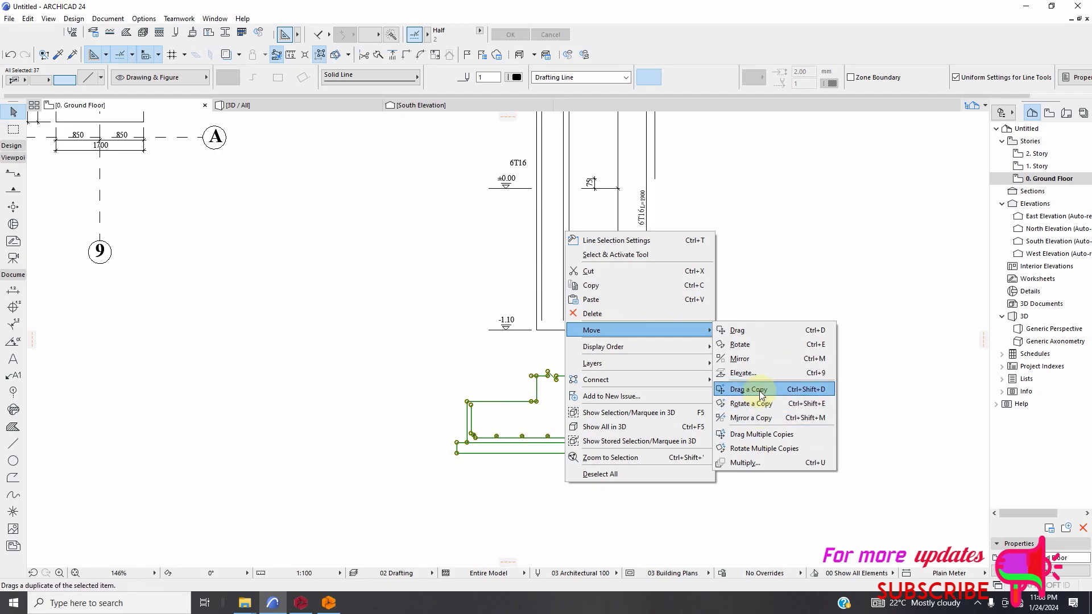
left_click(740, 331)
scroll(536, 449, "up", 1)
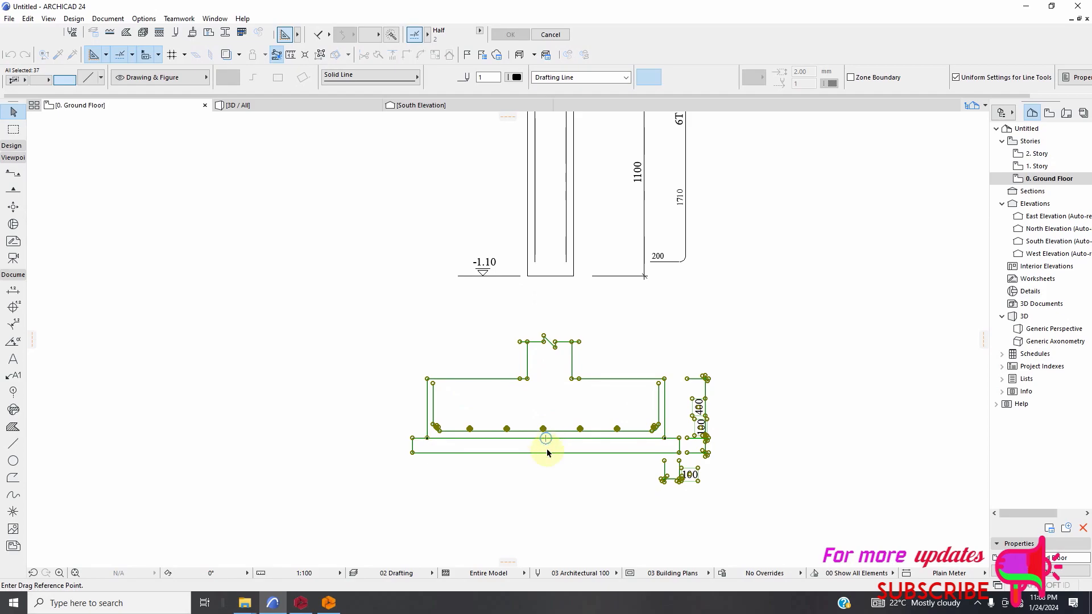
scroll(548, 453, "down", 1)
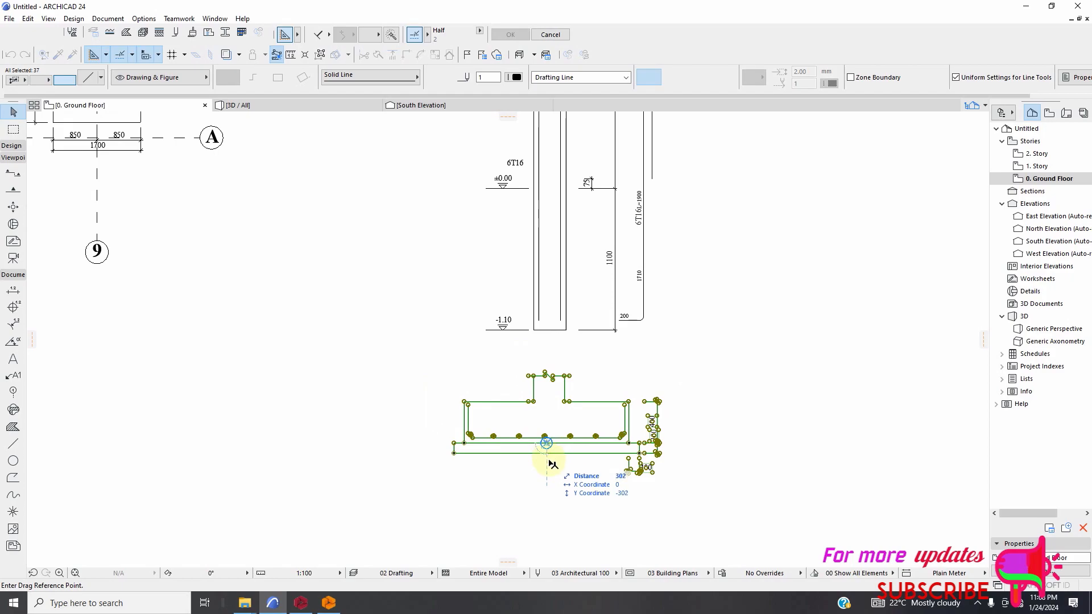
scroll(546, 458, "up", 1)
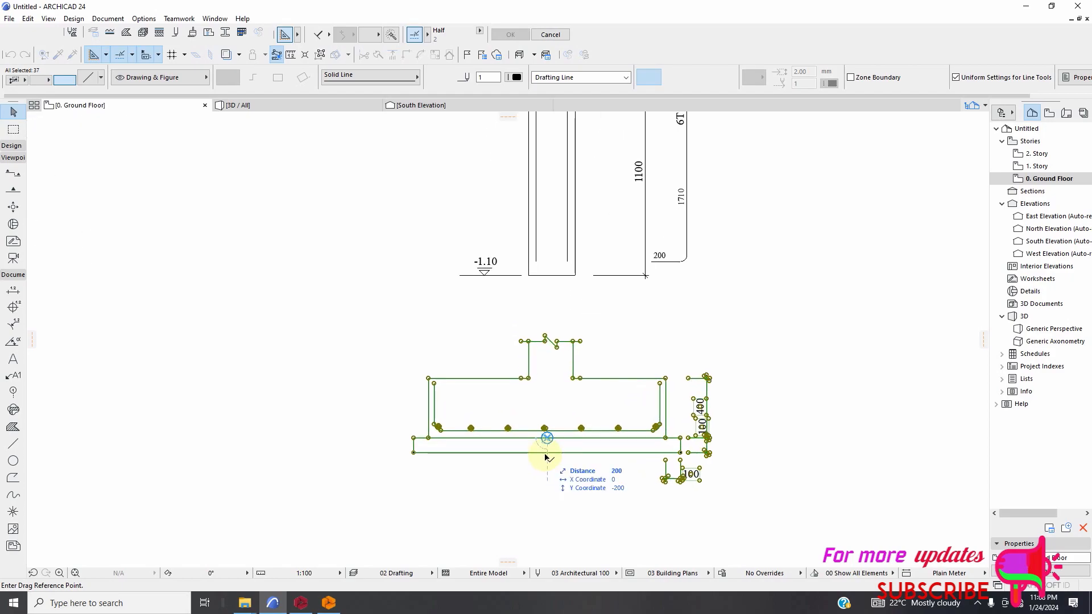
left_click(547, 454)
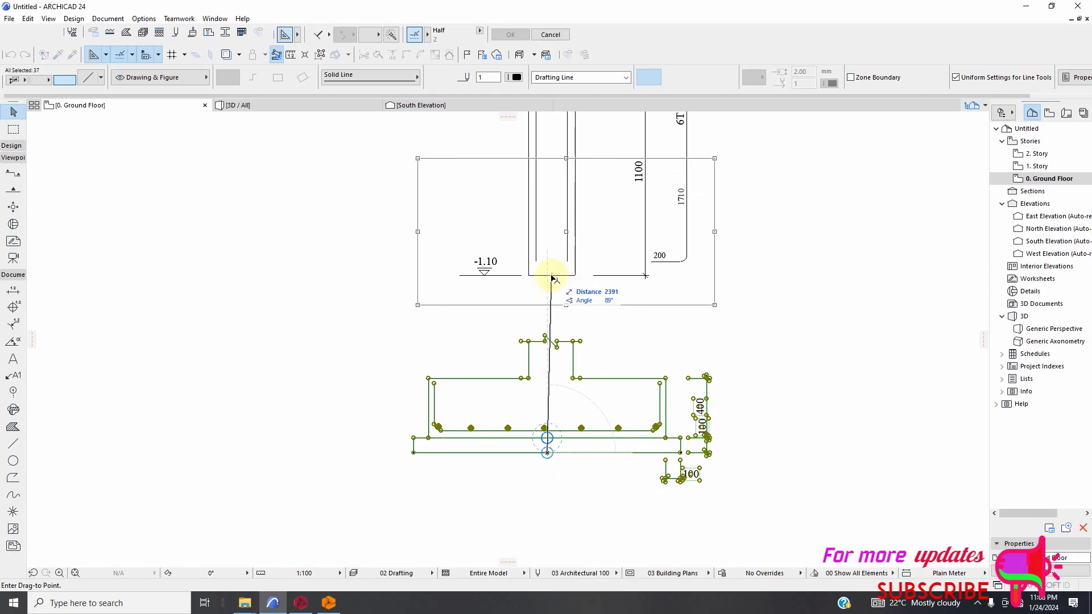
left_click(585, 275)
left_click(589, 358)
Examine how the footing section's column stub and base line up with the column elevation lines.
scroll(591, 409, "down", 3)
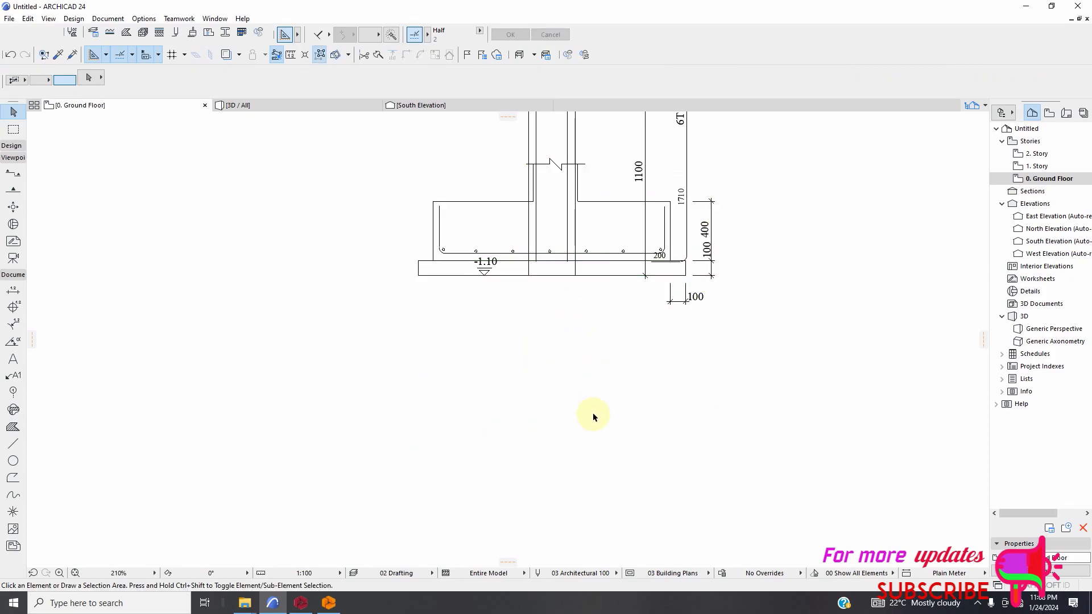
scroll(586, 280, "up", 5)
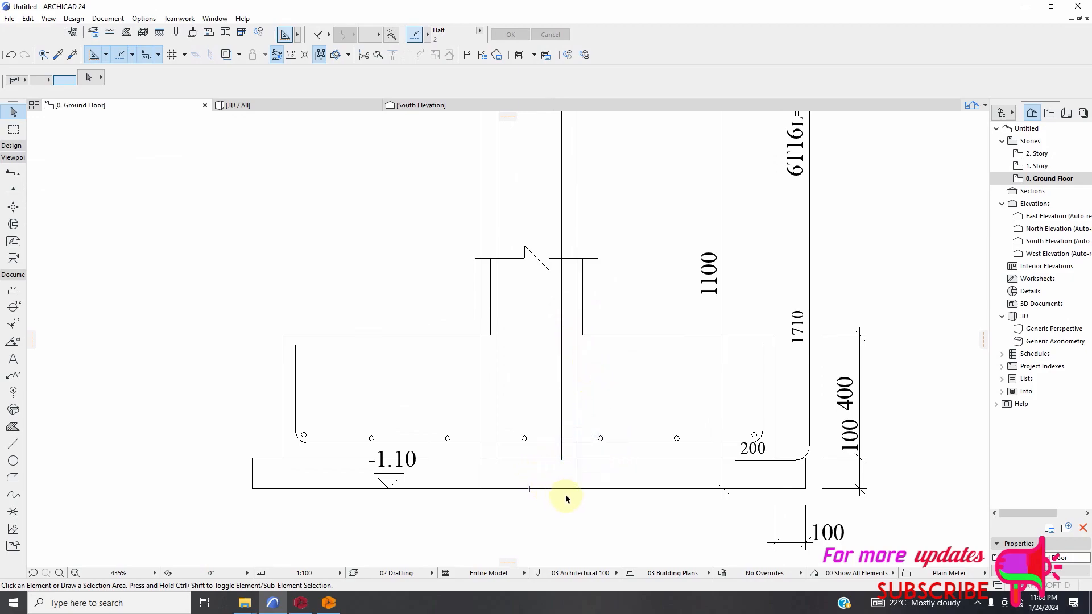
scroll(540, 493, "down", 1)
scroll(529, 494, "down", 1)
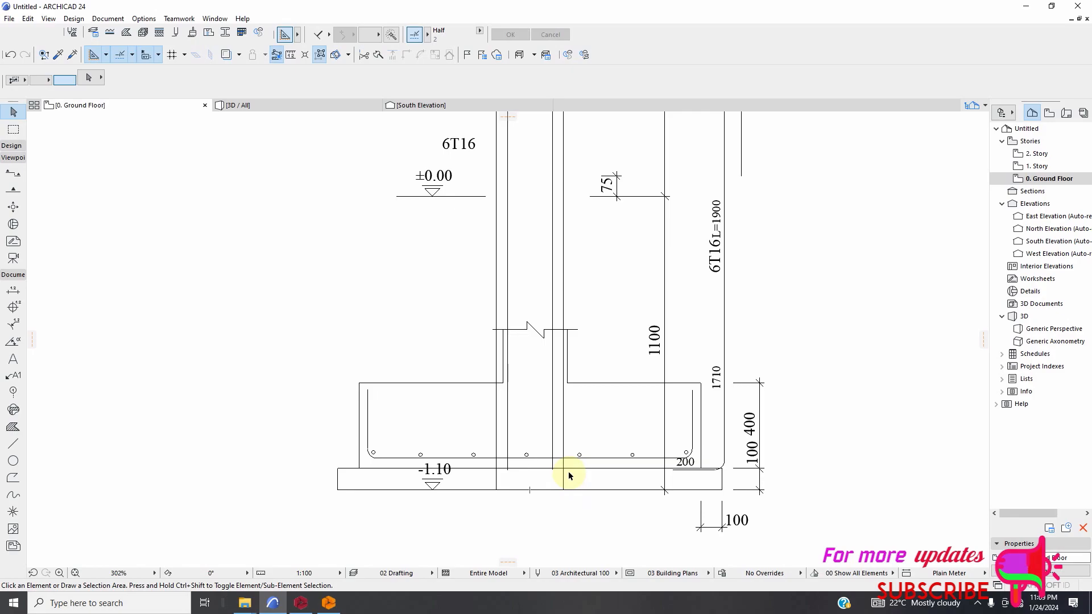
scroll(568, 392, "up", 2)
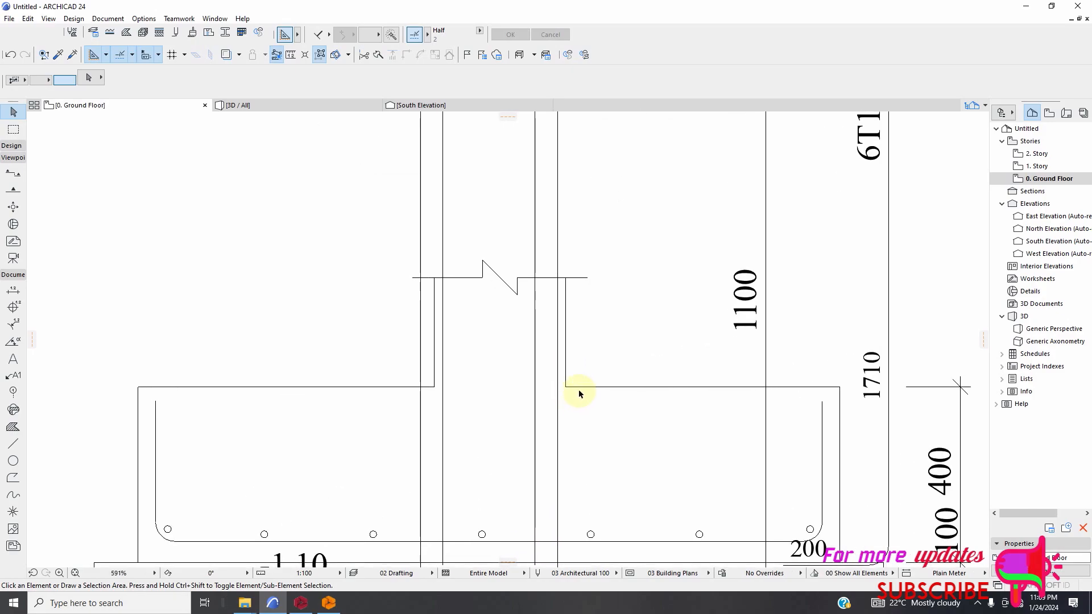
scroll(578, 389, "down", 1)
scroll(580, 398, "down", 1)
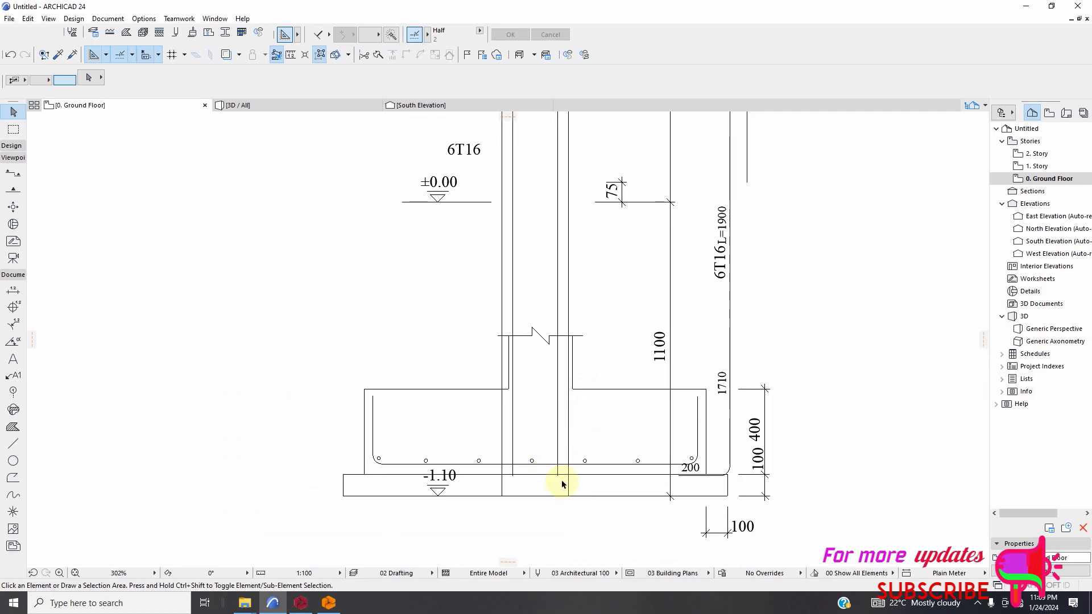
scroll(561, 484, "down", 6)
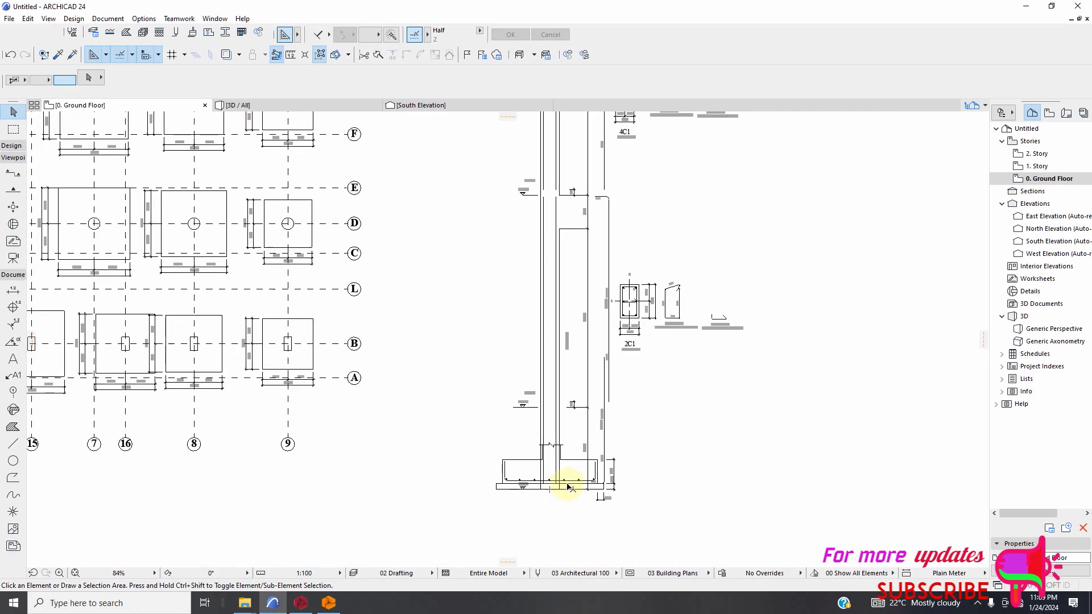
scroll(590, 472, "up", 7)
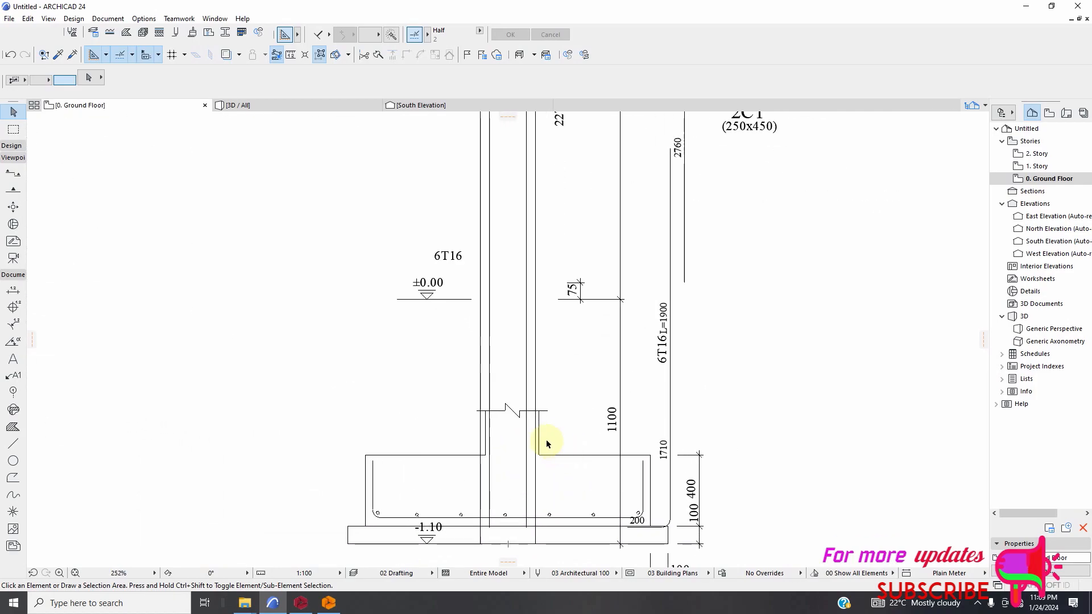
scroll(540, 439, "up", 1)
scroll(541, 442, "down", 2)
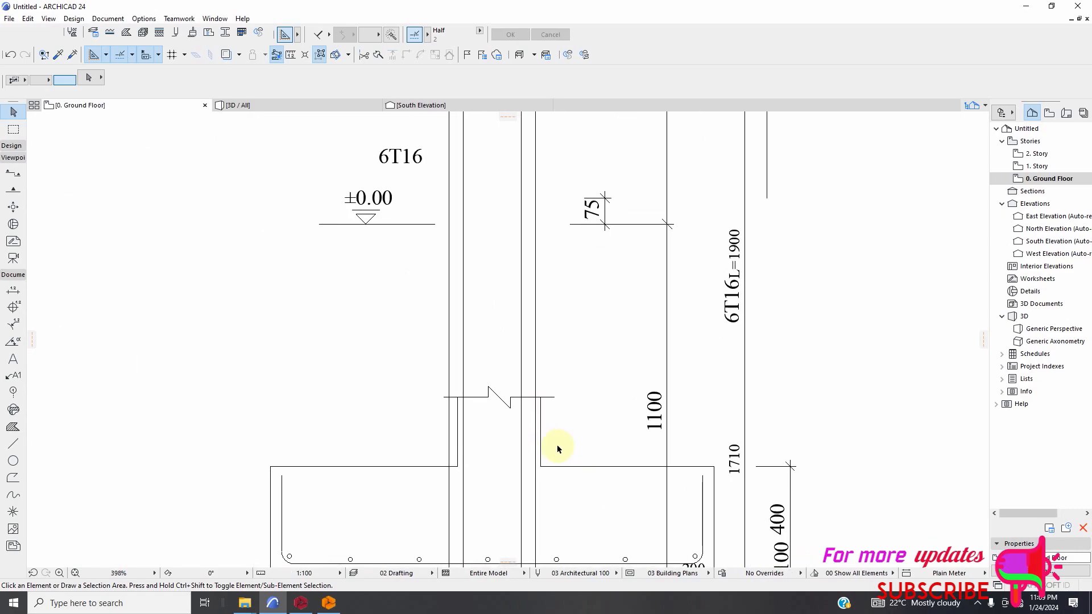
scroll(545, 450, "up", 2)
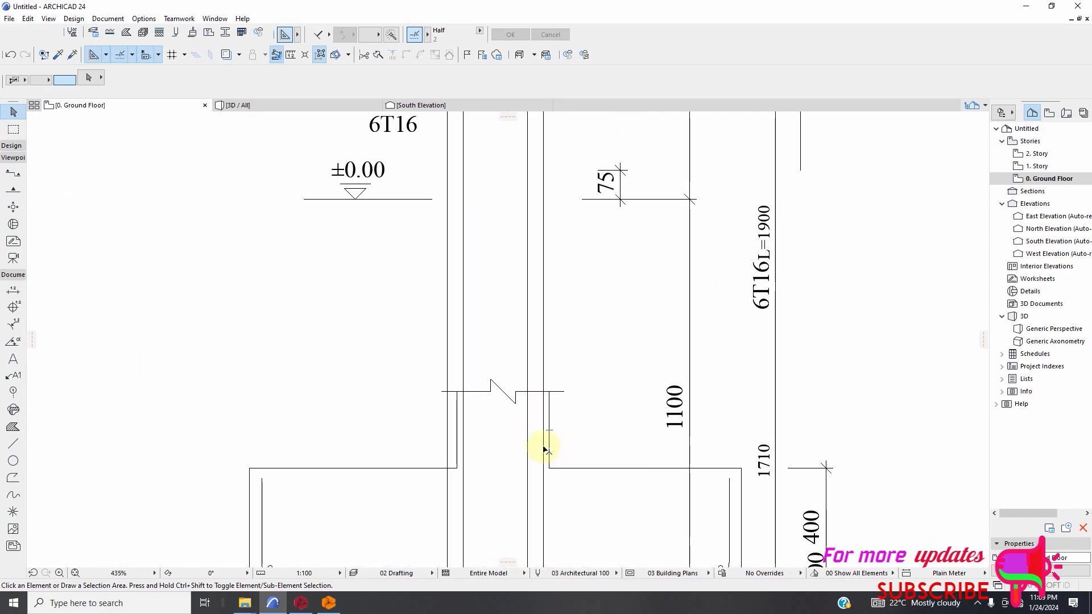
scroll(545, 449, "down", 3)
scroll(557, 449, "up", 3)
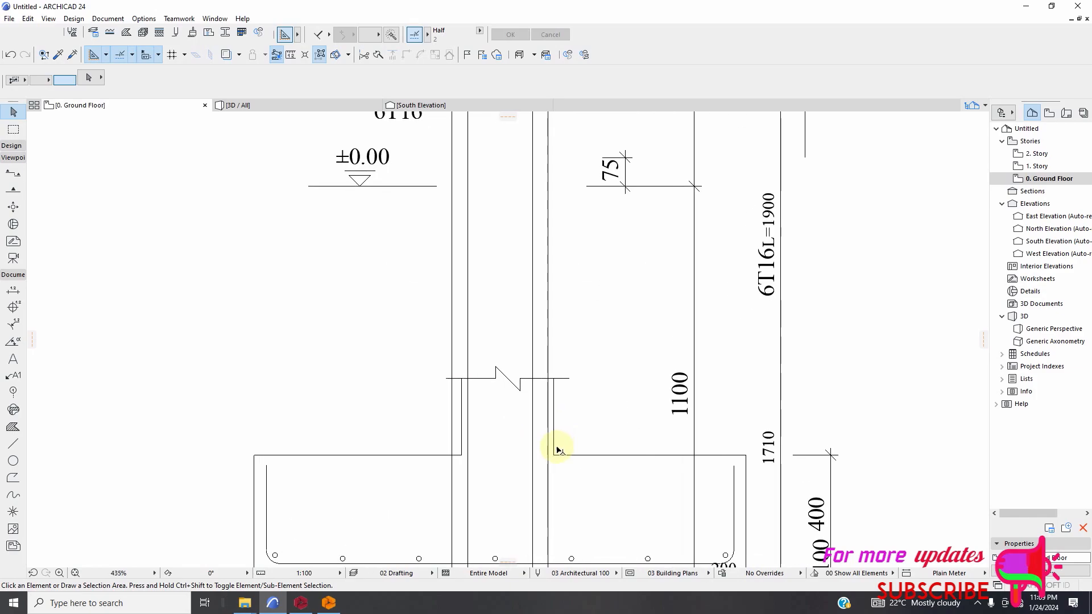
Shift the footing outline sideways so its stub's right edge meets the column's right outer line, and clear the selection.
left_click(556, 455)
scroll(548, 453, "up", 6)
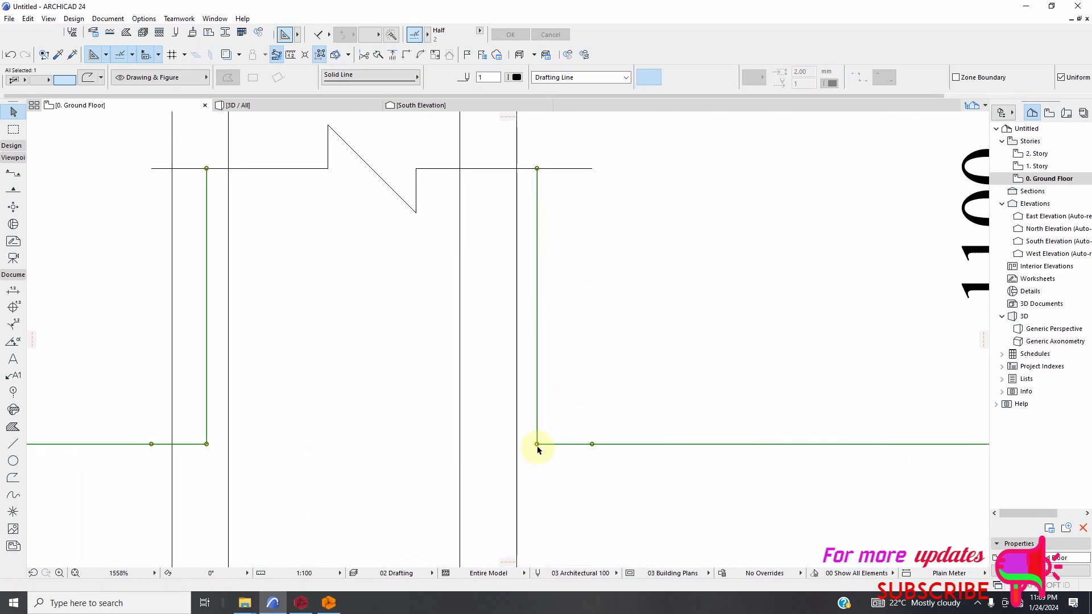
left_click(537, 444)
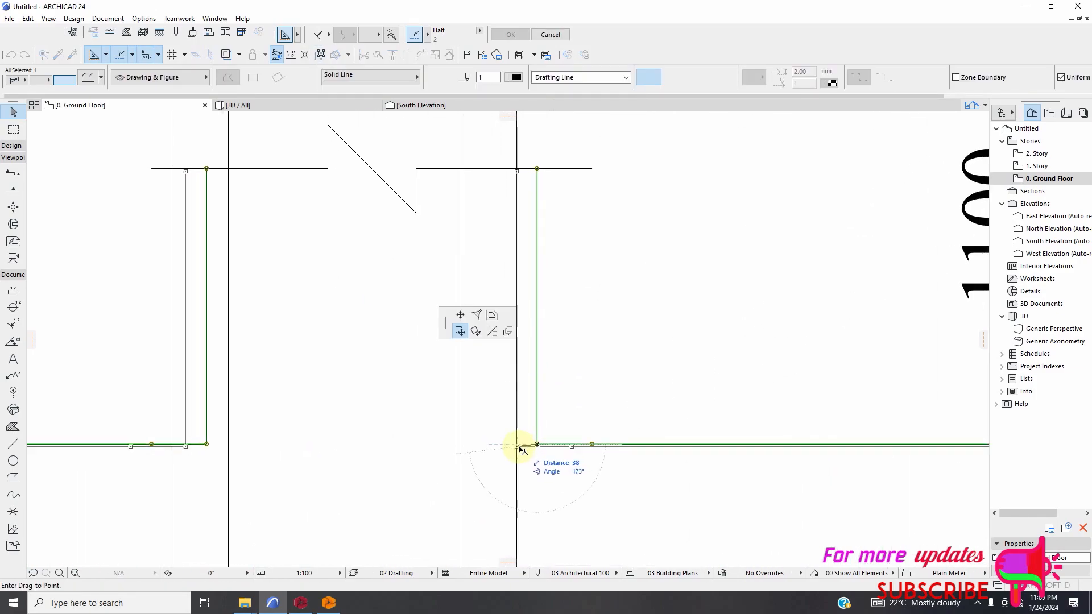
left_click(517, 447)
scroll(565, 450, "down", 3)
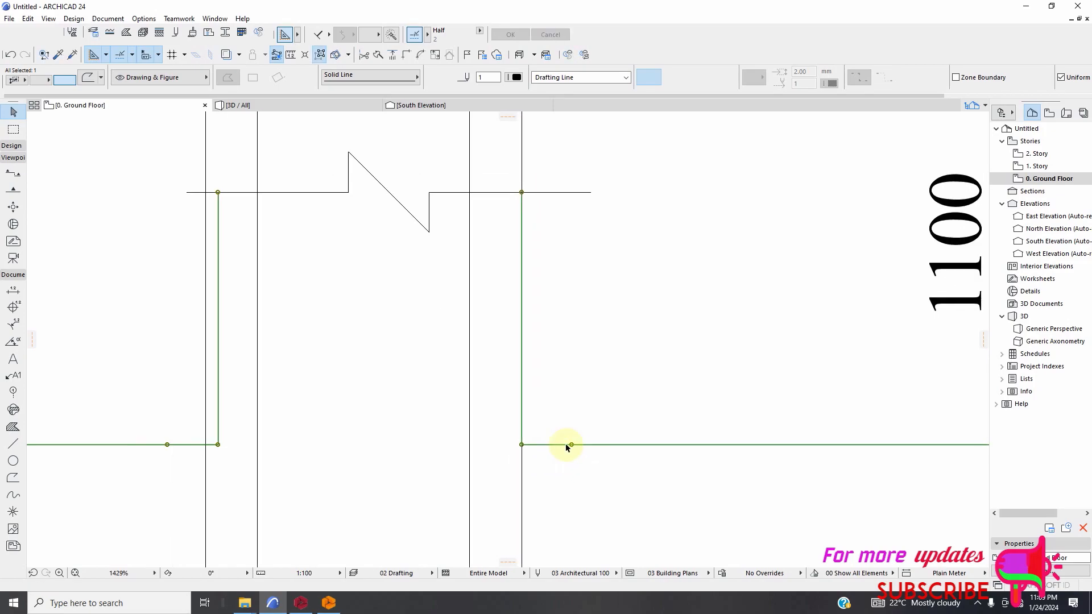
left_click(595, 471)
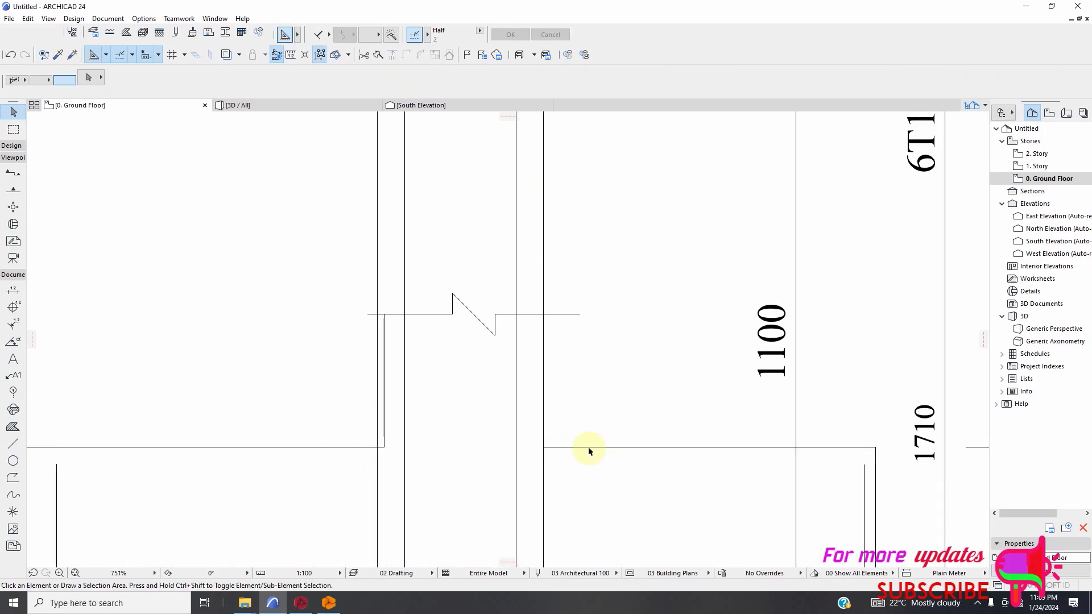
Stretch both corner nodes of the footing stub's left edge onto the column's left outer line, and deselect the outline.
scroll(483, 446, "down", 2)
scroll(434, 452, "up", 3)
left_click(433, 450)
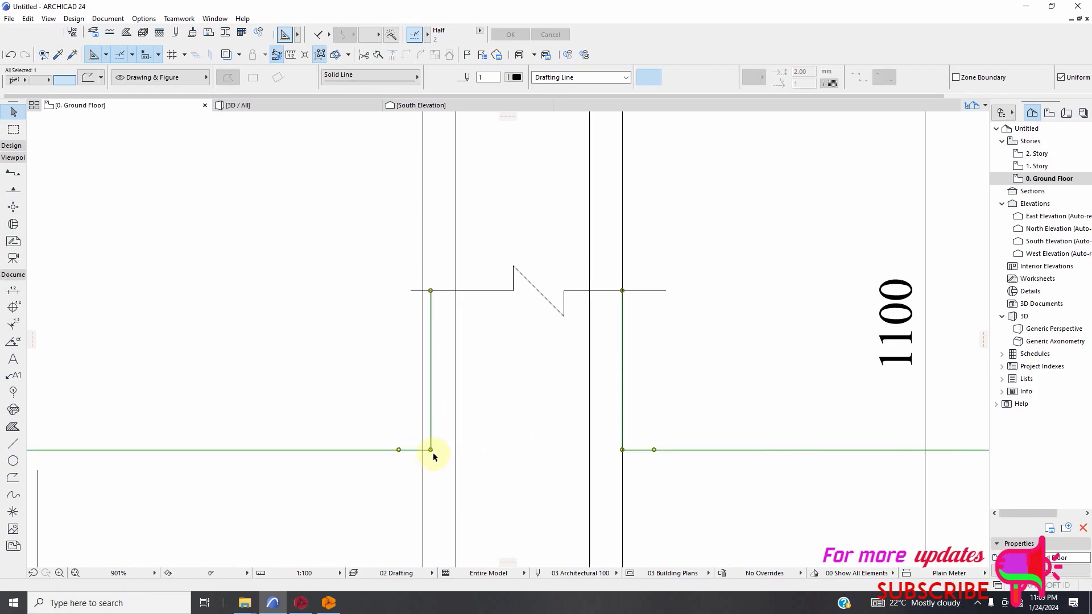
scroll(432, 452, "up", 3)
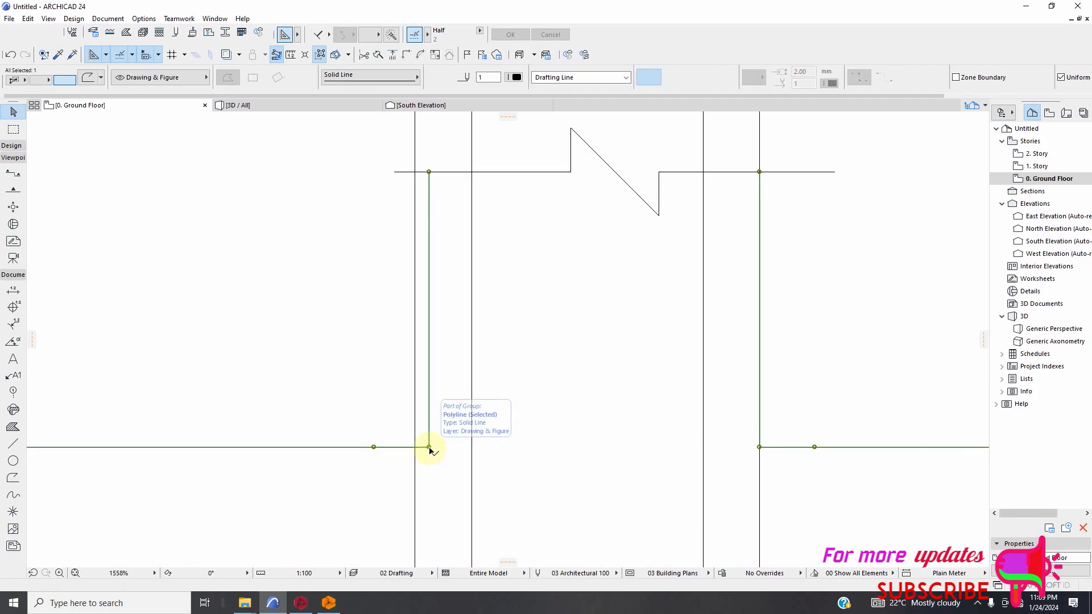
left_click(429, 447)
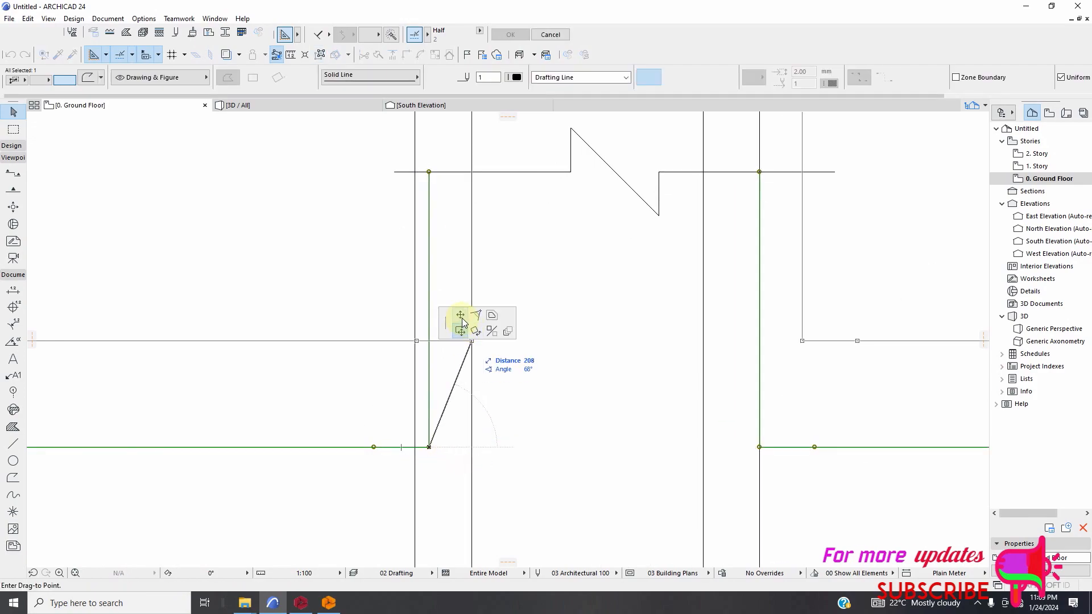
left_click(419, 449)
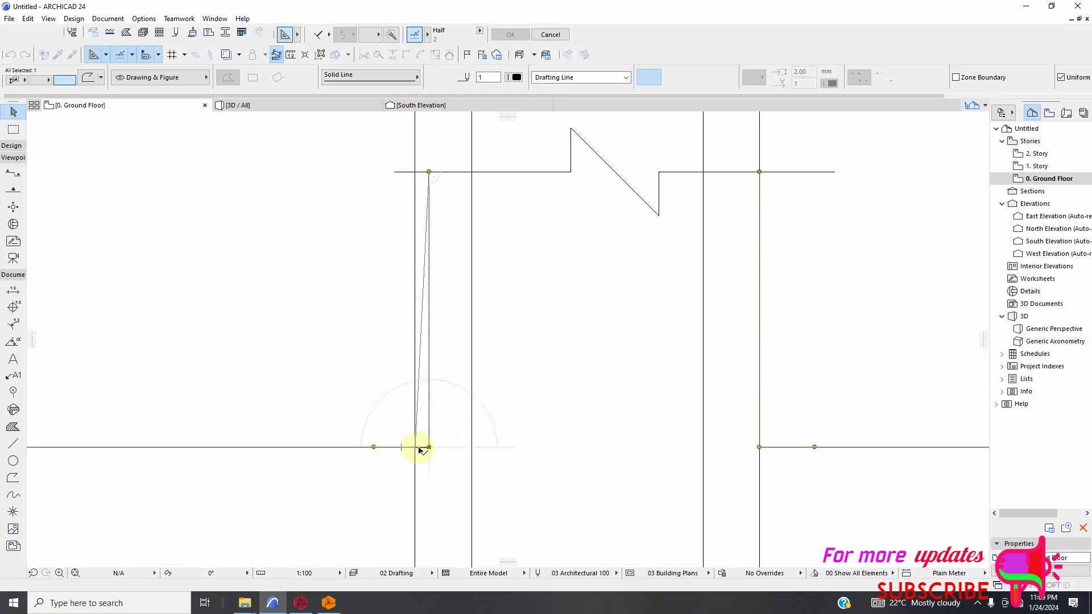
left_click(429, 172)
left_click(424, 170)
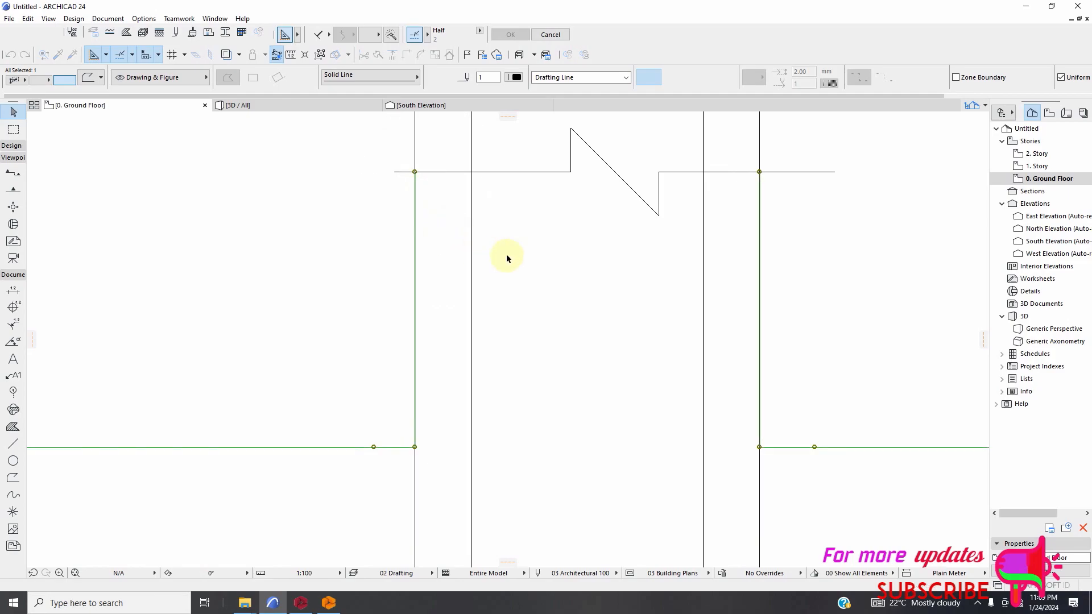
scroll(500, 254, "down", 4)
left_click(533, 390)
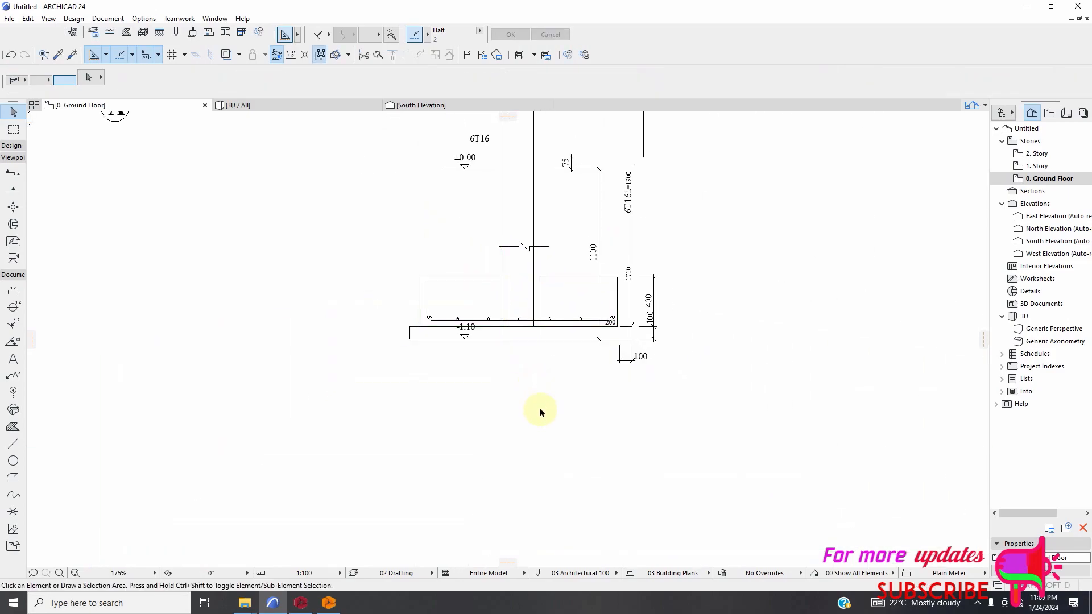
Activate the Fill tool for the leftmost reinforcement bar circle in the footing section.
scroll(451, 334, "up", 3)
left_click(555, 468)
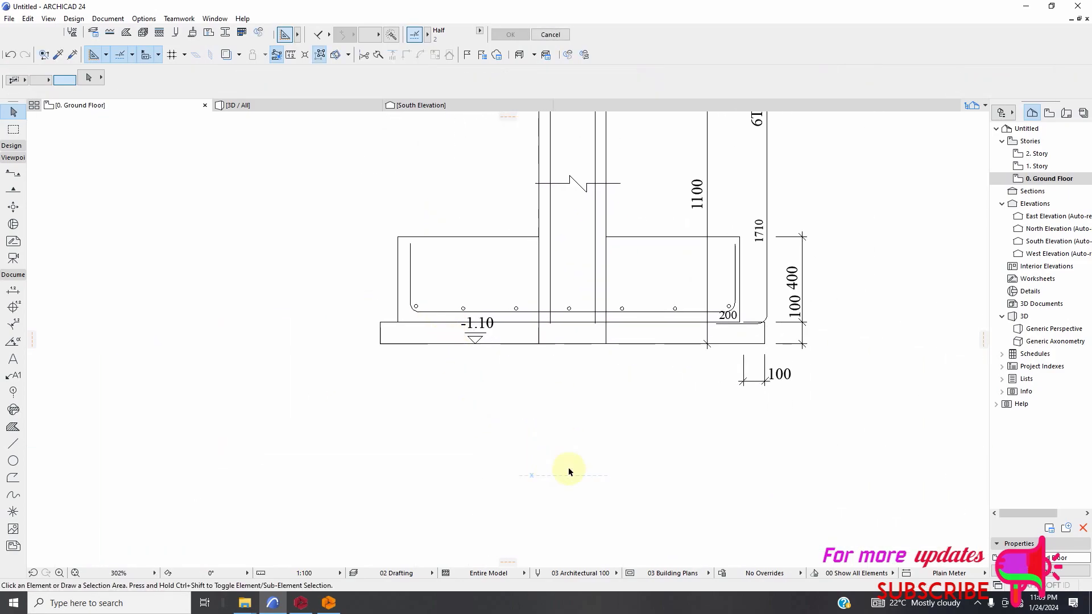
scroll(498, 413, "up", 4)
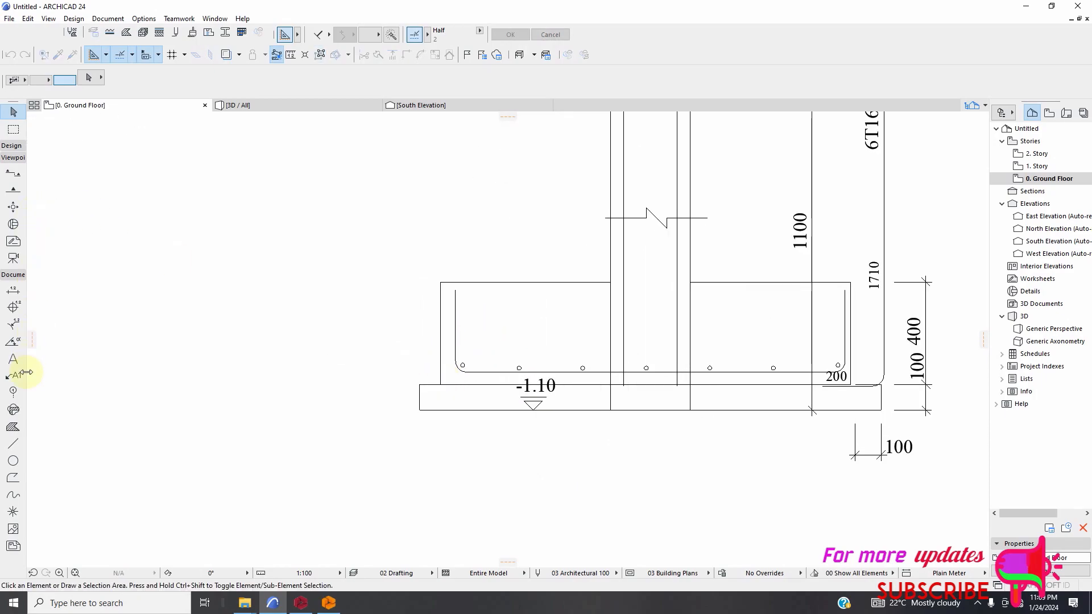
left_click(12, 427)
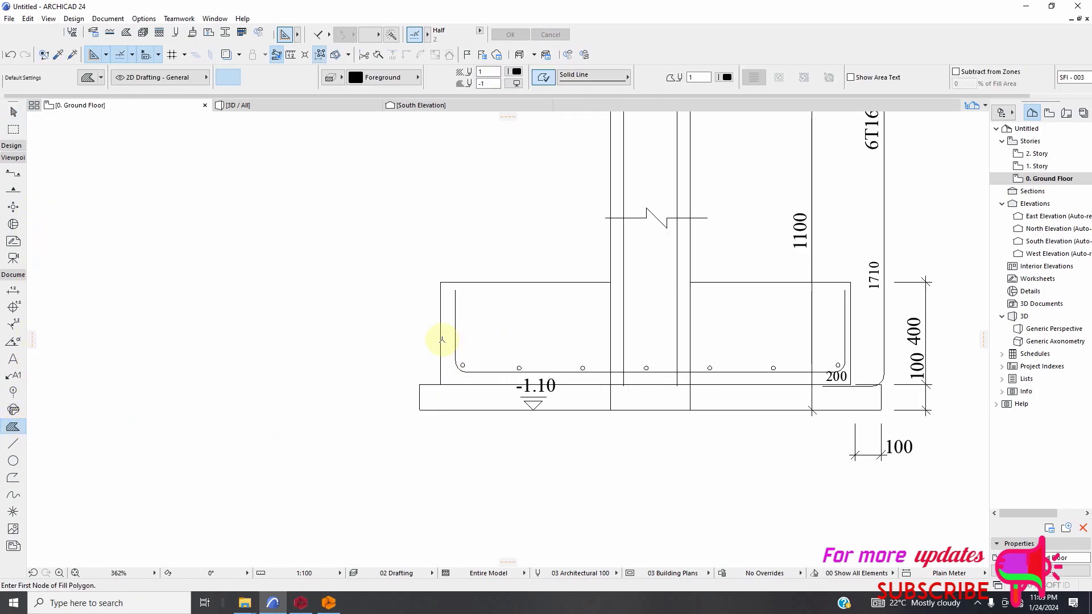
scroll(453, 341, "up", 10)
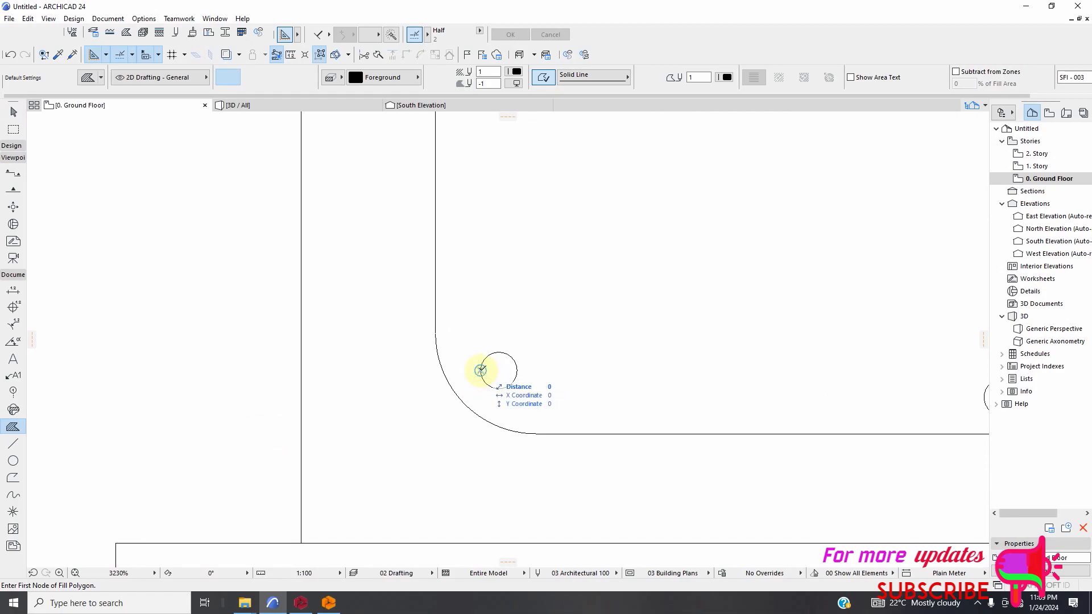
right_click(480, 370)
left_click(489, 364)
left_click(481, 370)
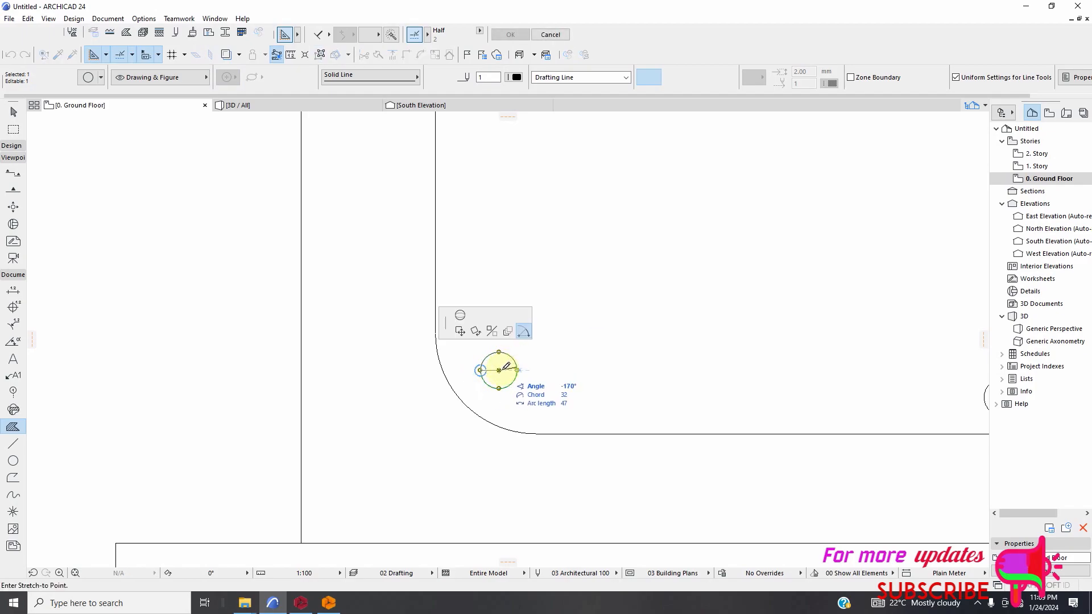
key("Escape")
key("Escape")
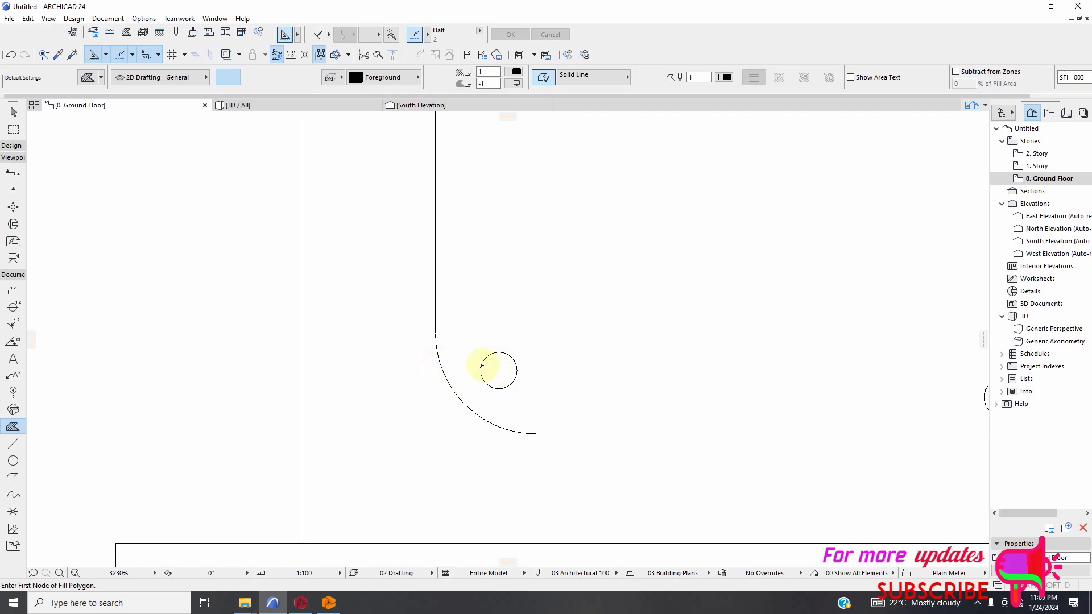
Draw a circular Foreground fill centred on the leftmost bar circle and matching its outline, and leave the Fill tool.
left_click(483, 363)
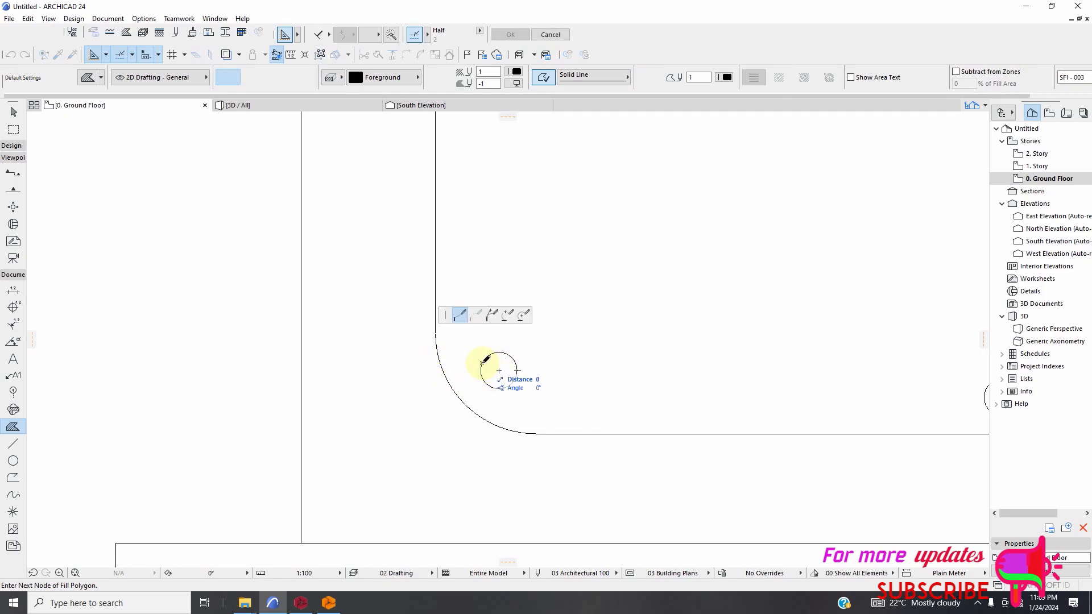
left_click(522, 318)
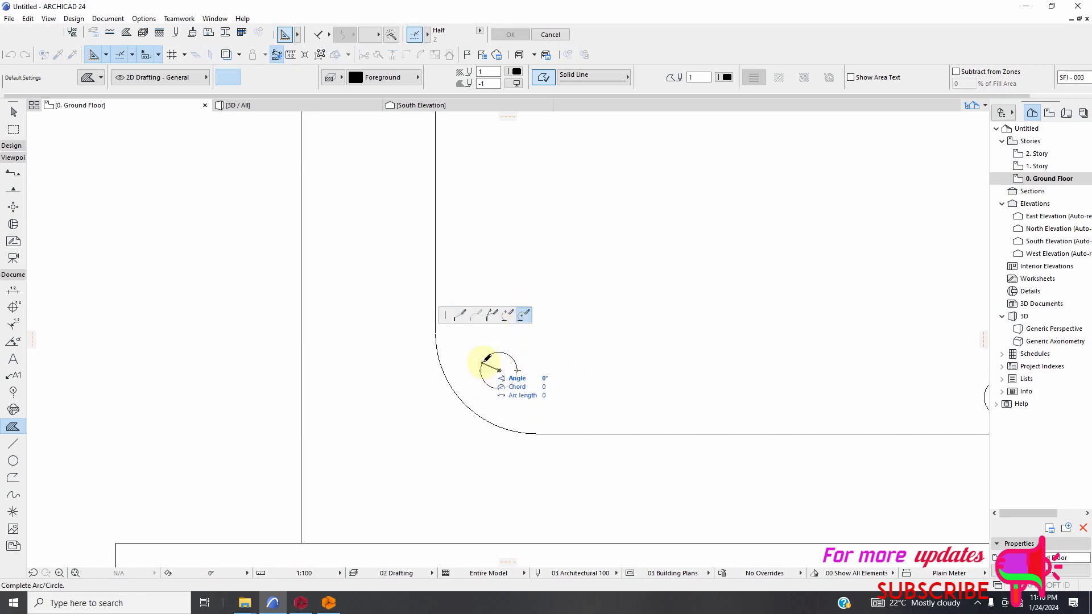
left_click(484, 360)
scroll(499, 367, "down", 4)
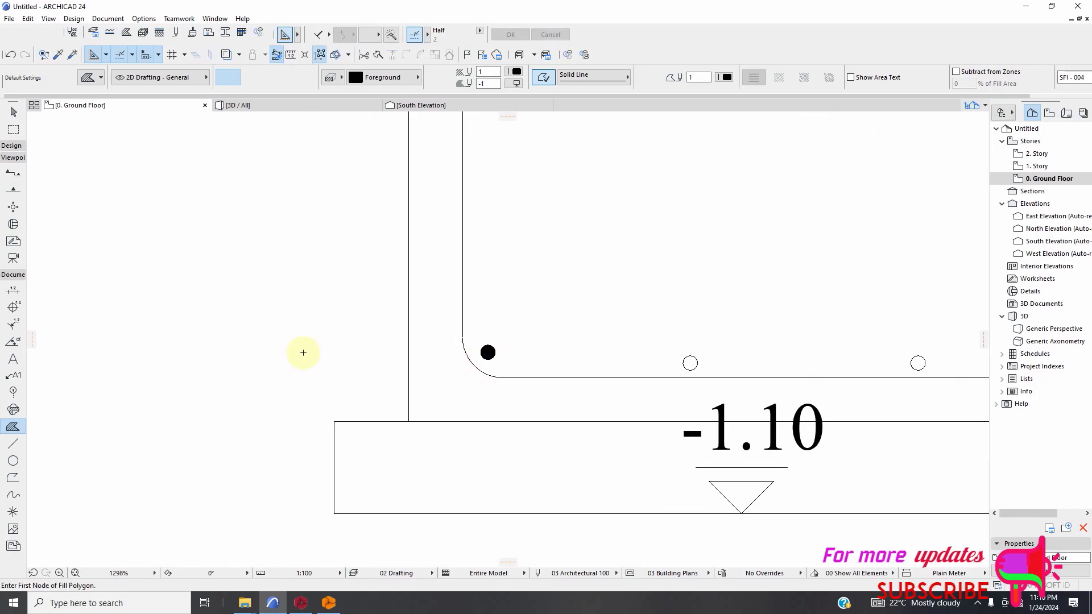
left_click(13, 112)
scroll(501, 344, "up", 2)
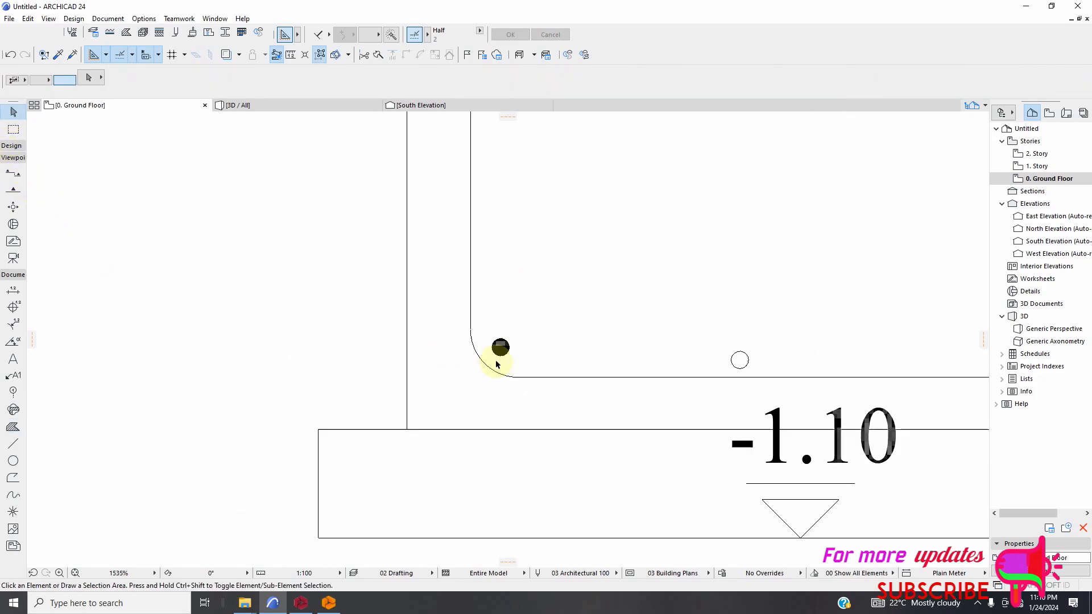
left_click(510, 301)
left_click(577, 353)
right_click(617, 345)
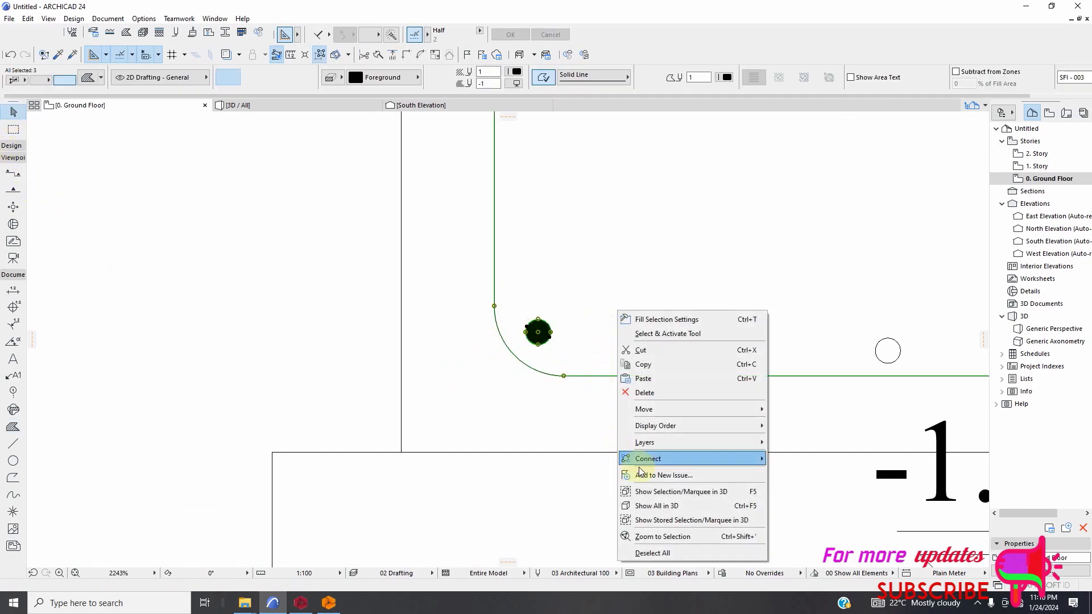
mouse_move(676, 409)
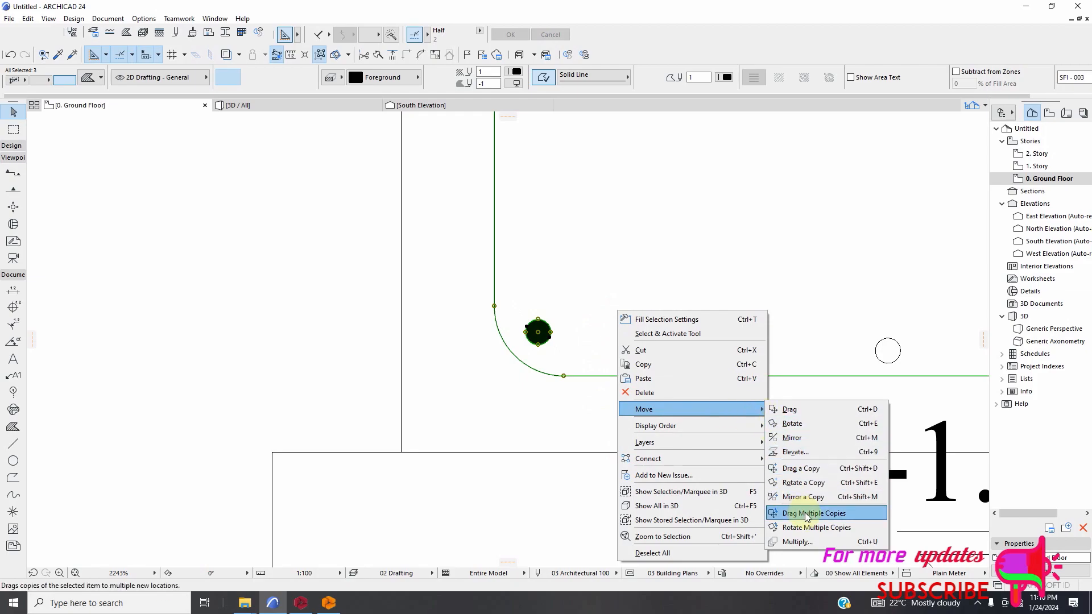
left_click(807, 514)
left_click(538, 335)
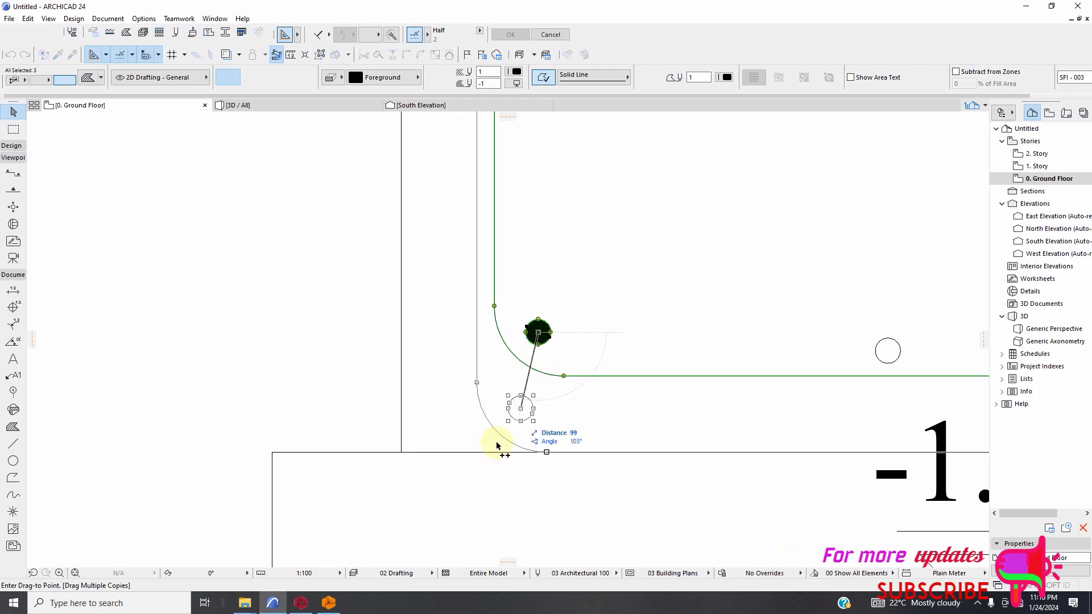
scroll(534, 450, "down", 2)
scroll(713, 404, "up", 3)
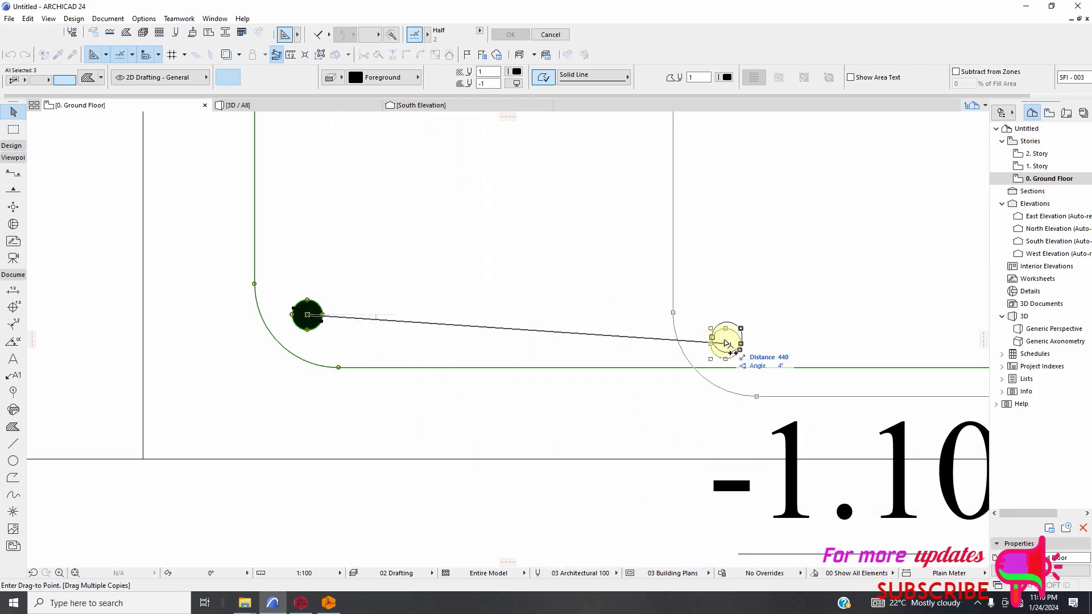
key("Escape")
key("Escape")
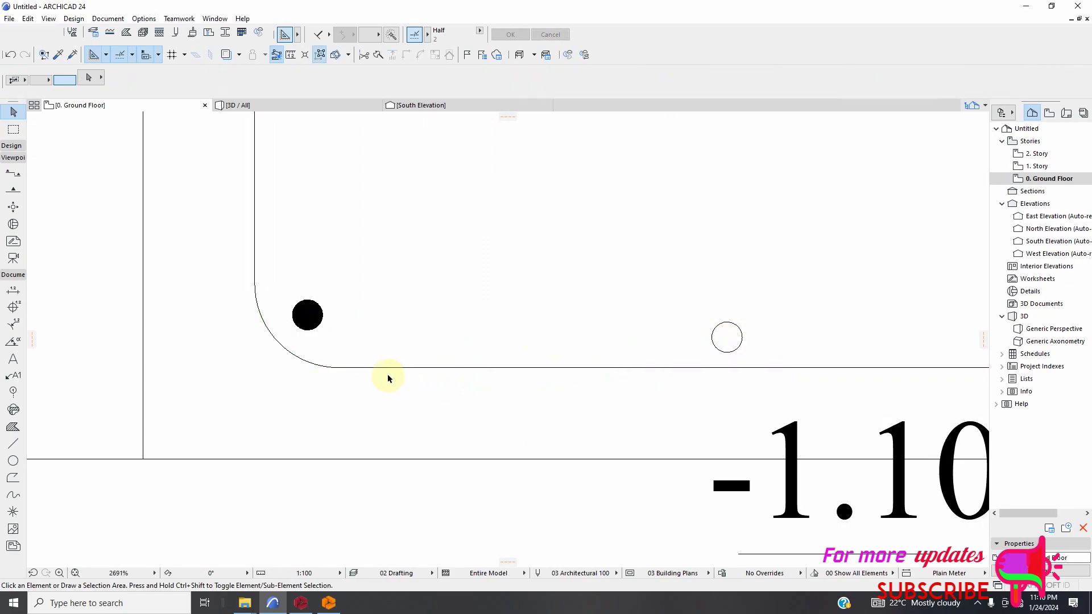
Begin multiple copies of only the filled leftmost bar from its centre, placing the first on the second bar circle.
scroll(314, 344, "down", 1)
scroll(299, 319, "up", 2)
left_click_drag(294, 297, 378, 355)
right_click(399, 301)
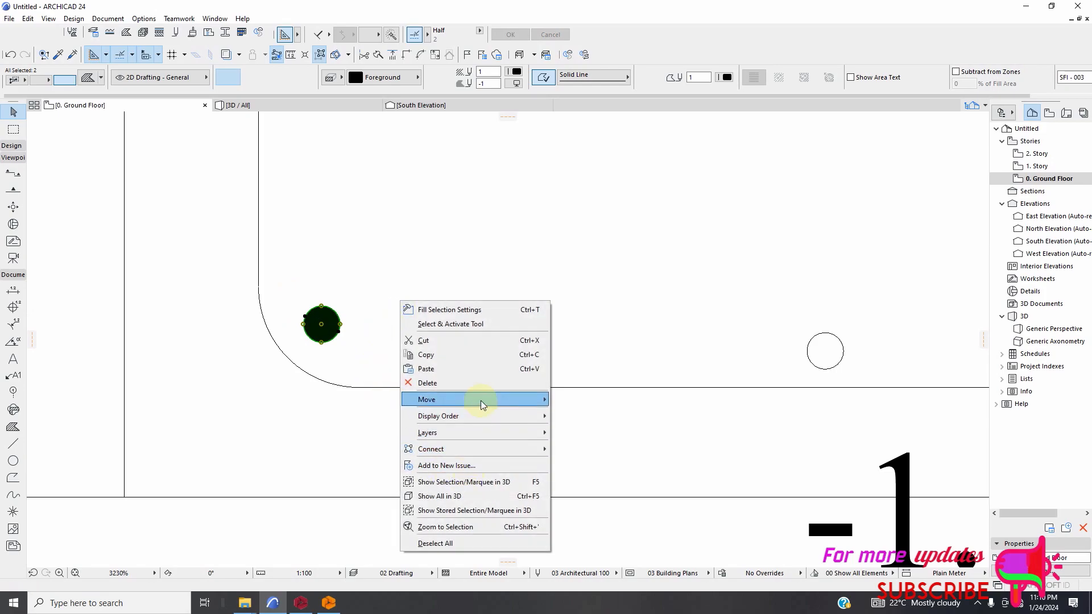
mouse_move(480, 399)
left_click(586, 503)
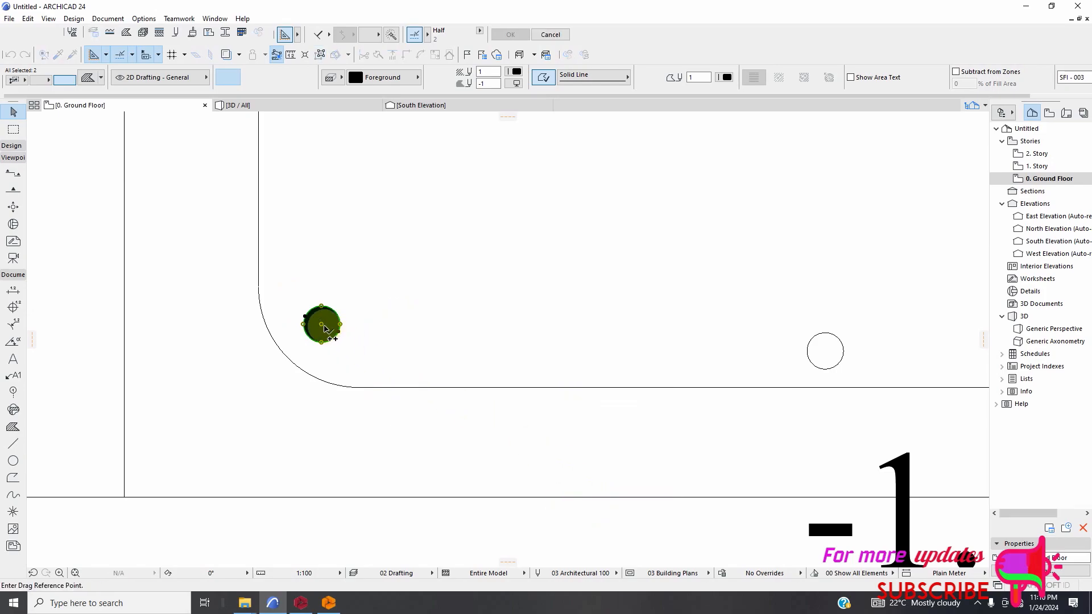
left_click(322, 328)
scroll(521, 360, "down", 3)
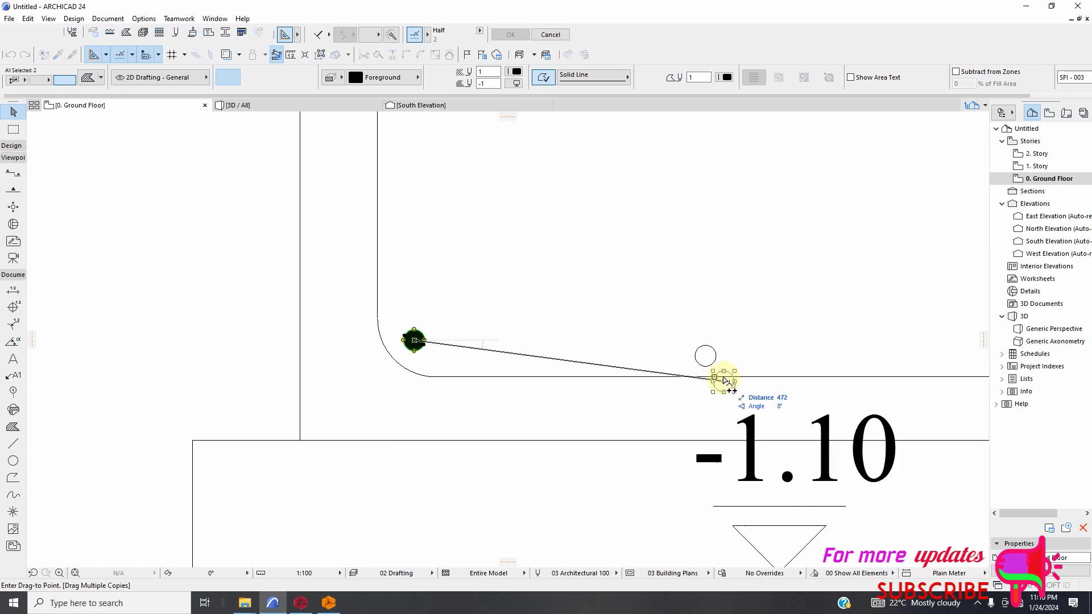
left_click(704, 358)
Place further copies of the filled bar on the third, fourth and fifth bar circles along the footing's bottom reinforcement.
scroll(353, 378, "down", 5)
scroll(548, 353, "up", 3)
scroll(548, 353, "up", 2)
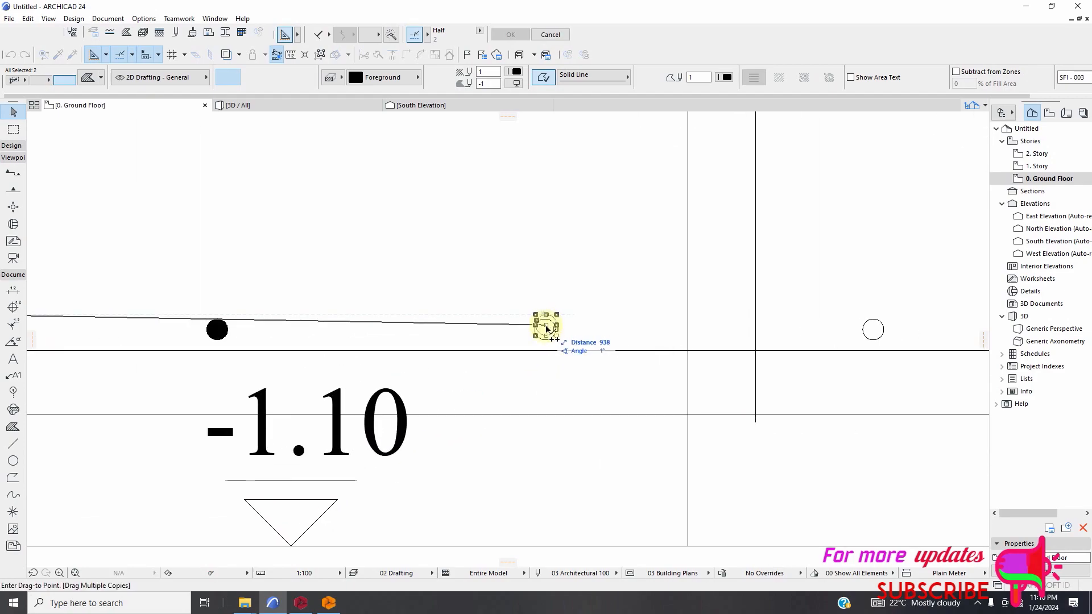
scroll(546, 329, "up", 3)
left_click(545, 327)
scroll(462, 382, "down", 5)
scroll(604, 382, "up", 2)
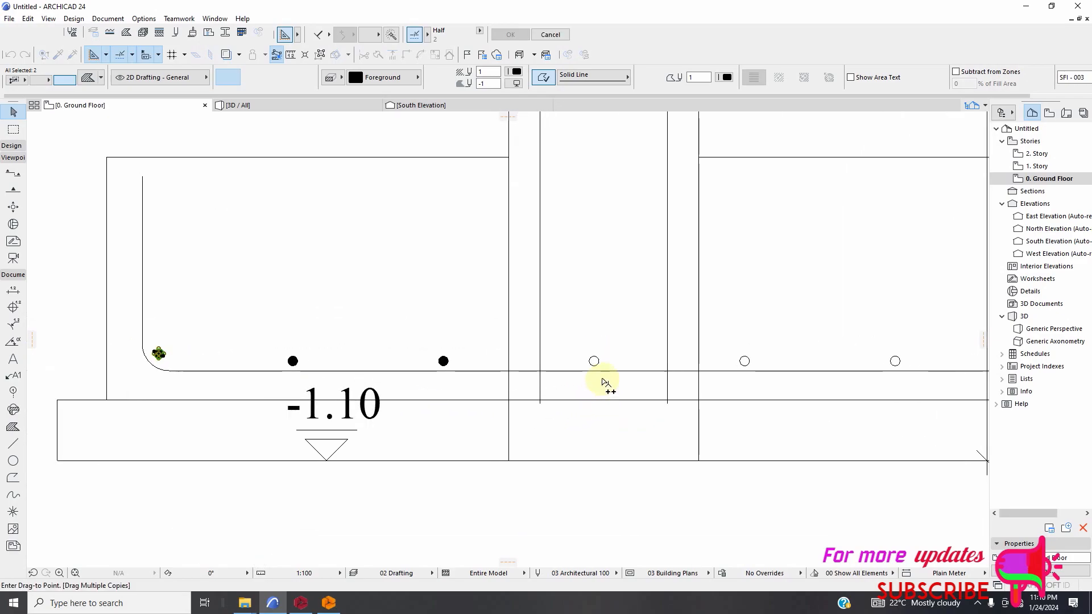
scroll(604, 382, "up", 1)
left_click(593, 353)
scroll(673, 412, "down", 2)
scroll(692, 375, "up", 5)
left_click(648, 325)
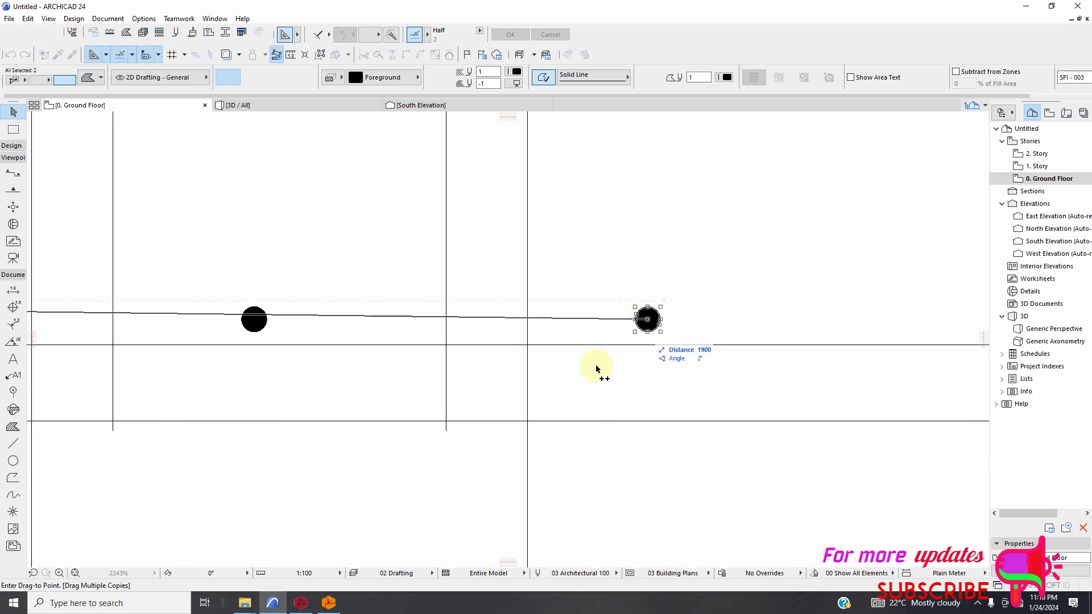
Place filled bar copies on the sixth and rightmost bar circles, and end the multiple-copy operation.
scroll(653, 398, "down", 4)
scroll(713, 375, "up", 5)
left_click(674, 342)
scroll(731, 414, "down", 5)
scroll(732, 361, "up", 5)
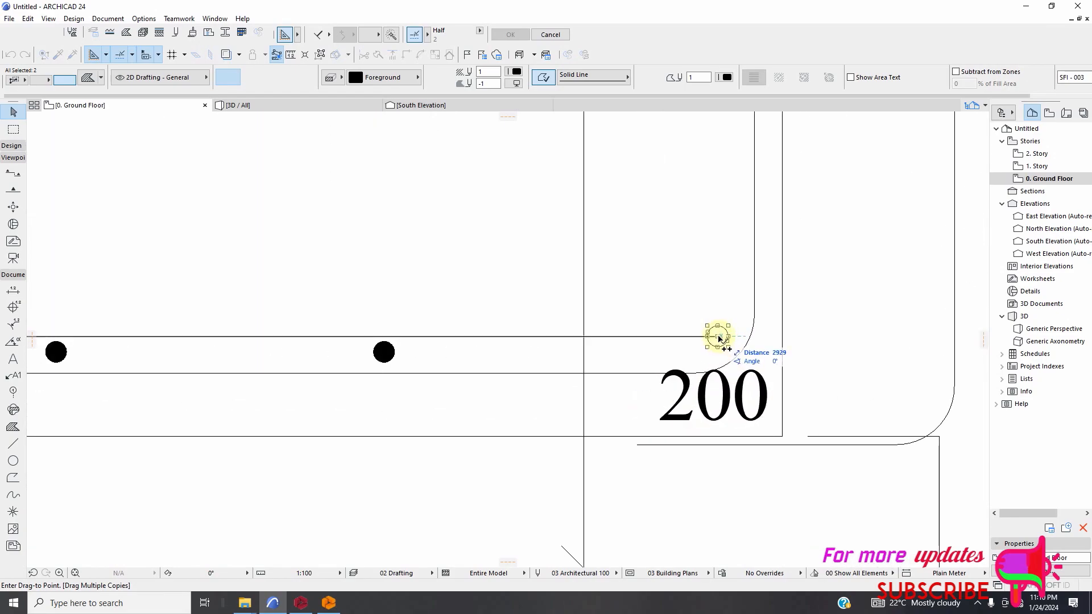
left_click(718, 337)
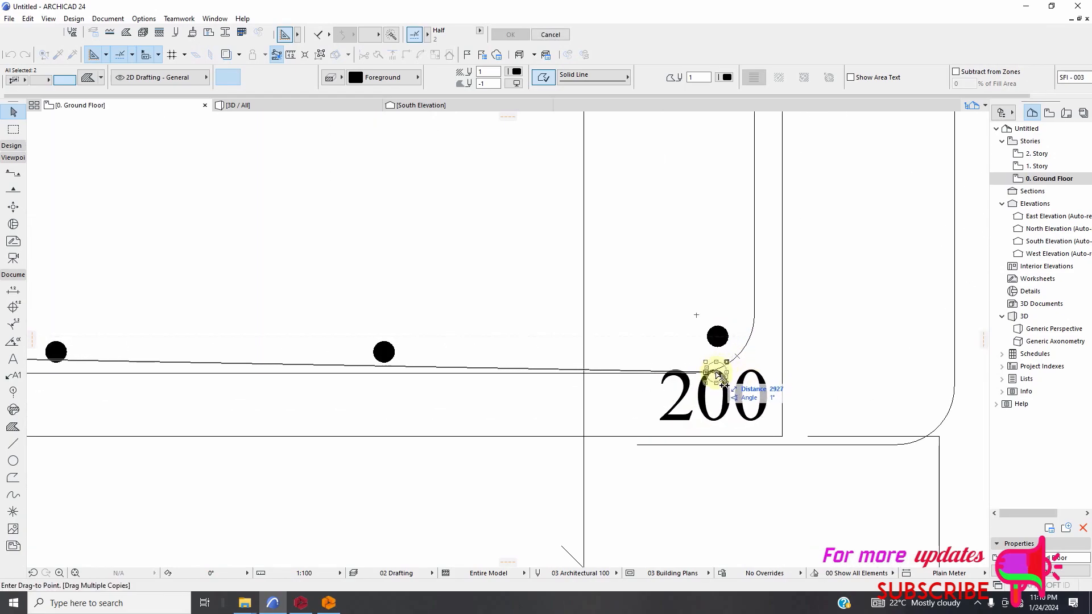
key("Escape")
scroll(675, 354, "down", 5)
scroll(585, 452, "down", 3)
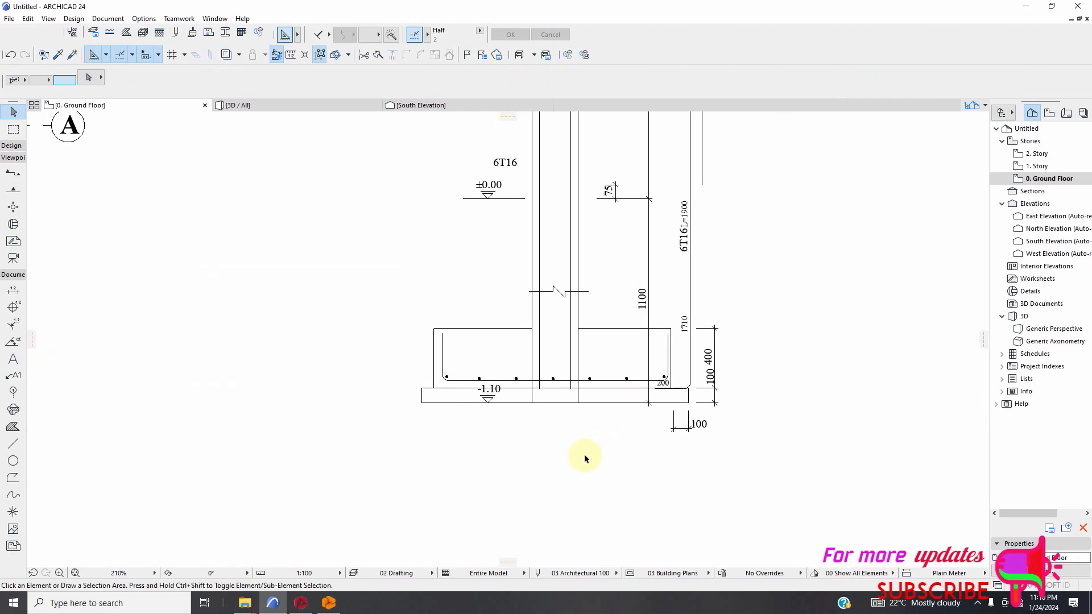
Trim the column's outer lines and vertical bars below the footing's bottom reinforcement line, using that line as the cutting boundary, and deselect it.
scroll(587, 370, "up", 6)
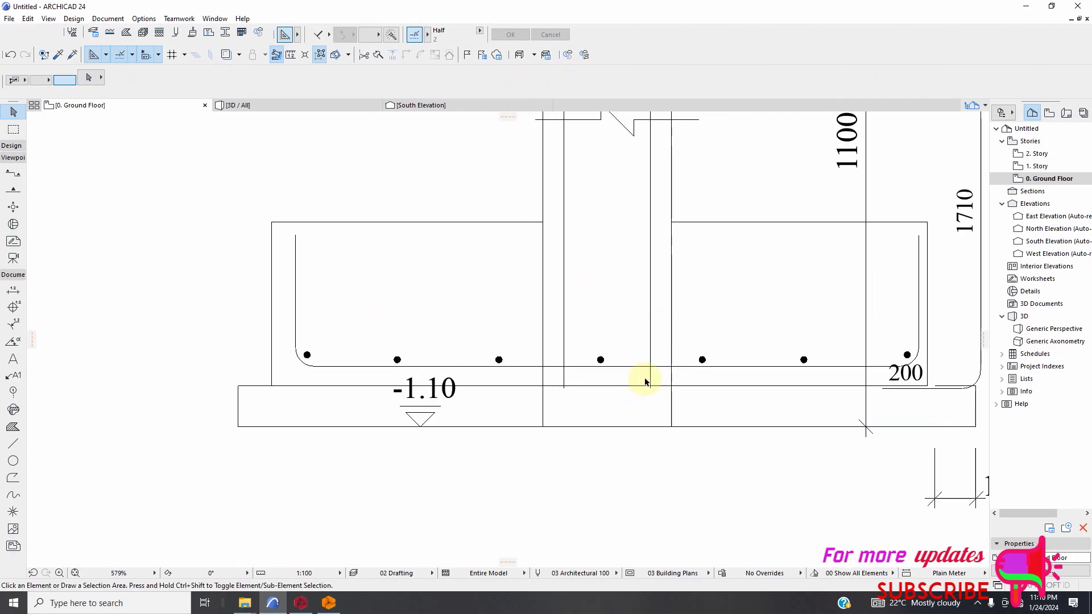
scroll(645, 382, "up", 2)
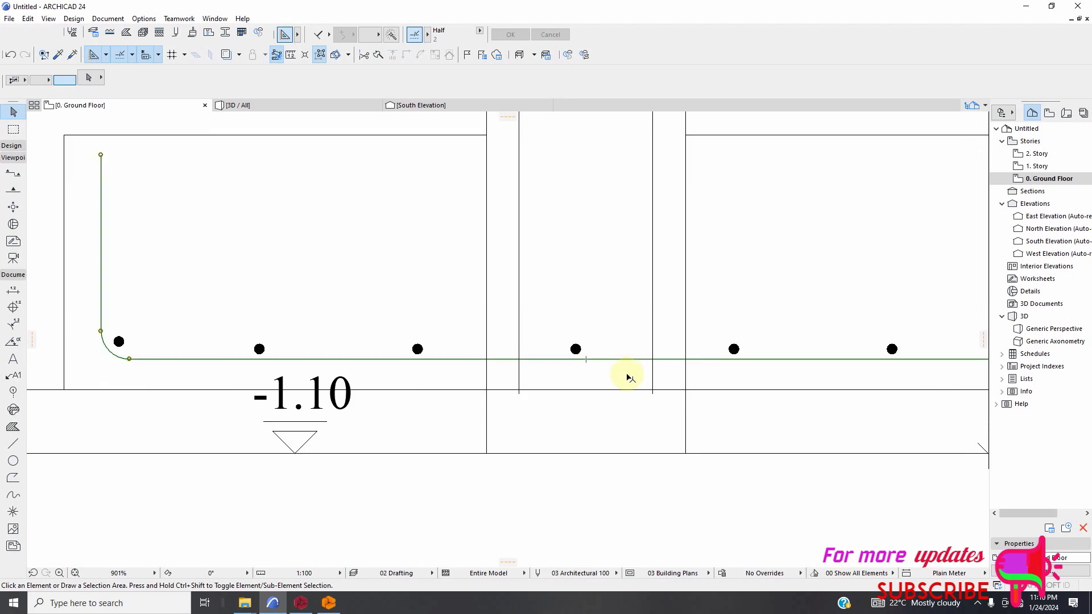
left_click(627, 375)
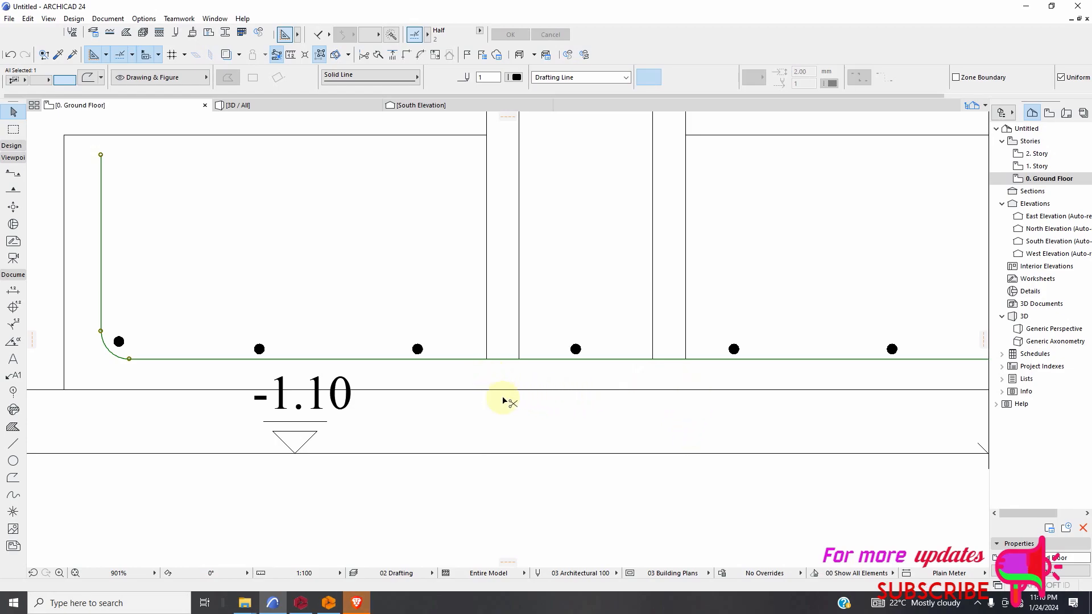
scroll(502, 400, "down", 6)
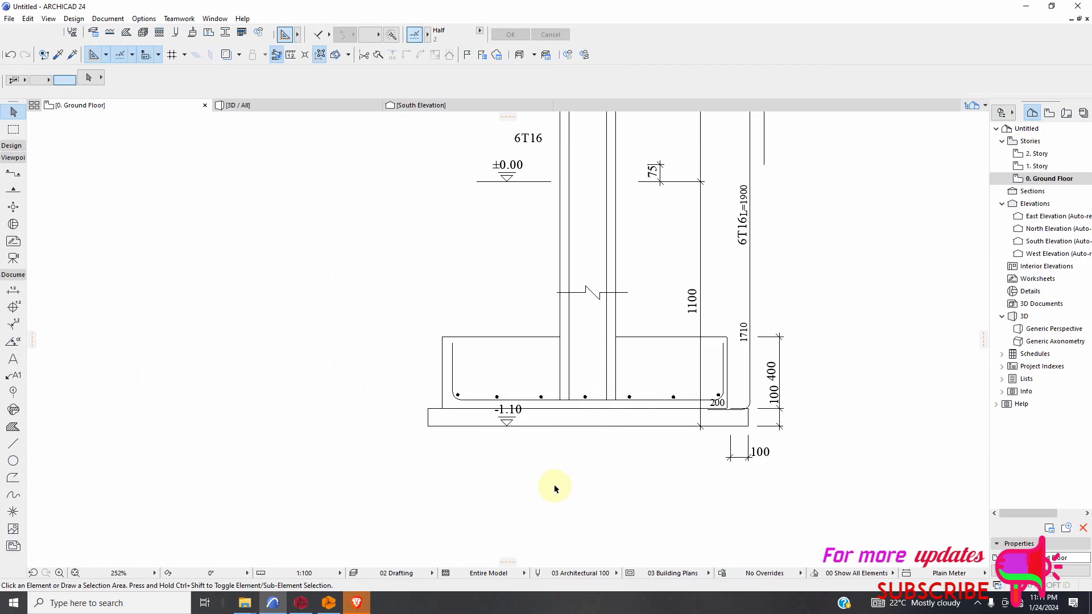
scroll(556, 488, "down", 10)
scroll(551, 444, "down", 1)
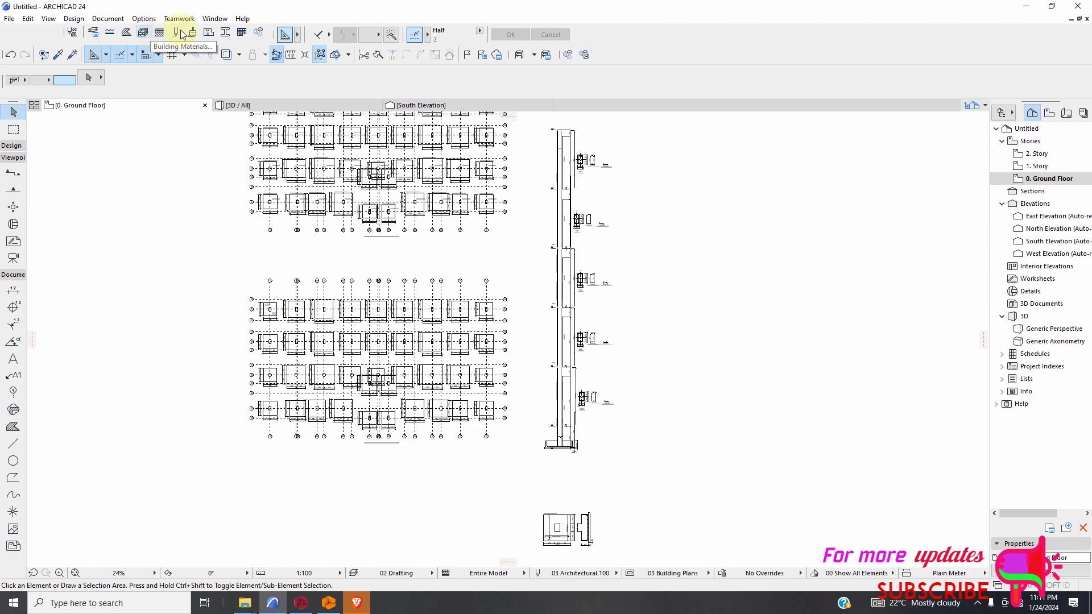
Hide the Attributes toolbar, and display it again.
left_click(217, 19)
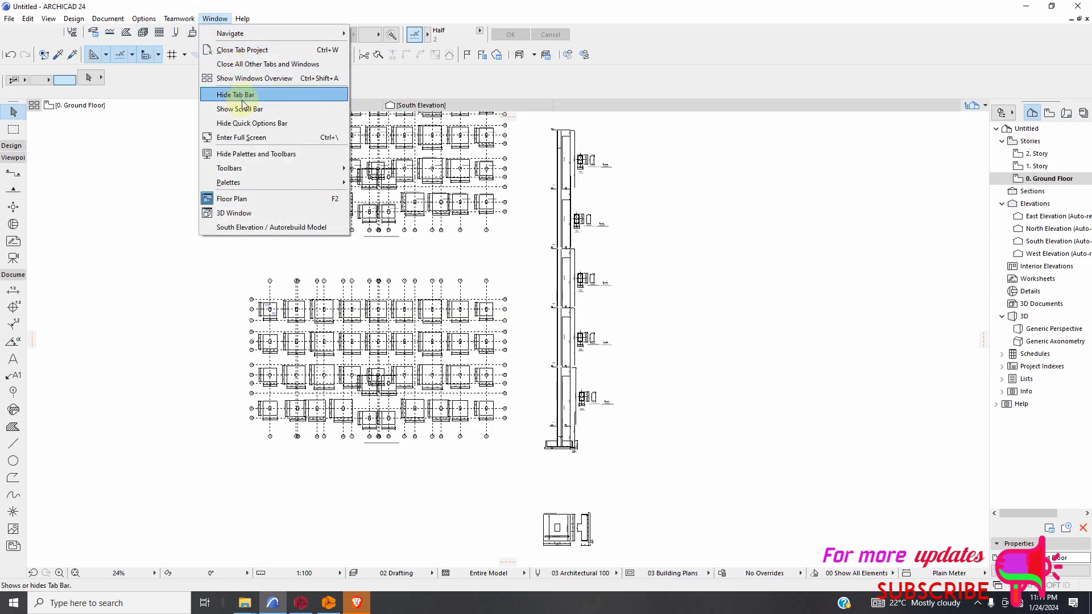
mouse_move(246, 170)
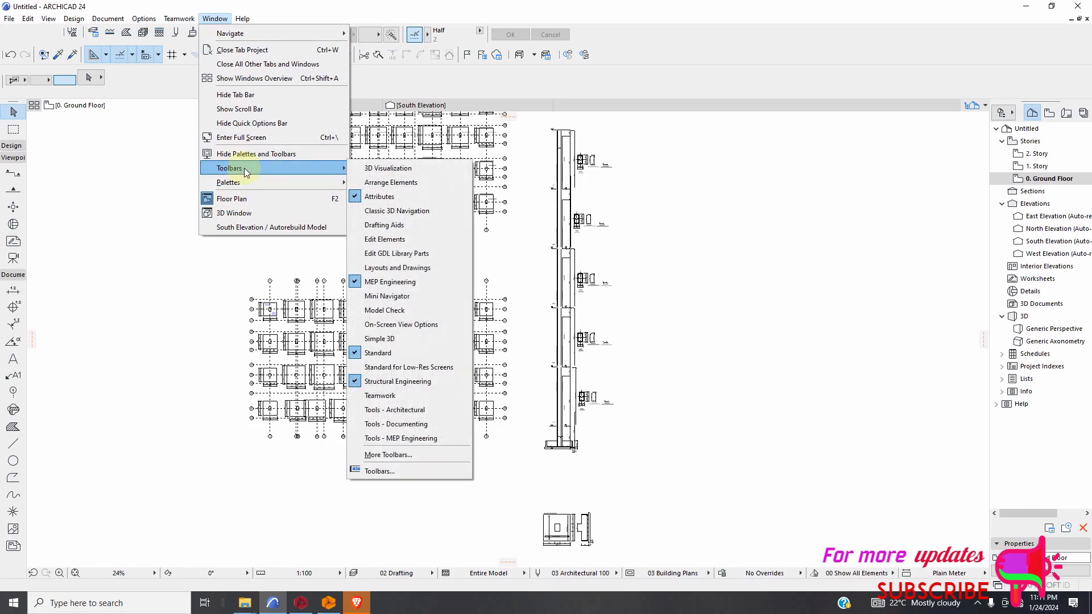
left_click(368, 199)
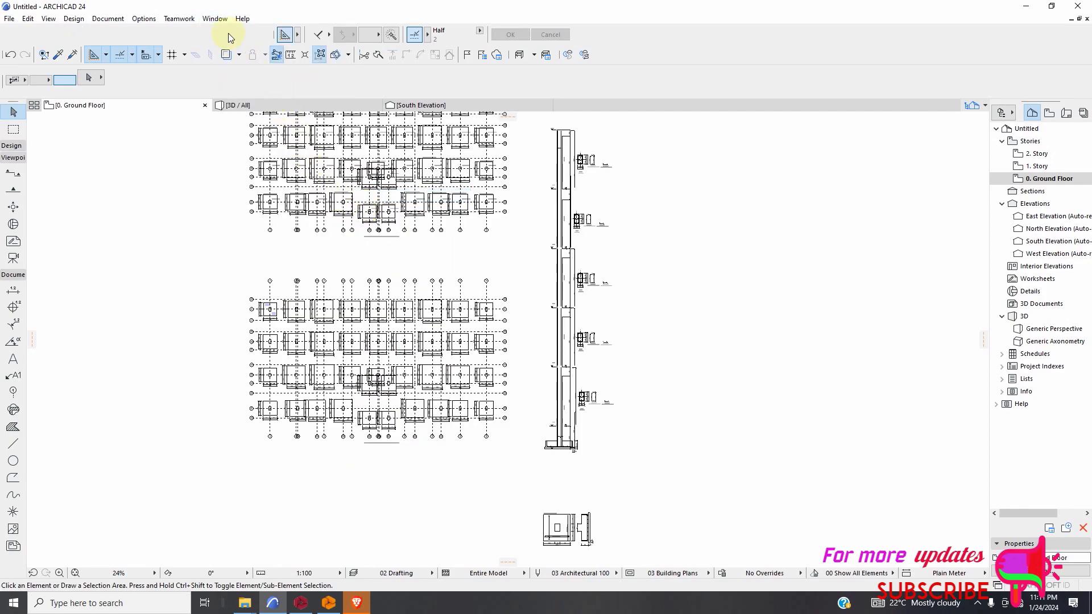
left_click(219, 20)
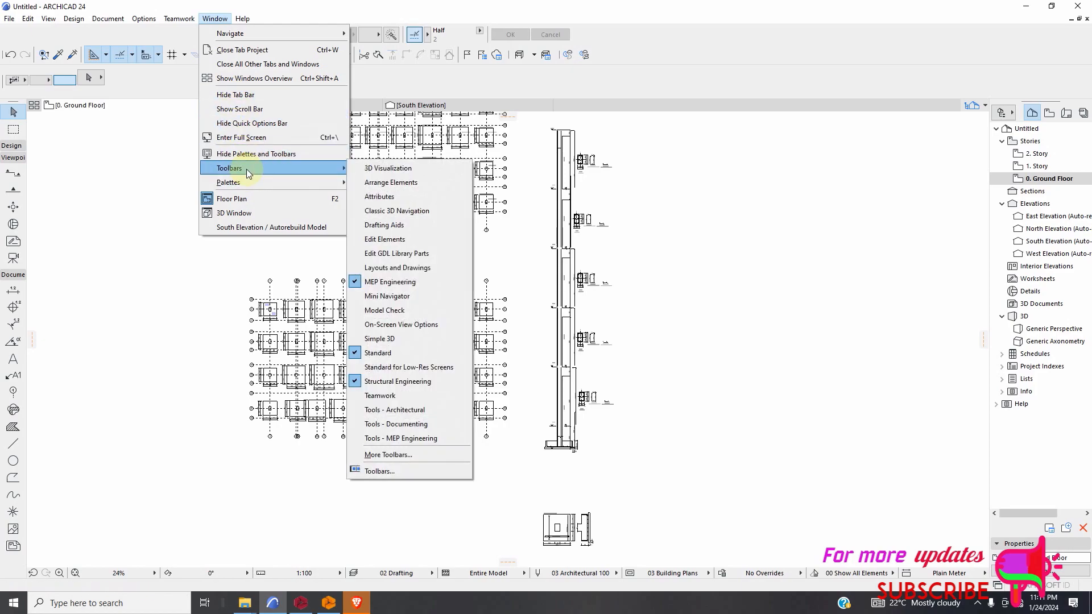
left_click(368, 196)
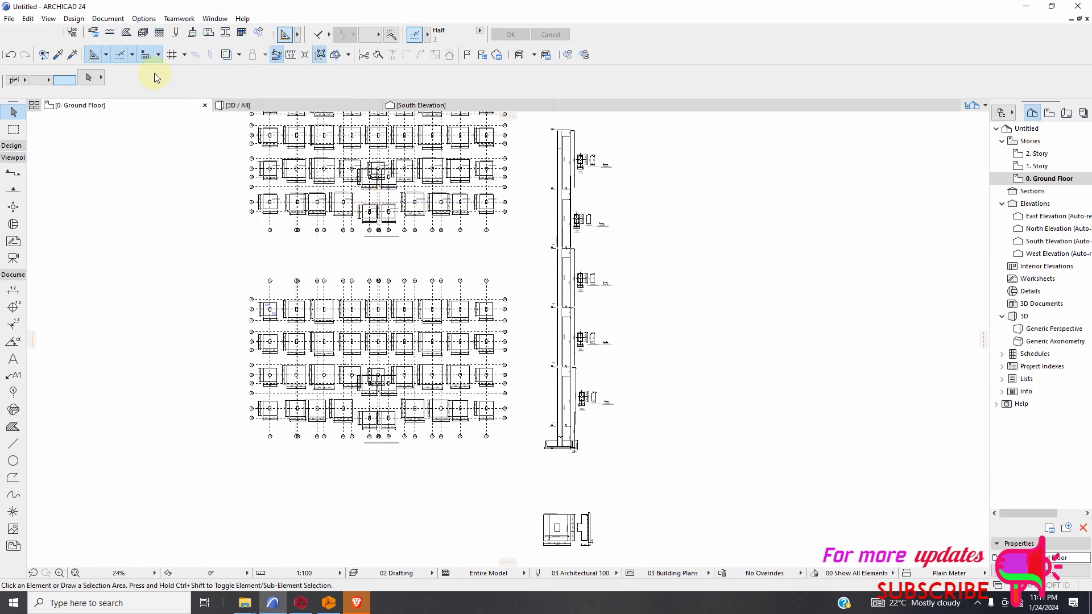
Activate the Wall tool, switch its structure to Basic, and check the available building materials without choosing another one.
scroll(455, 284, "down", 2)
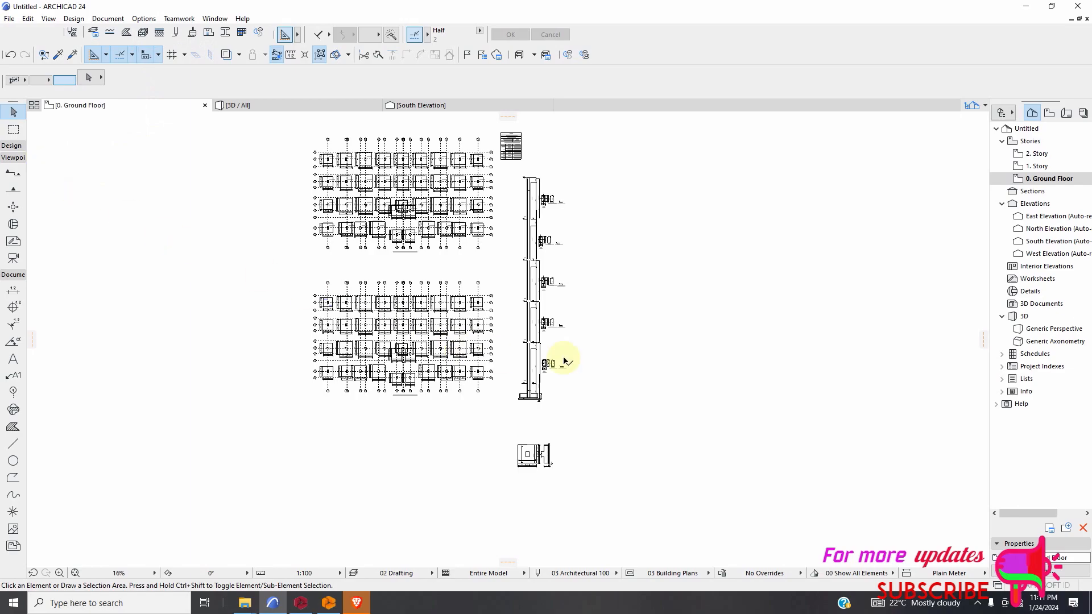
scroll(528, 347, "up", 7)
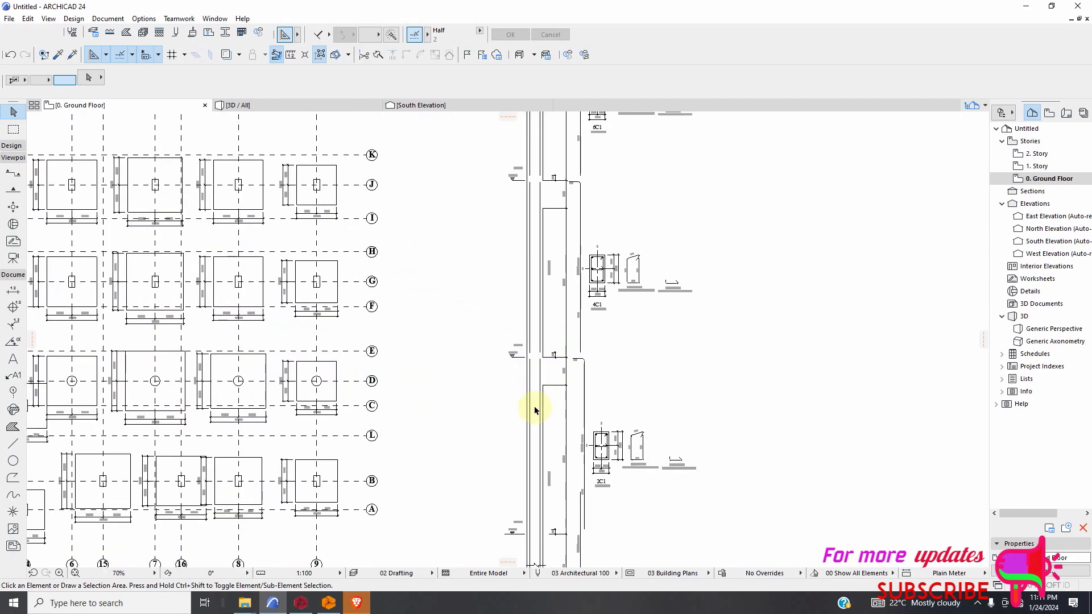
scroll(535, 410, "down", 2)
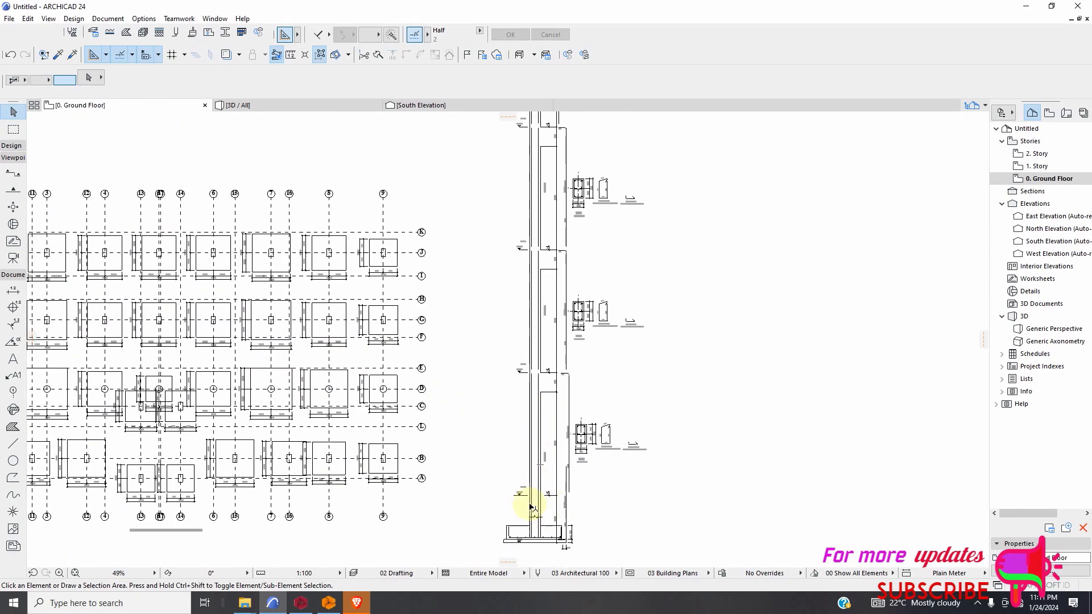
scroll(540, 489, "up", 7)
scroll(540, 447, "down", 6)
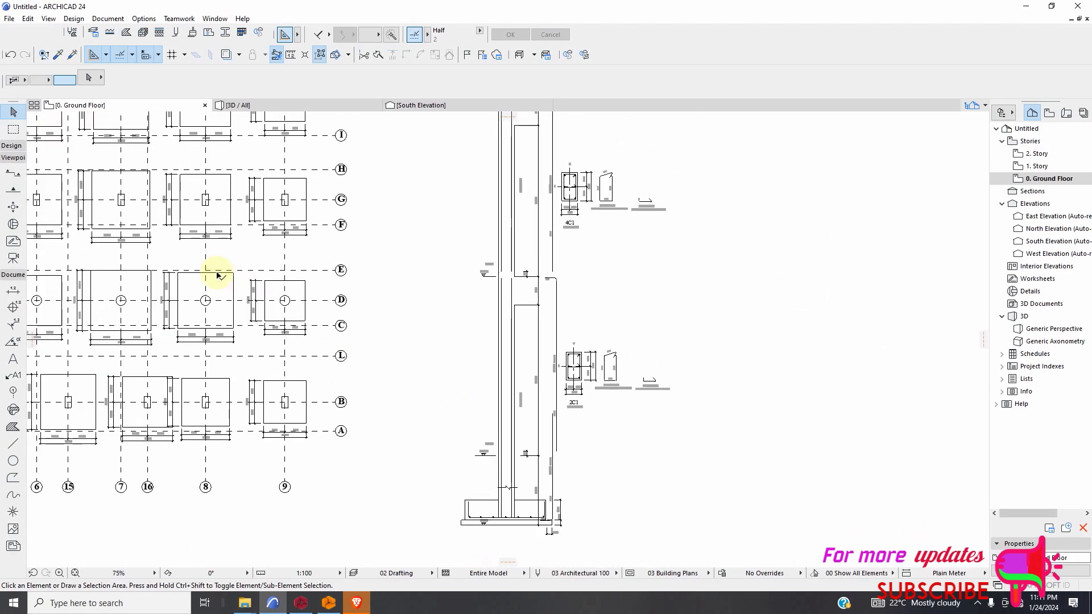
left_click(11, 145)
left_click(13, 163)
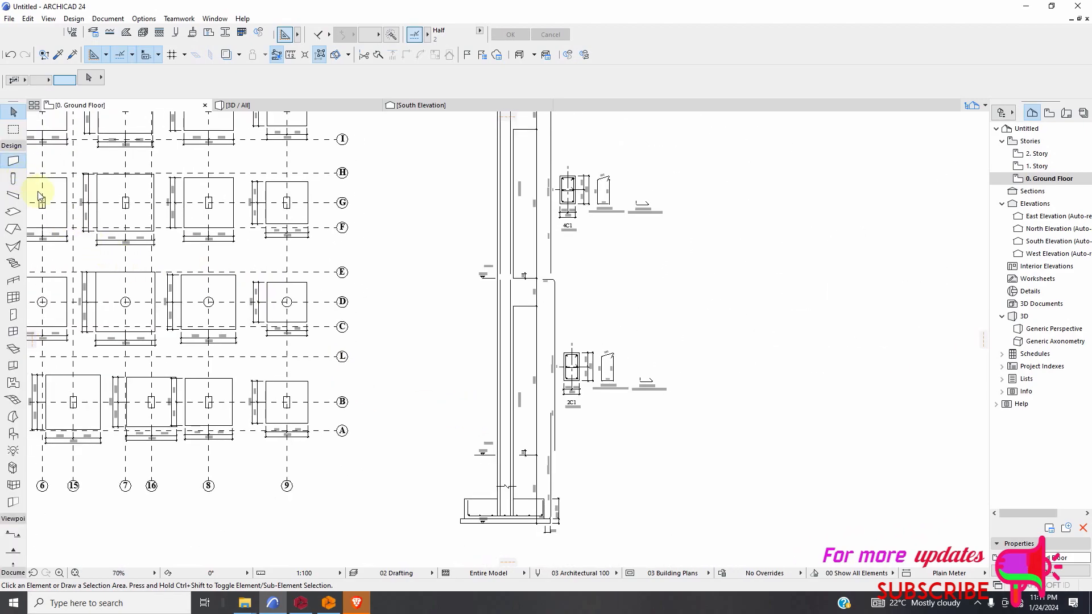
scroll(304, 374, "down", 2)
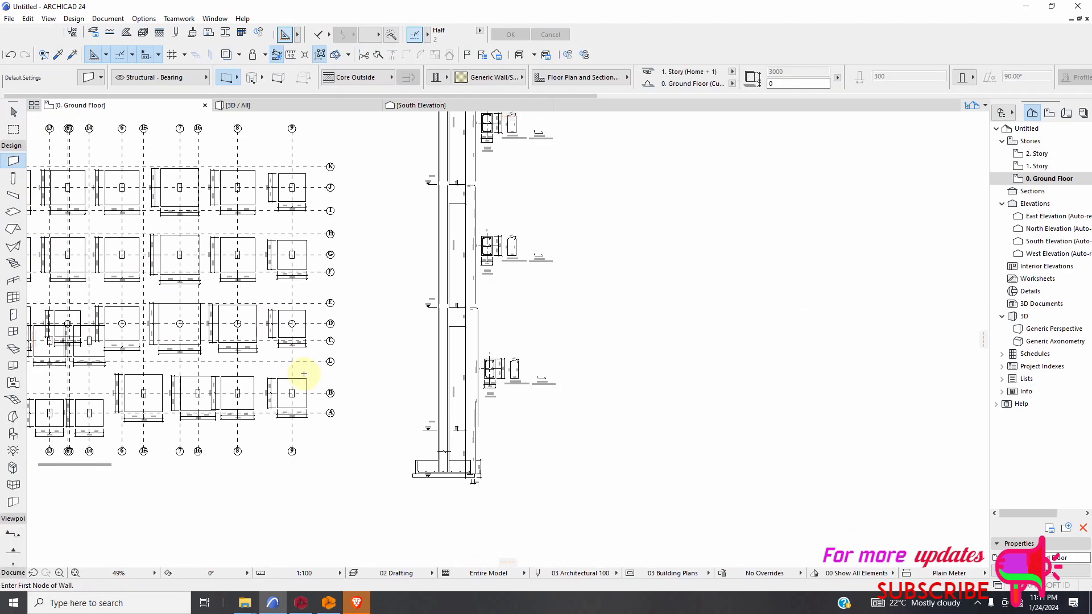
left_click(445, 77)
left_click(457, 78)
left_click(472, 80)
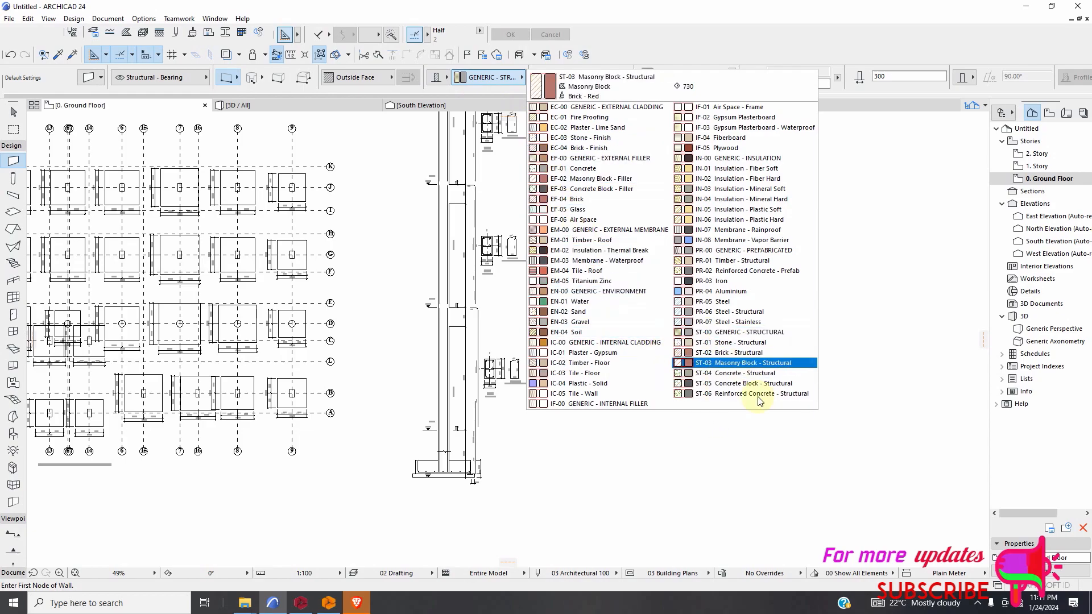
left_click(771, 463)
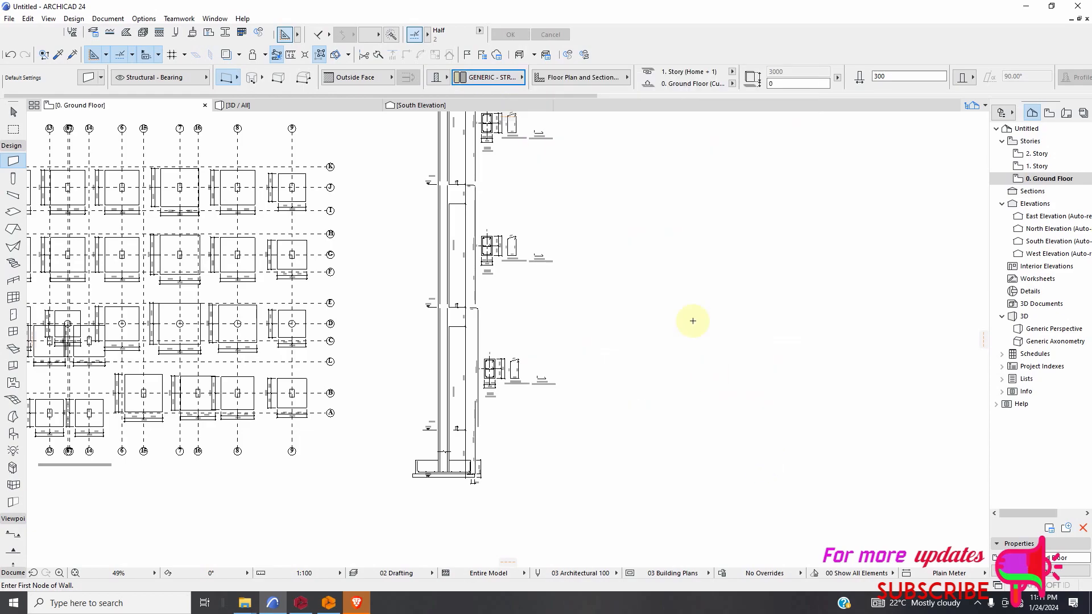
Create a new building material named REBAR with an intersection priority of 796.
left_click(143, 33)
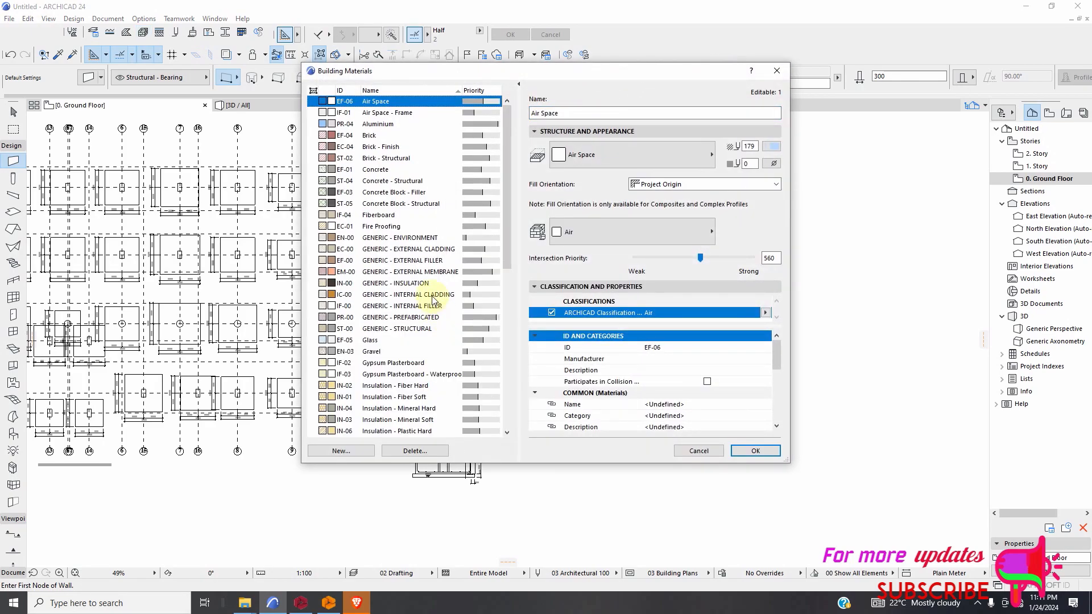
left_click(341, 451)
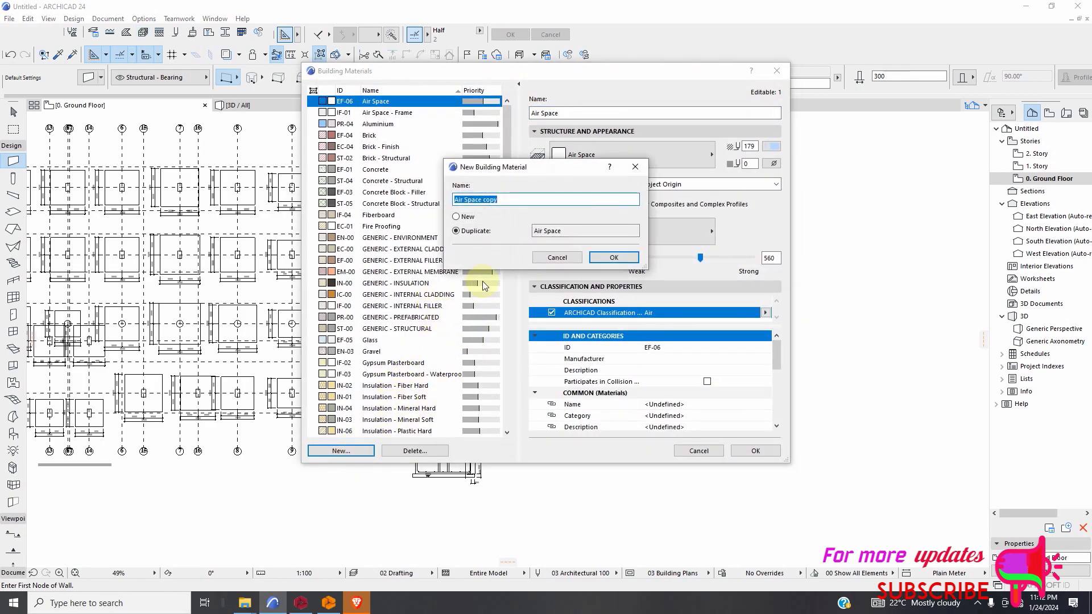
left_click(613, 258)
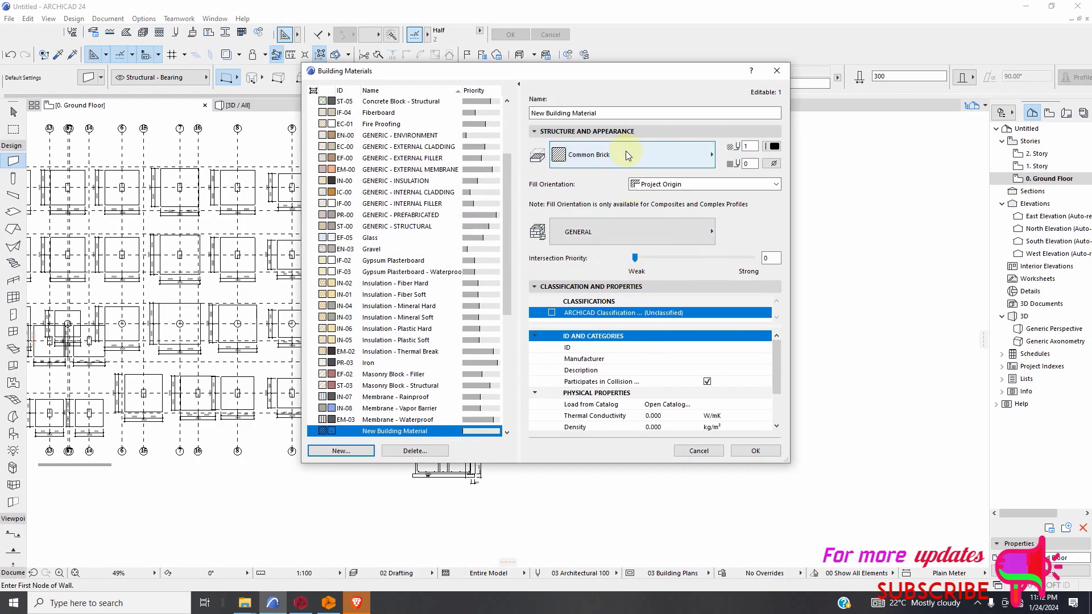
left_click_drag(599, 114, 513, 116)
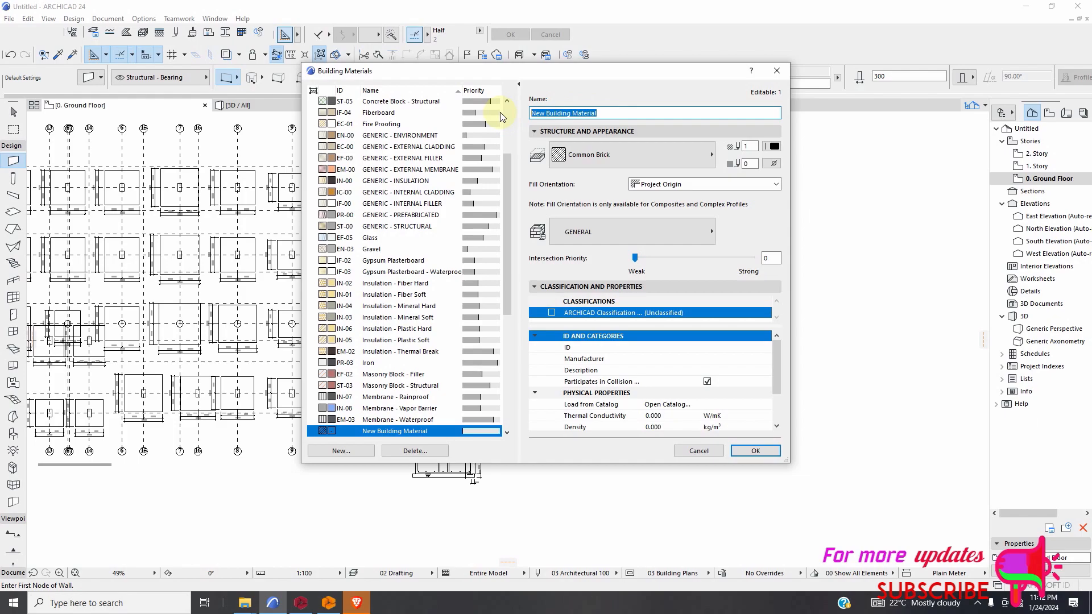
type("REBAR")
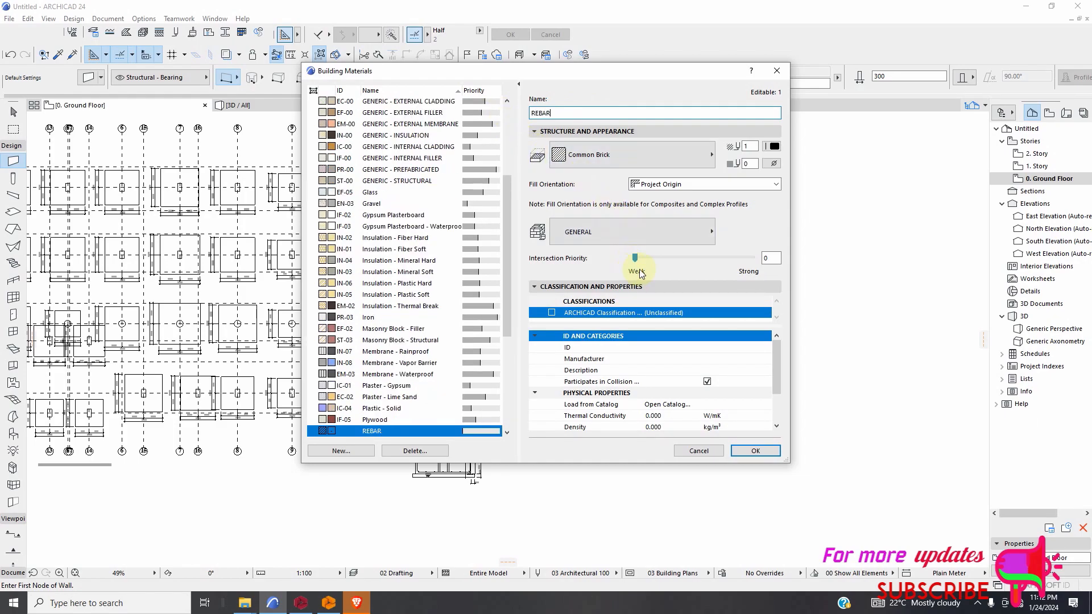
left_click_drag(719, 259, 728, 259)
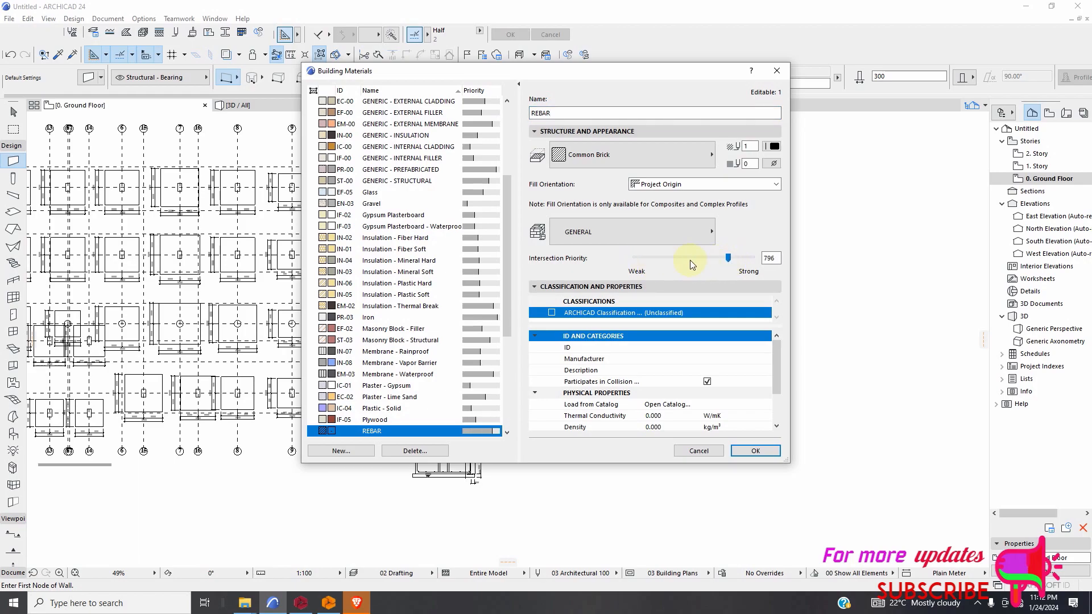
Give the REBAR material the Foreground solid cut fill and the Brick - White Natural surface, and confirm the building materials.
left_click(628, 236)
left_click(626, 234)
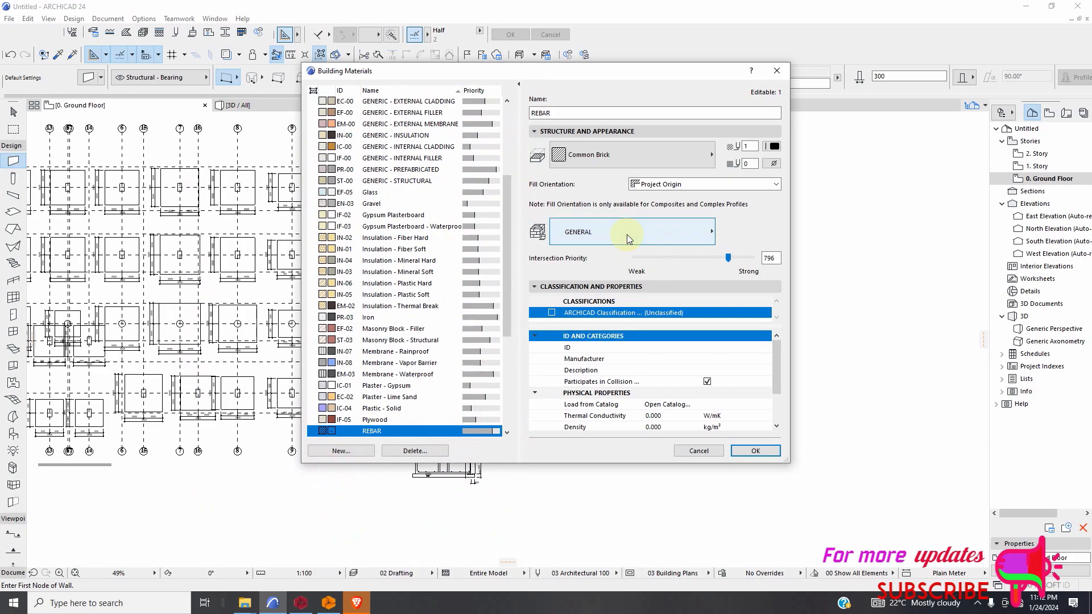
left_click(643, 153)
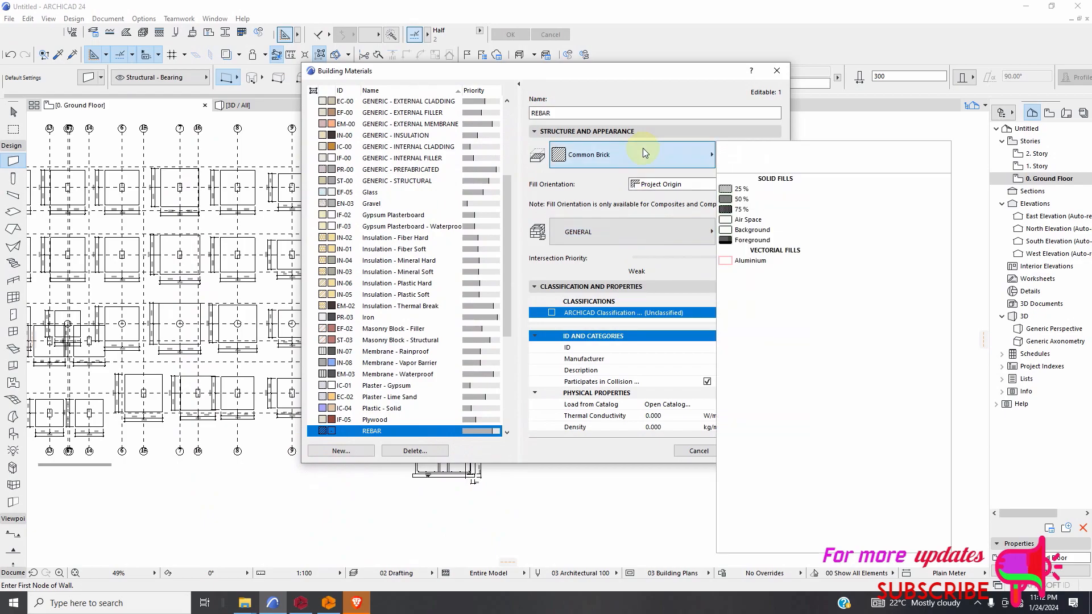
left_click(730, 240)
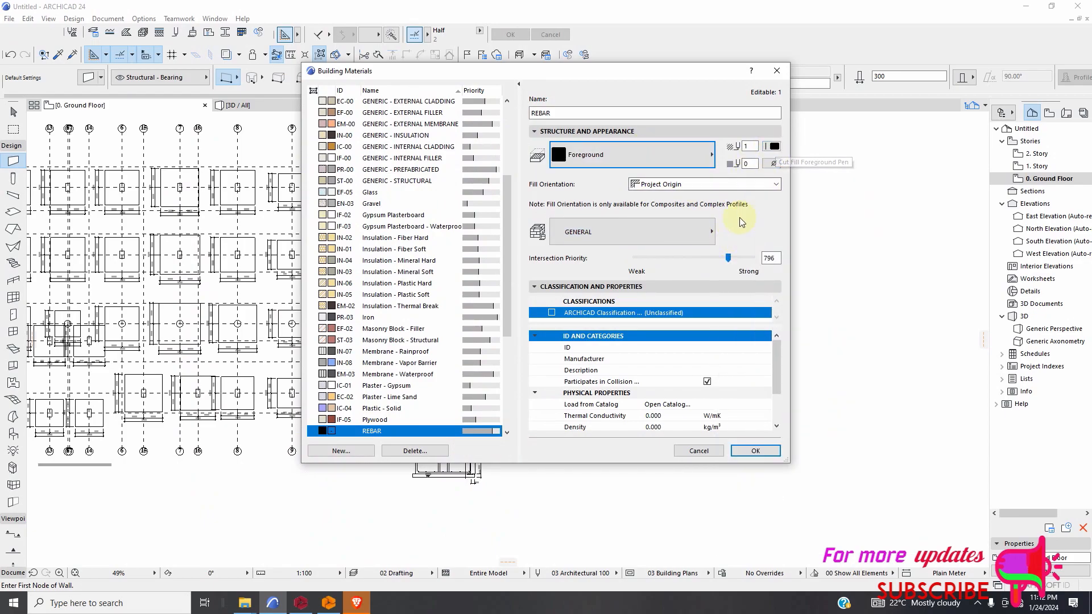
left_click(664, 233)
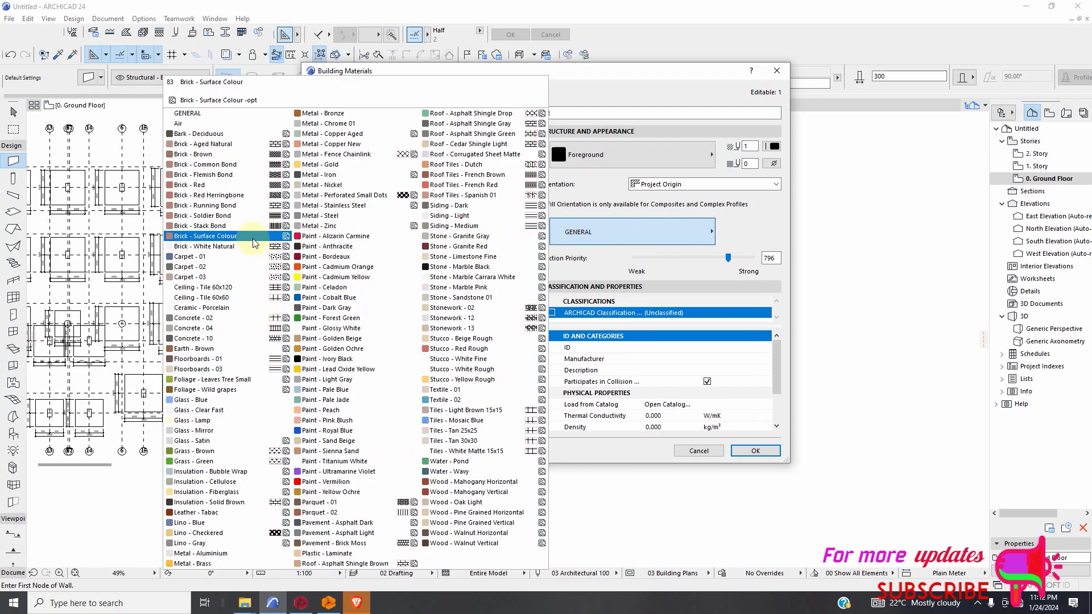
left_click(222, 252)
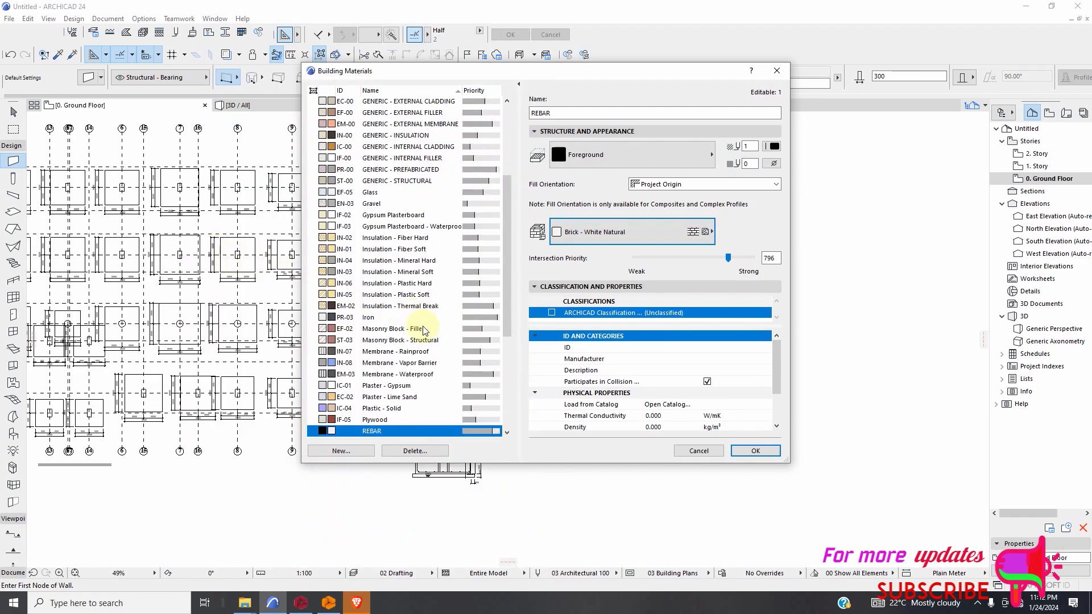
left_click(754, 449)
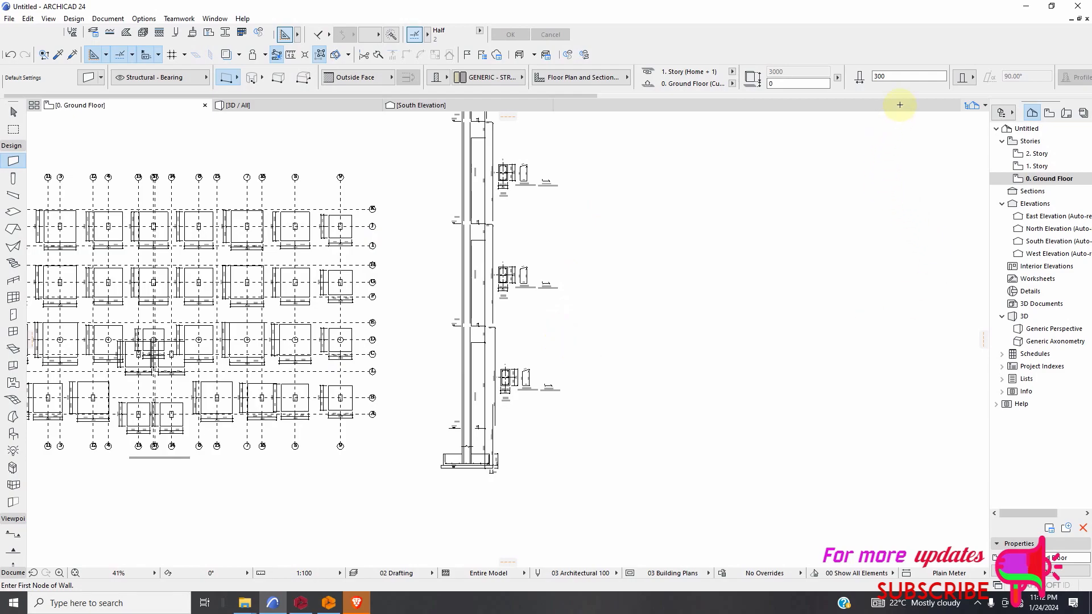
Set the default wall thickness to 20 mm.
scroll(891, 83, "down", 2)
double_click(782, 76)
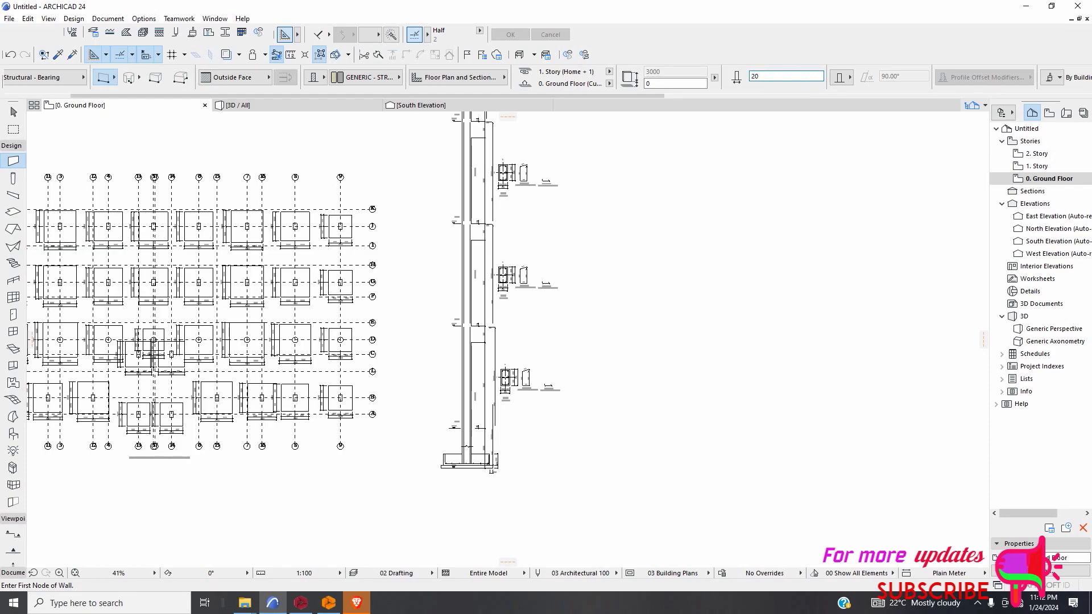
Draw a wall along the straight left vertical leg of the footing's bottom reinforcement, from its upper end to the start of the bend.
scroll(596, 386, "up", 10)
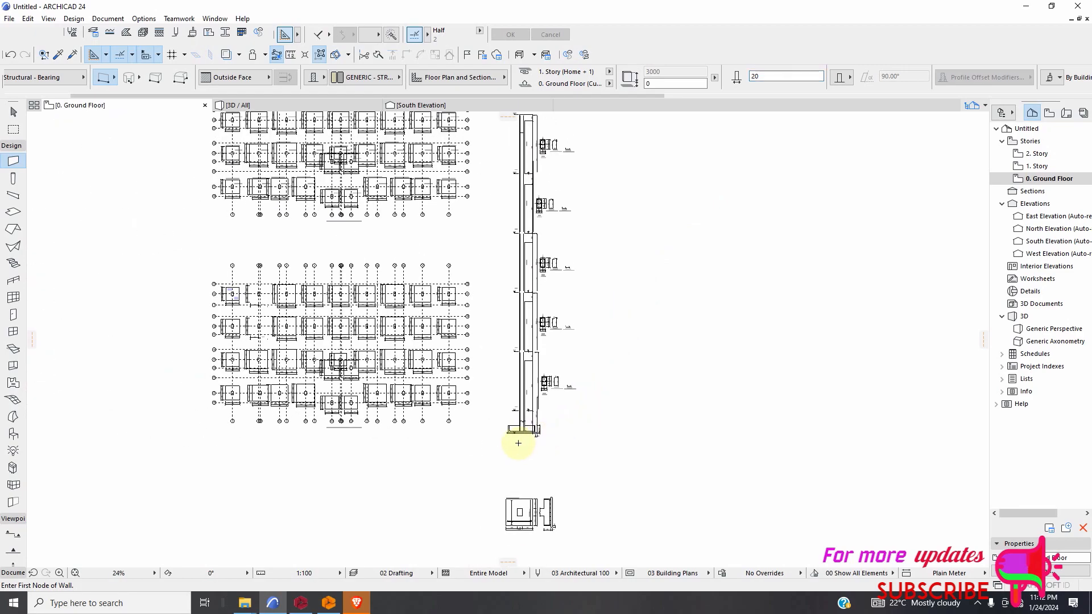
scroll(541, 448, "down", 7)
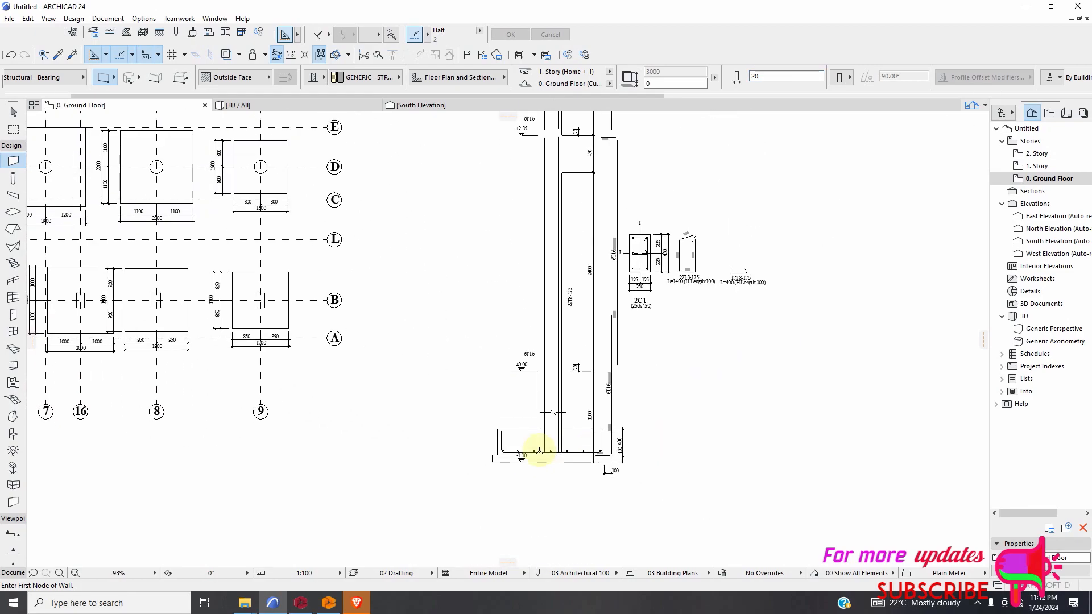
scroll(623, 370, "up", 6)
scroll(519, 370, "down", 9)
scroll(440, 449, "up", 15)
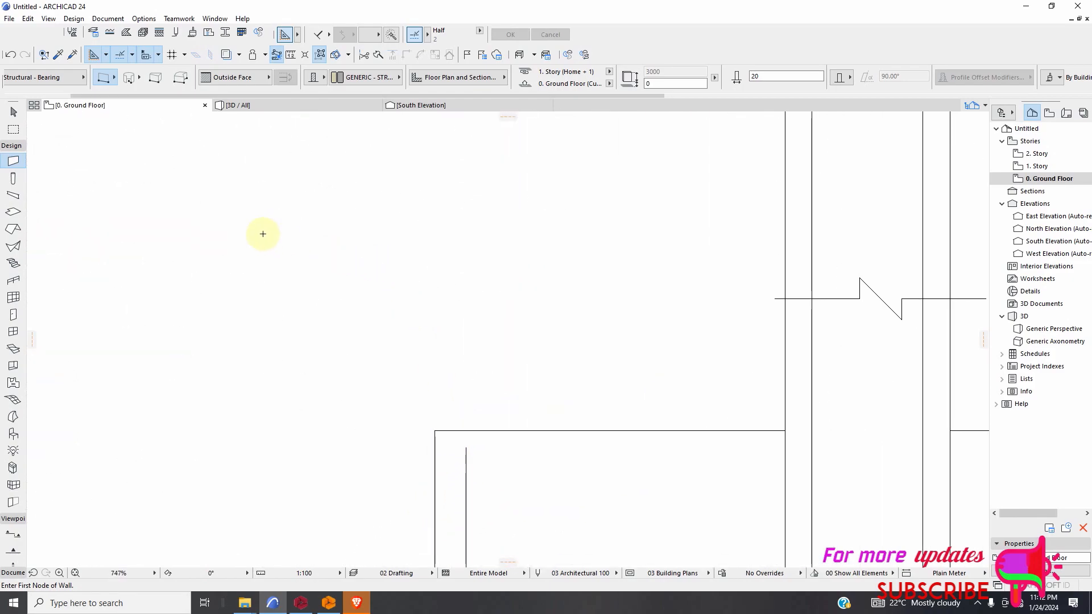
scroll(261, 232, "down", 3)
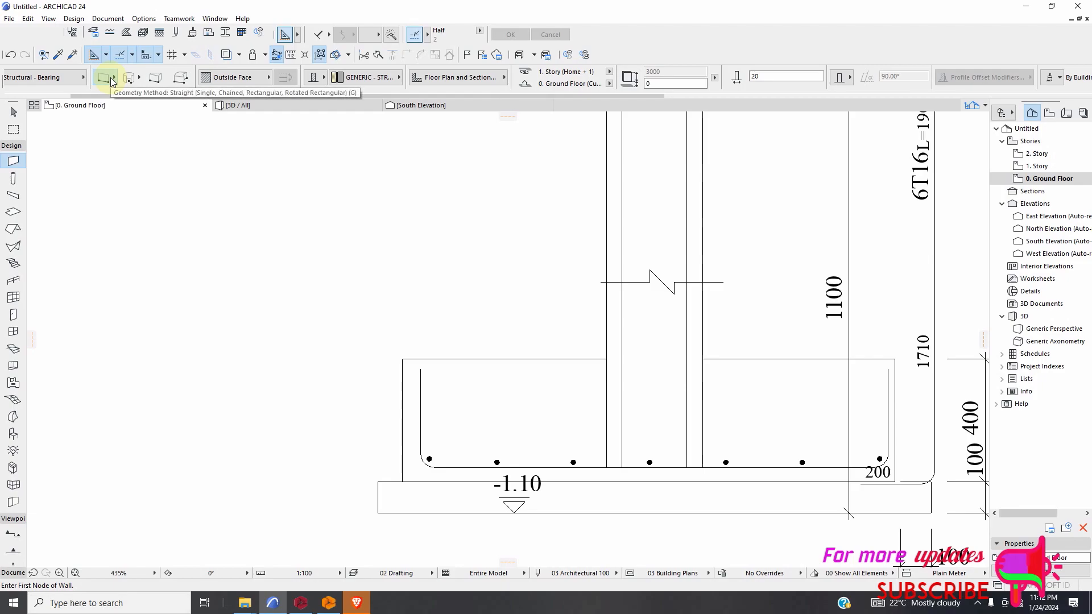
scroll(423, 409, "up", 7)
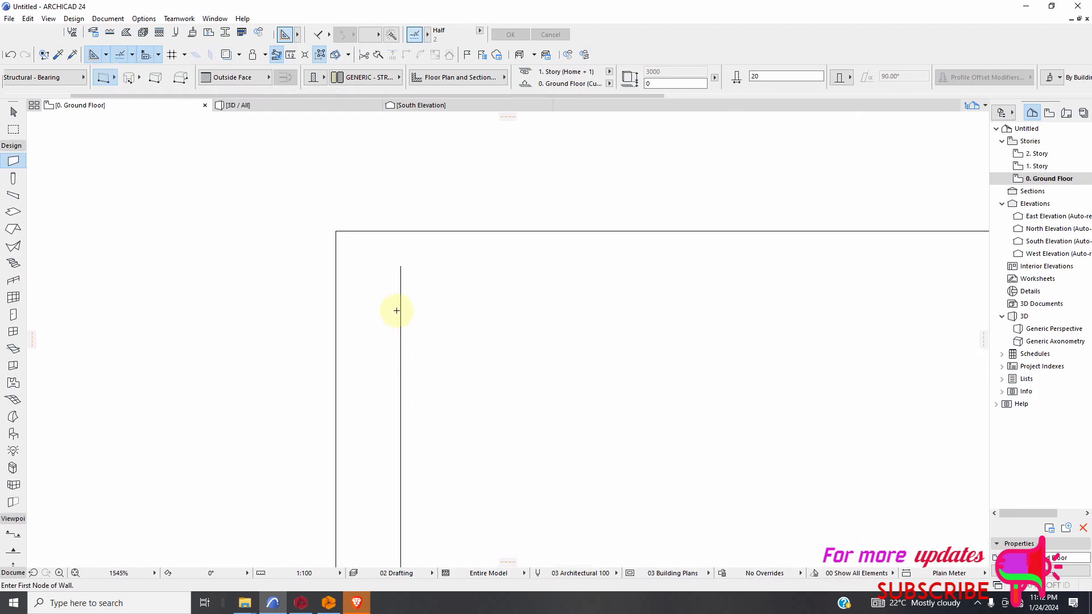
left_click(402, 265)
scroll(403, 360, "down", 4)
scroll(403, 410, "down", 1)
scroll(402, 455, "up", 5)
scroll(402, 455, "down", 1)
left_click(413, 484)
scroll(326, 449, "down", 2)
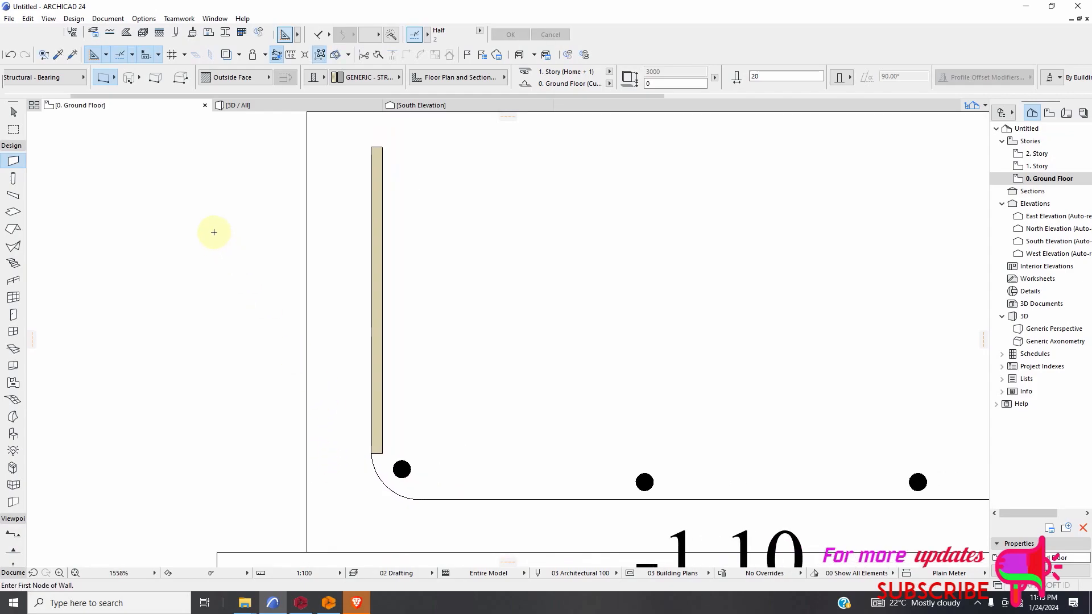
Delete the wall drawn on the left leg of the footing's bottom reinforcement.
left_click(14, 112)
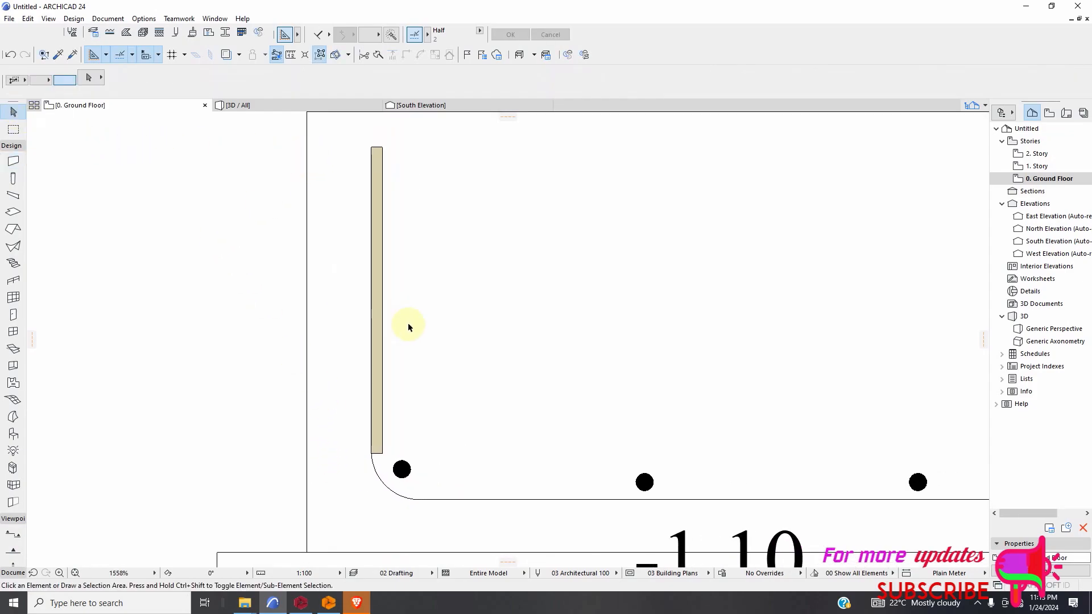
left_click(376, 314)
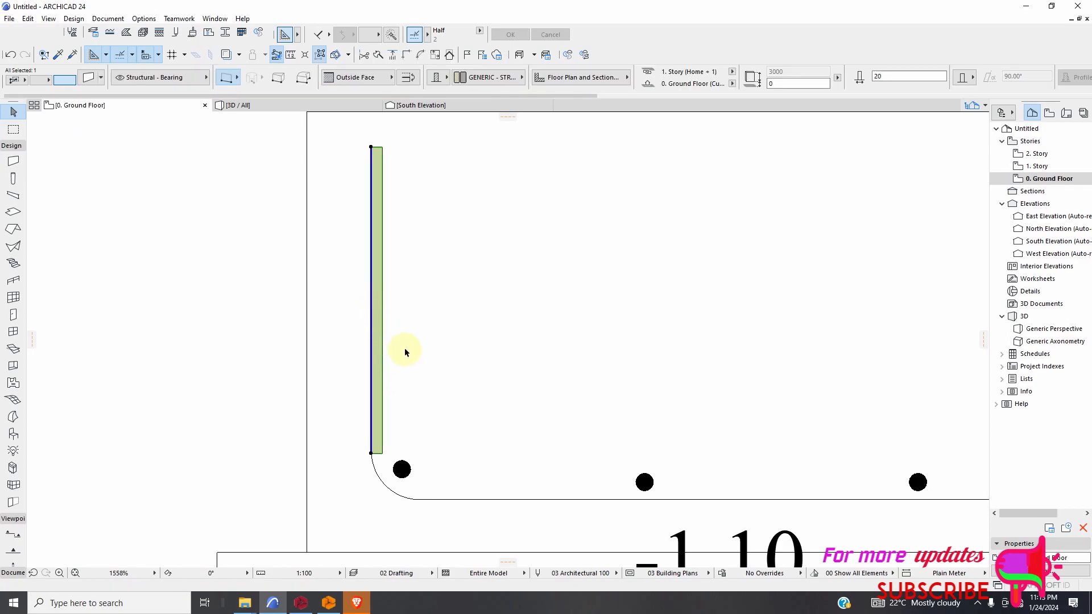
key("Delete")
Draw a wall in the REBAR material along the footing's left vertical reinforcement leg, from its upper end to the start of the bend.
scroll(405, 349, "down", 3)
left_click(14, 162)
left_click(485, 78)
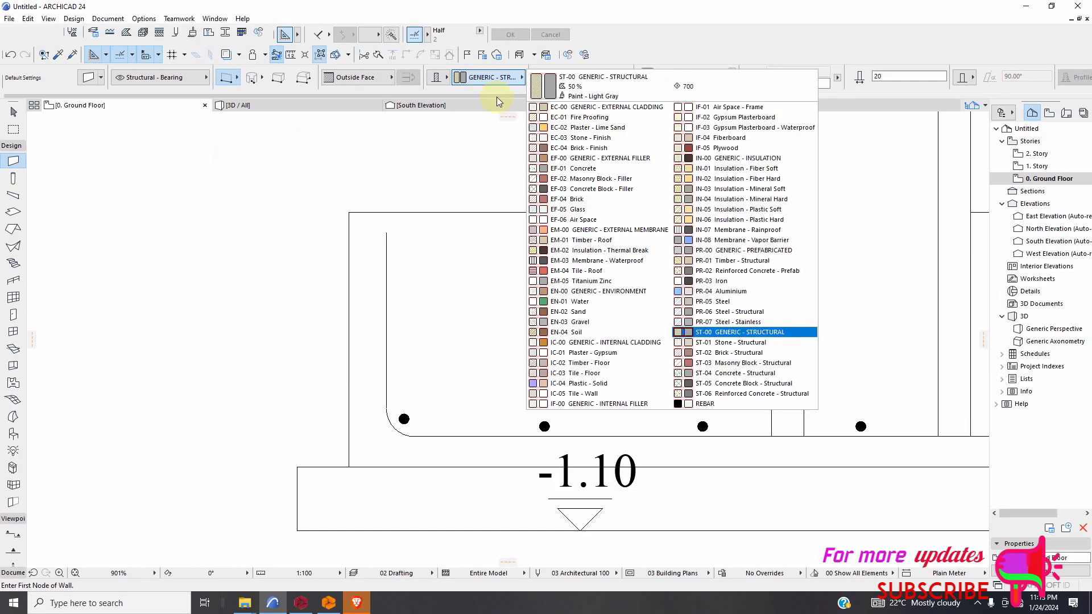
left_click(690, 402)
scroll(382, 224, "up", 6)
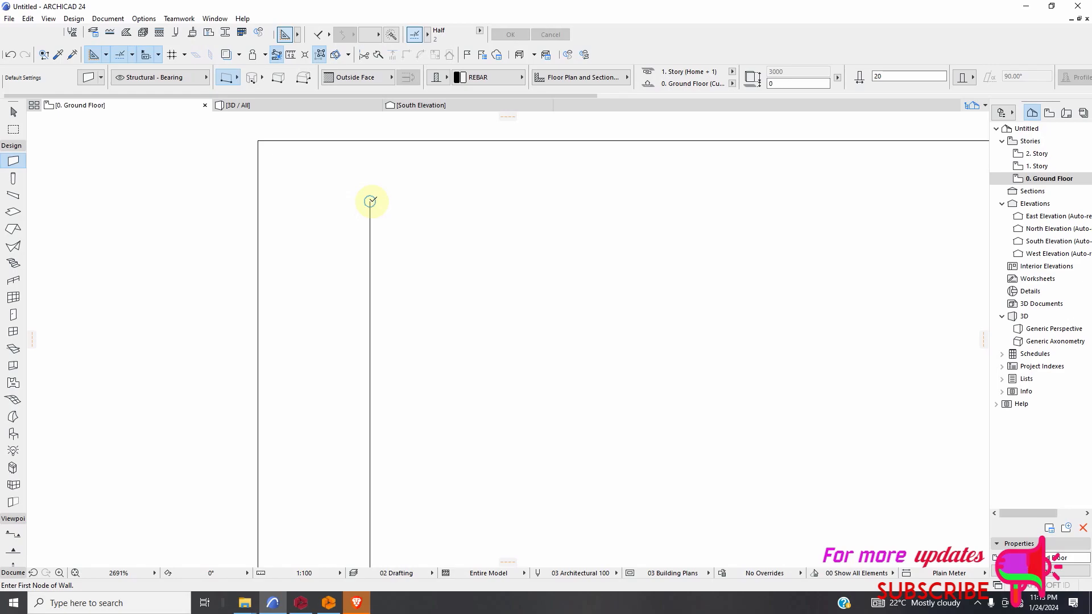
left_click(370, 202)
scroll(383, 302, "down", 7)
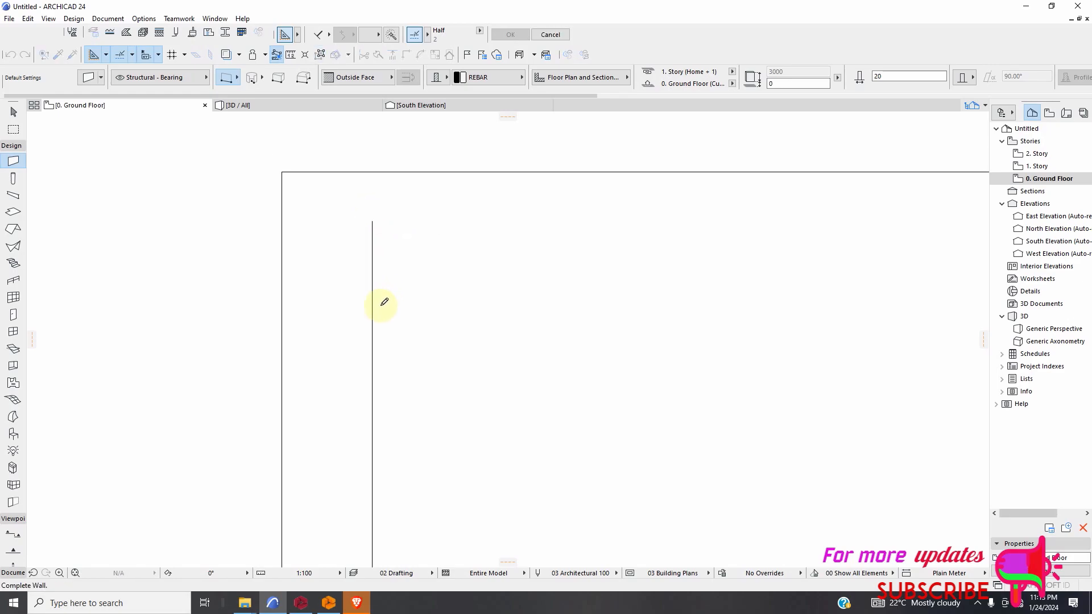
scroll(379, 426, "up", 12)
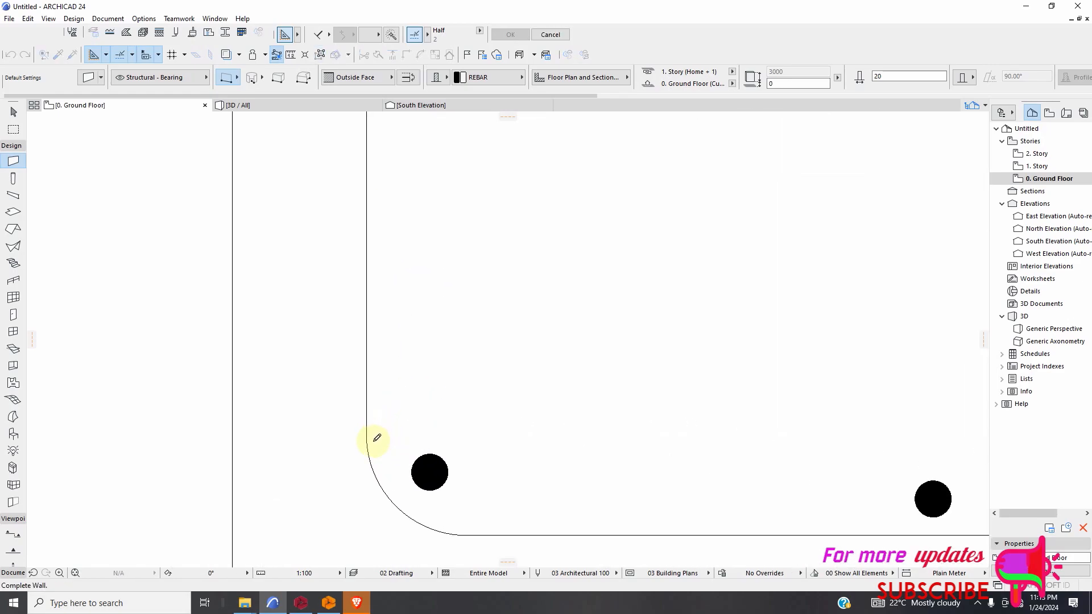
left_click(362, 441)
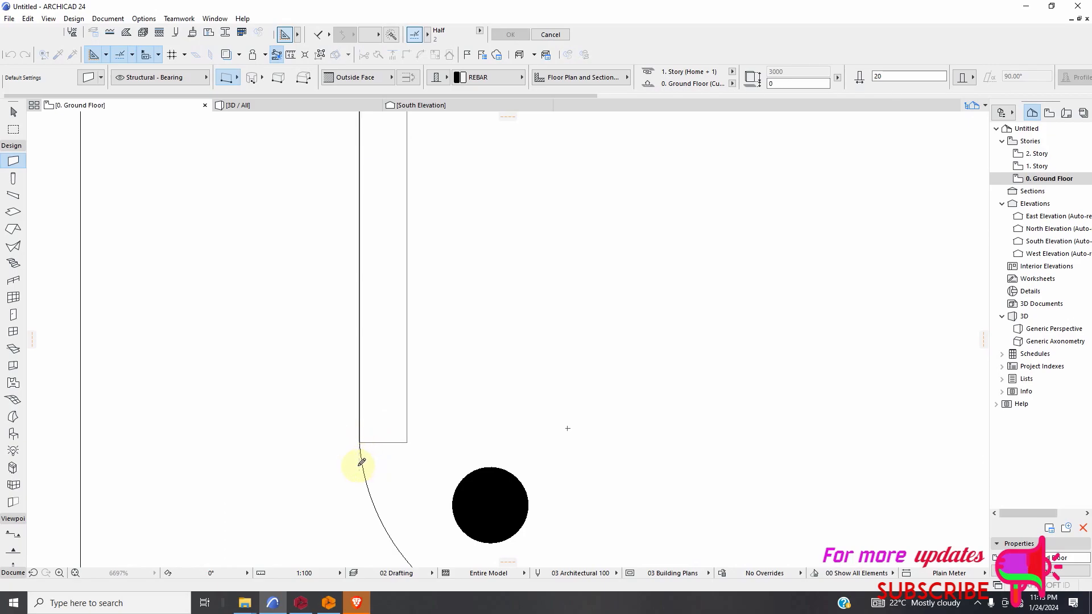
scroll(298, 446, "down", 5)
scroll(264, 432, "down", 2)
Draw a straight wall along the footing's horizontal bottom bar, from the end of the left bend to the start of the right bend.
scroll(327, 478, "up", 7)
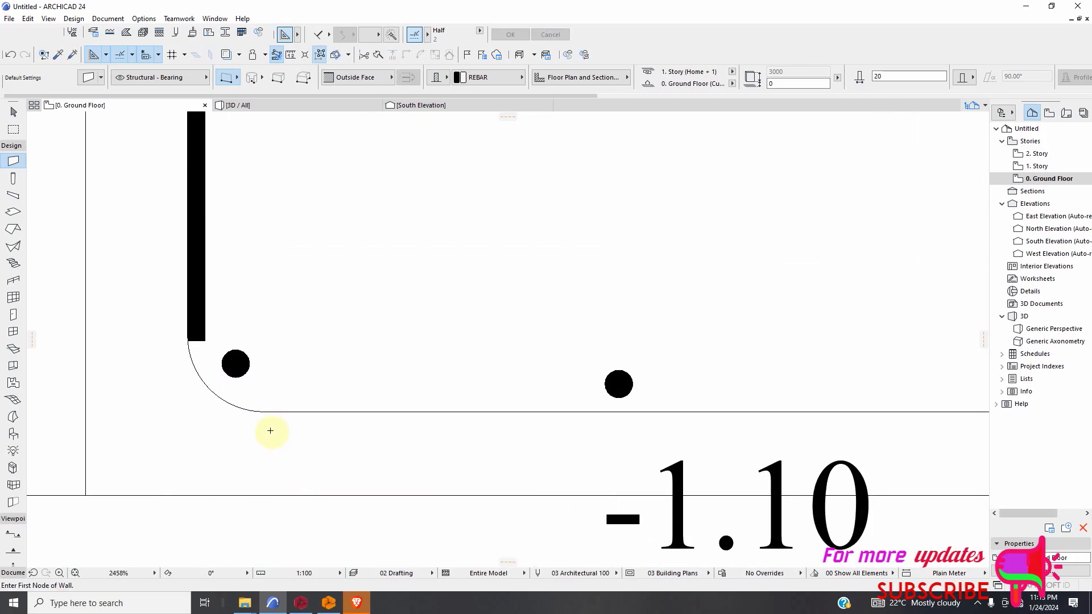
left_click(235, 385)
scroll(317, 390, "down", 5)
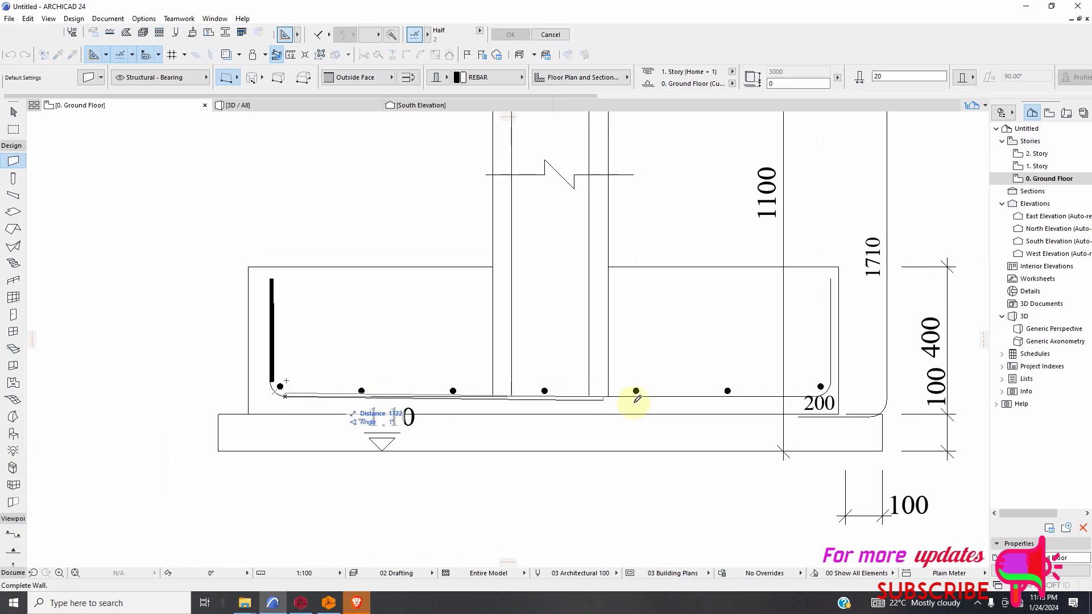
scroll(814, 398, "up", 12)
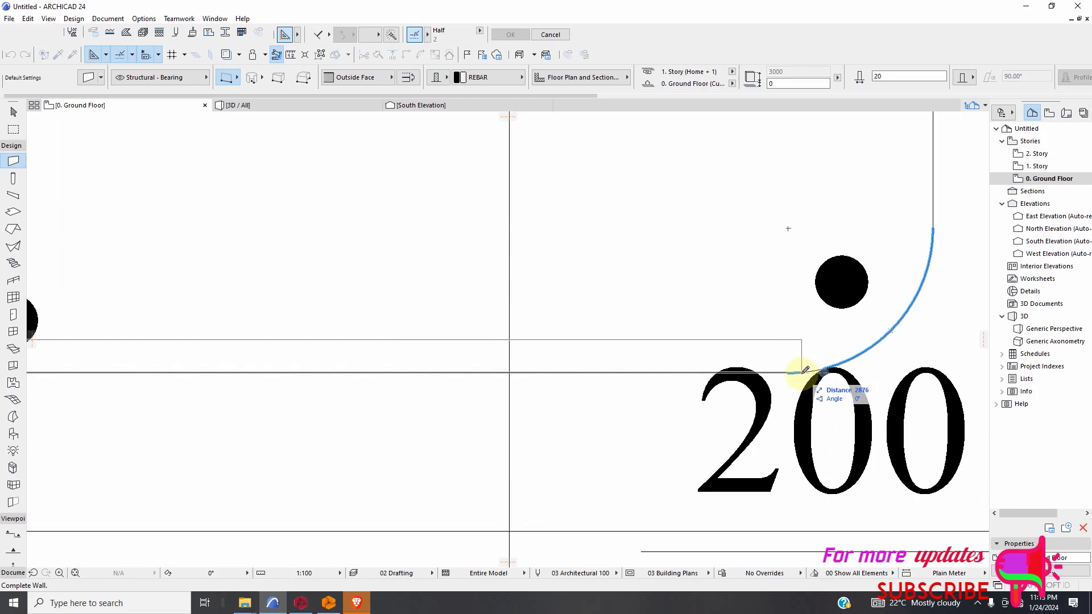
left_click(804, 369)
scroll(709, 414, "down", 5)
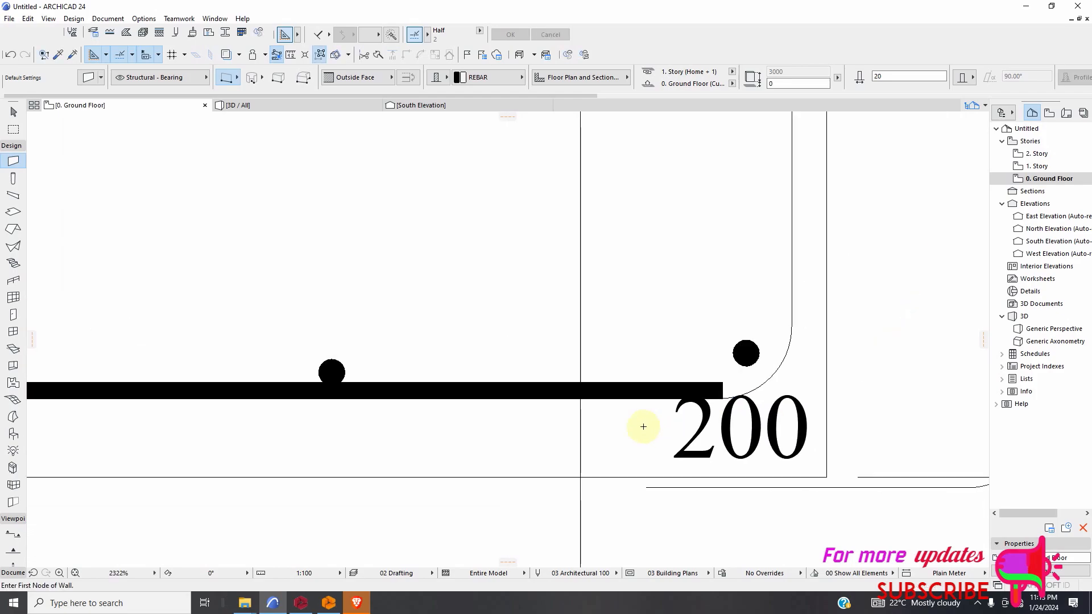
Draw a straight wall along the footing's right vertical reinforcement leg, from the bend up to the leg's upper end.
scroll(708, 390, "up", 4)
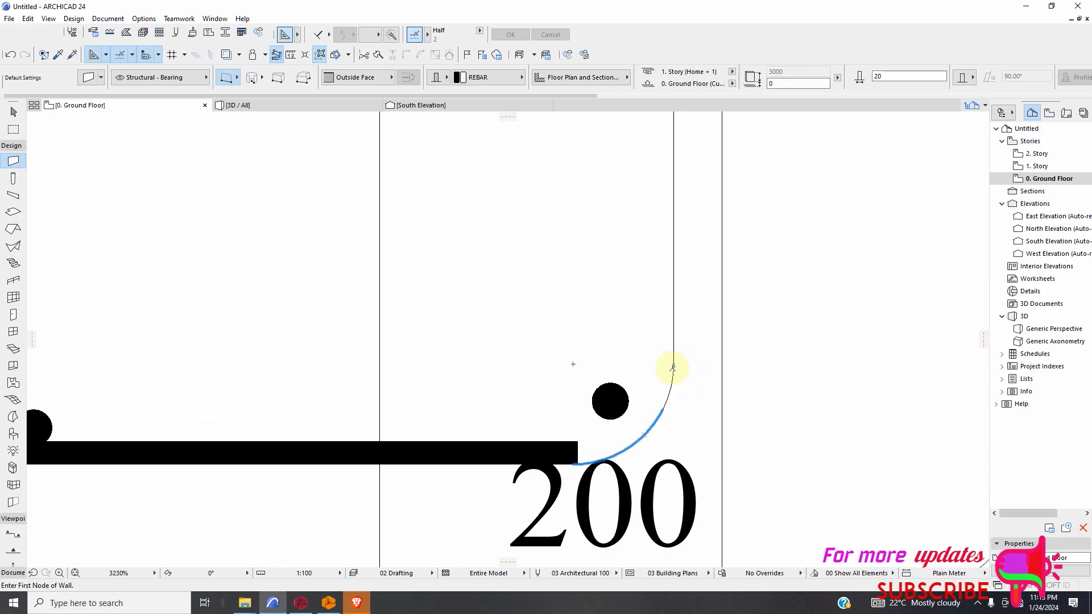
left_click(672, 368)
scroll(671, 314, "down", 5)
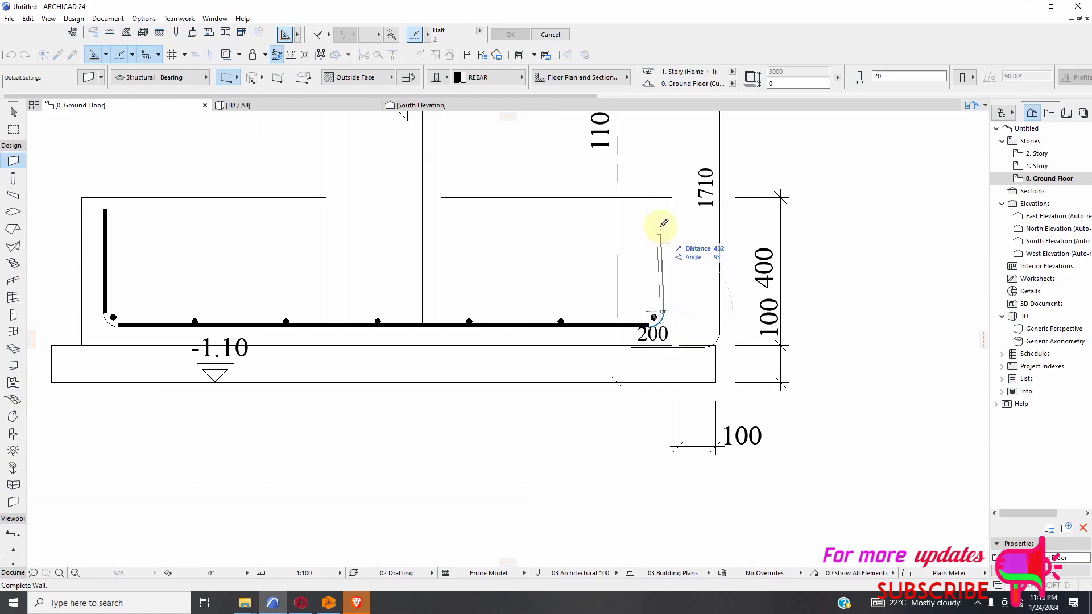
scroll(663, 220, "up", 2)
left_click(663, 210)
Draw a 90° arc wall from the bend's centre point, joining the bottom bar to the left vertical leg.
scroll(663, 239, "down", 3)
scroll(392, 302, "up", 8)
scroll(396, 397, "down", 3)
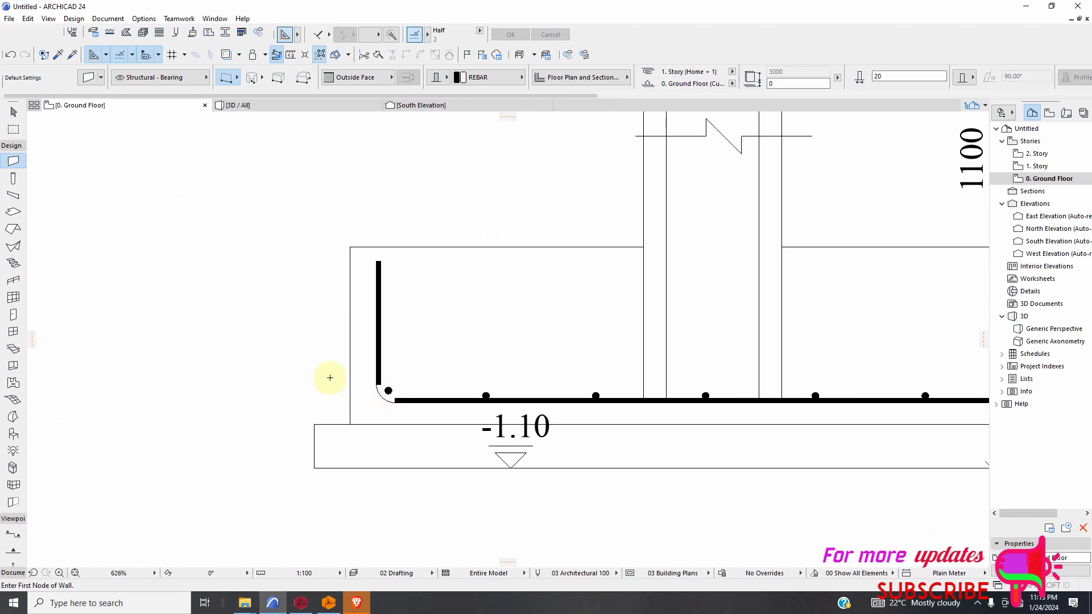
left_click(252, 78)
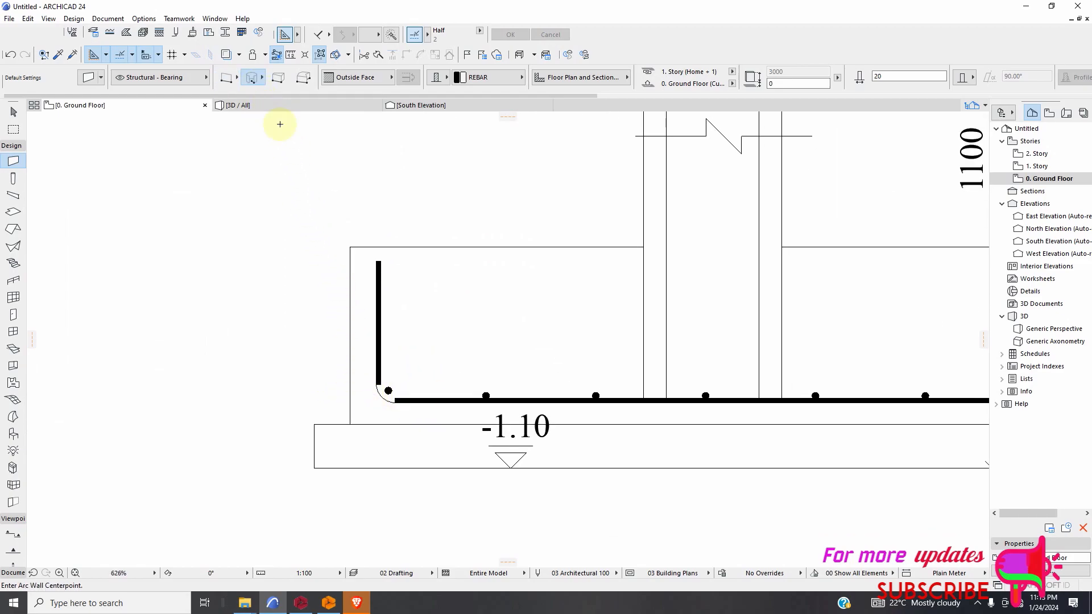
scroll(383, 435, "up", 5)
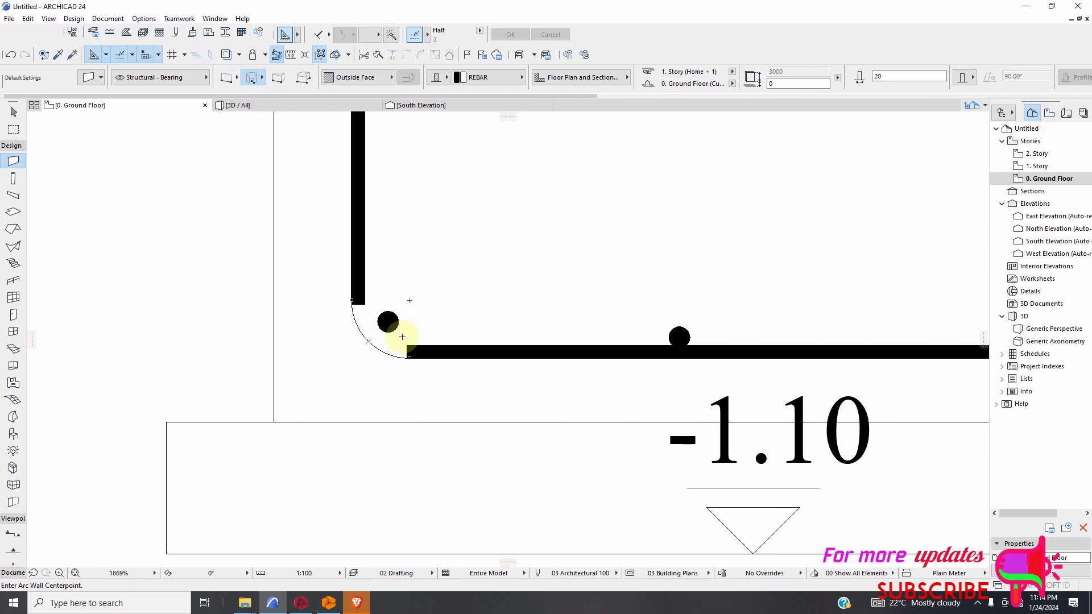
left_click(410, 300)
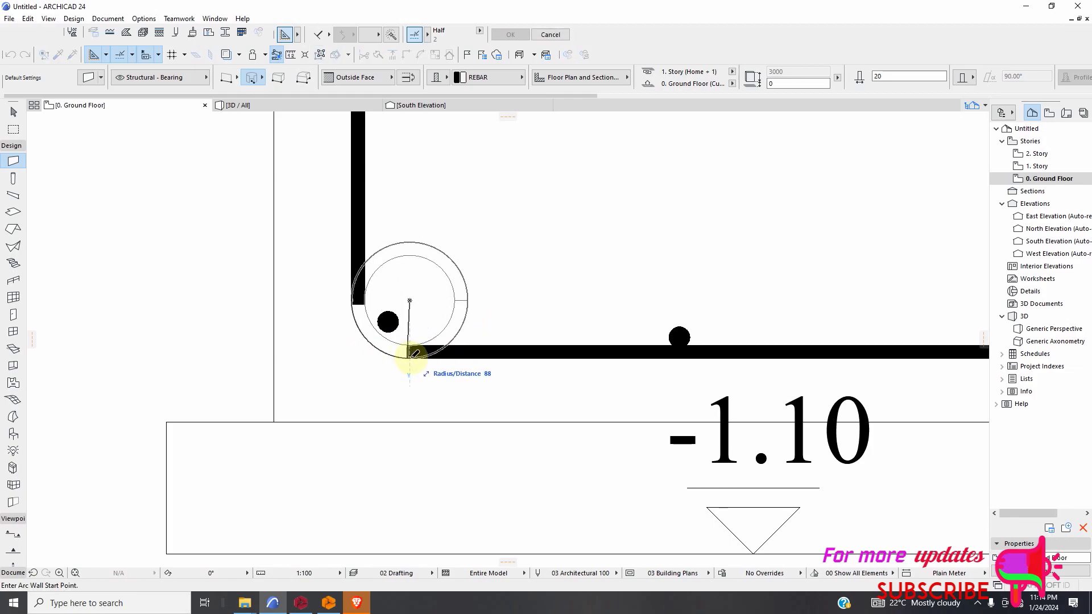
left_click(408, 352)
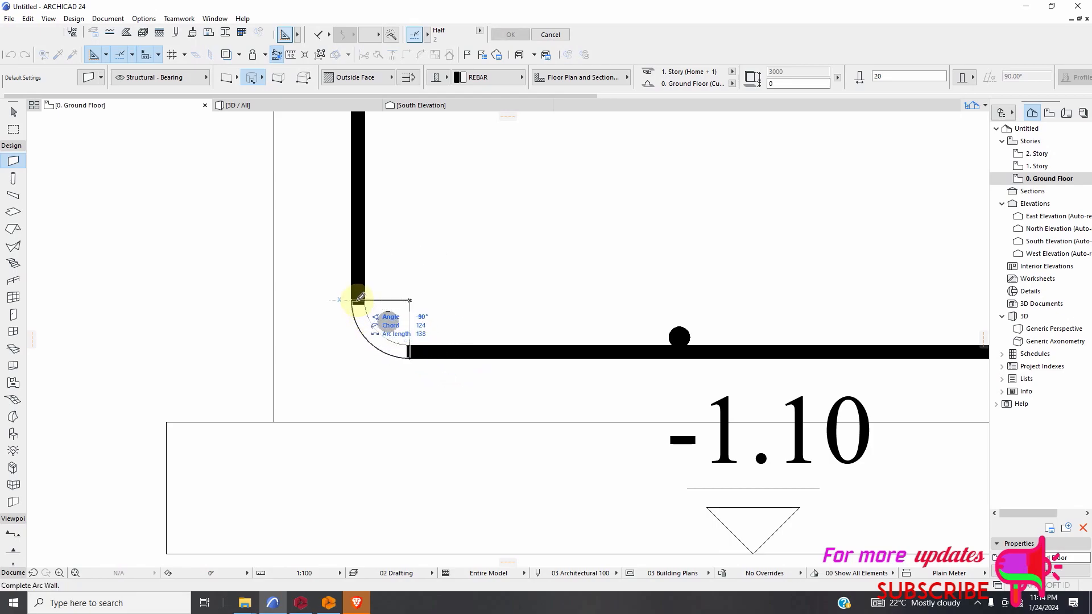
left_click(360, 297)
scroll(348, 343, "down", 10)
Draw a matching quarter-circle arc wall around the right bend's centre, joining the bottom bar to the right vertical leg.
scroll(528, 321, "up", 10)
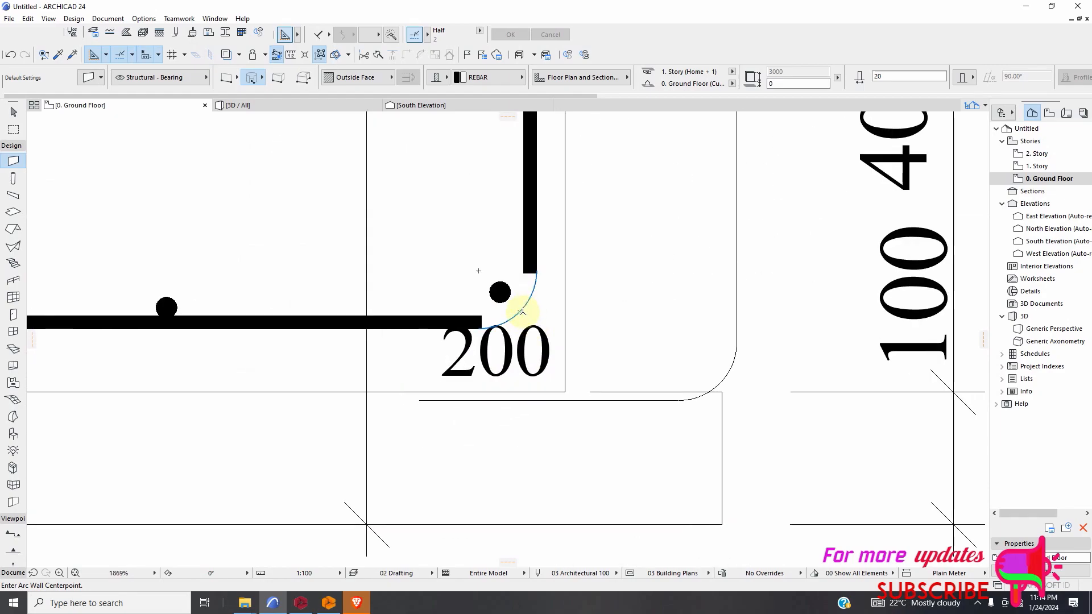
left_click(478, 272)
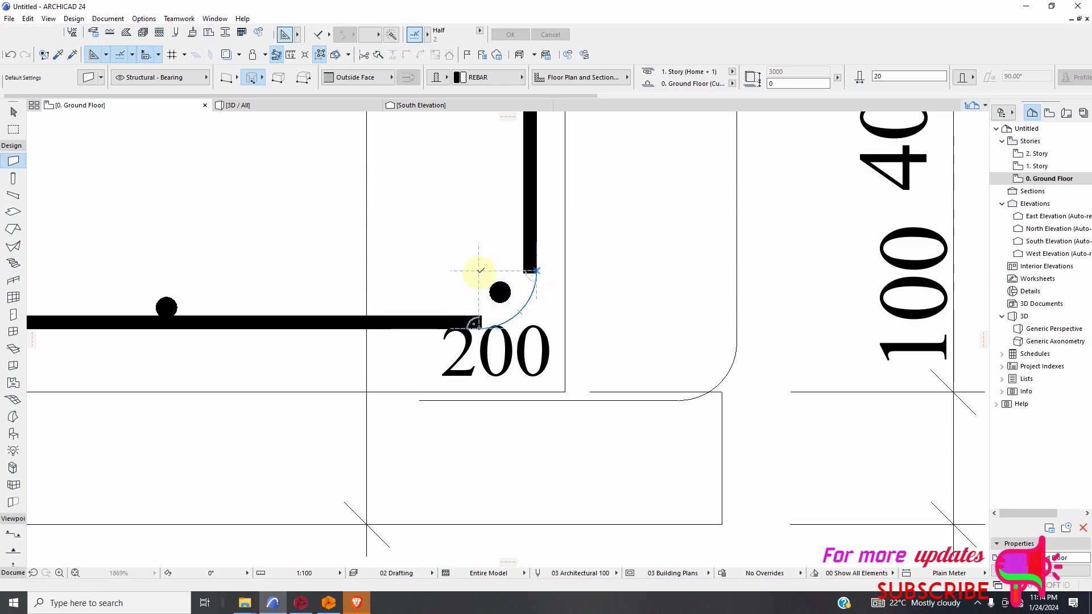
left_click(483, 323)
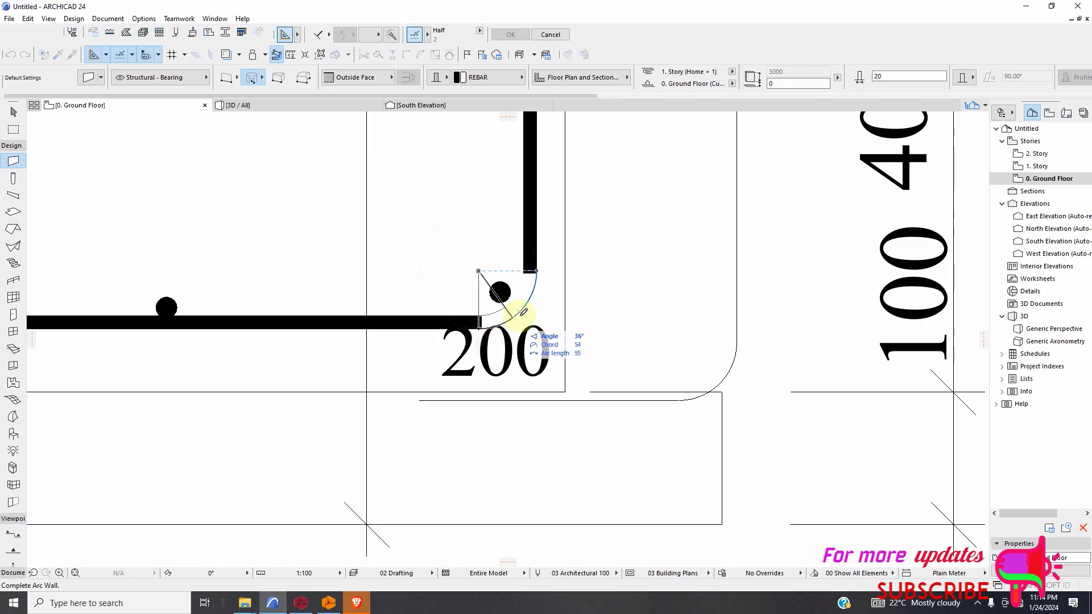
left_click(536, 267)
scroll(531, 344, "down", 6)
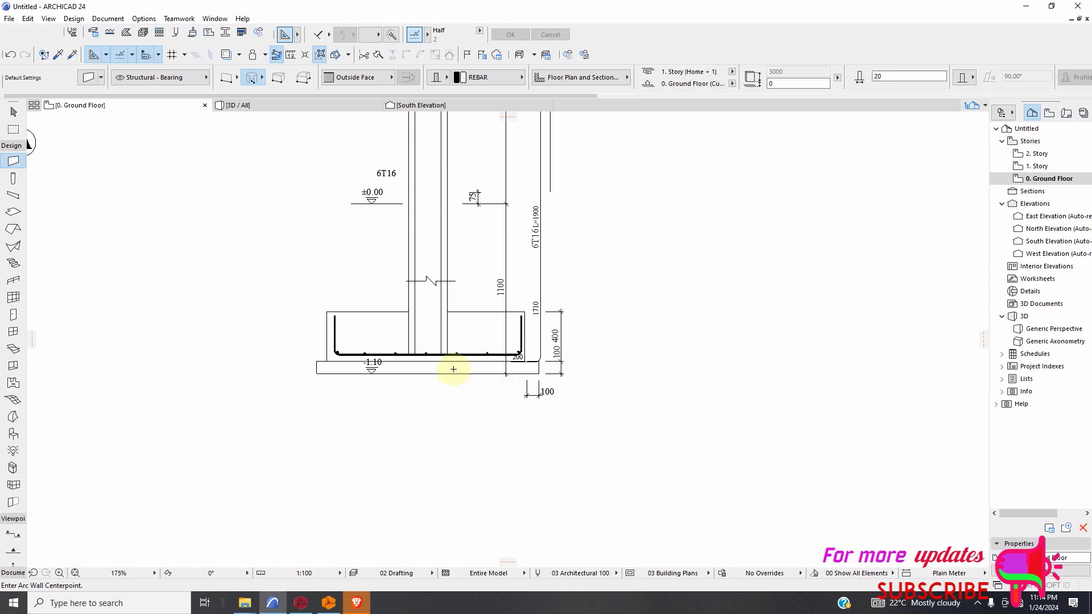
scroll(445, 418, "down", 4)
scroll(434, 392, "up", 7)
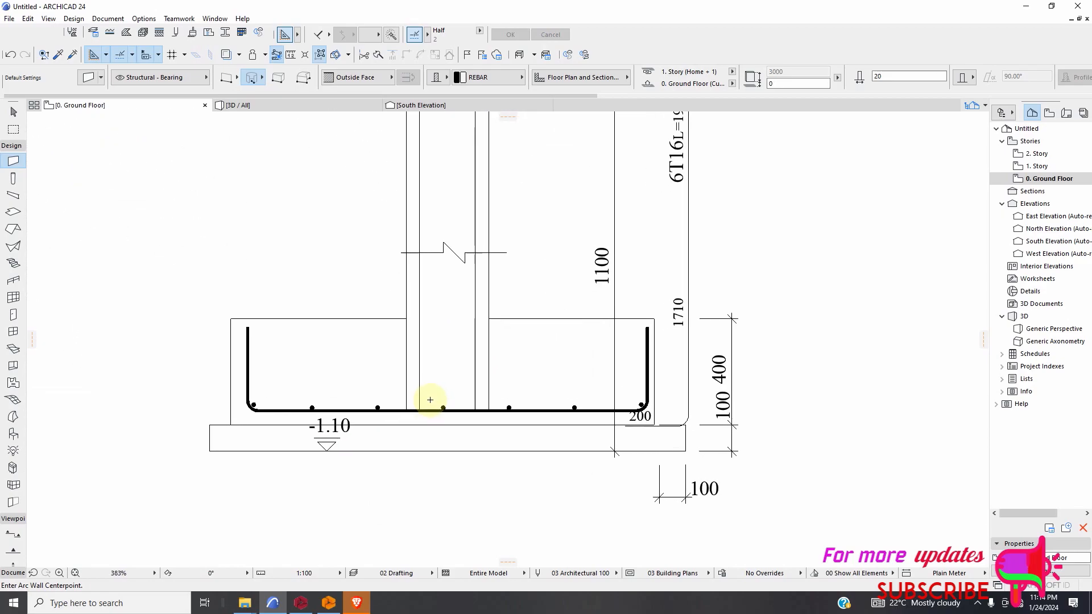
Draw a straight wall along the column's left vertical bar, from its upper end near level +14.25 to just above the footing's bottom bars.
scroll(411, 382, "down", 4)
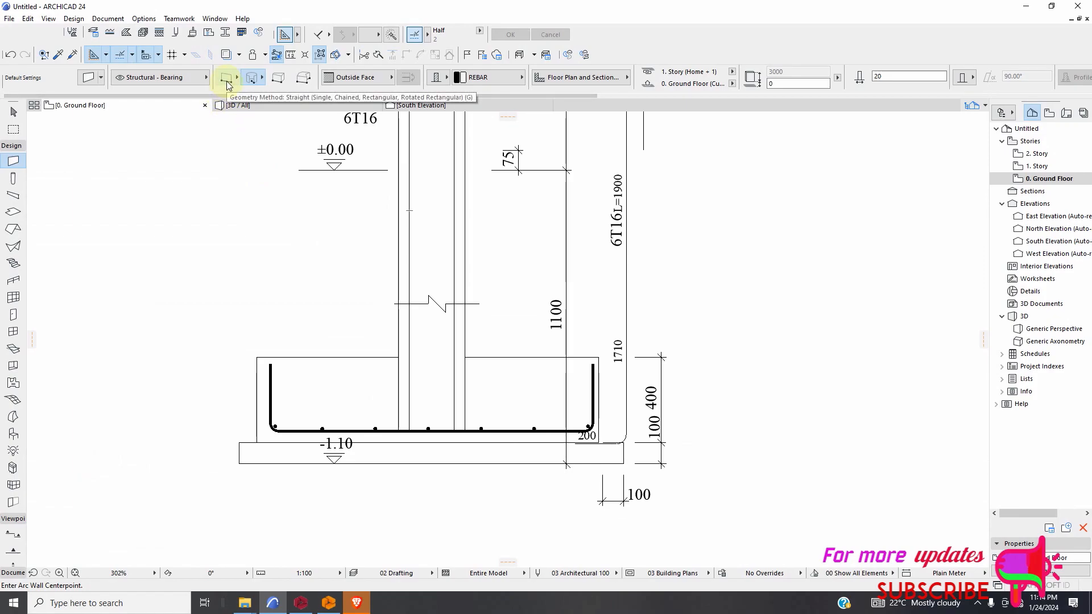
scroll(380, 410, "down", 4)
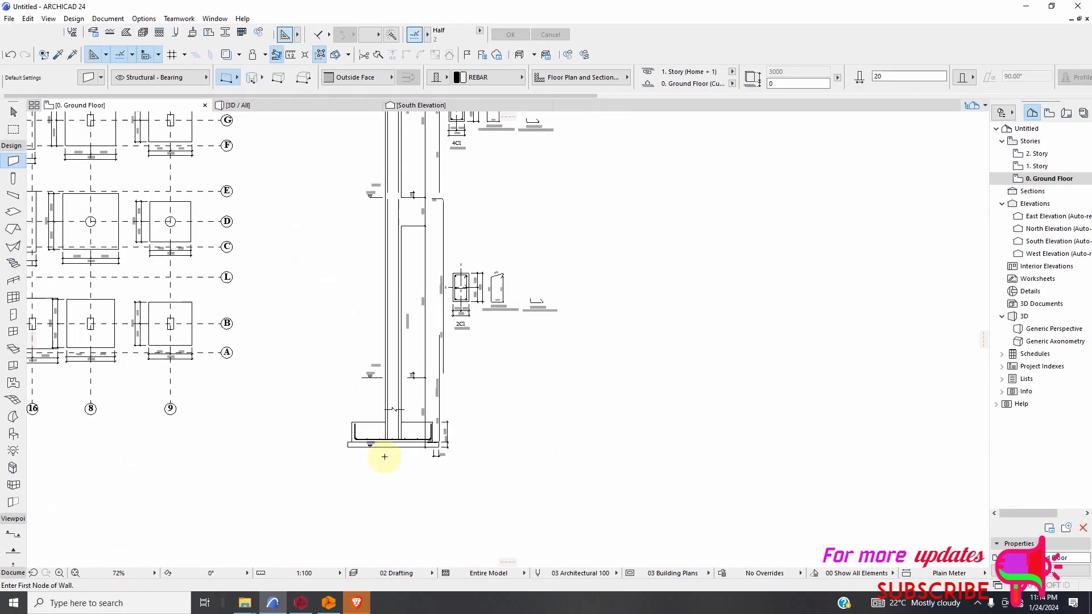
scroll(394, 501, "down", 5)
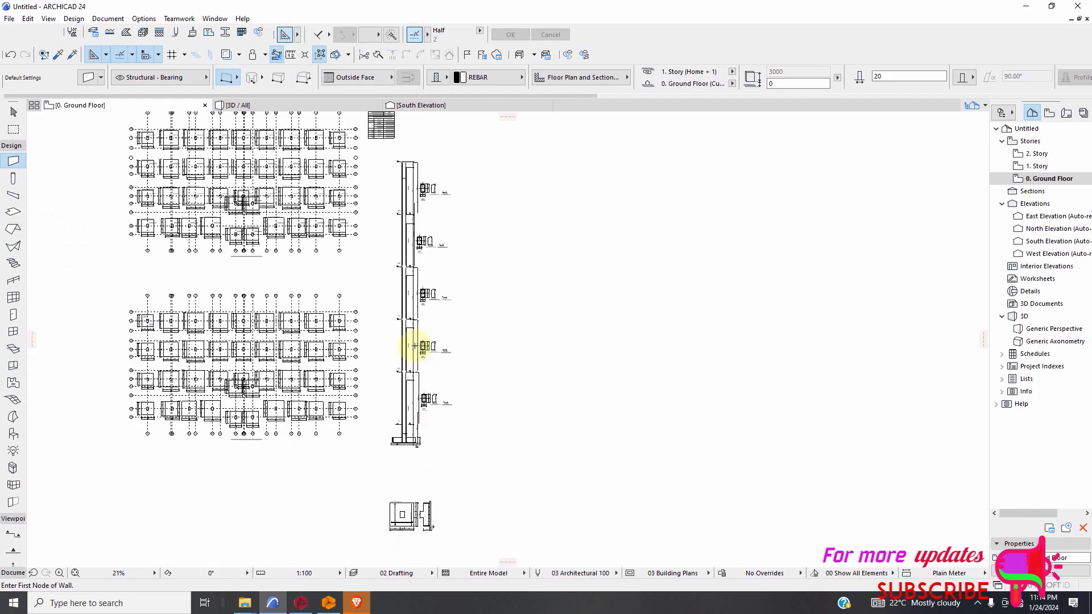
scroll(387, 186, "up", 5)
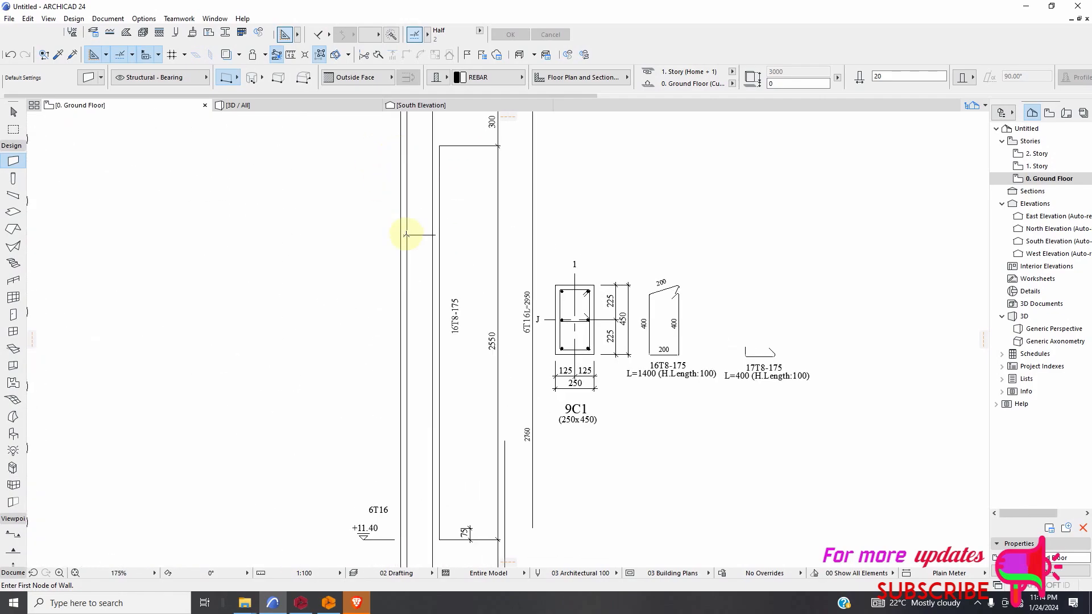
scroll(403, 192, "up", 6)
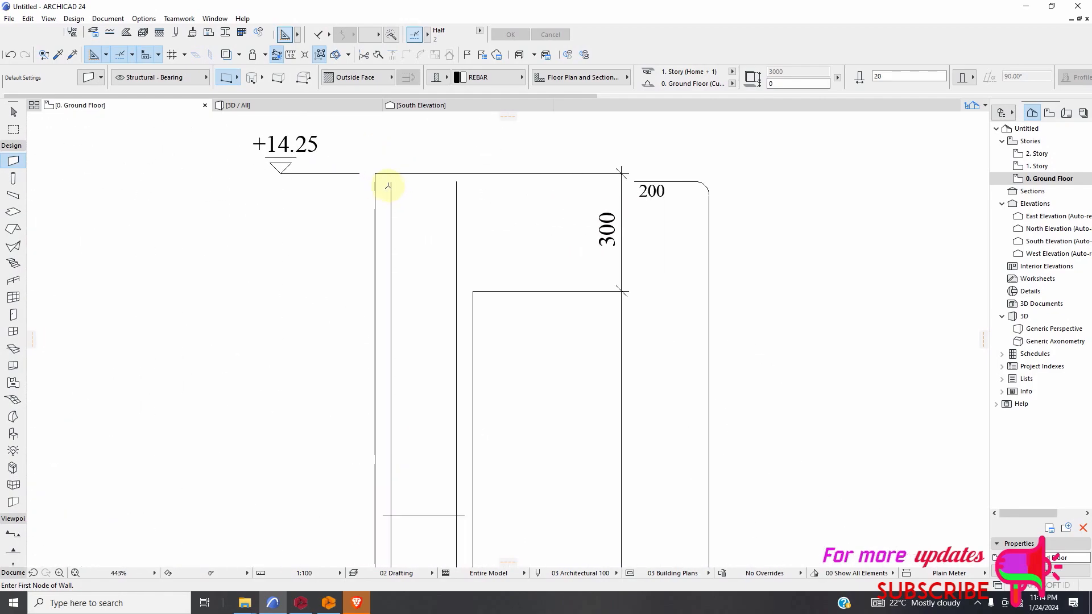
scroll(416, 292, "down", 12)
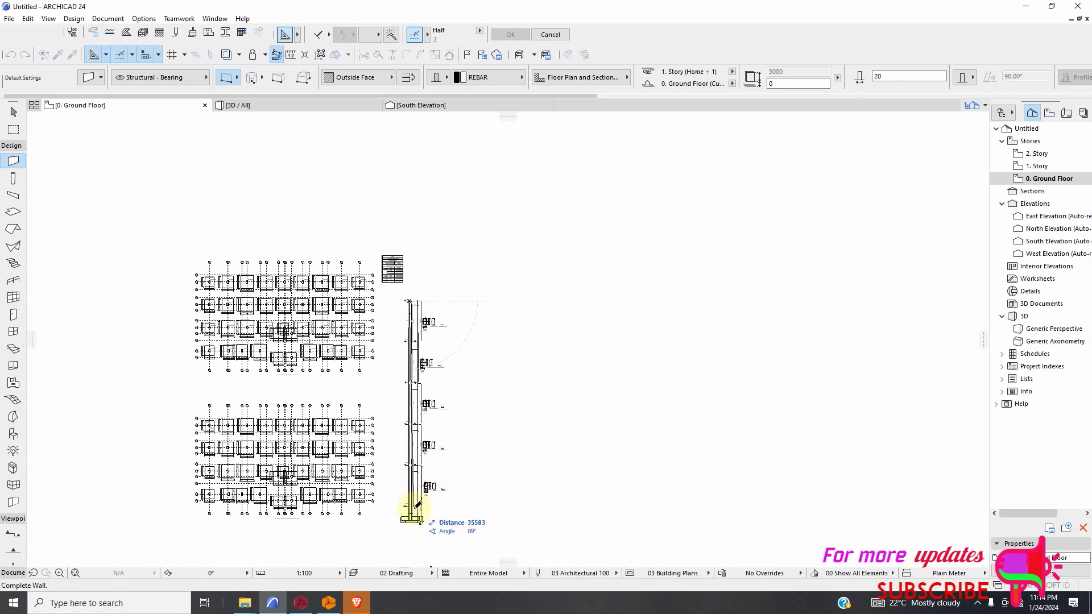
scroll(408, 512, "up", 7)
scroll(391, 505, "up", 8)
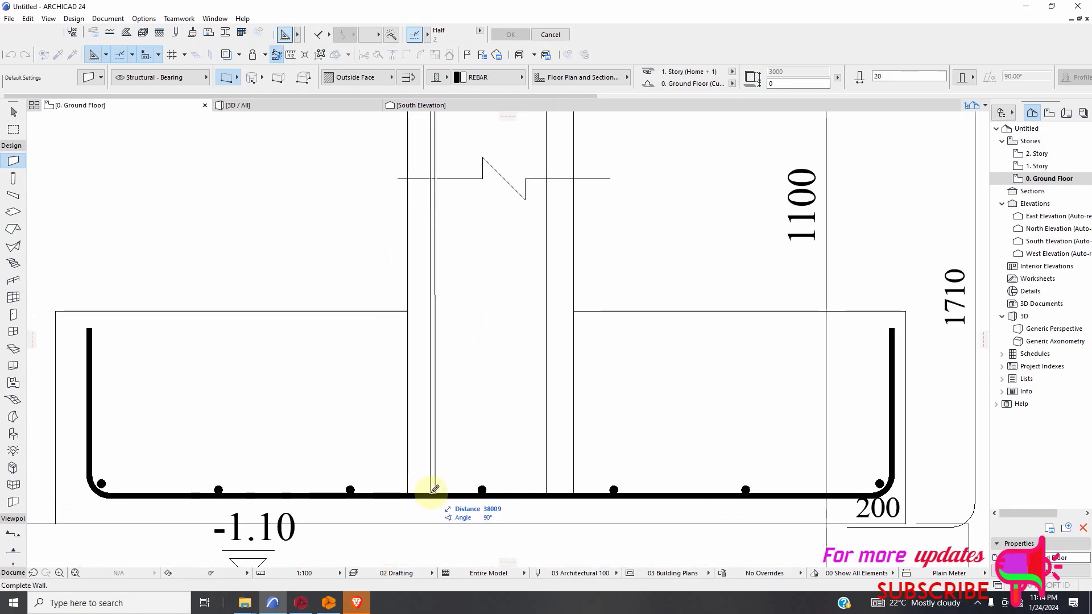
scroll(432, 494, "up", 2)
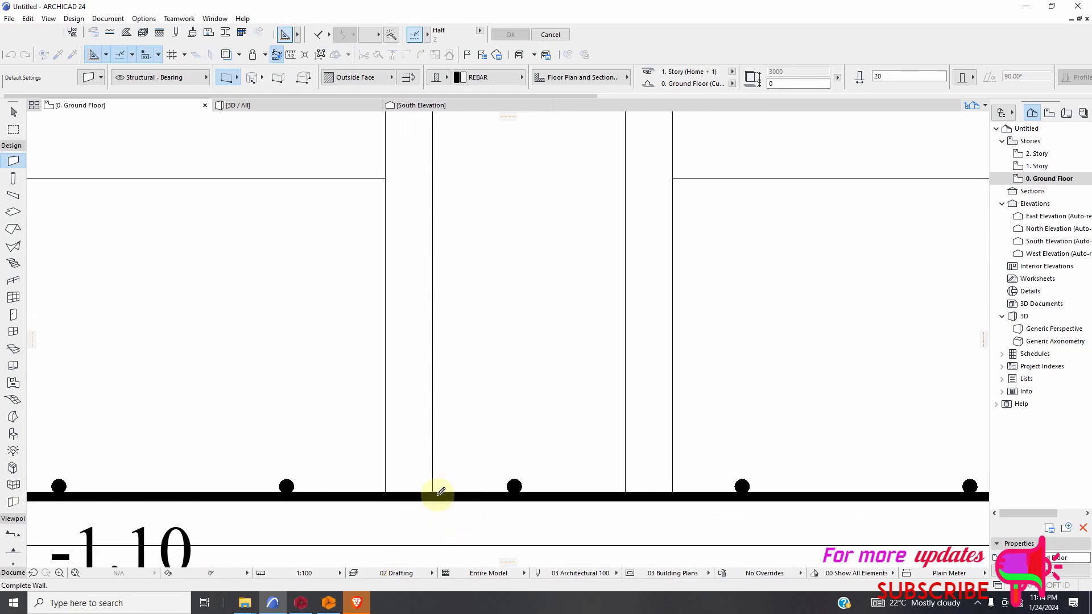
left_click(435, 447)
scroll(386, 470, "down", 15)
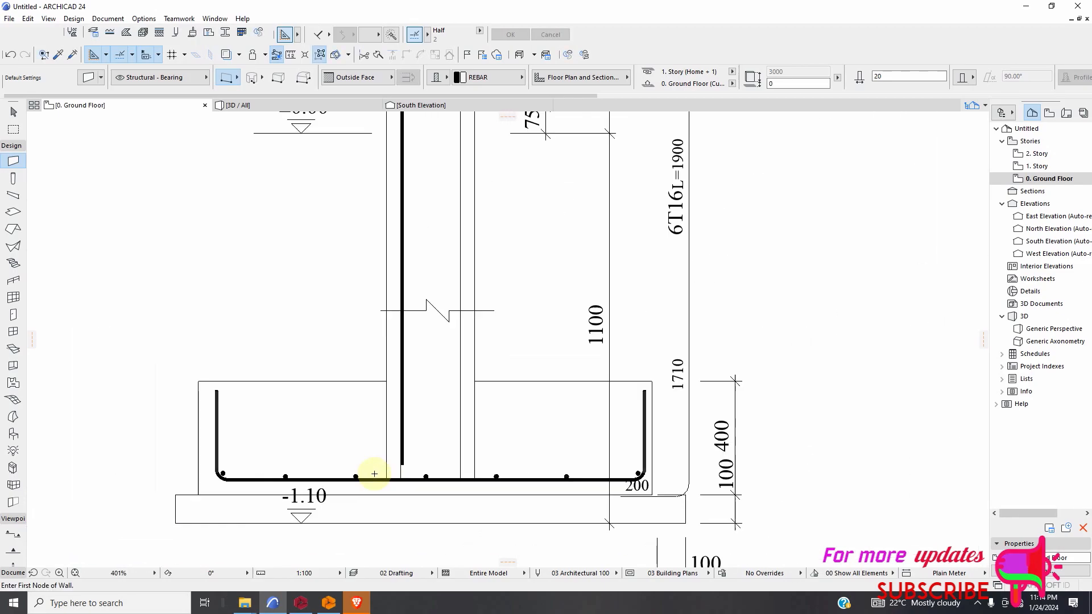
Draw a horizontal wall along the tie line crossing the column in the top storey, beside section 9C1.
scroll(357, 487, "down", 2)
scroll(383, 298, "up", 10)
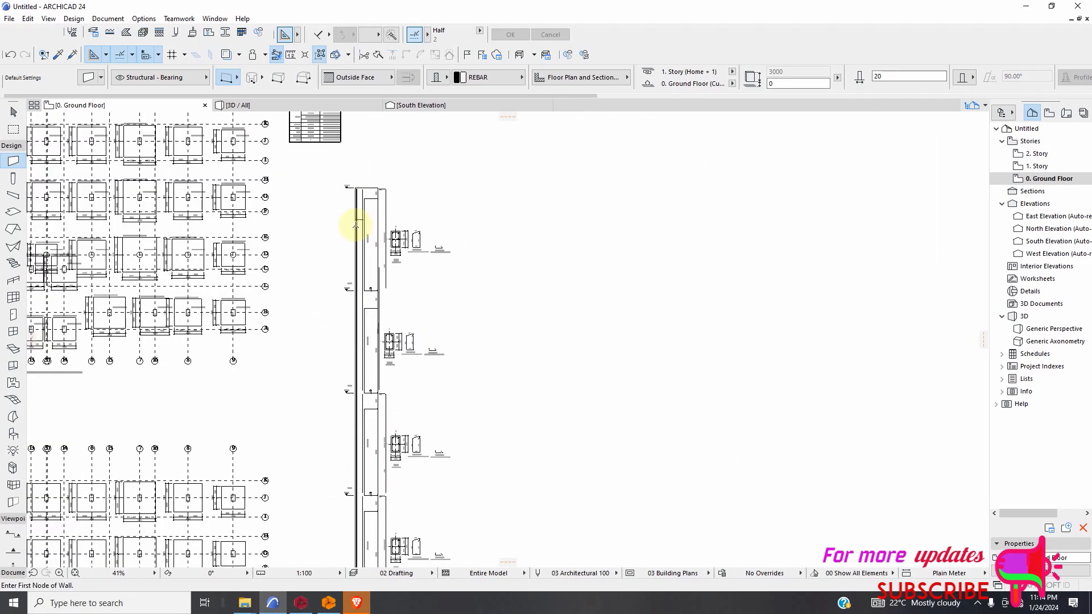
scroll(364, 182, "up", 6)
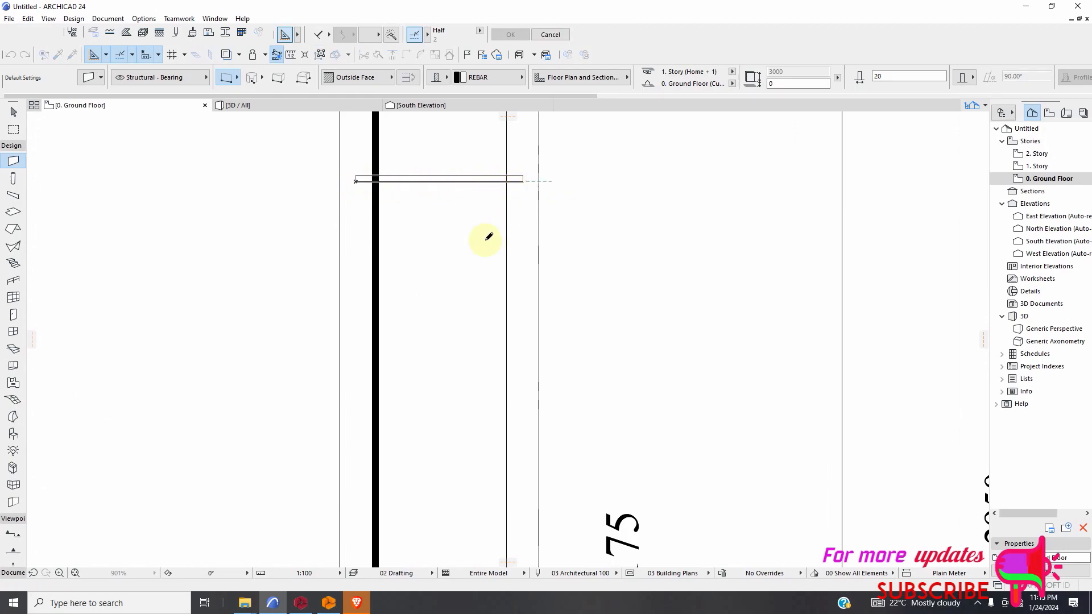
key("Escape")
scroll(352, 230, "down", 10)
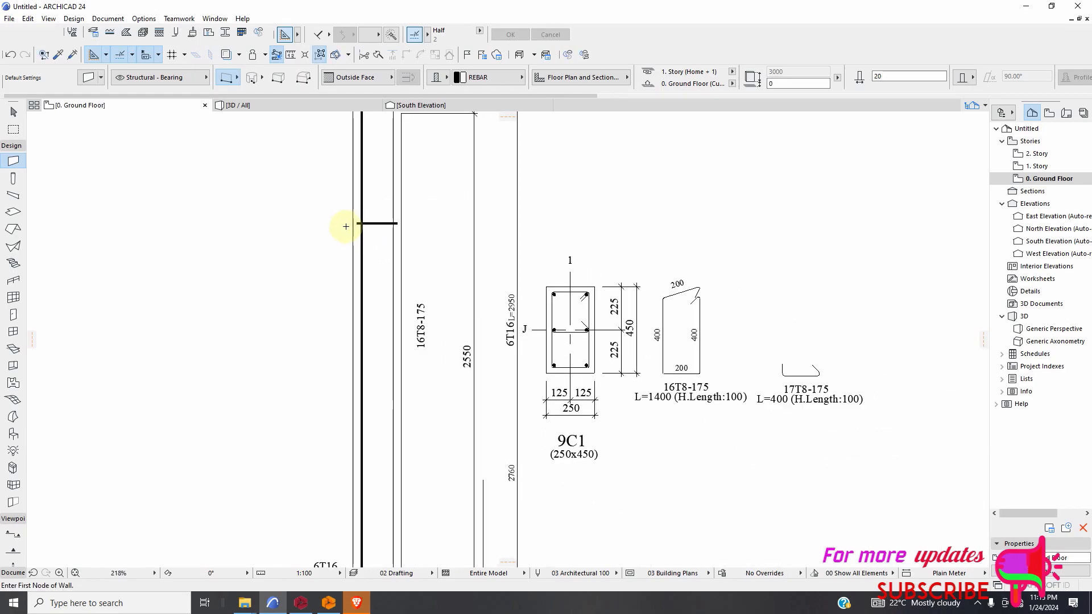
Draw a horizontal wall along the column's tie line in the storey directly below the top one.
scroll(358, 455, "up", 3)
scroll(341, 497, "up", 9)
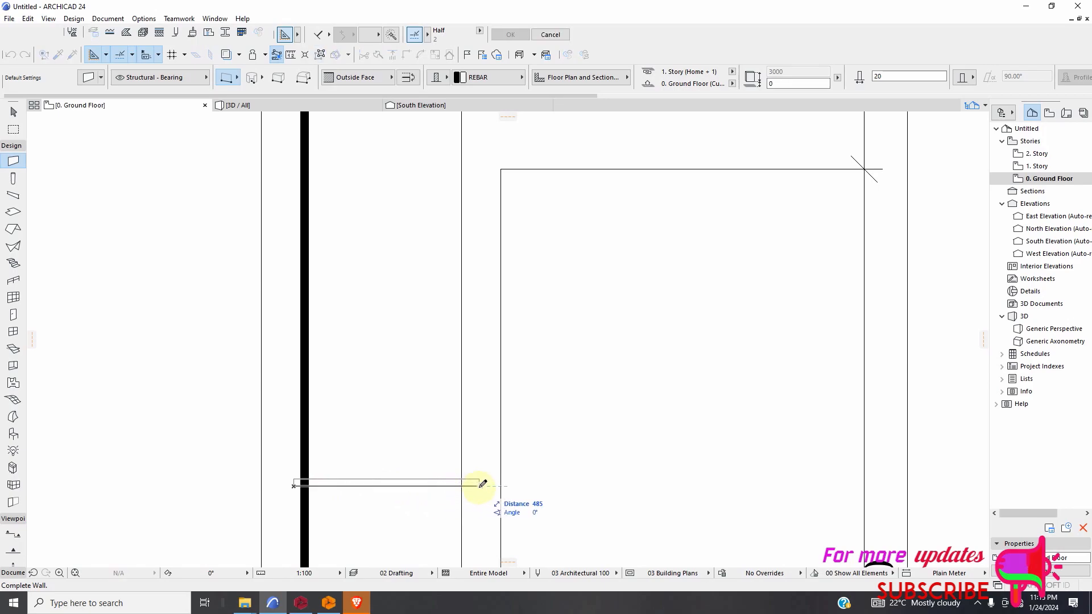
left_click(398, 482)
scroll(273, 409, "down", 15)
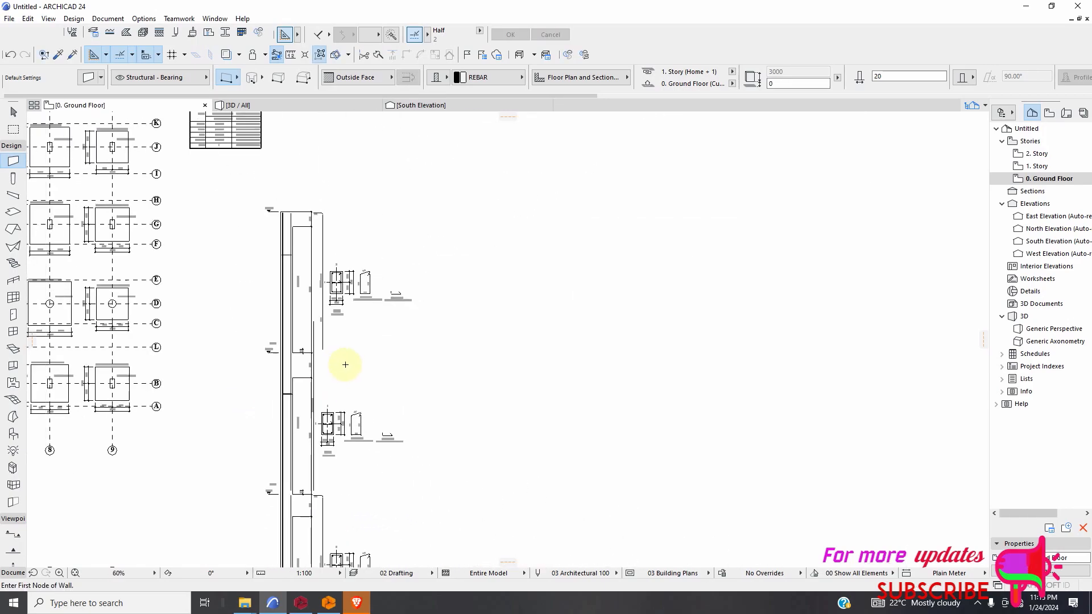
Draw a short horizontal REBAR wall as a tie across the column's left vertical bar in the 6C1 storey.
scroll(328, 485, "up", 15)
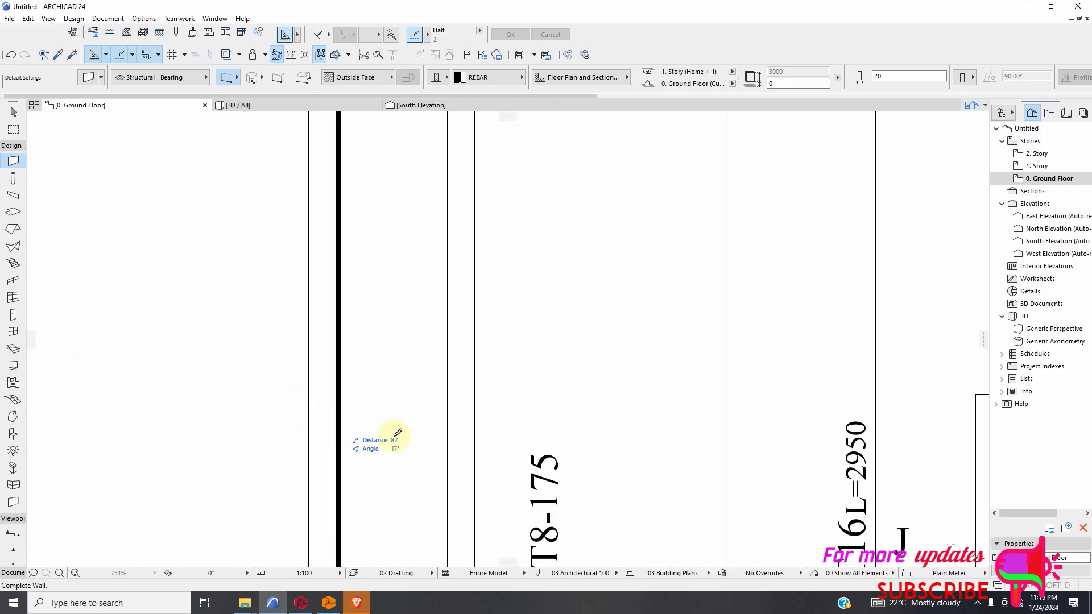
left_click(330, 421)
left_click(461, 420)
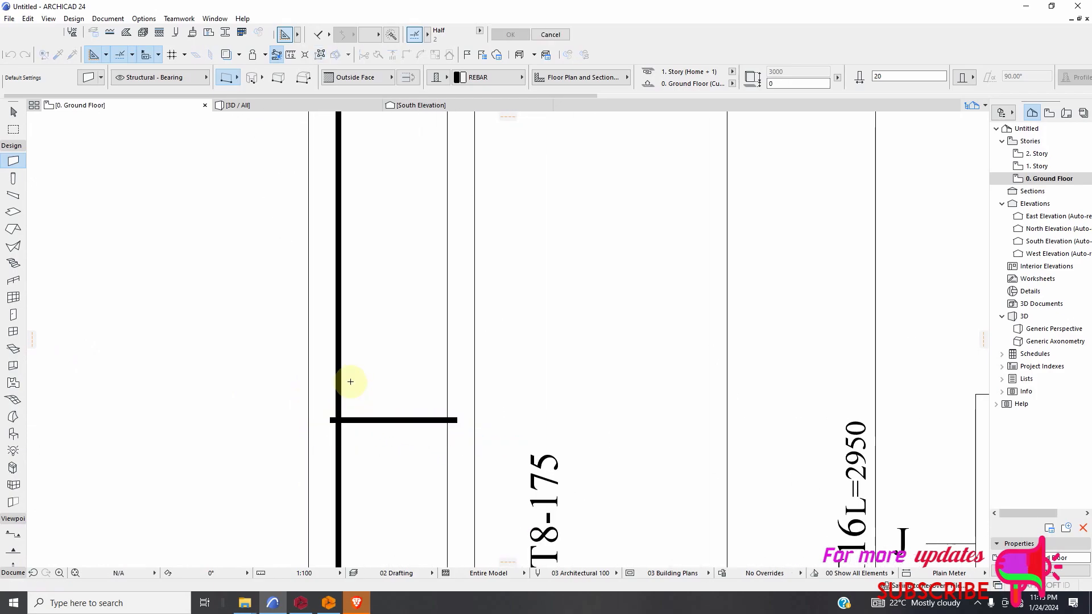
scroll(317, 364, "down", 15)
Draw a short horizontal REBAR wall as a tie across the column's left vertical bar in the 4C1 storey.
scroll(329, 392, "up", 14)
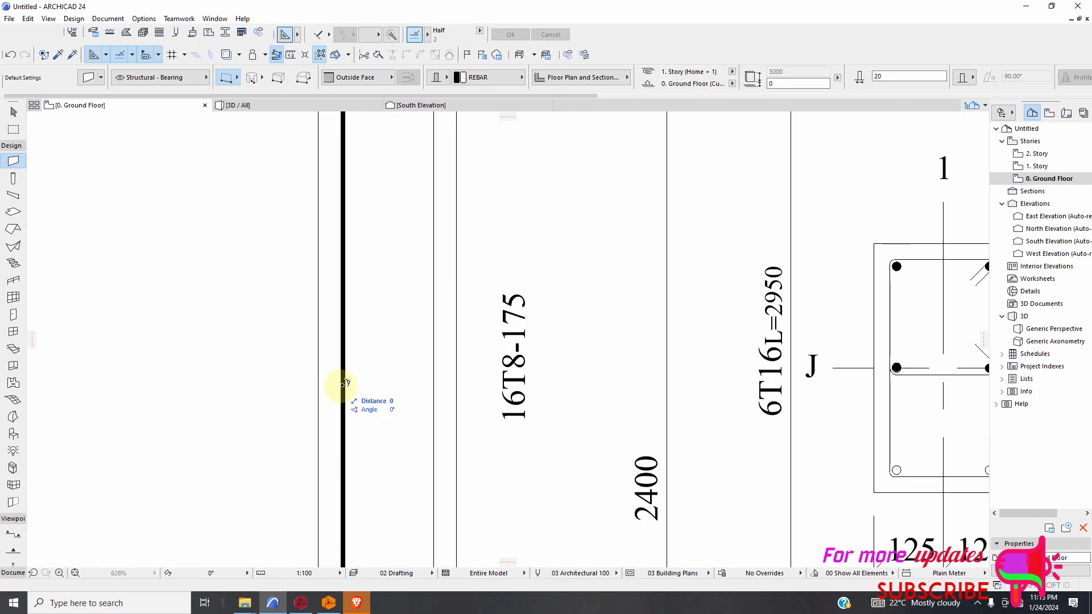
left_click(334, 383)
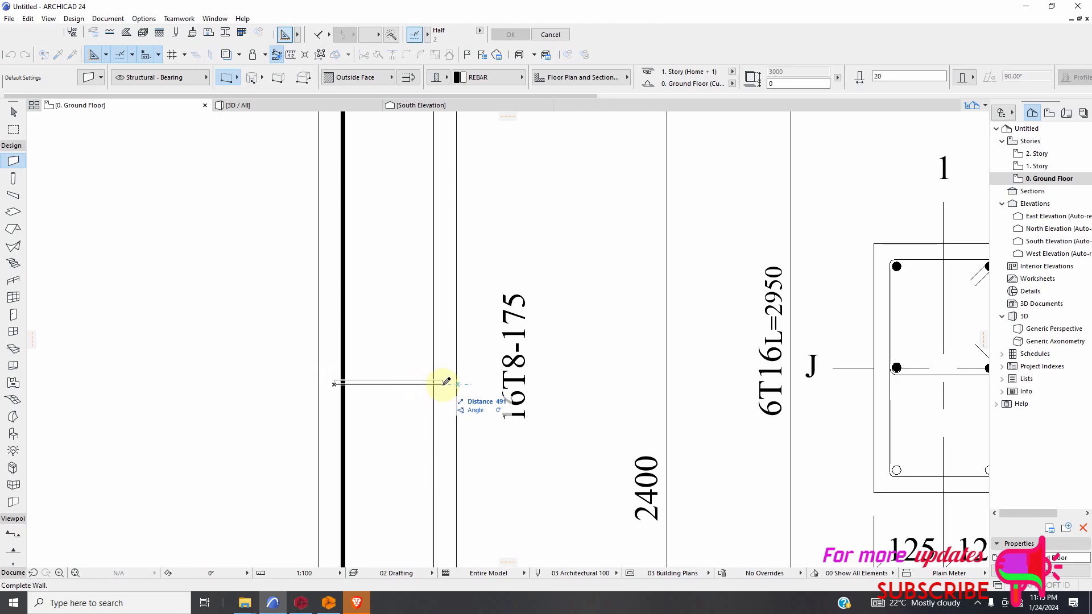
key("Escape")
scroll(310, 369, "down", 6)
Draw a short horizontal REBAR wall as a tie across the column's left vertical bar in the 2C1 storey.
scroll(318, 489, "up", 4)
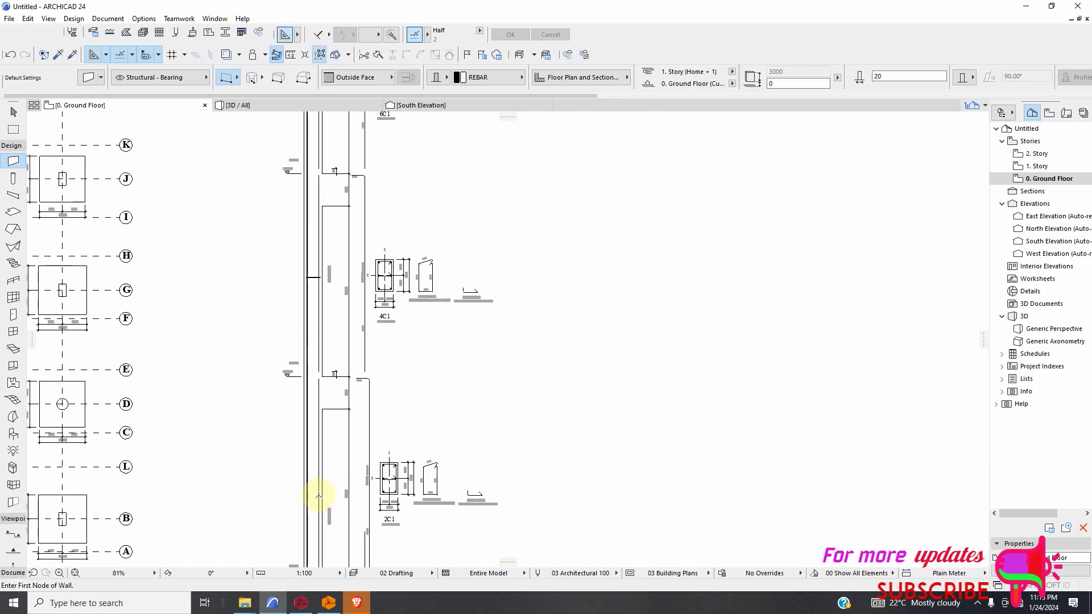
scroll(319, 480, "up", 1)
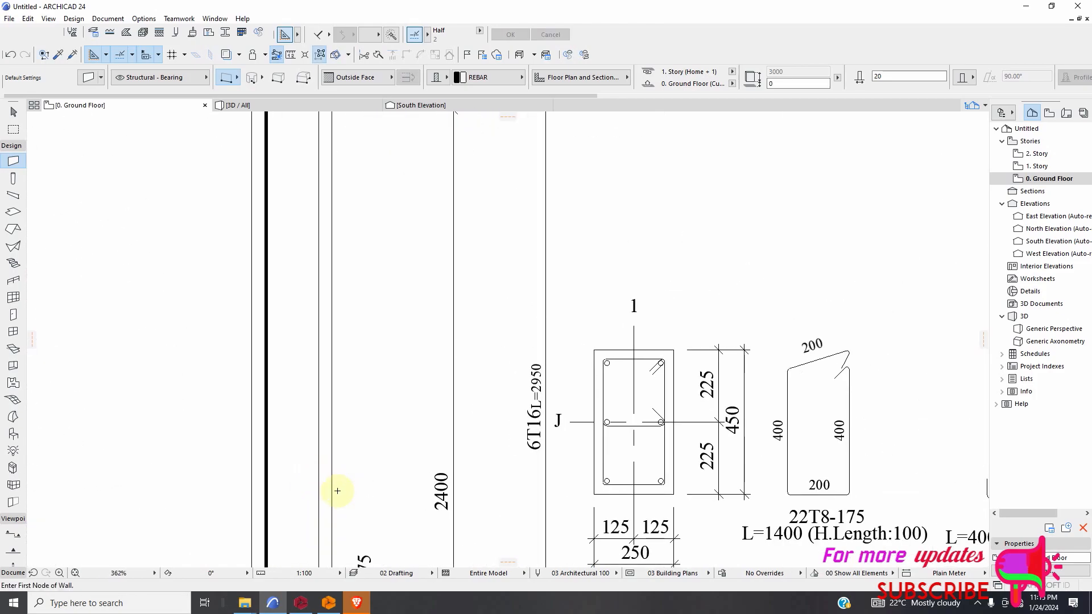
scroll(337, 491, "down", 4)
scroll(363, 424, "up", 12)
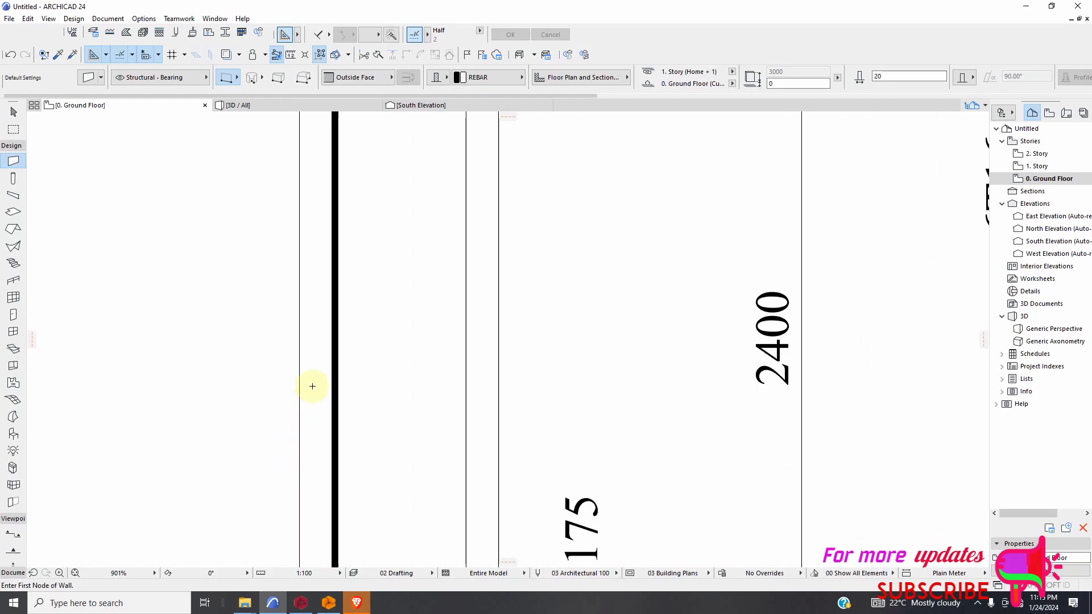
left_click(318, 370)
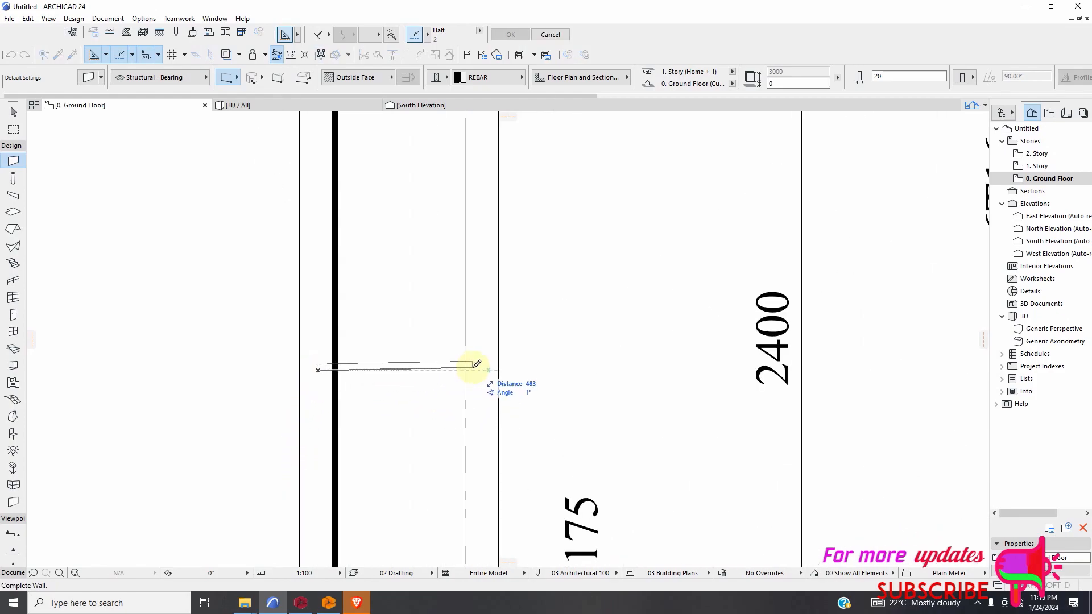
scroll(461, 379, "down", 20)
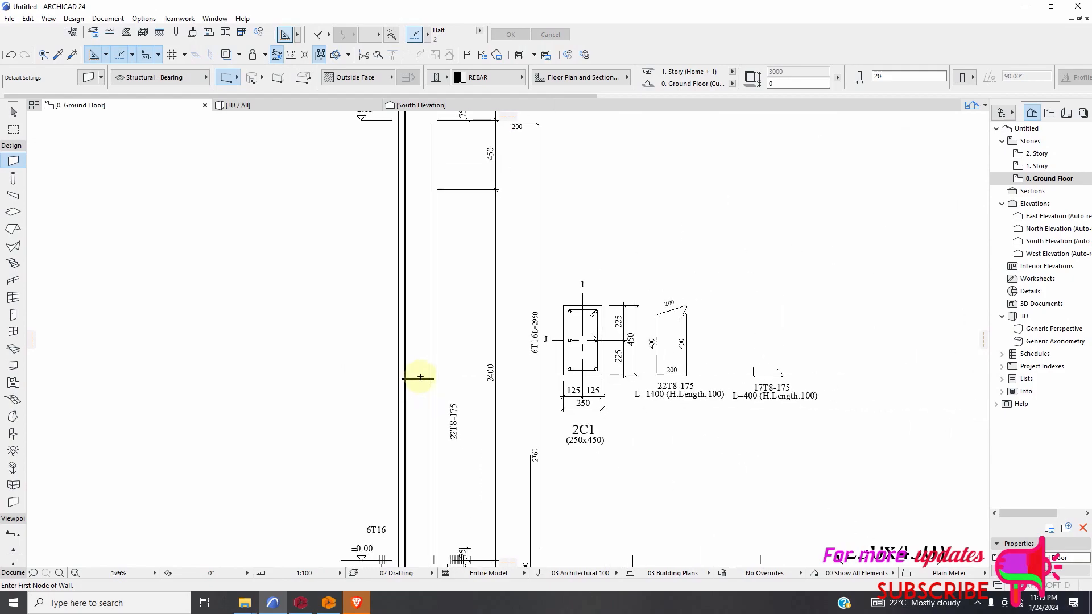
key("Escape")
Set the default wall building material to GENERIC - EXTERNAL CLADDING.
scroll(417, 420, "up", 6)
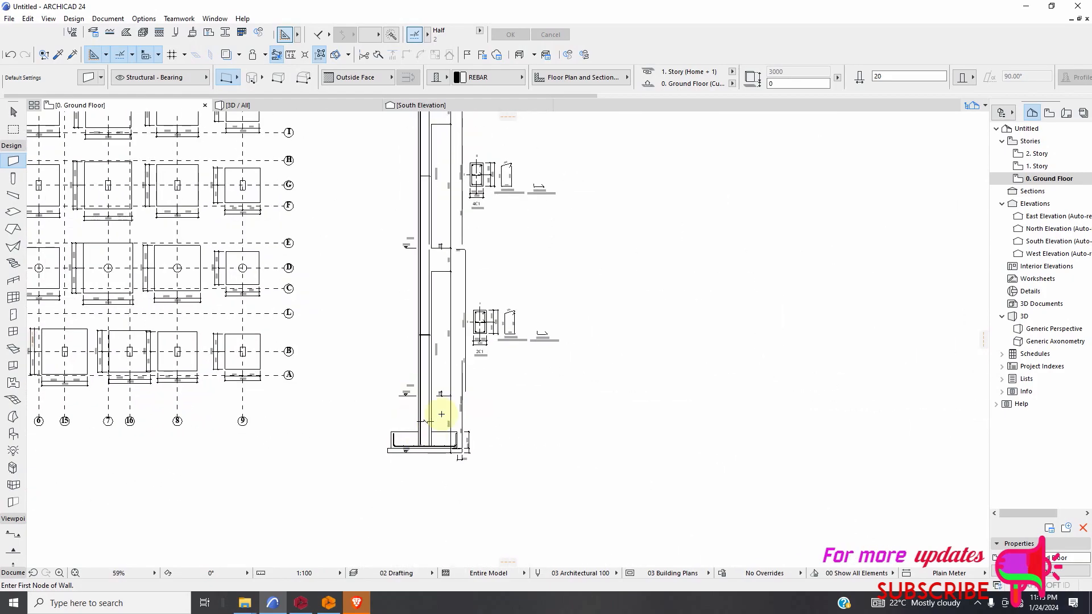
scroll(442, 414, "down", 5)
left_click(484, 79)
left_click(485, 81)
left_click(483, 74)
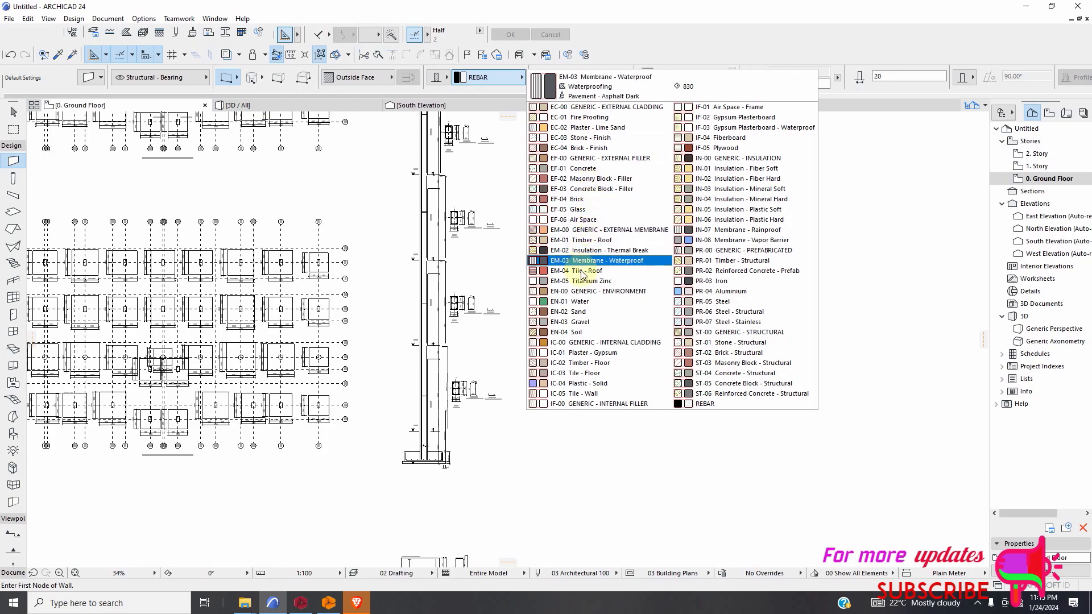
left_click(568, 108)
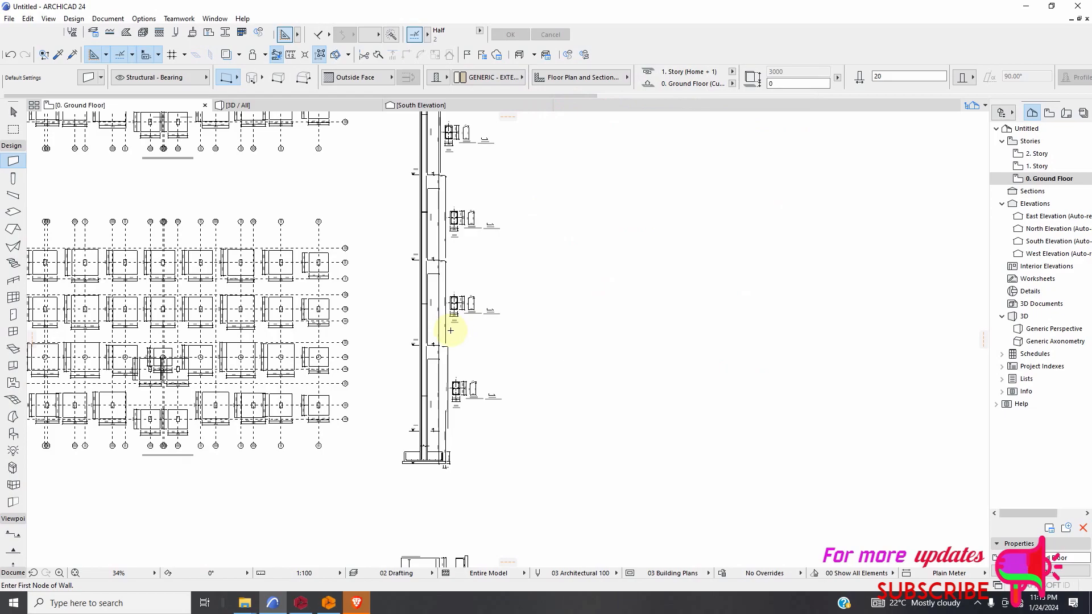
Set the wall reference line to Inside Face and draw a short vertical wall across the top storey's tie, along the column's right bar line.
scroll(450, 330, "down", 2)
scroll(441, 171, "up", 8)
scroll(427, 164, "up", 6)
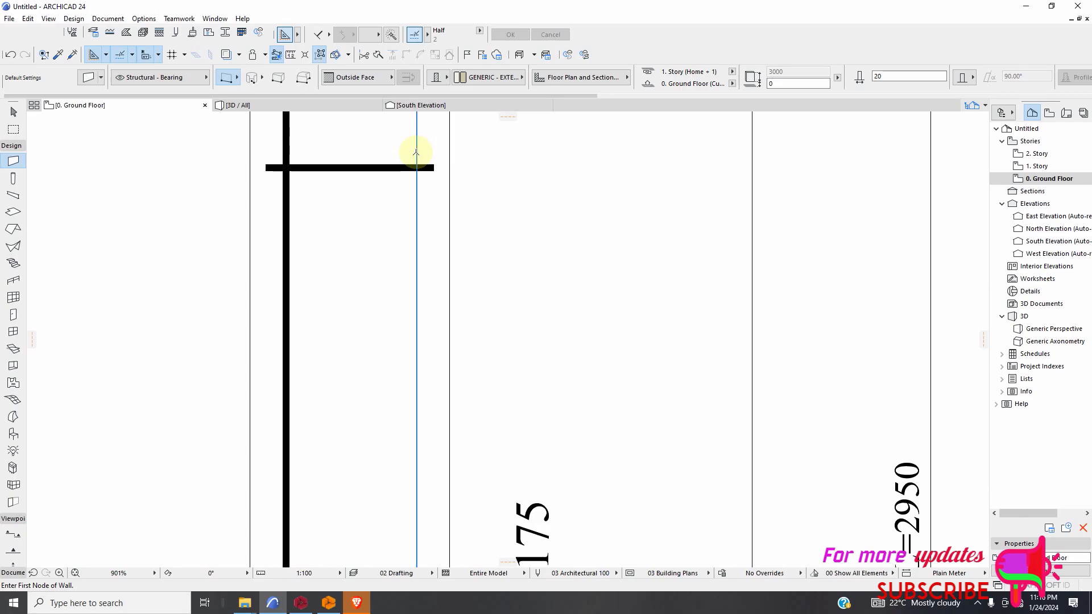
scroll(431, 273, "down", 2)
scroll(426, 228, "up", 2)
left_click(369, 79)
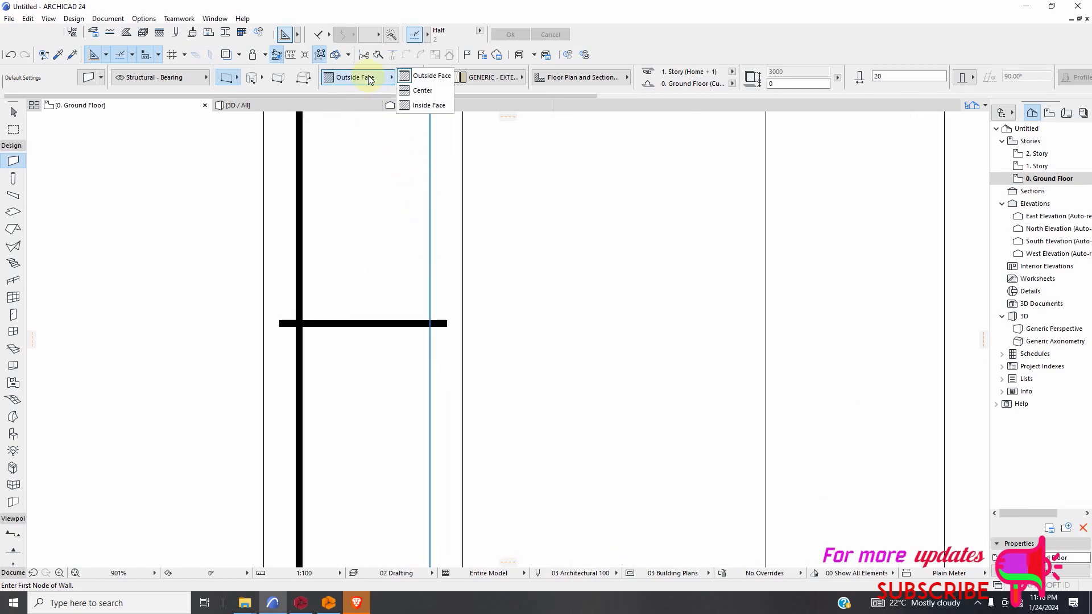
left_click(423, 105)
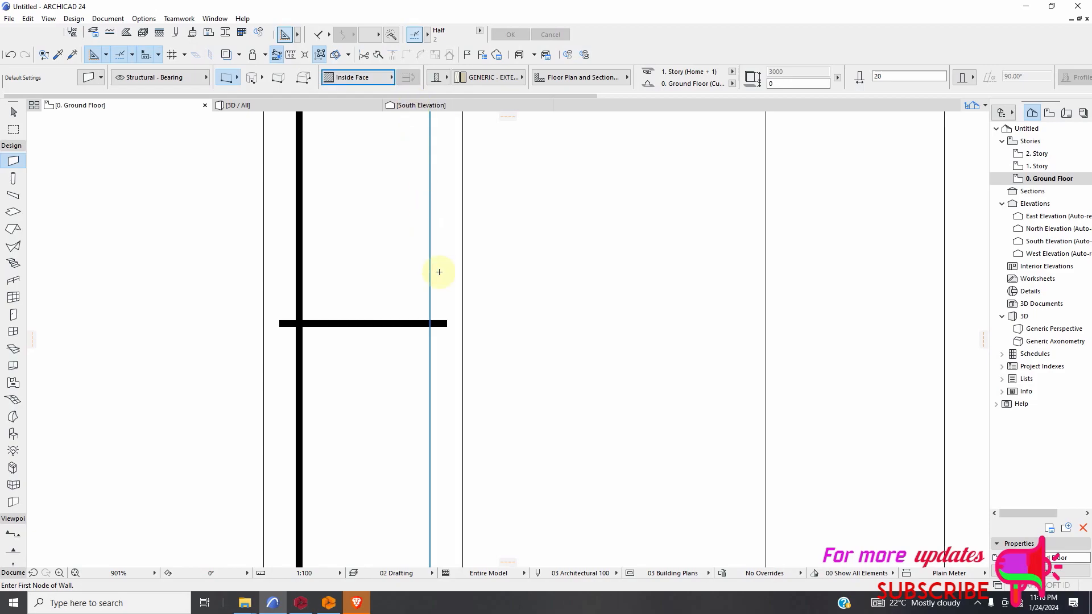
left_click(430, 245)
left_click(430, 434)
scroll(377, 239, "down", 10)
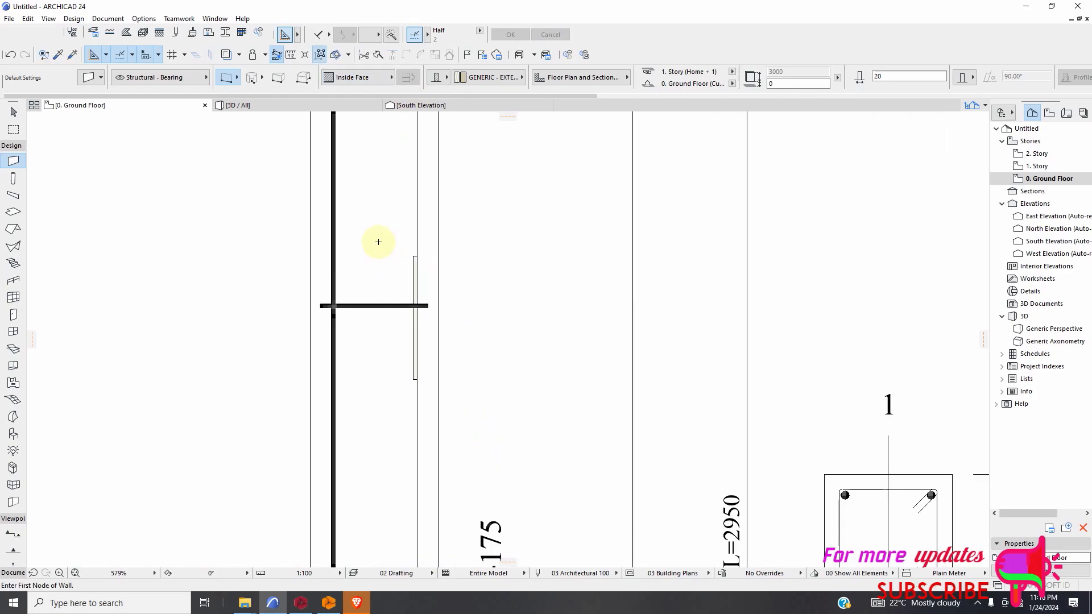
Draw a short vertical wall across the tie just below level +11.40, along the column's right bar line.
scroll(372, 439, "up", 10)
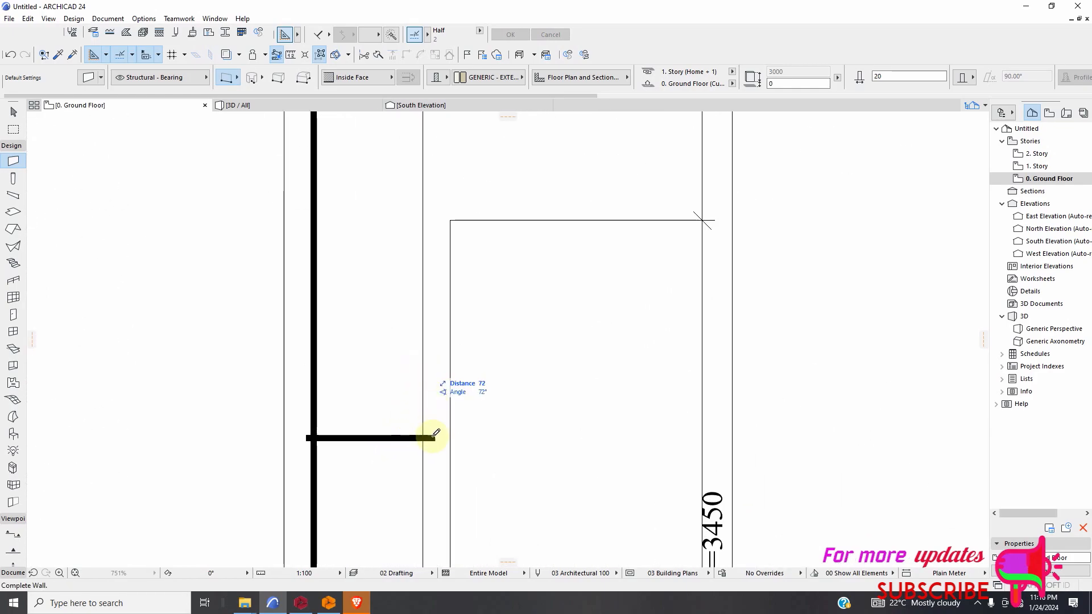
scroll(419, 424, "down", 4)
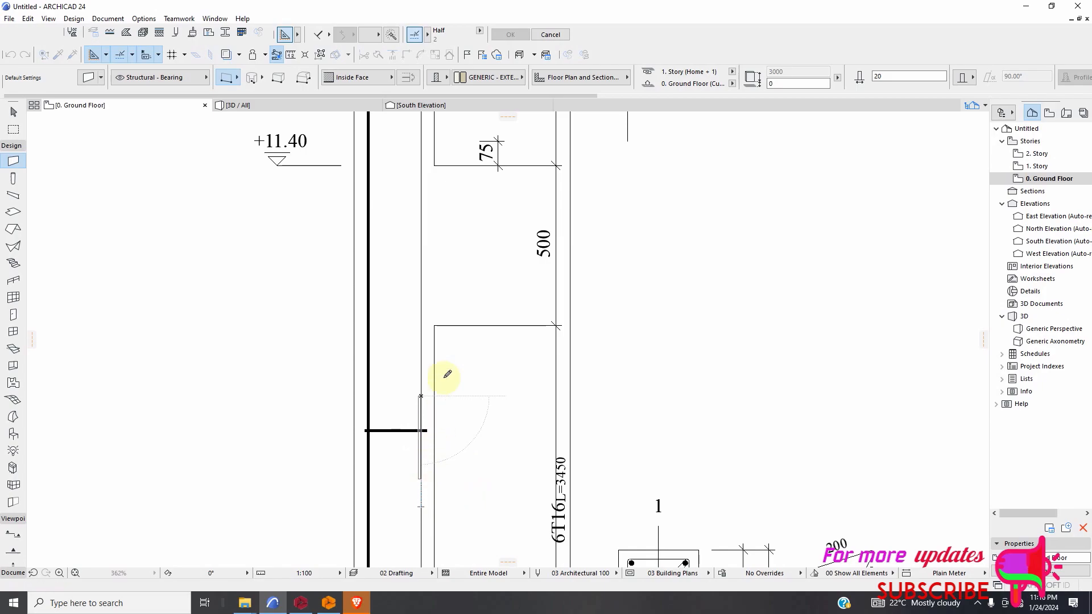
scroll(443, 287, "down", 10)
Draw a short vertical wall across the tie in the 6C1 storey, along the column's right bar line.
scroll(441, 457, "up", 8)
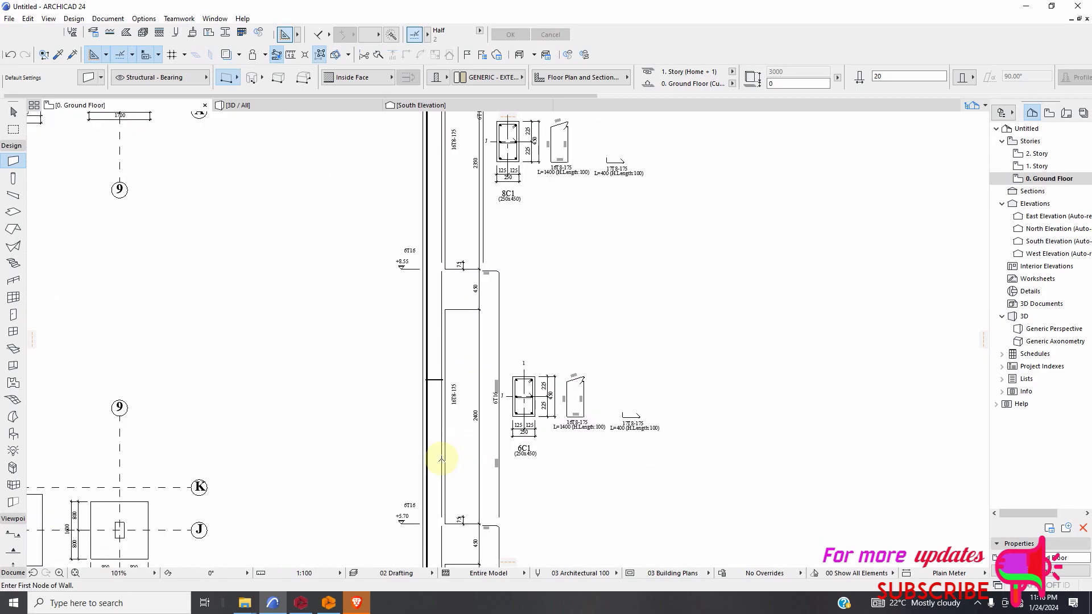
scroll(451, 244, "up", 3)
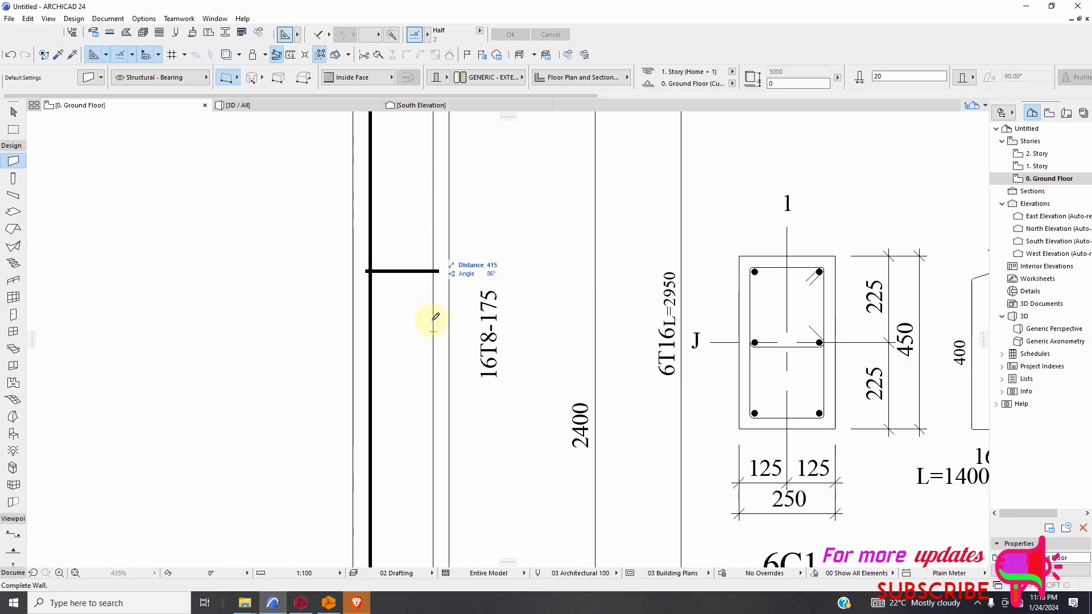
scroll(426, 262, "down", 8)
scroll(405, 500, "up", 4)
Draw a short vertical wall across the tie in the 4C1 storey, along the column's right bar line.
scroll(461, 383, "down", 7)
scroll(461, 398, "up", 10)
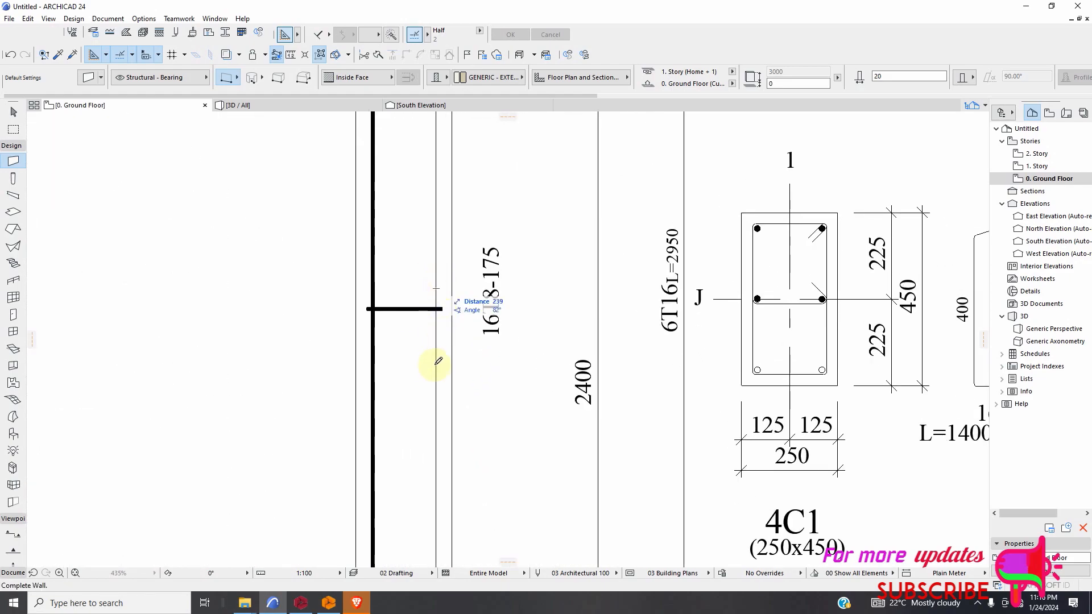
left_click(435, 262)
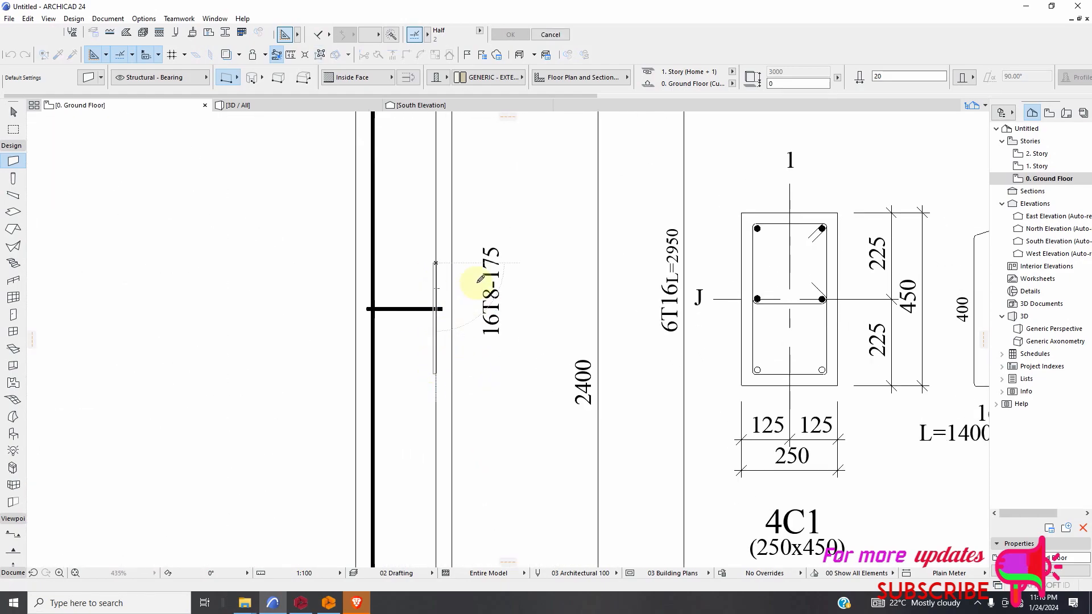
key("Escape")
scroll(442, 235, "down", 8)
Try to draw a short vertical wall across the tie in the 2C1 storey and undo it.
scroll(454, 531, "up", 9)
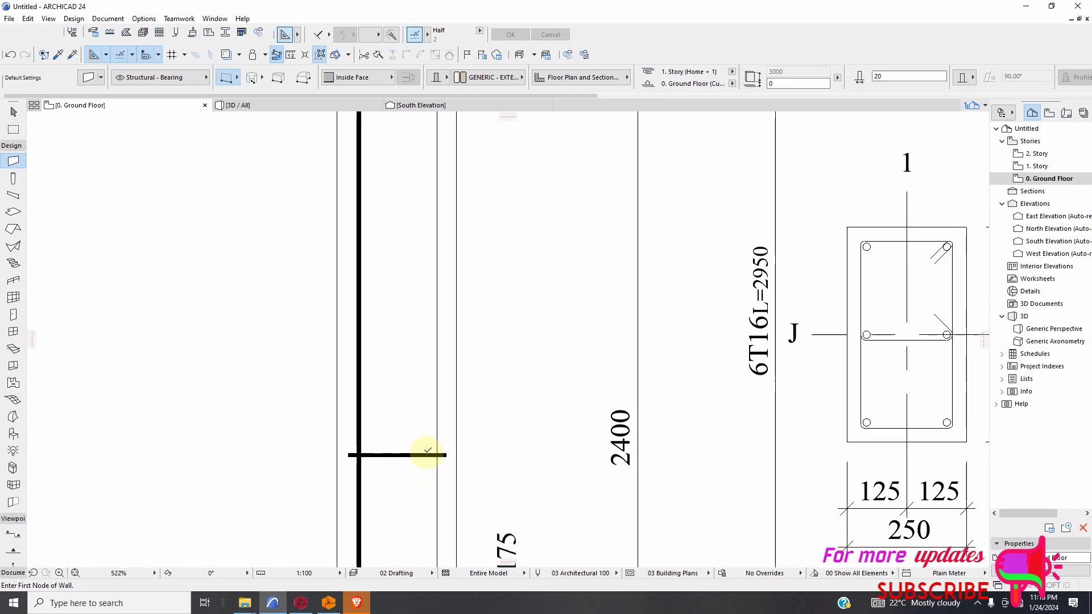
scroll(428, 451, "up", 4)
left_click(443, 323)
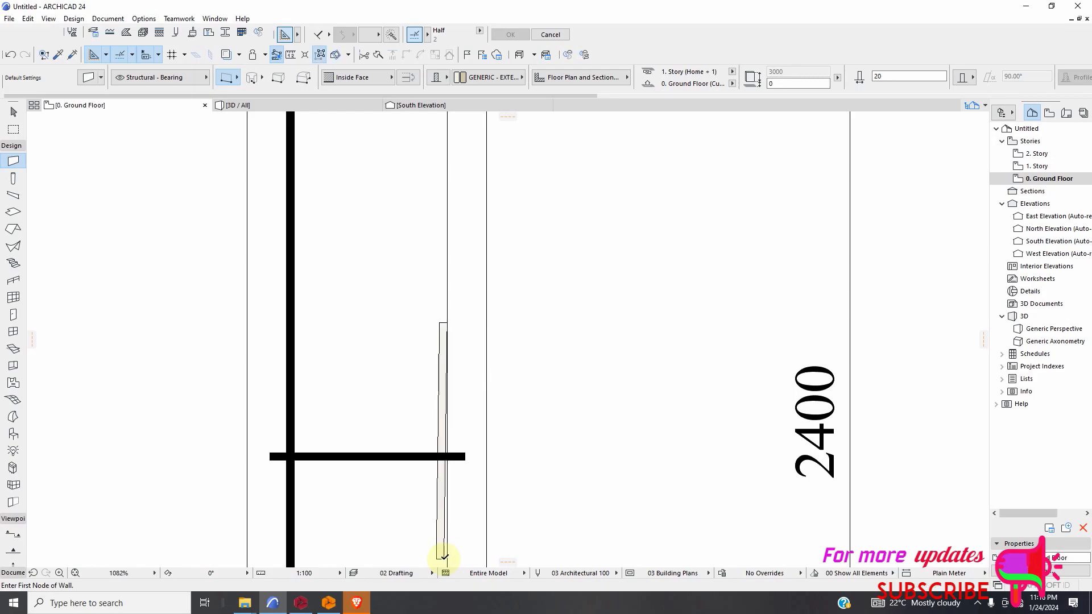
left_click(17, 55)
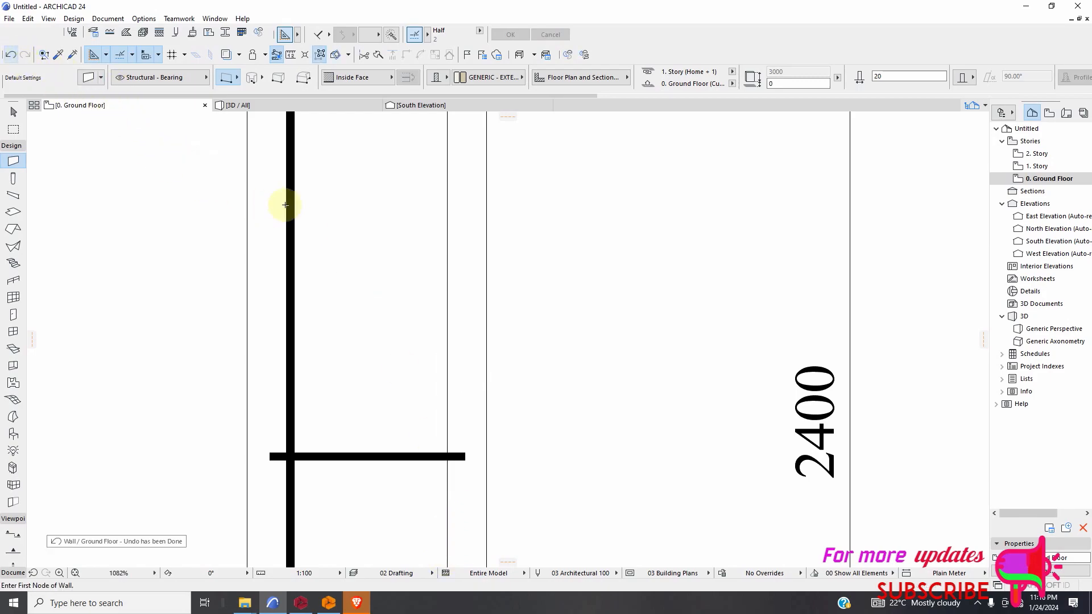
Draw a short vertical wall across the 2C1 storey's tie, starting on the column's right bar line and running straight down.
left_click(448, 325)
scroll(453, 464, "down", 3)
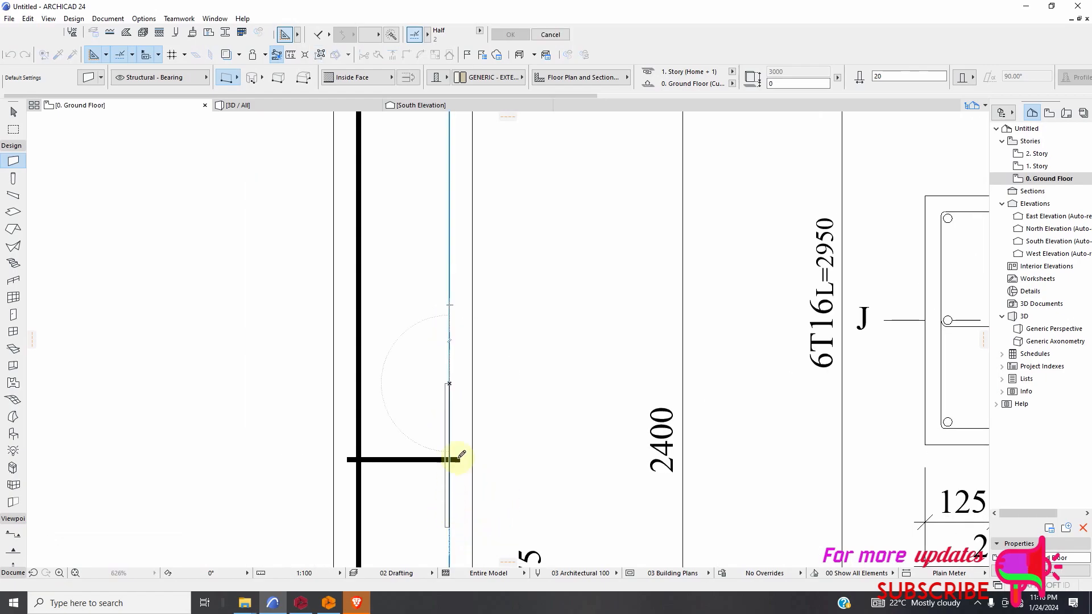
scroll(450, 310, "down", 10)
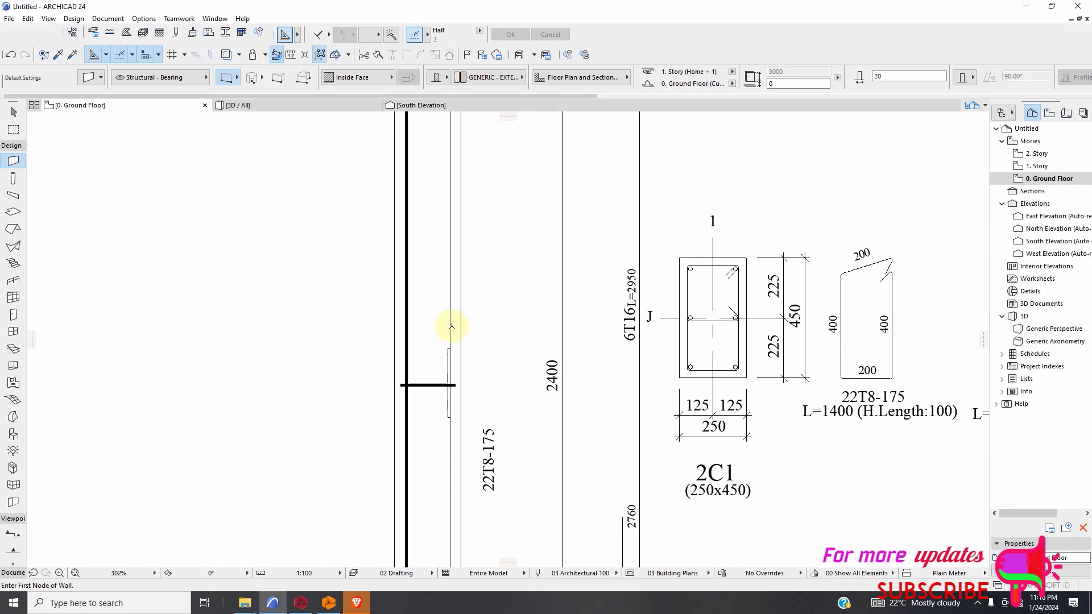
Set the default wall building material back to REBAR for the footing bars.
scroll(458, 436, "up", 10)
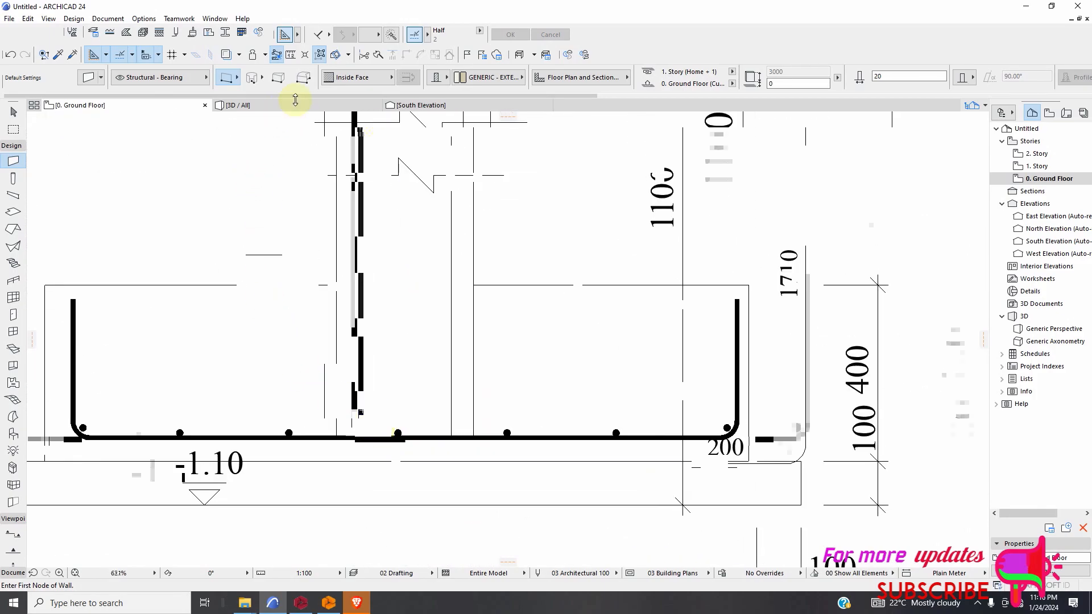
left_click(480, 77)
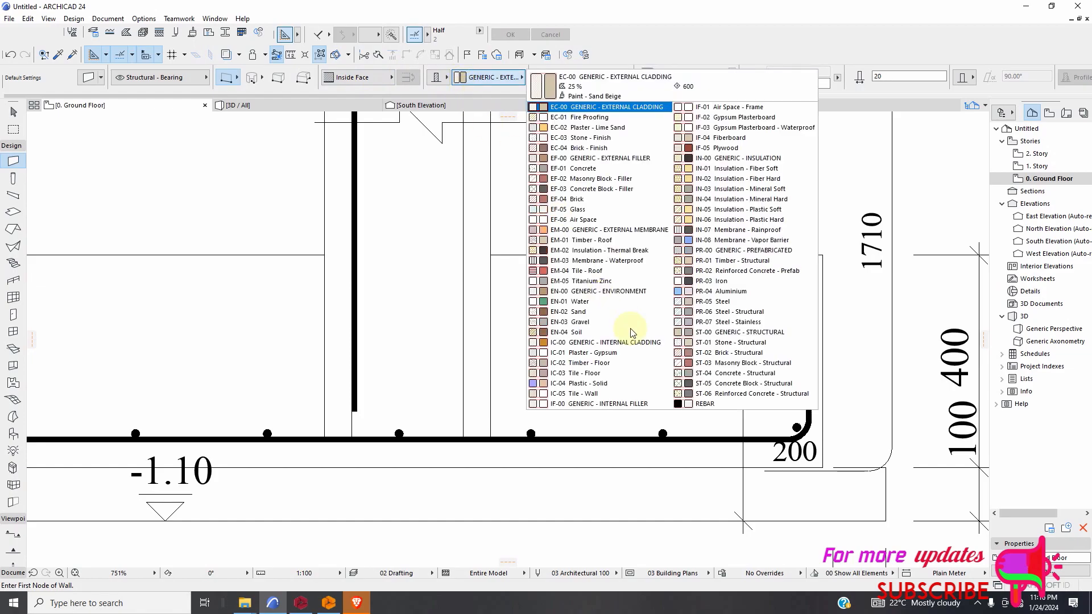
left_click(697, 404)
Draw a horizontal wall just above the footing's bottom bars, from the lower end of the column's left bar outward to the left.
scroll(511, 412, "down", 3)
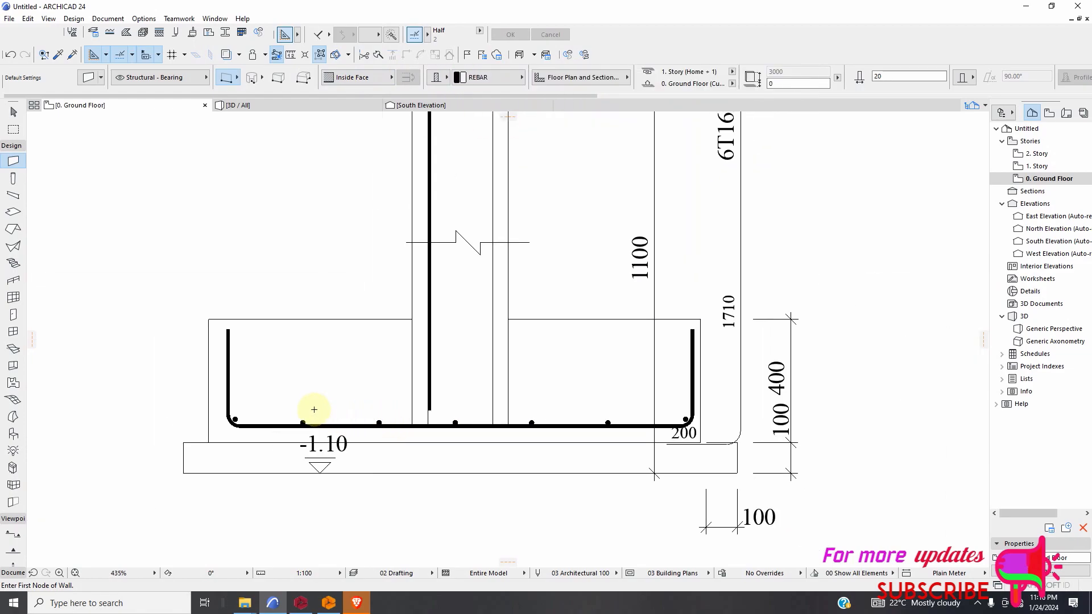
scroll(401, 423, "up", 5)
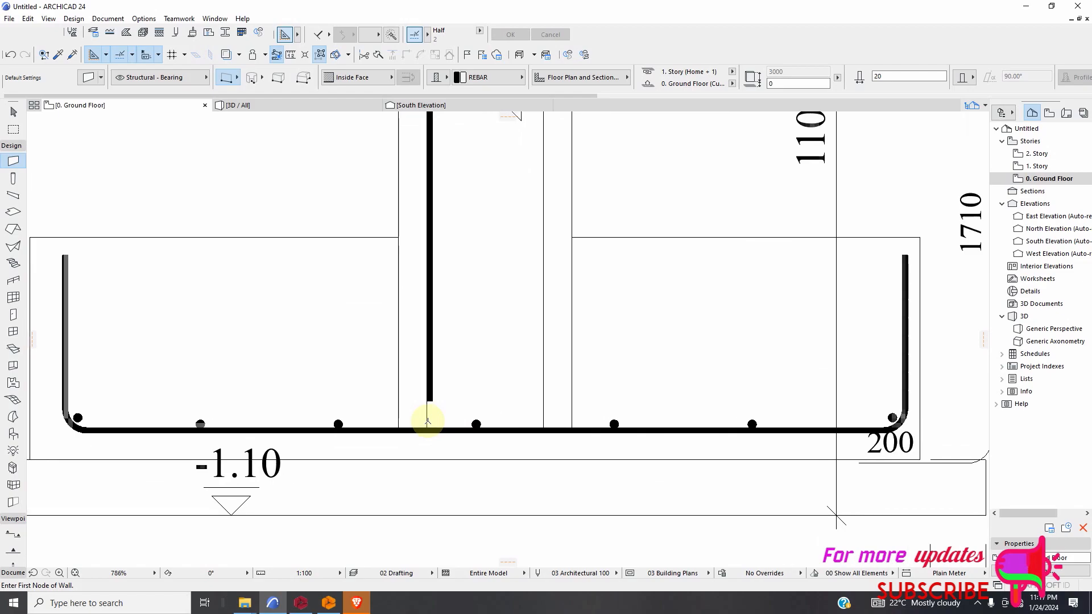
left_click(425, 405)
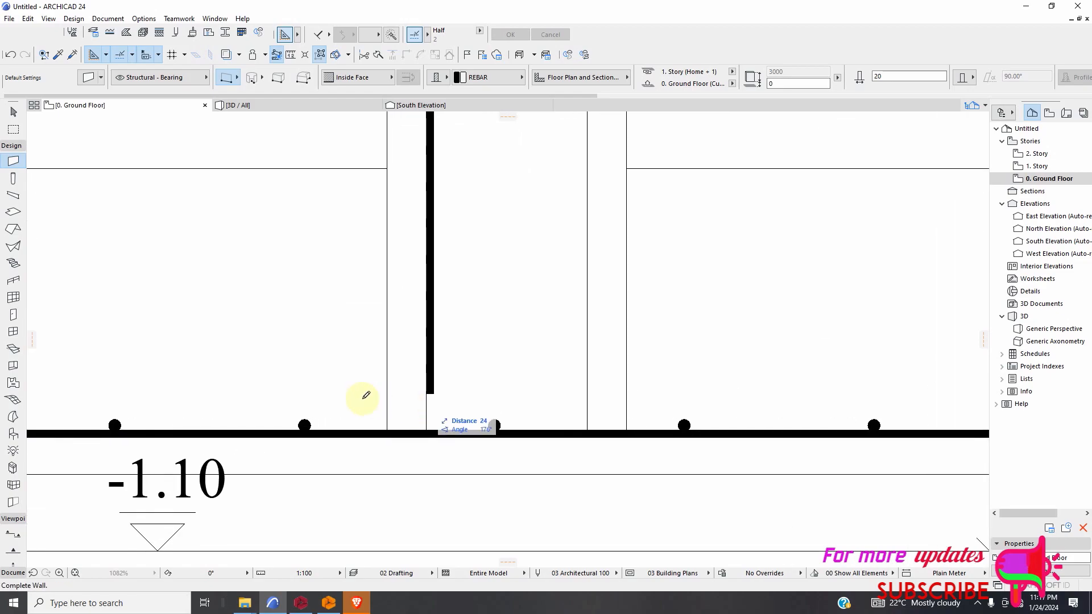
scroll(312, 392, "down", 4)
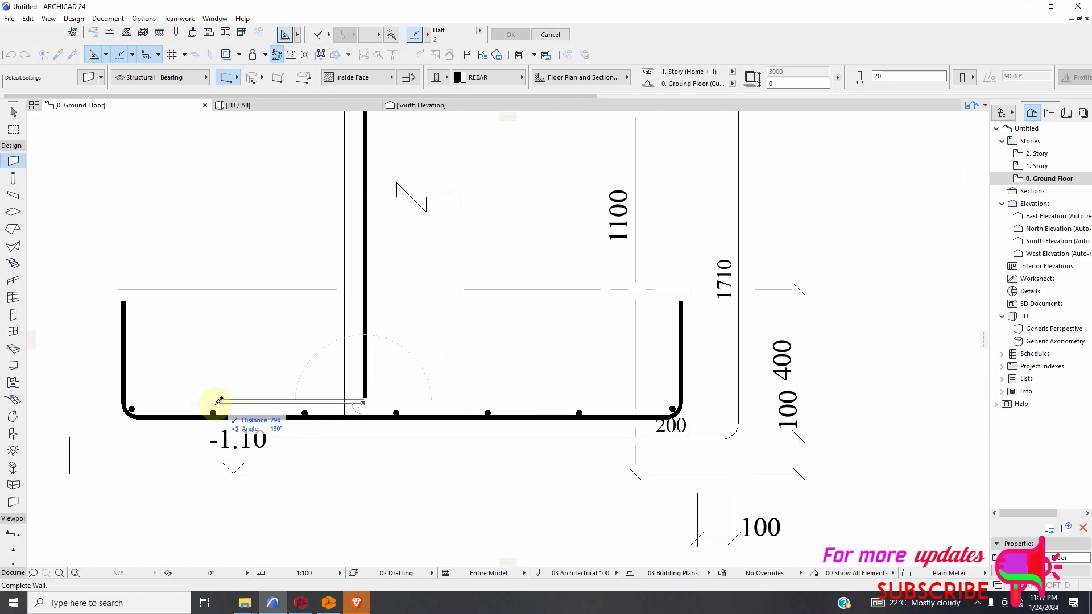
left_click(192, 401)
Draw a short vertical wall extending the column's left bar down to the lower edge of the horizontal footing bar.
scroll(366, 402, "up", 10)
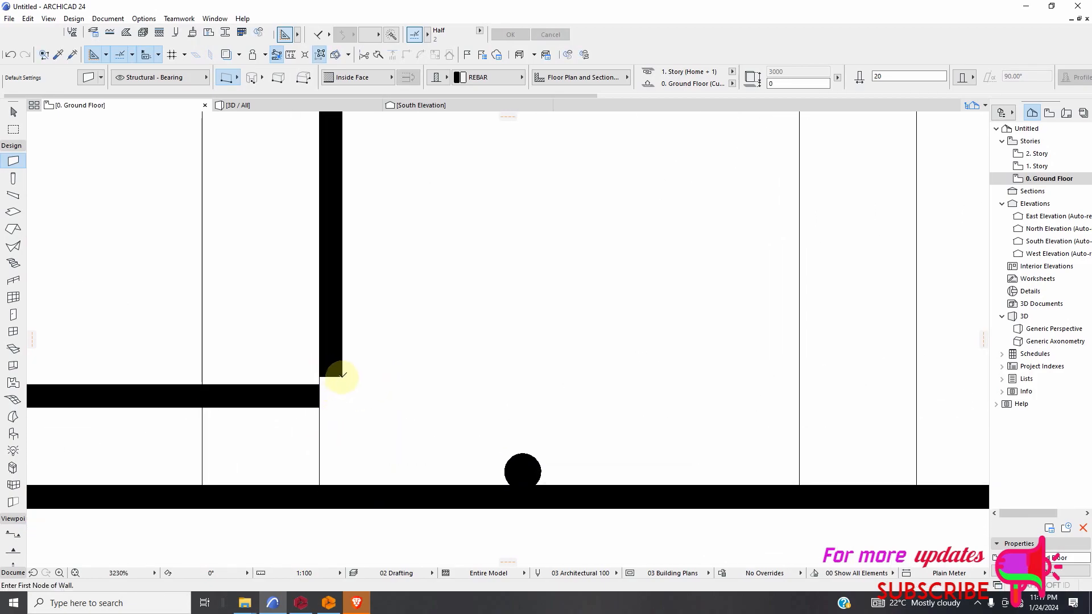
left_click(341, 377)
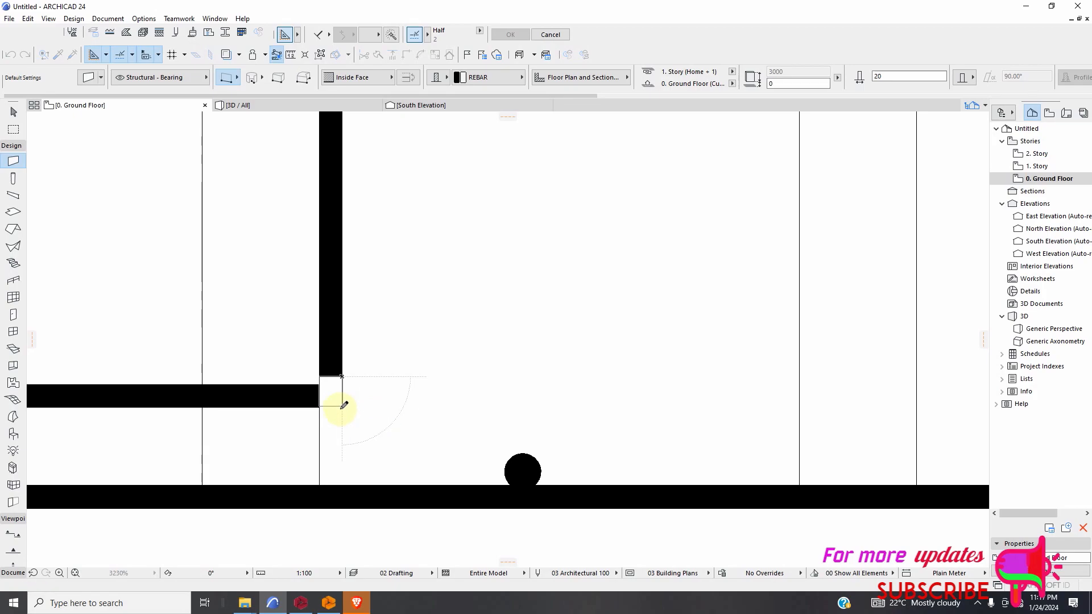
left_click(341, 408)
Draw a horizontal wall along the top line of the column section's outer tie, with its reference line set to Outside Face.
scroll(380, 392, "down", 20)
scroll(375, 407, "down", 5)
scroll(431, 198, "up", 9)
scroll(411, 246, "up", 17)
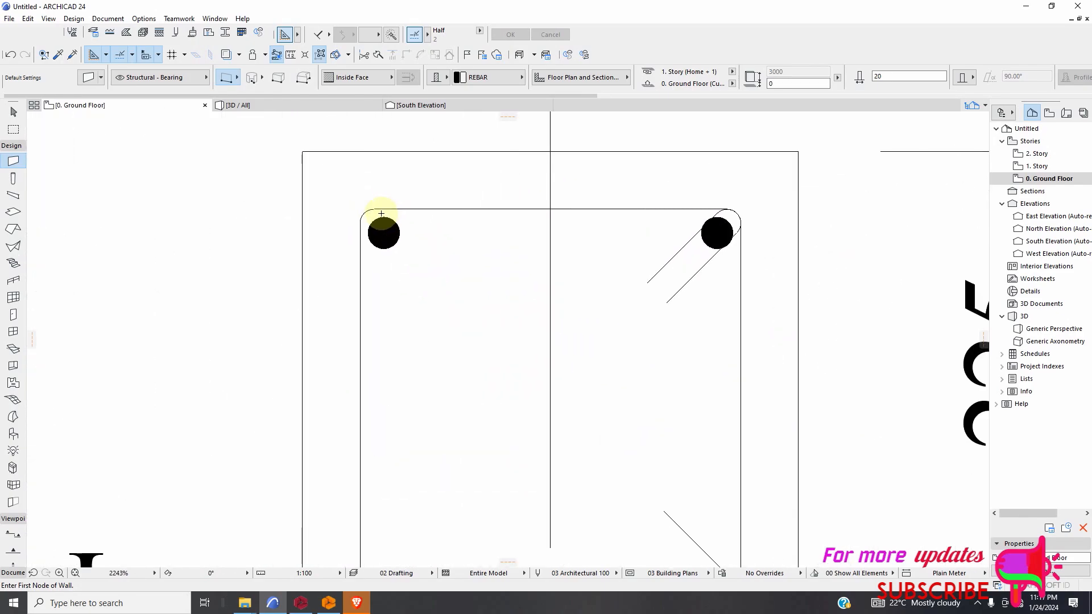
left_click(376, 208)
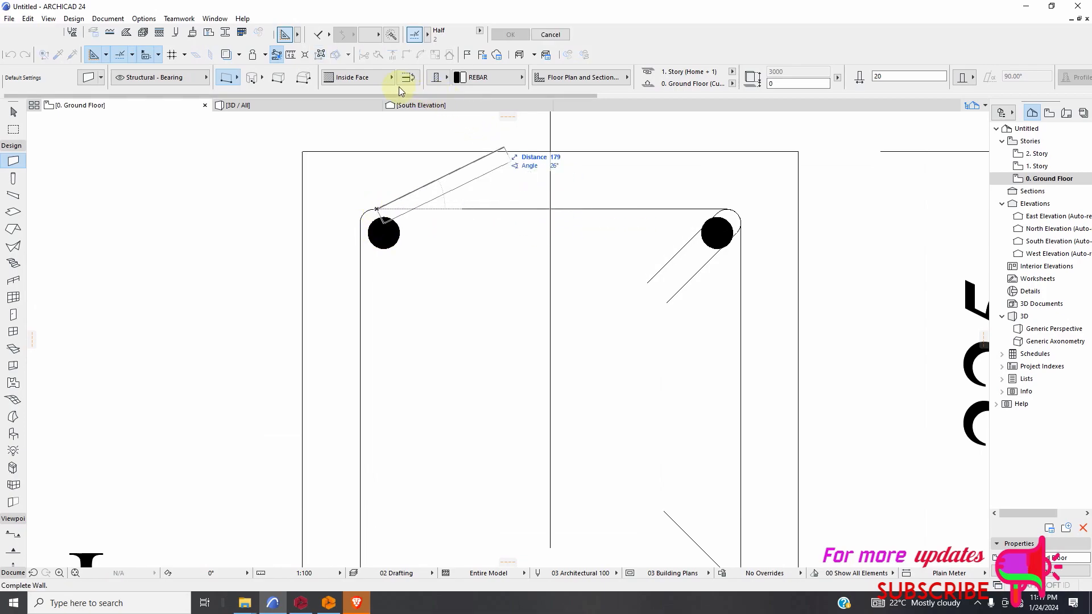
left_click(384, 77)
left_click(431, 75)
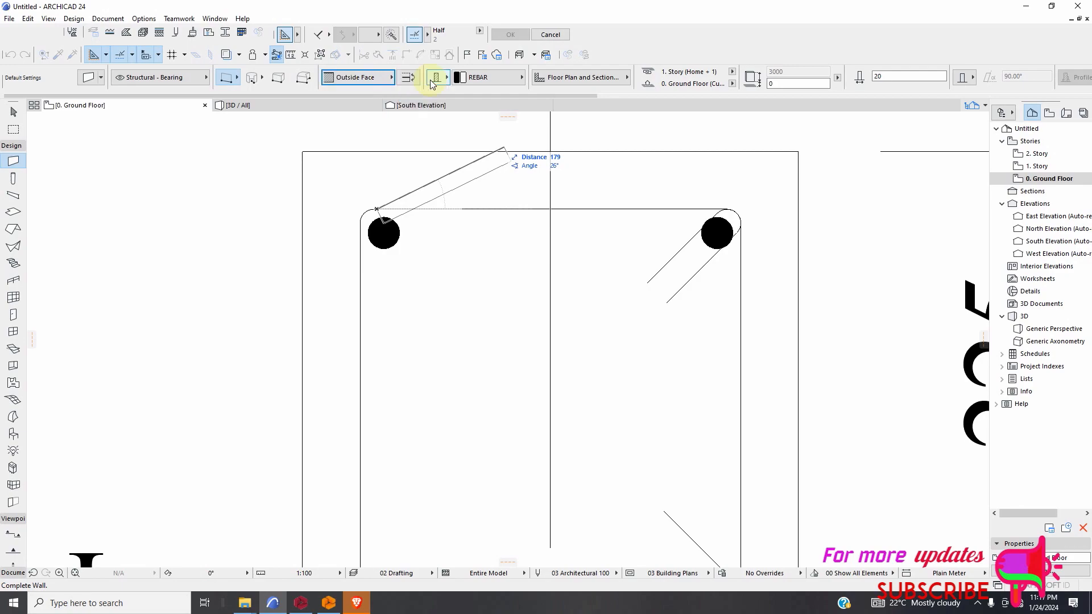
left_click(732, 206)
scroll(728, 202, "up", 2)
Draw two diagonal walls over the parallel hook lines at the outer tie's upper-right corner bar.
left_click(733, 199)
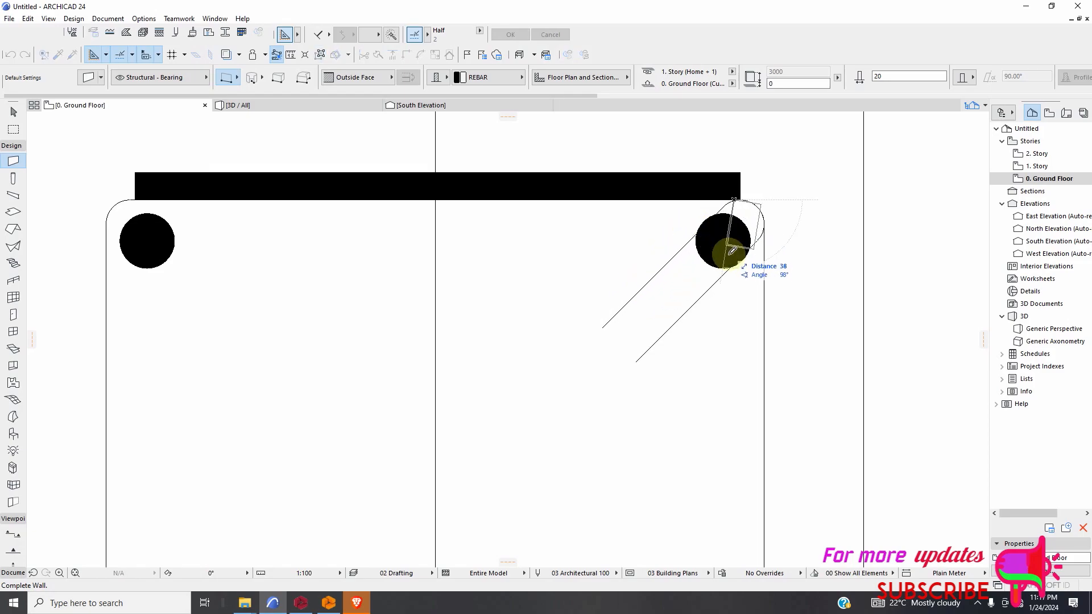
left_click(600, 334)
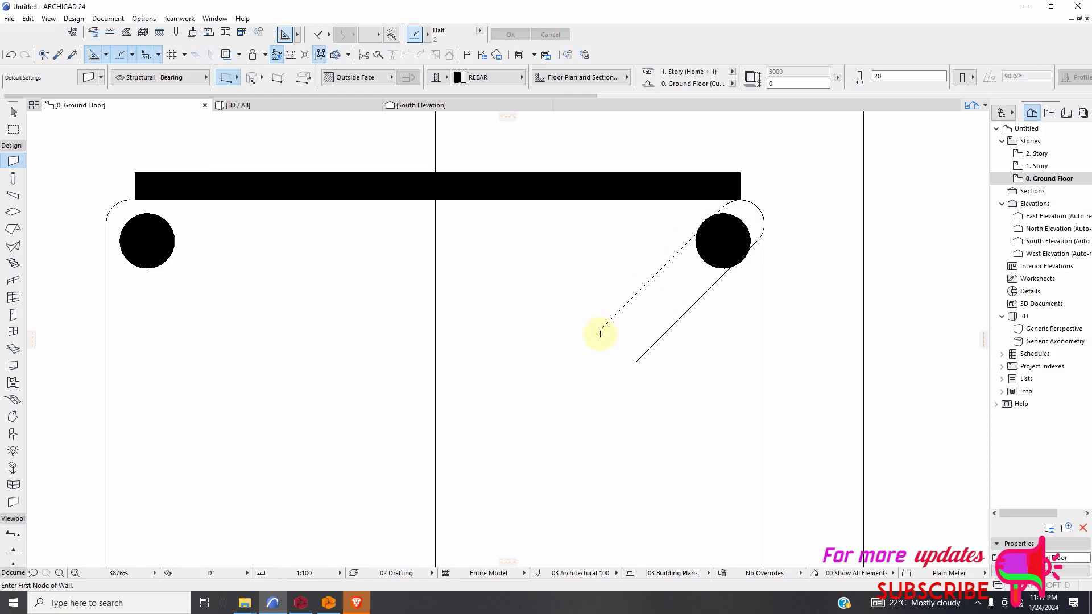
left_click(734, 203)
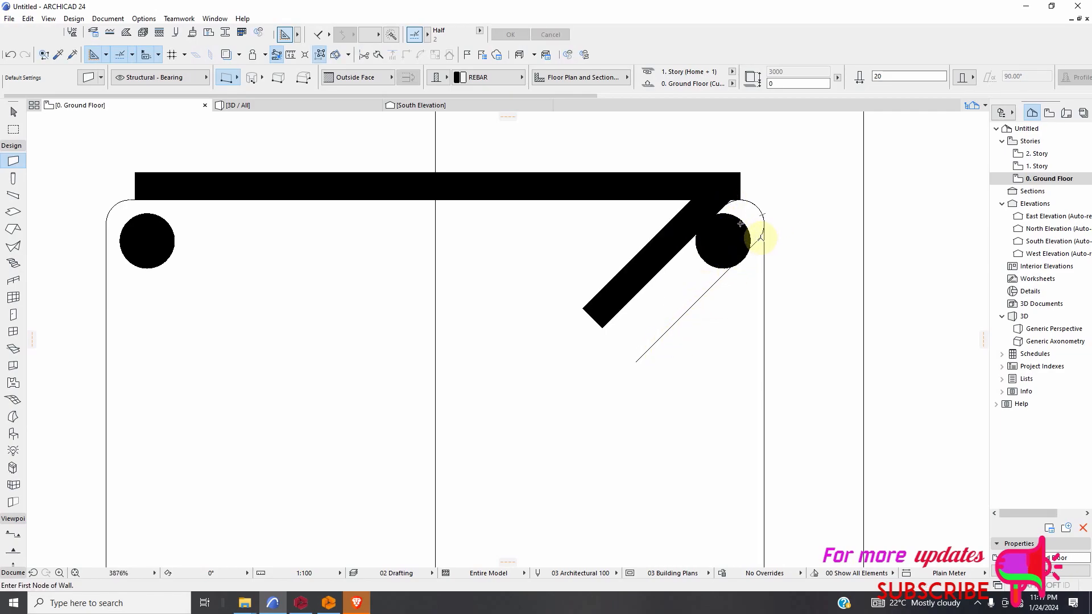
left_click(638, 366)
Draw a vertical wall about 941 long up the outer tie's left line, from the lower corner arc to the upper one.
scroll(394, 327, "down", 5)
scroll(415, 276, "up", 4)
scroll(426, 289, "down", 4)
scroll(419, 442, "down", 2)
scroll(419, 438, "up", 6)
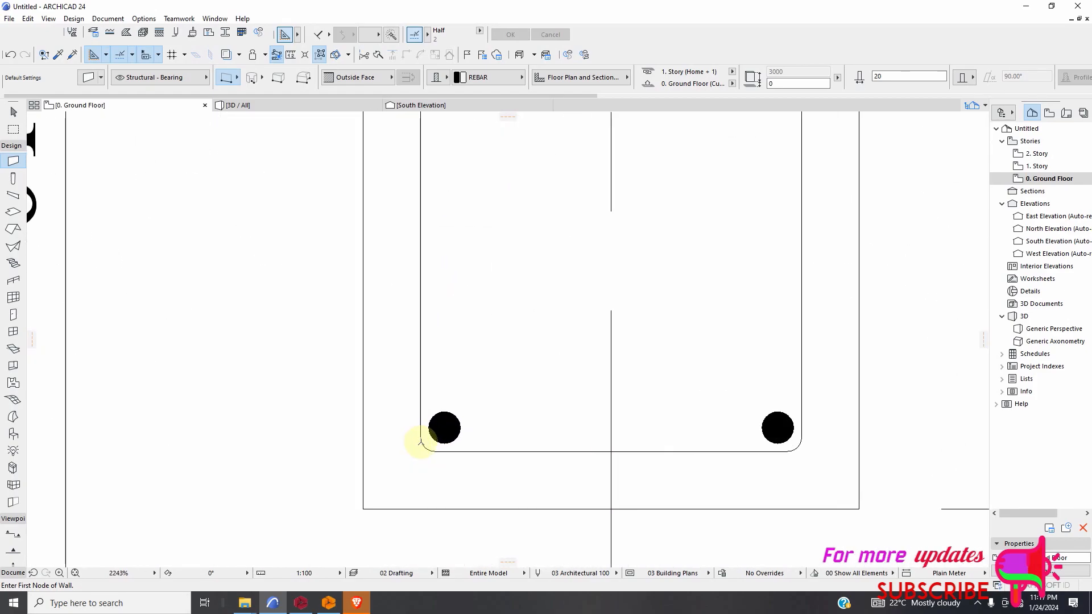
left_click(421, 438)
scroll(424, 405, "down", 1)
scroll(424, 283, "up", 5)
scroll(405, 268, "up", 2)
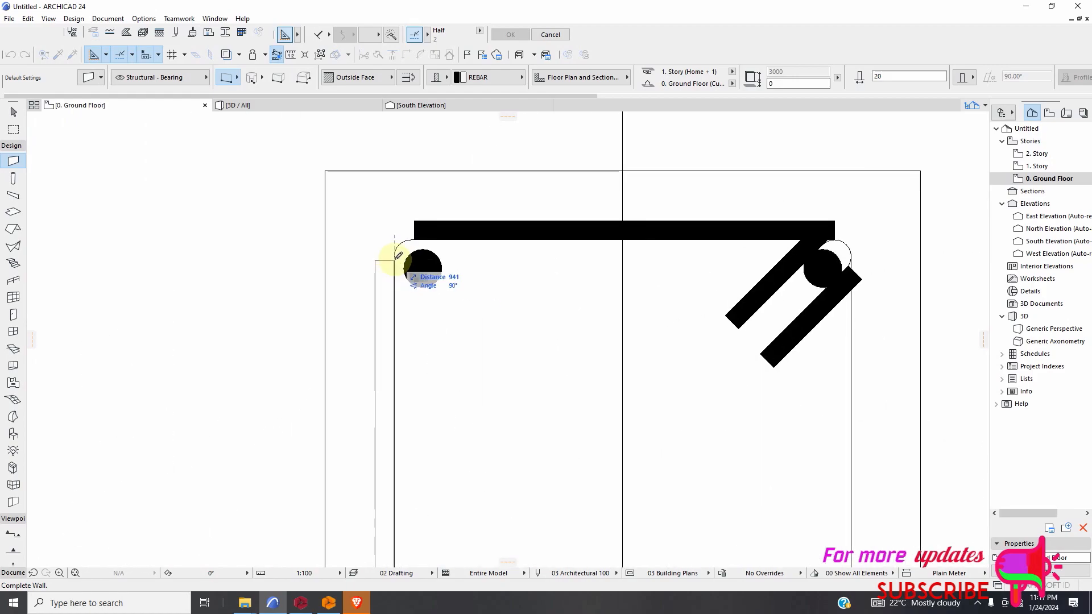
scroll(398, 236, "down", 5)
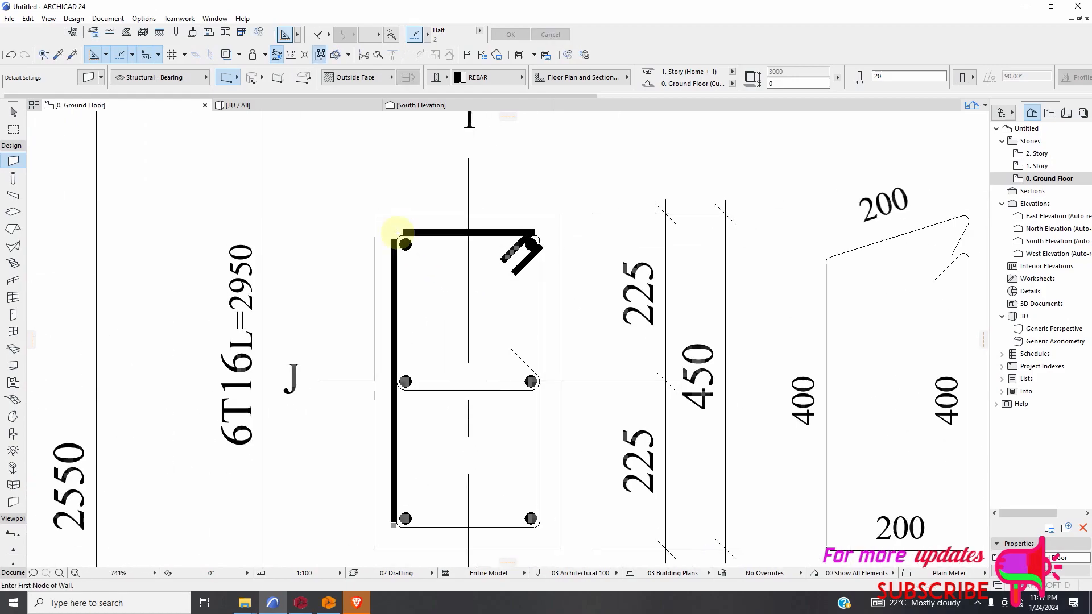
Draw a horizontal wall along the outer tie's bottom line, running from the right corner arc to the left one.
scroll(434, 329, "up", 3)
scroll(342, 346, "up", 2)
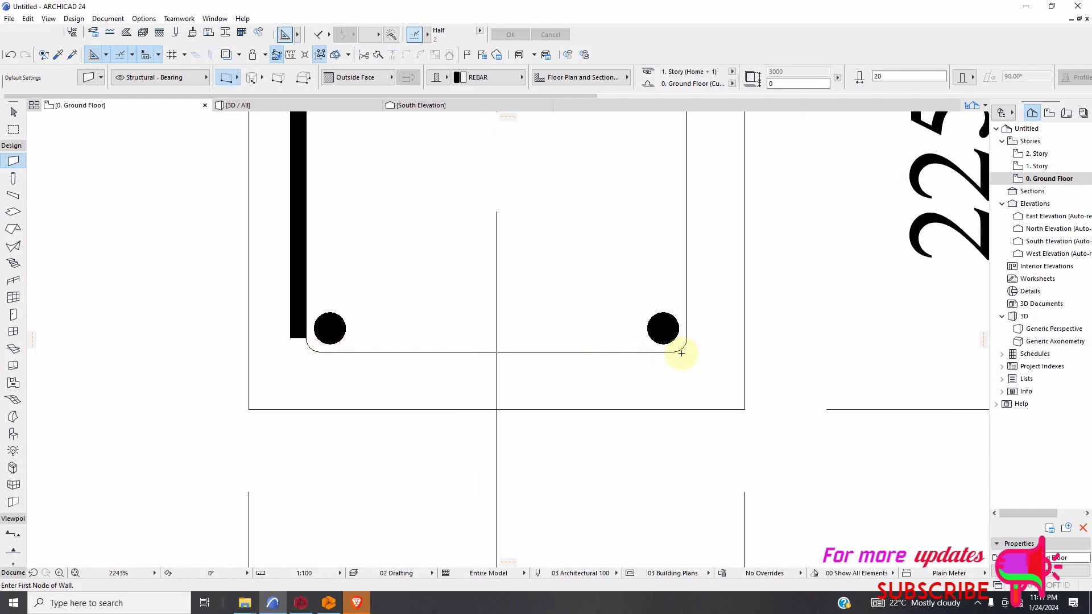
left_click(673, 353)
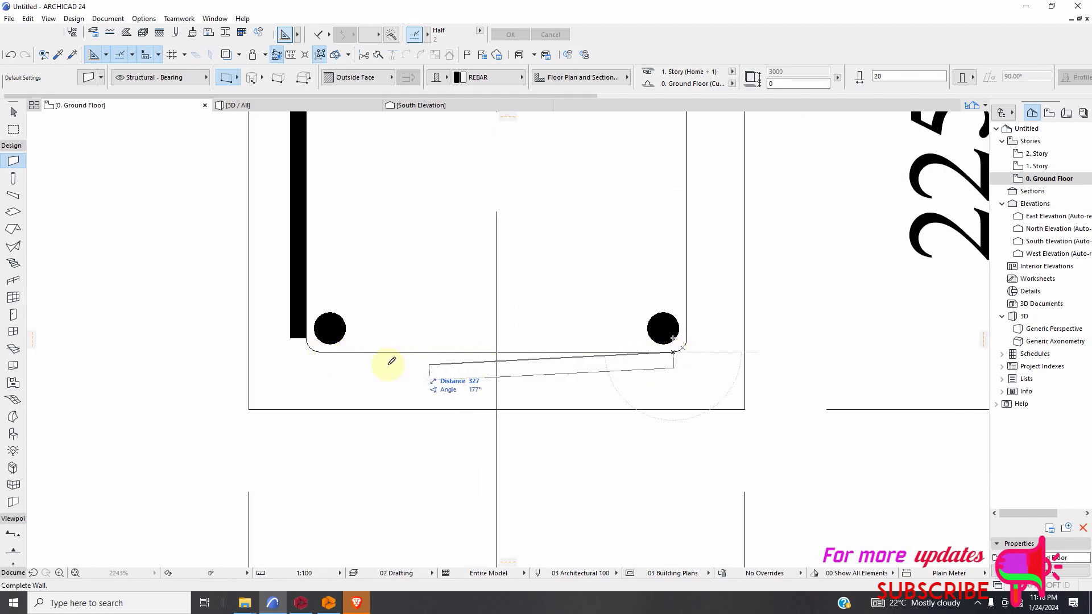
left_click(328, 349)
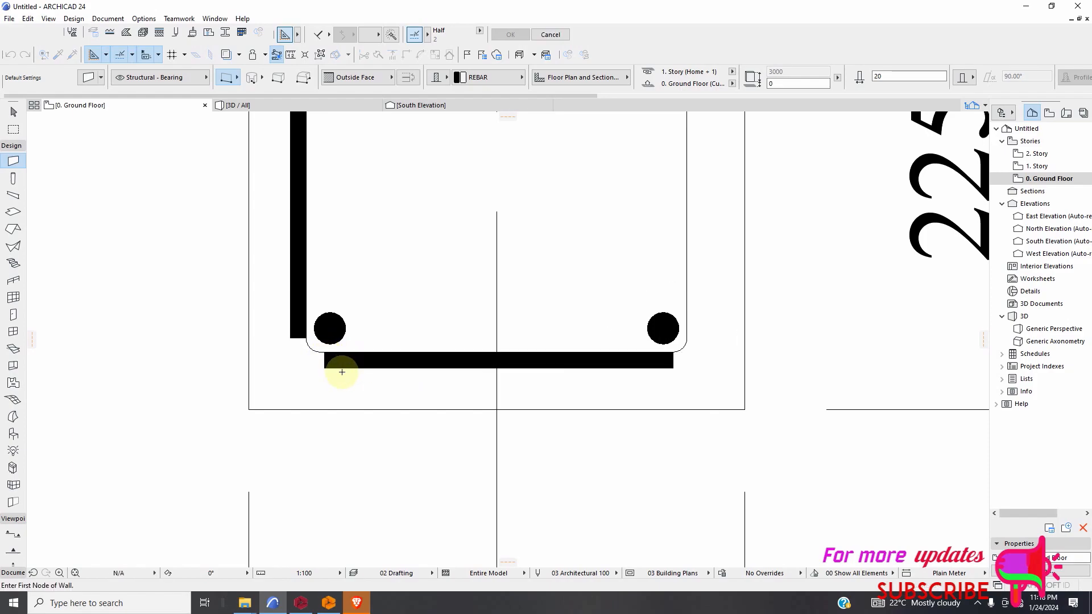
Draw a vertical wall down the outer tie's right line, between its upper and lower corner arcs.
scroll(341, 370, "down", 4)
scroll(419, 195, "up", 5)
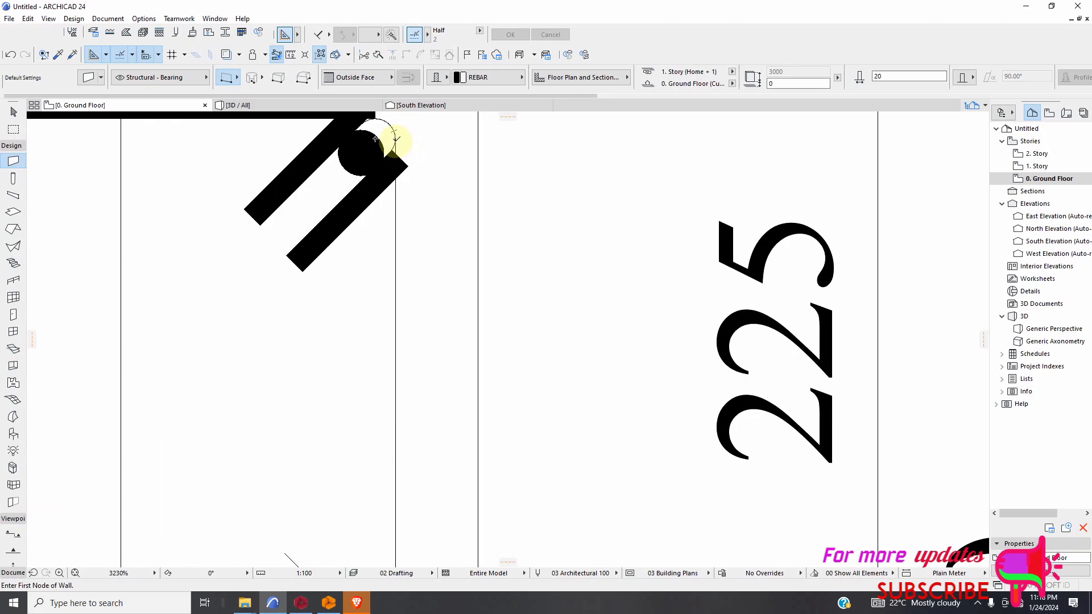
scroll(398, 296, "down", 5)
left_click(402, 425)
Try to draw a centre-point curved wall around the outer tie's lower-right corner and undo it.
scroll(404, 423, "up", 2)
scroll(405, 424, "up", 2)
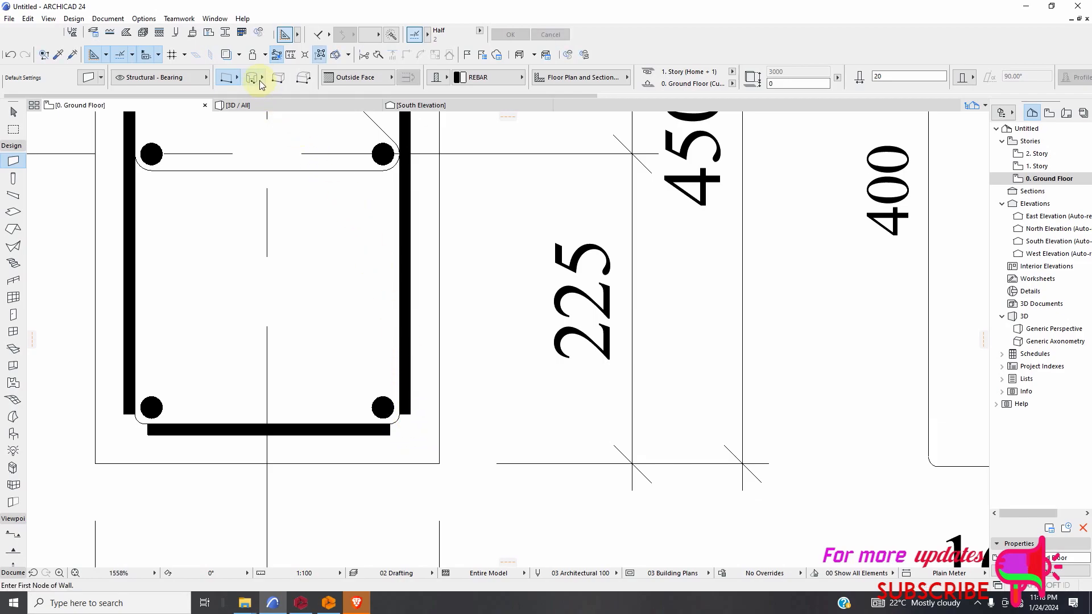
scroll(401, 423, "up", 3)
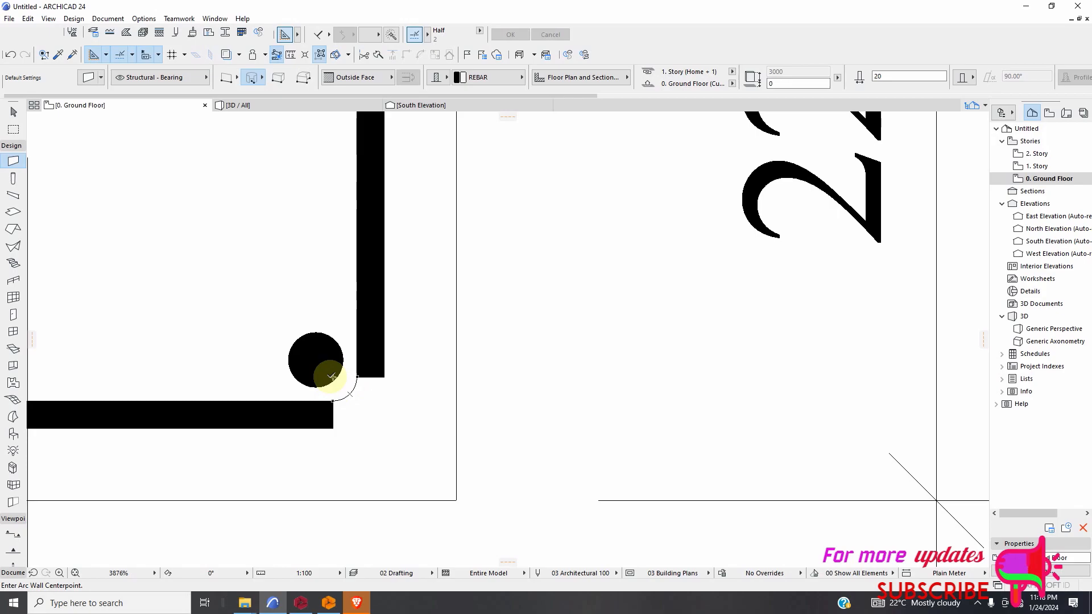
left_click(333, 378)
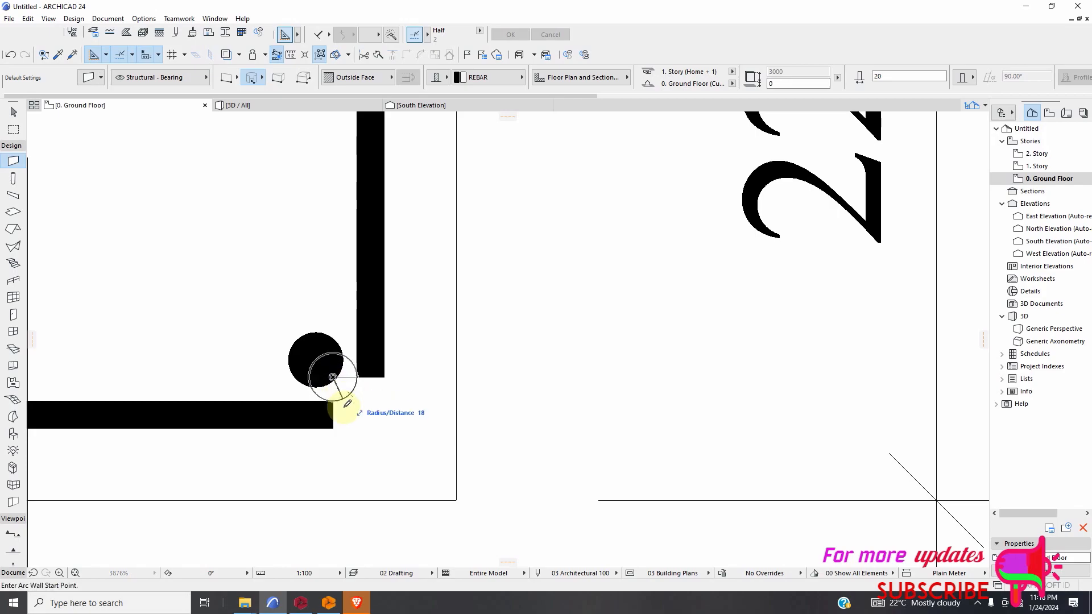
left_click(334, 427)
left_click(383, 375)
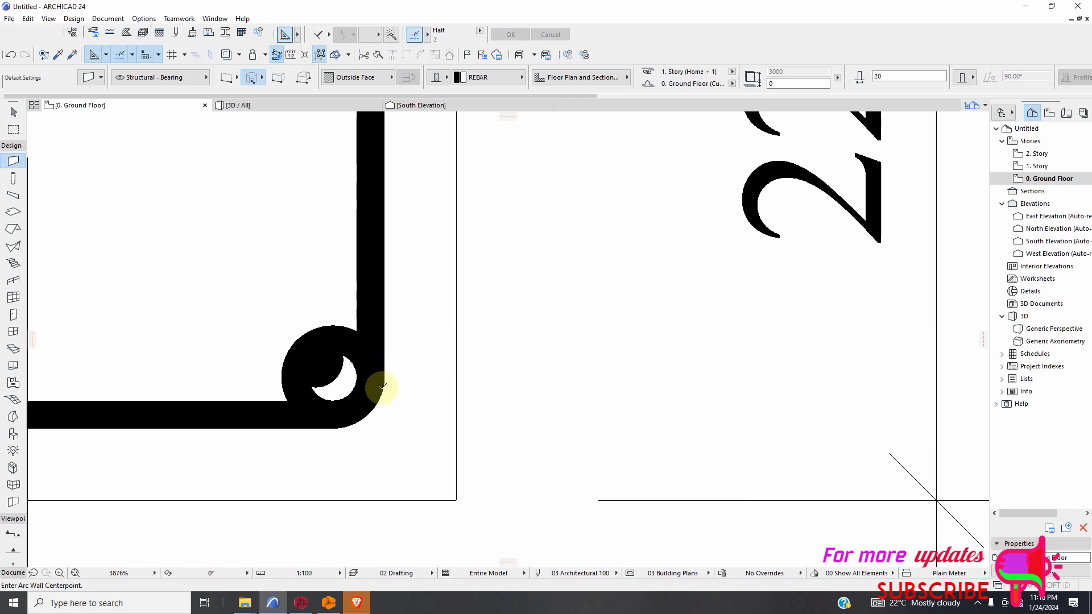
left_click(12, 56)
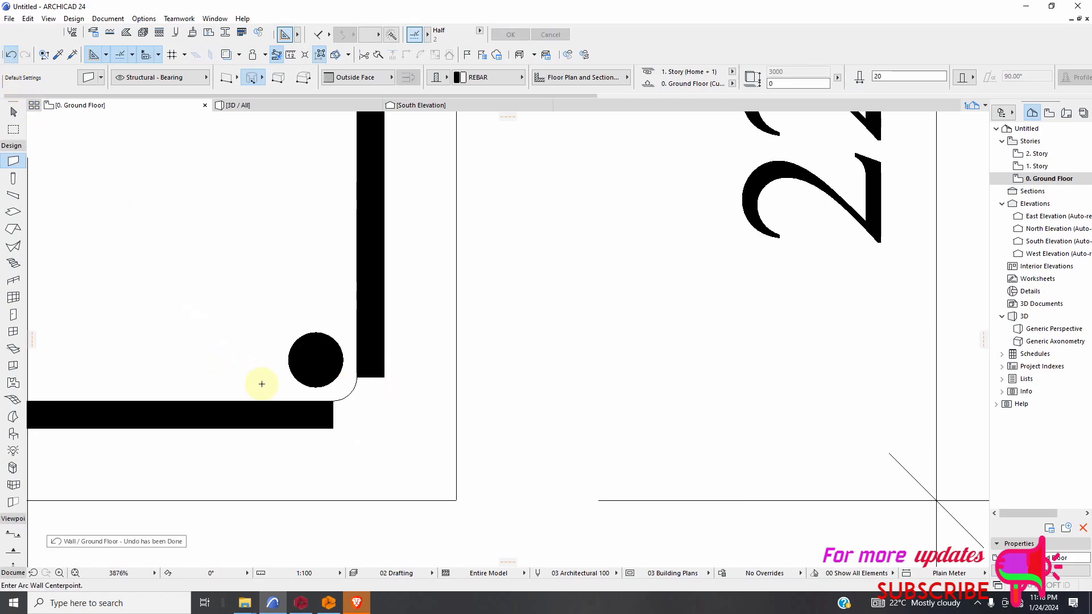
Draw a curved wall at the outer tie's lower-right corner, centred on the corner arc and joining the bottom and right walls.
left_click(333, 377)
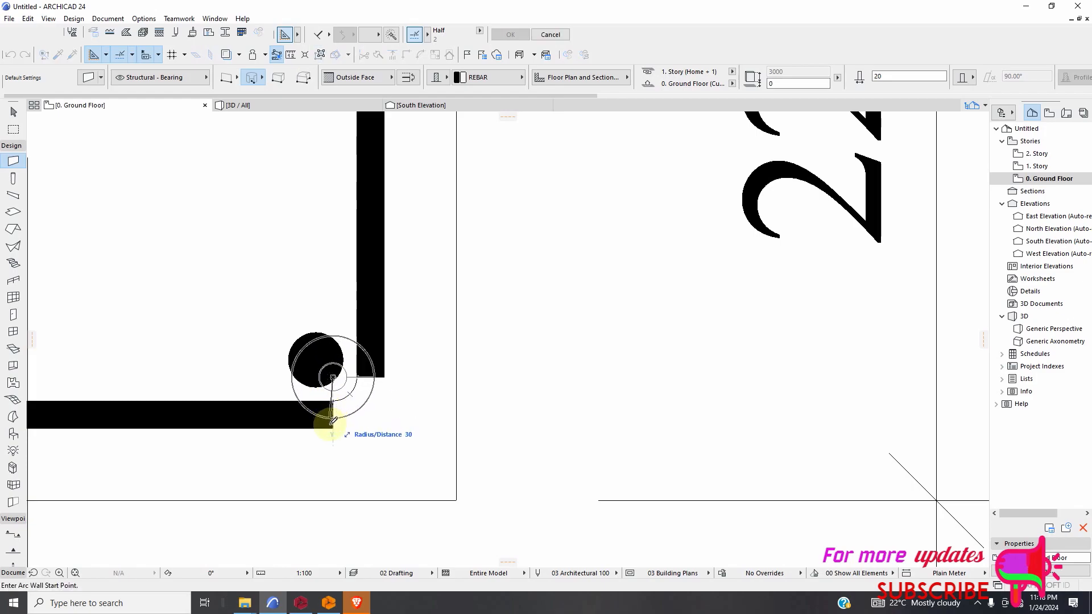
left_click(333, 428)
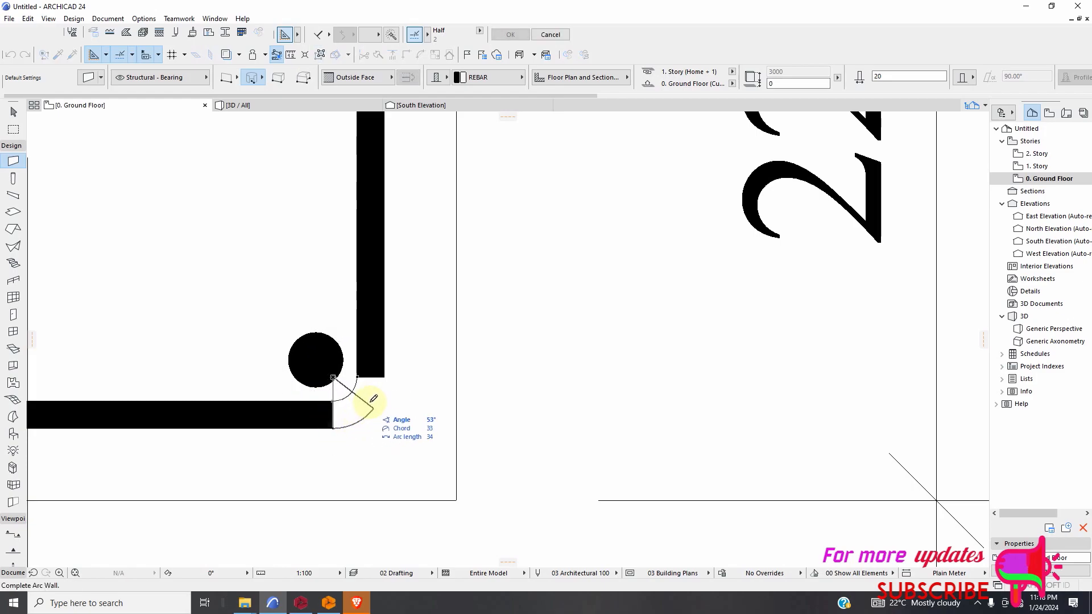
left_click(378, 413)
Draw a curved wall of radius about 38 at the outer tie's upper-right corner, from the right wall to the top wall.
scroll(370, 438, "down", 10)
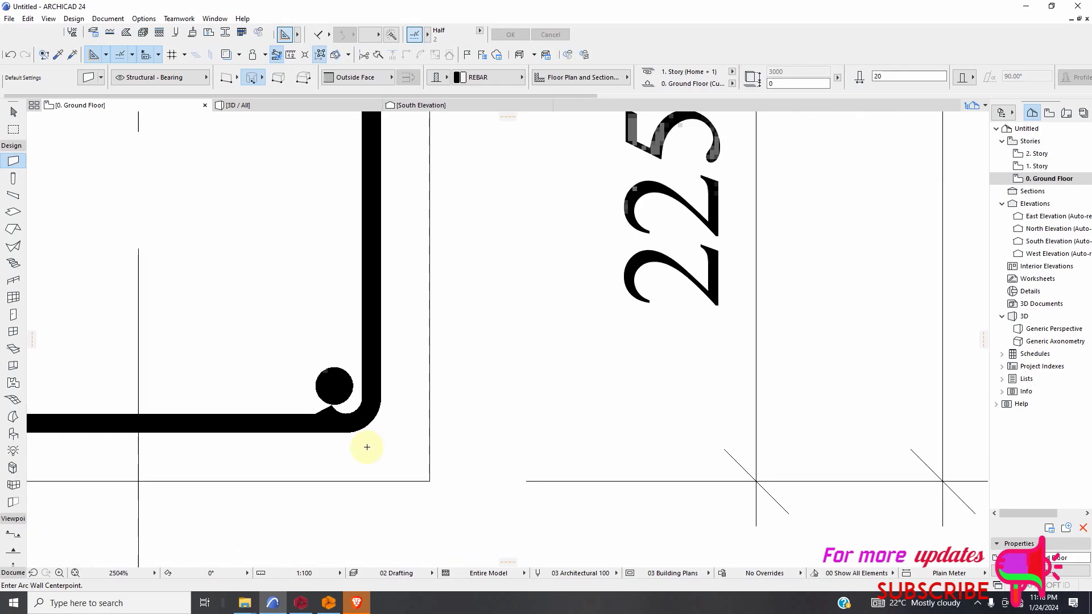
scroll(359, 257, "up", 10)
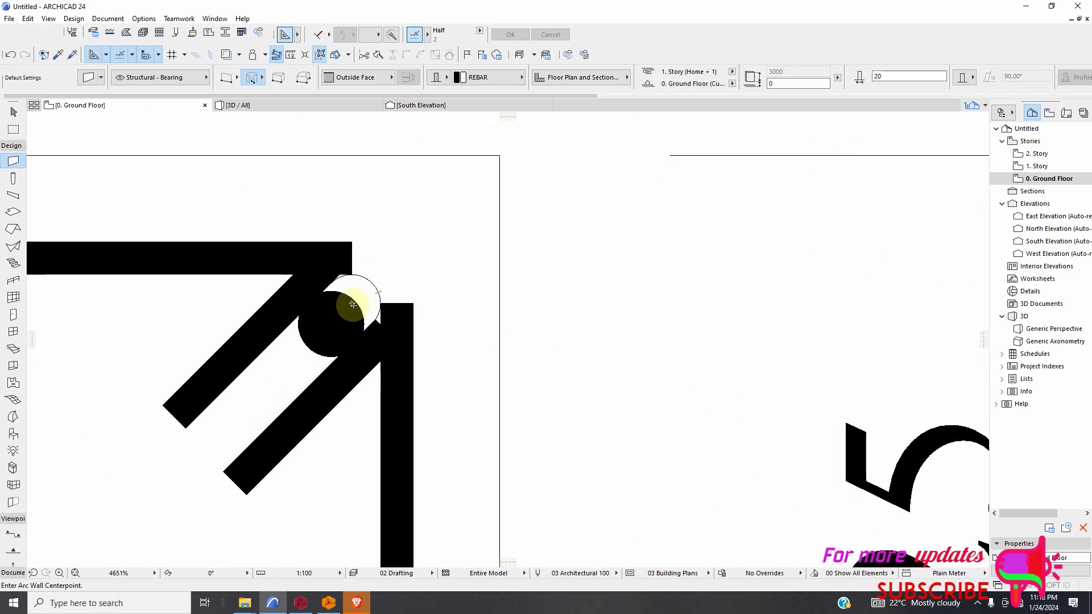
left_click(352, 304)
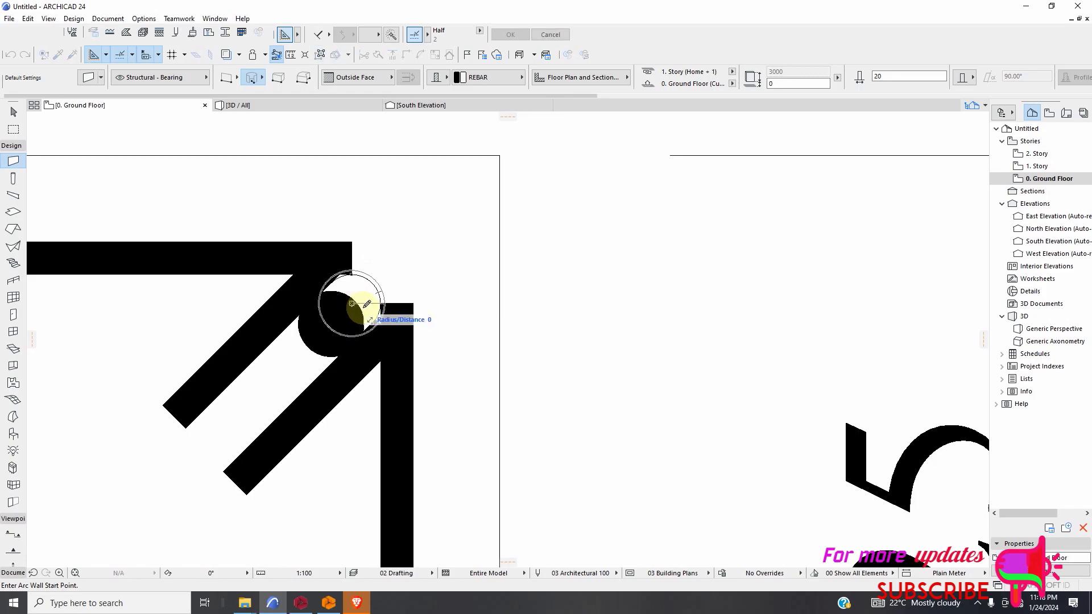
left_click(414, 303)
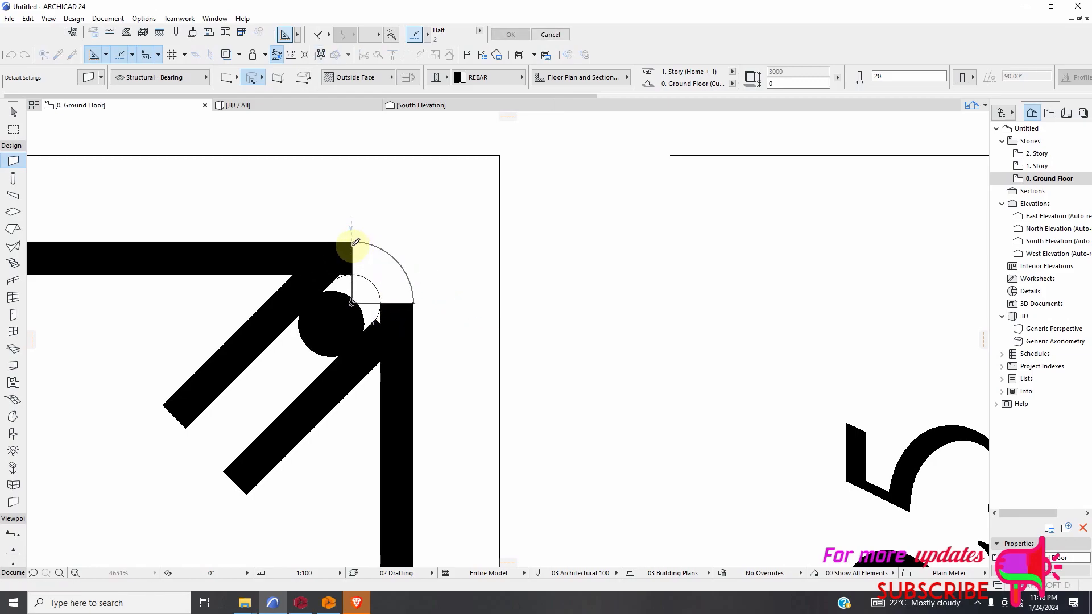
left_click(355, 242)
Draw a 90° curved wall at the outer tie's upper-left corner, from the left wall to the top wall.
scroll(495, 324, "down", 8)
scroll(392, 323, "up", 2)
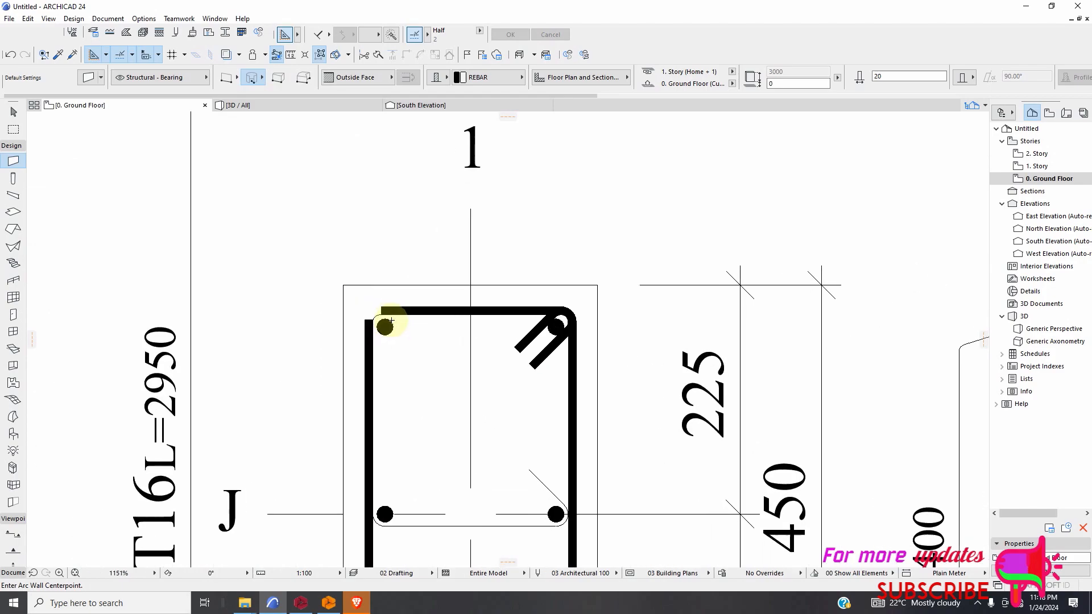
scroll(391, 323, "up", 6)
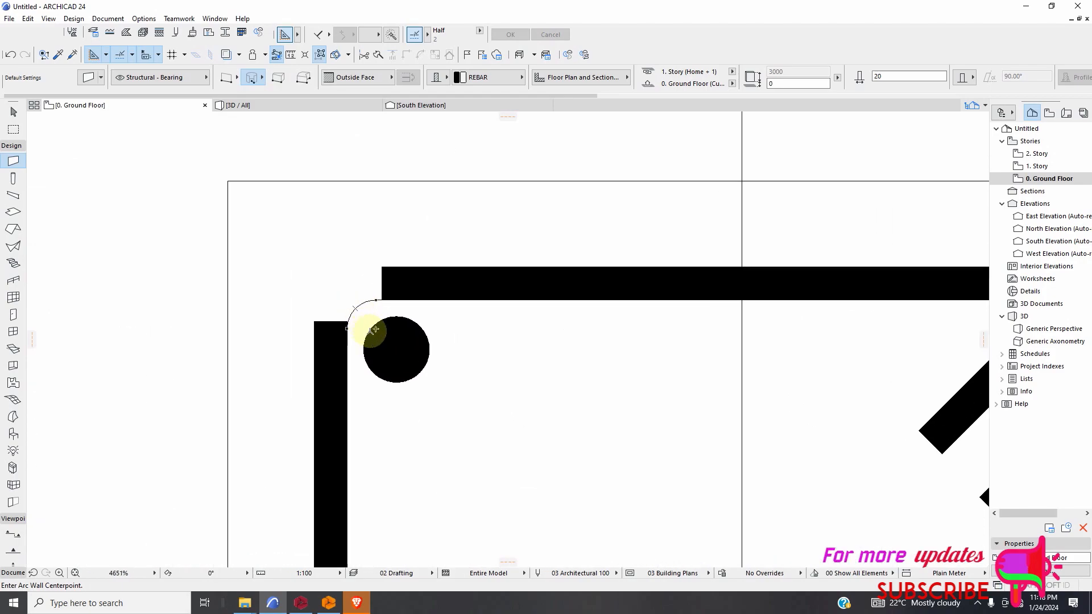
left_click(375, 328)
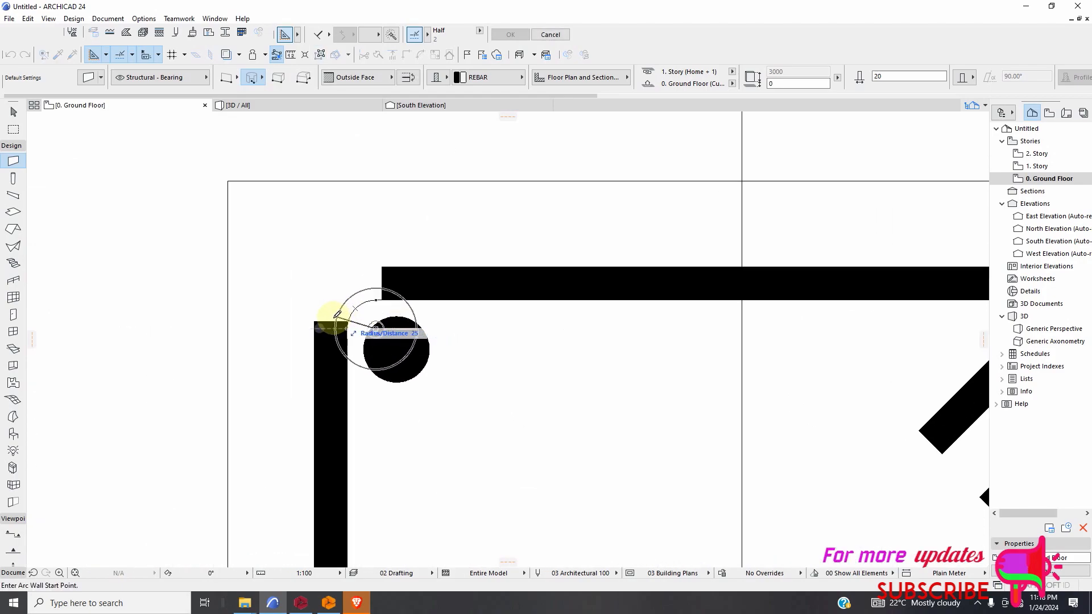
left_click(317, 328)
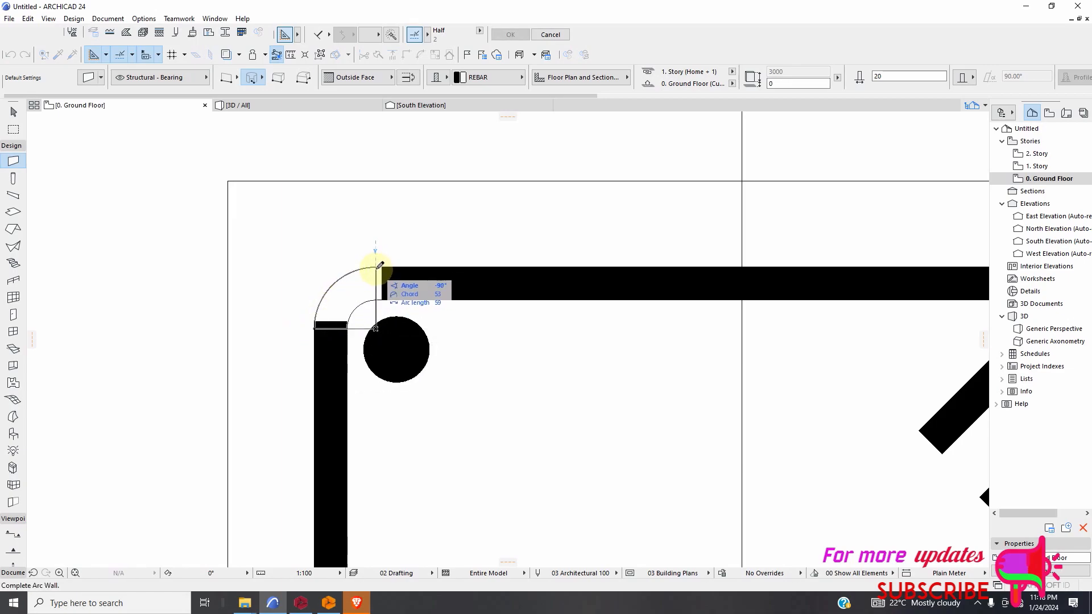
left_click(380, 265)
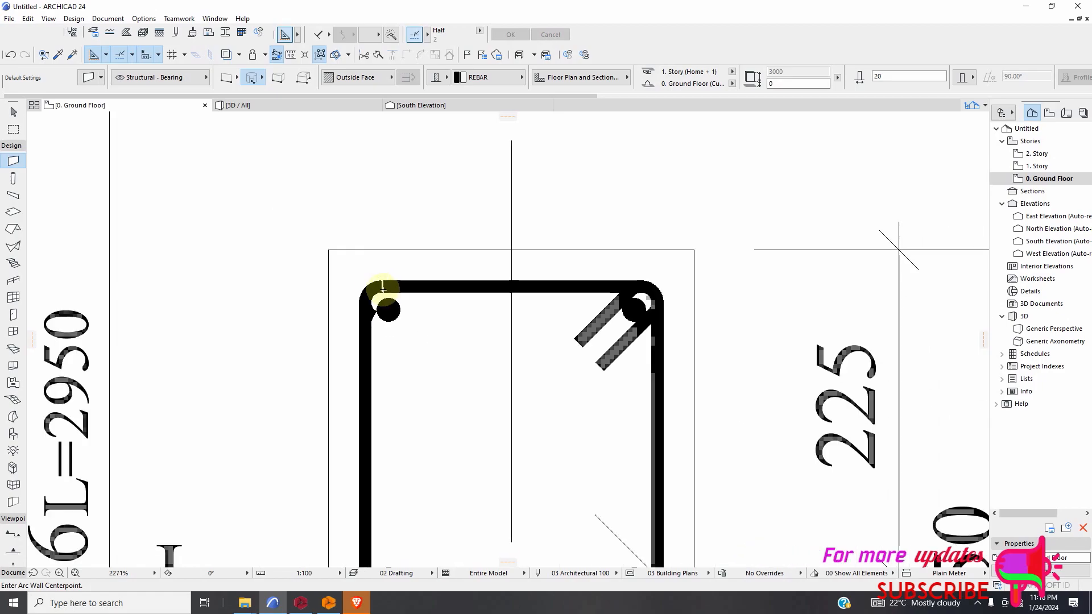
Draw a curved wall of radius about 37 at the outer tie's lower-left corner, from the bottom wall to the left wall.
scroll(379, 459, "up", 10)
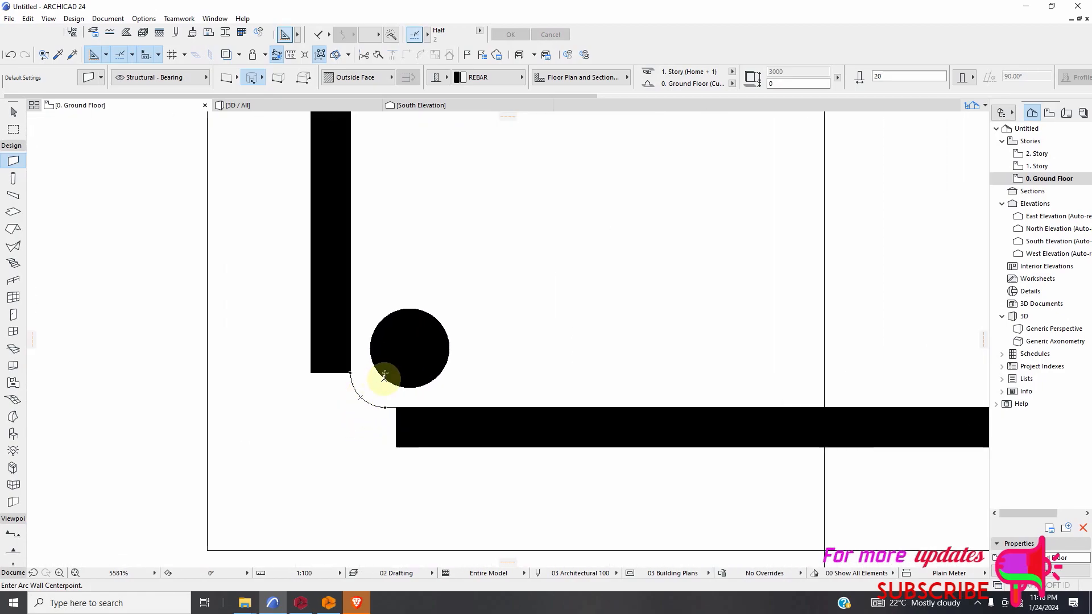
left_click(385, 373)
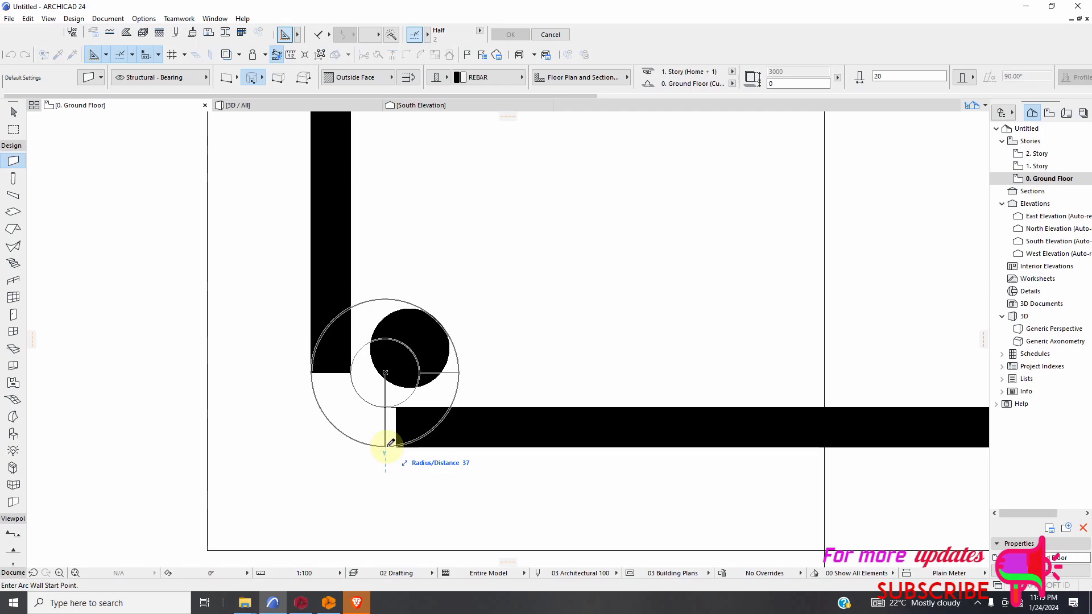
left_click(388, 445)
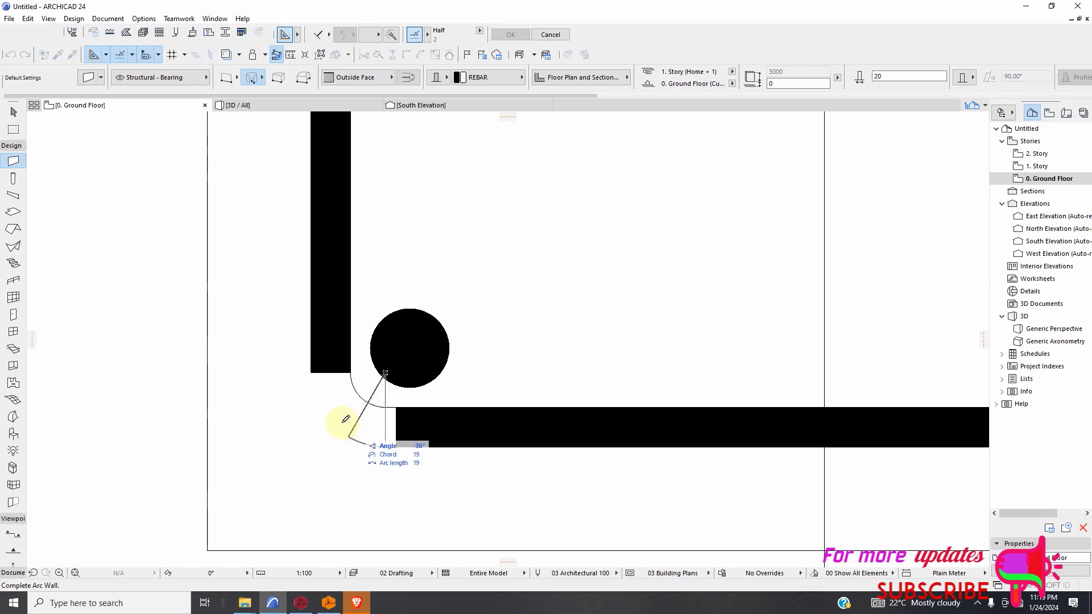
left_click(321, 376)
scroll(336, 402, "down", 5)
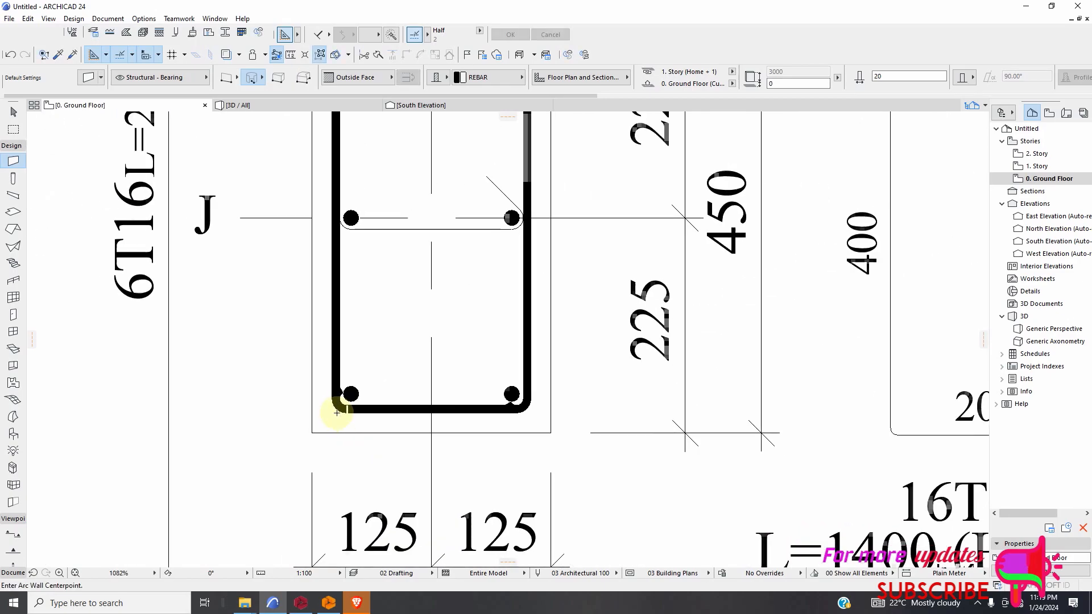
Draw a straight REBAR wall with its reference line on the Inside Face along the middle tie's horizontal line, between its corner arcs.
scroll(349, 424, "down", 1)
scroll(389, 396, "down", 3)
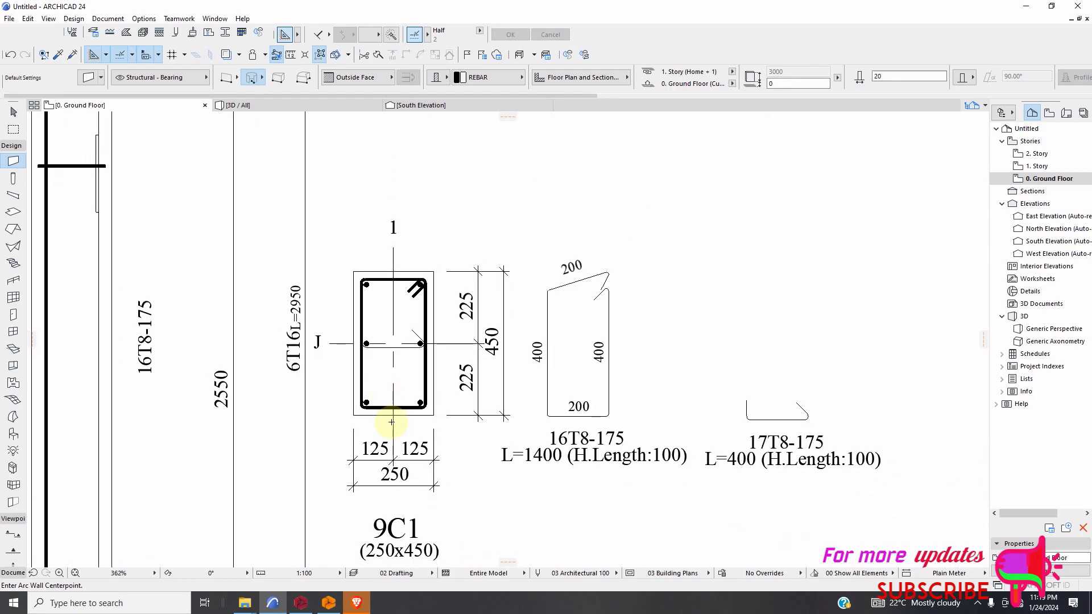
scroll(453, 329, "up", 10)
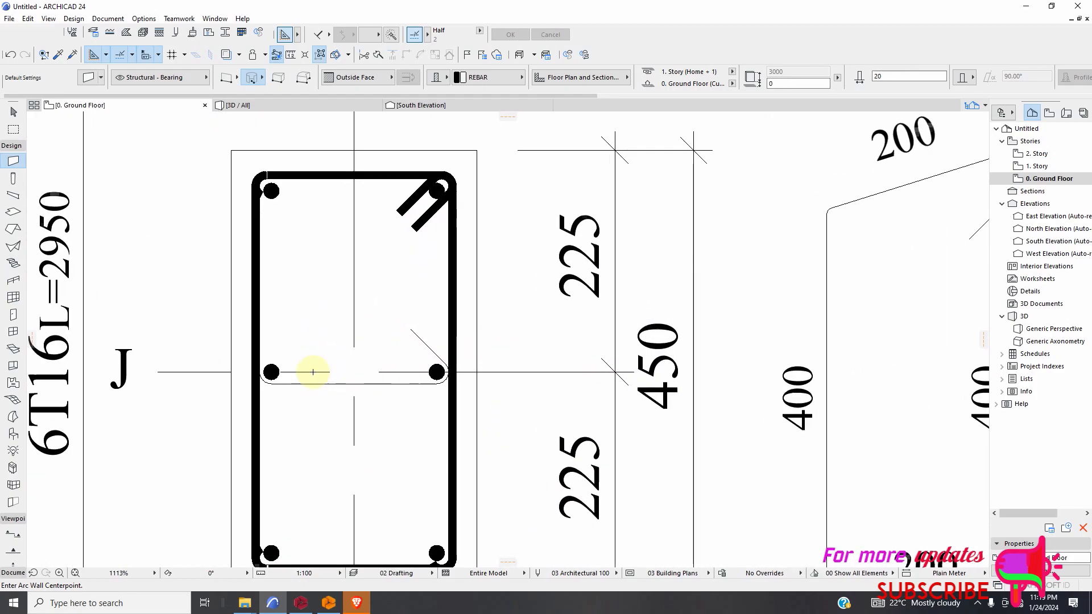
scroll(235, 398, "up", 3)
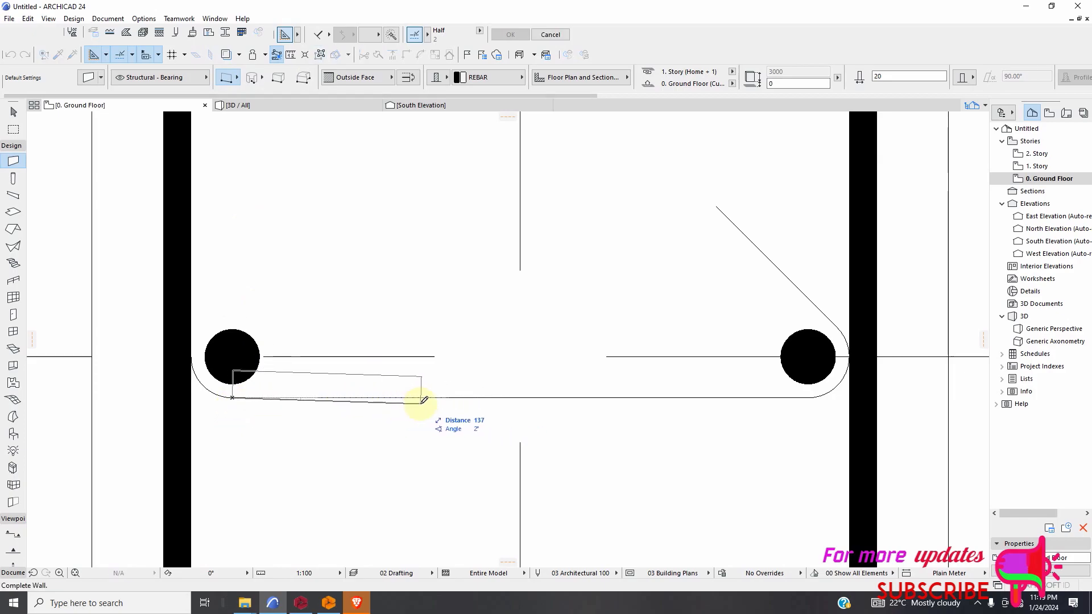
left_click(385, 83)
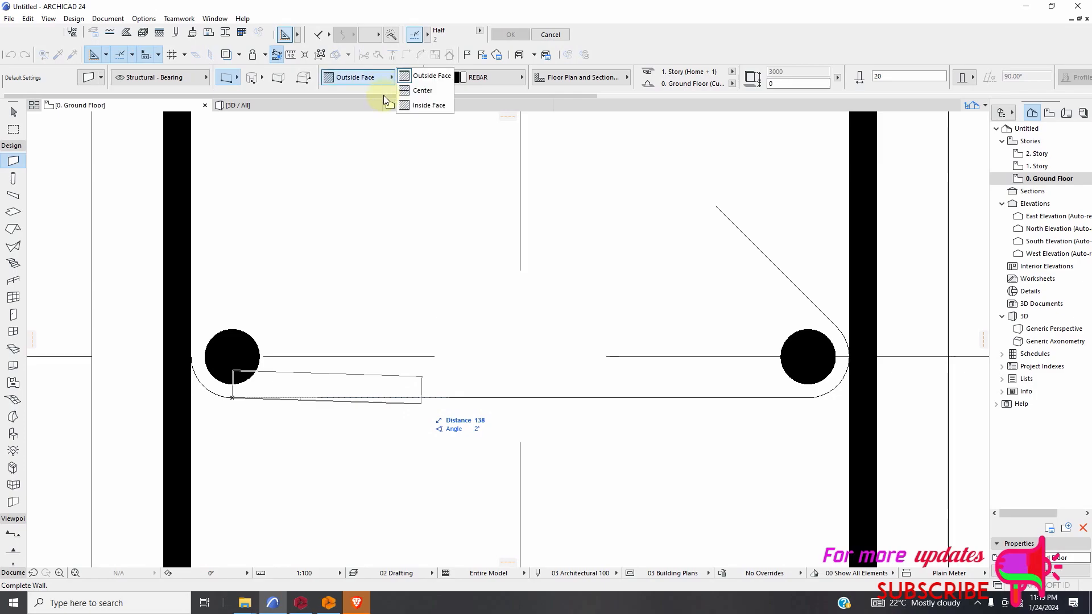
left_click(419, 108)
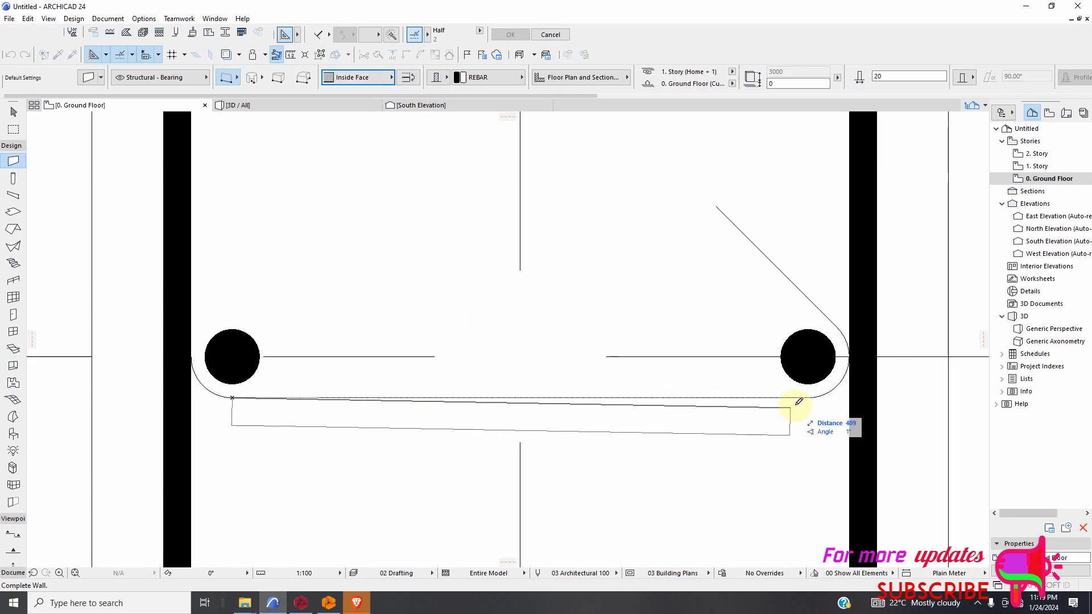
left_click(813, 400)
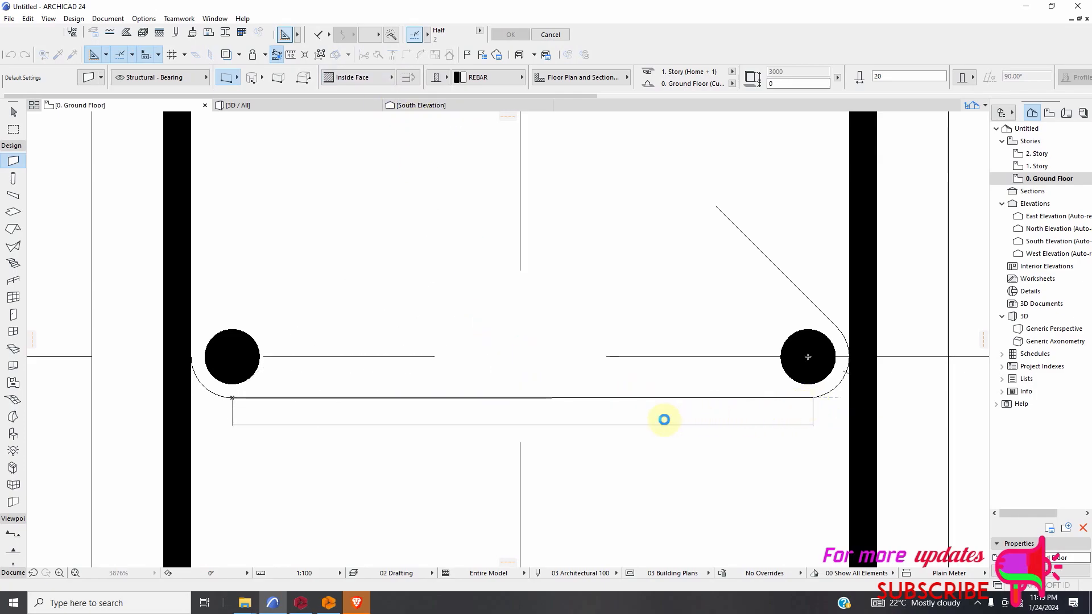
Draw a straight wall about 116 long at 135° along the middle tie's diagonal hook, from the right corner arc to the hook's free end.
scroll(702, 335, "down", 2)
scroll(707, 310, "up", 3)
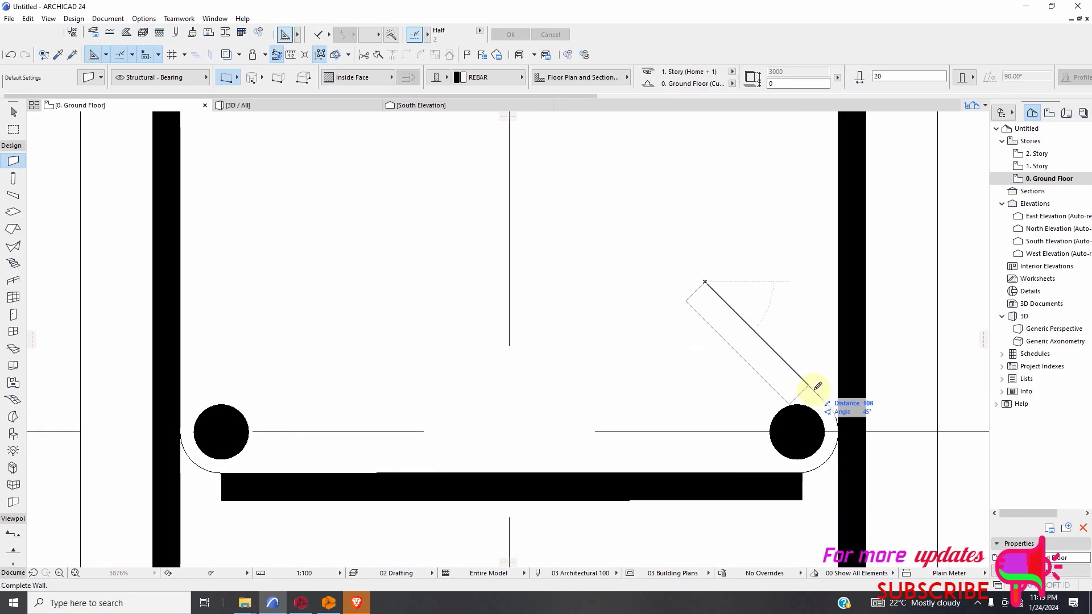
left_click(831, 411)
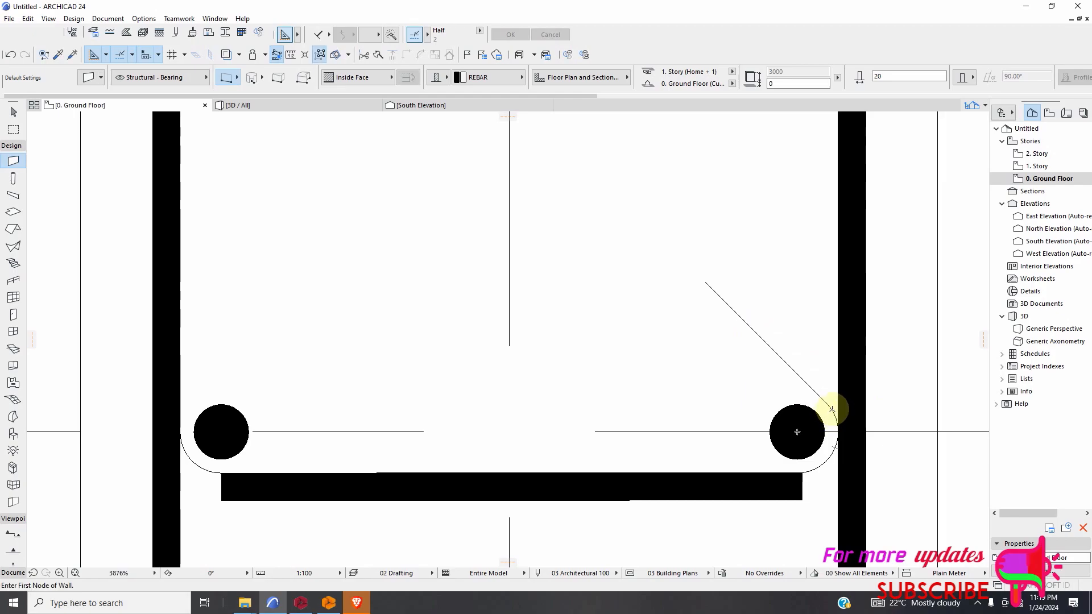
left_click(826, 403)
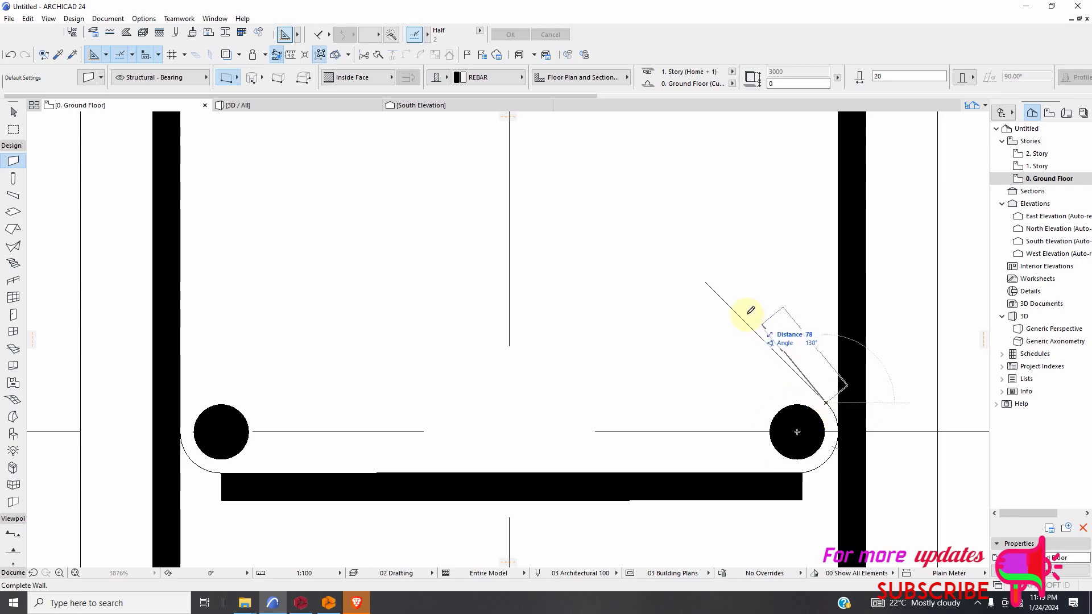
left_click(707, 279)
Close the narrow gap between the outer tie's upper-left curved wall and its top wall with a straight wall about 4 long.
scroll(657, 370, "down", 4)
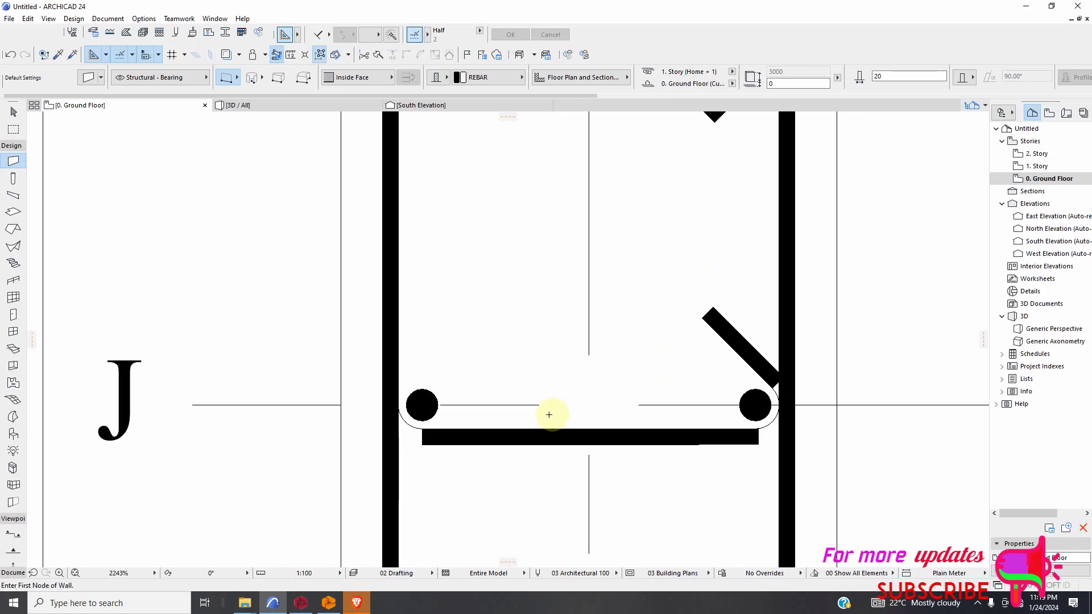
scroll(456, 443, "down", 3)
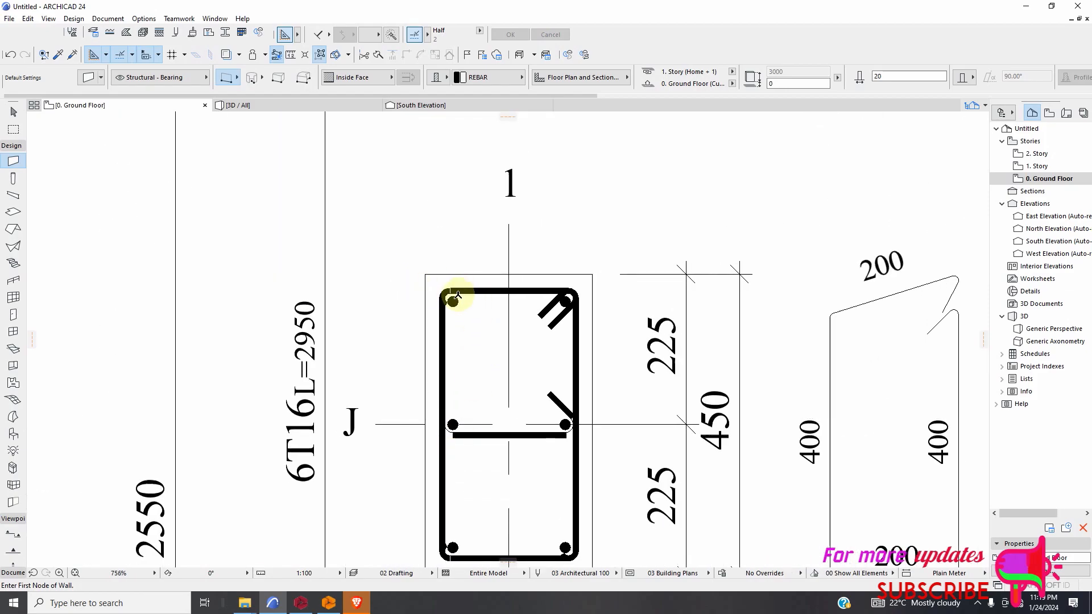
scroll(453, 297, "up", 12)
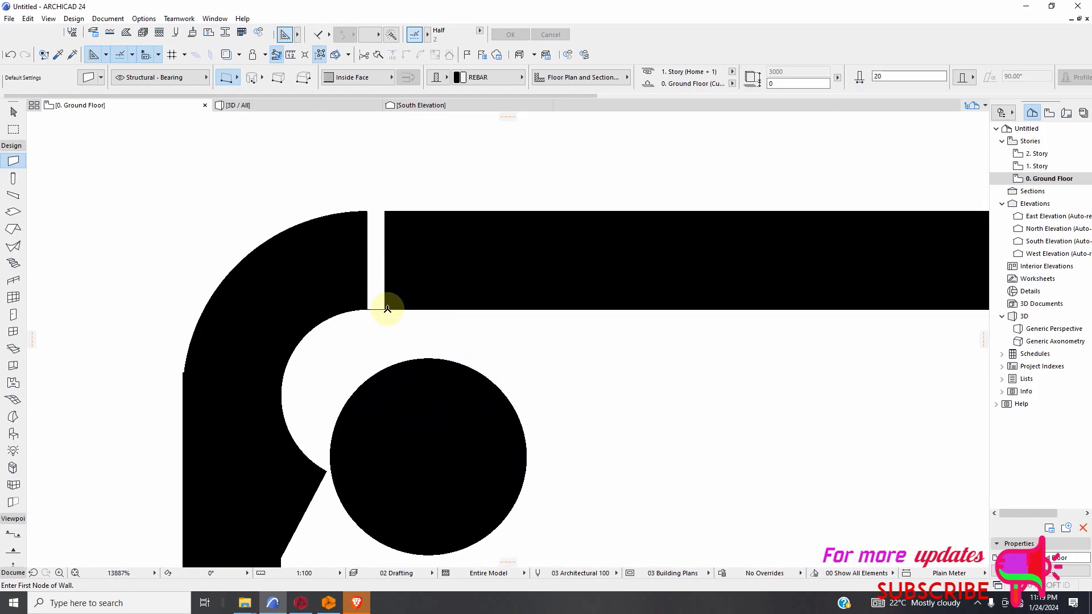
left_click(386, 308)
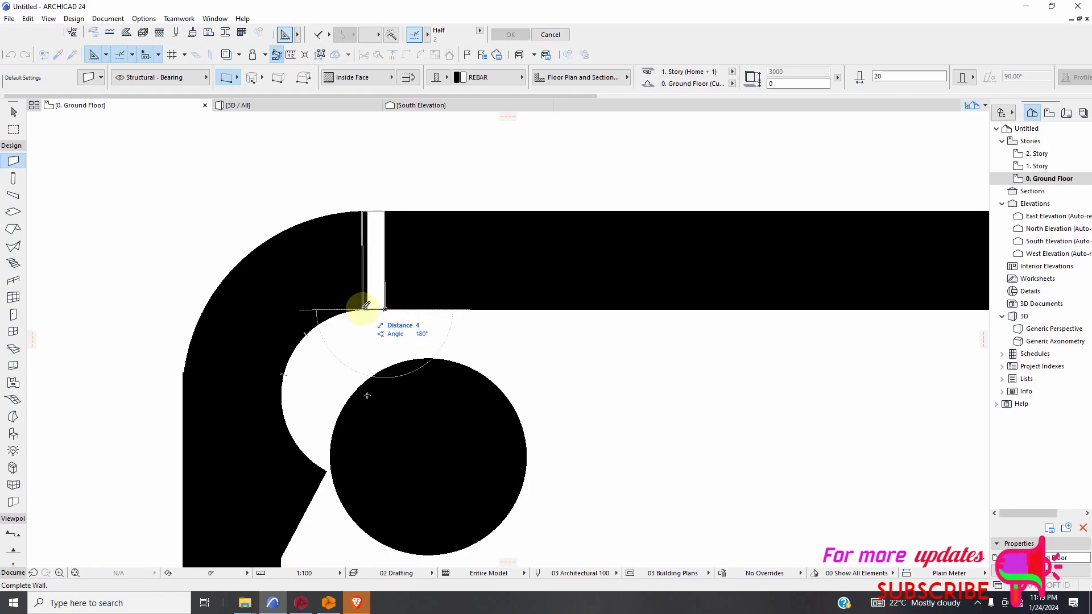
left_click(366, 305)
scroll(449, 295, "down", 13)
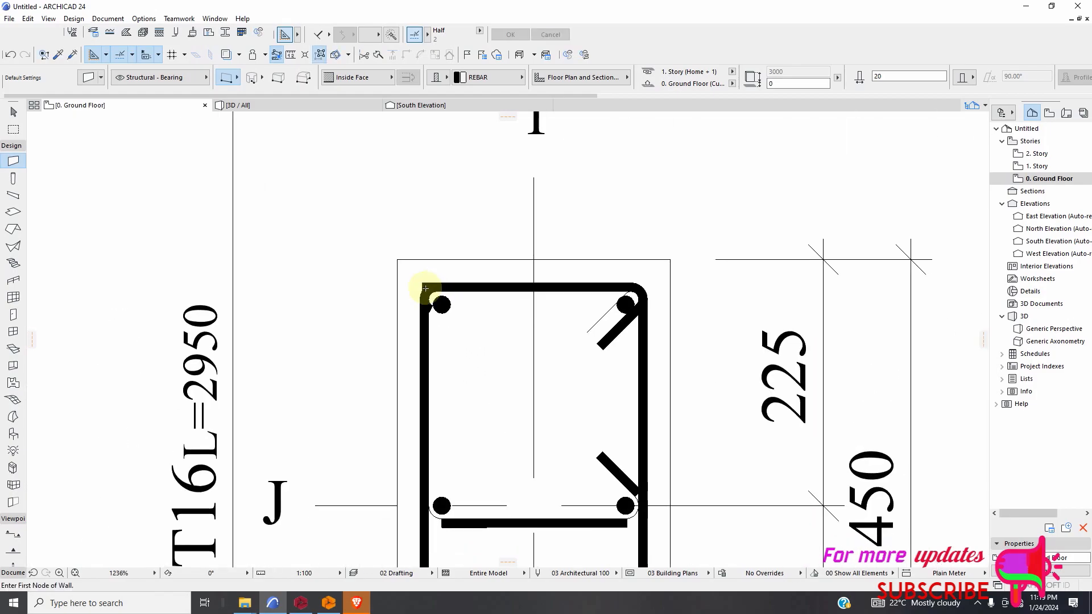
Draw a curved wall around the middle tie's left bar, centred on the bar, from the horizontal wall to the left side wall.
scroll(522, 424, "up", 3)
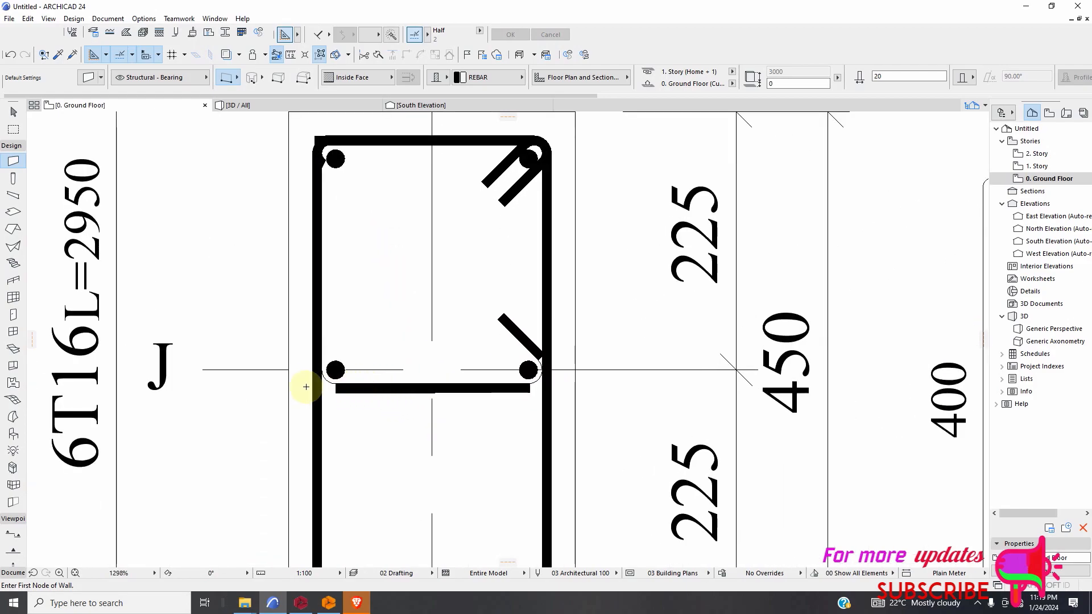
left_click(251, 80)
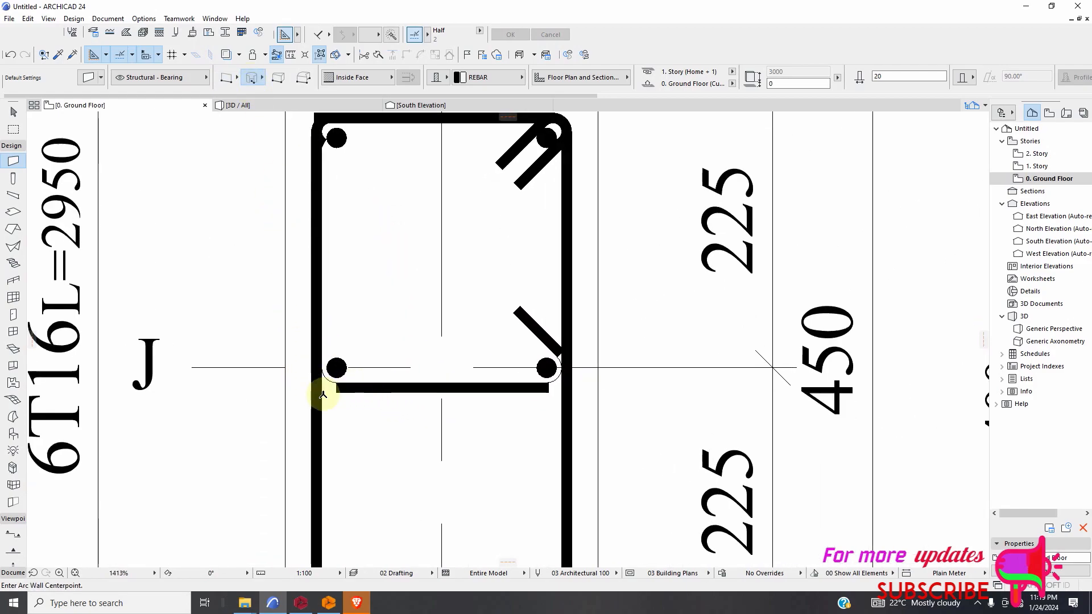
scroll(327, 380, "up", 3)
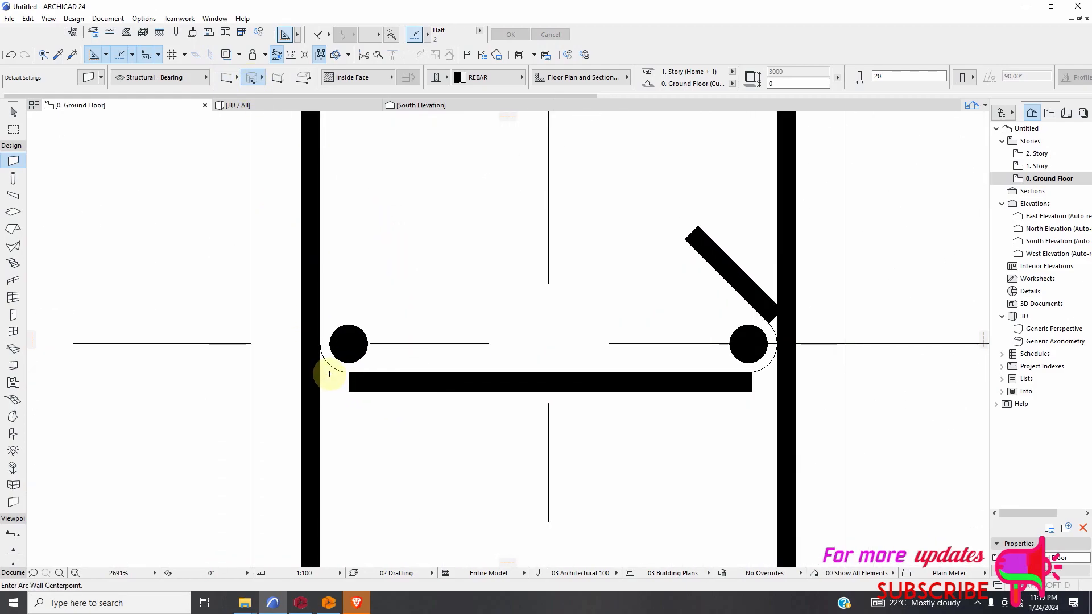
left_click(349, 344)
left_click(348, 373)
left_click(320, 345)
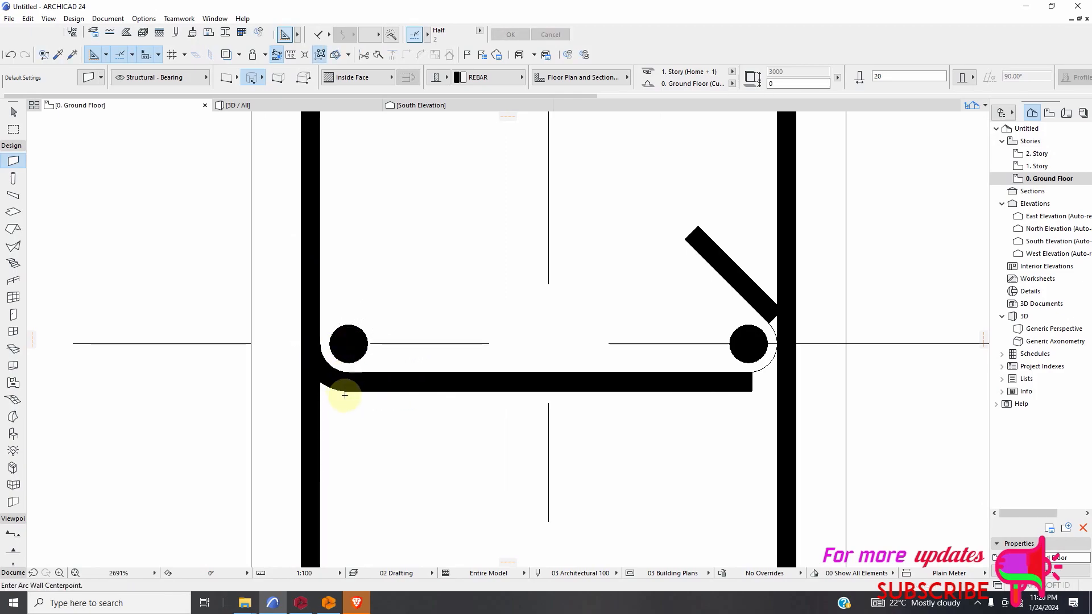
Draw a curved wall of radius about 30 around the middle tie's right bar, from the horizontal wall to the diagonal hook wall.
scroll(344, 395, "down", 3)
scroll(614, 368, "up", 6)
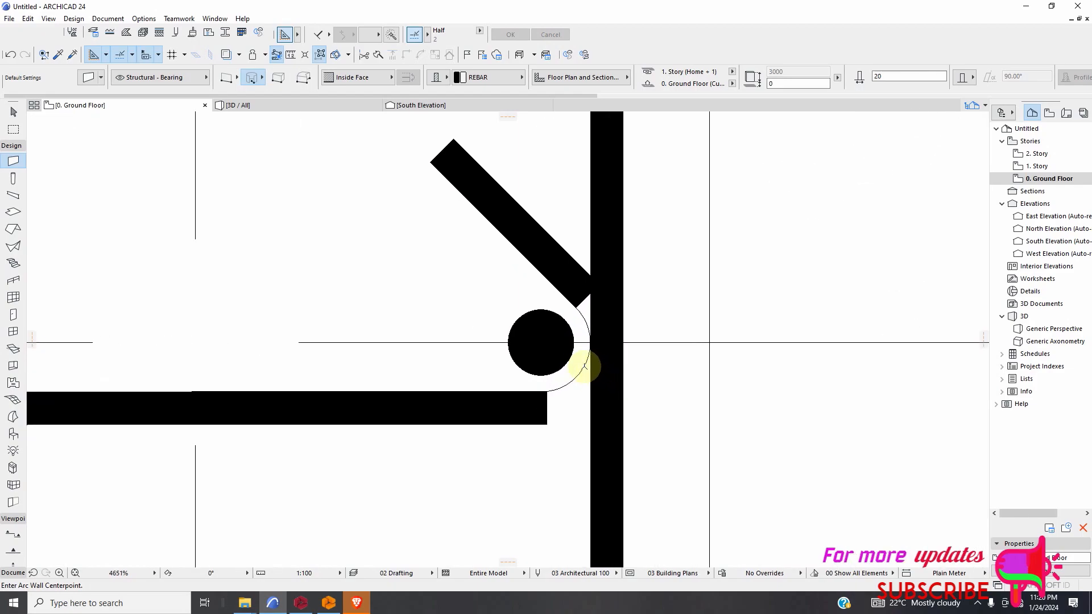
left_click(542, 343)
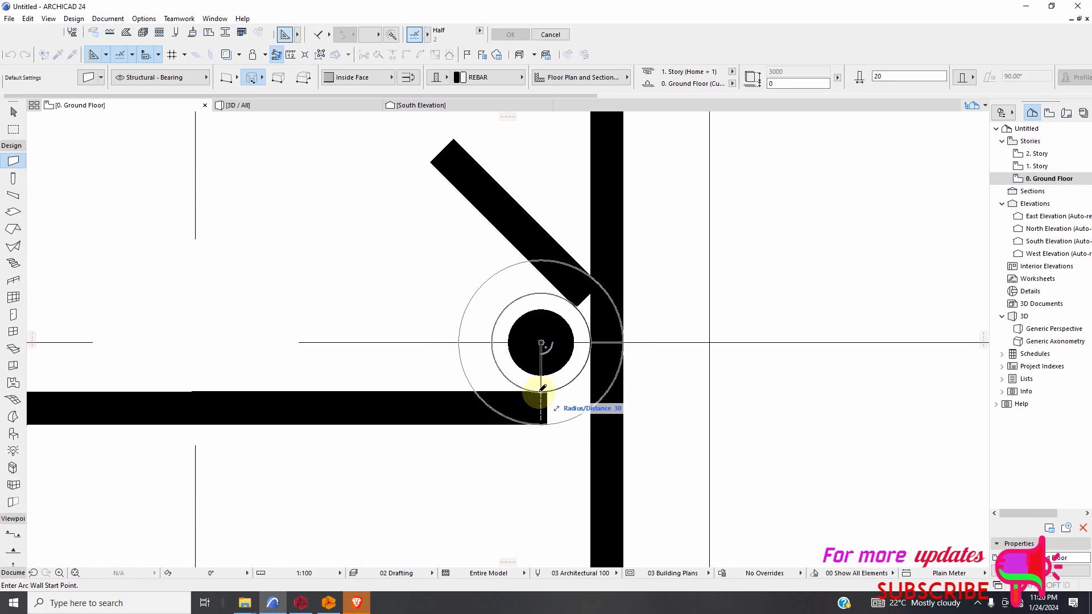
left_click(542, 390)
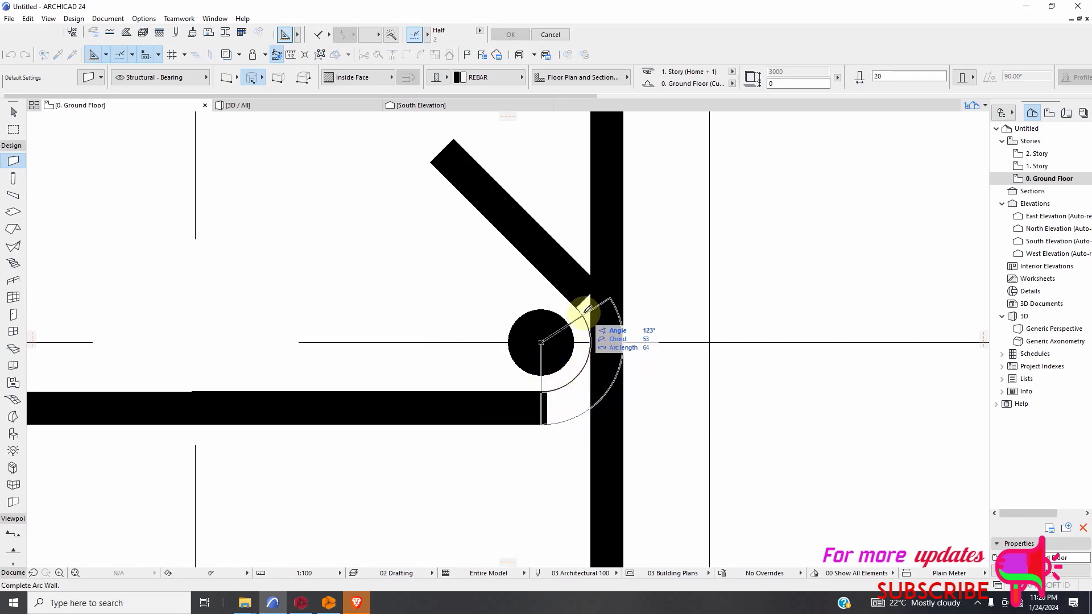
left_click(577, 305)
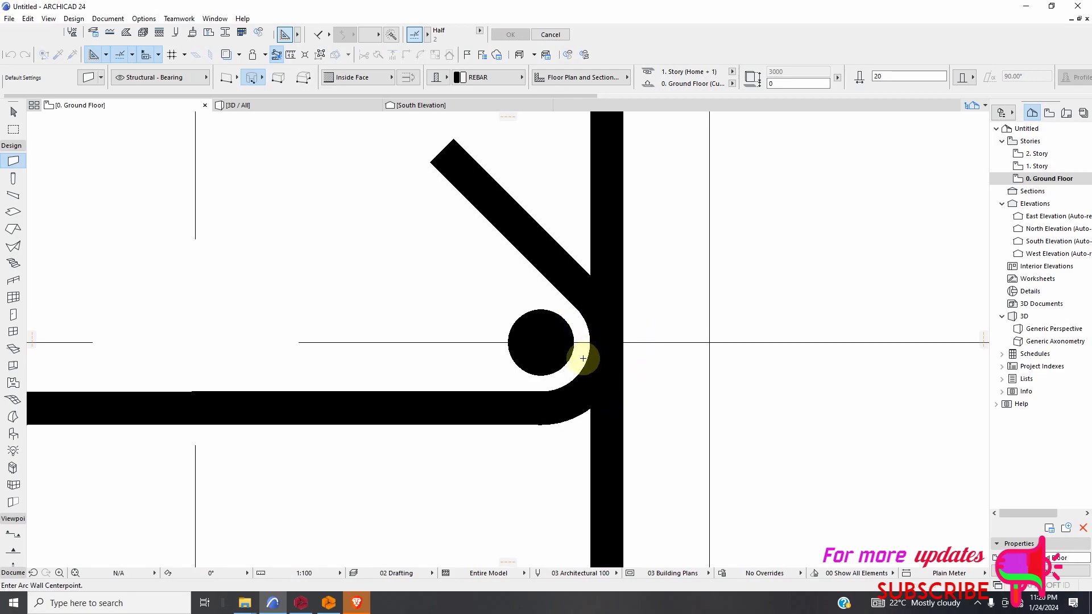
Examine the redrawn ties in the 9C1 section and compare them with the column sections on the lower levels.
scroll(585, 356, "down", 5)
scroll(466, 359, "down", 3)
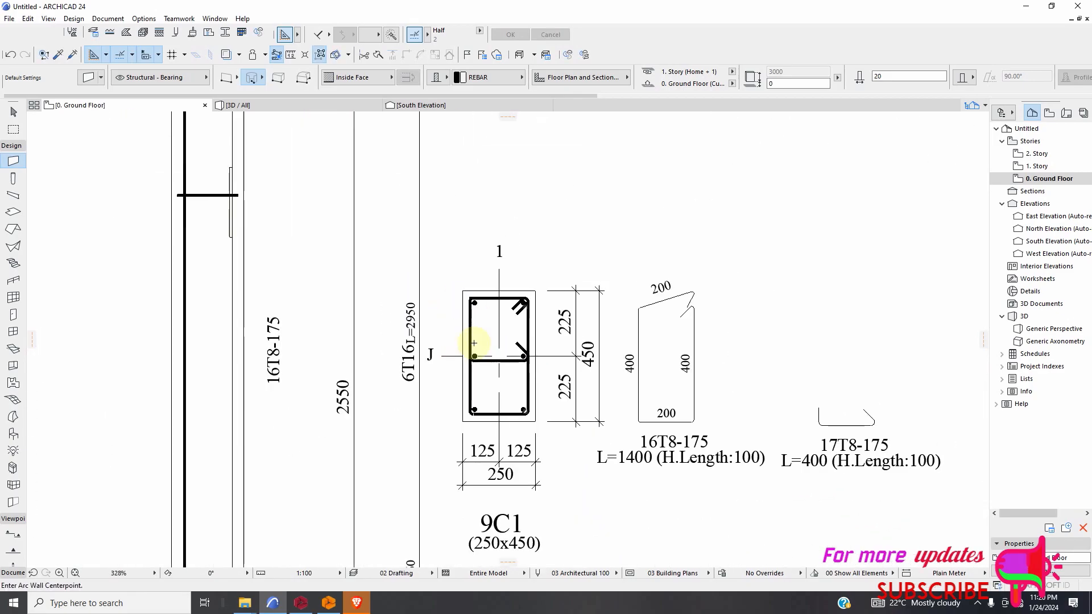
scroll(473, 343, "down", 6)
middle_click_drag(501, 361, 451, 326)
scroll(451, 325, "up", 8)
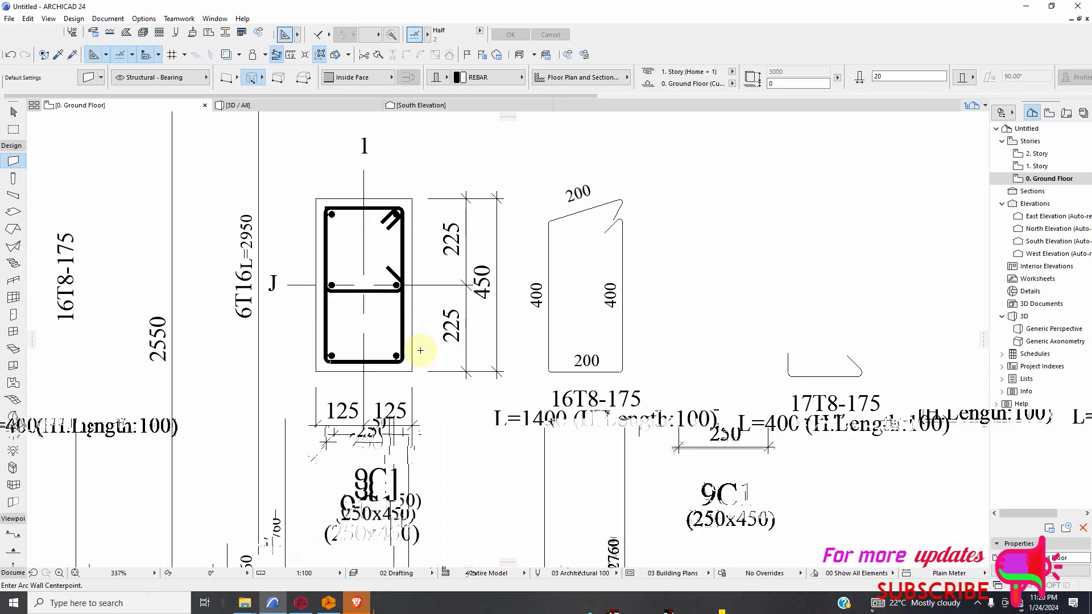
scroll(421, 350, "down", 4)
scroll(421, 333, "up", 6)
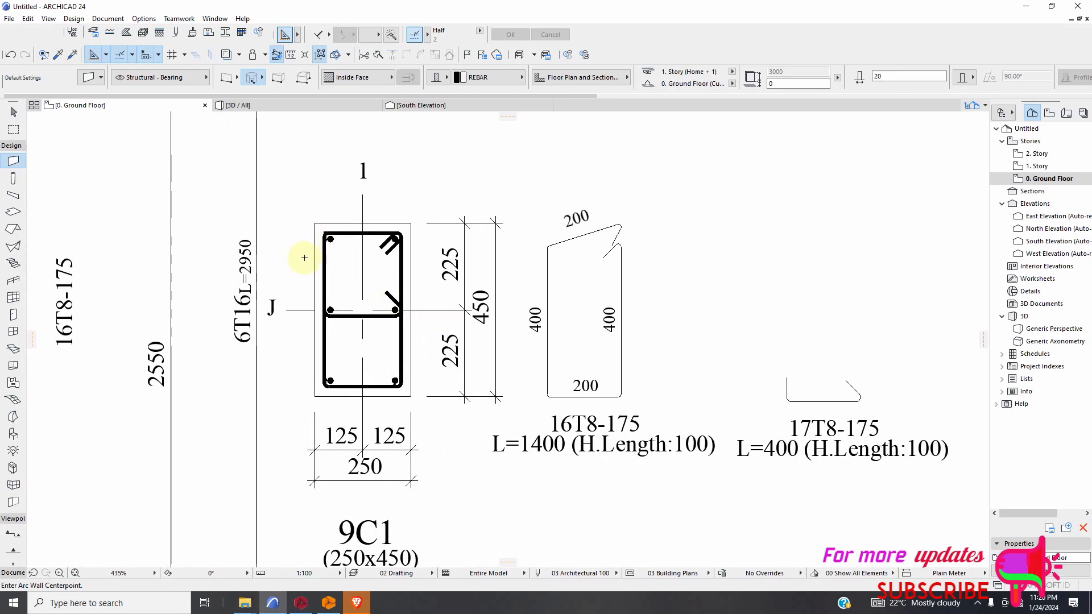
scroll(663, 252, "up", 2)
scroll(617, 285, "down", 6)
scroll(479, 292, "up", 5)
scroll(479, 292, "down", 2)
scroll(442, 282, "up", 3)
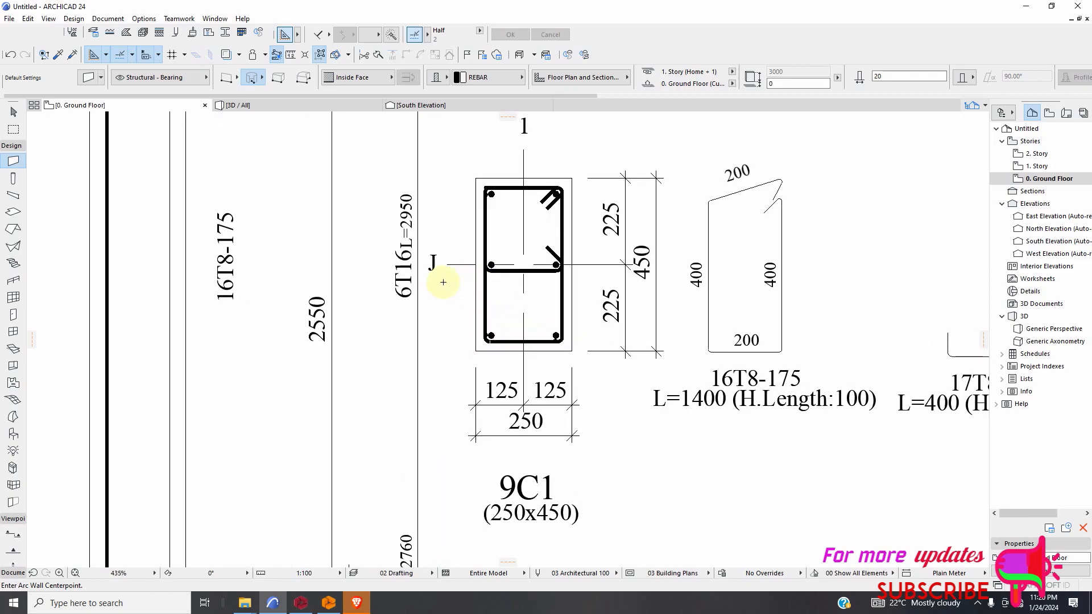
scroll(514, 288, "down", 9)
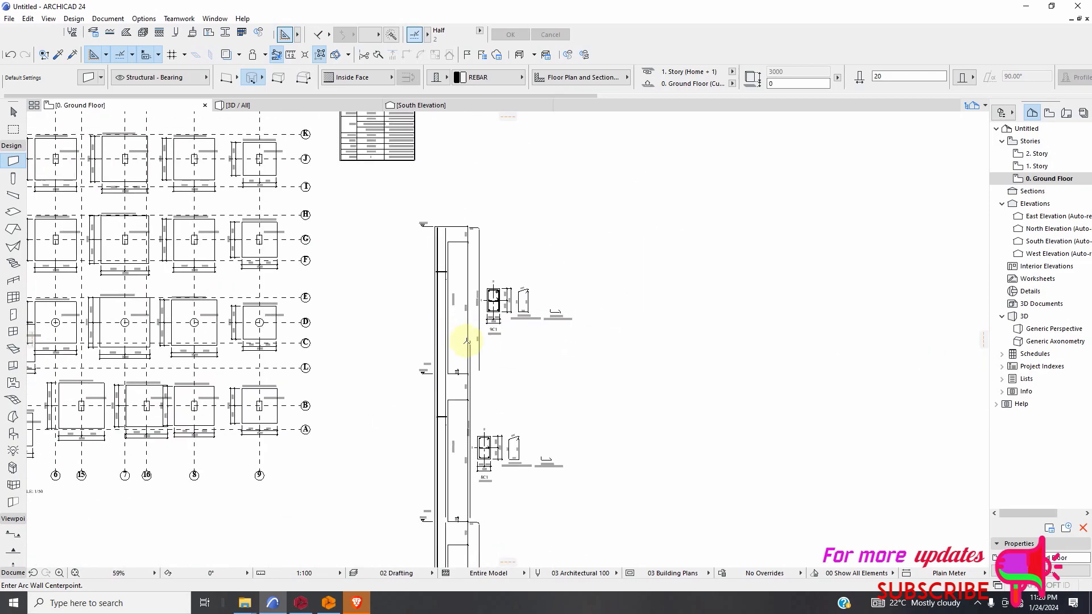
scroll(493, 301, "up", 7)
scroll(494, 348, "down", 4)
scroll(493, 348, "down", 5)
scroll(480, 487, "up", 2)
scroll(446, 353, "down", 4)
scroll(471, 417, "up", 3)
key("Escape")
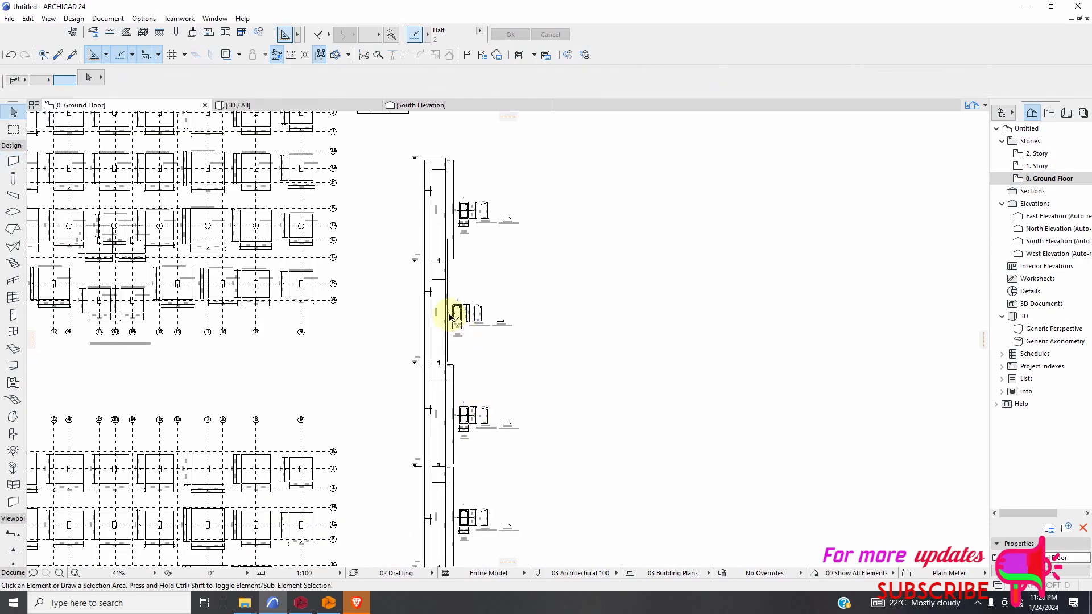
scroll(451, 309, "up", 5)
scroll(548, 256, "down", 5)
scroll(536, 176, "up", 8)
scroll(587, 302, "up", 2)
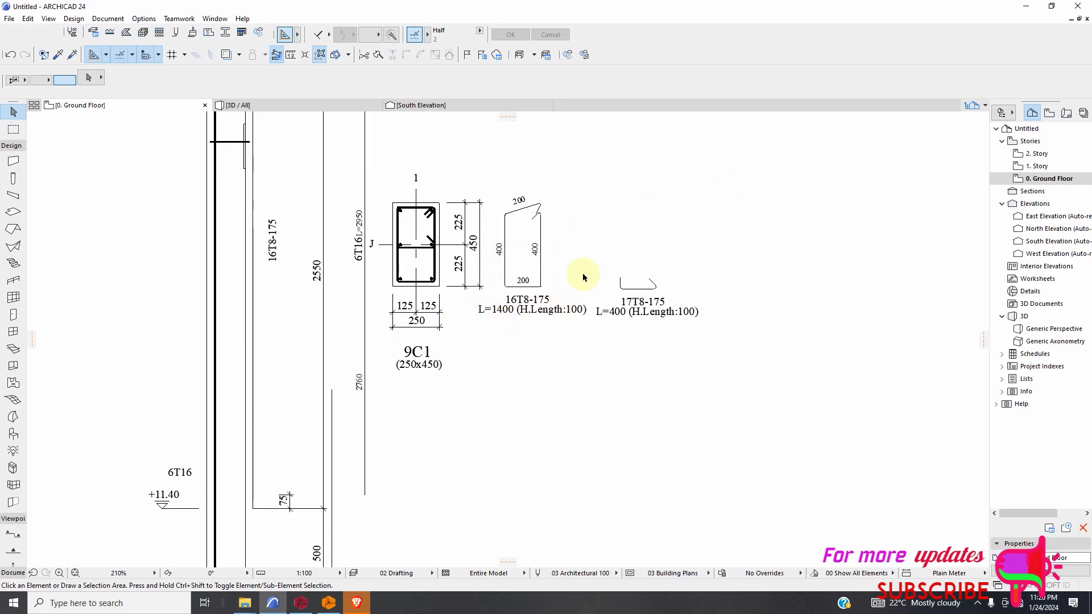
scroll(481, 259, "down", 6)
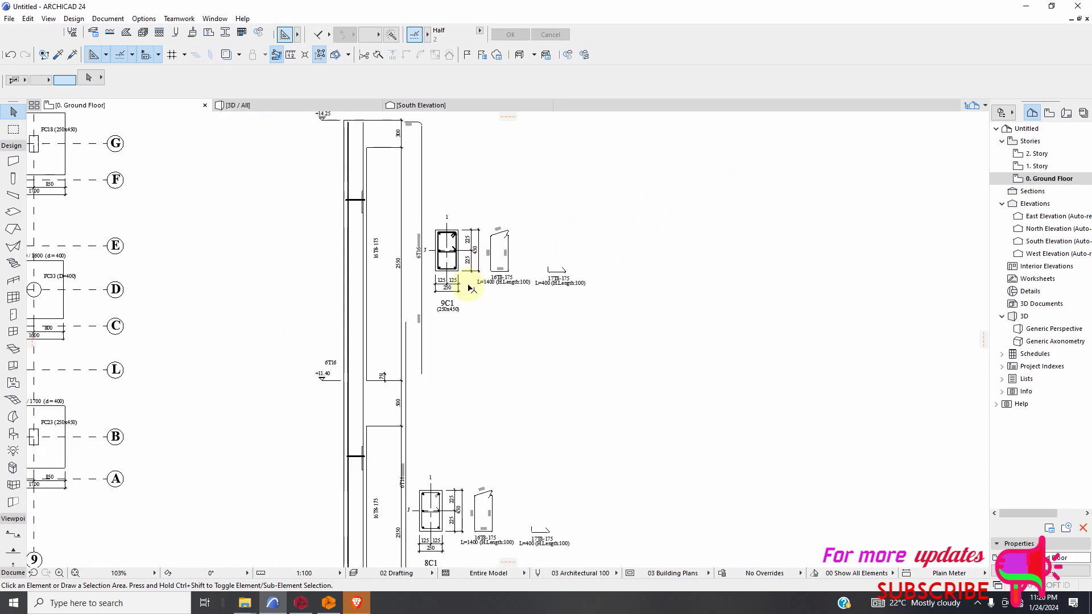
left_click(554, 354)
scroll(432, 452, "up", 5)
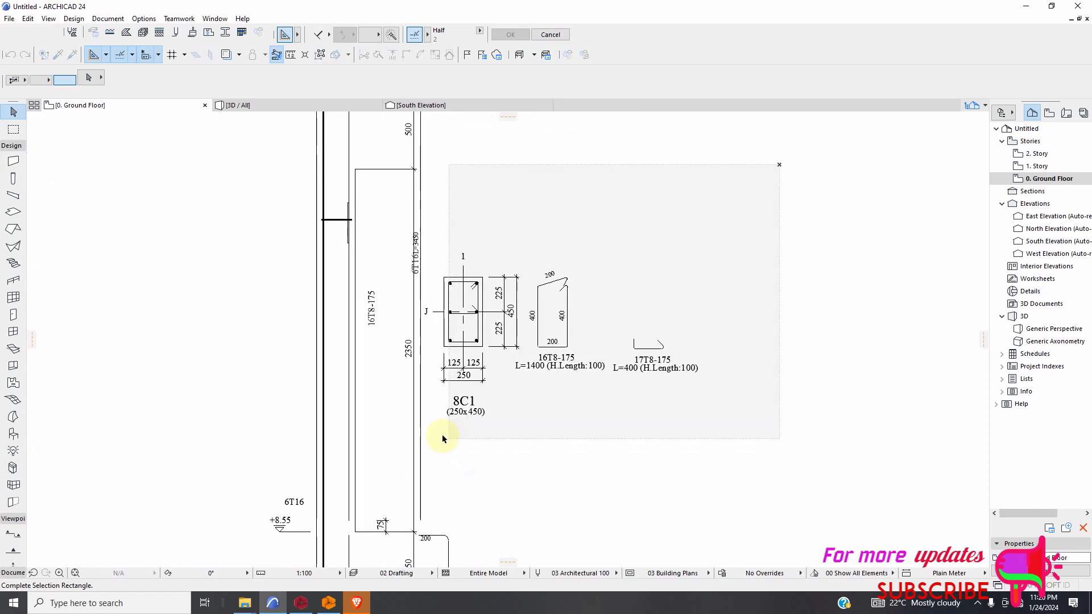
scroll(486, 441, "down", 5)
left_click(487, 438)
scroll(485, 398, "up", 4)
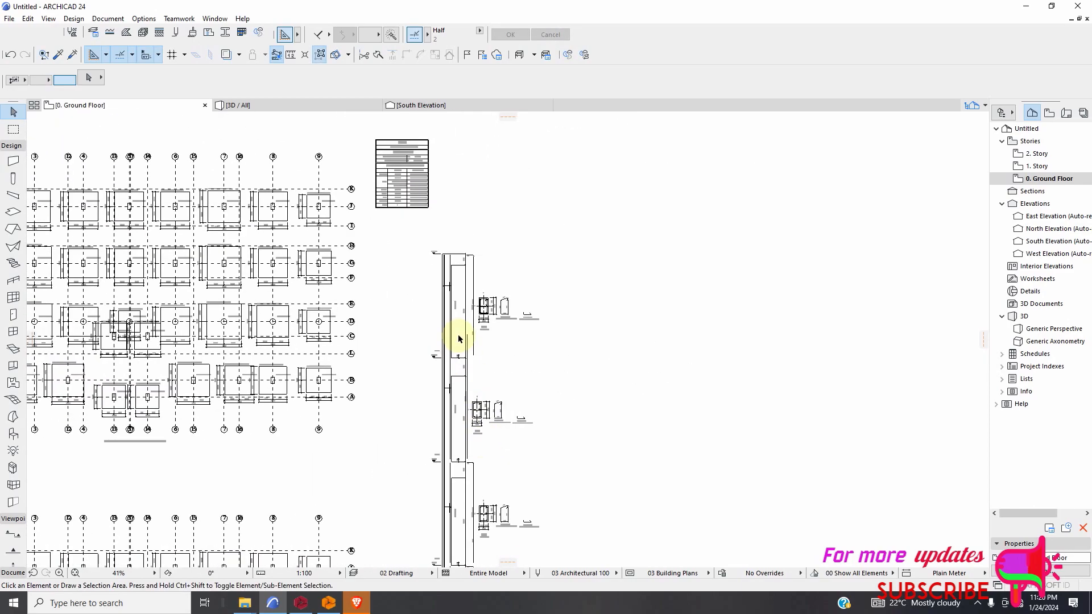
Select the whole 8C1 column section together with its dimensions, tie shapes and labels using a selection rectangle.
scroll(484, 364, "down", 5)
left_click(603, 417)
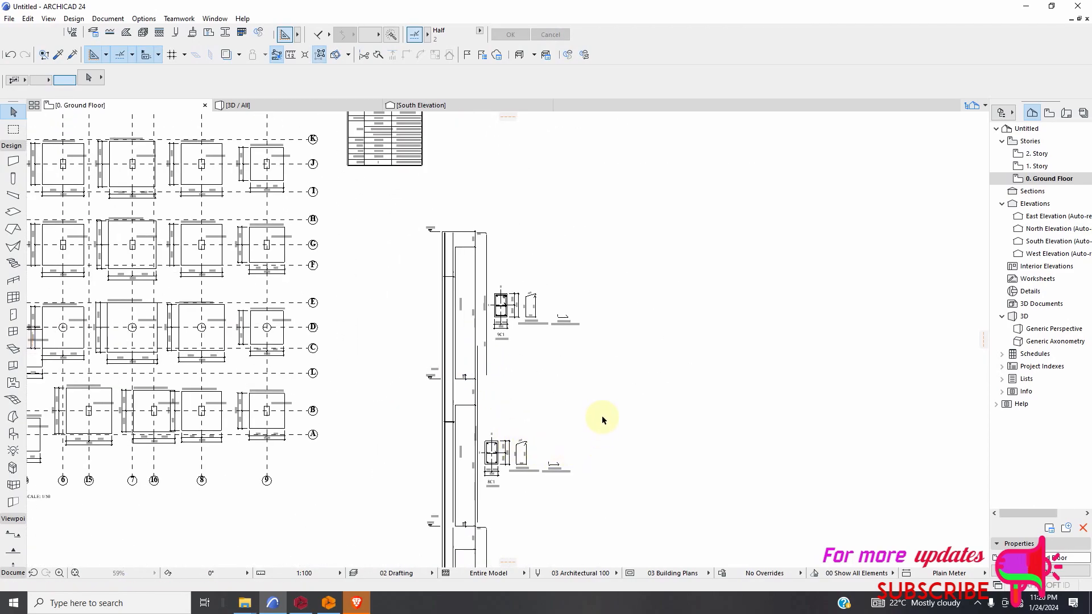
left_click(470, 486)
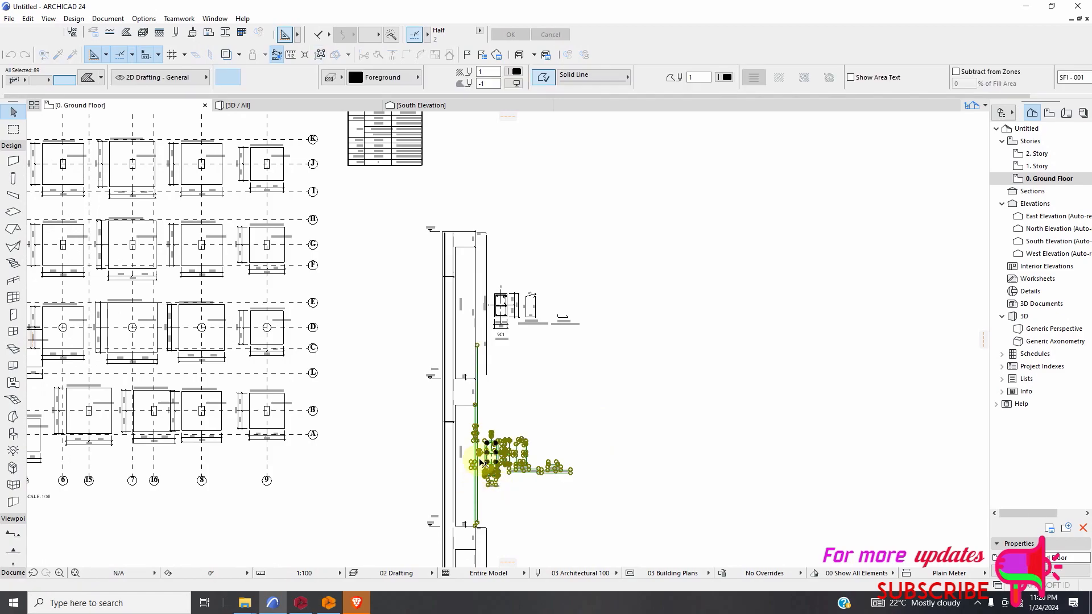
scroll(468, 480, "up", 4)
scroll(484, 427, "up", 5)
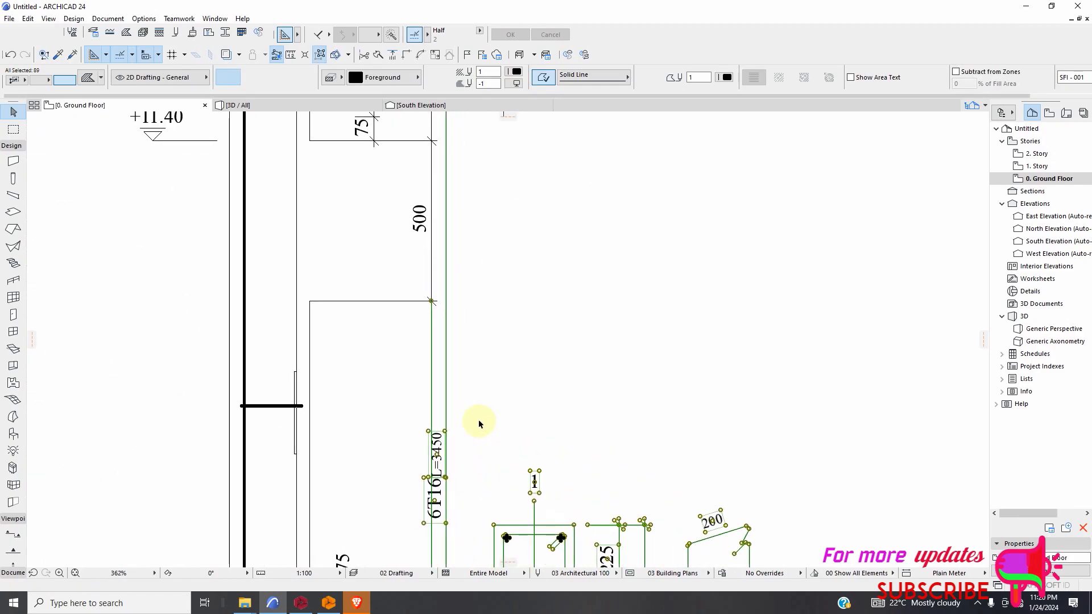
Add the lower column sections down to 2C1, with their dimensions, tie shapes and labels, to the 8C1 selection and delete them all.
scroll(483, 407, "down", 10)
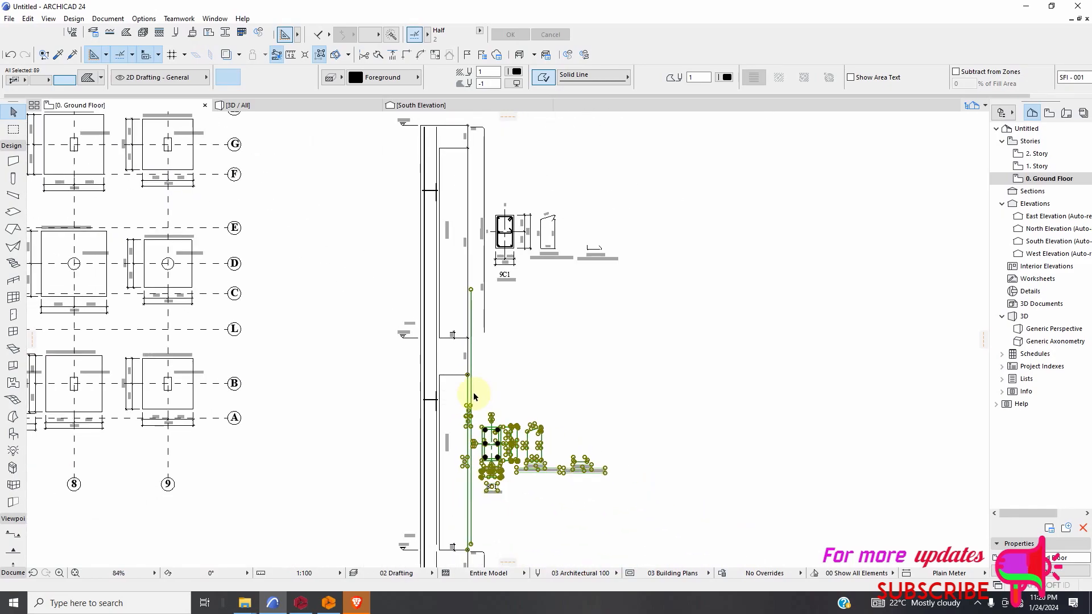
scroll(483, 399, "up", 8)
scroll(441, 362, "down", 12)
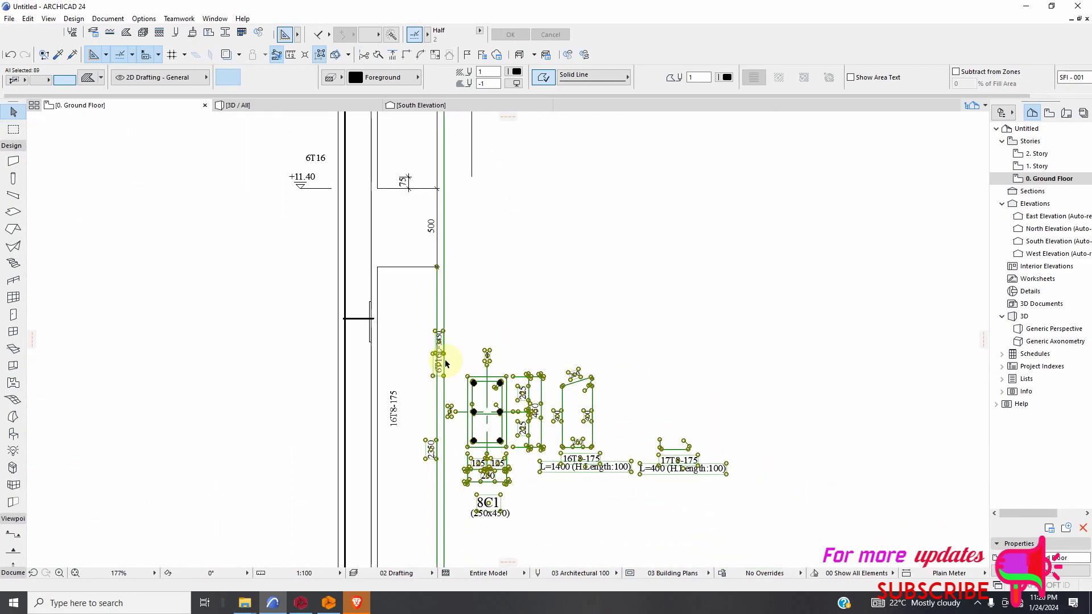
scroll(455, 409, "down", 3)
scroll(460, 443, "up", 3)
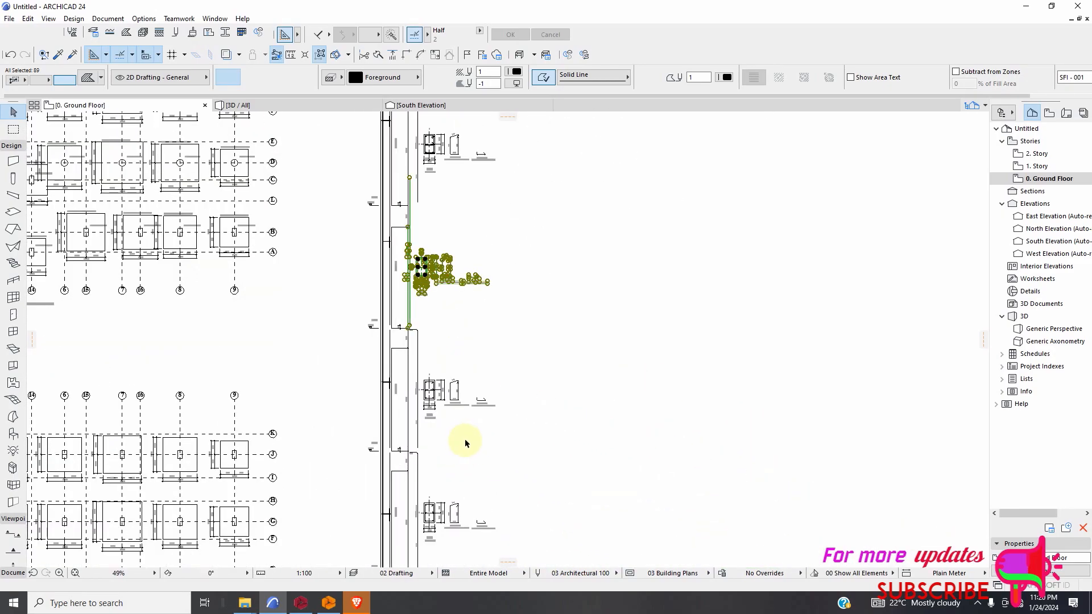
left_click_drag(501, 369, 407, 416)
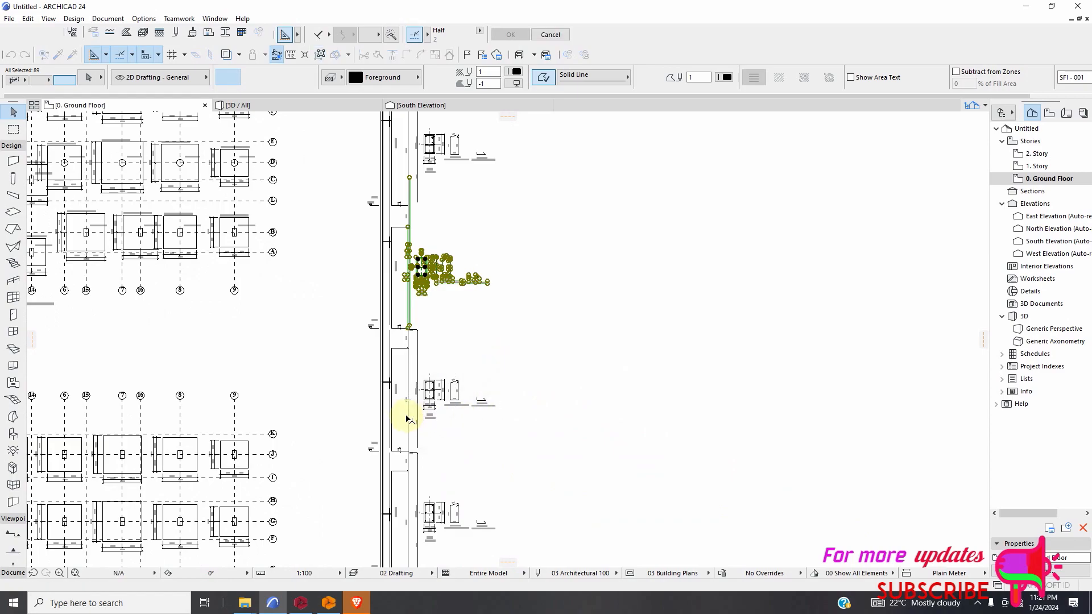
scroll(529, 380, "down", 3)
scroll(528, 448, "up", 3)
left_click_drag(559, 309, 425, 363)
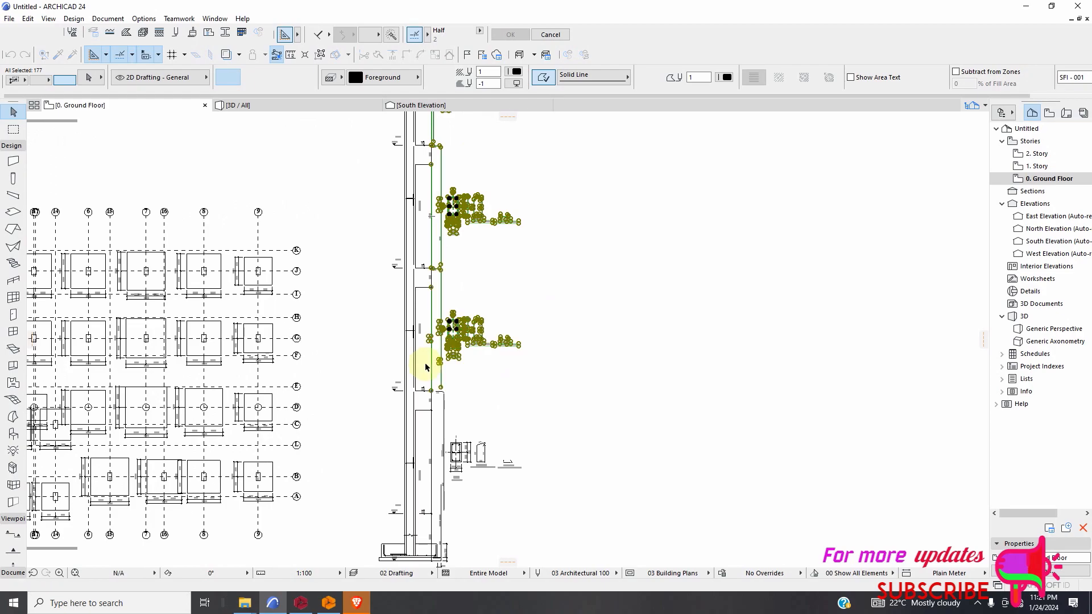
scroll(514, 441, "down", 3)
scroll(518, 406, "up", 4)
left_click_drag(554, 333, 382, 400)
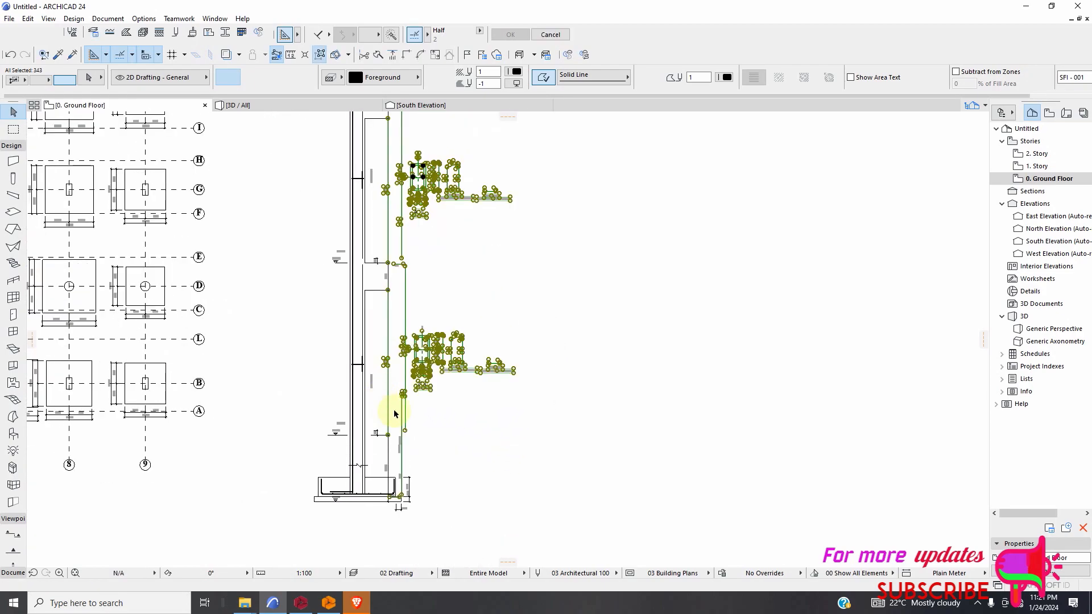
scroll(421, 424, "up", 5)
scroll(435, 450, "down", 3)
scroll(406, 518, "up", 3)
scroll(429, 522, "down", 3)
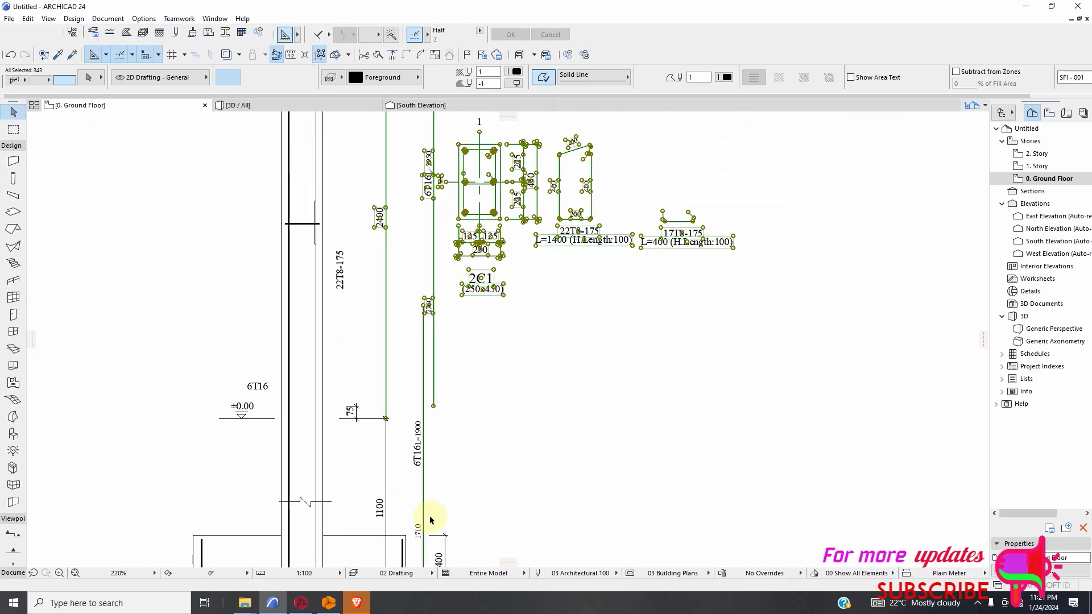
left_click(454, 502)
scroll(454, 494, "down", 3)
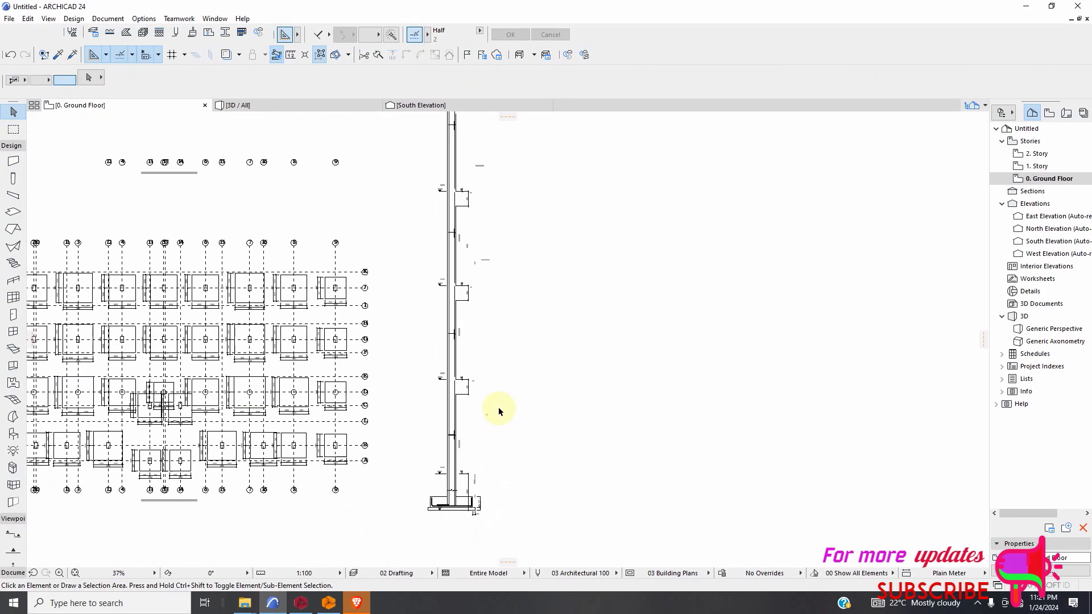
Place a vertical linear dimension along the column face between a point beside 9C1 and one in the storey below +11.40.
scroll(511, 398, "down", 2)
scroll(501, 242, "up", 5)
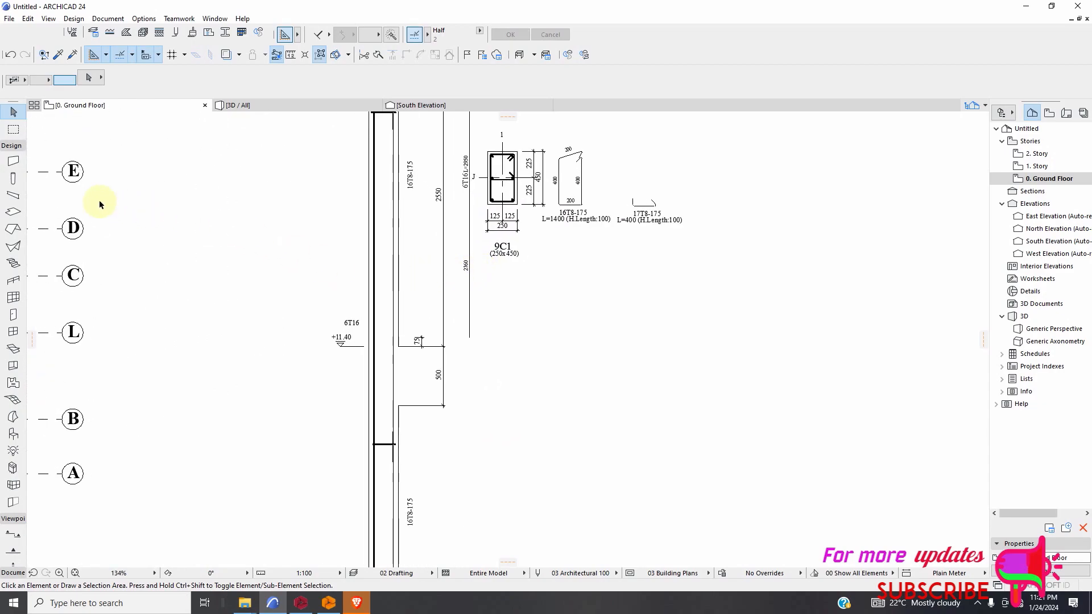
scroll(449, 279, "down", 2)
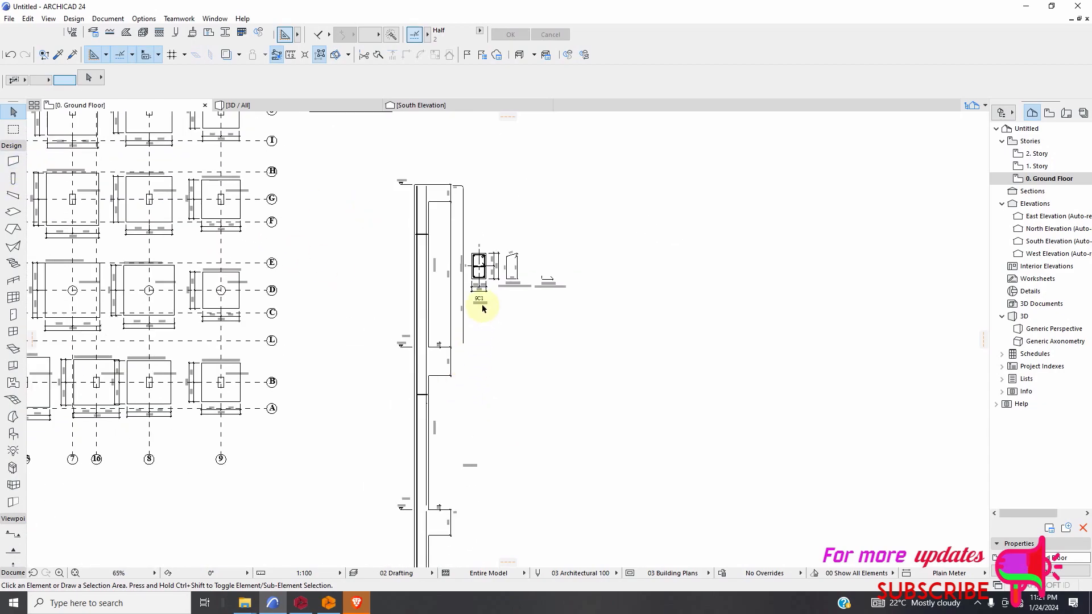
left_click(12, 145)
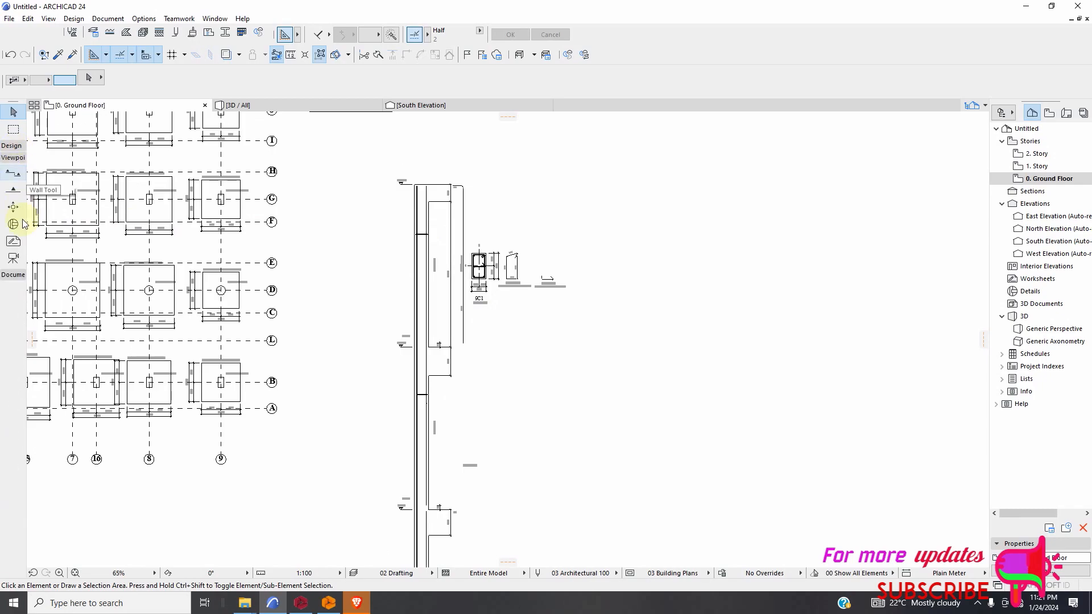
left_click(13, 275)
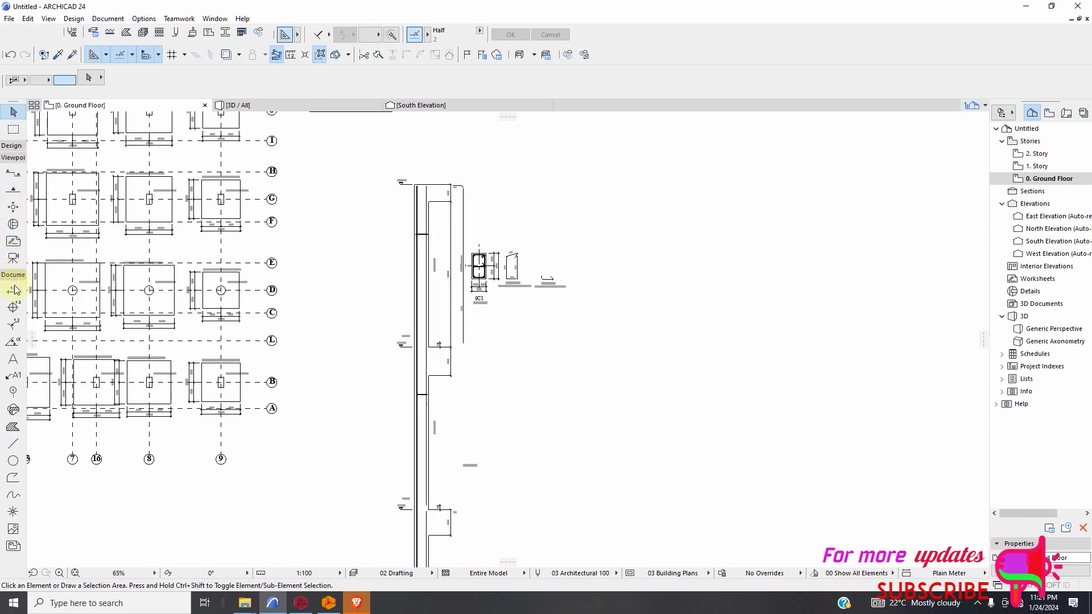
scroll(444, 263, "up", 4)
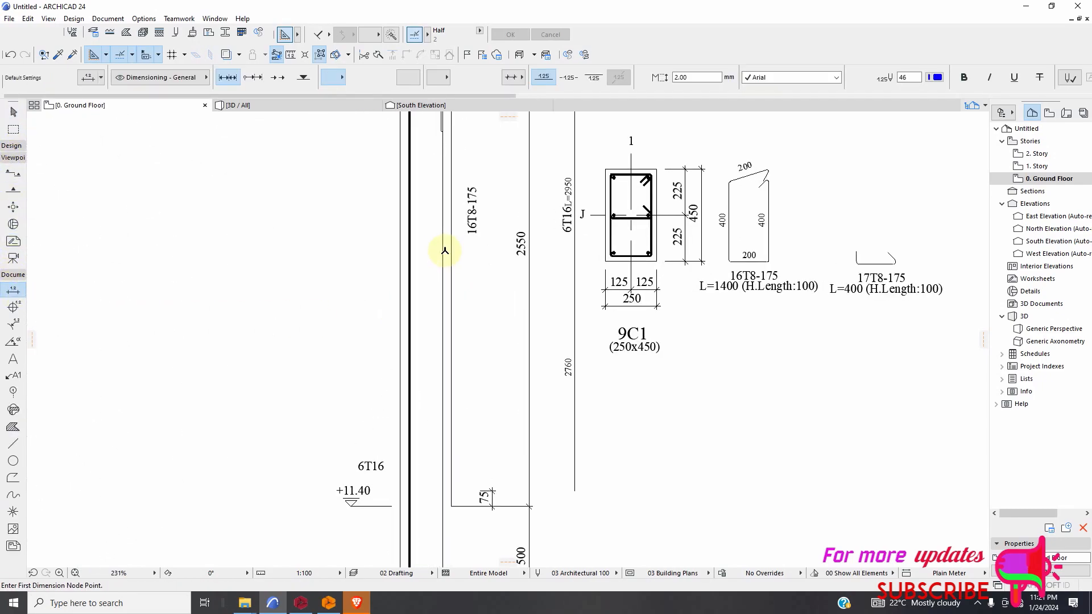
left_click(454, 244)
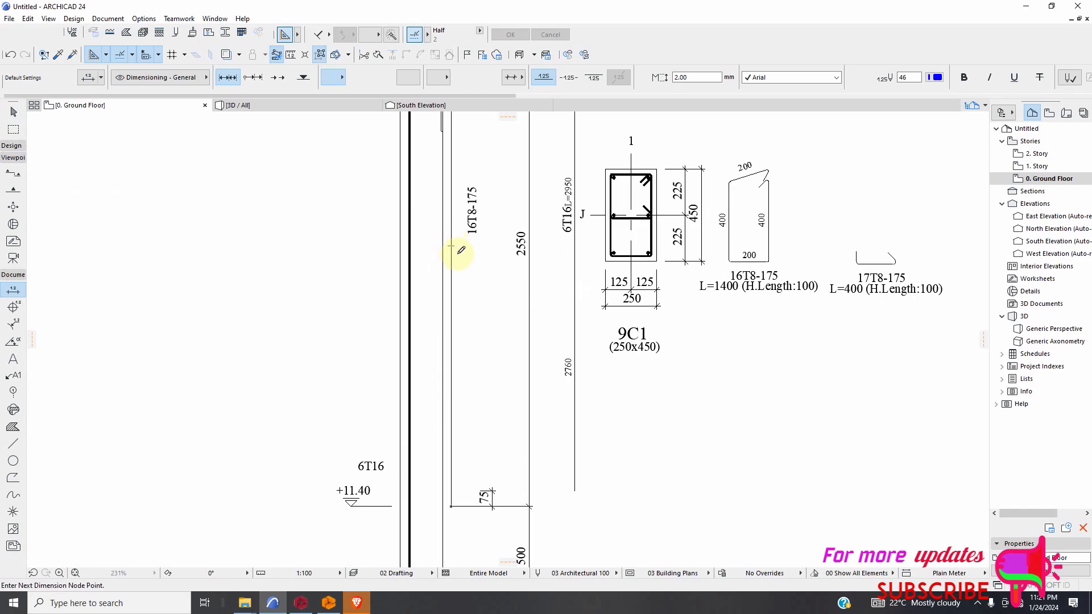
scroll(489, 278, "down", 4)
scroll(493, 463, "up", 2)
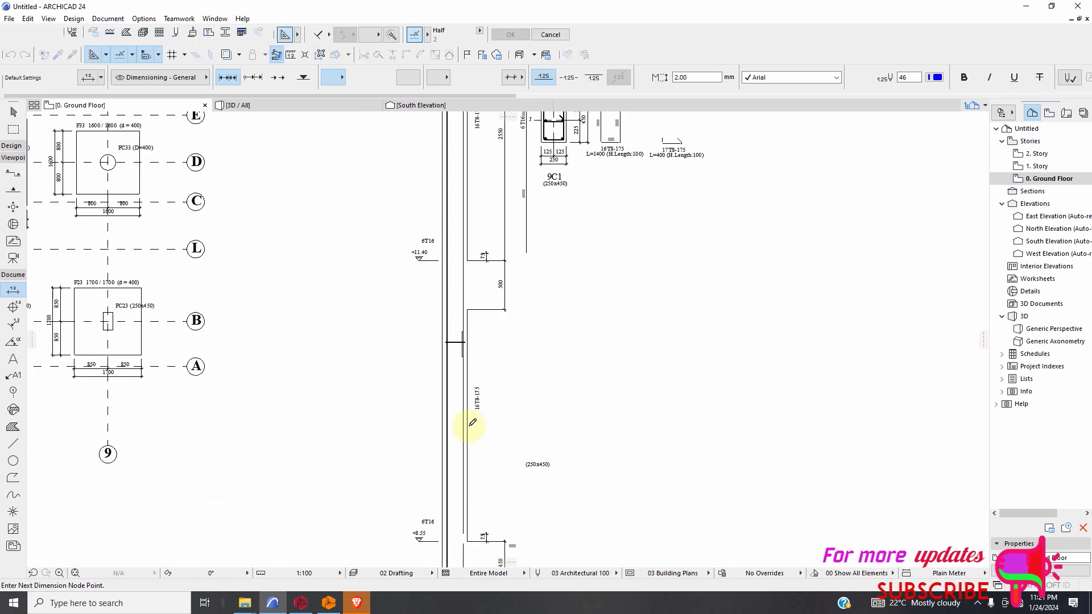
right_click(475, 427)
left_click(512, 488)
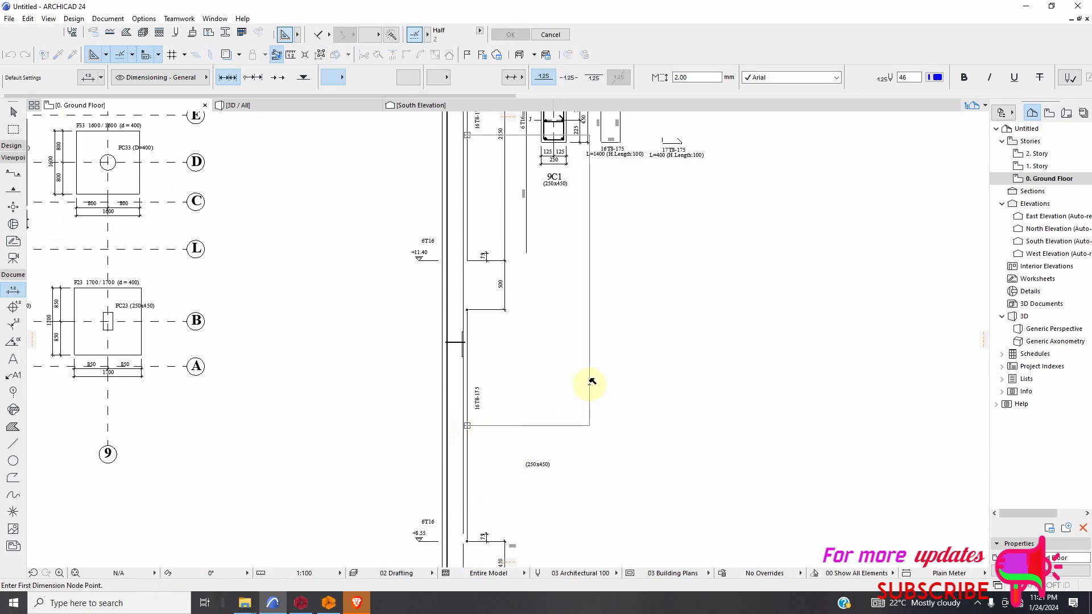
Set the project's dimension standard to Plain Millimeter.
scroll(571, 427, "down", 2)
scroll(597, 324, "up", 4)
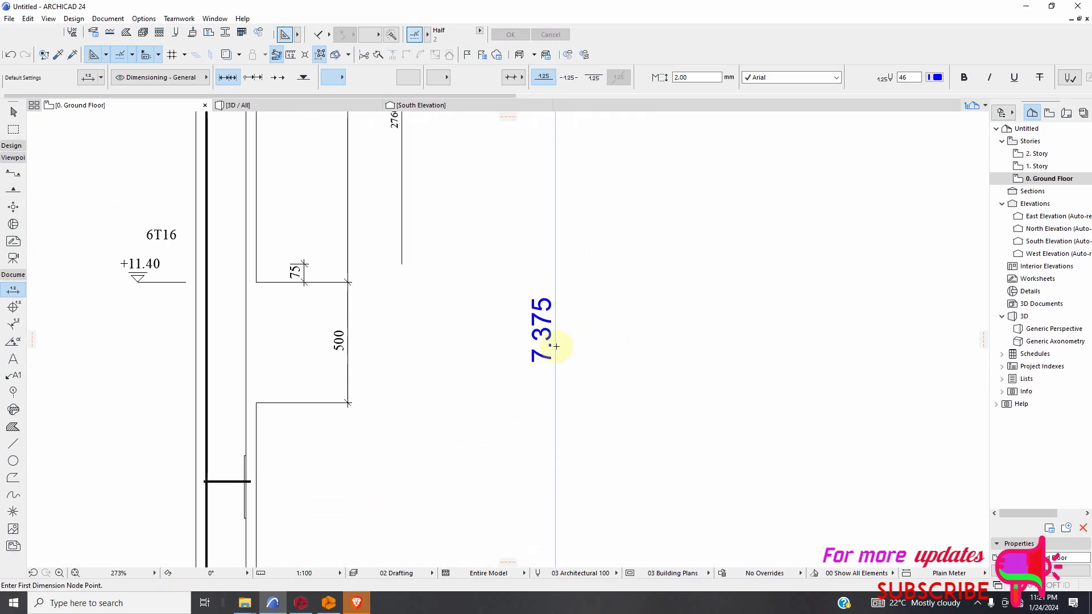
scroll(556, 346, "up", 1)
scroll(552, 354, "up", 1)
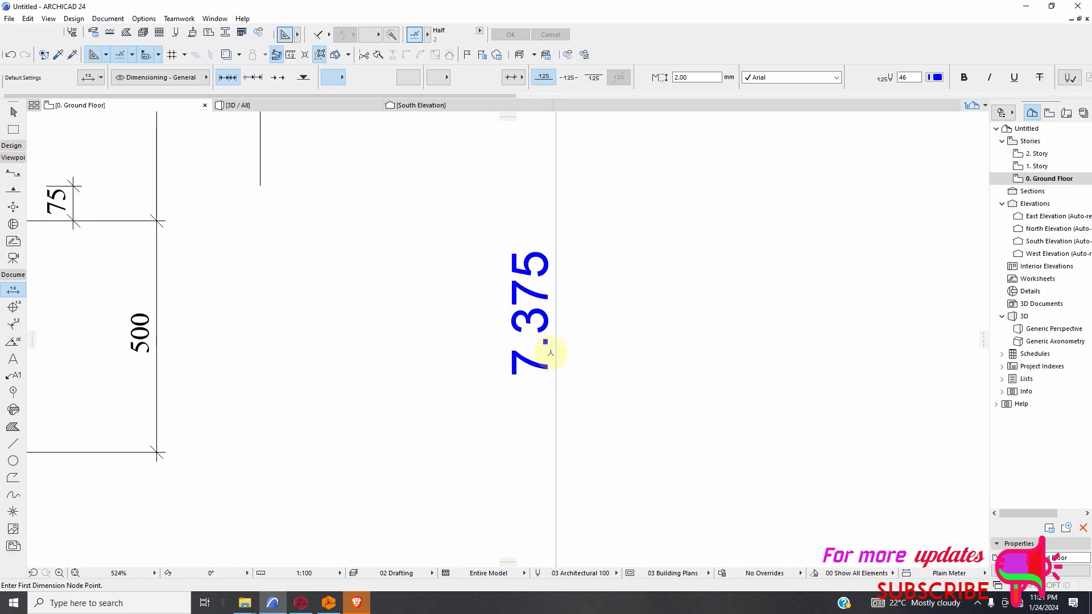
scroll(537, 343, "down", 3)
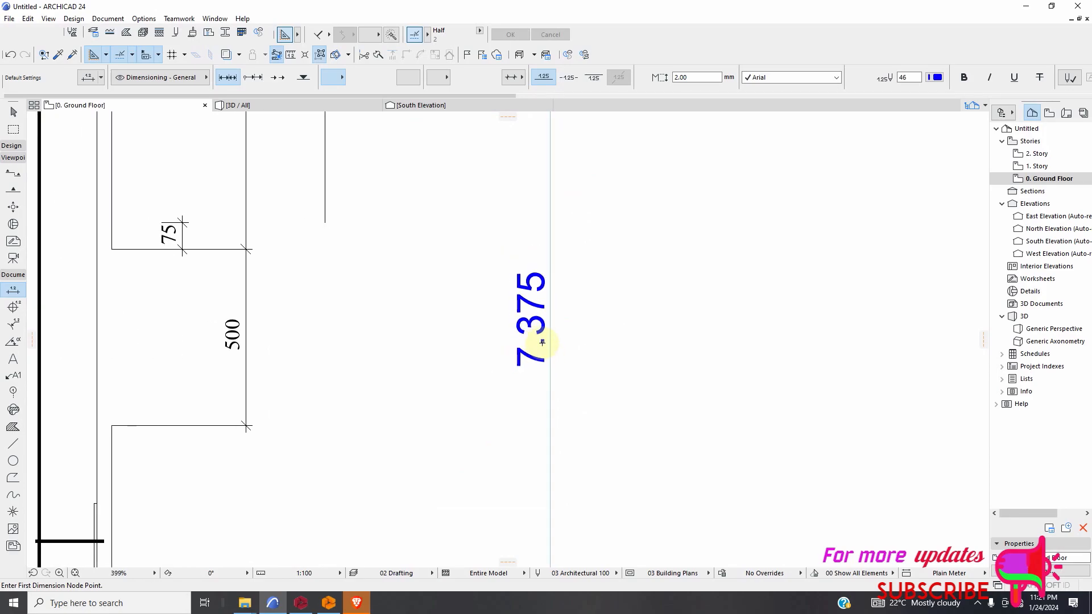
left_click(143, 19)
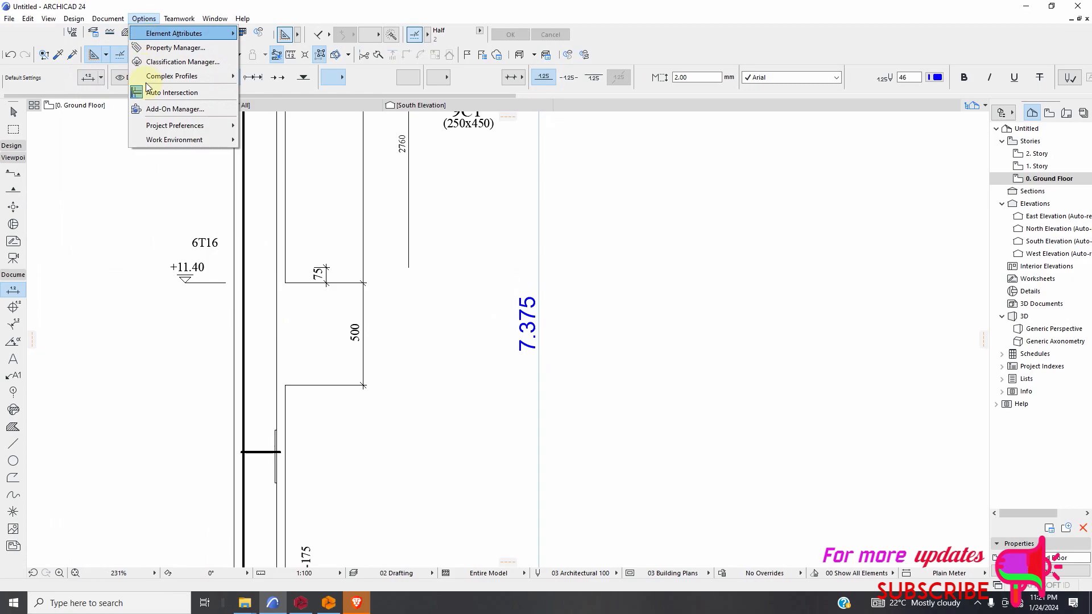
mouse_move(171, 125)
left_click(278, 142)
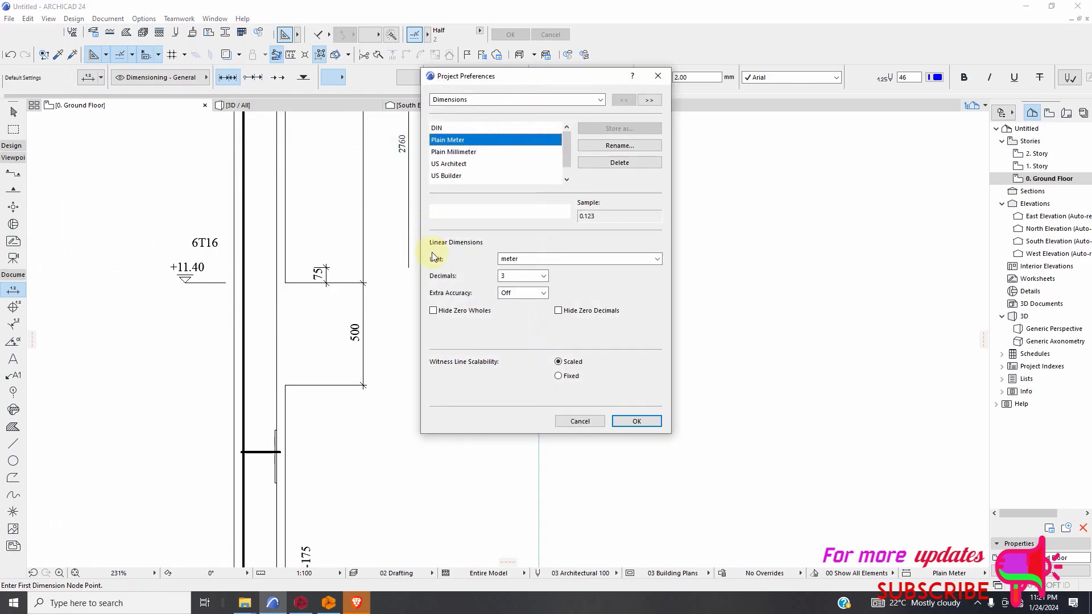
left_click(444, 153)
left_click(637, 423)
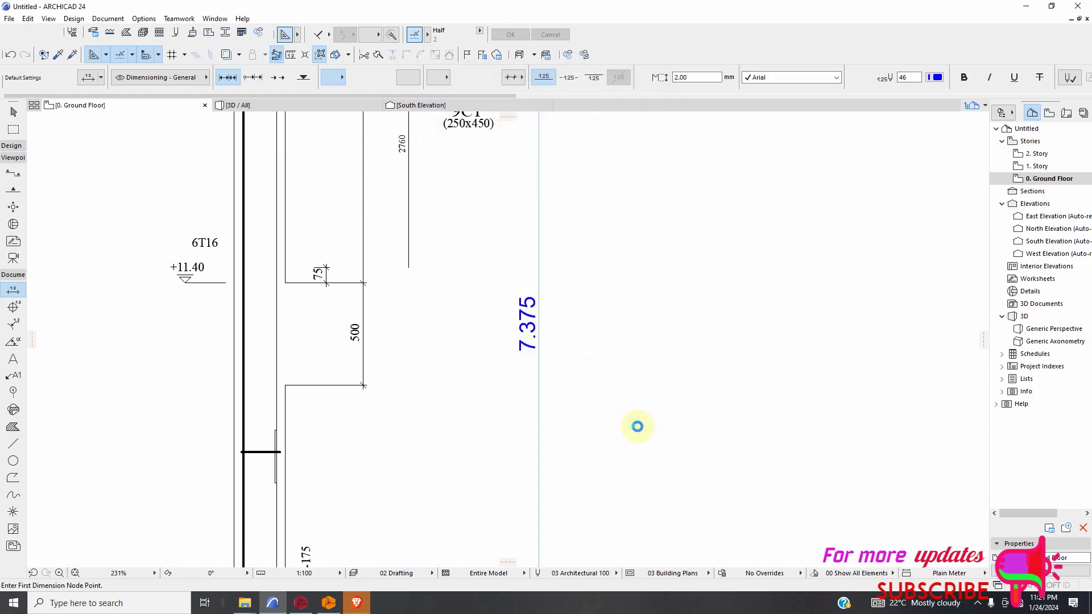
Inspect the trial vertical dimension beside the column and delete it.
scroll(533, 337, "up", 5)
scroll(529, 360, "down", 5)
scroll(520, 351, "down", 1)
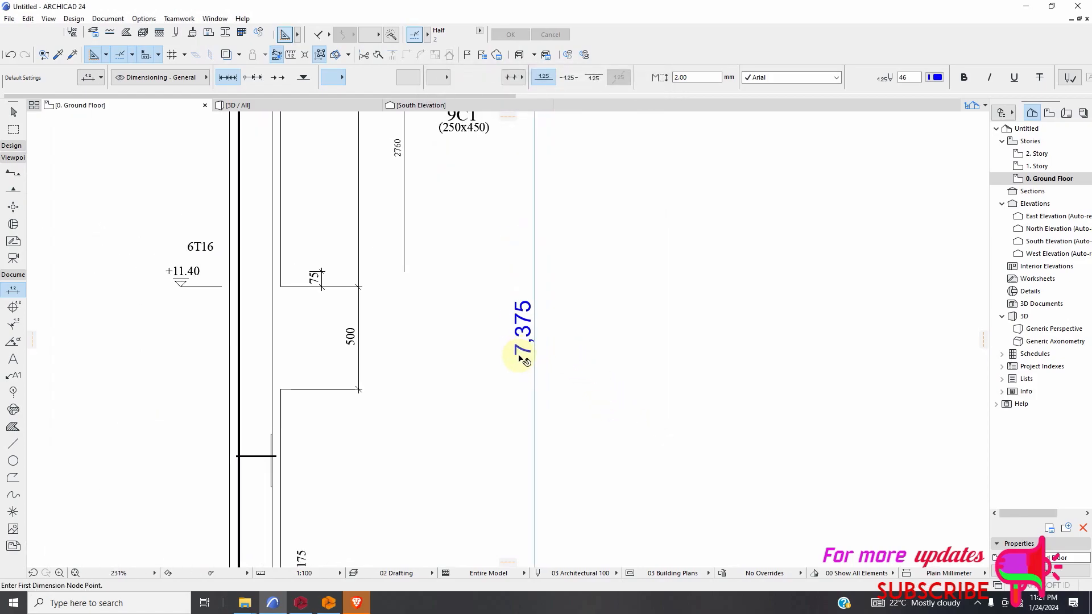
key("Escape")
left_click(529, 330)
key("Delete")
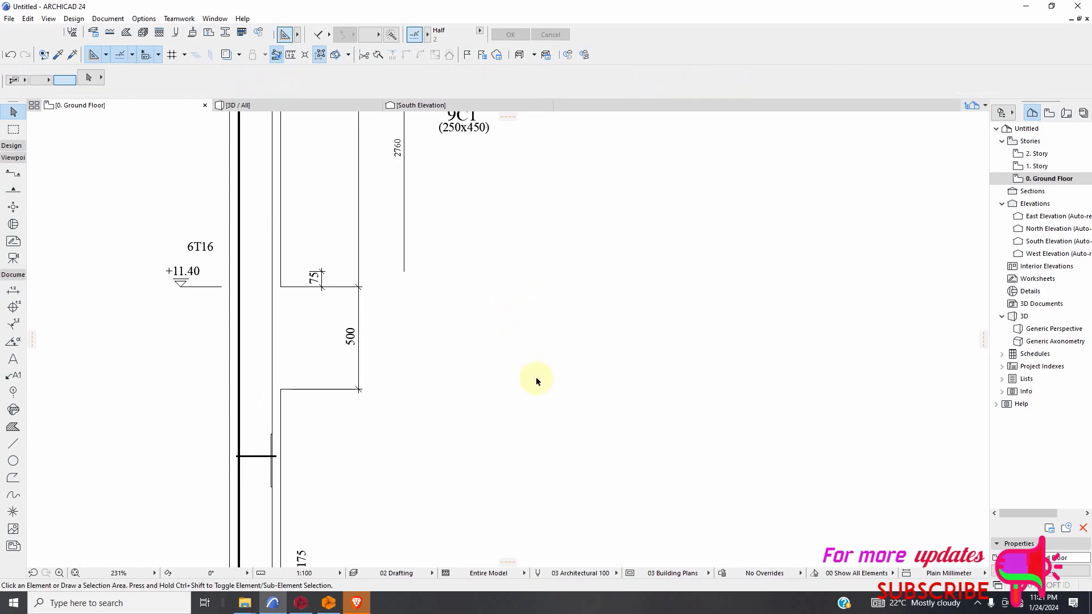
Delete the long vertical 6T16 reinforcement bar polyline between the column elevation and the 9C1 section.
scroll(536, 381, "down", 4)
scroll(477, 200, "up", 3)
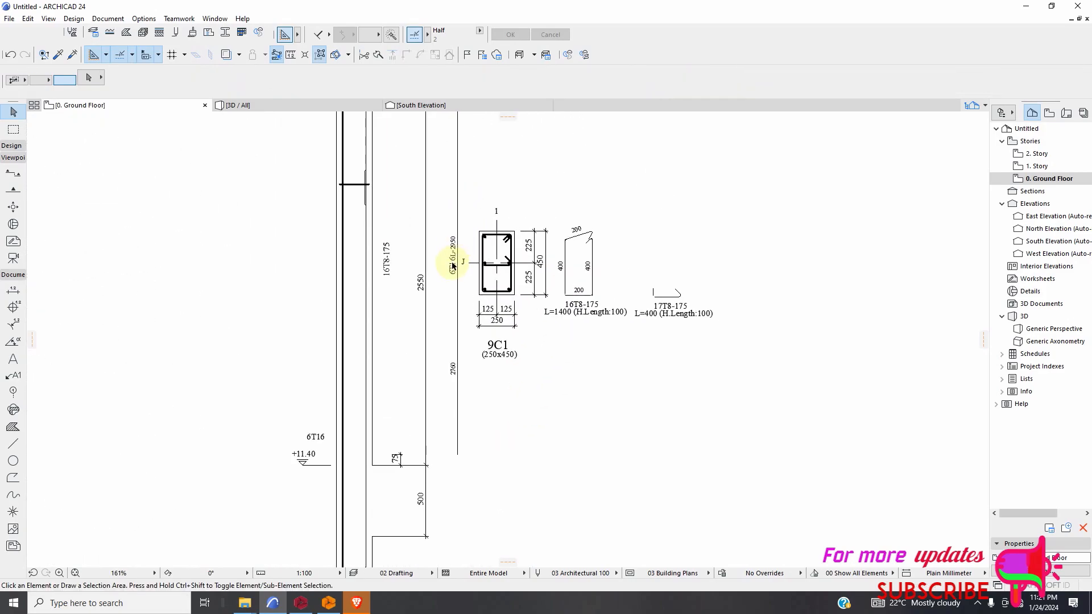
scroll(453, 266, "up", 2)
scroll(459, 289, "up", 1)
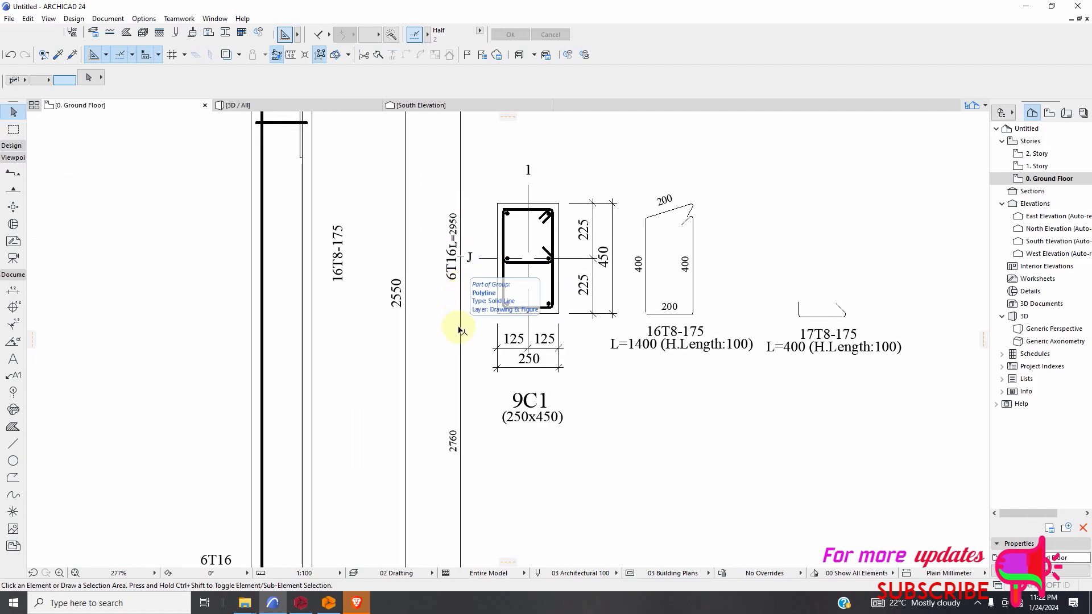
left_click(461, 359)
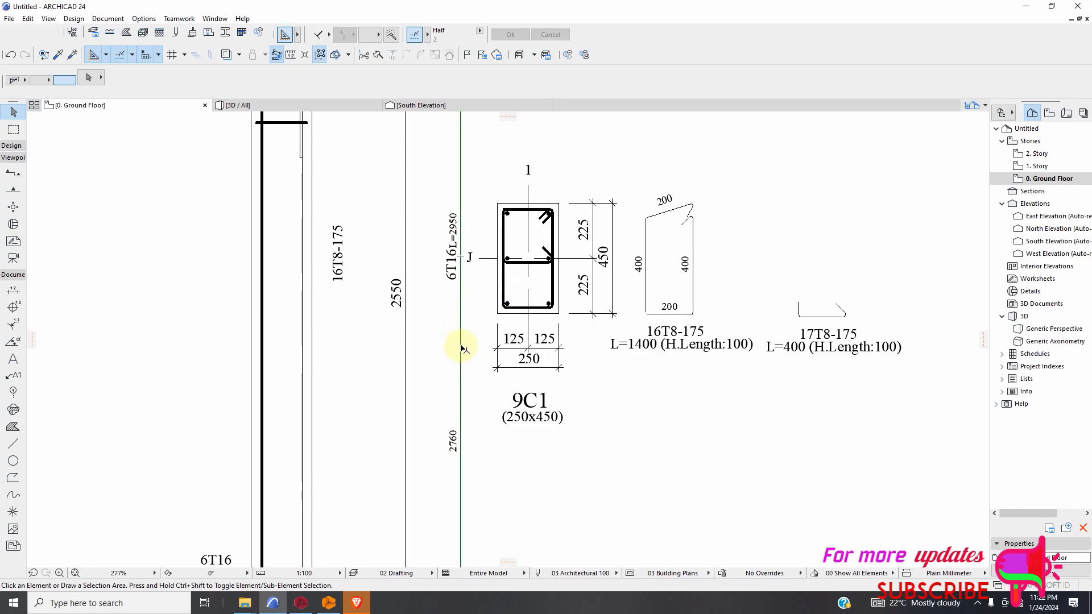
key("Delete")
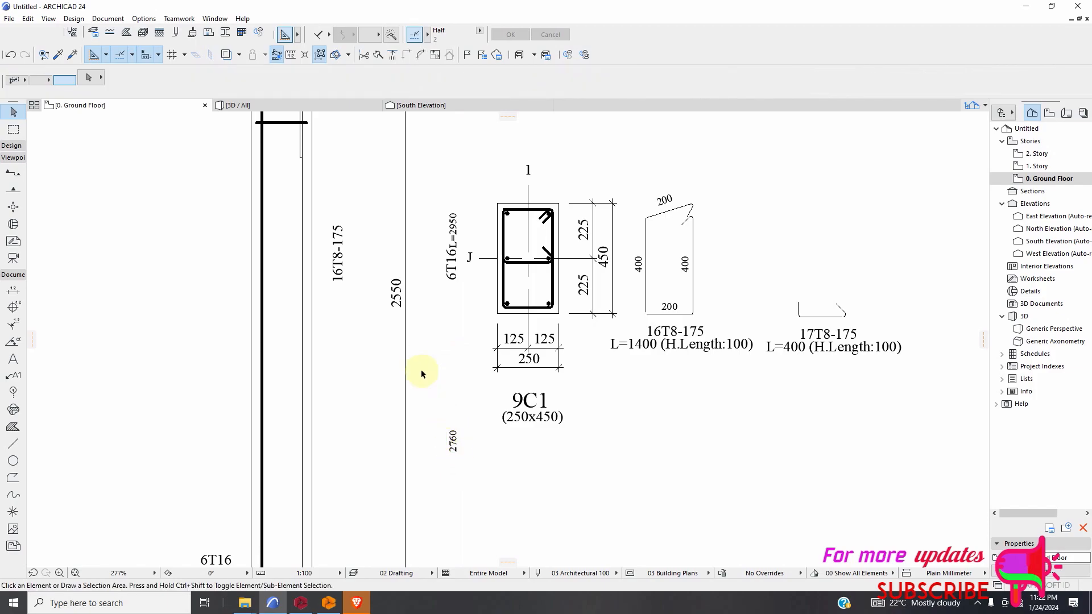
scroll(461, 396, "down", 2)
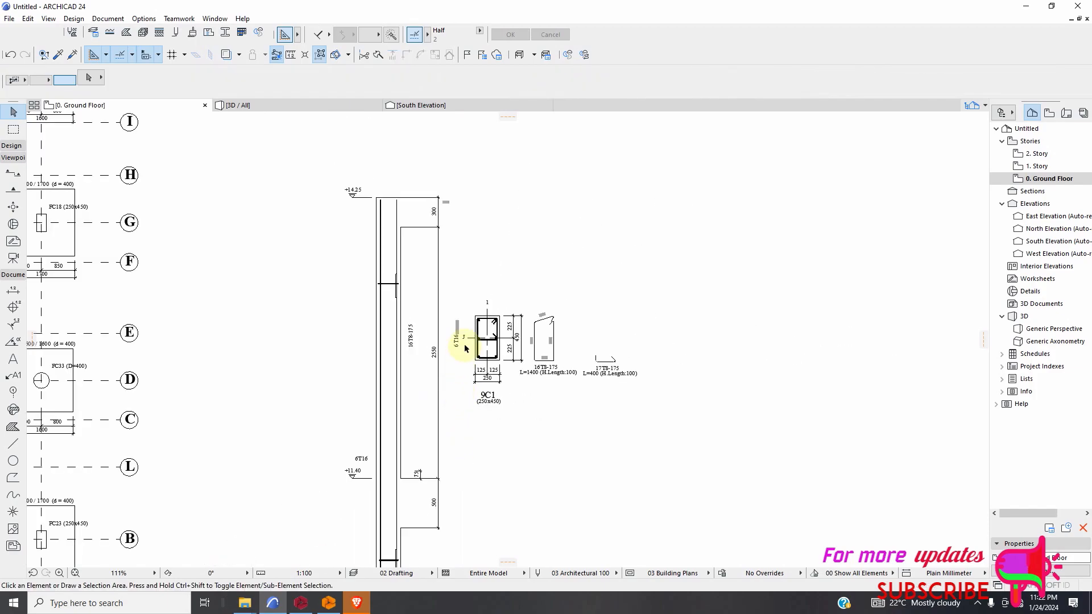
scroll(454, 283, "down", 1)
scroll(467, 341, "down", 4)
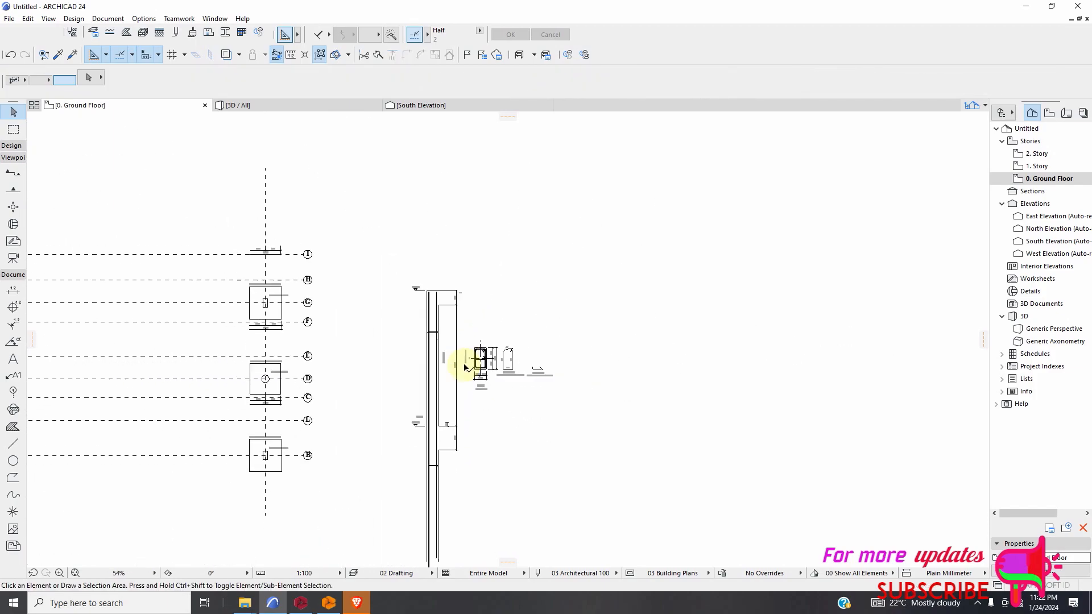
scroll(447, 292, "up", 2)
scroll(447, 291, "up", 5)
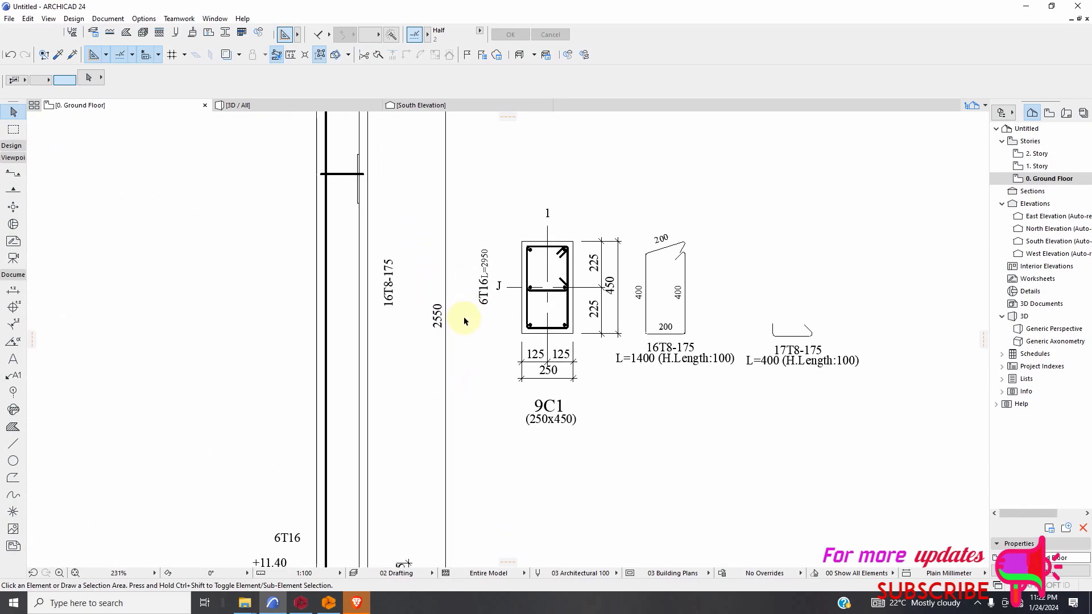
scroll(468, 340, "down", 5)
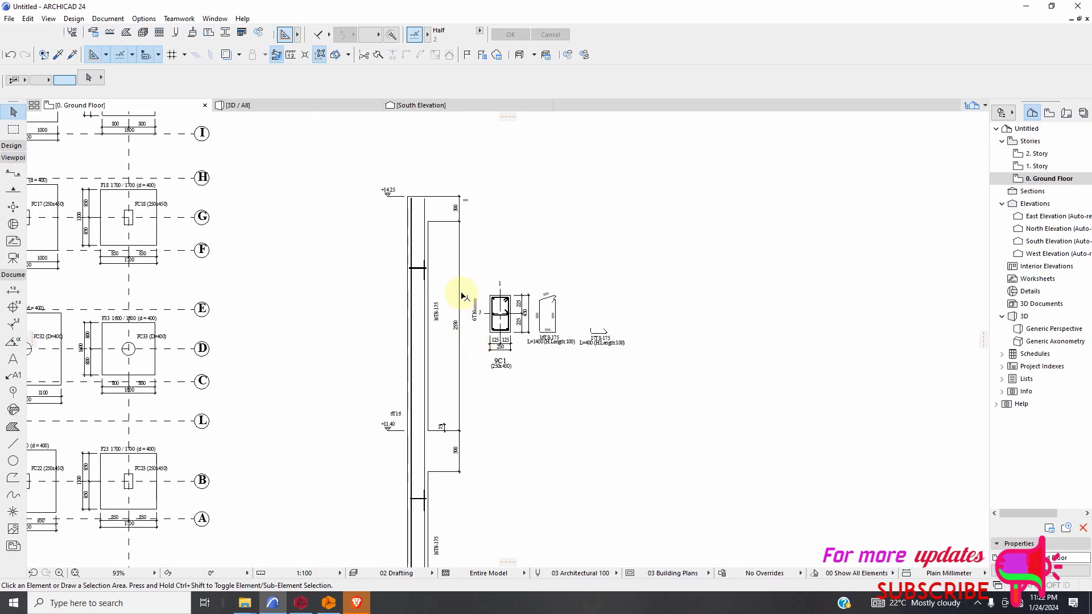
left_click_drag(673, 288, 444, 392)
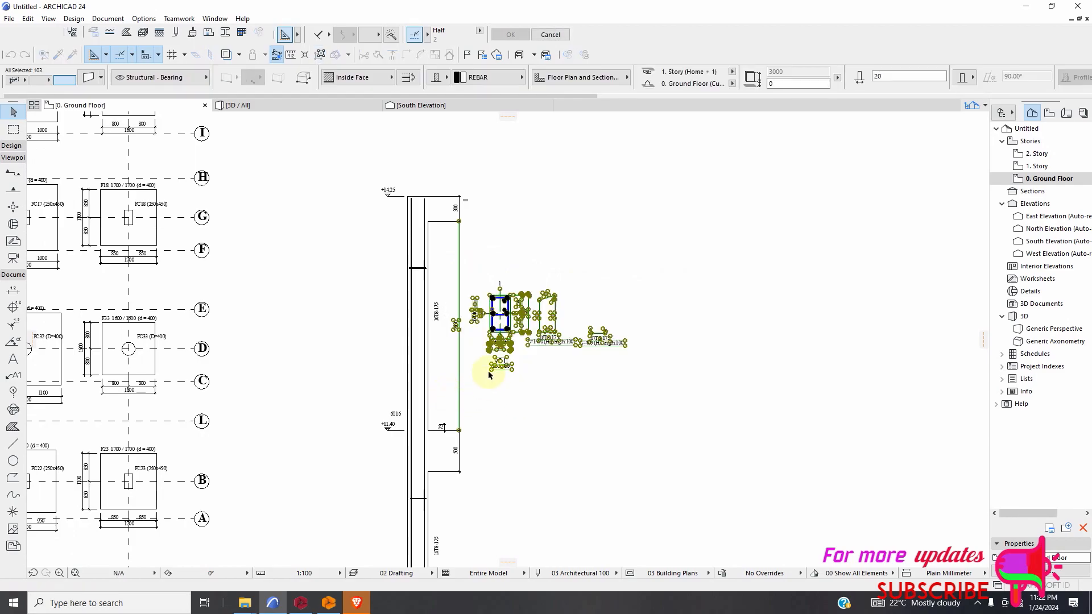
scroll(466, 307, "up", 2)
scroll(472, 310, "down", 1)
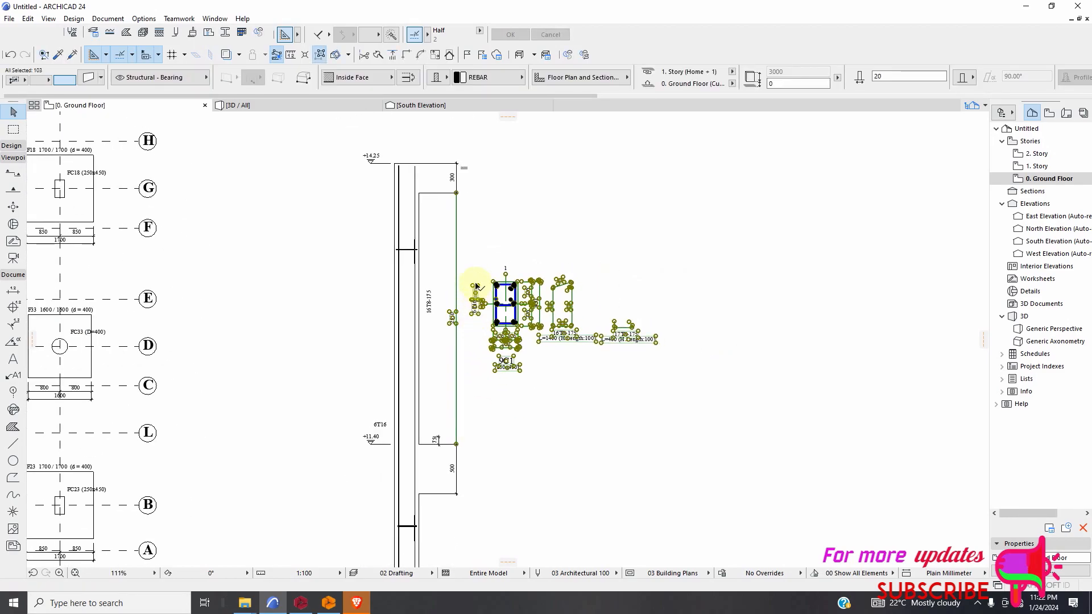
right_click(477, 230)
mouse_move(503, 340)
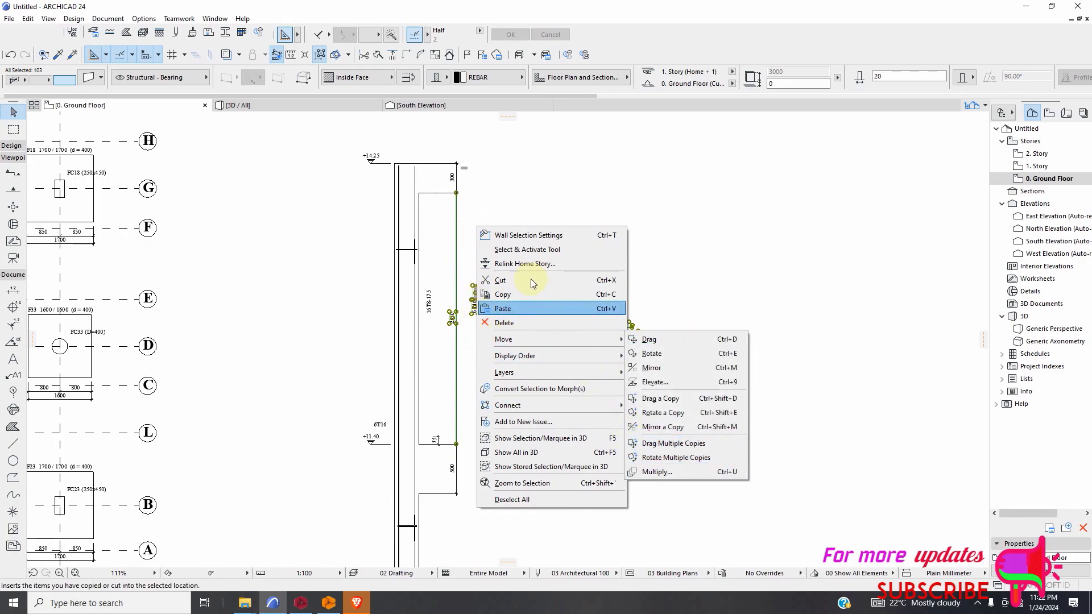
left_click(502, 308)
key("Escape")
Select the complete 9C1 section with its dimensions, bar details and labels, and set Multiply to drag copies by Spread at 7375 spacing.
left_click_drag(715, 240, 463, 407)
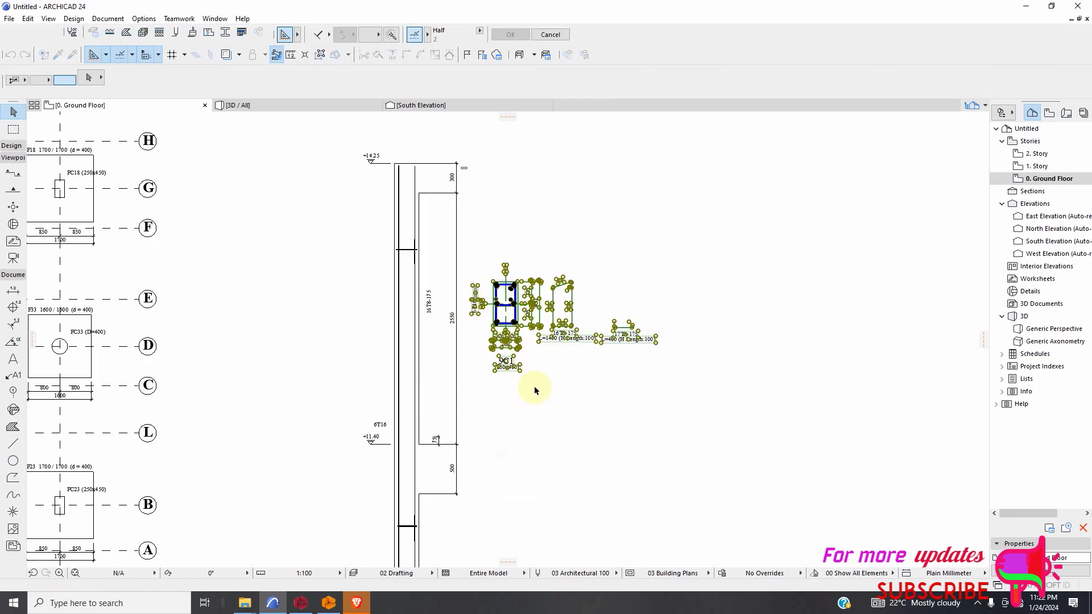
right_click(628, 211)
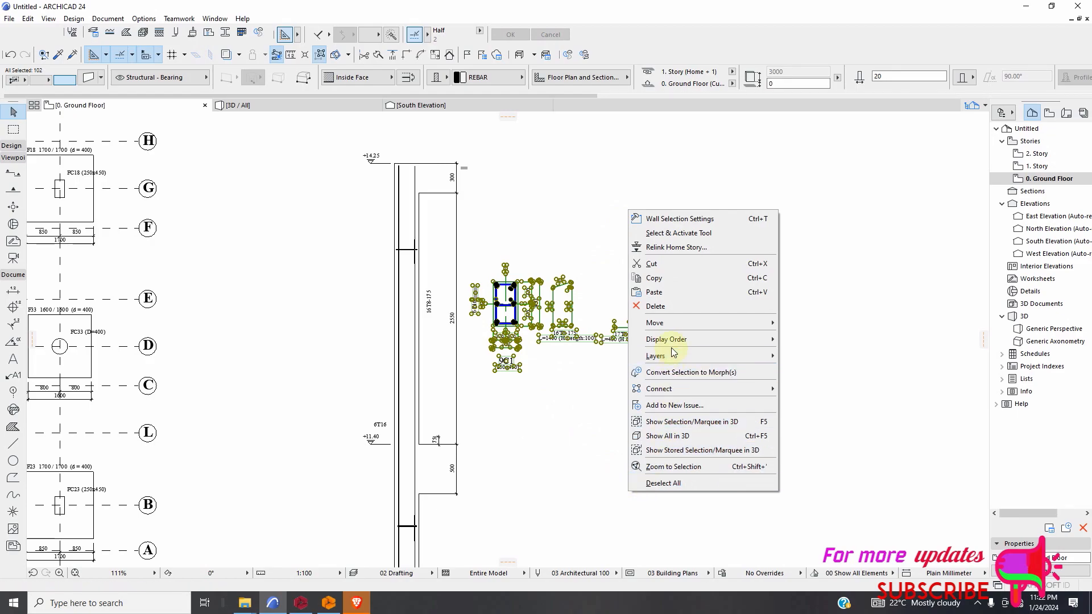
mouse_move(735, 336)
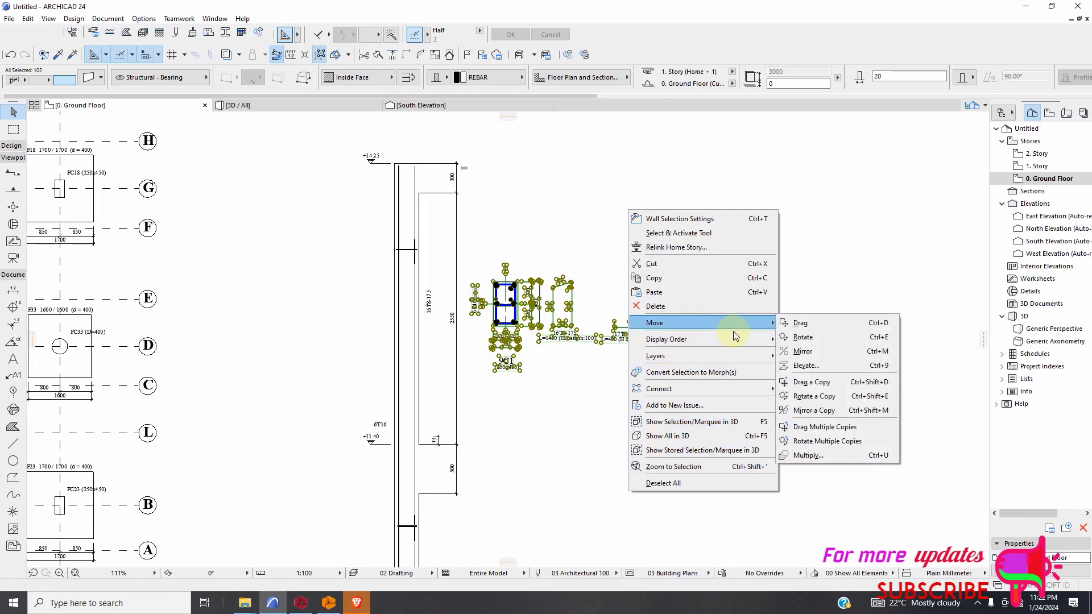
left_click(807, 455)
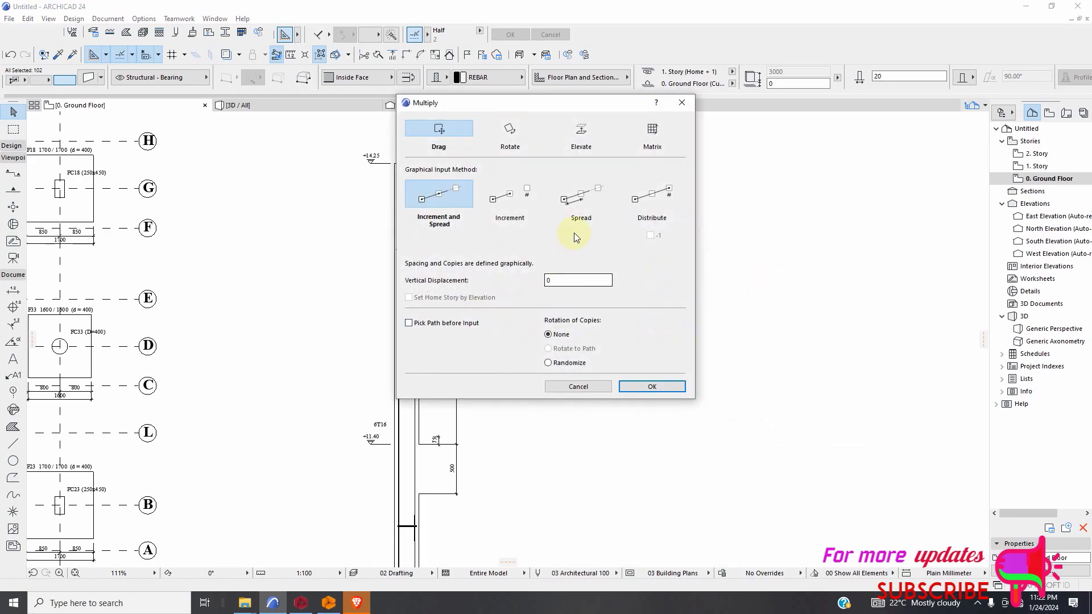
left_click(581, 203)
left_click(577, 262)
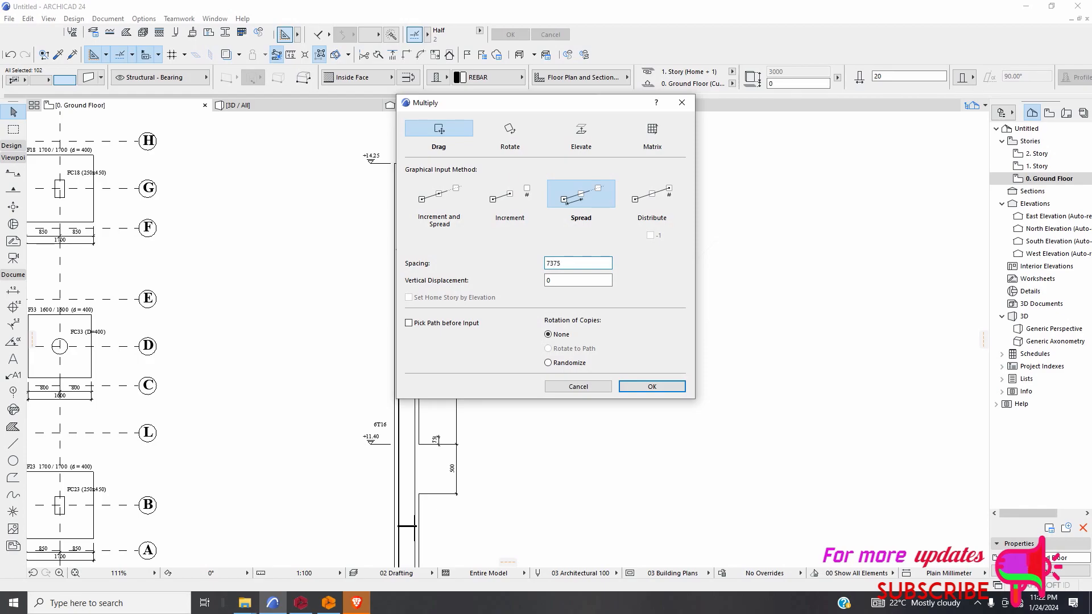
left_click(636, 384)
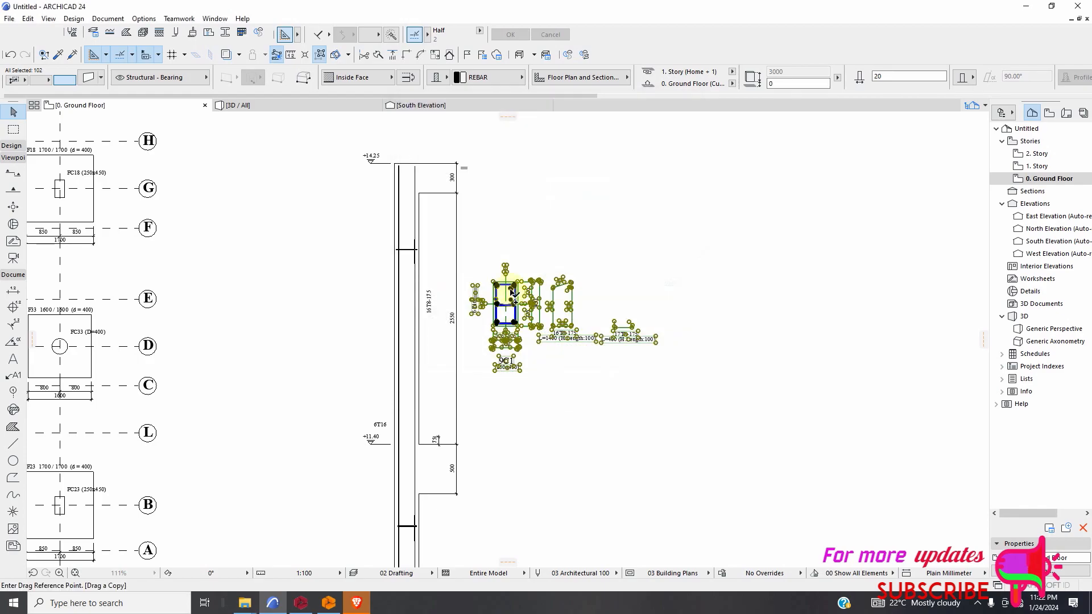
Spread copies of the 9C1 section down the column, from a column-face point beside the section to one beside the 22T8-175 label, and deselect them.
scroll(503, 307, "up", 2)
scroll(503, 307, "up", 2)
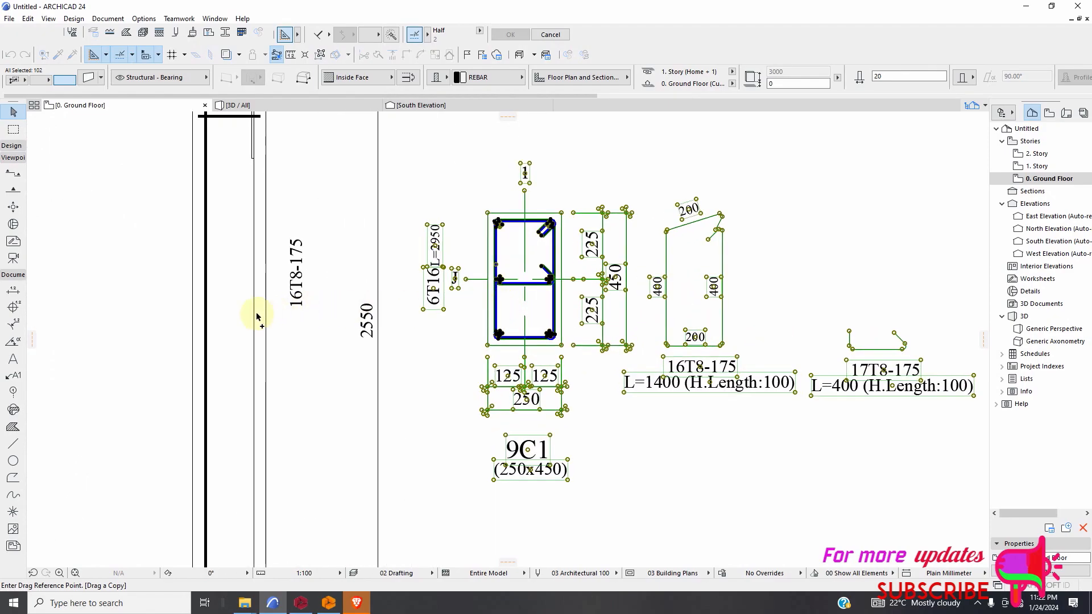
scroll(266, 319, "down", 2)
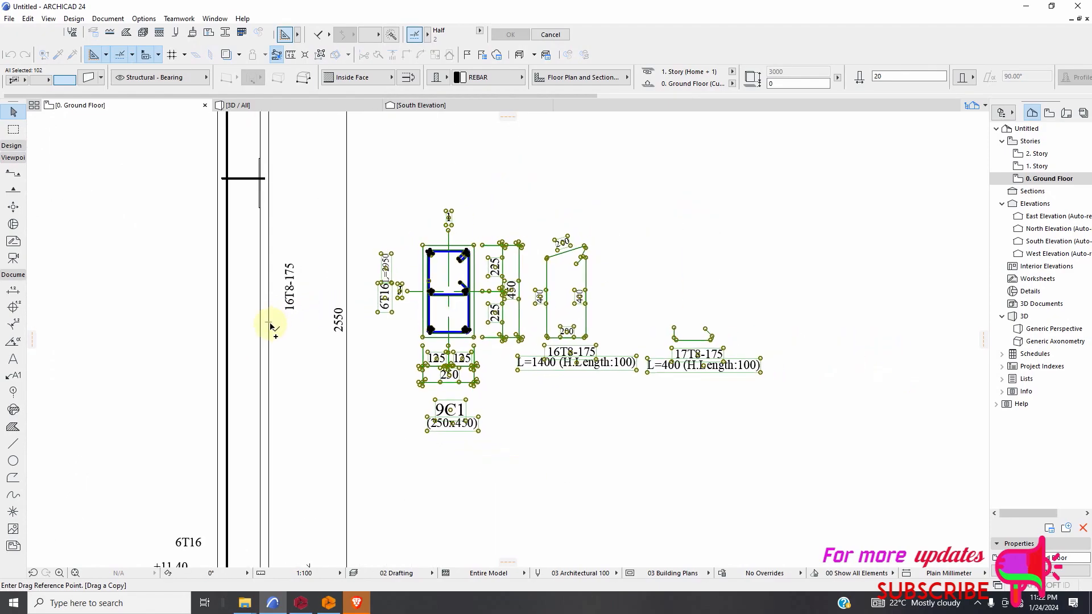
left_click(270, 326)
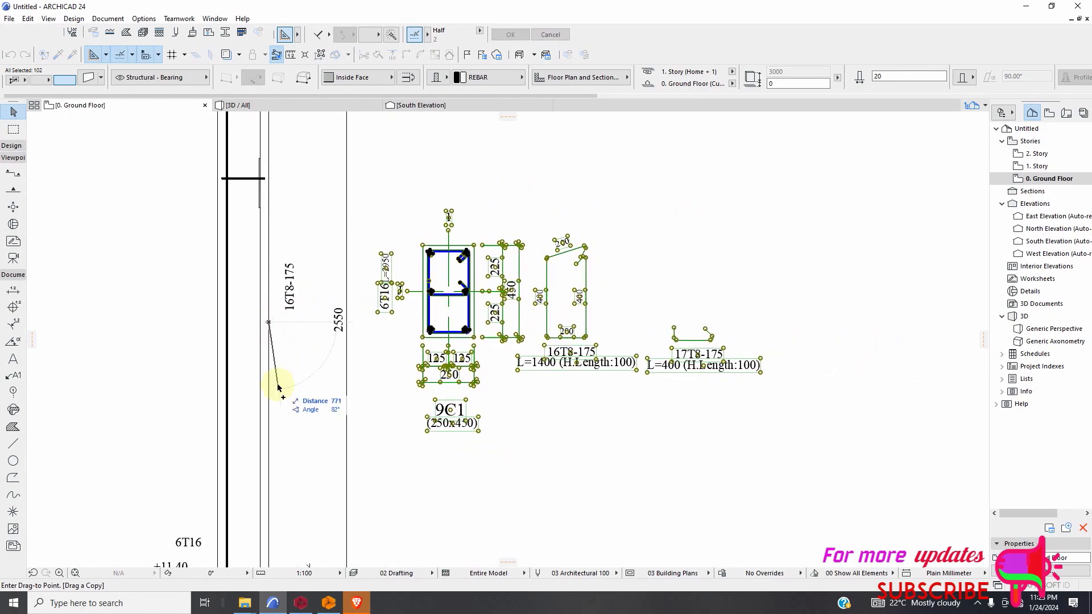
scroll(285, 341, "down", 5)
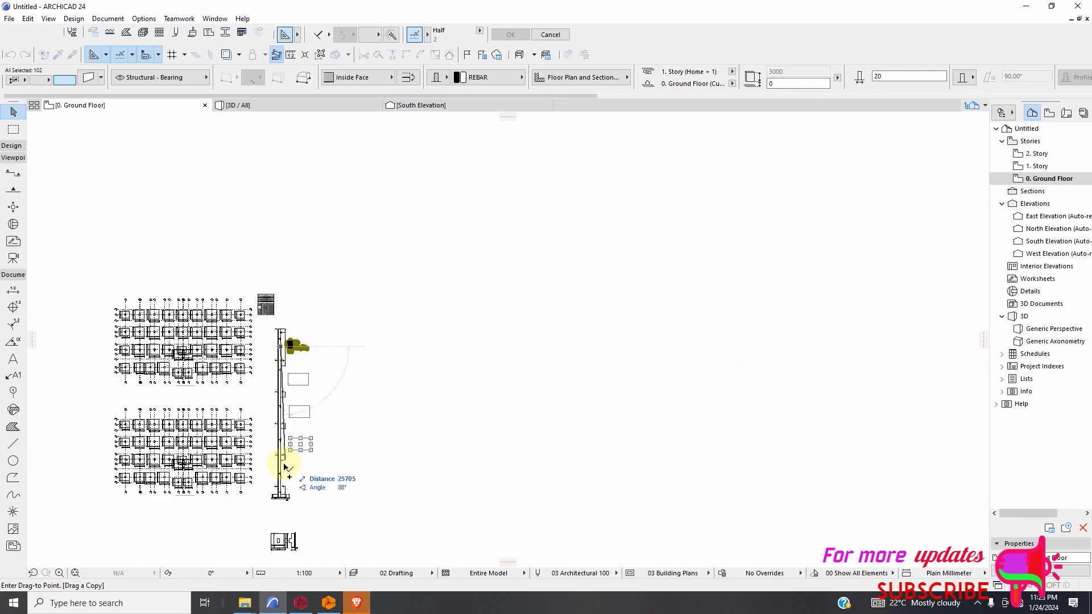
scroll(285, 478, "up", 5)
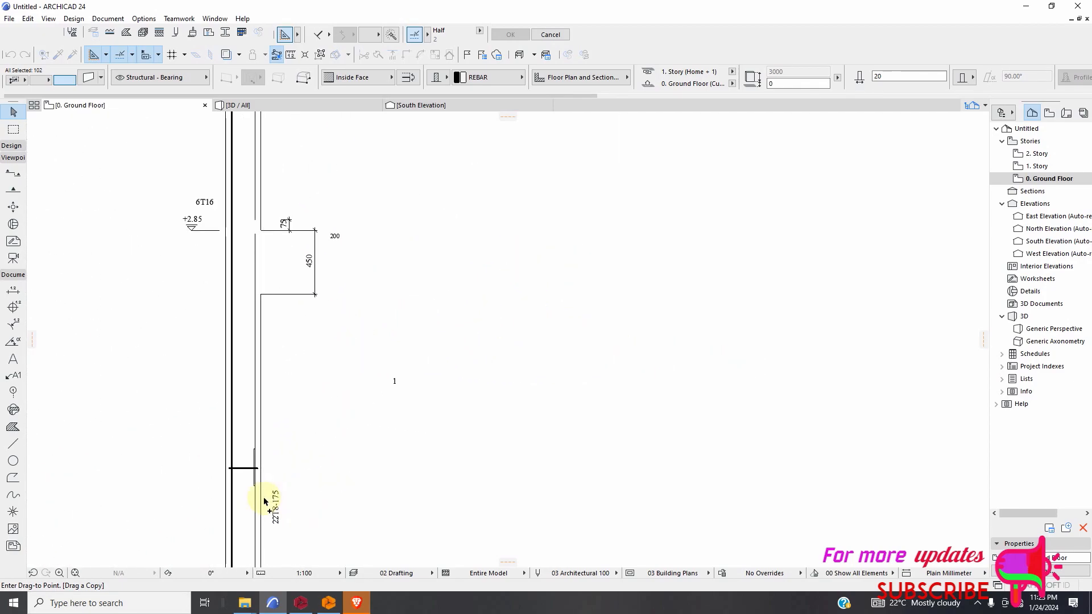
scroll(272, 496, "up", 3)
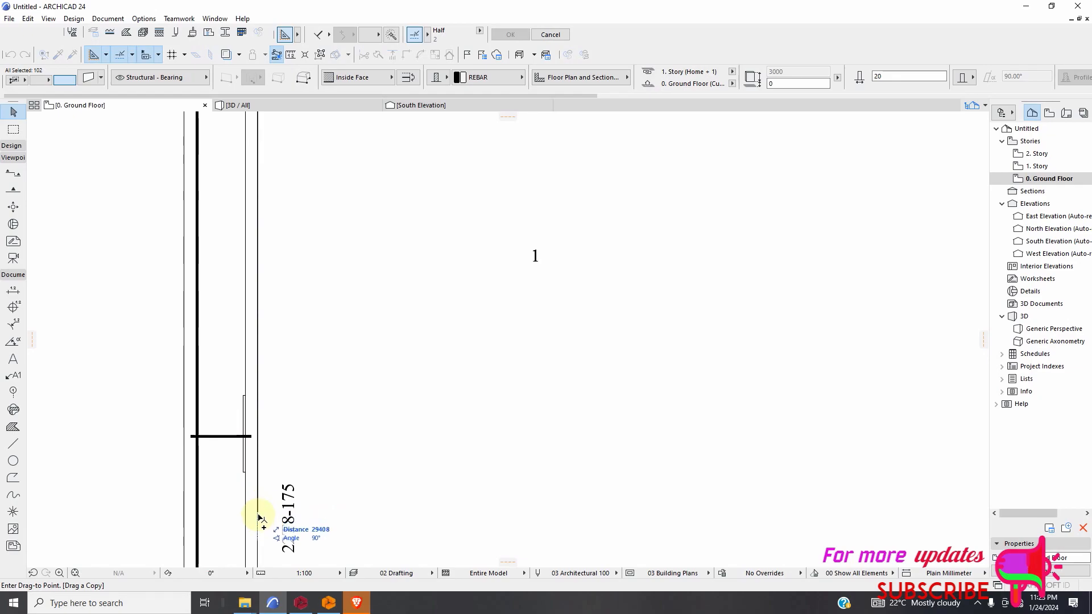
scroll(258, 495, "down", 3)
scroll(259, 491, "down", 3)
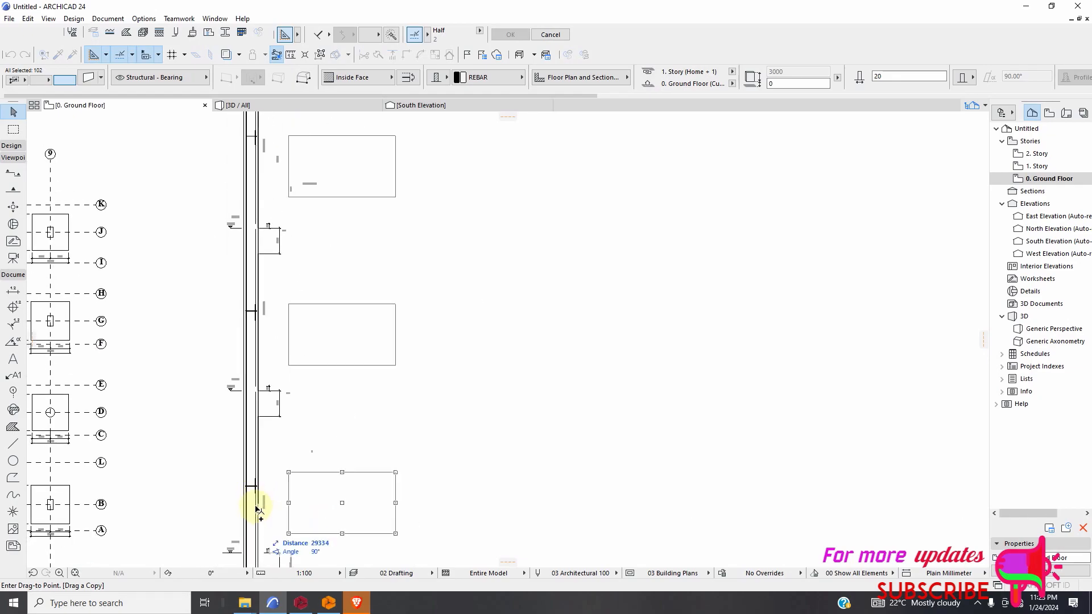
scroll(258, 516, "up", 3)
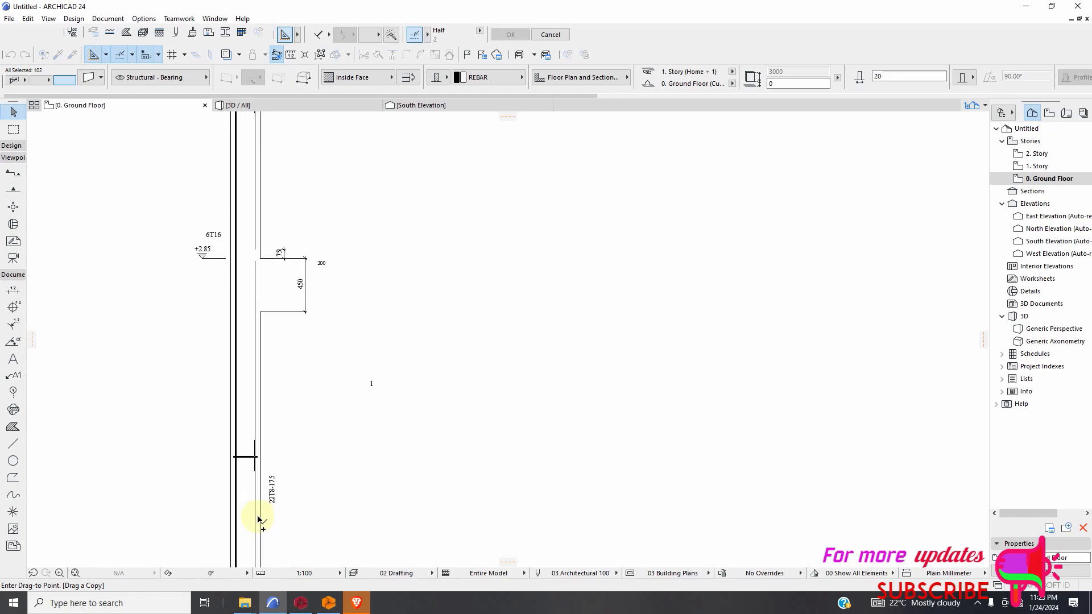
left_click(262, 515)
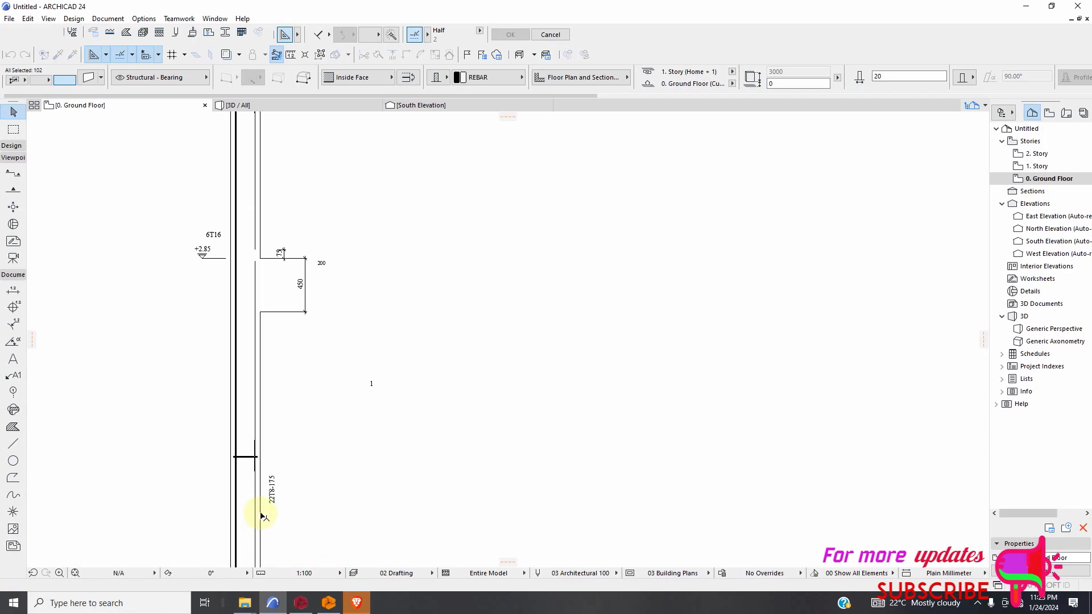
scroll(486, 368, "down", 2)
scroll(486, 368, "down", 2)
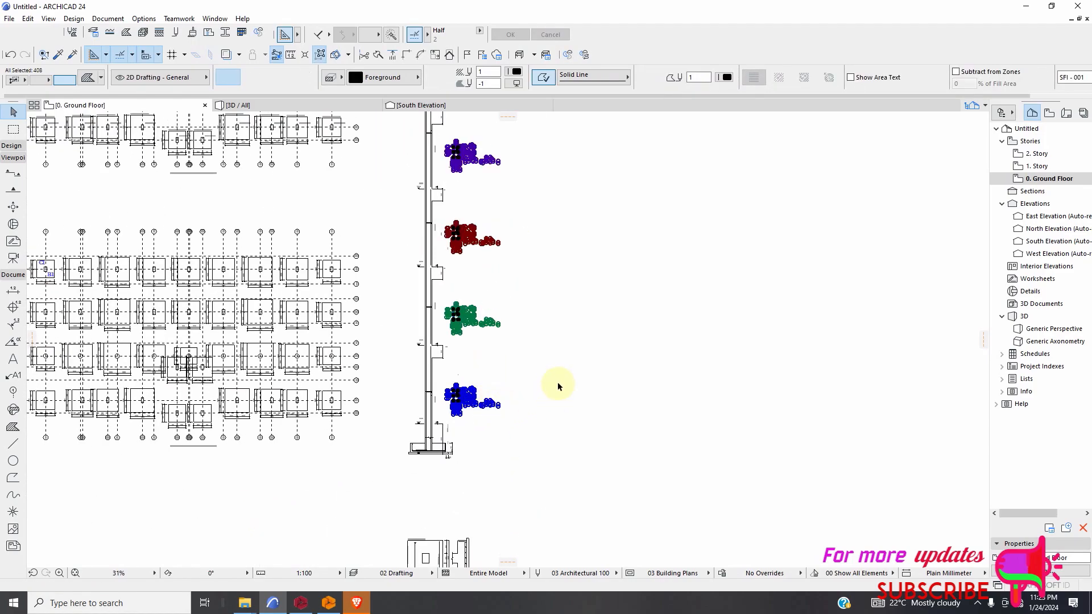
left_click(544, 405)
Inspect the copied 9C1 sections along the column elevation for alignment with the storeys and overlapping leftover labels.
scroll(564, 324, "down", 3)
scroll(565, 325, "up", 8)
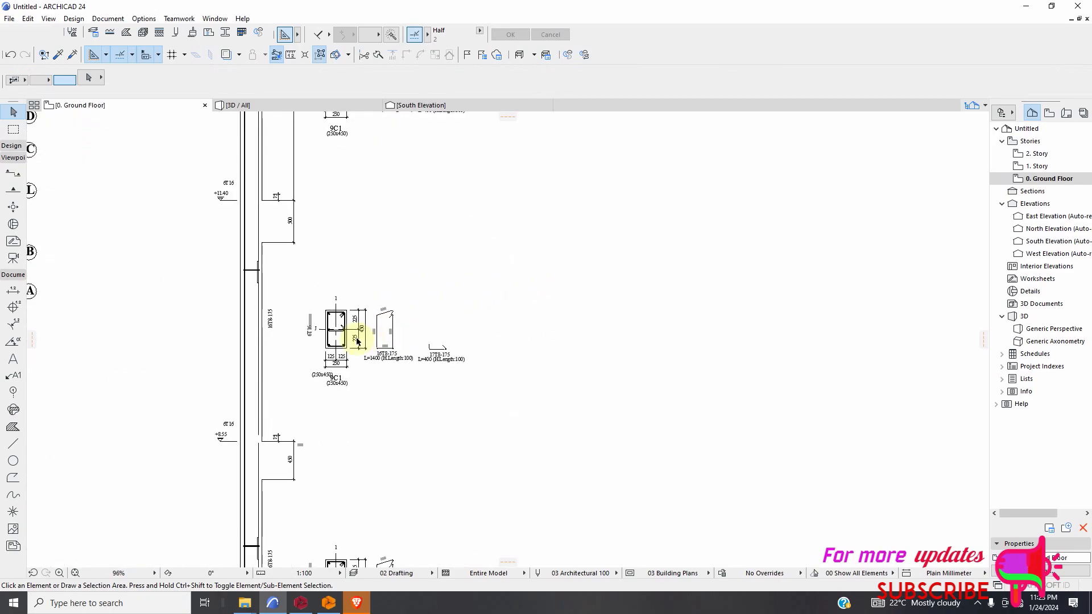
scroll(512, 285, "down", 6)
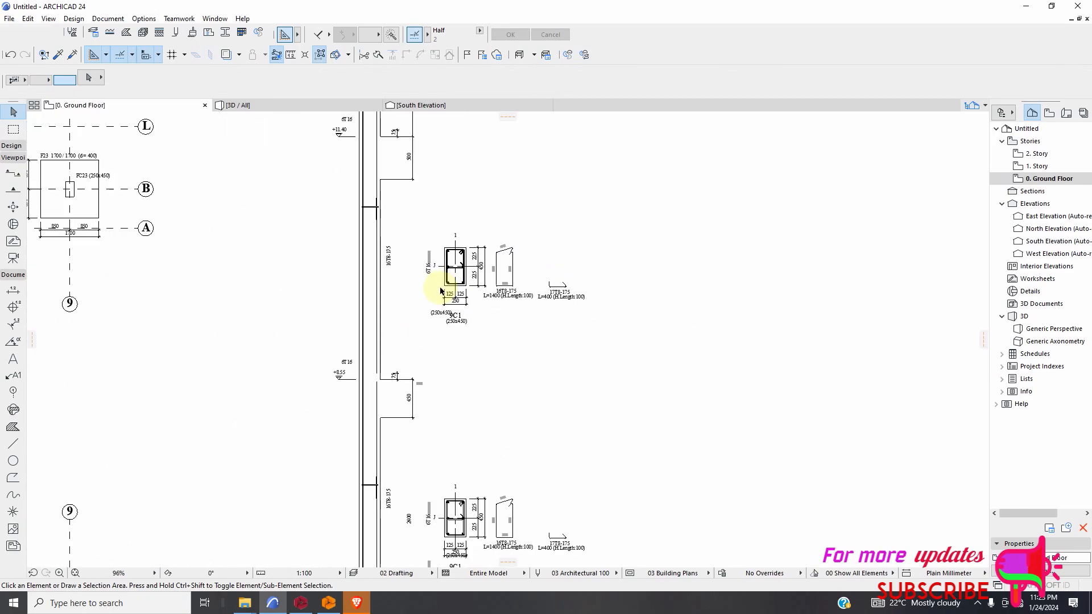
scroll(432, 402, "up", 5)
scroll(556, 348, "up", 2)
scroll(604, 312, "down", 5)
scroll(503, 394, "up", 3)
scroll(480, 373, "down", 5)
scroll(458, 382, "up", 6)
scroll(480, 349, "down", 6)
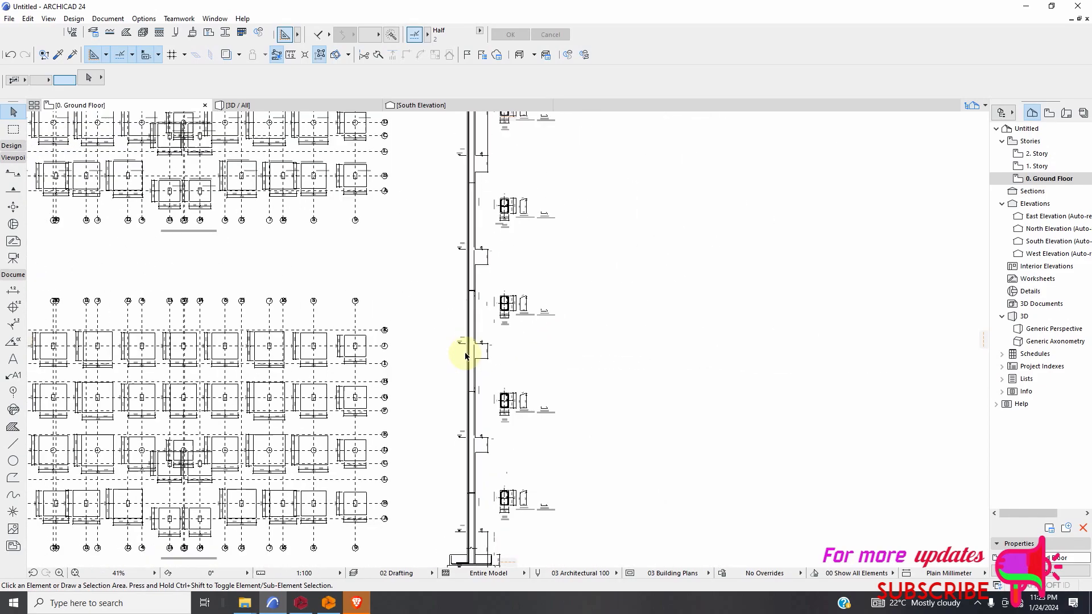
Examine the footing detail at the column base around level -1.10, including its reinforcement and dimensions.
scroll(445, 444, "up", 4)
scroll(506, 414, "up", 8)
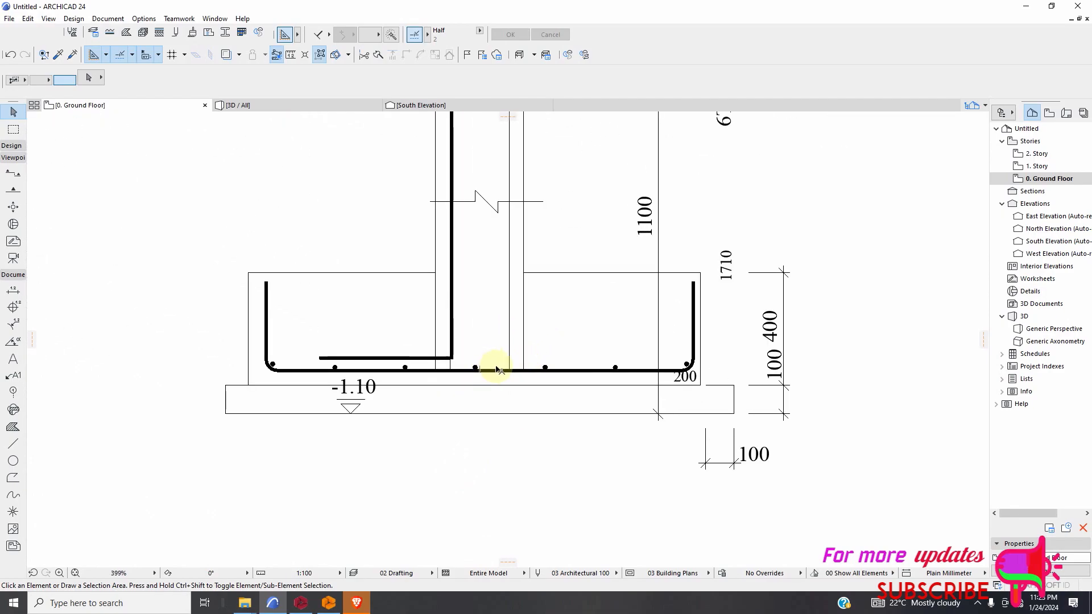
scroll(496, 369, "down", 12)
scroll(445, 381, "down", 4)
scroll(454, 316, "up", 3)
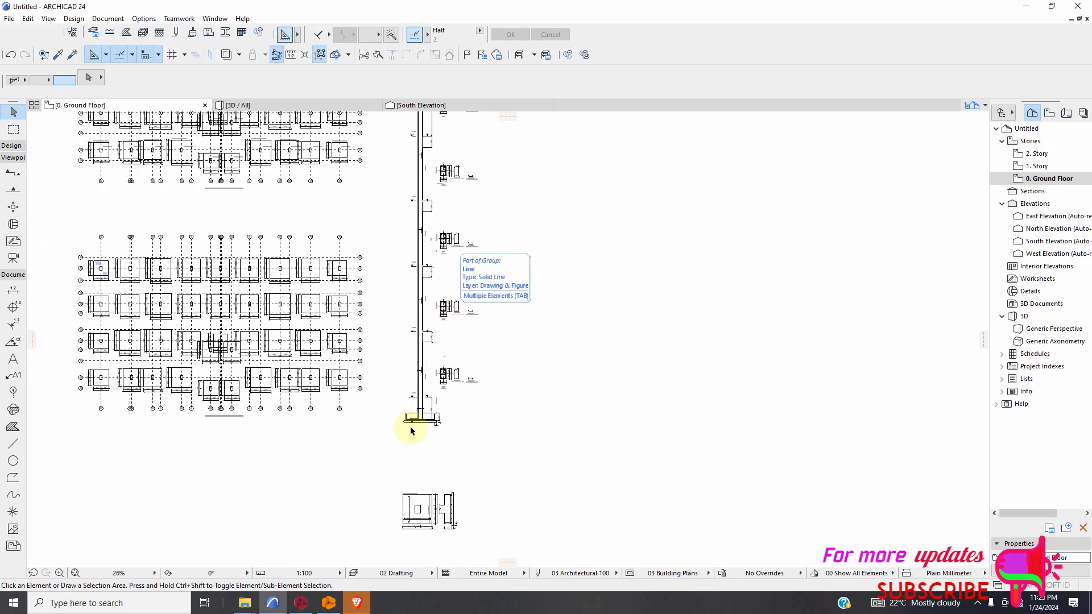
scroll(415, 421, "up", 7)
scroll(422, 406, "up", 2)
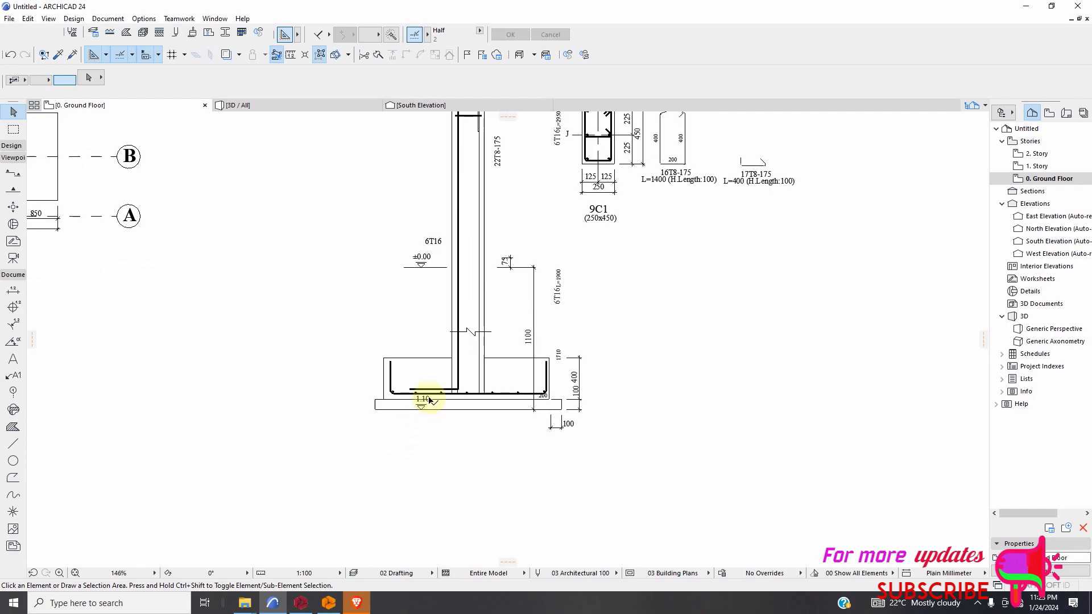
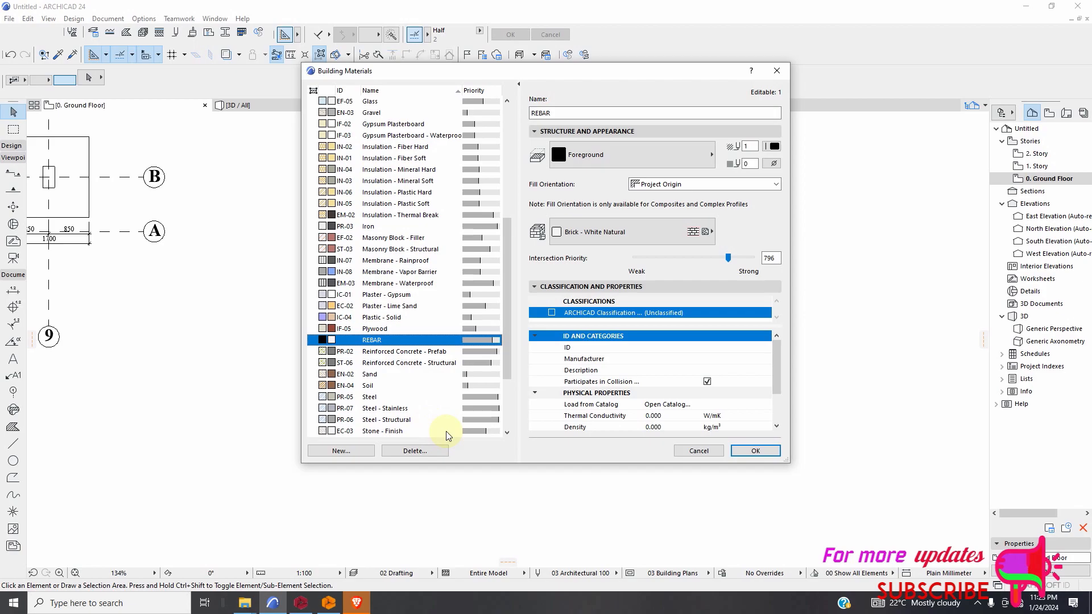
Create a new building material named PLASTER as a fresh entry rather than a duplicate of REBAR.
scroll(439, 404, "down", 3)
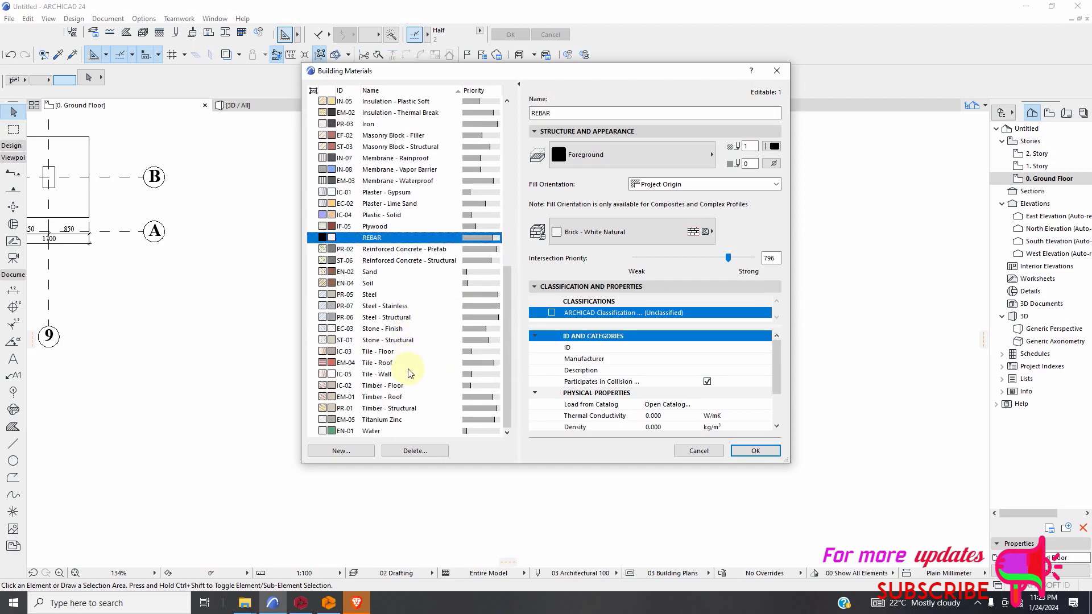
left_click(361, 449)
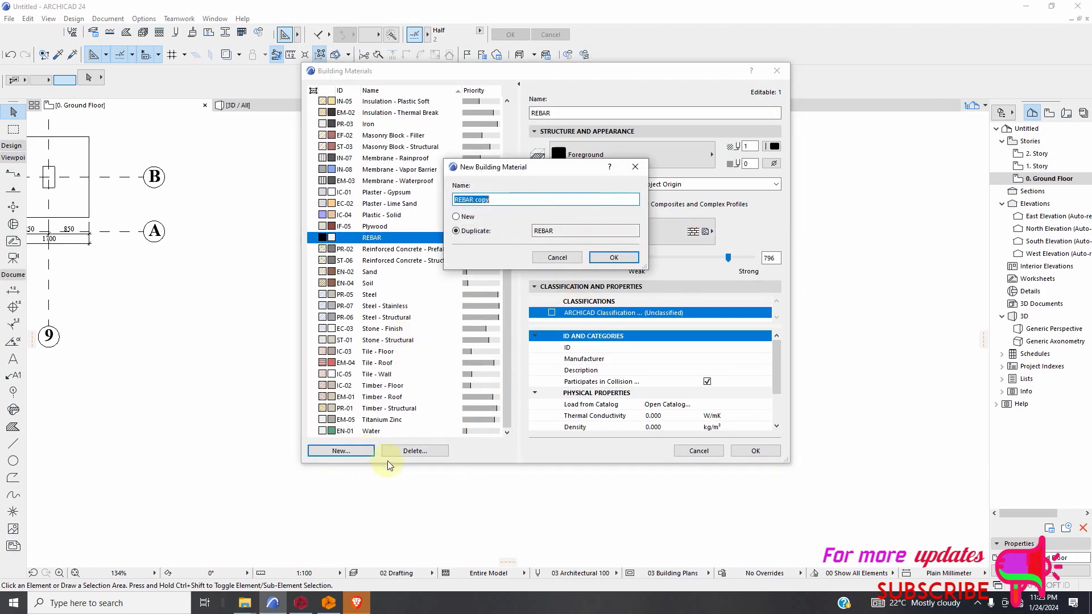
left_click(457, 217)
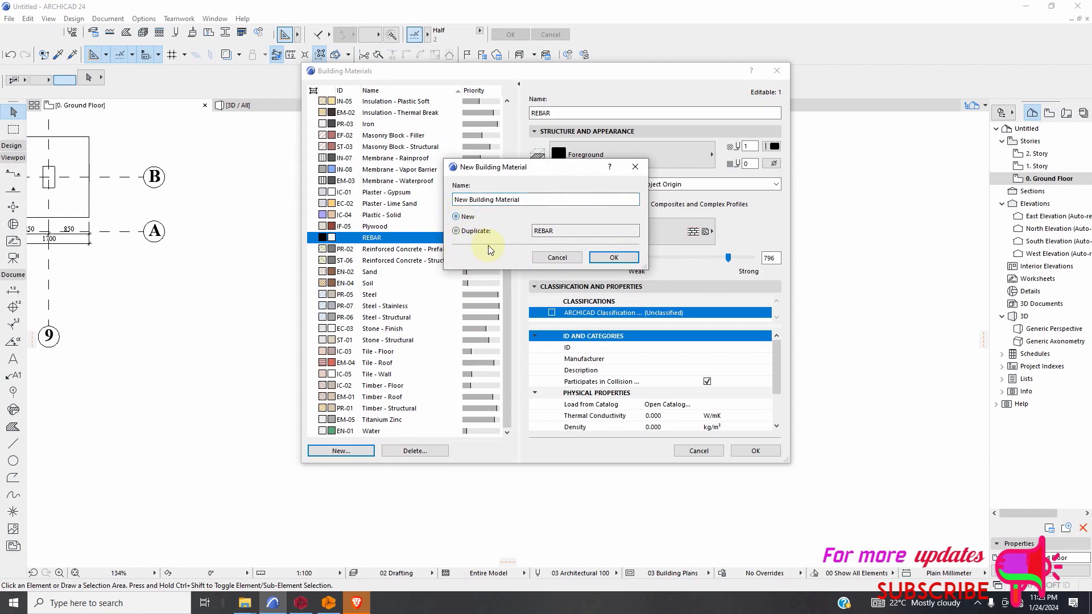
left_click_drag(529, 199, 464, 199)
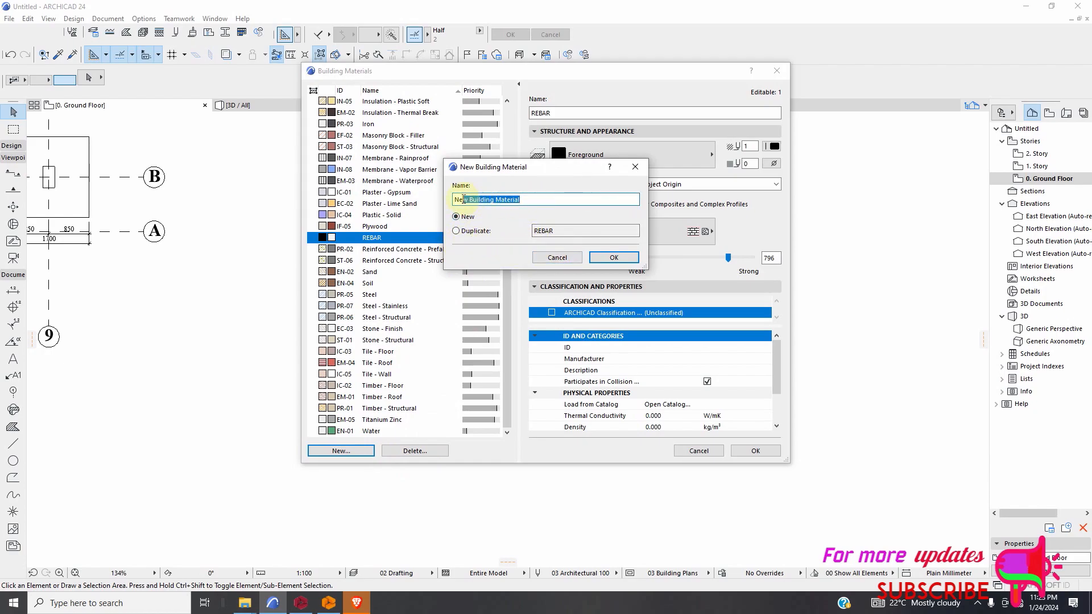
type("PLASTER")
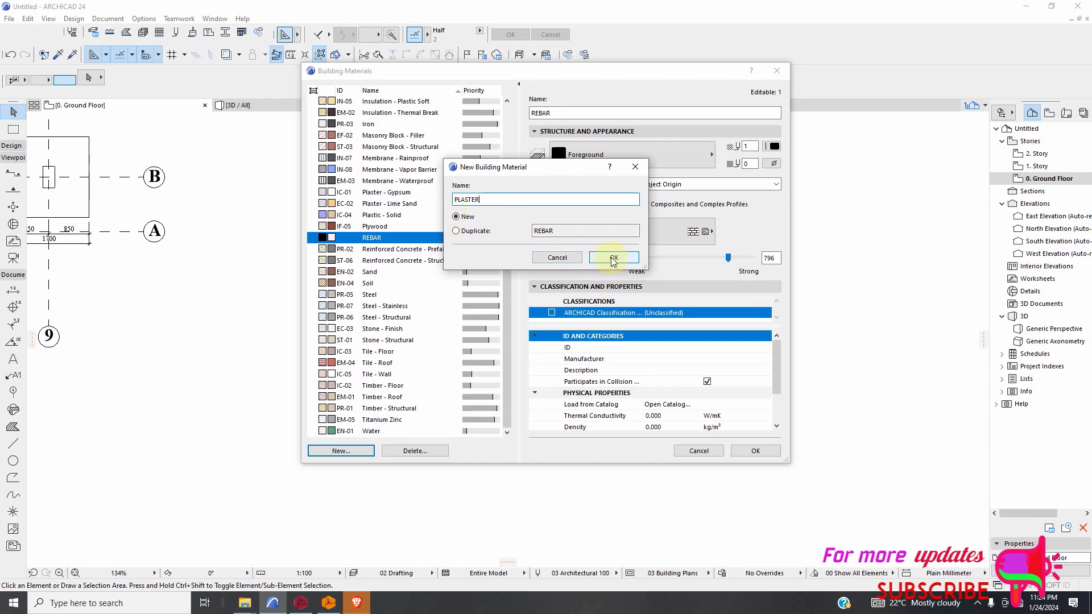
left_click(593, 263)
Give the PLASTER material the Plaster cut fill and the Brick - White Natural surface, and save the building materials.
left_click(633, 159)
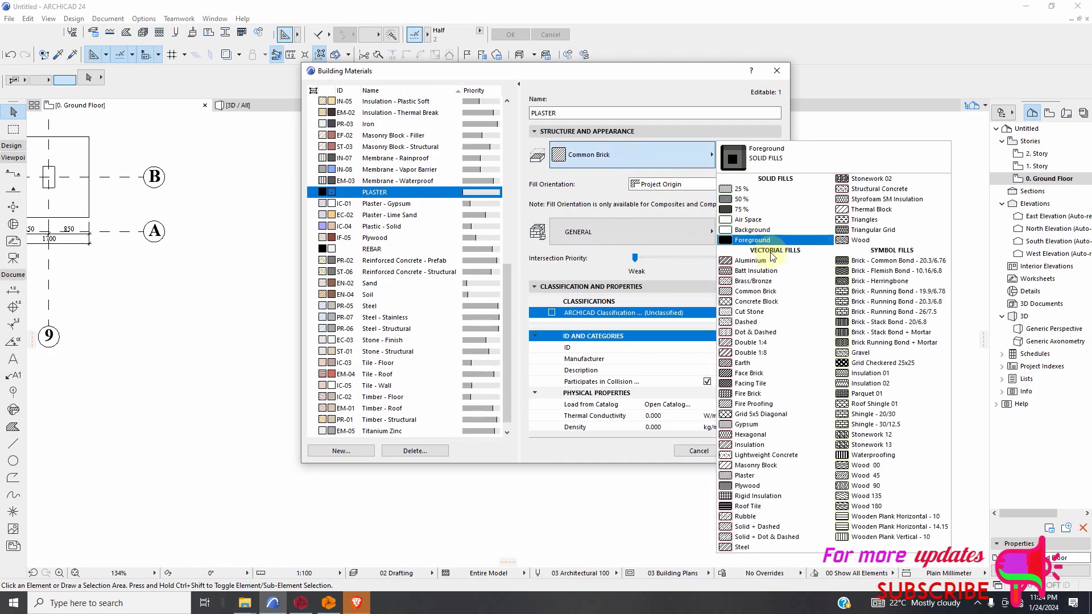
left_click(754, 477)
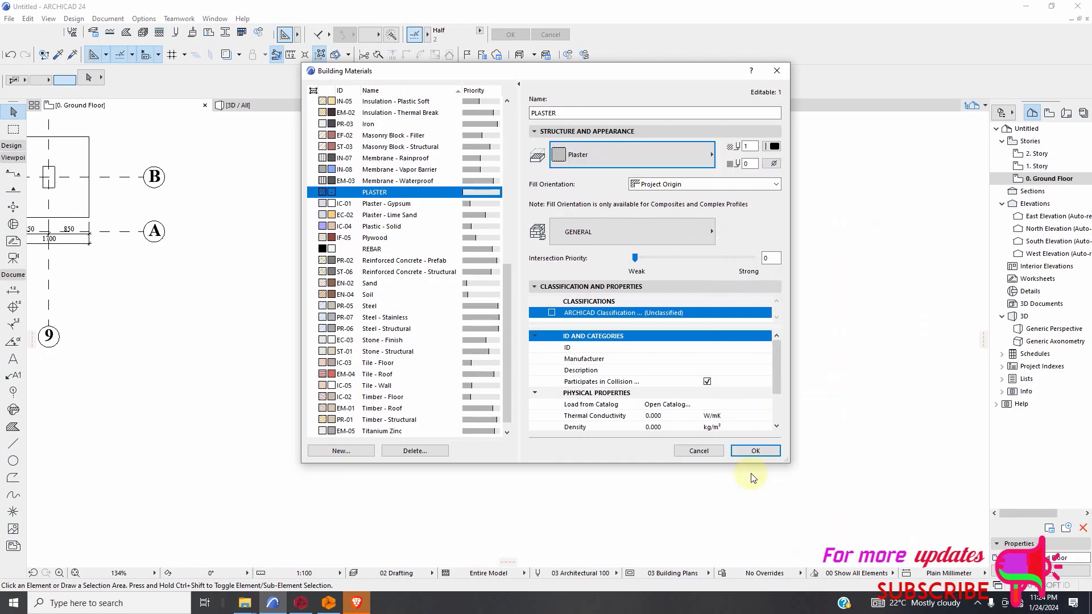
left_click(654, 231)
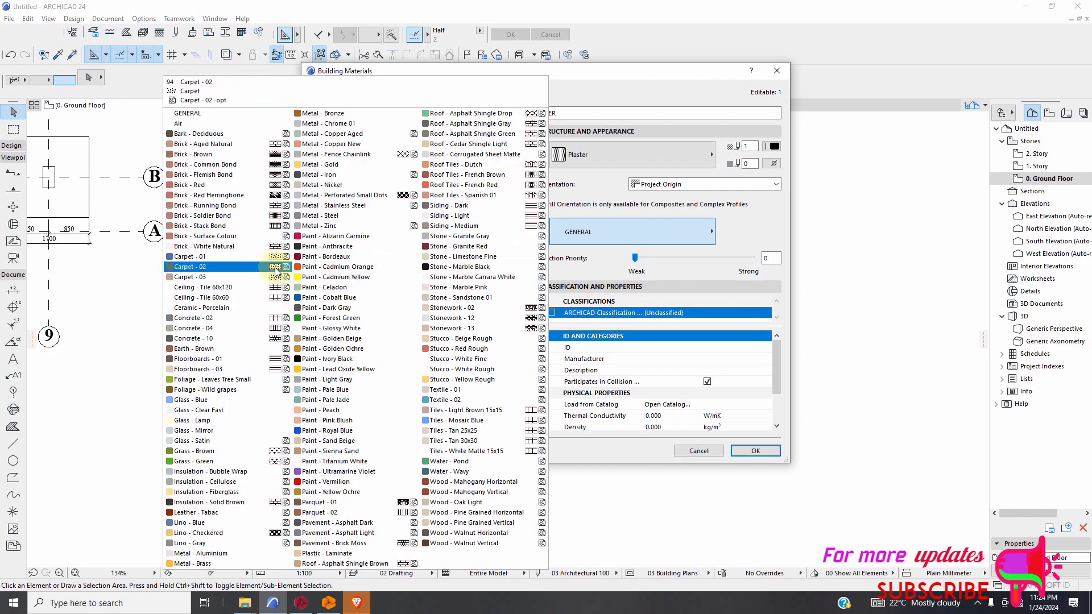
left_click(206, 247)
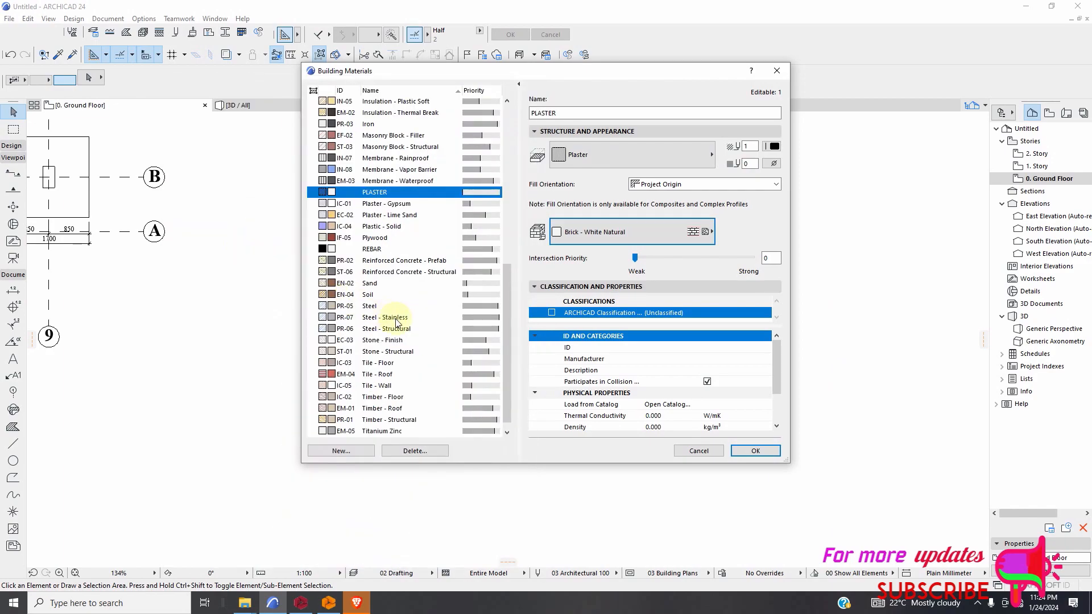
left_click(754, 448)
Start the Wall tool with the Polygonal geometry method for the layer beneath the column footing.
scroll(453, 414, "up", 5)
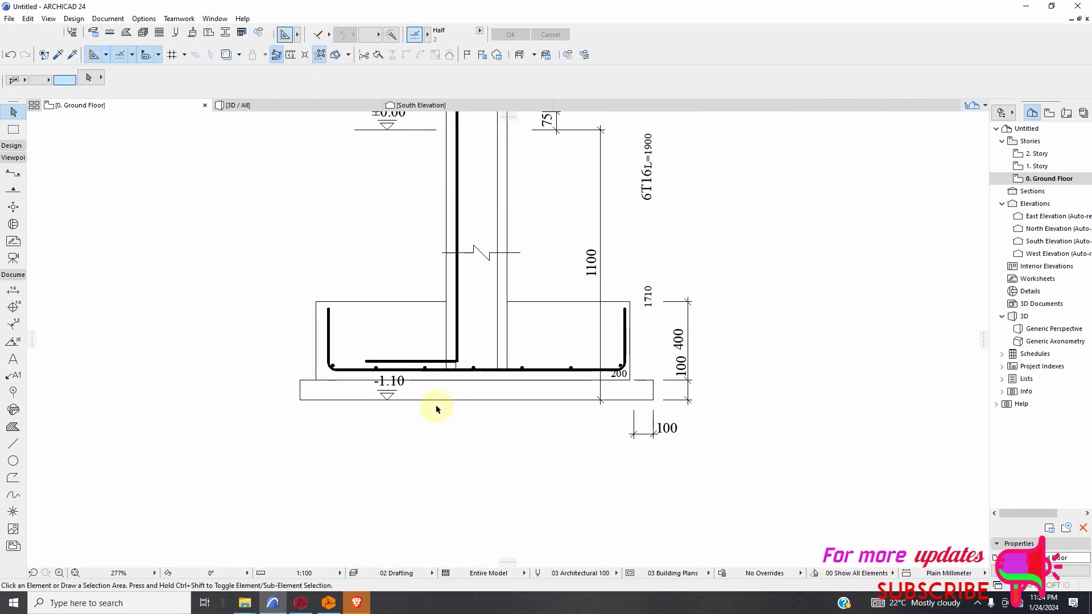
scroll(436, 405, "down", 3)
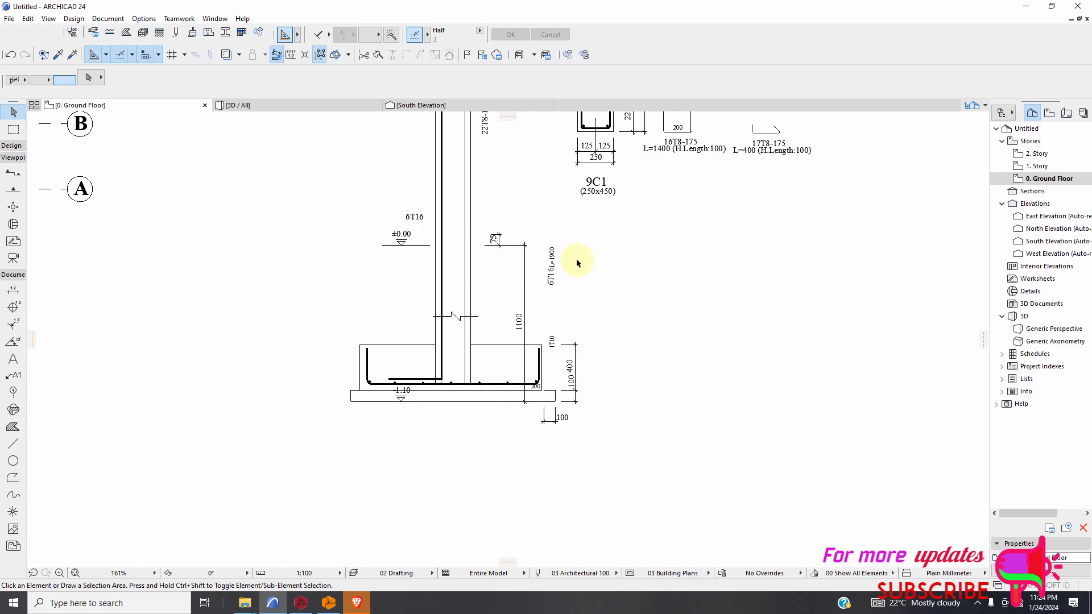
left_click(14, 147)
left_click(13, 162)
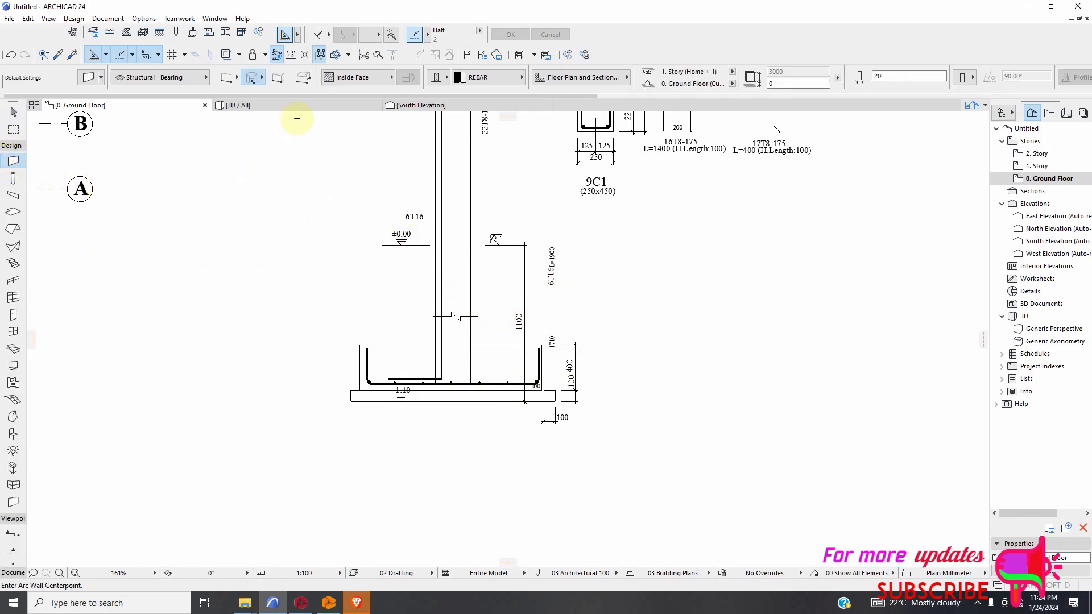
left_click(303, 78)
Try tracing the thin base layer under the footing as a polygonal wall in REBAR material, and undo it.
scroll(353, 387, "up", 6)
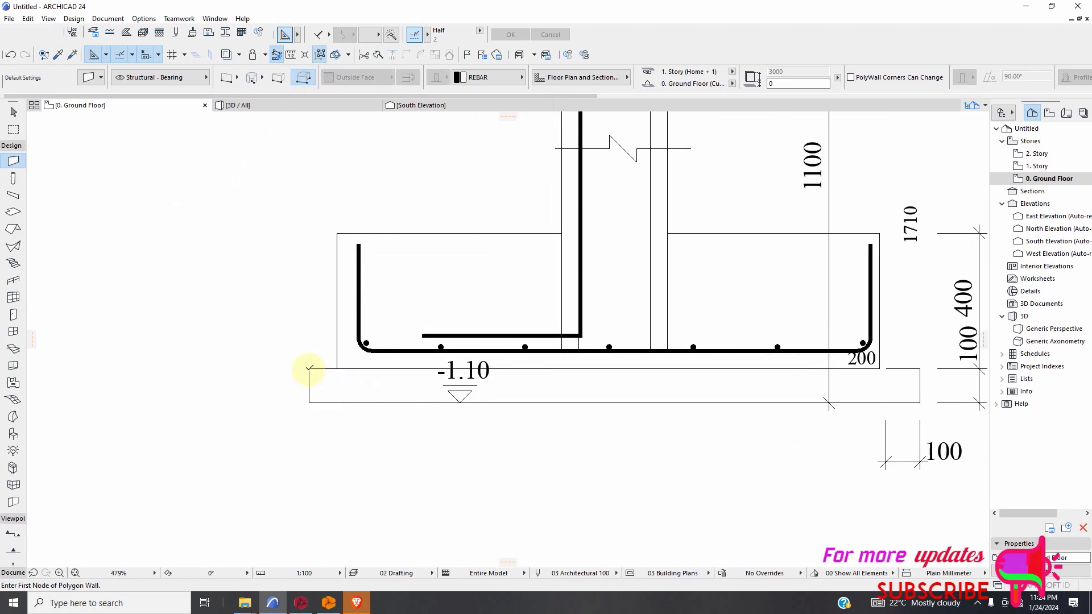
left_click(309, 368)
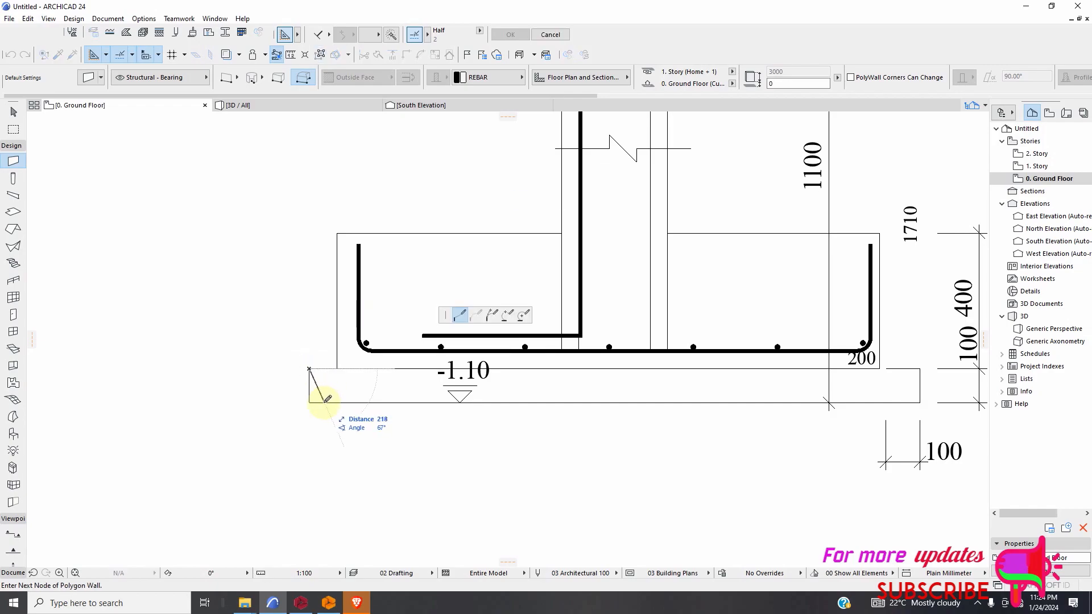
left_click(312, 405)
scroll(351, 404, "down", 3)
scroll(680, 406, "up", 4)
left_click(676, 403)
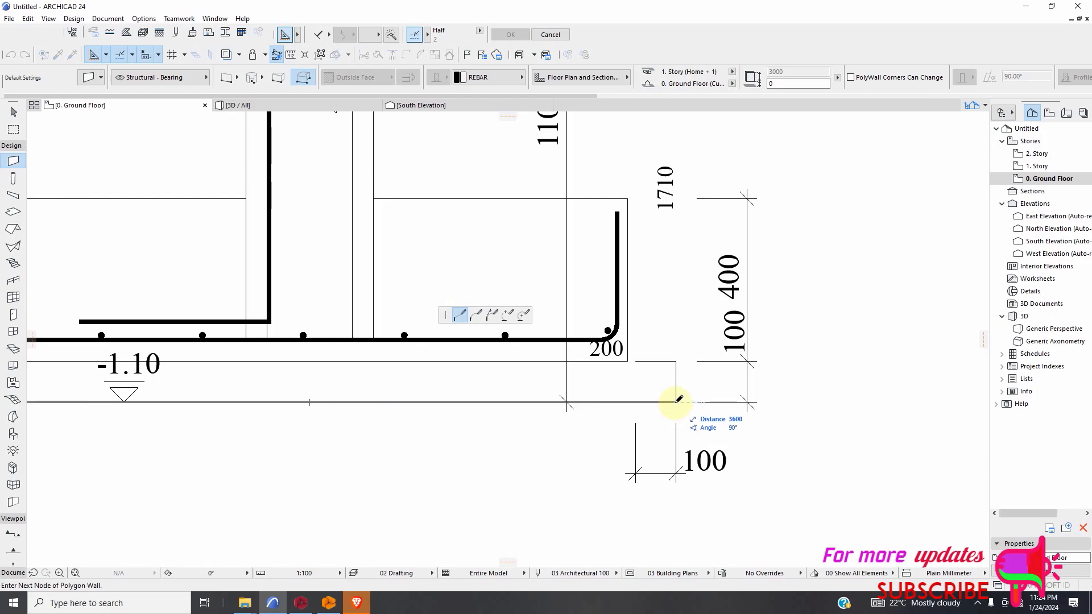
left_click(676, 360)
scroll(591, 366, "down", 2)
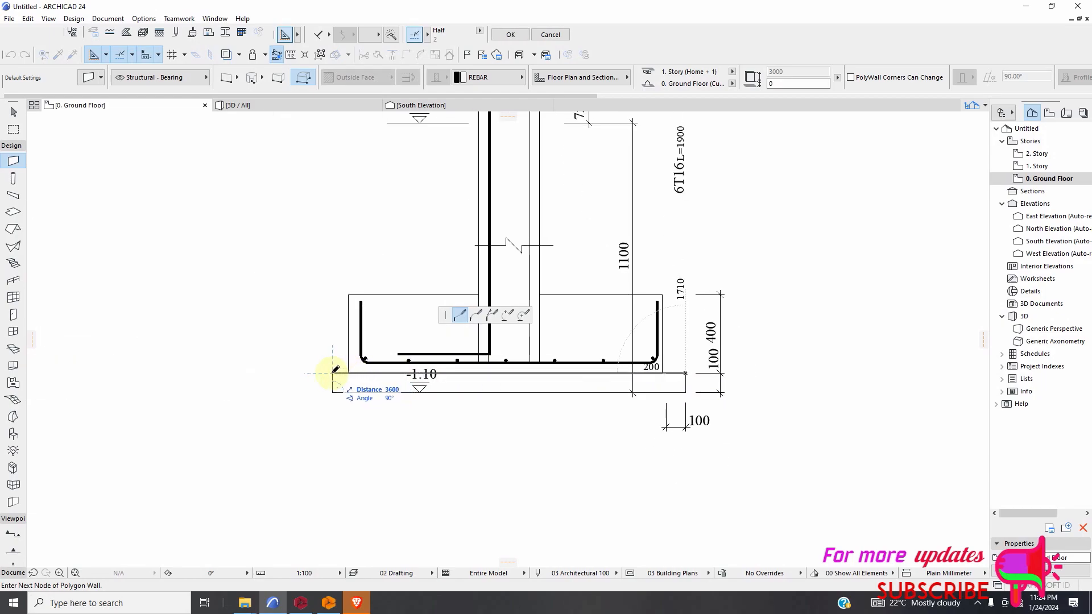
left_click(333, 373)
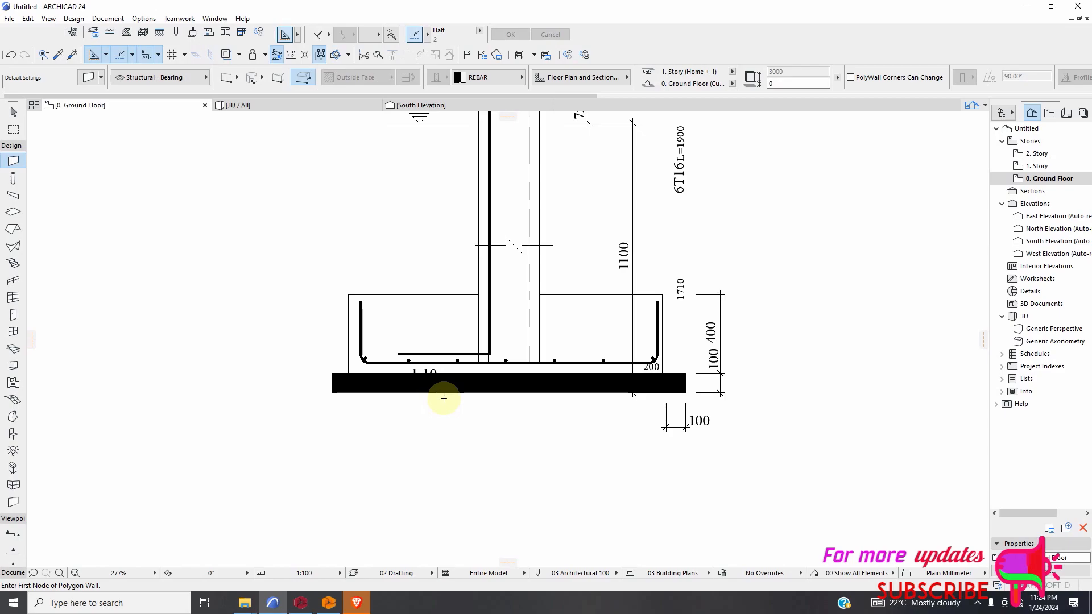
left_click(10, 55)
Set the wall's building material to PLASTER and trace the rectangular base layer under the footing corner by corner as a polygonal wall.
left_click(472, 77)
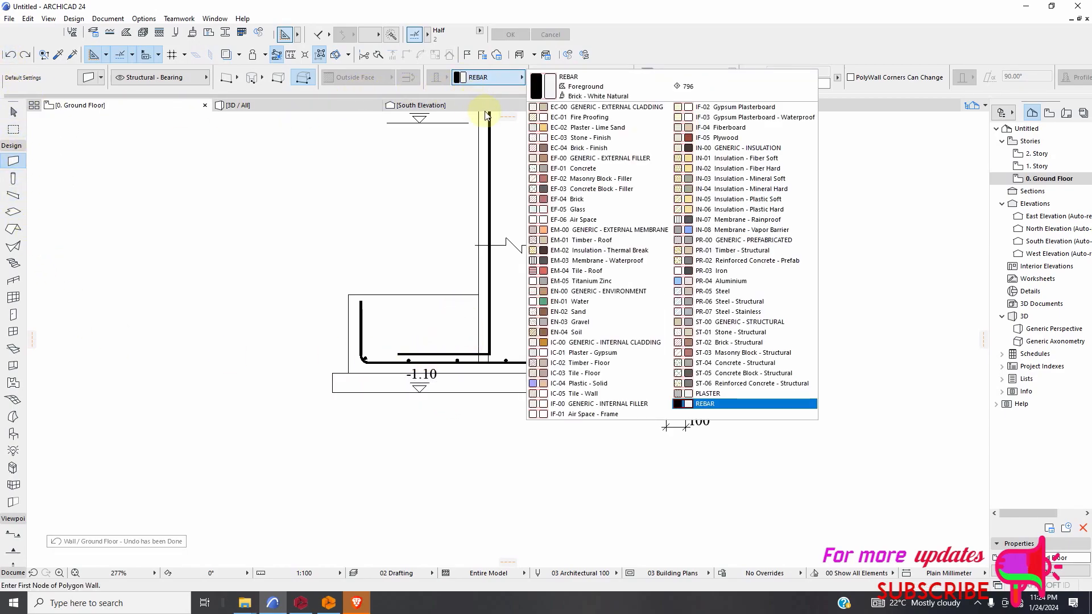
left_click(704, 392)
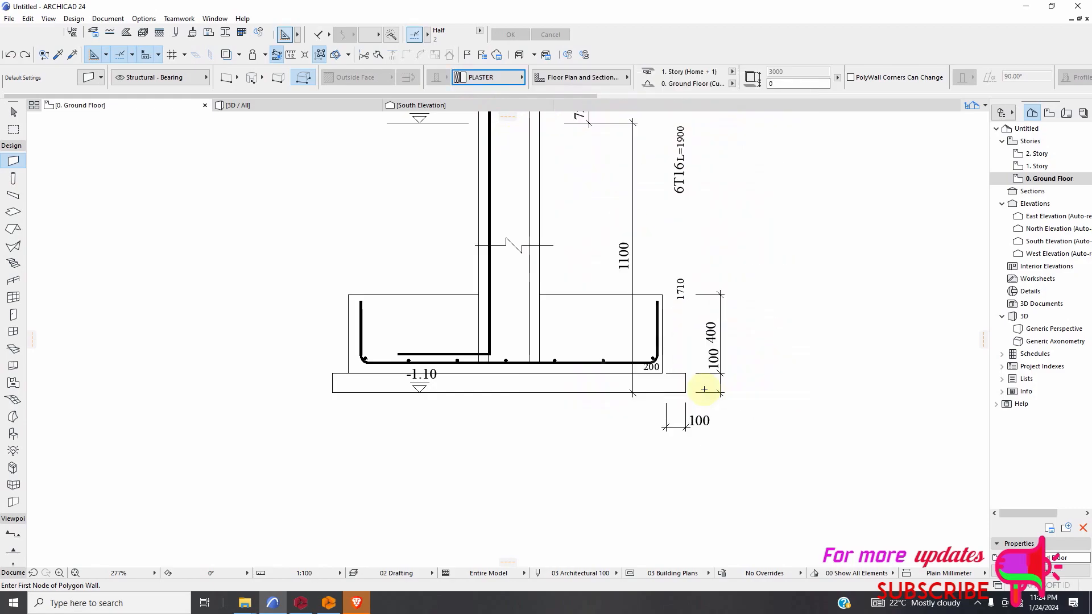
scroll(339, 401, "up", 3)
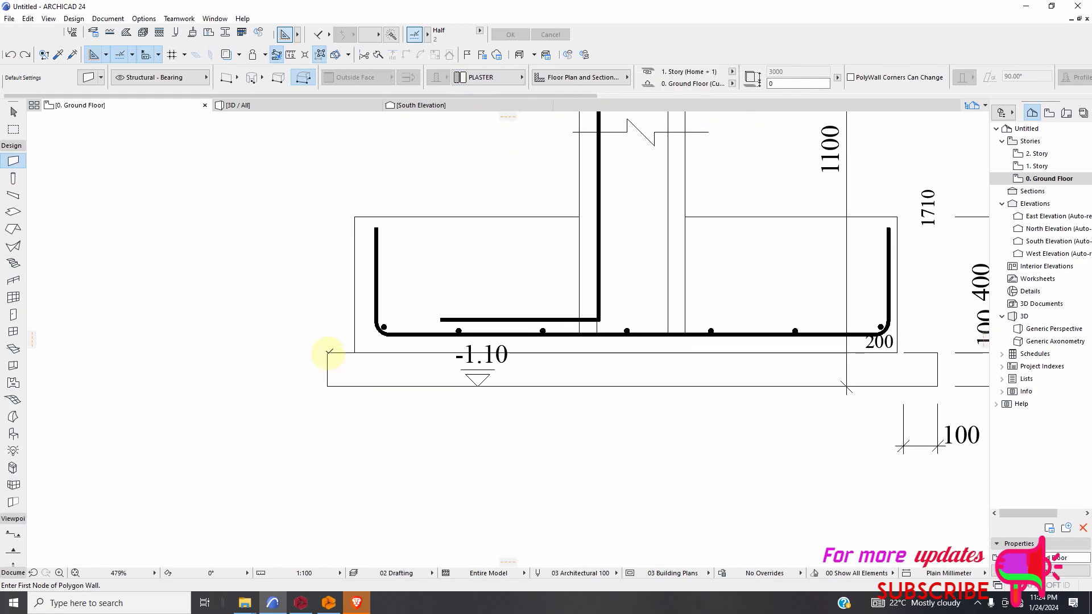
left_click(328, 352)
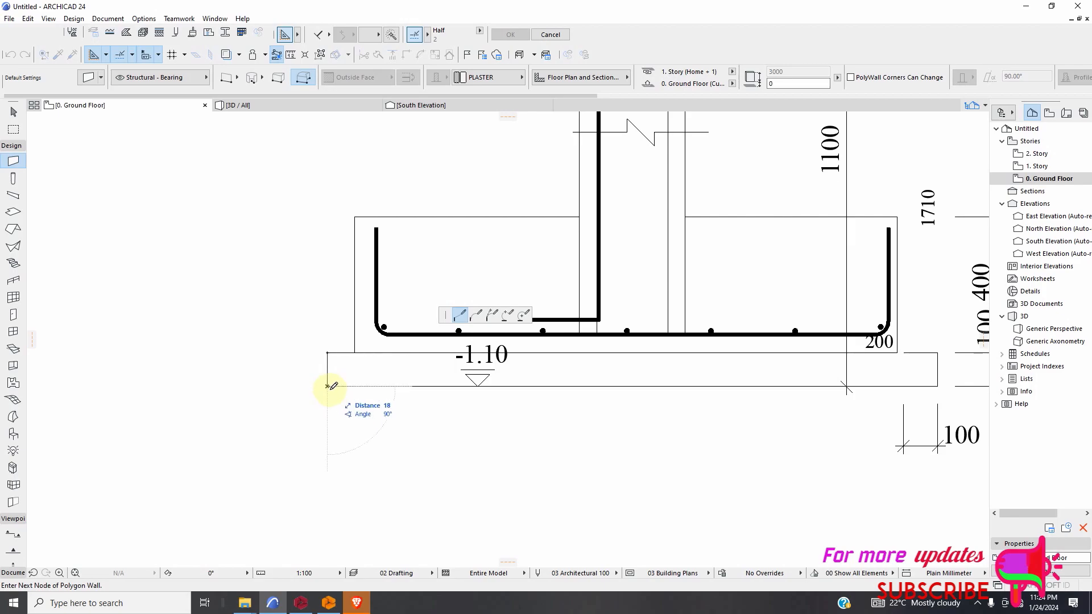
scroll(335, 388, "down", 3)
scroll(608, 392, "up", 2)
left_click(643, 381)
left_click(643, 353)
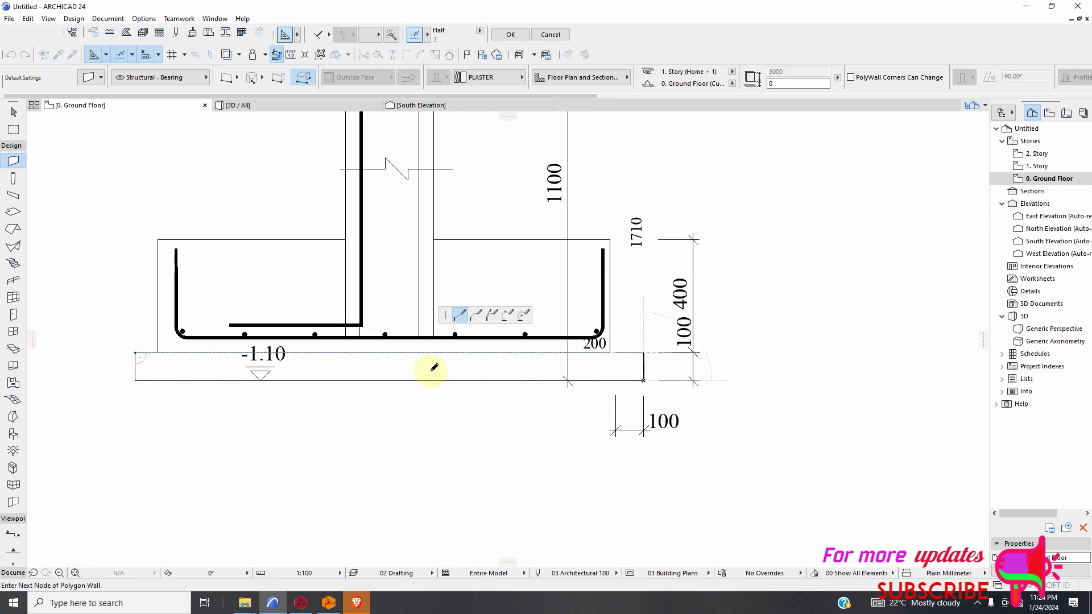
left_click(134, 353)
scroll(408, 420, "down", 3)
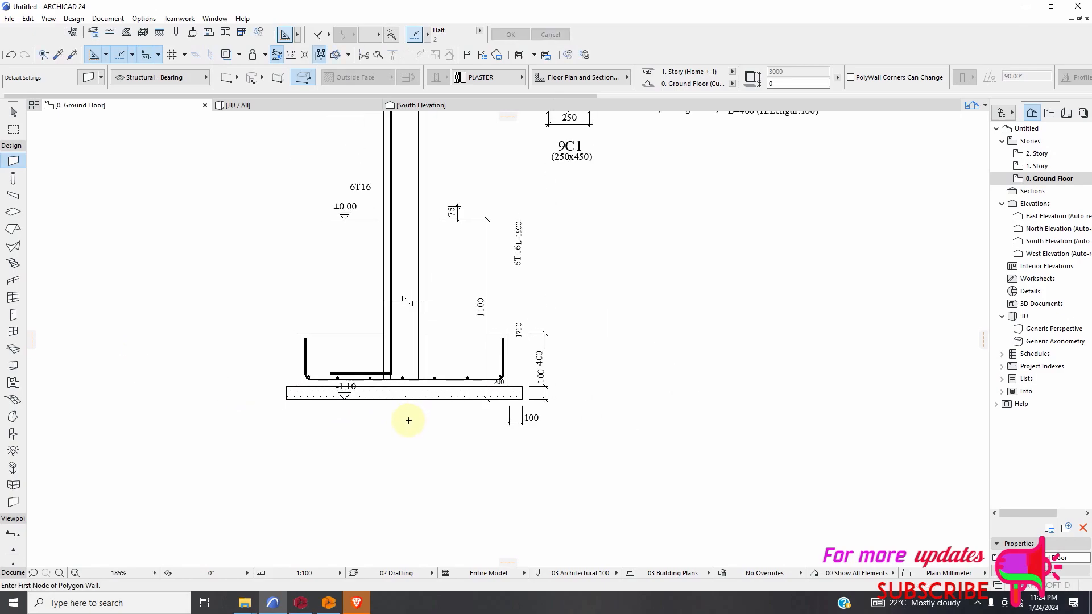
scroll(409, 420, "down", 2)
scroll(419, 323, "up", 5)
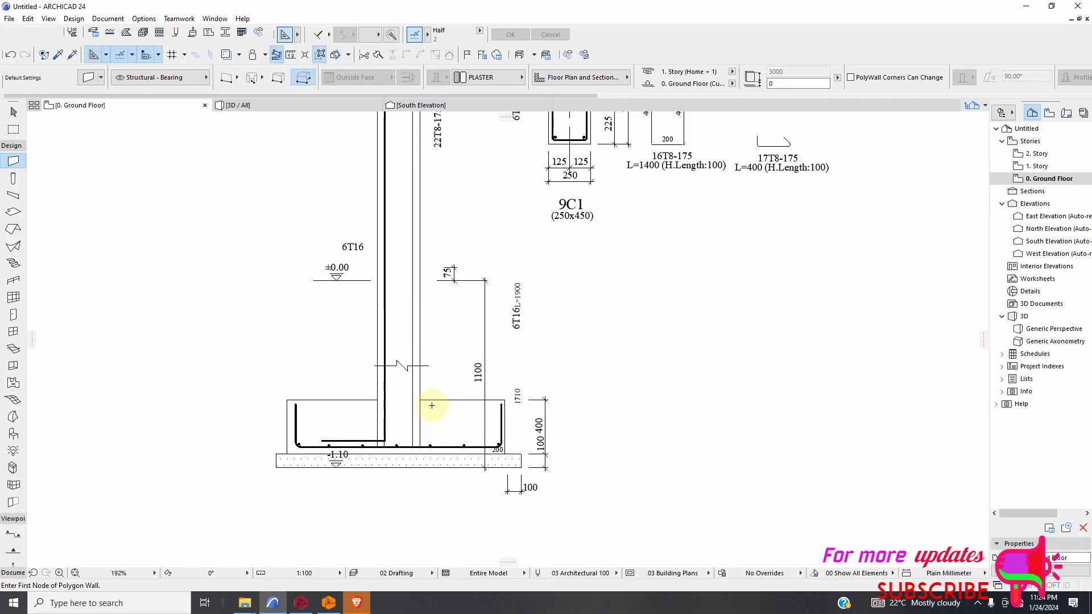
scroll(409, 434, "down", 3)
scroll(429, 385, "up", 5)
scroll(421, 379, "down", 5)
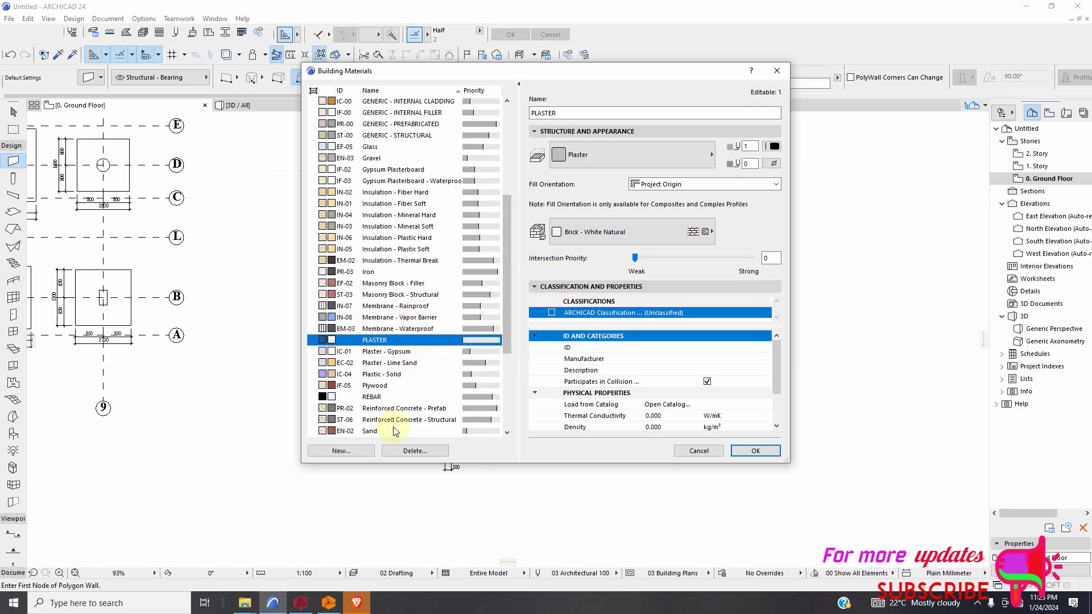
left_click(364, 449)
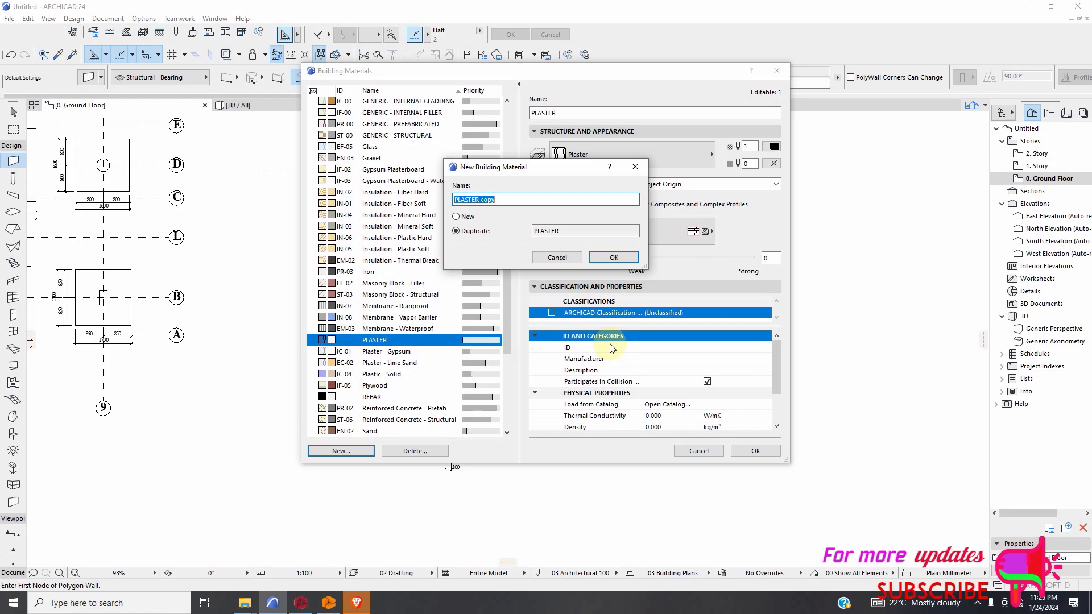
left_click(693, 453)
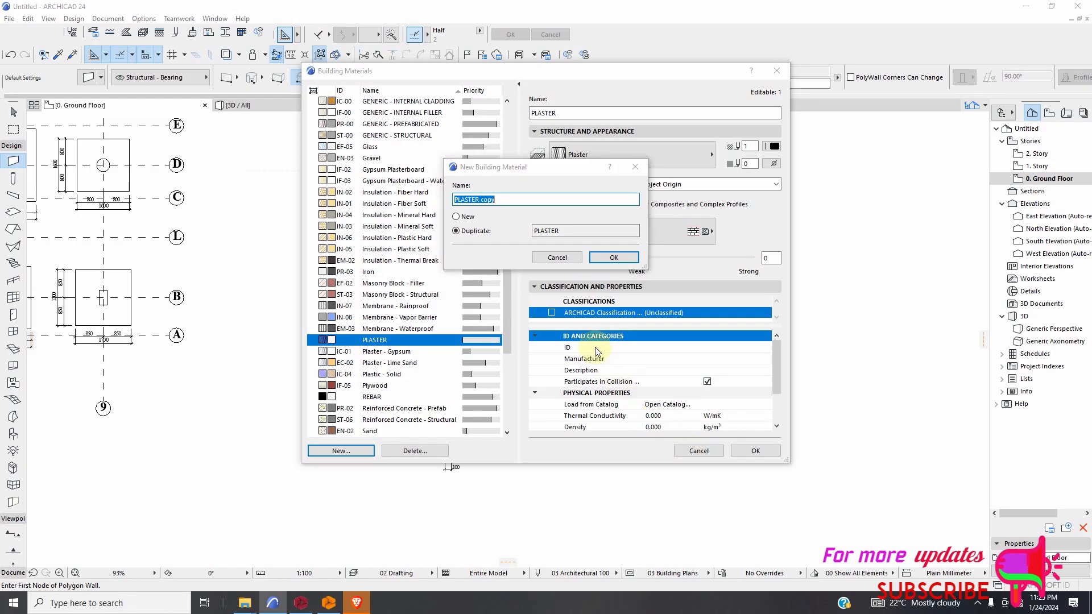
left_click(557, 258)
left_click(777, 70)
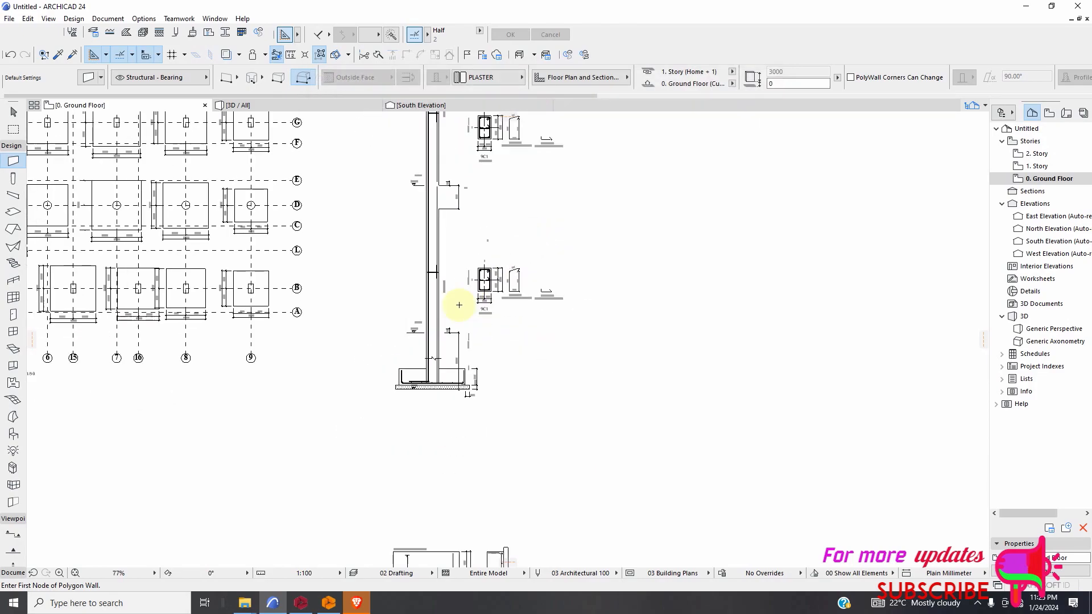
Examine the plaster-filled base layer under the footing against the -1.10 level mark, the footing reinforcement and the nearby dimensions.
scroll(485, 365, "down", 2)
scroll(434, 353, "up", 7)
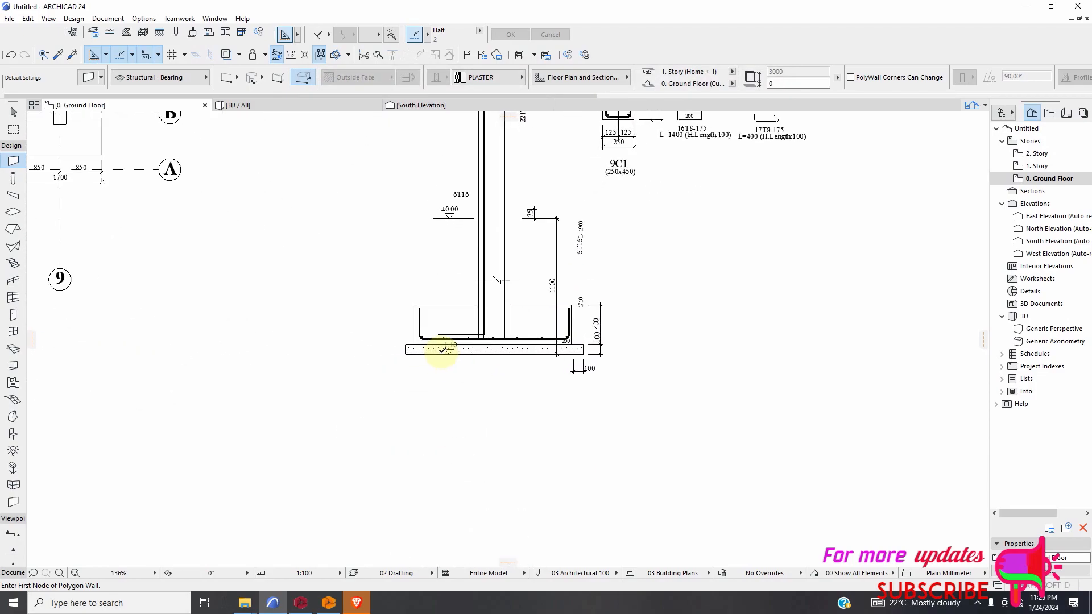
scroll(376, 348, "up", 3)
scroll(377, 349, "down", 2)
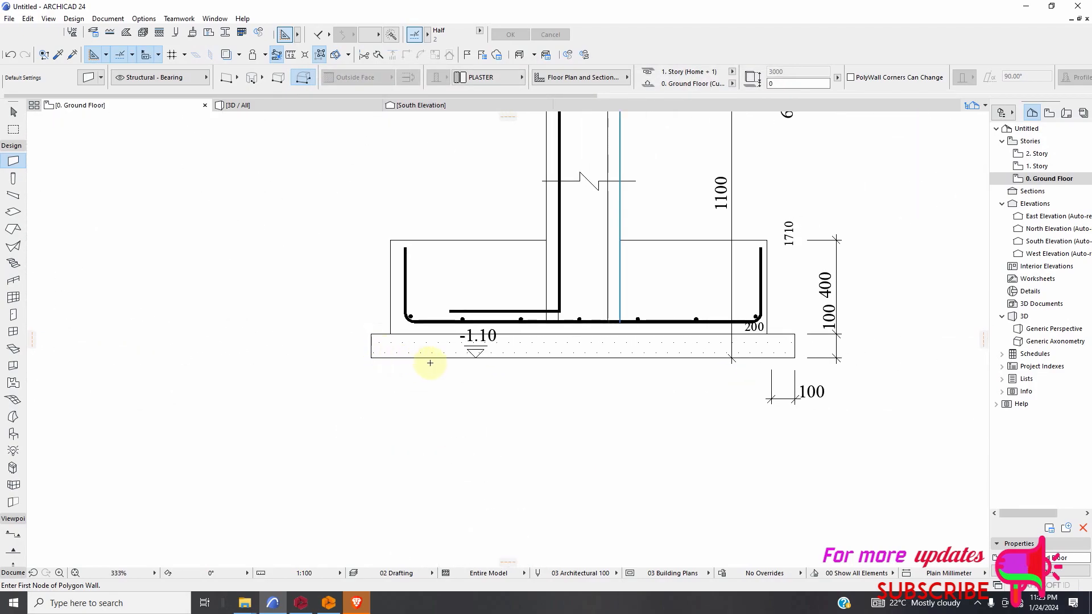
scroll(834, 335, "up", 5)
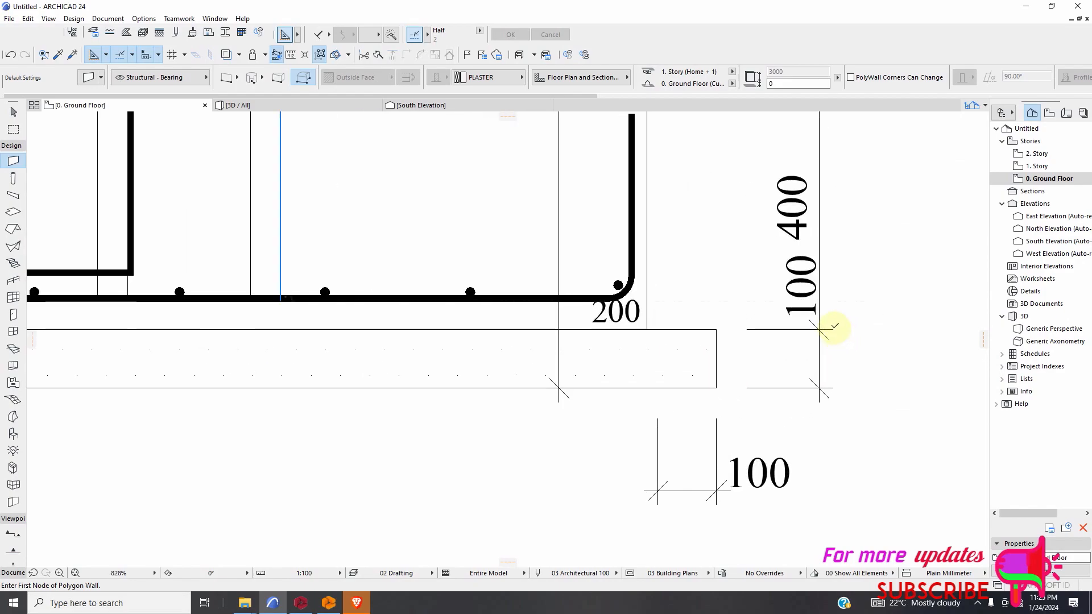
scroll(819, 318, "down", 7)
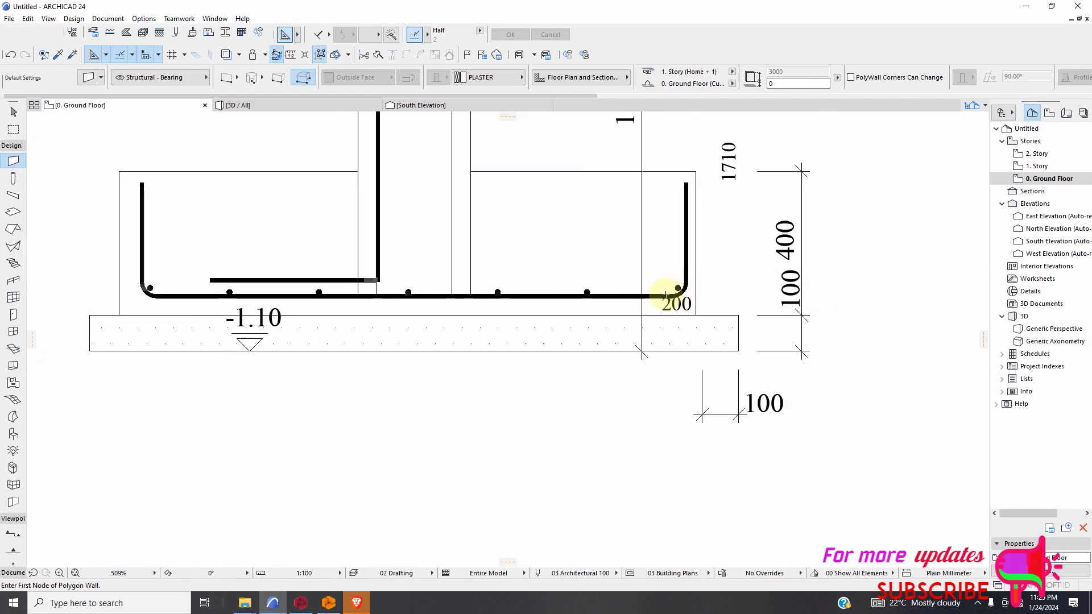
scroll(702, 334, "down", 2)
scroll(701, 334, "up", 2)
scroll(682, 305, "down", 2)
scroll(682, 320, "up", 1)
scroll(682, 320, "up", 5)
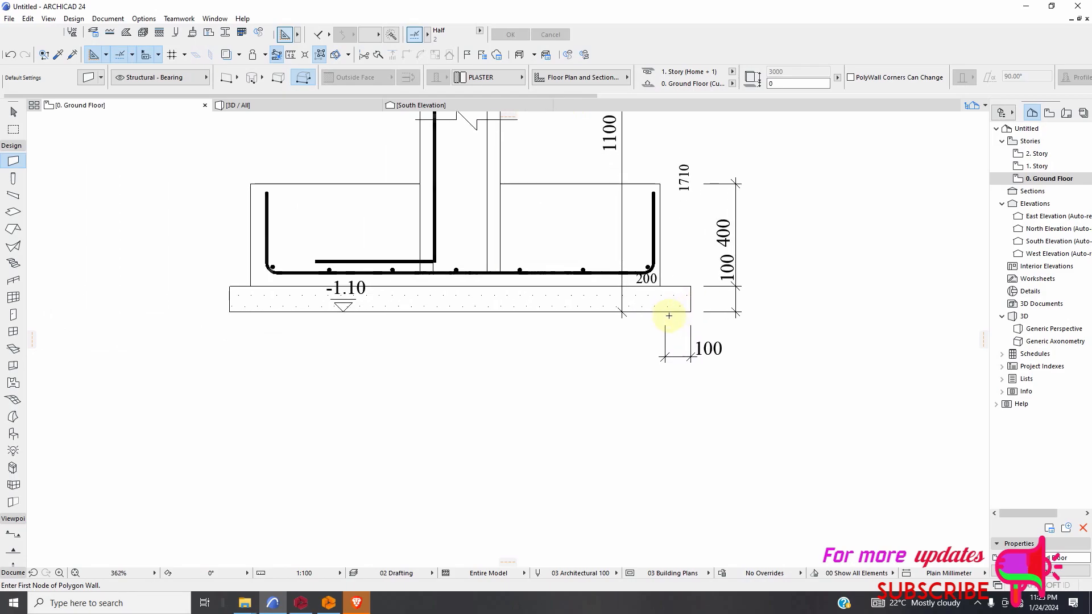
scroll(666, 314, "down", 7)
scroll(711, 302, "up", 2)
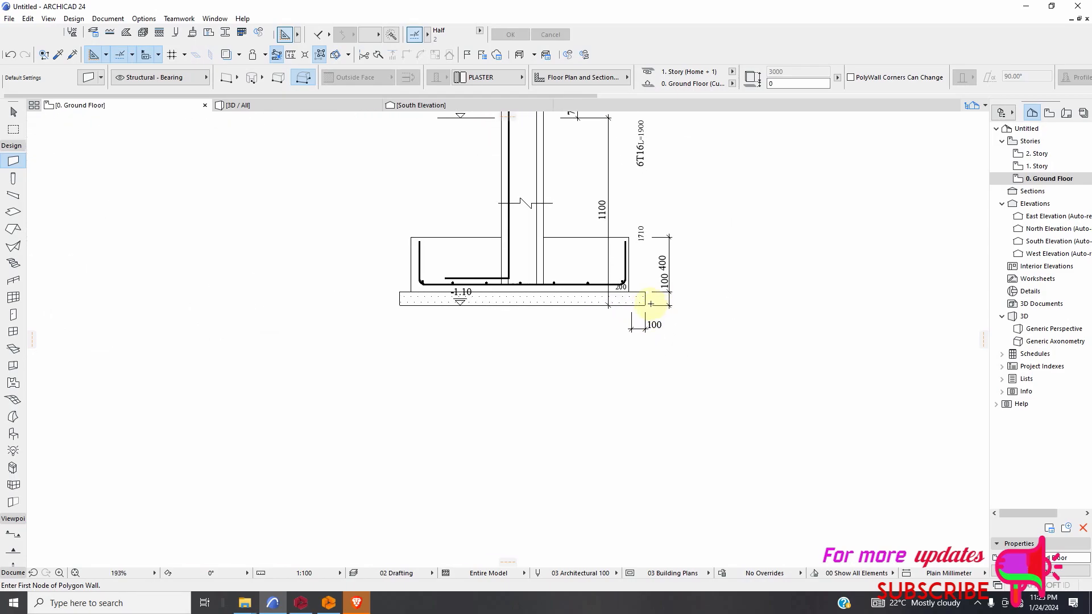
scroll(684, 288, "up", 3)
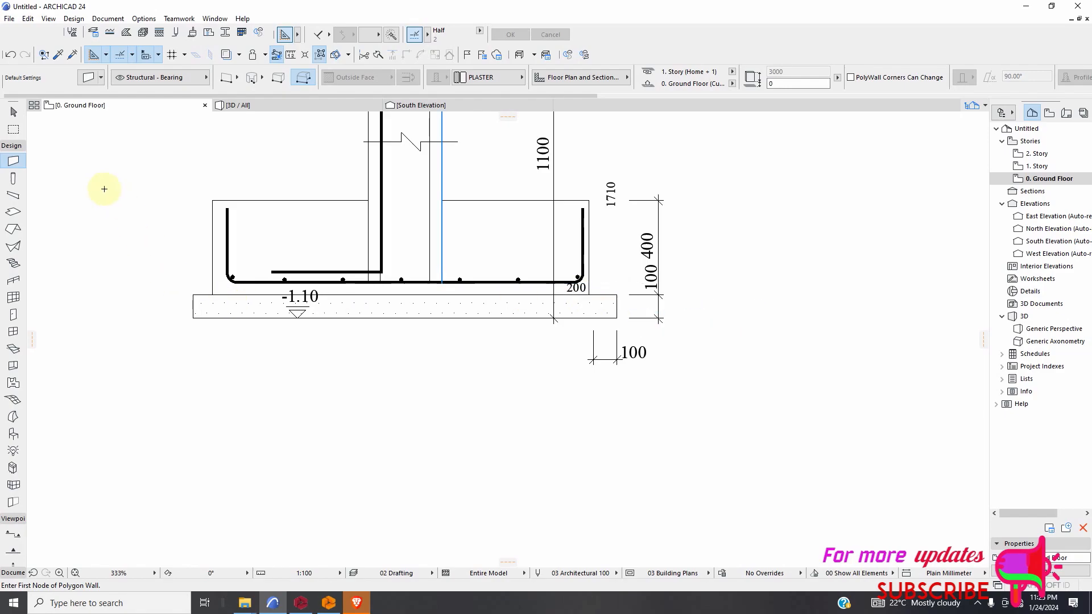
Dimension the thickness of the plaster base layer between the corners of its outer end, placing the dimension line just beside it.
left_click(14, 146)
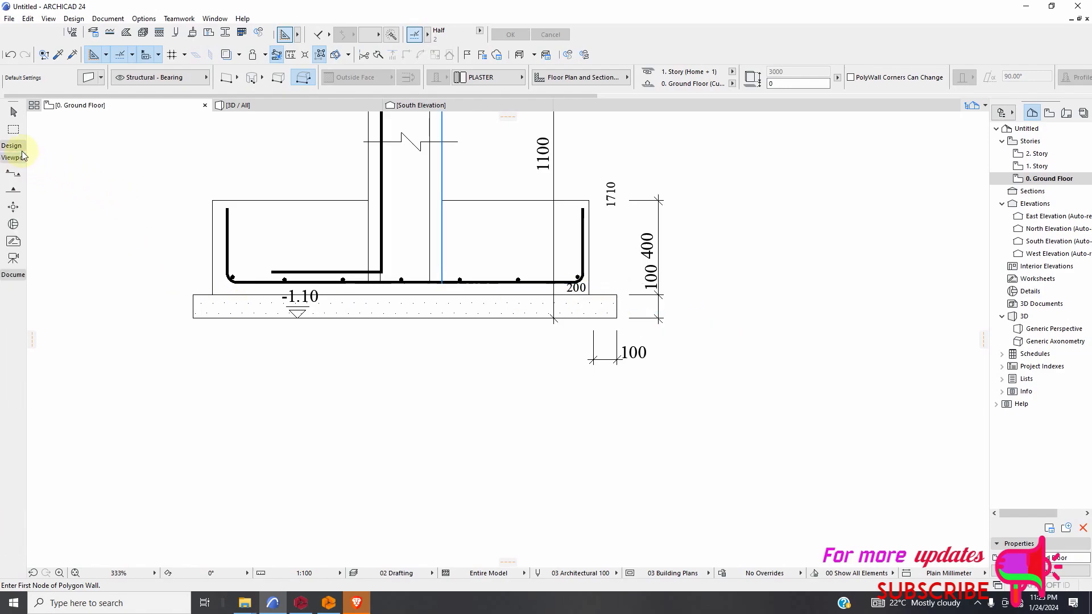
left_click(16, 291)
scroll(577, 293, "up", 6)
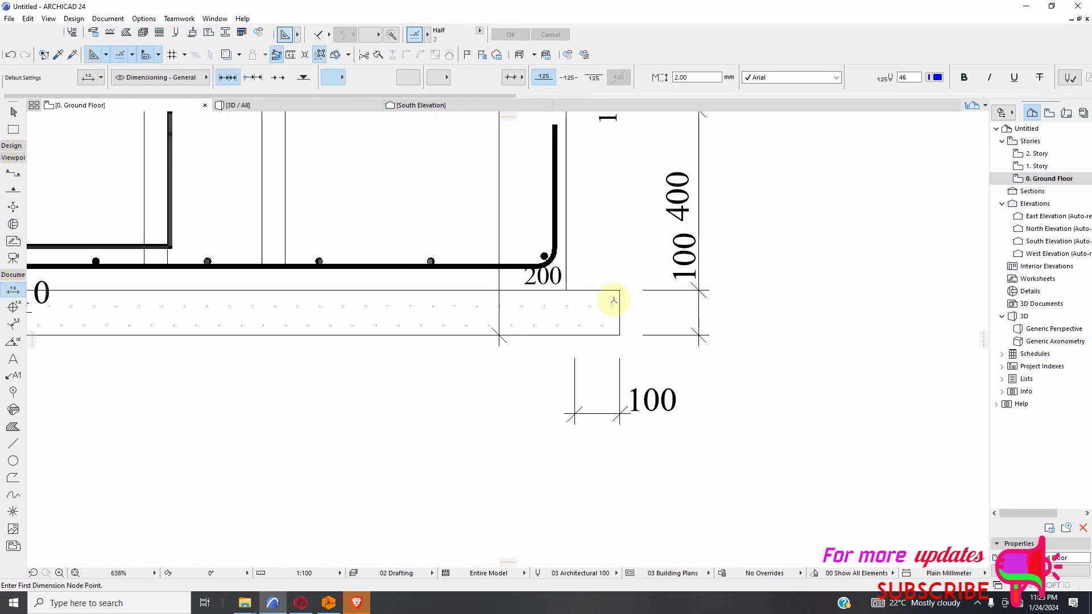
left_click(624, 284)
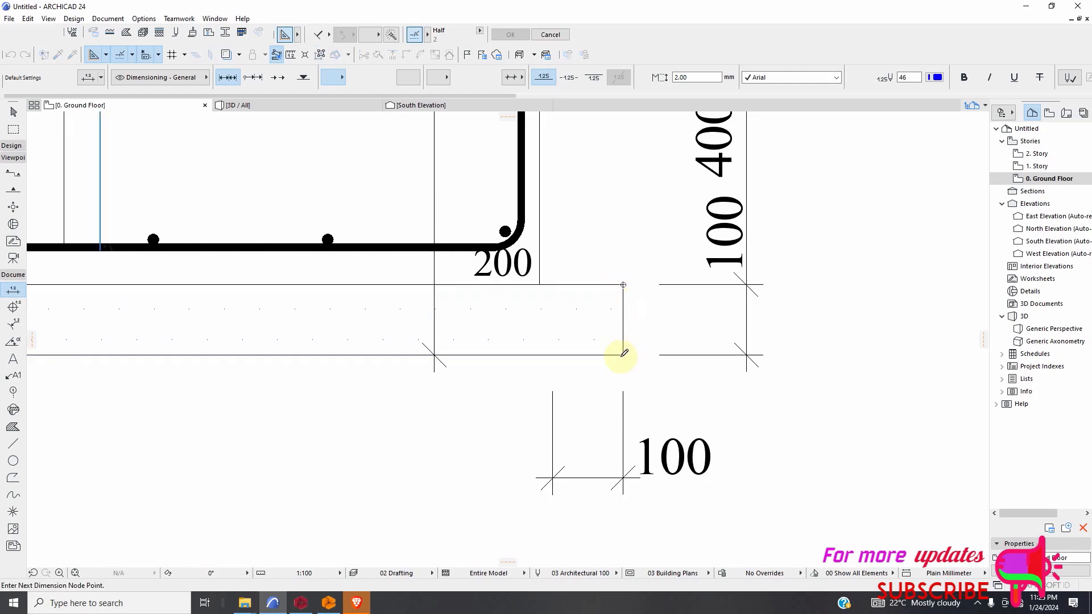
left_click(624, 355)
right_click(630, 341)
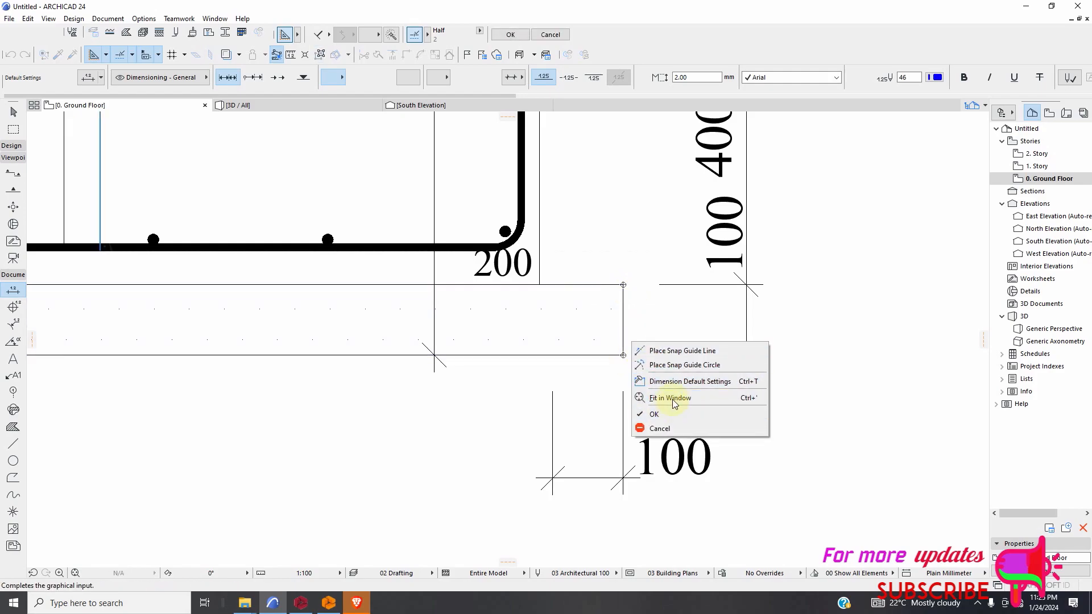
left_click(679, 350)
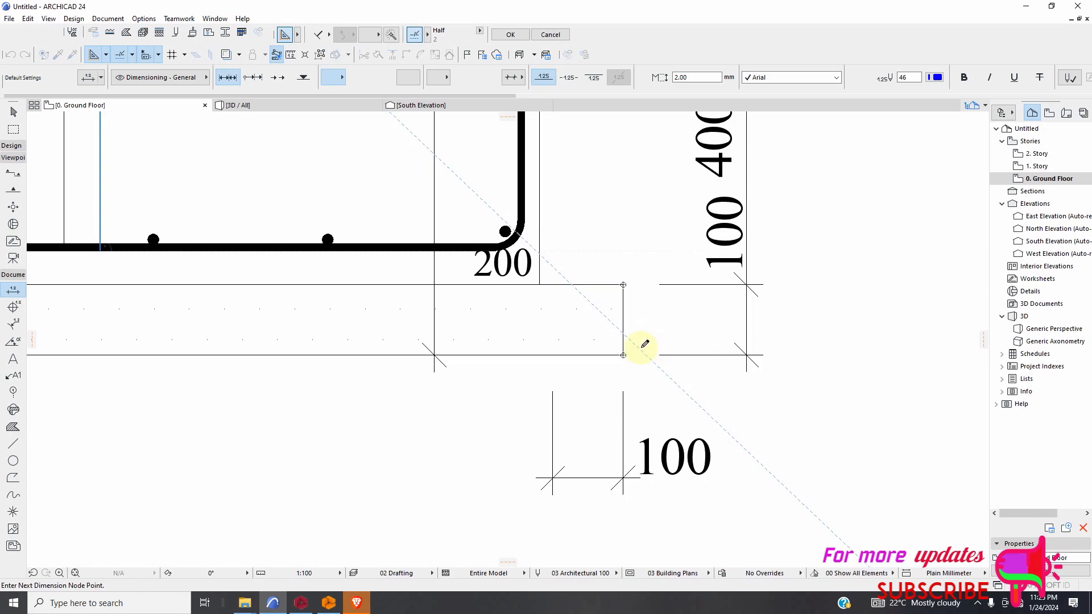
right_click(644, 344)
left_click(654, 447)
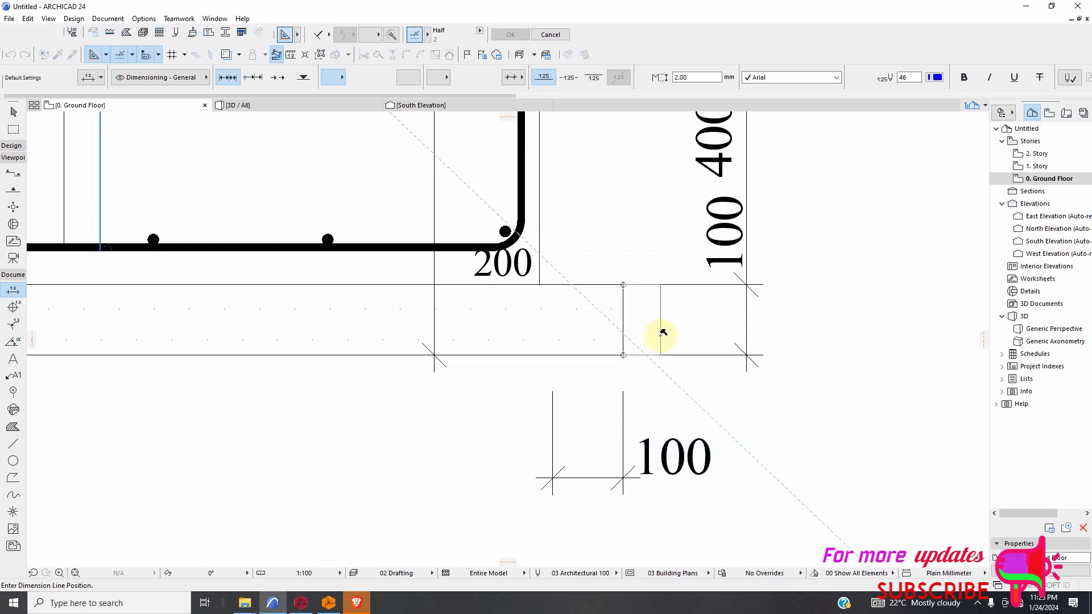
left_click(660, 347)
scroll(534, 331, "down", 3)
Delete the dimension just placed at the end of the base layer.
left_click(14, 112)
left_click(602, 452)
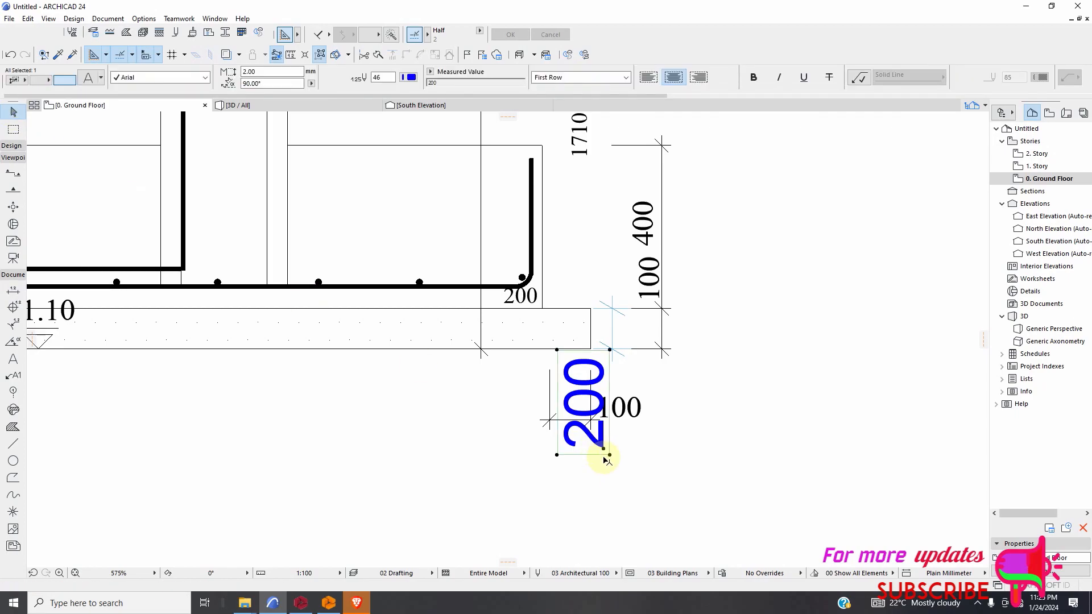
key("Delete")
scroll(604, 459, "down", 8)
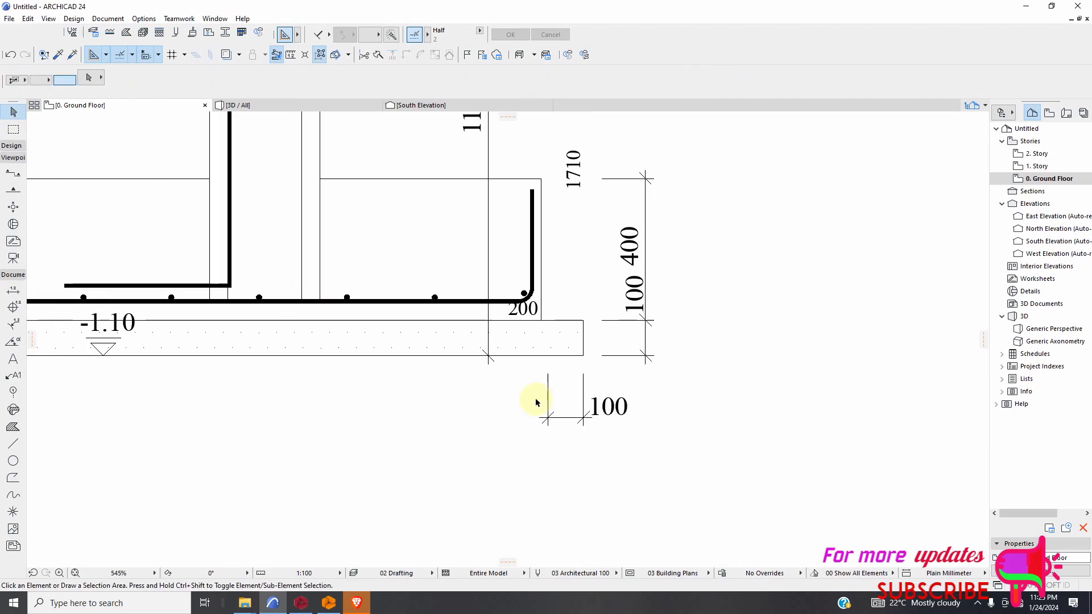
Edit the Reinforced Concrete - Structural building material, setting its intersection priority to 0 and its surface to Brick - White Natural.
scroll(544, 320, "down", 3)
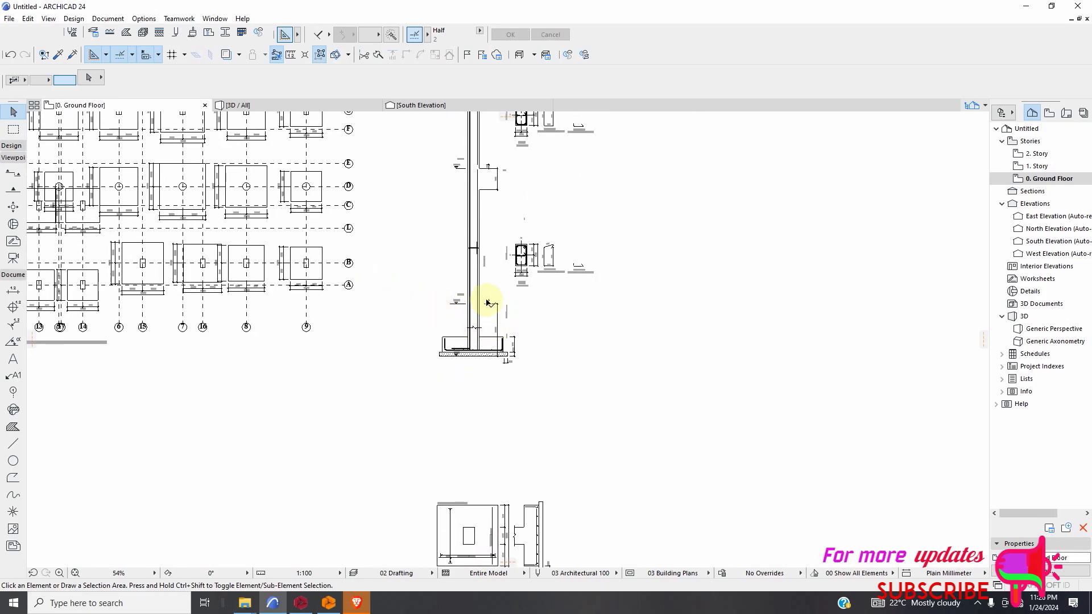
scroll(488, 303, "up", 2)
left_click(144, 33)
scroll(358, 309, "down", 5)
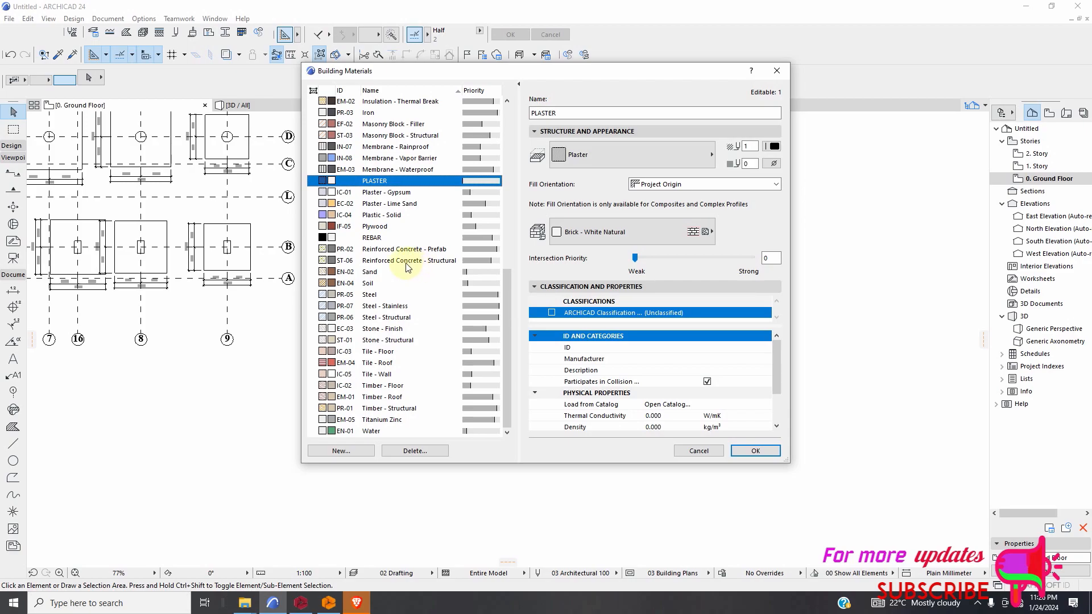
left_click(382, 262)
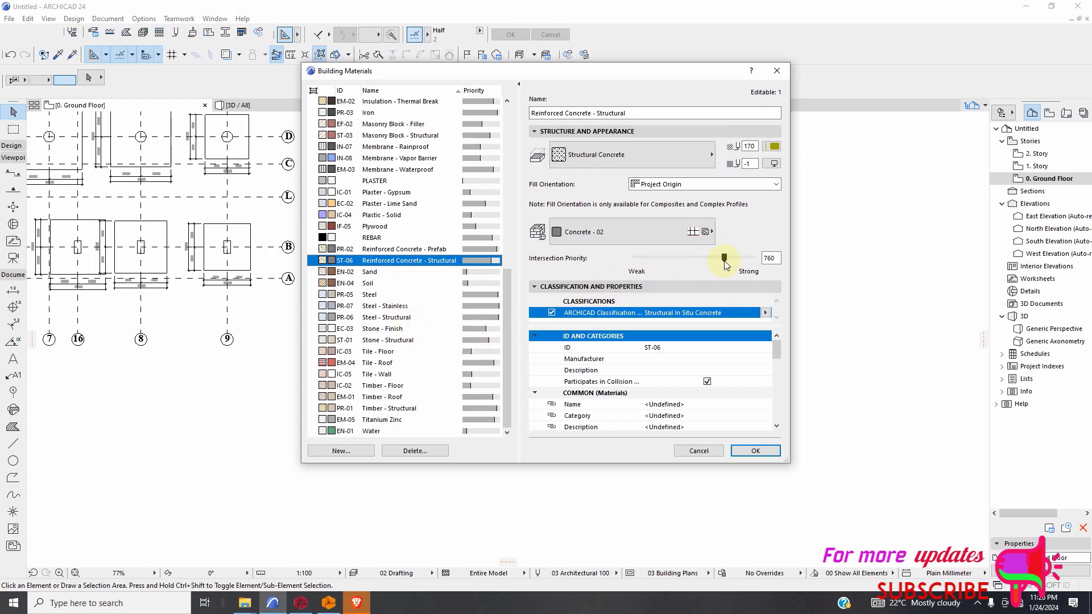
left_click_drag(725, 260, 640, 259)
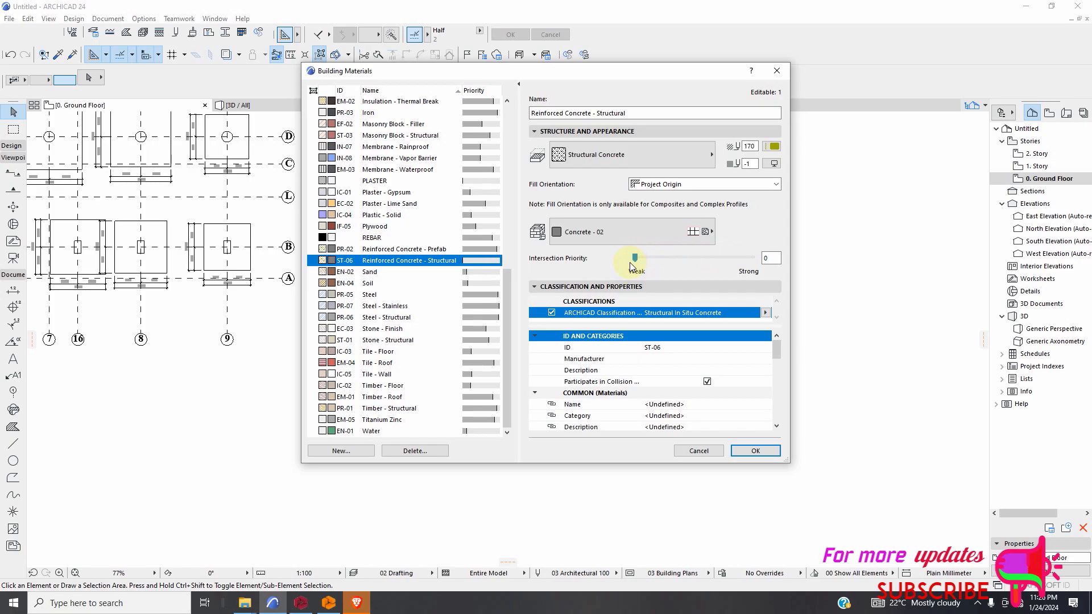
left_click(597, 238)
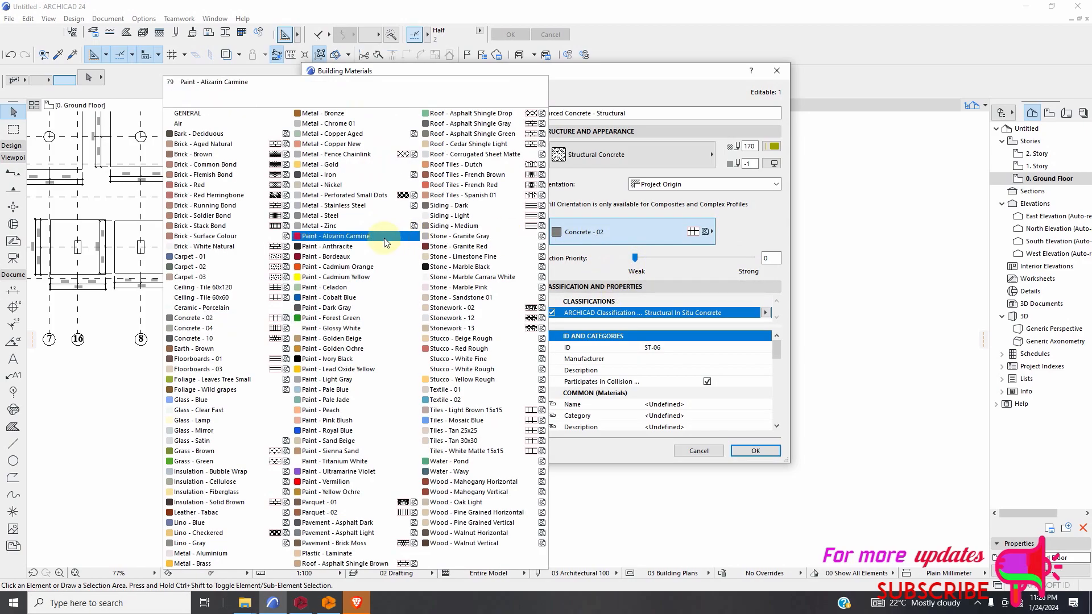
left_click(208, 246)
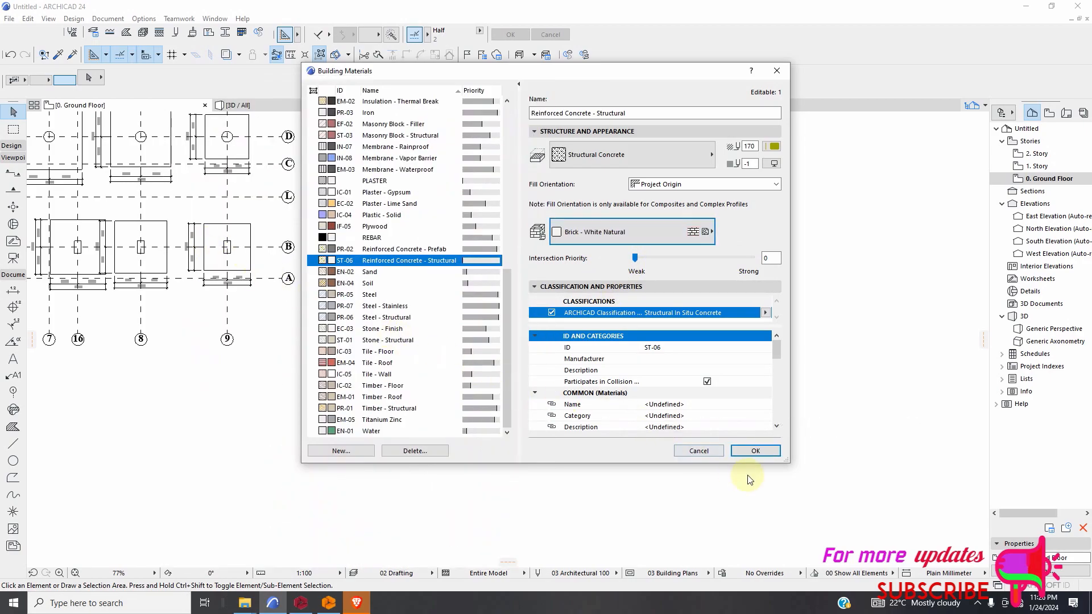
left_click(755, 451)
Set up the Wall tool with the straight geometry method and a wall thickness of 200 mm.
scroll(312, 360, "down", 2)
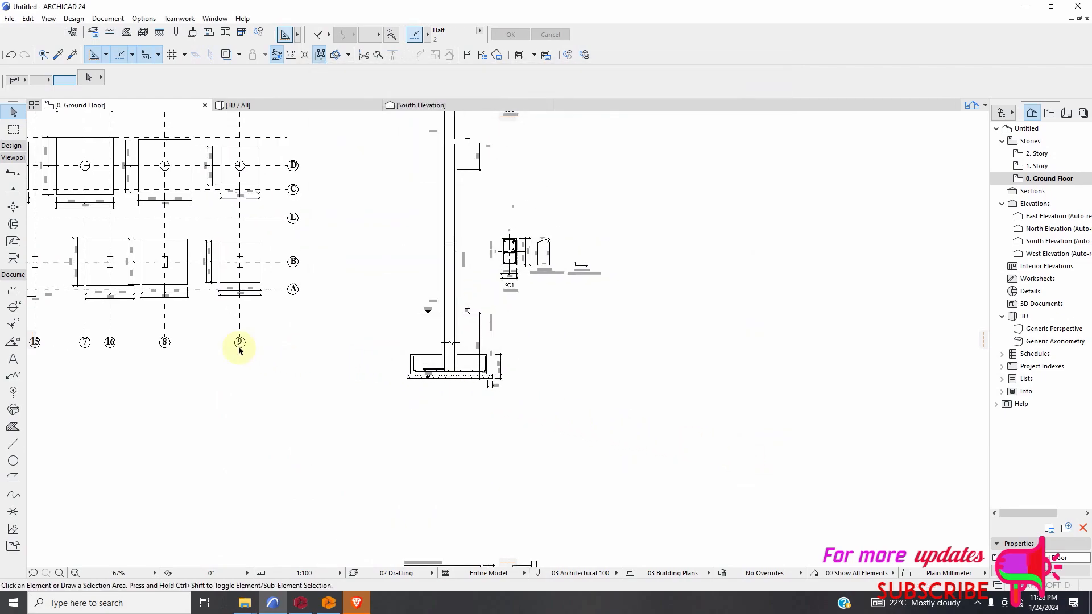
left_click(12, 146)
left_click(13, 164)
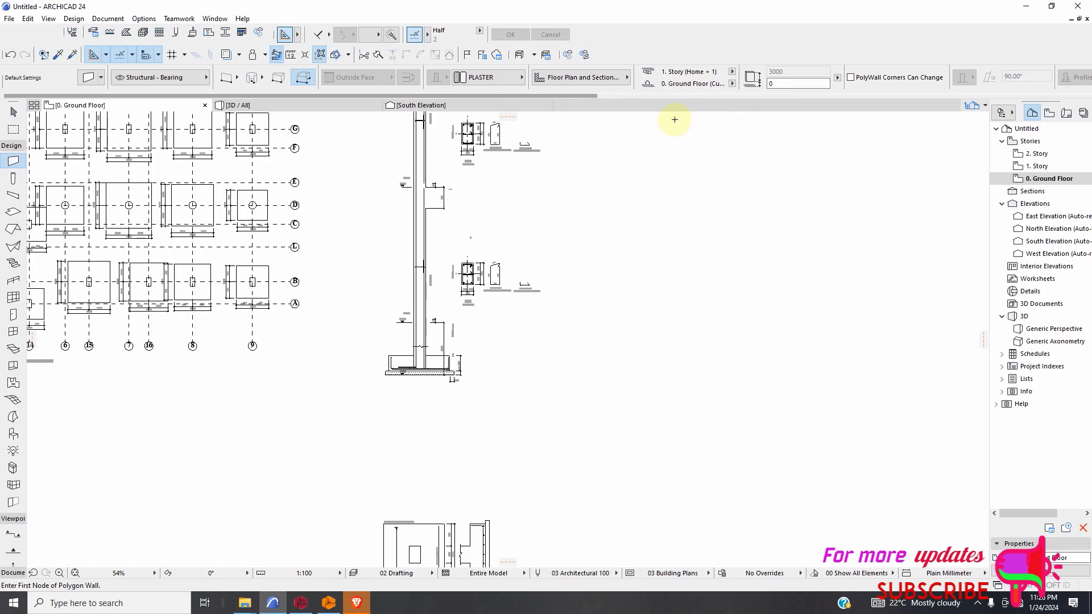
scroll(675, 119, "up", 2)
scroll(637, 224, "down", 5)
scroll(681, 83, "down", 5)
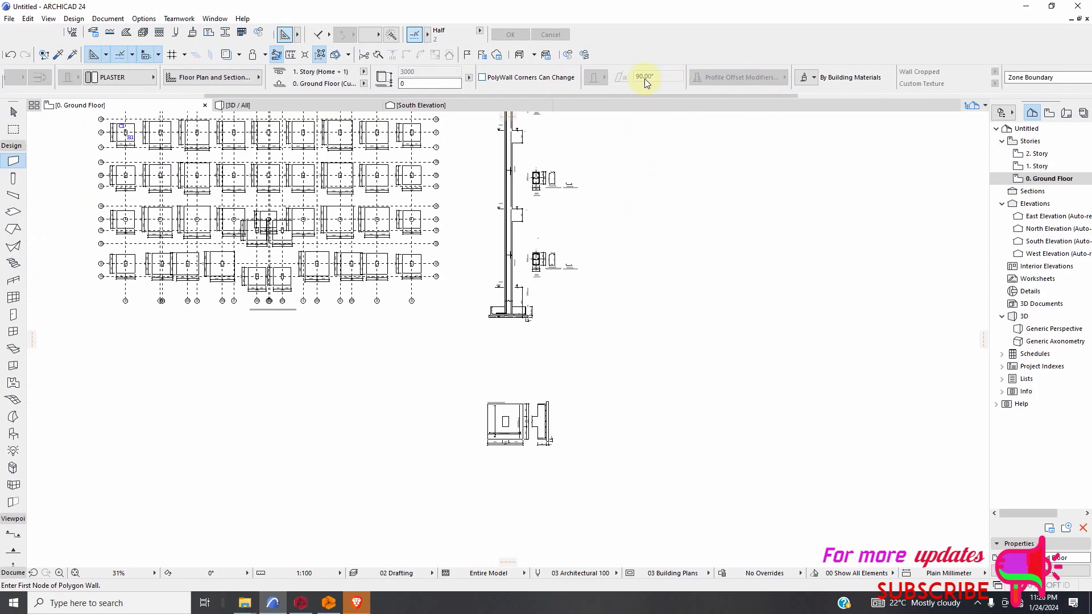
scroll(652, 78, "up", 5)
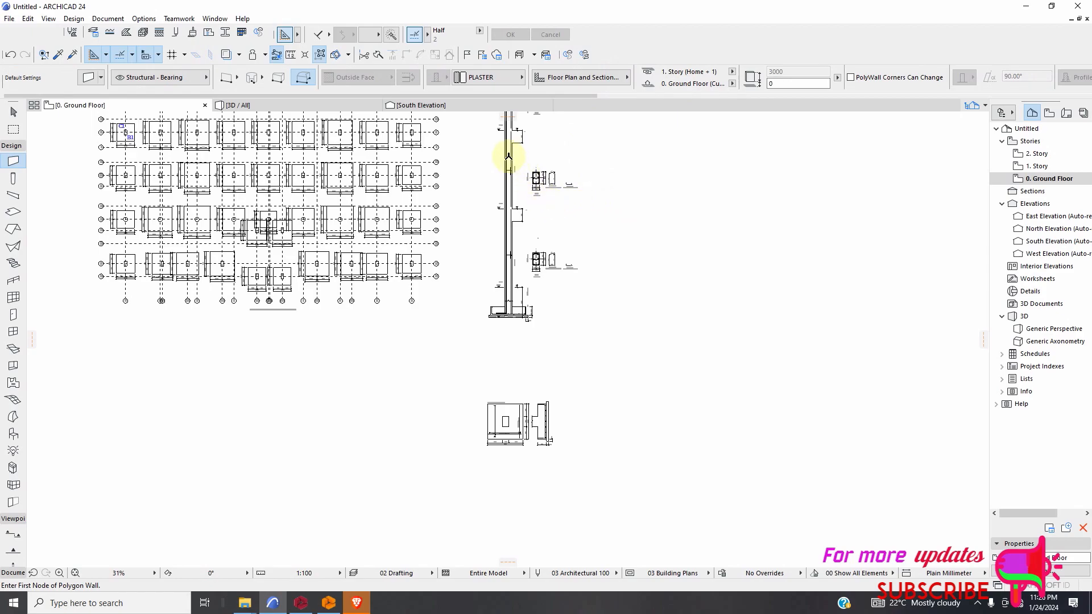
left_click(234, 80)
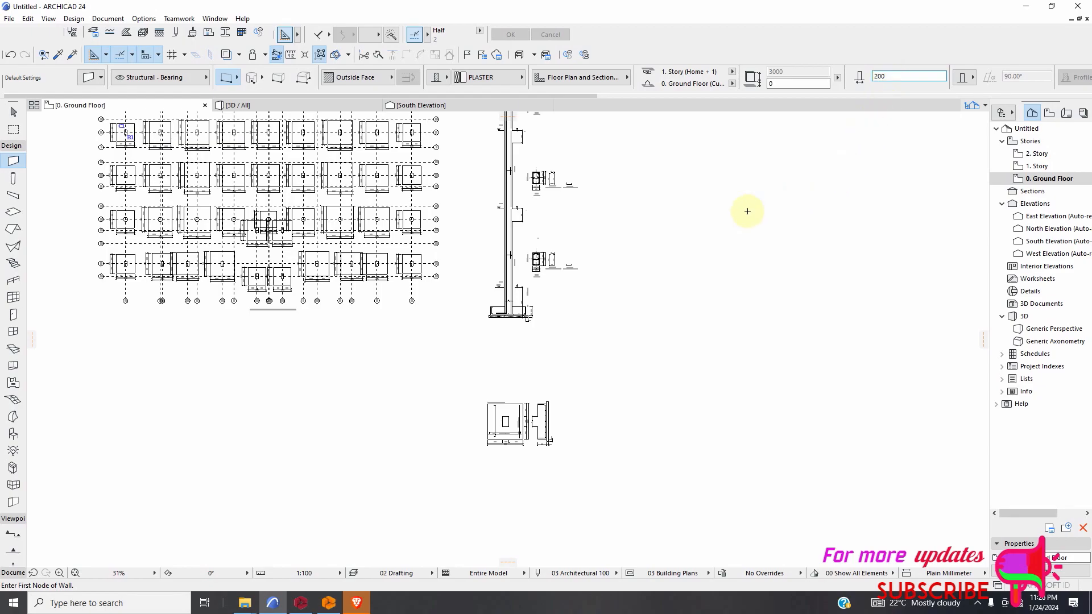
Draw a horizontal PLASTER wall along the ±0.00 level line across the column, with its reference line on the Inside Face.
scroll(522, 286, "up", 10)
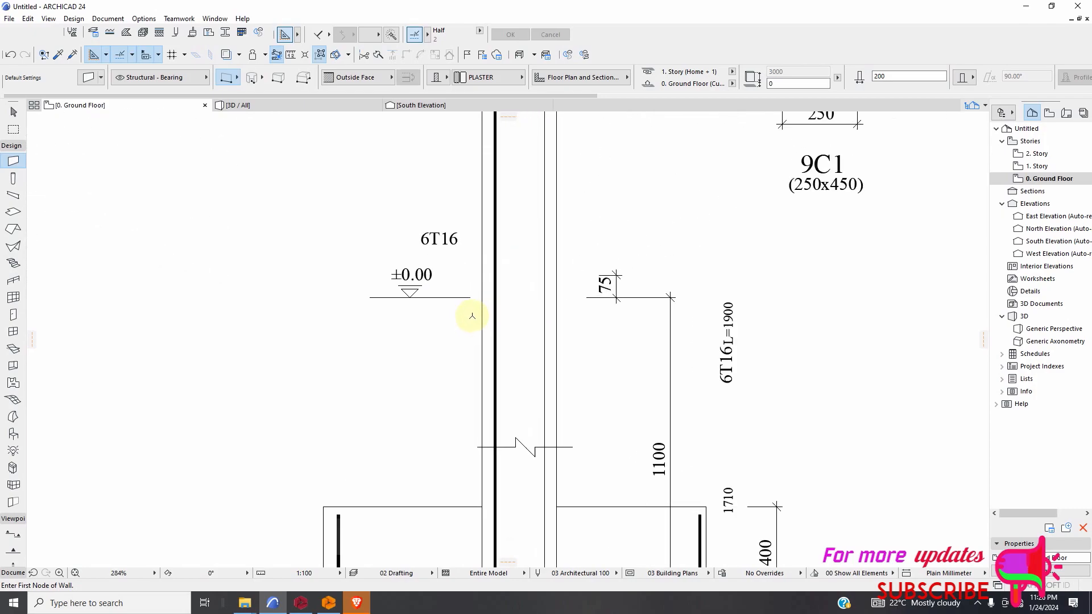
scroll(472, 316, "up", 3)
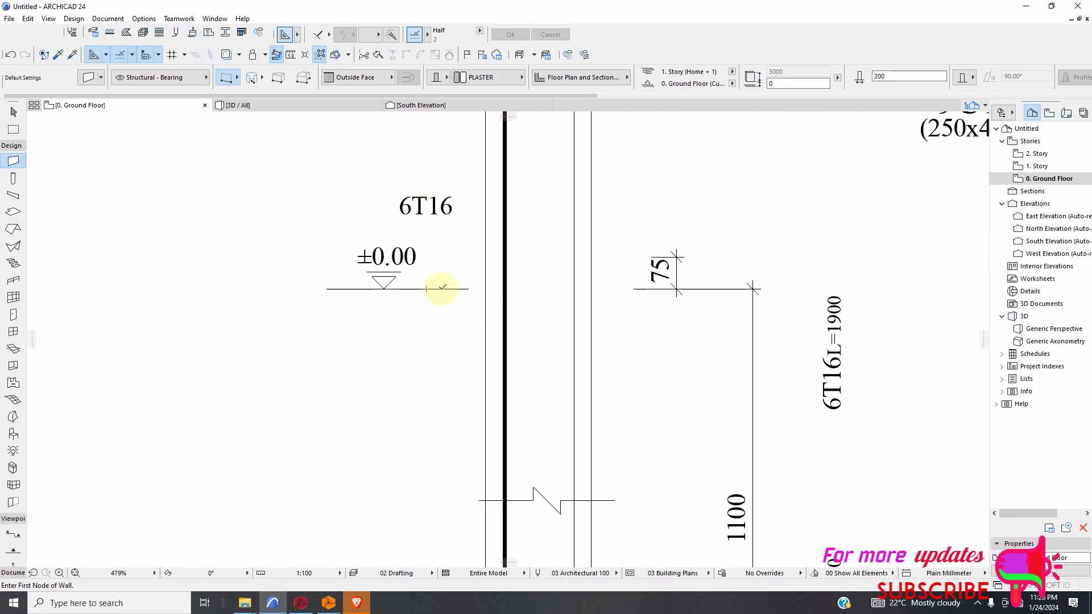
left_click(442, 287)
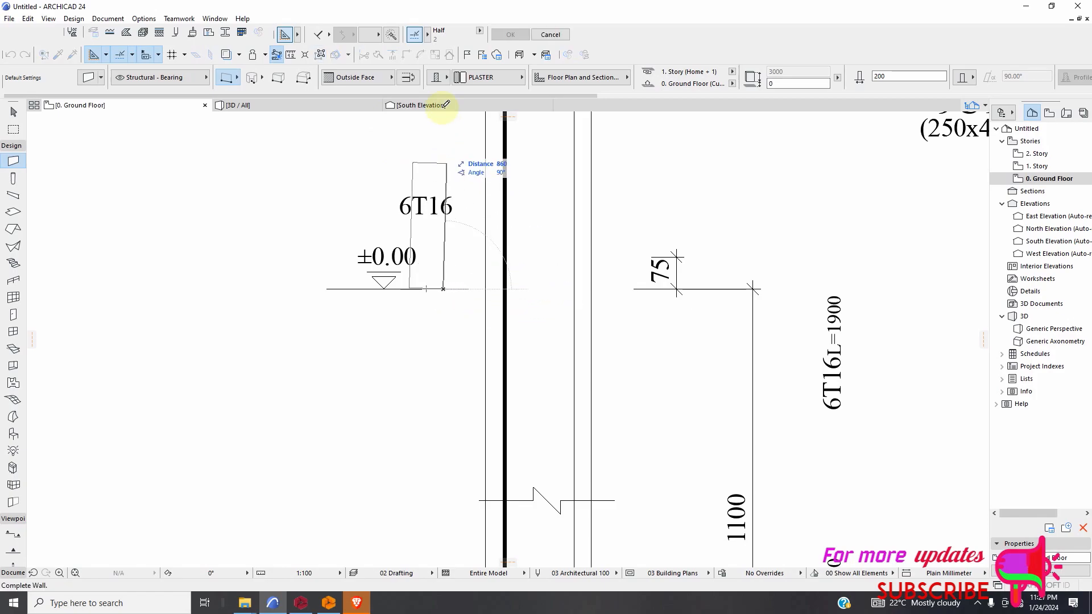
left_click(391, 78)
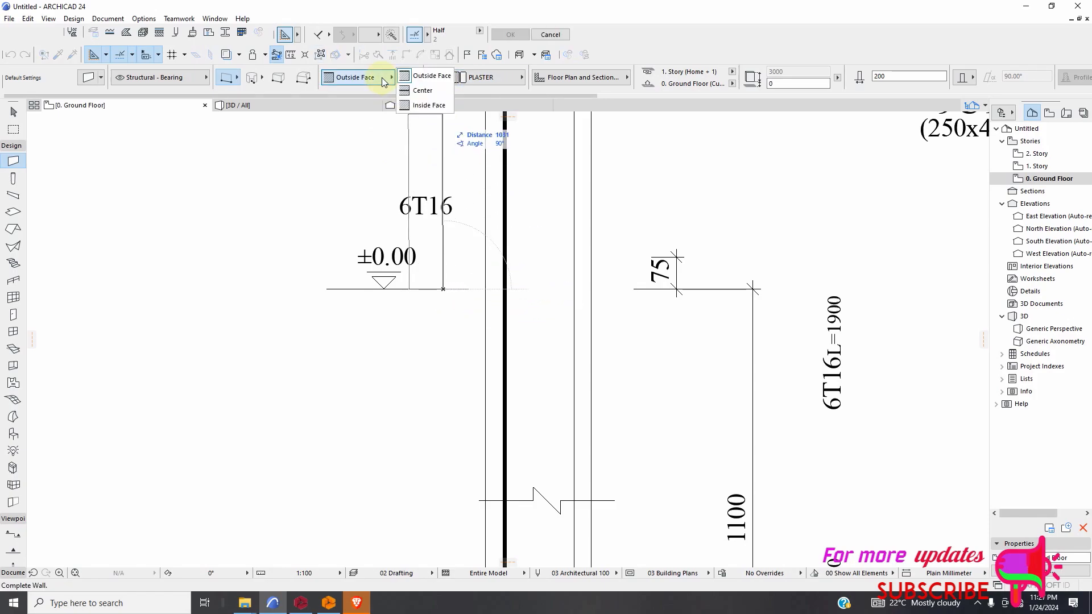
left_click(423, 105)
scroll(569, 289, "down", 3)
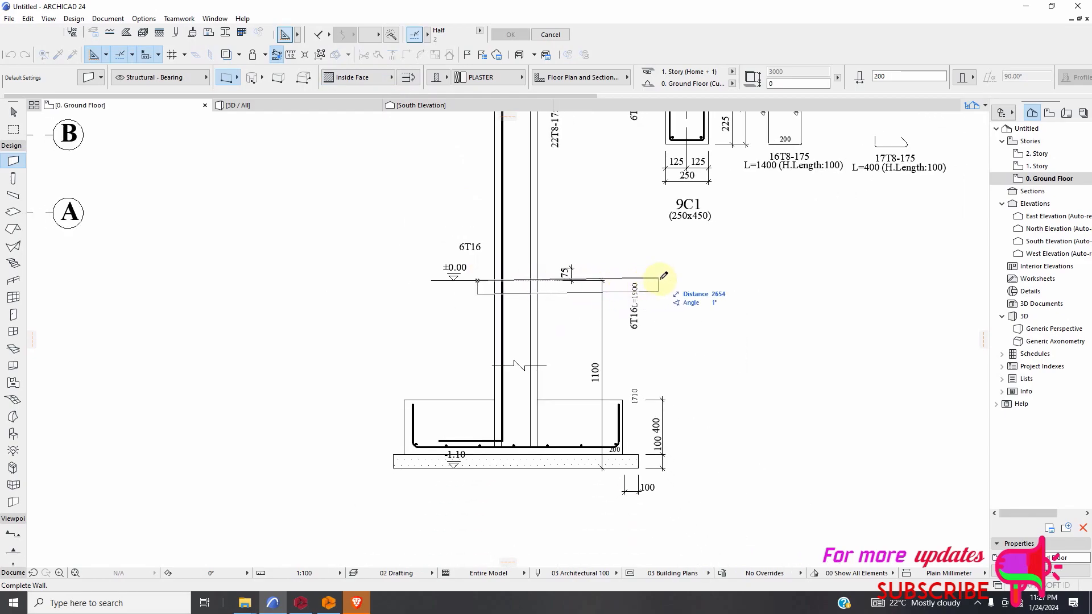
left_click(689, 280)
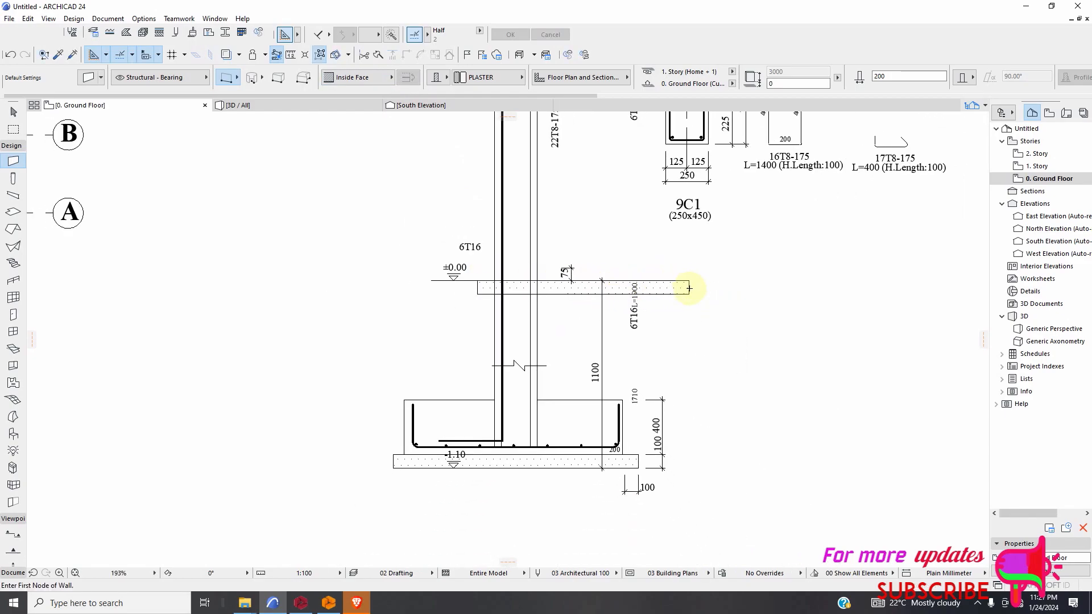
Stretch the left end of the wall strip outward past the ±0.00 level mark to a total length of about 4410 mm.
scroll(503, 291, "up", 2)
scroll(505, 294, "up", 5)
scroll(512, 284, "down", 2)
scroll(513, 284, "down", 3)
scroll(534, 283, "up", 4)
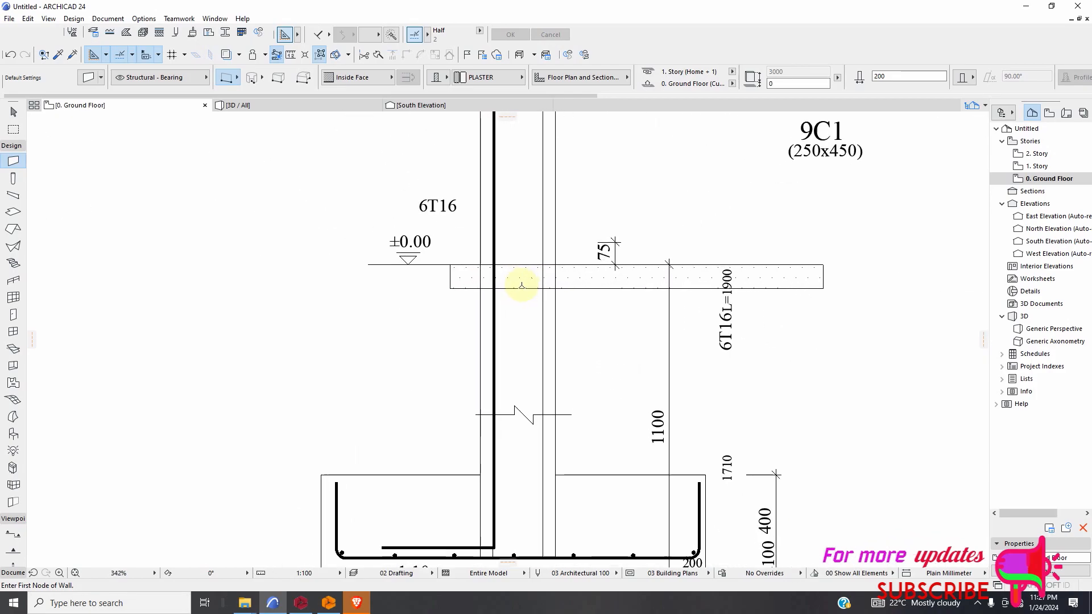
scroll(522, 280, "down", 2)
scroll(458, 277, "down", 1)
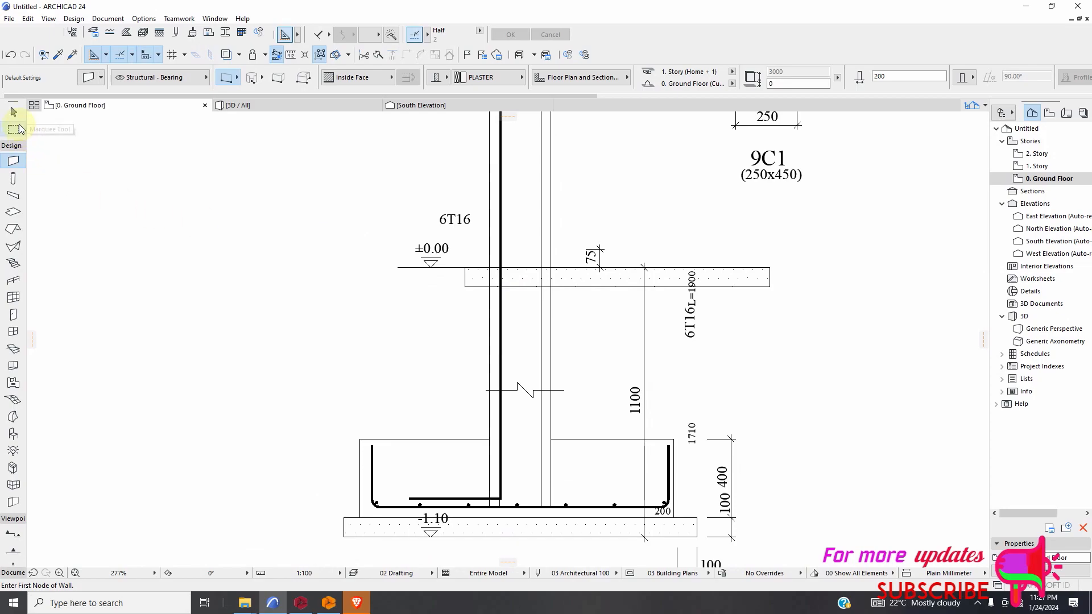
left_click(13, 112)
scroll(445, 287, "up", 3)
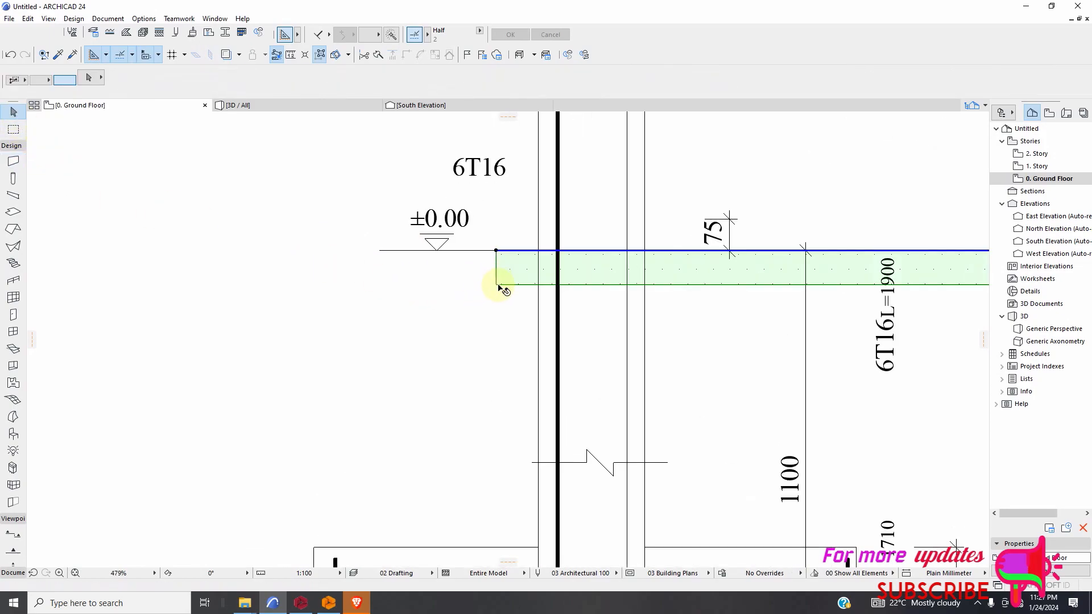
left_click(500, 284)
left_click(496, 250)
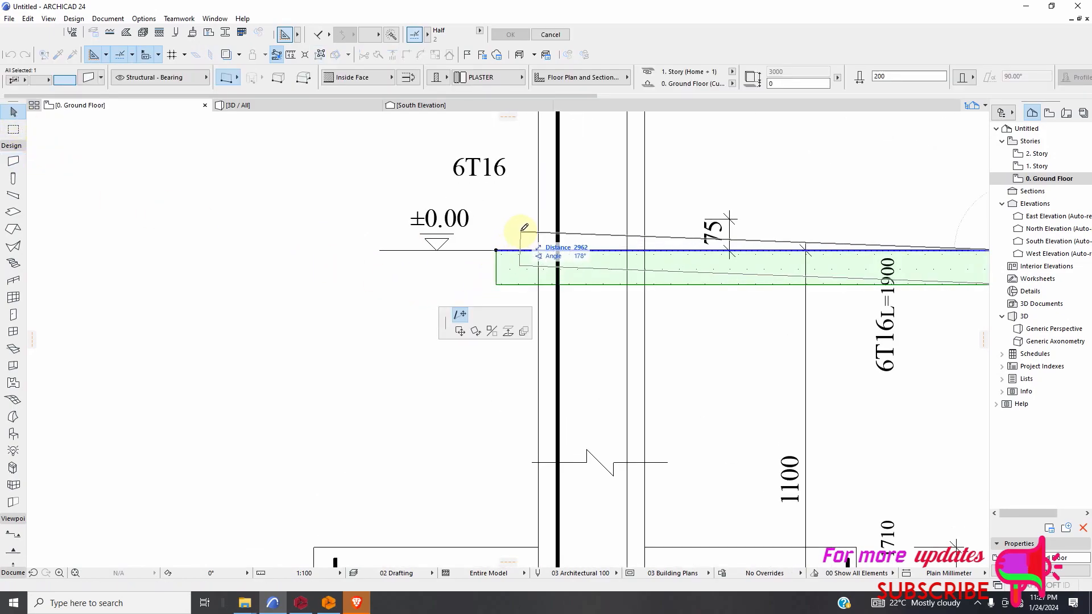
left_click(275, 249)
scroll(427, 290, "down", 5)
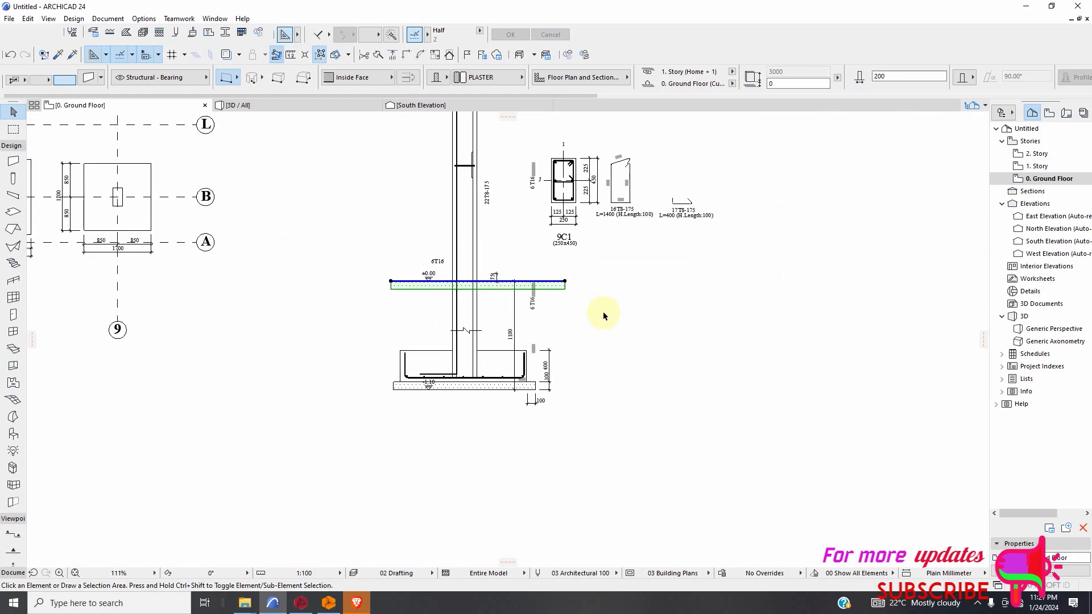
key("Escape")
Change the building material of the wall strip at the ±0.00 level to Reinforced Concrete - Structural.
scroll(441, 300, "up", 3)
scroll(616, 301, "down", 2)
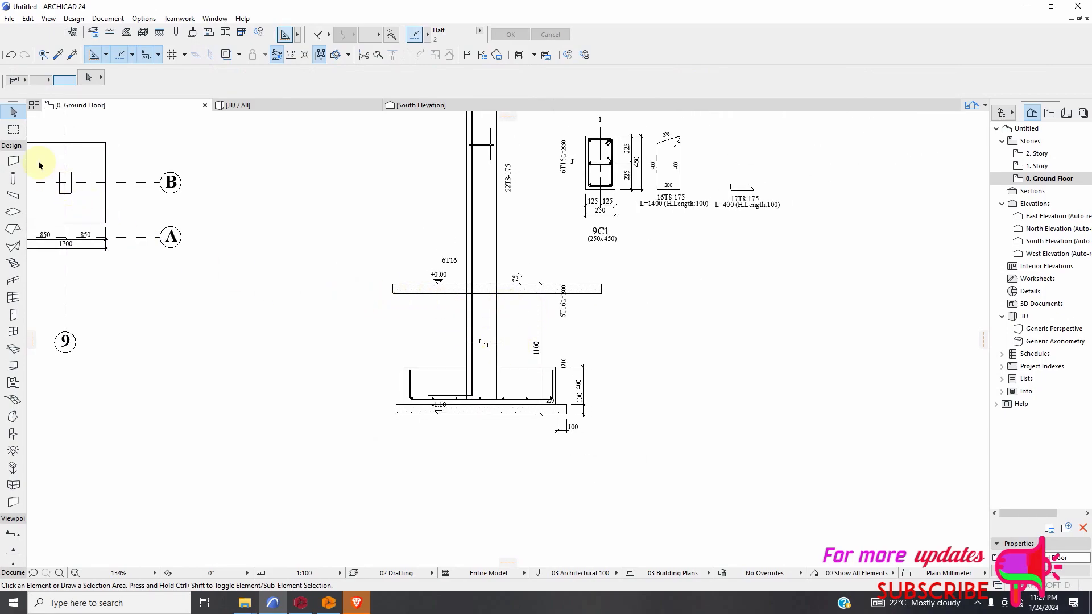
left_click(13, 161)
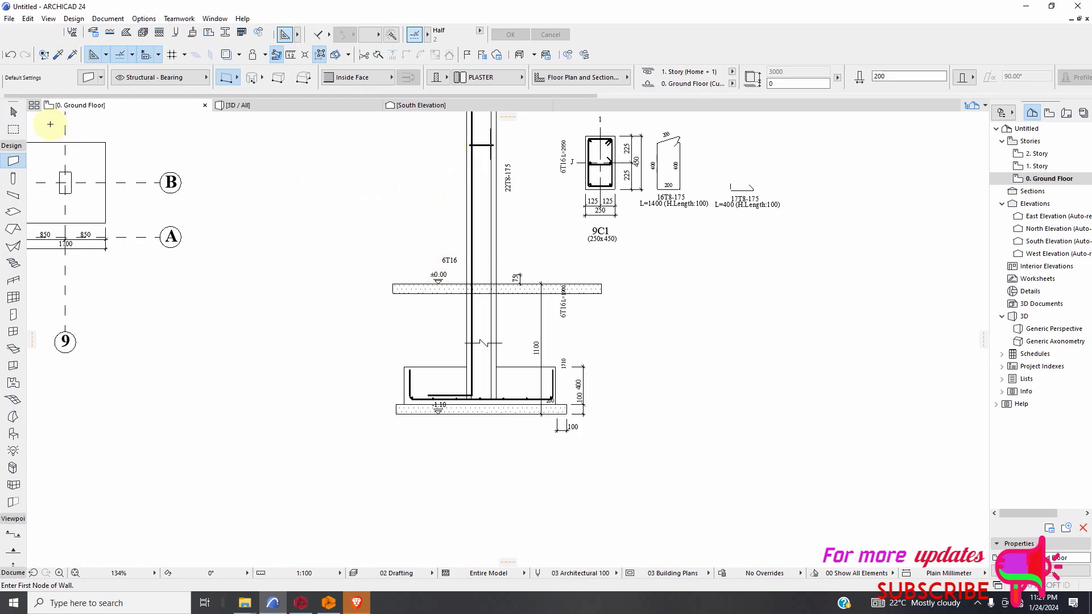
left_click(14, 111)
left_click(427, 297)
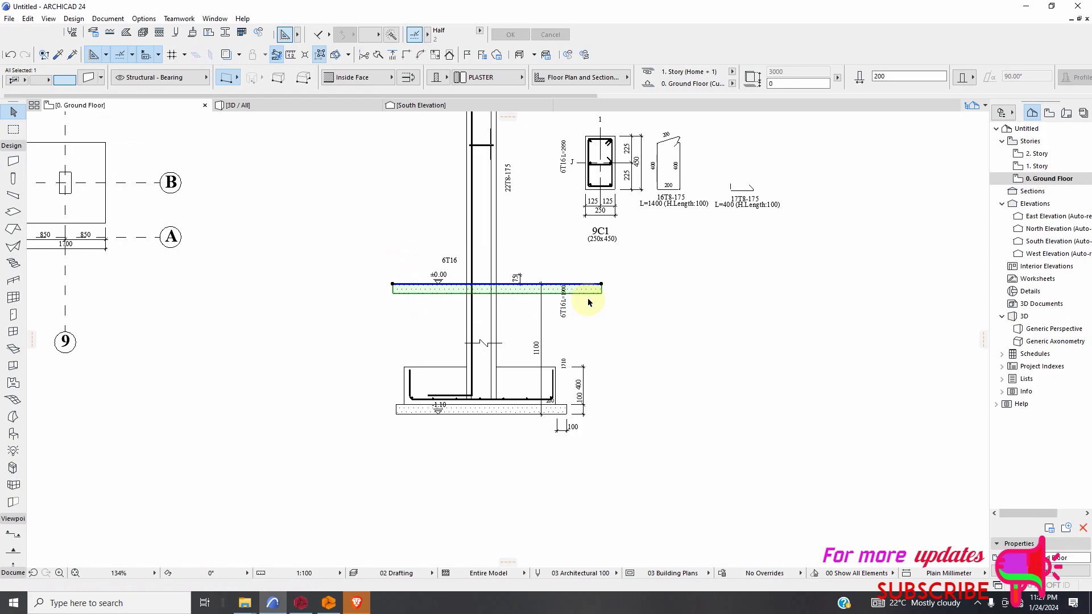
left_click(491, 80)
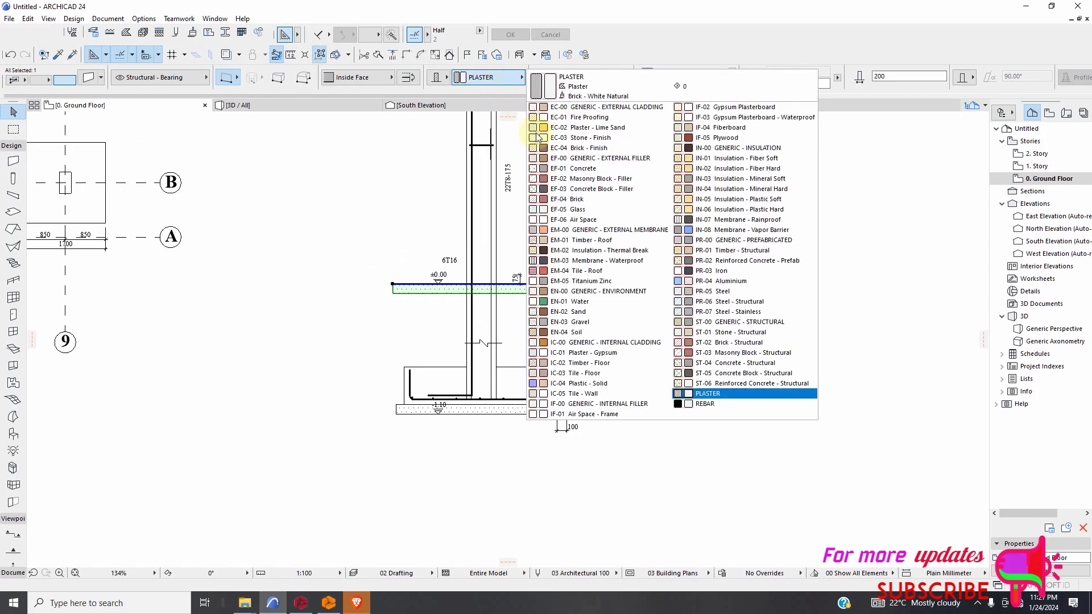
left_click(734, 384)
scroll(442, 295, "up", 5)
left_click(484, 314)
Examine the hatch and assigned building material of the wall strip at the ±0.00 level.
scroll(463, 300, "up", 2)
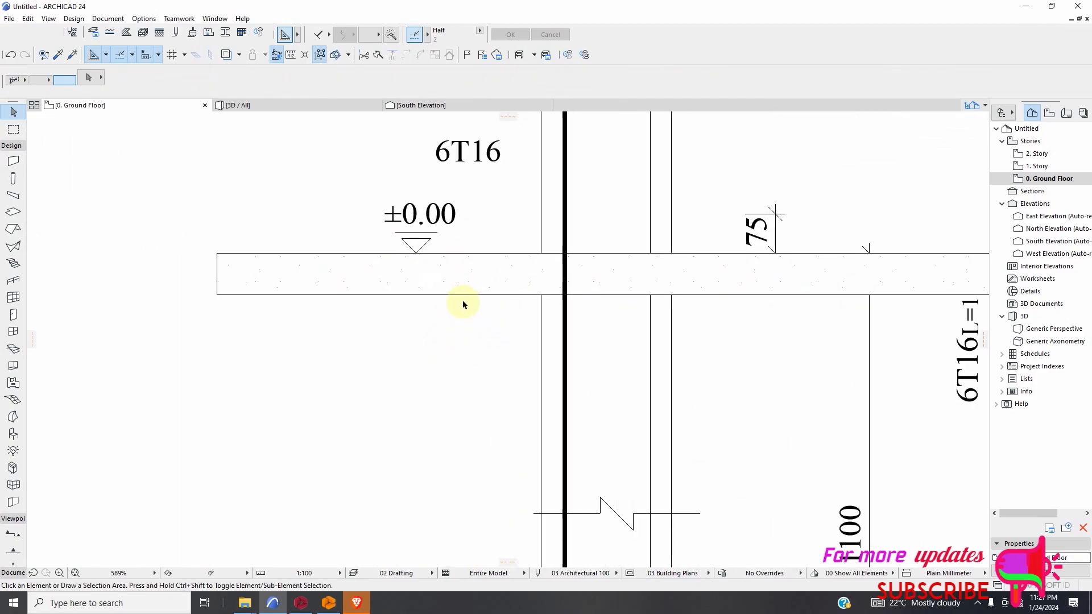
scroll(463, 302, "down", 2)
left_click(455, 288)
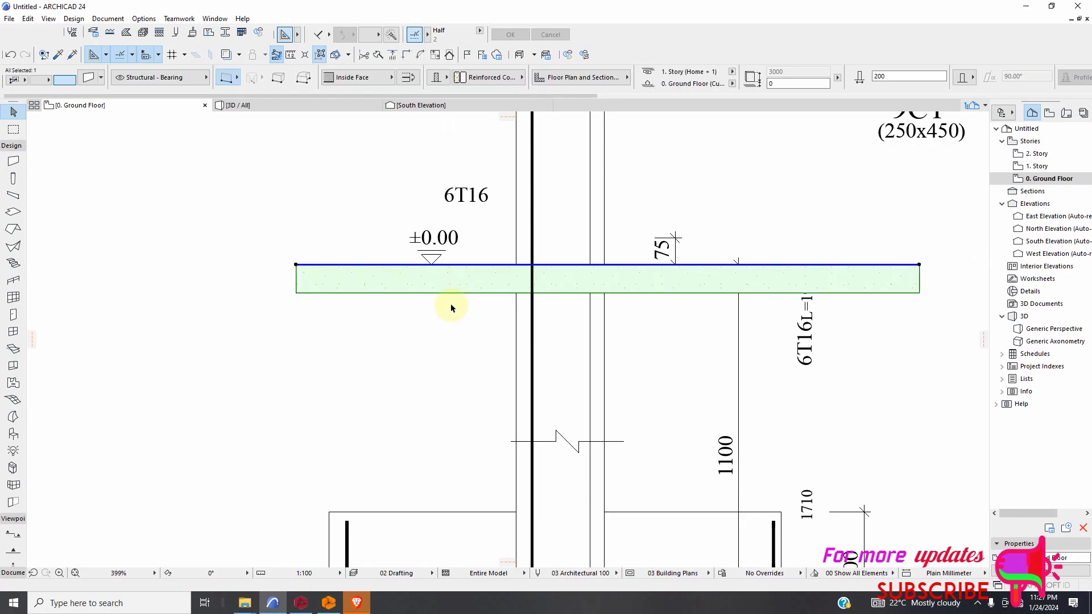
scroll(452, 308, "down", 2)
left_click(477, 80)
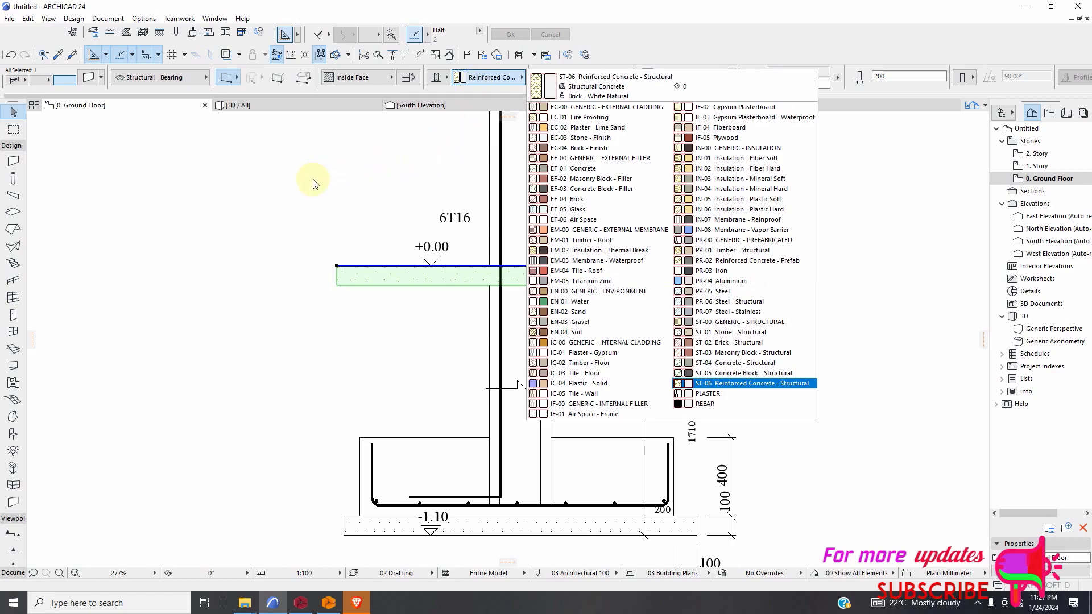
left_click(290, 200)
scroll(421, 306, "up", 2)
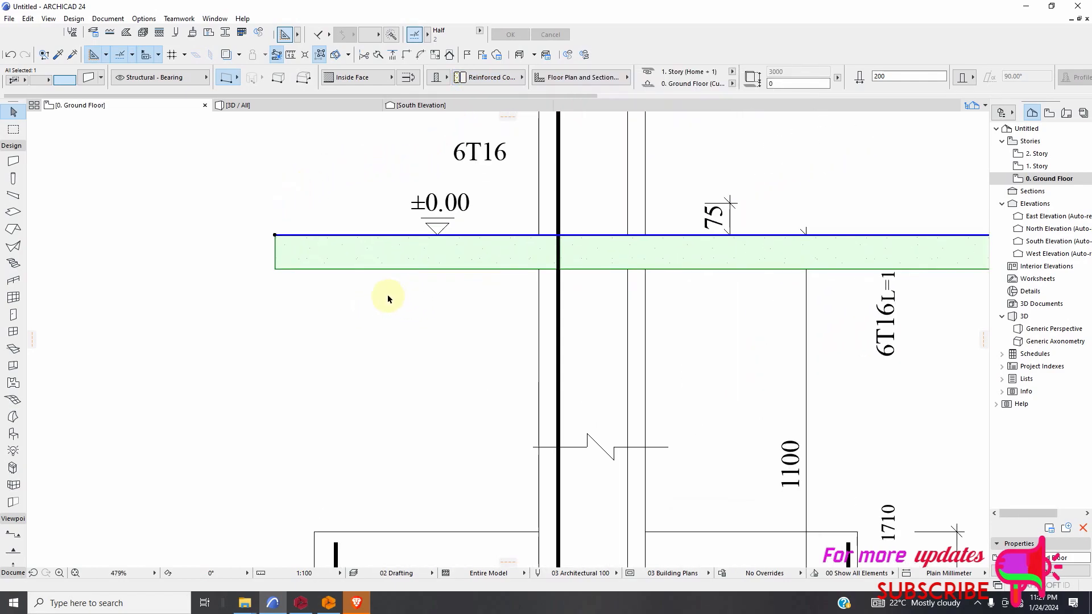
scroll(367, 294, "down", 1)
Change the ±0.00 level wall strip to the PLASTER building material and set its thickness to 100 mm.
left_click(13, 163)
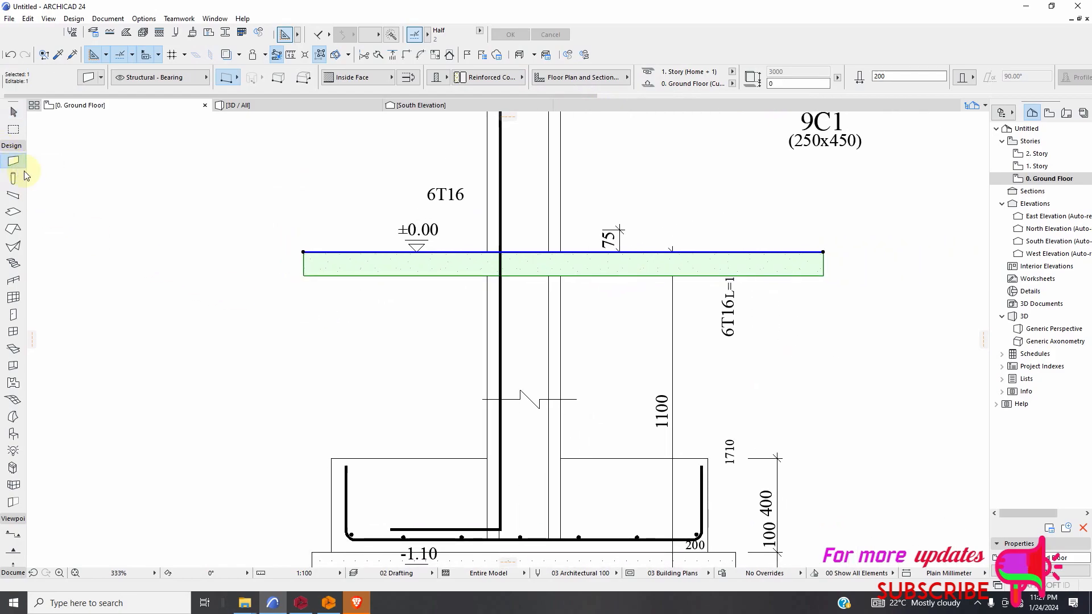
left_click(484, 78)
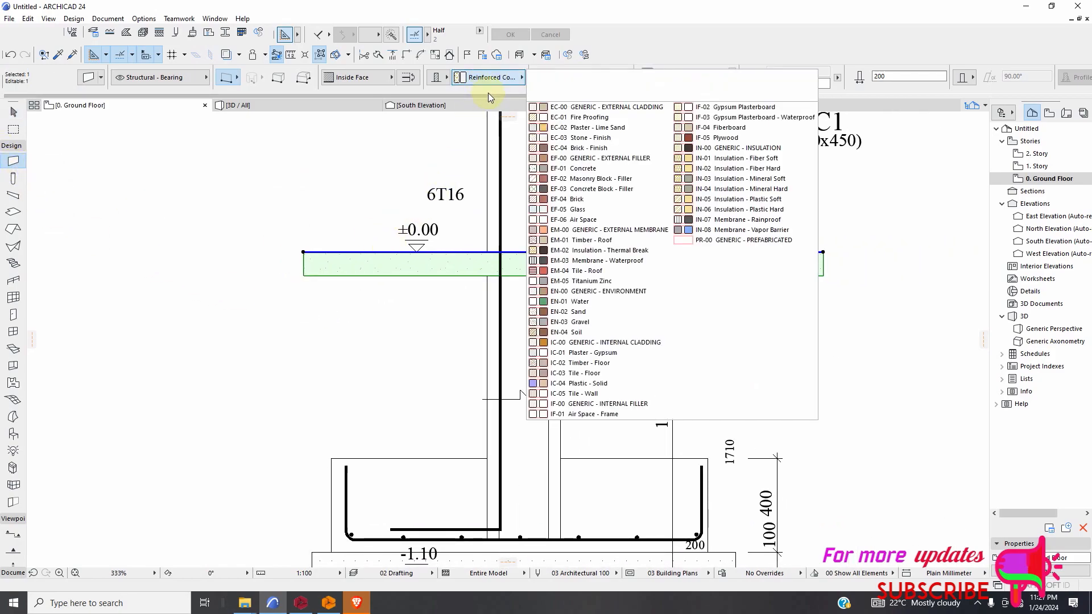
left_click(739, 393)
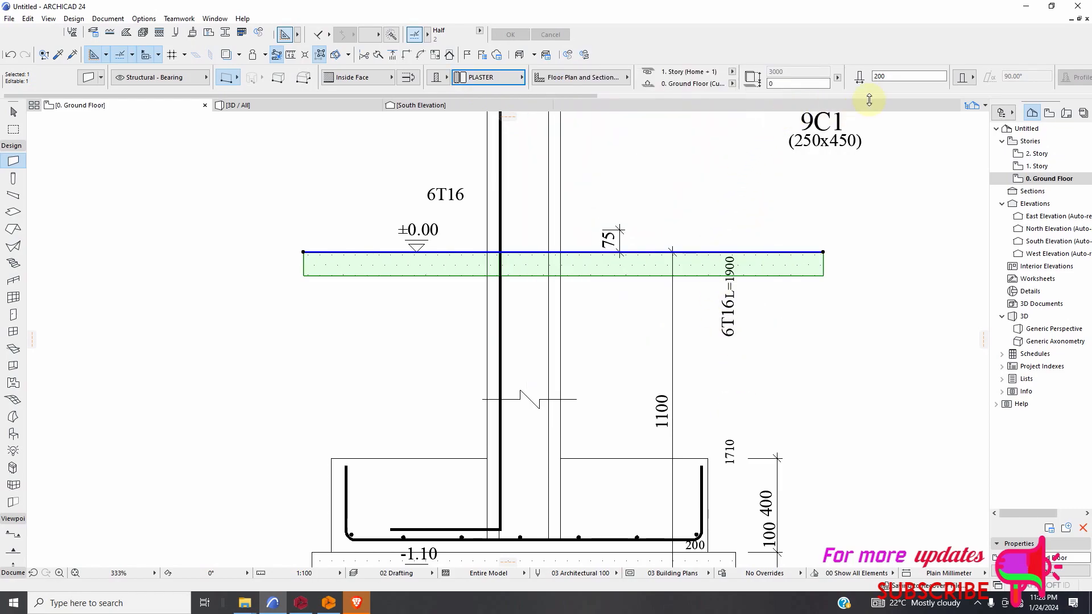
left_click(894, 78)
double_click(894, 78)
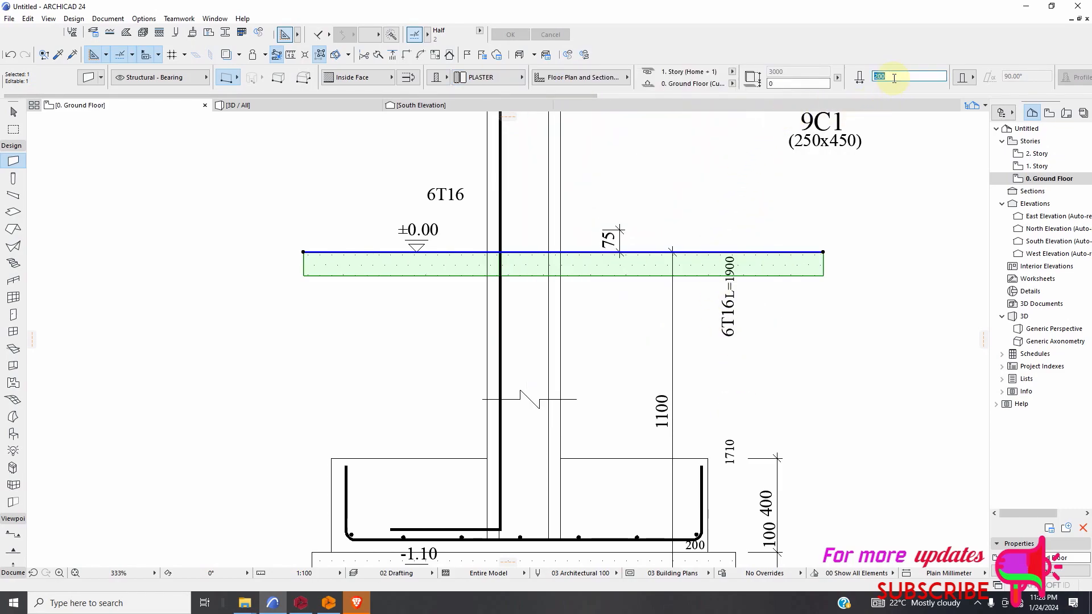
type("100")
key("Return")
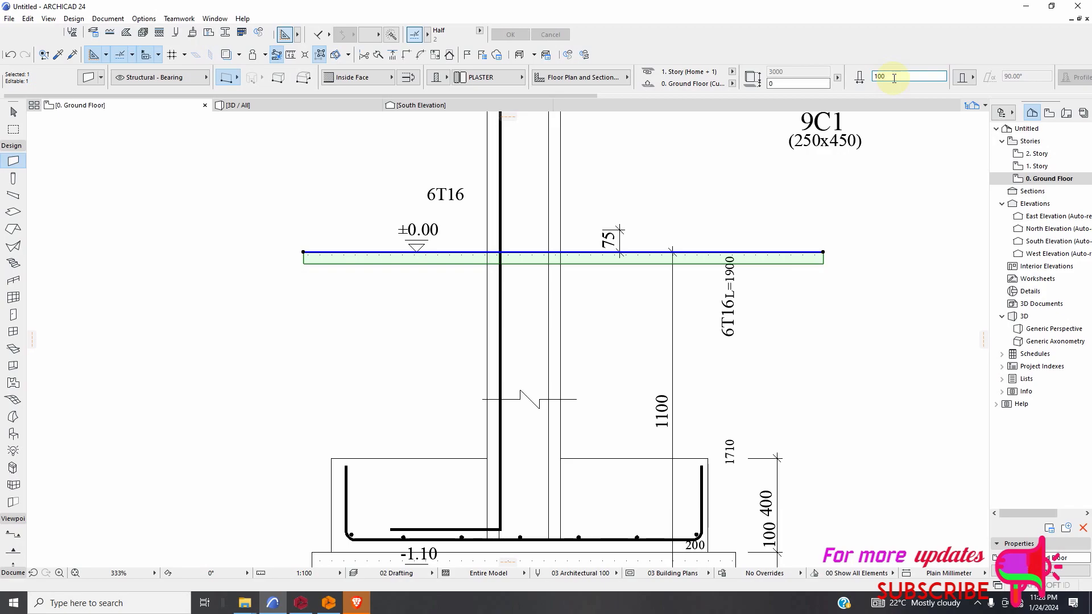
scroll(316, 244, "up", 5)
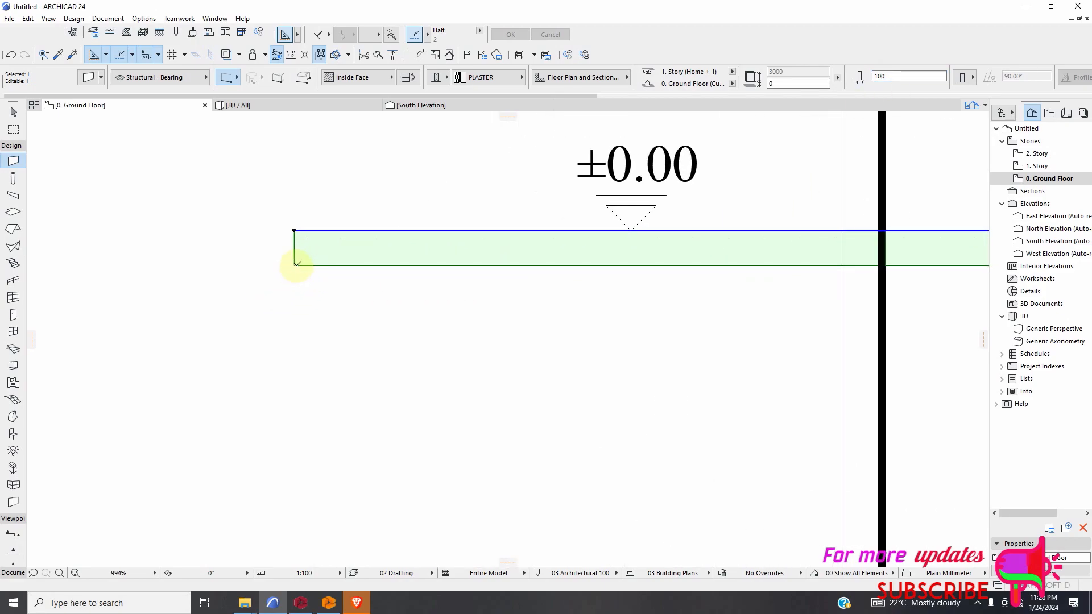
left_click(295, 262)
scroll(353, 290, "down", 4)
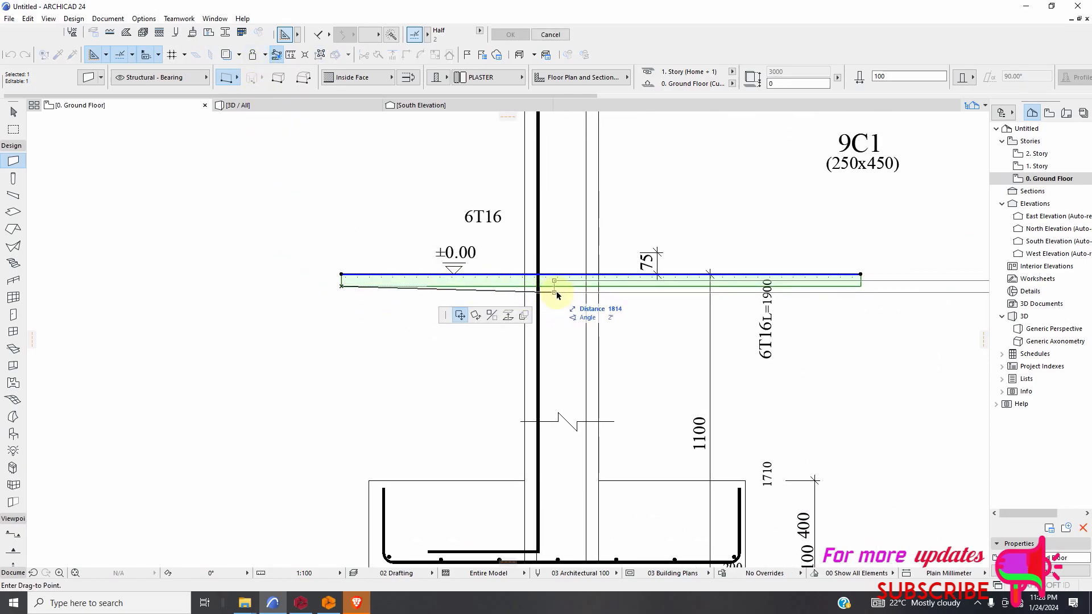
key("Escape")
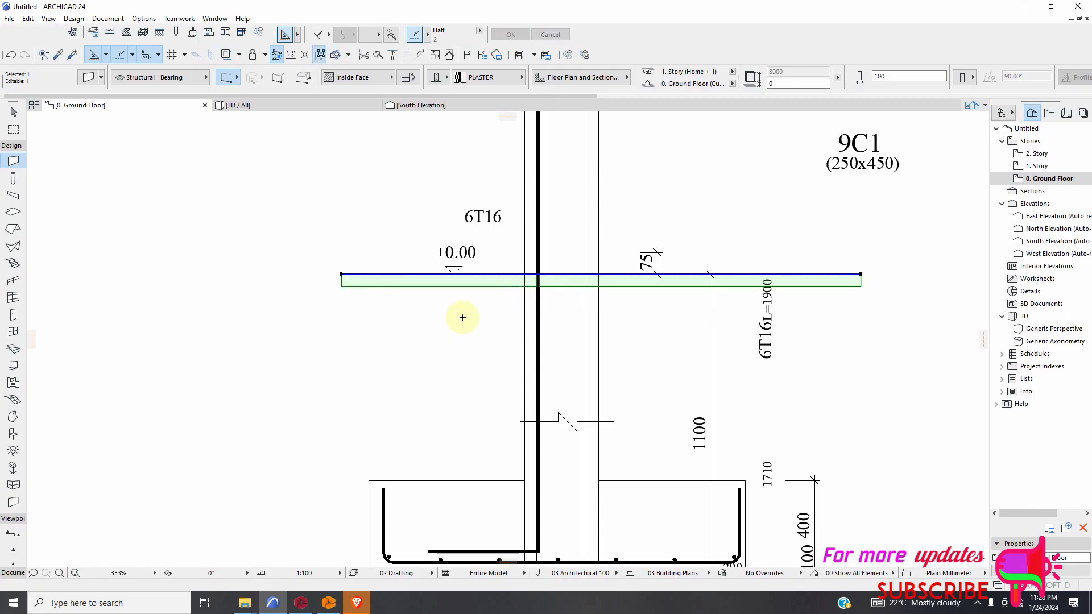
key("Escape")
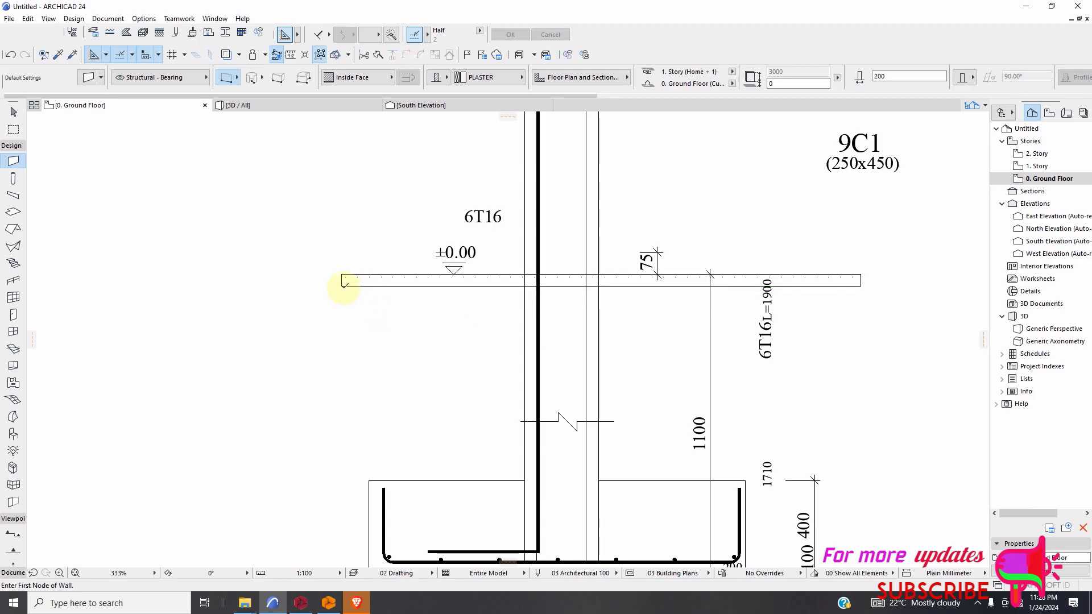
Draw a second PLASTER wall 100 mm thick and about 4412 mm long along the lower edge of the existing strip.
scroll(340, 290, "up", 2)
left_click(342, 283)
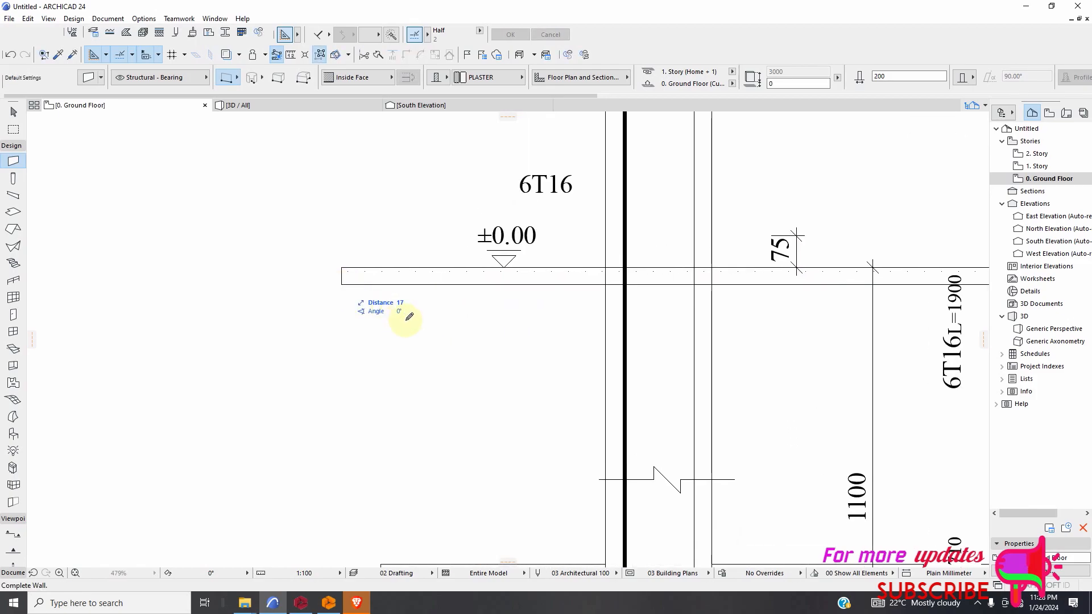
scroll(409, 312, "down", 2)
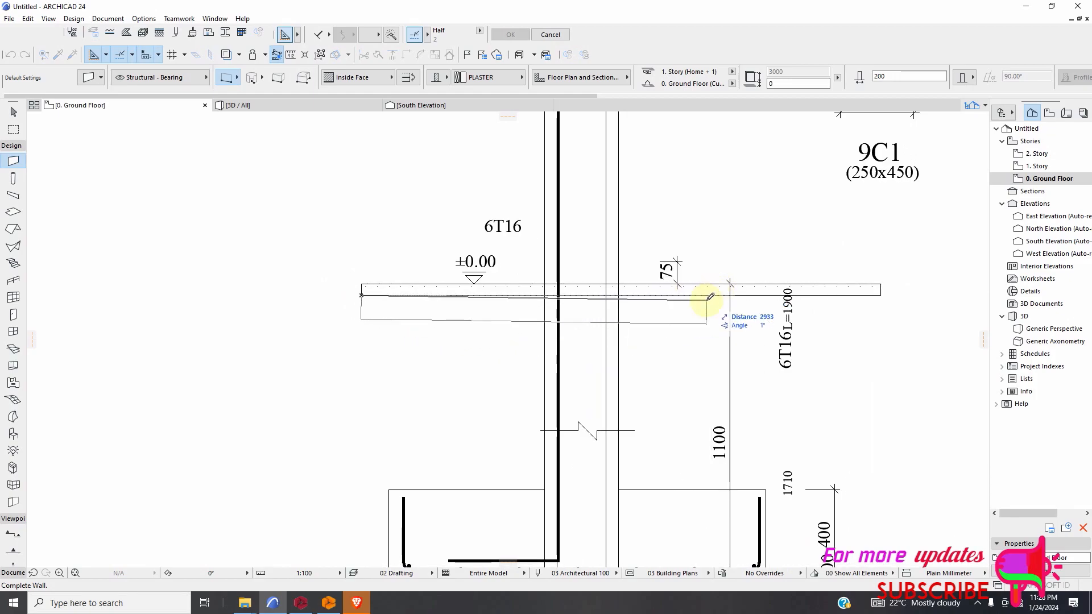
left_click(894, 77)
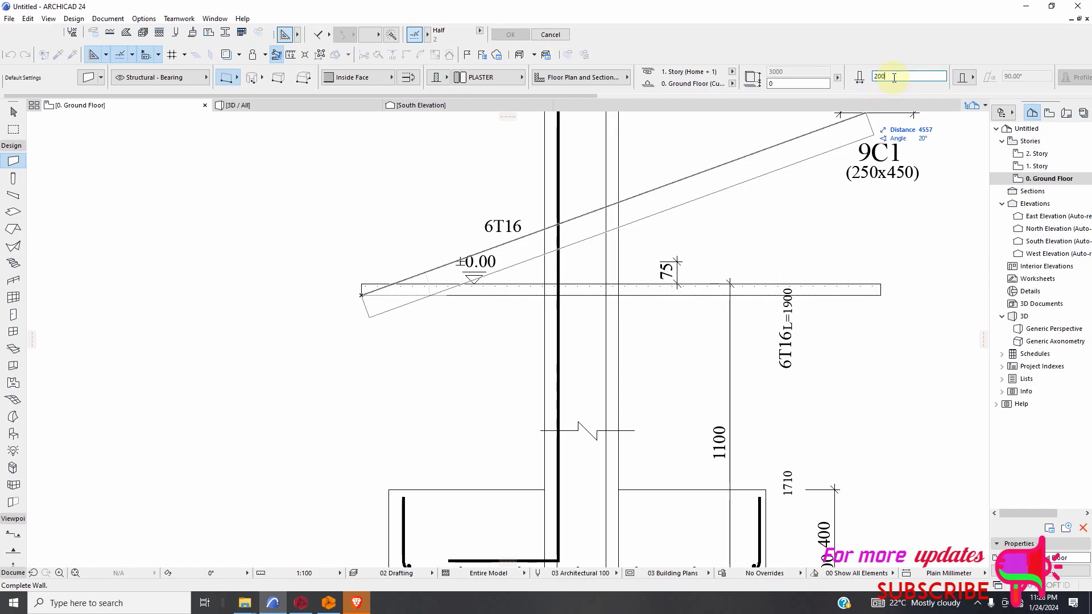
key("BackSpace")
key("BackSpace")
type("100")
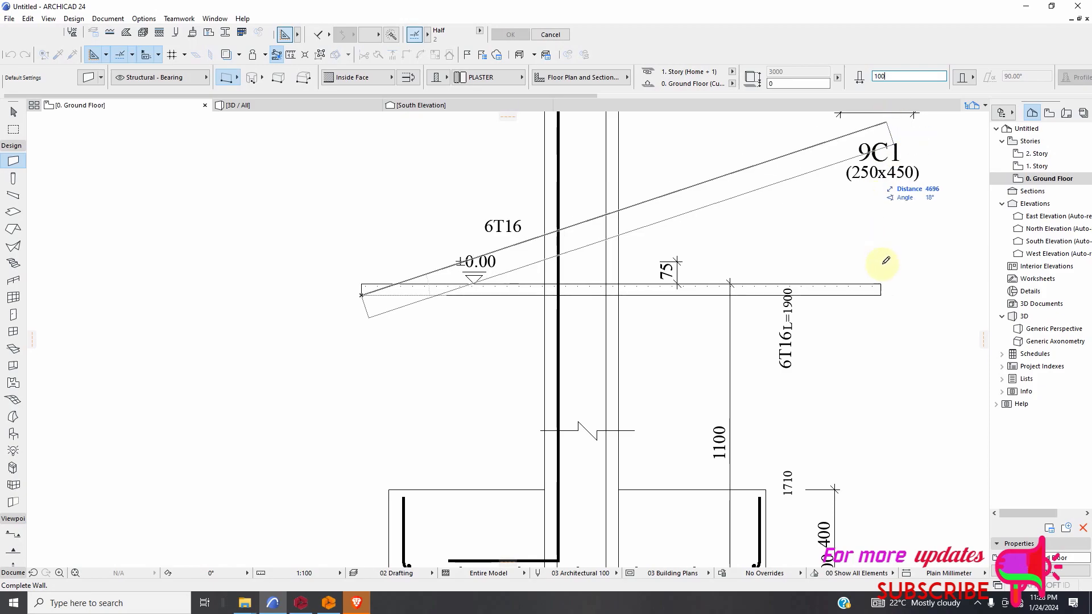
scroll(885, 288, "up", 3)
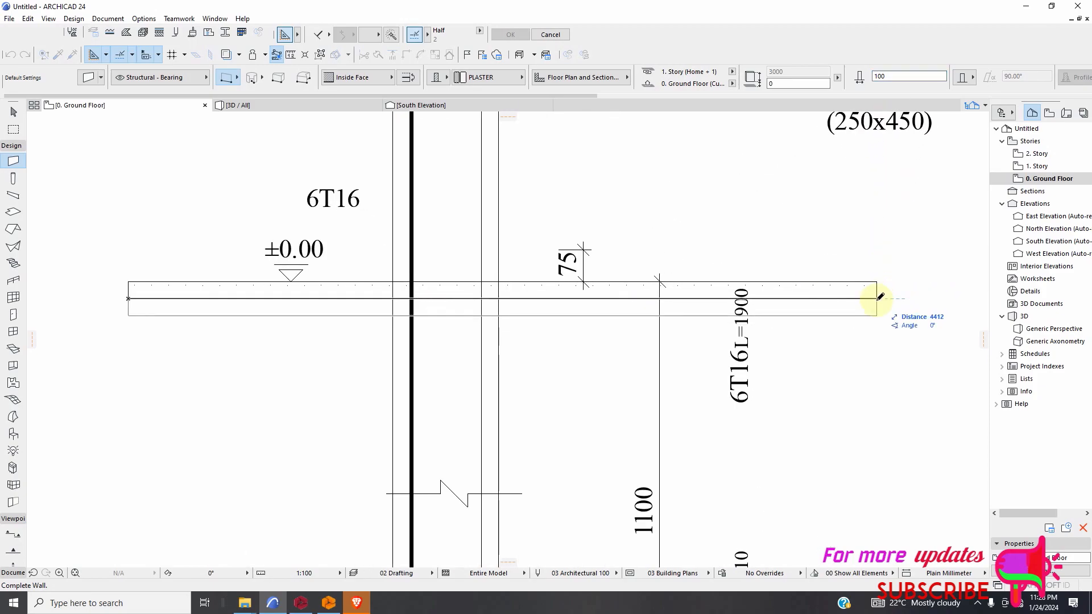
left_click(878, 296)
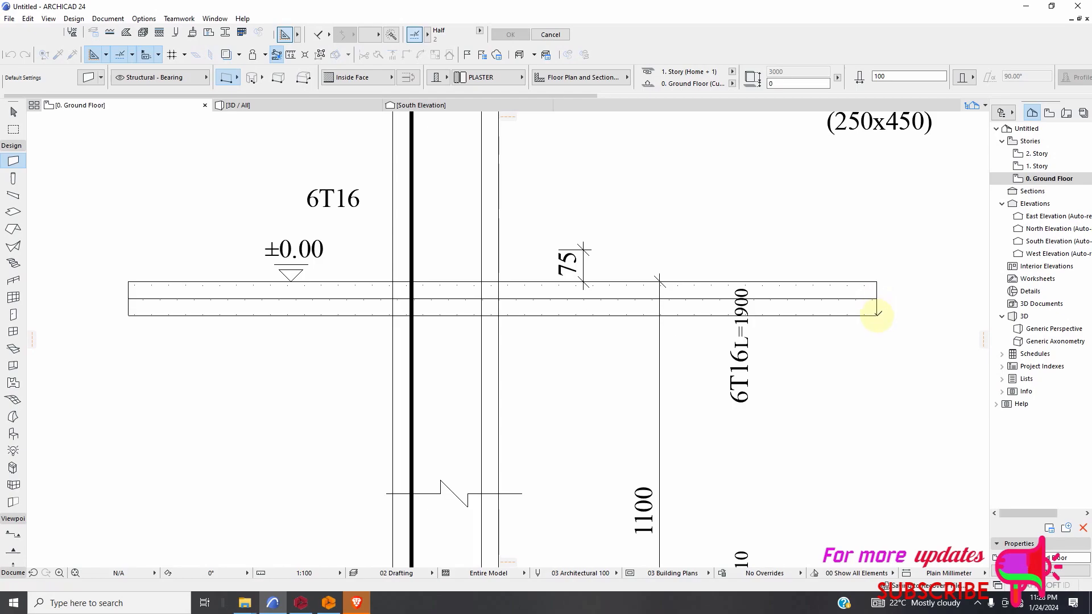
Delete the upper wall strip directly below the ±0.00 level line, keeping the lower strip.
scroll(655, 311, "down", 2)
scroll(455, 312, "up", 3)
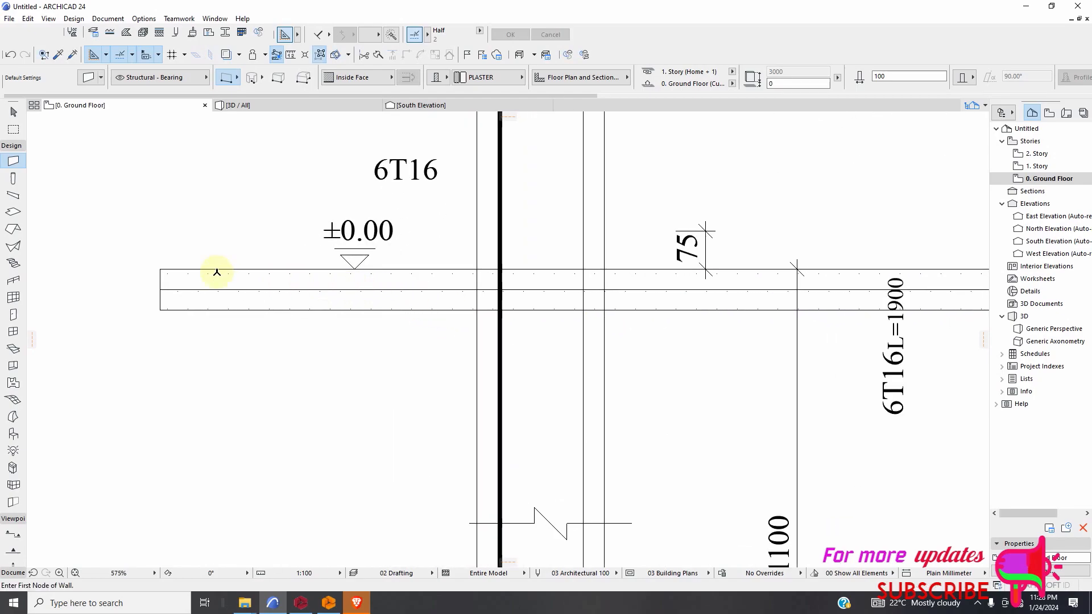
left_click(14, 113)
left_click(306, 298)
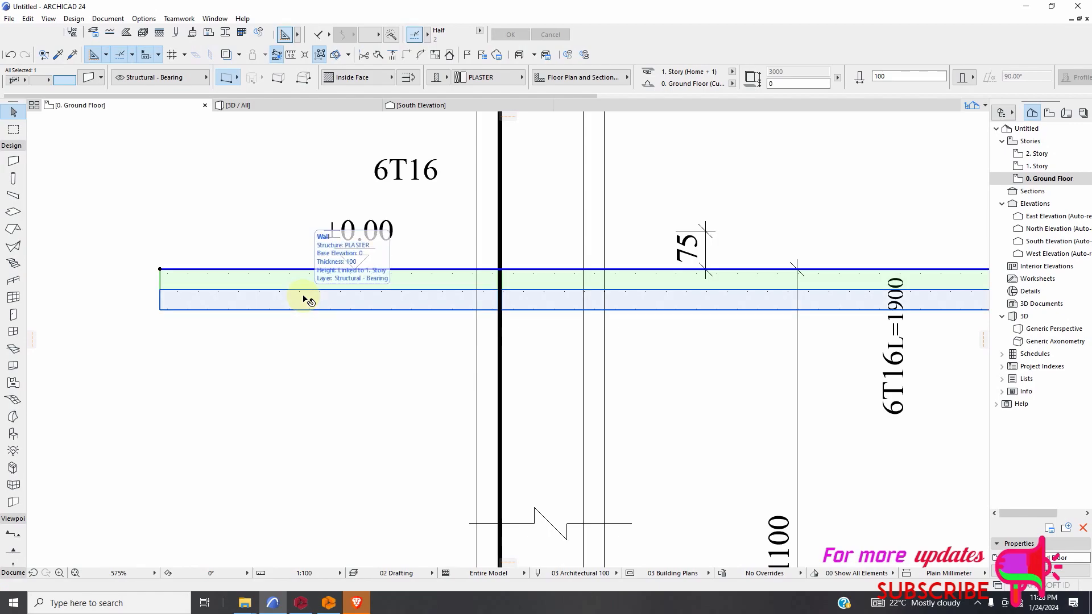
key("Escape")
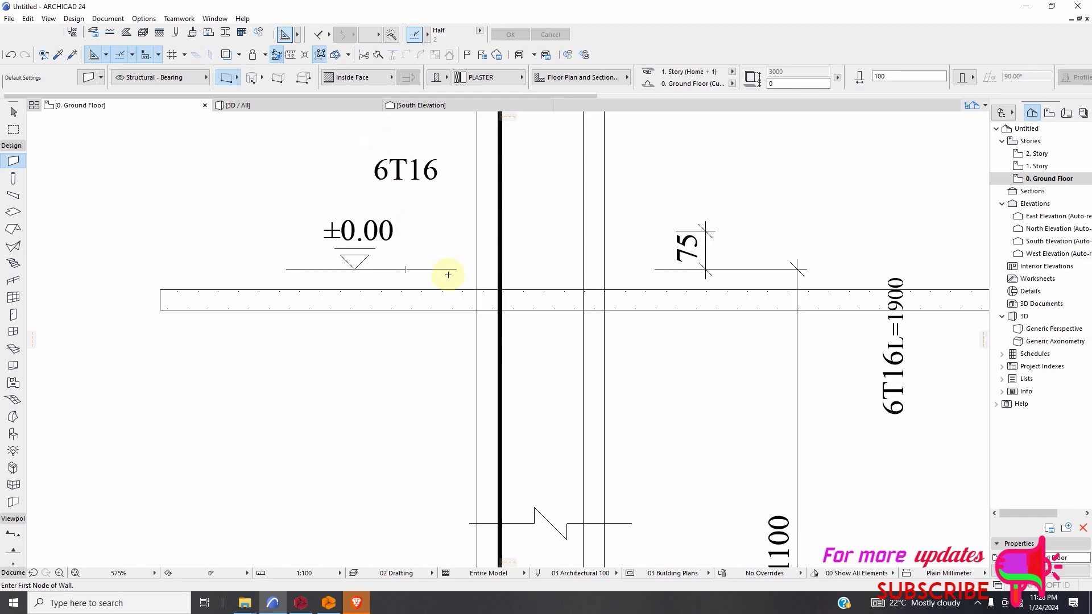
Set the Wall tool's default thickness to 200 mm and open its building material choices.
left_click(897, 76)
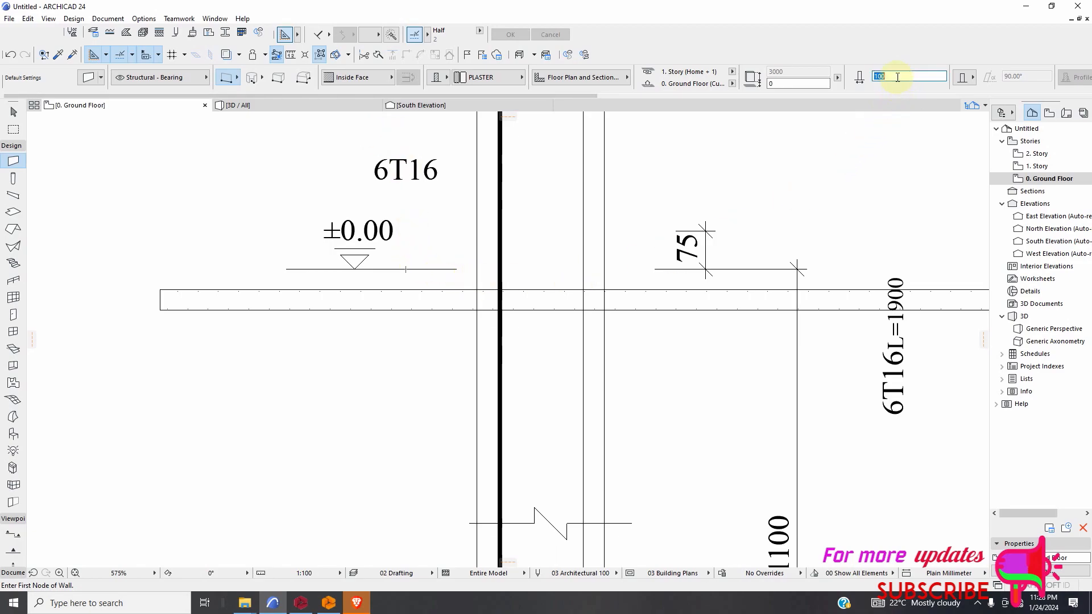
type("2")
left_click(489, 80)
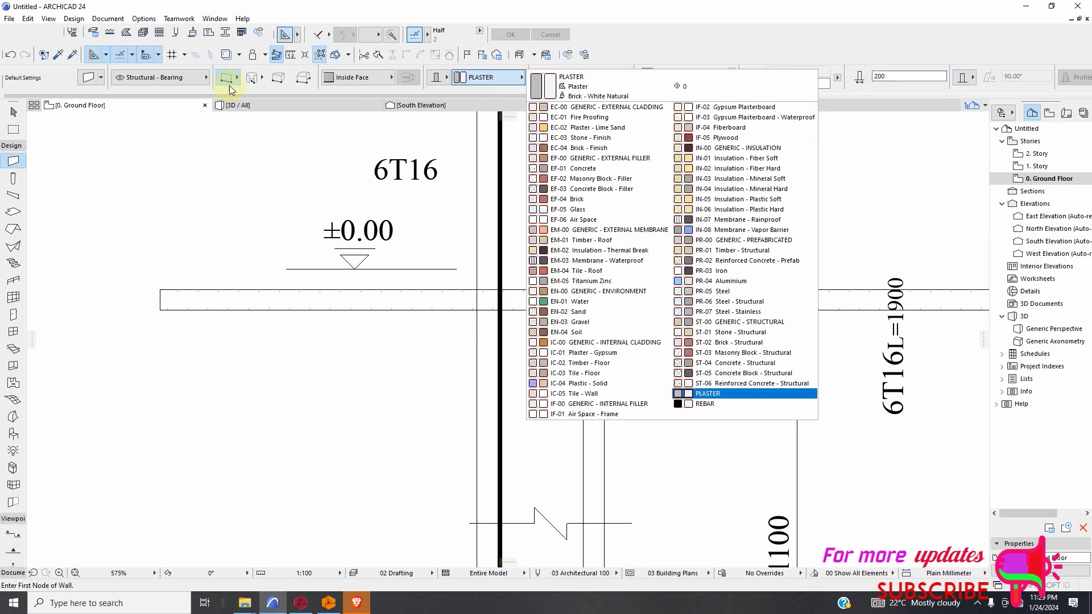
Set the cut fill foreground pen of the Reinforced Concrete - Structural building material to pen 1.
left_click(143, 36)
left_click(143, 36)
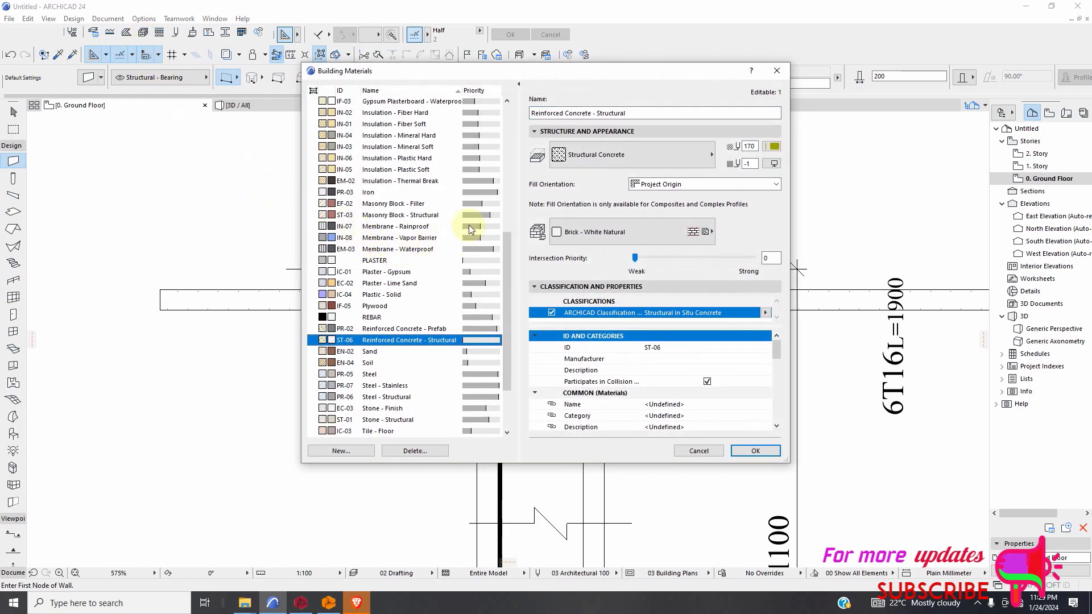
left_click(588, 227)
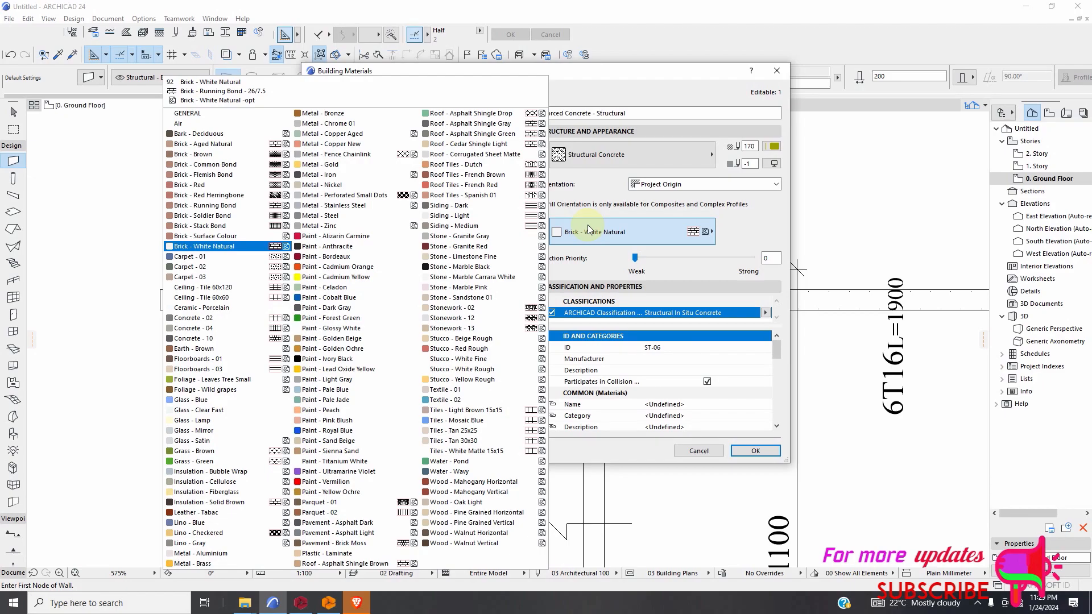
left_click(776, 147)
left_click(774, 146)
left_click(786, 149)
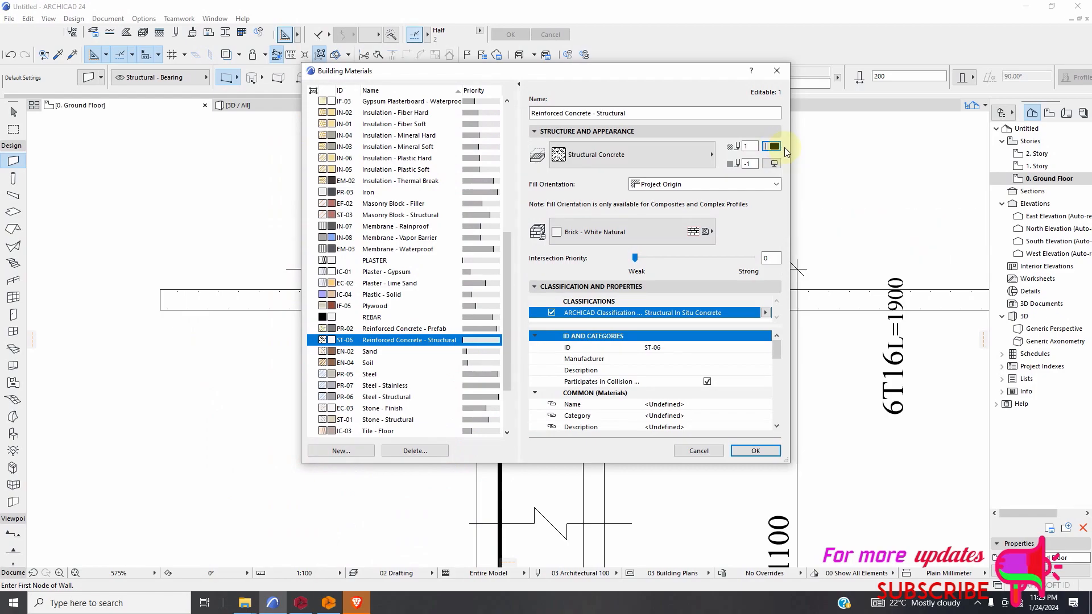
left_click(744, 453)
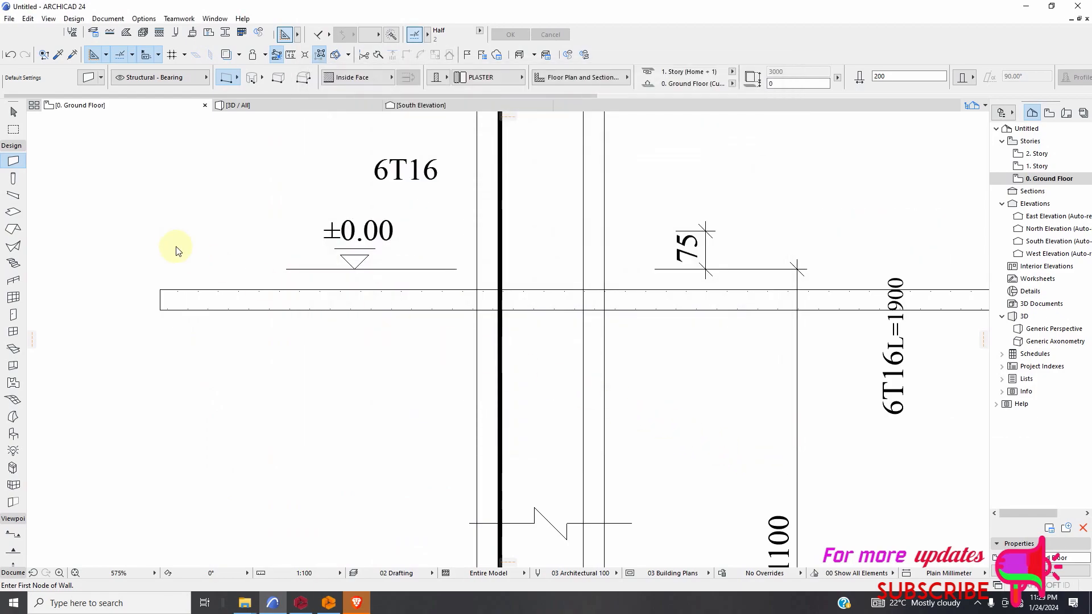
Try a 200 mm PLASTER wall from the left end of the ±0.00 level line to the strip's right end, and undo it.
scroll(182, 253, "down", 2)
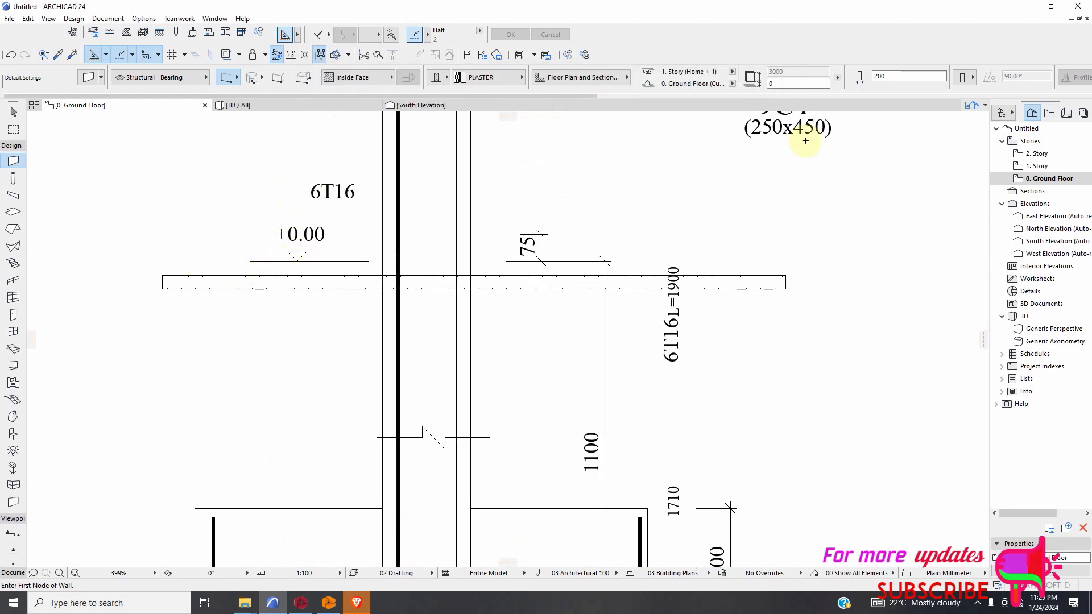
scroll(240, 308, "up", 2)
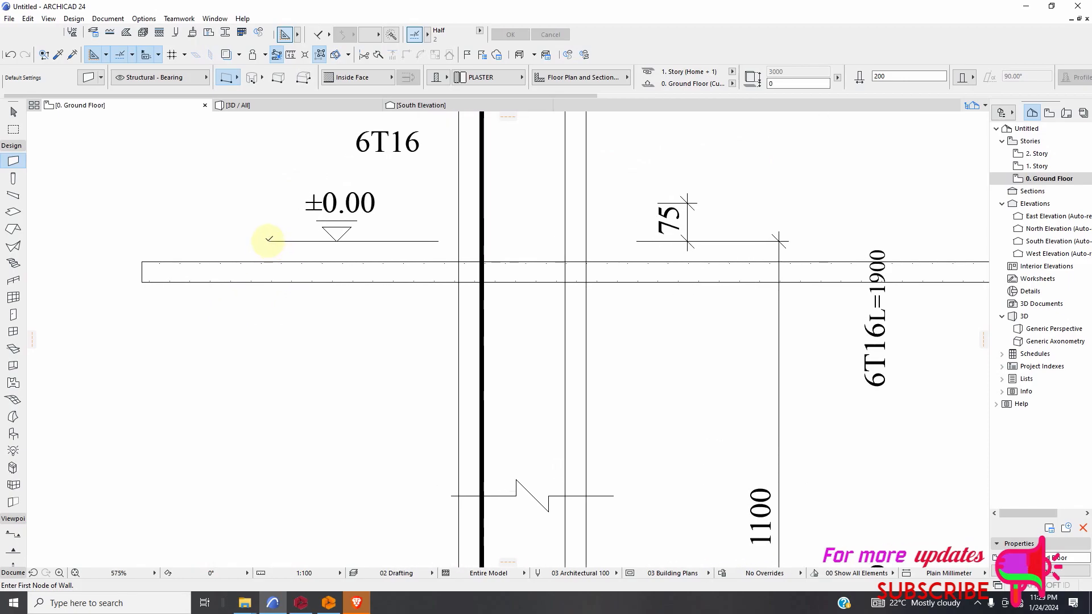
left_click(267, 242)
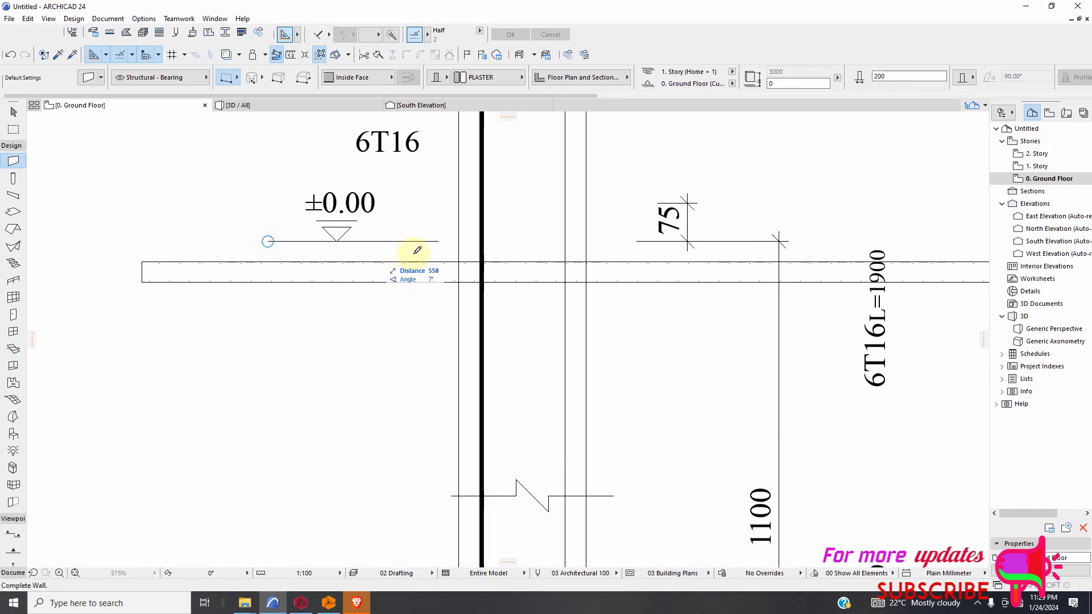
scroll(454, 245, "down", 2)
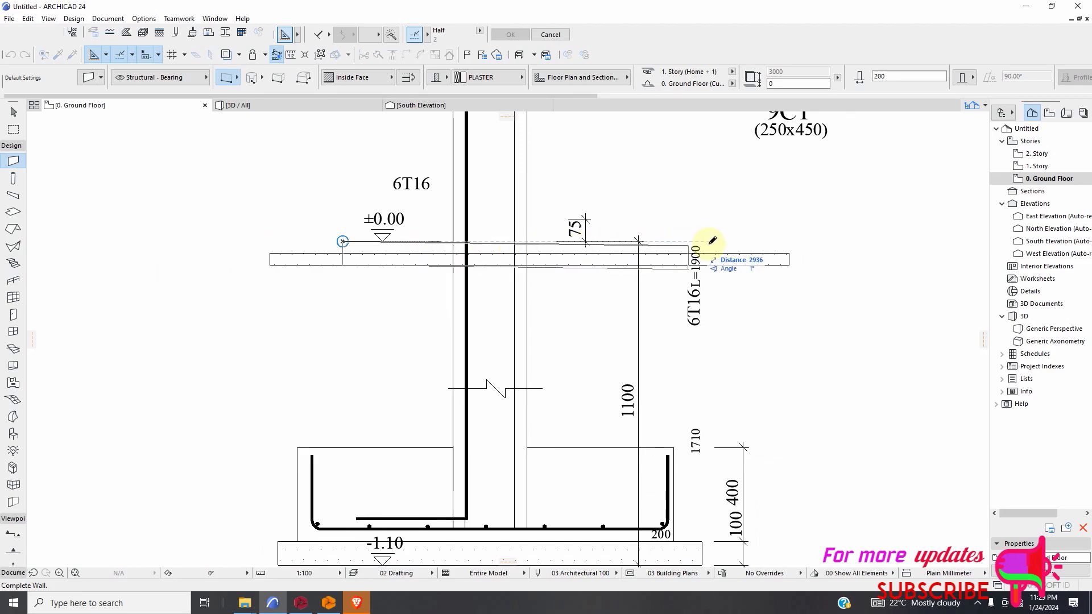
left_click(788, 241)
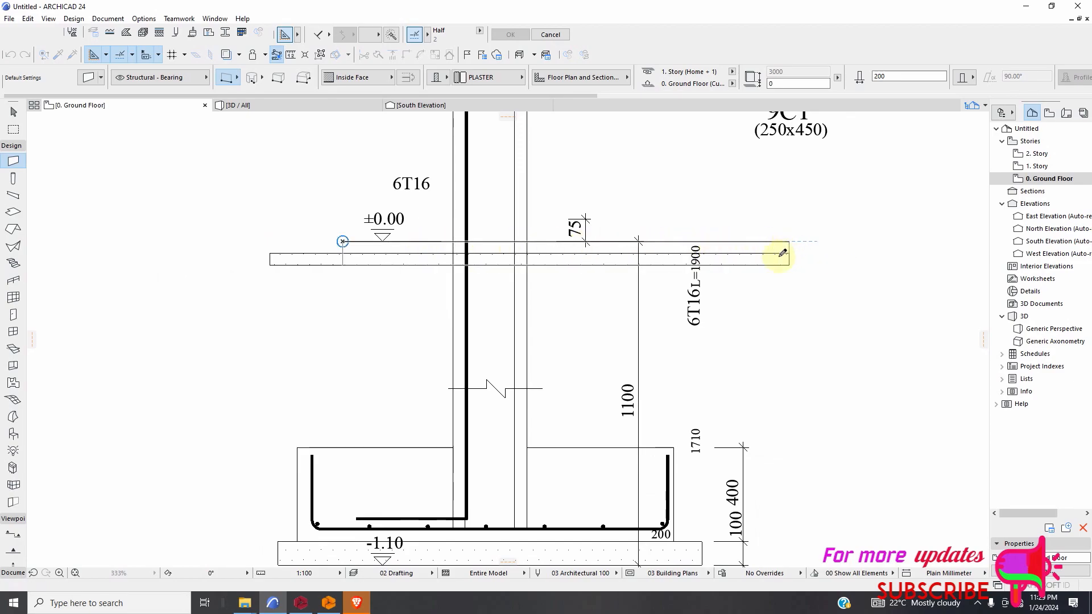
scroll(357, 248, "up", 4)
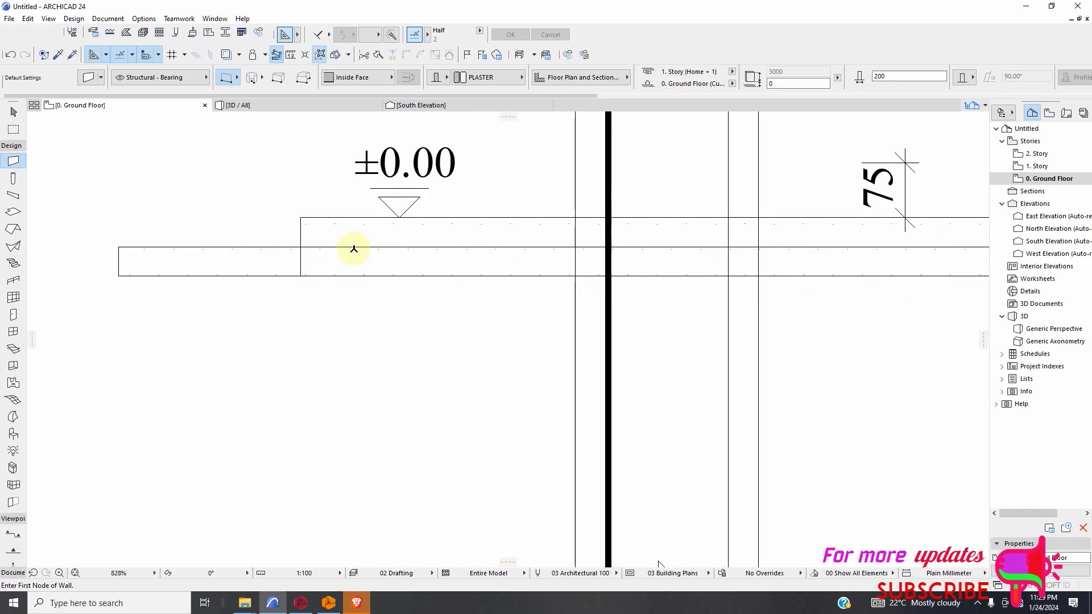
left_click(10, 55)
Draw a 200 mm Reinforced Concrete - Structural wall from the left end of the ±0.00 level line to the strip's right end.
left_click(475, 79)
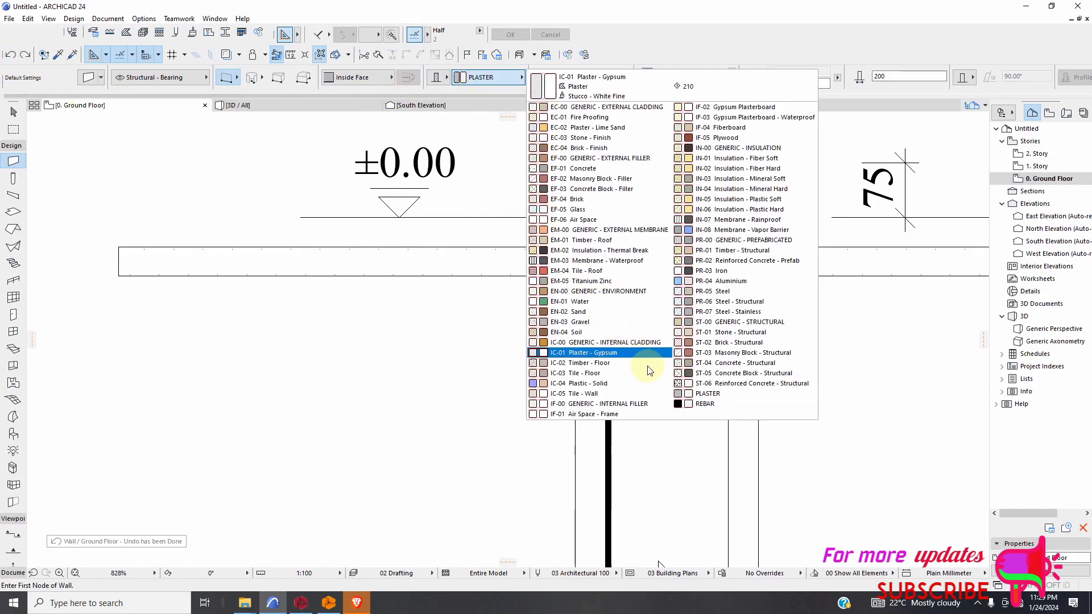
left_click(721, 383)
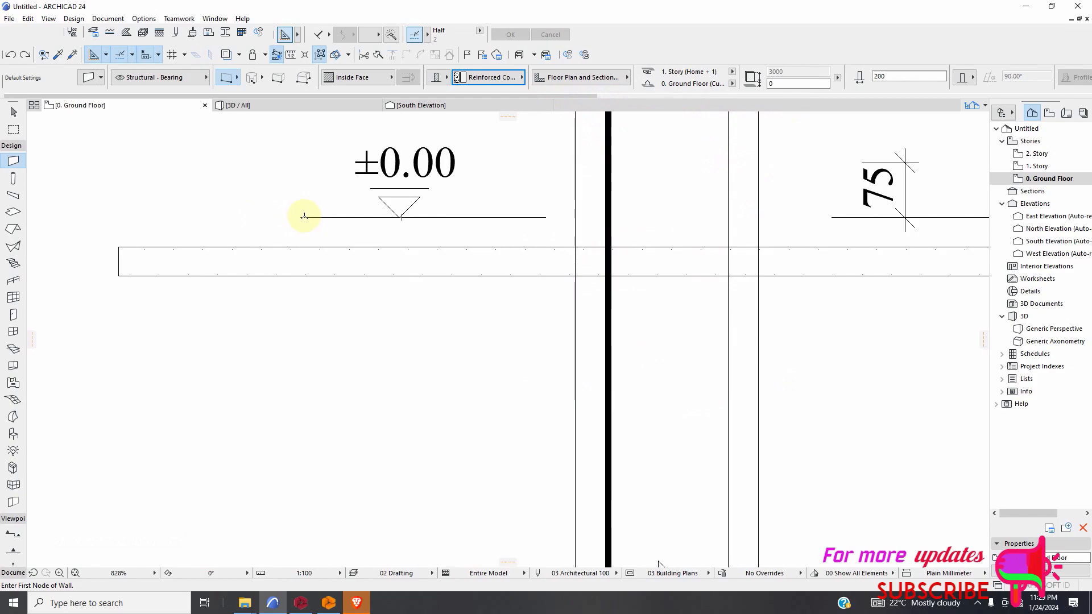
left_click(301, 217)
scroll(385, 238, "down", 6)
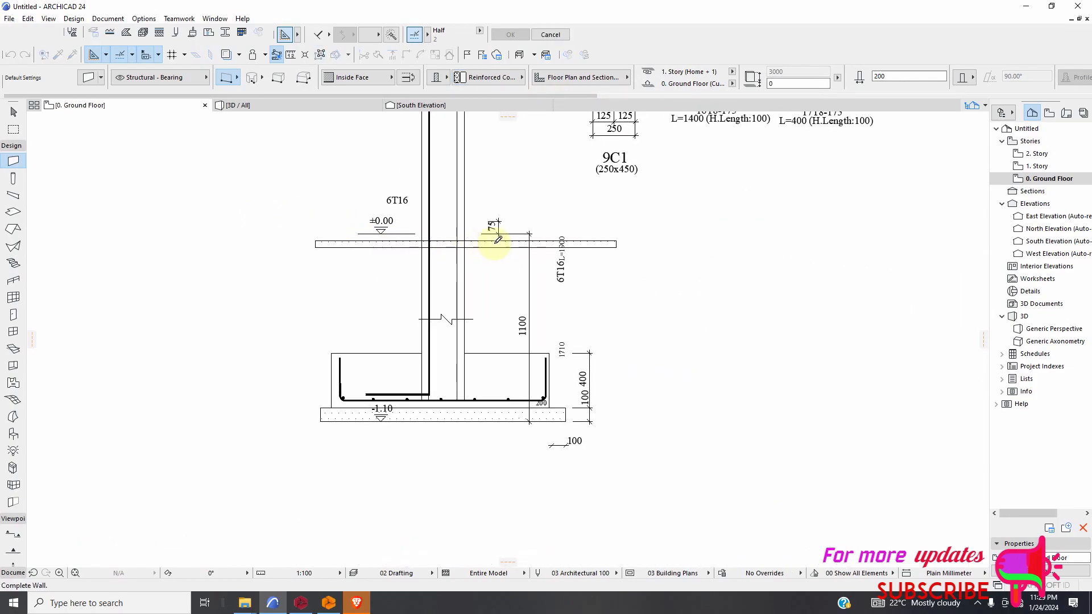
left_click(617, 243)
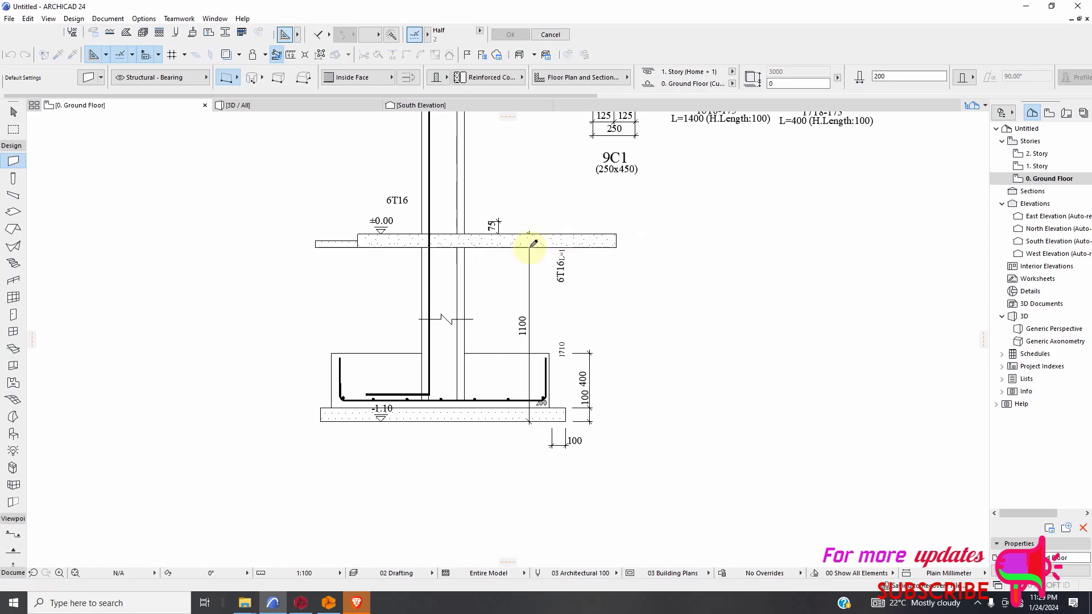
scroll(455, 244, "up", 5)
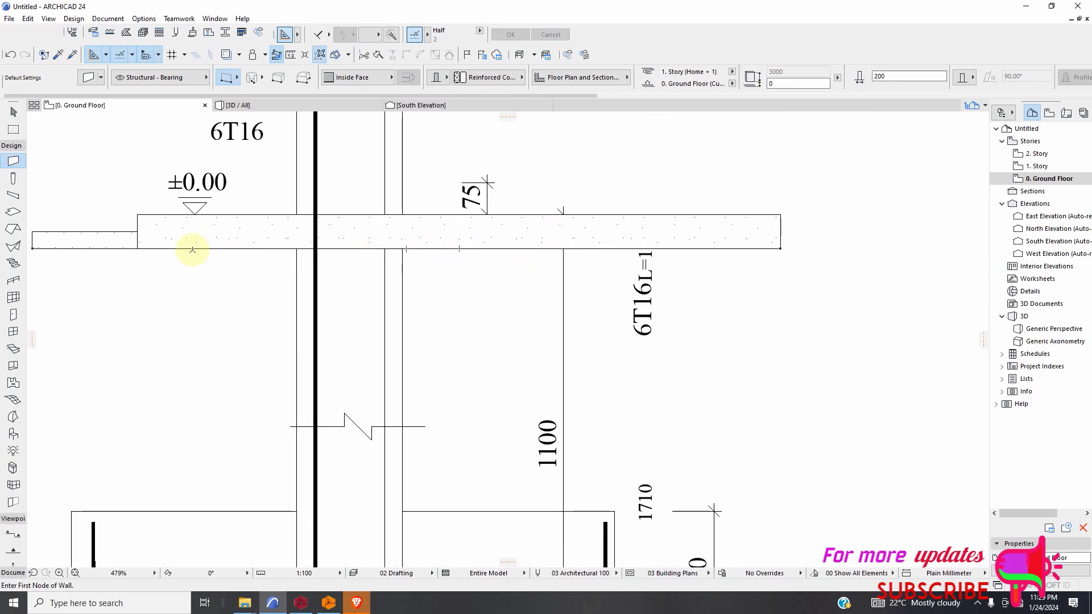
scroll(190, 246, "up", 4)
scroll(421, 234, "down", 4)
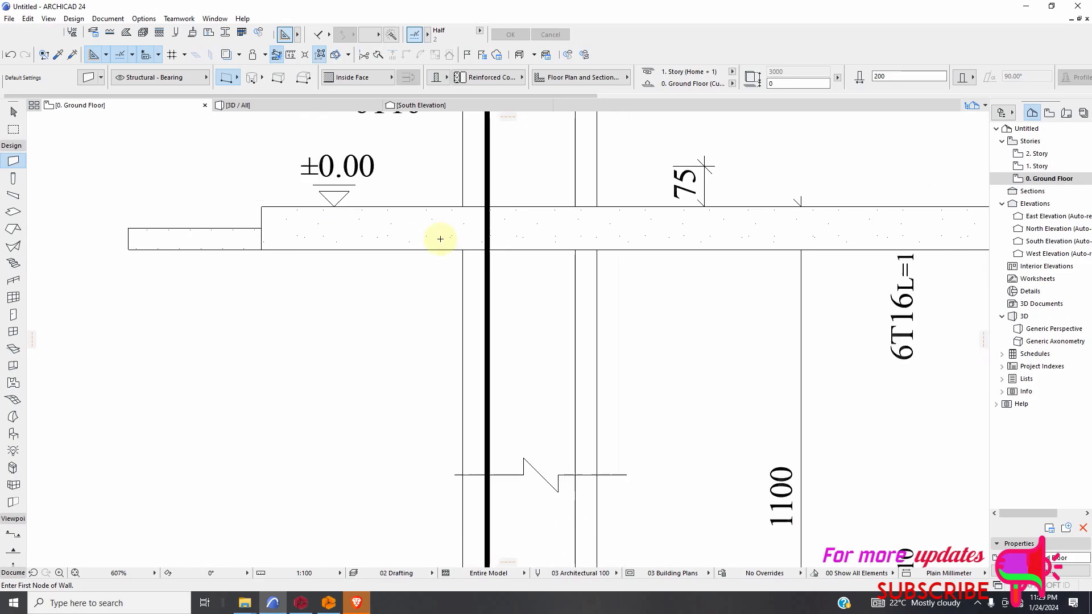
scroll(212, 246, "up", 2)
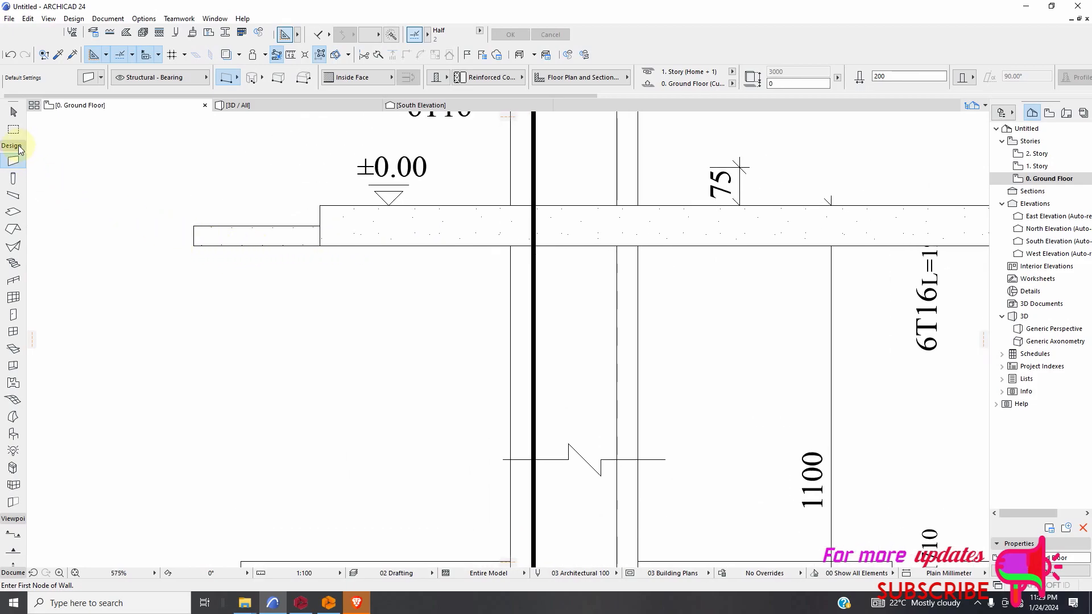
Delete the old thin wall strip that extends past the left end of the new 200 mm slab.
left_click(13, 111)
left_click(221, 233)
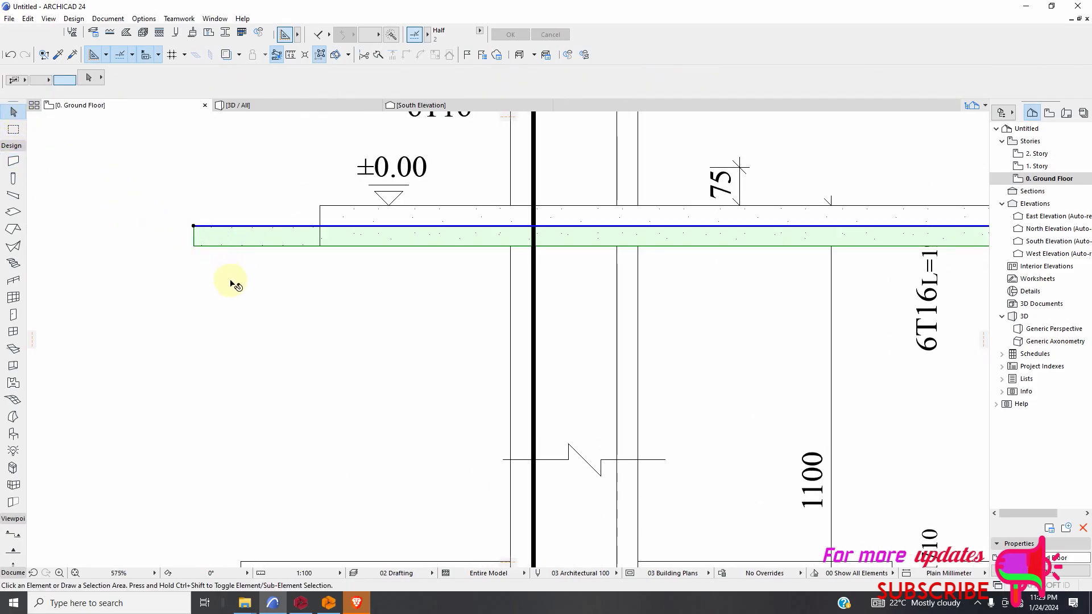
left_click(230, 283)
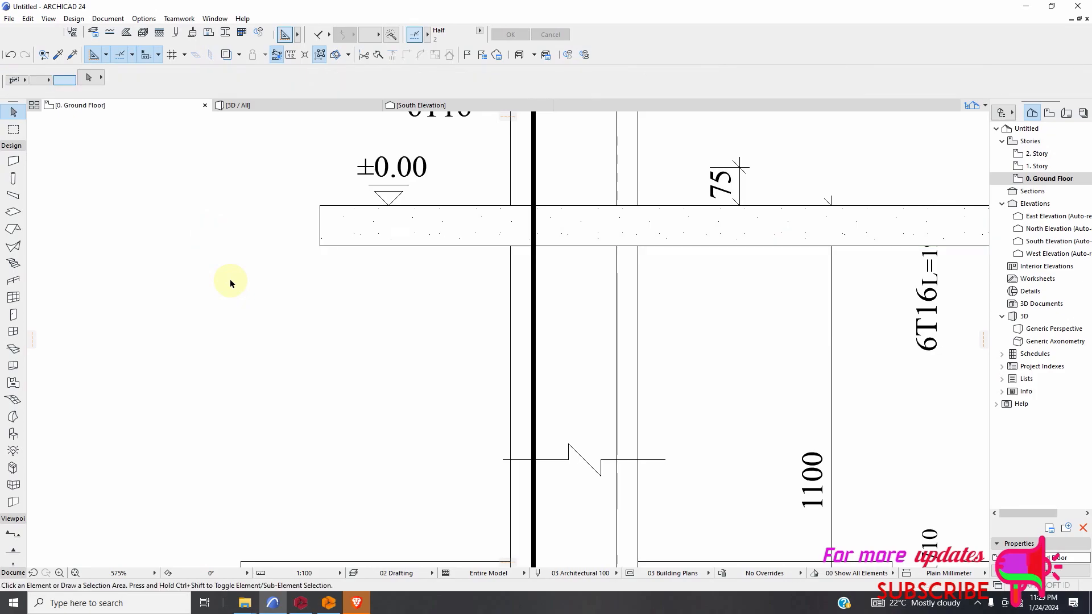
scroll(213, 336, "down", 4)
scroll(461, 305, "up", 2)
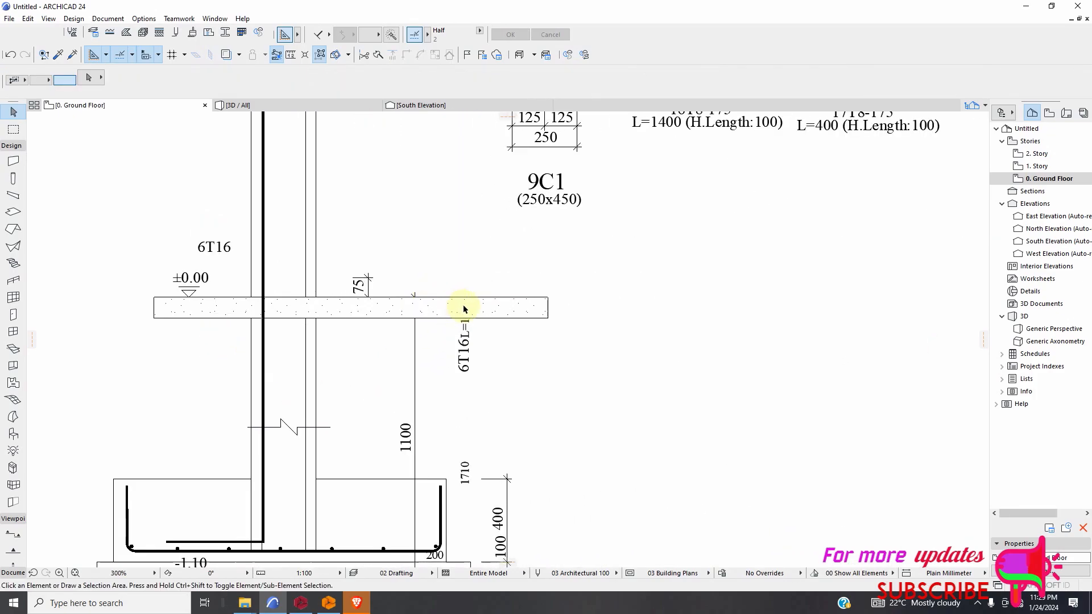
Check the building material assigned to the slab wall at the ±0.00 level.
left_click(485, 312)
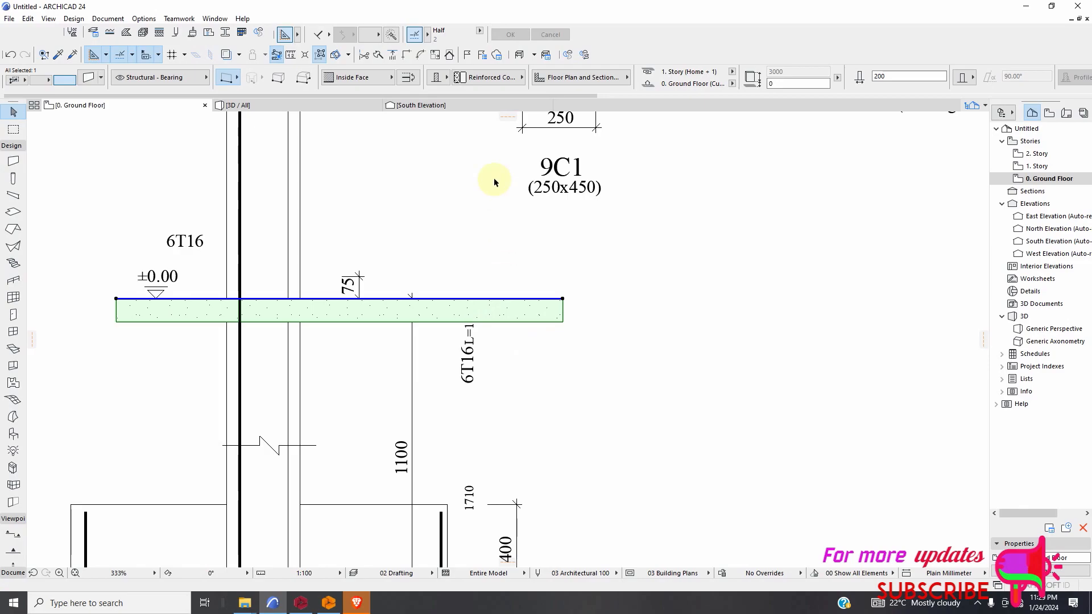
left_click(476, 78)
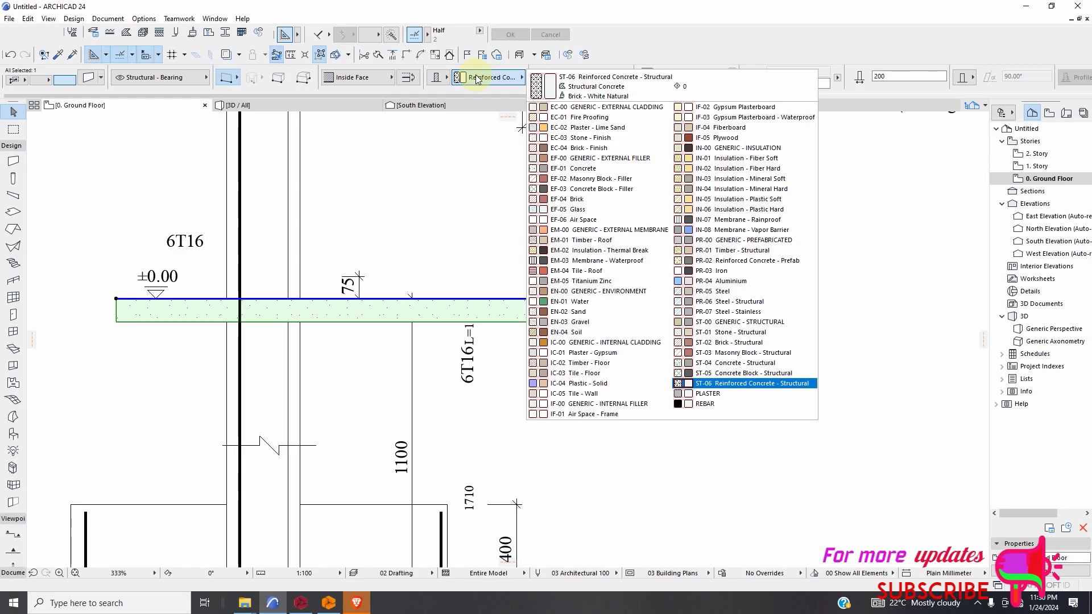
left_click(653, 463)
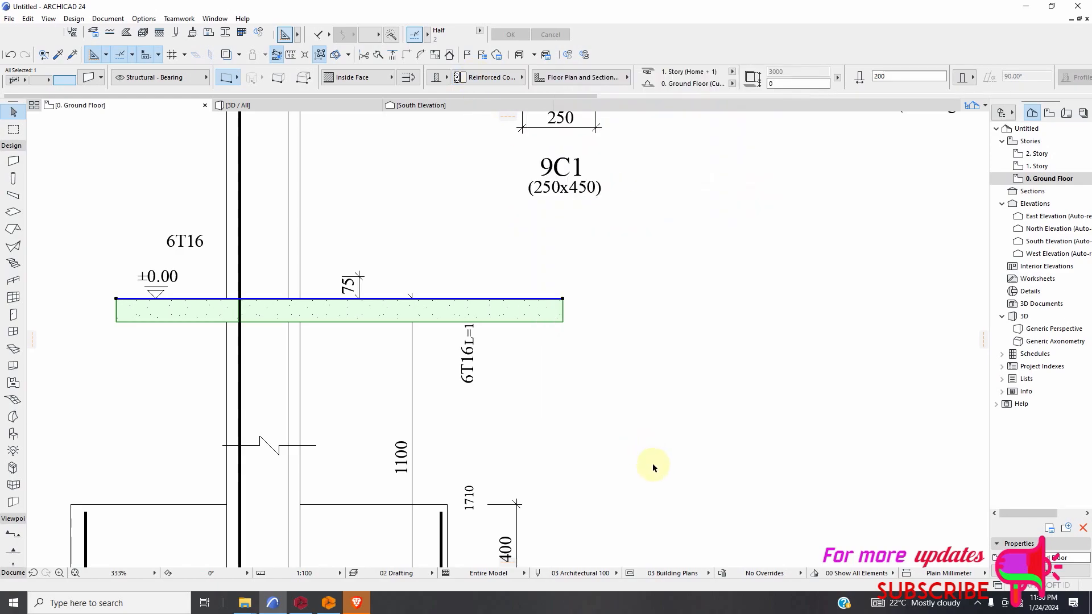
left_click(652, 463)
Draw a 100 mm thick PLASTER wall along the slab's underside, from its left end to its right end.
scroll(319, 319, "down", 2)
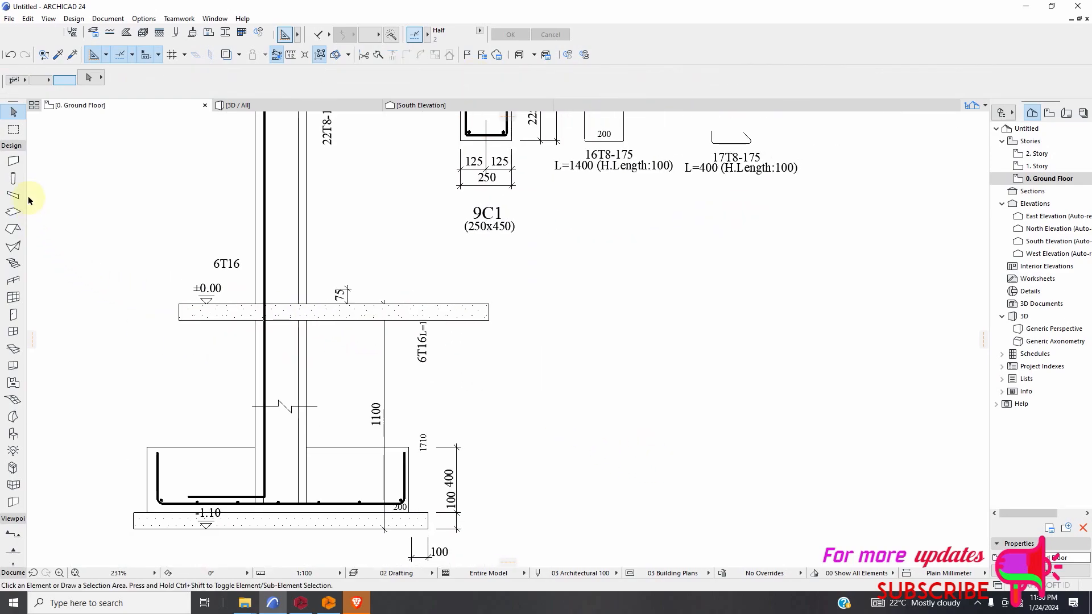
left_click(13, 161)
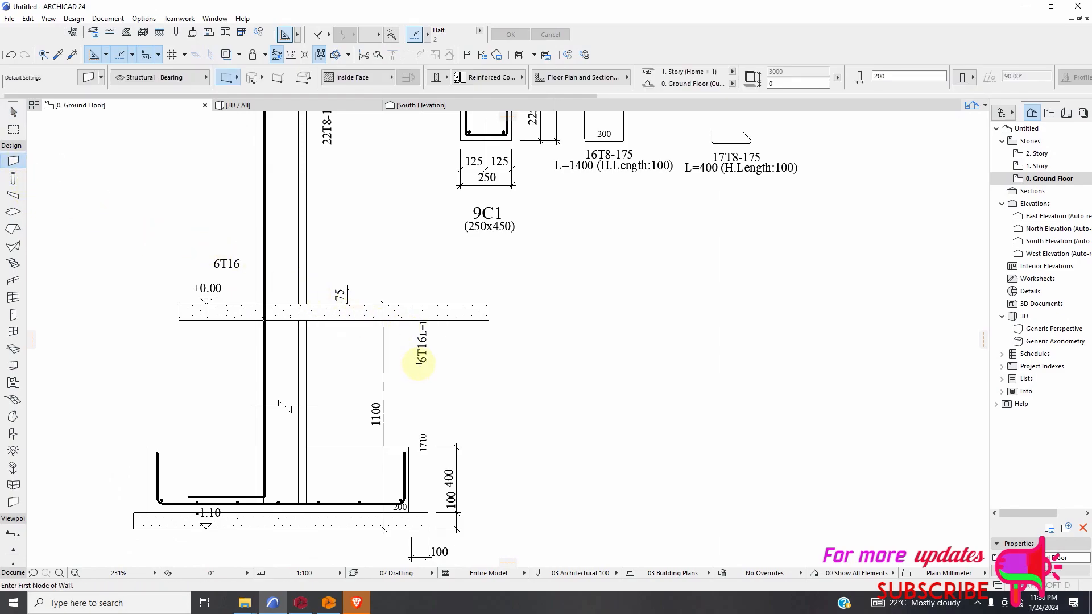
left_click(475, 80)
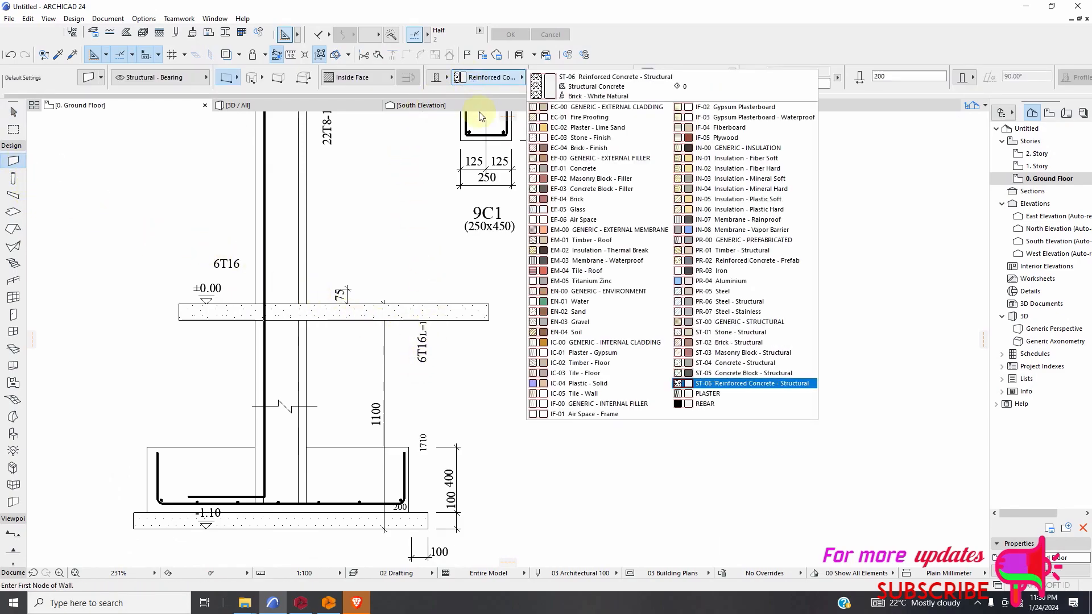
left_click(708, 395)
left_click(894, 78)
type("1")
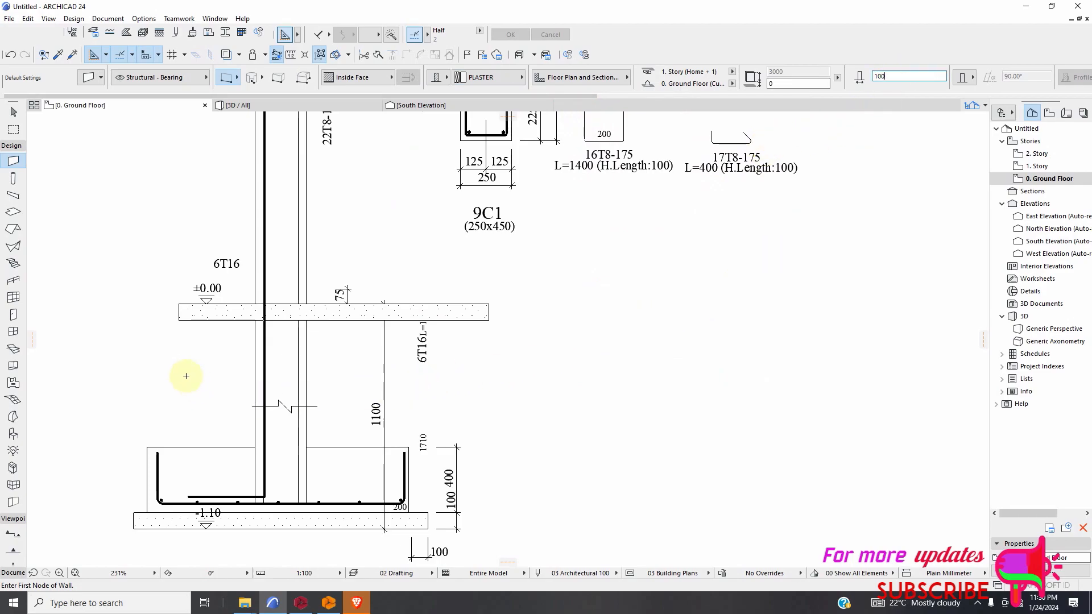
scroll(186, 375, "up", 2)
left_click(177, 296)
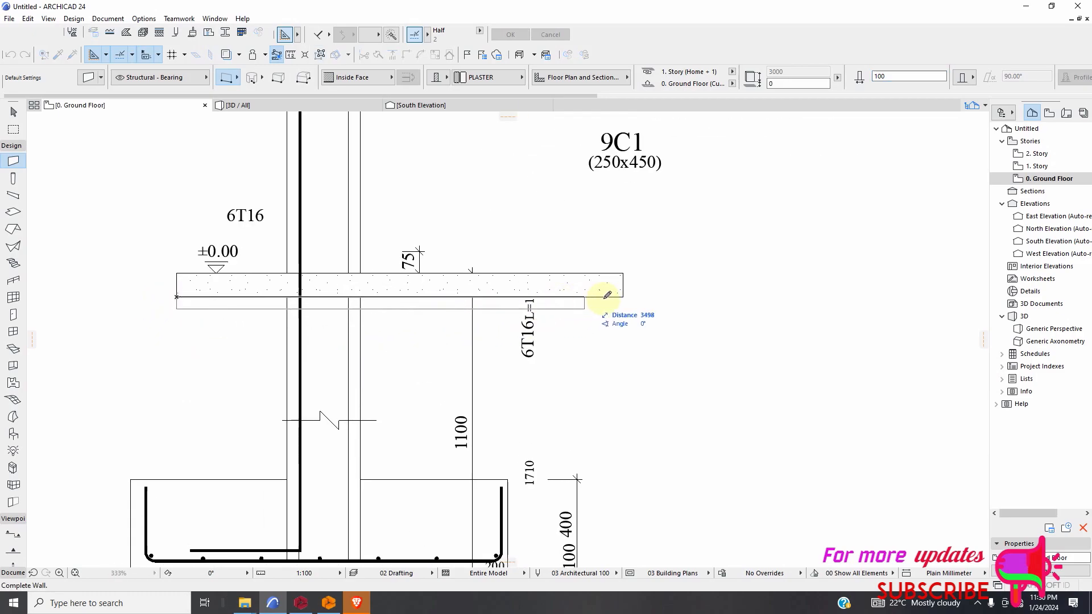
left_click(625, 296)
scroll(365, 305, "up", 5)
scroll(314, 304, "down", 3)
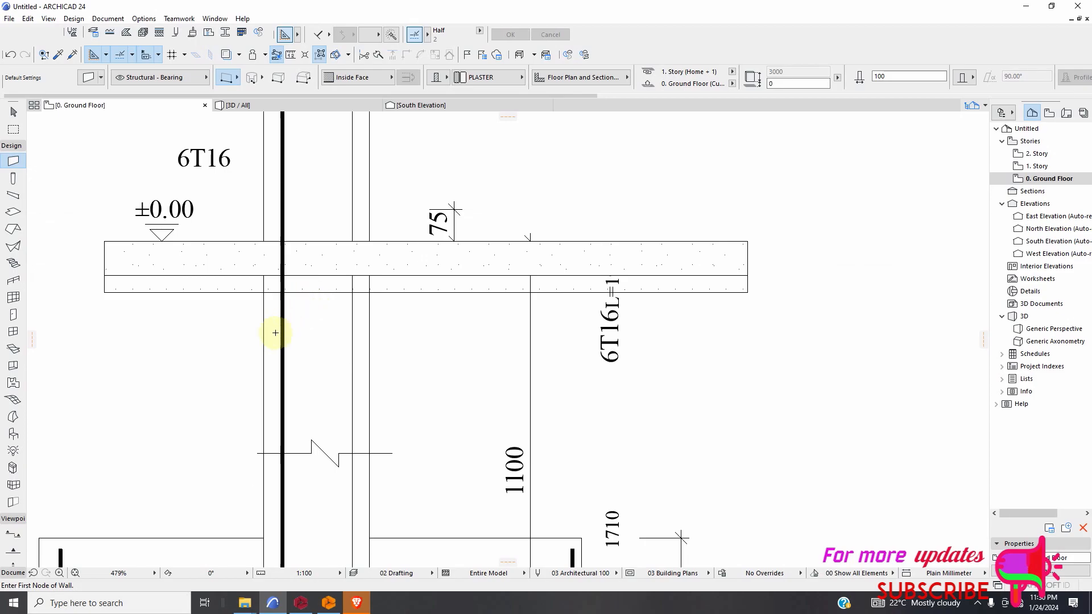
scroll(85, 361, "down", 3)
Draw a horizontal line a short distance below the plaster layer, spanning almost the full slab length.
left_click(12, 146)
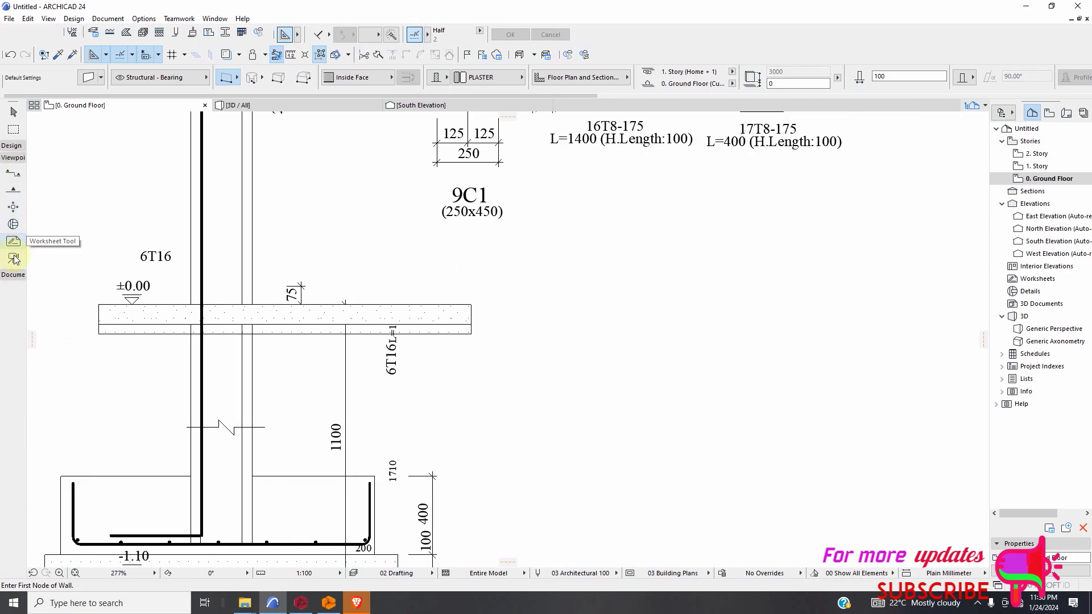
left_click(18, 276)
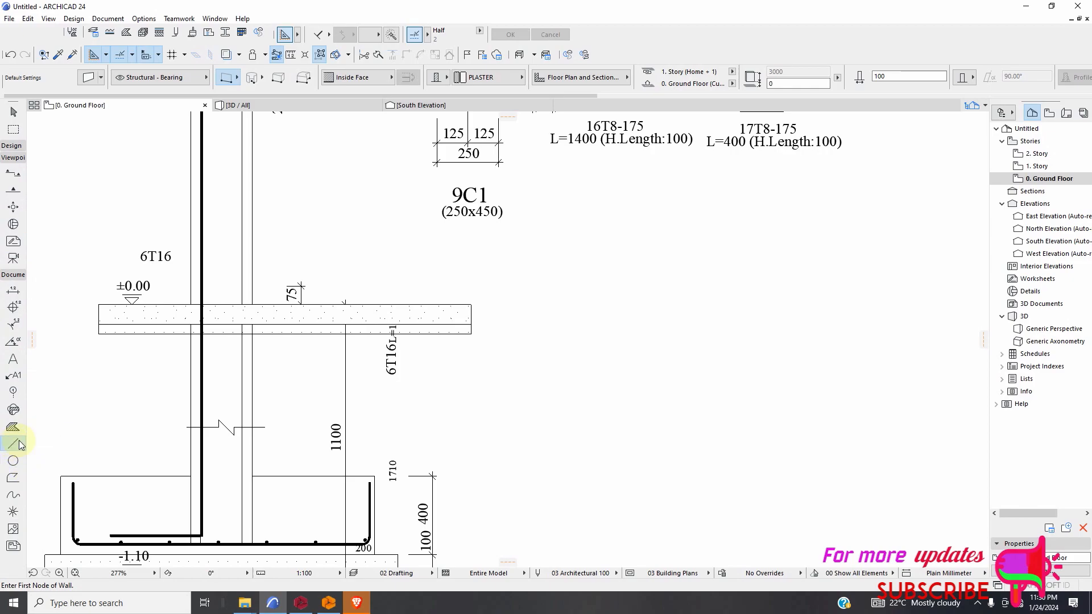
left_click(13, 444)
left_click(103, 361)
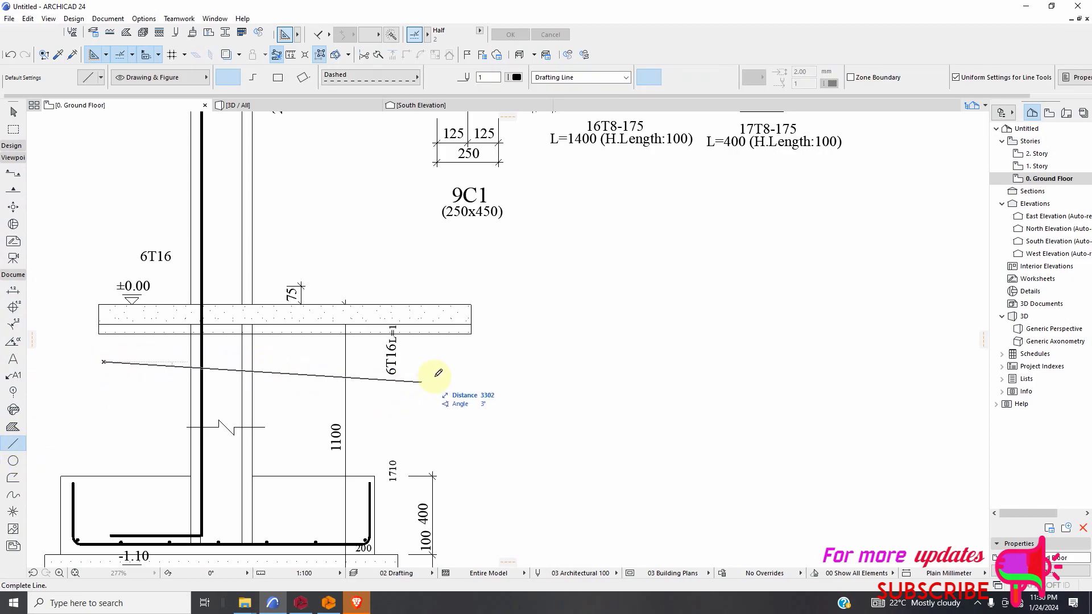
left_click(467, 361)
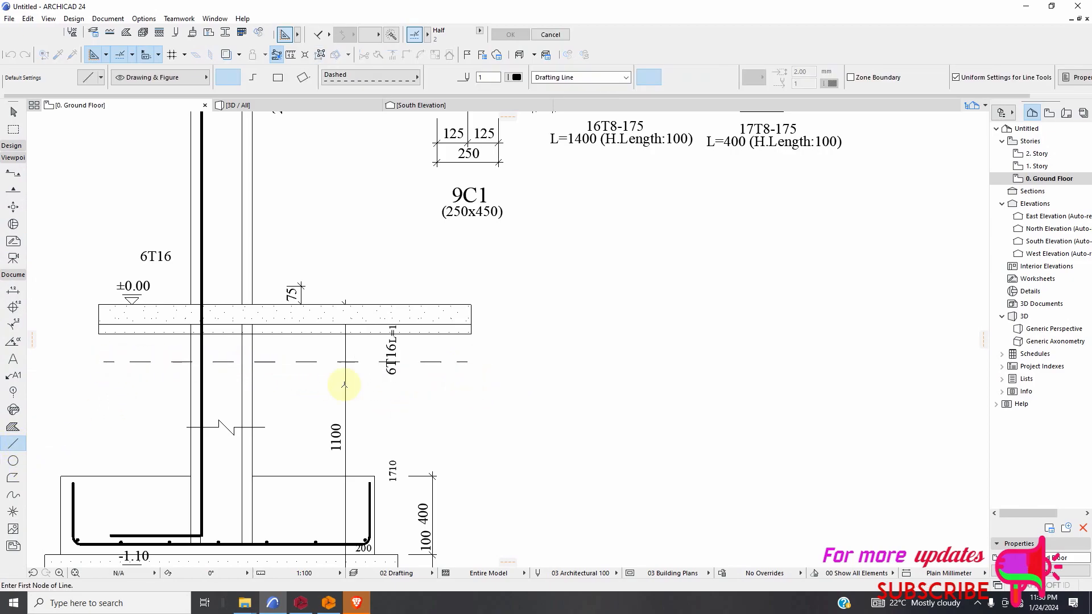
Change the line type of the horizontal line below the plaster layer to Solid Line.
left_click(13, 111)
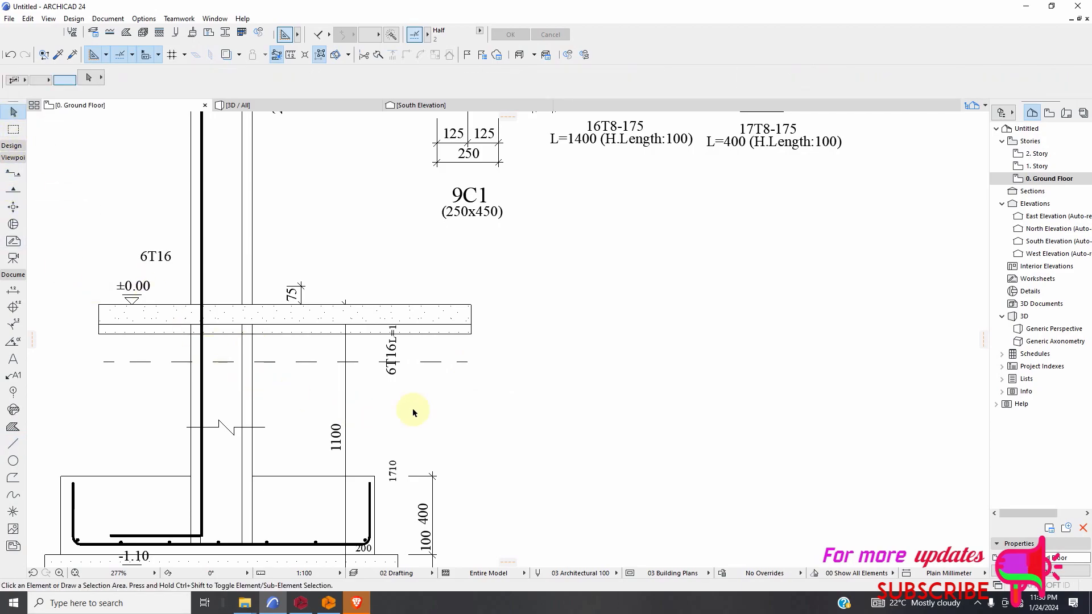
left_click(435, 362)
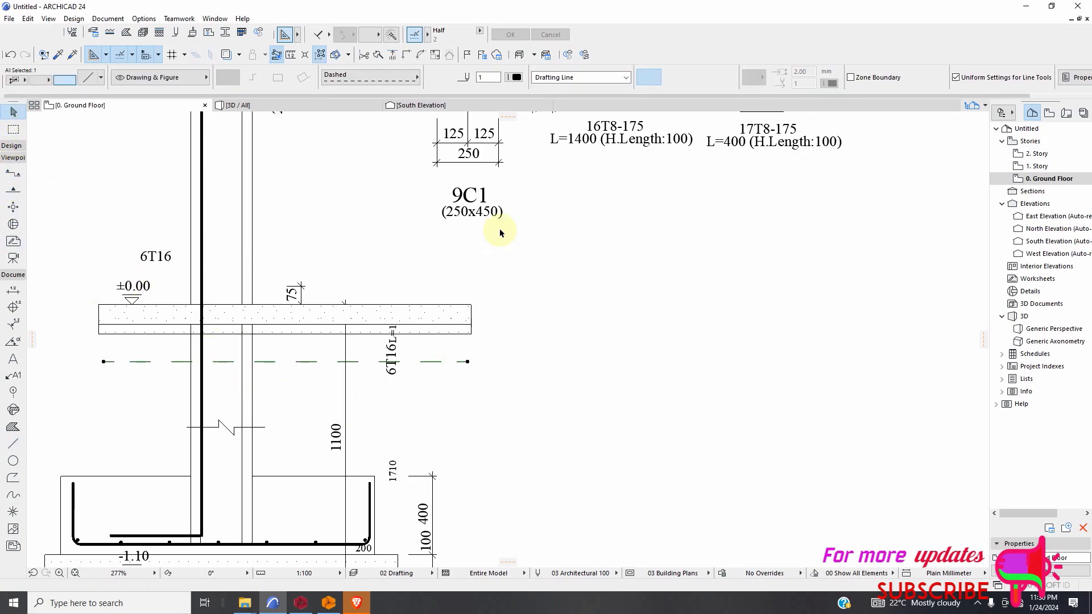
left_click(415, 78)
left_click(512, 21)
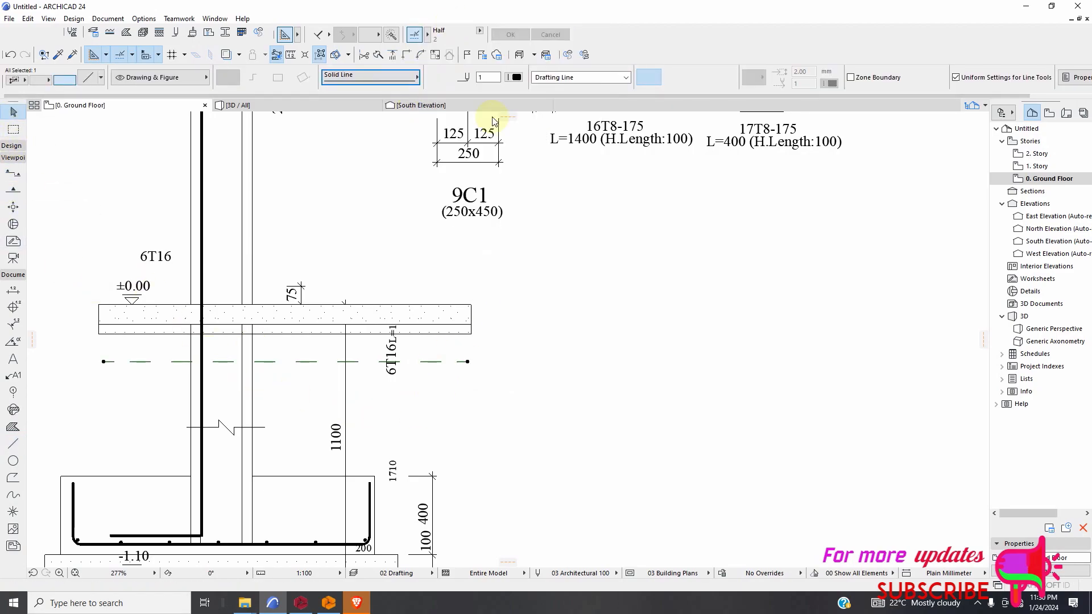
left_click(572, 311)
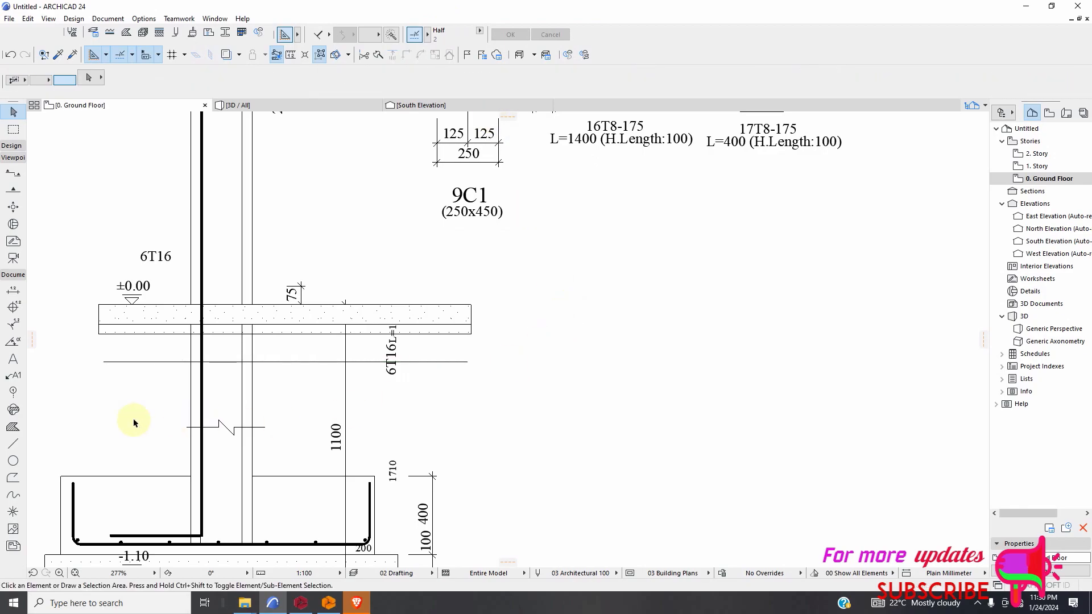
Try sketching a small closed dashed spline below the plaster layer's left end, and undo both attempts.
left_click(13, 495)
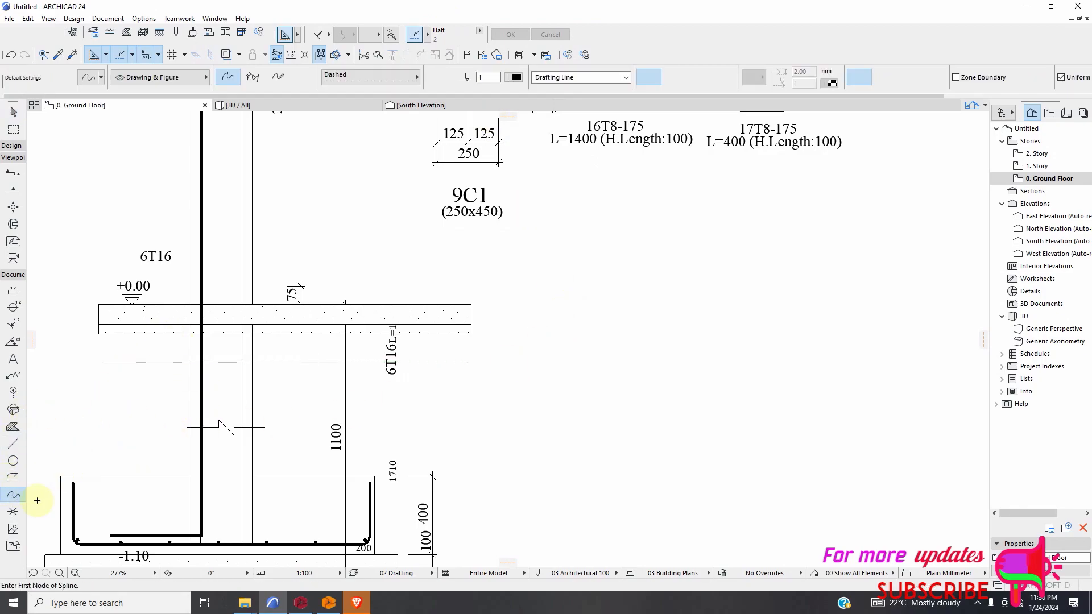
scroll(117, 353, "up", 3)
left_click(129, 322)
left_click(143, 335)
left_click(156, 327)
left_click(127, 322)
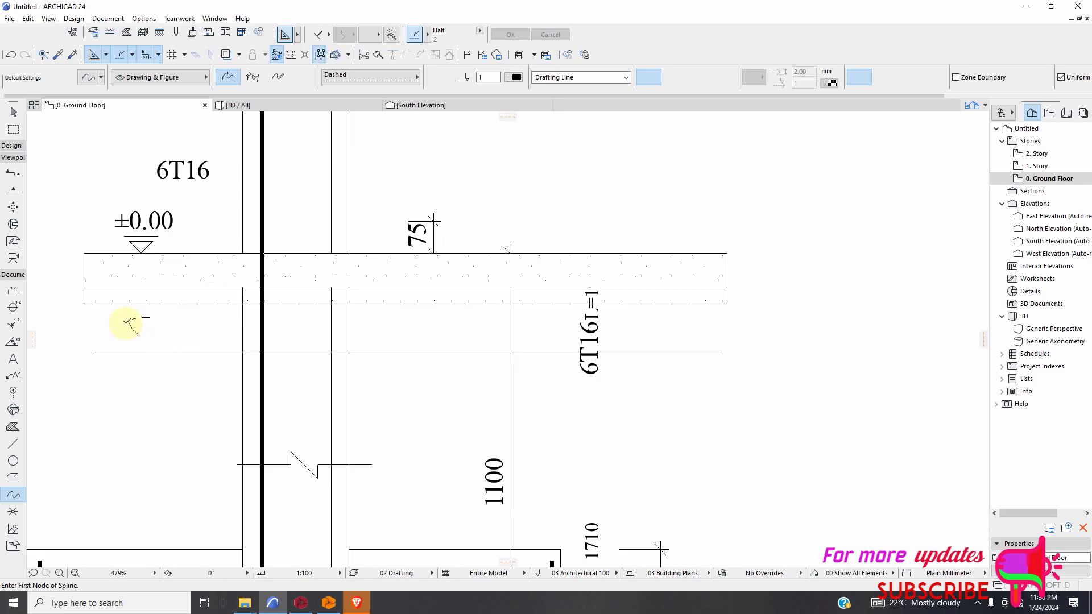
left_click(9, 54)
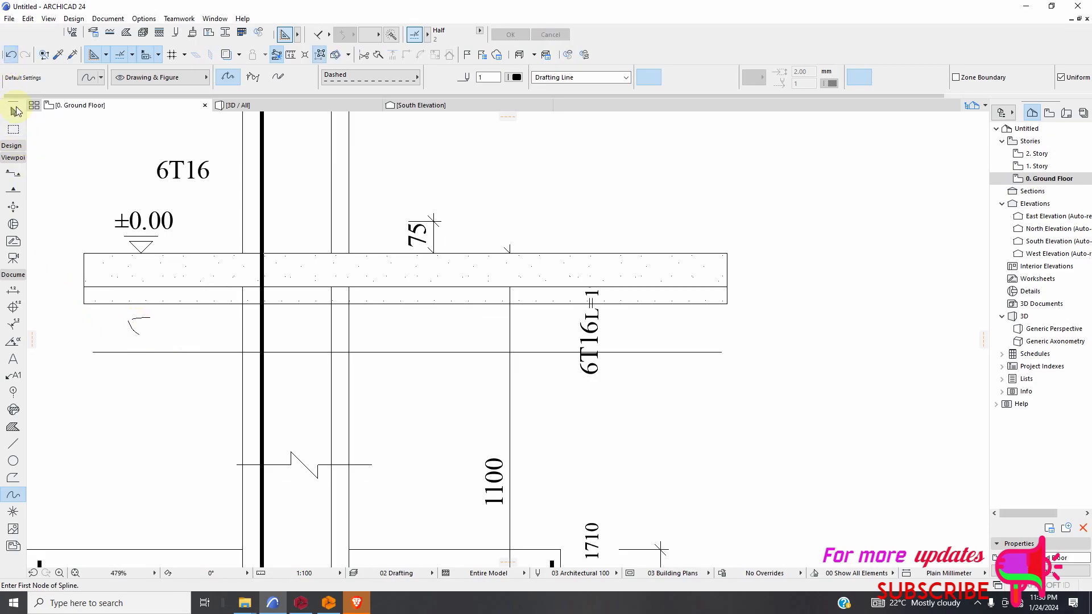
scroll(114, 332, "up", 2)
left_click(112, 315)
left_click(134, 349)
left_click(92, 341)
left_click(111, 316)
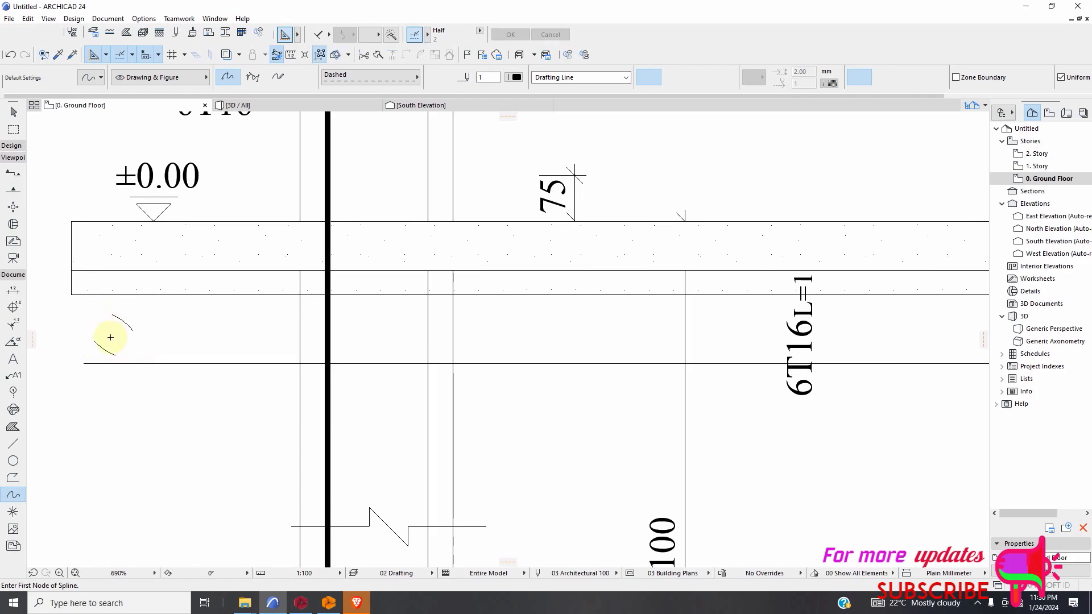
left_click(9, 54)
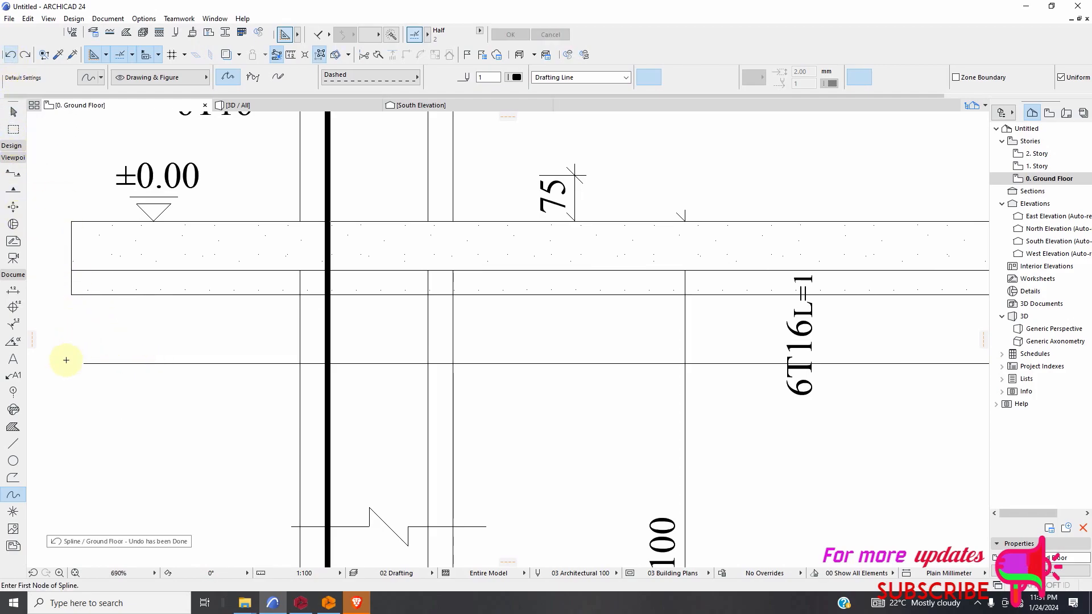
Set the Spline tool's line type to Solid Line and sketch two small rounded stone outlines between the plaster layer and the line below.
left_click(383, 77)
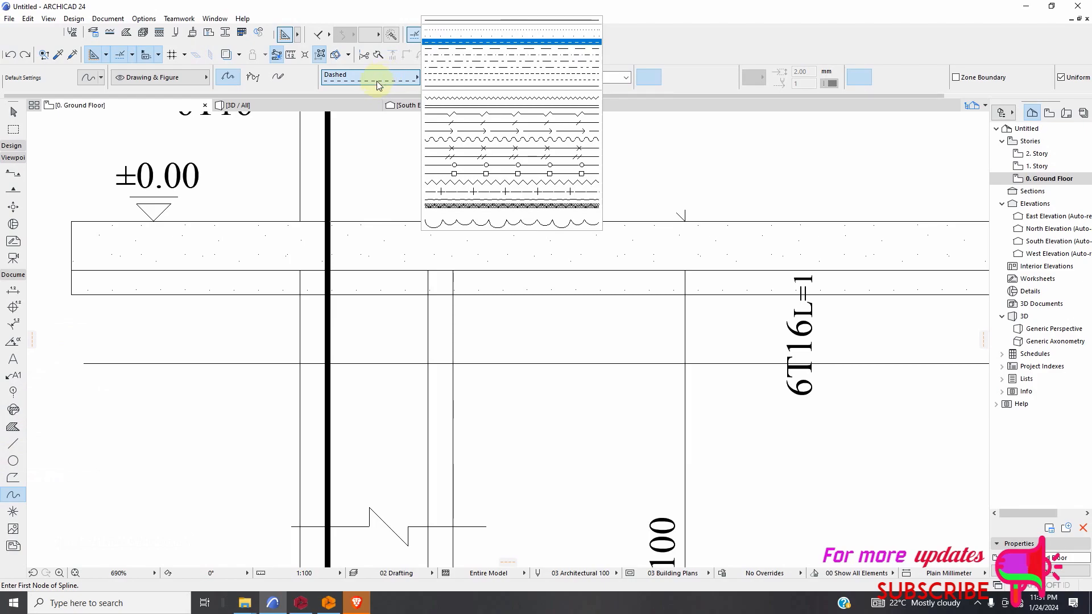
left_click(470, 28)
left_click(180, 317)
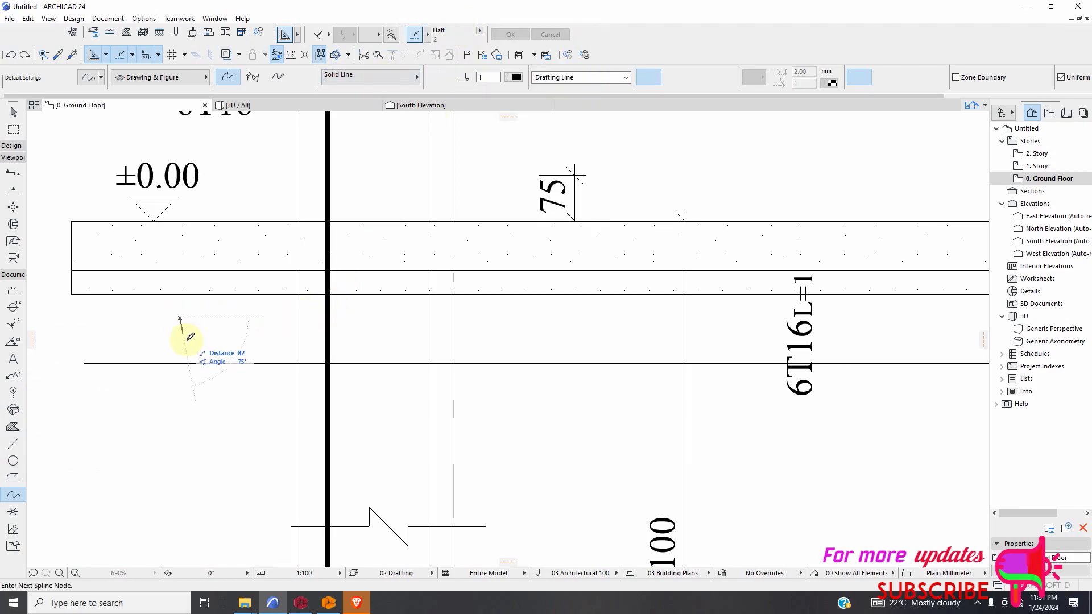
double_click(187, 323)
left_click(273, 332)
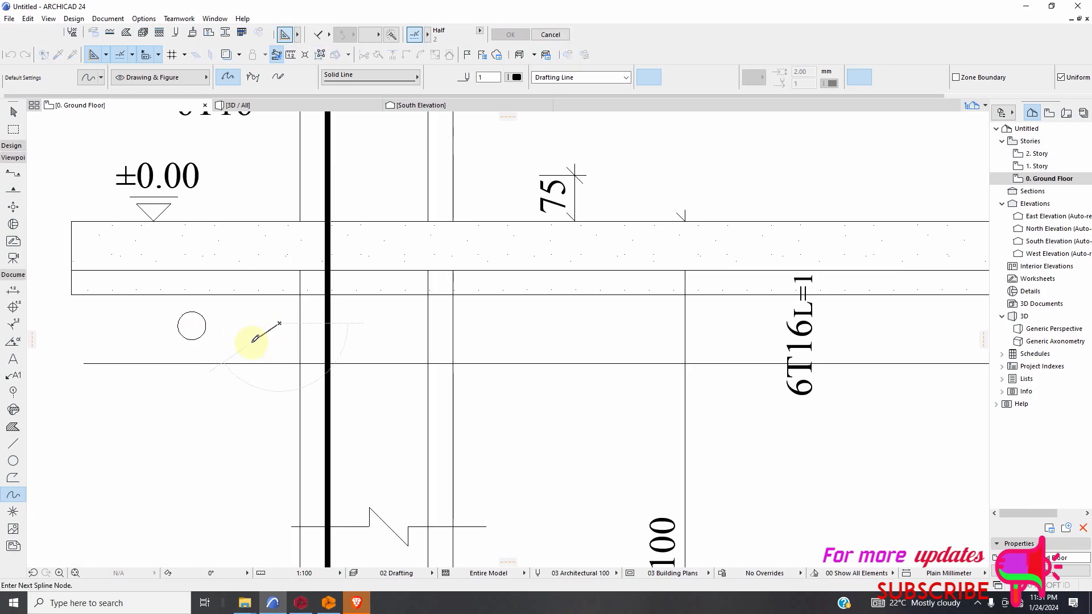
double_click(277, 325)
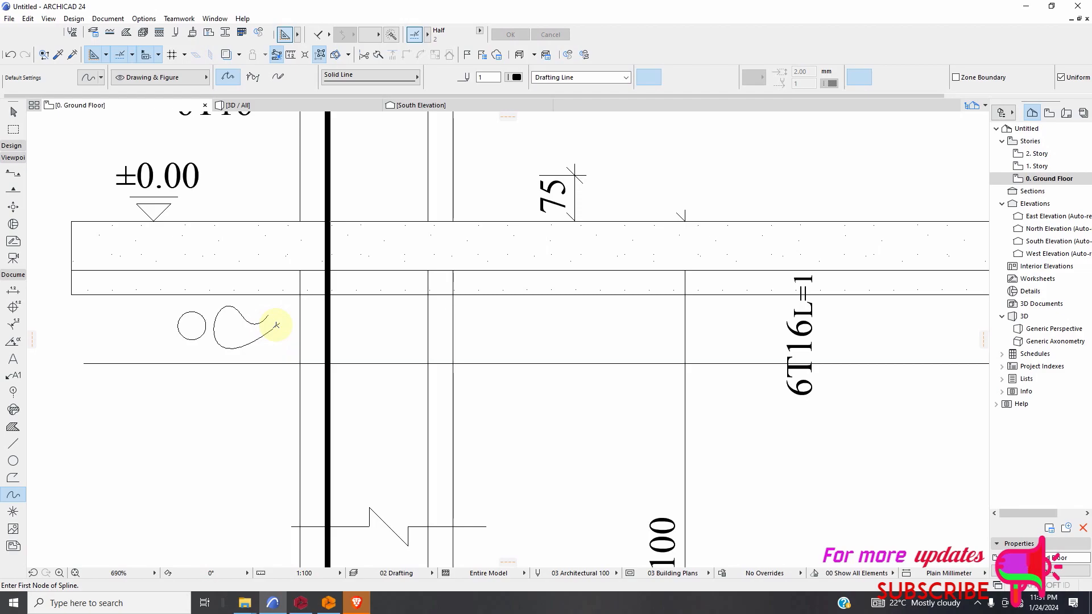
Undo the open stone outline beside the small circular stone, plus the short stray spline started in its place.
left_click(11, 55)
left_click(246, 342)
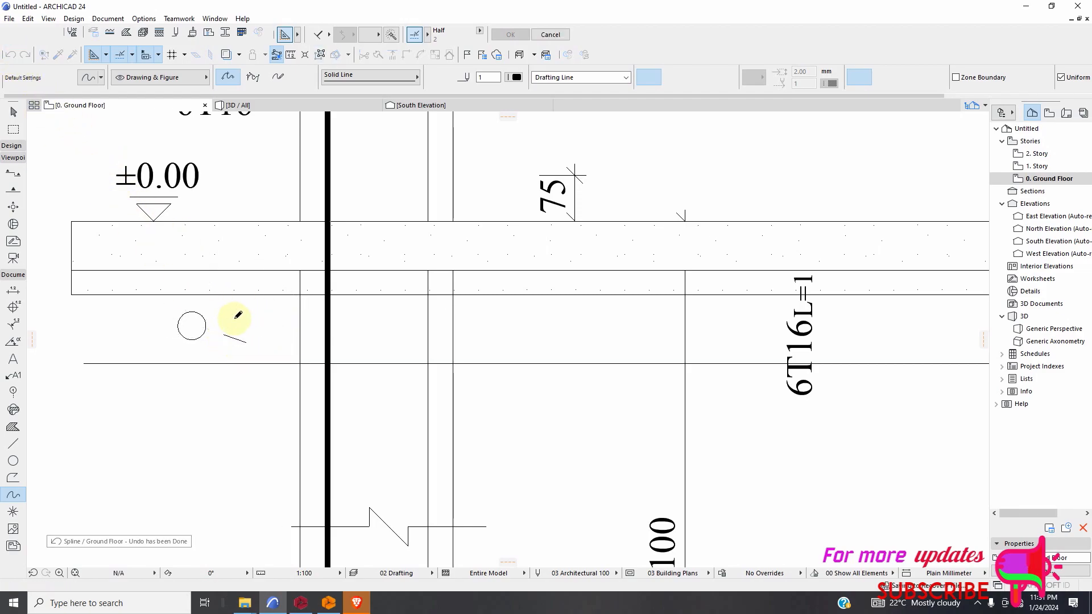
left_click(234, 319)
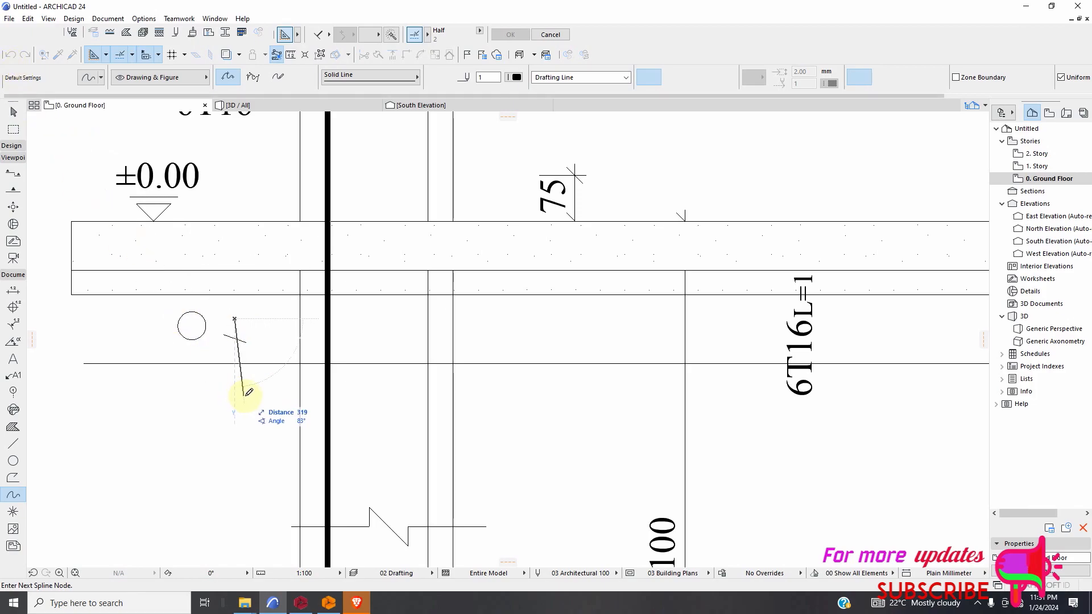
key("Escape")
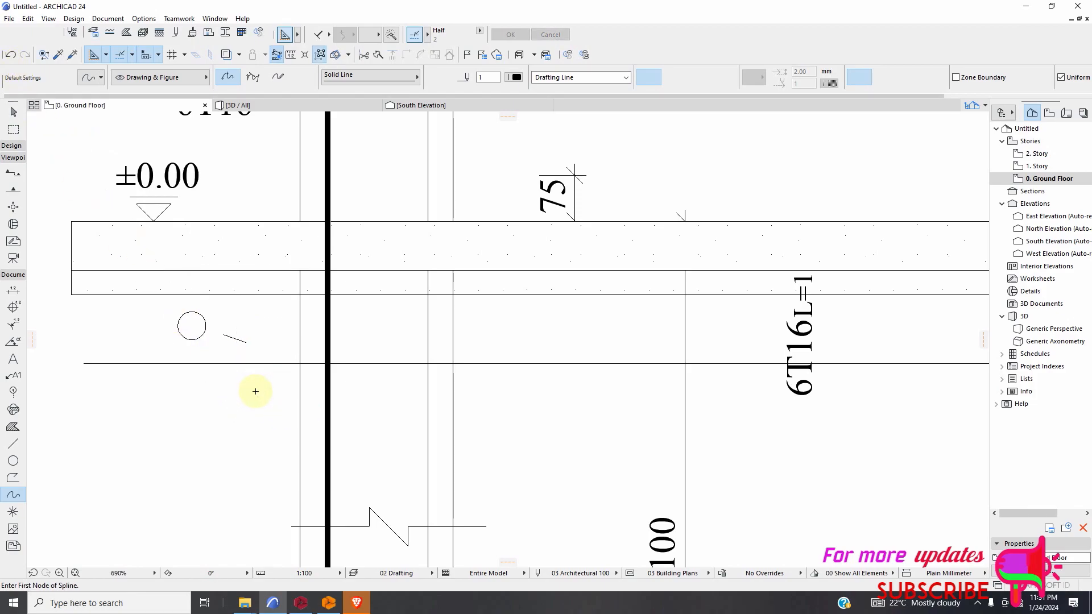
key("Escape")
left_click(9, 55)
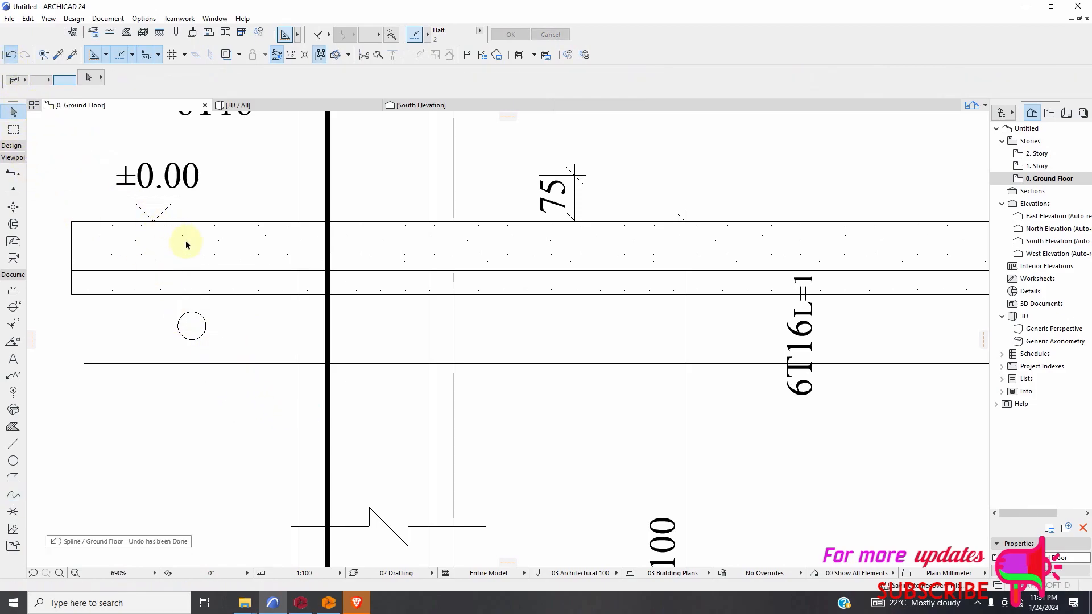
Sketch a closed kidney-shaped stone with the Spline tool between the small circular stone and the thick vertical bar.
left_click(13, 494)
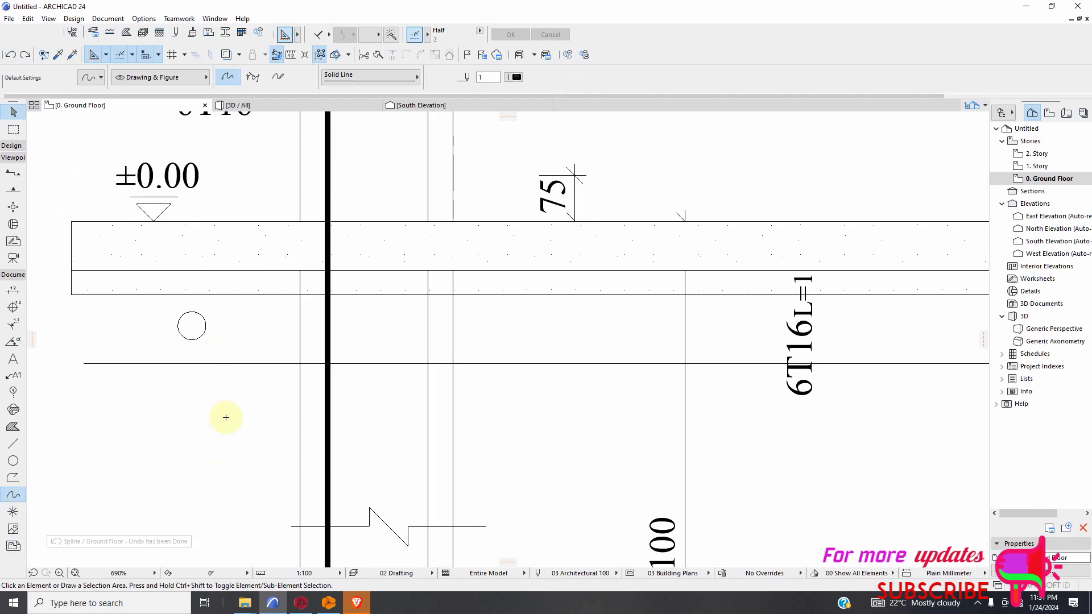
scroll(244, 371, "up", 2)
left_click(259, 346)
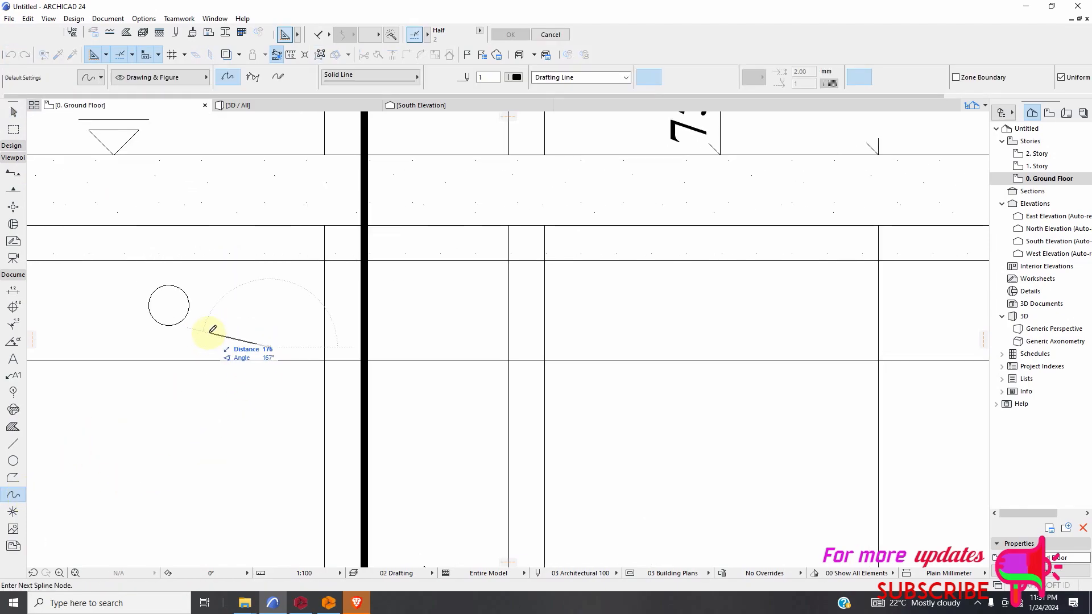
left_click(230, 302)
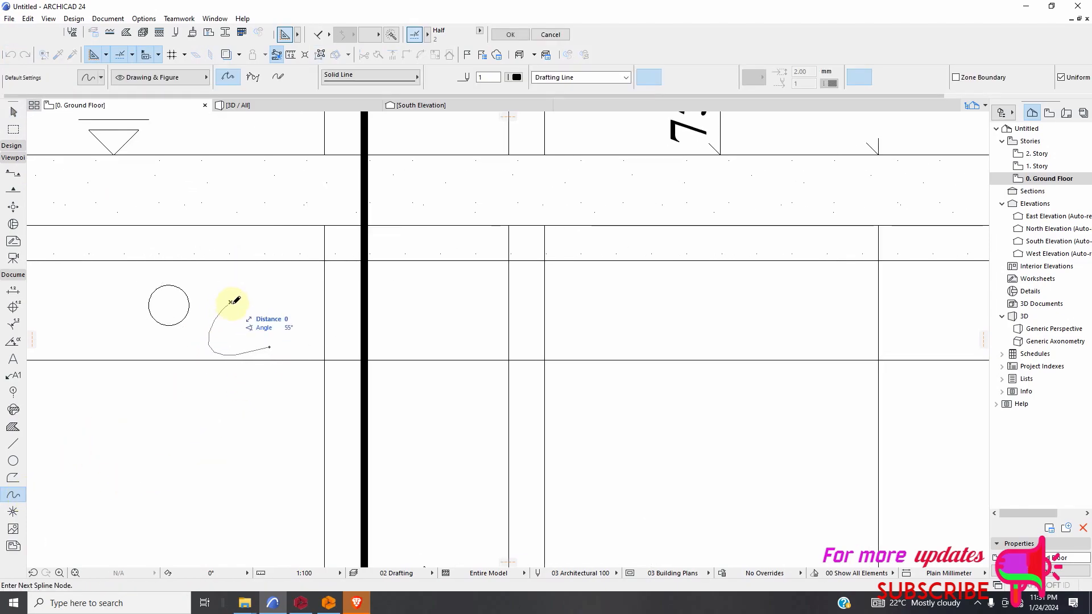
left_click(258, 331)
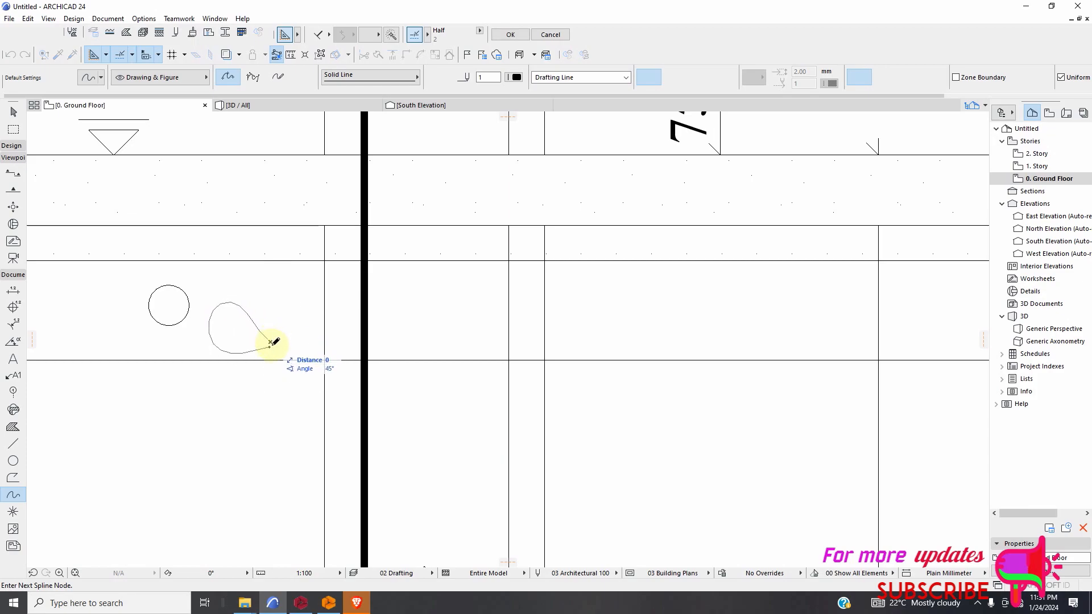
left_click(271, 344)
Sketch a larger, nearly circular stone below the plaster layer, just beyond the column's far edge.
scroll(284, 338, "down", 3)
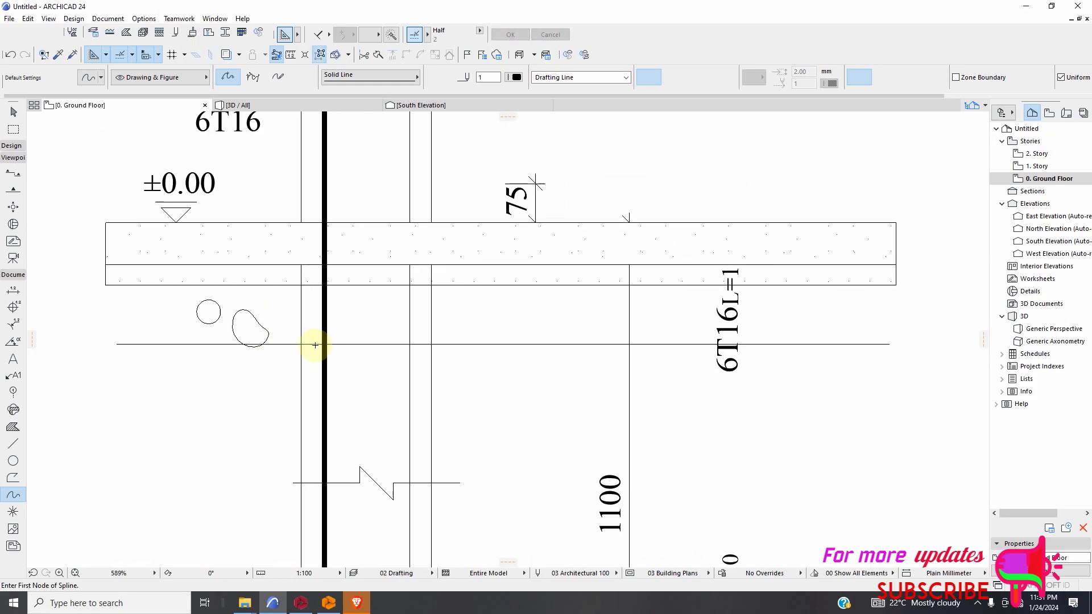
scroll(283, 338, "down", 2)
left_click(462, 315)
left_click(441, 337)
left_click(464, 339)
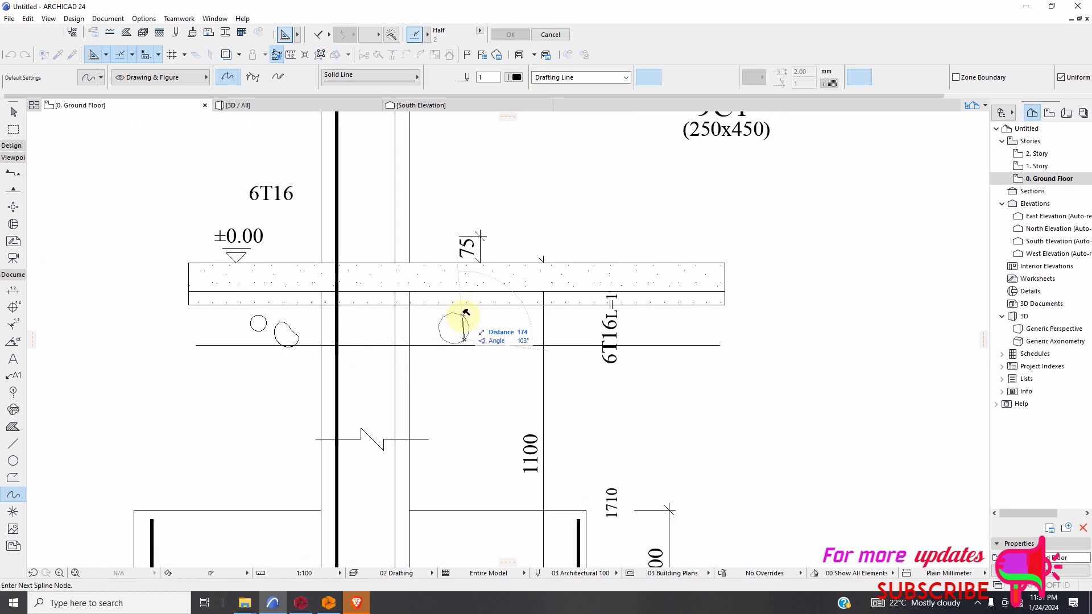
scroll(483, 330, "up", 2)
Try sketching a small rounded stone beside the larger circular one, and undo it.
left_click(498, 318)
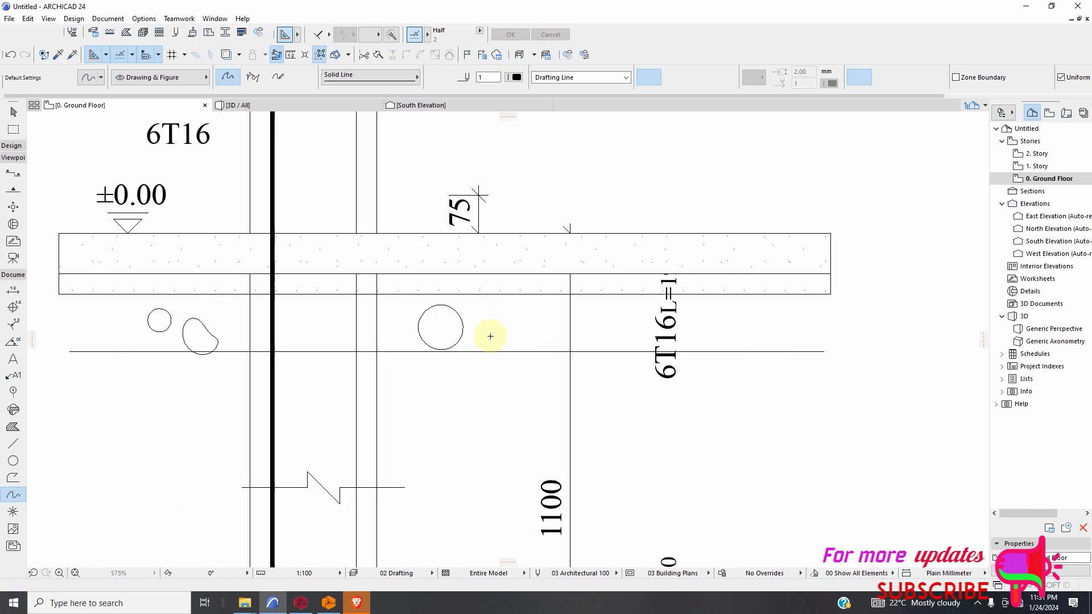
left_click(512, 342)
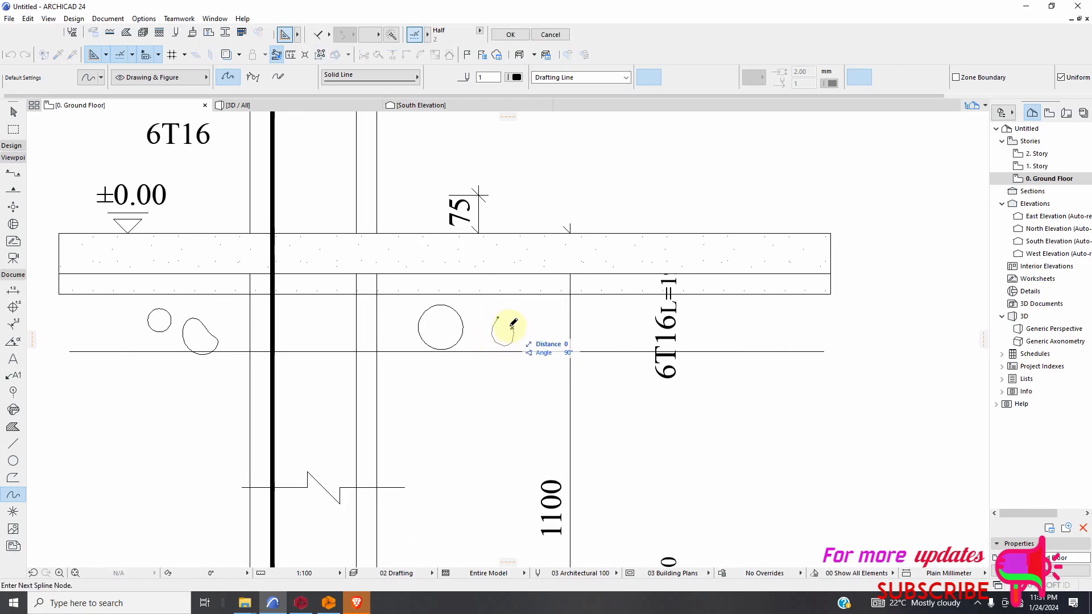
left_click(505, 312)
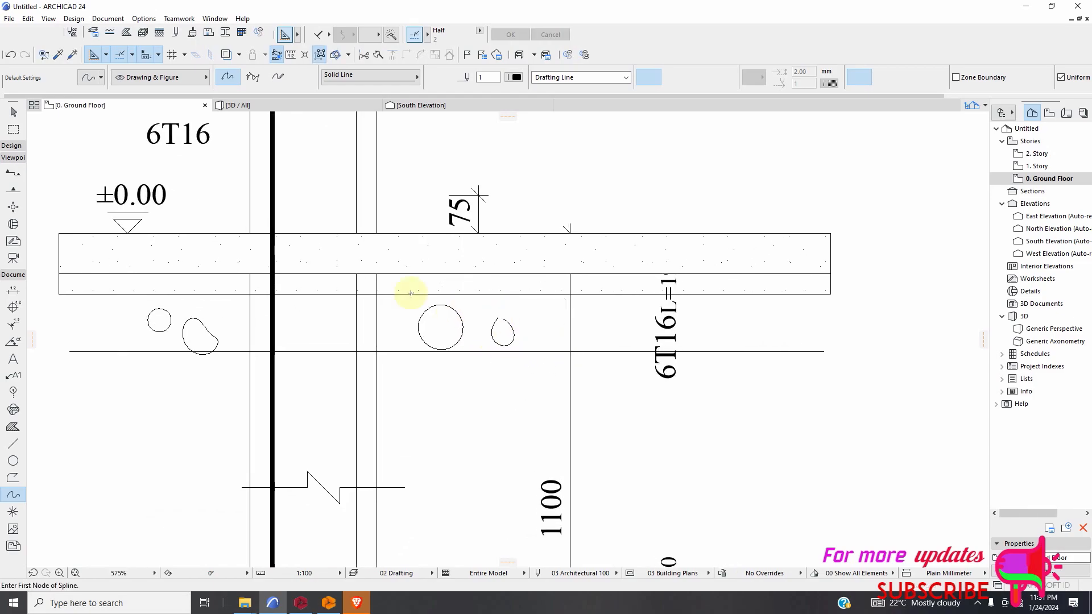
key("ctrl+z")
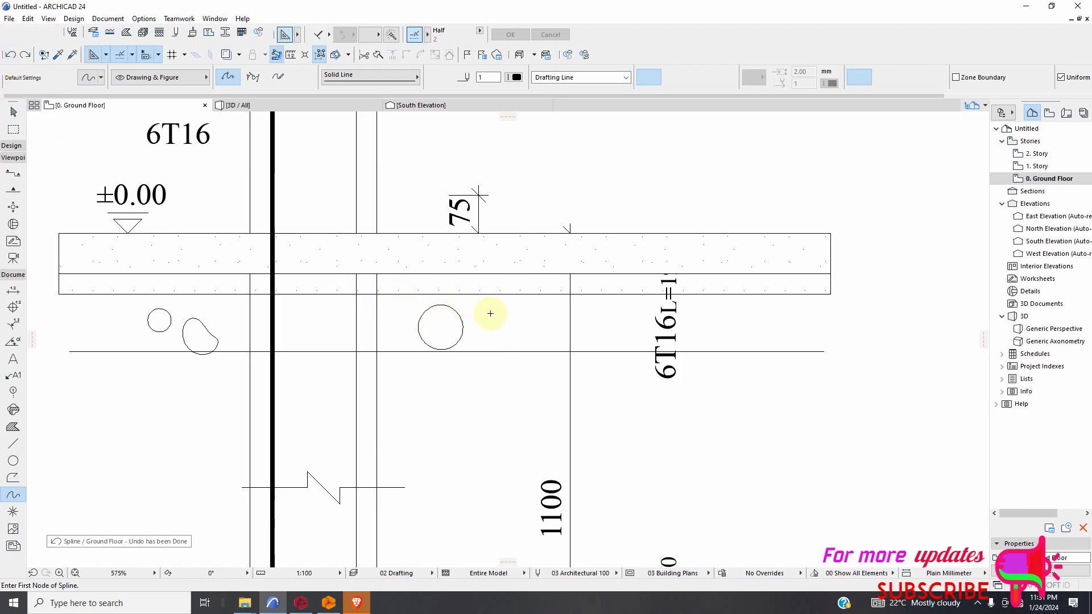
Sketch a closed pear-shaped stone beside the larger circular one, reaching up to the plaster layer's underside.
left_click(510, 311)
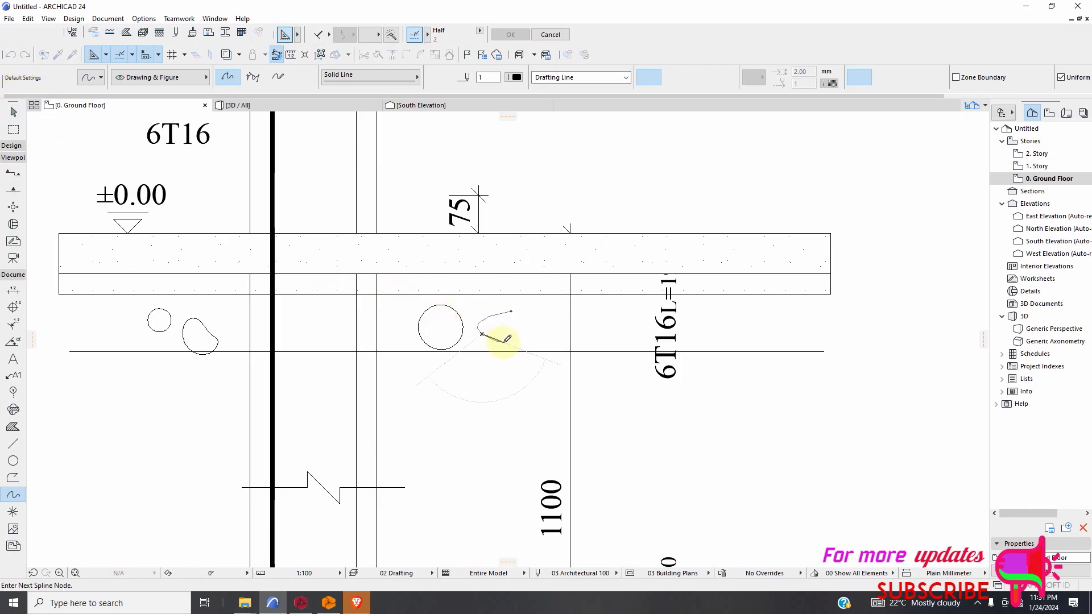
left_click(504, 342)
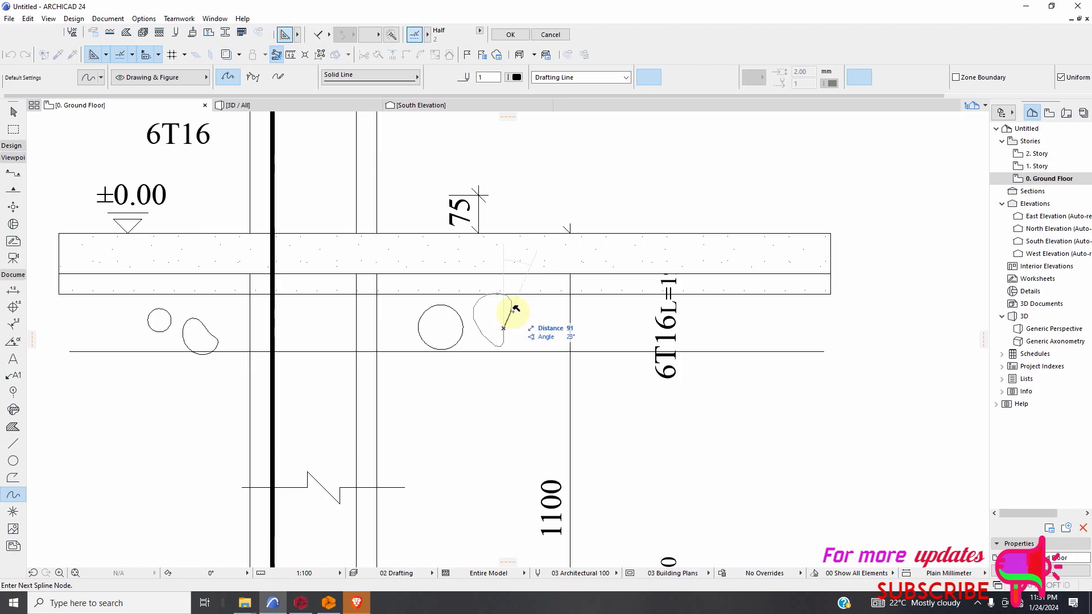
left_click(511, 311)
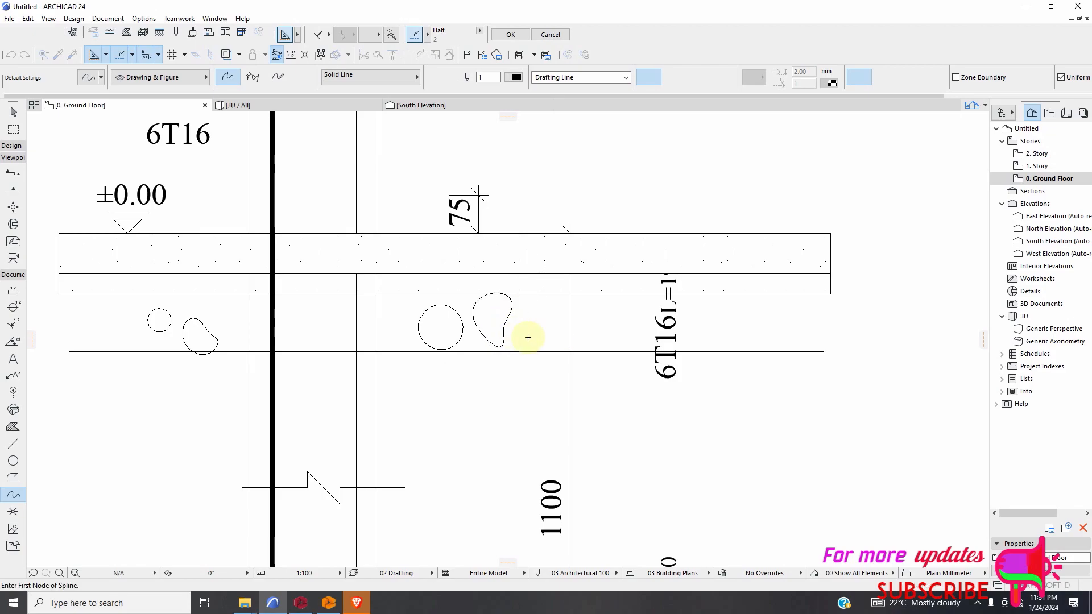
Try starting another stone spline near the 6T16 label, and undo the stray segment.
left_click(599, 307)
left_click(608, 335)
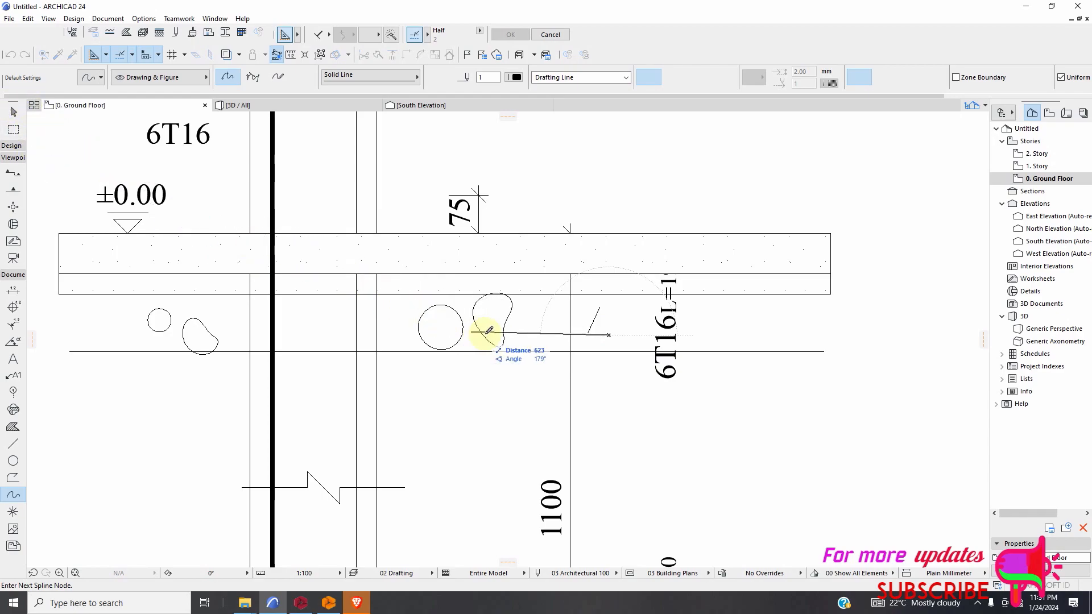
key("Escape")
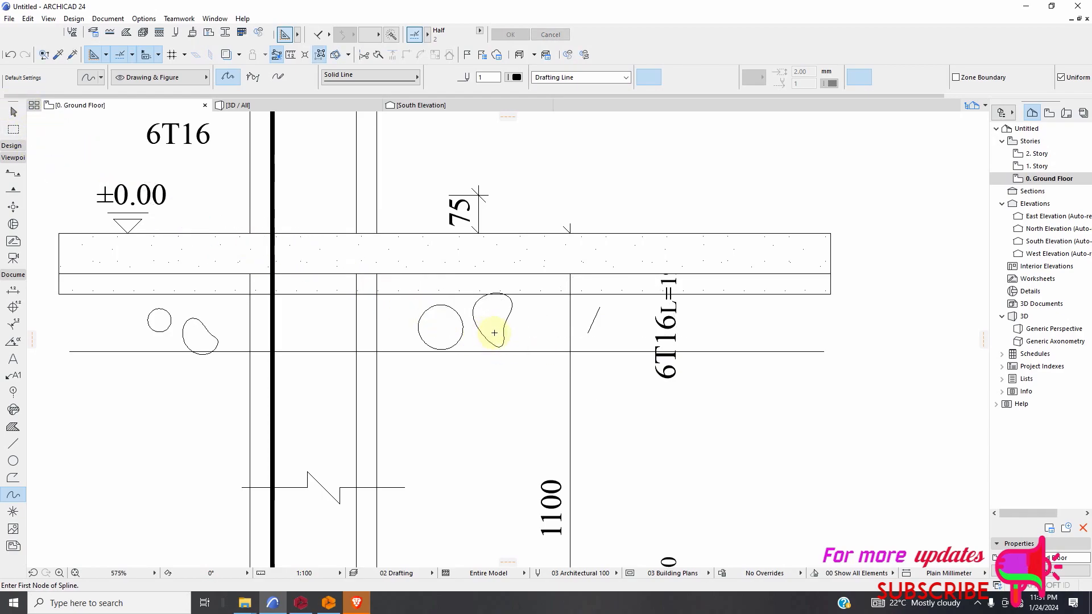
left_click(10, 55)
Sketch a narrow bean-shaped stone inside the column width, between the plaster layer and the line below.
scroll(527, 346, "down", 5)
scroll(495, 333, "up", 6)
left_click(512, 291)
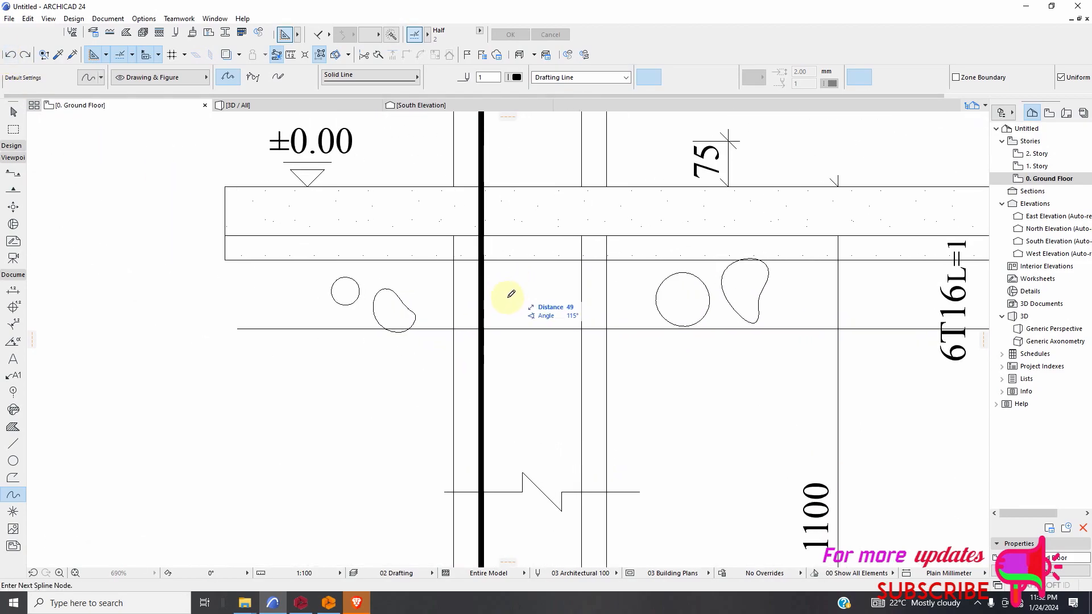
left_click(505, 303)
left_click(519, 297)
left_click(521, 275)
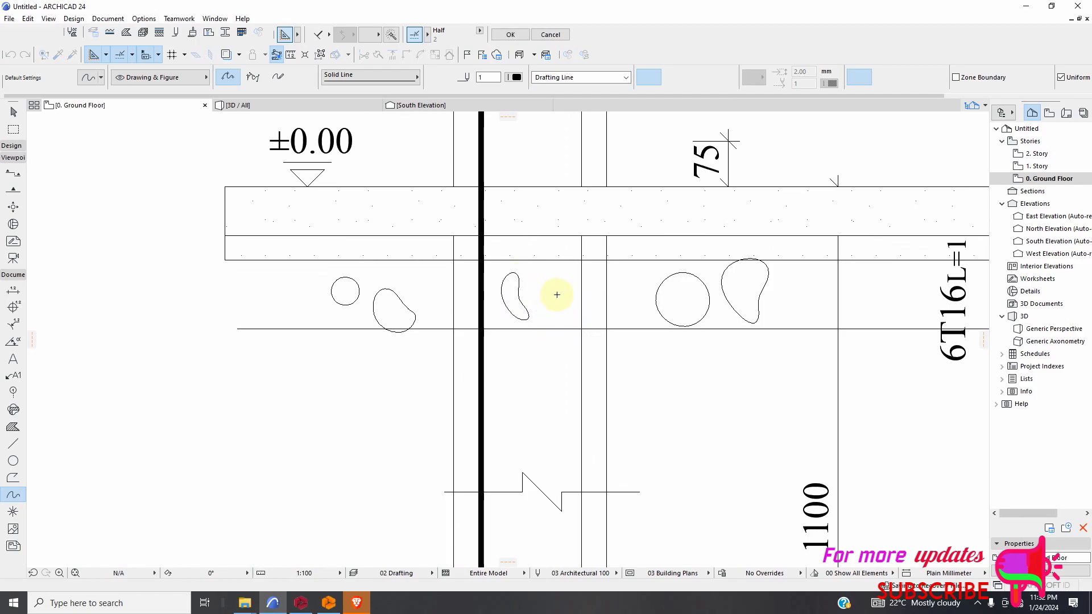
Sketch a closed rounded stone with a notched top below the plaster layer's outer left end.
left_click(271, 283)
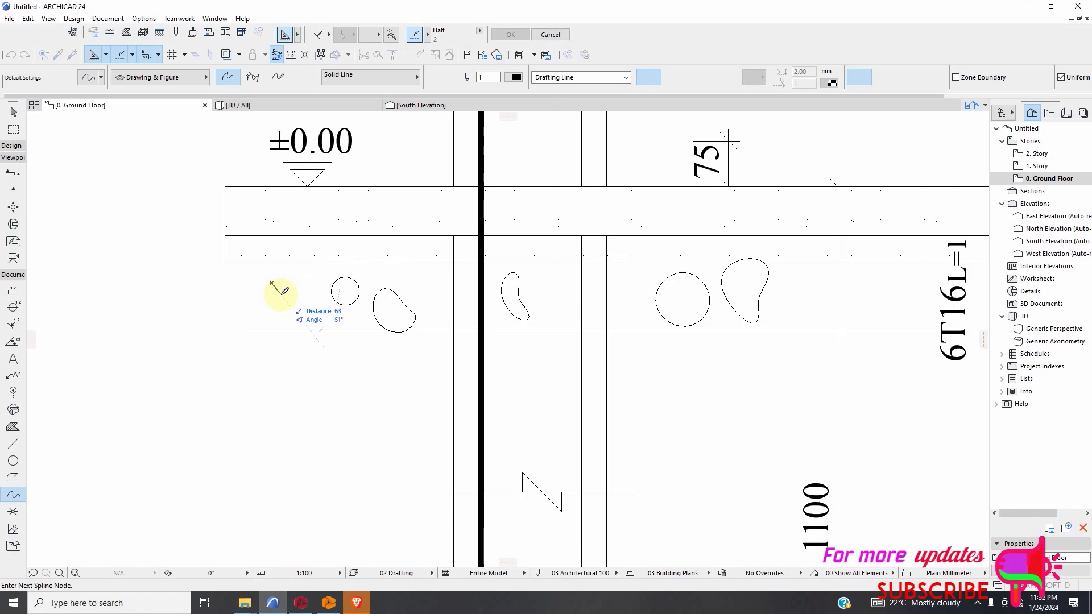
left_click(250, 311)
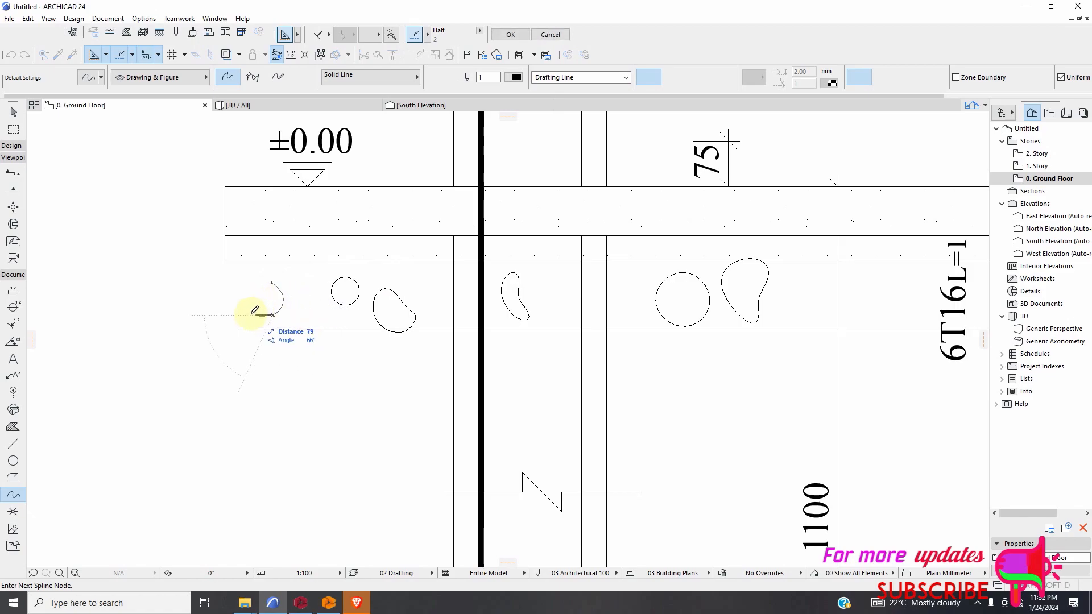
left_click(255, 290)
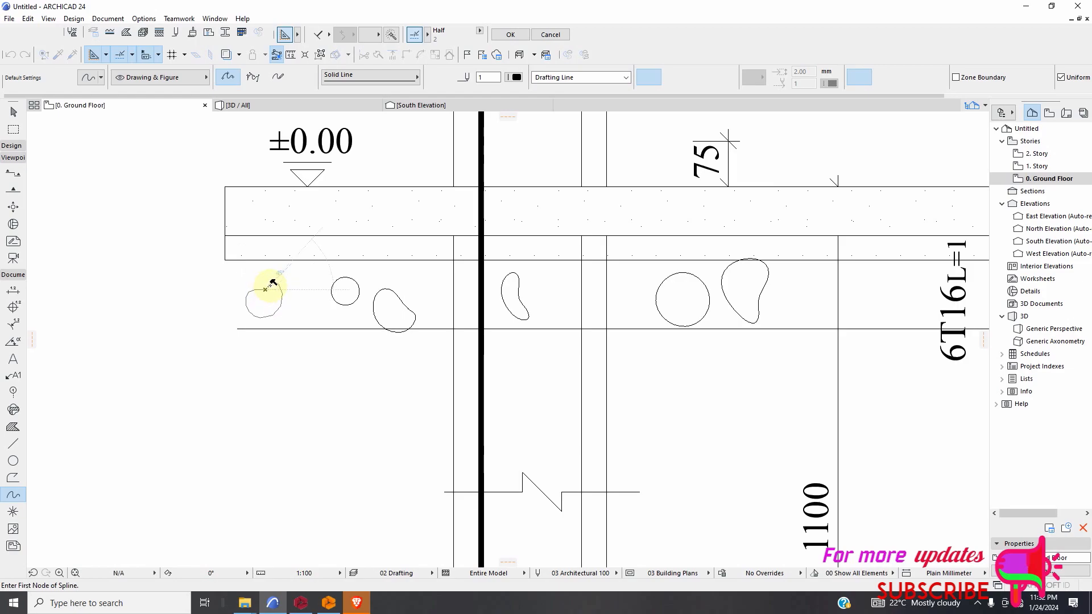
left_click(273, 283)
Try sketching a stone between the notched stone and the small circular one, and undo both attempts.
left_click(309, 294)
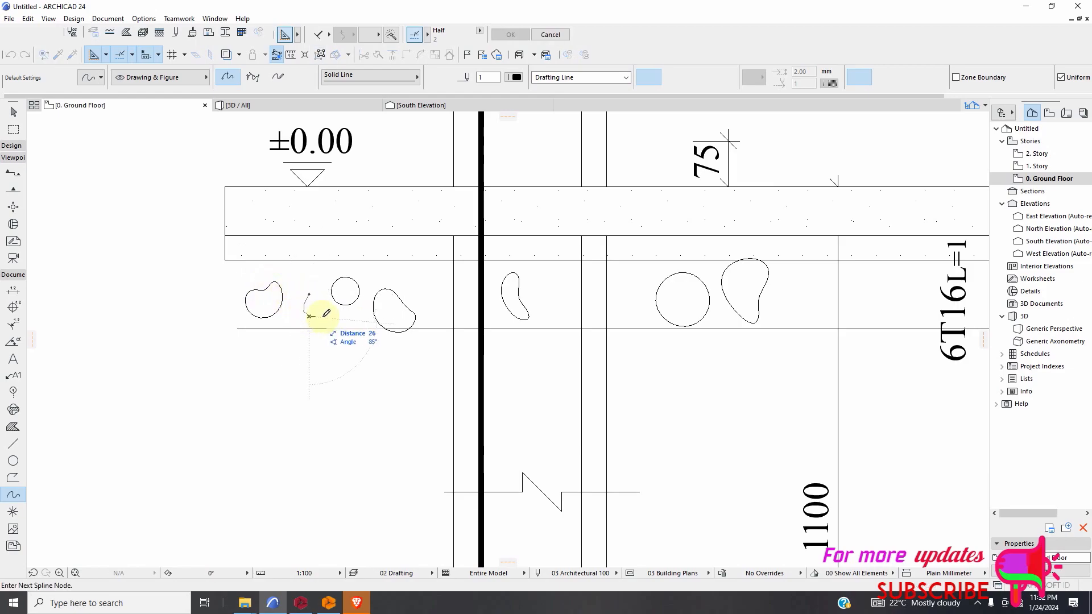
left_click(323, 316)
left_click(306, 294)
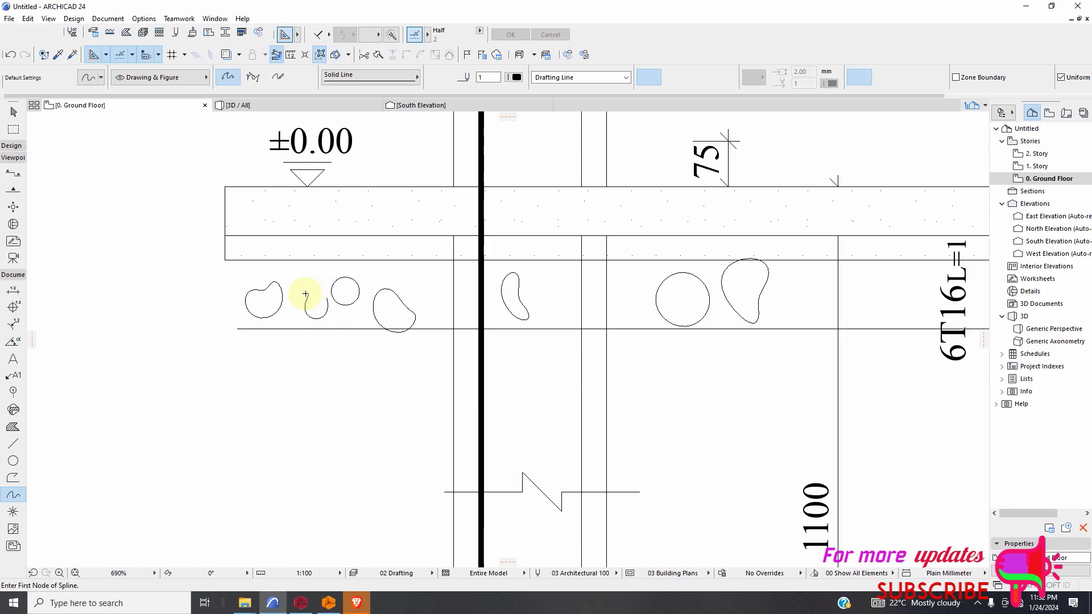
left_click(10, 56)
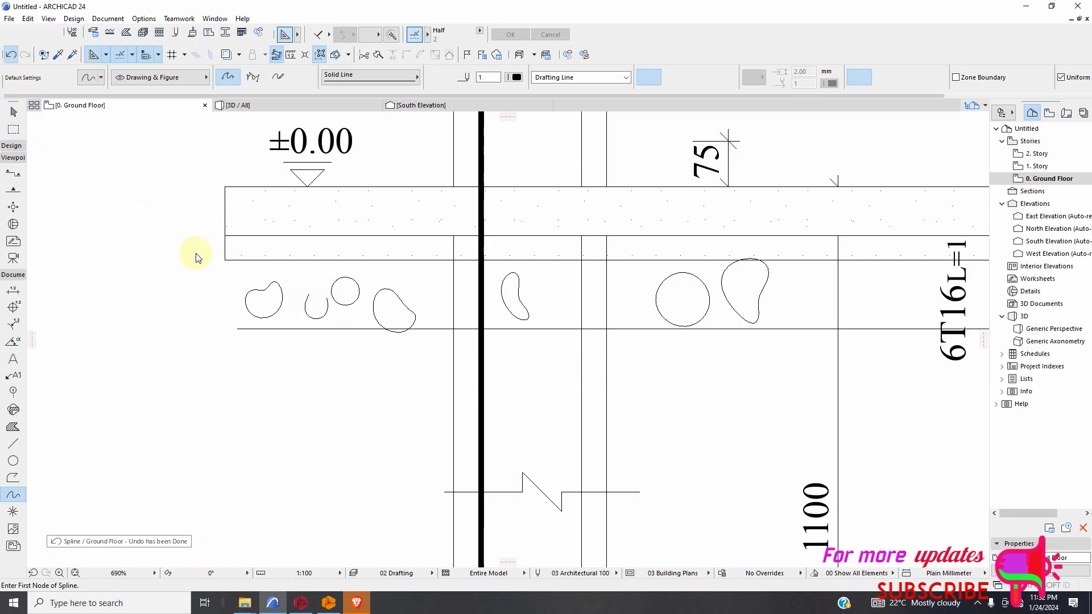
left_click(300, 302)
double_click(299, 320)
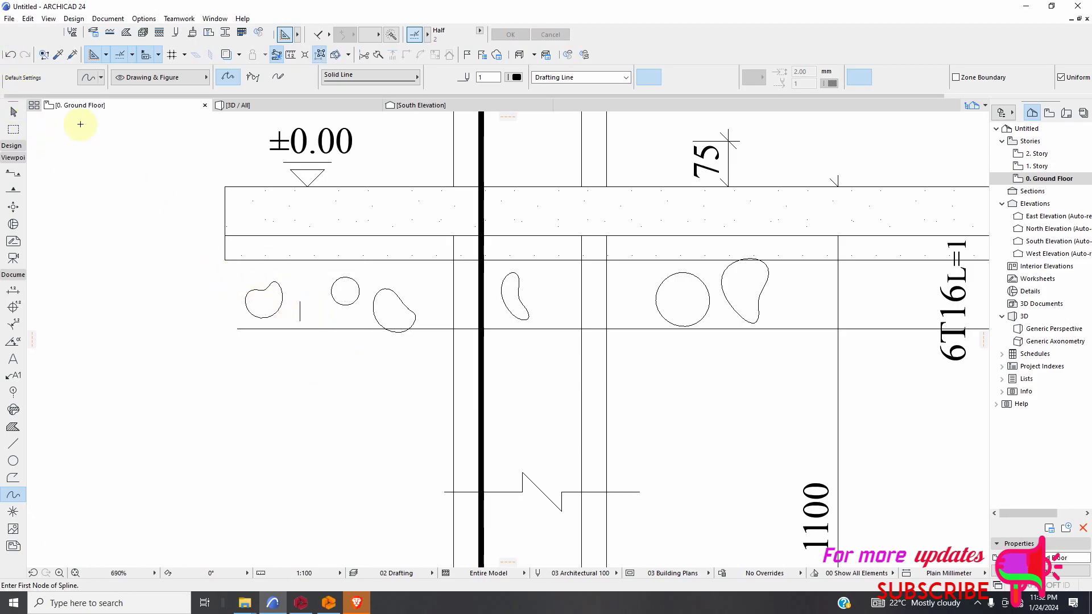
left_click(11, 57)
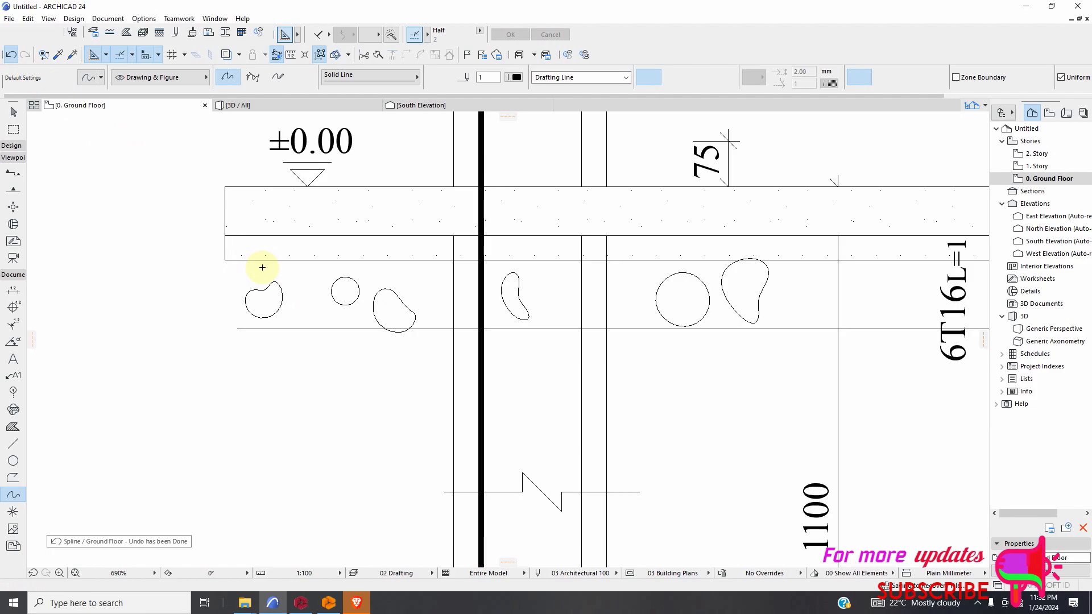
Sketch a closed bean-shaped stone in the gap between the notched stone and the small circular one.
left_click(300, 309)
left_click(318, 306)
left_click(306, 293)
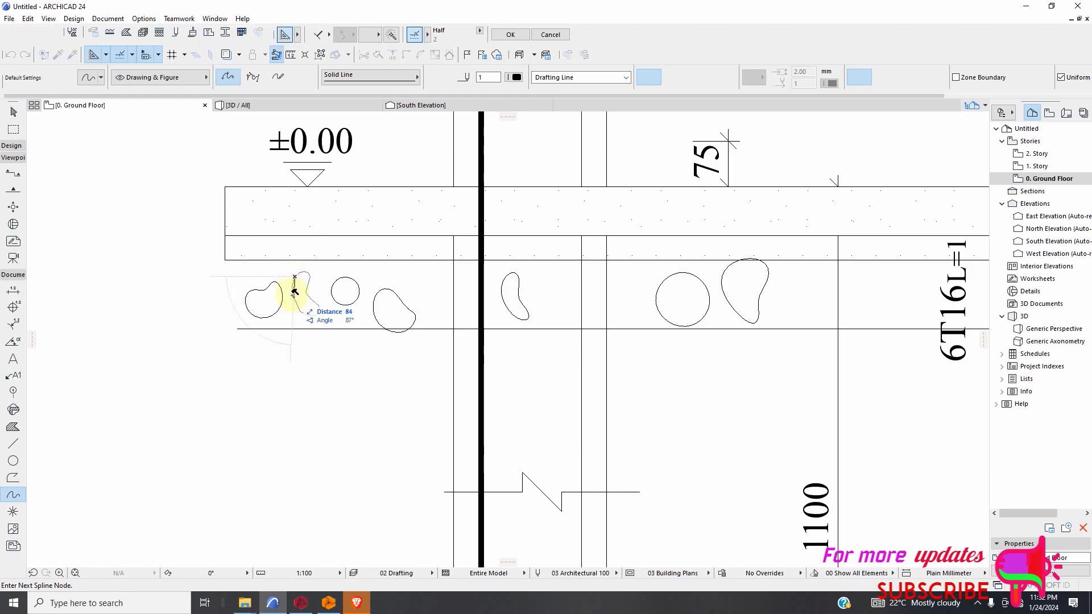
double_click(294, 293)
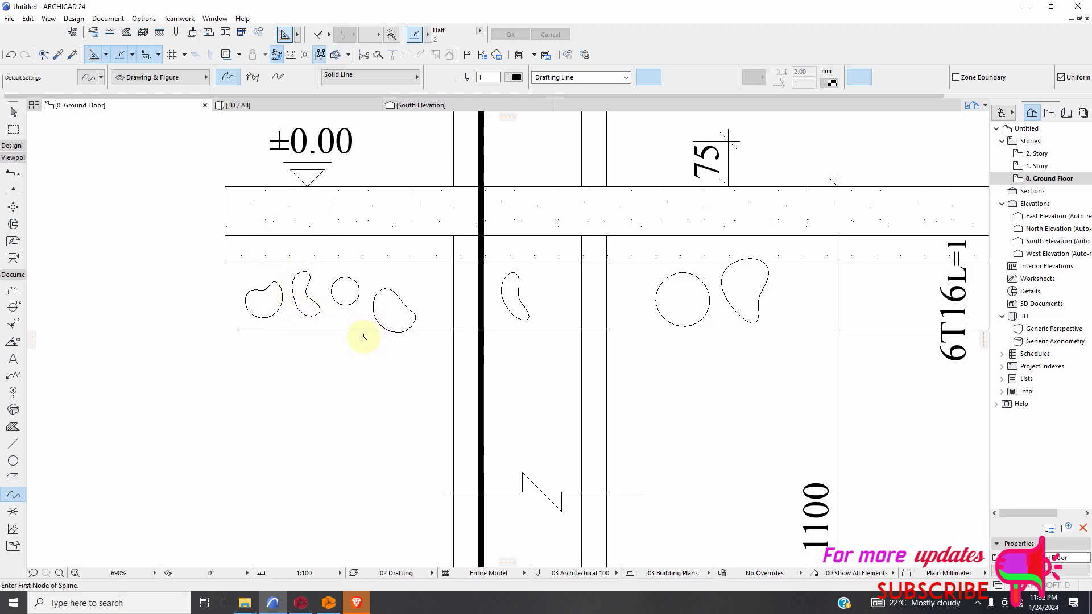
Move the kidney-shaped stone nearest the thick vertical bar upward so it sits clear of the line below.
scroll(361, 341, "down", 3)
scroll(373, 335, "up", 2)
left_click(14, 111)
scroll(342, 364, "up", 2)
left_click_drag(231, 261, 375, 313)
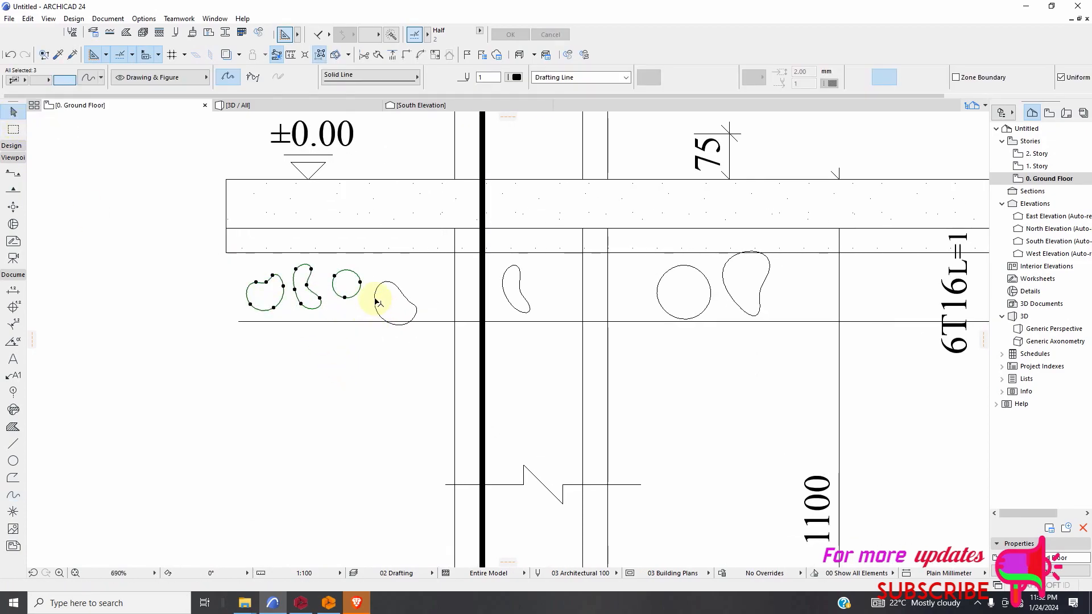
right_click(412, 288)
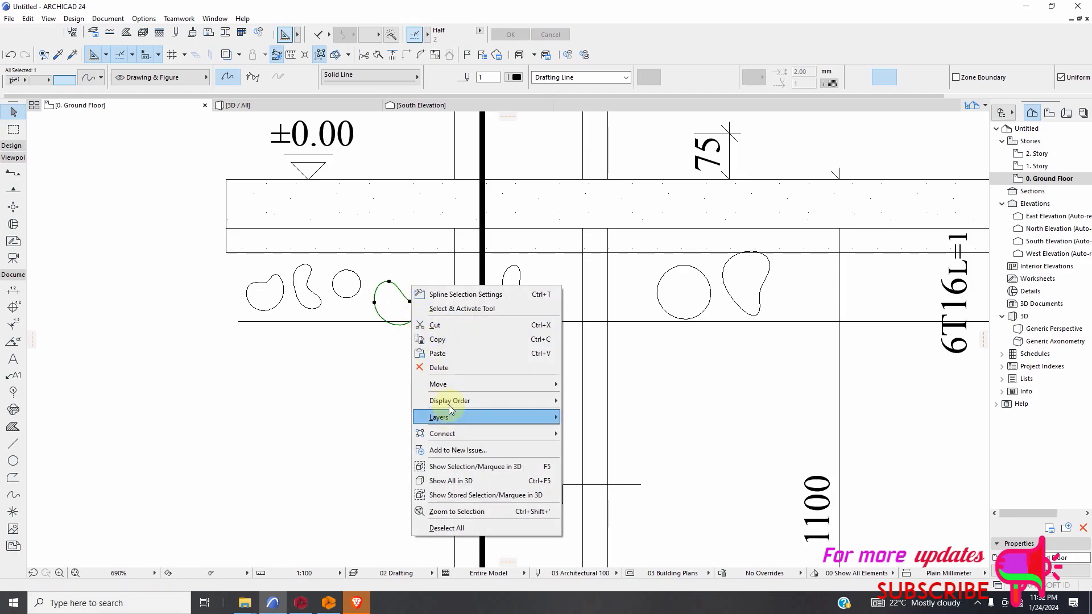
mouse_move(448, 383)
left_click(581, 386)
left_click(415, 313)
left_click(402, 293)
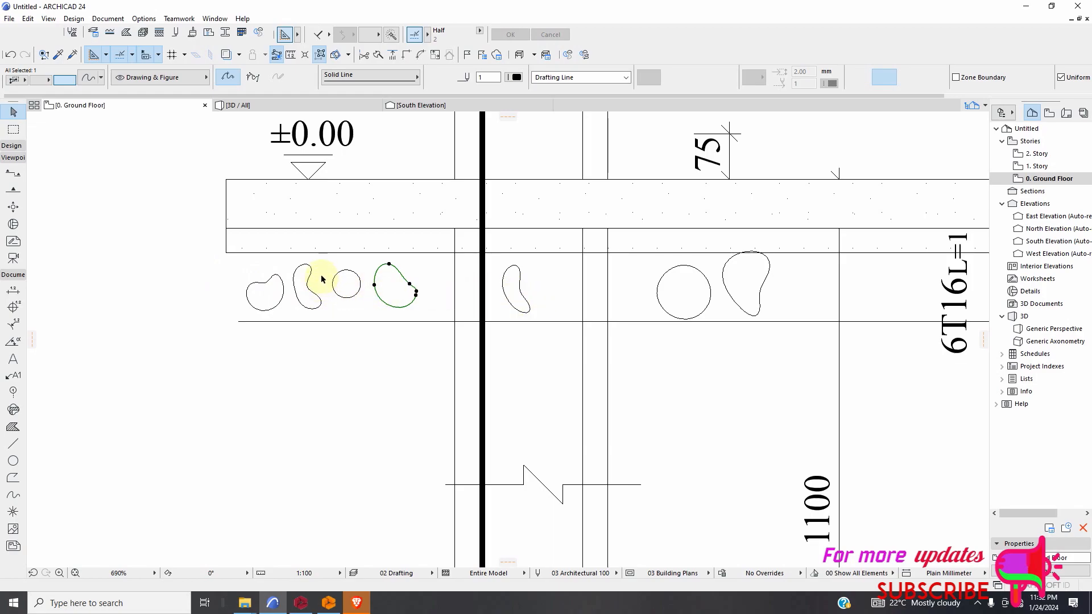
Move the small circular stone up about 51 mm, closer to the underside of the plaster layer.
left_click(352, 295)
left_click(330, 268)
left_click(365, 305)
left_click(400, 308)
right_click(363, 307)
left_click(348, 301)
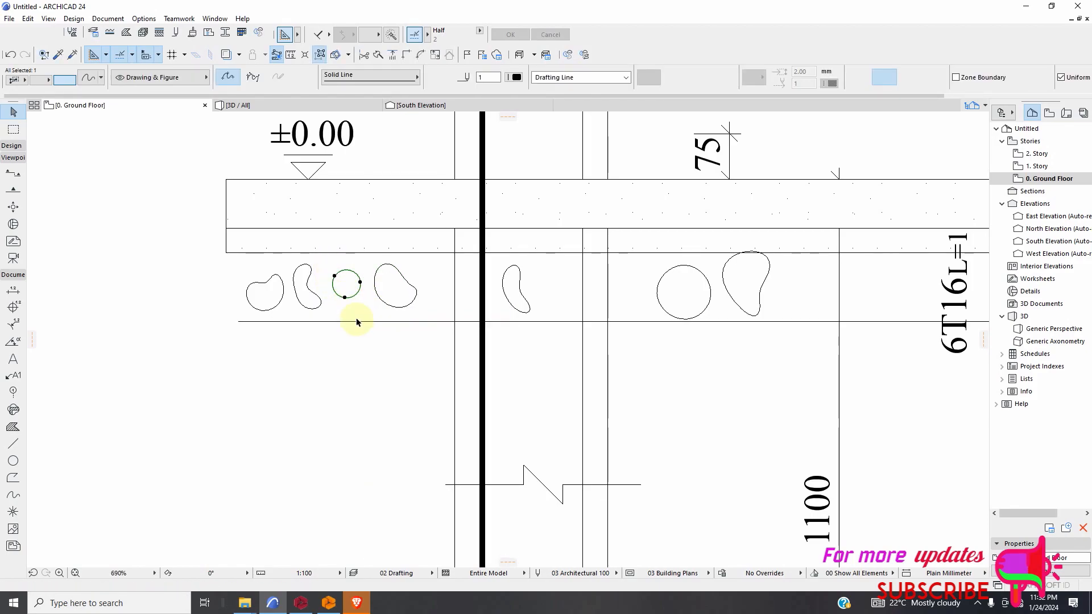
right_click(353, 305)
mouse_move(469, 403)
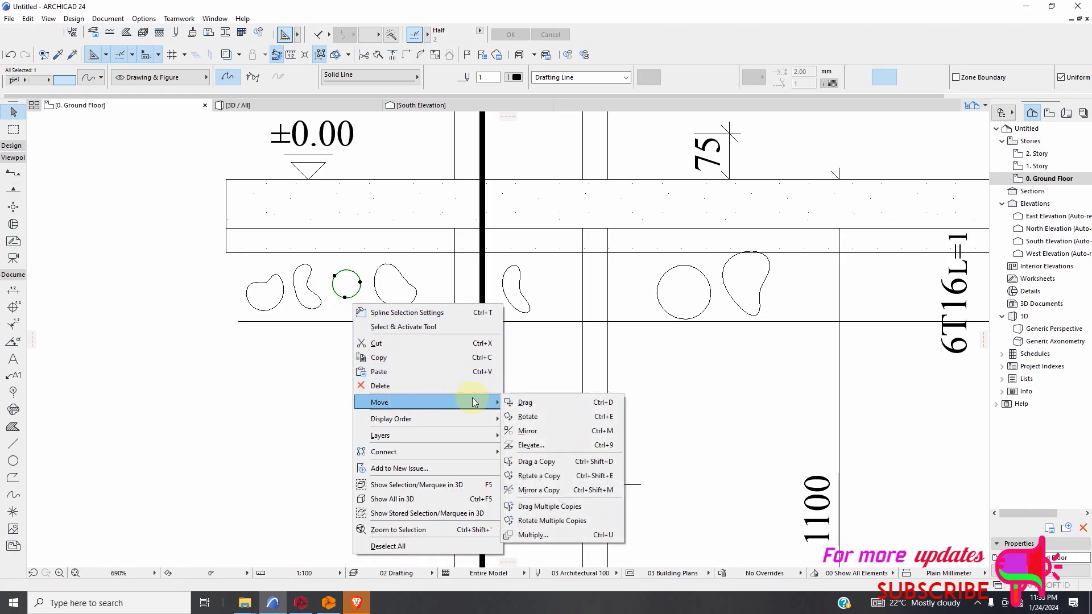
left_click(520, 402)
left_click(345, 300)
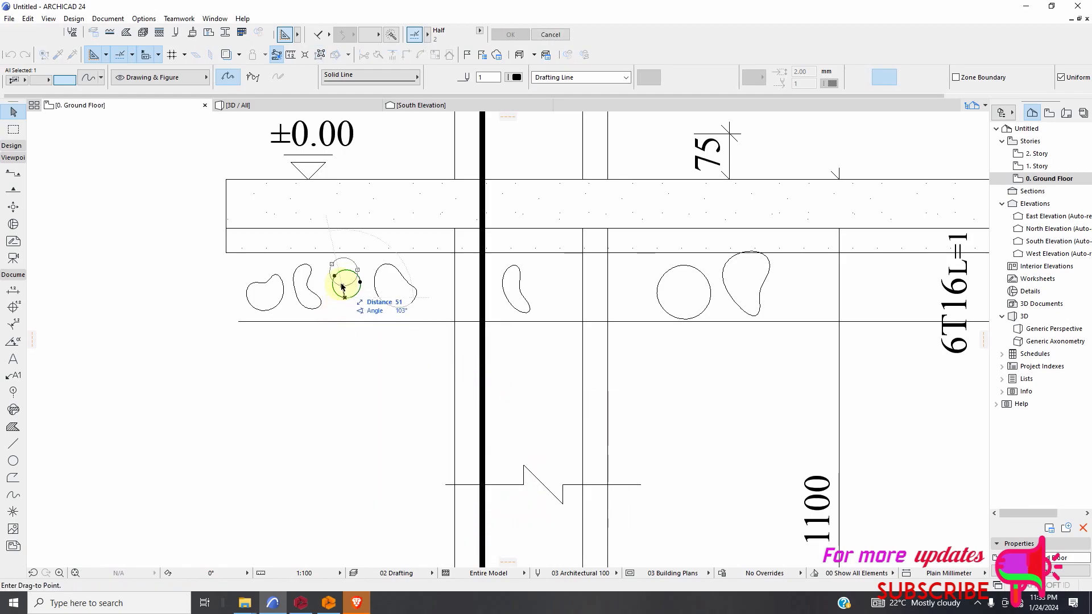
left_click(342, 285)
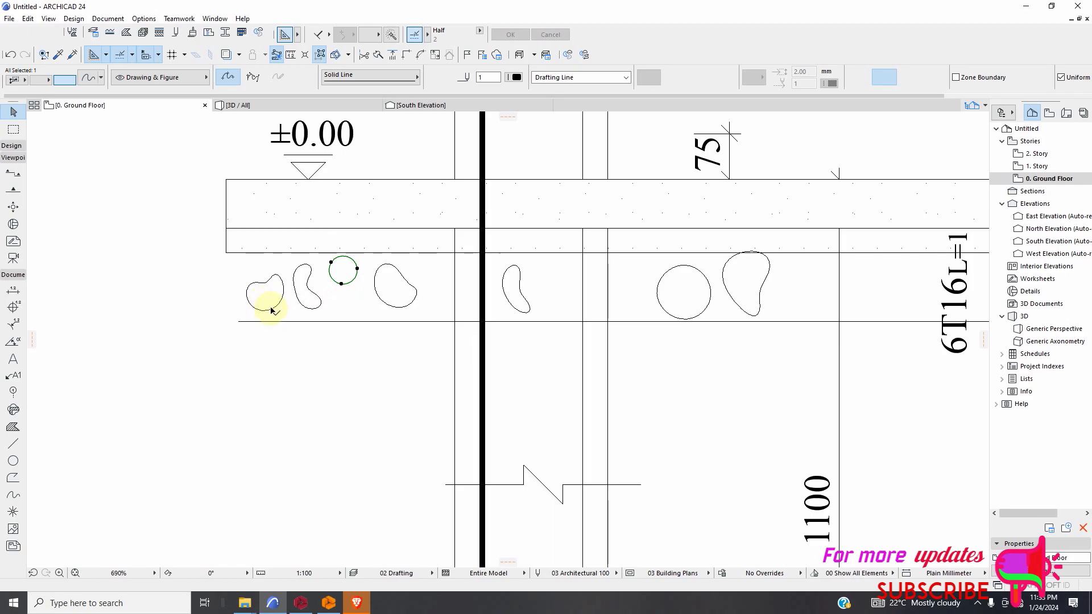
Move the notched stone about 350 mm across into the space directly below the small circular stone.
right_click(176, 249)
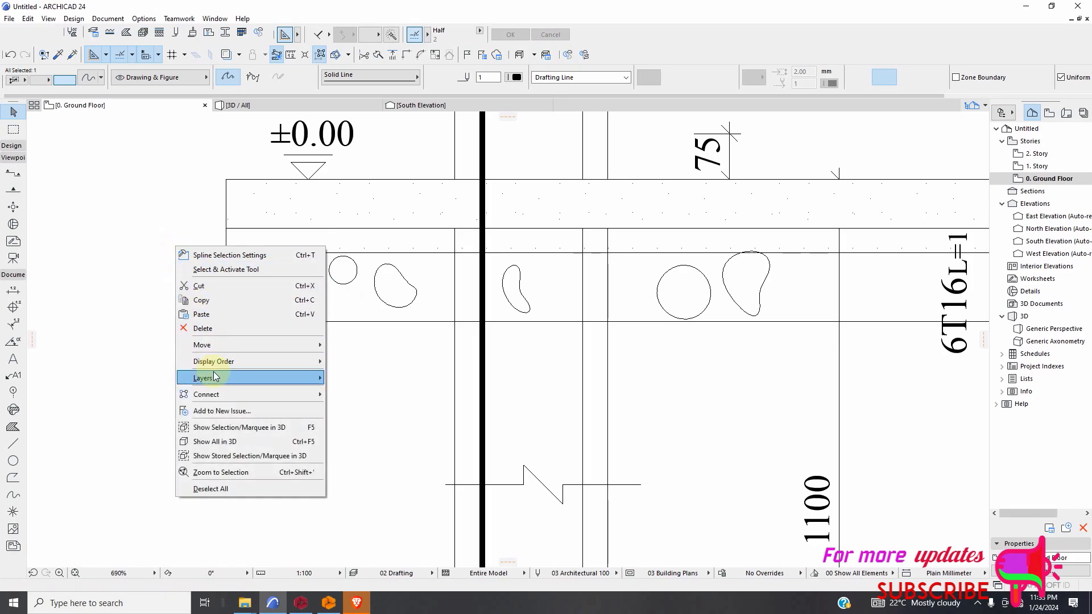
mouse_move(226, 345)
left_click(348, 347)
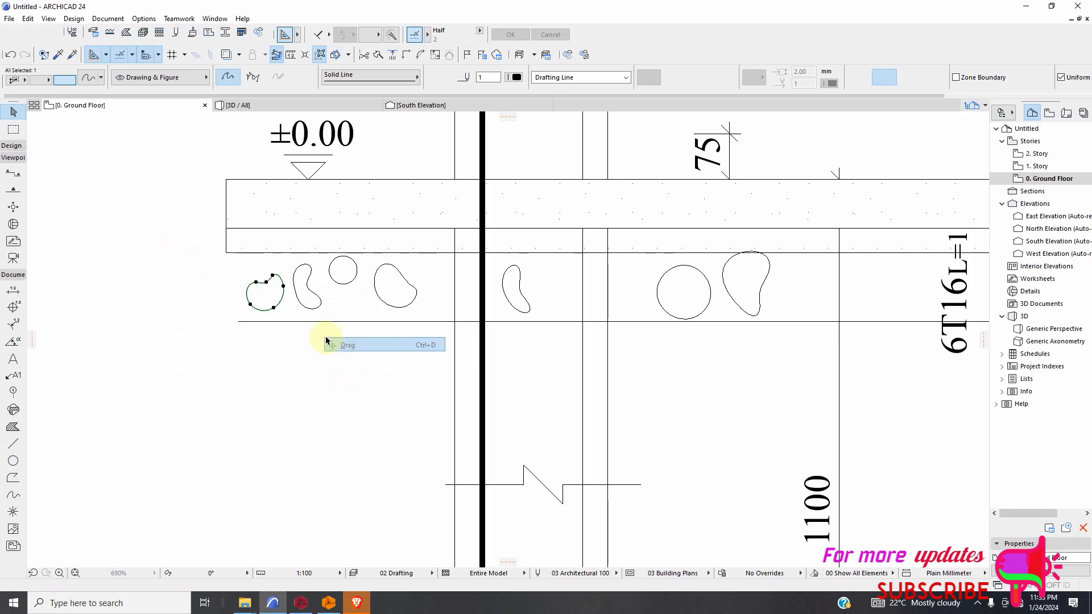
left_click(273, 308)
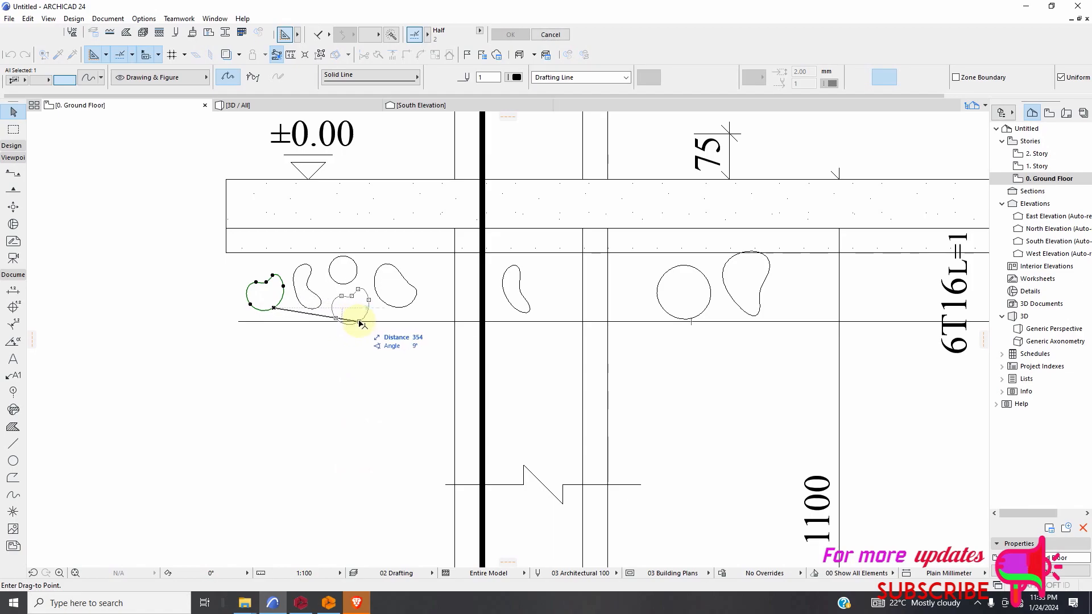
left_click(361, 316)
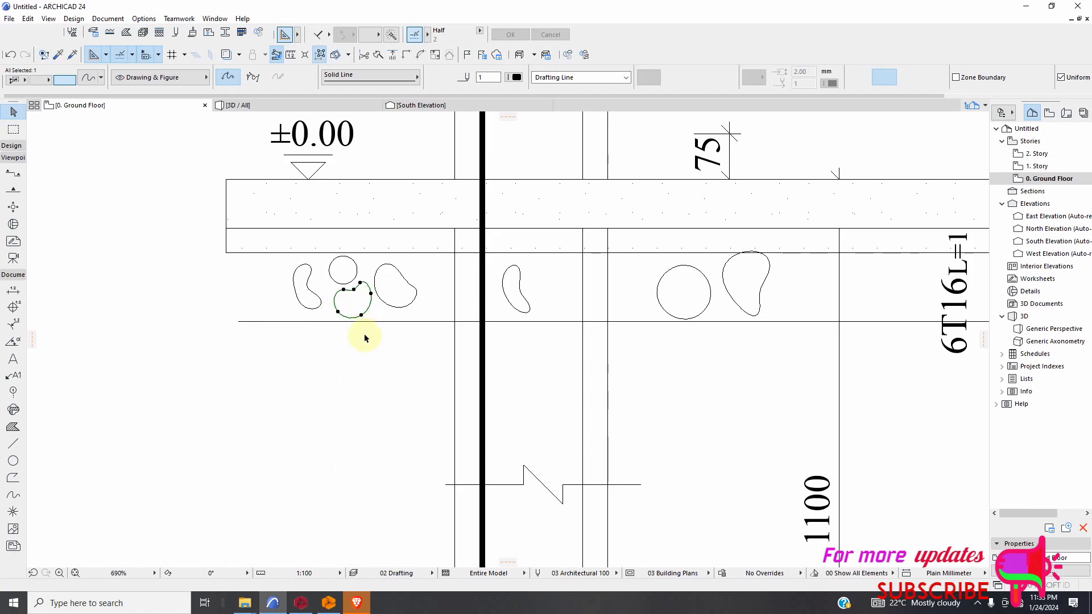
Move the slim curved stone across the thick vertical bar to beside the kidney-shaped stone, and delete the two large stones at the far end.
right_click(541, 294)
mouse_move(565, 387)
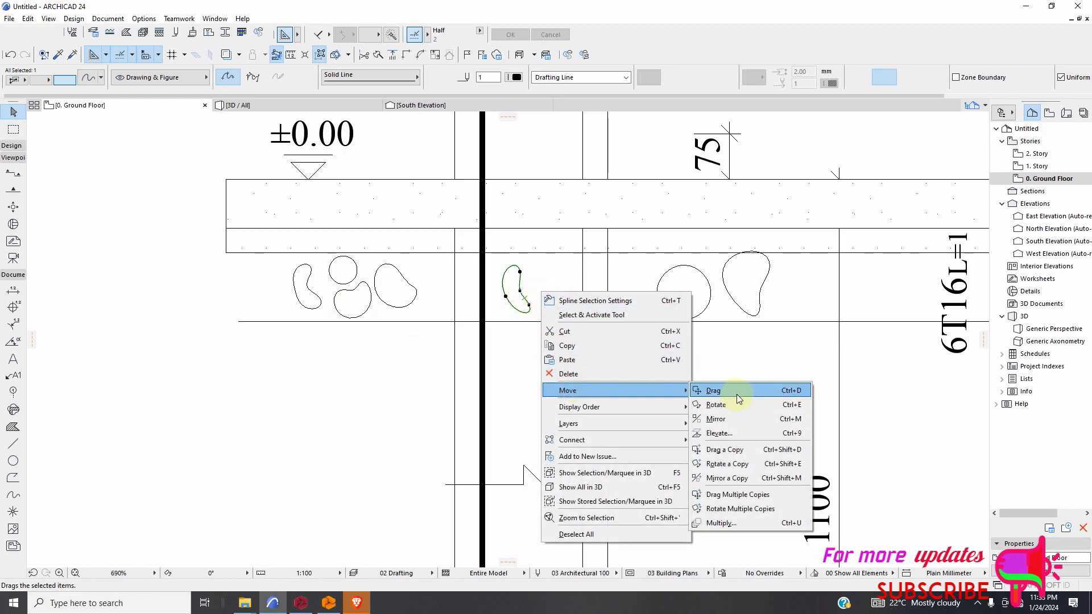
left_click(717, 390)
left_click(512, 304)
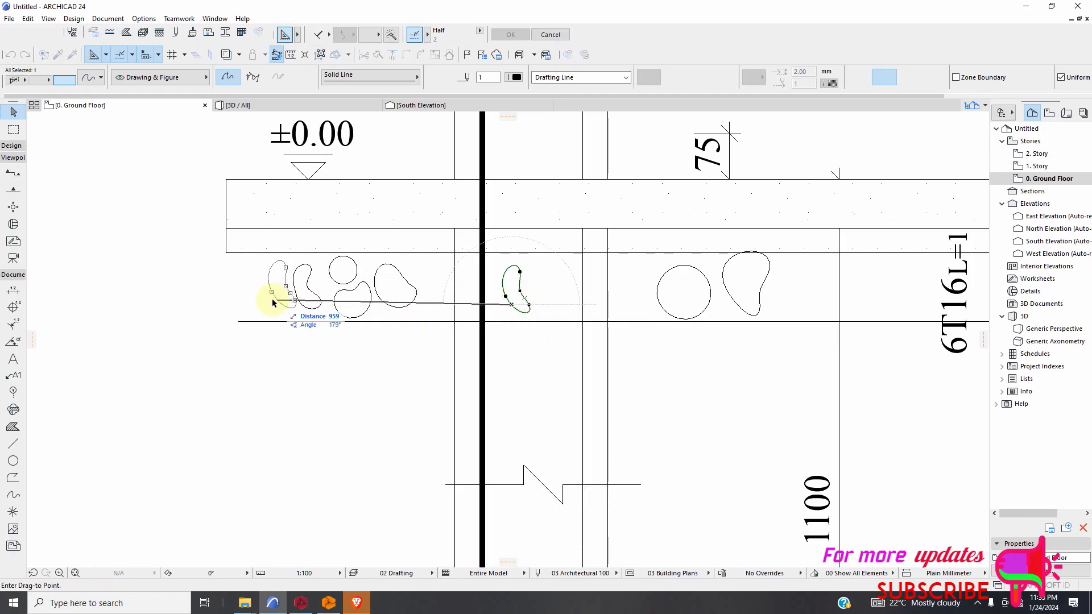
left_click(430, 304)
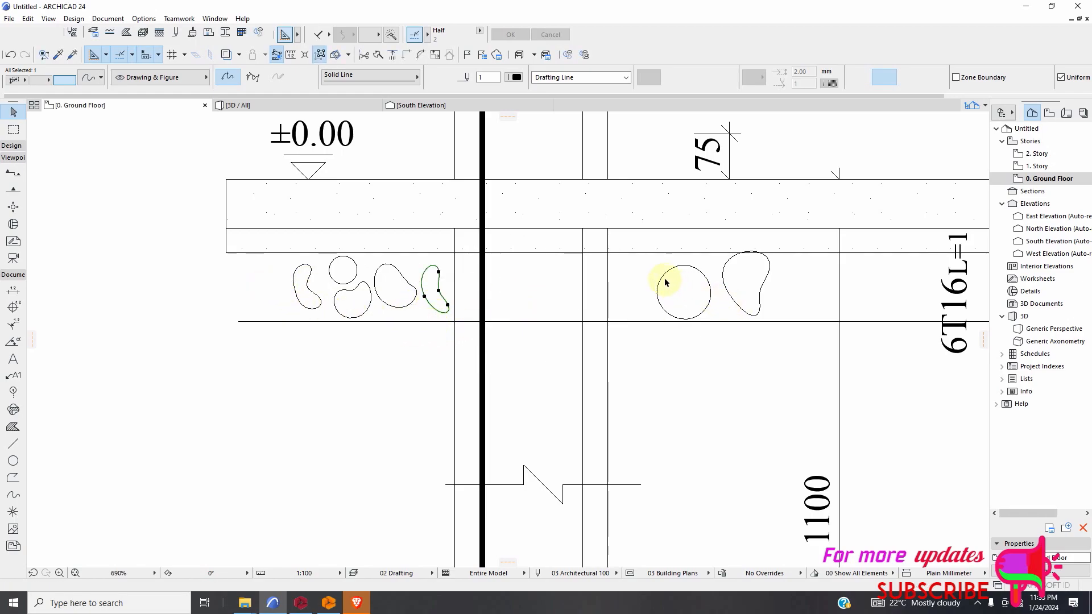
key("Delete")
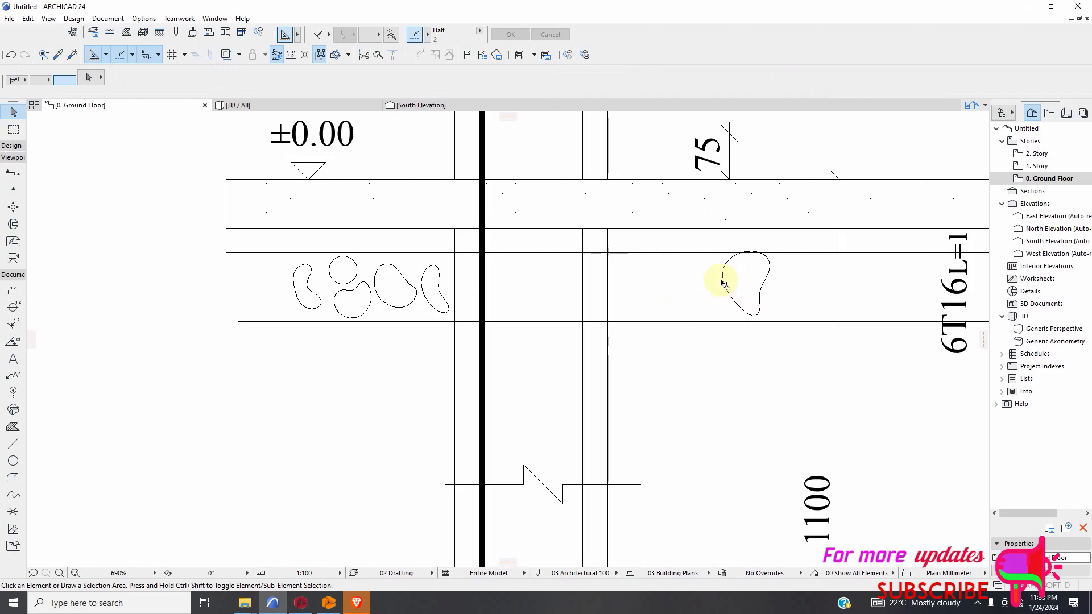
key("Delete")
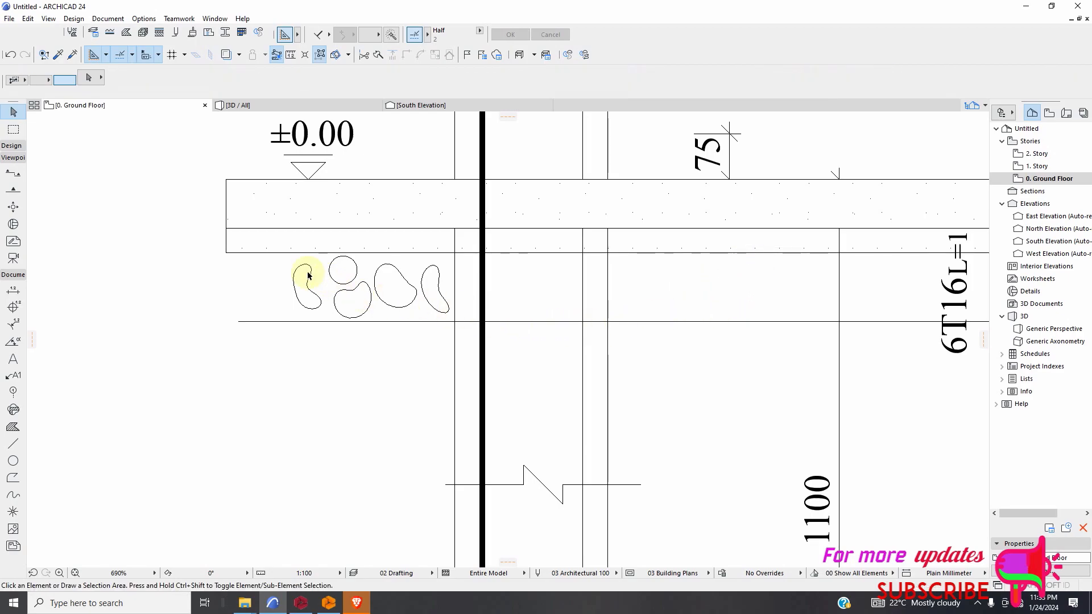
Place three copies of the five-stone group in a row beneath the plaster layer with Drag Multiple Copies.
left_click_drag(286, 262, 449, 322)
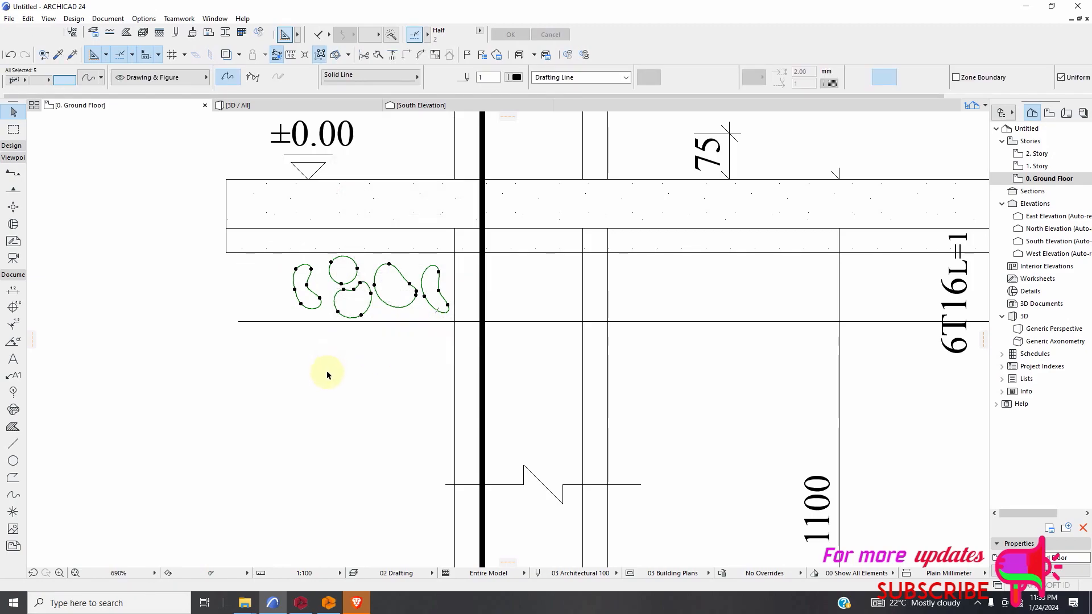
right_click(327, 385)
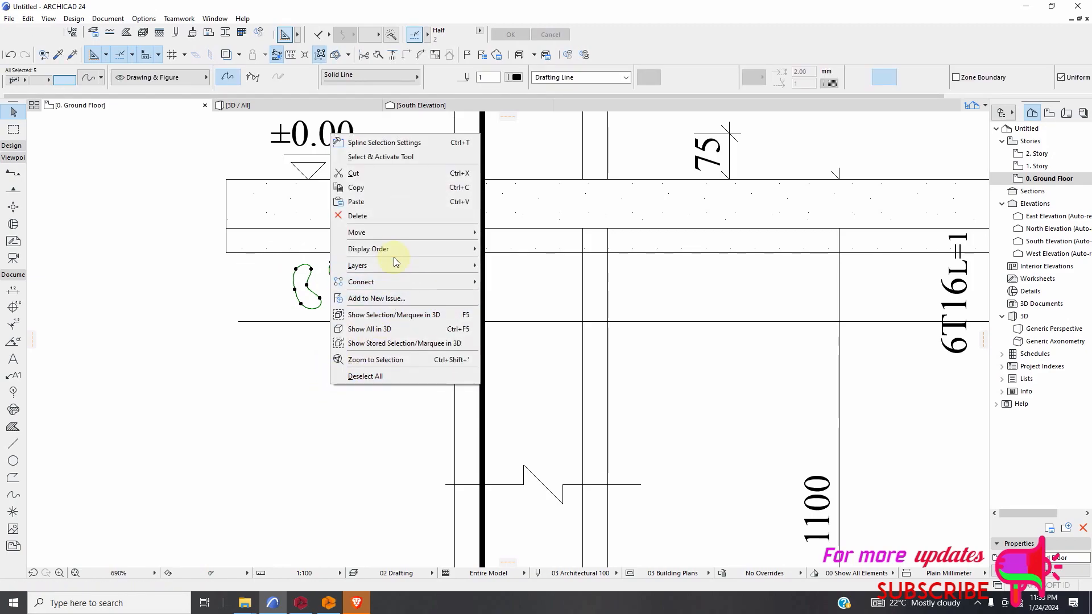
mouse_move(393, 234)
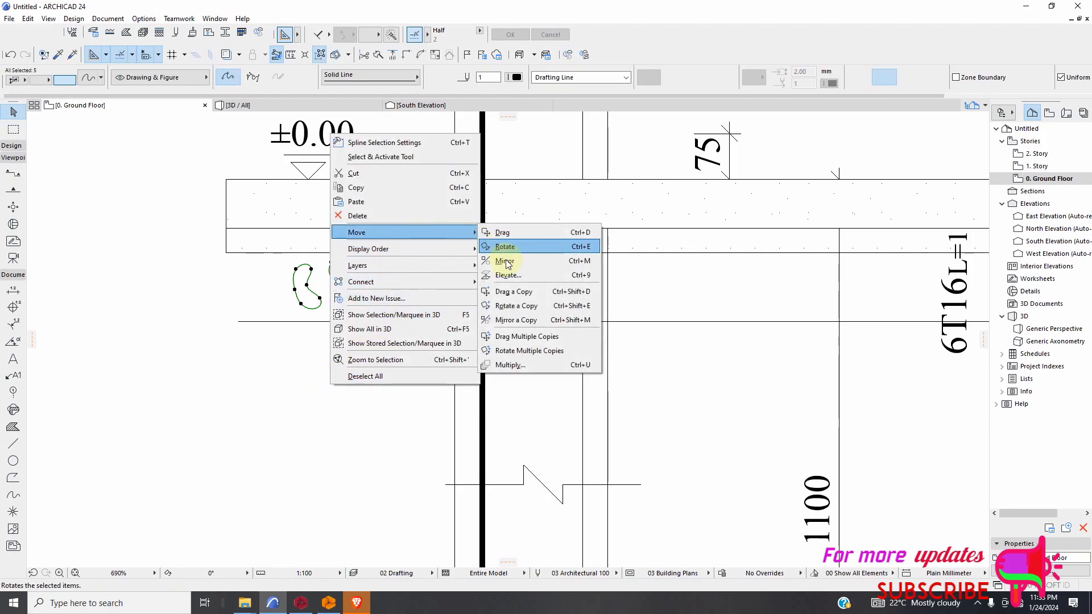
left_click(515, 336)
left_click(301, 286)
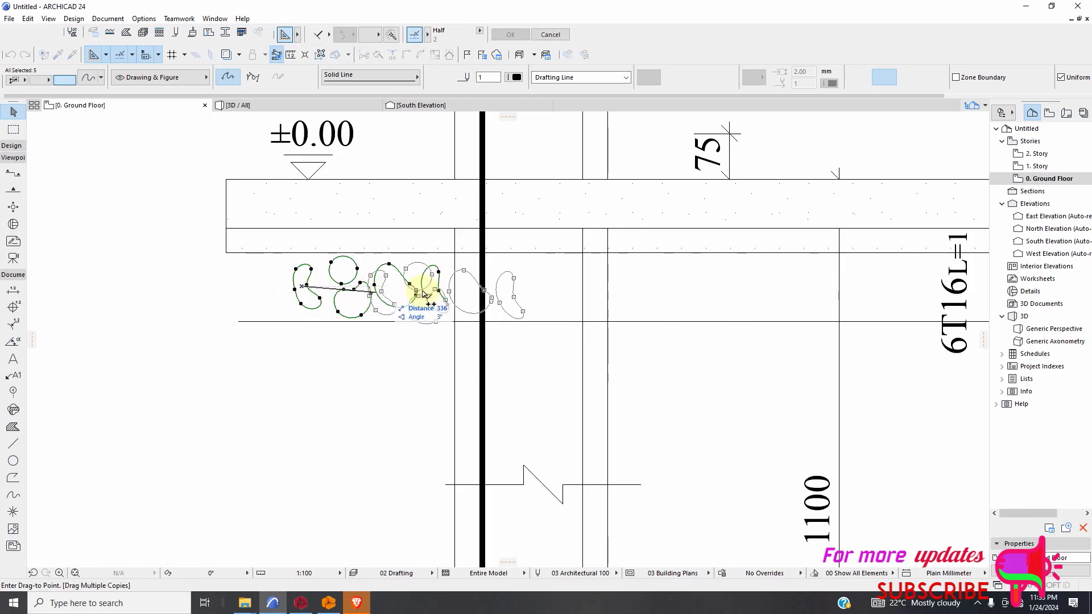
left_click(476, 287)
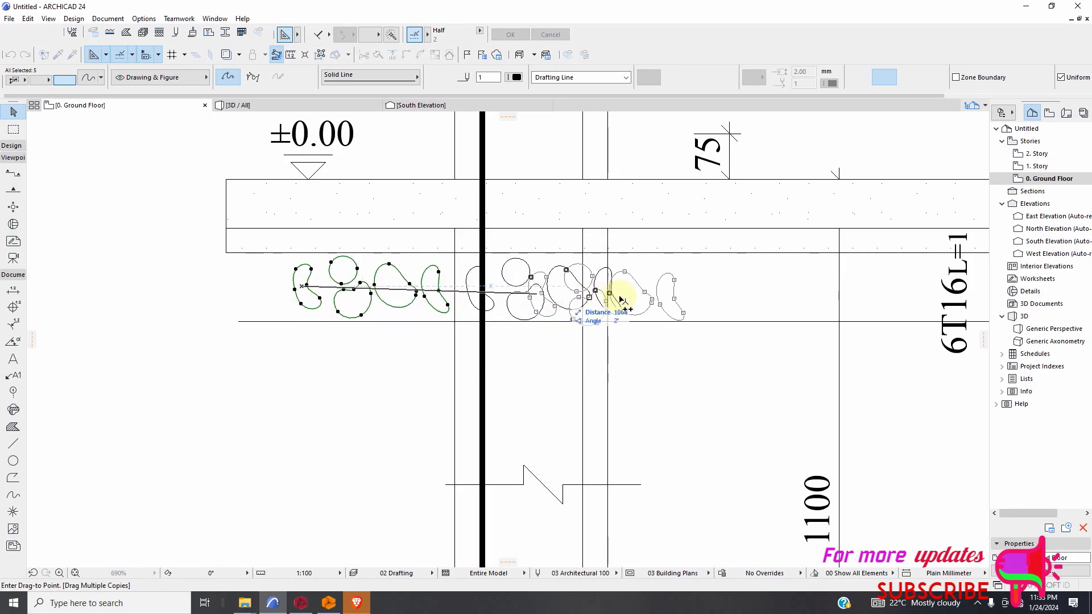
left_click(668, 292)
scroll(355, 298, "down", 3)
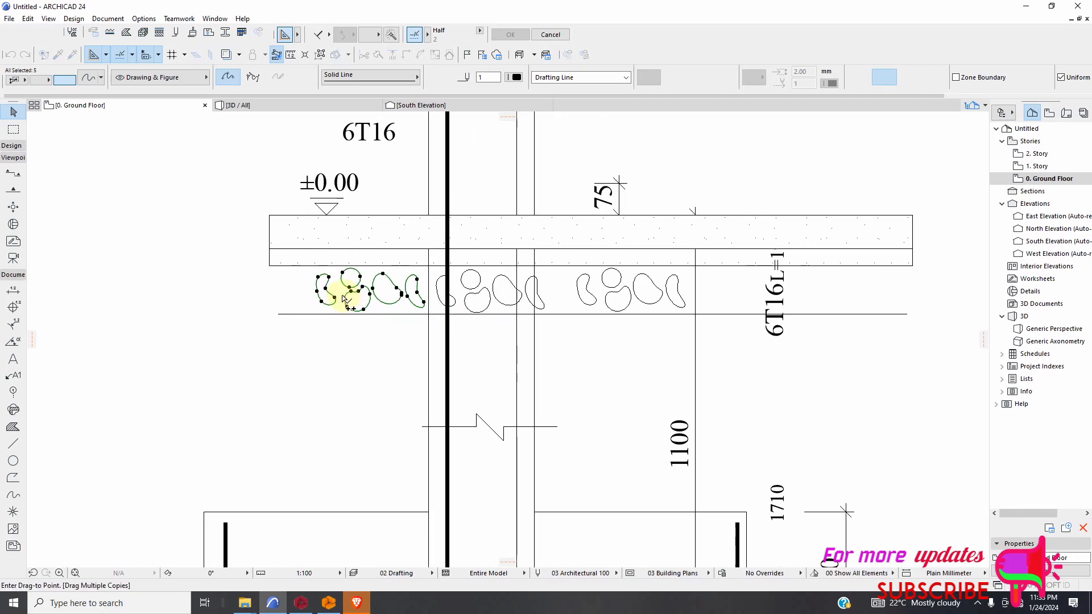
left_click(691, 292)
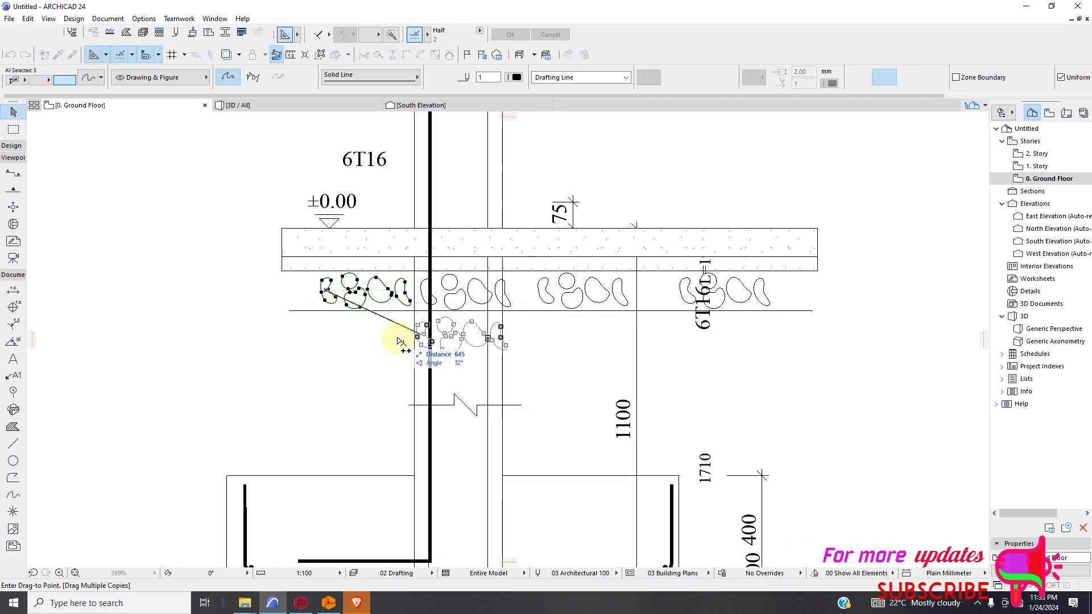
key("Escape")
Examine the reinforced concrete and plaster layers above the row of stones, and the column elevation above them.
scroll(364, 341, "down", 3)
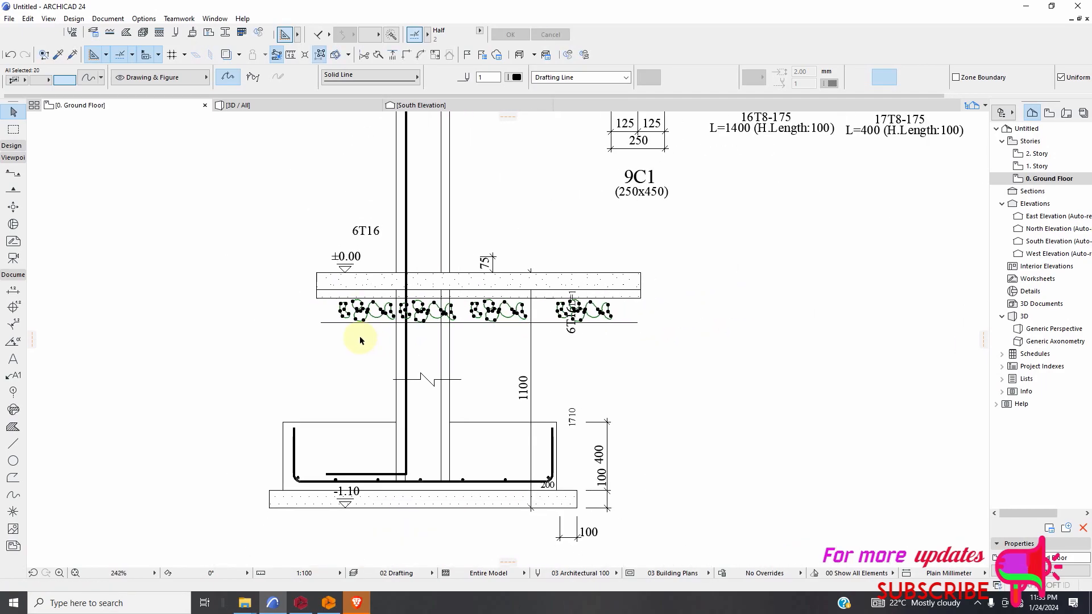
scroll(520, 321, "up", 5)
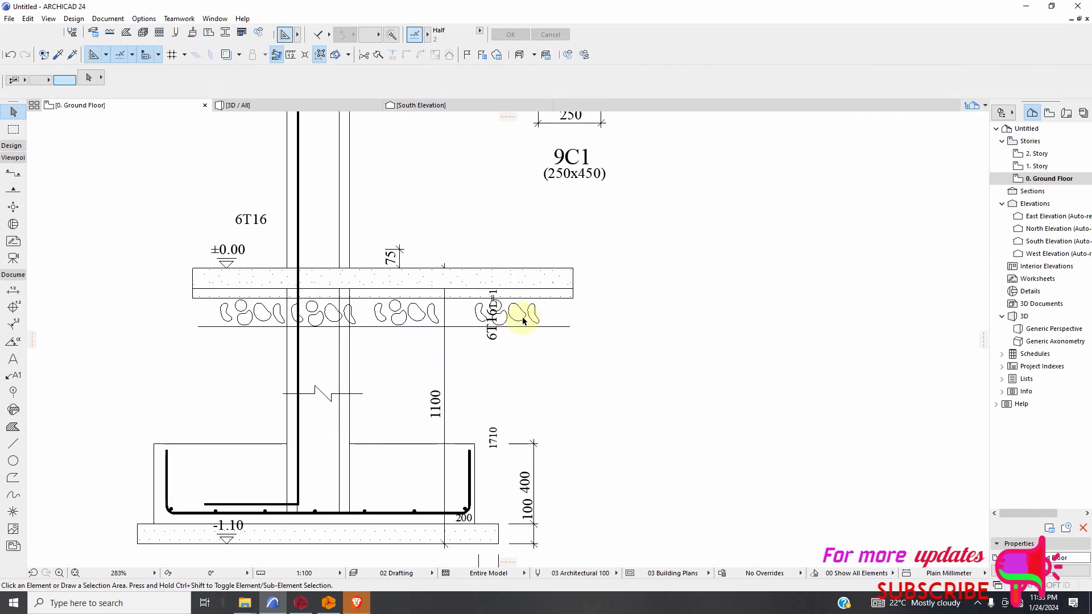
left_click(526, 271)
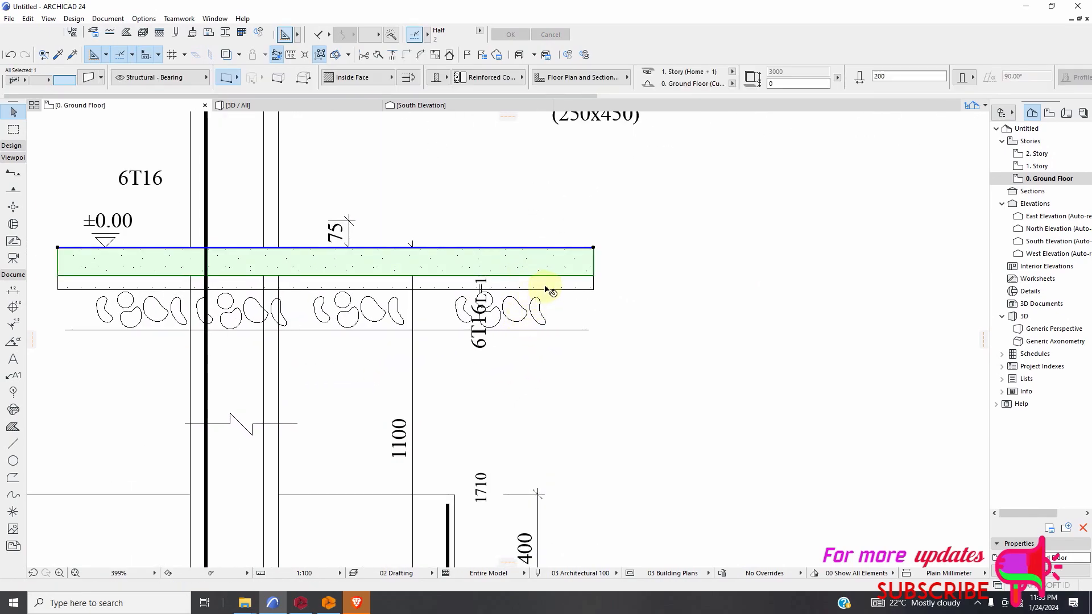
scroll(545, 288, "up", 1)
left_click(546, 291)
scroll(576, 309, "down", 3)
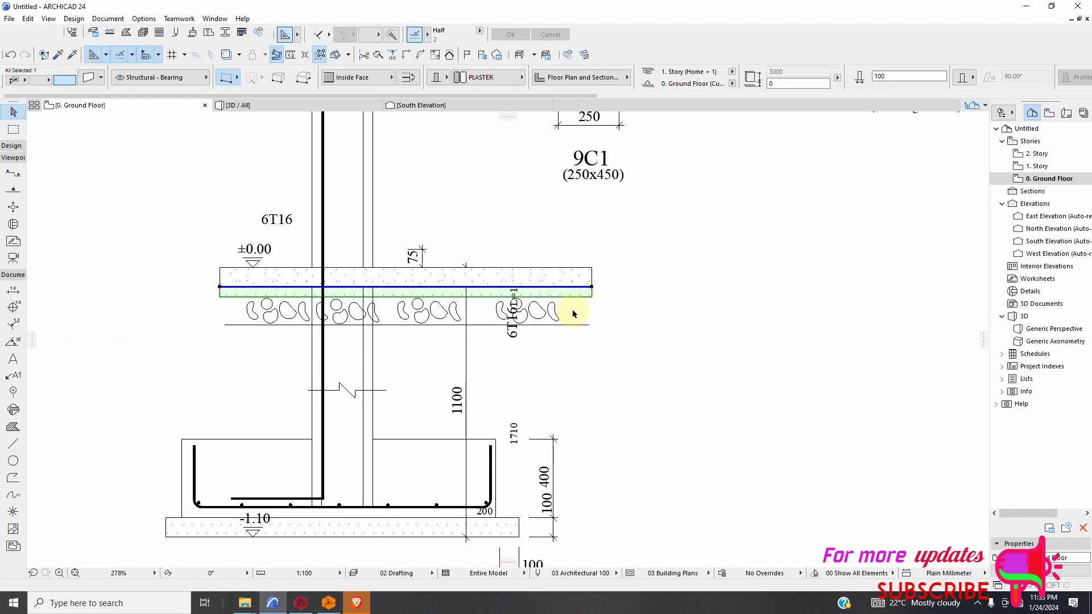
scroll(582, 321, "down", 10)
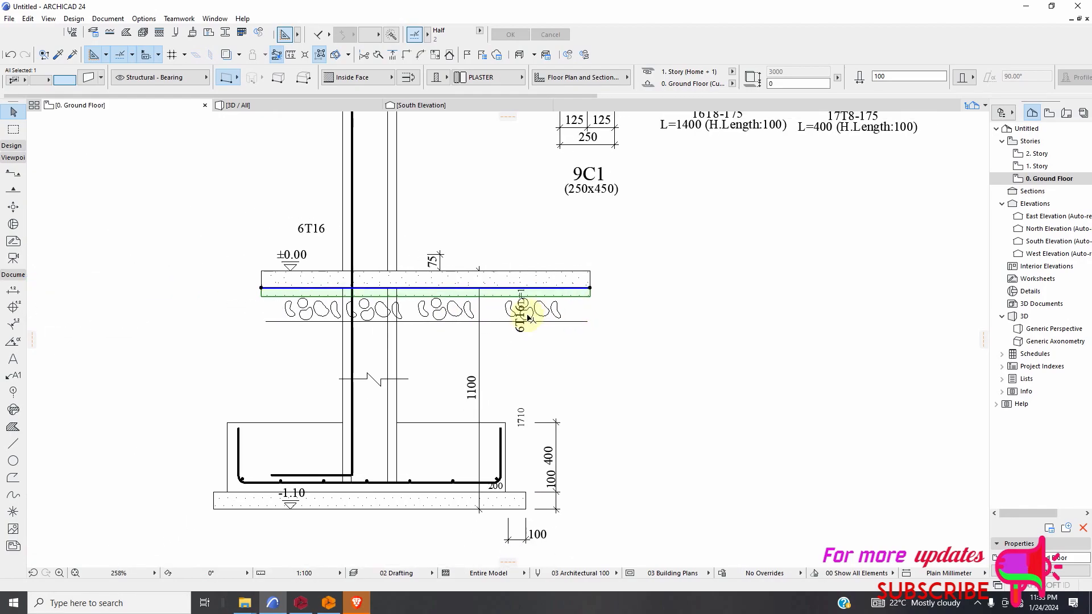
scroll(438, 412, "up", 4)
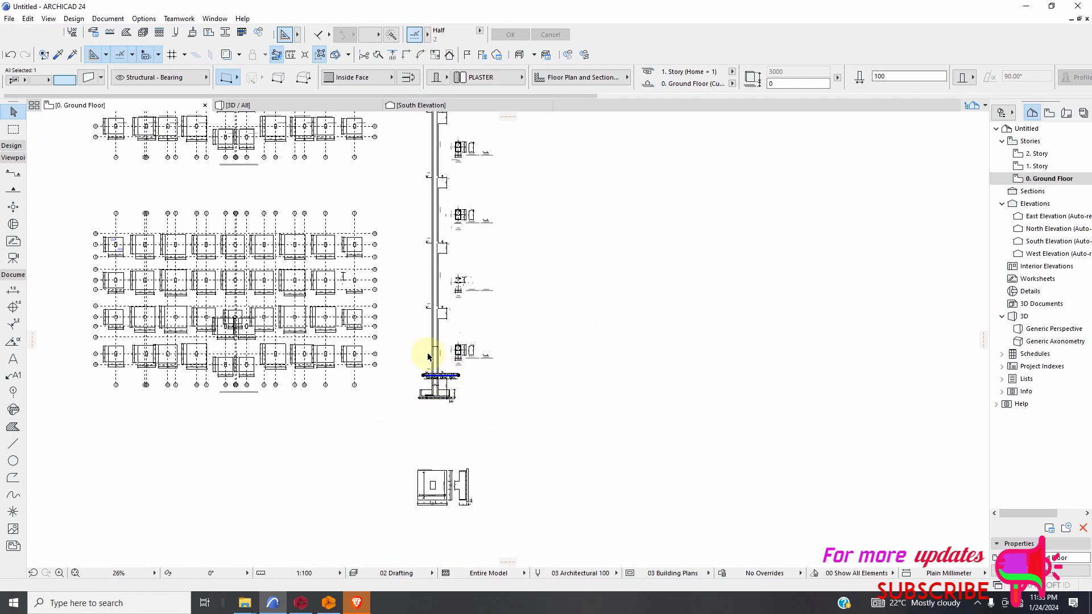
scroll(476, 391, "down", 2)
scroll(459, 256, "up", 4)
scroll(569, 388, "down", 5)
scroll(546, 353, "down", 5)
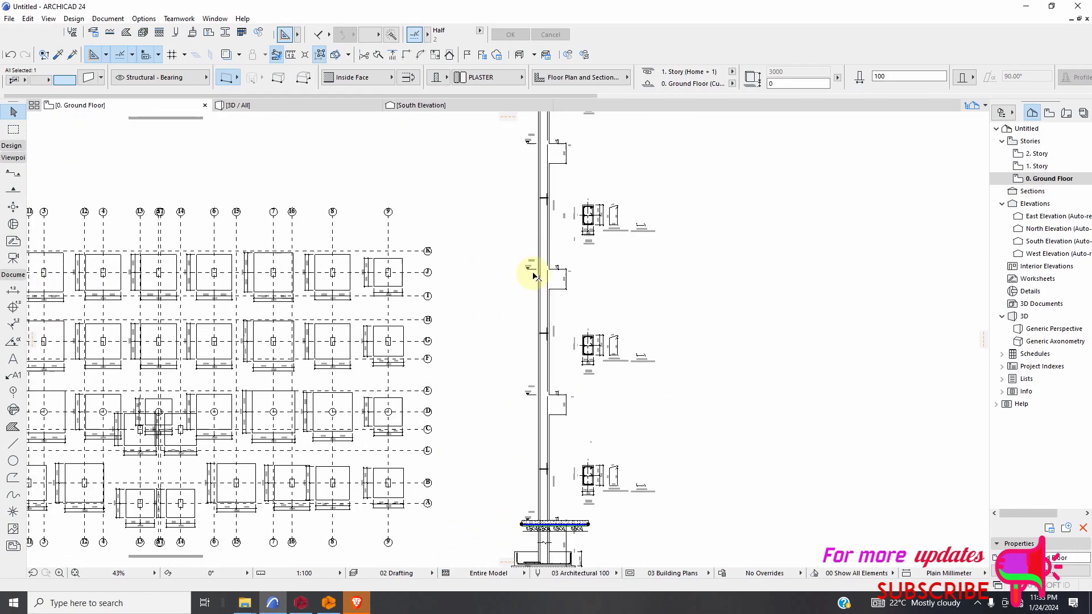
Set the text height of the C1 and B1 labels on the footing at grid J-1 to 2.00 mm.
scroll(360, 244, "up", 7)
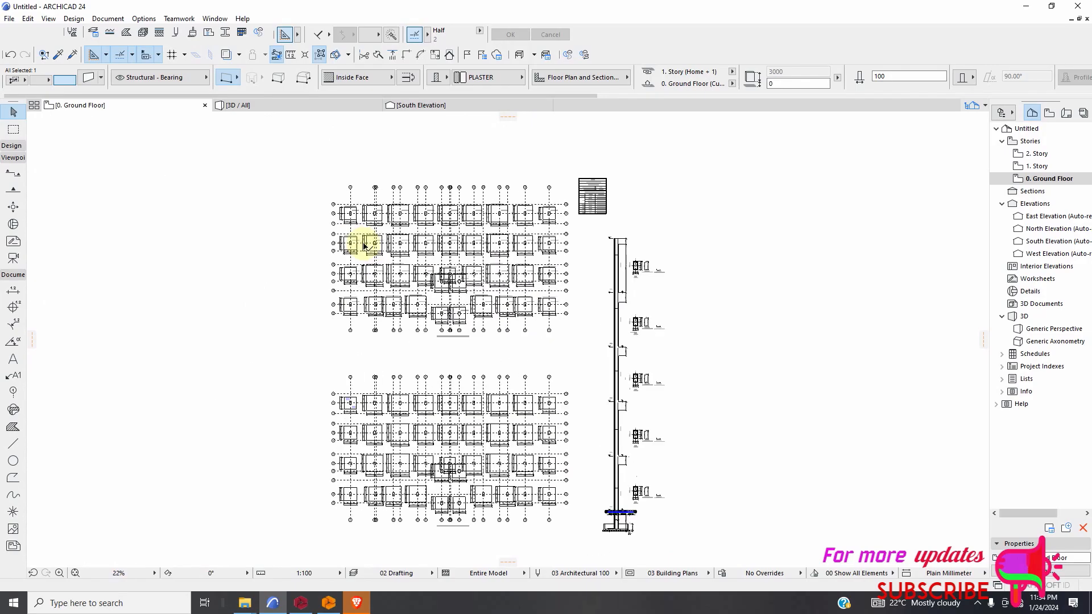
scroll(387, 239, "down", 3)
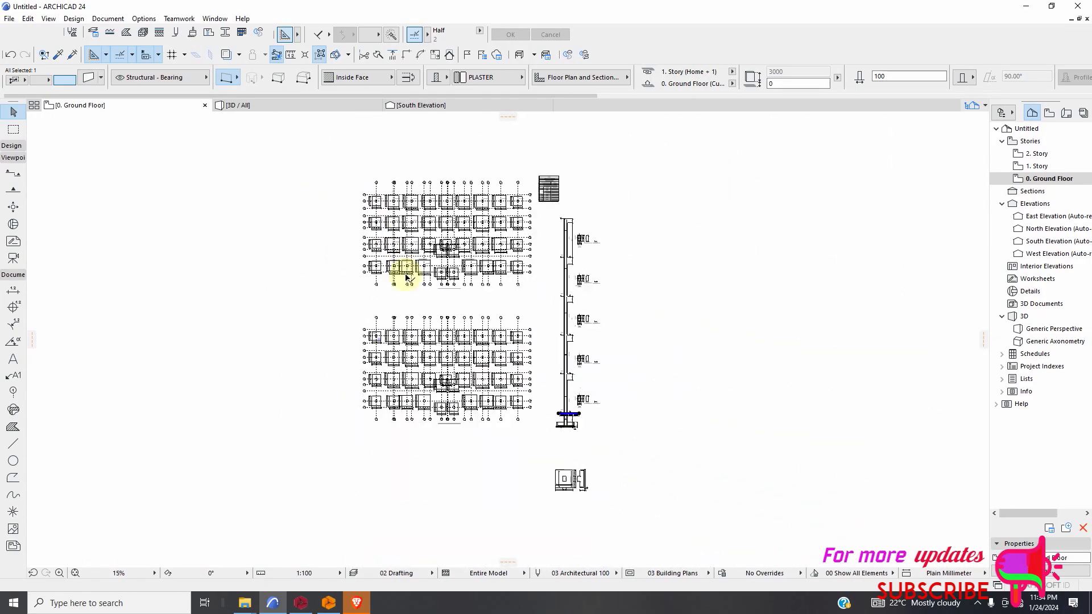
scroll(353, 336, "up", 6)
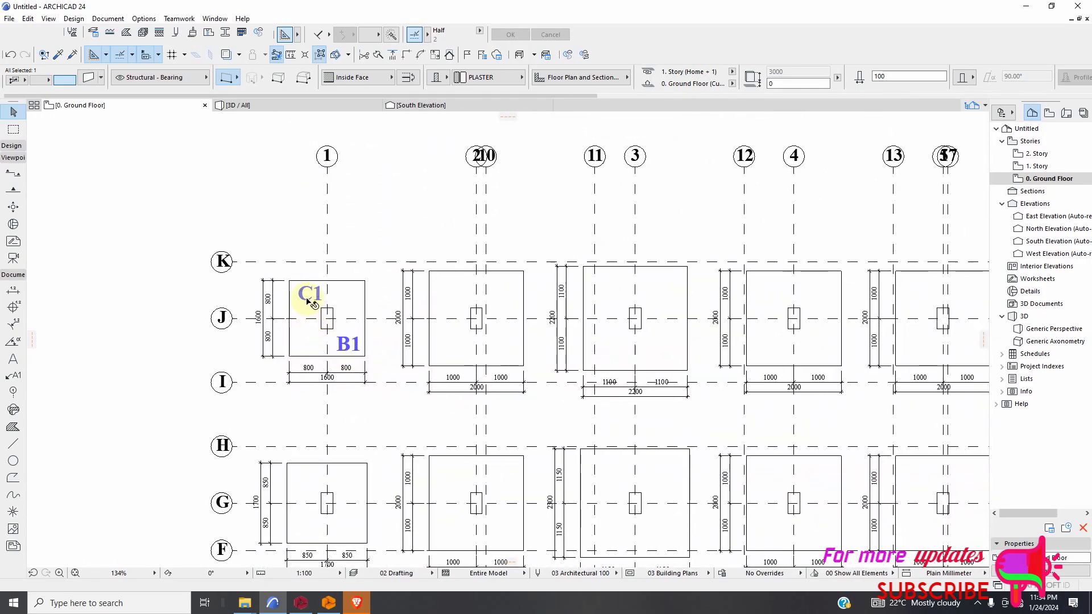
scroll(307, 299, "up", 3)
left_click(380, 391)
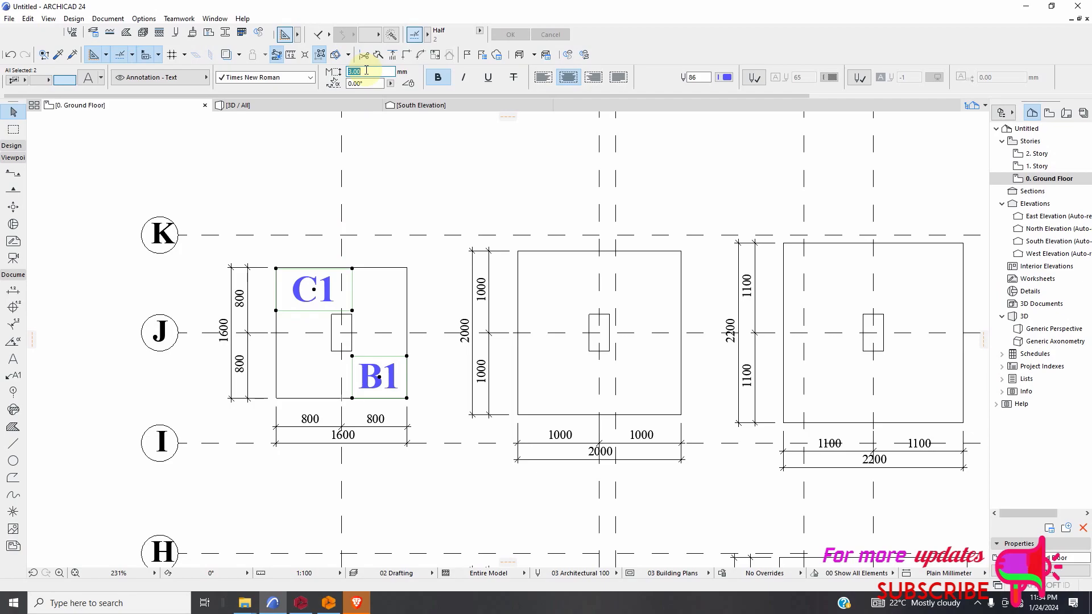
key("Return")
left_click(405, 220)
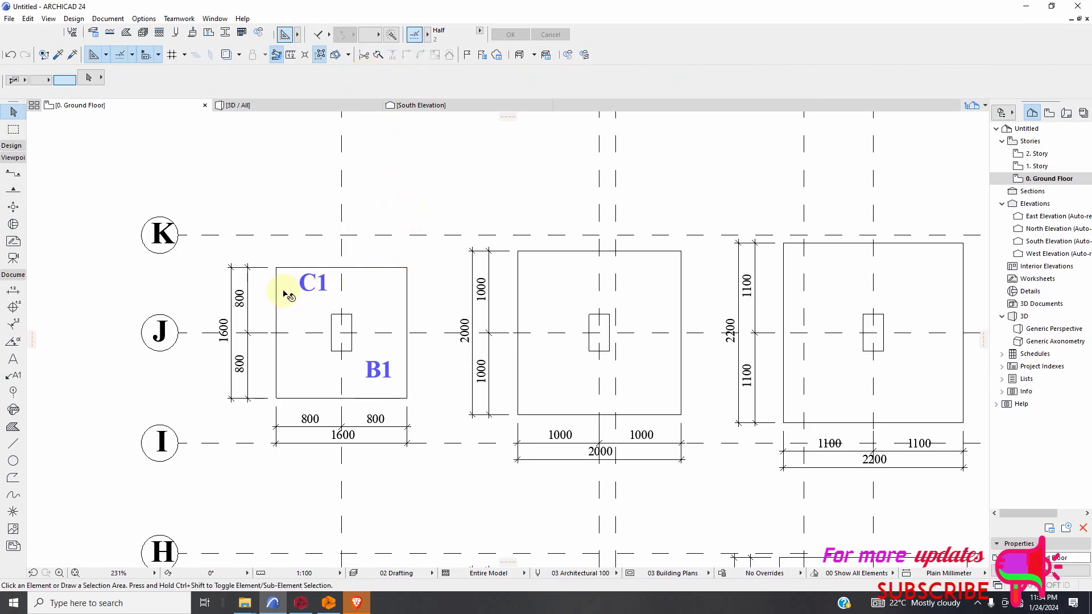
Narrow the C1 label's text box in two stretches so the label fits tightly in the footing's upper-left corner.
left_click(318, 296)
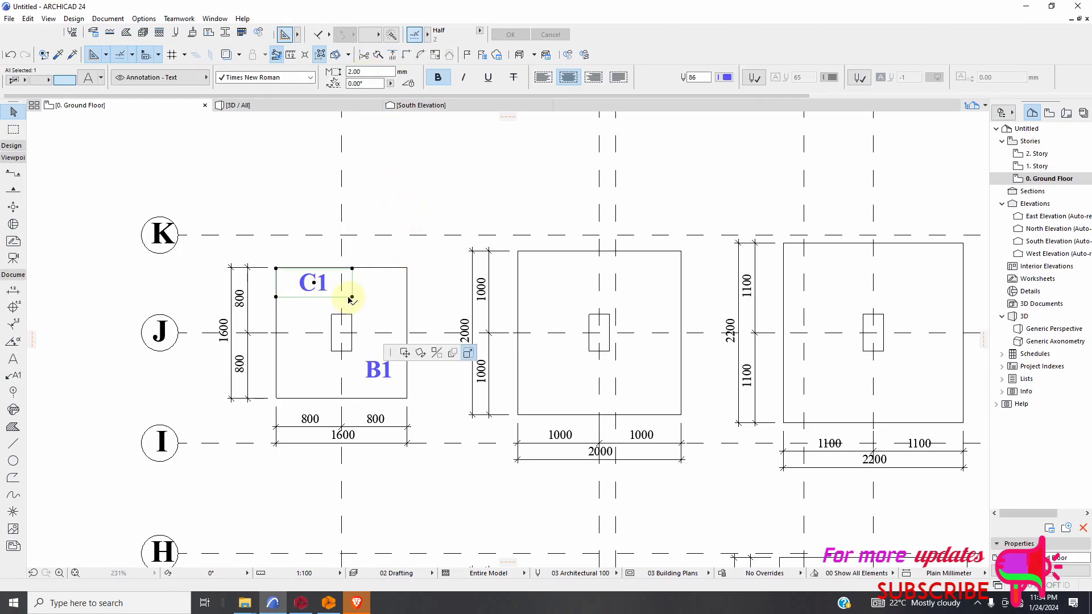
left_click(352, 297)
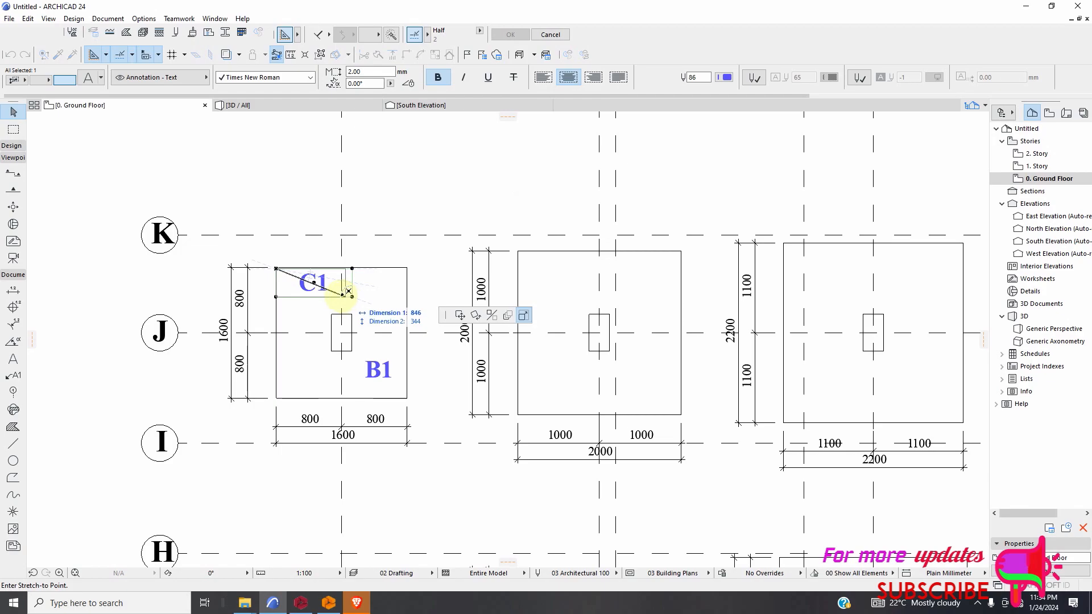
left_click(332, 298)
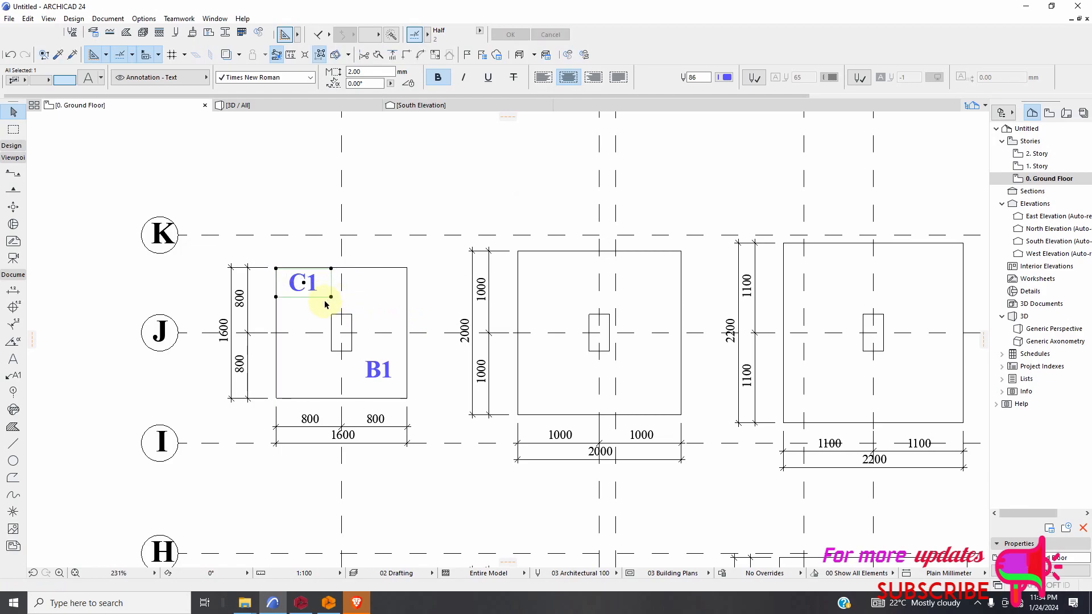
left_click(331, 297)
left_click(315, 296)
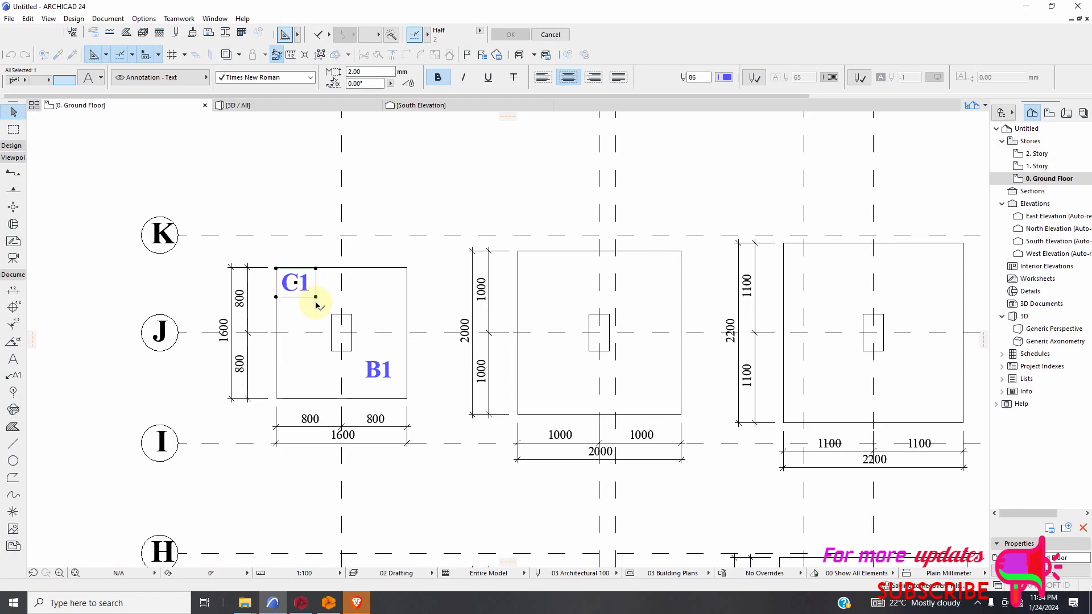
Narrow the B1 label's text box and move it into the lower-right corner of the footing at grid J-1.
left_click(375, 376)
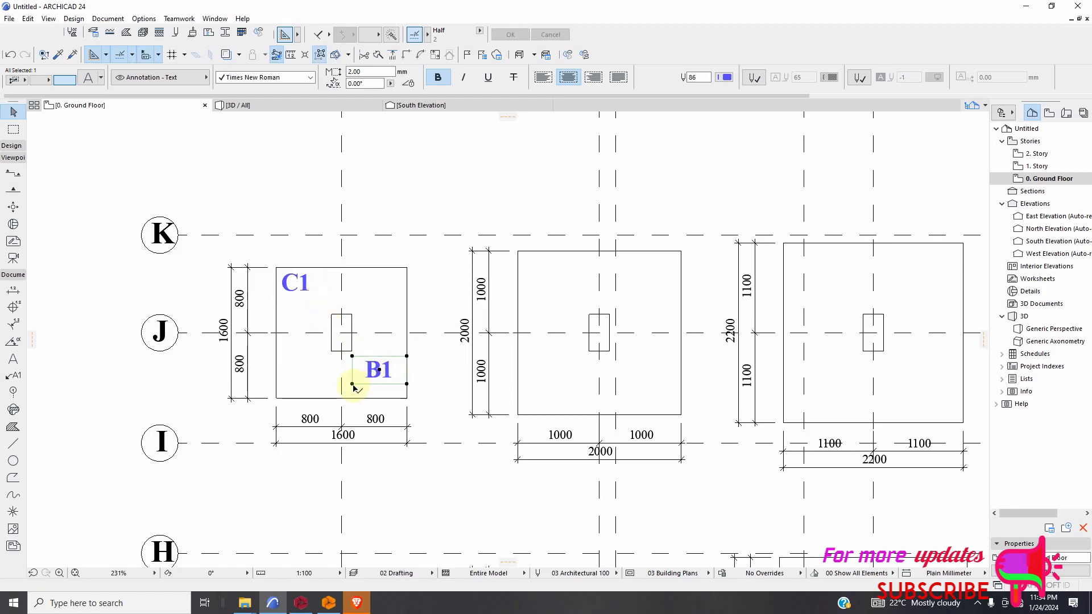
left_click(352, 385)
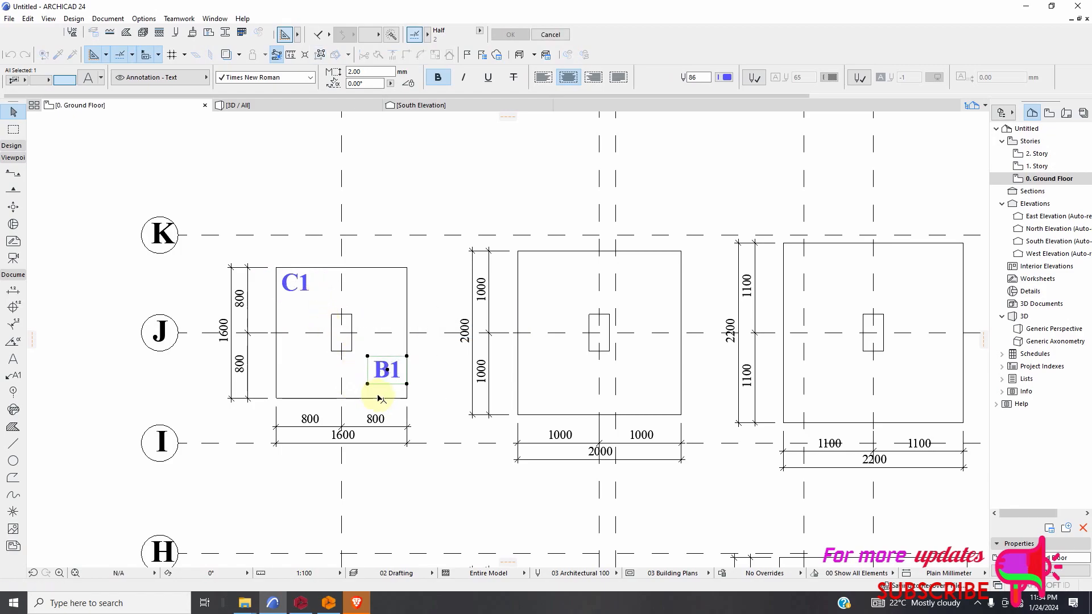
key("Escape")
right_click(415, 386)
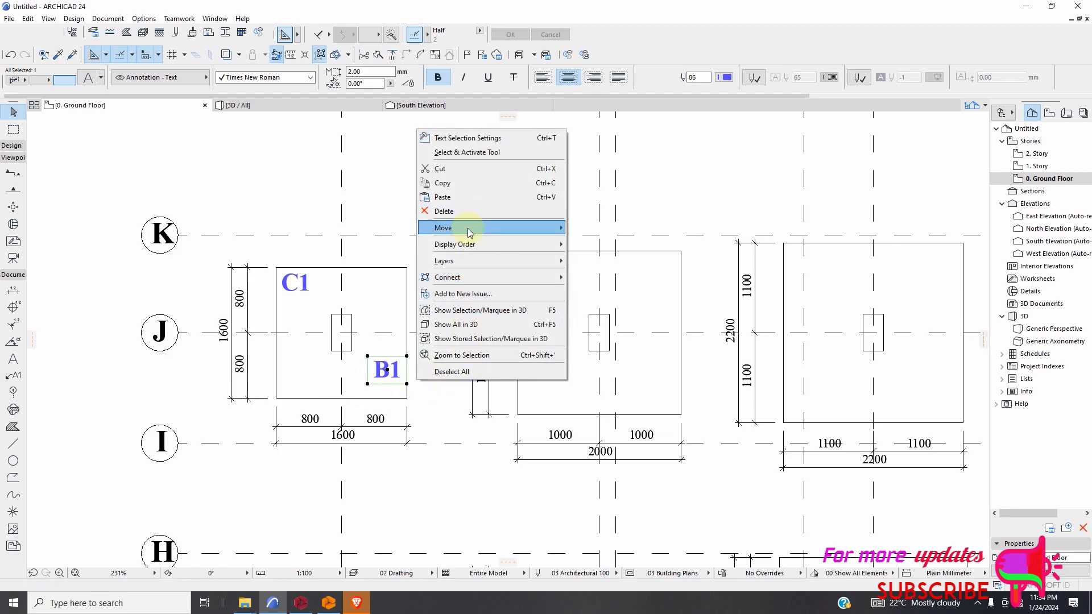
left_click(573, 228)
left_click(407, 384)
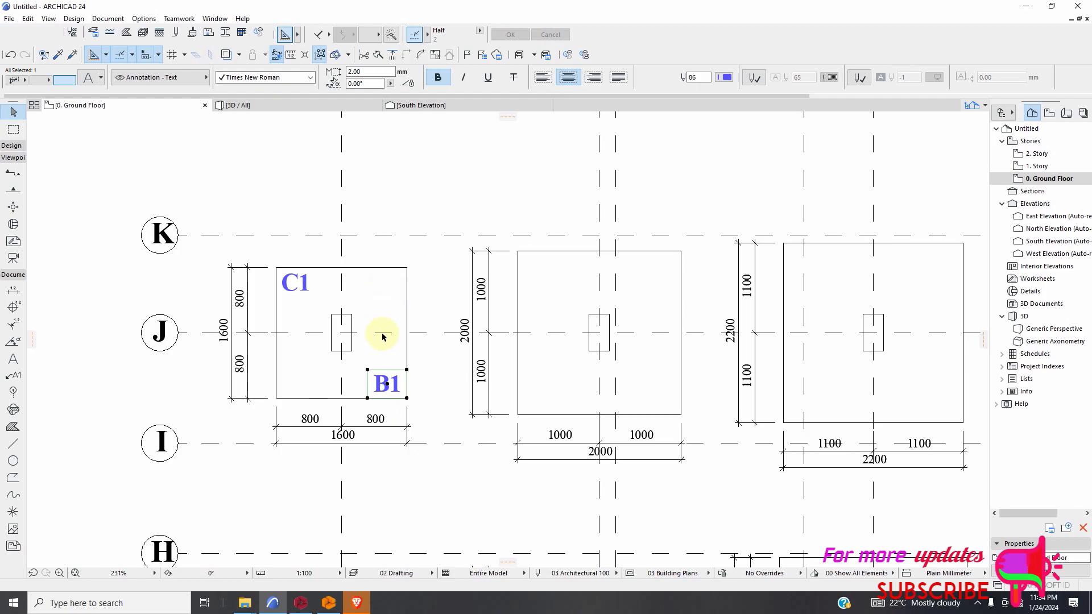
Copy the C1 label from the J-1 footing to the upper-left corner of the footing at grid J-2.
scroll(382, 336, "down", 3)
scroll(544, 400, "up", 1)
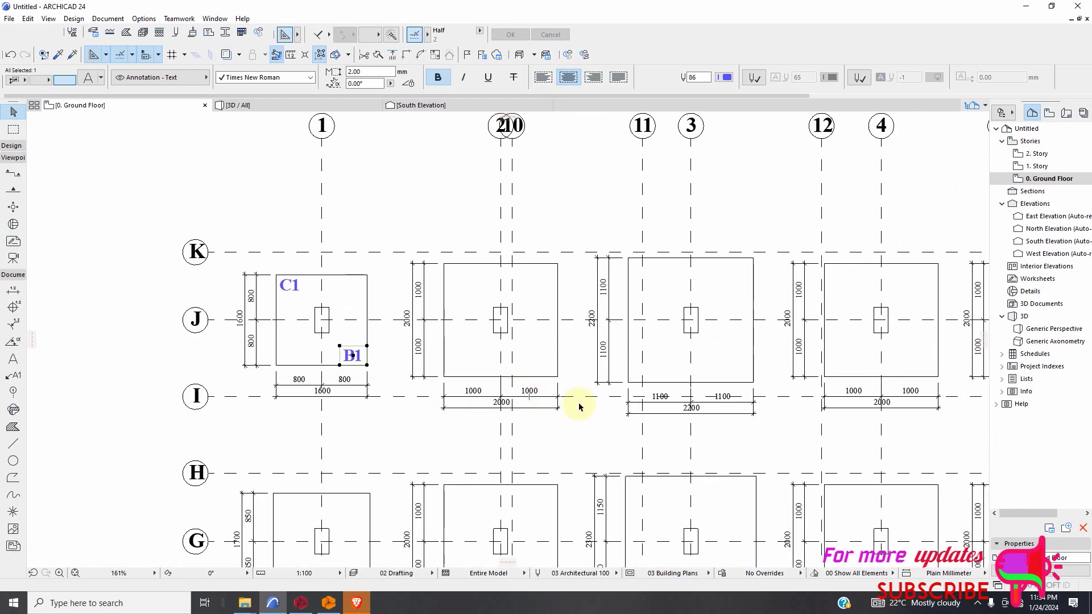
scroll(353, 373, "down", 2)
scroll(378, 366, "up", 4)
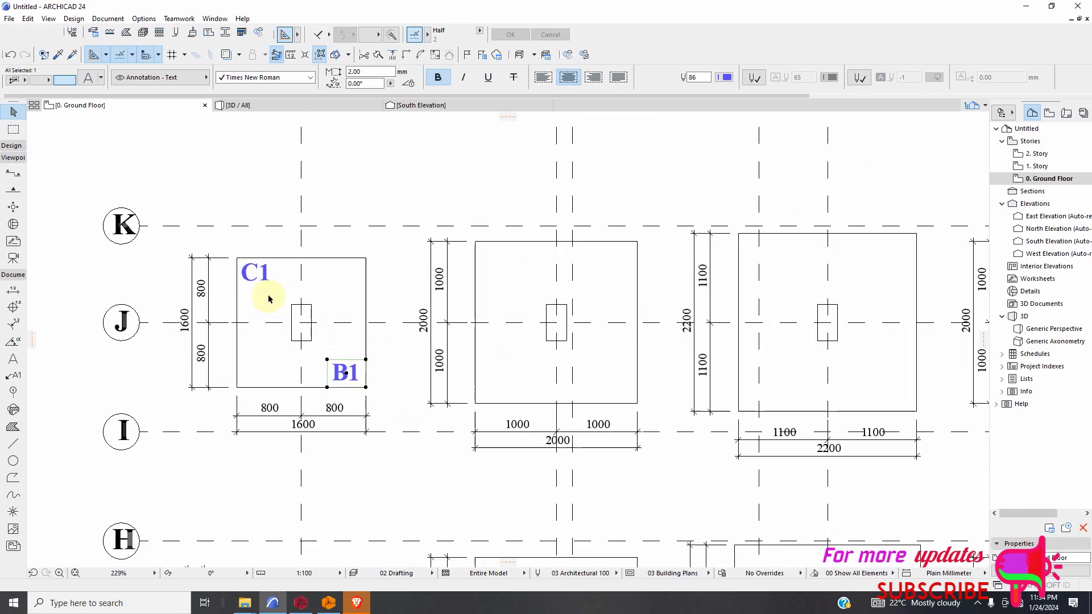
right_click(264, 304)
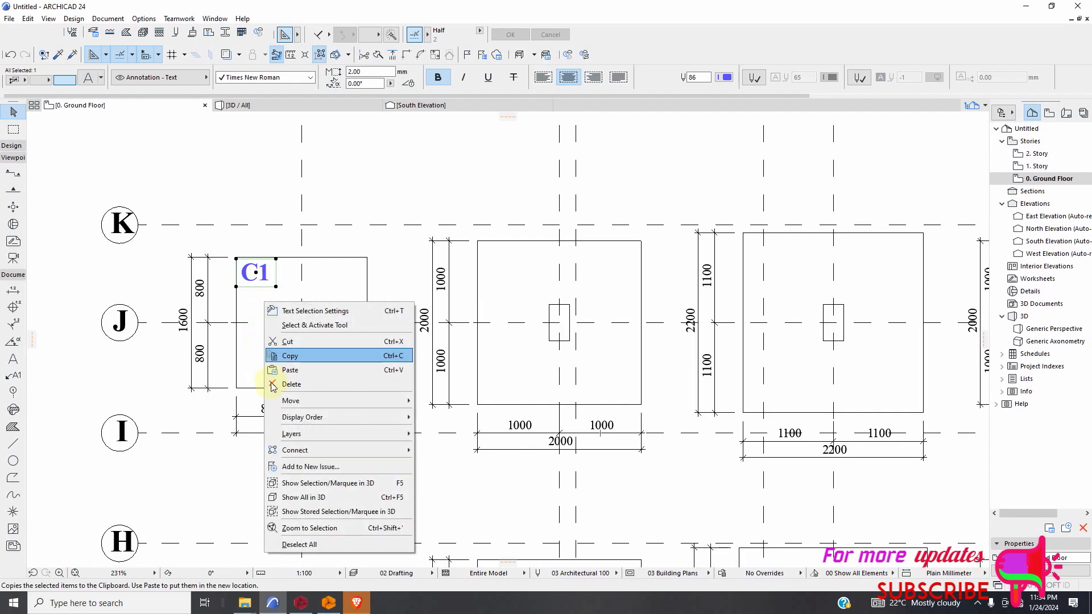
mouse_move(288, 404)
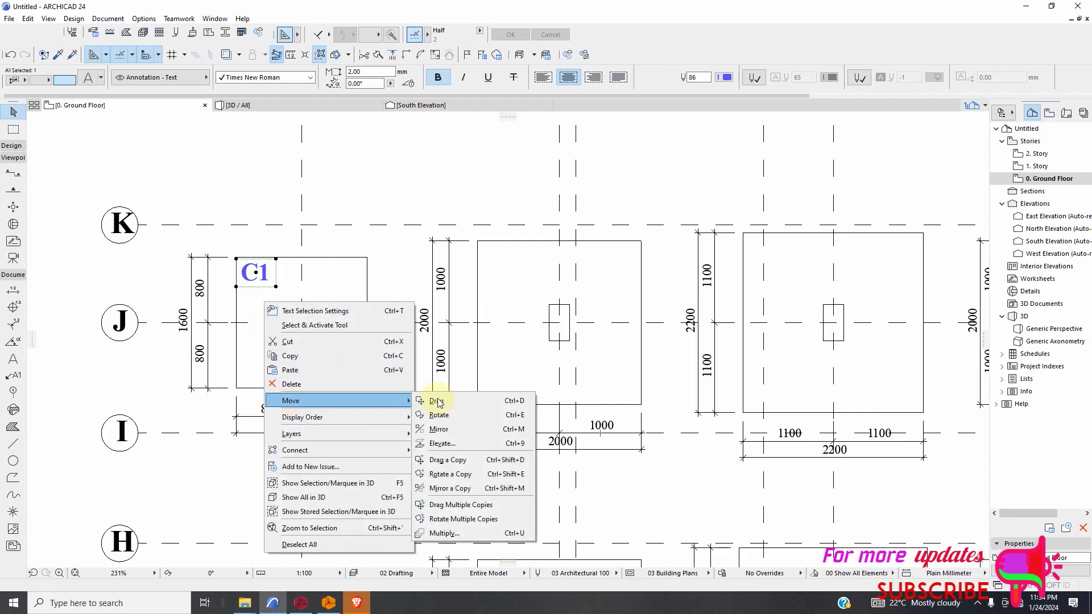
left_click(472, 462)
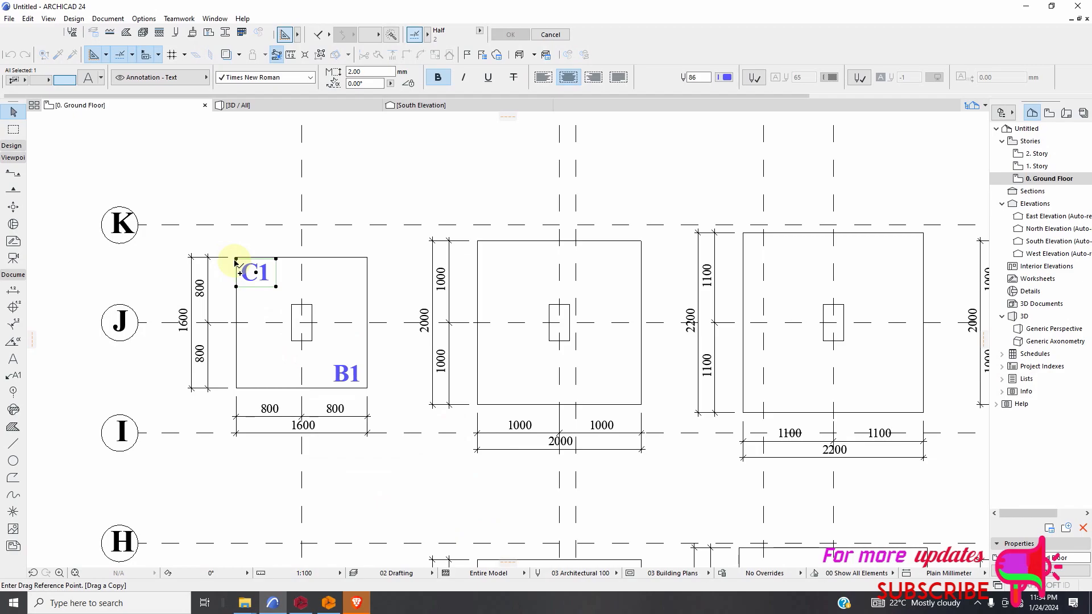
left_click(477, 243)
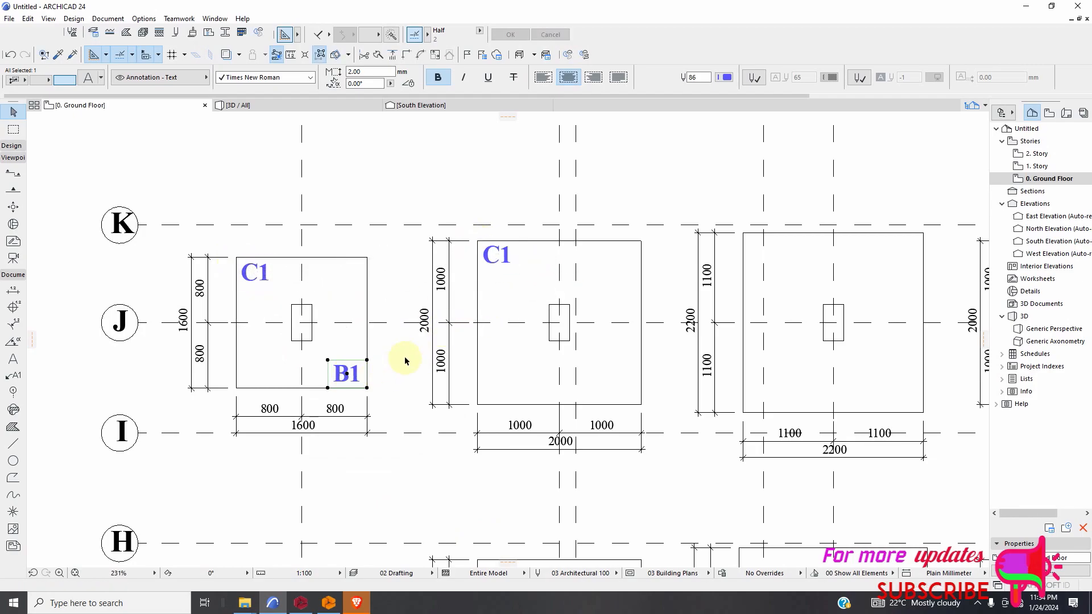
Copy the B1 label to the lower-right corner of the footing at grid J-2 and change the copy's text to B2.
right_click(405, 350)
mouse_move(461, 196)
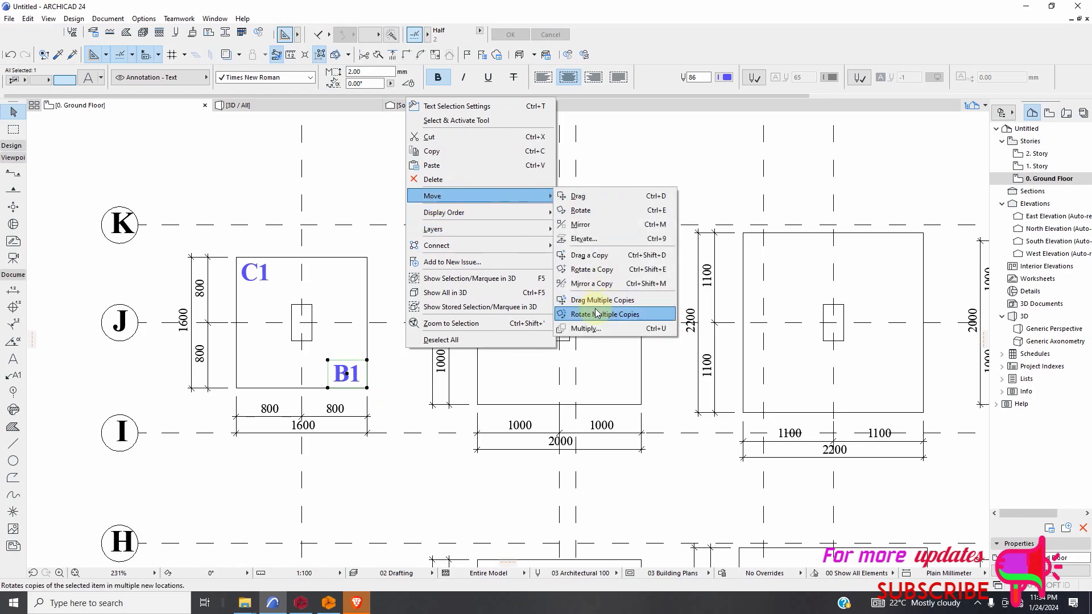
left_click(598, 300)
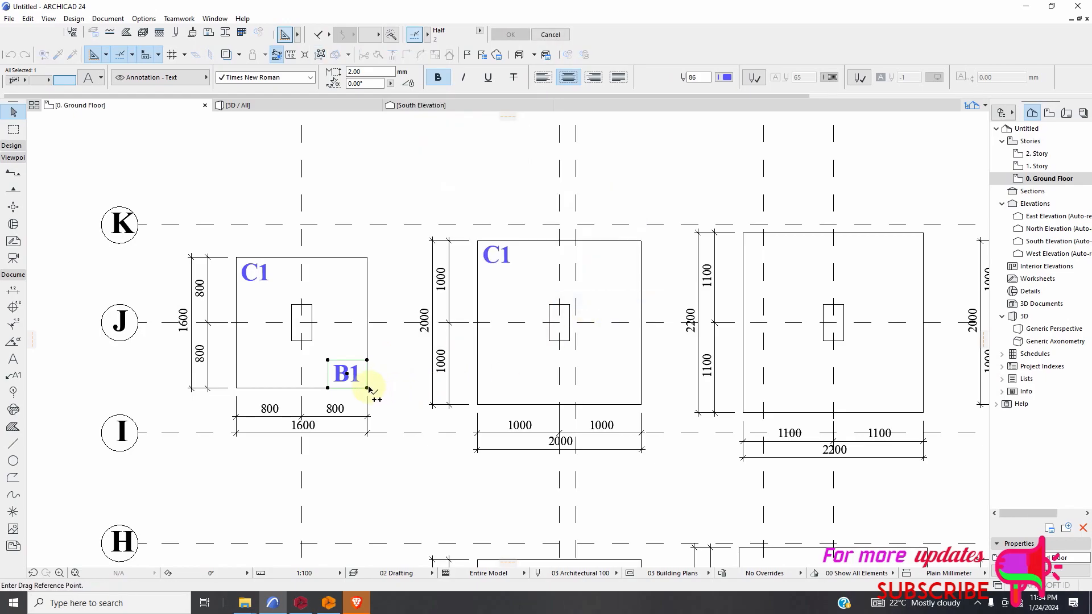
double_click(641, 405)
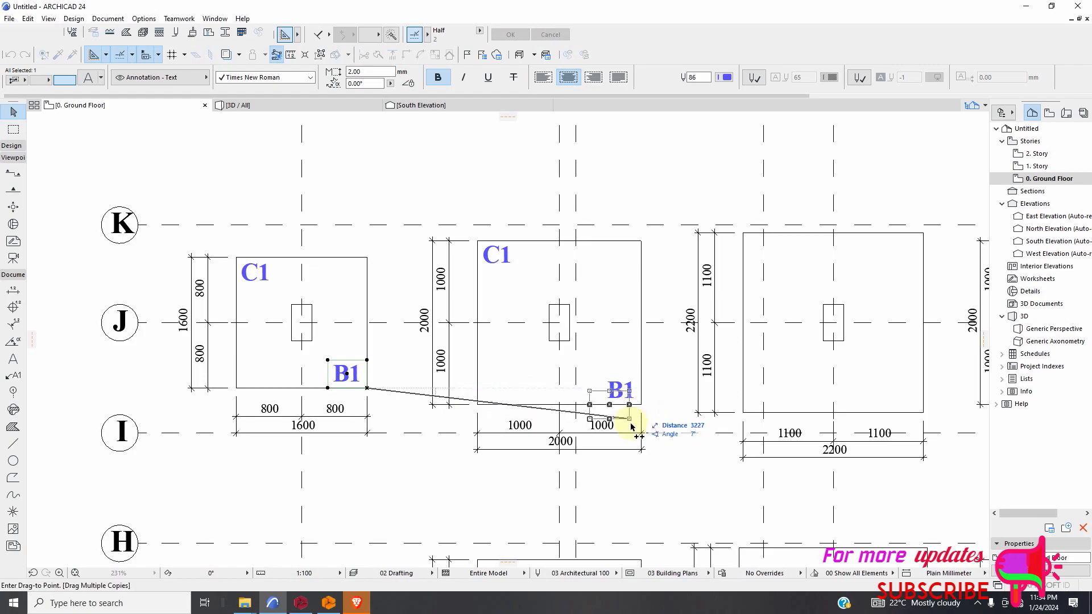
left_click(635, 391)
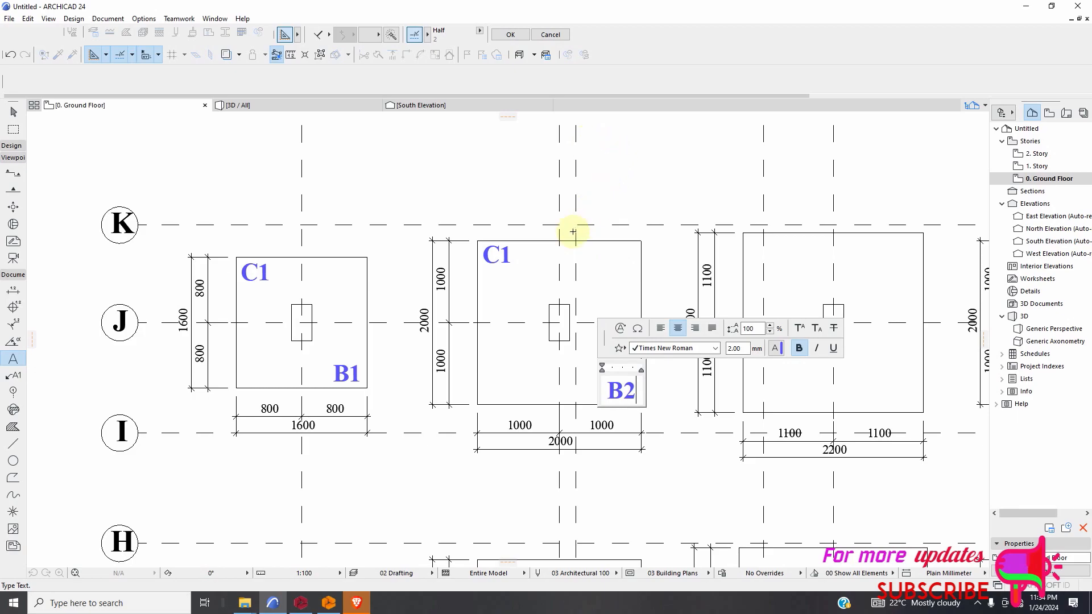
left_click(487, 305)
Examine the column footing detail and its layers above the stones, and check the upper concrete layer's element settings.
scroll(463, 324, "down", 5)
scroll(633, 445, "down", 2)
scroll(771, 472, "up", 5)
scroll(743, 373, "up", 5)
scroll(699, 366, "down", 5)
scroll(635, 443, "up", 3)
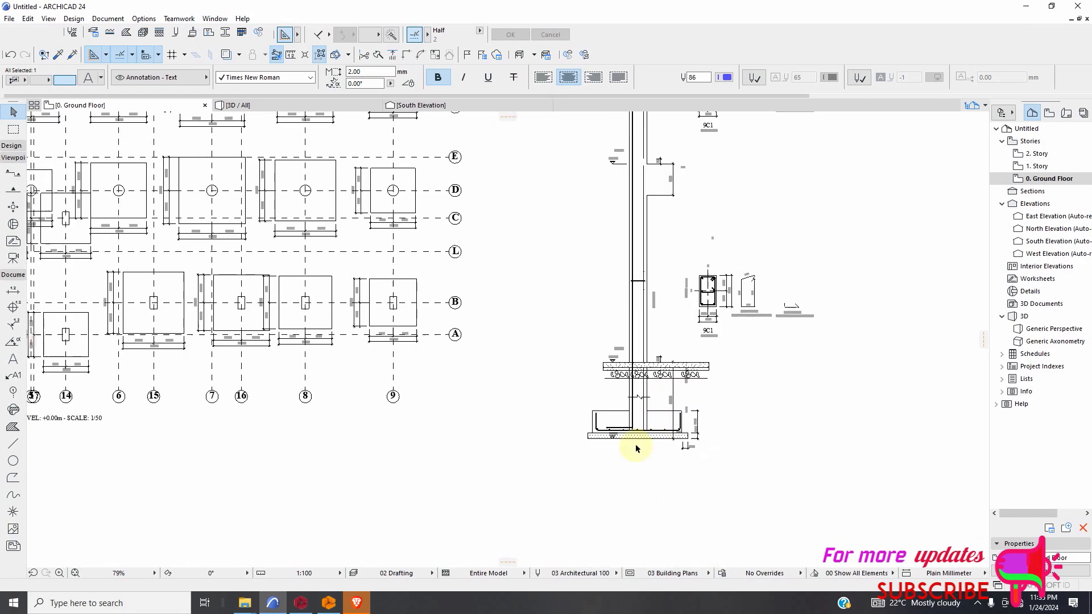
scroll(636, 443, "down", 4)
scroll(640, 291, "up", 5)
scroll(660, 313, "up", 3)
scroll(646, 309, "down", 8)
scroll(620, 409, "up", 2)
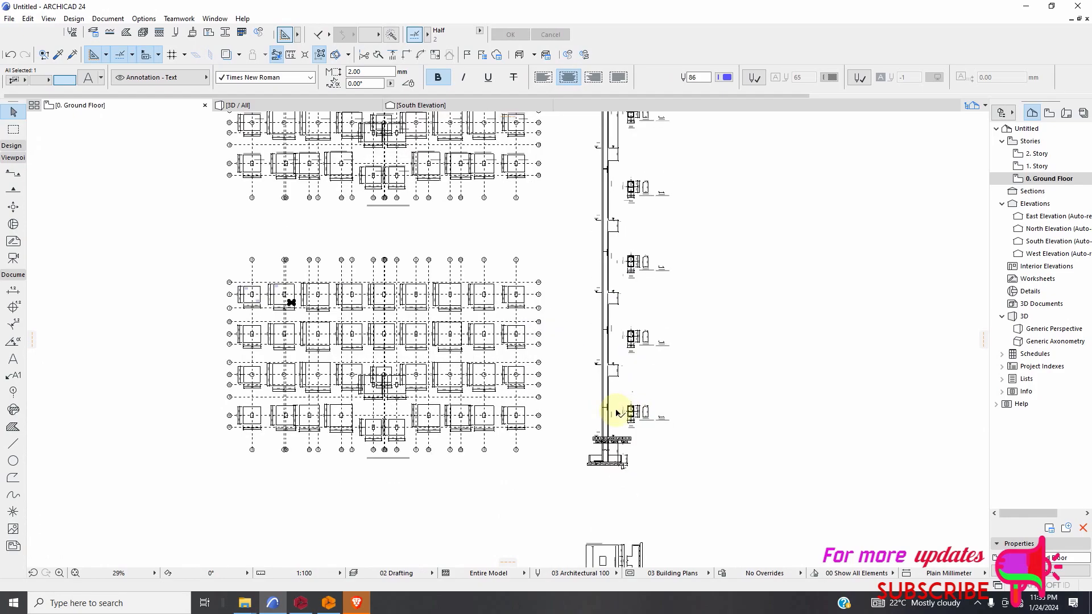
scroll(617, 413, "up", 5)
key("Escape")
scroll(565, 439, "down", 3)
scroll(597, 451, "up", 6)
scroll(584, 472, "up", 1)
scroll(594, 489, "down", 6)
scroll(578, 471, "up", 9)
scroll(627, 469, "down", 8)
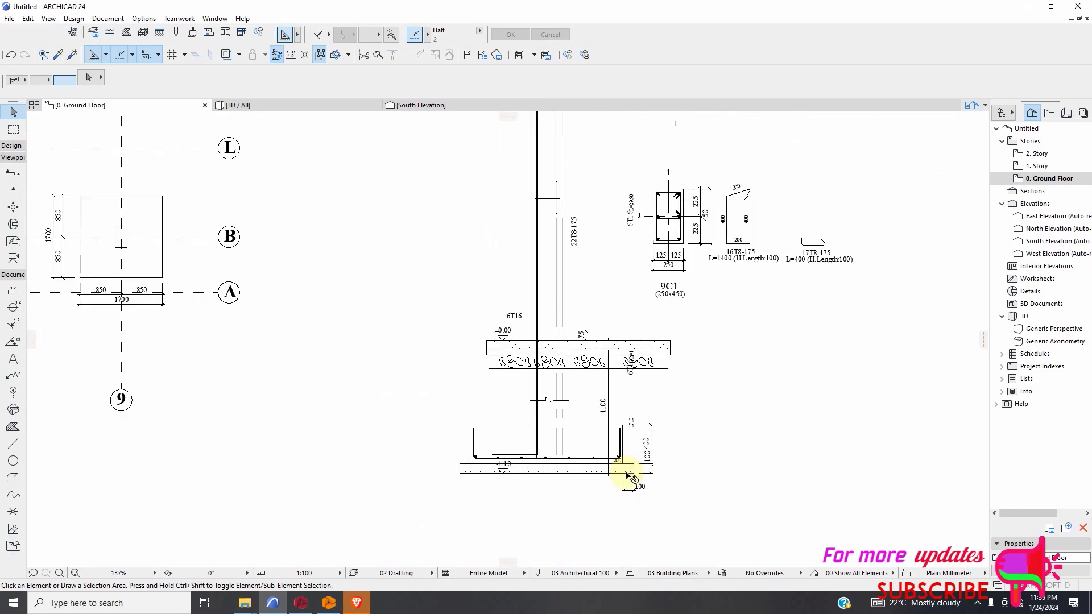
scroll(607, 405, "up", 8)
scroll(614, 394, "up", 3)
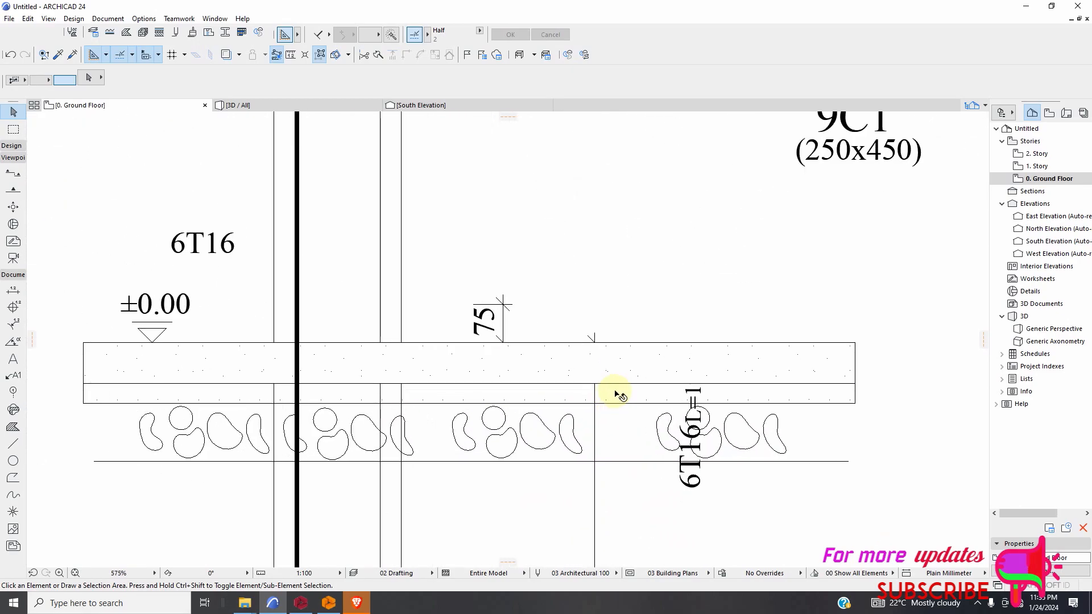
left_click(633, 372)
scroll(566, 361, "down", 3)
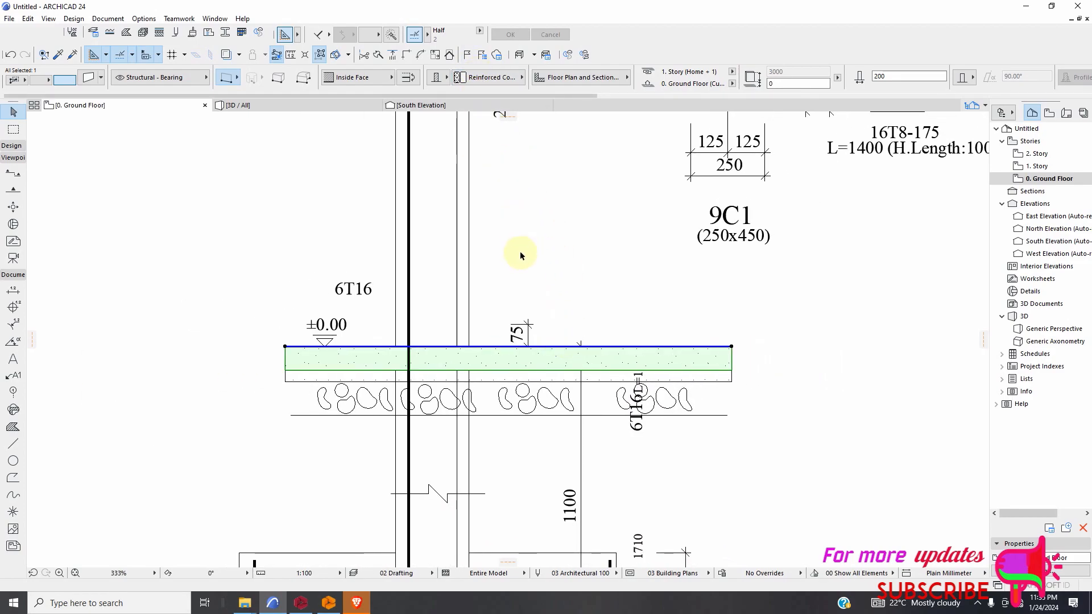
Create a new building material in the Building Materials settings, keeping the default name and the New option.
left_click(287, 180)
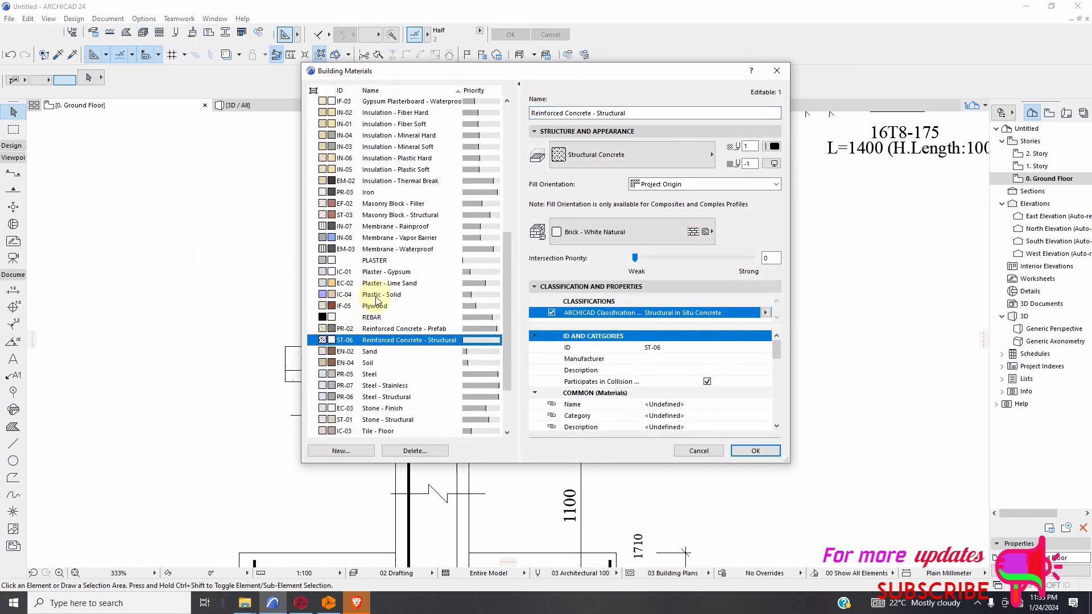
left_click(334, 451)
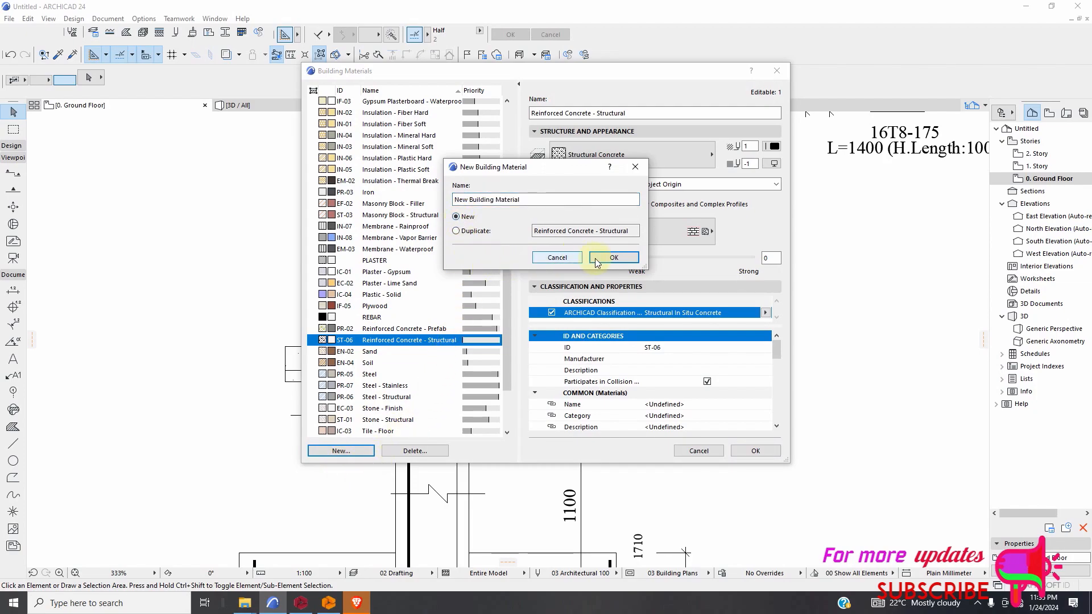
left_click(620, 258)
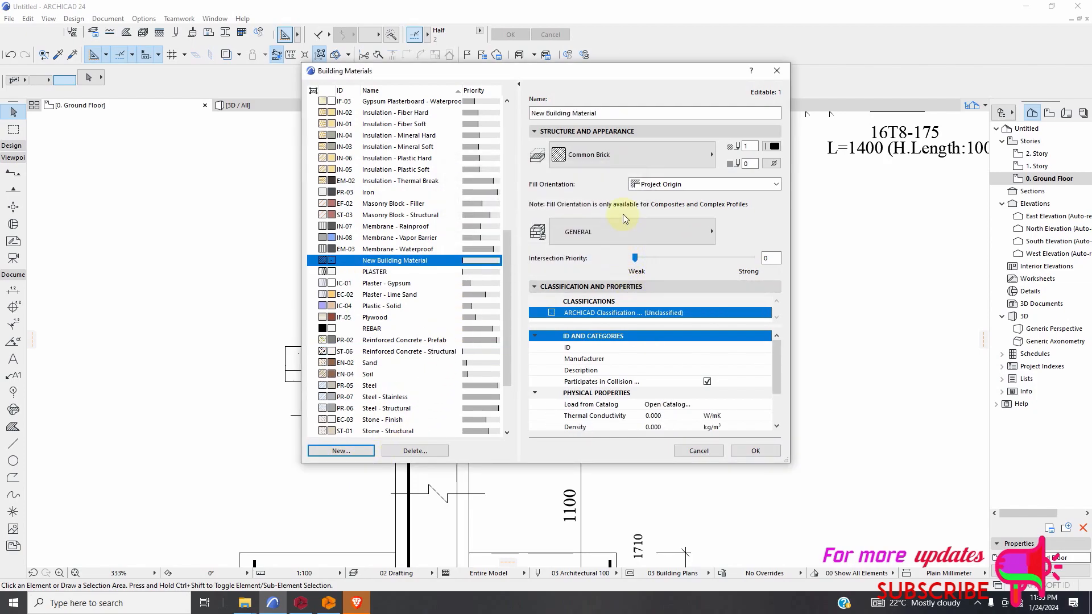
Set the new building material's cut fill to Structural Concrete and open its surface choices.
left_click(661, 131)
left_click(587, 132)
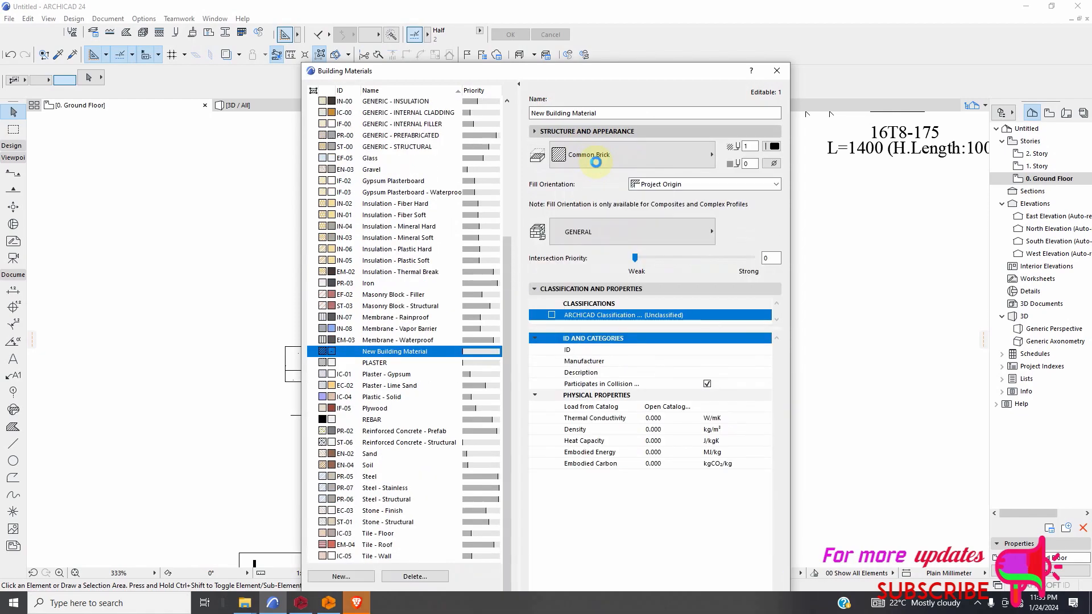
left_click(602, 160)
left_click(615, 98)
left_click(616, 98)
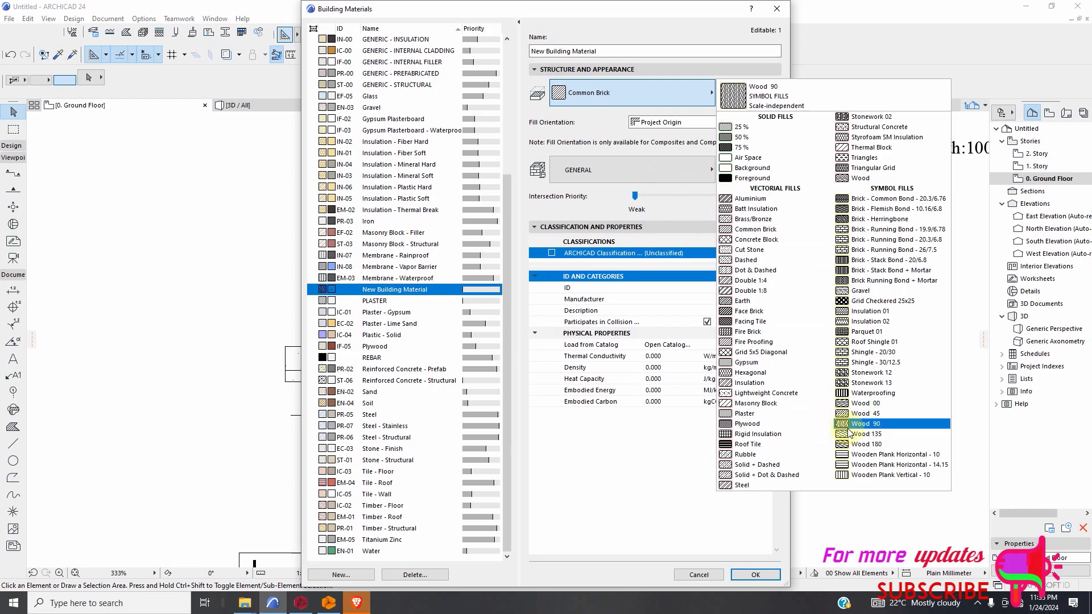
left_click(875, 128)
left_click(668, 179)
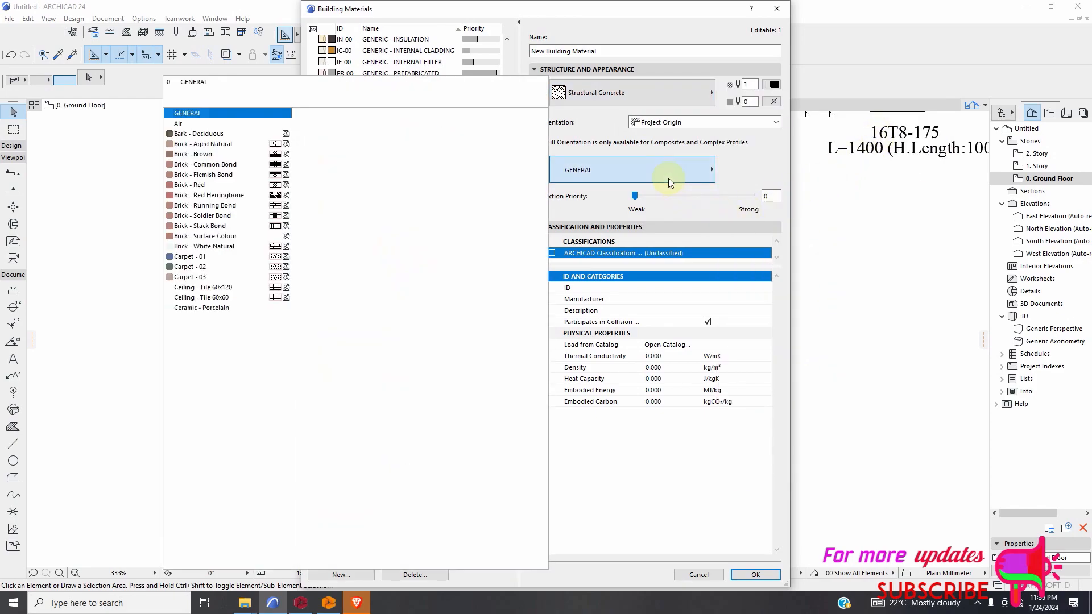
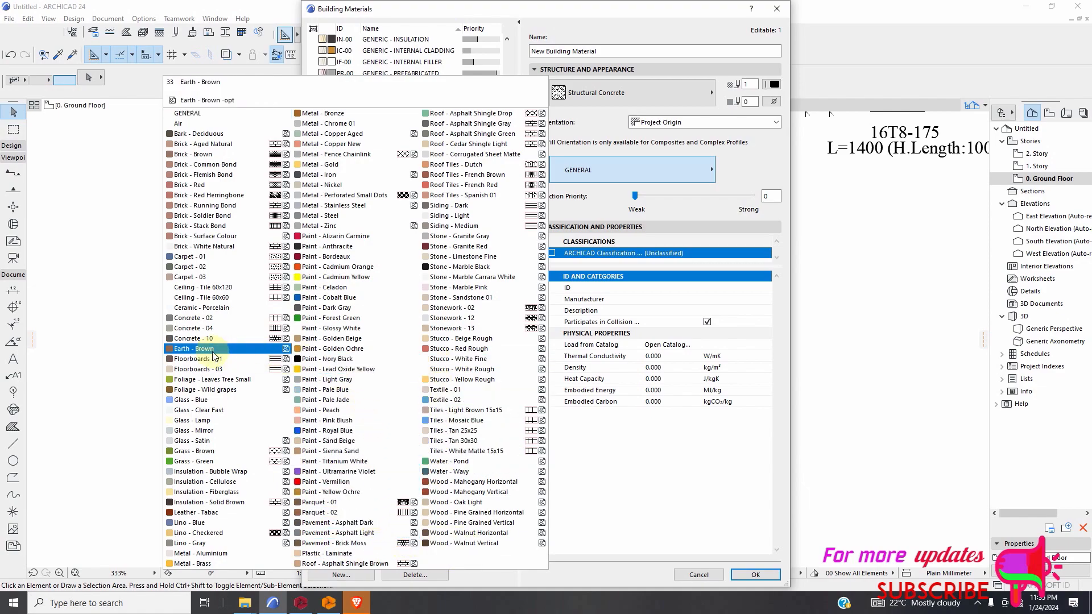
Set the new building material's surface to Concrete - 02, then confirm and leave the building material settings.
left_click(197, 318)
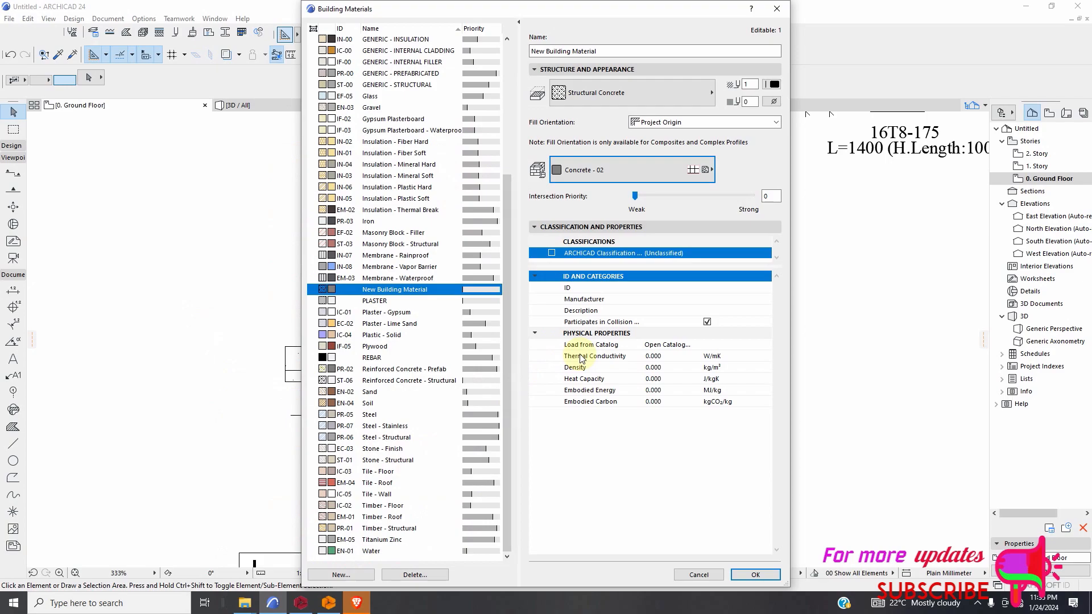
left_click(774, 576)
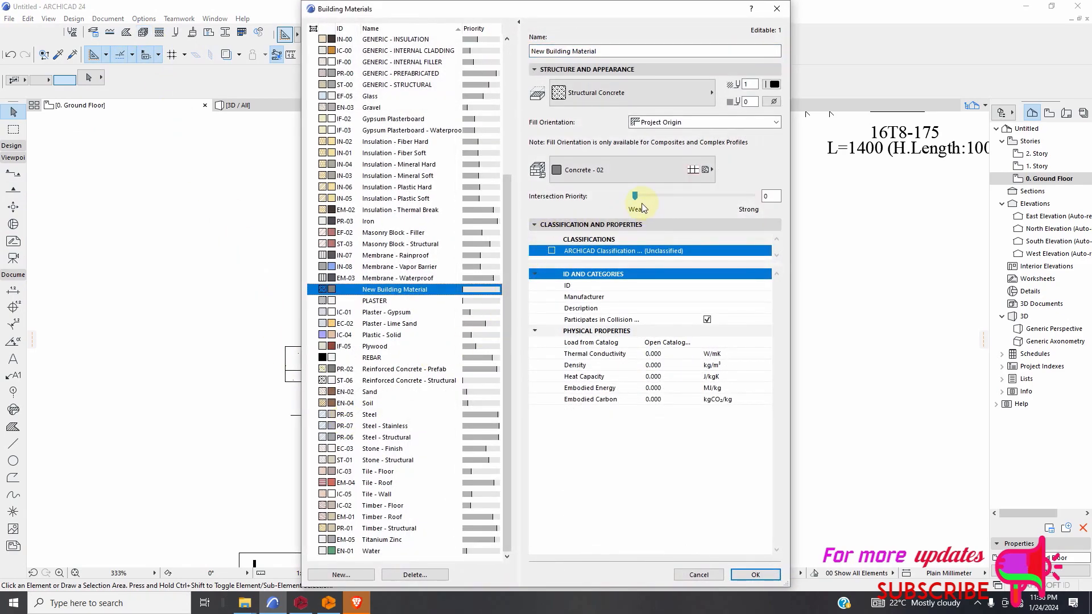
left_click(777, 10)
Assign New Building Material to the horizontal wall representing the slab at the ±0.00 level of the column detail.
left_click(626, 357)
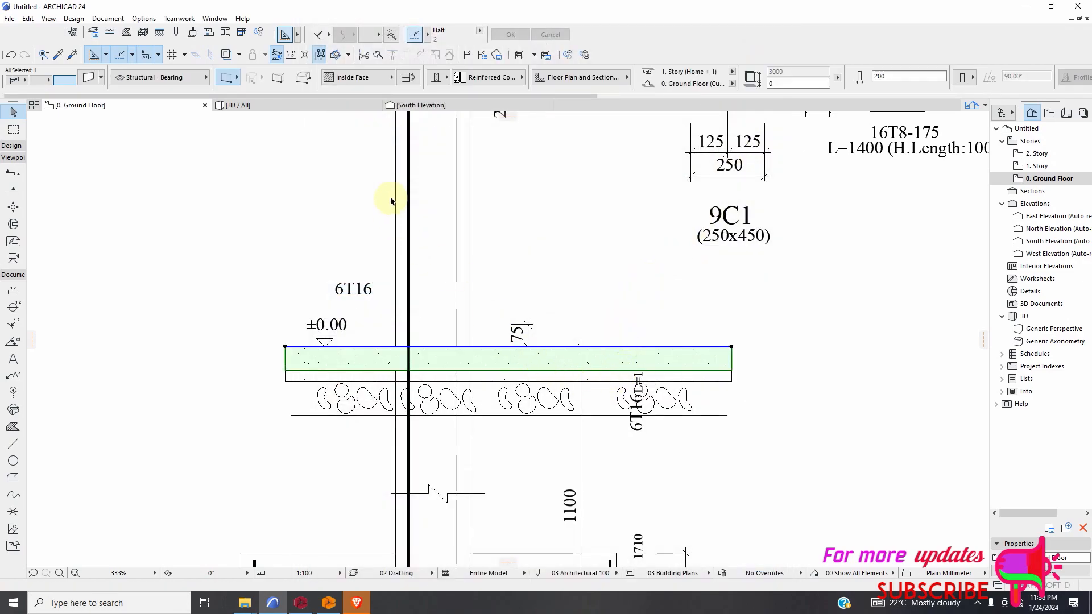
left_click(466, 78)
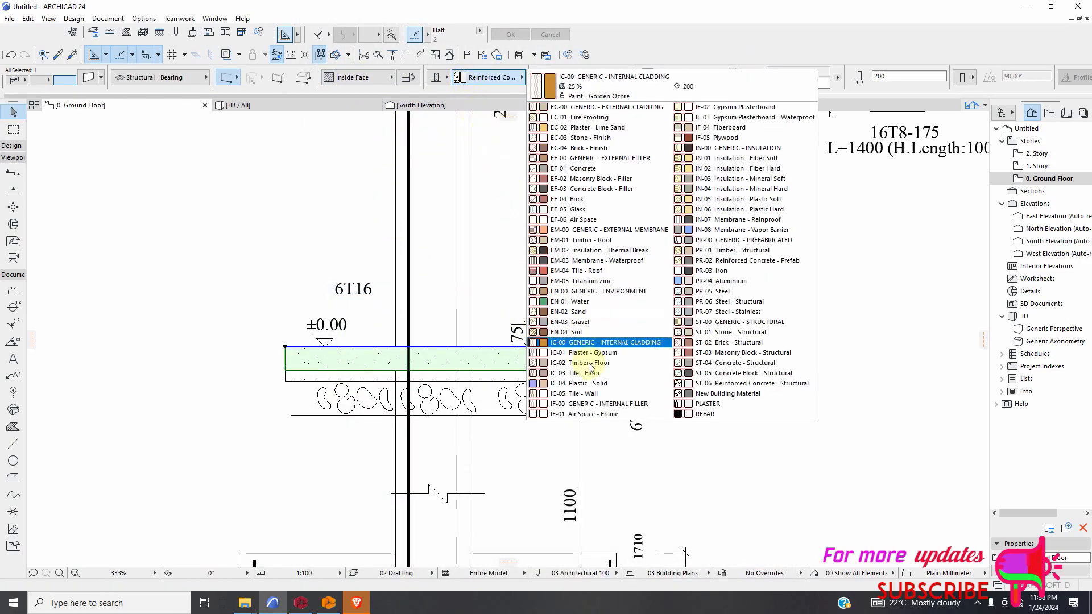
left_click(724, 395)
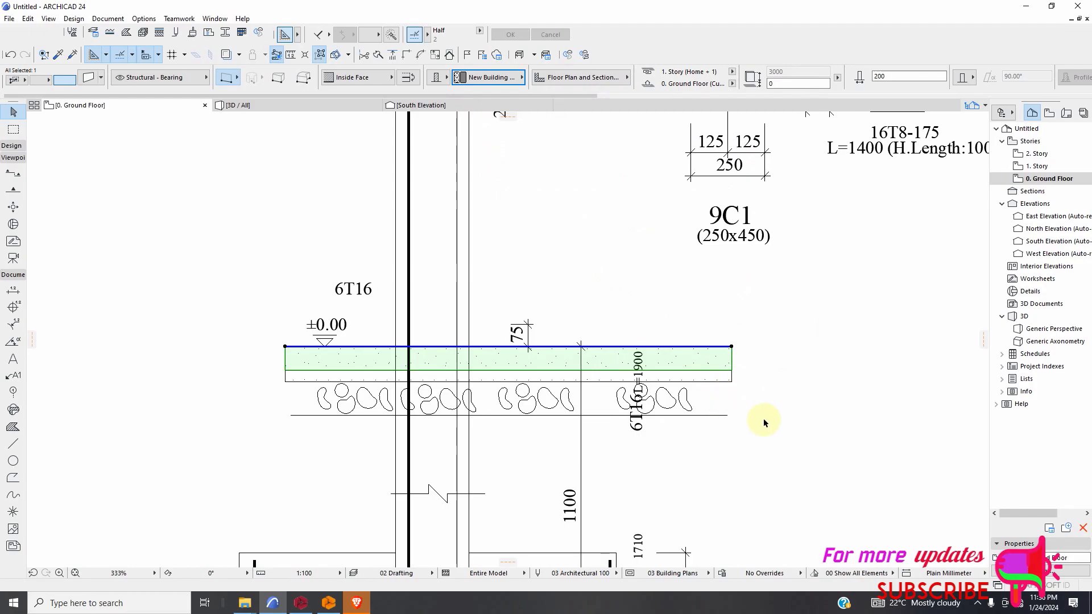
left_click(819, 424)
Examine the foundation plan's footings along grid lines A to K, including the C1/B1 and C1/B2 labelled footings and their dimensions.
scroll(359, 382, "down", 10)
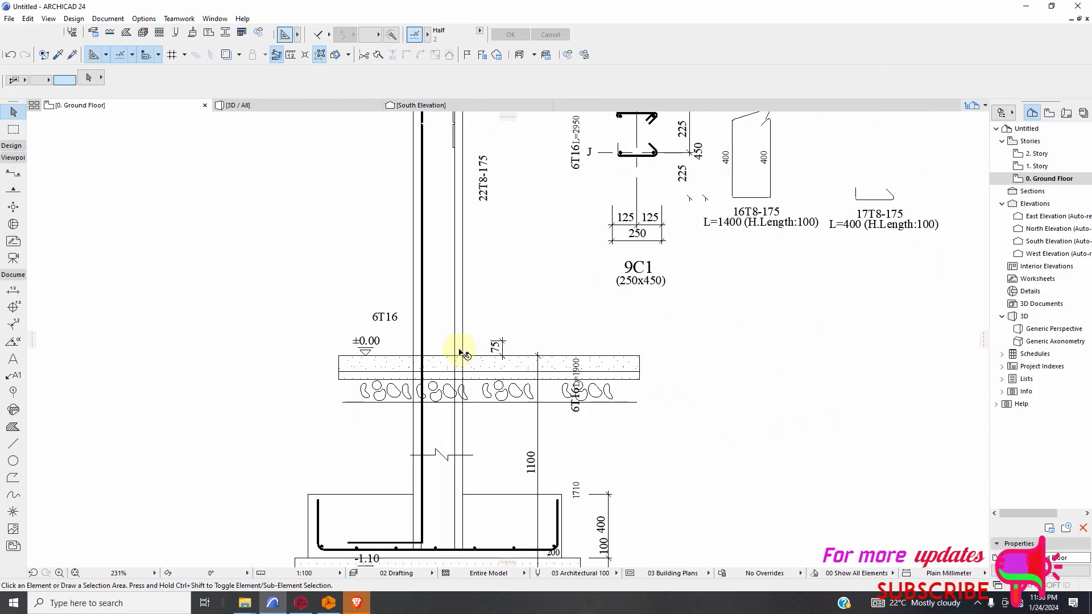
scroll(419, 392, "up", 8)
scroll(364, 348, "down", 5)
scroll(378, 243, "up", 3)
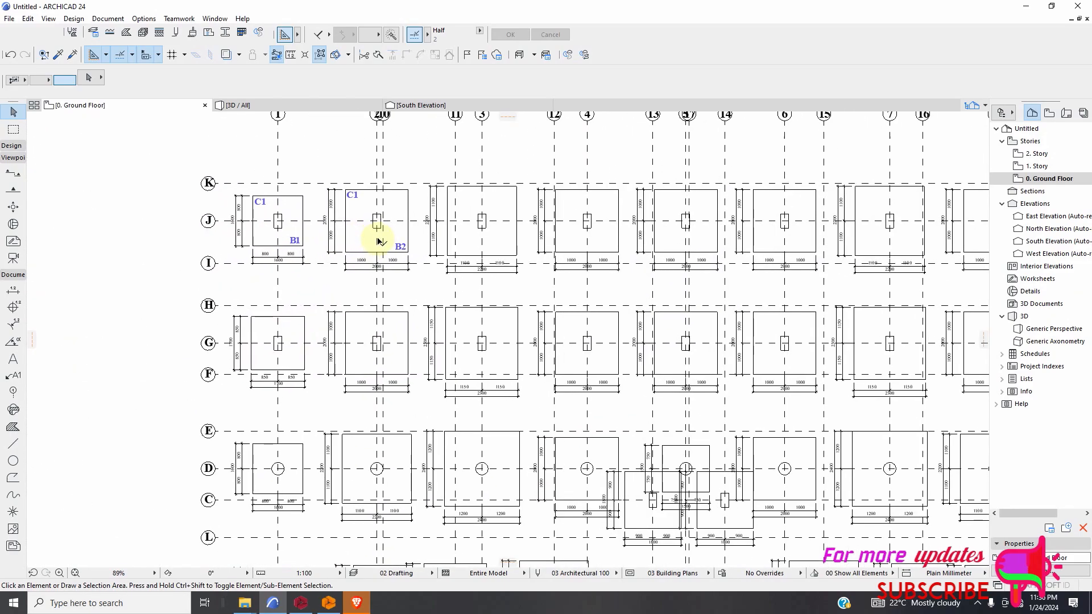
scroll(375, 241, "down", 3)
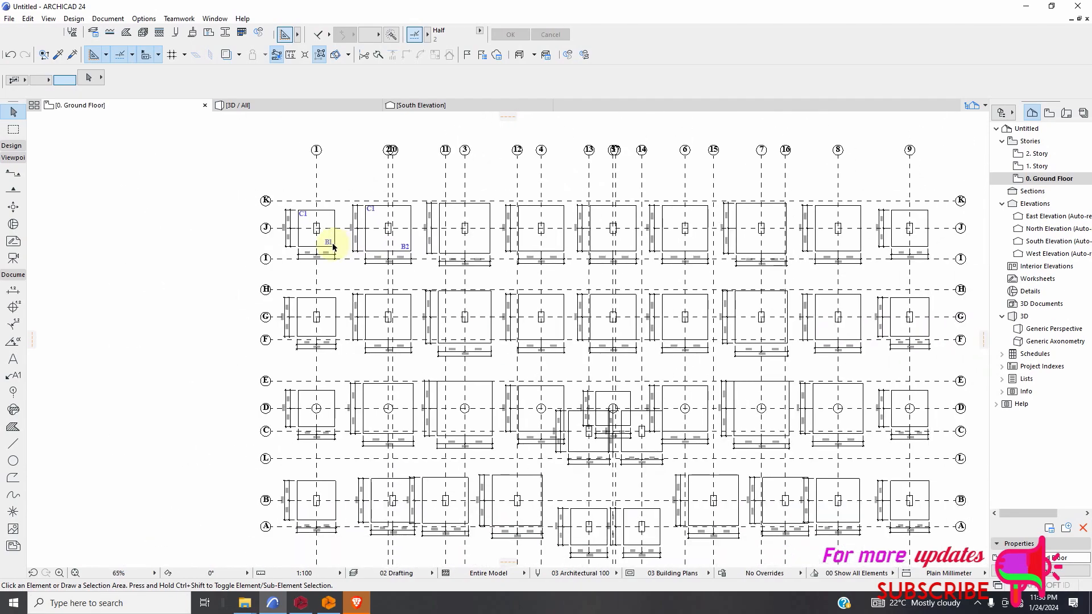
scroll(319, 227, "up", 5)
scroll(310, 222, "down", 2)
scroll(312, 225, "up", 2)
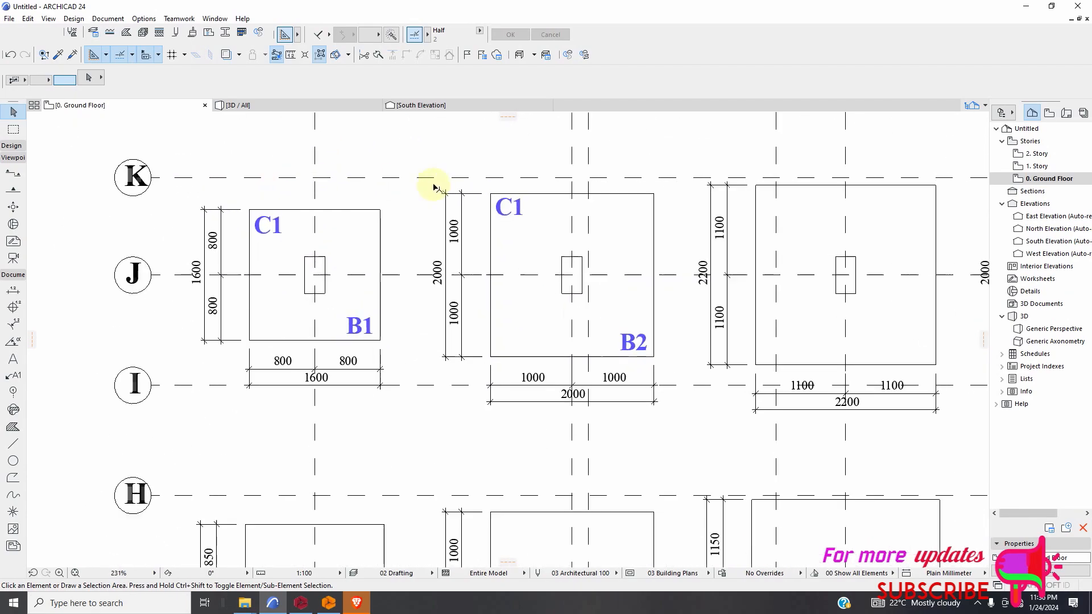
scroll(435, 188, "up", 3)
scroll(407, 217, "down", 4)
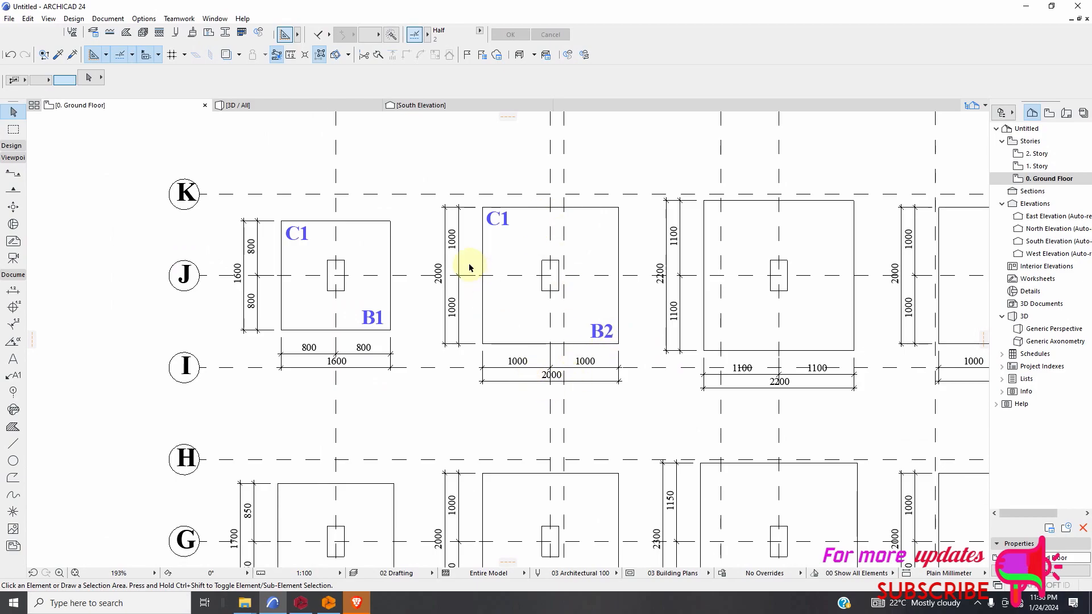
scroll(345, 378, "down", 2)
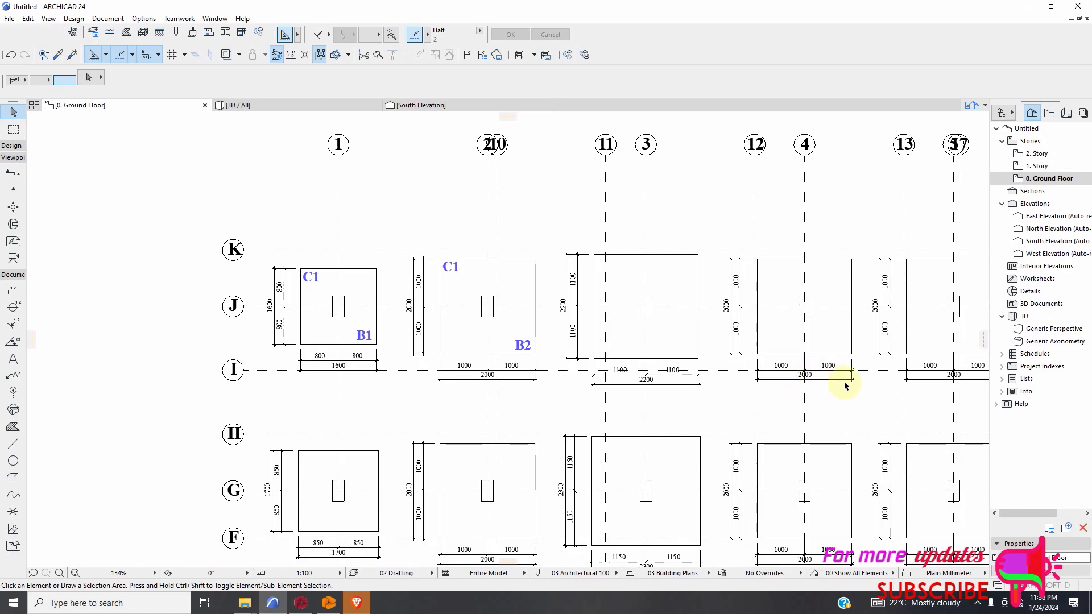
scroll(715, 369, "up", 3)
scroll(461, 384, "down", 3)
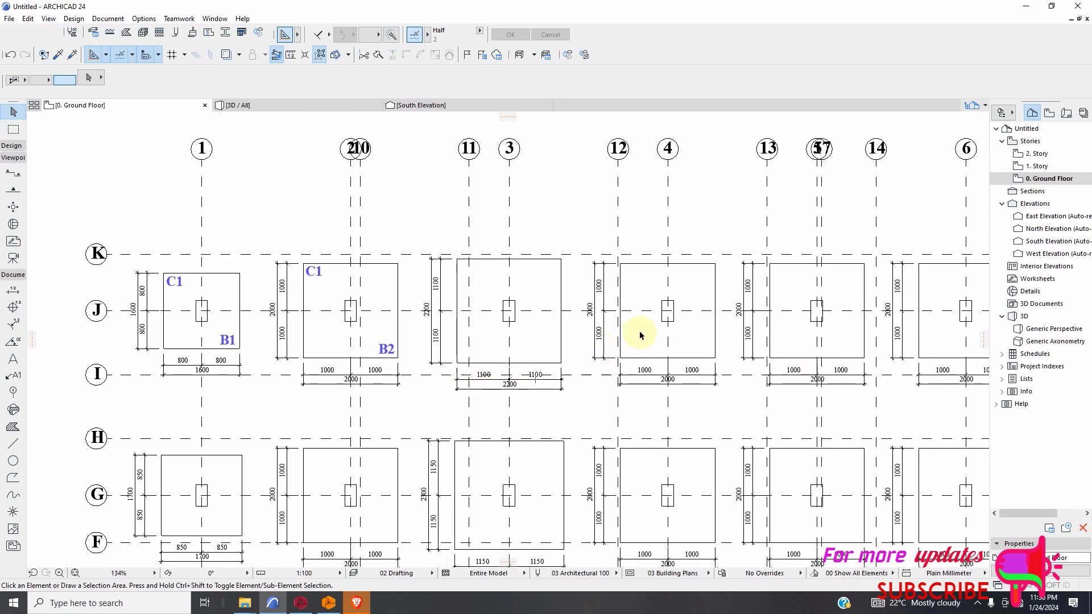
scroll(646, 310, "up", 2)
scroll(463, 313, "down", 2)
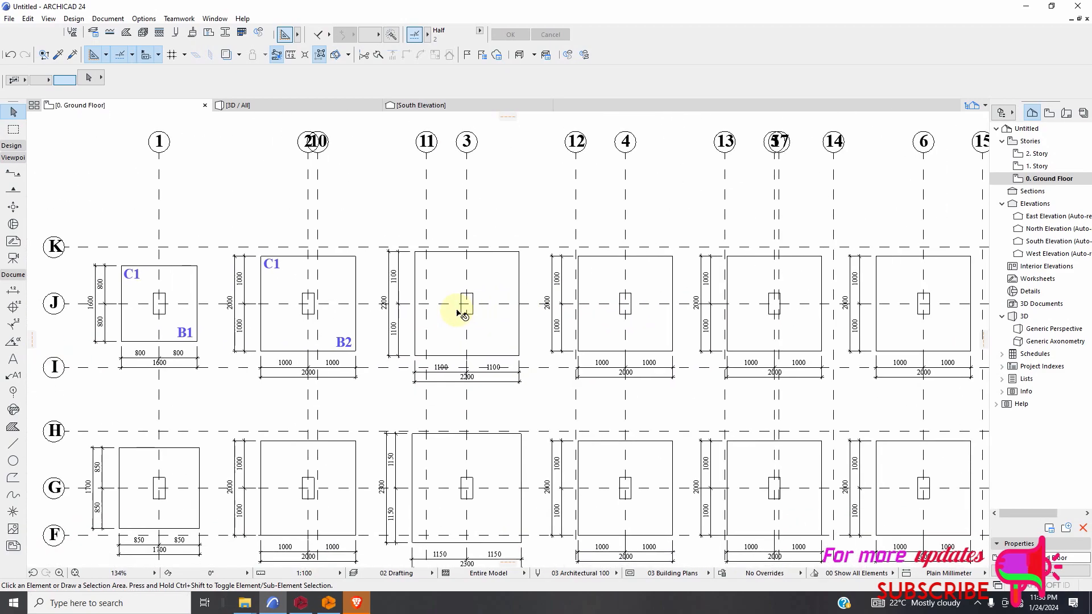
scroll(458, 311, "down", 12)
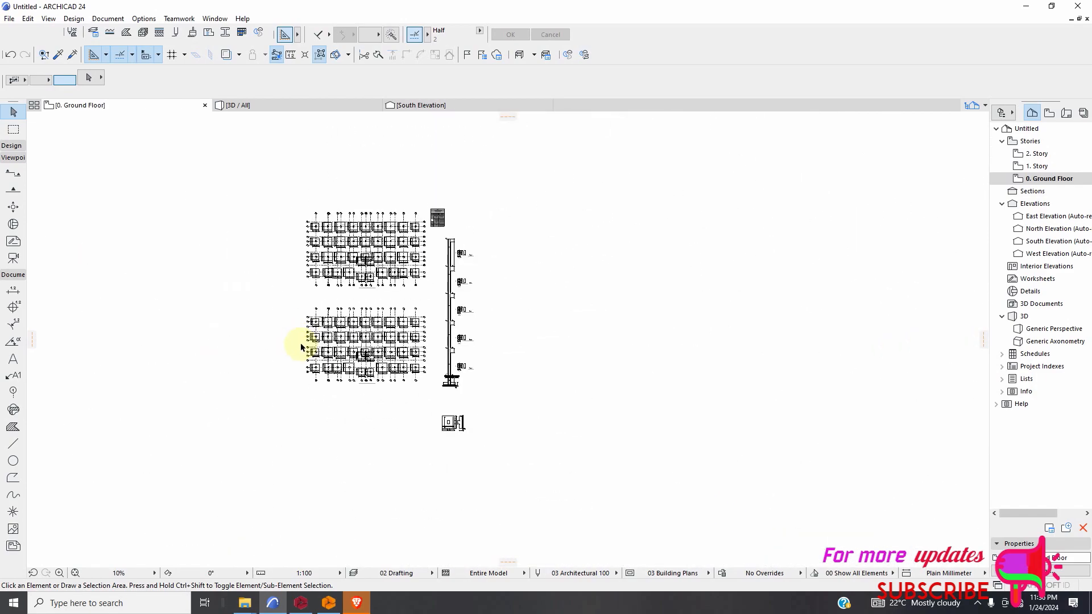
Examine the column elevation detail from the ±0.00 slab up through the beam levels, with its 9C1 cross sections.
scroll(455, 336, "up", 15)
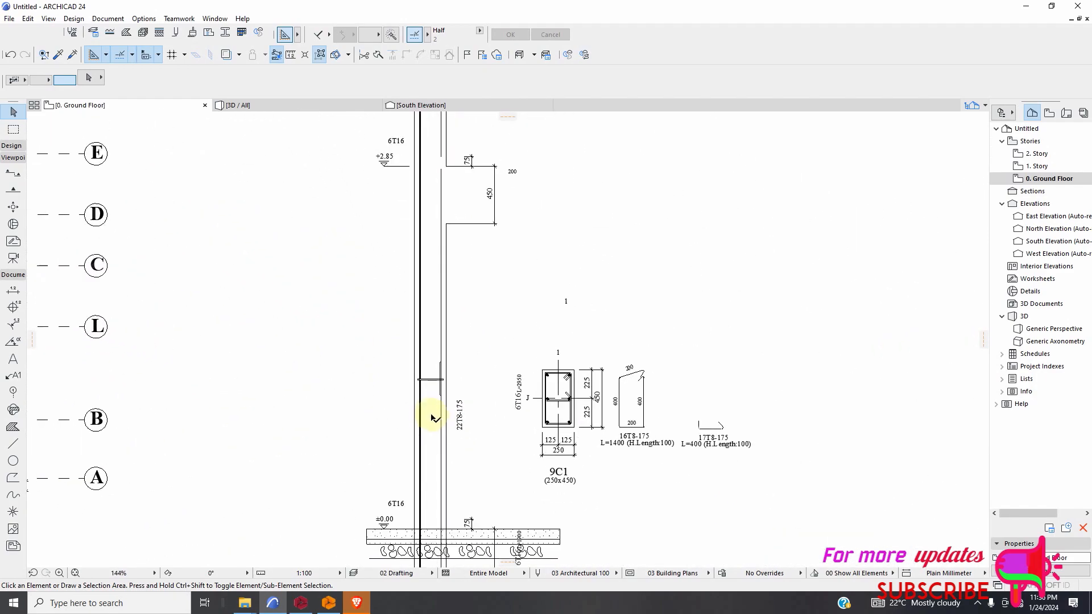
scroll(468, 334, "down", 2)
scroll(487, 231, "down", 2)
scroll(487, 251, "up", 2)
scroll(499, 299, "down", 4)
scroll(487, 251, "up", 4)
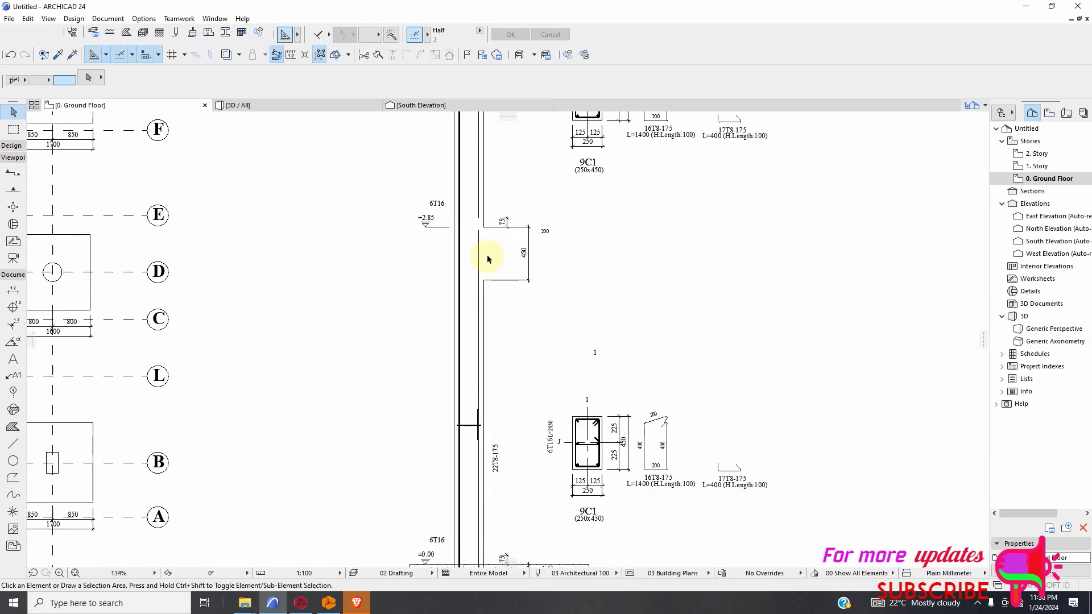
scroll(597, 370, "down", 4)
scroll(535, 298, "up", 1)
scroll(534, 298, "up", 3)
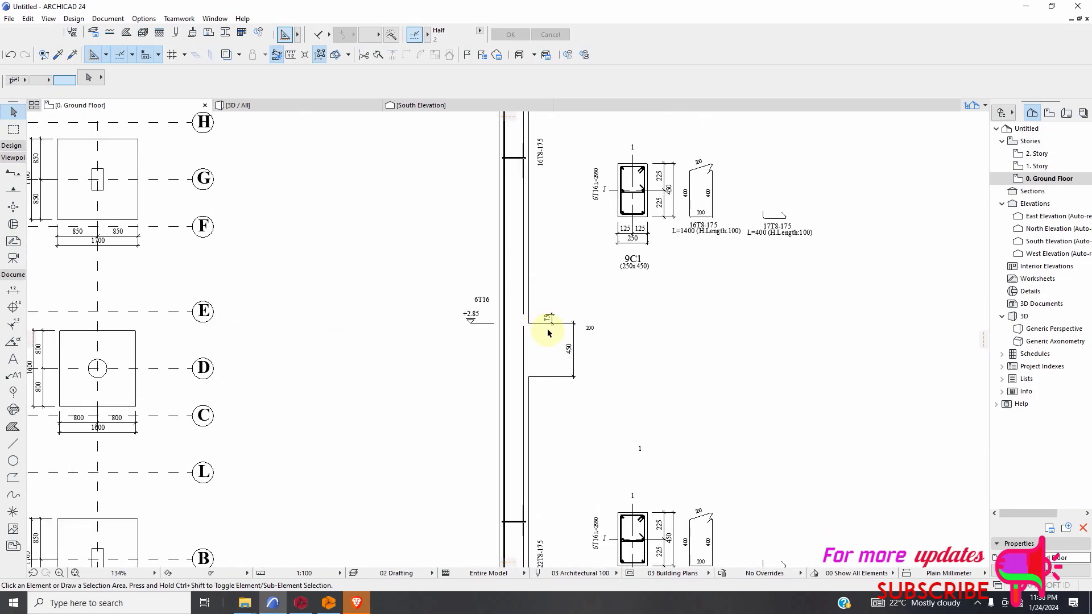
scroll(529, 330, "down", 4)
scroll(572, 353, "down", 1)
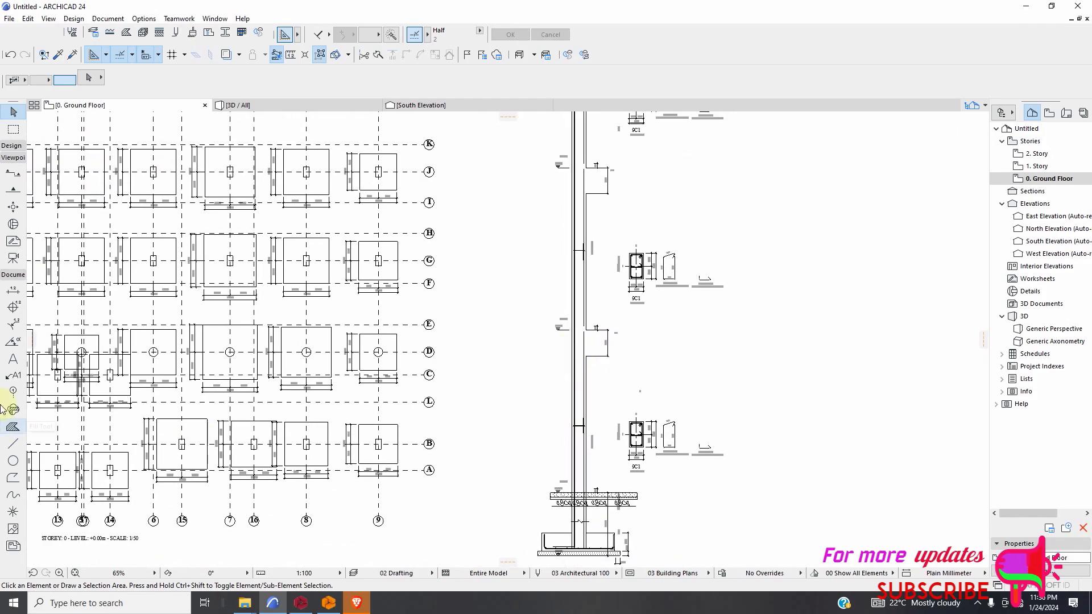
Draw horizontal level lines across the column from the +2.85 mark and from the +5.70 mark, the latter about 3430 mm long.
left_click(13, 444)
scroll(546, 329, "up", 7)
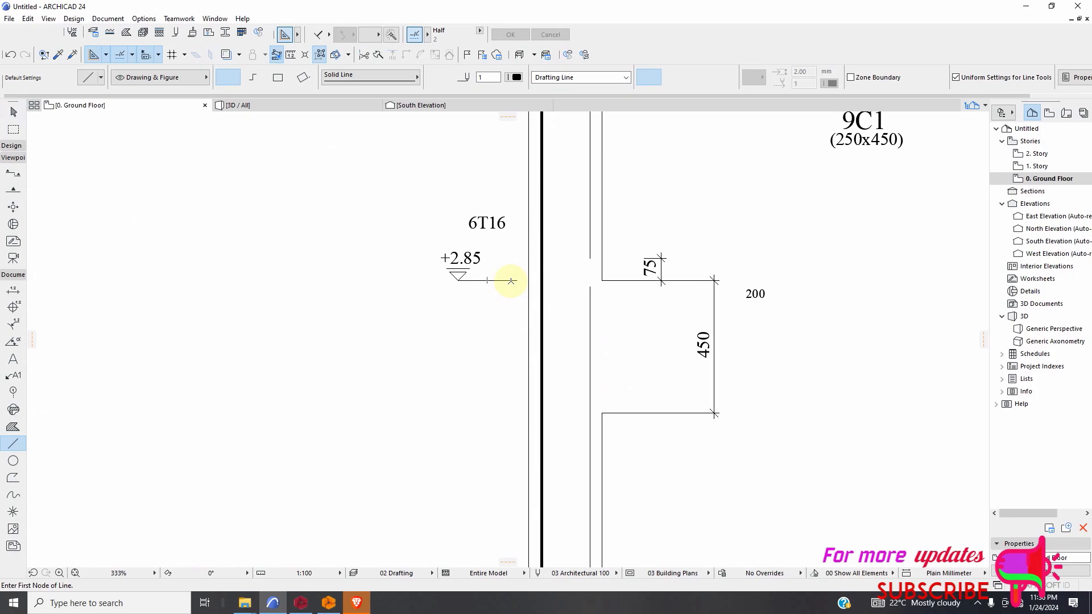
scroll(652, 286, "down", 3)
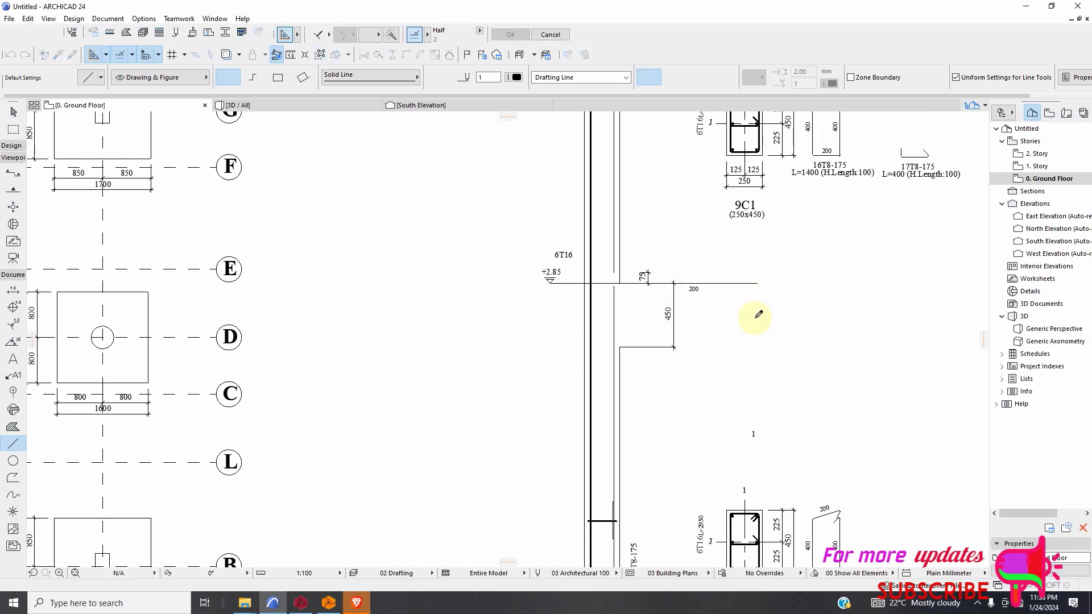
scroll(758, 314, "down", 4)
scroll(588, 256, "up", 5)
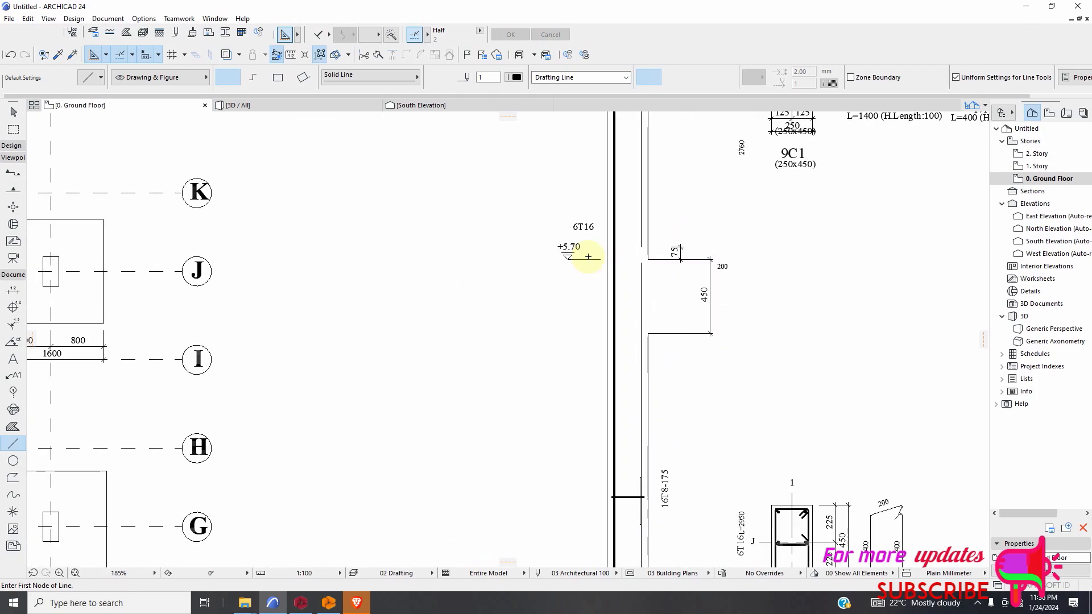
scroll(588, 257, "up", 3)
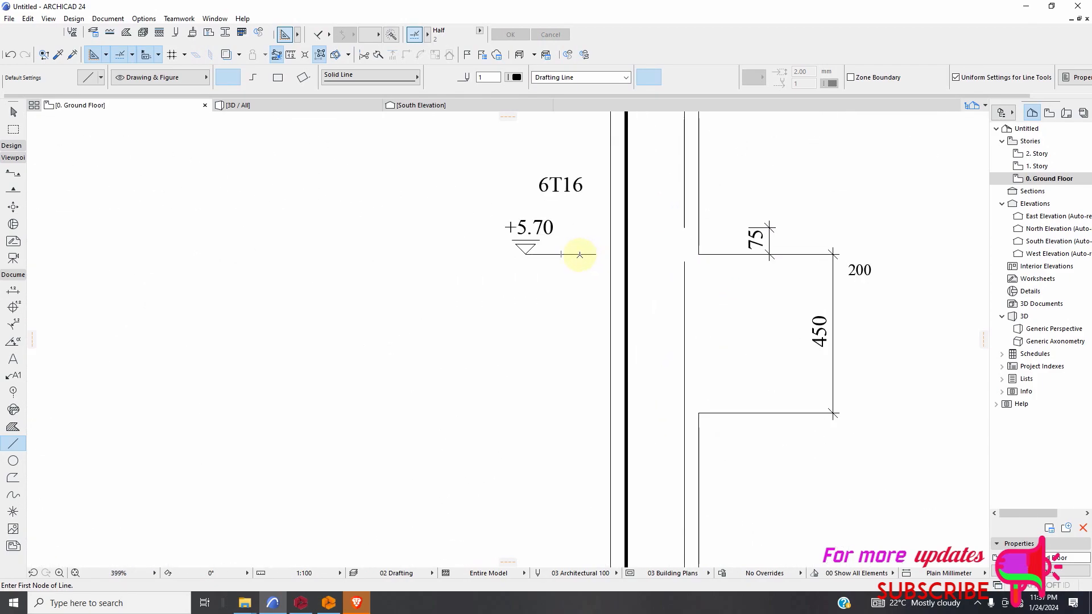
scroll(797, 263, "down", 3)
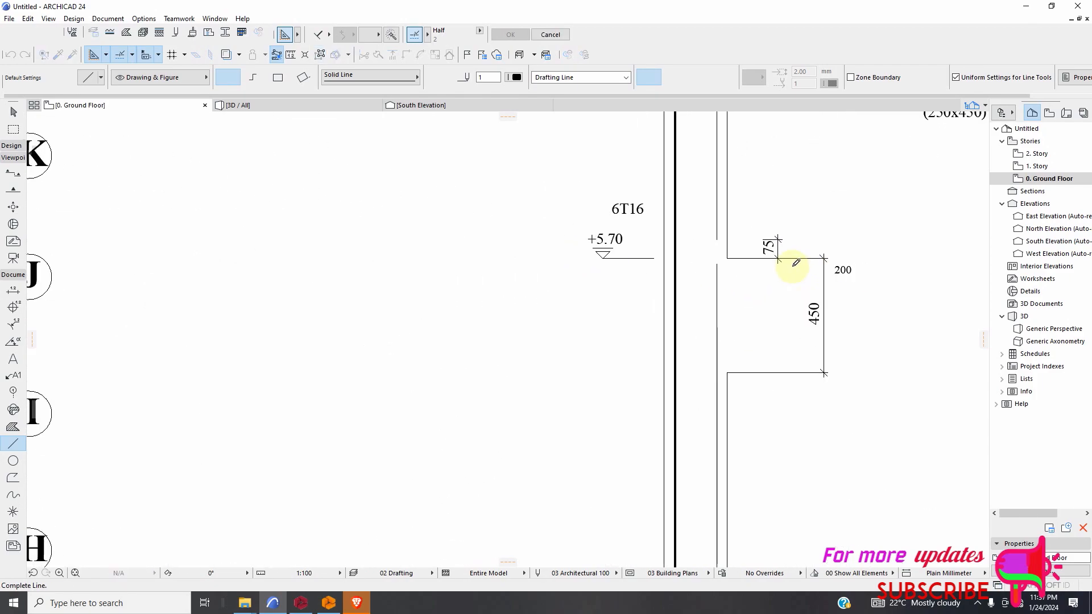
left_click(931, 260)
Draw horizontal level lines across the column from the +8.55 mark and from the +11.40 mark, the latter about 2640 mm long.
scroll(580, 356, "down", 3)
scroll(646, 171, "up", 3)
scroll(614, 167, "up", 3)
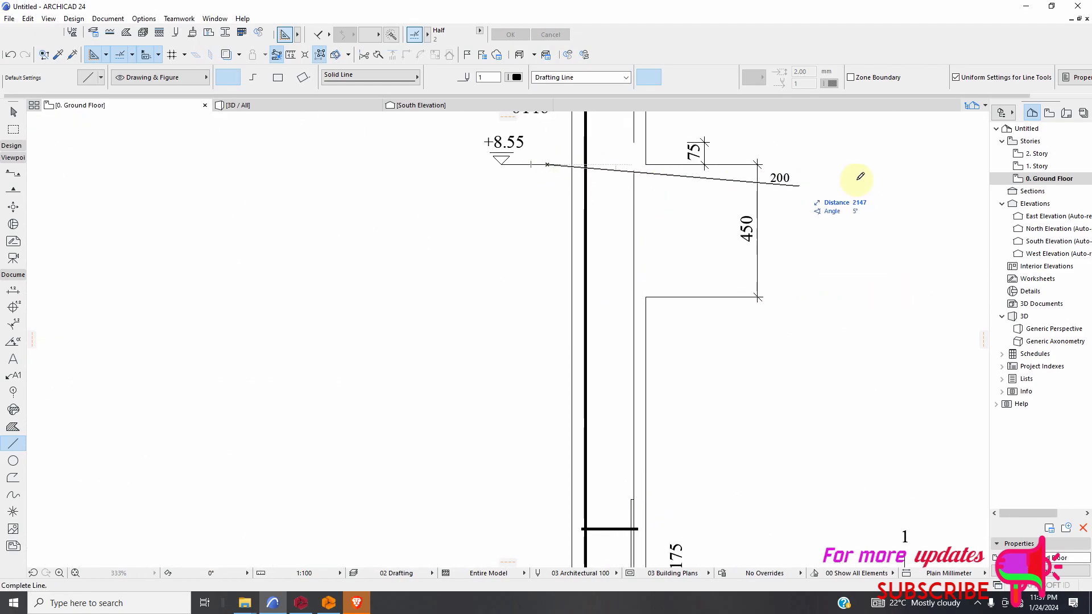
left_click(901, 160)
scroll(654, 318, "down", 5)
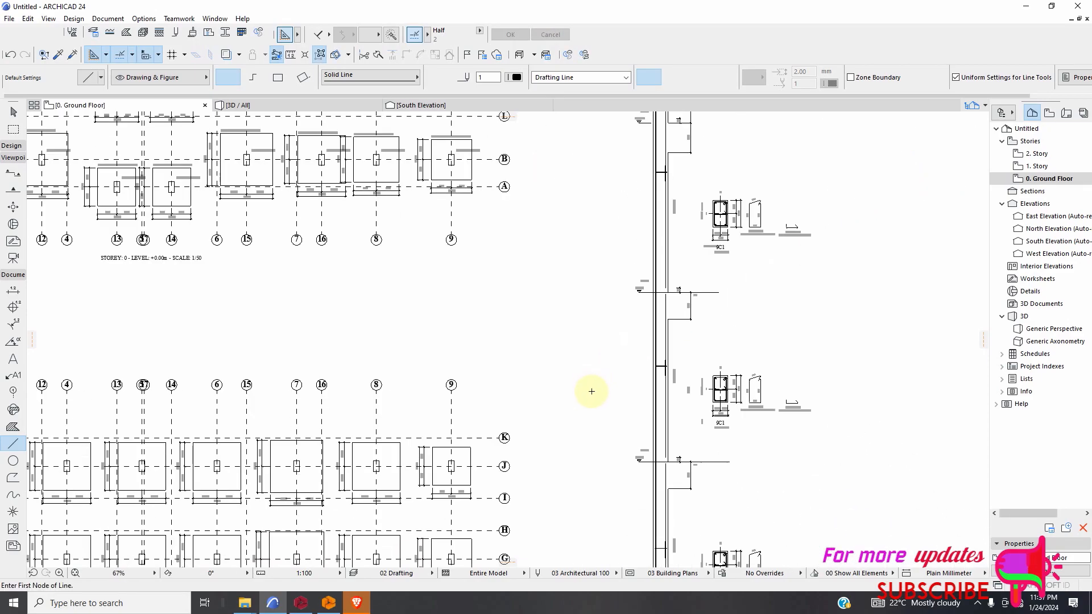
scroll(605, 282, "up", 5)
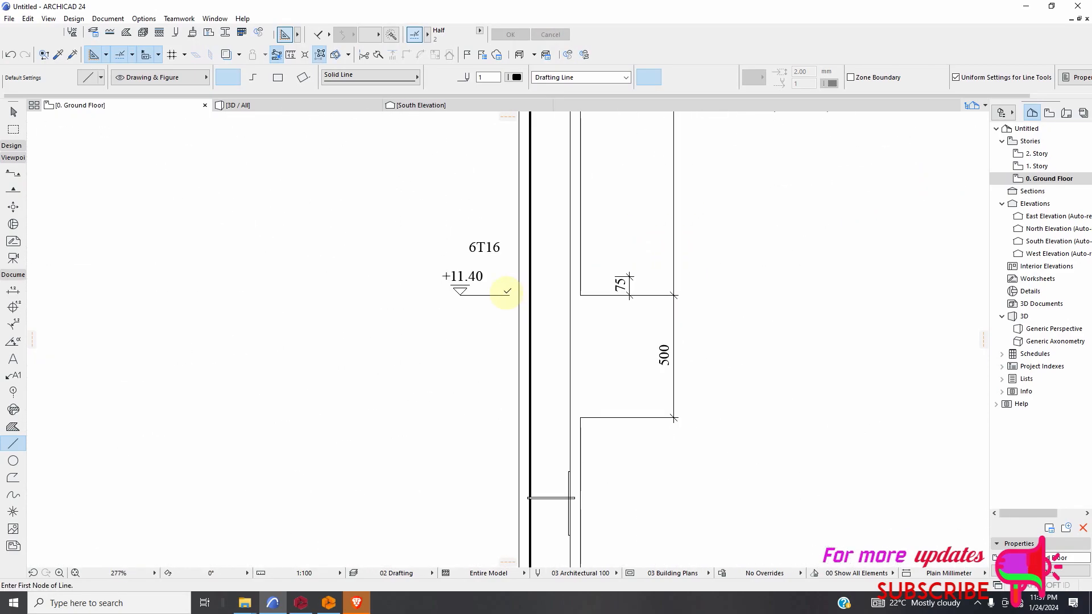
left_click(766, 292)
Check the level lines along the whole column elevation down to the ±0.00 slab and leave the Line tool.
scroll(643, 431, "down", 7)
scroll(653, 310, "up", 3)
scroll(586, 254, "down", 6)
scroll(579, 390, "up", 4)
scroll(554, 391, "up", 2)
scroll(555, 393, "down", 2)
scroll(550, 427, "up", 3)
scroll(542, 382, "down", 1)
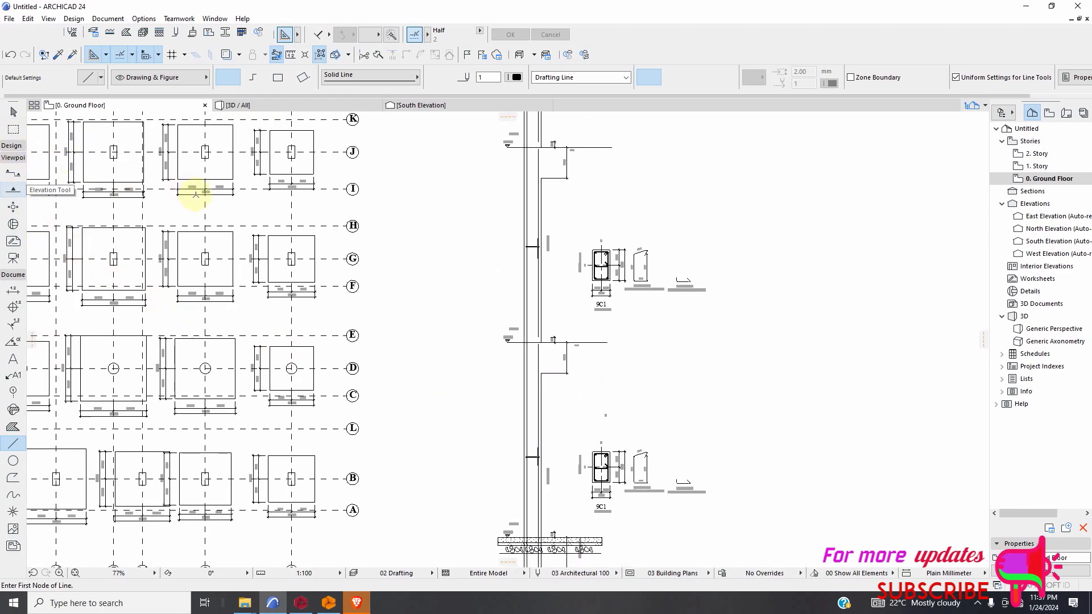
key("Escape")
Delete the column's inner vertical polyline in the storey below the +2.85 level.
scroll(529, 451, "up", 4)
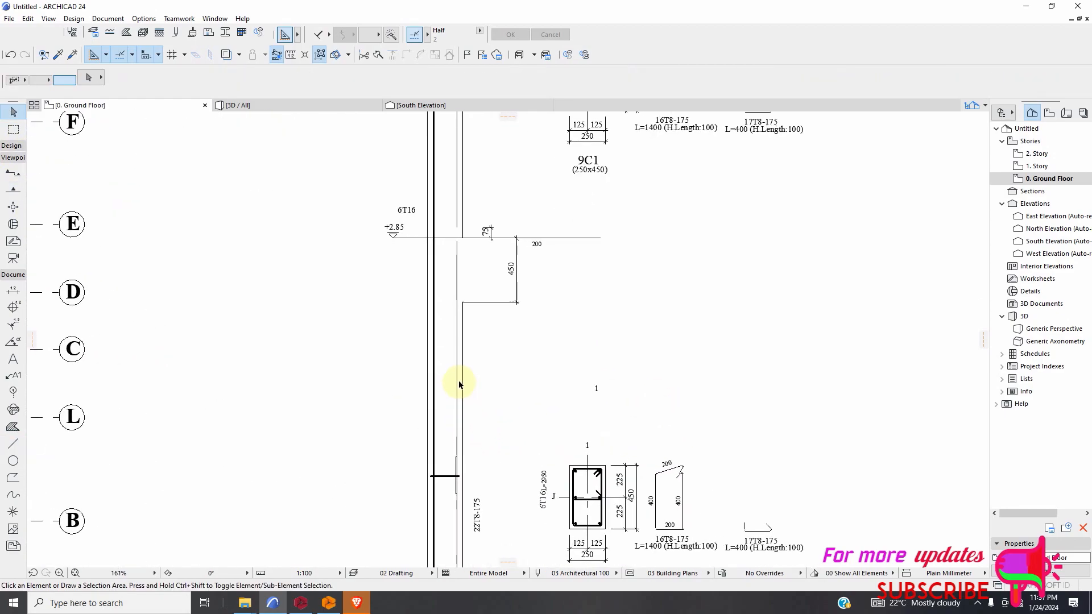
left_click(462, 382)
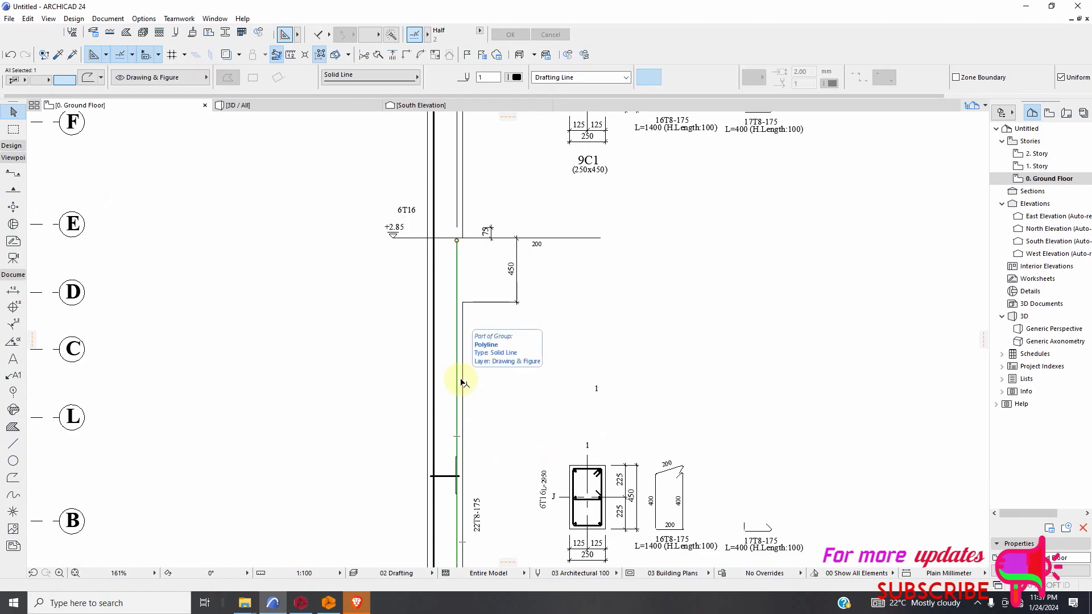
key("Delete")
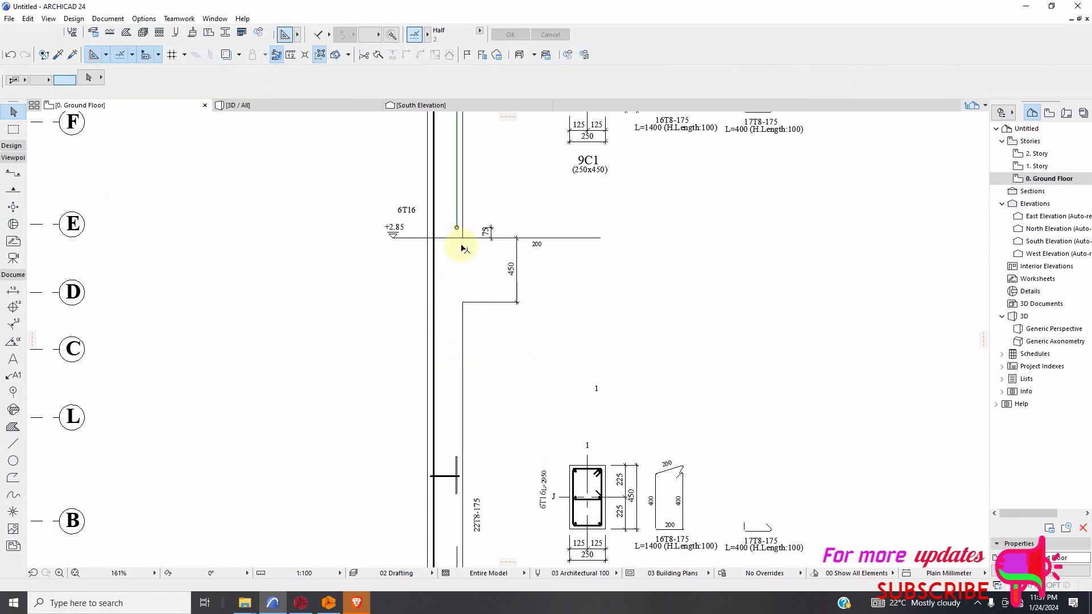
Delete the column's inner vertical polylines in the storeys above the +2.85, +5.70, +8.55 and +11.40 levels.
scroll(497, 448, "down", 8)
scroll(496, 448, "up", 6)
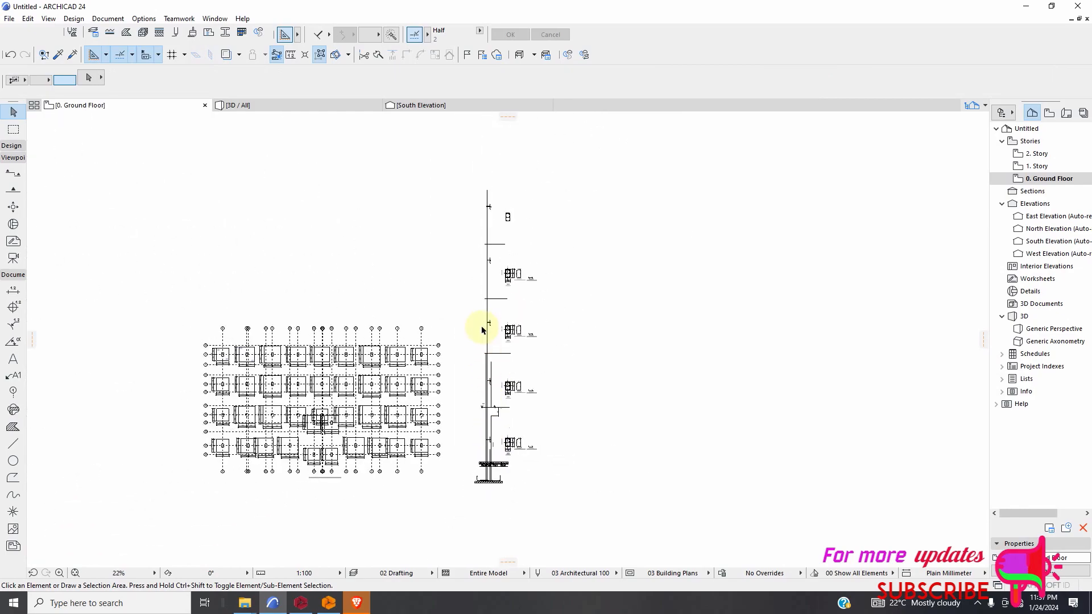
scroll(505, 412, "up", 1)
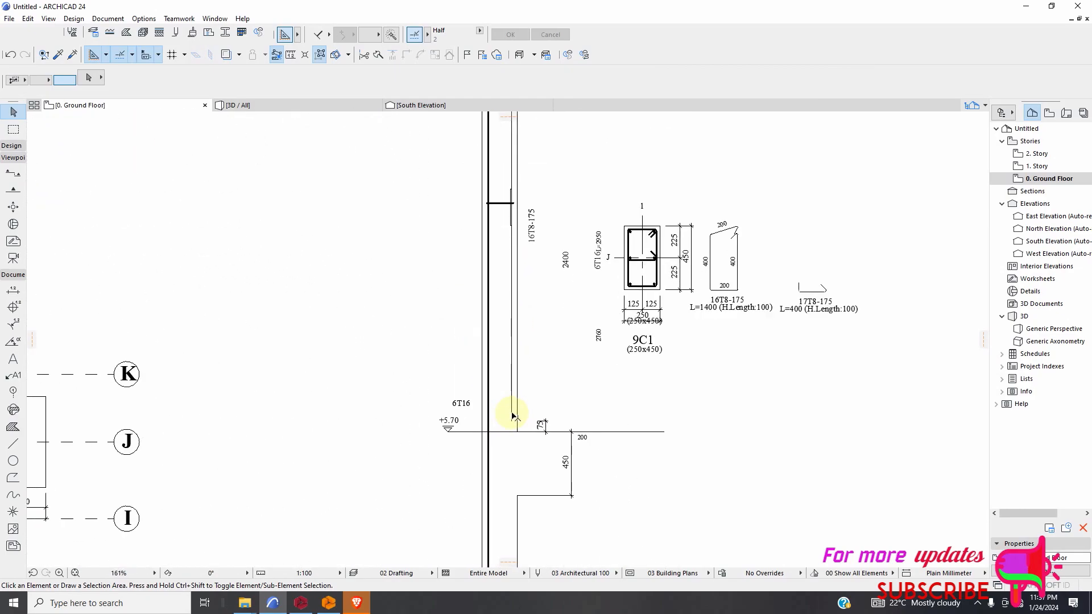
scroll(580, 469, "down", 5)
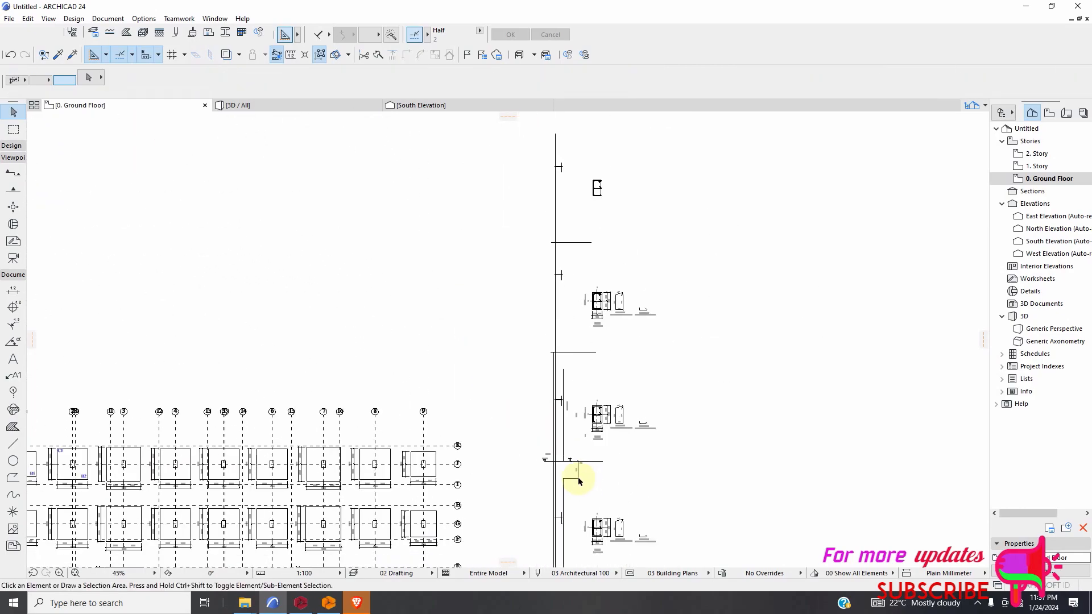
scroll(574, 373, "up", 4)
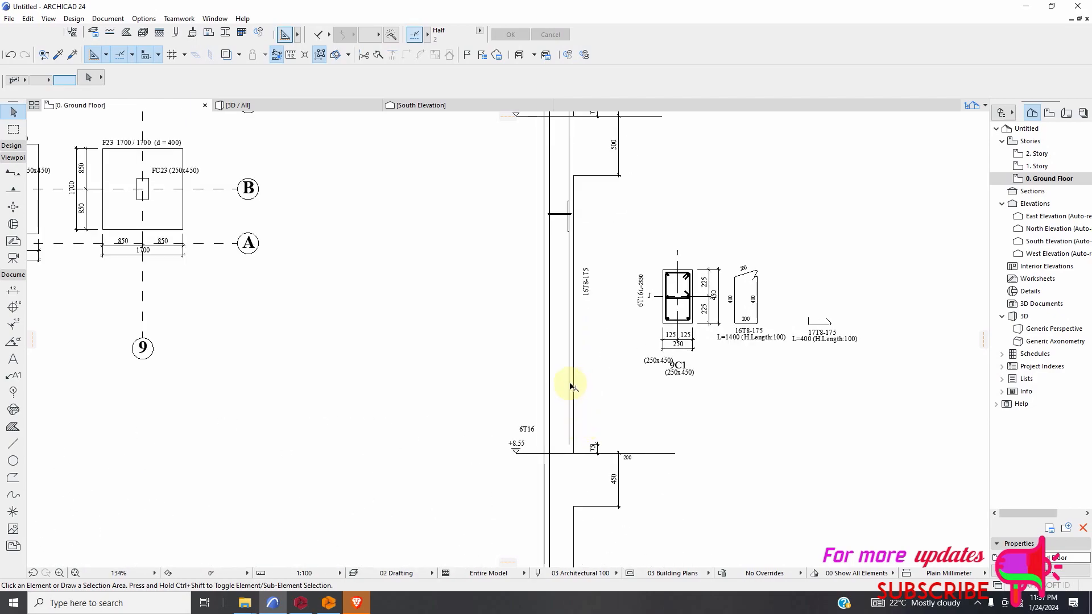
scroll(597, 449, "down", 5)
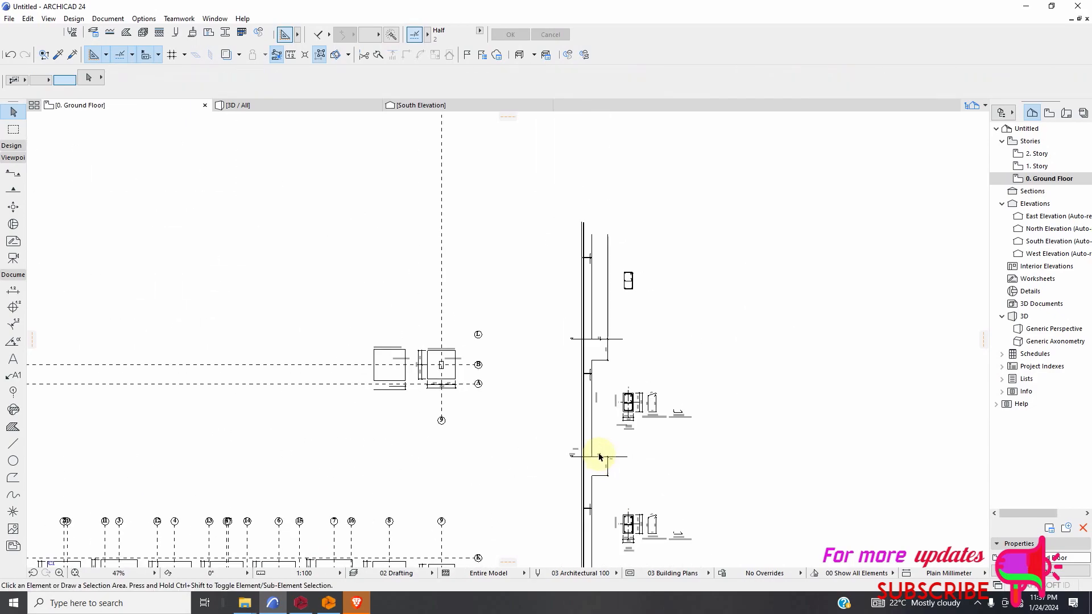
scroll(589, 318, "up", 5)
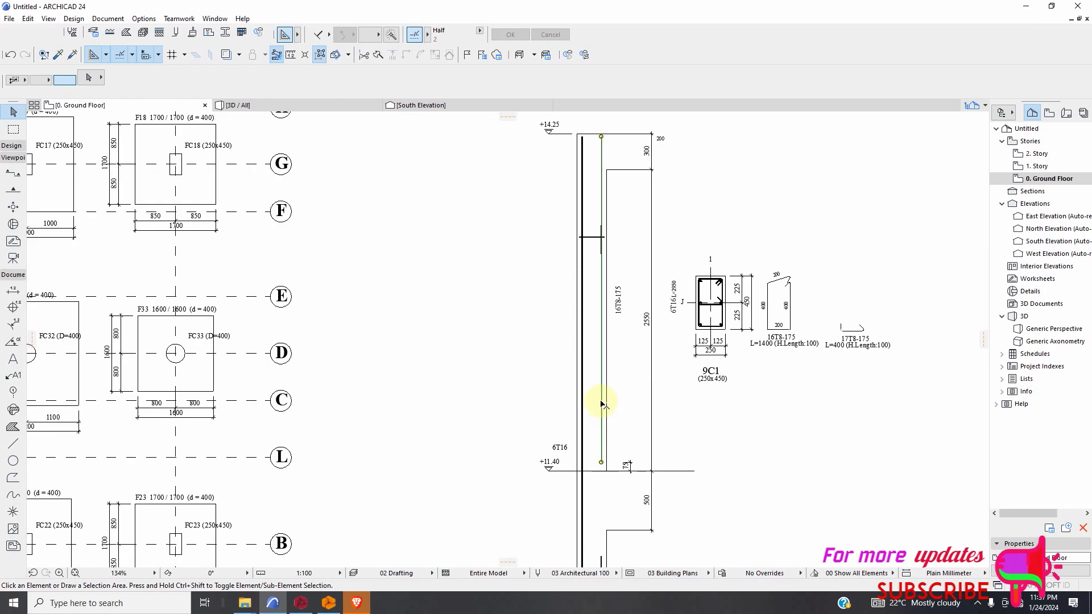
scroll(583, 358, "down", 6)
Delete the remaining inner vertical line in the column storey between ±0.00 and +2.85, below the stirrup mark.
scroll(592, 488, "down", 2)
scroll(580, 494, "up", 8)
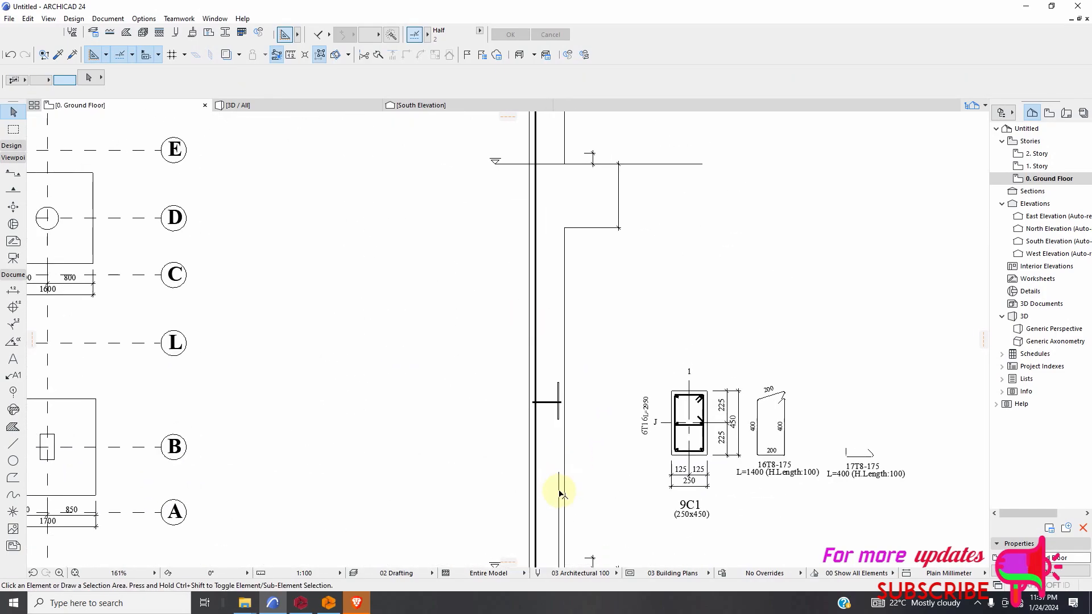
left_click(558, 512)
key("Escape")
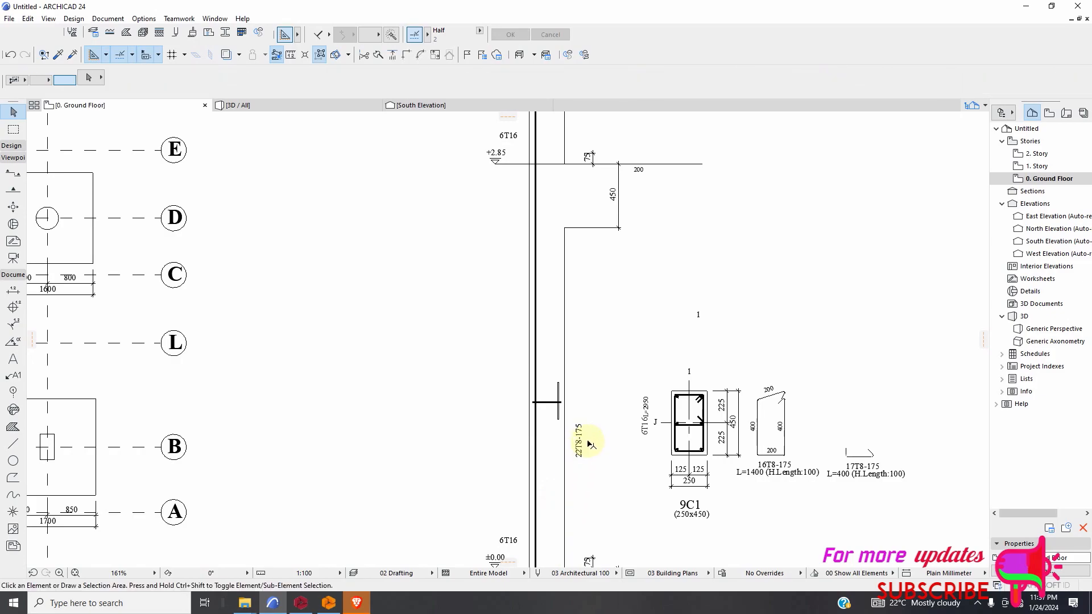
Make the 1100 depth text beside the column base, between the slab and the footing, bold.
scroll(584, 421, "down", 6)
scroll(575, 472, "up", 3)
scroll(574, 482, "up", 8)
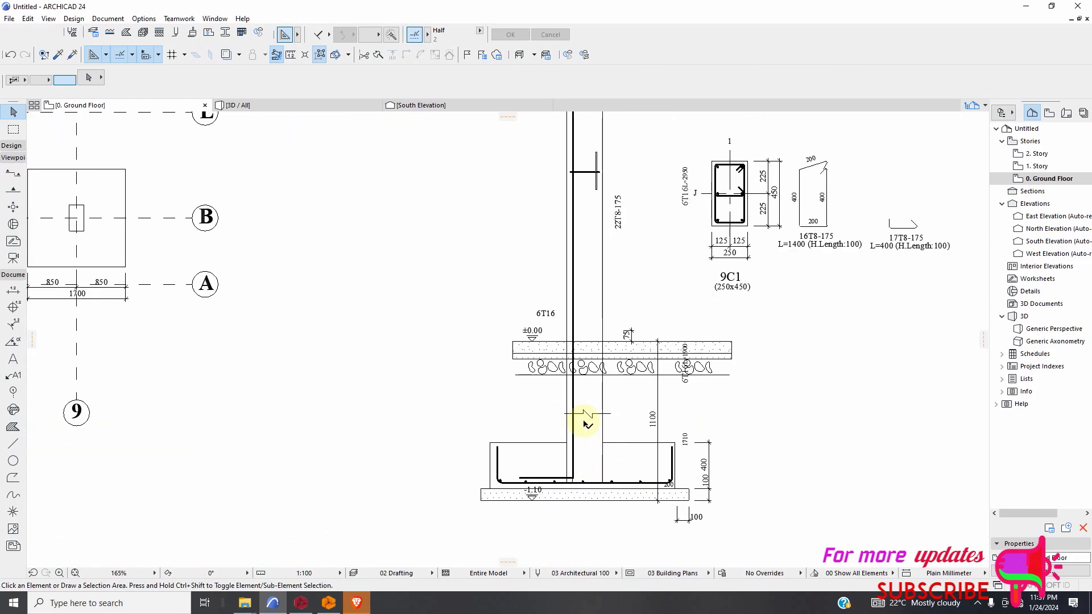
scroll(605, 437, "down", 3)
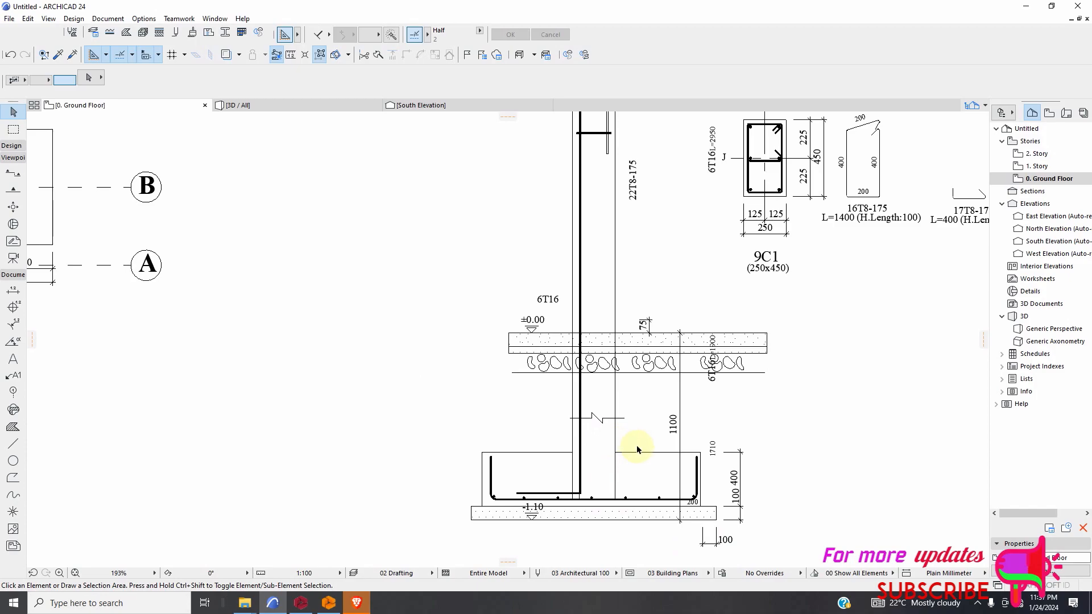
scroll(638, 450, "down", 3)
scroll(616, 431, "down", 5)
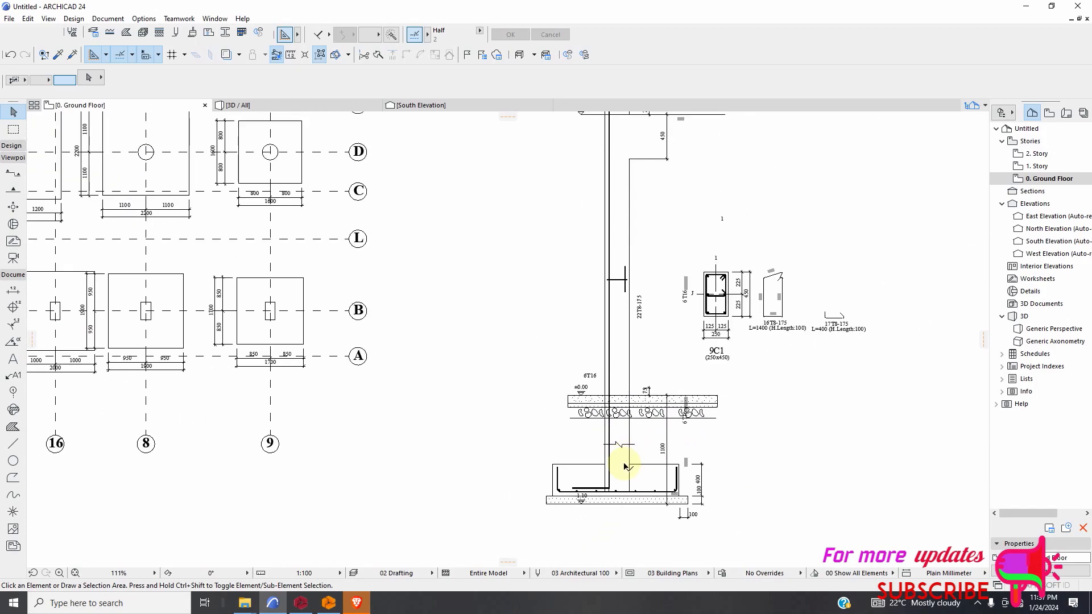
scroll(621, 459, "up", 8)
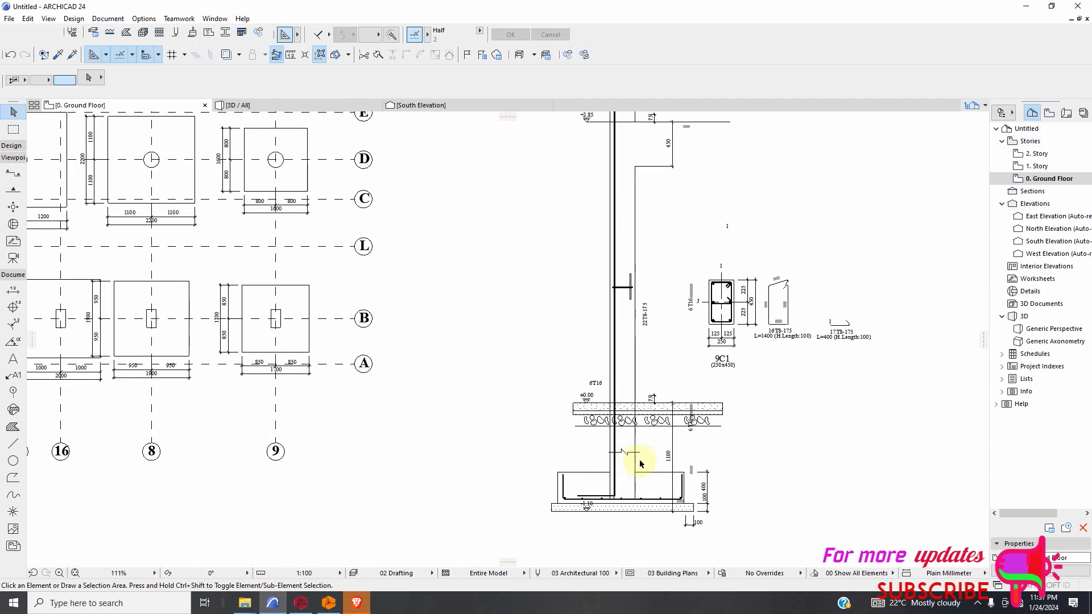
scroll(692, 463, "up", 1)
left_click(684, 441)
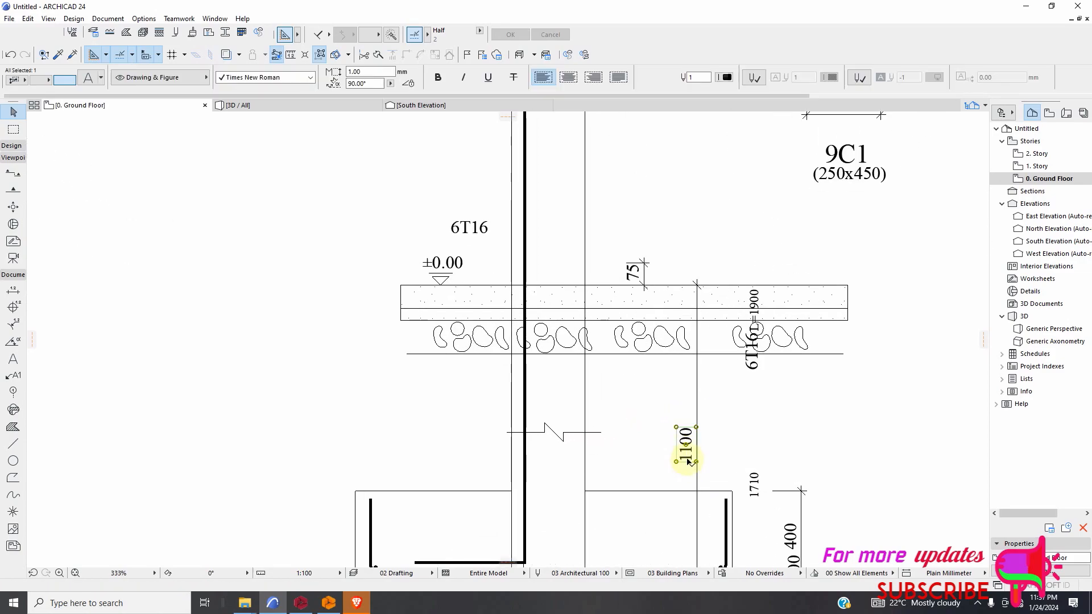
left_click(442, 79)
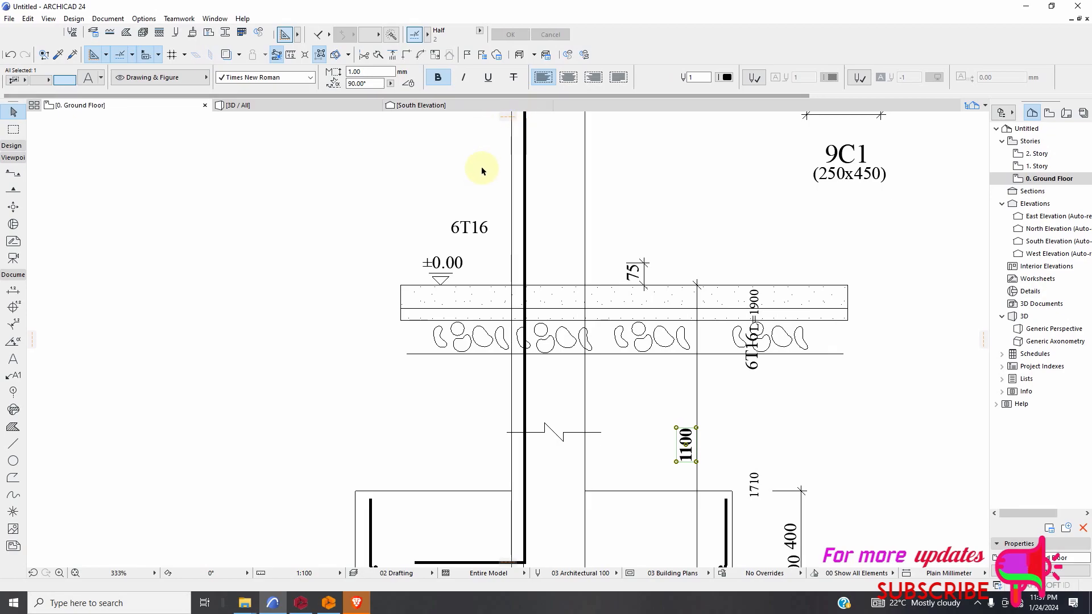
Replace the bold 1100 depth text beside the column base with D.O.S.
double_click(686, 455)
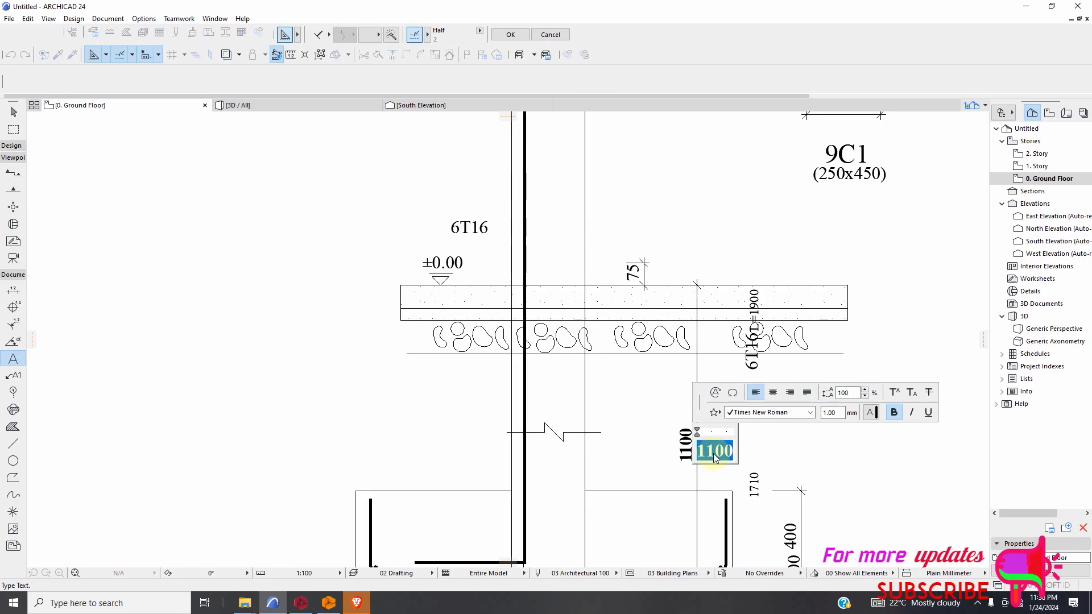
type("D.O.S")
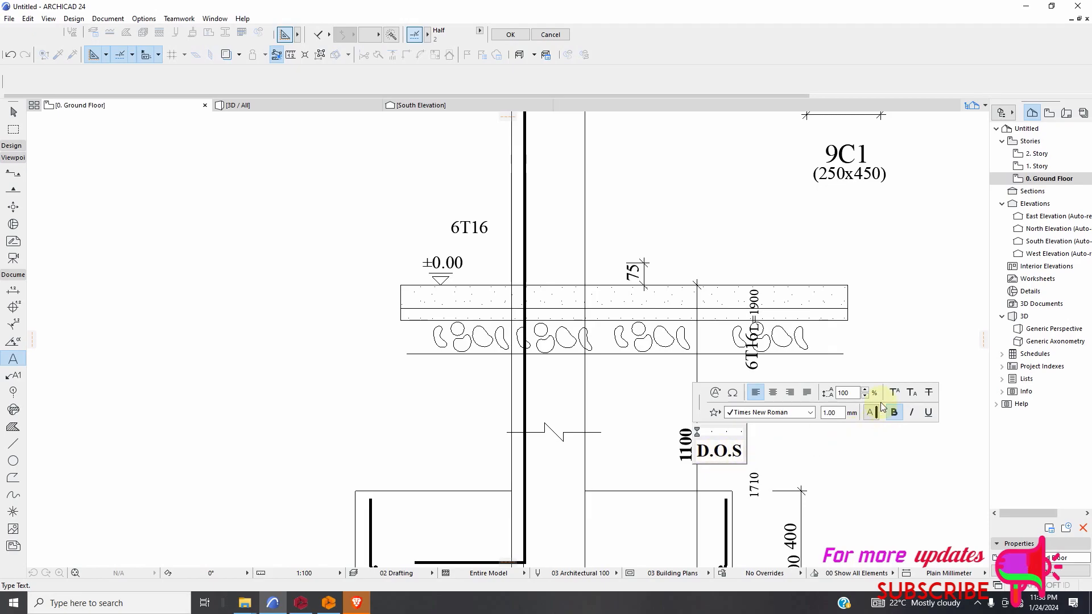
left_click(902, 323)
scroll(614, 375, "down", 6)
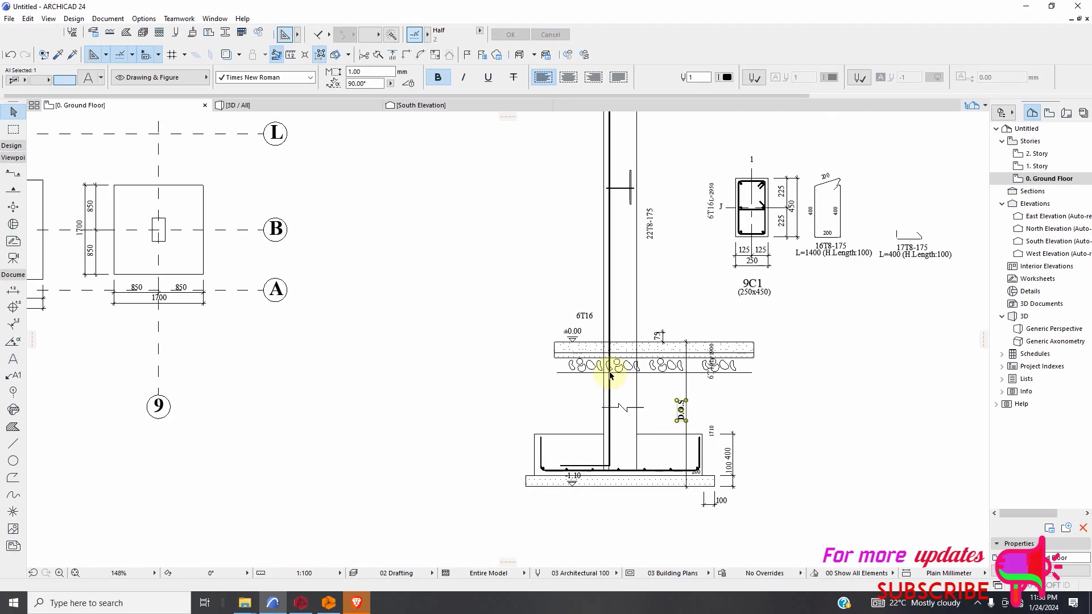
left_click(735, 410)
scroll(642, 389, "up", 8)
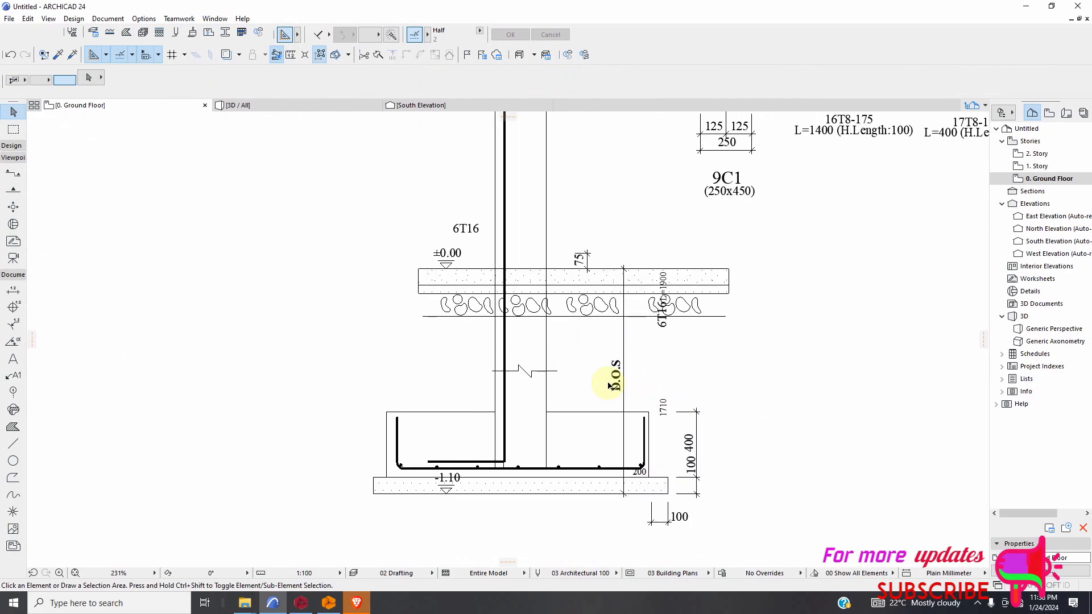
Examine the column elevation and its section details from the foundation upward, including the reinforcement labels and stirrup marks.
scroll(612, 381, "down", 5)
scroll(571, 398, "up", 2)
scroll(571, 405, "down", 6)
scroll(567, 323, "up", 1)
scroll(572, 227, "down", 1)
scroll(557, 285, "up", 5)
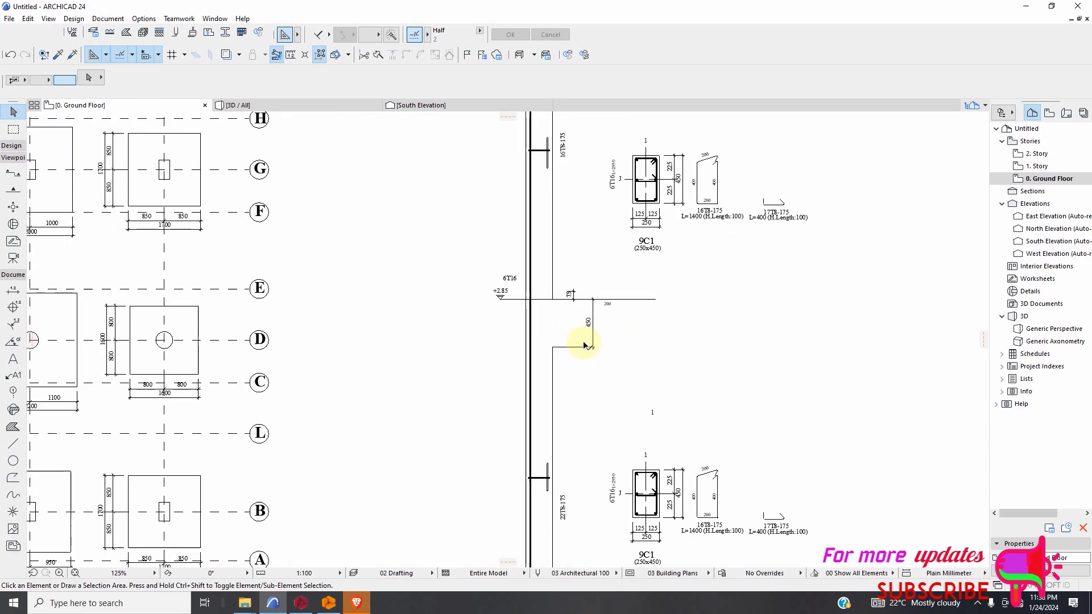
scroll(563, 341, "down", 4)
scroll(690, 438, "up", 2)
scroll(689, 438, "down", 2)
scroll(690, 438, "up", 7)
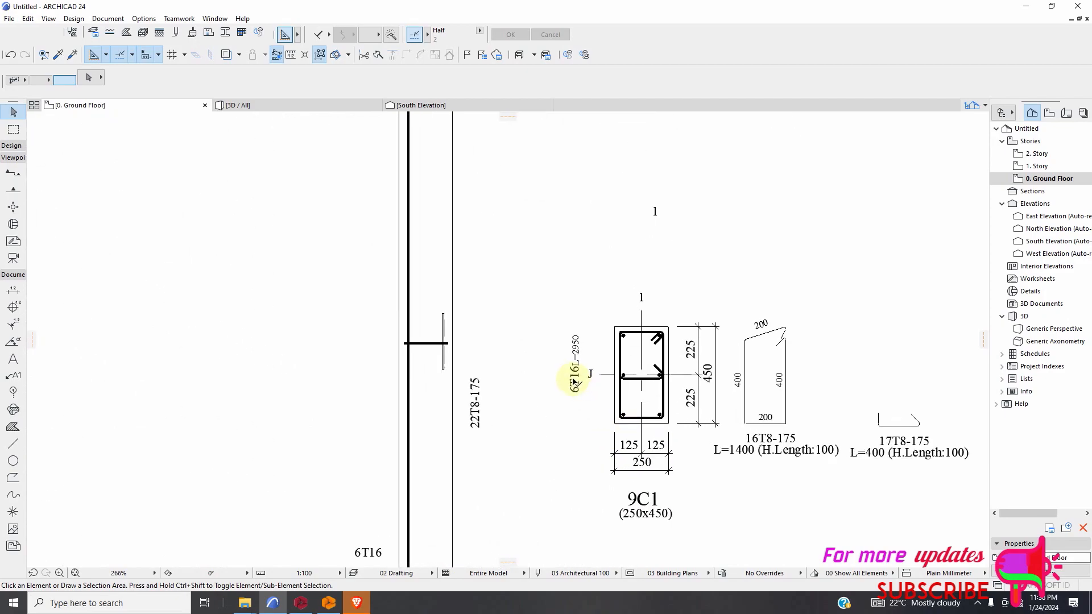
scroll(626, 381, "down", 5)
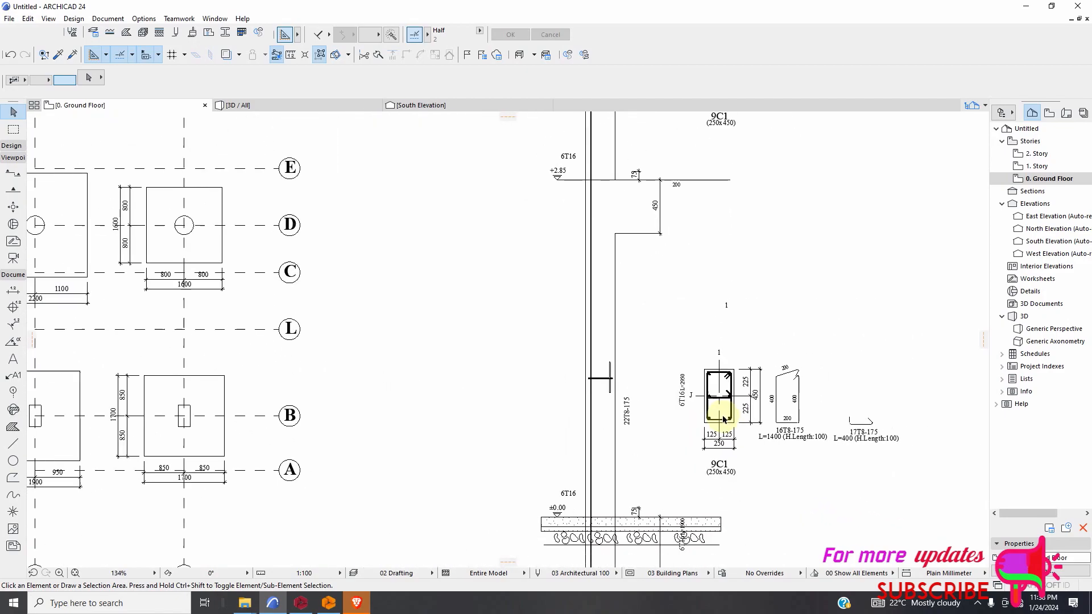
scroll(756, 415, "up", 3)
scroll(757, 414, "down", 6)
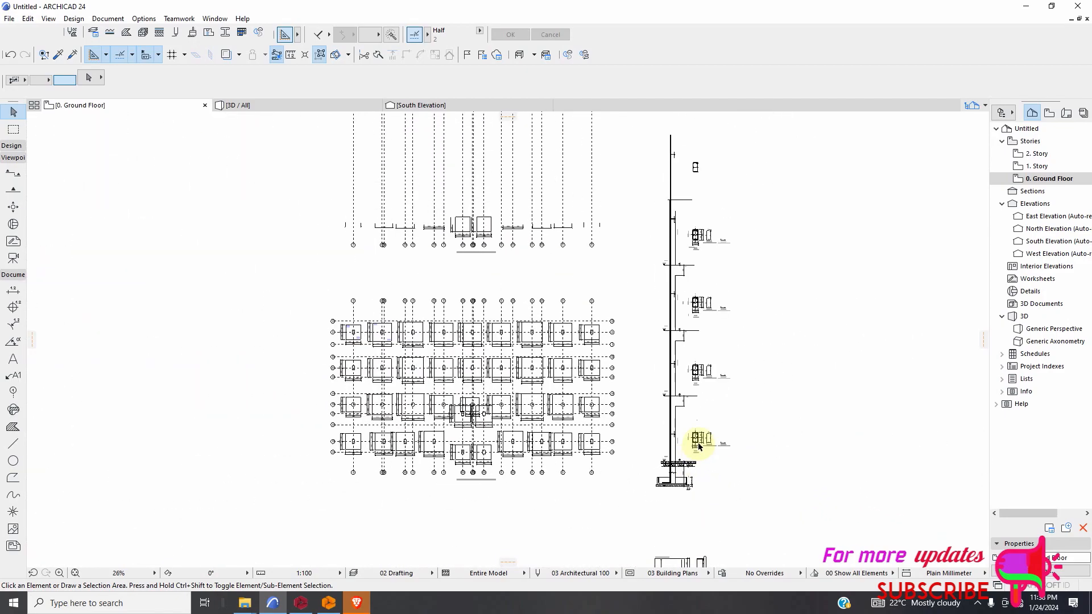
Draw a horizontal line about 1550 mm long from the short vertical bar mark outward across the column in the ground storey.
left_click(10, 449)
scroll(628, 432, "up", 6)
scroll(621, 375, "up", 3)
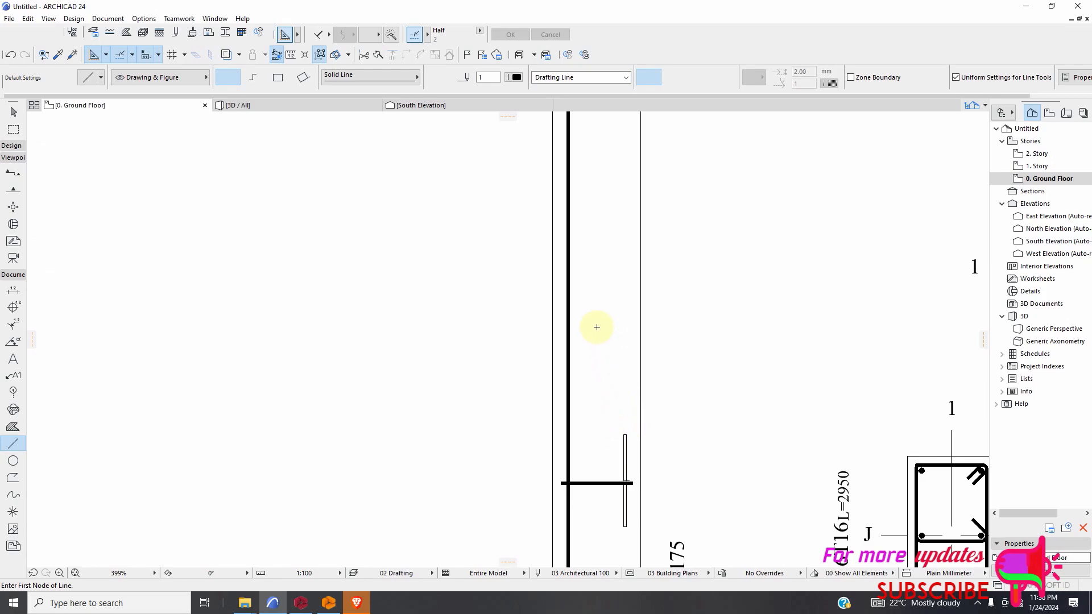
scroll(614, 431, "down", 8)
scroll(597, 441, "up", 9)
scroll(618, 409, "up", 1)
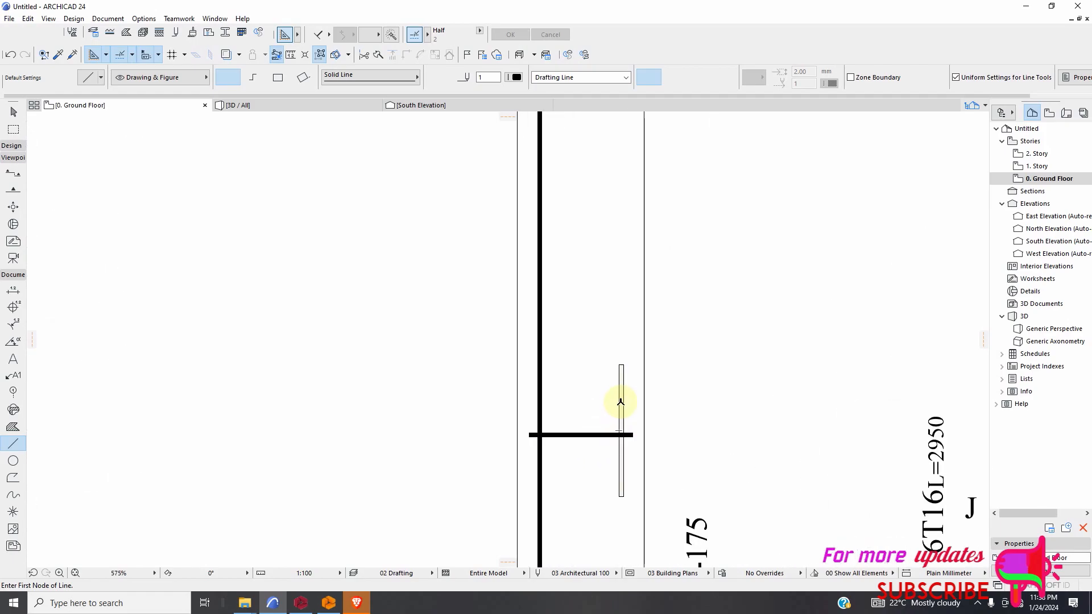
left_click(622, 401)
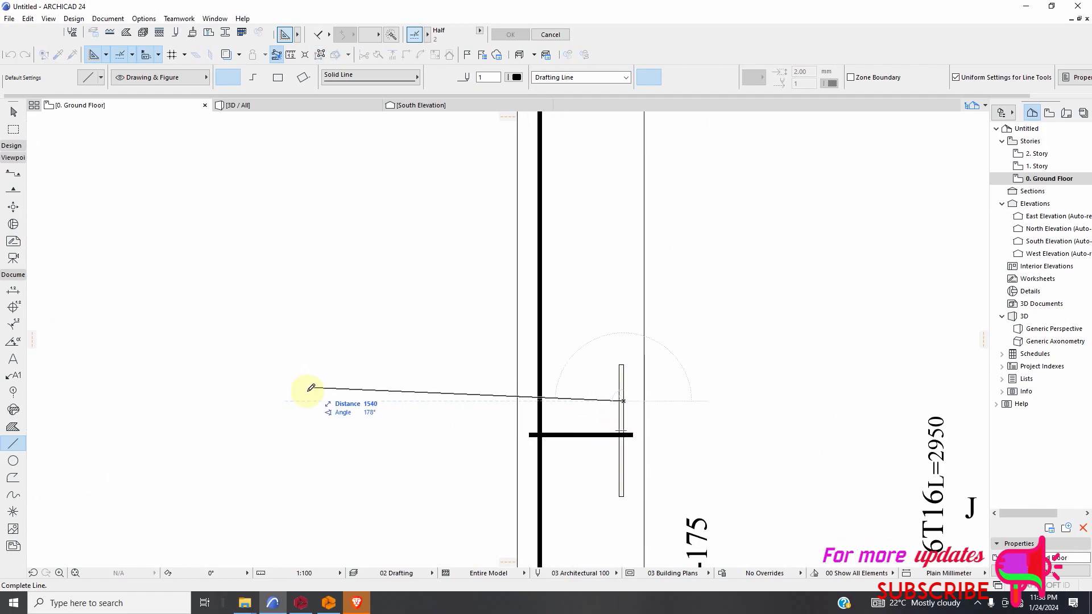
left_click(301, 401)
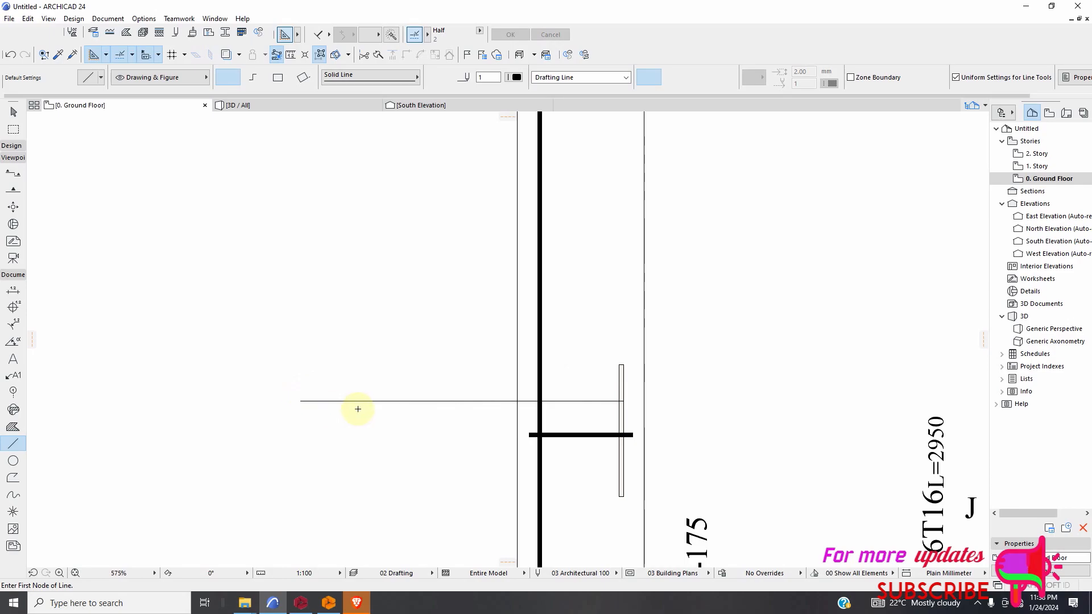
Add an arrowhead to the new horizontal line at its end on the short vertical bar mark.
scroll(480, 441, "down", 10)
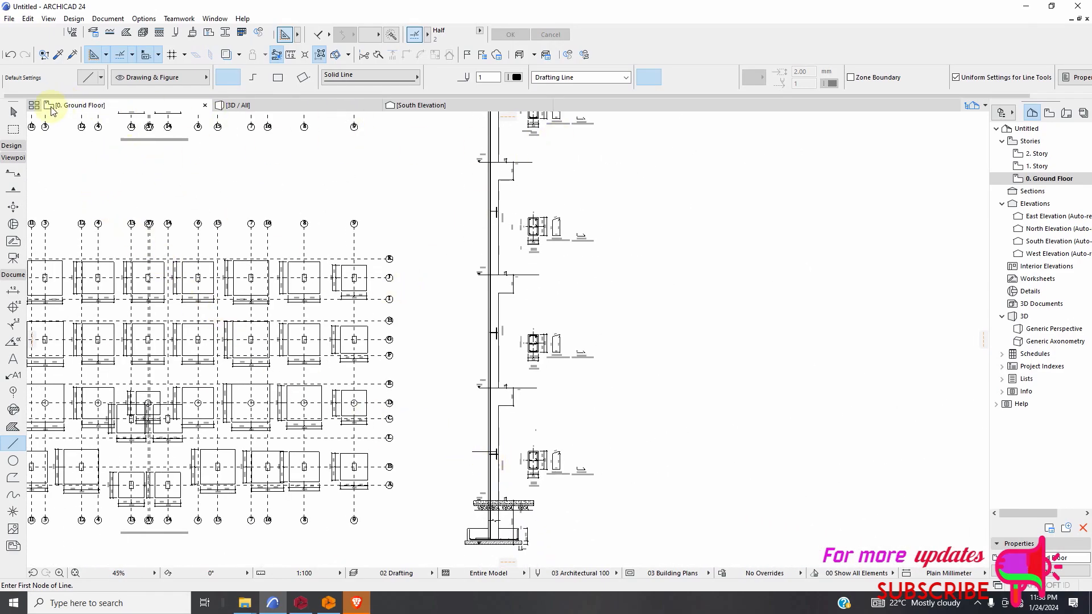
left_click(14, 113)
scroll(507, 456, "up", 2)
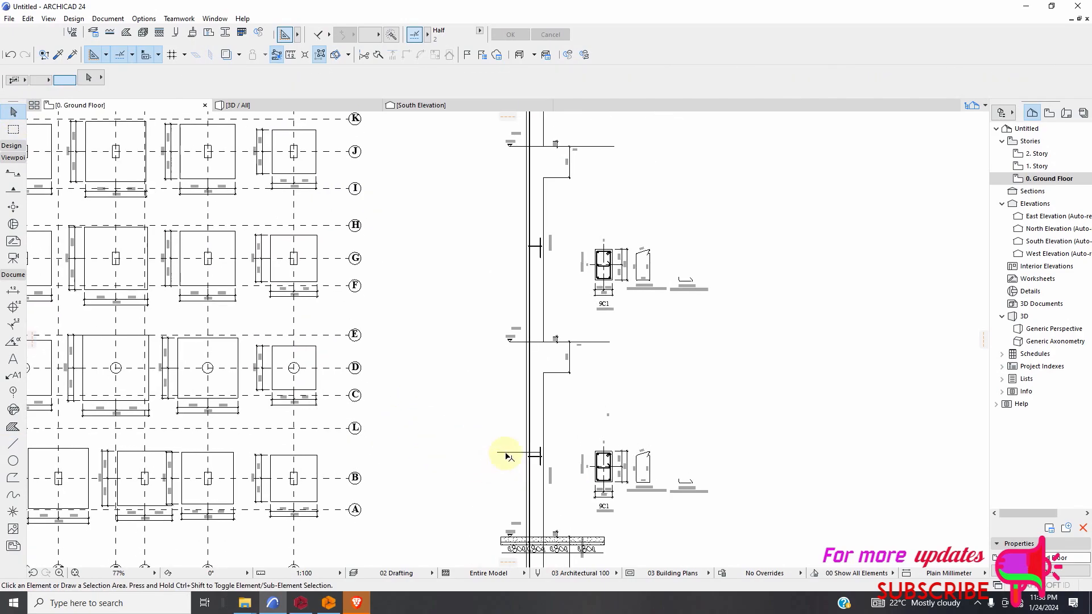
left_click(568, 463)
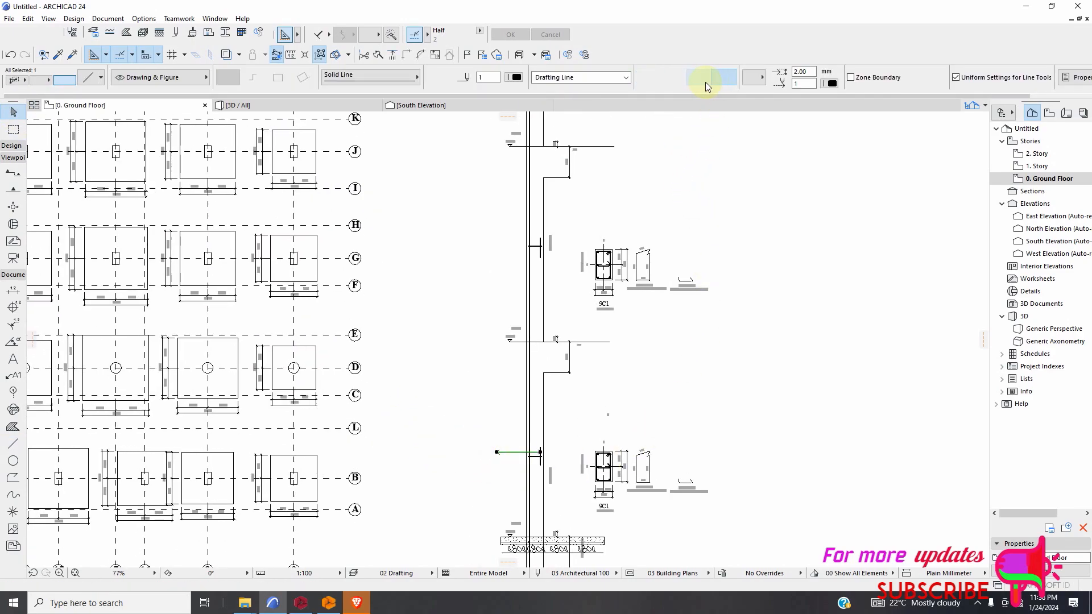
scroll(569, 401, "up", 2)
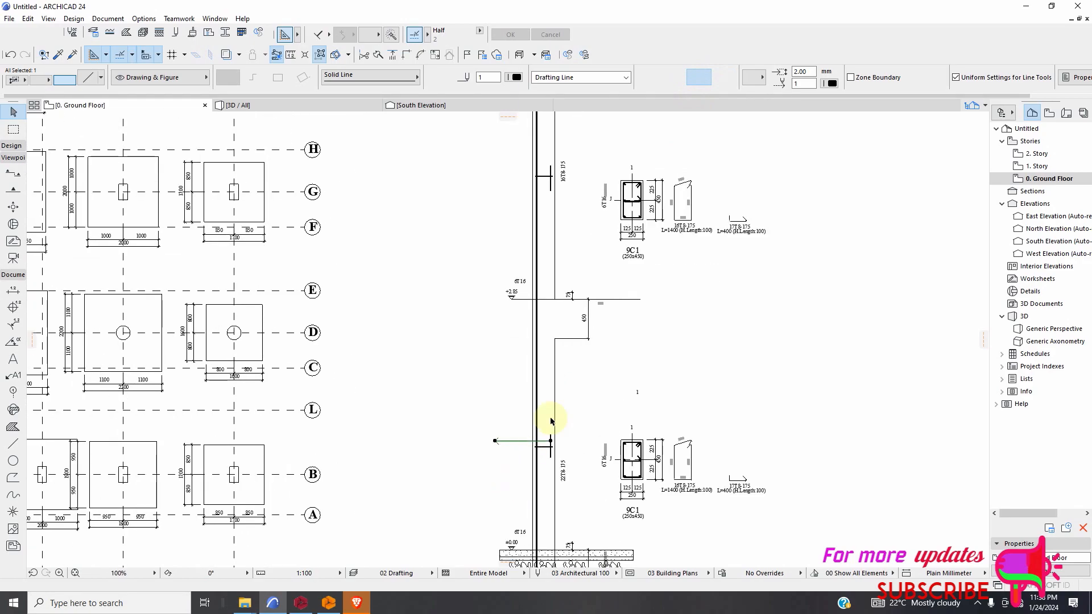
left_click(524, 447)
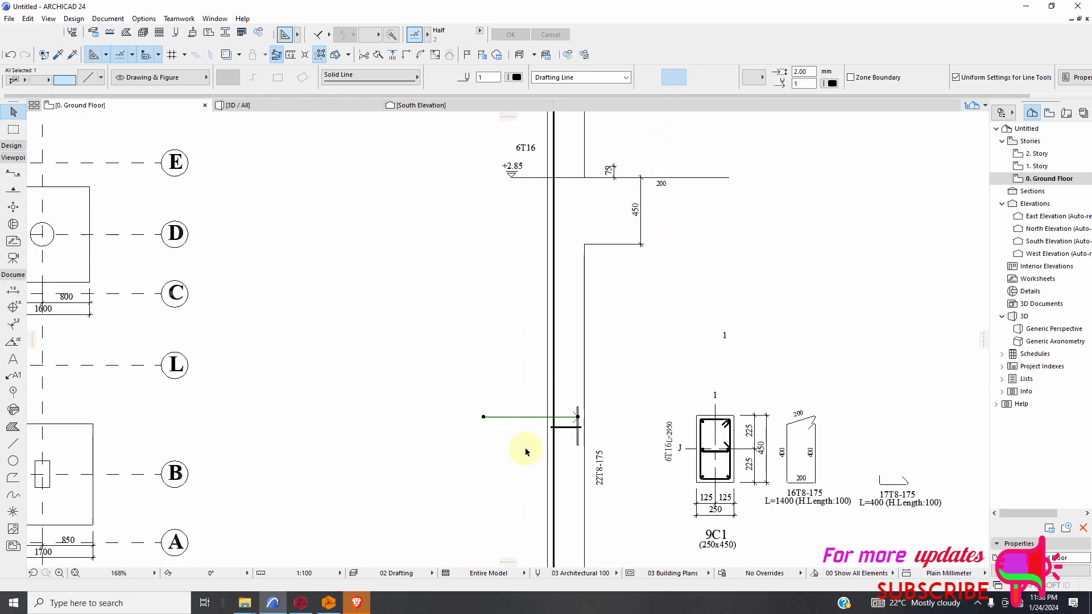
Set the arrowhead size of the horizontal line to 0.9 mm.
scroll(545, 434, "up", 4)
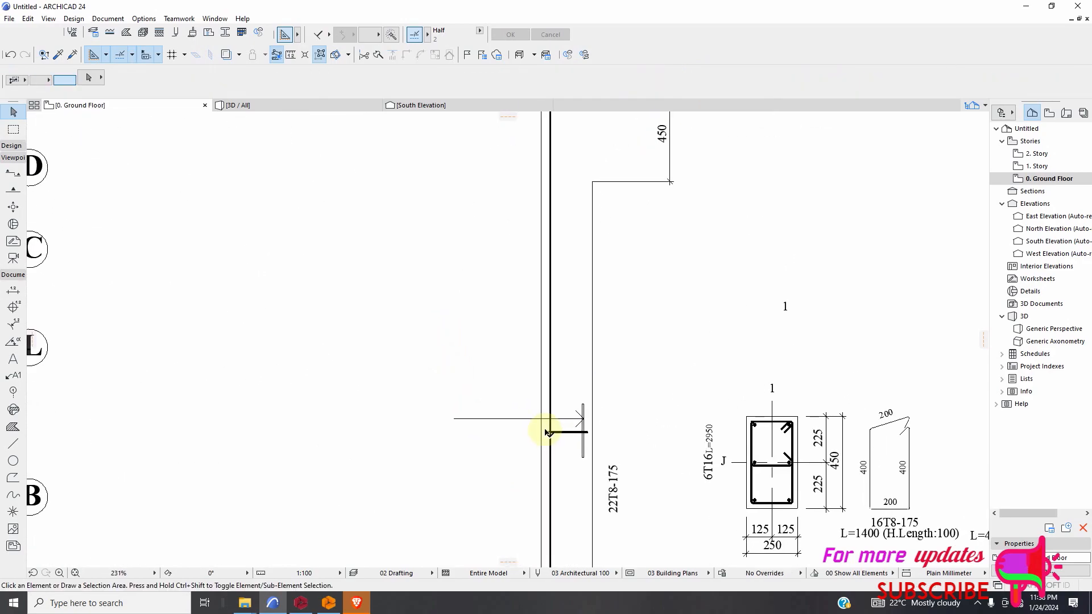
left_click(528, 416)
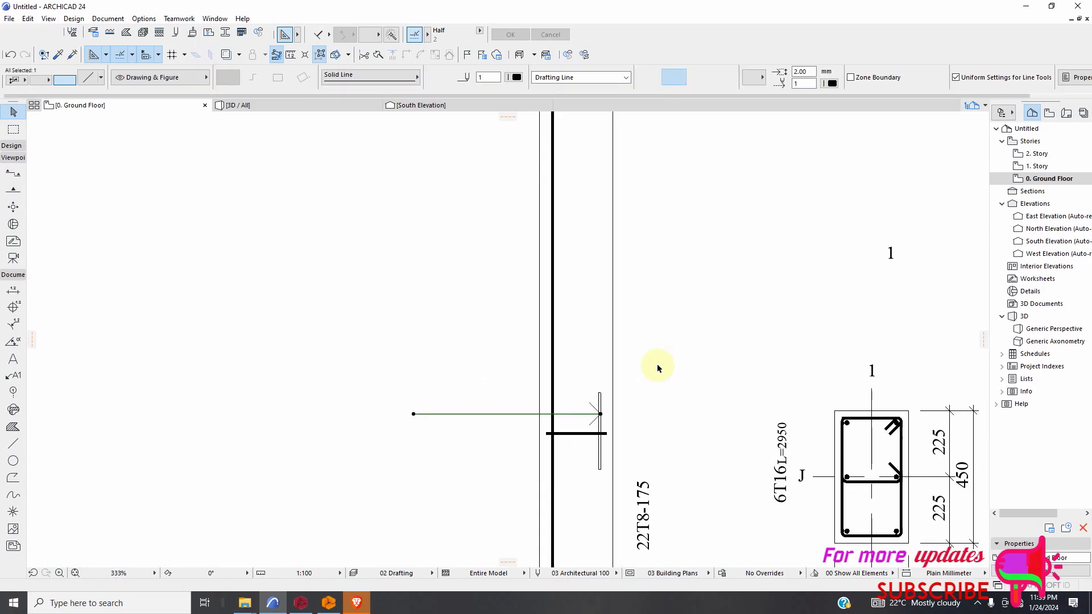
scroll(756, 146, "down", 1)
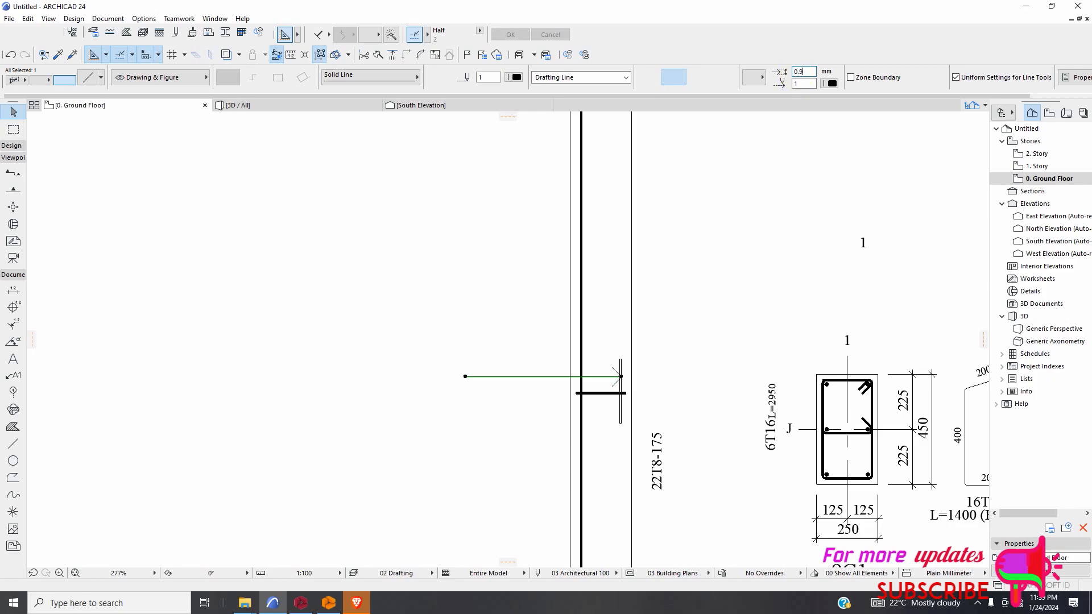
left_click(703, 340)
scroll(625, 387, "down", 2)
scroll(609, 377, "up", 2)
scroll(592, 383, "down", 1)
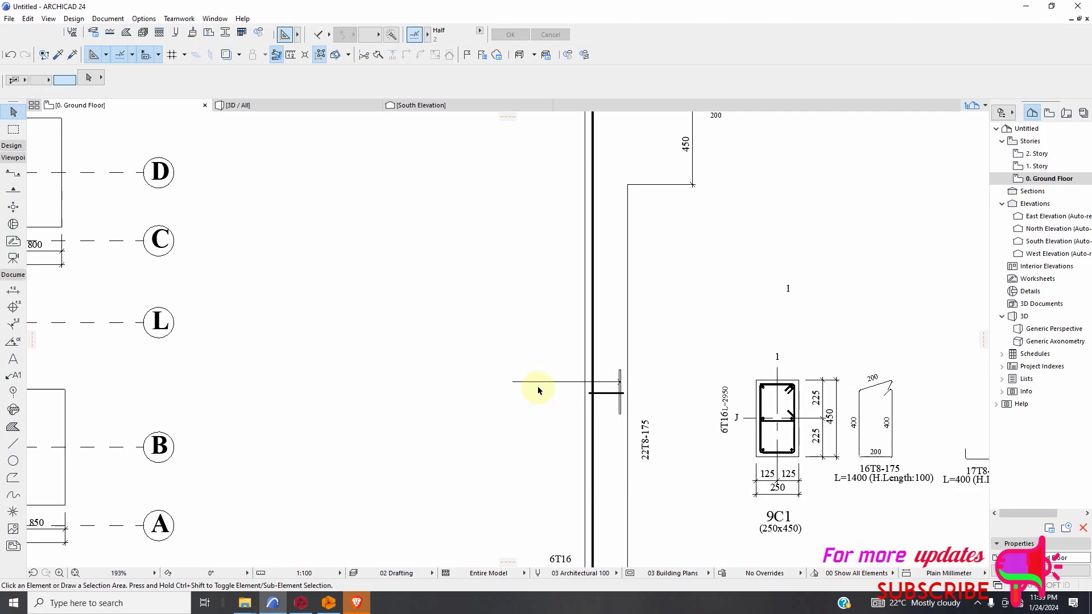
Draw a horizontal line about 2015 mm long from the short vertical bar mark outward across the column in the storey above +2.85.
scroll(539, 390, "down", 3)
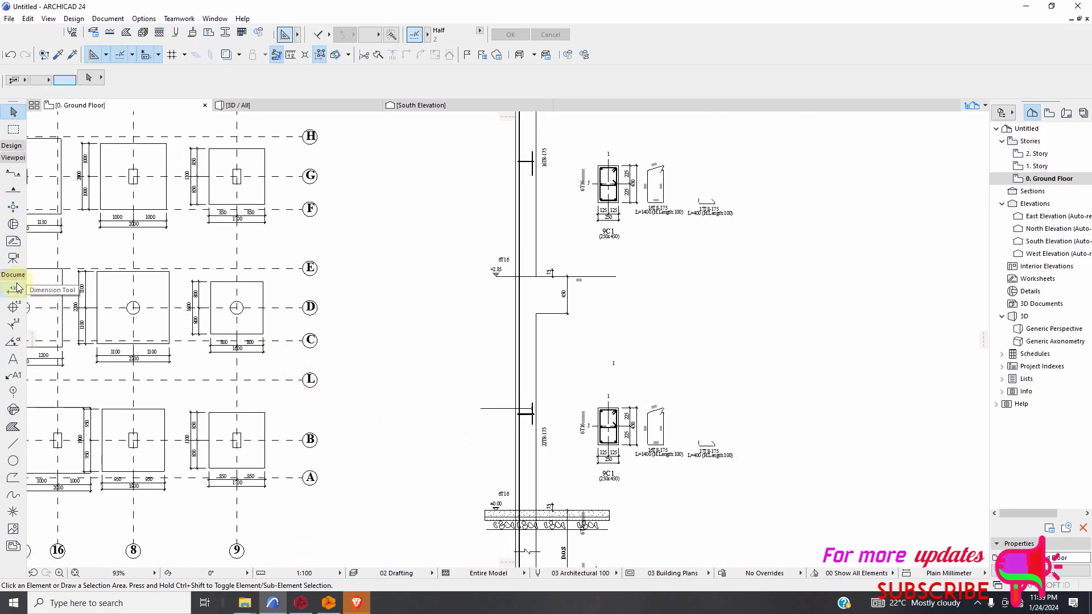
left_click(11, 146)
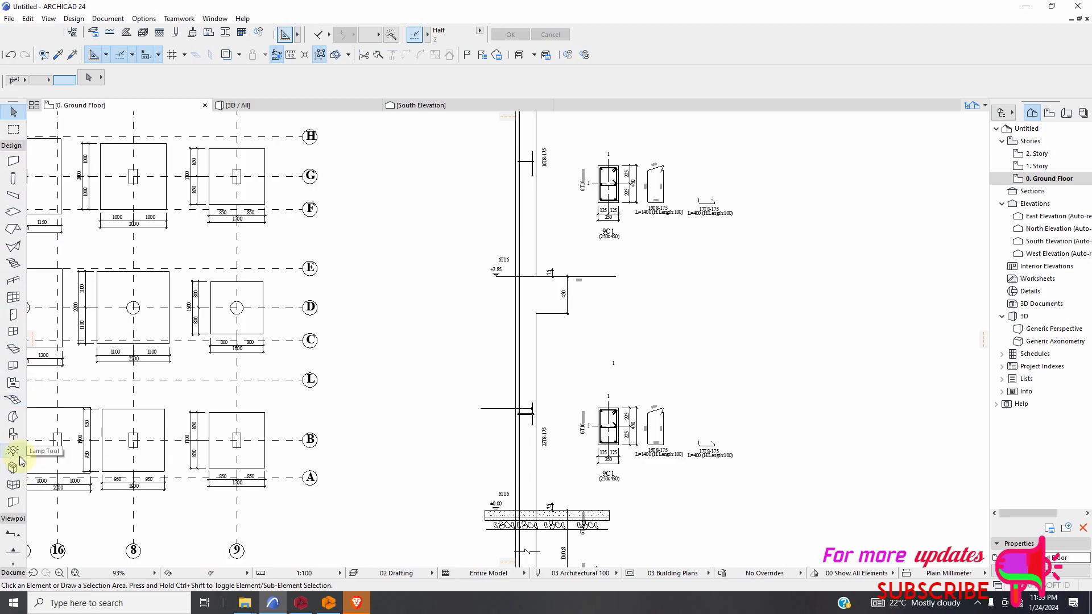
left_click(11, 146)
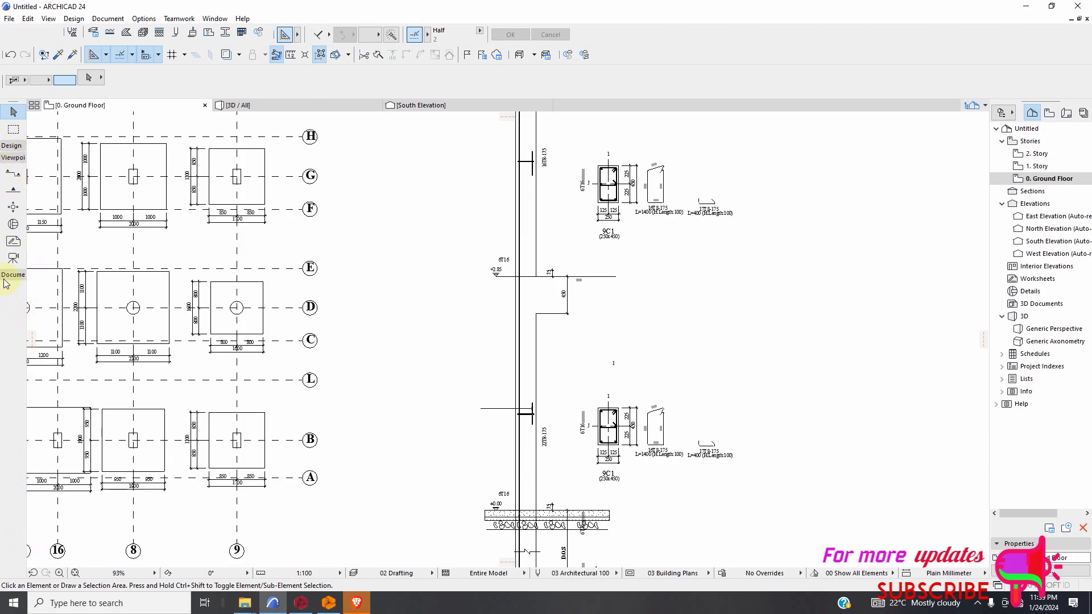
left_click(15, 170)
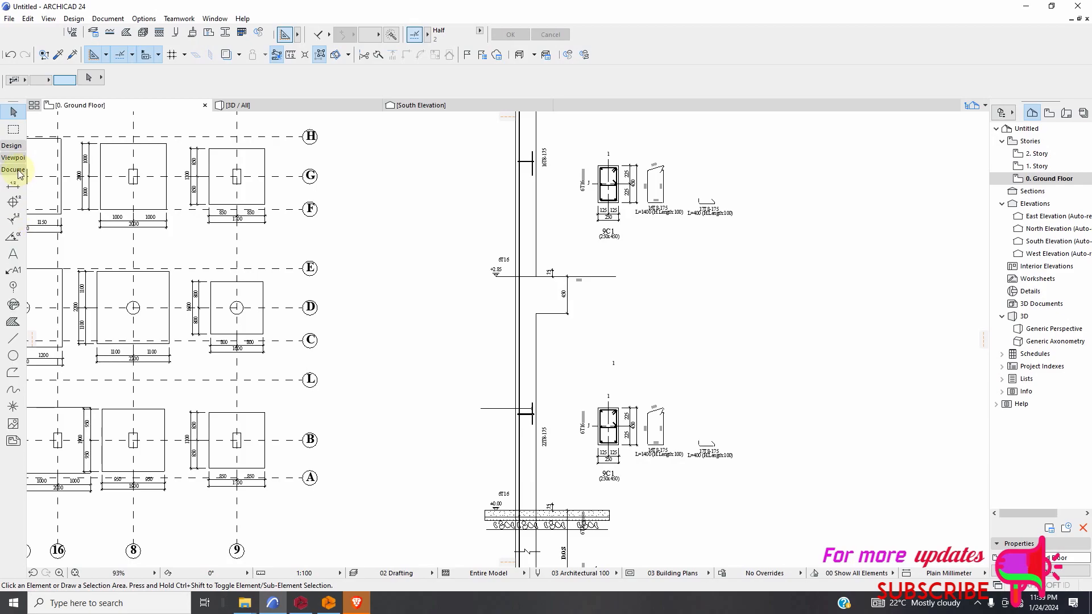
left_click(15, 340)
scroll(499, 353, "down", 2)
scroll(489, 245, "up", 4)
scroll(489, 245, "up", 3)
left_click(512, 226)
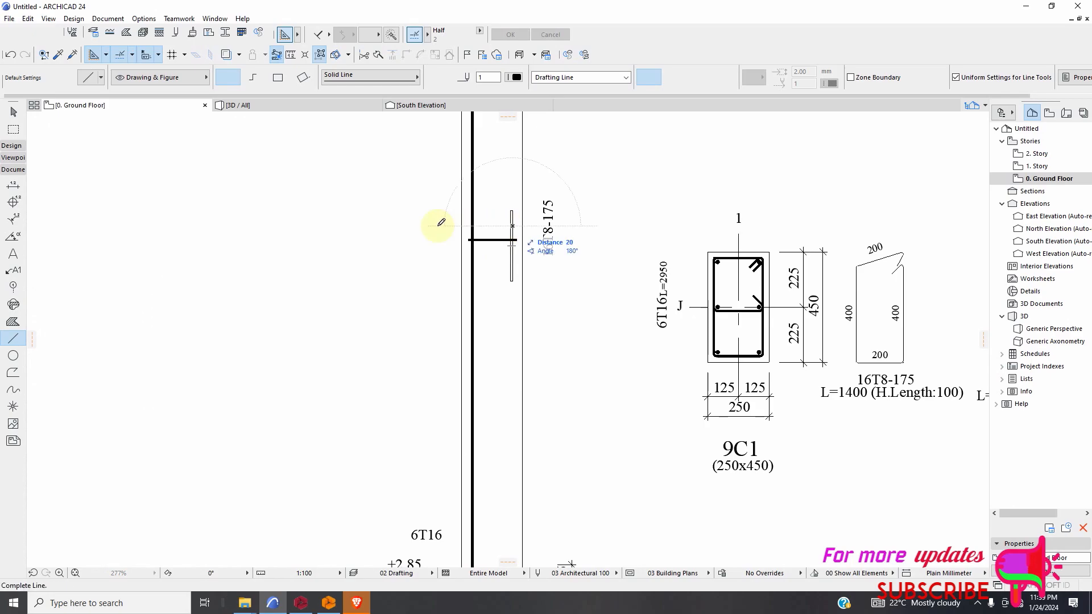
left_click(316, 226)
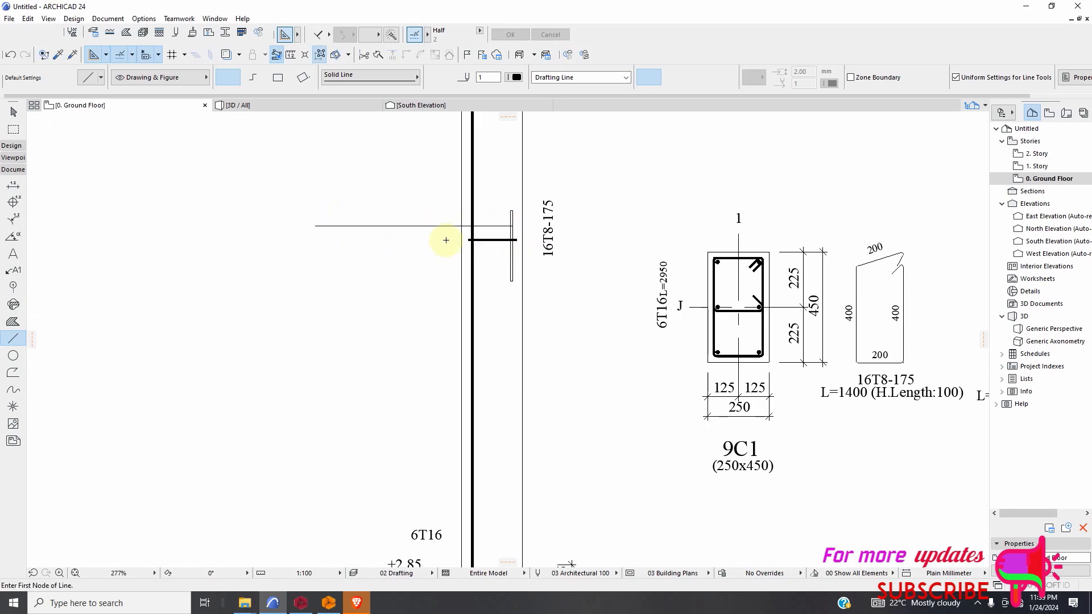
Pick up the settings of the ground-storey arrow line and transfer them to the line in the storey above +2.85.
scroll(427, 253, "down", 3)
left_click(59, 56)
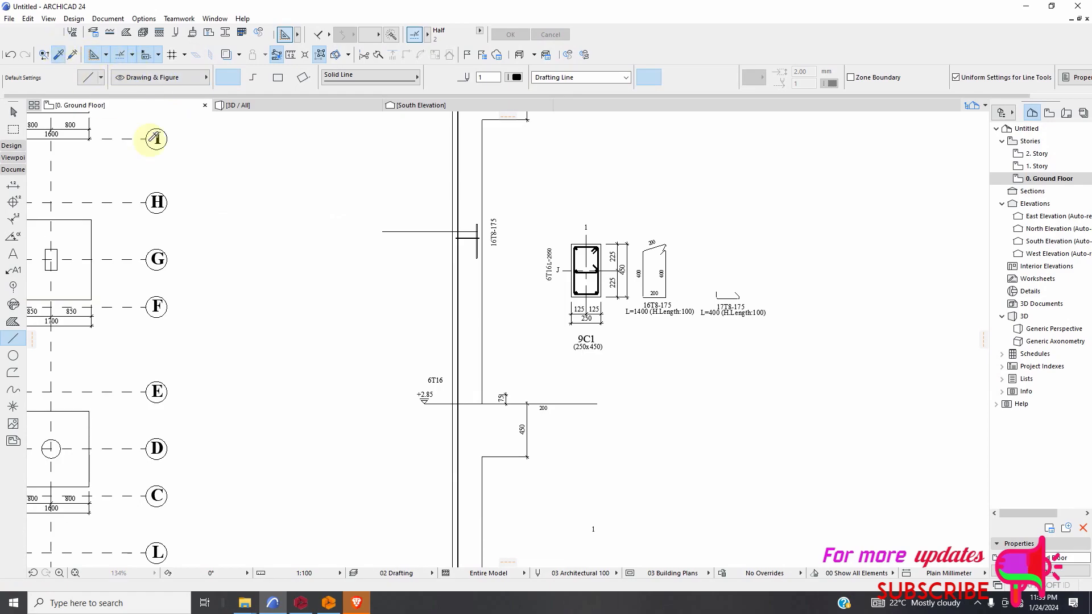
scroll(494, 258, "down", 3)
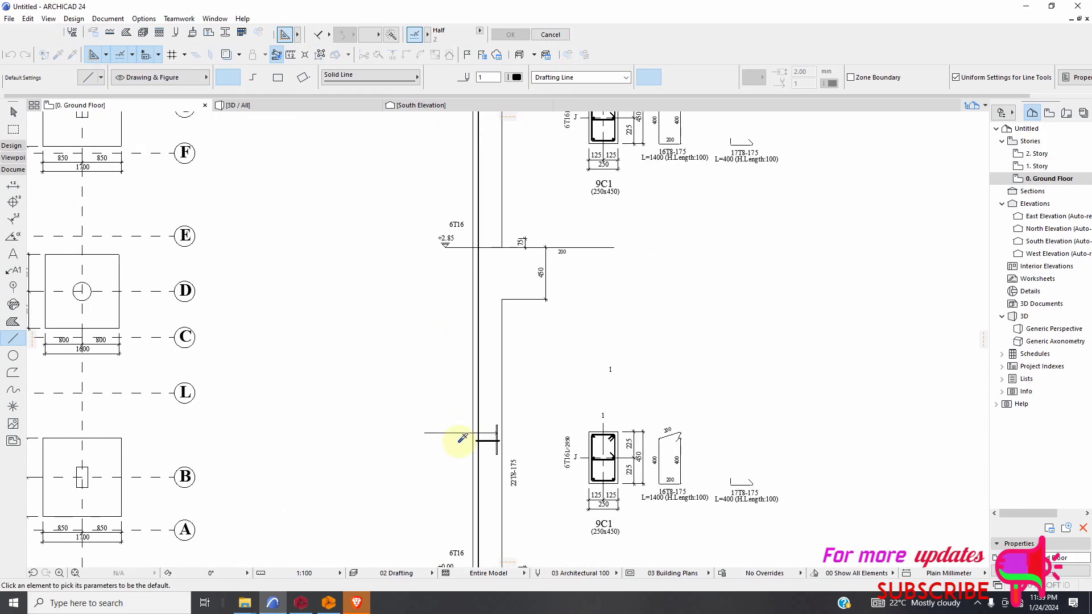
left_click(455, 439)
scroll(389, 298, "down", 1)
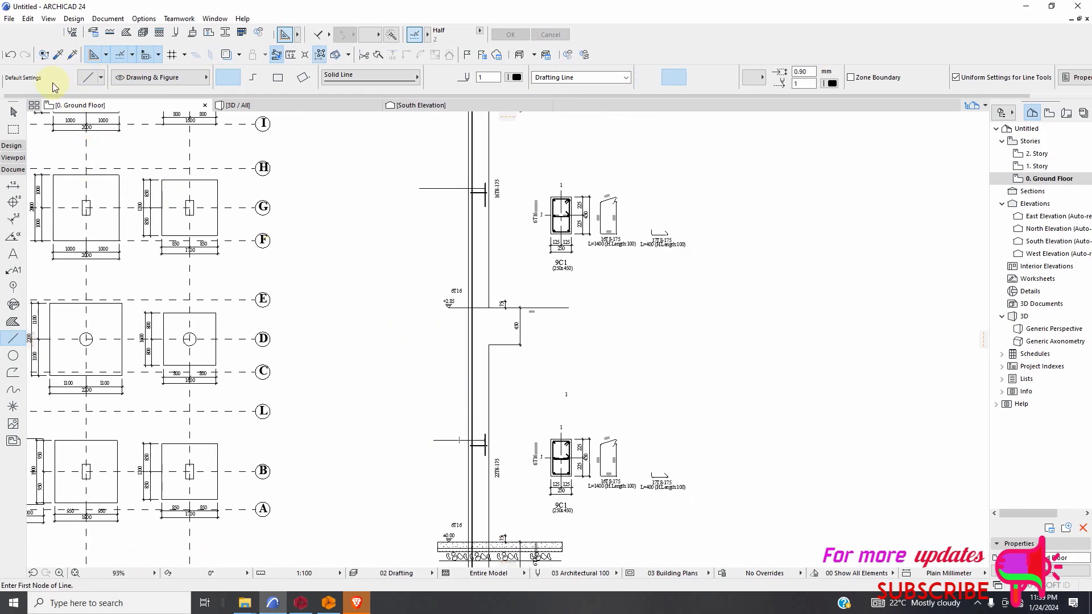
left_click(72, 56)
scroll(440, 186, "up", 2)
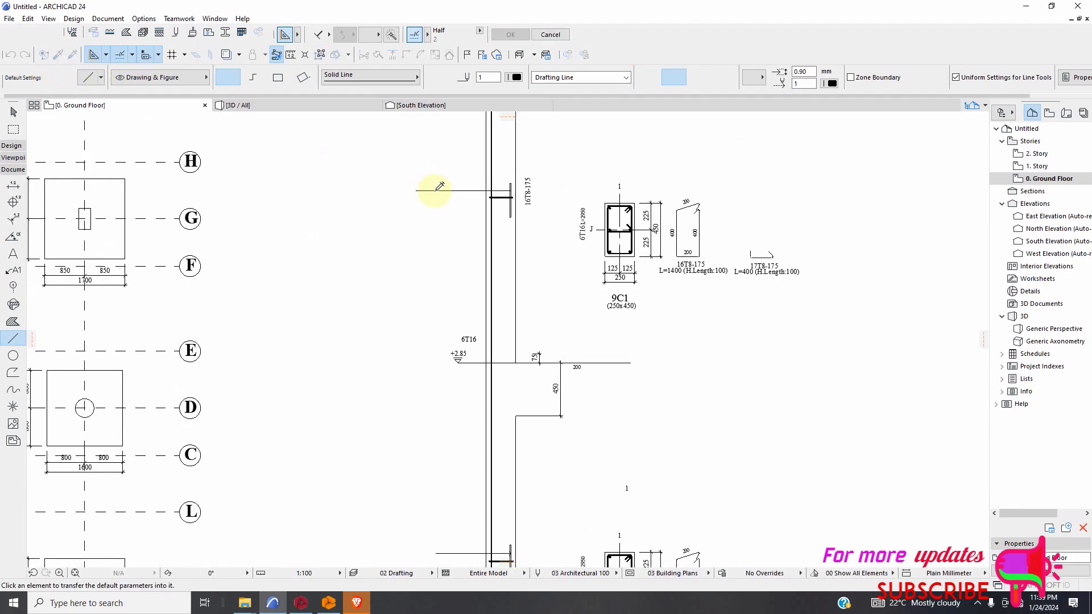
left_click(441, 188)
scroll(541, 344, "down", 5)
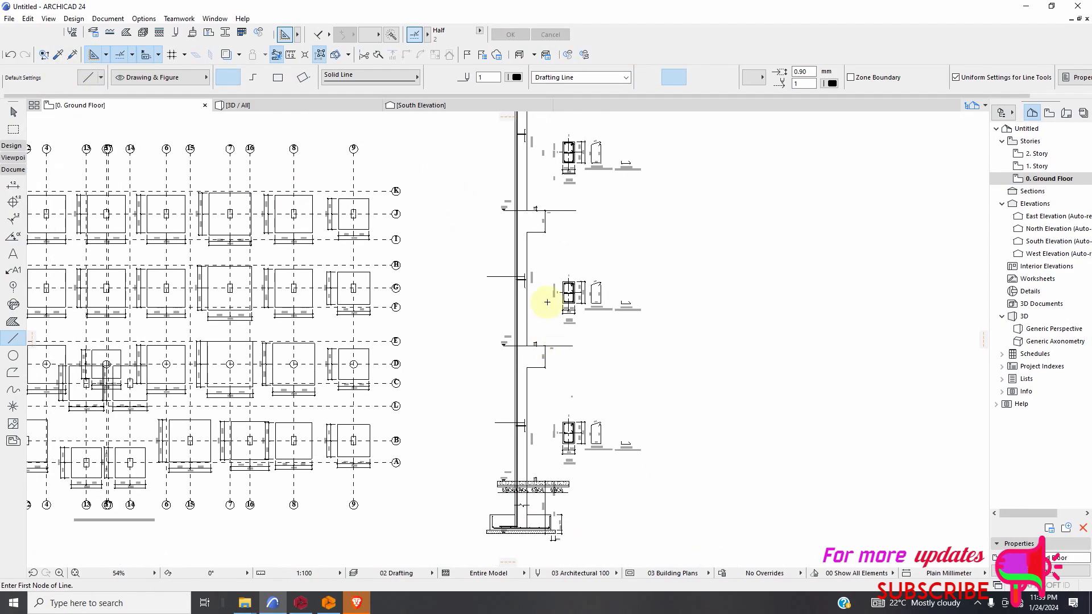
Draw an arrow line about 2000 mm long from the short vertical bar mark outward across the column in the storey above +5.70.
scroll(539, 228, "down", 3)
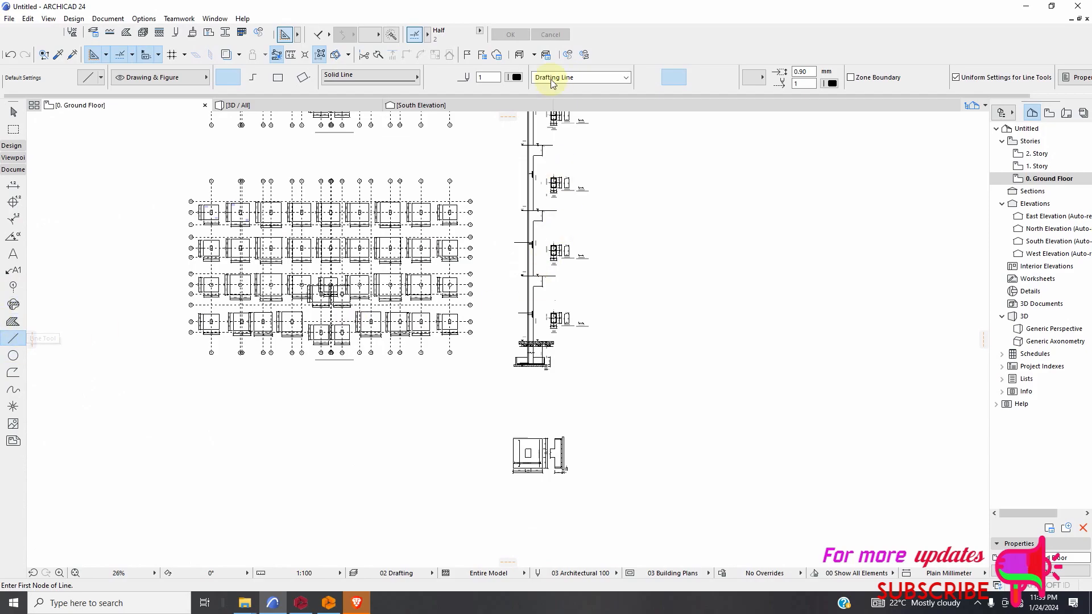
scroll(541, 402, "up", 6)
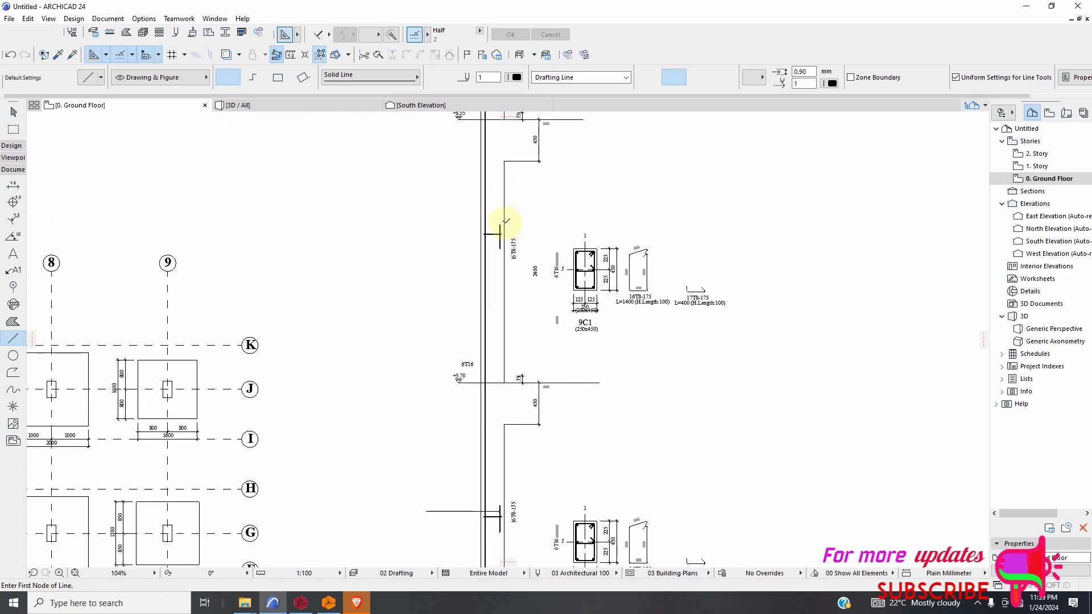
scroll(506, 221, "up", 3)
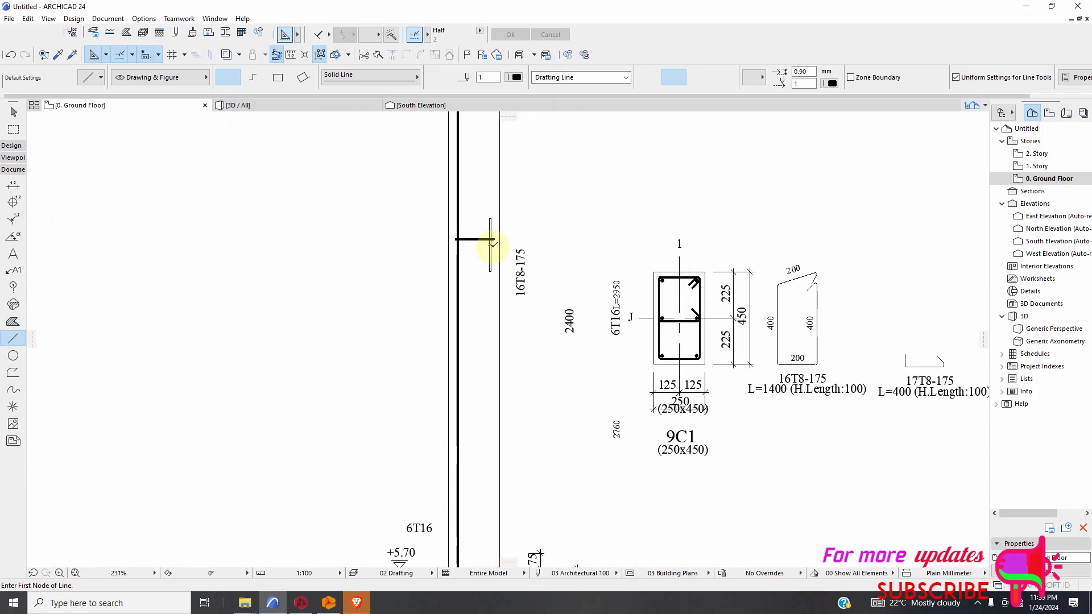
left_click(490, 245)
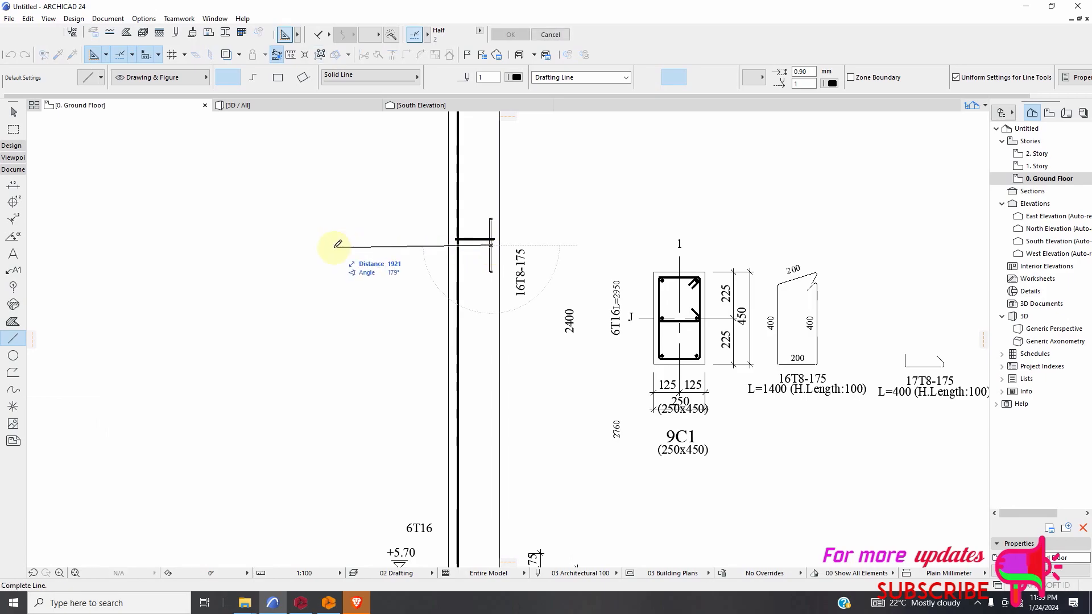
scroll(410, 321, "down", 5)
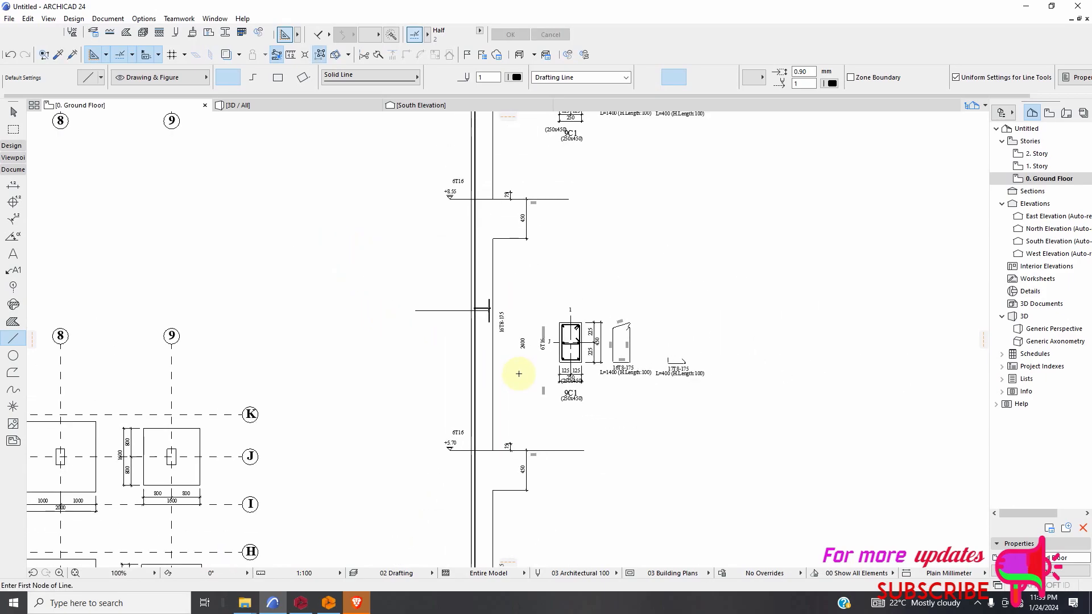
Draw an arrow line about 1700 mm long from the short vertical bar mark outward across the column in the storey above +8.55.
scroll(523, 161, "up", 2)
scroll(468, 189, "up", 3)
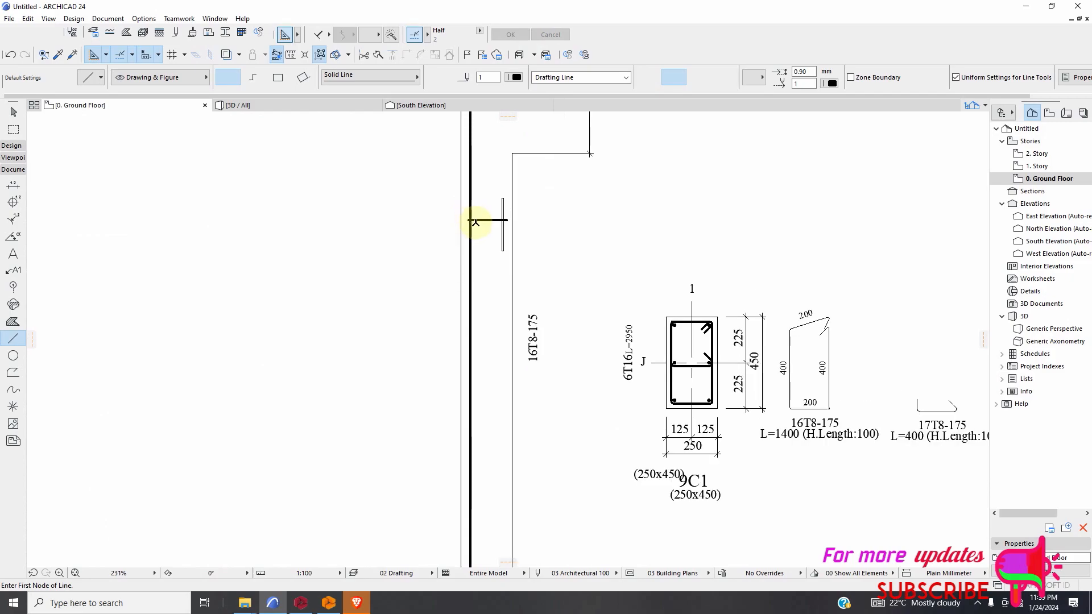
left_click(504, 222)
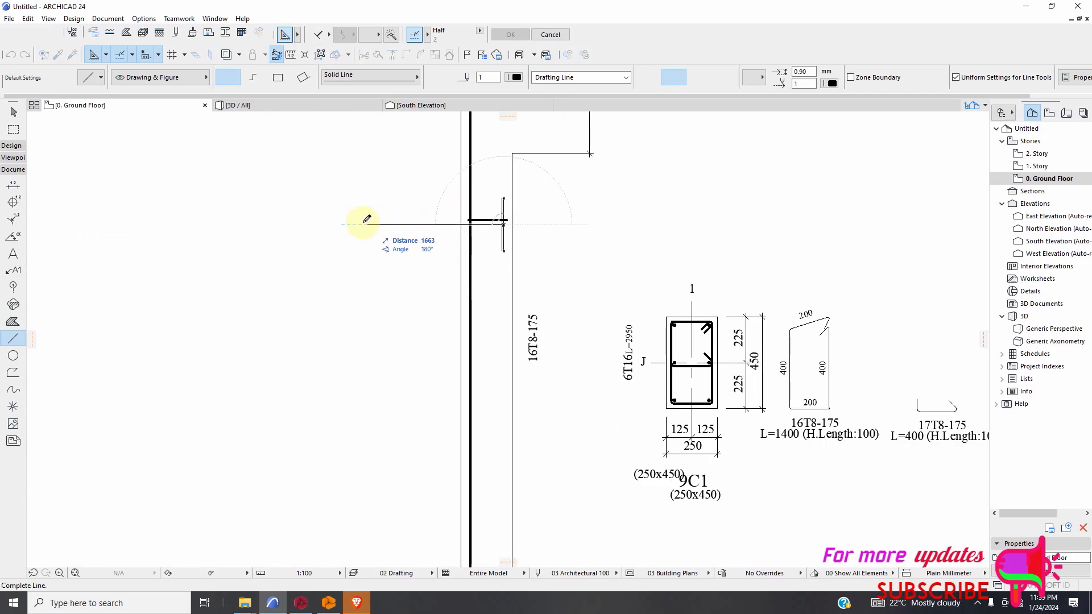
scroll(592, 381, "down", 7)
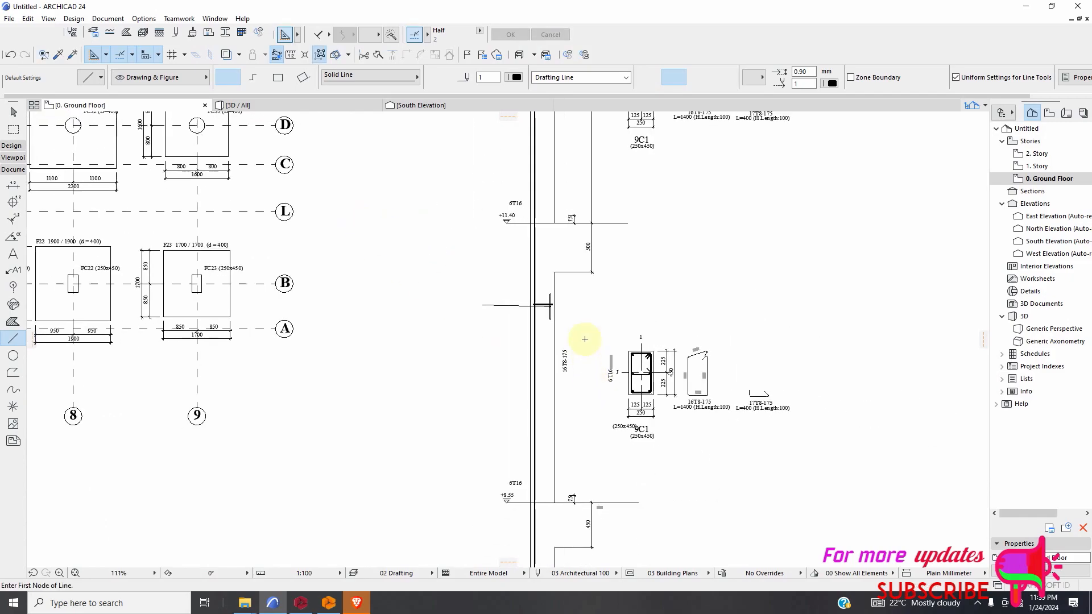
Draw a horizontal arrow line about 1700 mm long from the short vertical bar mark outward in the top storey, below +14.25.
scroll(581, 169, "up", 1)
scroll(581, 169, "up", 8)
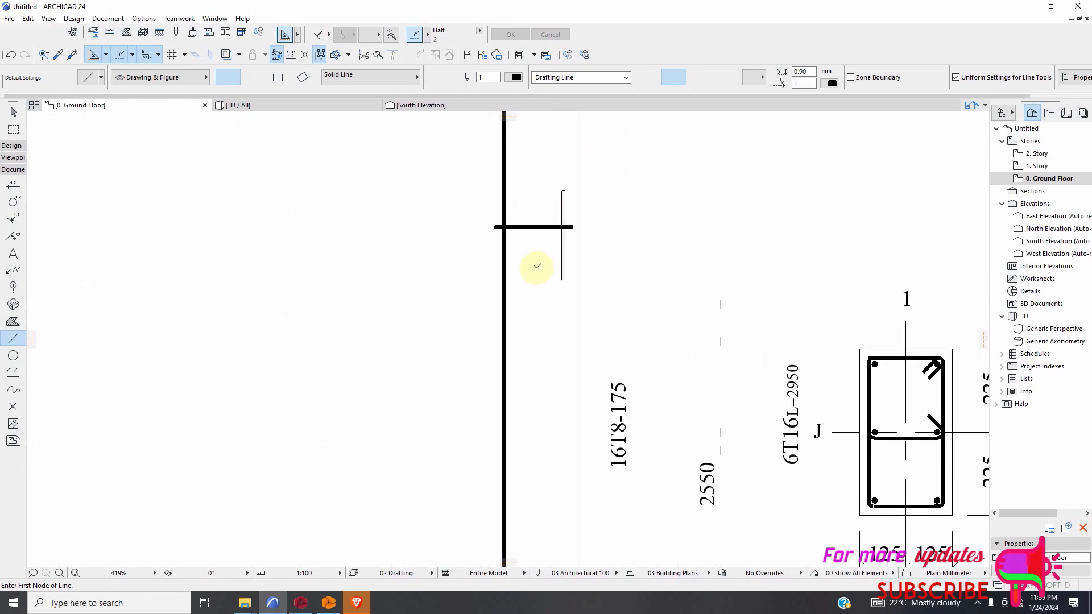
left_click(571, 235)
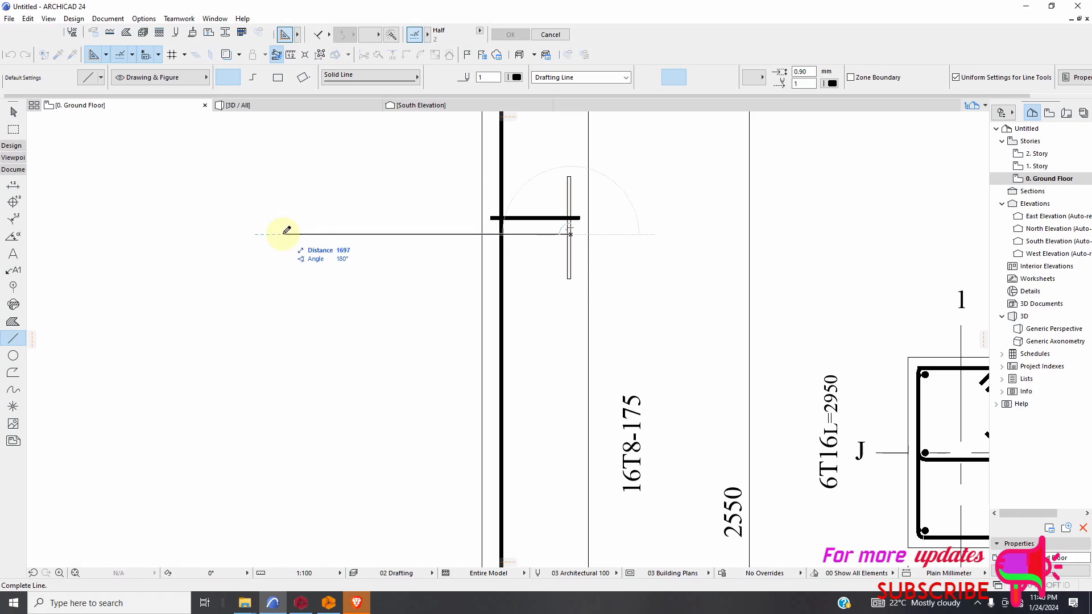
left_click(283, 234)
scroll(513, 276, "down", 12)
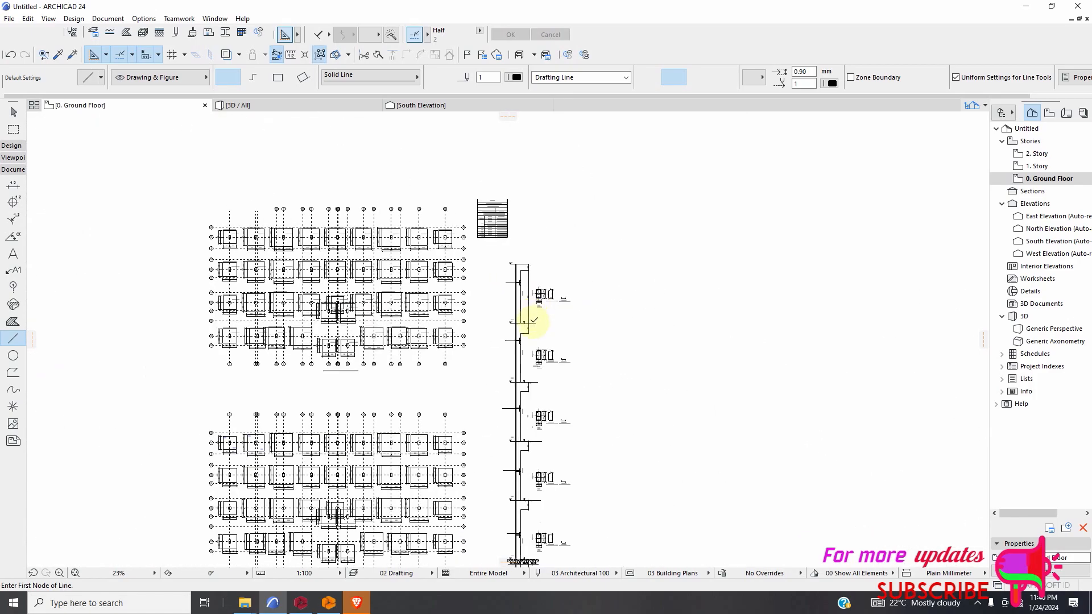
scroll(548, 268, "up", 9)
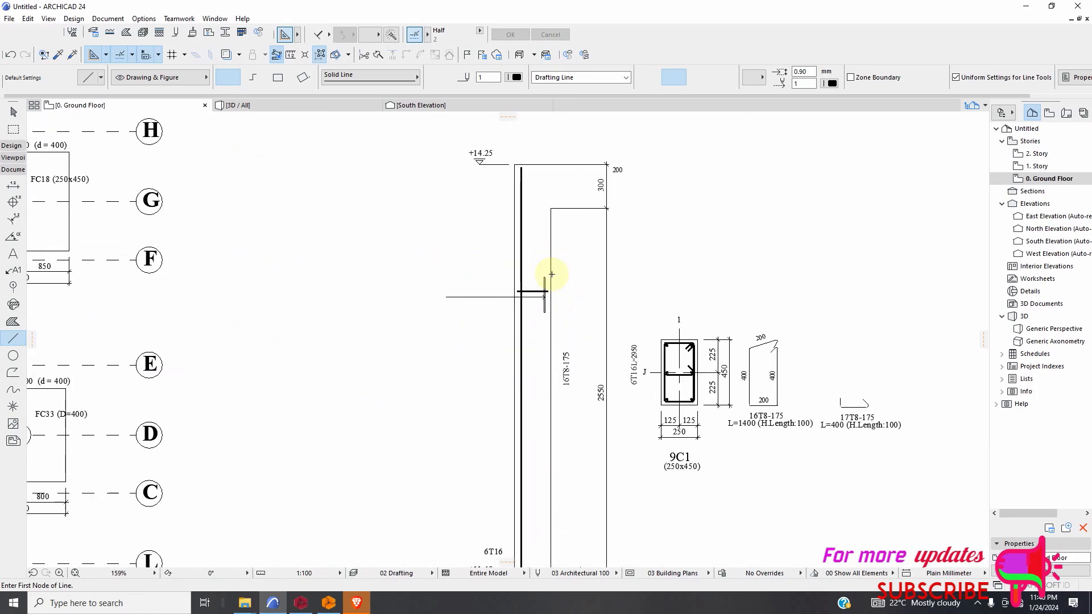
Move the horizontal stirrup bars above +2.85, +5.70 and +8.55 and the top-storey bar's thin line straight down about 1190 mm.
key("Escape")
left_click(532, 297)
scroll(534, 304, "down", 3)
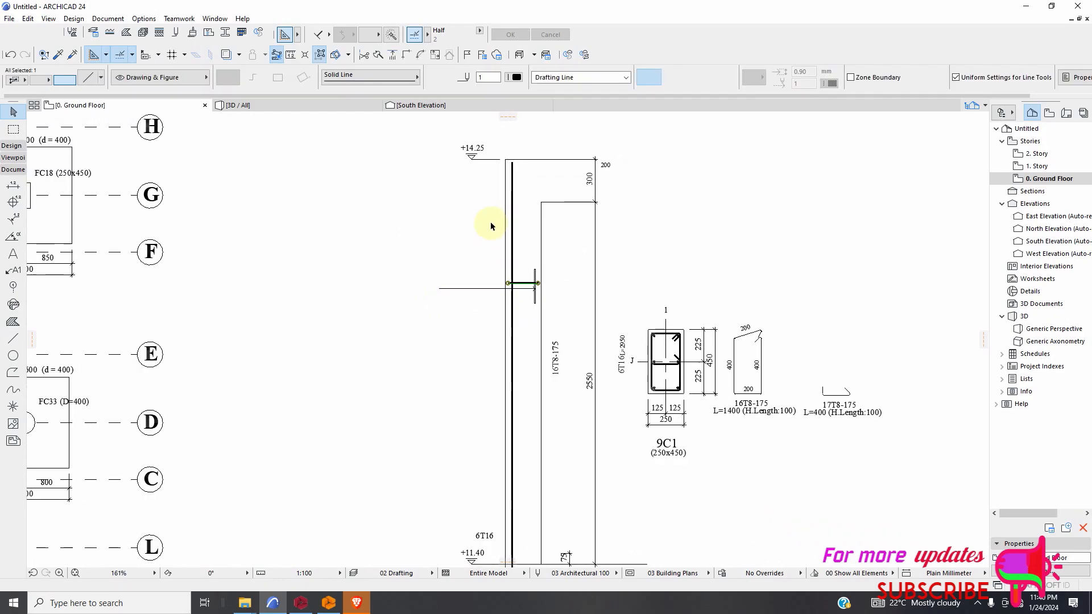
scroll(506, 313, "down", 3)
scroll(517, 401, "up", 7)
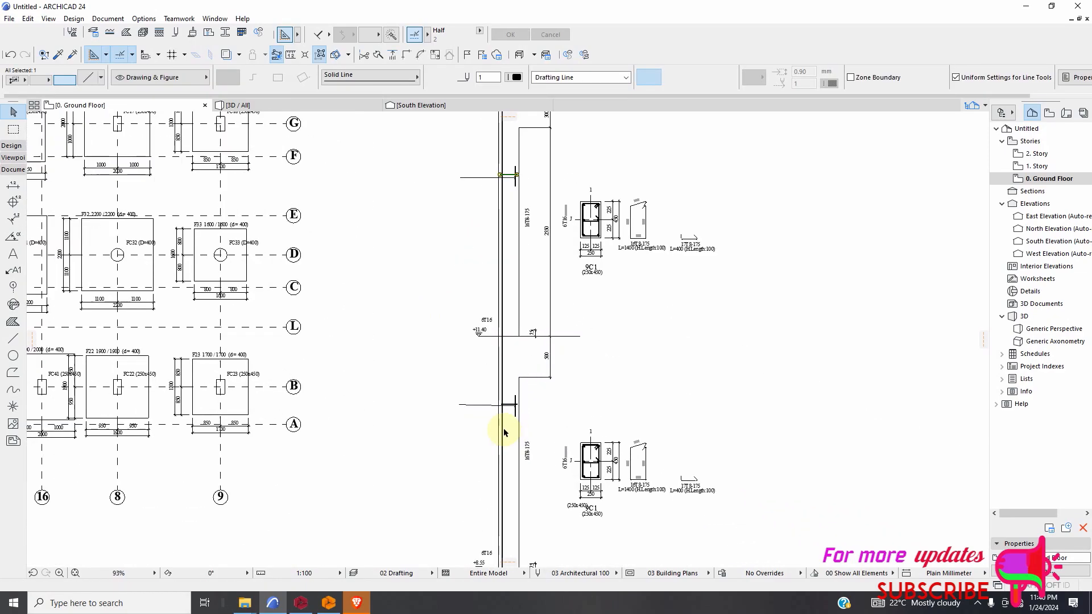
scroll(508, 407, "up", 5)
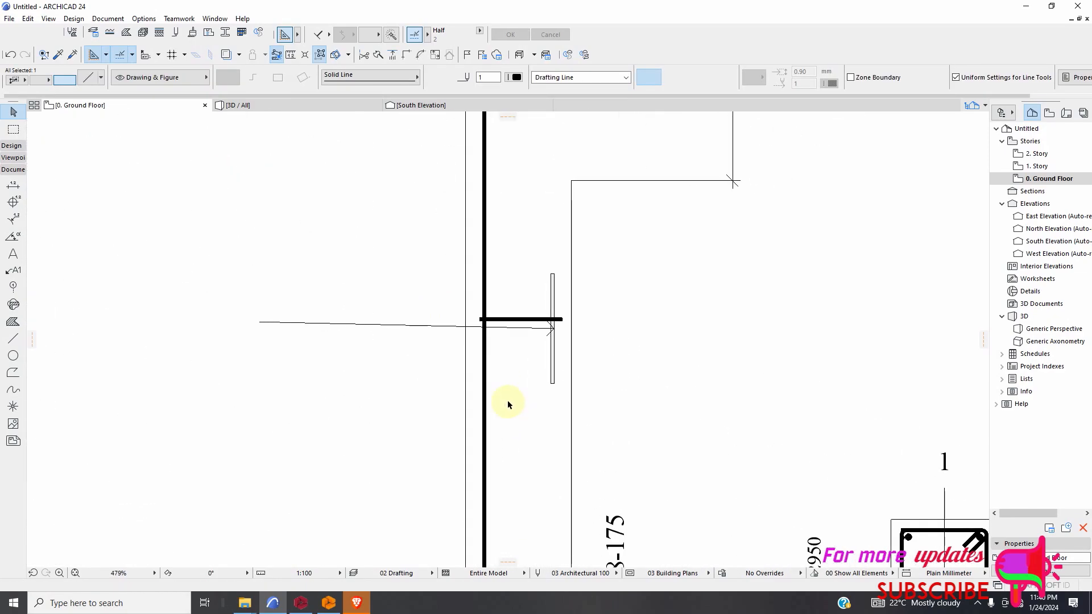
left_click(528, 326, "shift")
scroll(416, 277, "down", 16)
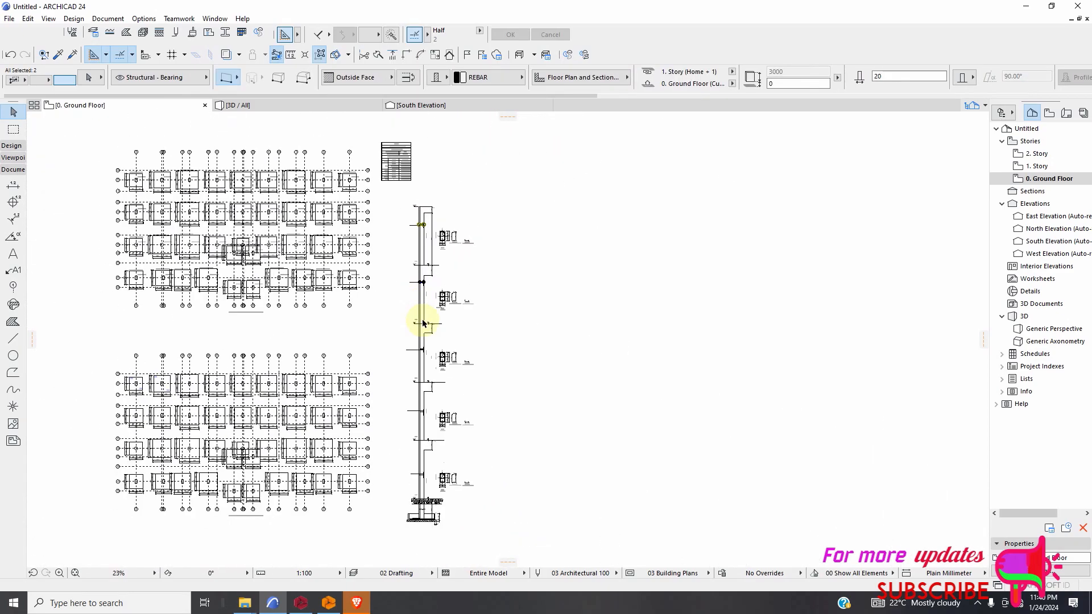
scroll(426, 366, "up", 12)
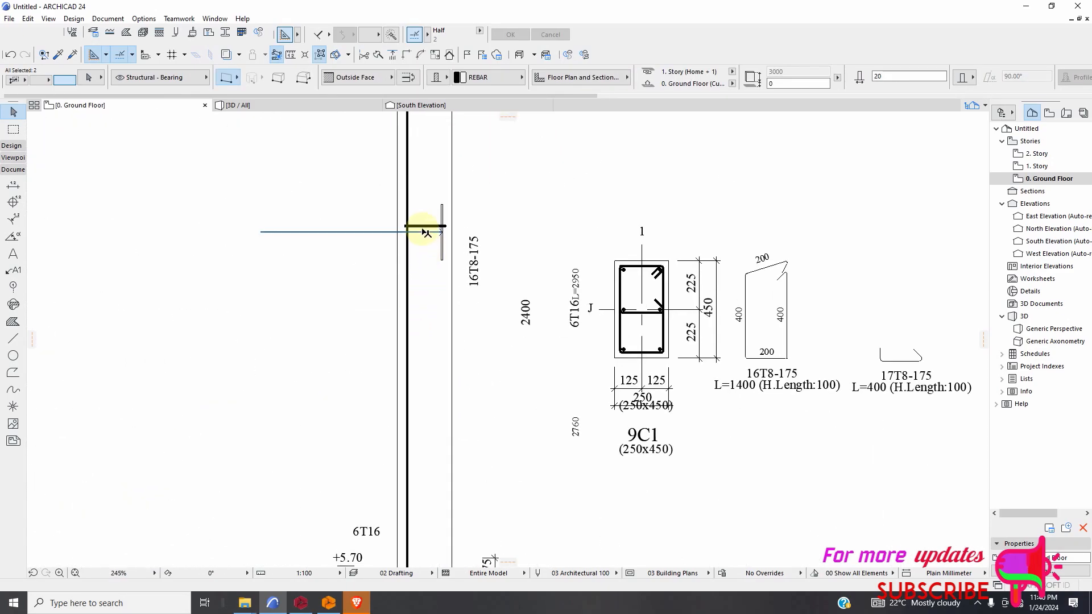
left_click(431, 227, "shift")
scroll(484, 250, "down", 8)
scroll(481, 459, "up", 8)
scroll(438, 294, "up", 2)
scroll(443, 305, "down", 8)
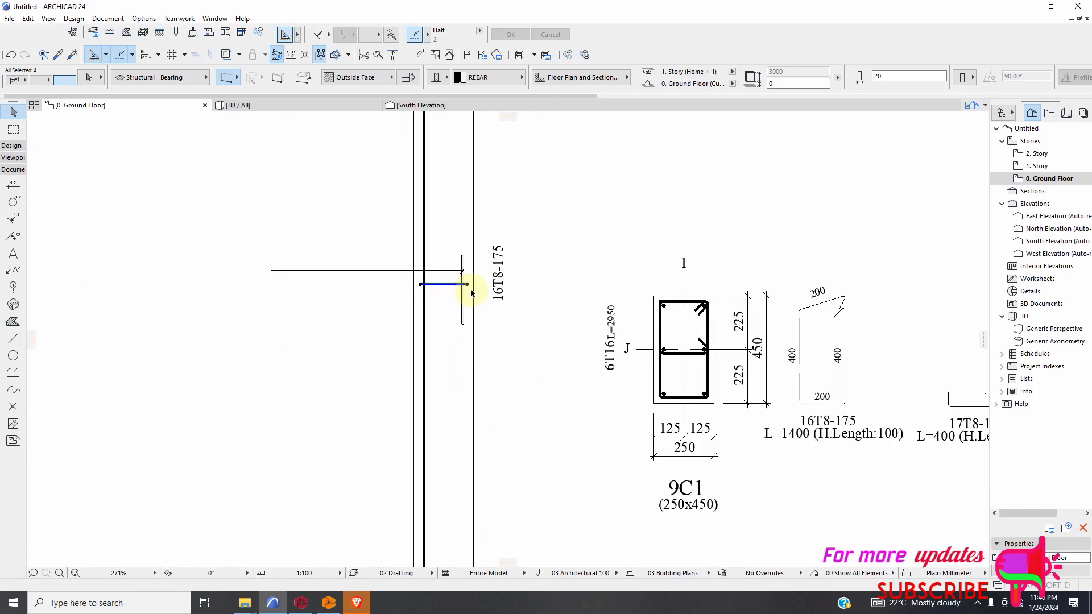
scroll(481, 368, "down", 5)
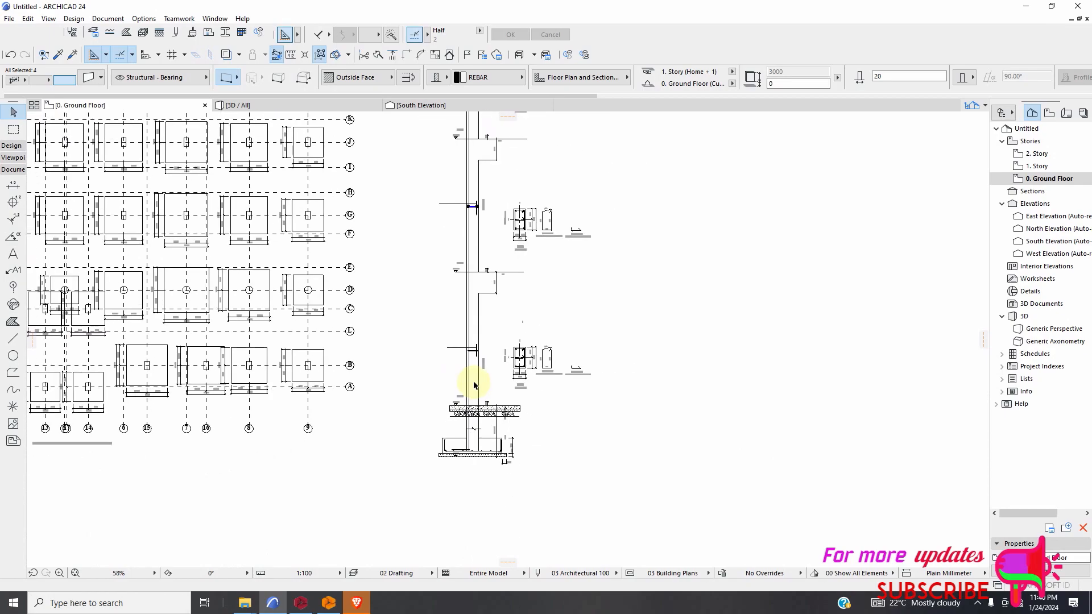
scroll(481, 370, "down", 2)
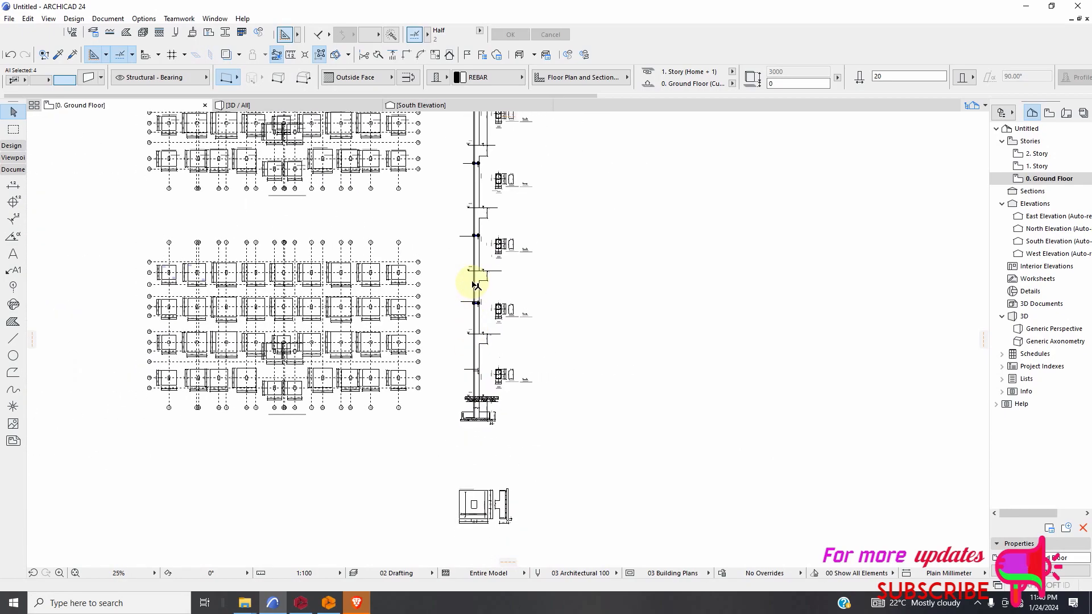
scroll(483, 339, "up", 7)
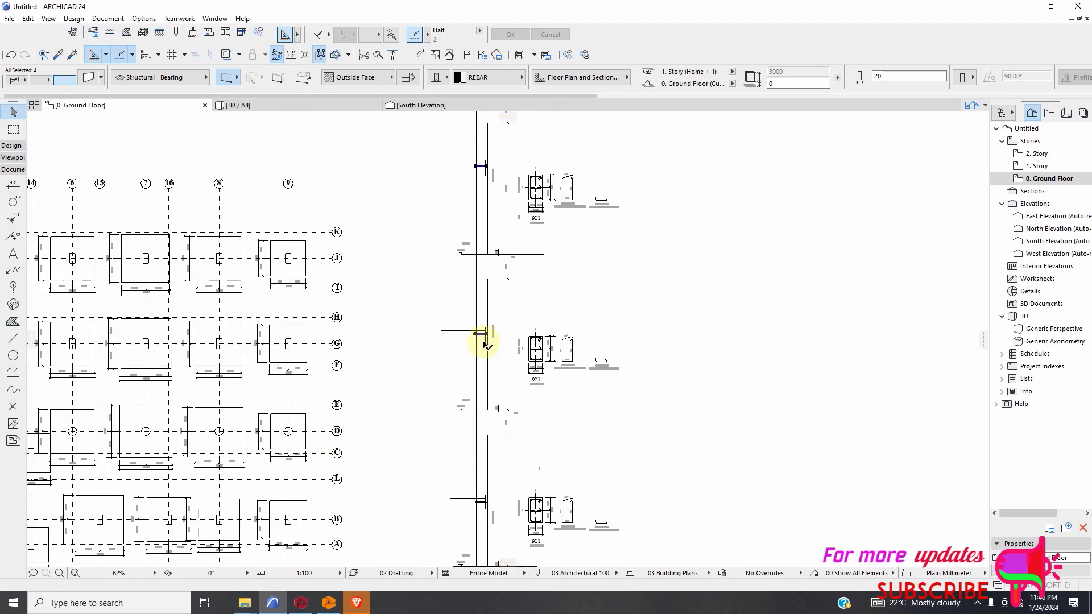
right_click(525, 287)
mouse_move(569, 398)
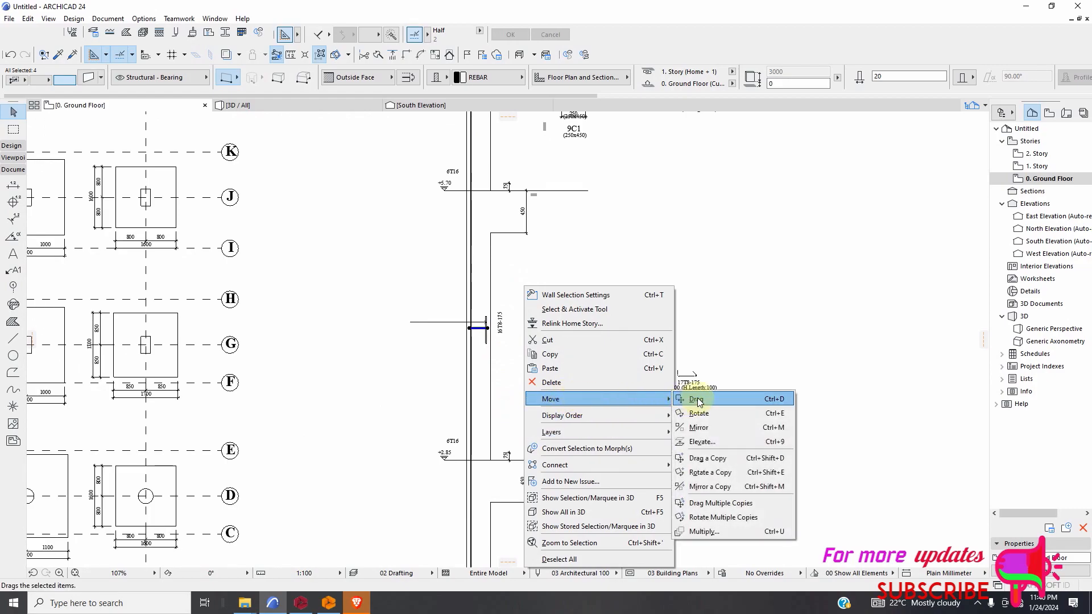
left_click(694, 398)
scroll(472, 324, "up", 3)
scroll(477, 318, "up", 2)
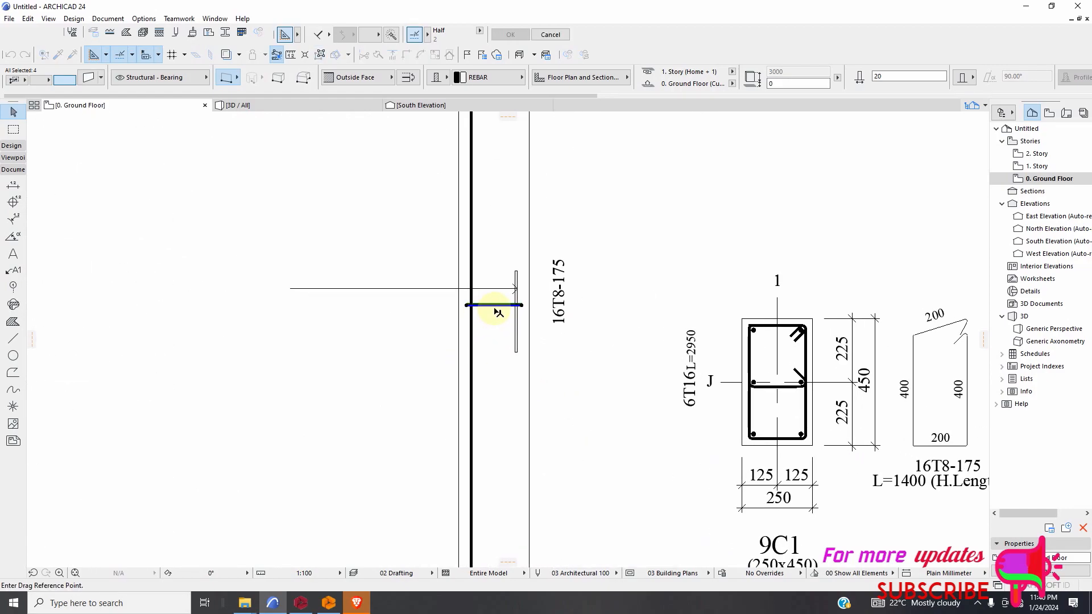
left_click(494, 308)
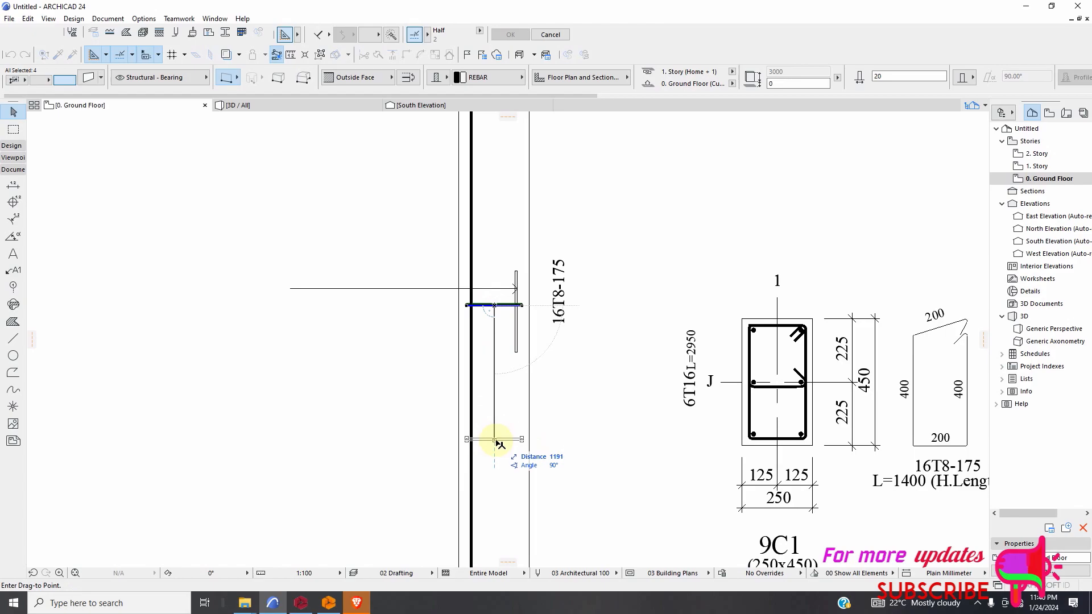
left_click(494, 490)
scroll(493, 487, "down", 5)
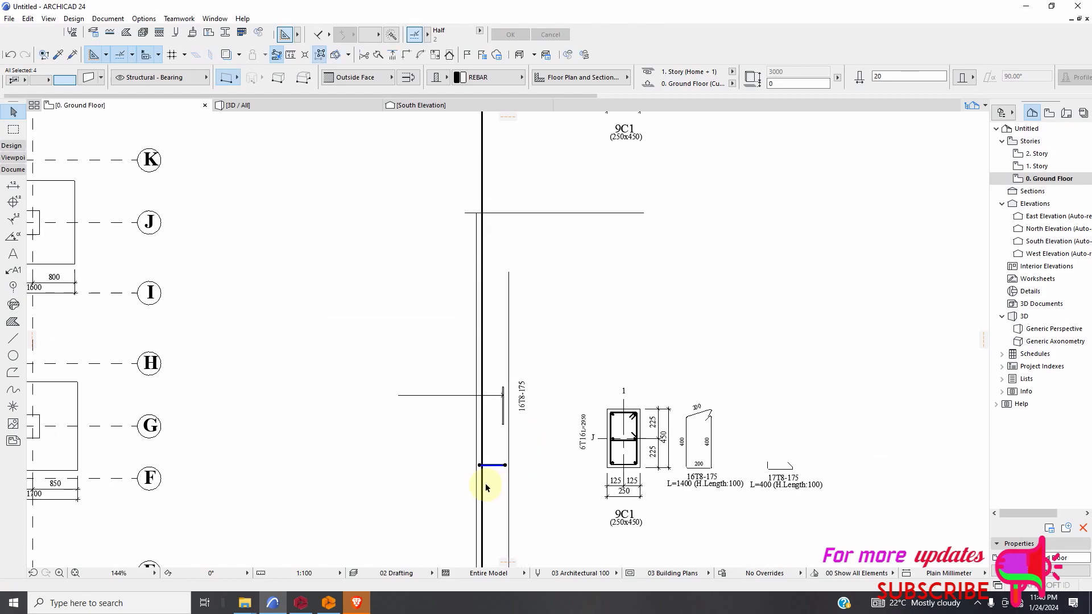
scroll(489, 500, "up", 4)
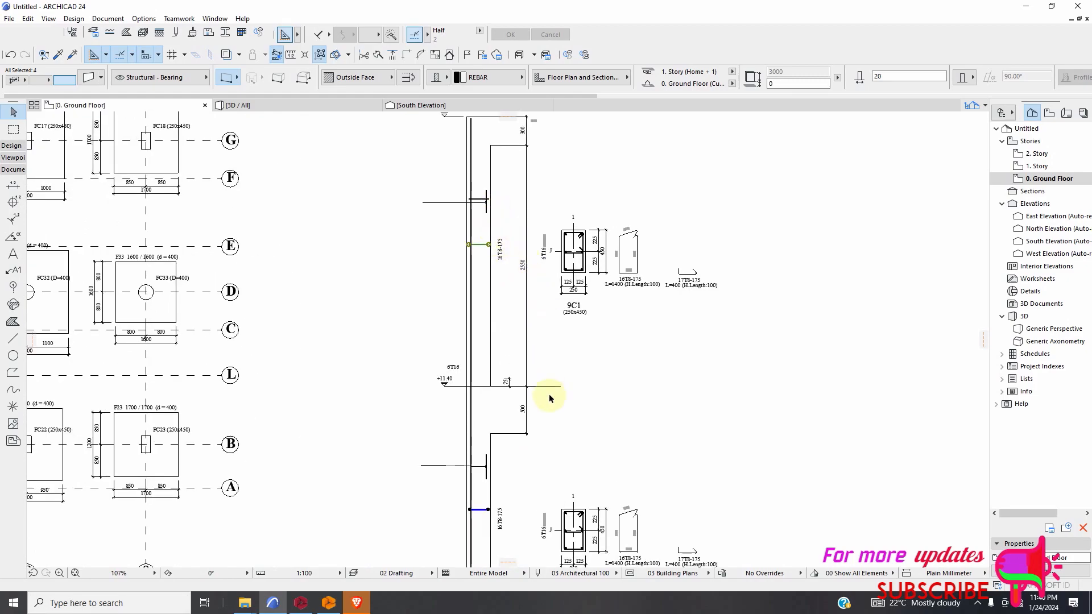
left_click(630, 442)
Move the top storey's thick horizontal stirrup bar straight down about 1190 mm onto the thin line.
scroll(470, 208, "up", 7)
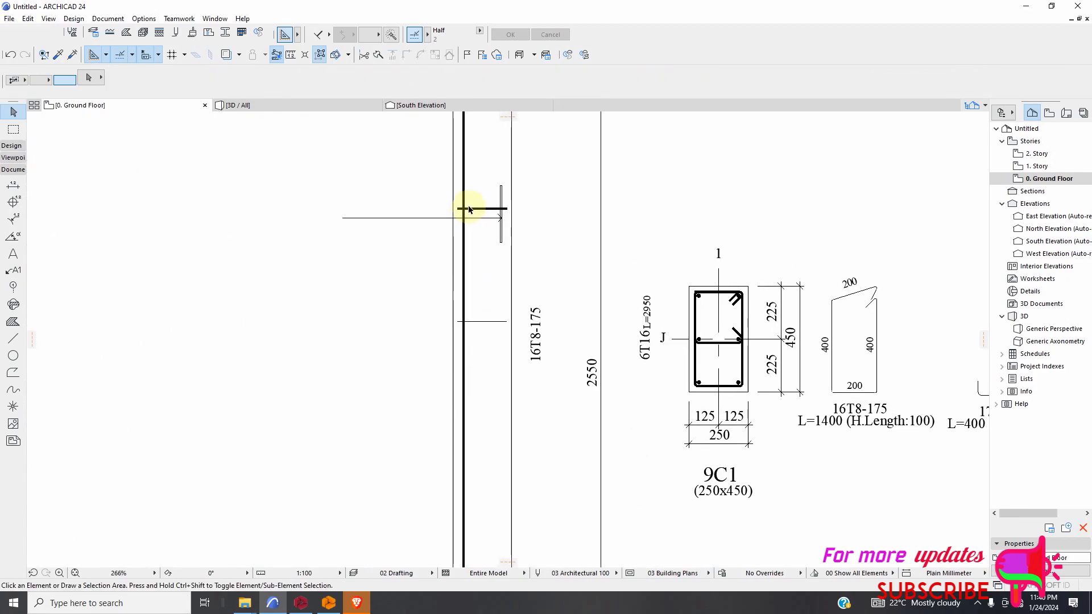
left_click(478, 211)
right_click(481, 183)
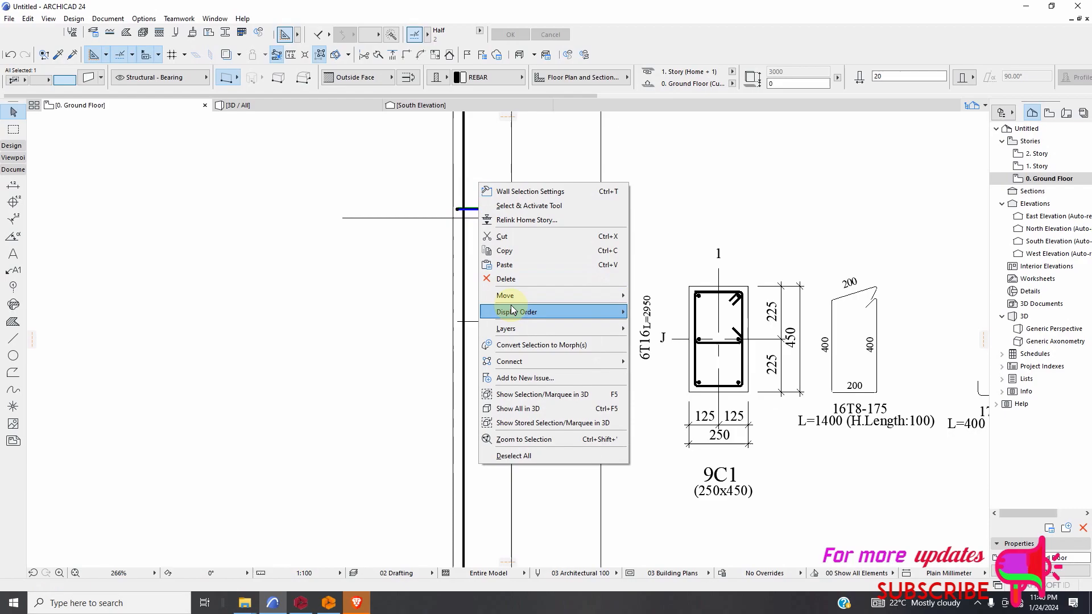
mouse_move(573, 295)
left_click(684, 295)
left_click(479, 210)
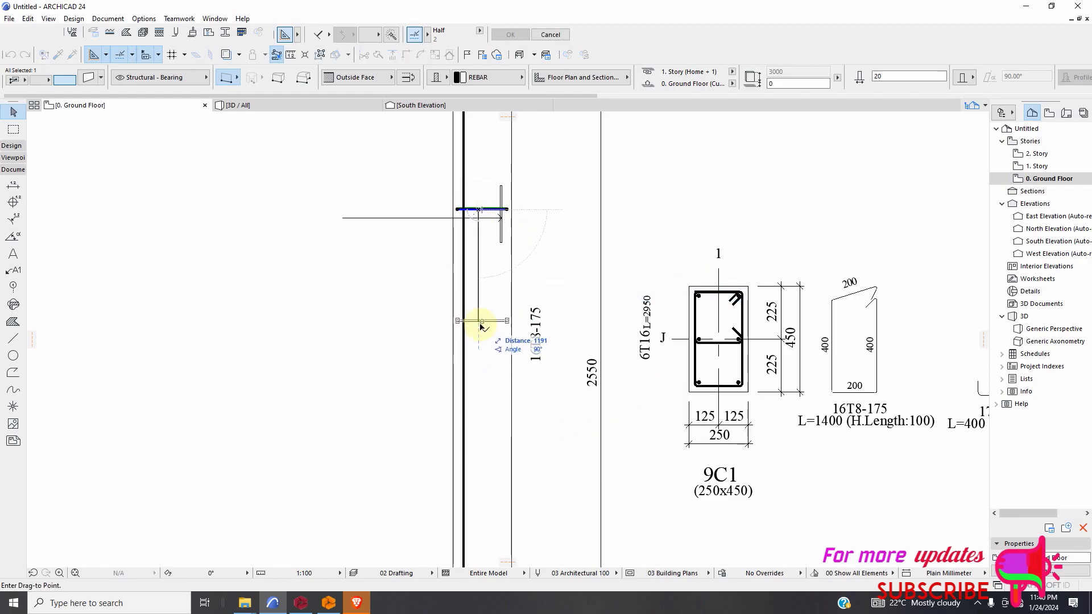
left_click(490, 355)
Draw a double-ended arrow line about 6960 mm long inside the column from +11.40 up to +14.25.
scroll(489, 355, "down", 5)
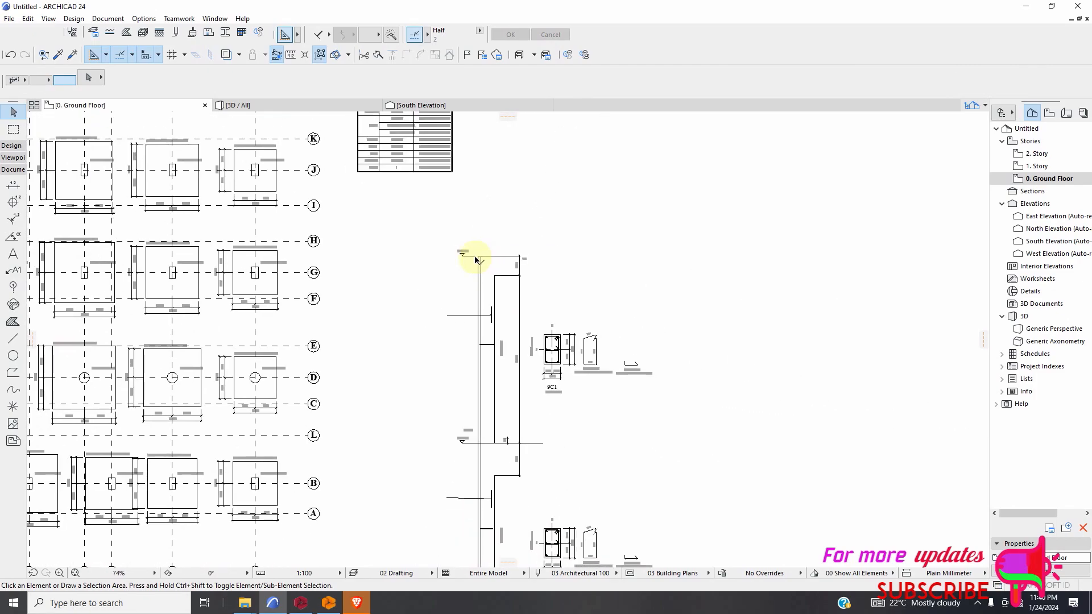
scroll(397, 388, "down", 3)
scroll(395, 365, "up", 3)
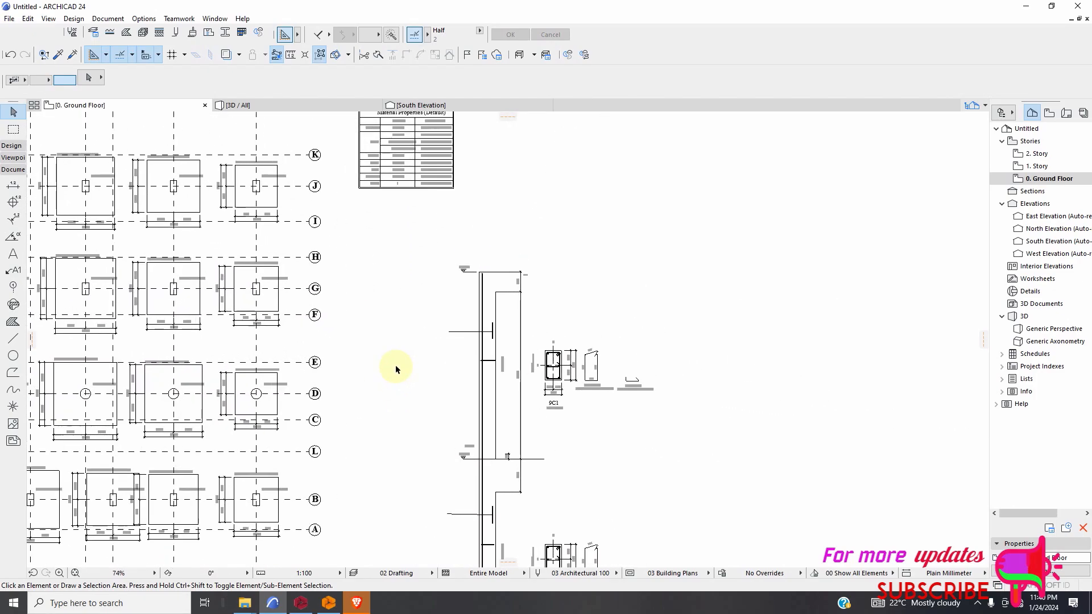
left_click(8, 343)
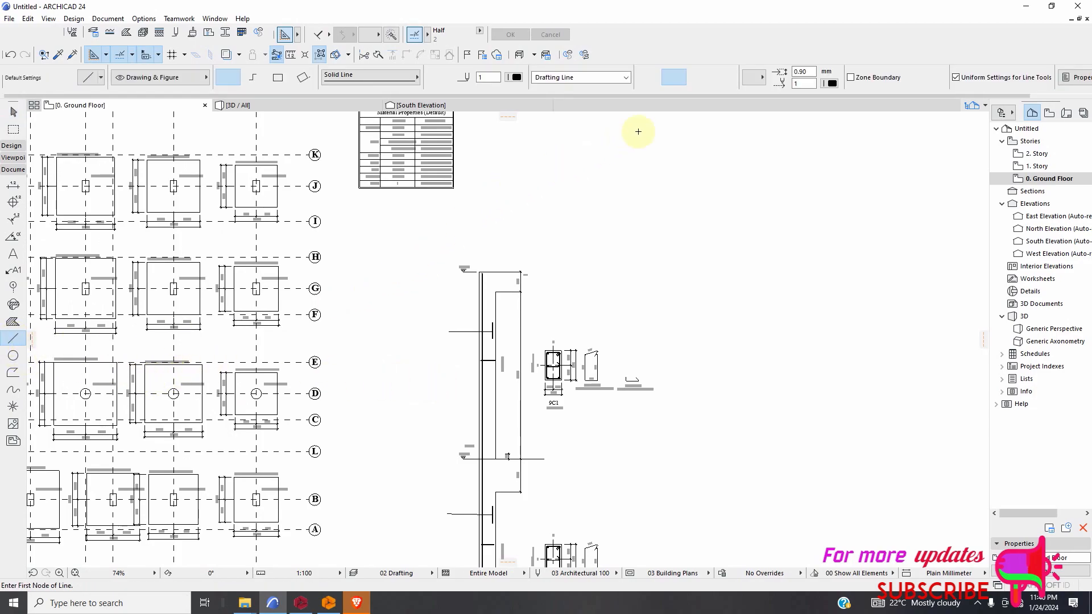
scroll(485, 449, "up", 5)
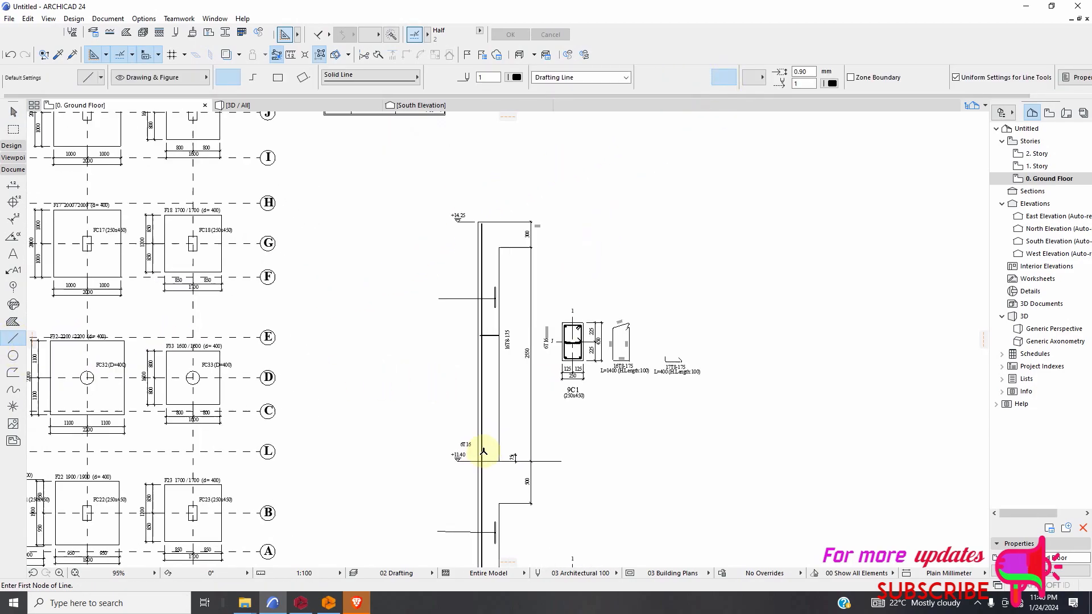
left_click(495, 471)
scroll(509, 386, "down", 4)
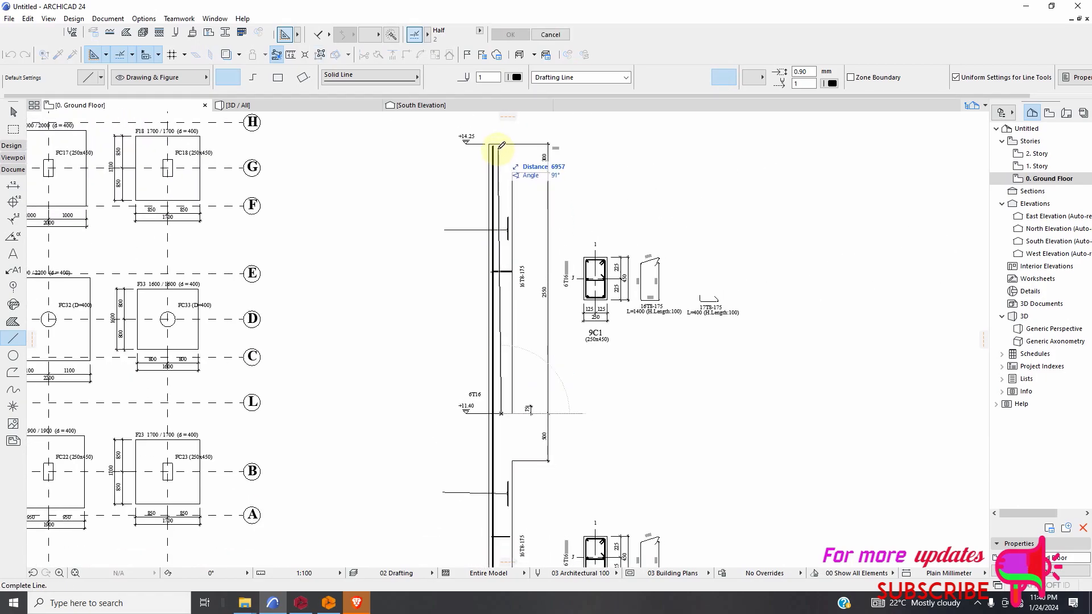
left_click(501, 146)
Draw a vertical double-ended arrow line about 5890 mm long from the beam underside below +11.40 down to +8.55.
scroll(503, 177, "down", 3)
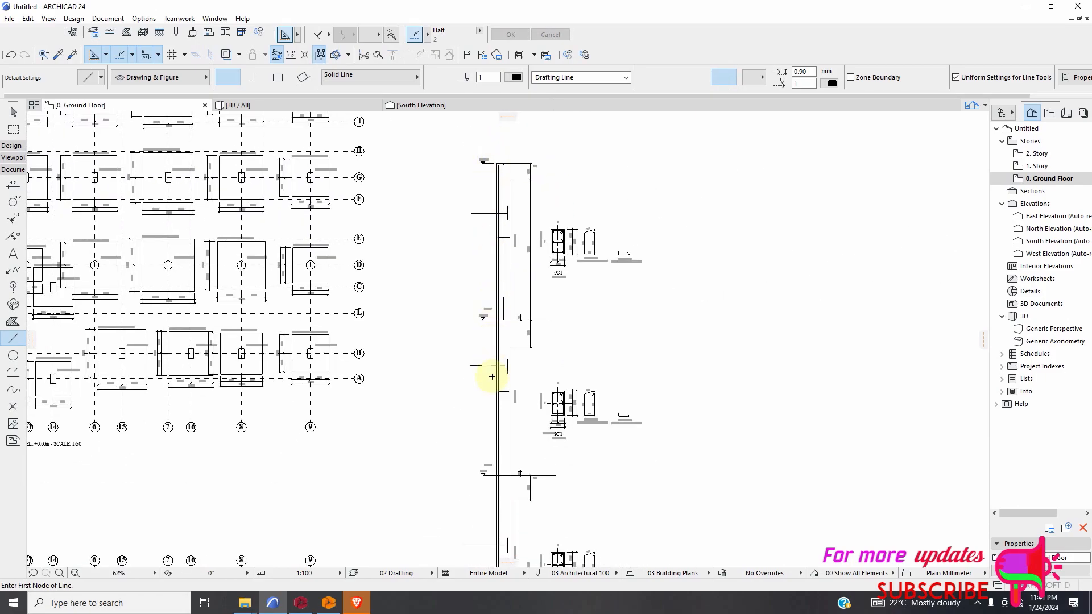
scroll(514, 460, "up", 3)
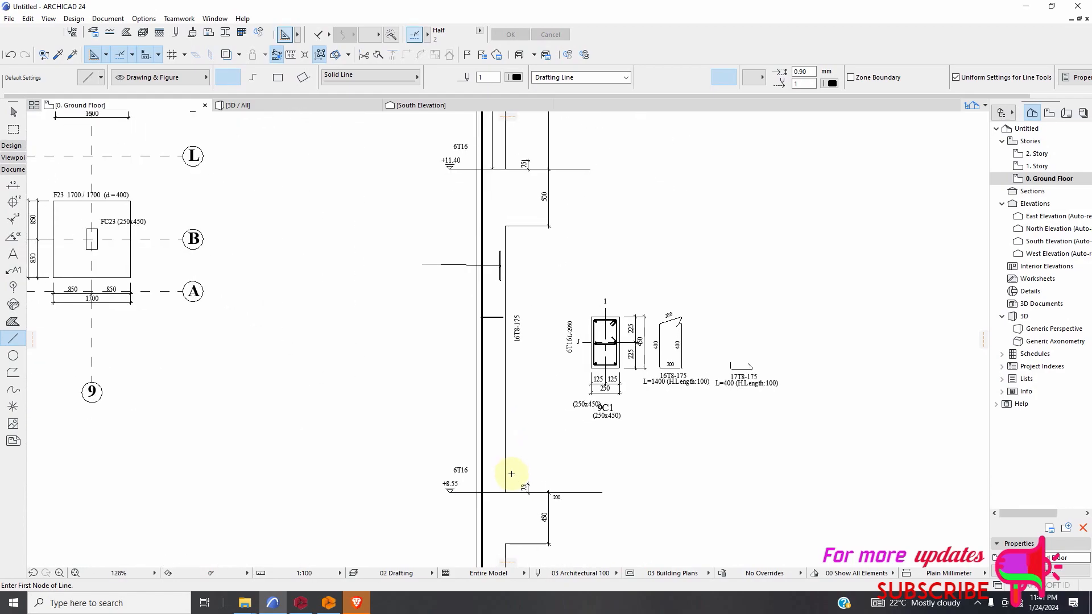
left_click(494, 225)
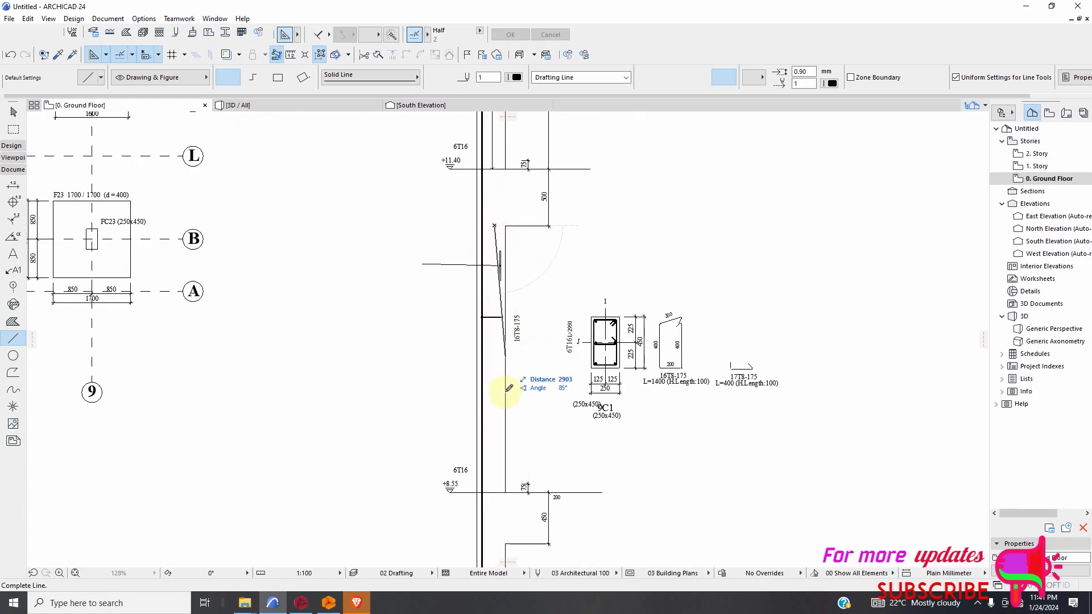
left_click(503, 493)
Draw a vertical double-ended arrow line inside the column from the beam underside below +8.55 down to +5.70.
scroll(495, 419, "down", 3)
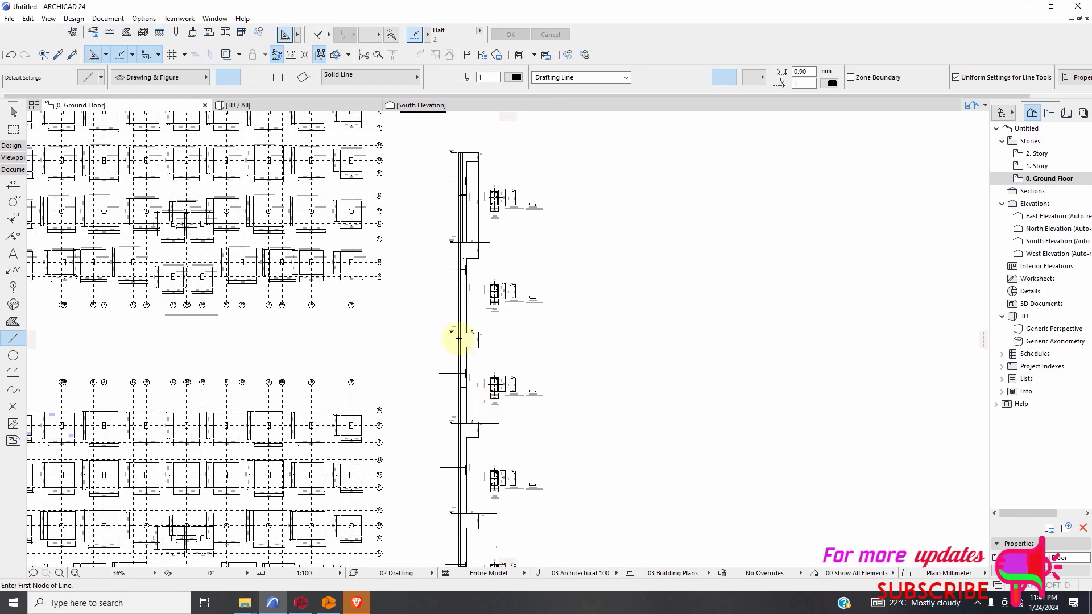
scroll(456, 308, "up", 3)
scroll(454, 281, "up", 1)
left_click(453, 276)
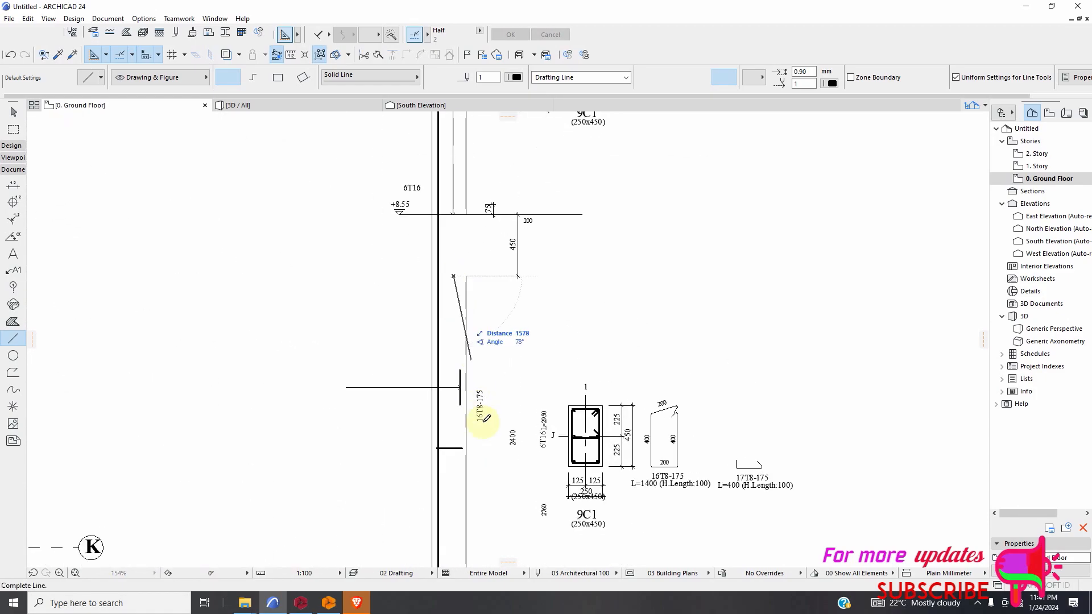
scroll(455, 434, "down", 2)
scroll(465, 516, "up", 2)
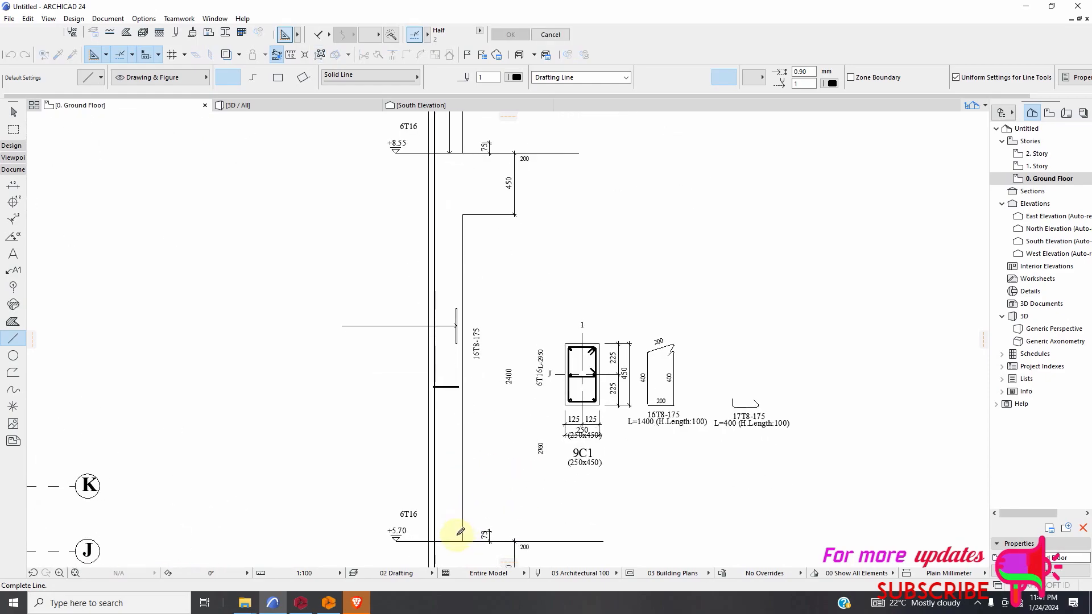
scroll(611, 407, "down", 2)
scroll(625, 404, "up", 3)
scroll(568, 361, "down", 6)
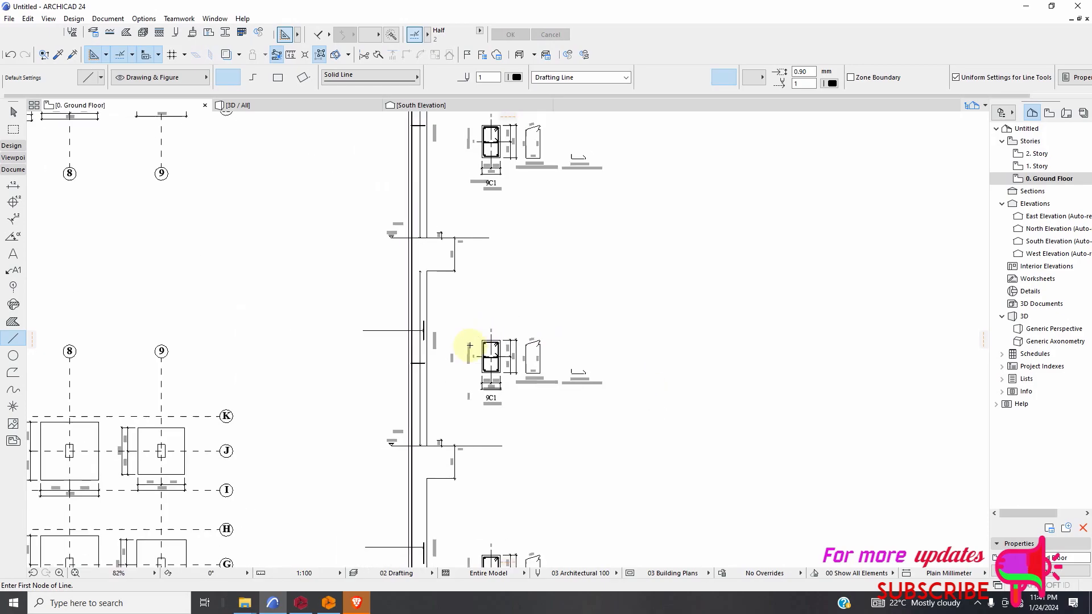
Draw a vertical double-ended arrow line about 6070 mm long from the beam underside below +5.70 down to +2.85.
scroll(419, 502, "up", 5)
scroll(590, 276, "down", 4)
scroll(504, 412, "up", 4)
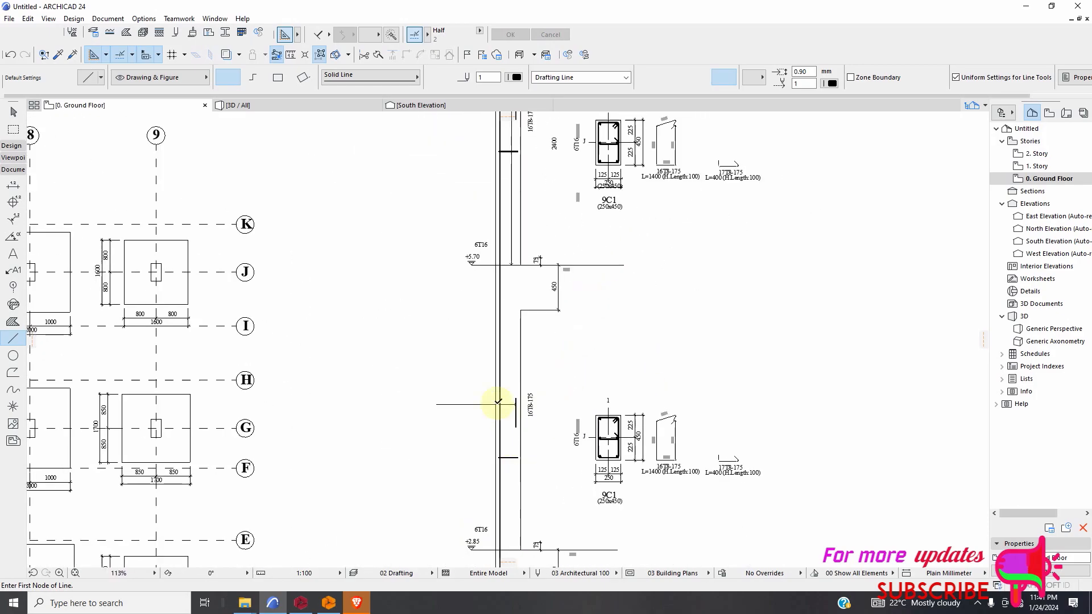
left_click(505, 215)
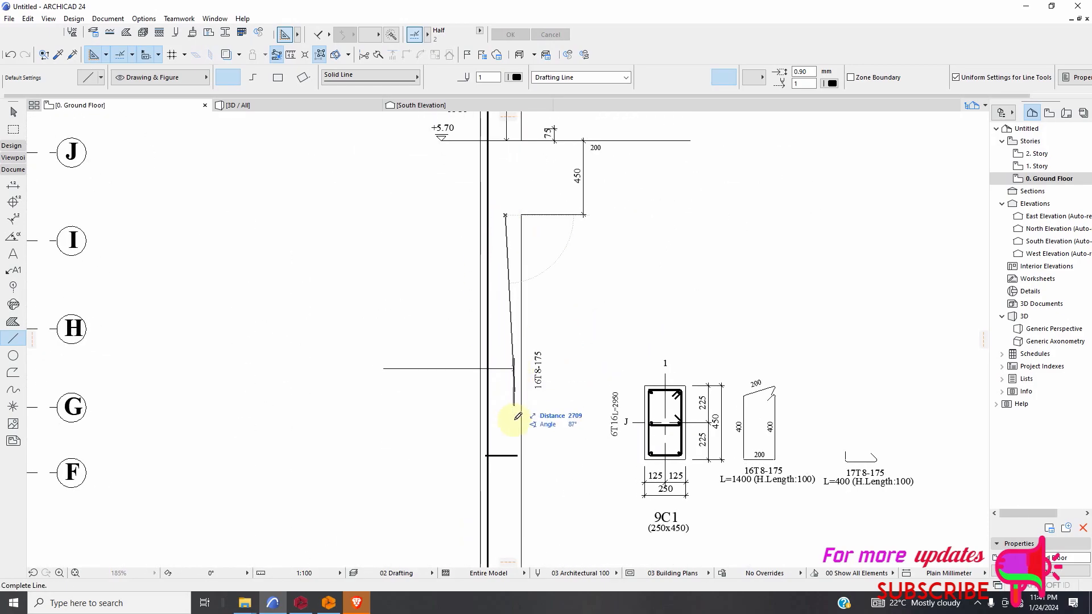
scroll(506, 423, "down", 3)
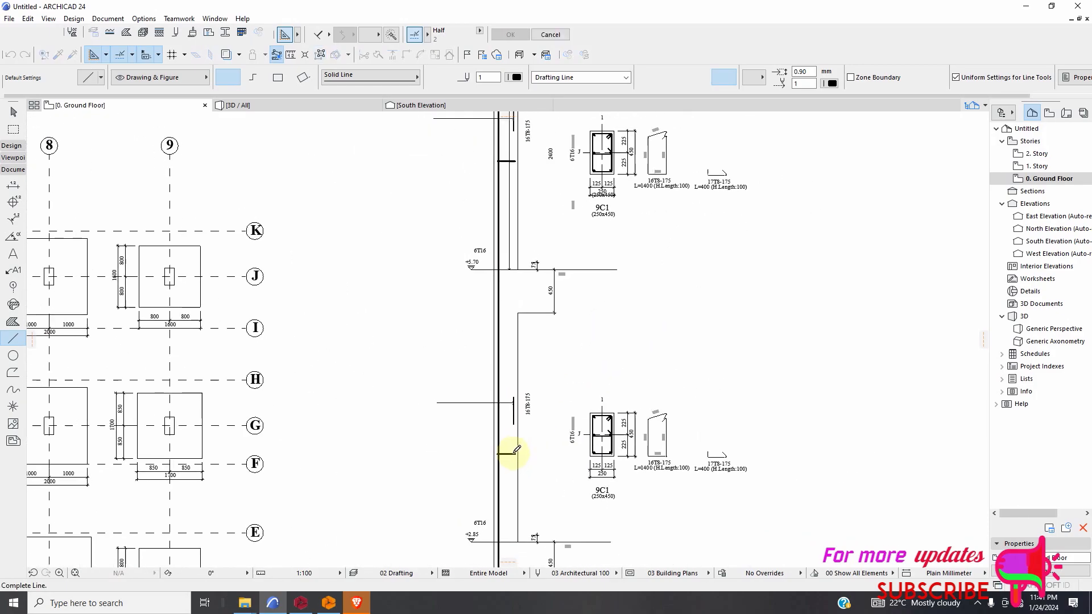
left_click(510, 540)
Draw a vertical double-ended arrow line in the ground storey from the slab top at ±0.00 up to the beam underside below +2.85.
scroll(565, 393, "down", 4)
scroll(572, 455, "up", 2)
scroll(580, 471, "down", 3)
scroll(563, 489, "up", 8)
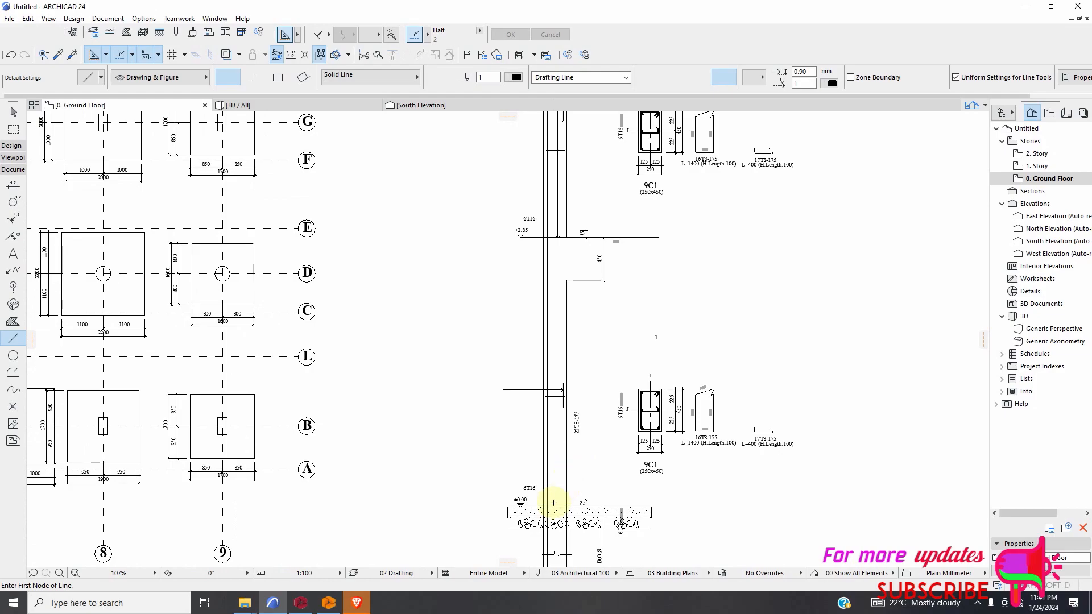
left_click(558, 509)
scroll(557, 261, "down", 4)
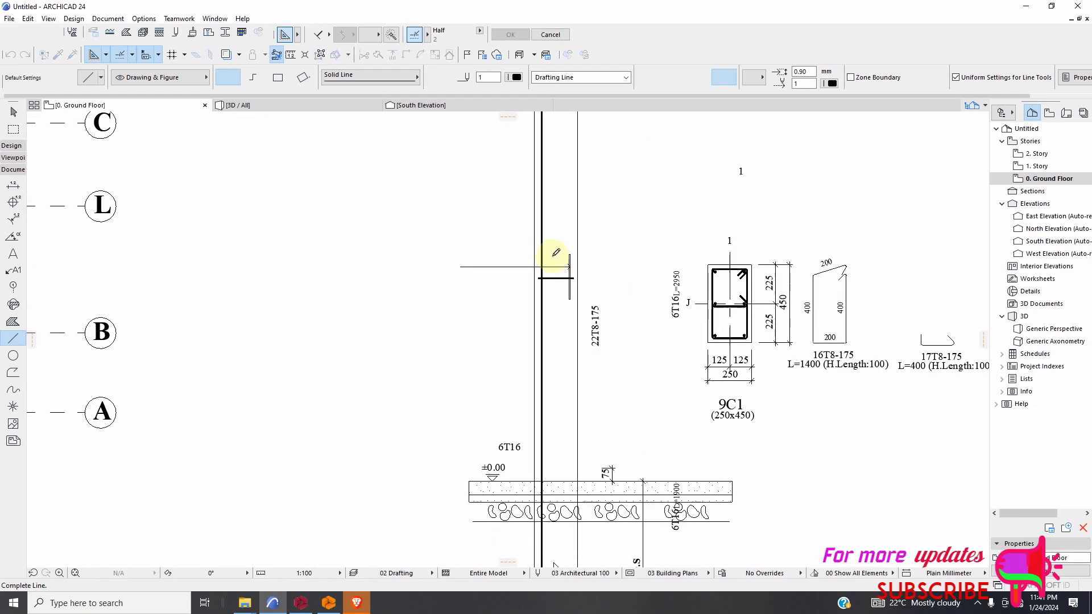
left_click(556, 91)
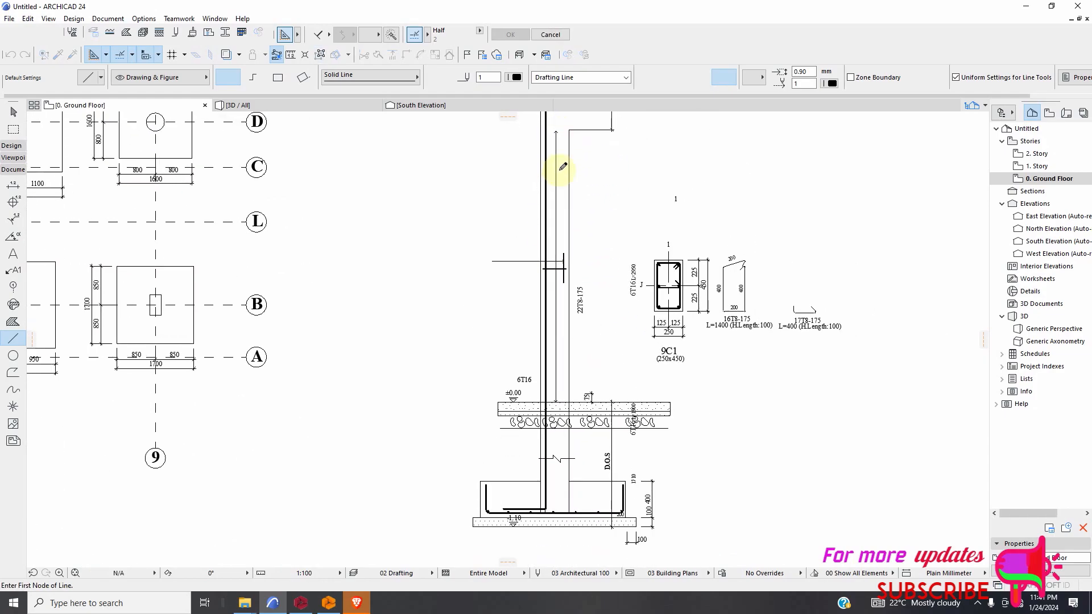
Move the 16T8-175 stirrup label of the top storey into the column, right of the vertical arrow line.
scroll(560, 239, "up", 2)
scroll(575, 393, "down", 10)
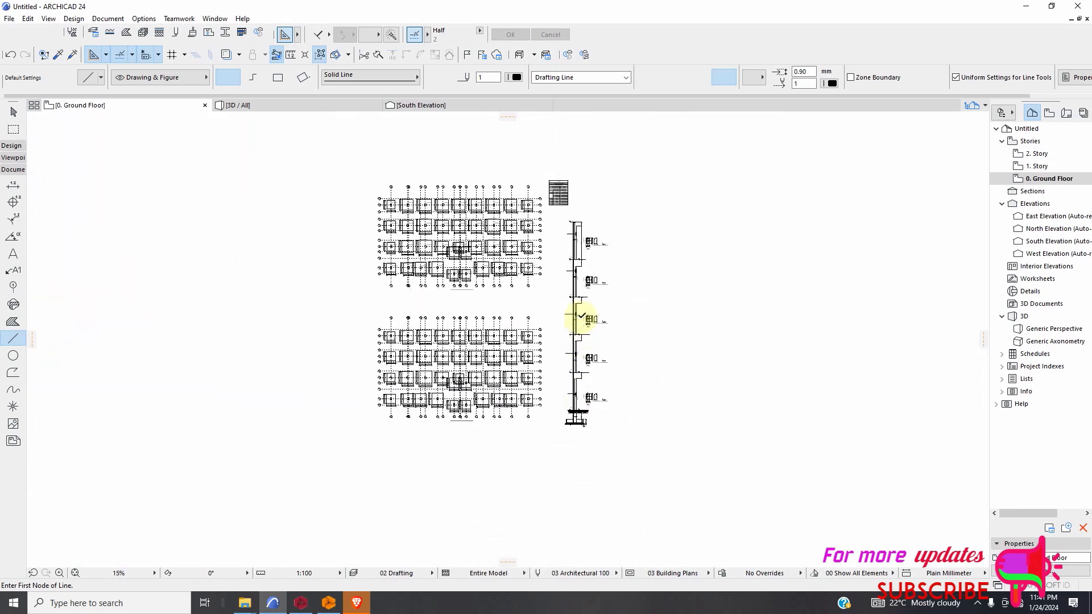
scroll(575, 250, "up", 3)
scroll(573, 251, "up", 8)
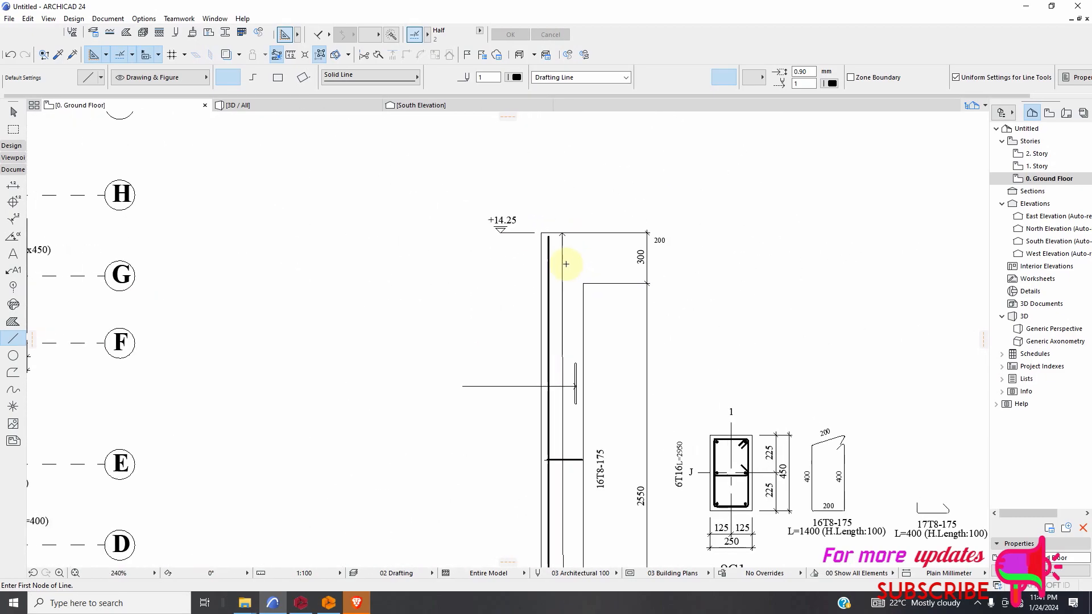
scroll(571, 250, "down", 5)
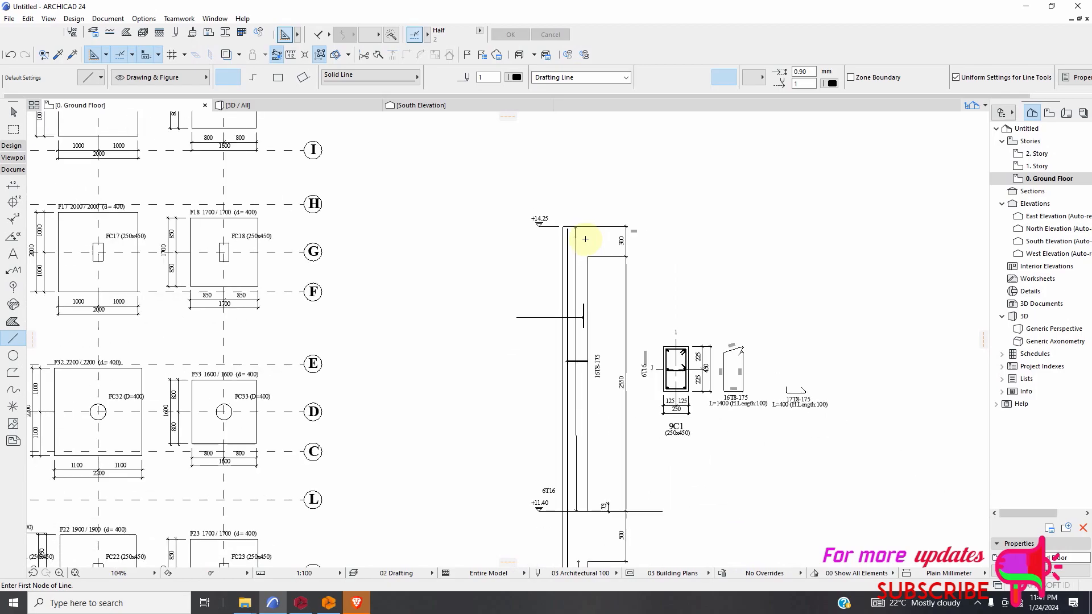
scroll(631, 297, "down", 2)
scroll(663, 304, "up", 7)
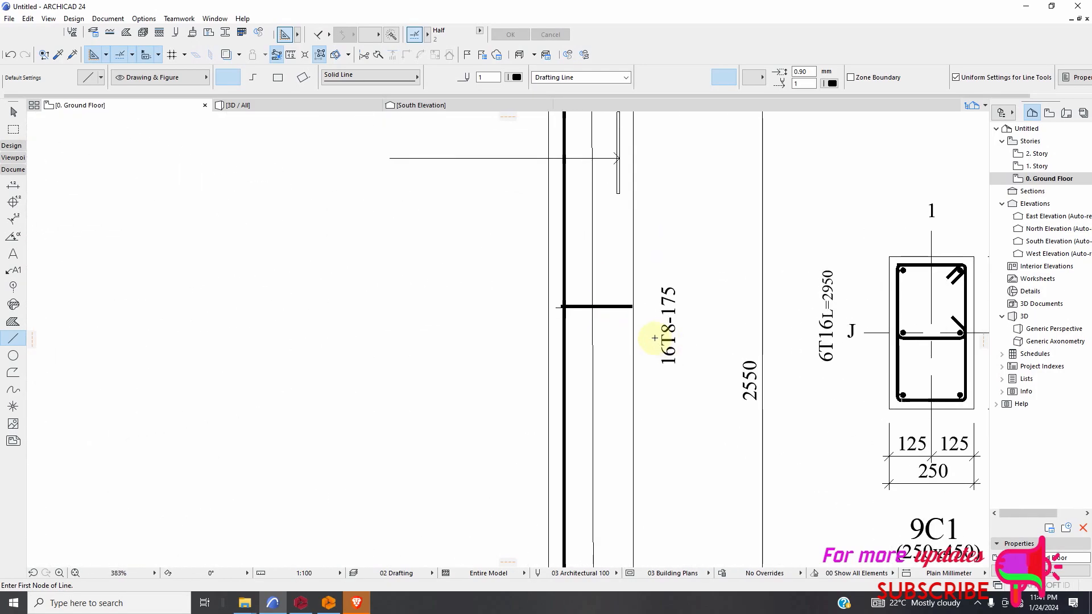
scroll(668, 329, "down", 2)
scroll(668, 354, "up", 3)
scroll(666, 348, "up", 1)
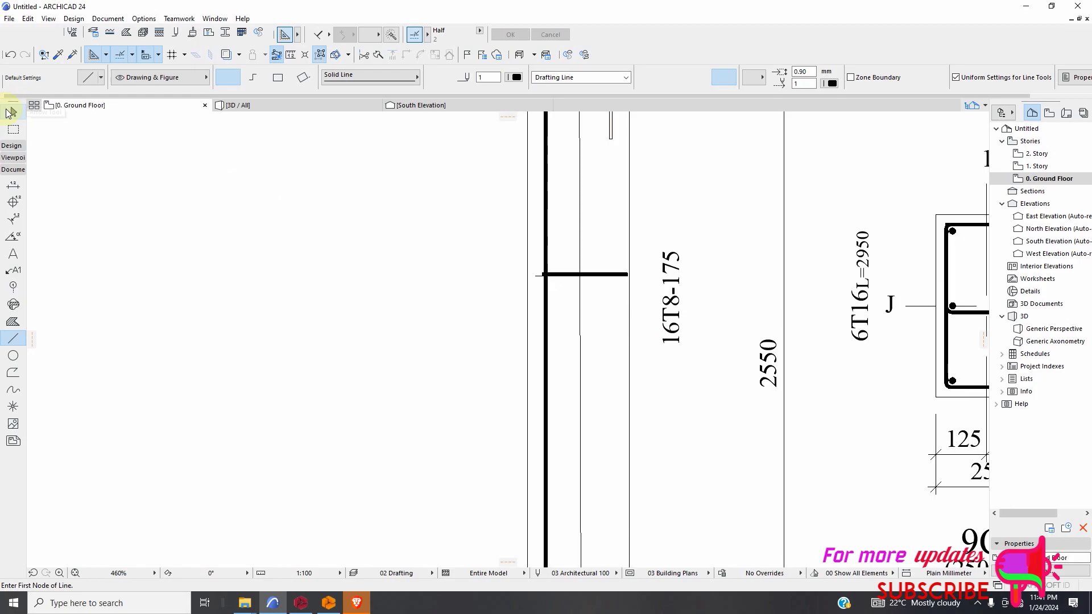
left_click(12, 112)
left_click(680, 306)
left_click(672, 298)
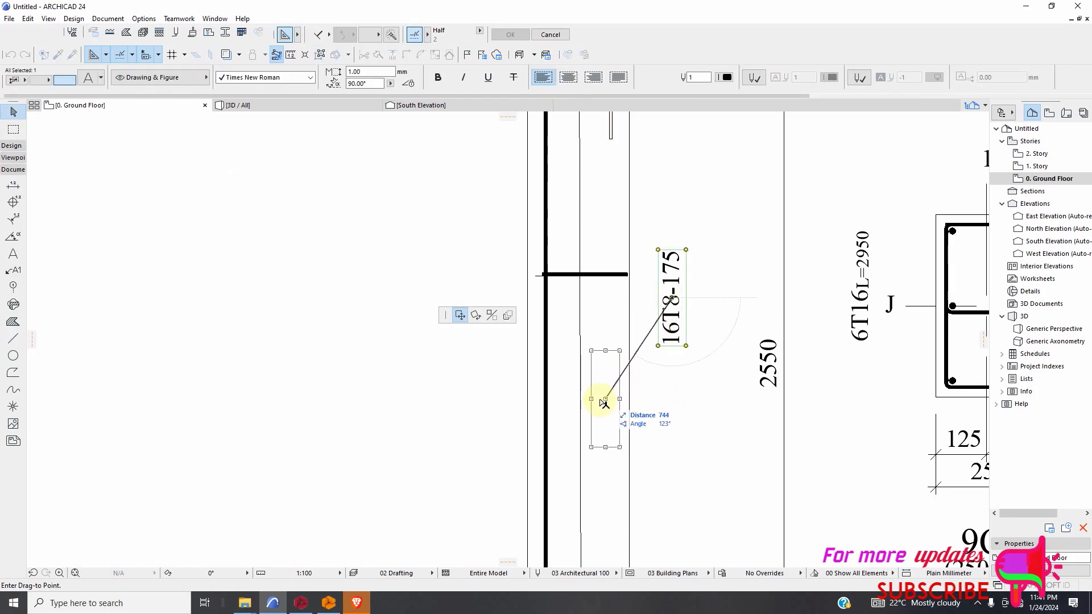
left_click(604, 403)
Move the 16T8-175 label of the storey above +8.55 into the column, below the stirrup bar.
scroll(592, 273, "down", 5)
scroll(588, 390, "up", 5)
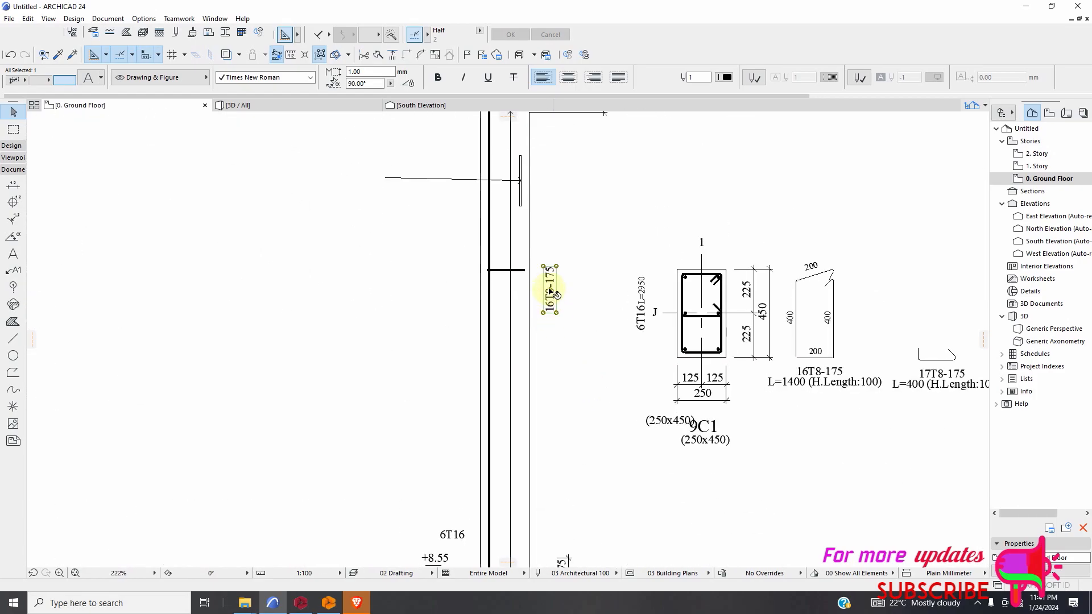
left_click(551, 303)
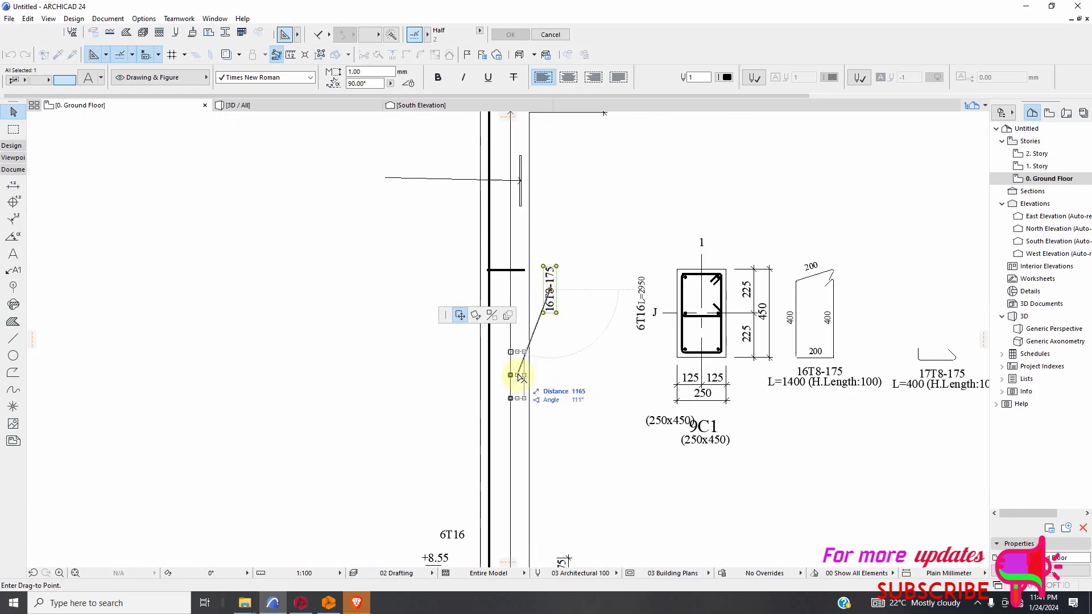
left_click(518, 375)
Move the 16T8-175 label of the storey above +5.70 into the column, next to its vertical arrow line.
scroll(590, 261, "down", 9)
scroll(581, 398, "up", 4)
scroll(591, 304, "up", 3)
left_click(588, 299)
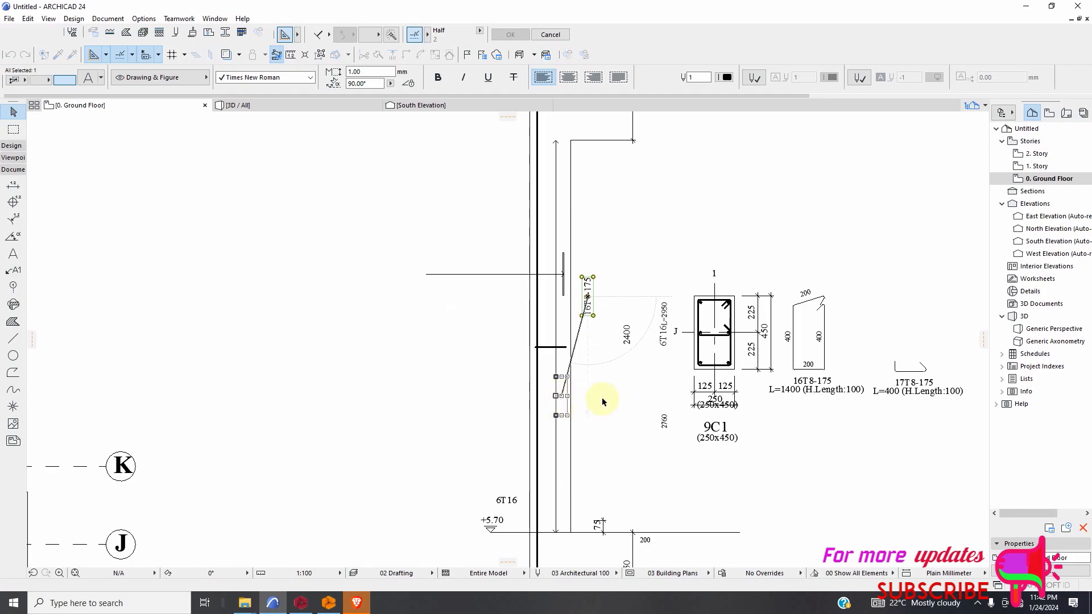
Move the 16T8-175 label of the storey above +2.85 into the column, beneath its stirrup bar.
scroll(593, 275, "down", 4)
scroll(575, 366, "up", 5)
left_click(625, 305)
left_click(585, 477)
Move the 22T8-175 label of the ground storey into the column beside the vertical arrow line and deselect it.
scroll(650, 253, "down", 5)
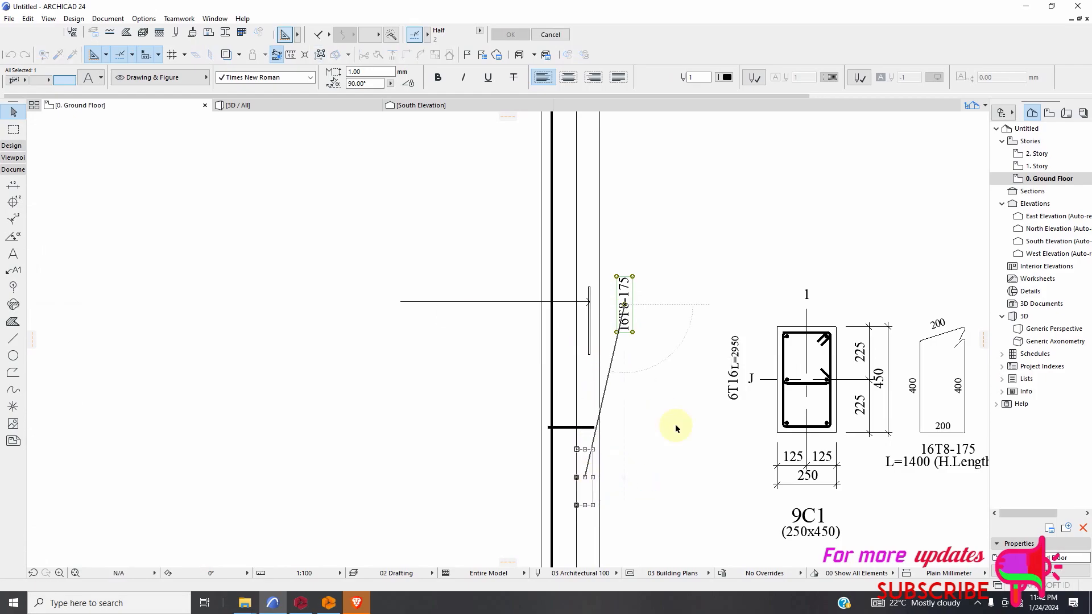
scroll(645, 447, "up", 4)
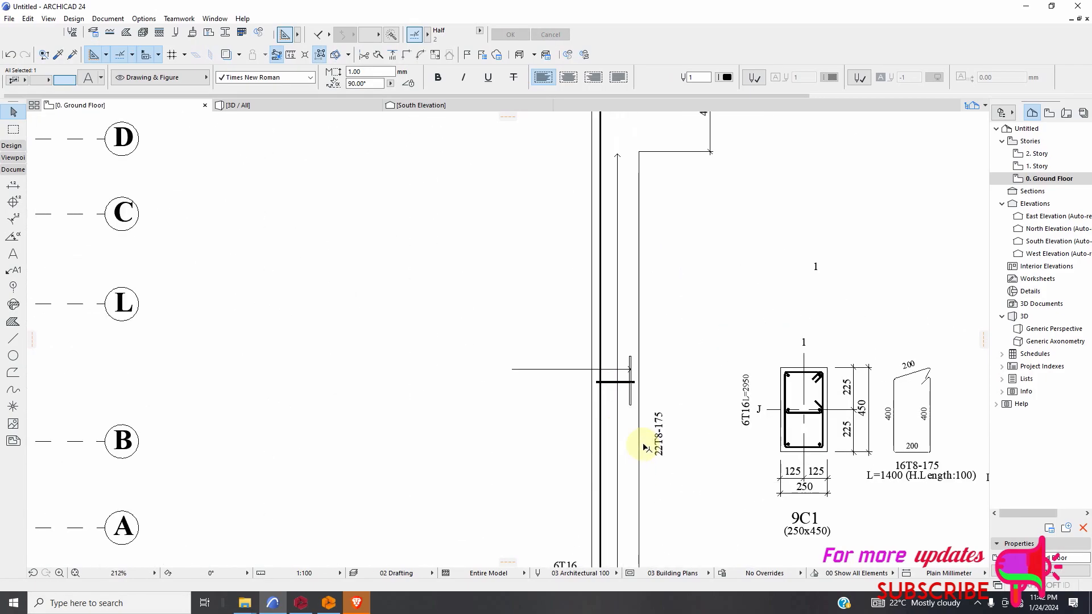
scroll(646, 447, "up", 3)
left_click(679, 415)
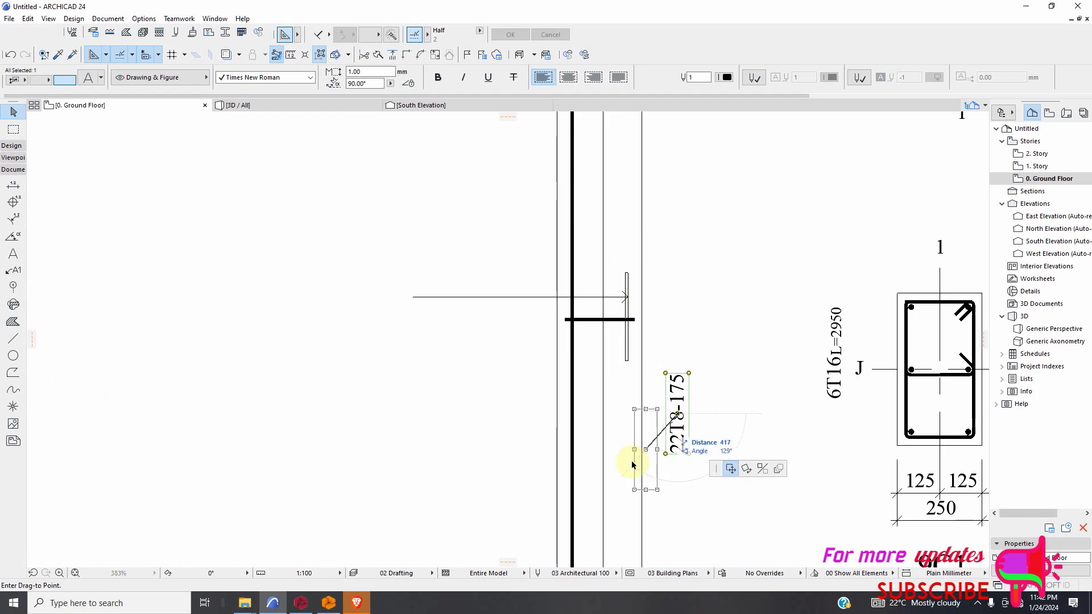
left_click(626, 462)
left_click(710, 454)
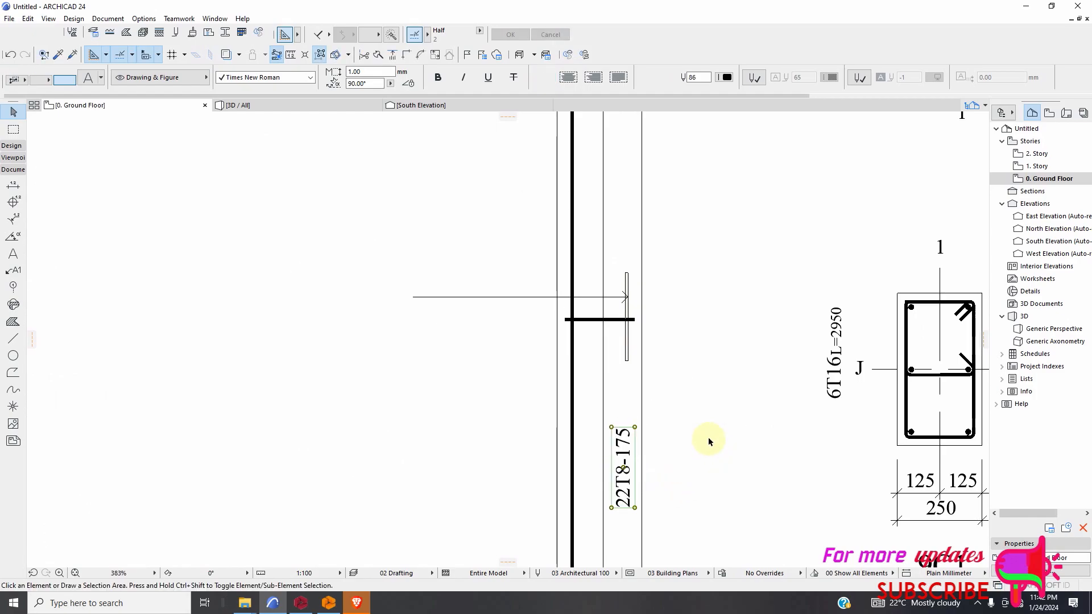
key("Escape")
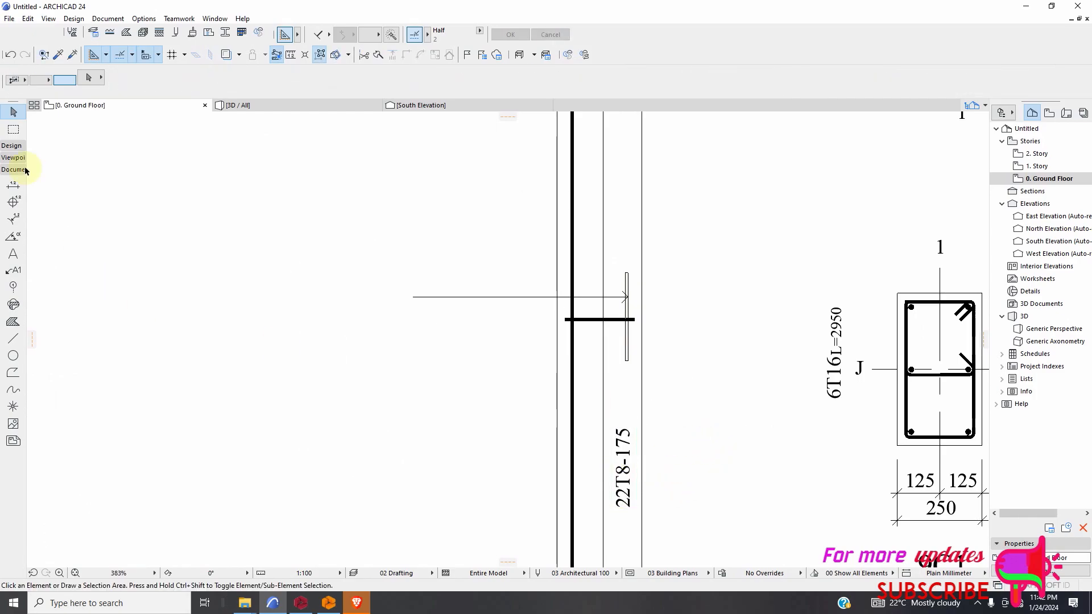
Save the project as Untitled in ARCHICAD Solo Project format in the VIEWERS folder.
left_click(10, 19)
left_click(25, 105)
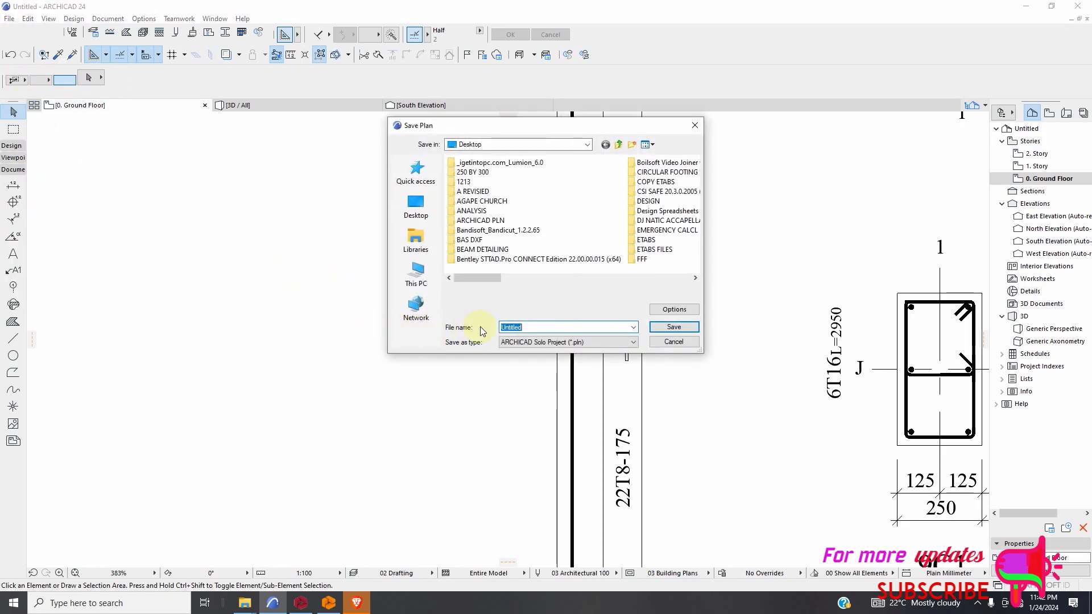
scroll(503, 239, "down", 3)
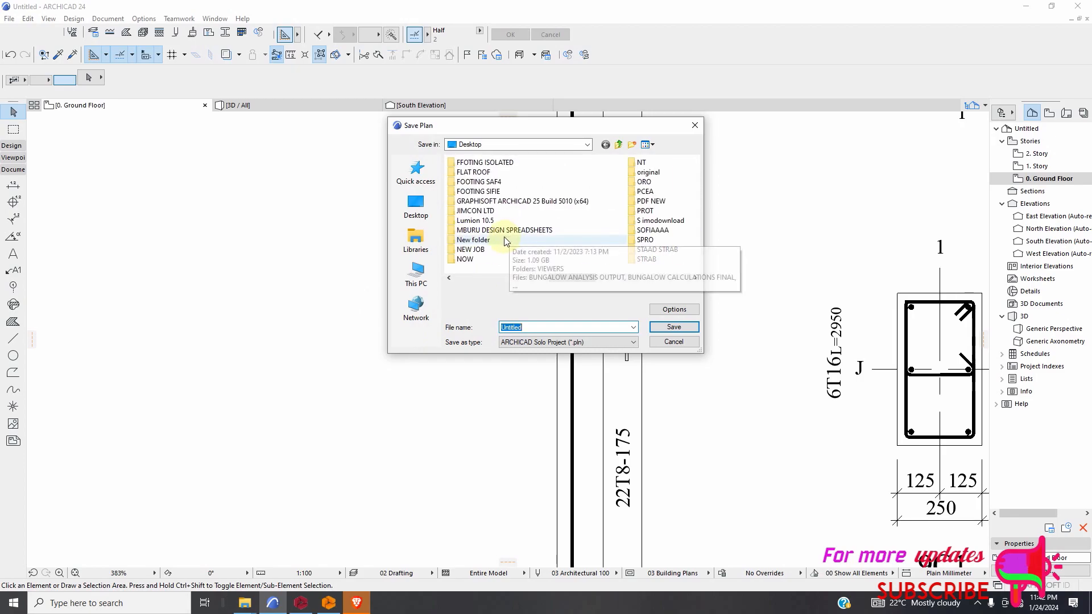
scroll(647, 219, "down", 2)
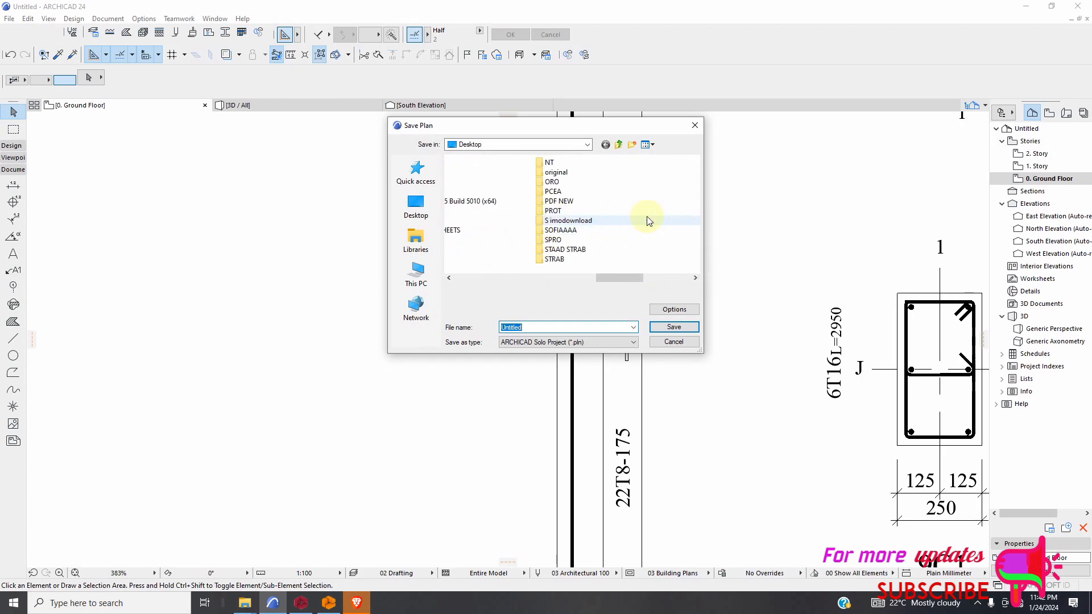
double_click(651, 172)
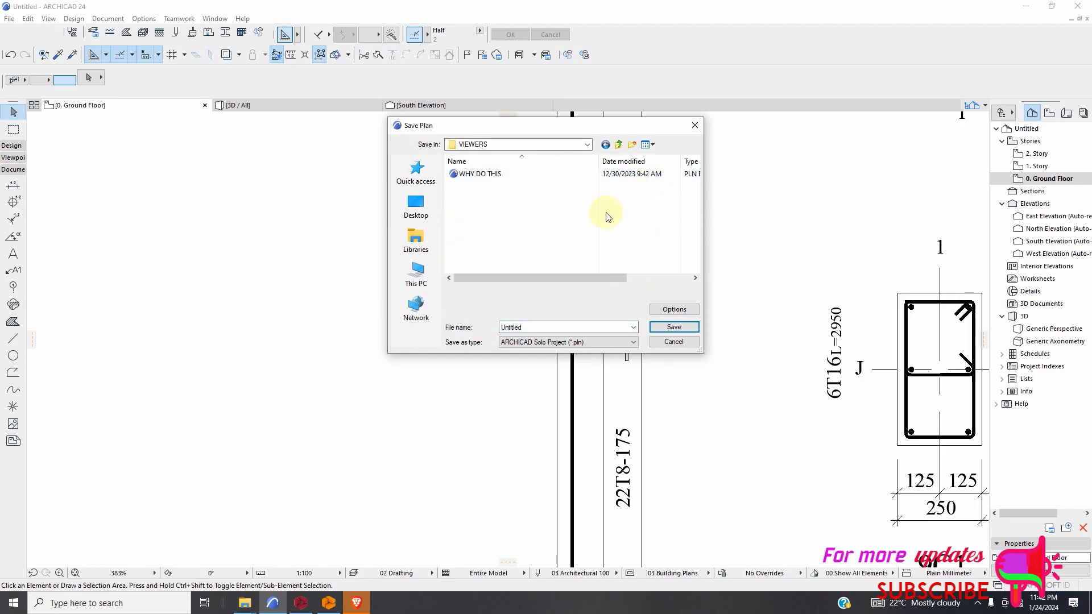
left_click(689, 329)
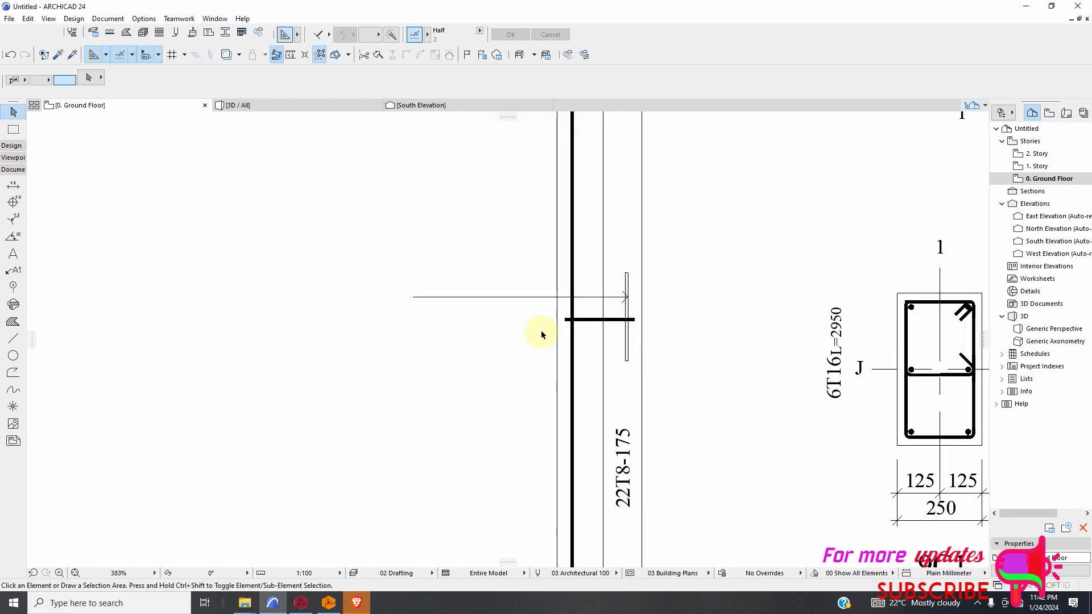
Examine the whole column elevation, from the upper storeys down to the footing, for the stirrup labels and arrow lines.
scroll(541, 334, "down", 10)
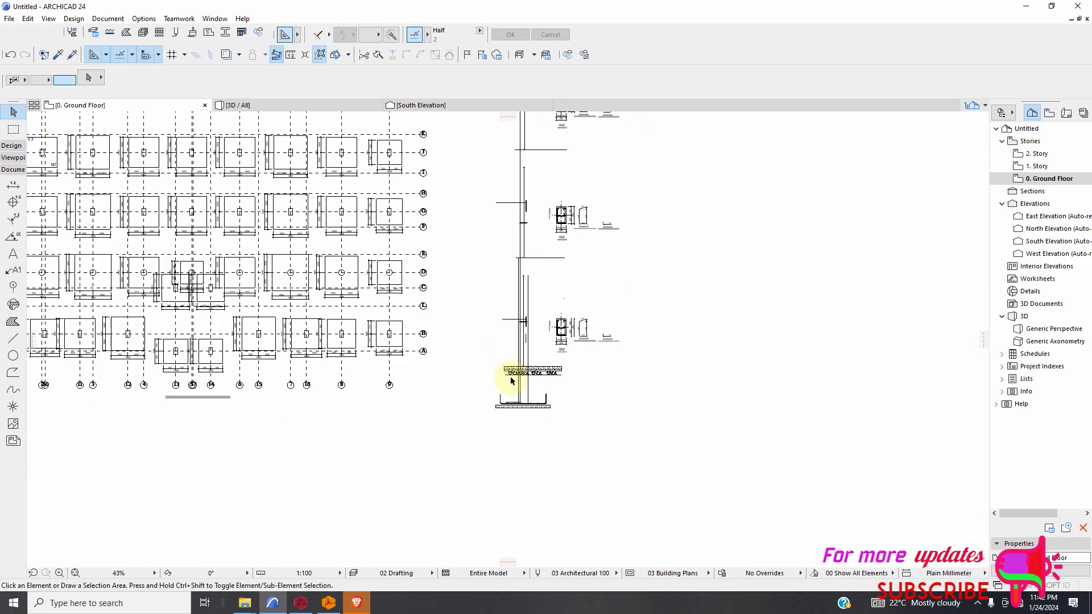
scroll(514, 414, "down", 2)
scroll(512, 377, "up", 5)
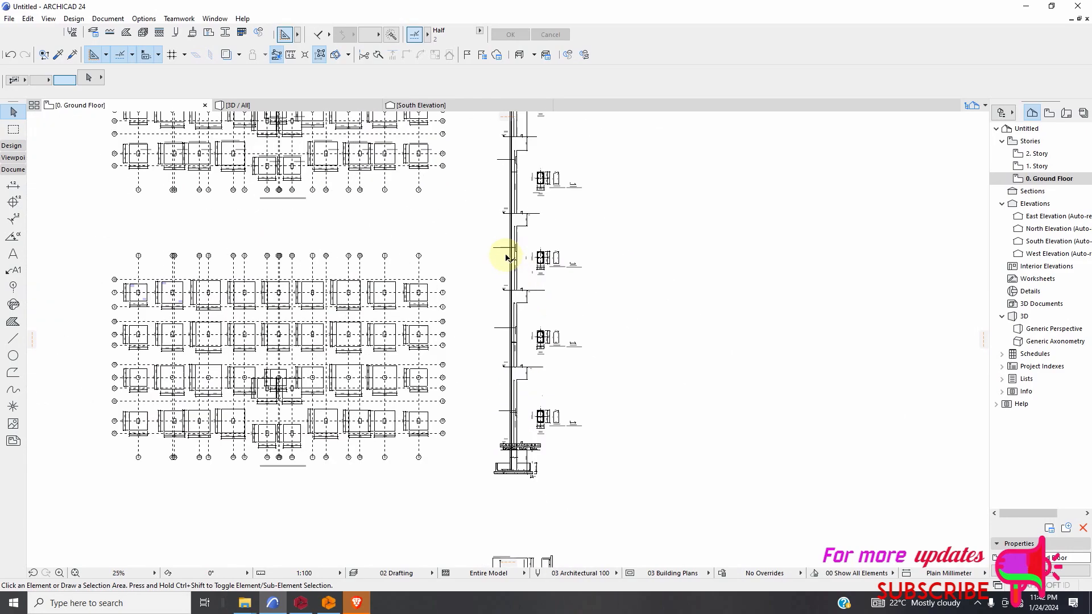
scroll(529, 301, "up", 5)
scroll(527, 324, "down", 4)
scroll(517, 405, "up", 5)
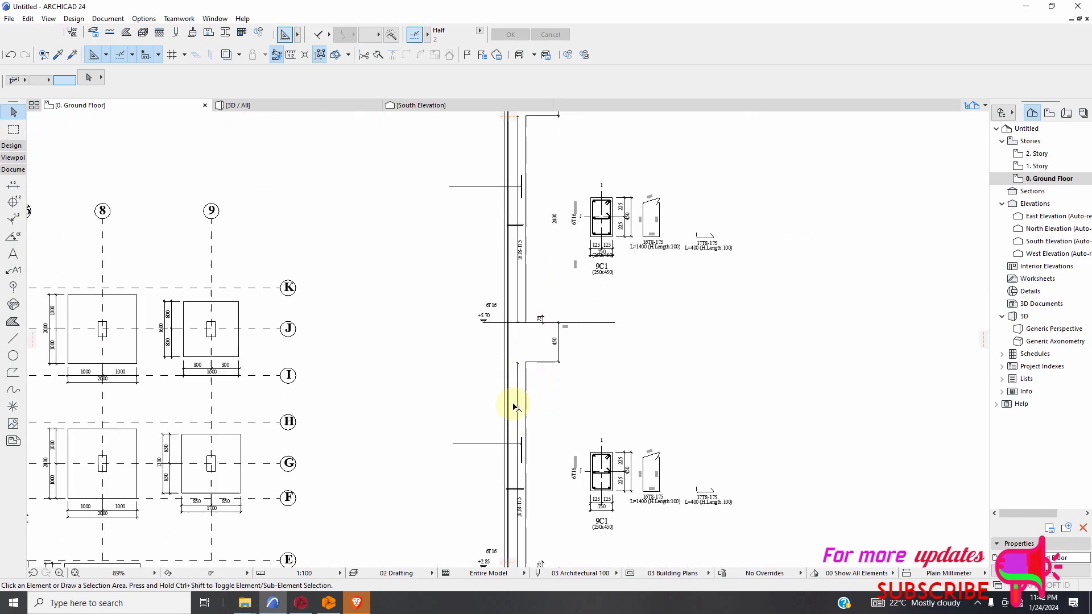
scroll(551, 347, "up", 2)
scroll(555, 348, "down", 6)
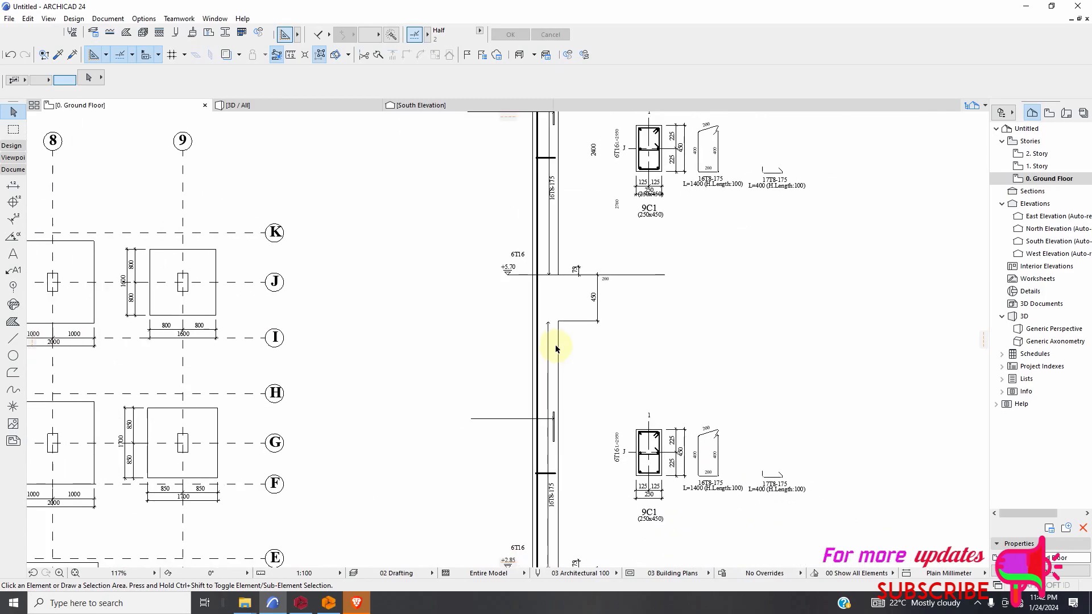
scroll(579, 397, "up", 4)
scroll(502, 310, "down", 2)
scroll(511, 353, "up", 2)
scroll(560, 385, "down", 5)
scroll(565, 507, "up", 5)
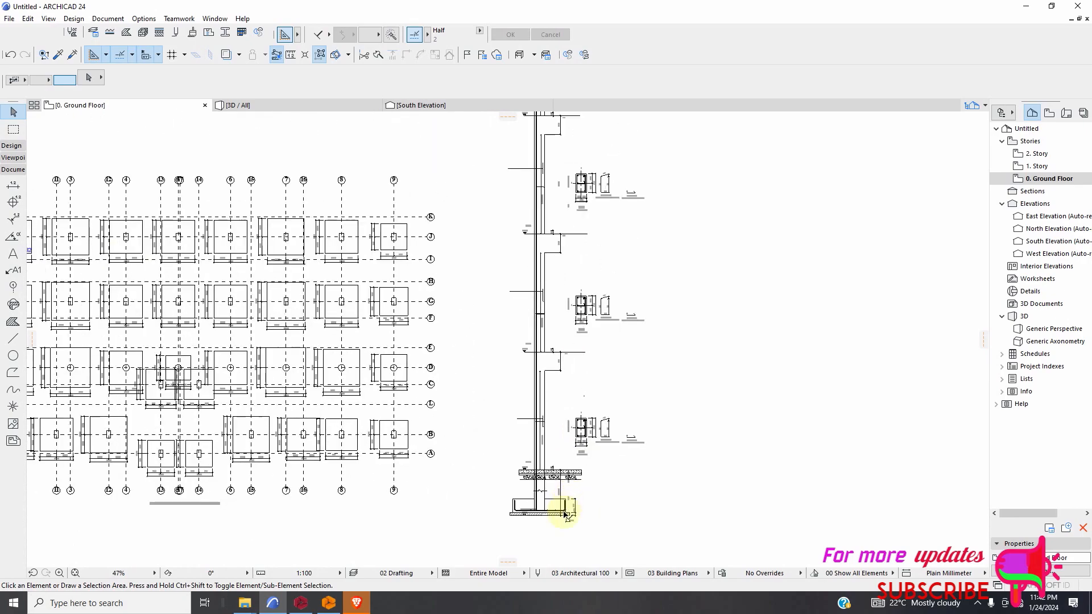
Move the 100 text of the blinding thickness dimension to the outer side of its dimension line.
scroll(551, 526, "up", 5)
scroll(600, 476, "down", 2)
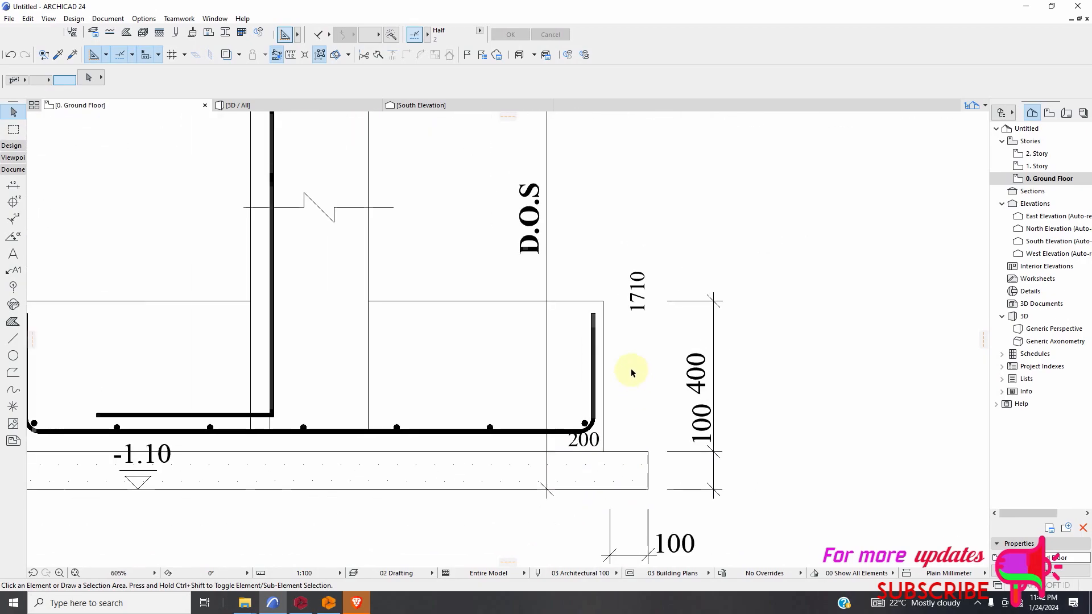
left_click(688, 424)
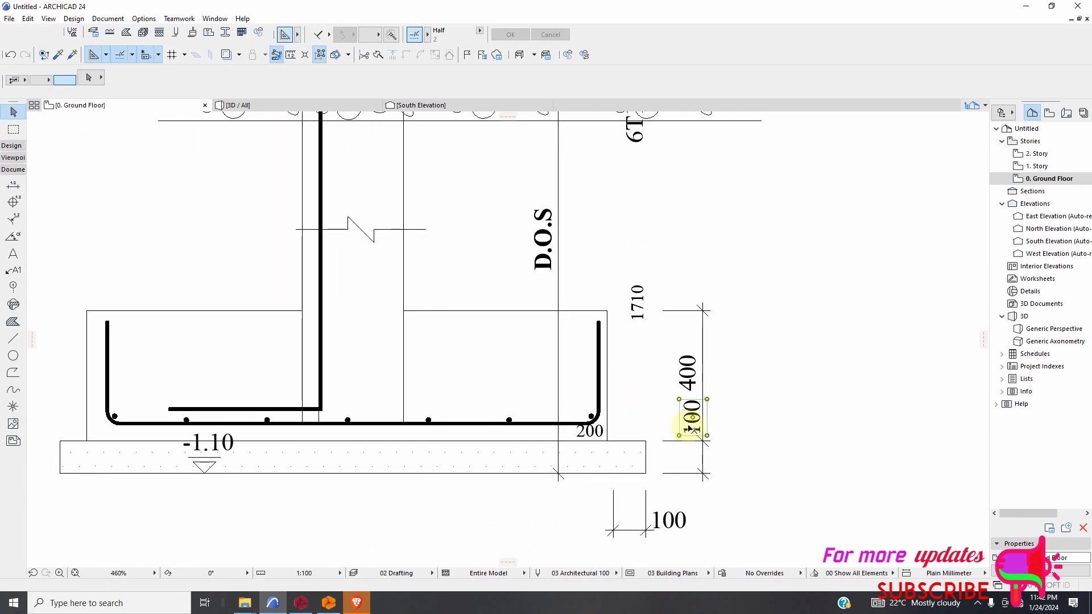
left_click(692, 417)
left_click(723, 465)
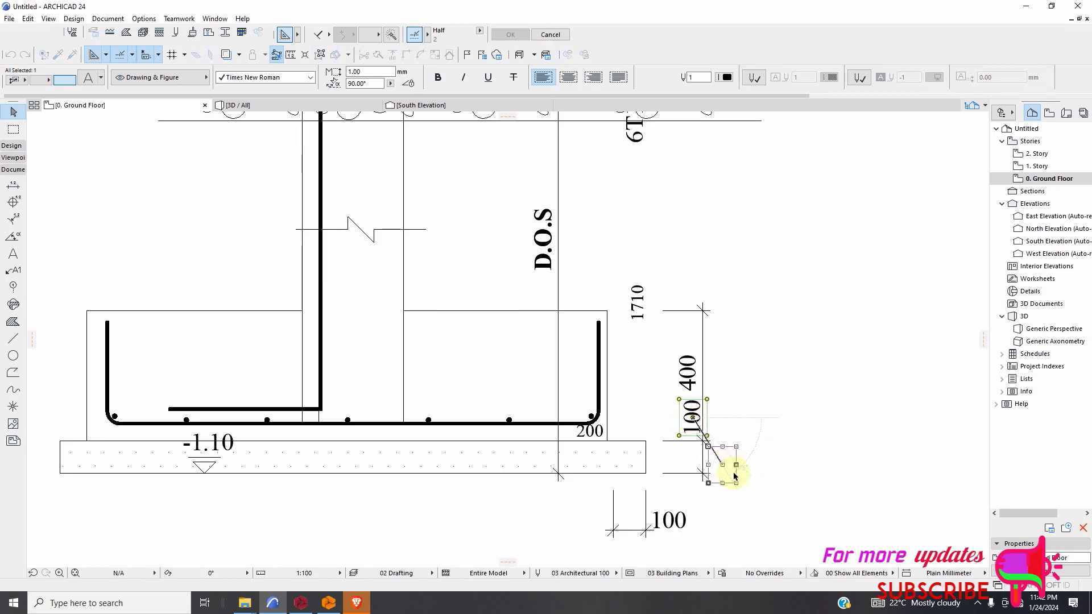
Draw a horizontal line from the footing's right-hand bar leg outward past the 400 dimension, with an arrowhead at its outer end.
left_click(13, 338)
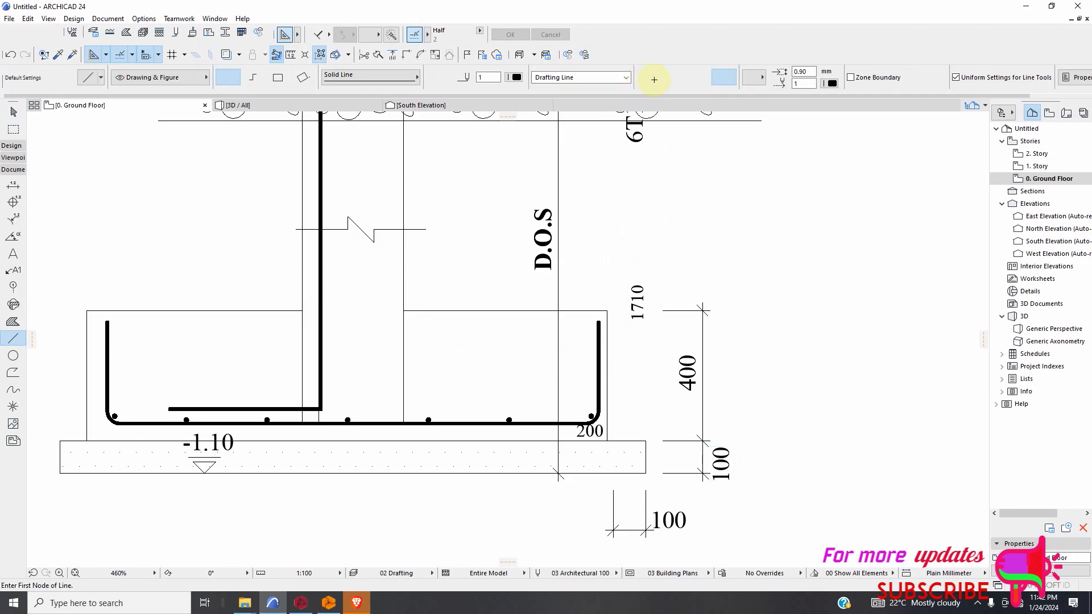
scroll(635, 385, "up", 5)
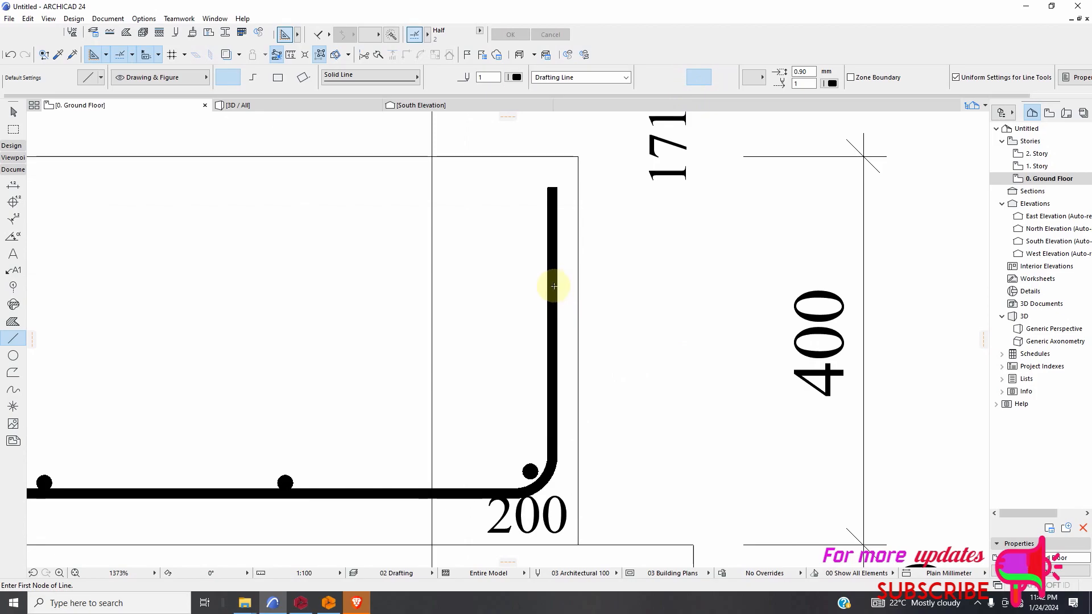
left_click(558, 277)
scroll(688, 262, "down", 5)
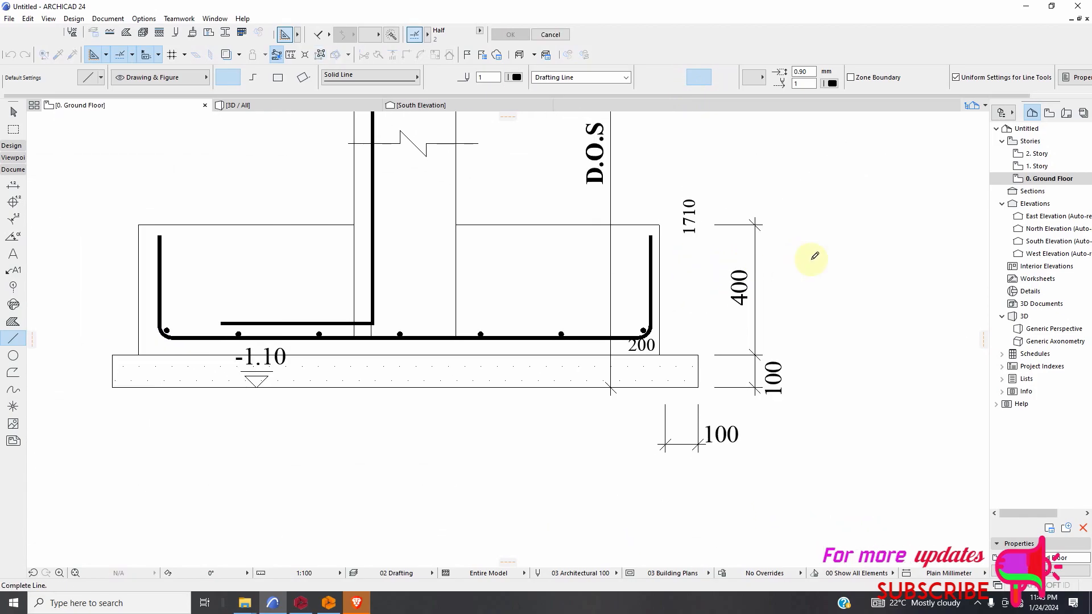
left_click(923, 265)
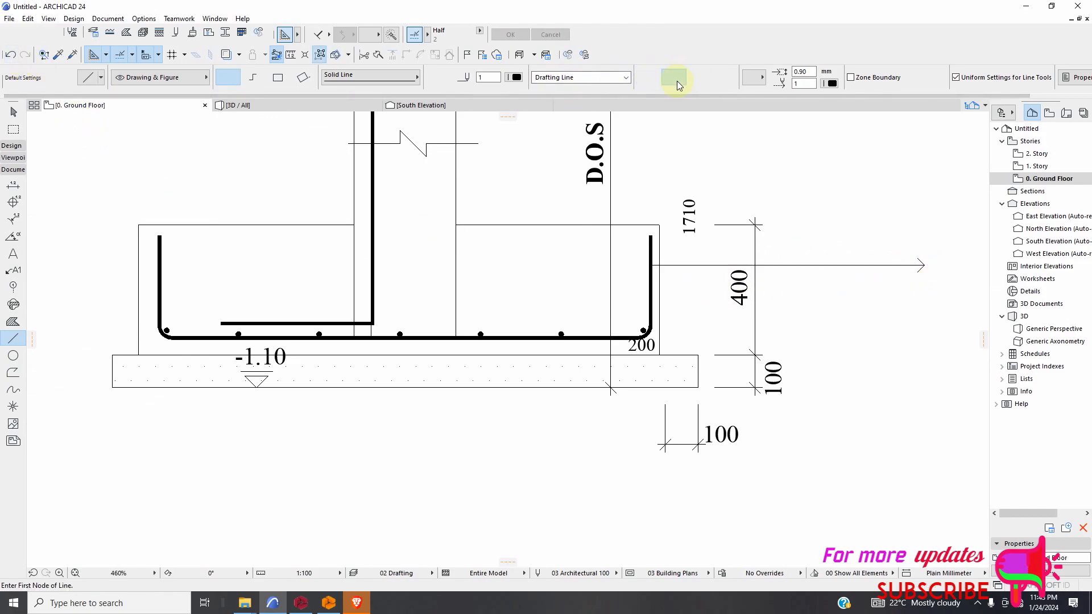
Draw a second horizontal line about 1890 mm long just above the first, with the arrowhead pointing at the footing's bar leg.
scroll(672, 275, "up", 3)
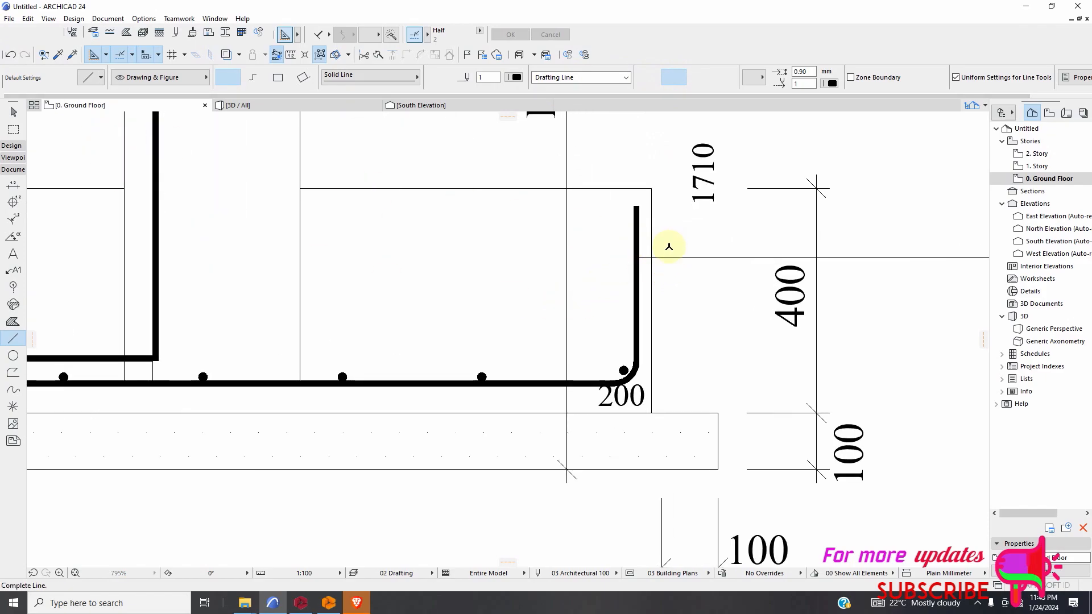
left_click(655, 244)
scroll(655, 244, "down", 3)
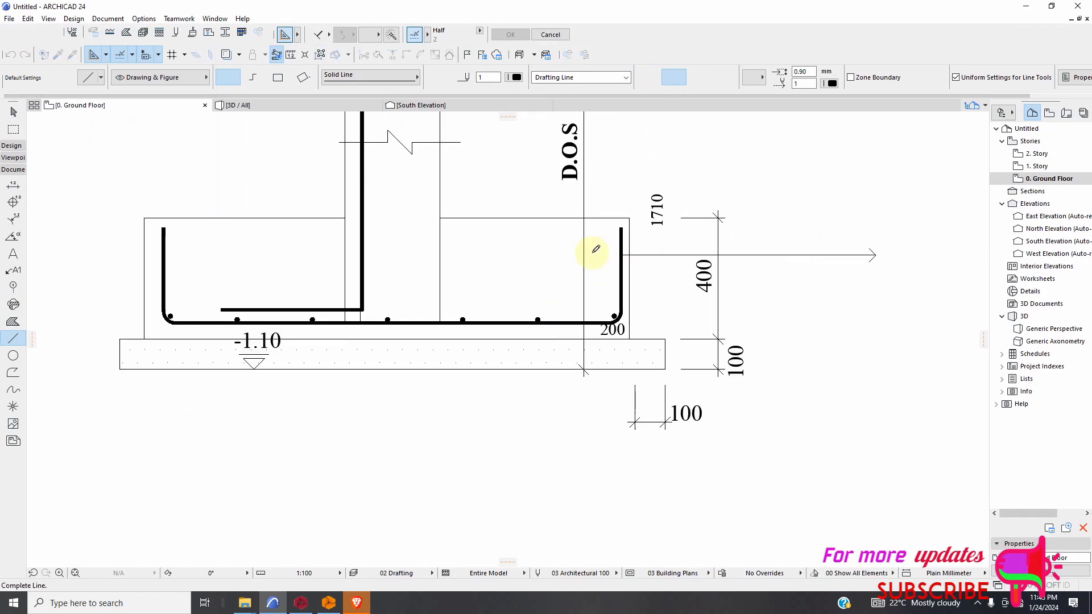
left_click(877, 247)
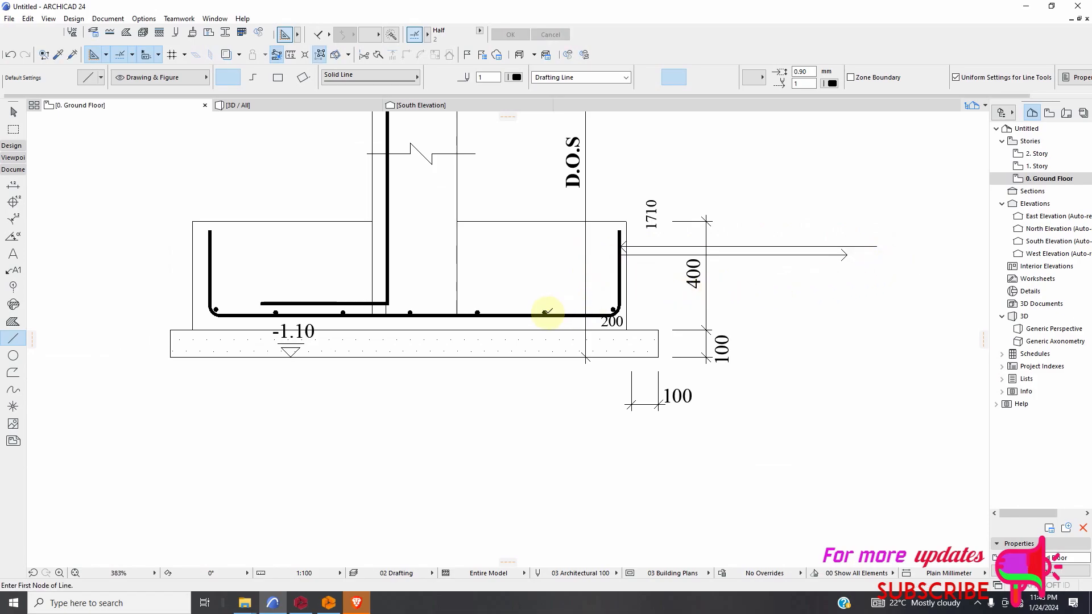
Draw a vertical line upward from the footing's second bar dot from the right, with the arrowhead at the dot.
left_click(543, 302)
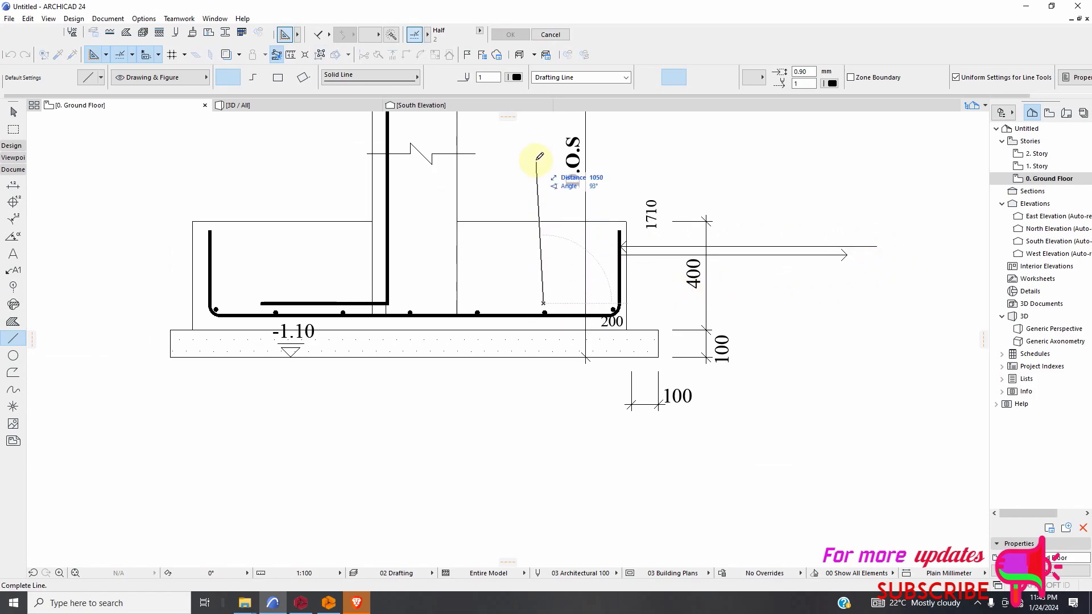
scroll(531, 174, "down", 3)
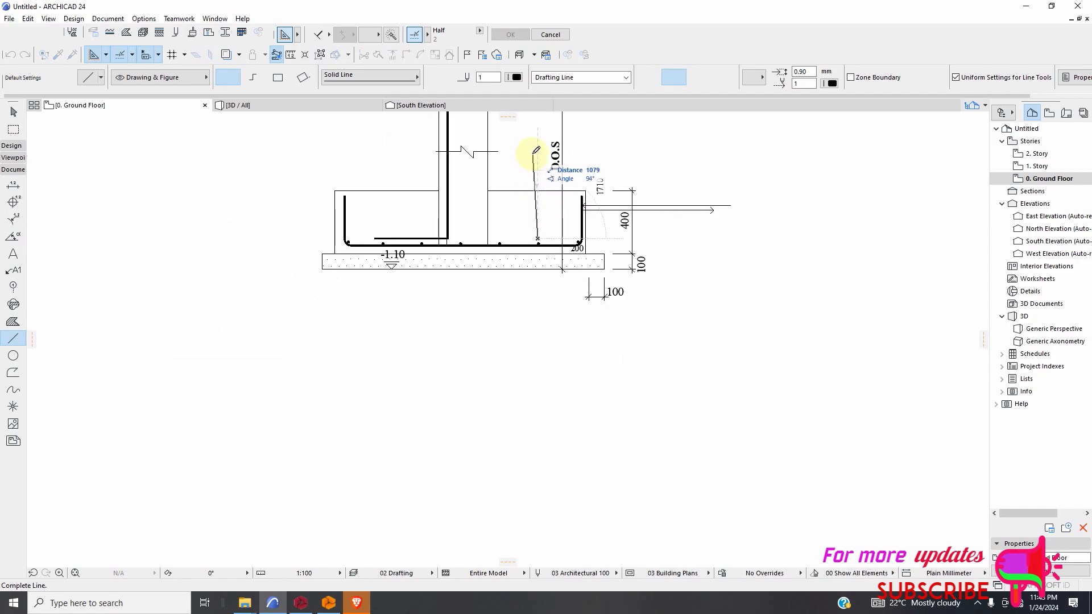
scroll(534, 171, "down", 3)
left_click(537, 163)
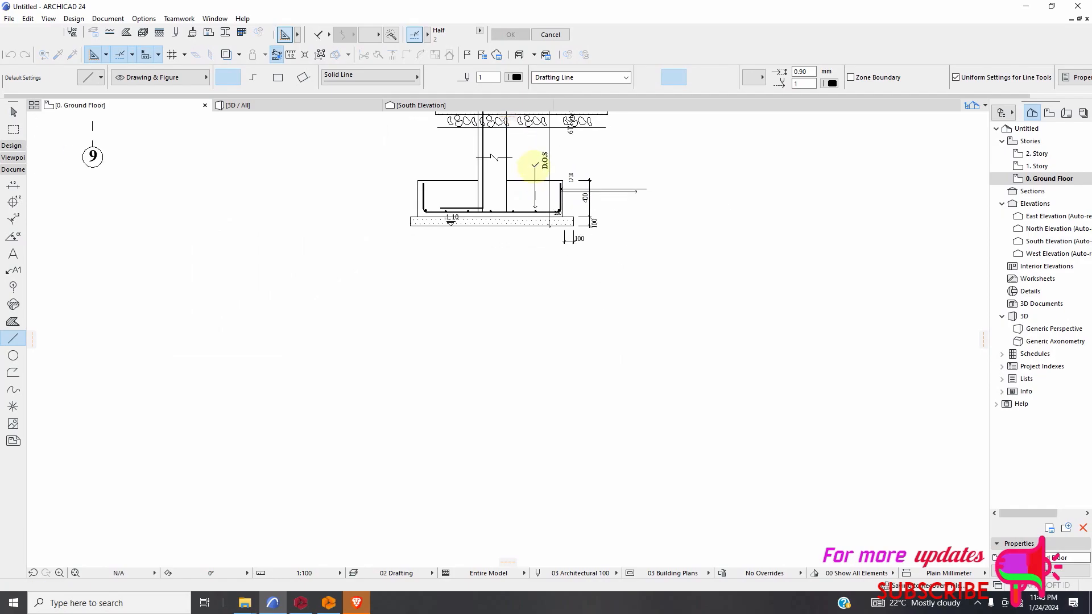
Turn off the arrowhead and draw a plain horizontal line outward from the upper end of the vertical leader, past the 1710 text.
scroll(535, 206, "up", 4)
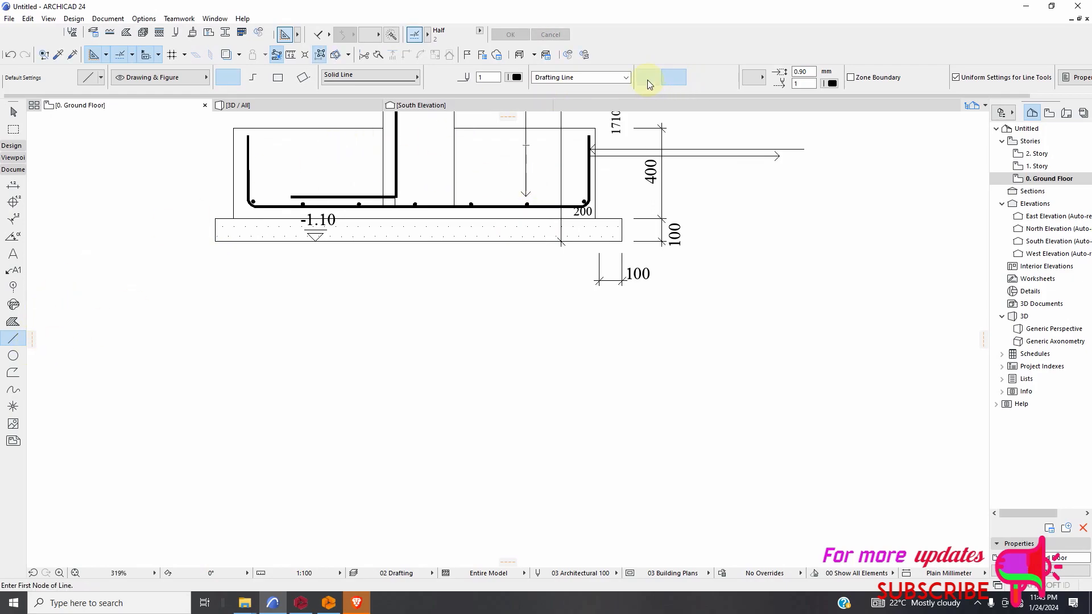
scroll(497, 368, "up", 5)
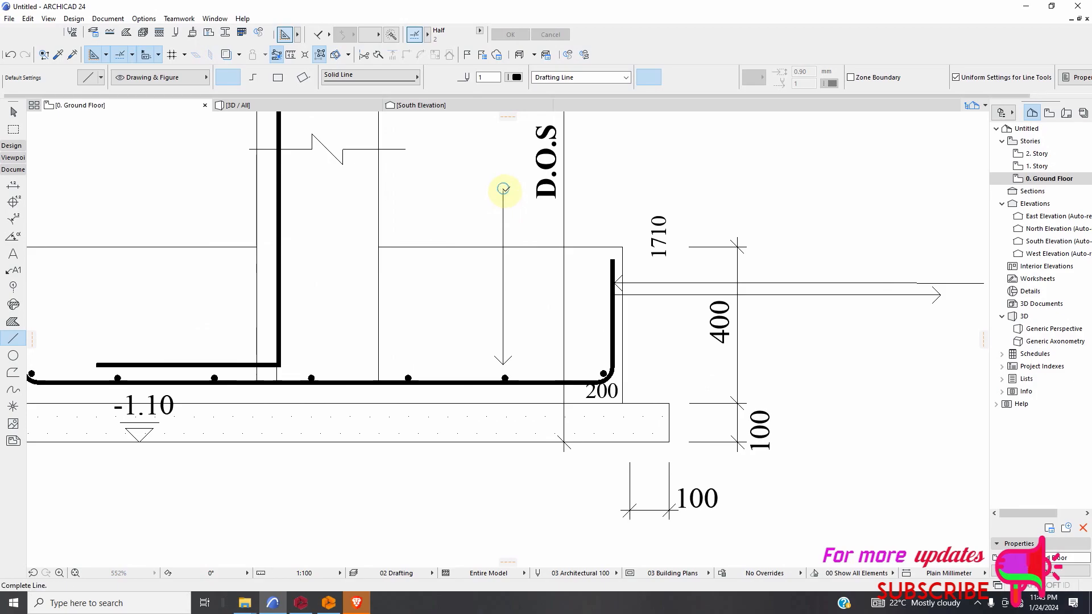
left_click(502, 188)
left_click(840, 186)
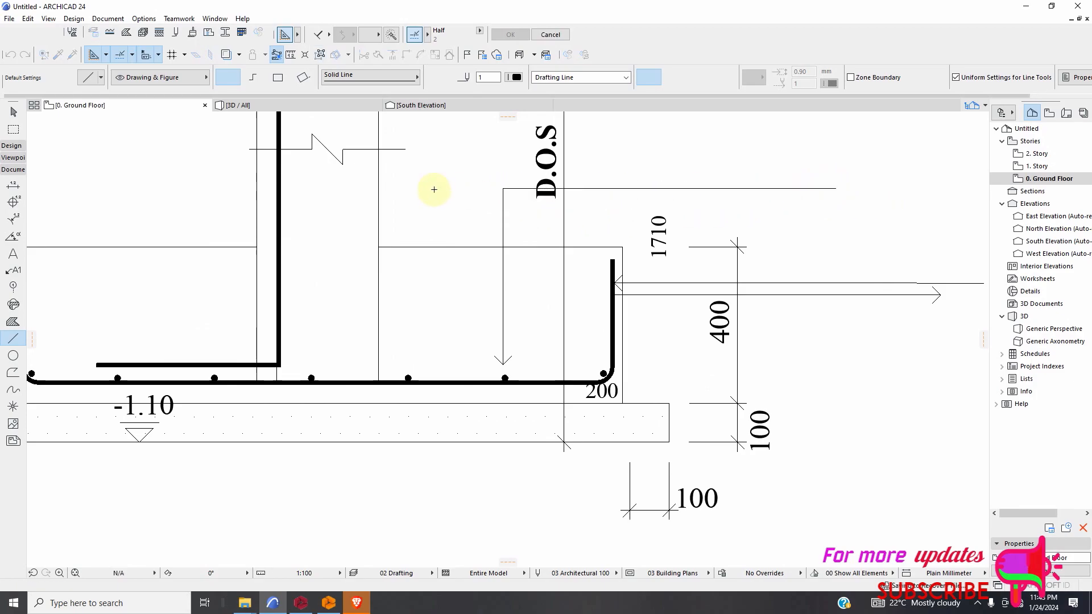
Delete the lower horizontal line at the footing's right bar leg, whose arrowhead points outward.
scroll(438, 183, "down", 6)
key("Escape")
left_click(605, 241)
key("Delete")
scroll(638, 342, "down", 2)
Draw a circle centred on the bar dot under the vertical leader, reaching the tip of its arrowhead.
scroll(551, 284, "up", 3)
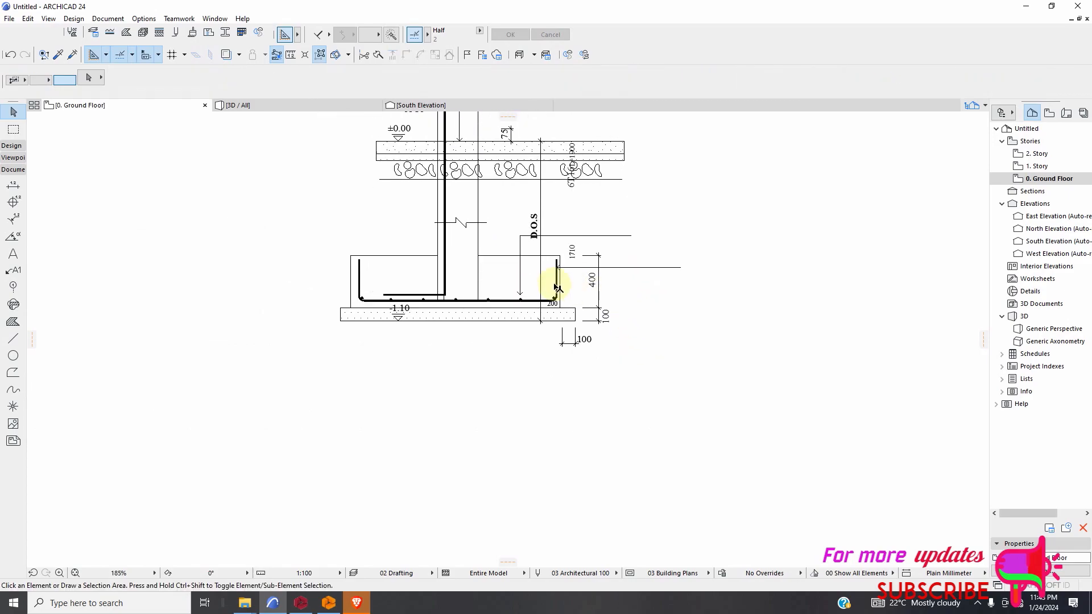
left_click(13, 355)
scroll(568, 305, "up", 5)
scroll(435, 324, "up", 3)
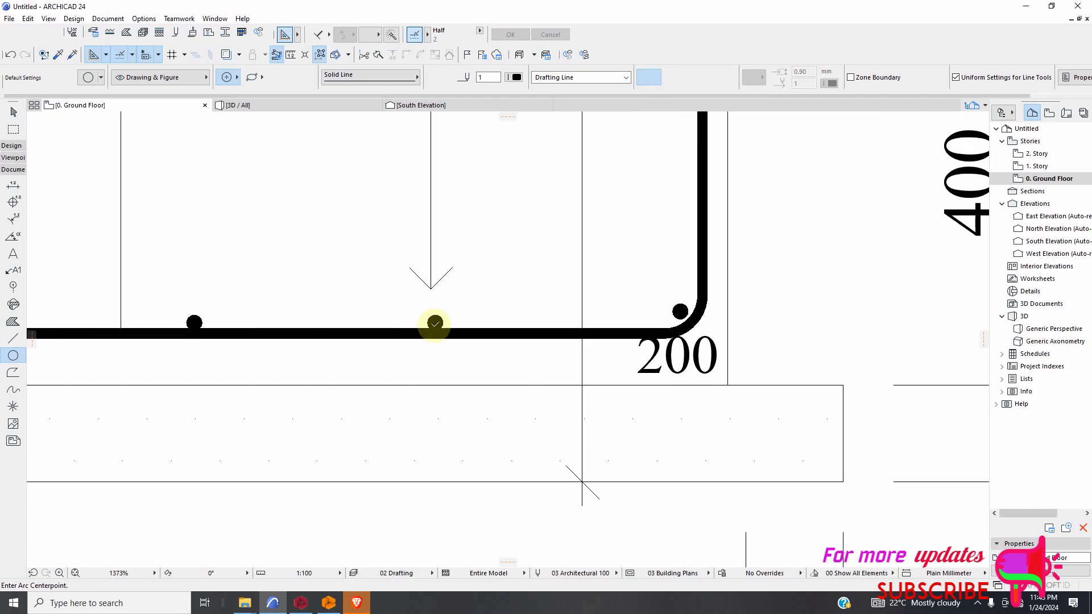
left_click(435, 323)
left_click(458, 346)
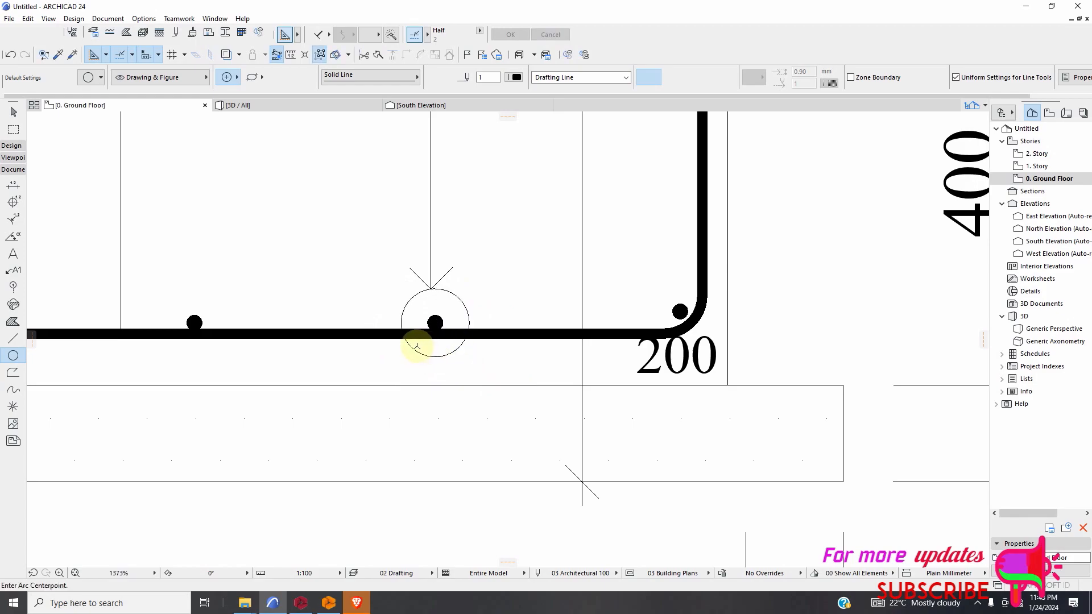
scroll(434, 352, "down", 4)
scroll(448, 290, "down", 1)
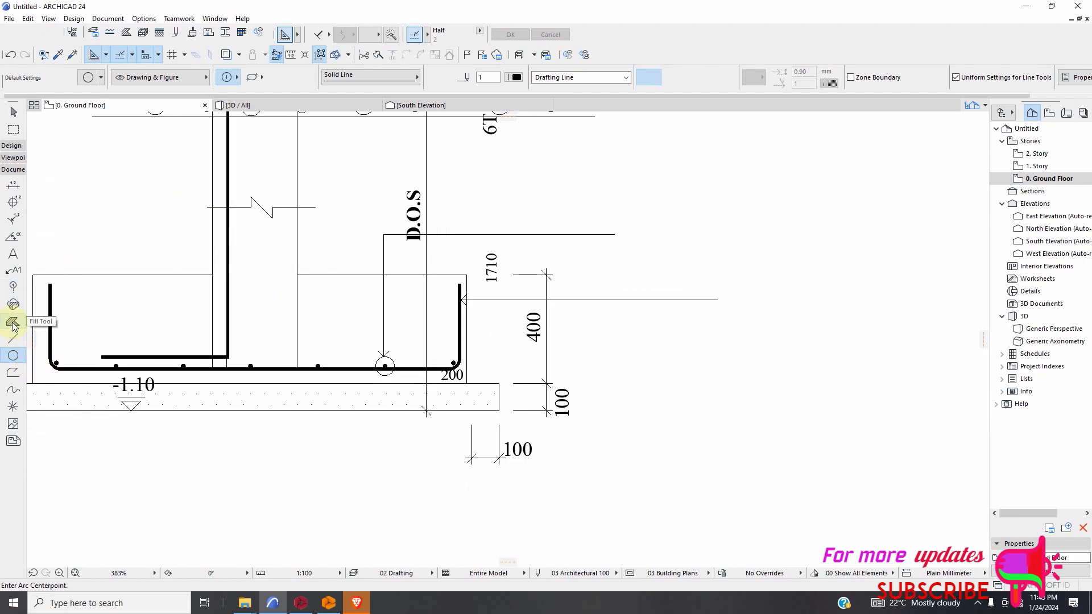
Fill the arrowhead at the footing's right bar leg with a triangular polygon wall in the REBAR material.
left_click(12, 145)
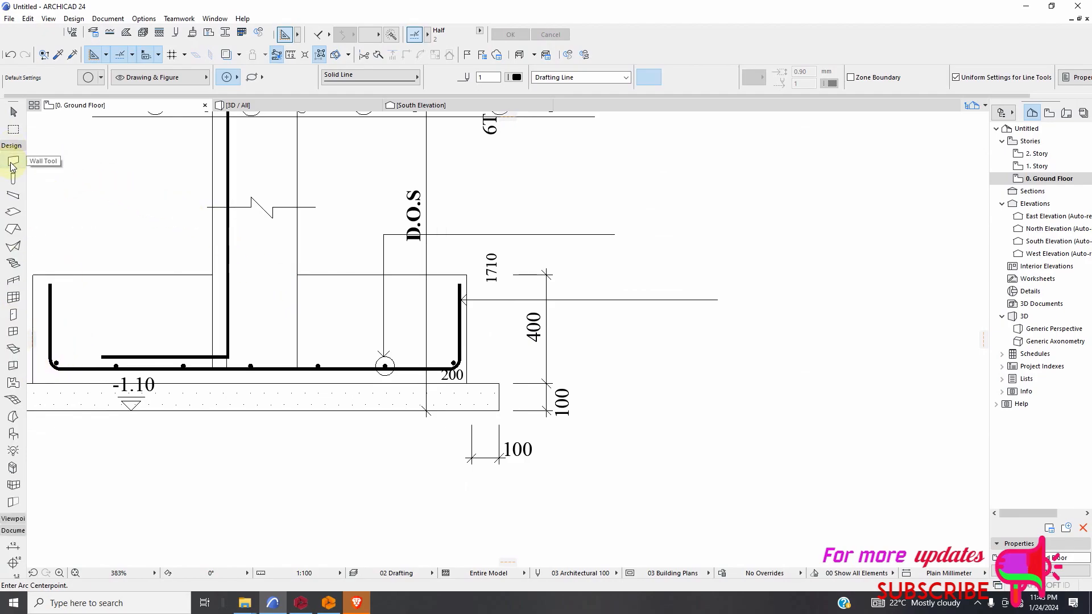
left_click(459, 85)
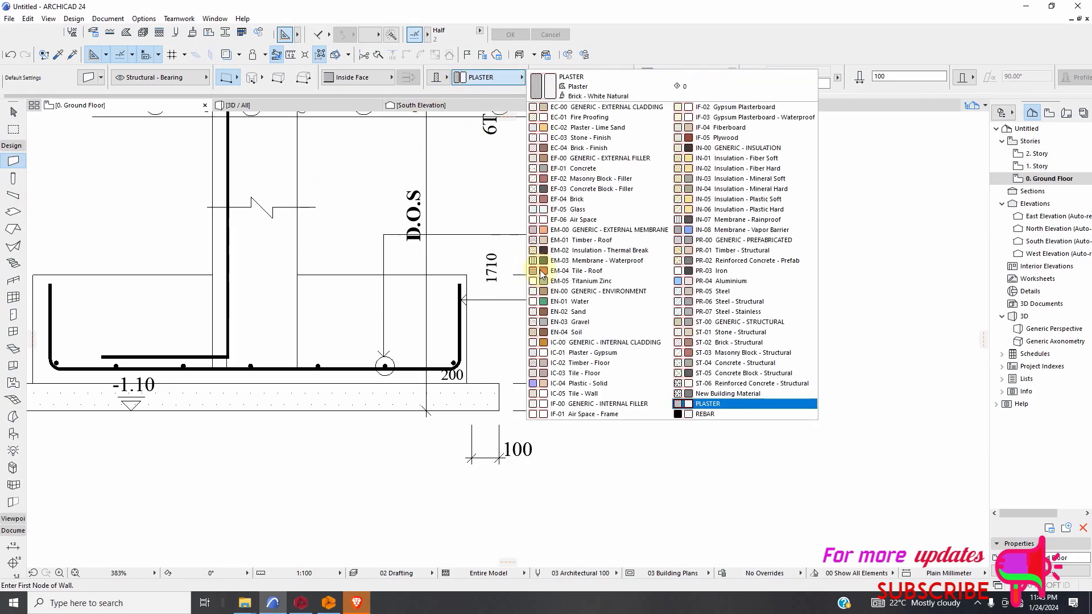
left_click(704, 416)
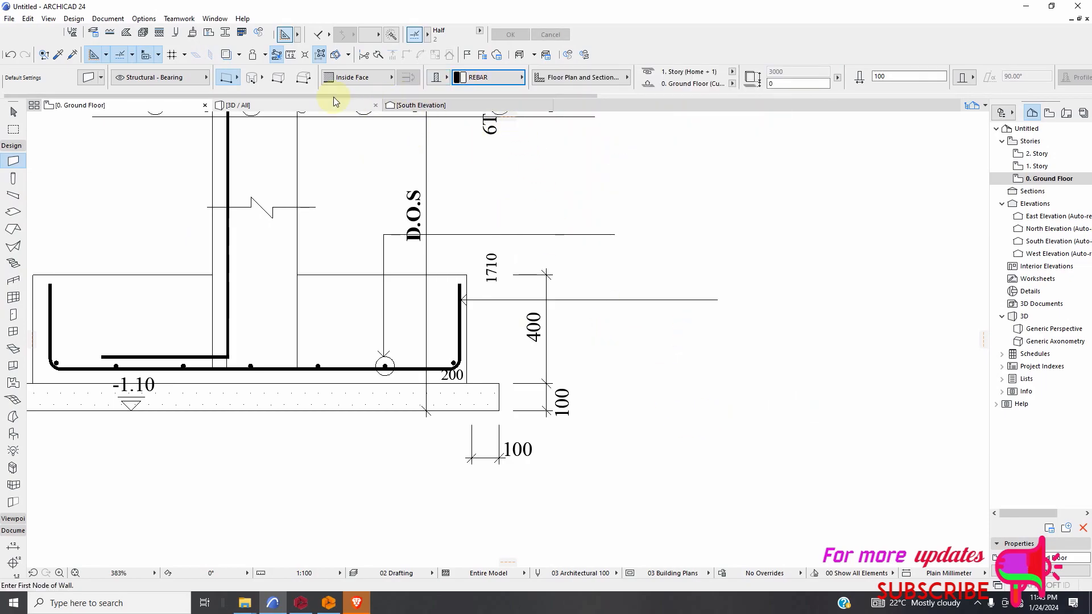
left_click(308, 82)
scroll(443, 294, "up", 8)
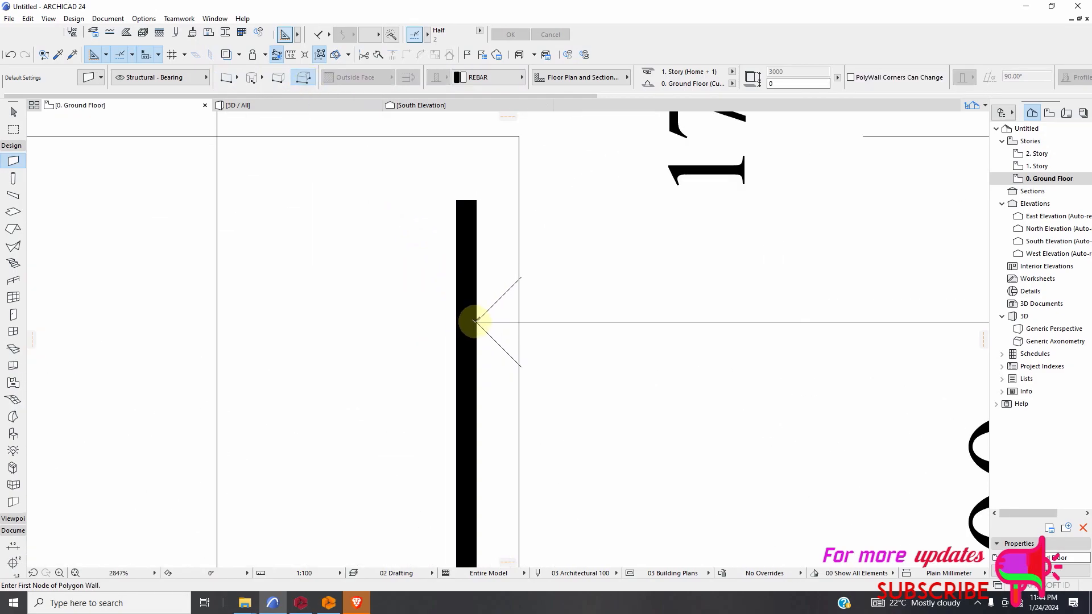
left_click(521, 277)
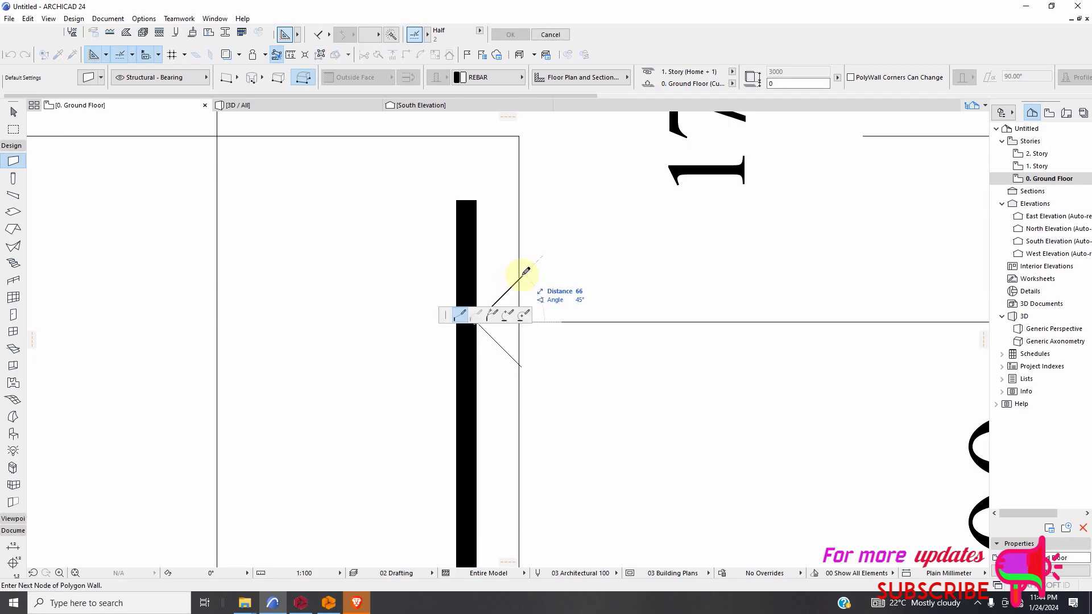
left_click(523, 367)
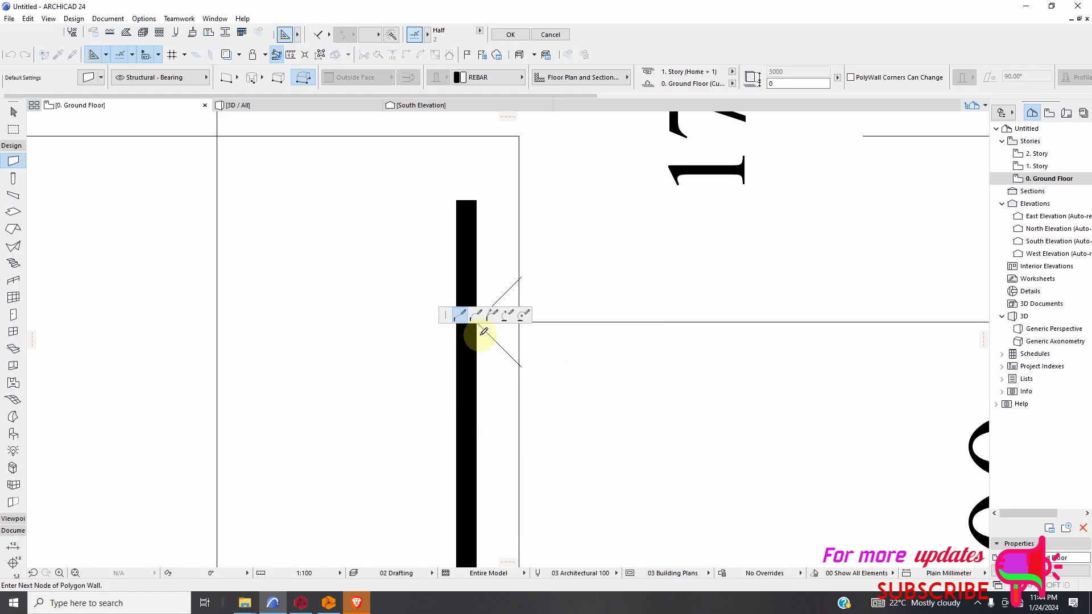
scroll(478, 323, "up", 2)
scroll(485, 360, "down", 2)
scroll(480, 334, "up", 3)
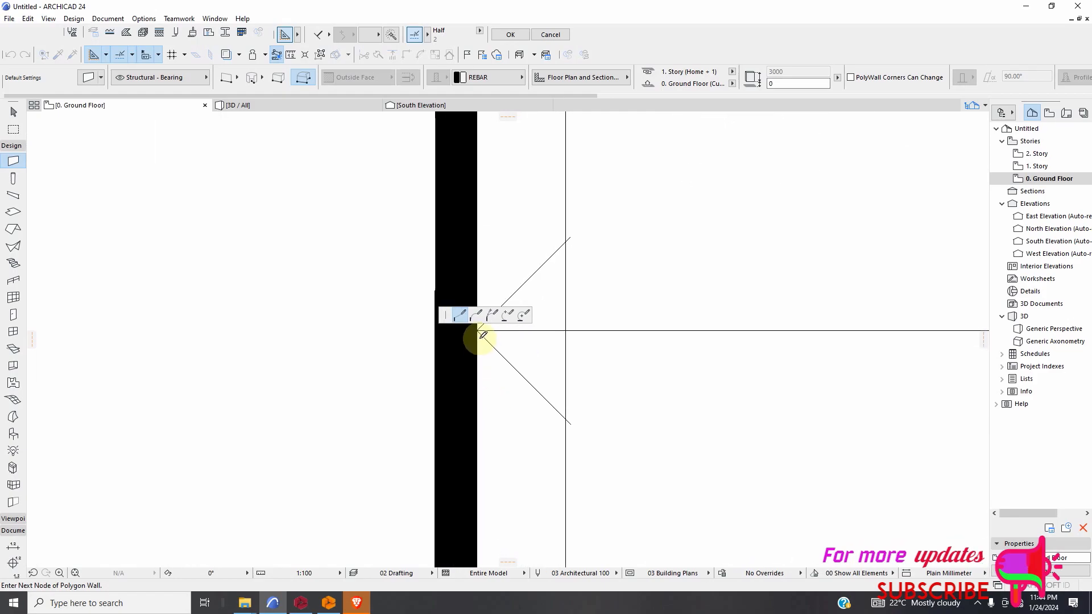
left_click(573, 426)
scroll(575, 426, "down", 5)
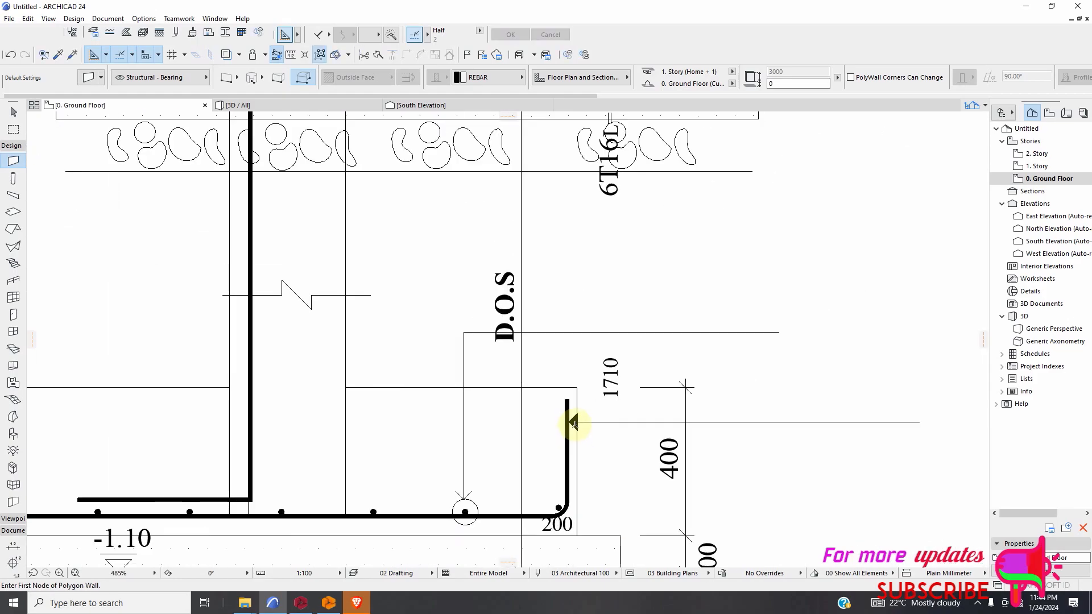
Fill the arrowhead above the circled footing bar with a triangular REBAR polygon wall.
scroll(554, 443, "up", 10)
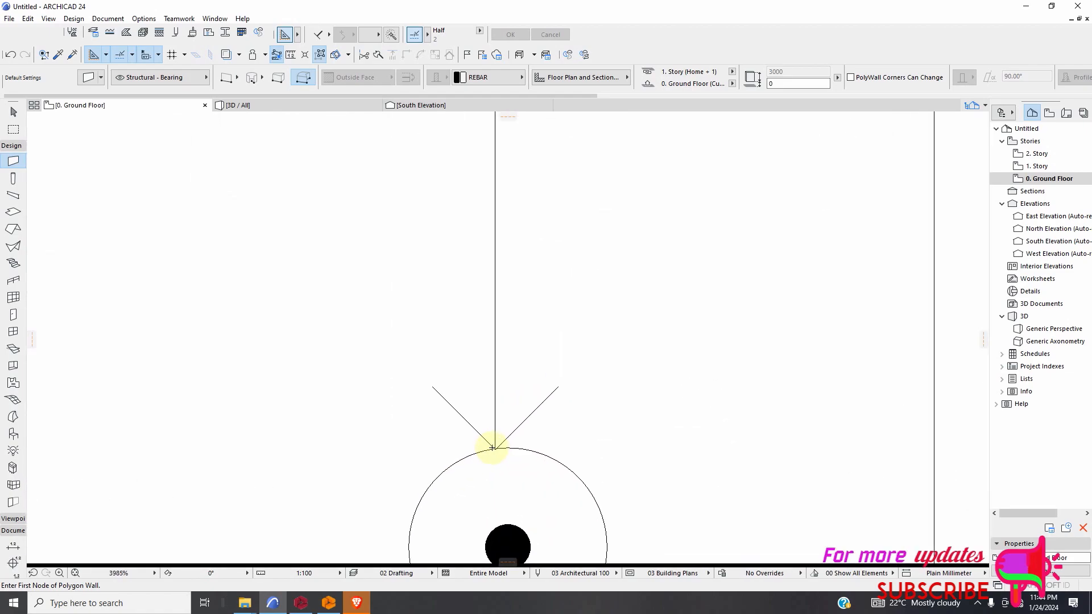
left_click(495, 450)
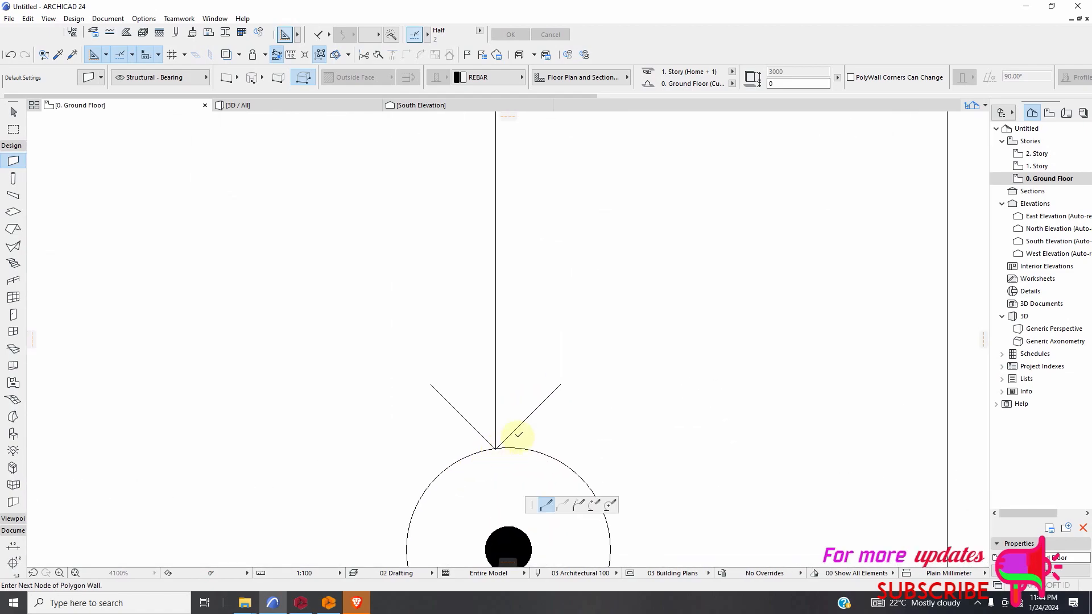
left_click(561, 384)
left_click(430, 384)
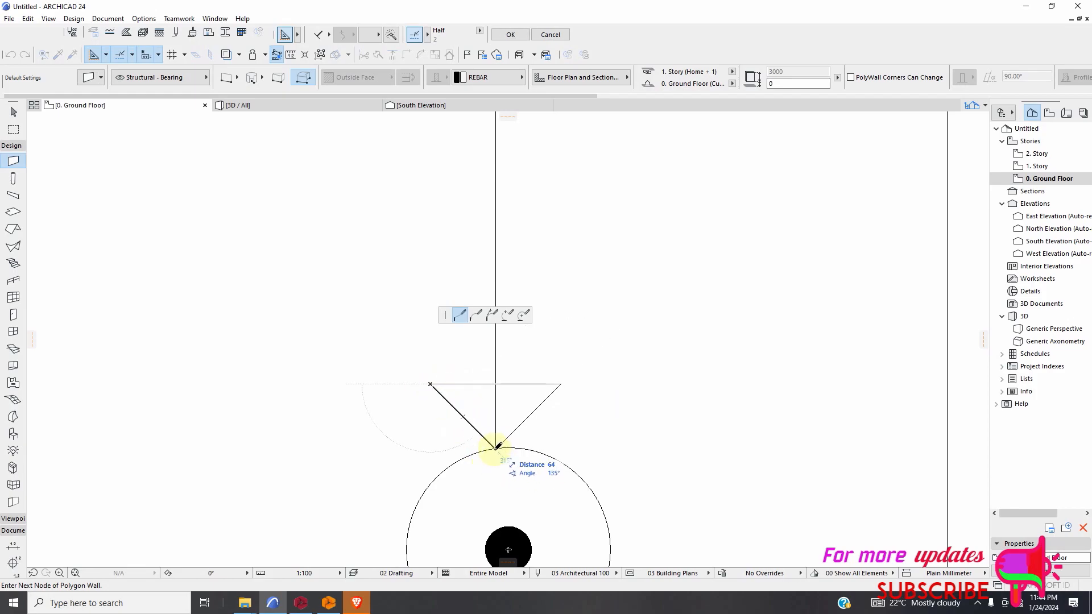
left_click(496, 448)
scroll(531, 459, "down", 6)
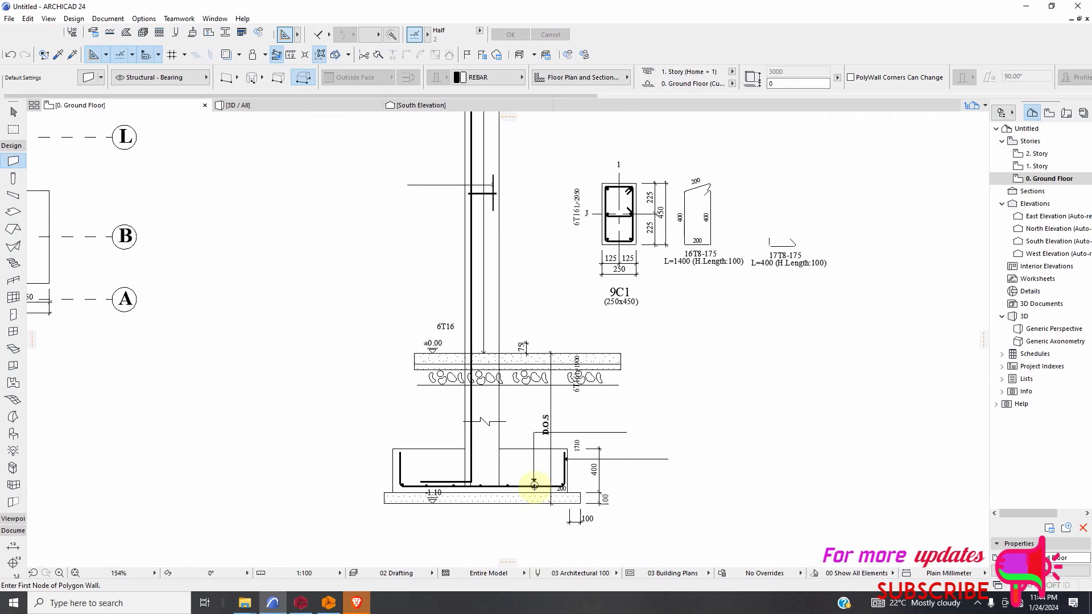
Fill the upper arrowhead of the column's 22T8-175 stirrup range line with a triangular REBAR polygon wall.
scroll(535, 486, "down", 2)
scroll(507, 212, "up", 8)
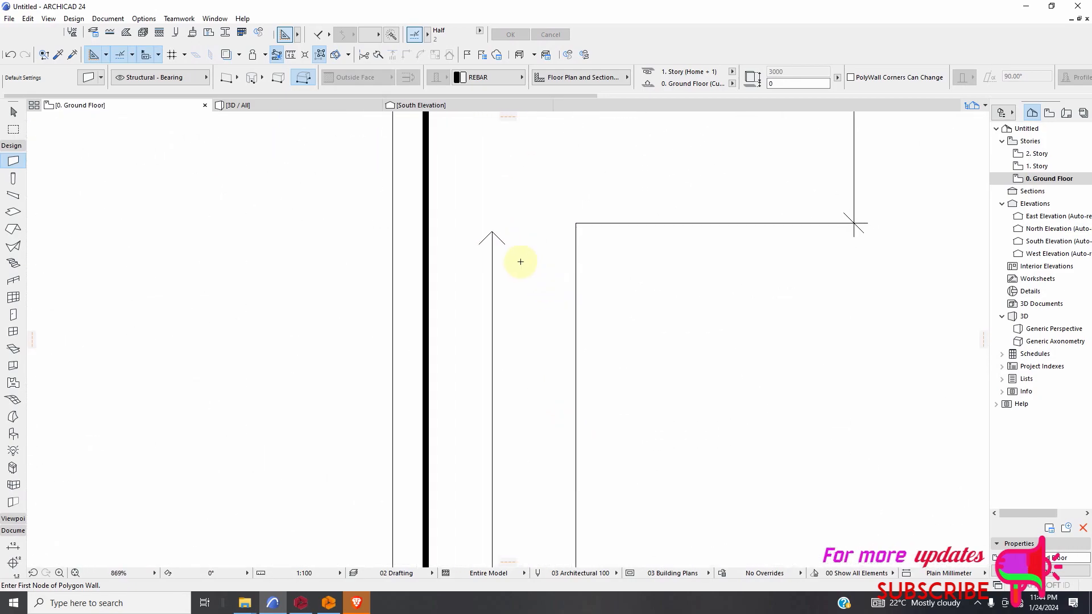
scroll(521, 262, "up", 5)
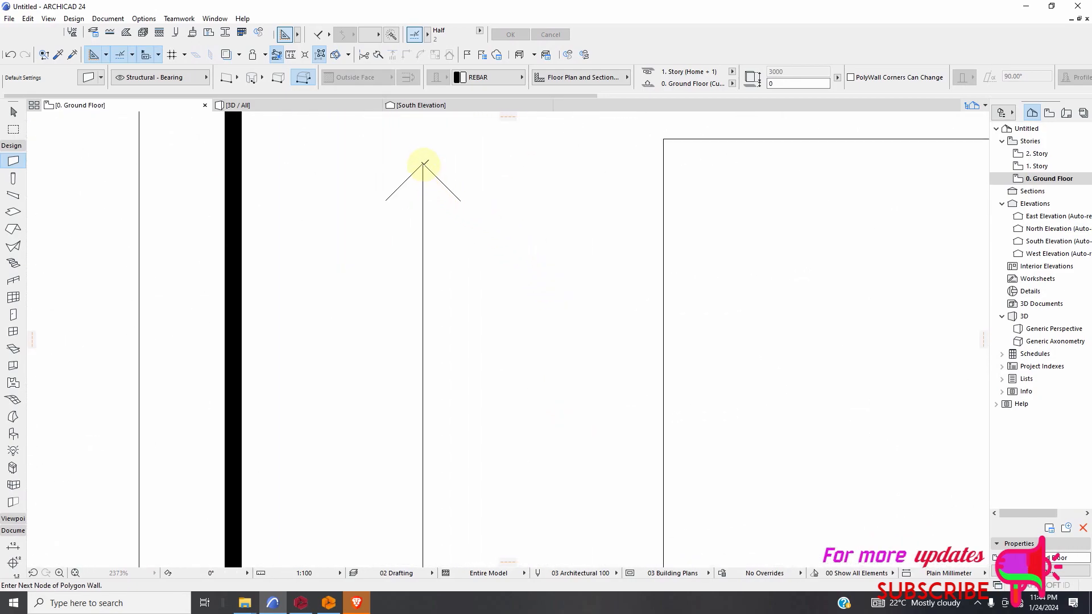
left_click(423, 164)
left_click(385, 201)
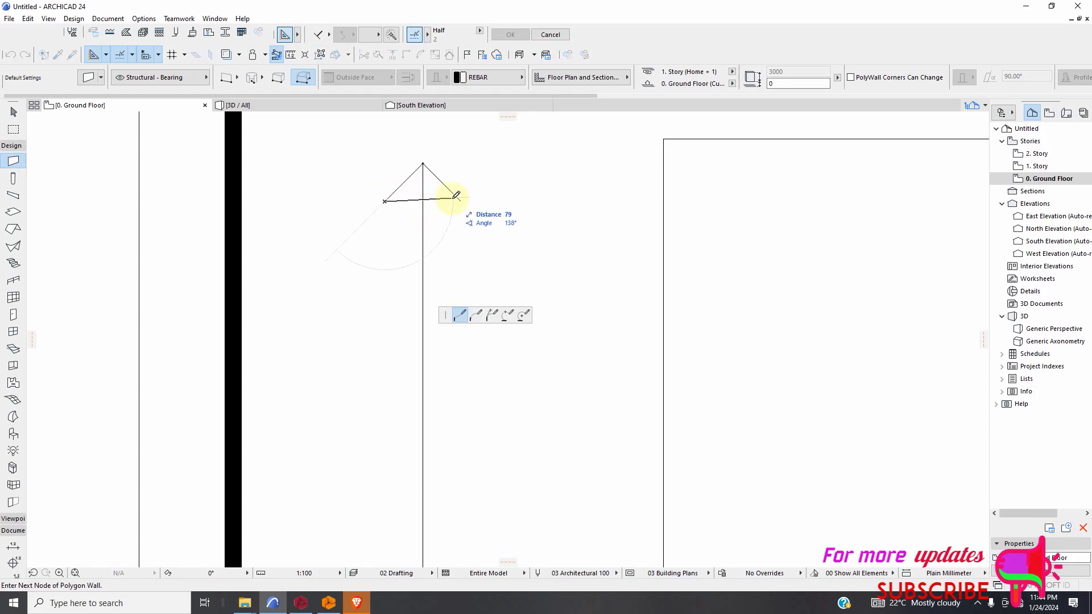
left_click(461, 202)
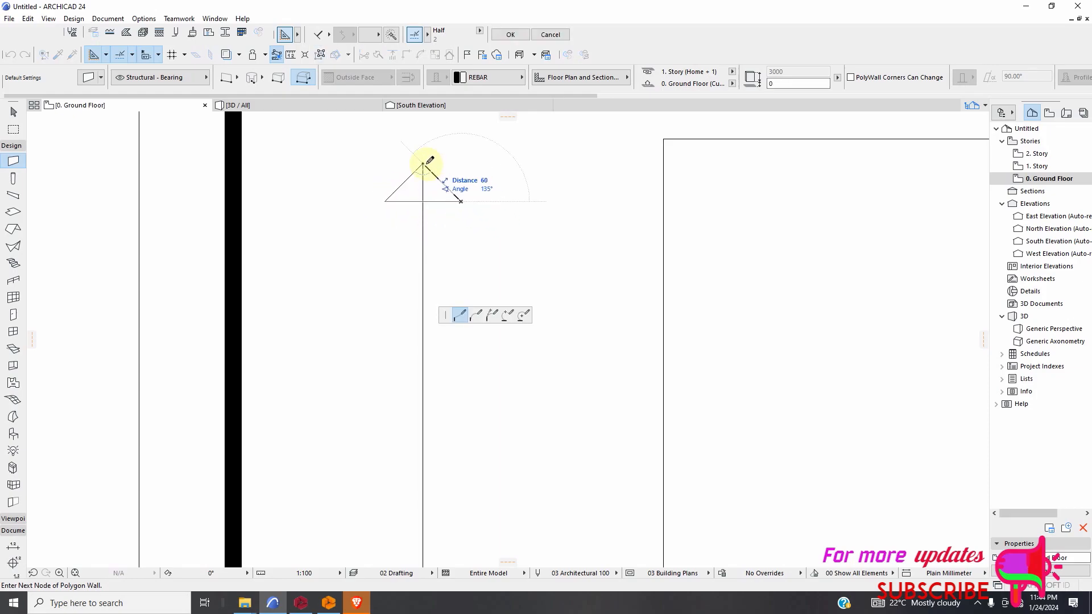
left_click(424, 162)
scroll(485, 195, "down", 4)
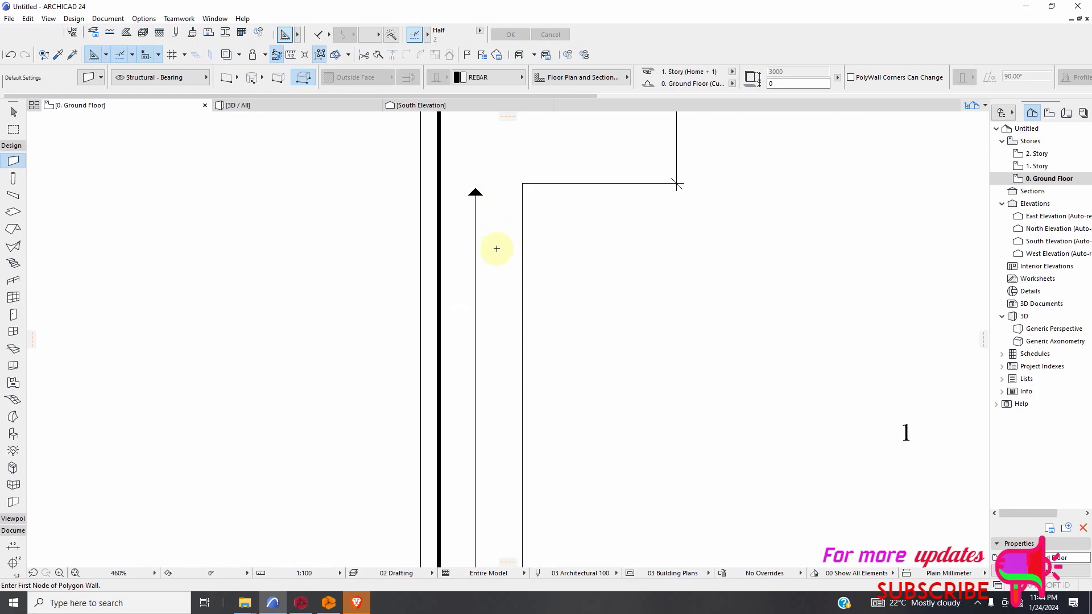
Fill the lower arrowhead of the 22T8-175 stirrup range line at the ±0.00 slab with a triangular REBAR polygon wall.
scroll(475, 446, "down", 2)
scroll(458, 449, "up", 6)
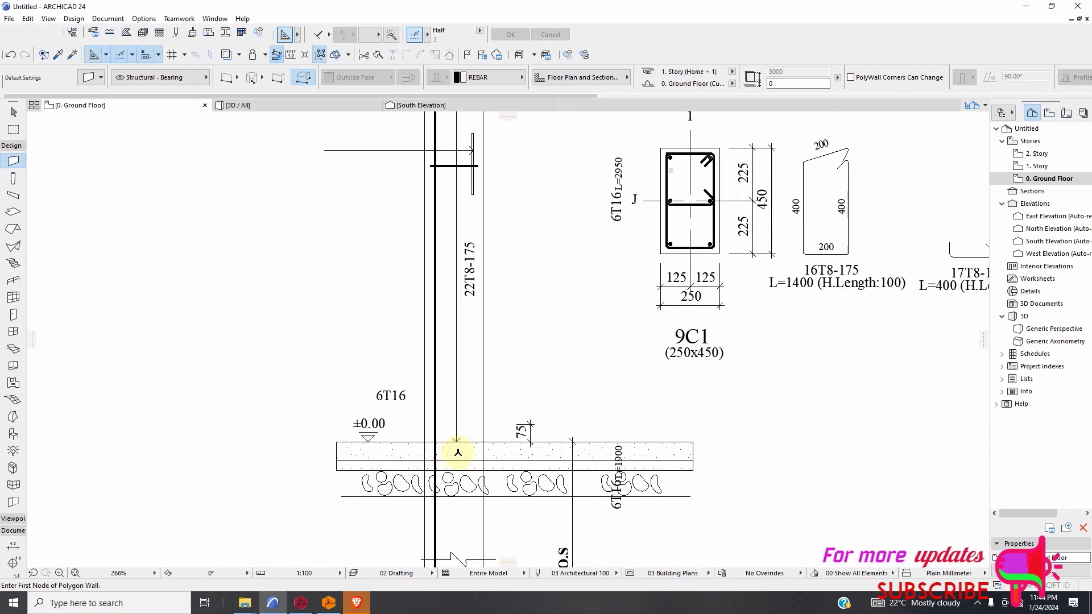
scroll(453, 441, "up", 7)
left_click(457, 411)
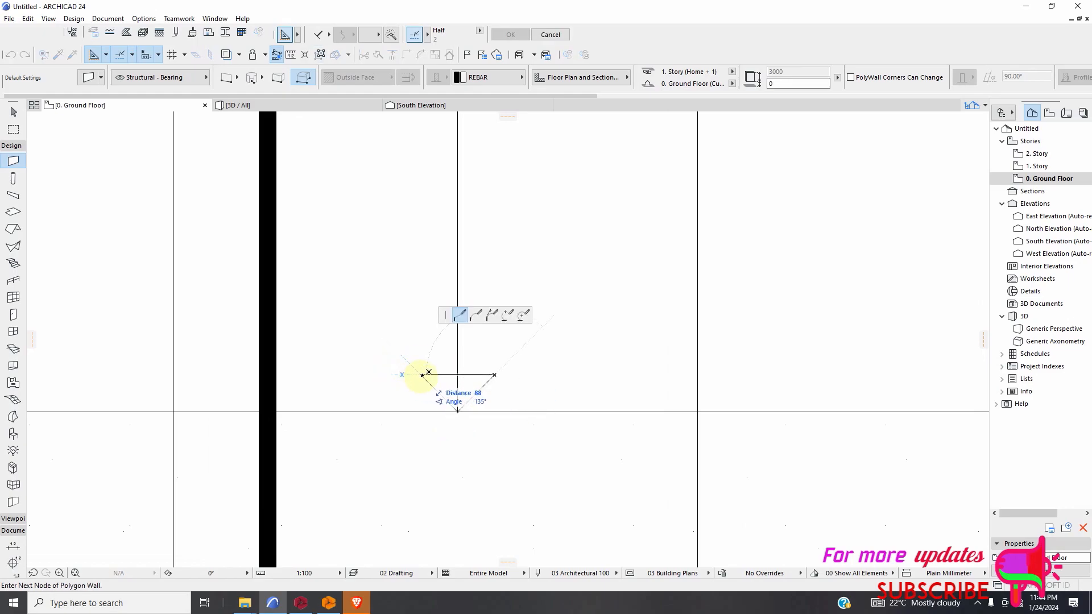
left_click(458, 410)
scroll(470, 449, "down", 6)
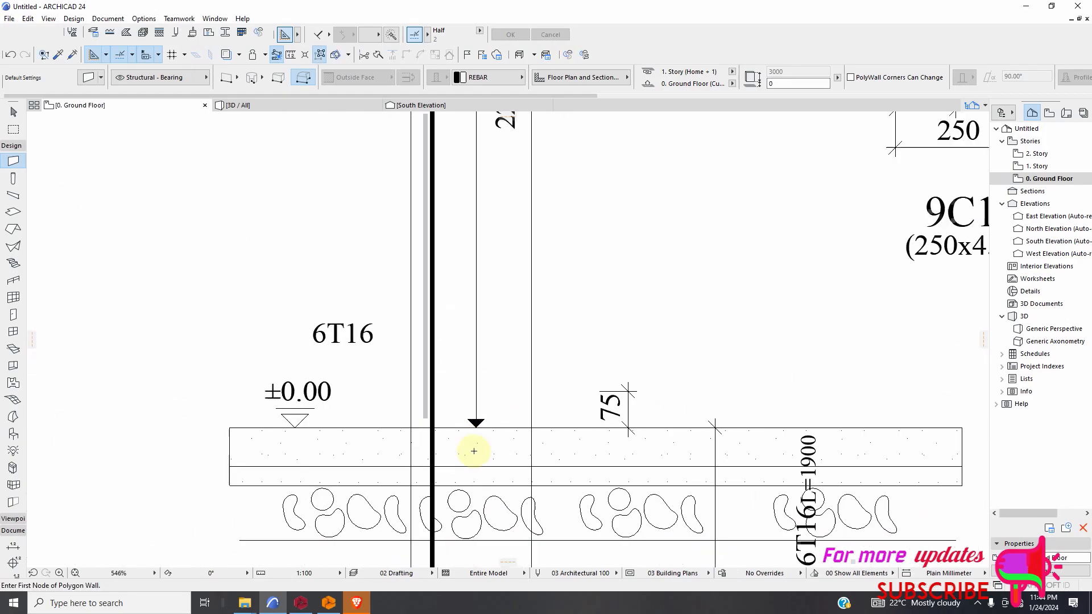
Fill the upper arrowhead of the 16T8-175 stirrup range line between levels +2.85 and +5.70 with a triangular REBAR polygon wall.
scroll(486, 476, "down", 2)
scroll(463, 256, "up", 8)
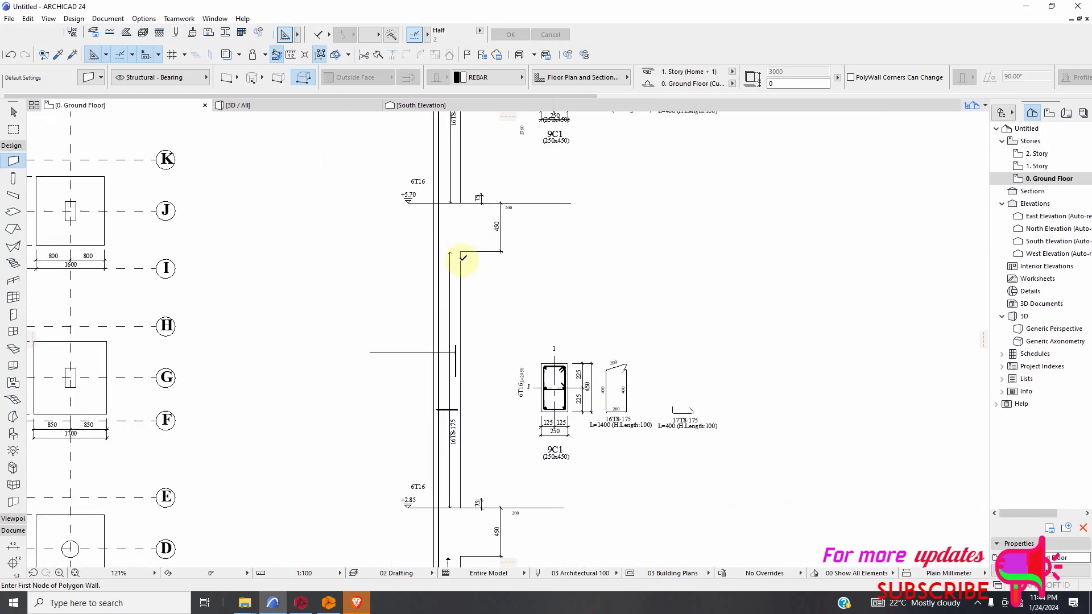
scroll(423, 244, "up", 10)
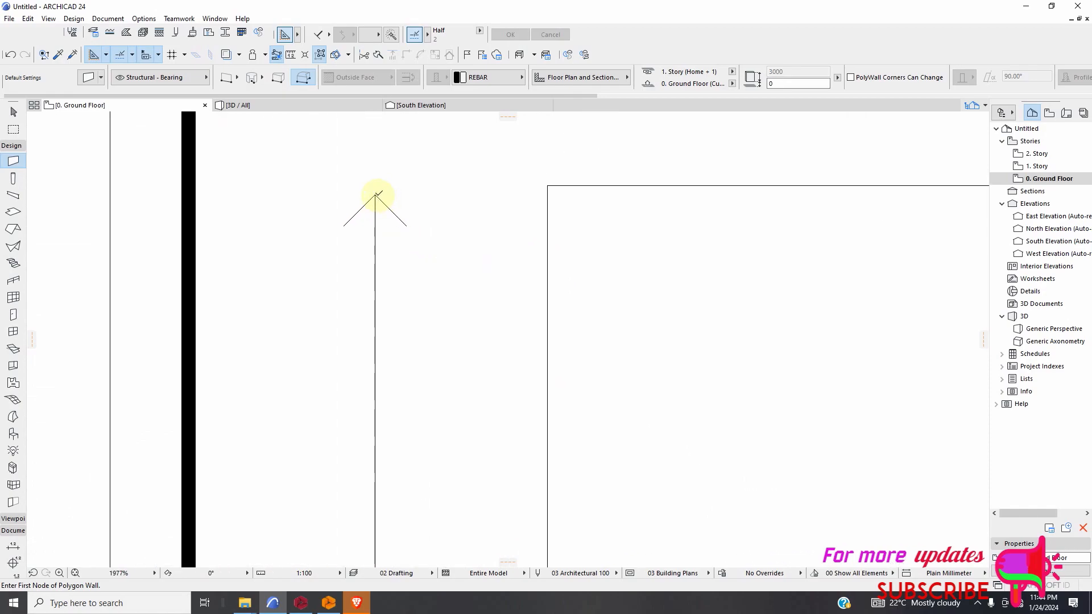
left_click(375, 195)
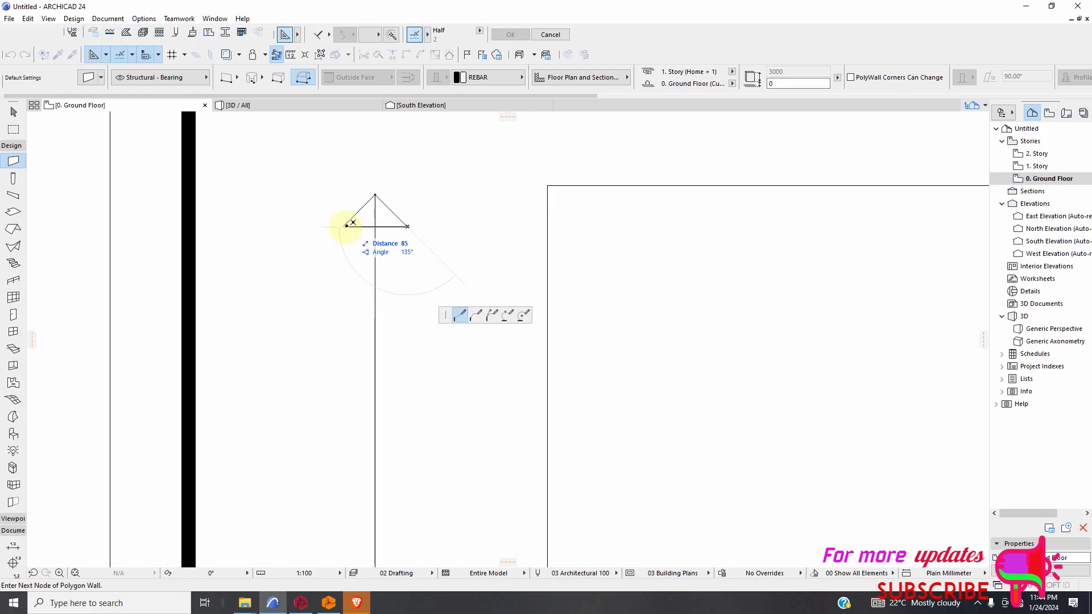
left_click(340, 227)
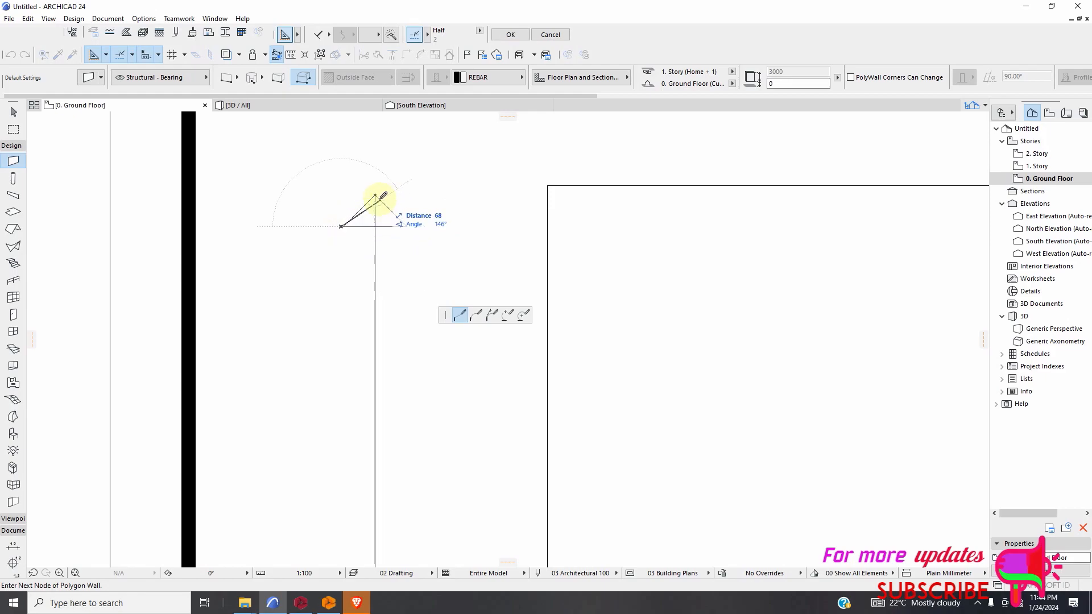
double_click(396, 216)
scroll(402, 214, "down", 15)
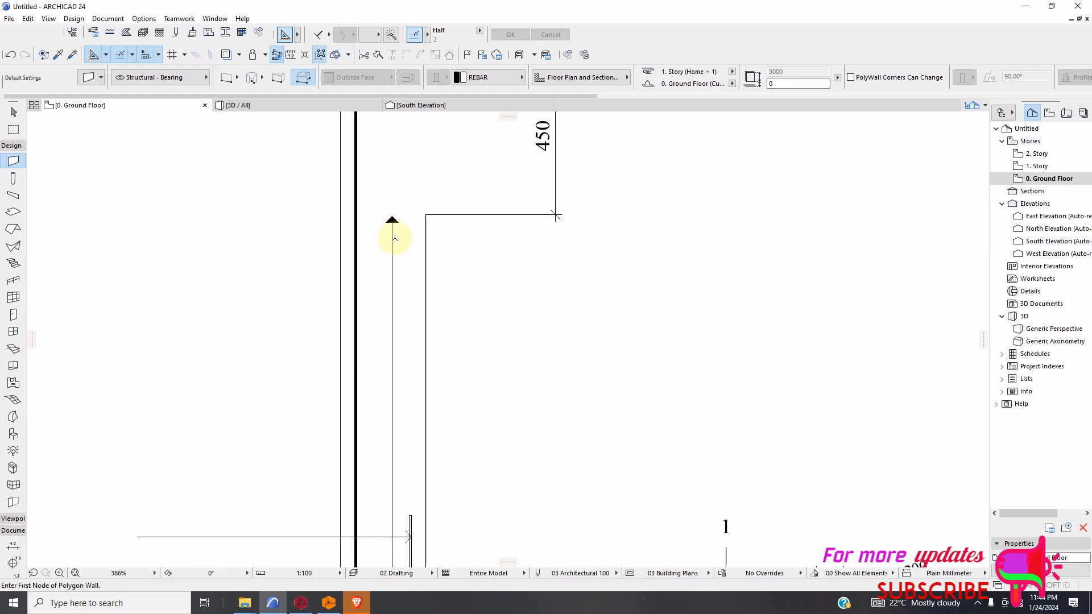
Fill the lower arrowhead of the 16T8-175 stirrup range line at the +2.85 slab with a triangular REBAR polygon wall.
scroll(390, 370, "up", 4)
scroll(370, 480, "down", 5)
scroll(383, 487, "up", 11)
scroll(418, 444, "up", 8)
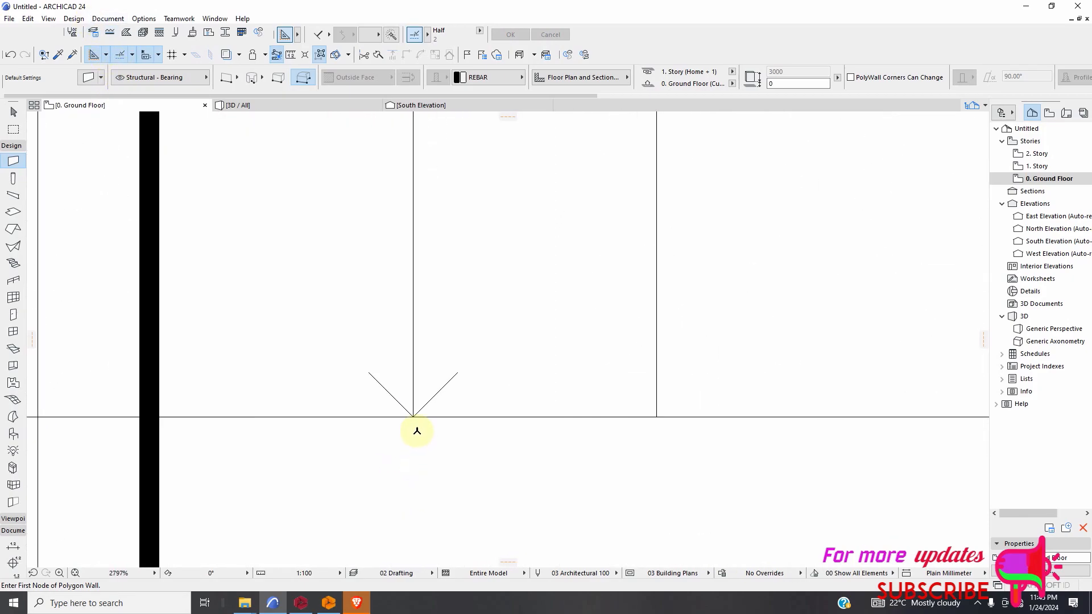
left_click(413, 416)
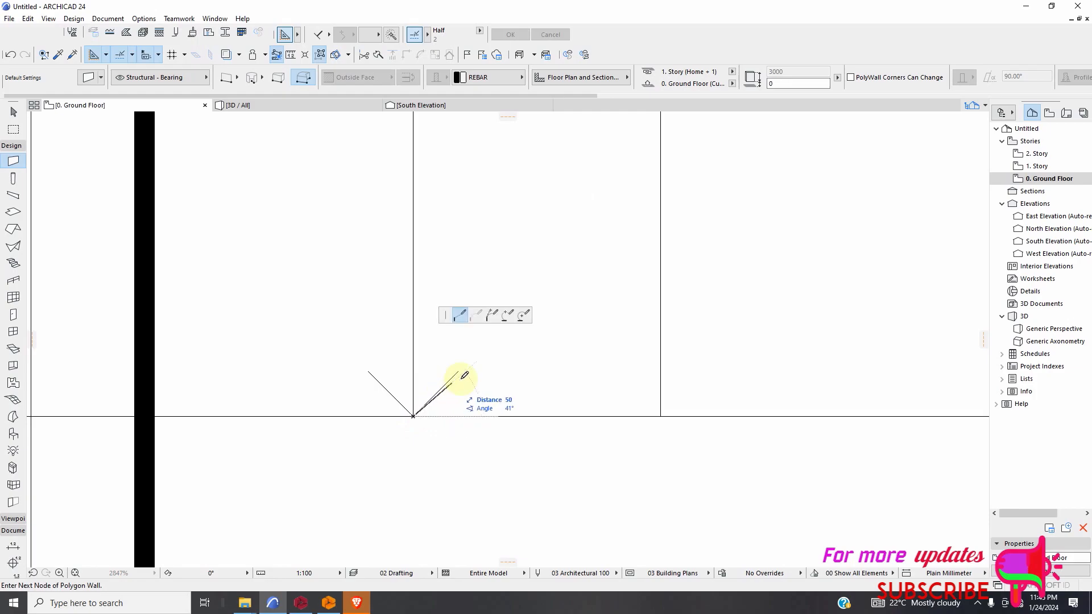
left_click(459, 369)
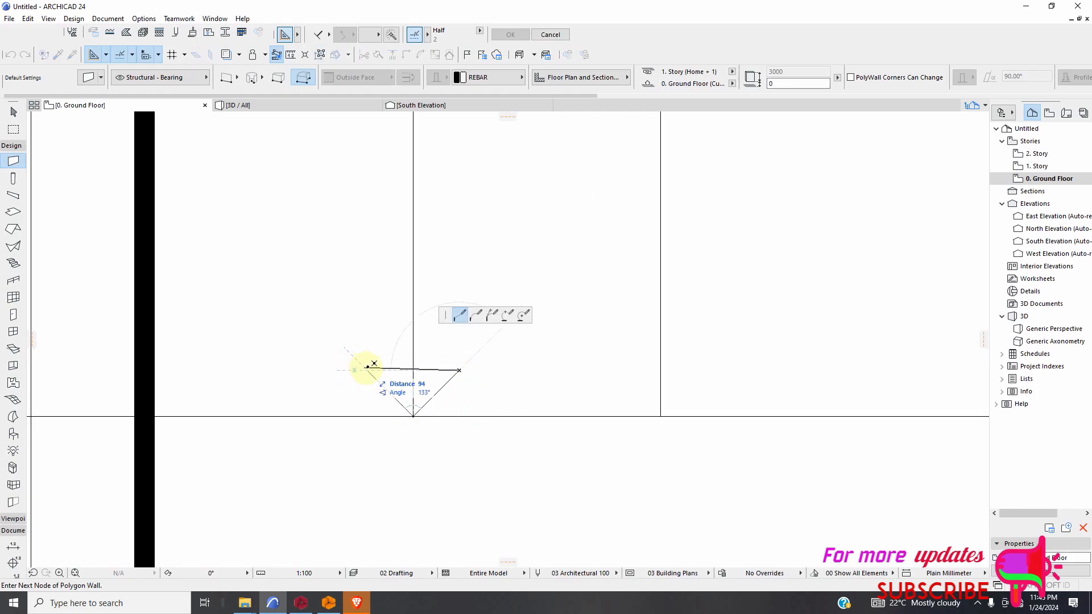
left_click(367, 370)
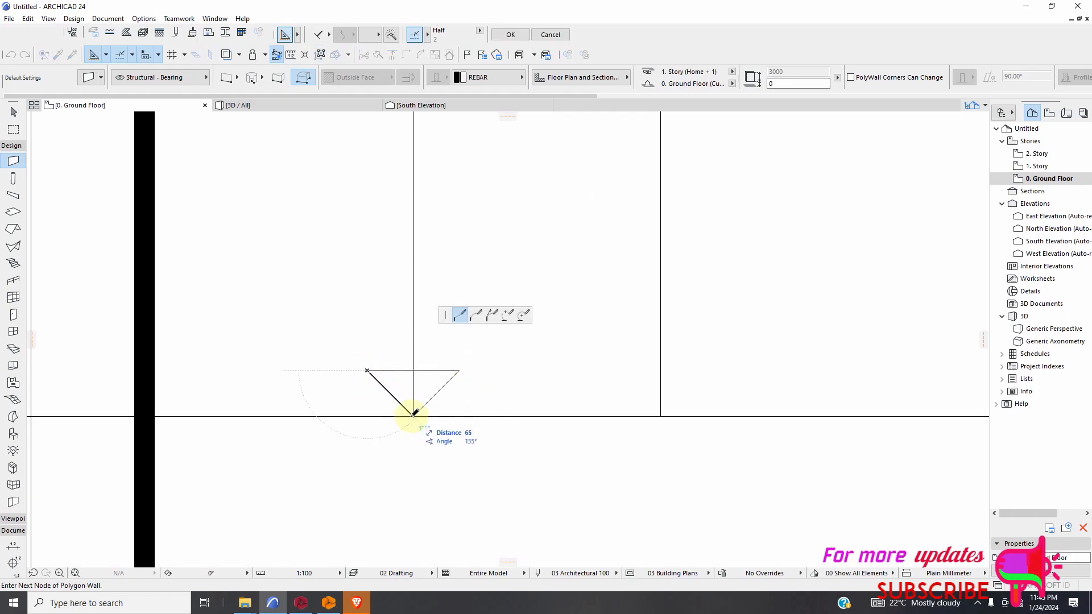
left_click(413, 417)
Fill the upper arrowhead of the 16T8-175 stirrup range line between levels +5.70 and +8.55 with a triangular REBAR polygon wall.
scroll(453, 470, "down", 6)
scroll(478, 314, "up", 15)
scroll(358, 271, "up", 2)
left_click(358, 268)
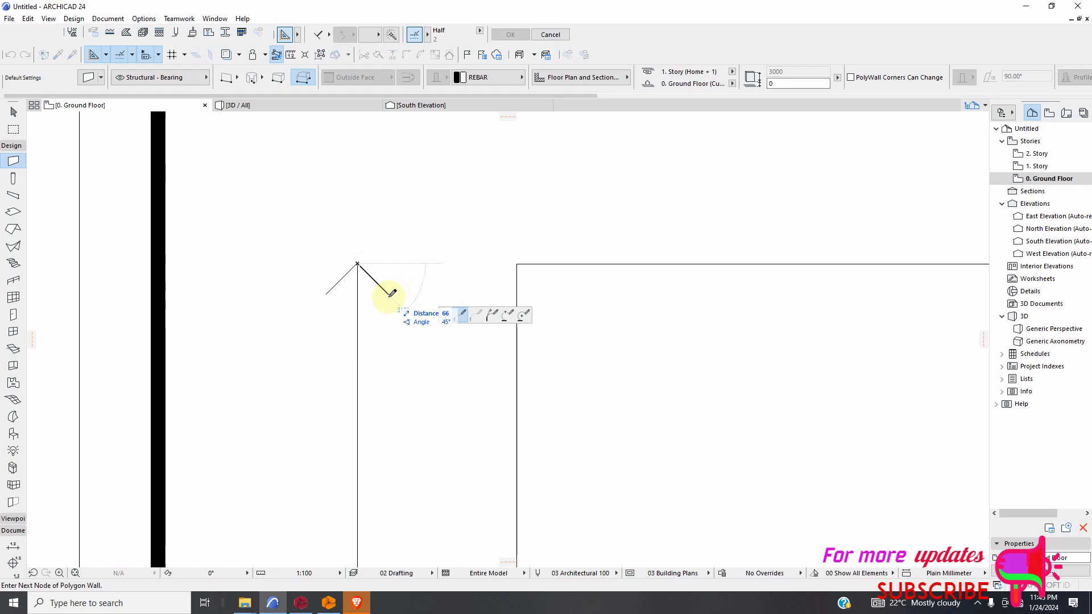
left_click(389, 294)
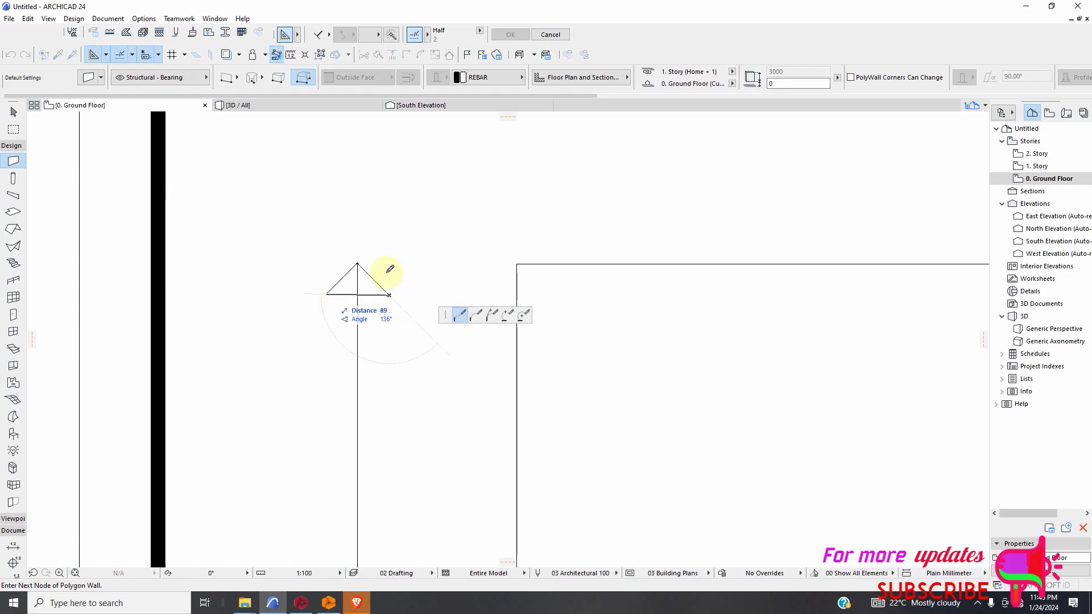
left_click(326, 295)
left_click(358, 264)
Fill the lower arrowhead of the 16T8-175 stirrup range line at the +5.70 slab with a triangular REBAR polygon wall.
scroll(429, 293, "down", 10)
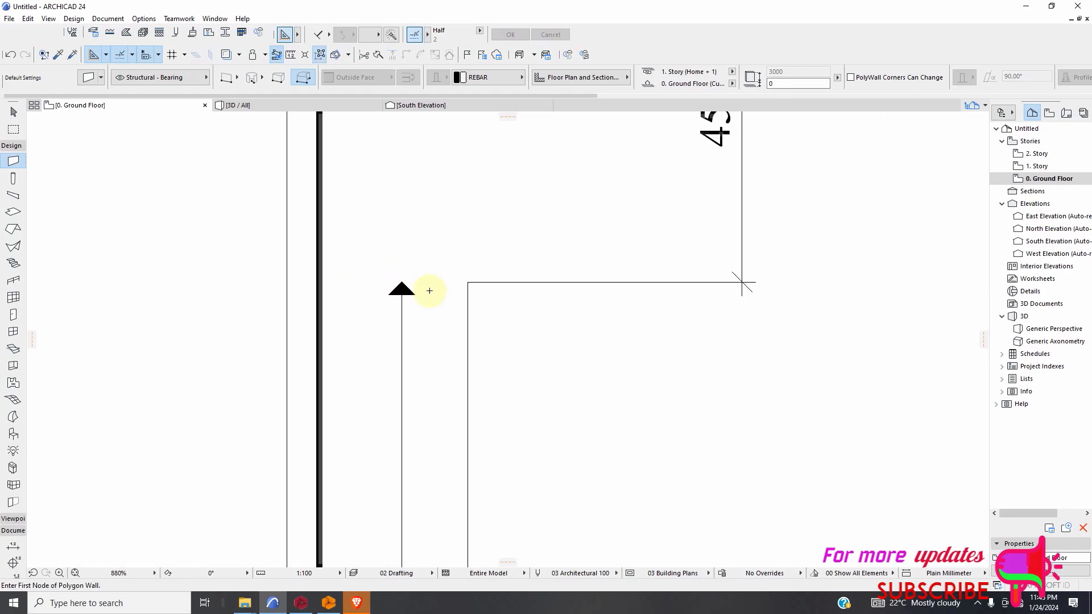
scroll(418, 364, "down", 3)
scroll(432, 449, "up", 15)
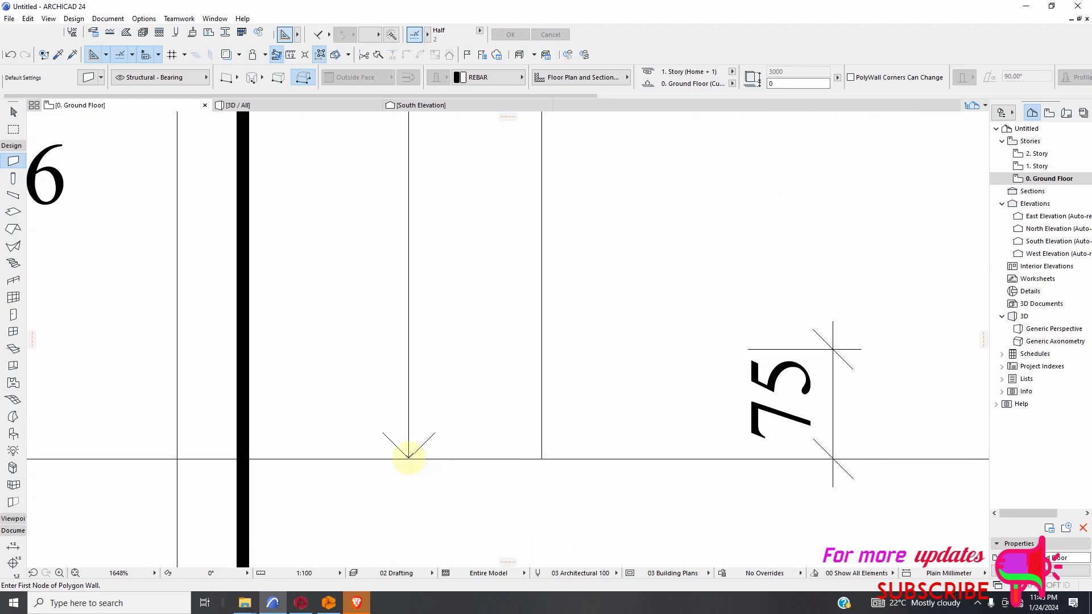
left_click(409, 458)
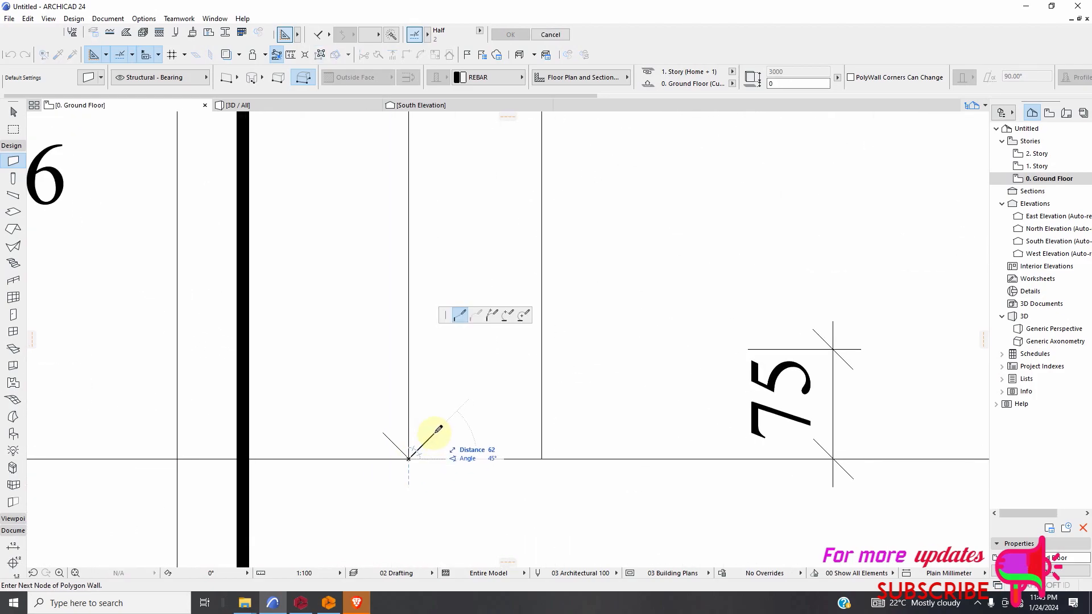
left_click(382, 432)
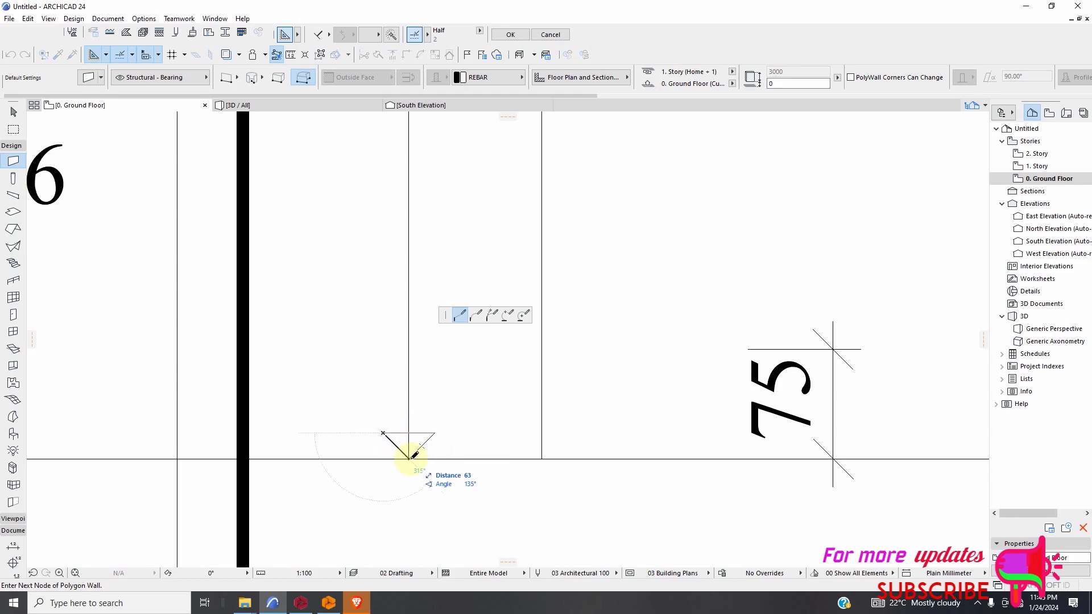
left_click(410, 456)
Fill the right-pointing arrowhead of the column bar leader between +5.70 and +8.55 with a triangular REBAR polygon wall.
scroll(430, 463, "down", 15)
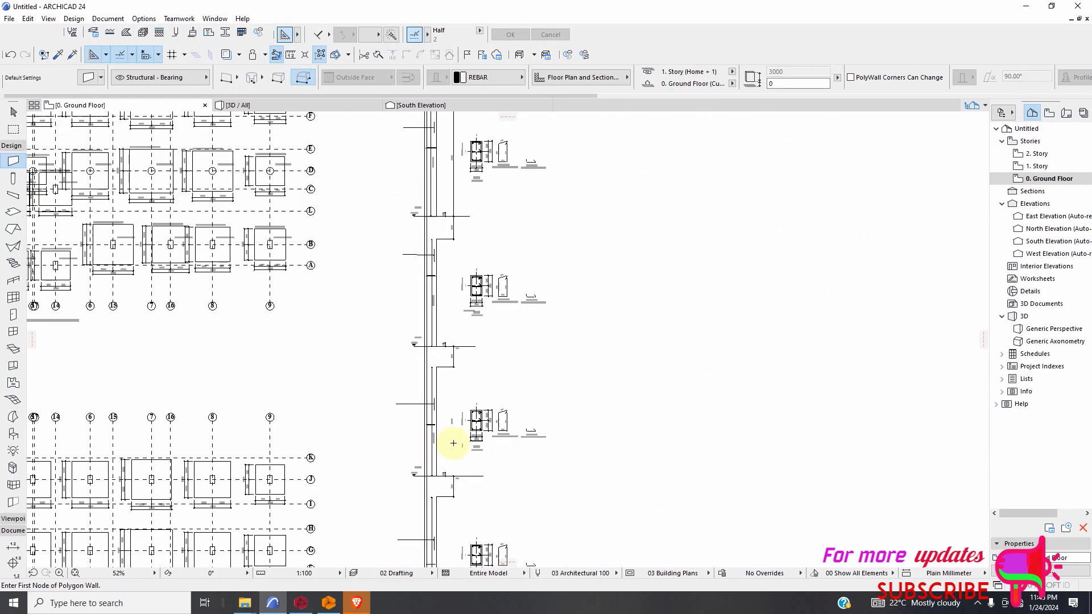
scroll(433, 394, "up", 19)
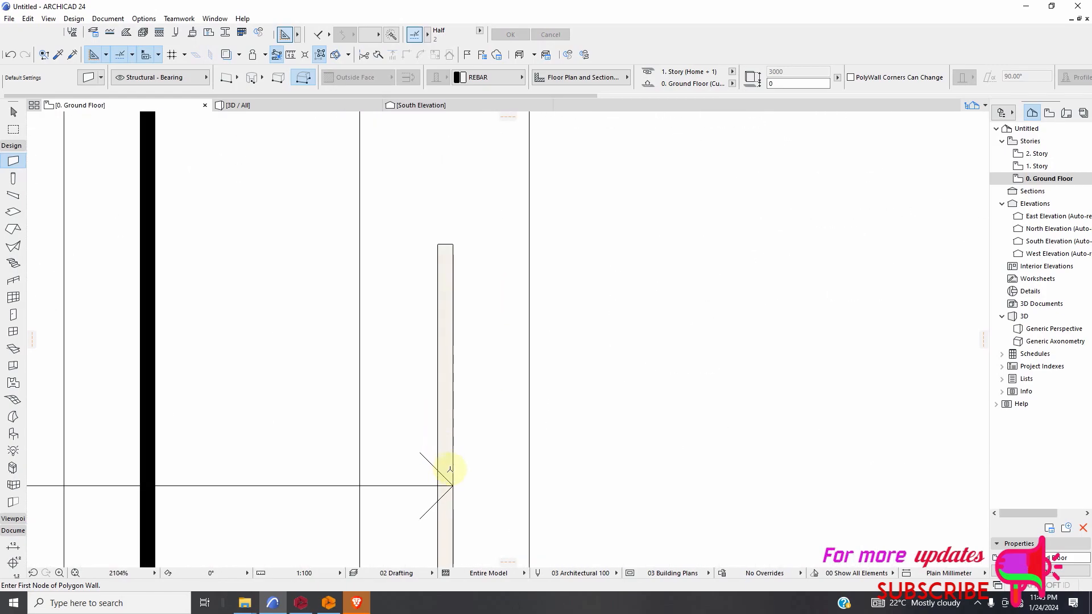
left_click(457, 506)
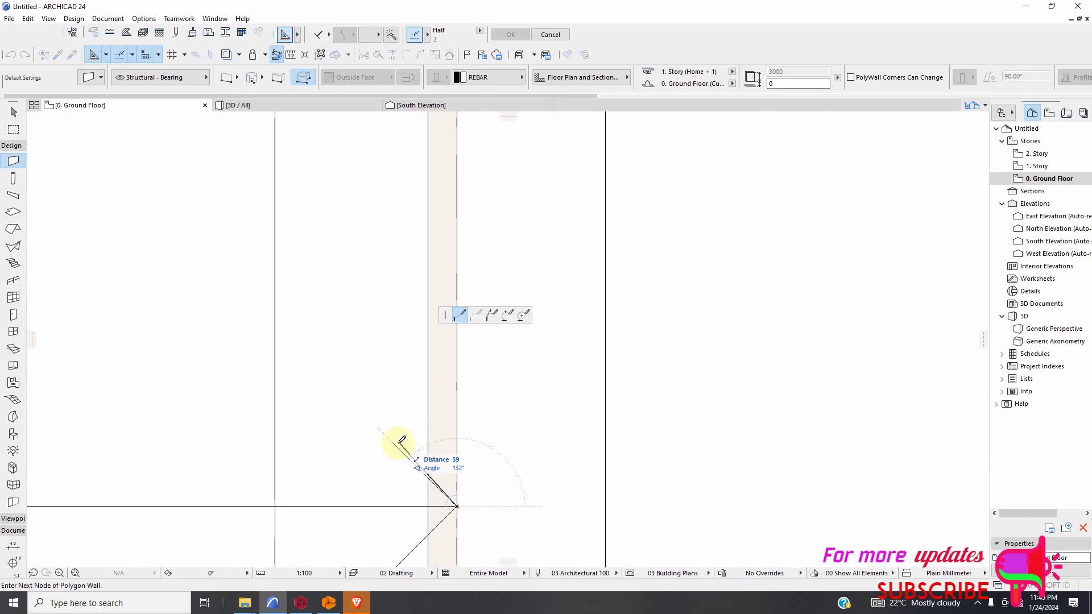
scroll(399, 476, "down", 3)
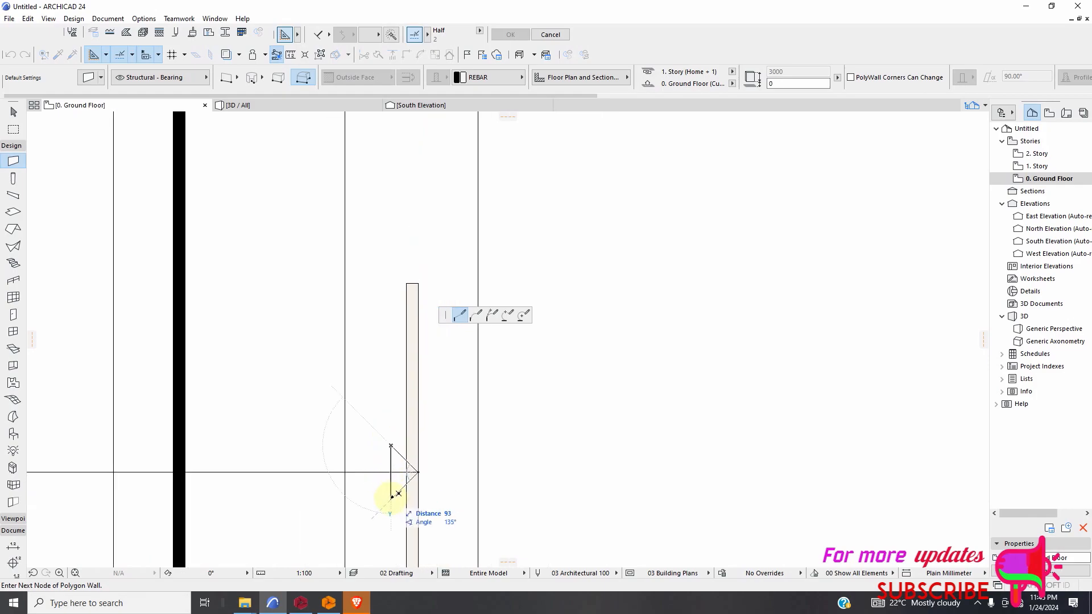
left_click(419, 467)
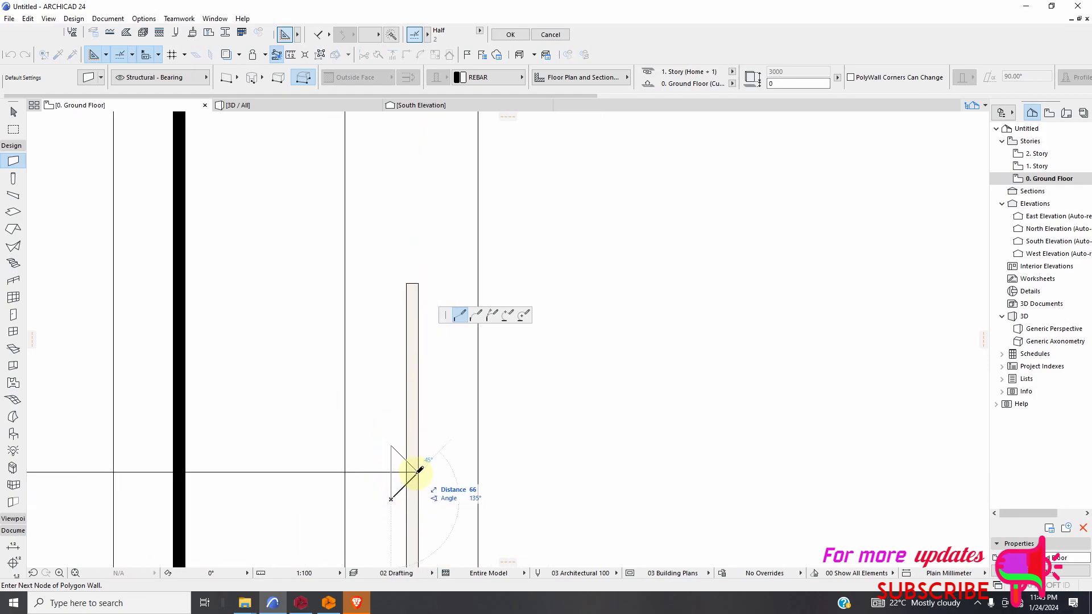
key("Escape")
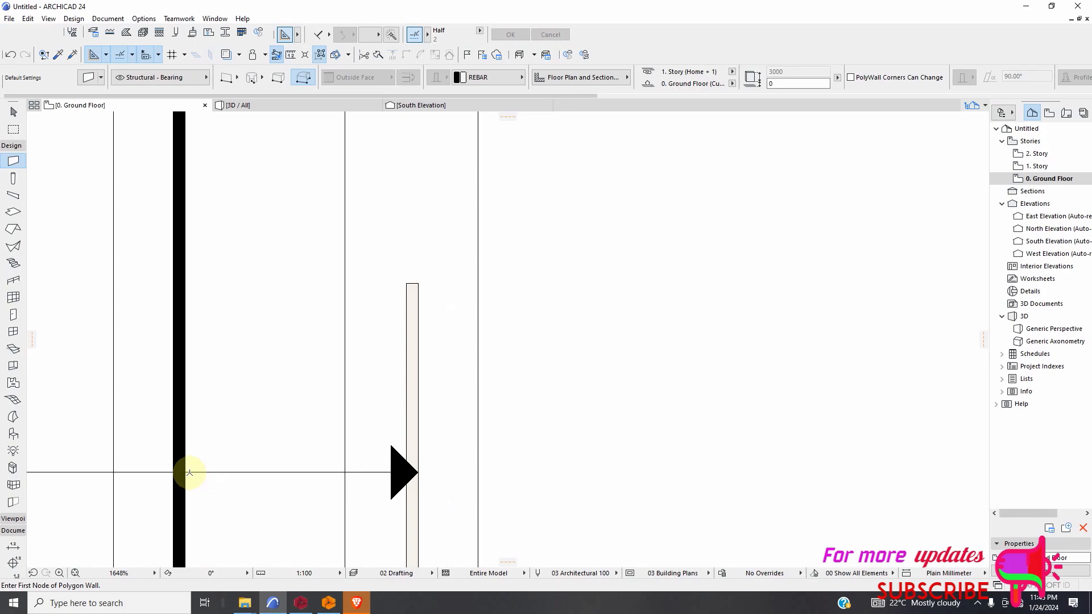
Draw a solid left-pointing triangular REBAR polygon wall on the same leader, with its tip touching the thick vertical bar.
left_click(187, 473)
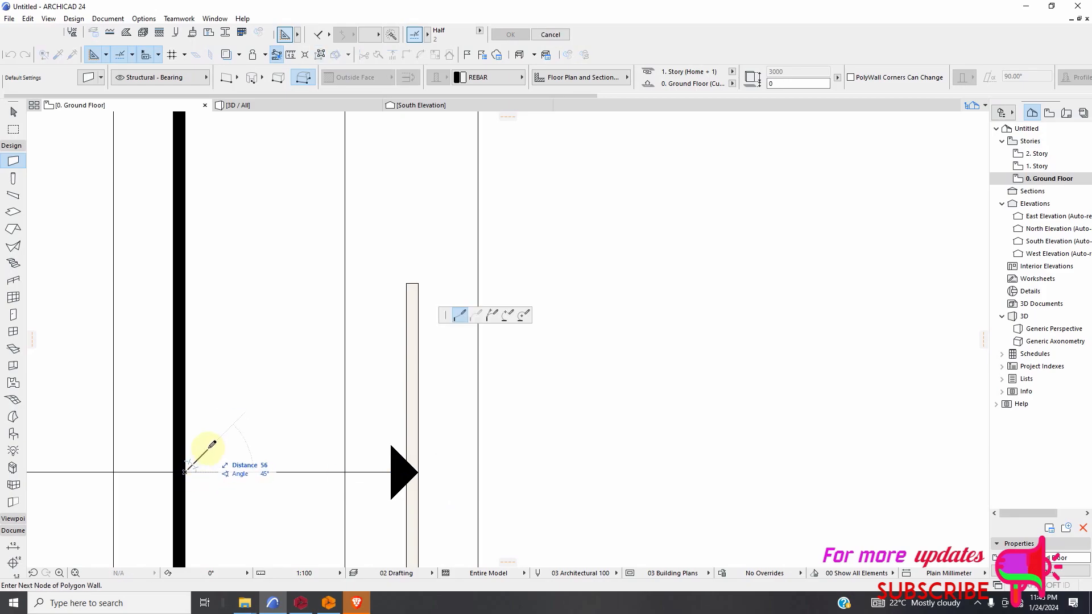
left_click(211, 447)
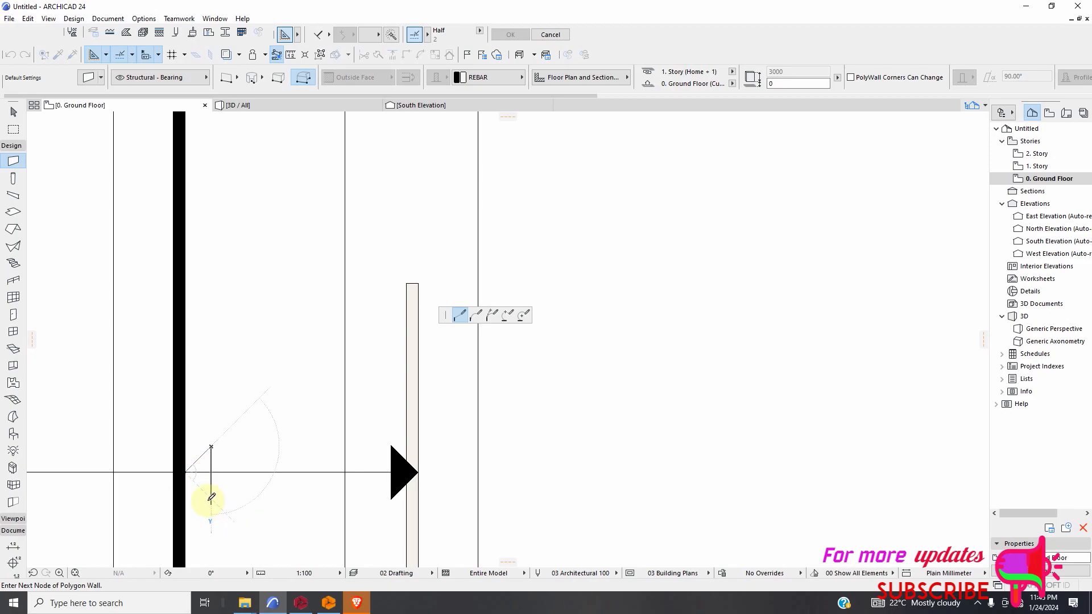
left_click(184, 472)
Drag a copy of the 6T16 label beside the 9C1 section onto the column bar leader between +5.70 and +8.55.
scroll(323, 467, "down", 2)
scroll(540, 393, "down", 8)
scroll(563, 432, "up", 3)
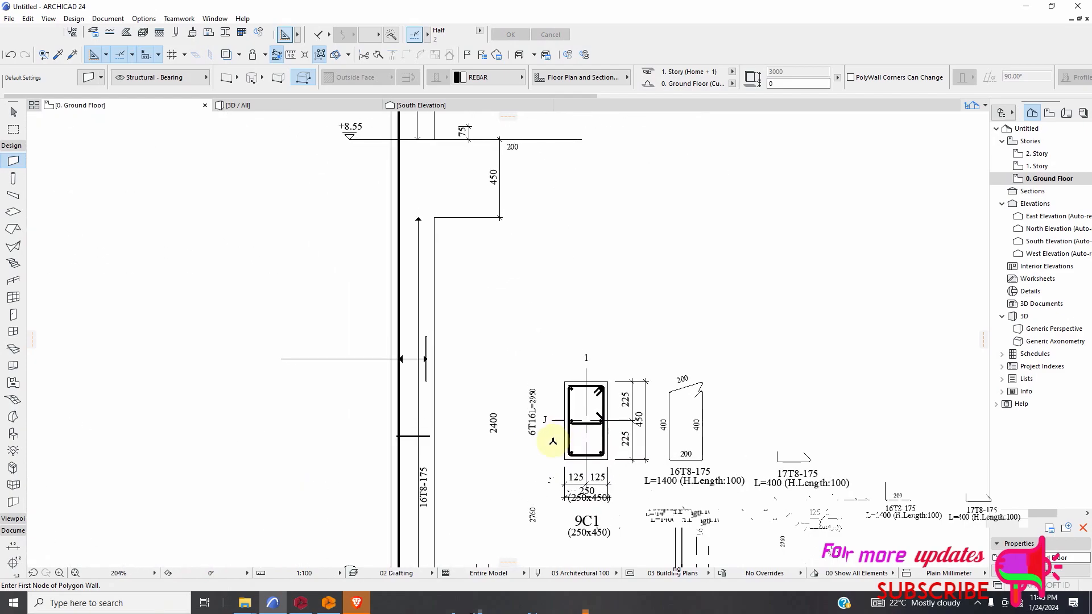
scroll(548, 440, "up", 2)
key("Escape")
left_click(526, 454)
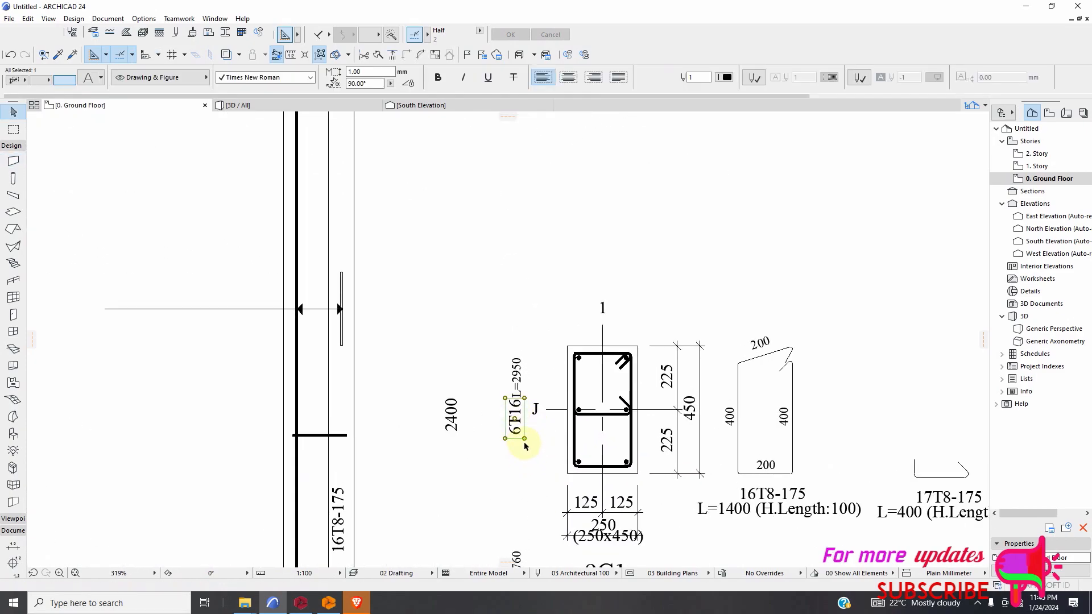
scroll(525, 447, "up", 2)
scroll(530, 433, "down", 2)
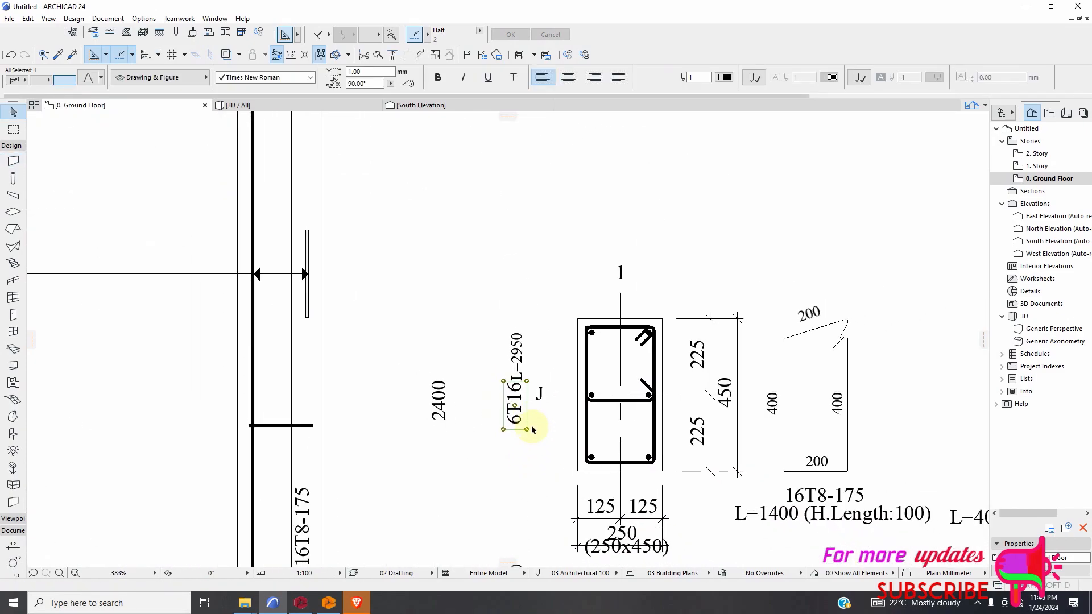
right_click(545, 431)
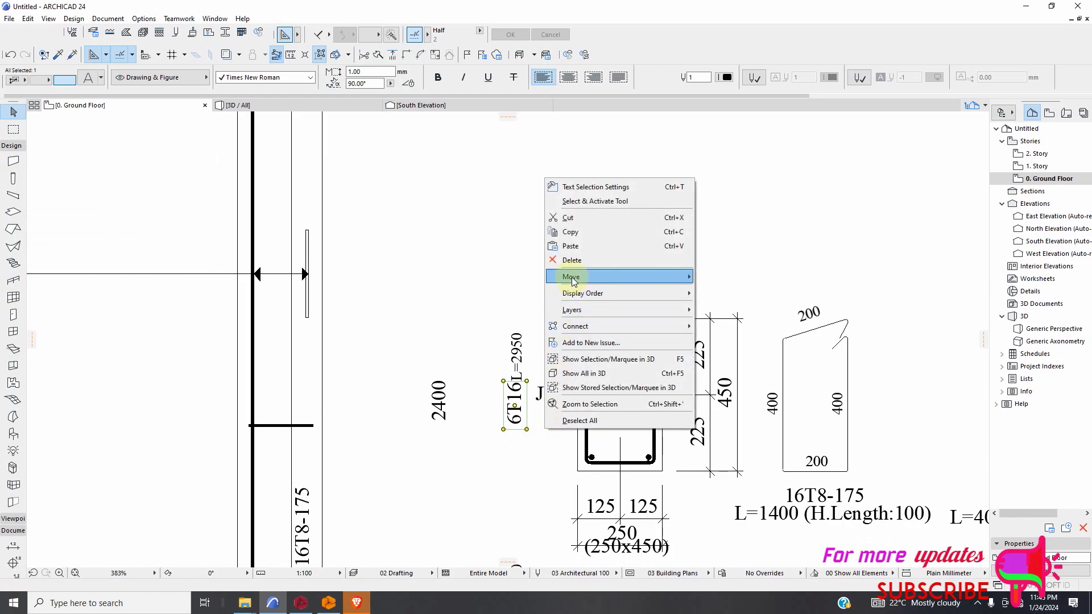
mouse_move(592, 277)
left_click(732, 339)
left_click(515, 407)
left_click(105, 264)
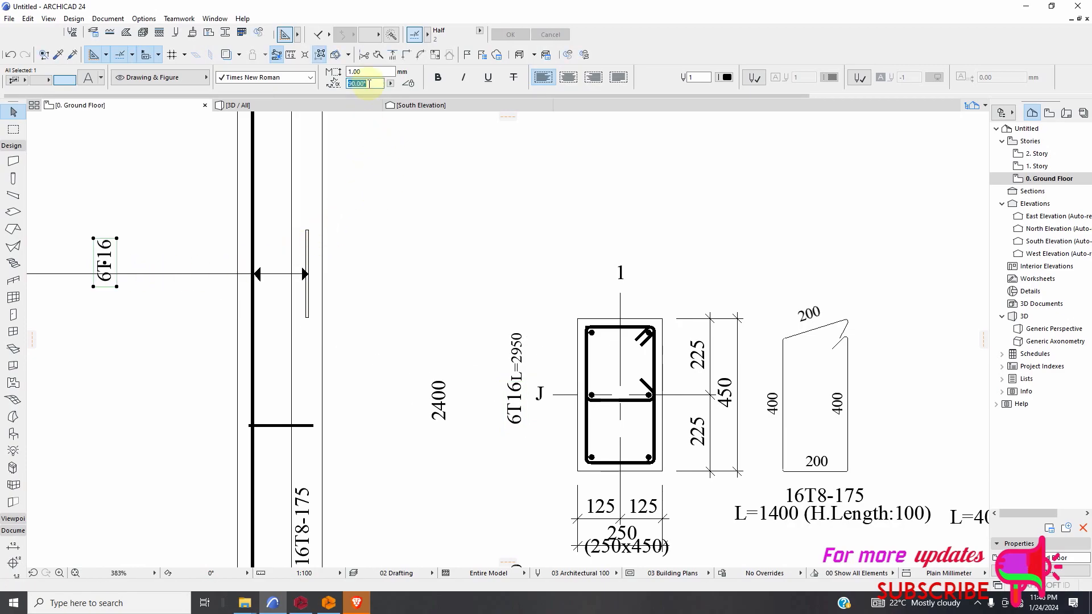
Set the copied 6T16 label to a 0° angle and bold, and move it to the free end of the leader.
left_click(378, 220)
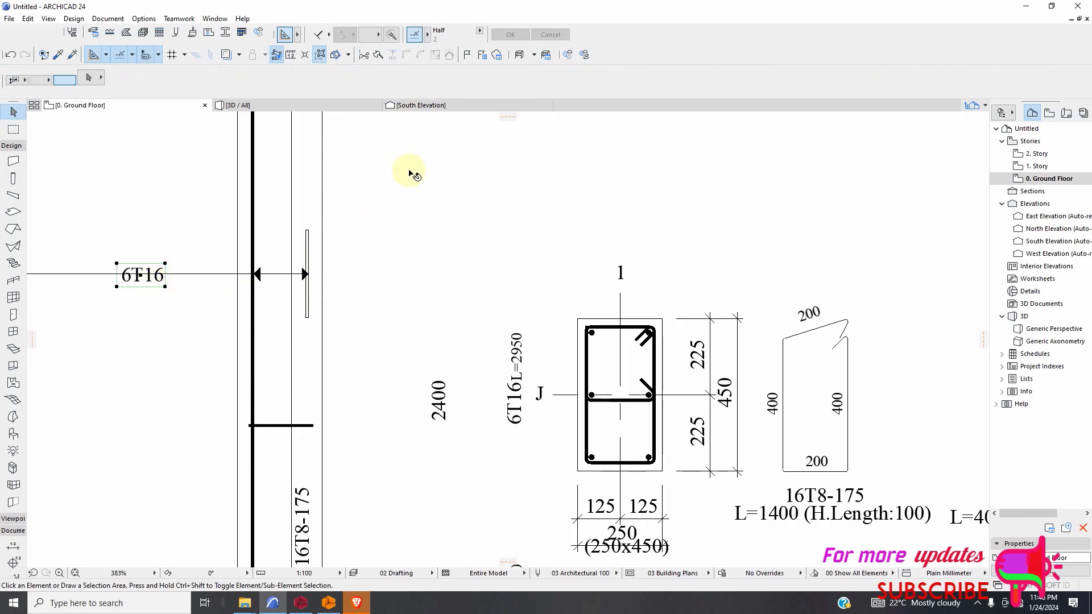
scroll(506, 224, "down", 3)
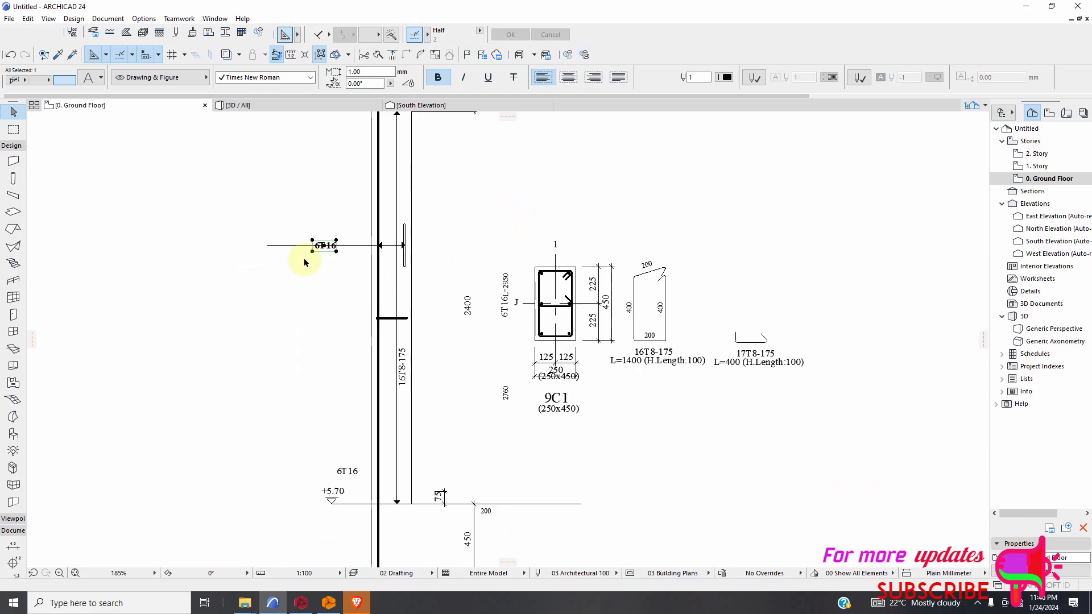
scroll(319, 250, "up", 2)
left_click_drag(356, 239, 248, 237)
left_click(324, 283)
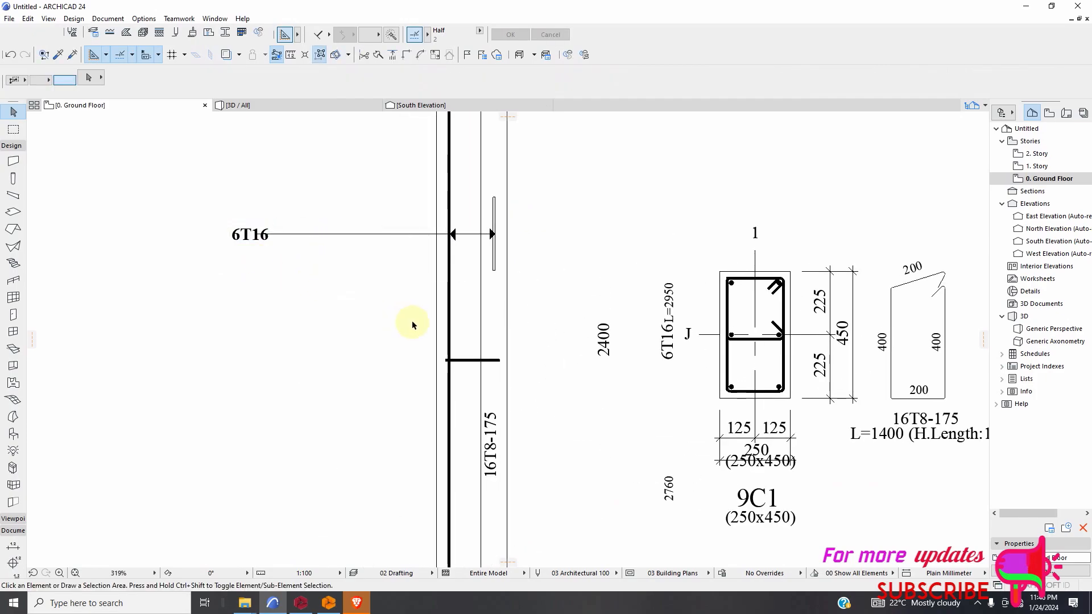
Drag multiple copies of the bold 6T16 label to the free ends of the column bar leaders in the two storeys below +5.70.
scroll(422, 331, "down", 9)
scroll(417, 323, "up", 6)
scroll(379, 324, "up", 3)
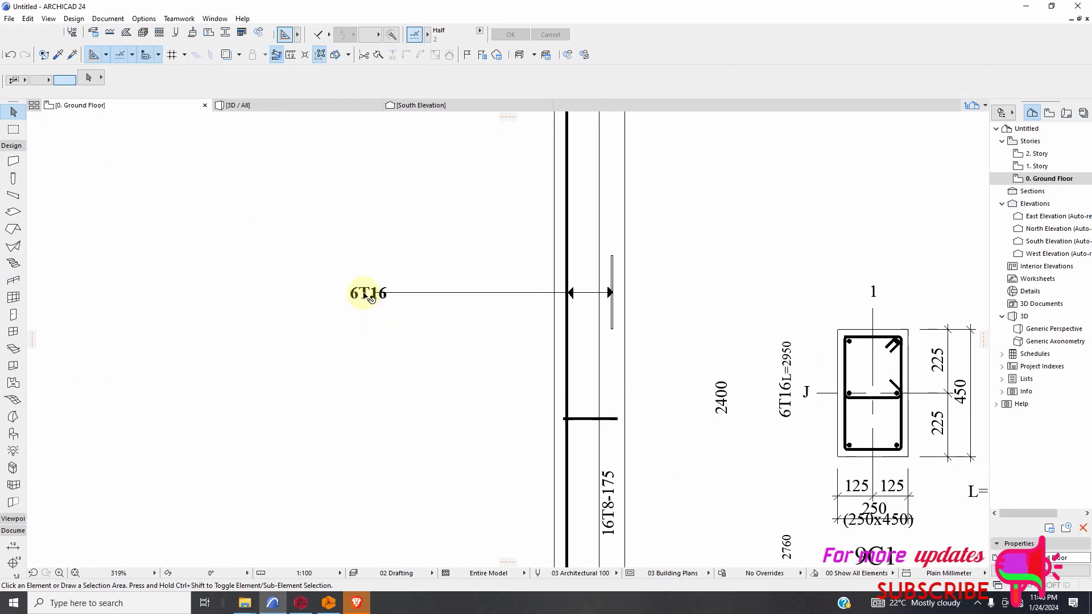
left_click(373, 326)
right_click(421, 311)
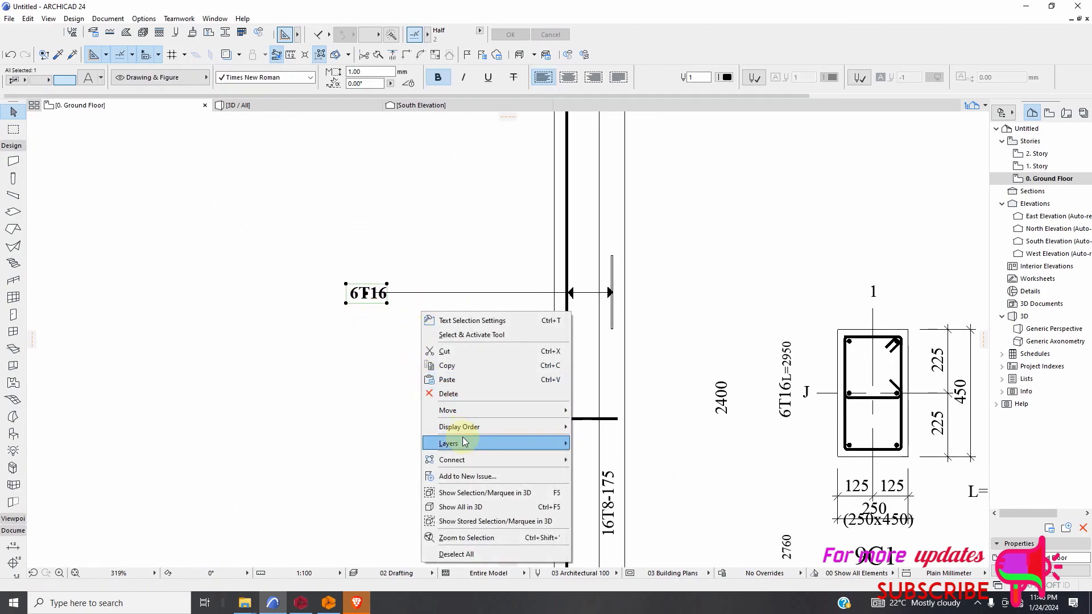
mouse_move(477, 413)
left_click(602, 514)
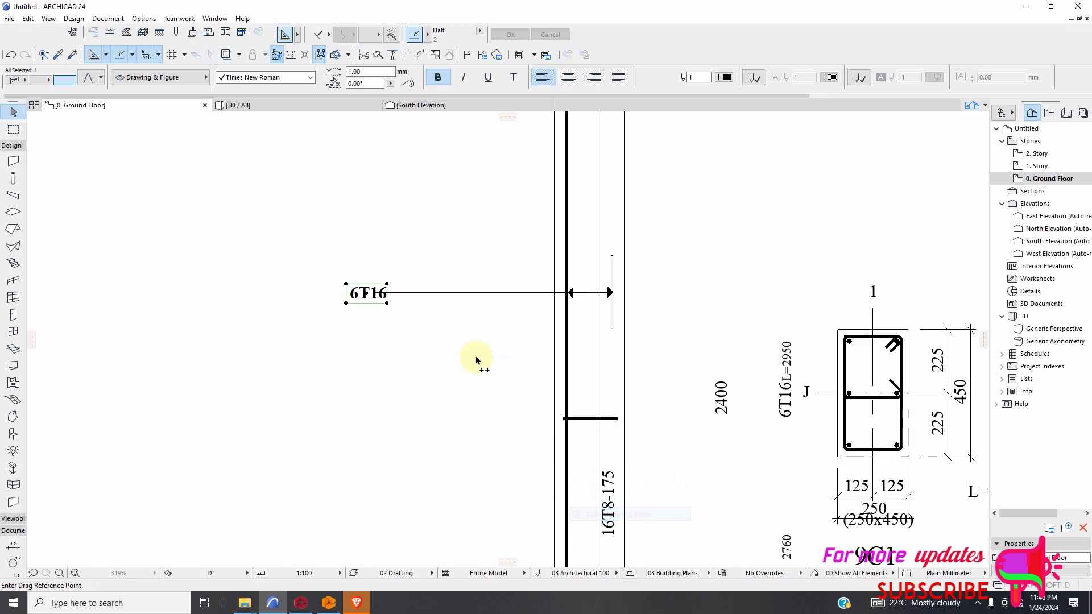
left_click(388, 297)
scroll(450, 369, "down", 5)
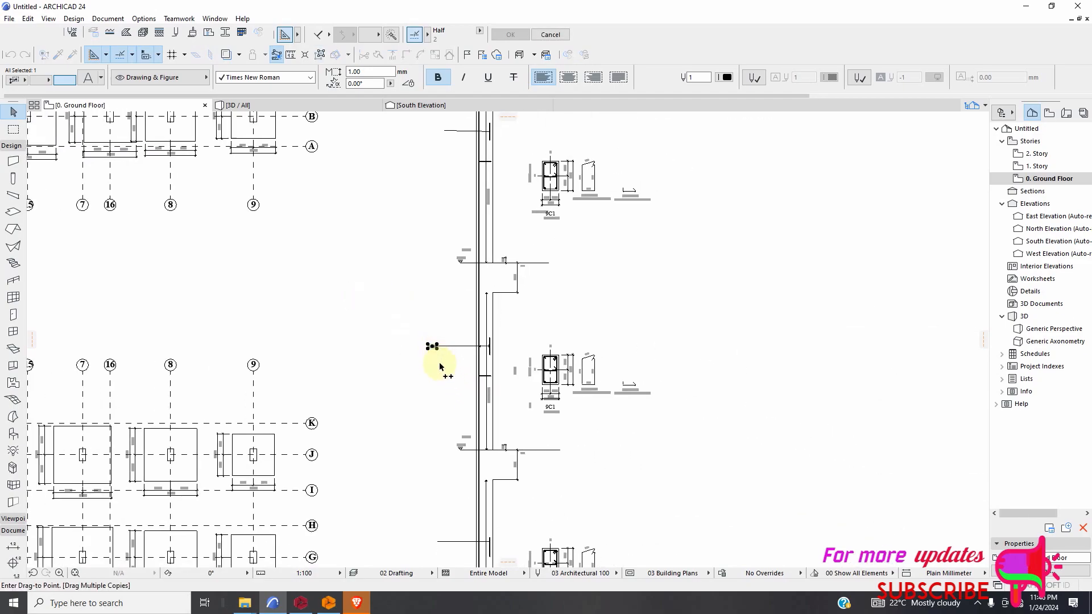
scroll(439, 562, "up", 2)
scroll(439, 563, "up", 2)
scroll(414, 468, "down", 2)
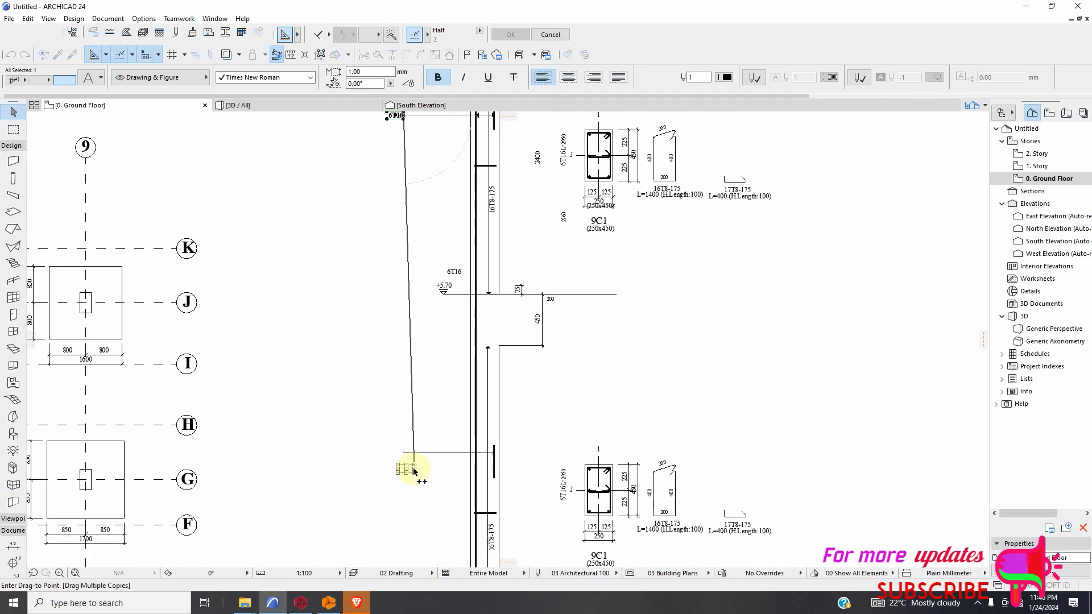
scroll(385, 434, "up", 3)
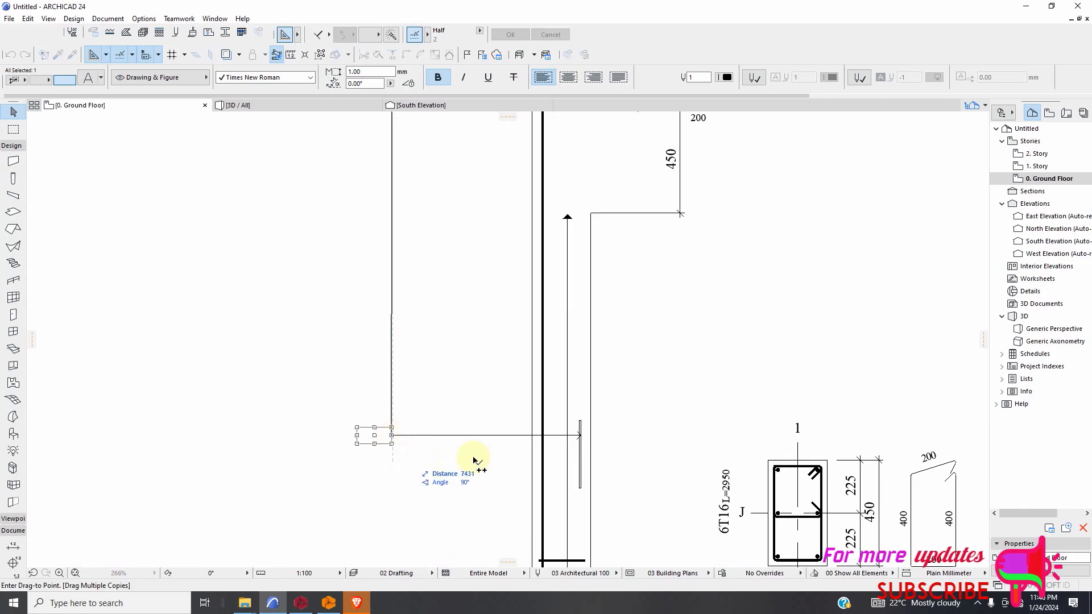
scroll(473, 459, "down", 5)
scroll(472, 547, "up", 6)
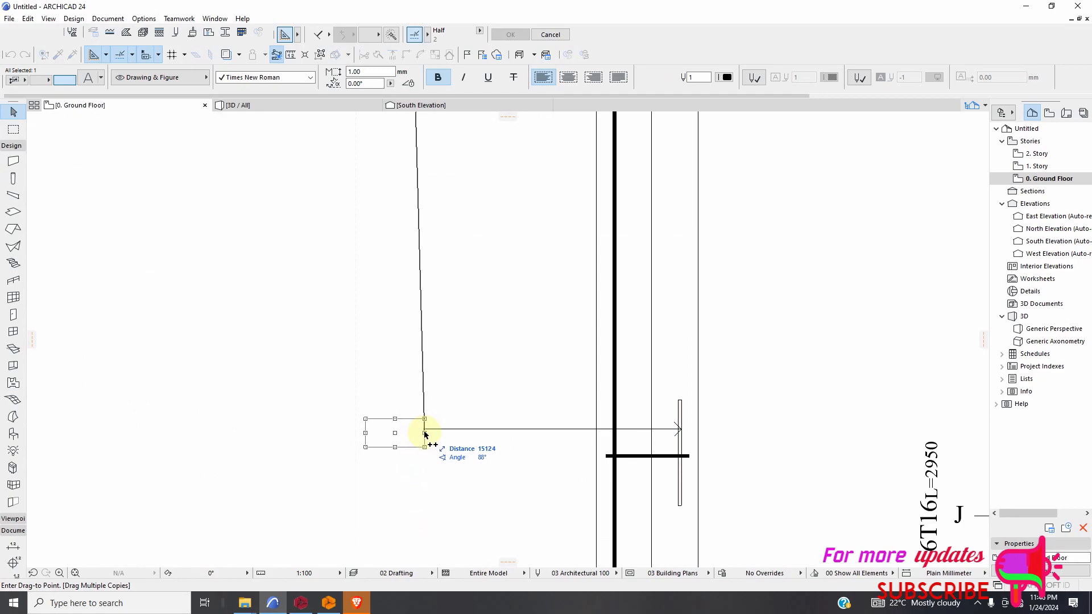
Drag further copies of the bold 6T16 label to the free ends of the remaining column bar leaders, including the storey above +11.40.
scroll(458, 477, "down", 5)
scroll(478, 388, "down", 3)
scroll(456, 251, "up", 6)
scroll(462, 257, "up", 4)
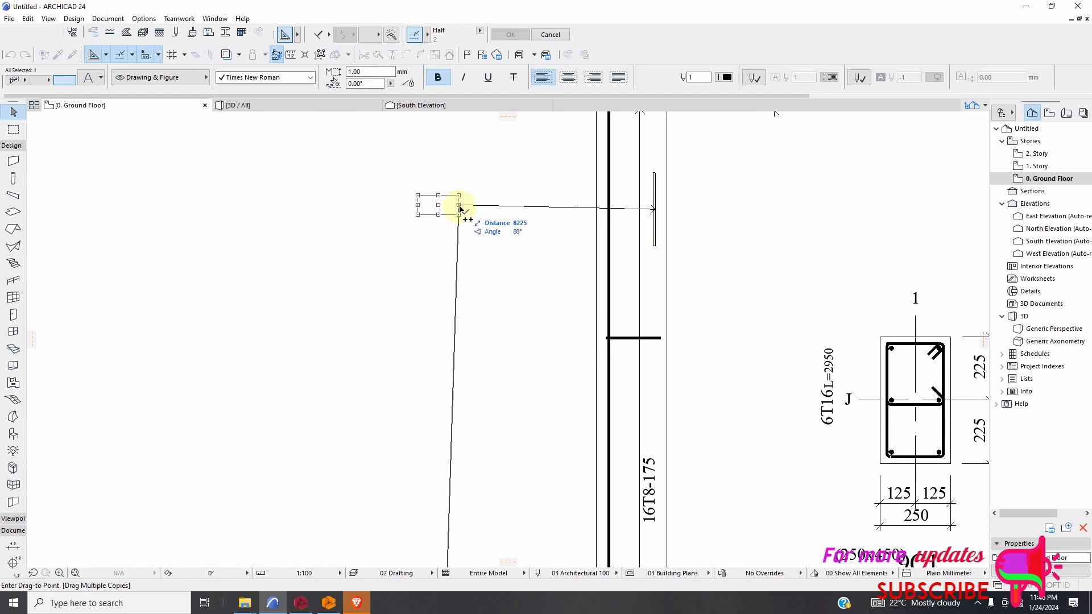
scroll(459, 426, "down", 4)
scroll(463, 182, "up", 2)
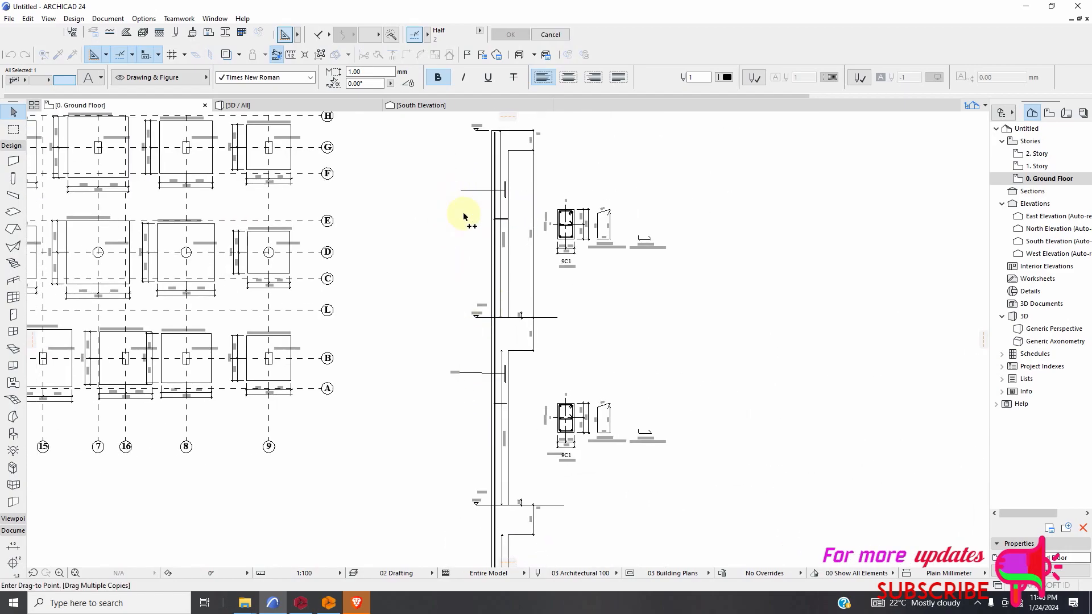
scroll(463, 217, "up", 5)
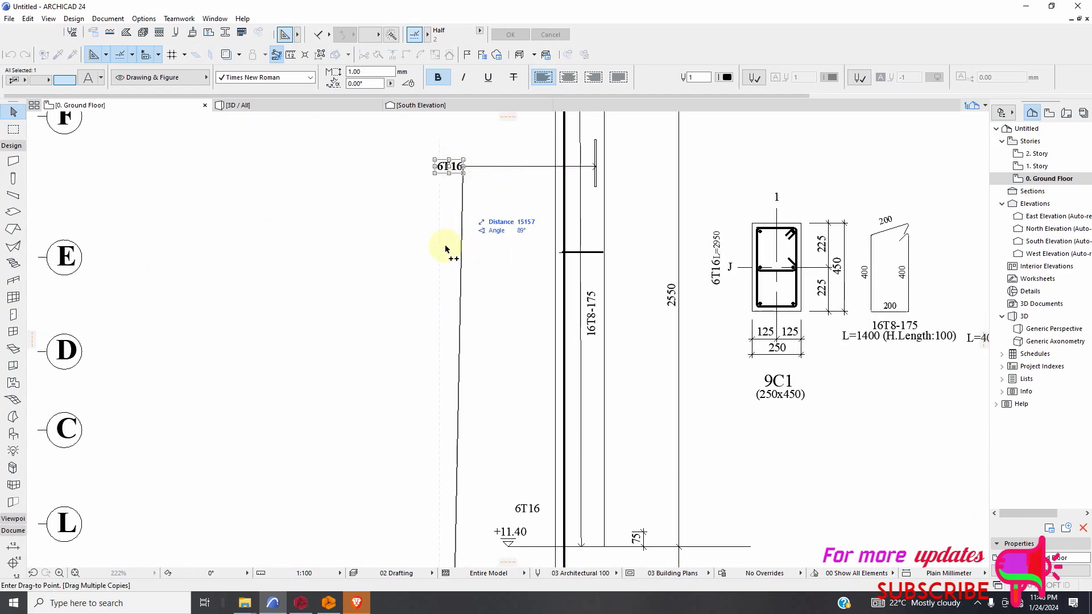
scroll(398, 223, "down", 7)
scroll(401, 325, "up", 2)
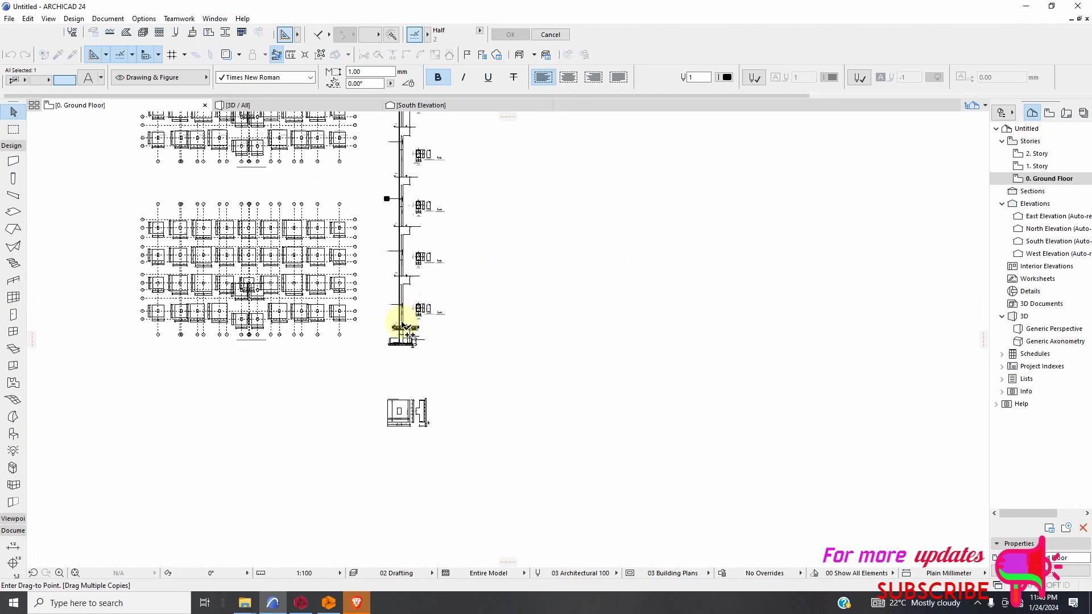
scroll(402, 325, "up", 3)
left_click(432, 369)
Draw a straight REBAR wall along the horizontal 7T16-250 bar line in the F1 footing plan, starting at the bar's left end.
scroll(449, 325, "down", 3)
scroll(434, 439, "up", 8)
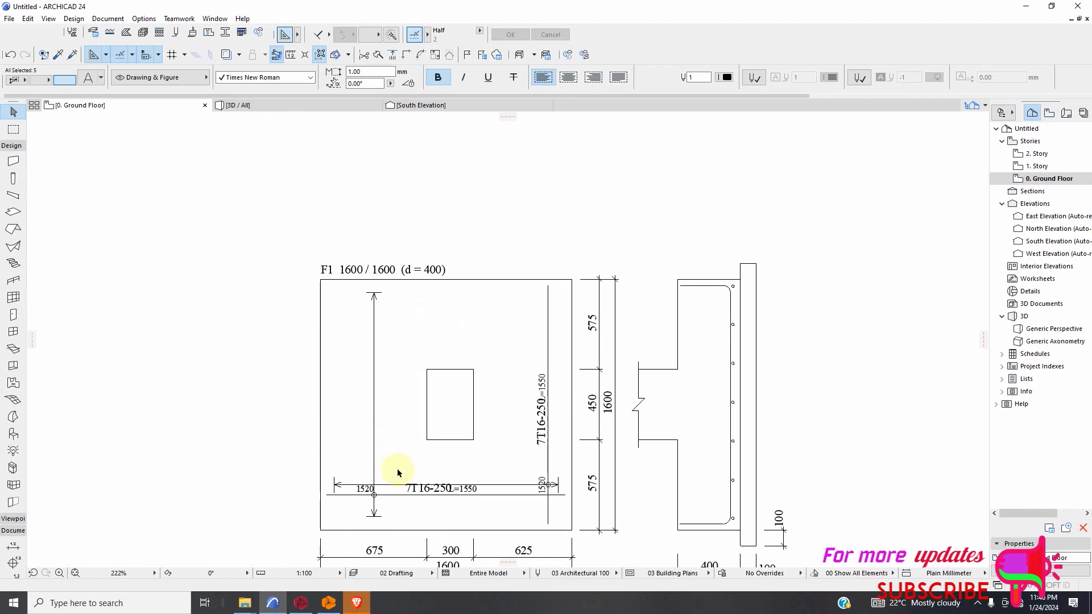
scroll(395, 472, "up", 4)
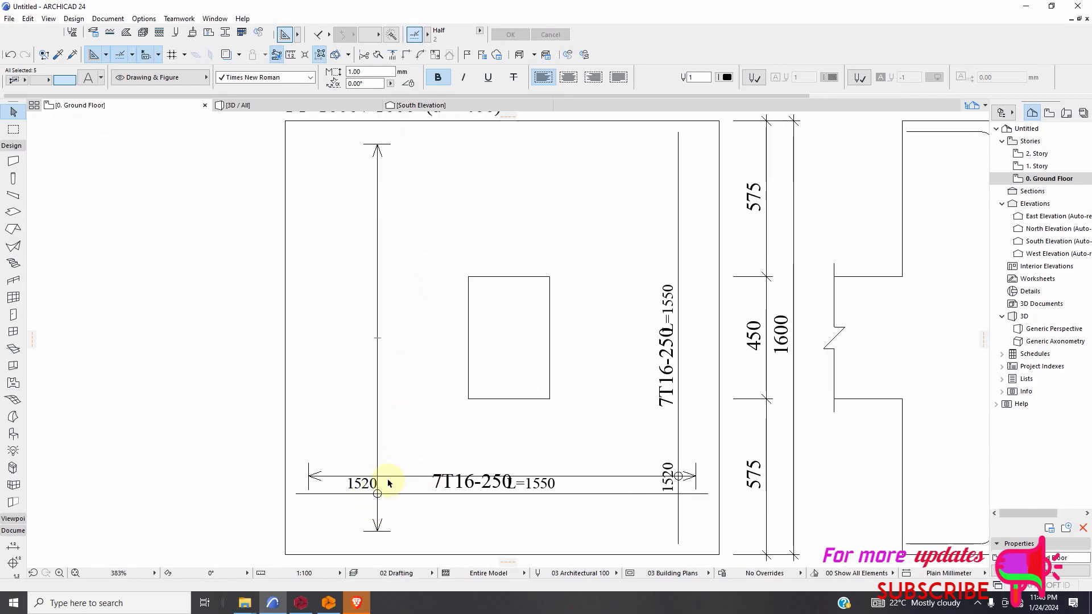
left_click(13, 162)
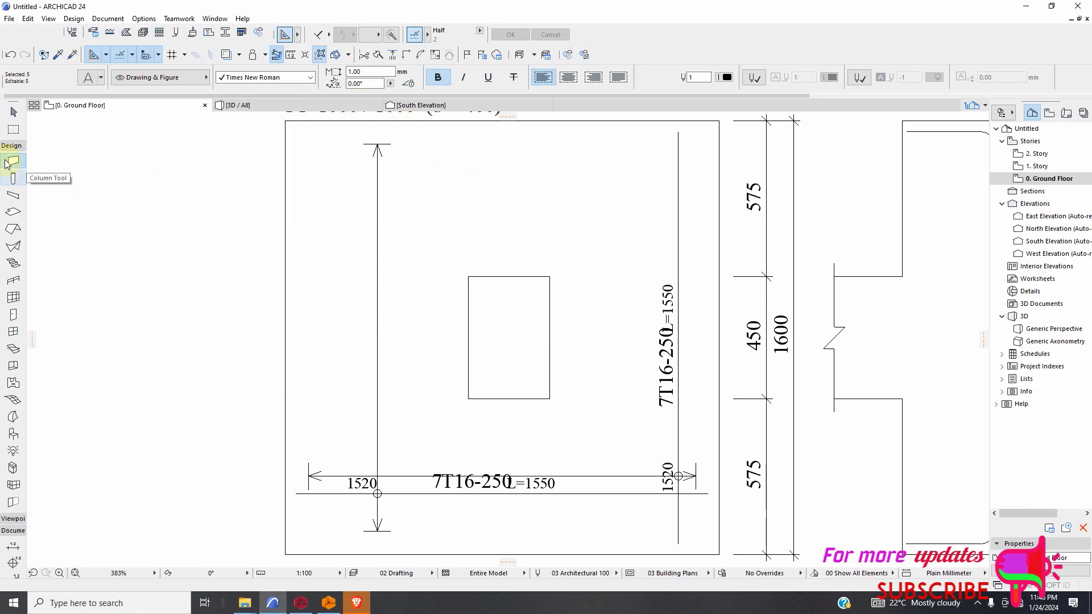
key("Escape")
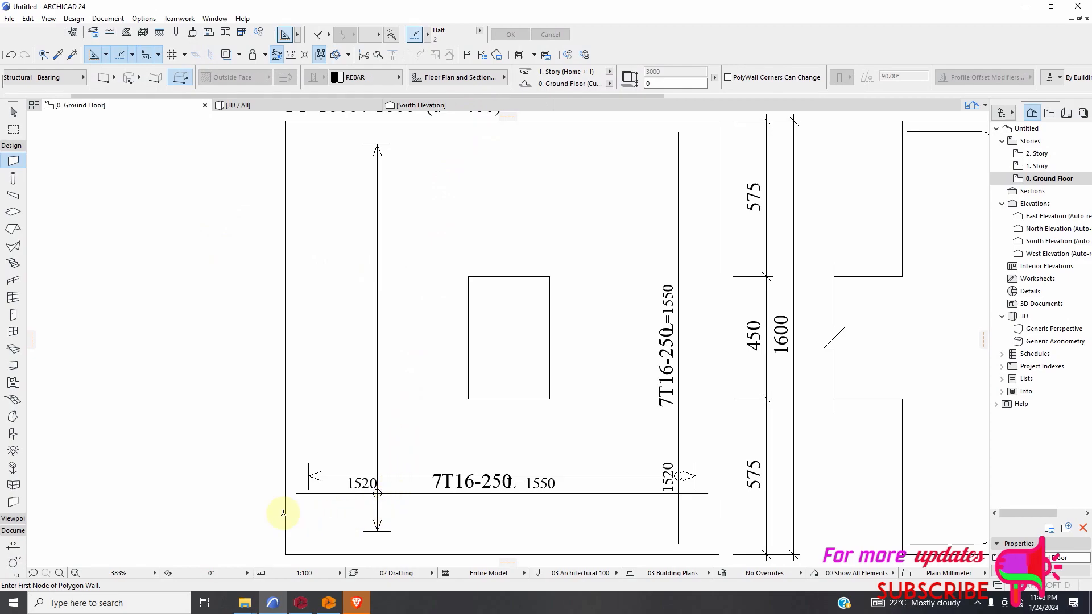
scroll(283, 514, "up", 4)
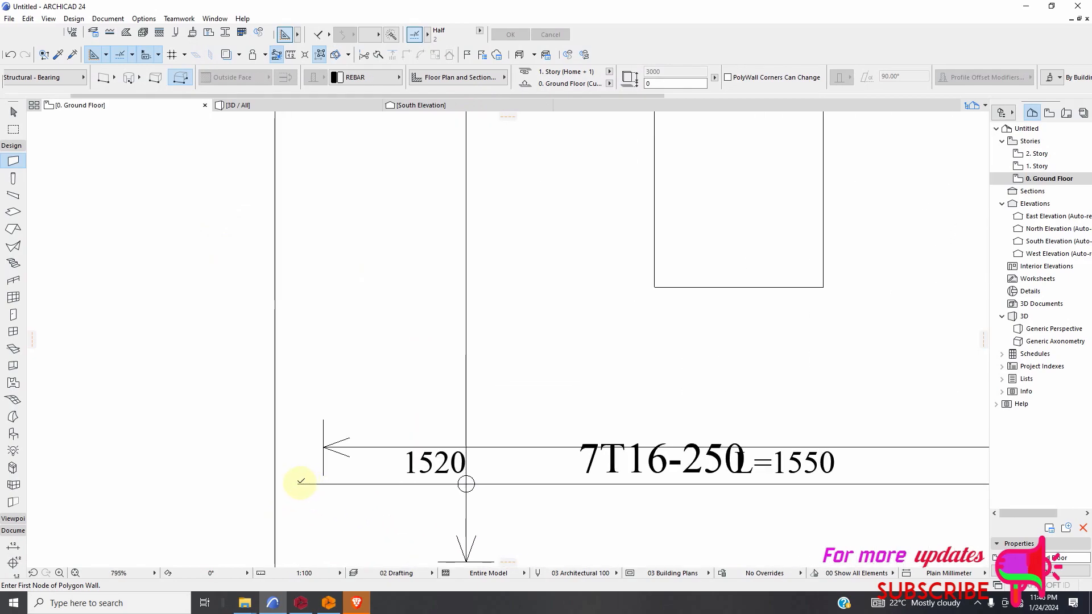
left_click(298, 484)
scroll(398, 489, "down", 8)
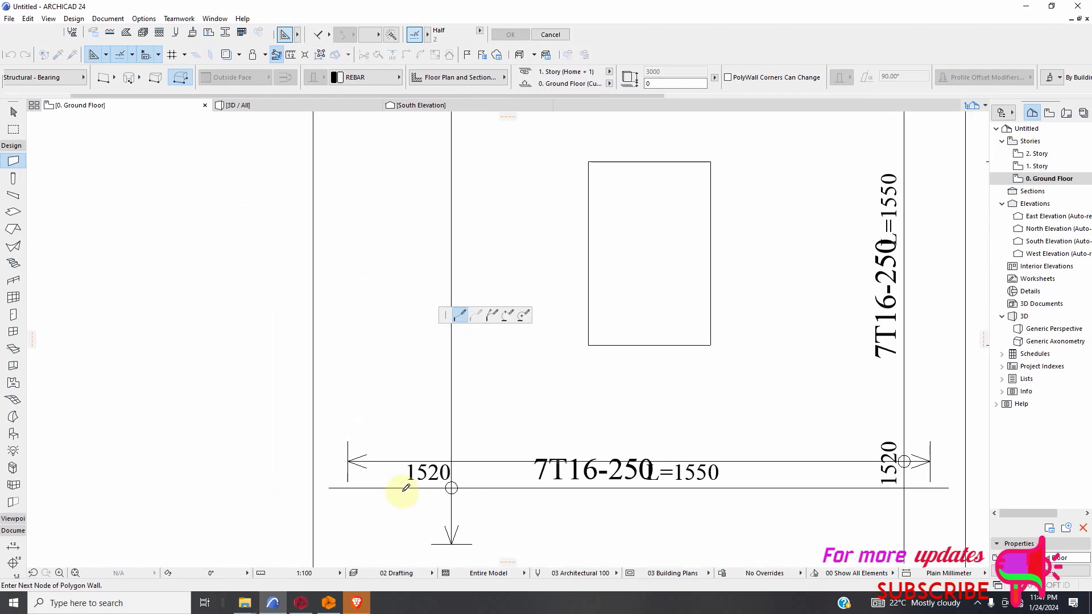
left_click(107, 79)
scroll(601, 518, "up", 2)
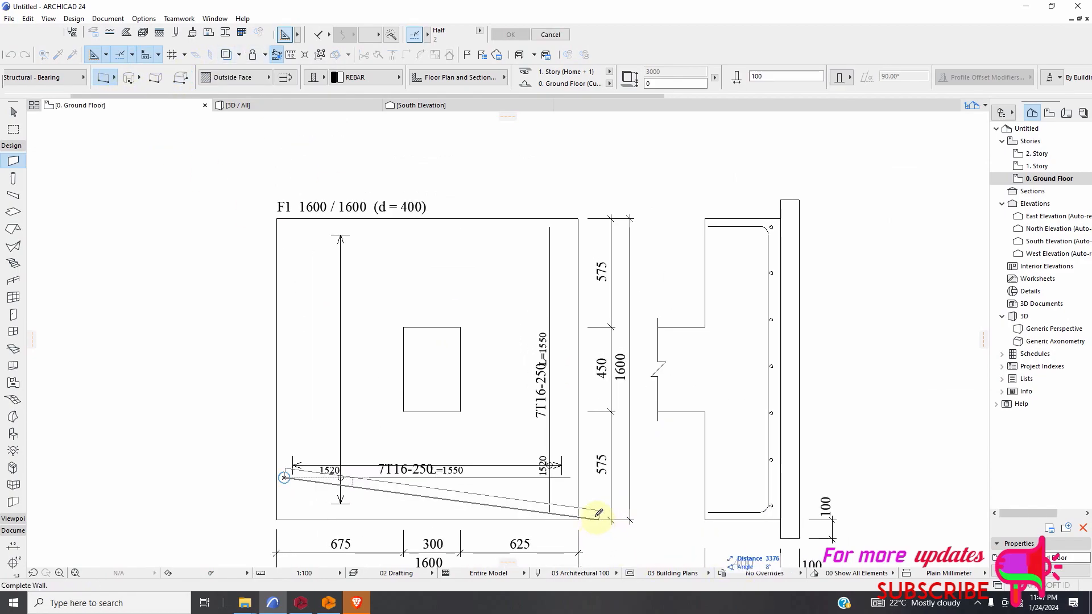
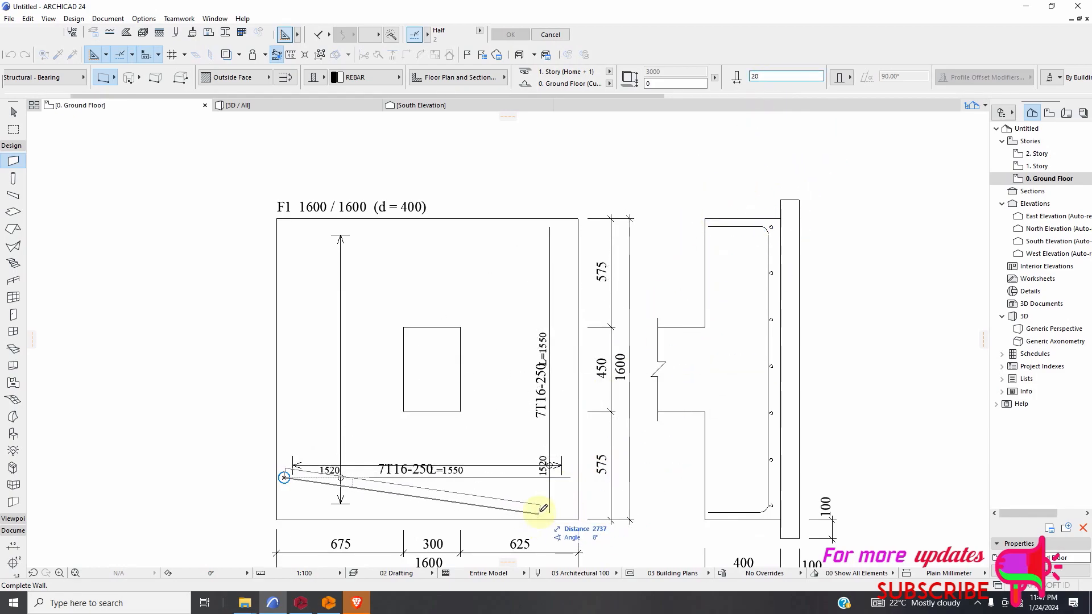
Finish the horizontal REBAR wall at its bar line's right end and draw another along the full vertical 7T16-250 bar line.
scroll(545, 511, "up", 2)
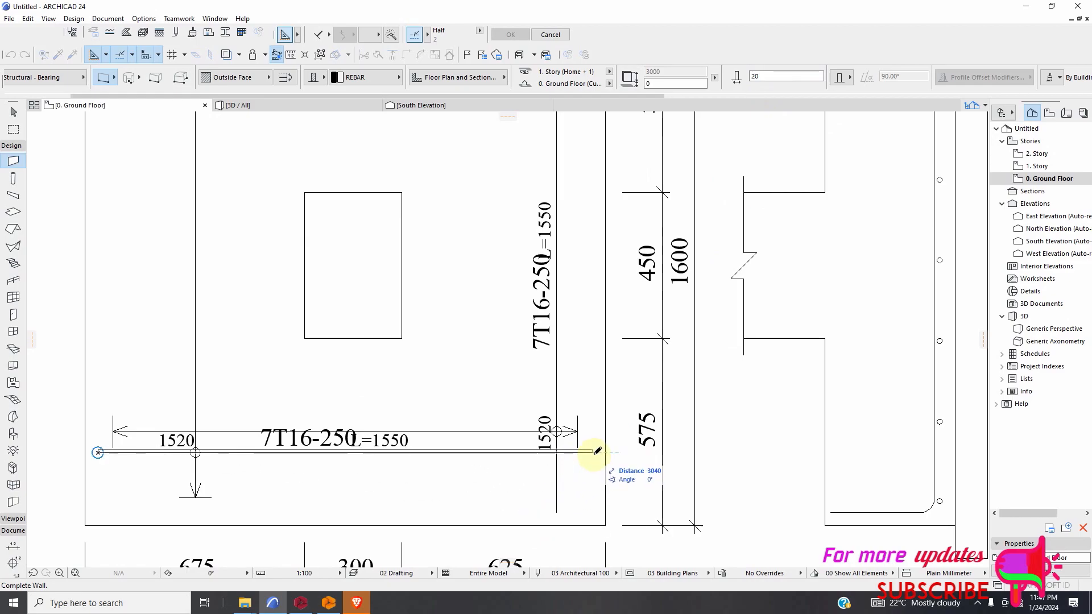
scroll(583, 495, "down", 4)
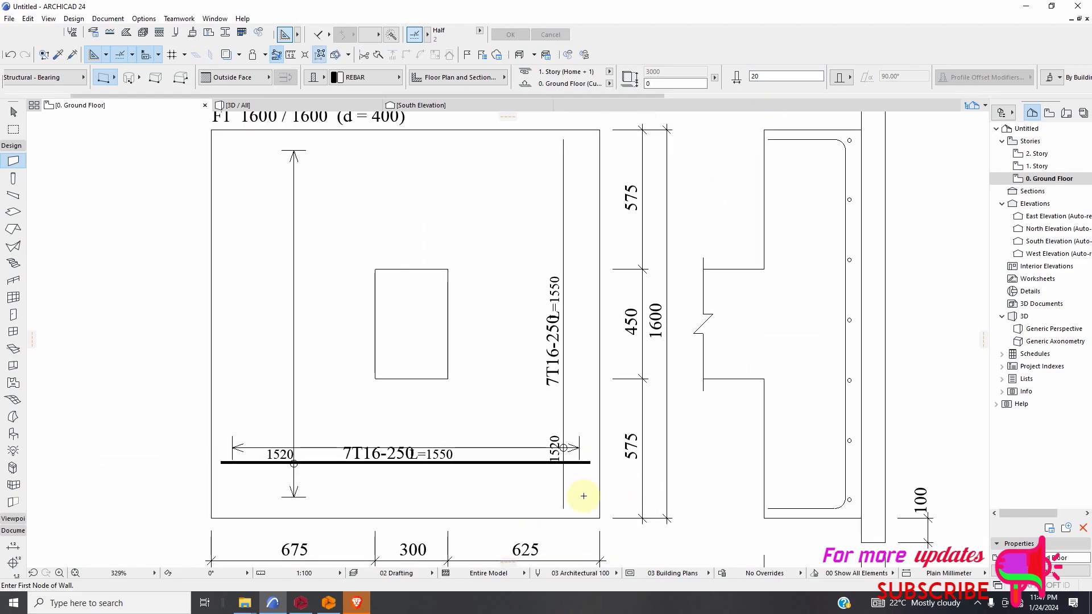
scroll(572, 275, "up", 3)
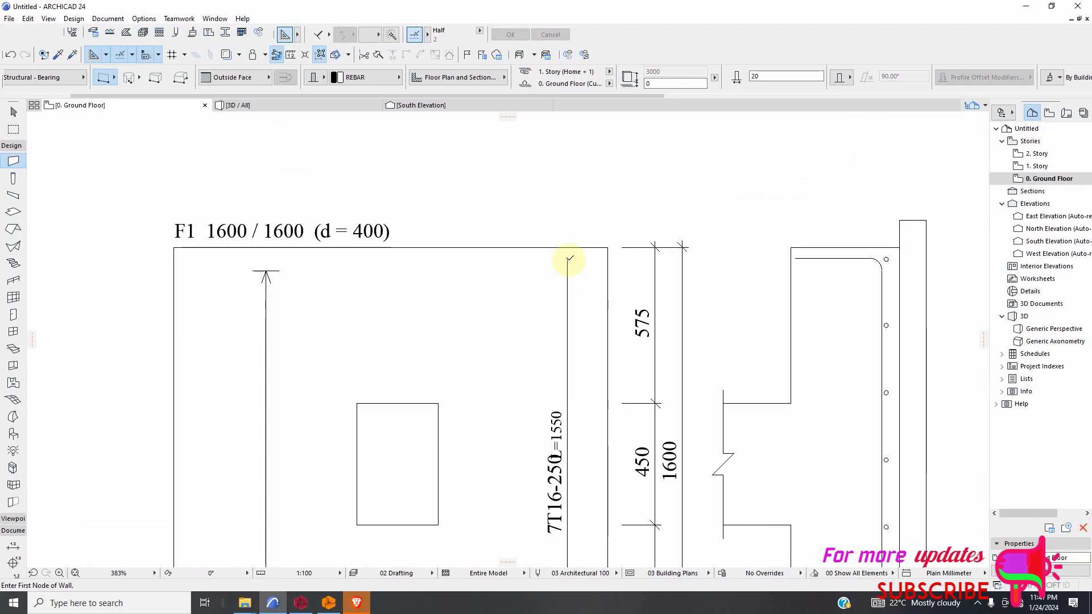
scroll(571, 381, "down", 4)
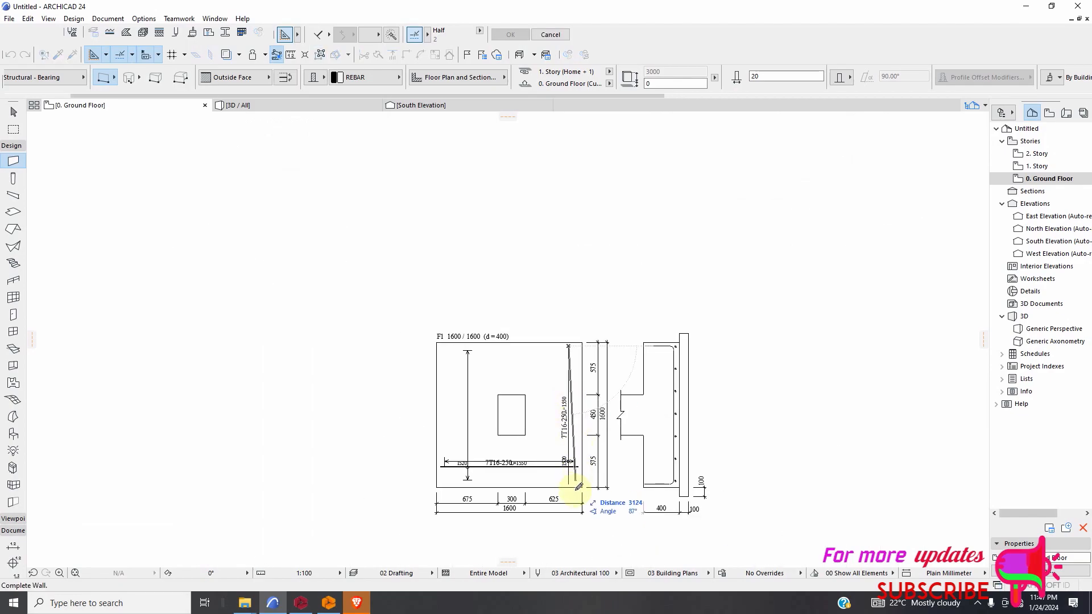
scroll(568, 489, "up", 4)
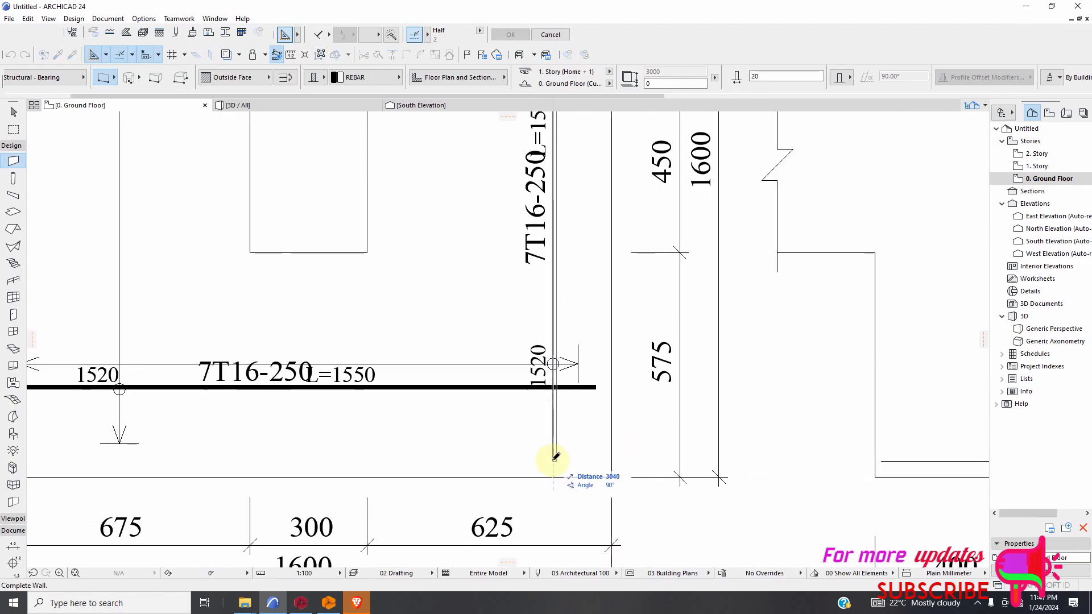
left_click(552, 464)
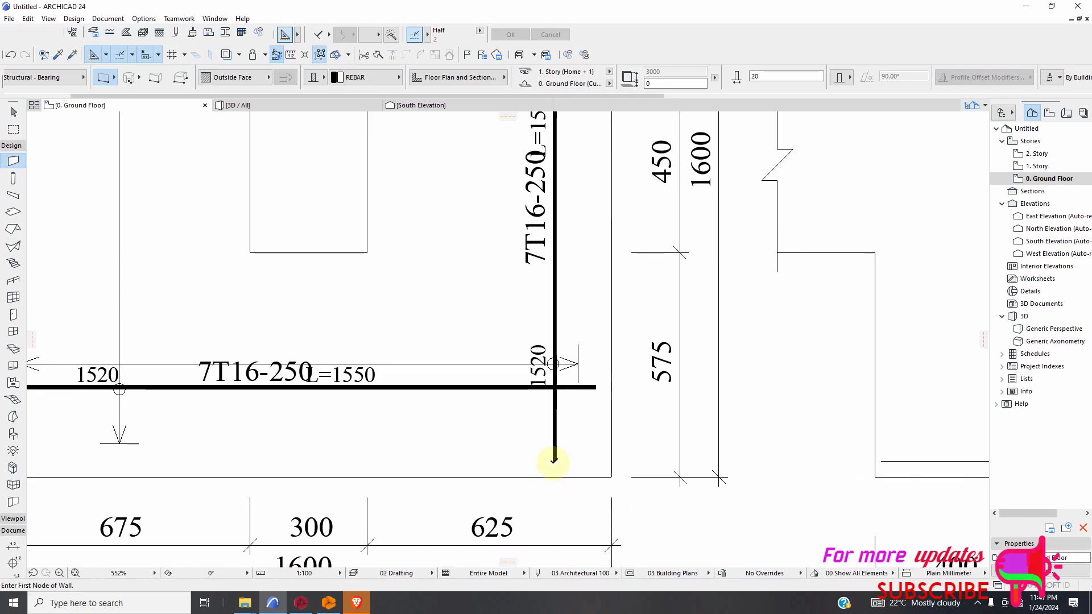
Draw short REBAR wall hooks turning left from the vertical bar's lower and upper ends, the upper one about 450 mm long.
left_click(552, 461)
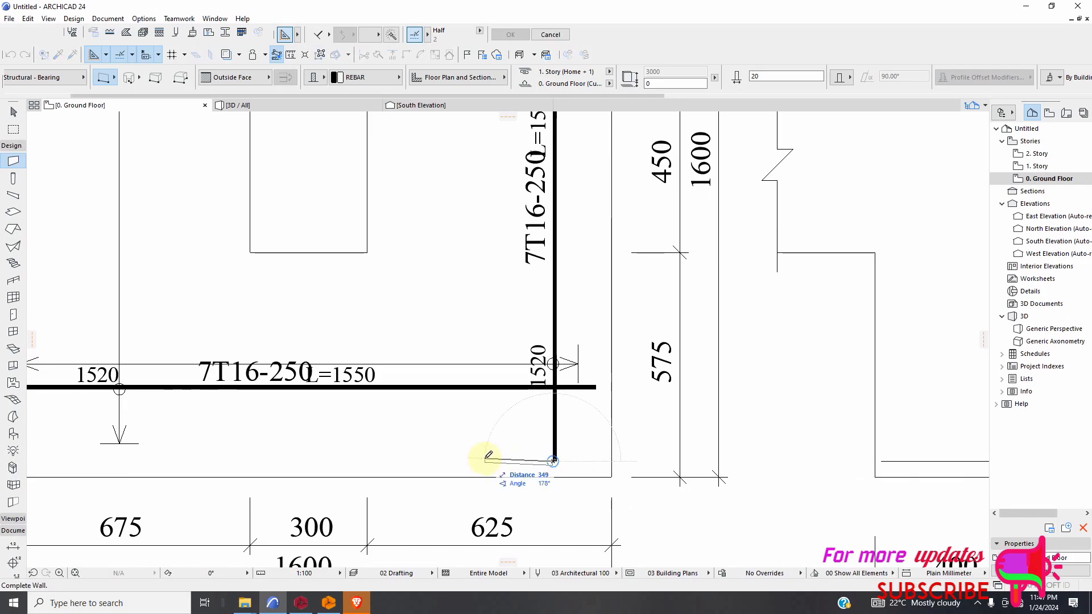
scroll(627, 517, "down", 5)
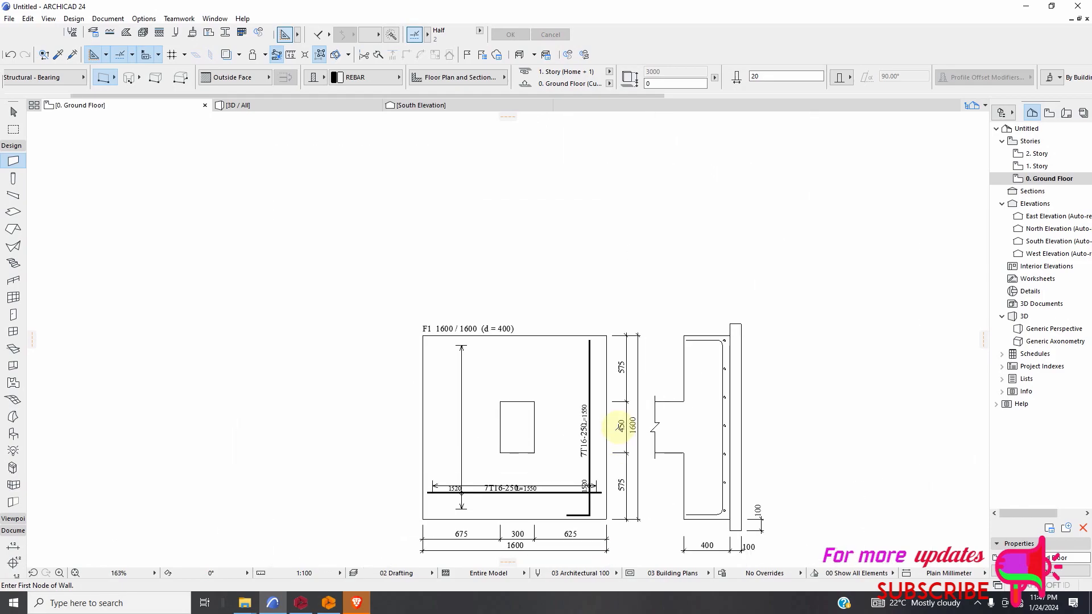
scroll(589, 358, "up", 5)
left_click(556, 360)
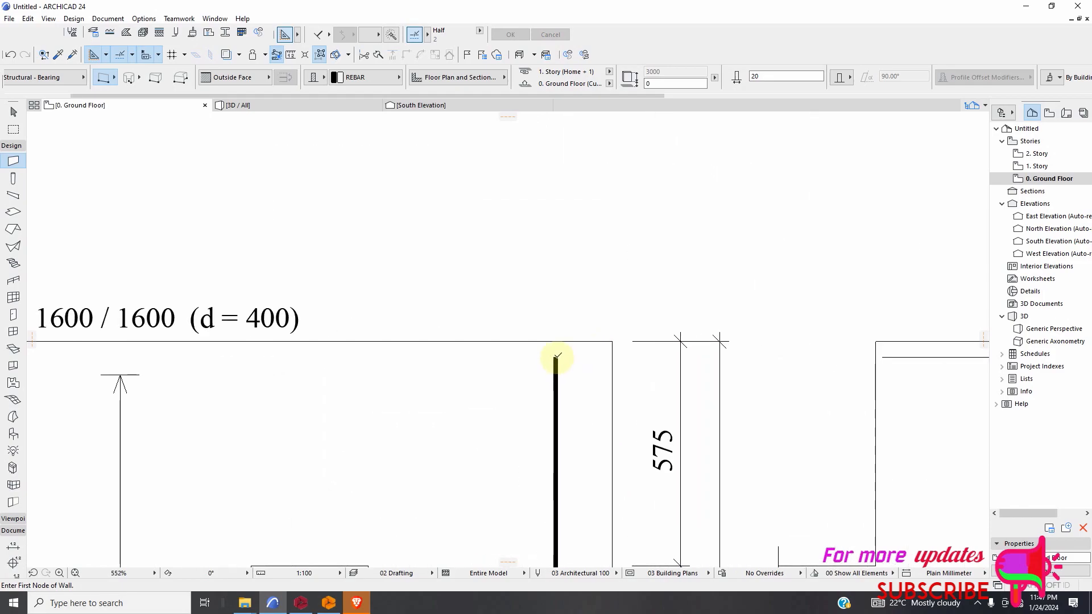
left_click(467, 359)
scroll(576, 354, "down", 2)
scroll(576, 353, "down", 4)
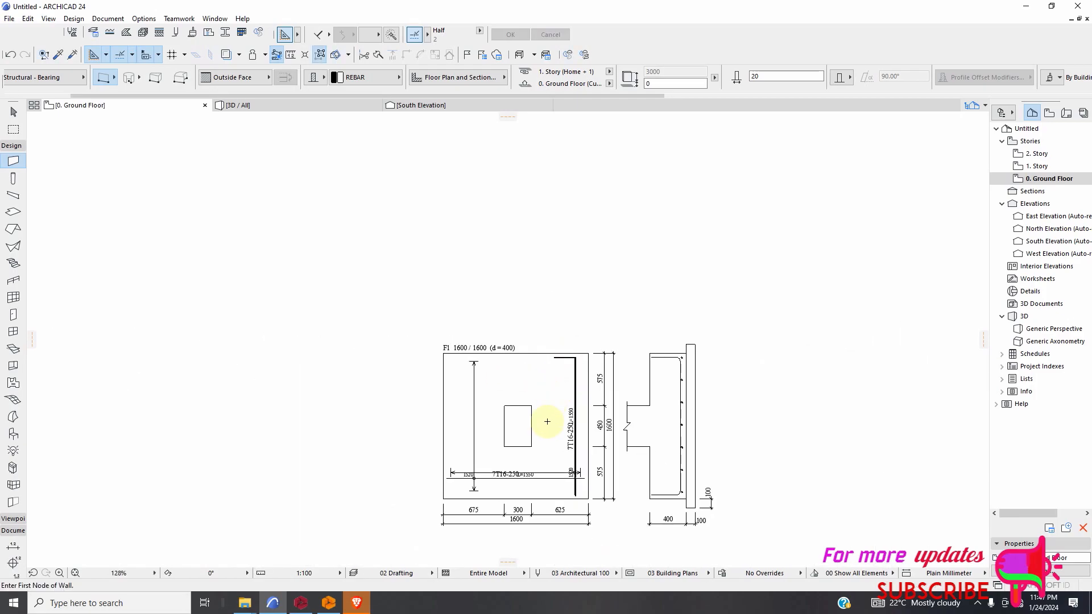
Draw short upward REBAR wall hooks at the left and right ends of the horizontal footing bar.
scroll(447, 479, "up", 6)
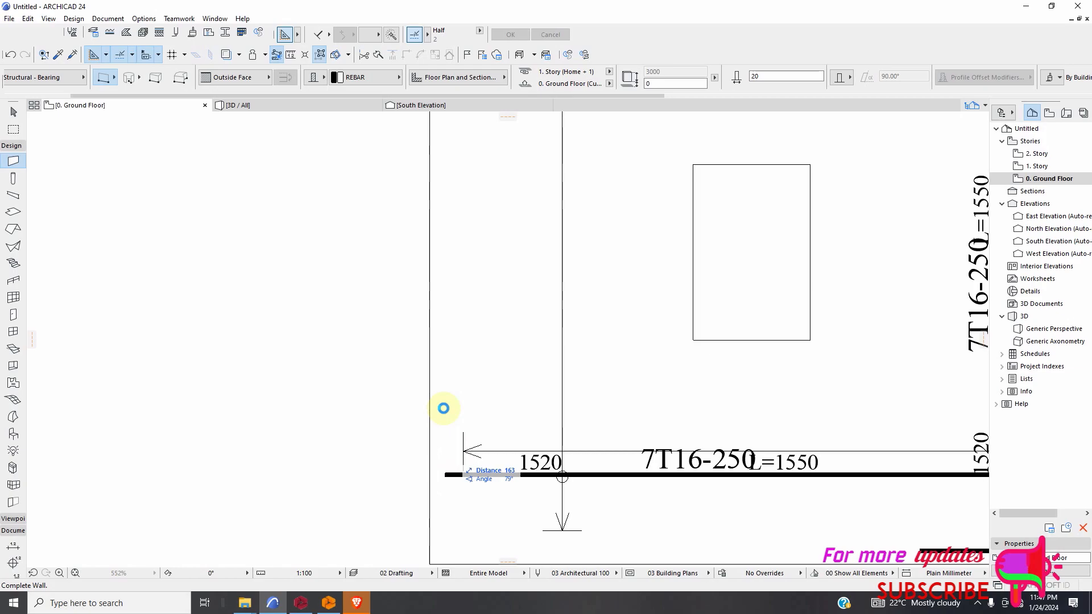
left_click(445, 475)
left_click(450, 402)
scroll(463, 434, "down", 4)
scroll(629, 439, "up", 8)
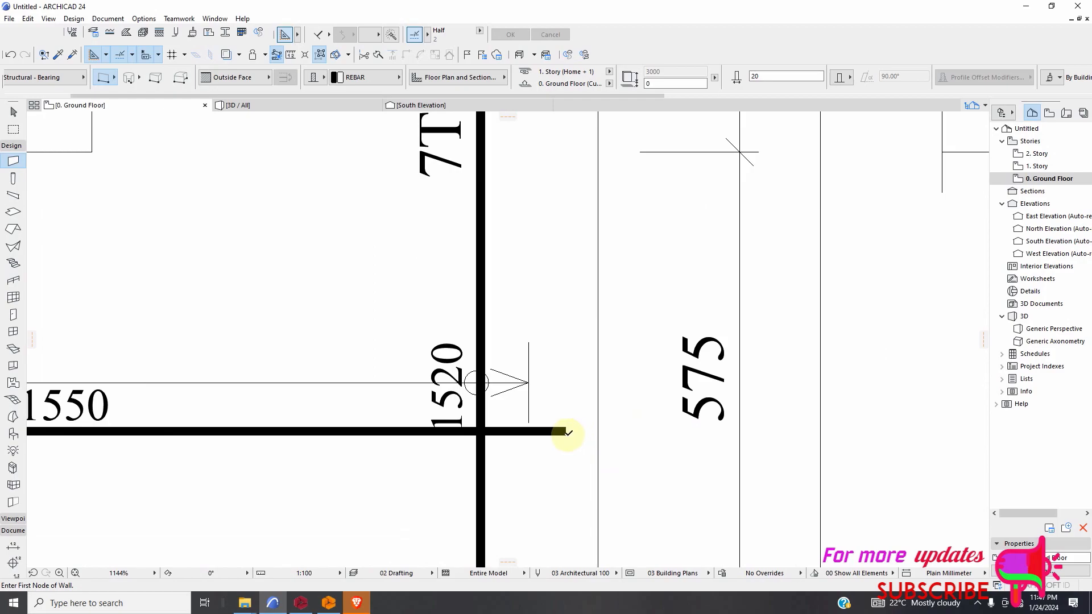
left_click(563, 432)
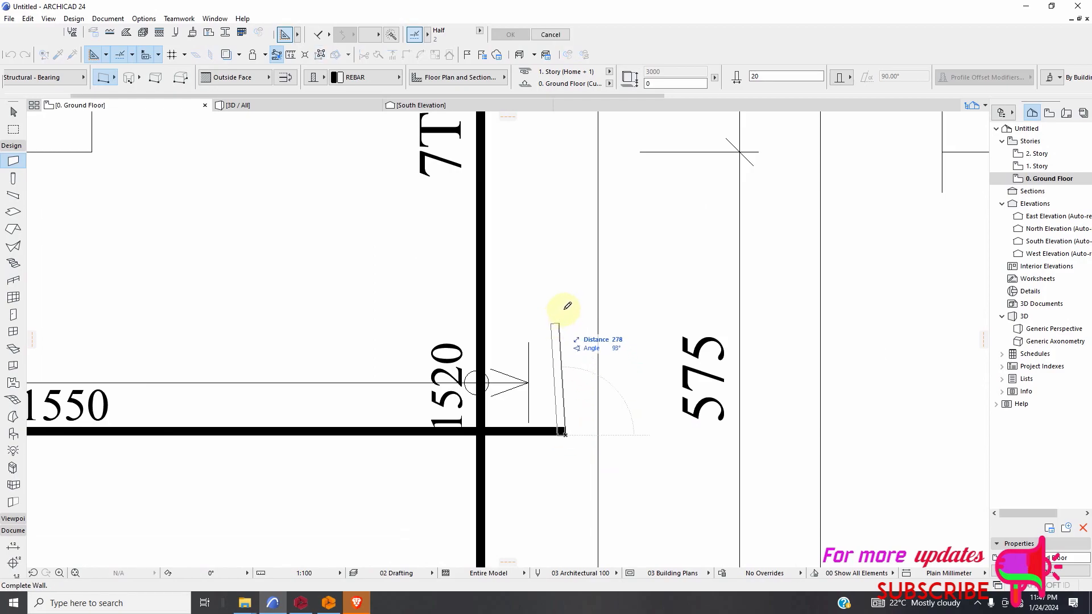
scroll(592, 383, "down", 10)
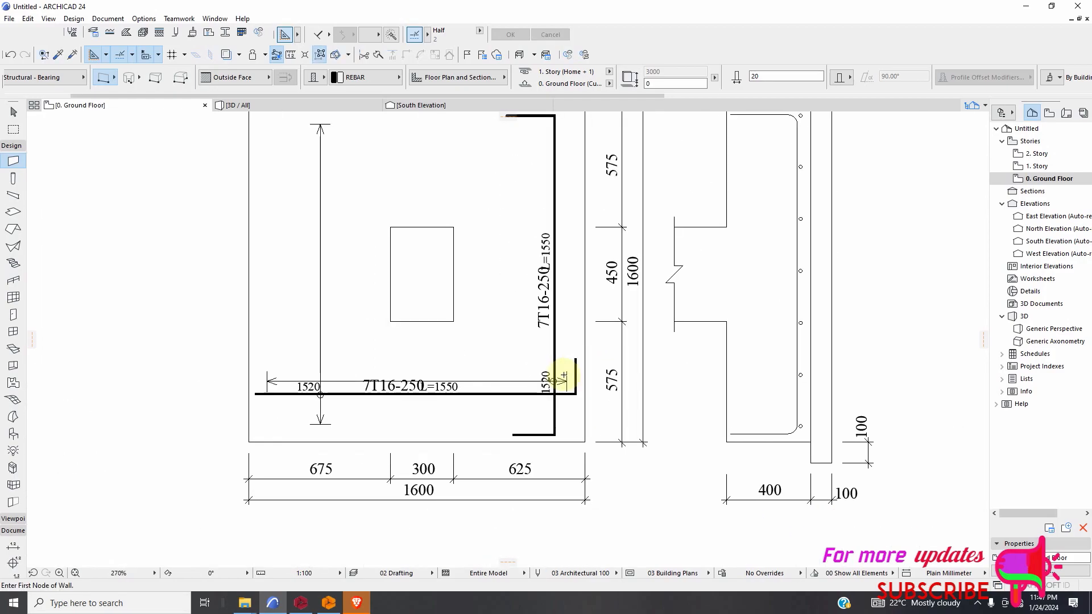
Use the curved wall geometry to draw a full-circle REBAR wall over the small circle marker on the vertical footing bar.
scroll(487, 390, "up", 3)
scroll(487, 419, "down", 4)
scroll(369, 383, "down", 2)
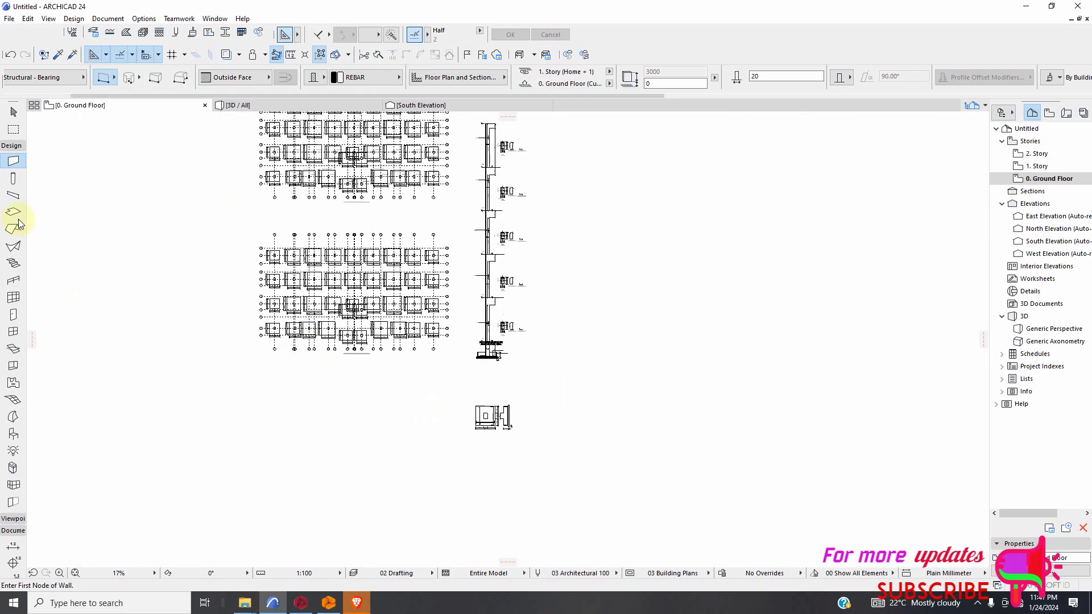
left_click(127, 82)
scroll(449, 430, "up", 10)
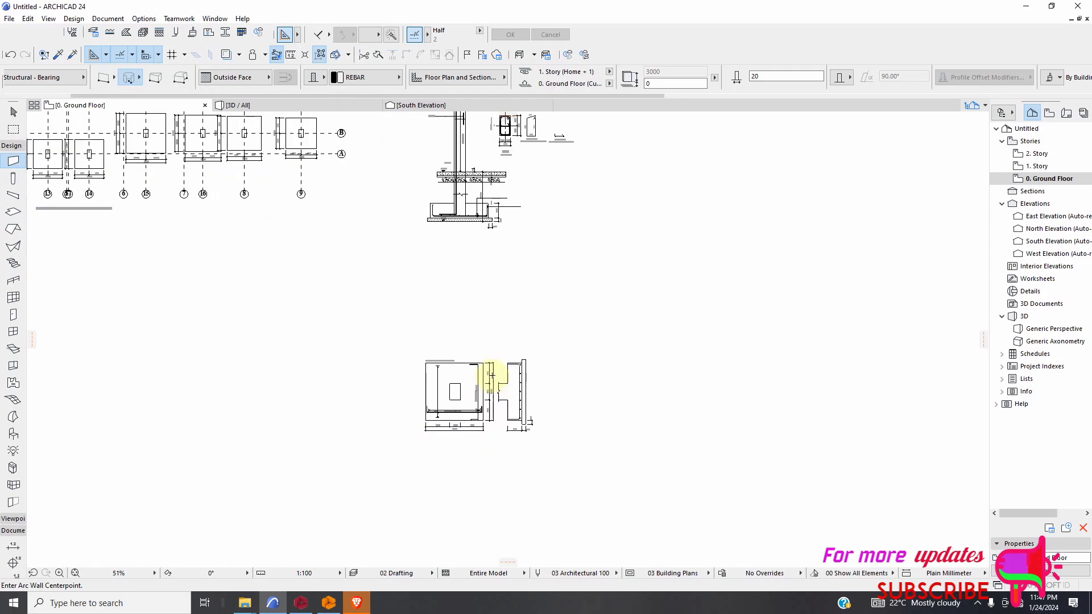
scroll(472, 373, "up", 3)
scroll(443, 300, "down", 2)
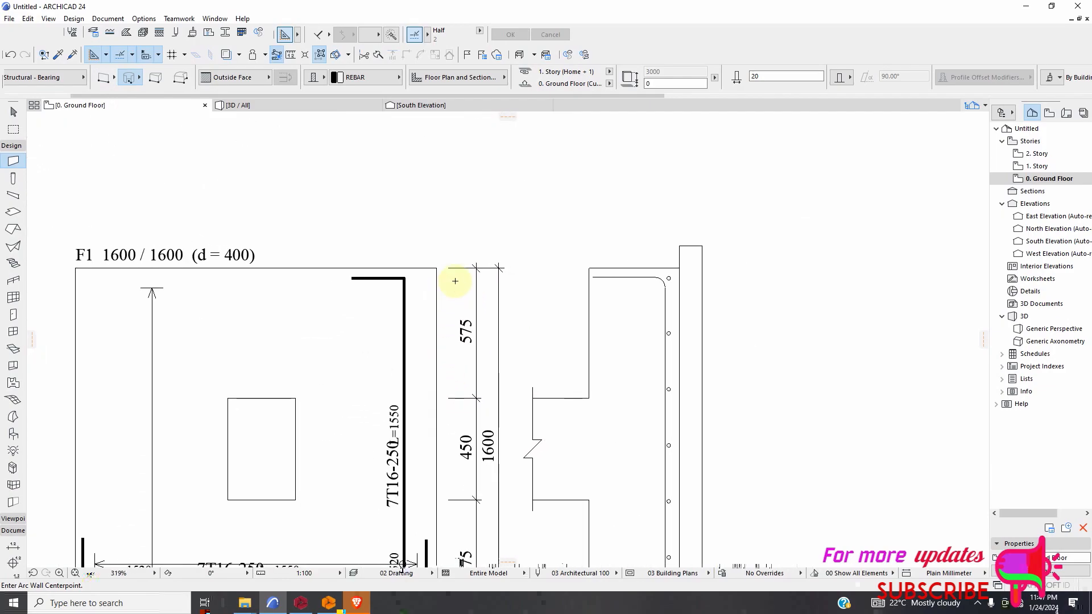
scroll(541, 341, "down", 2)
scroll(481, 429, "up", 6)
scroll(487, 401, "up", 5)
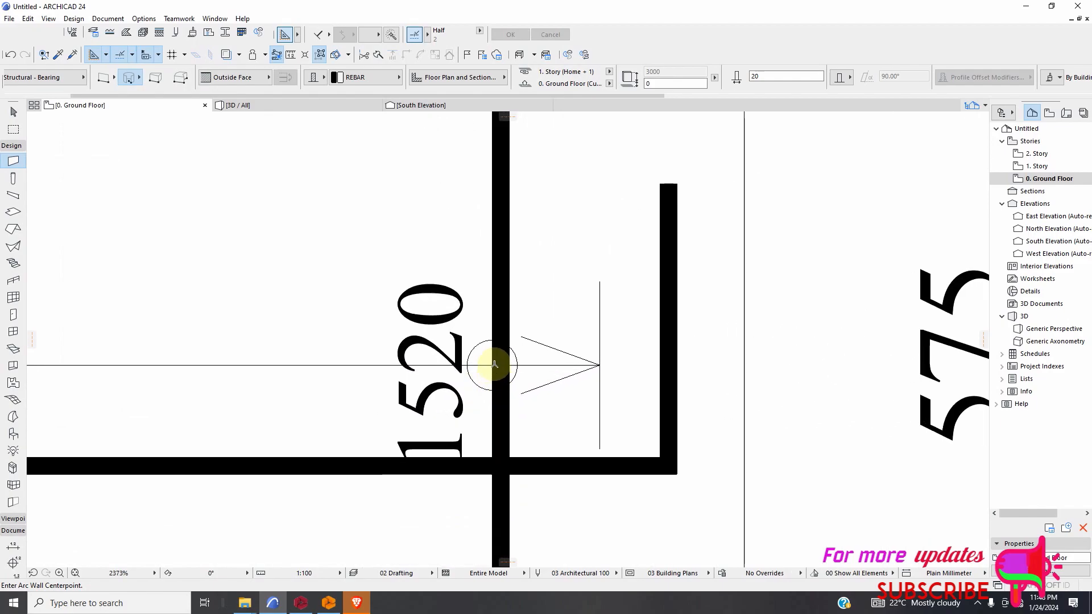
left_click(493, 365)
left_click(493, 366)
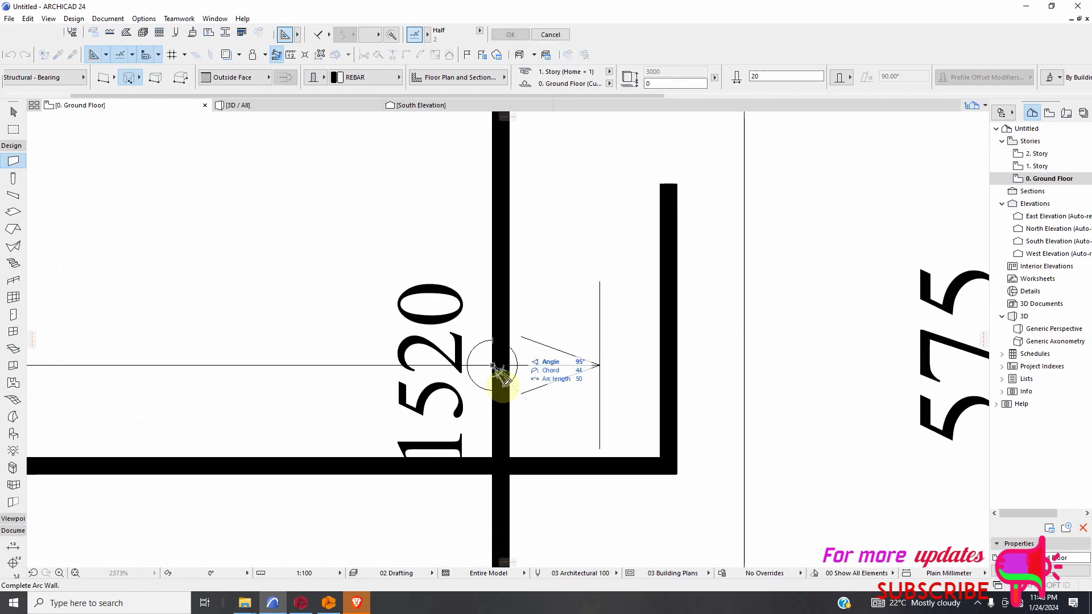
left_click(505, 390)
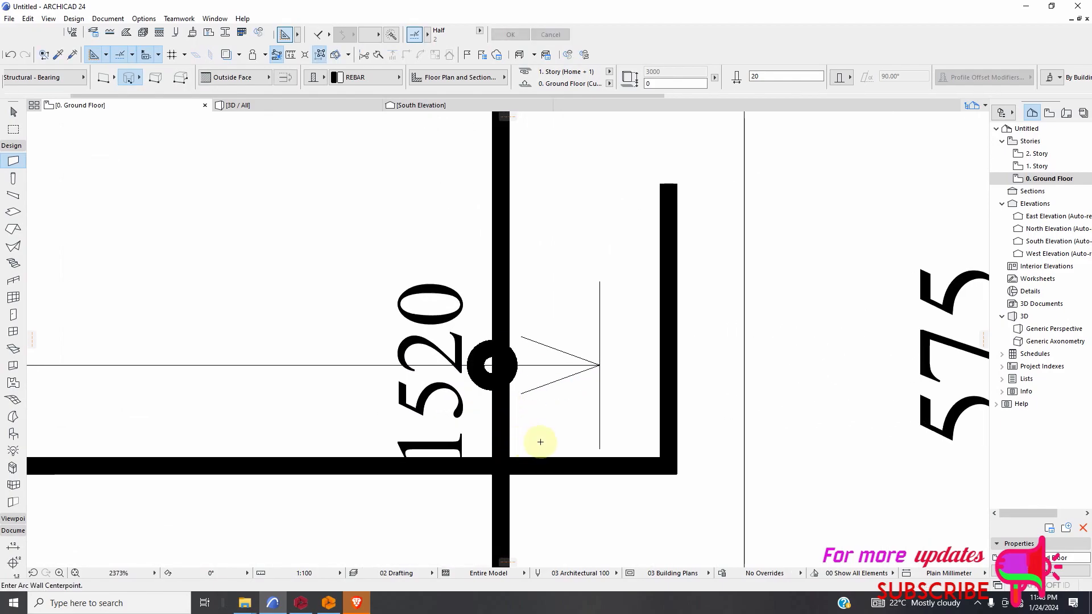
Set the wall thickness to 10 and draw a circular REBAR wall around the marker on the horizontal footing bar.
scroll(578, 437, "down", 9)
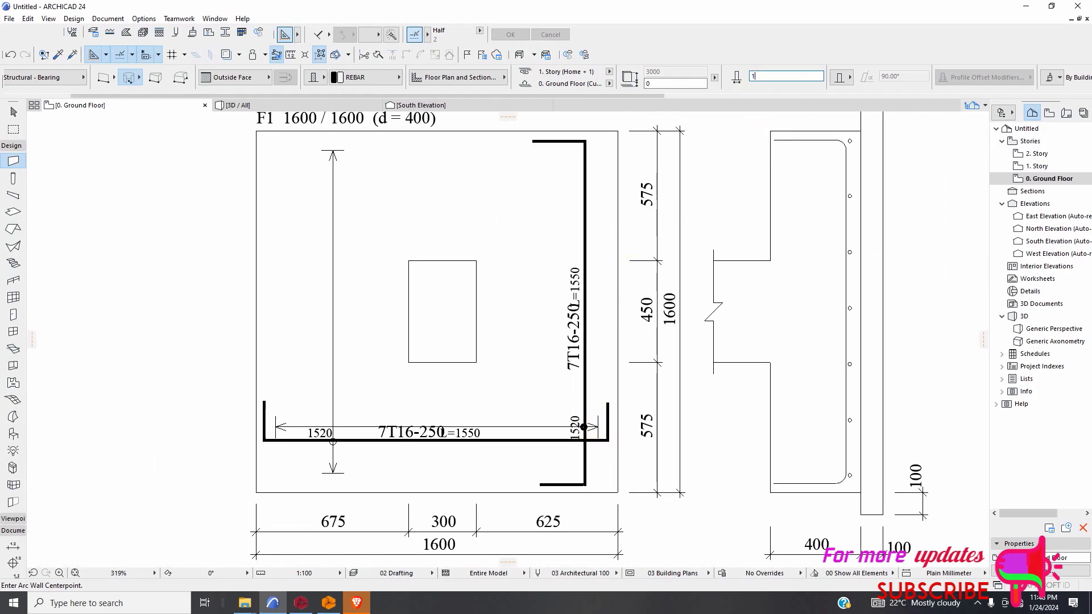
scroll(333, 441, "up", 6)
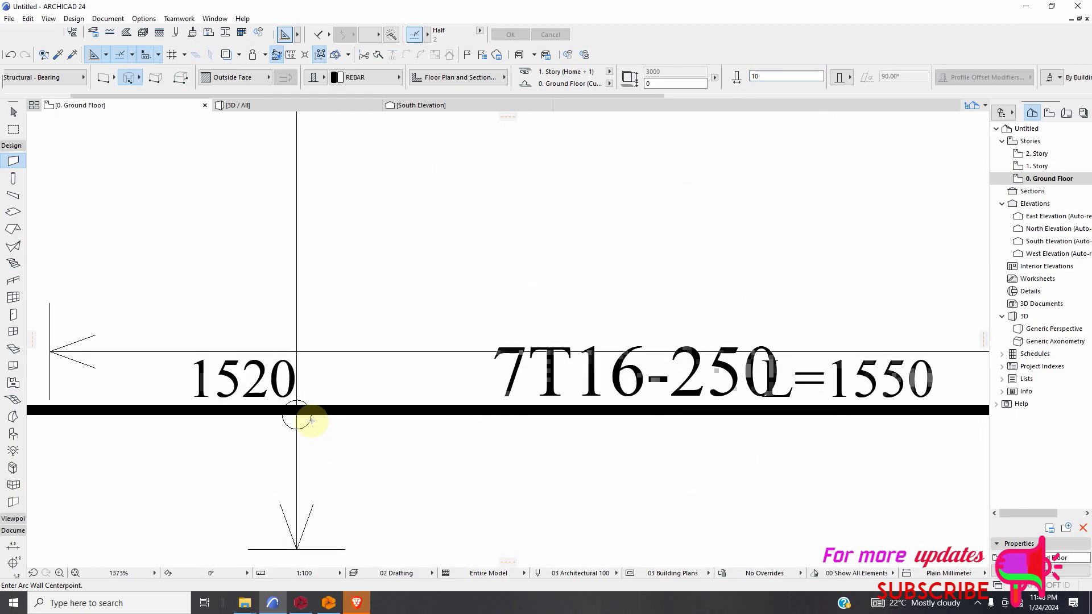
left_click(297, 410)
left_click(308, 431)
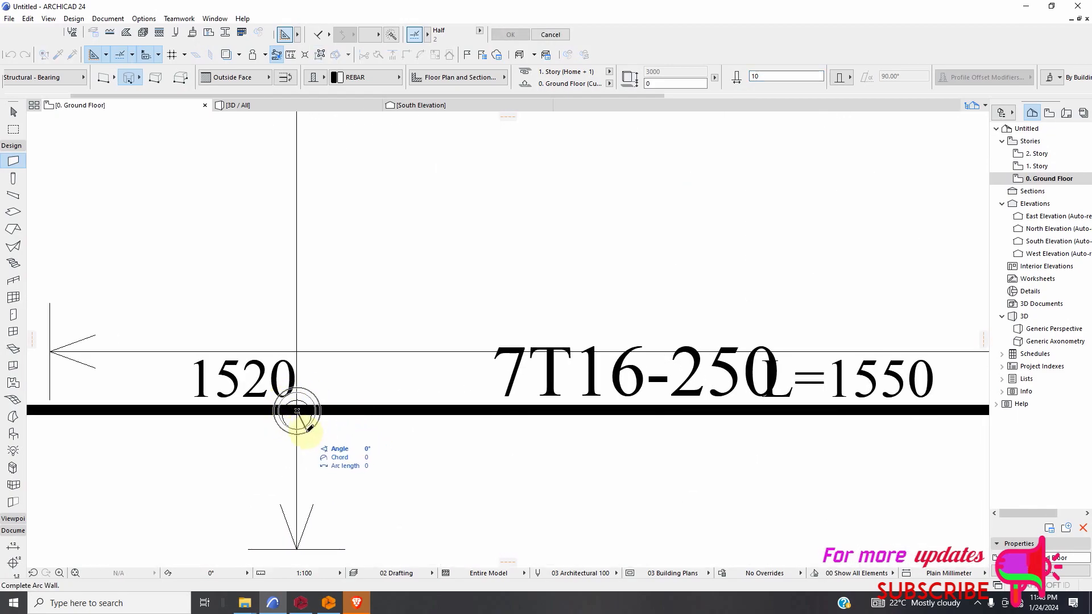
left_click(310, 431)
scroll(426, 470, "down", 9)
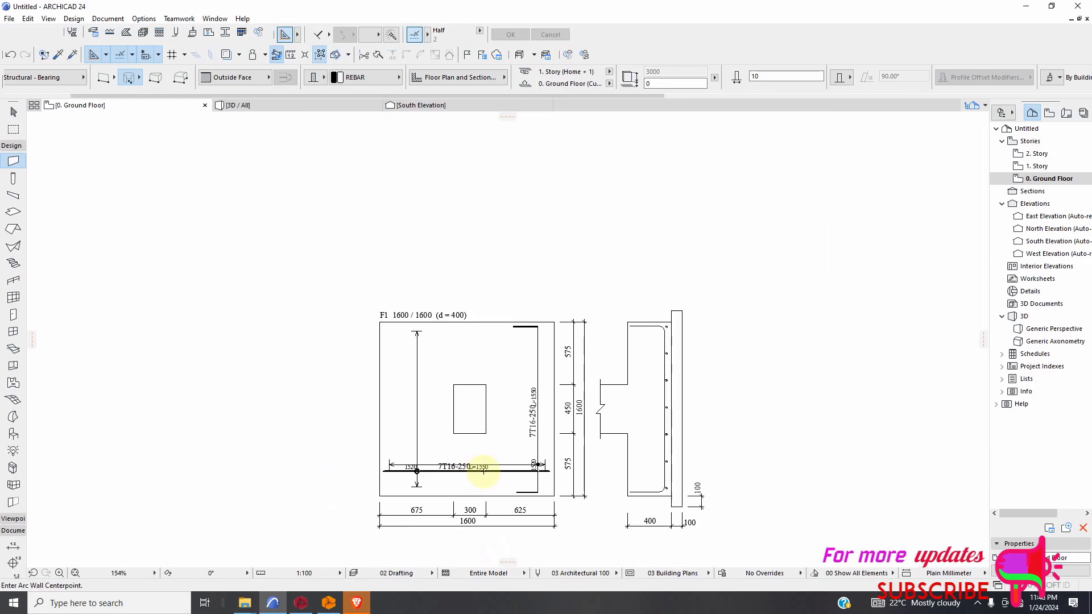
Make the vertical and horizontal 7T16-250 labels in the F1 footing plan bold.
key("Escape")
scroll(531, 448, "up", 2)
left_click(532, 430)
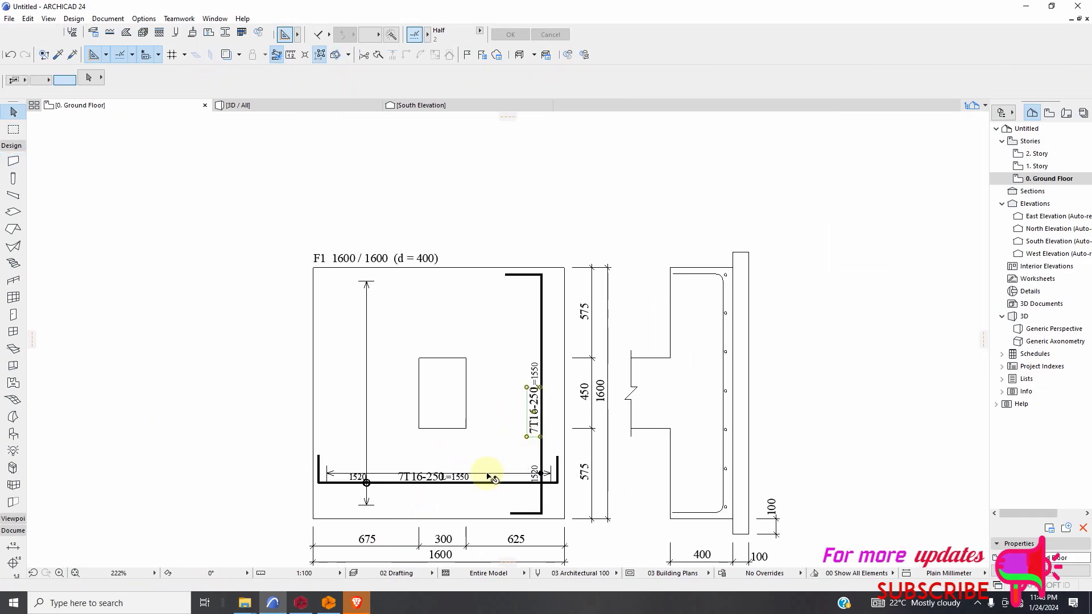
scroll(473, 476, "up", 2)
scroll(499, 465, "up", 1)
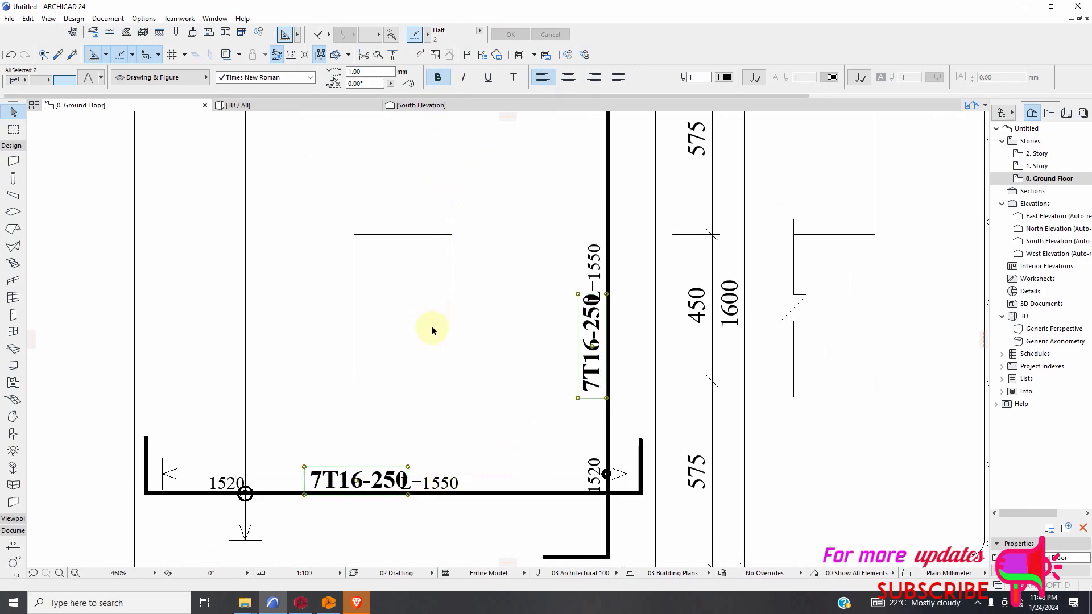
scroll(438, 353, "down", 7)
Set the text height of both 7T16-250 labels in the F1 plan to 2.00 mm.
left_click(525, 487)
scroll(472, 375, "up", 3)
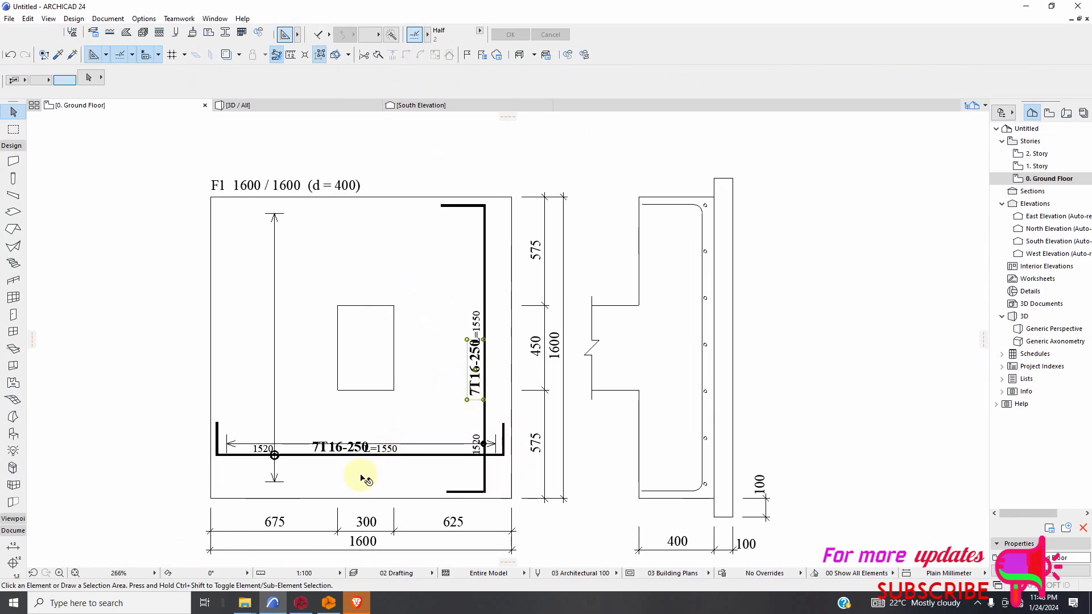
scroll(338, 470, "up", 4)
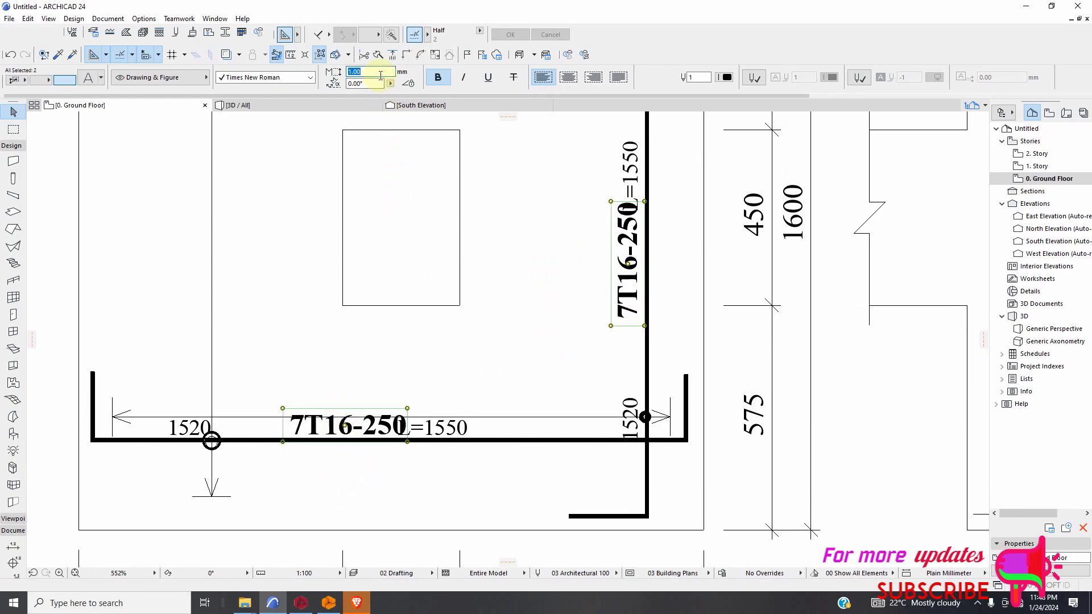
left_click(509, 286)
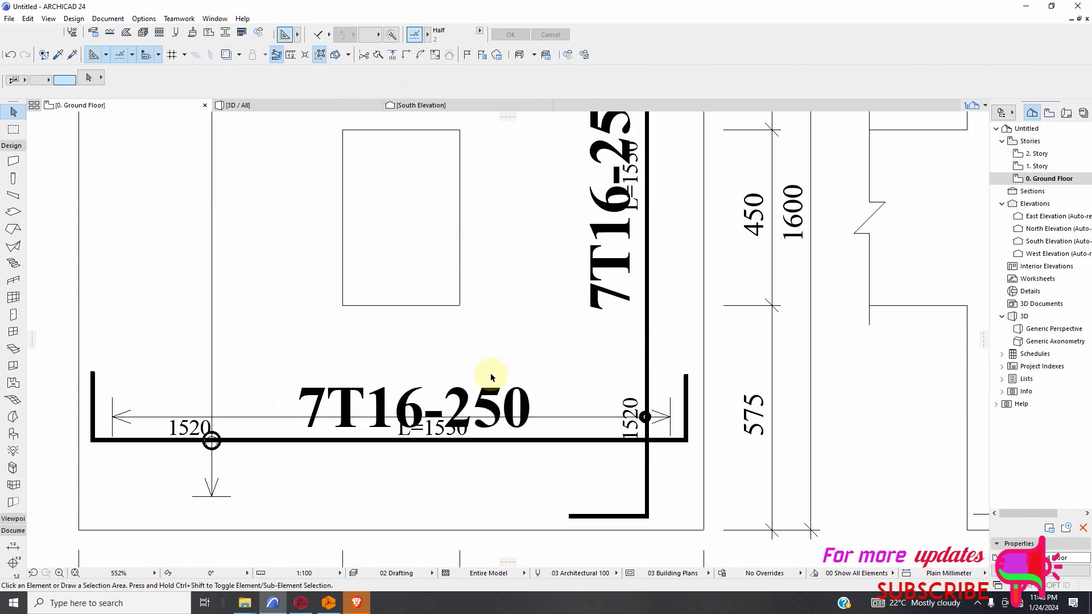
Place copies of the horizontal 7T16-250 label from the F1 plan beside both bar leader lines at the column's footing section.
scroll(490, 373, "down", 9)
scroll(505, 464, "down", 6)
scroll(512, 392, "up", 3)
scroll(514, 393, "up", 5)
scroll(524, 369, "down", 3)
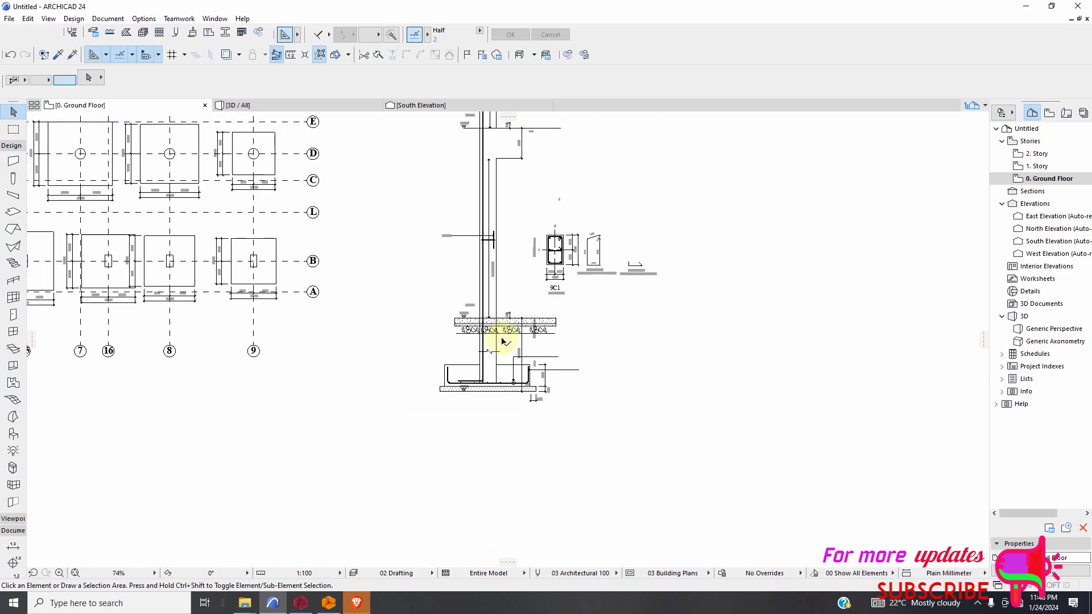
scroll(519, 381, "down", 3)
scroll(518, 512, "up", 5)
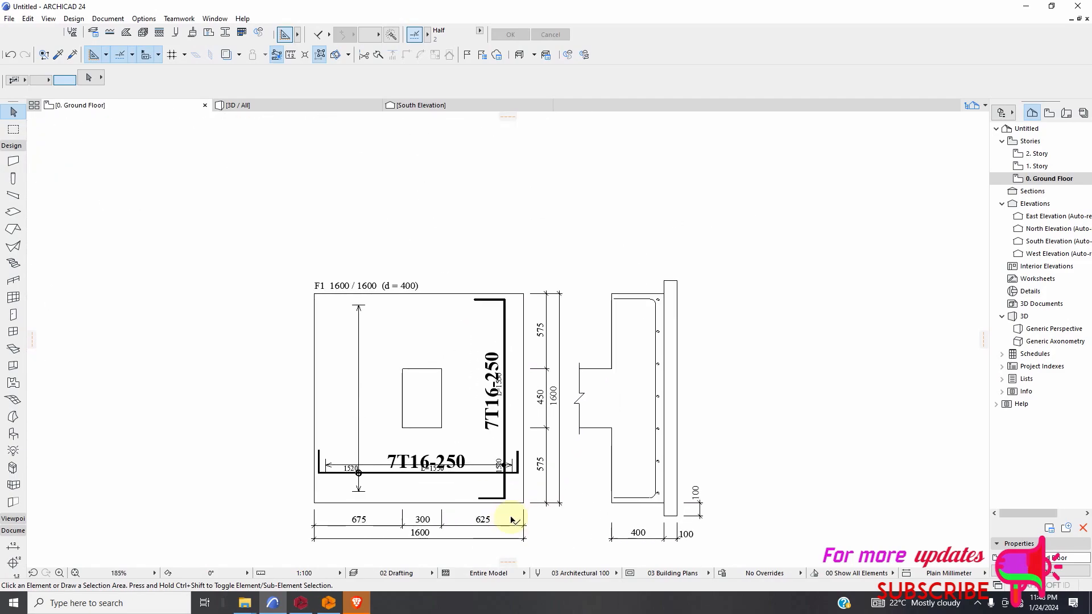
left_click(465, 467)
right_click(459, 432)
mouse_move(504, 283)
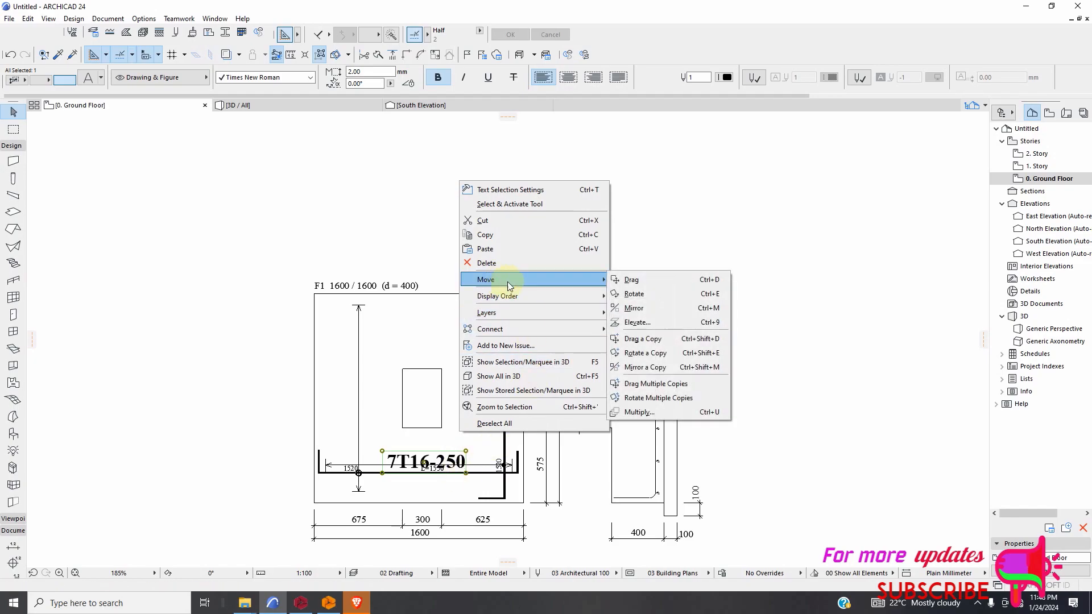
left_click(650, 383)
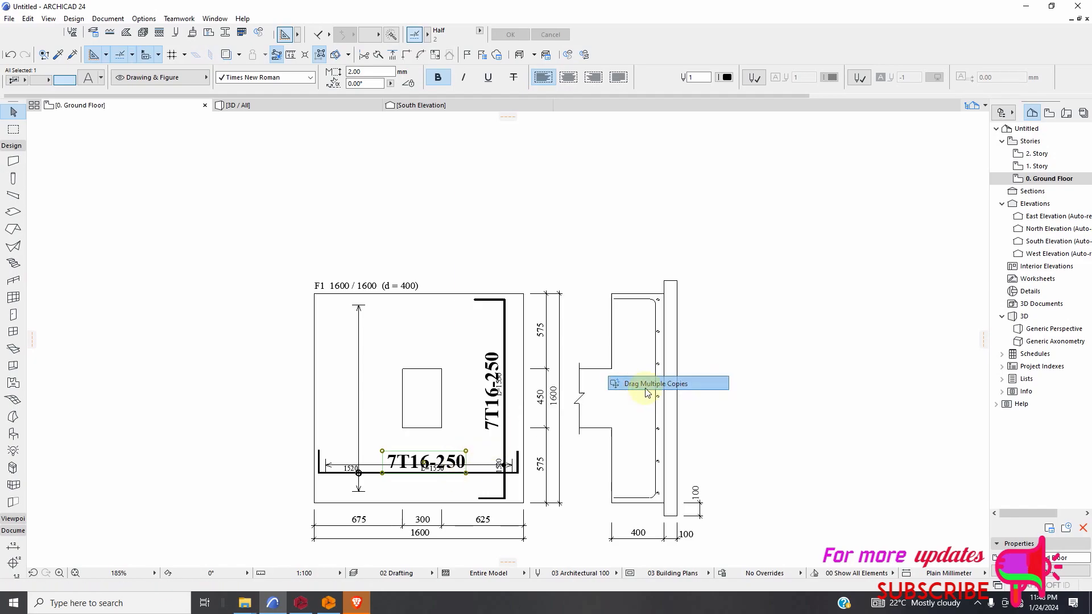
left_click(398, 464)
scroll(507, 540, "down", 4)
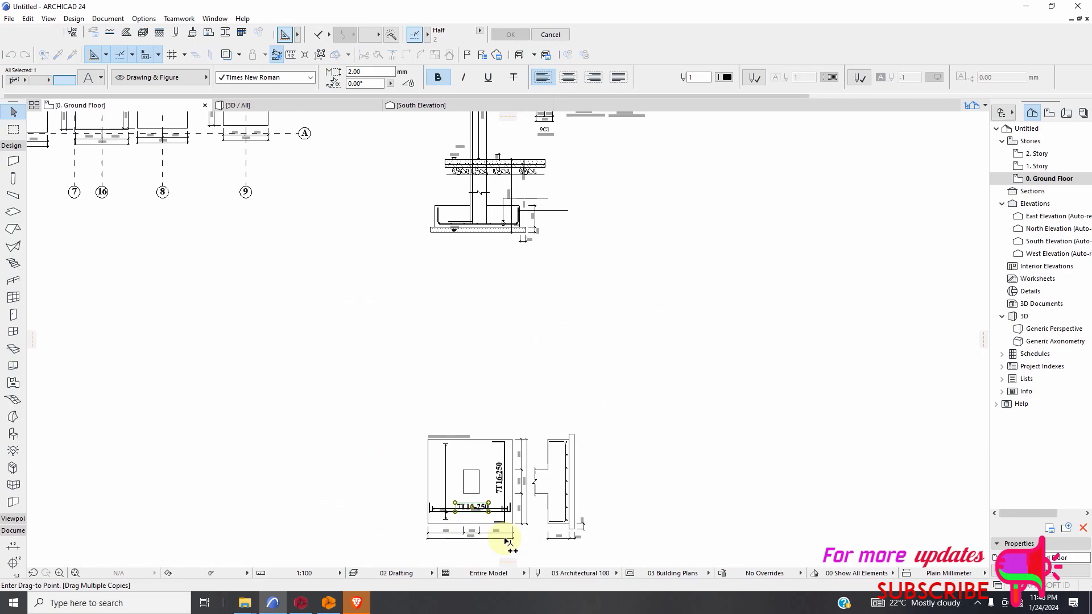
scroll(585, 224, "up", 5)
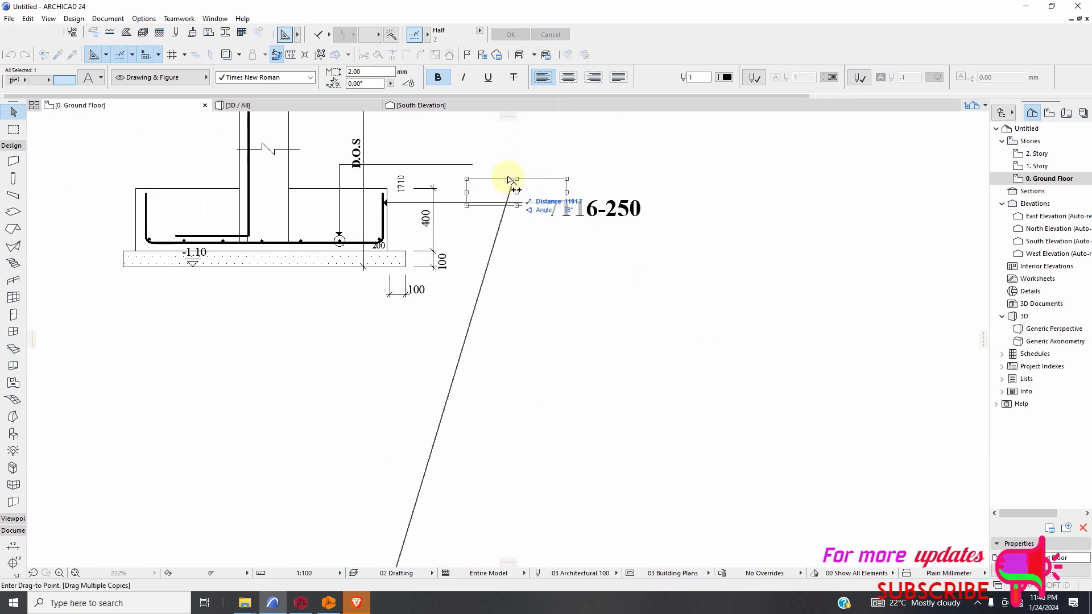
left_click(515, 165)
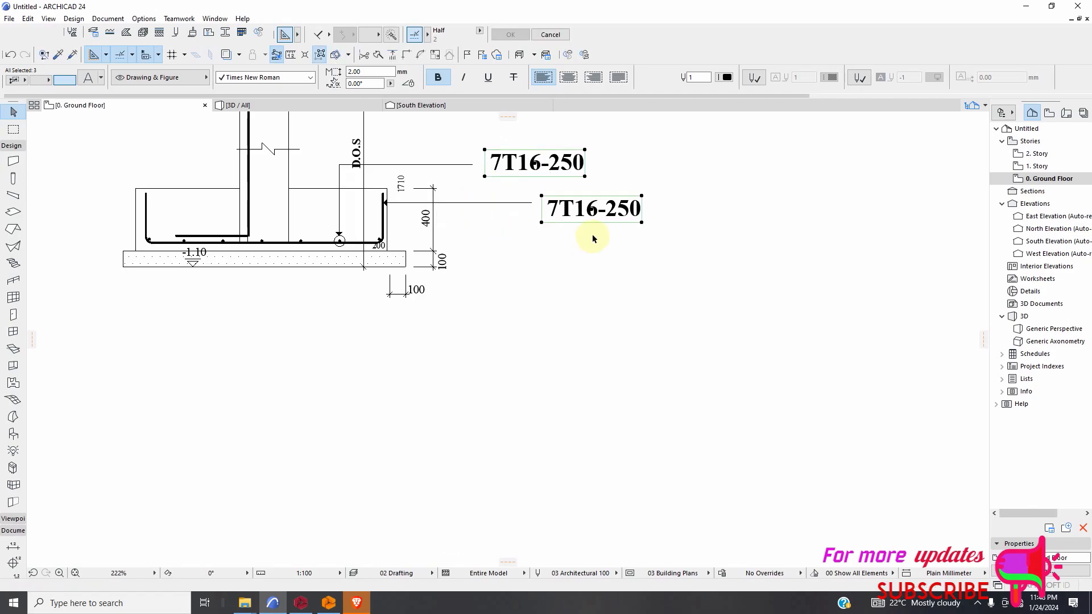
Change the lower footing section label to 7T16-250-B1 and the upper one to 7T16-250-B2.
scroll(592, 235, "up", 2)
double_click(639, 199)
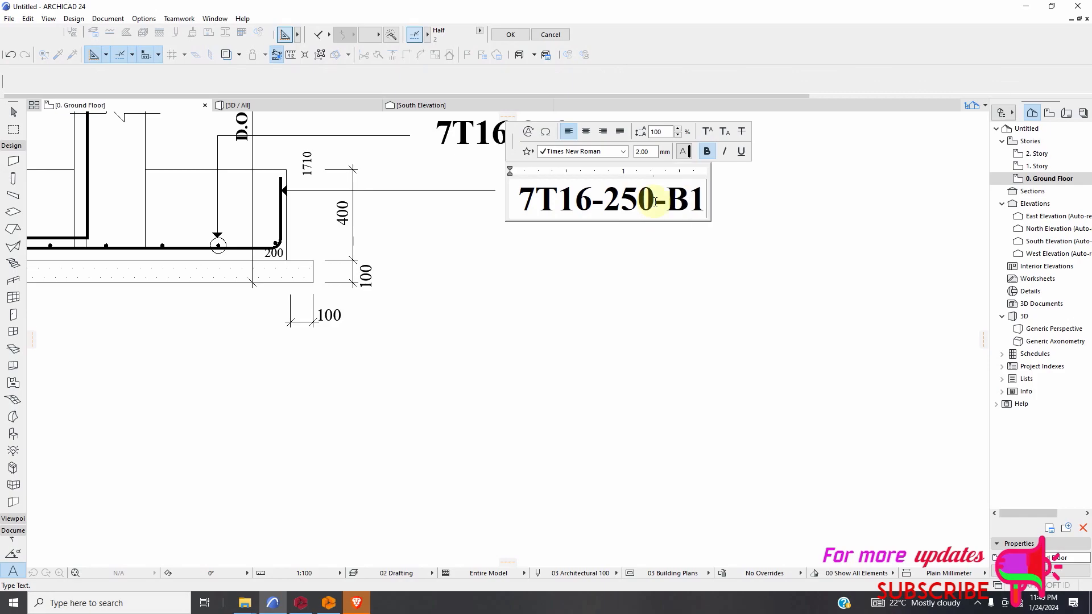
left_click(615, 318)
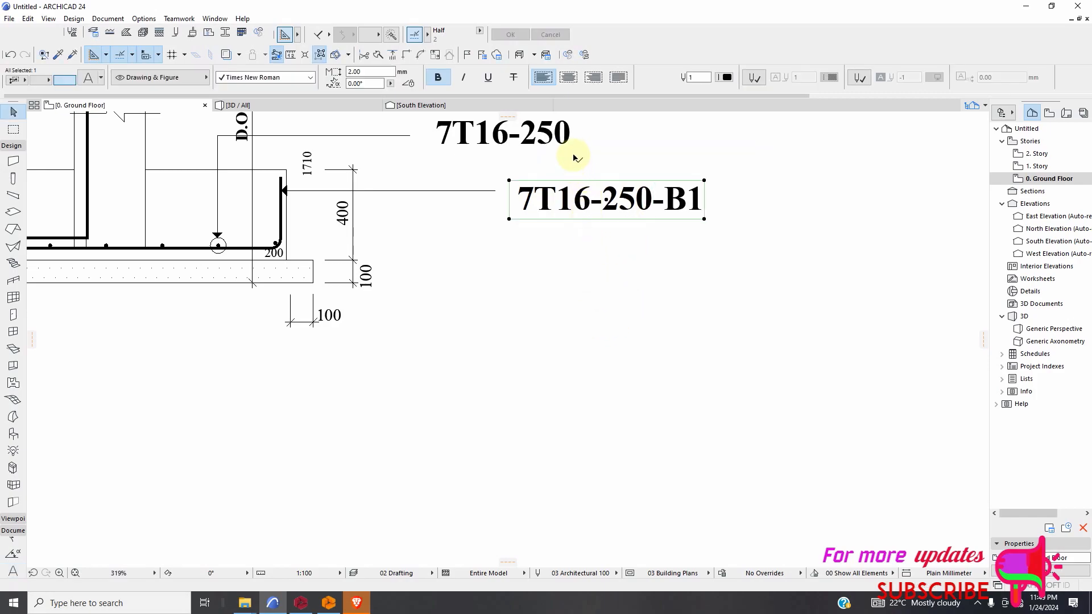
left_click(572, 145)
double_click(570, 148)
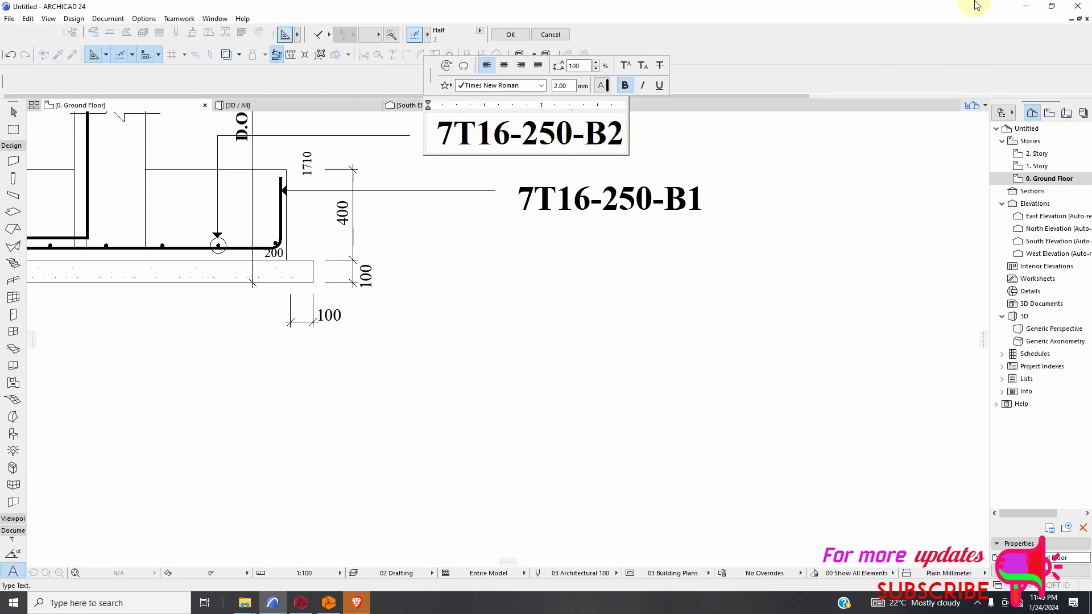
left_click(443, 415)
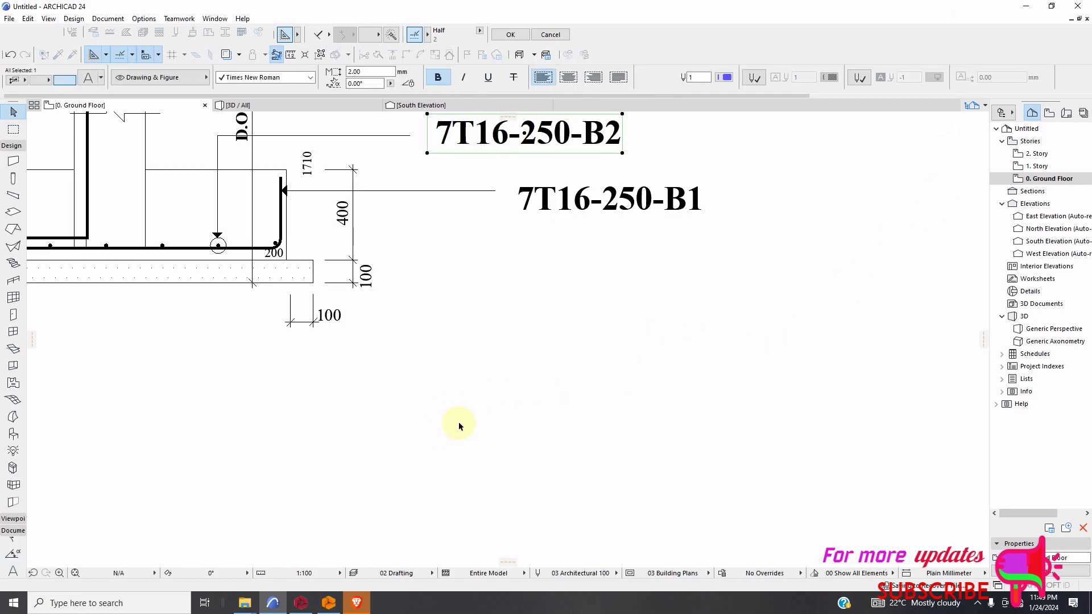
Set the text height of the bold 6T16 leader labels on every storey of the column elevation to 3 mm.
scroll(456, 432, "down", 6)
scroll(398, 364, "up", 4)
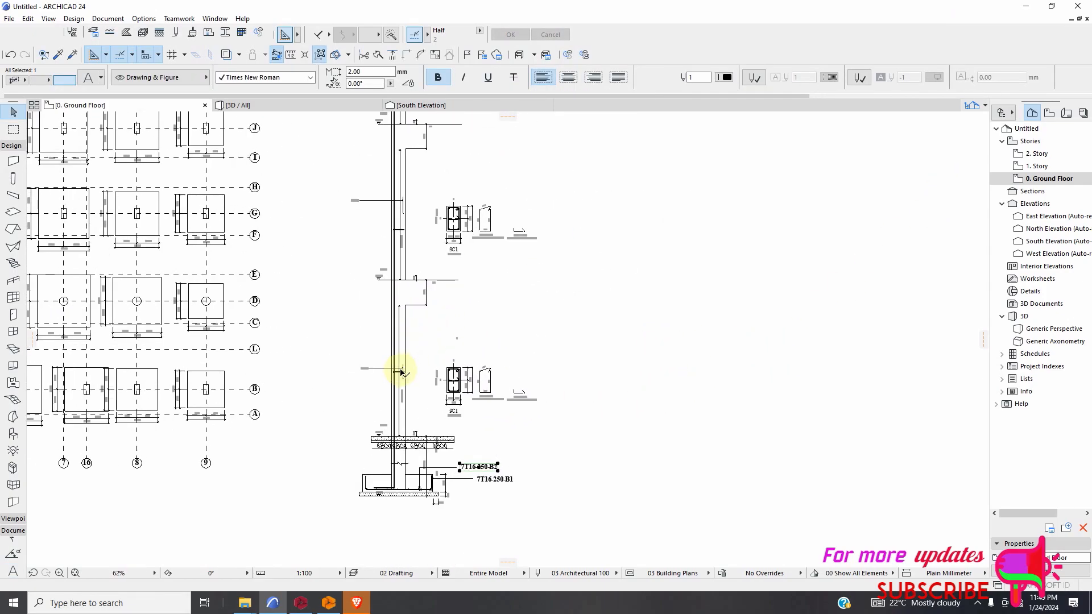
scroll(394, 386, "up", 4)
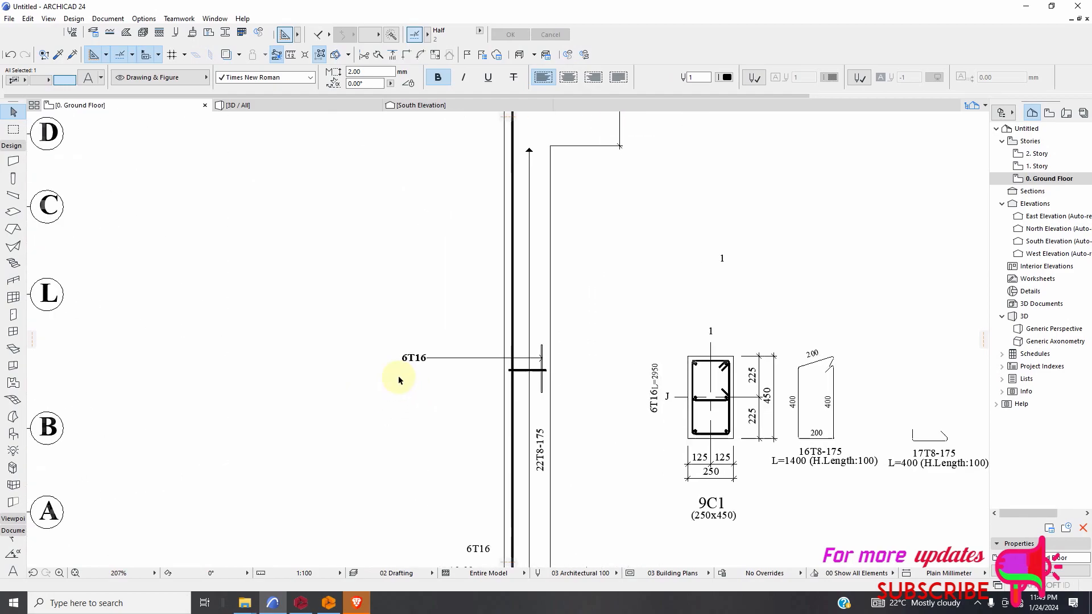
left_click(400, 380)
scroll(462, 432, "down", 4)
scroll(438, 245, "up", 8)
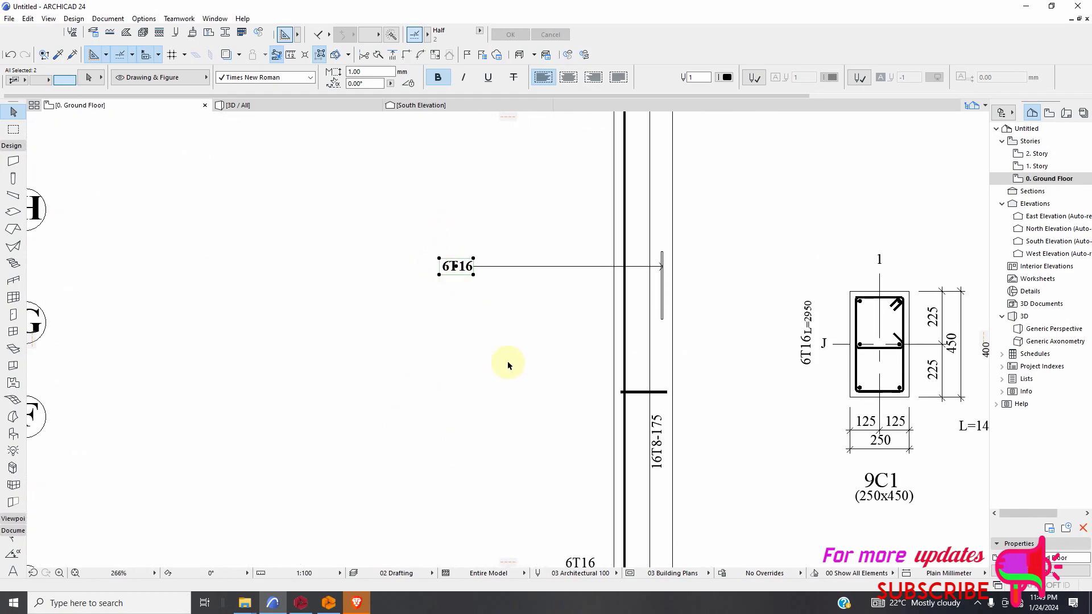
scroll(508, 365, "down", 8)
scroll(513, 325, "up", 5)
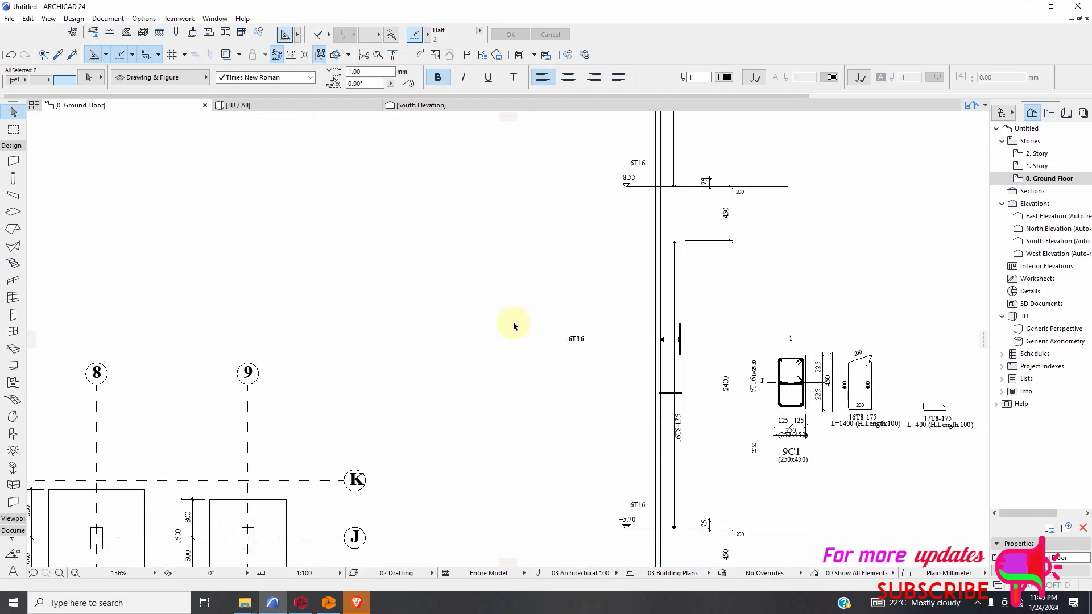
left_click(563, 339)
scroll(567, 373, "down", 4)
scroll(568, 288, "up", 5)
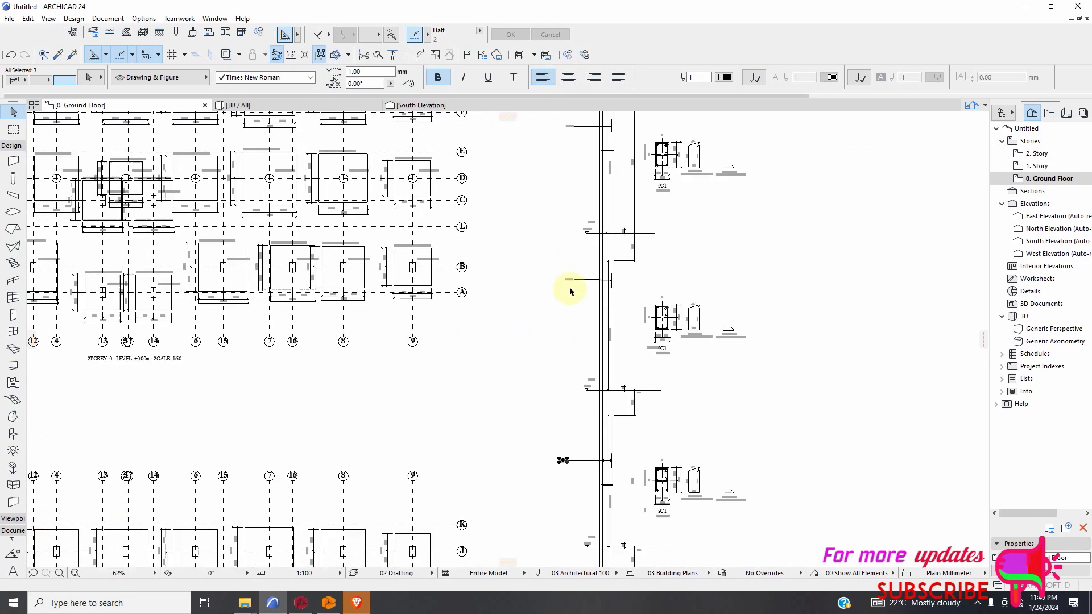
left_click(560, 312, "shift")
scroll(589, 399, "down", 4)
scroll(584, 303, "up", 5)
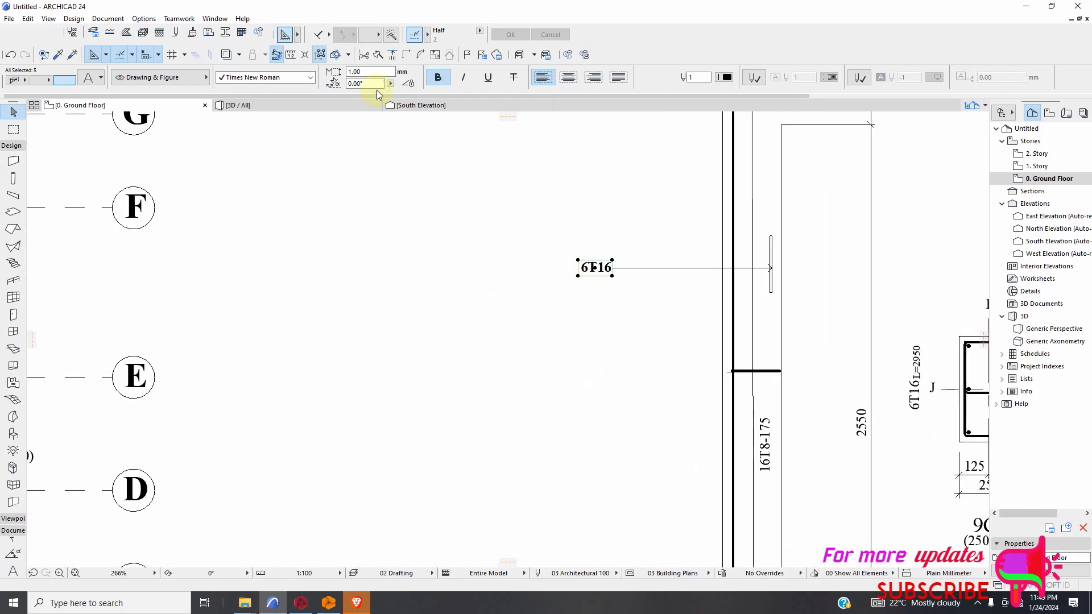
type("3")
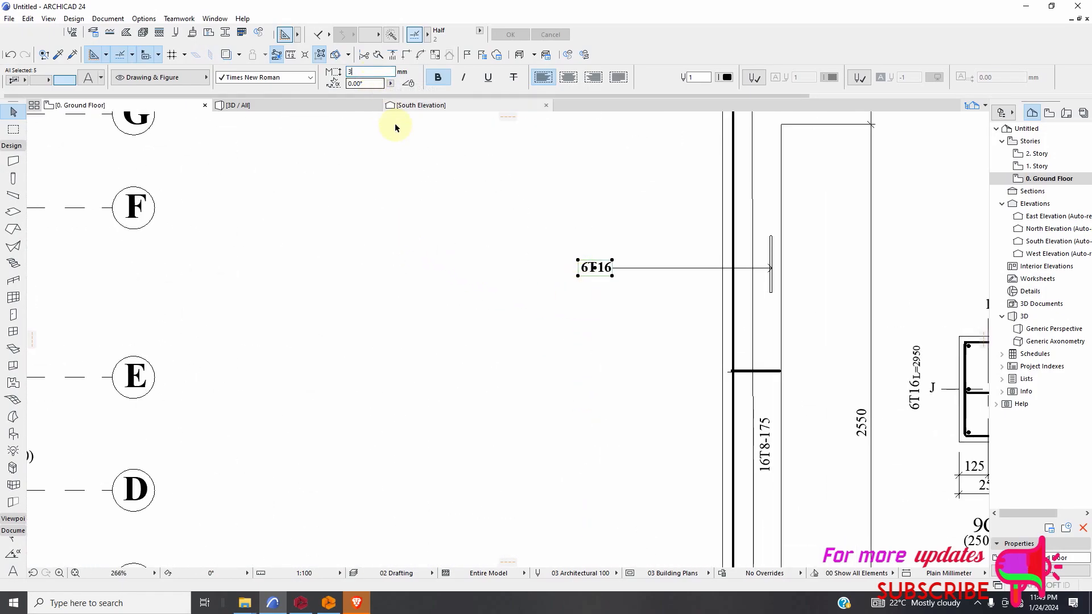
left_click(437, 249)
Make the vertical 22T8-175 and 16T8-175 stirrup labels along the column elevation bold with a text height of 2 mm.
scroll(483, 353, "down", 3)
scroll(480, 344, "down", 3)
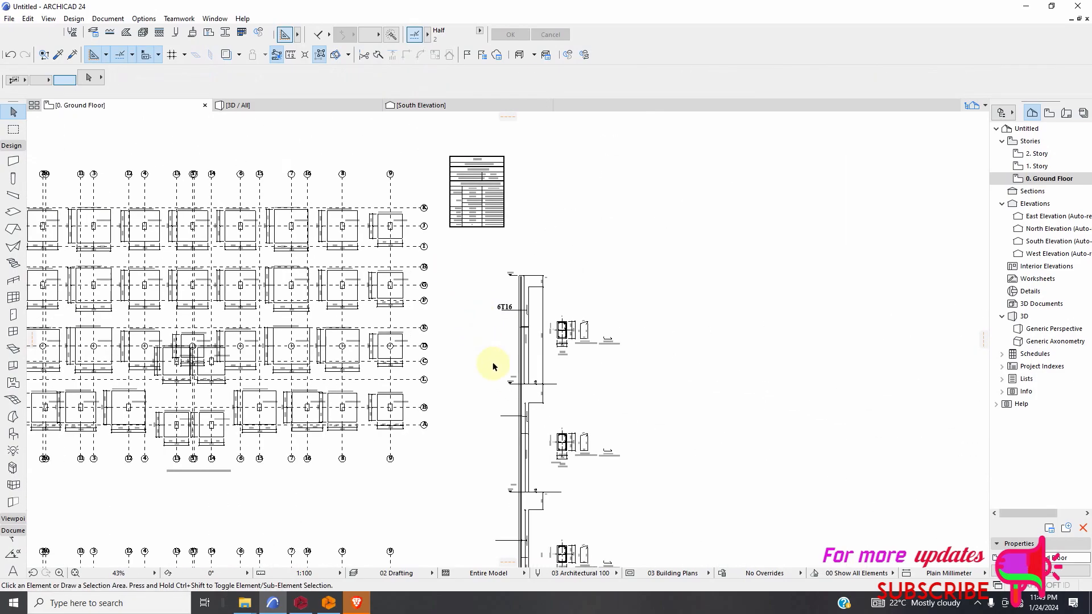
scroll(509, 494, "up", 3)
scroll(507, 327, "down", 4)
scroll(502, 529, "up", 4)
scroll(598, 319, "down", 4)
scroll(578, 525, "up", 3)
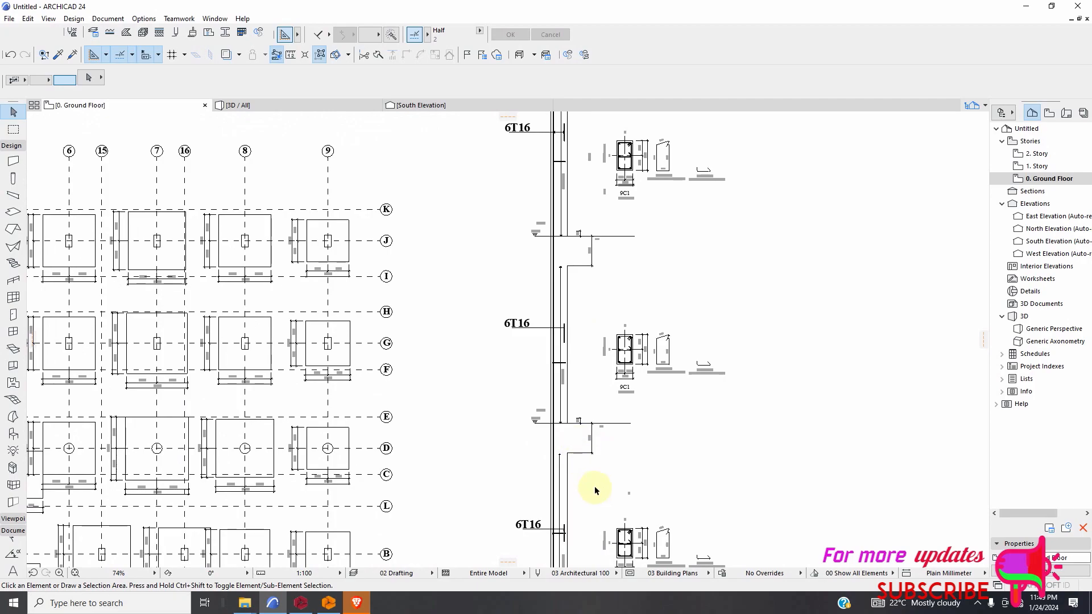
scroll(586, 455, "up", 2)
scroll(577, 418, "down", 2)
scroll(567, 524, "up", 3)
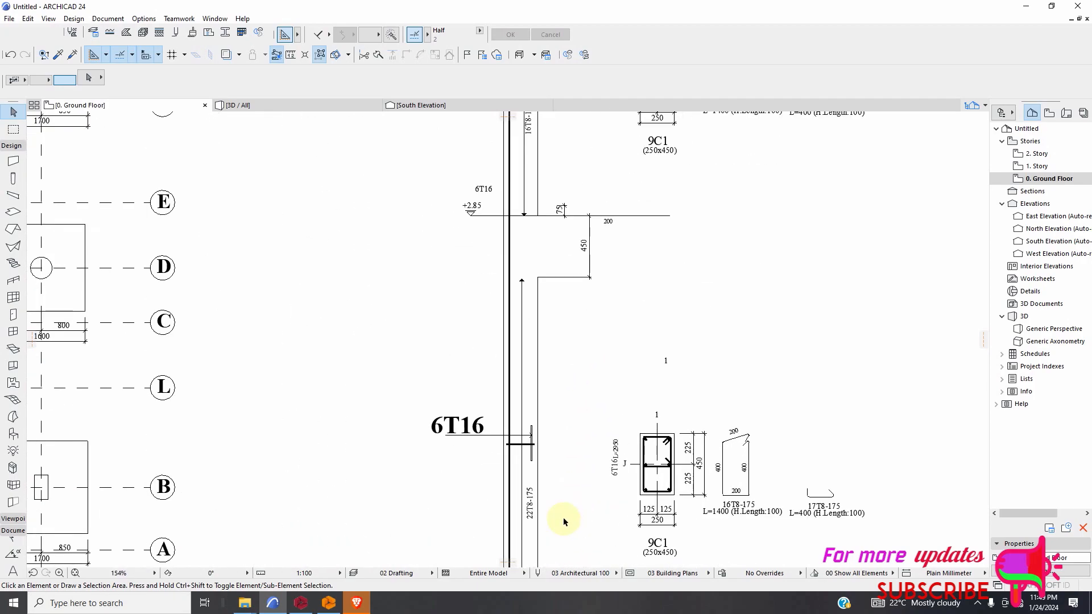
scroll(560, 502, "down", 3)
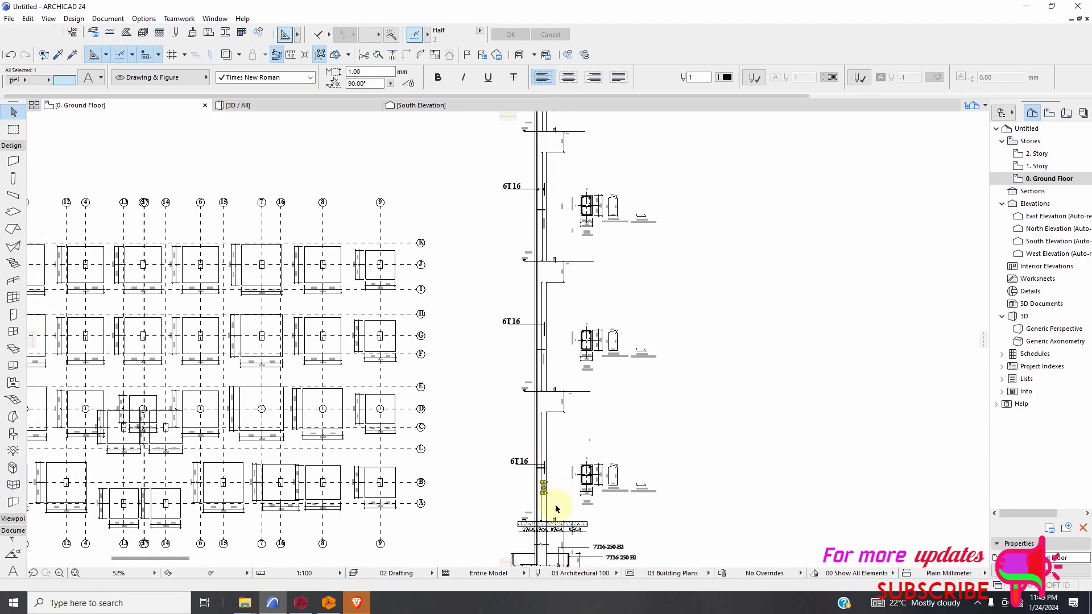
scroll(551, 375, "up", 2)
scroll(577, 341, "up", 2)
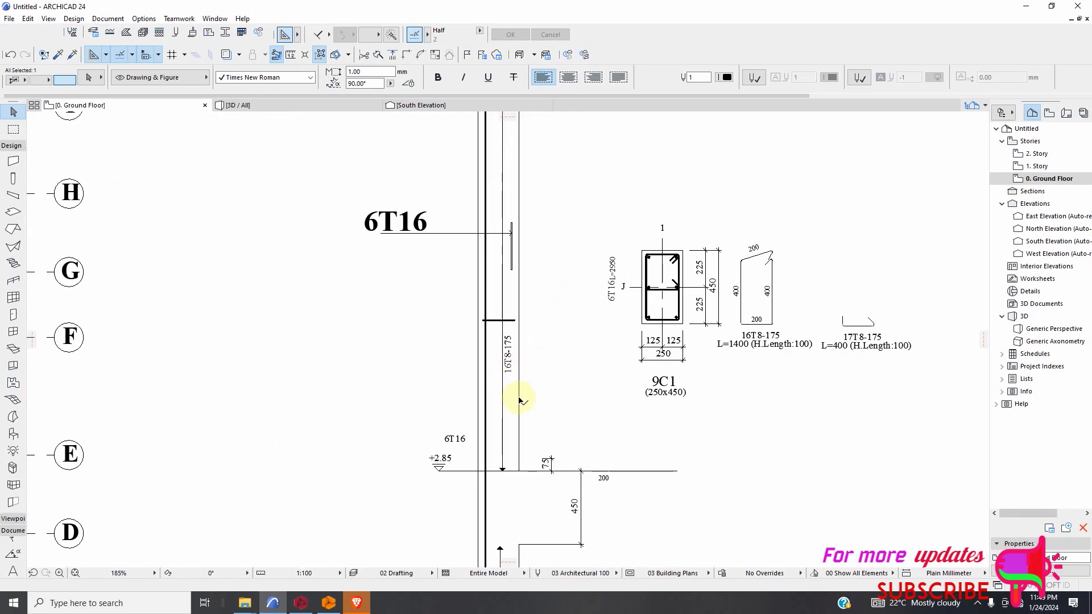
scroll(582, 427, "down", 2)
scroll(573, 309, "up", 3)
scroll(565, 404, "down", 2)
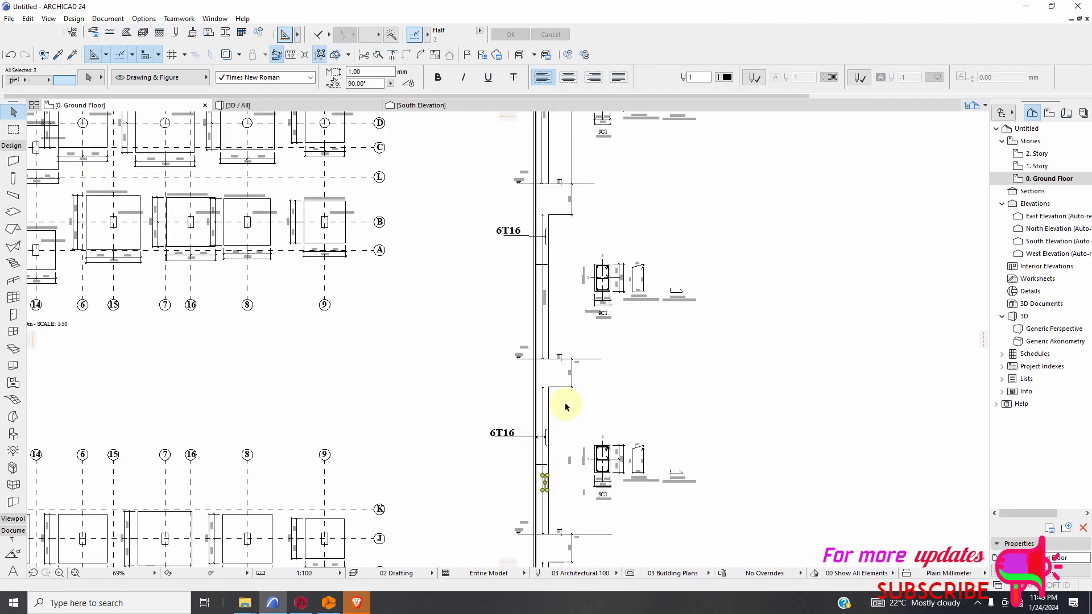
scroll(557, 313, "up", 3)
scroll(578, 446, "down", 3)
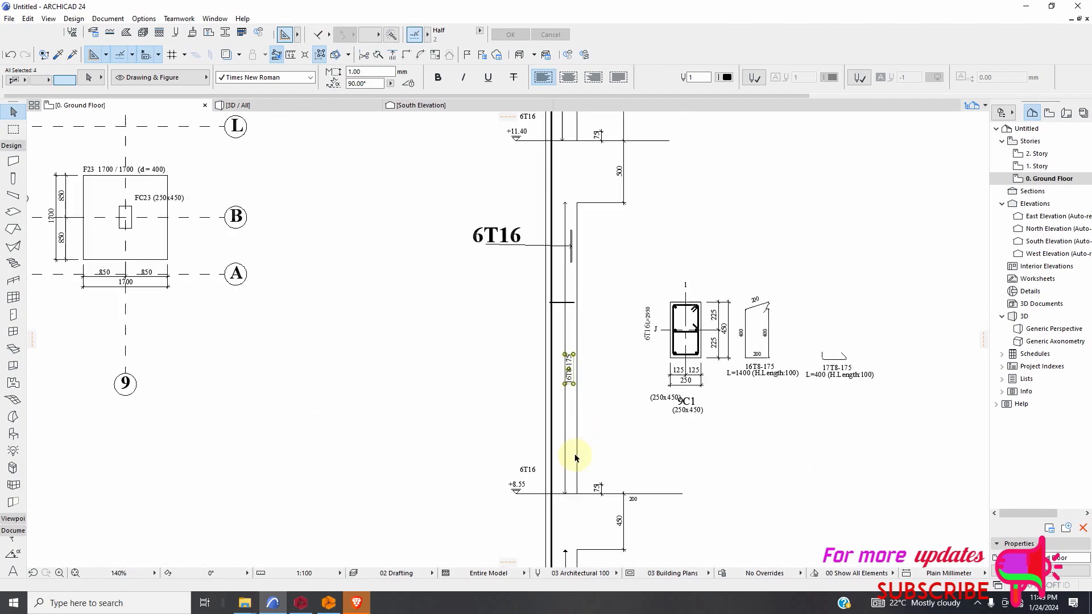
scroll(577, 280, "up", 2)
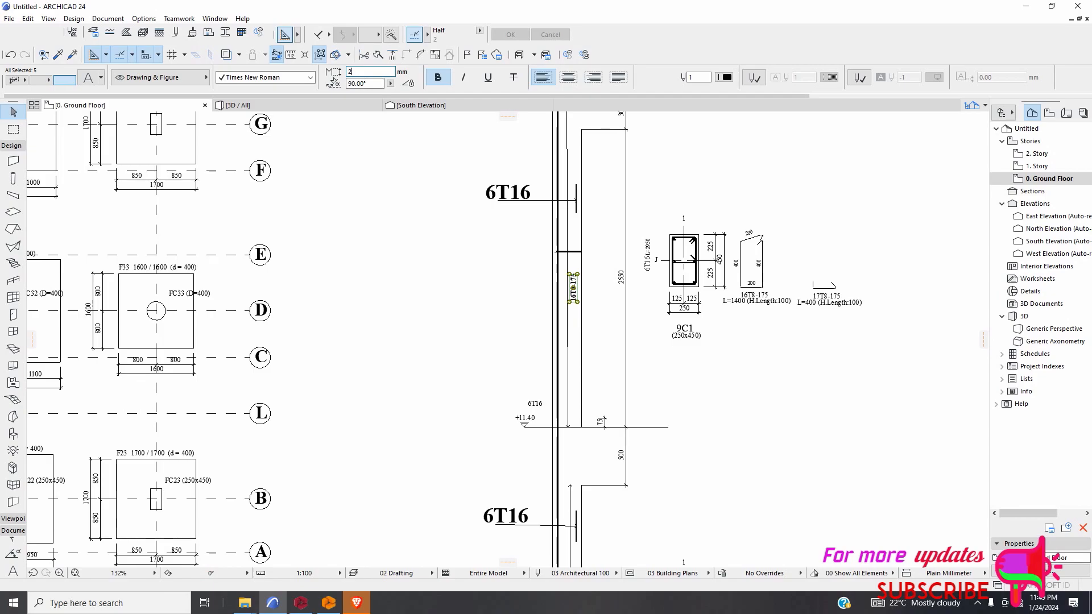
left_click(856, 389)
Examine the relabelled column elevation from its upper storeys down to the footing section and the F1 footing plan.
scroll(414, 239, "down", 4)
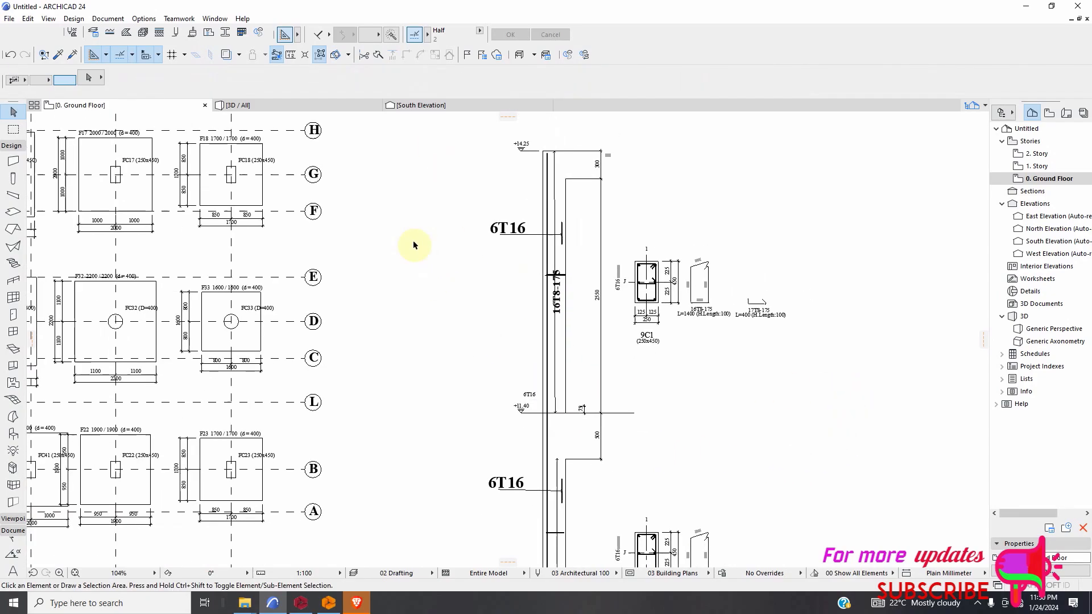
scroll(514, 378, "down", 2)
middle_click_drag(529, 478, 551, 412)
scroll(503, 505, "up", 6)
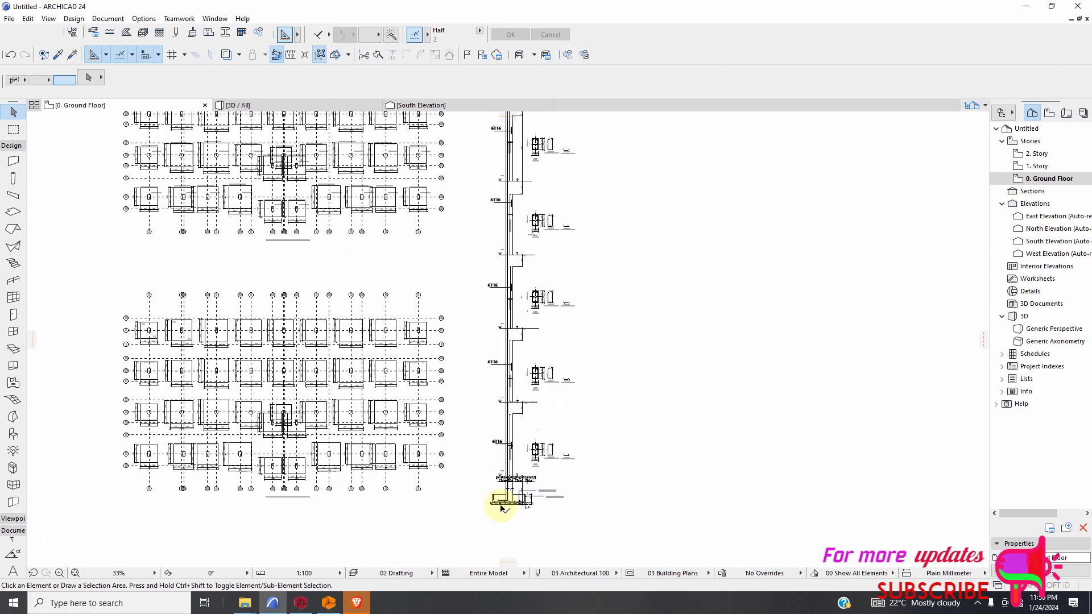
scroll(545, 376, "down", 3)
scroll(543, 509, "down", 2)
scroll(540, 510, "up", 3)
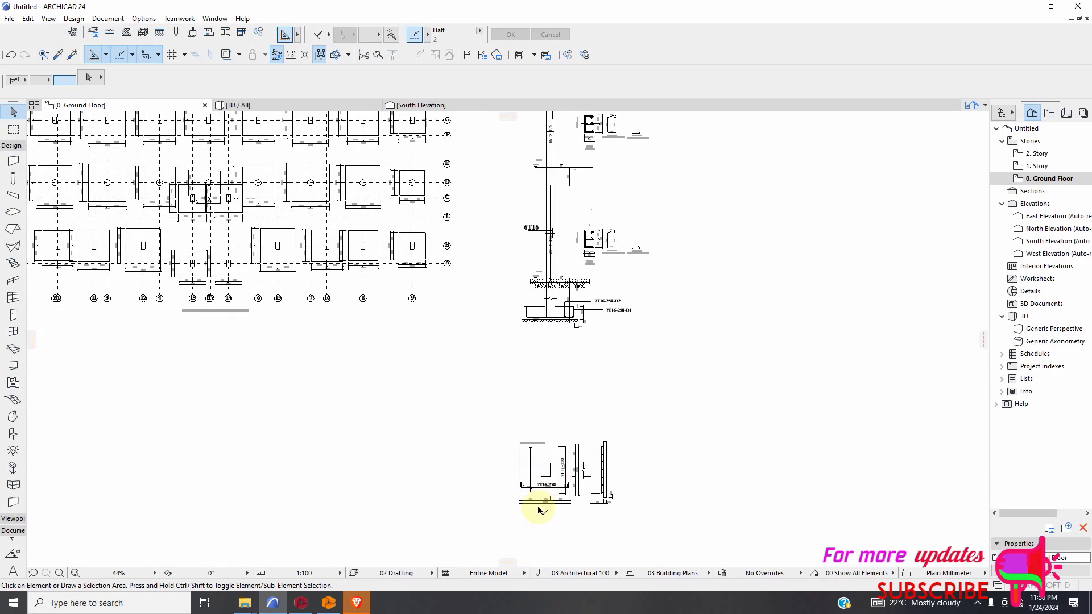
scroll(568, 304, "down", 5)
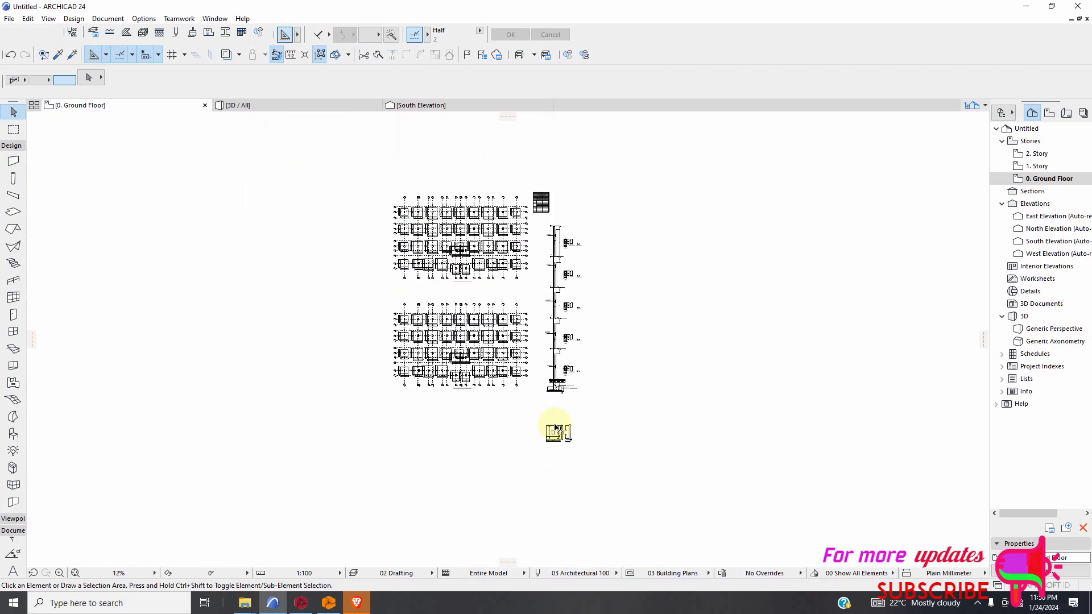
Move the whole column elevation with its footing section and the footing plan into free space farther from the foundation plans.
scroll(546, 266, "up", 3)
left_click(535, 259)
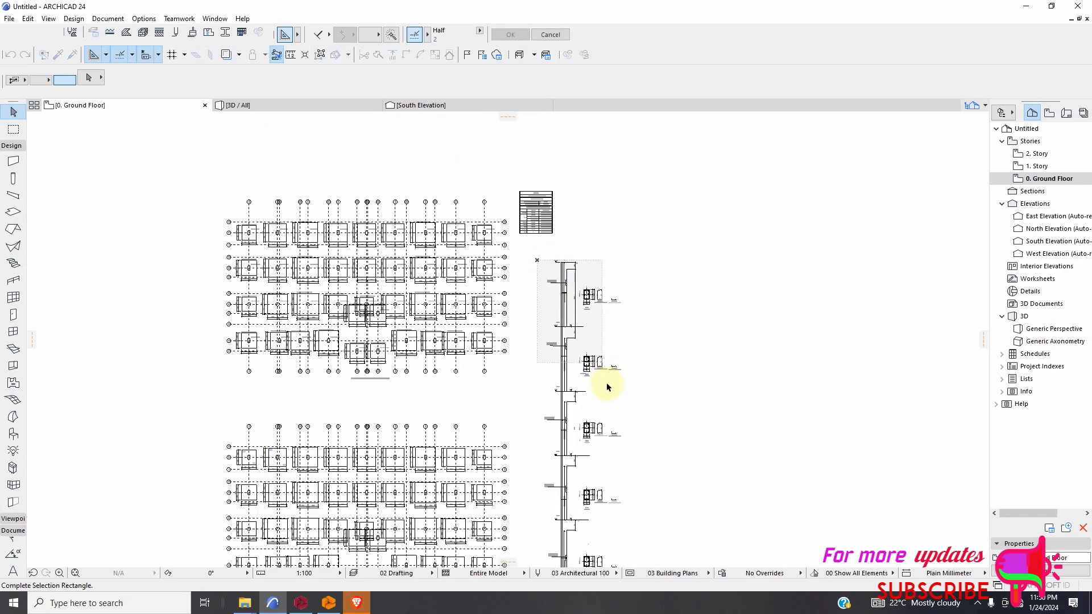
scroll(594, 376, "down", 2)
left_click(653, 555)
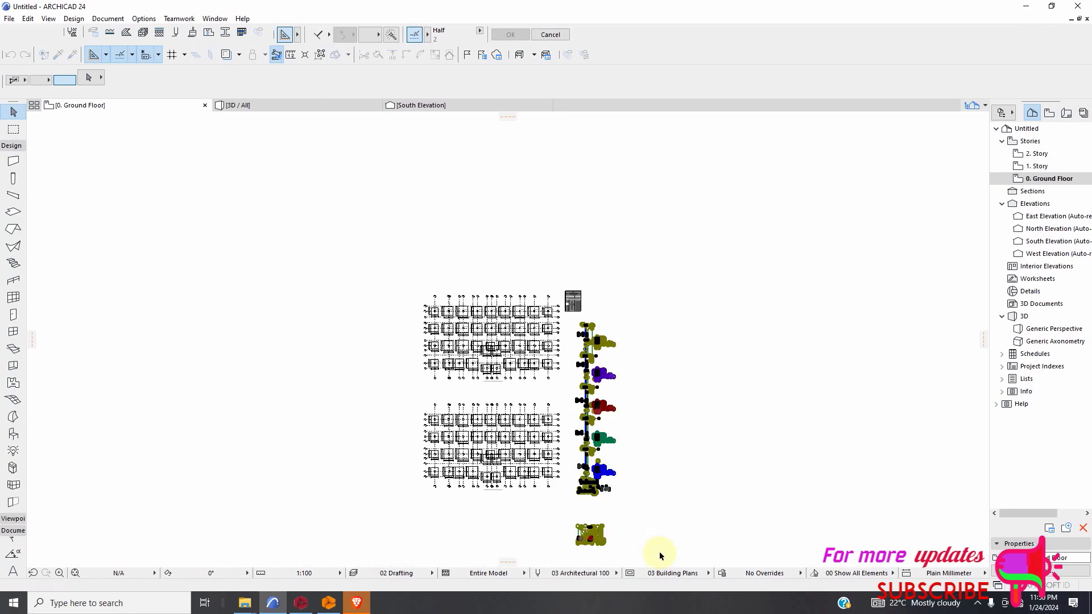
right_click(676, 398)
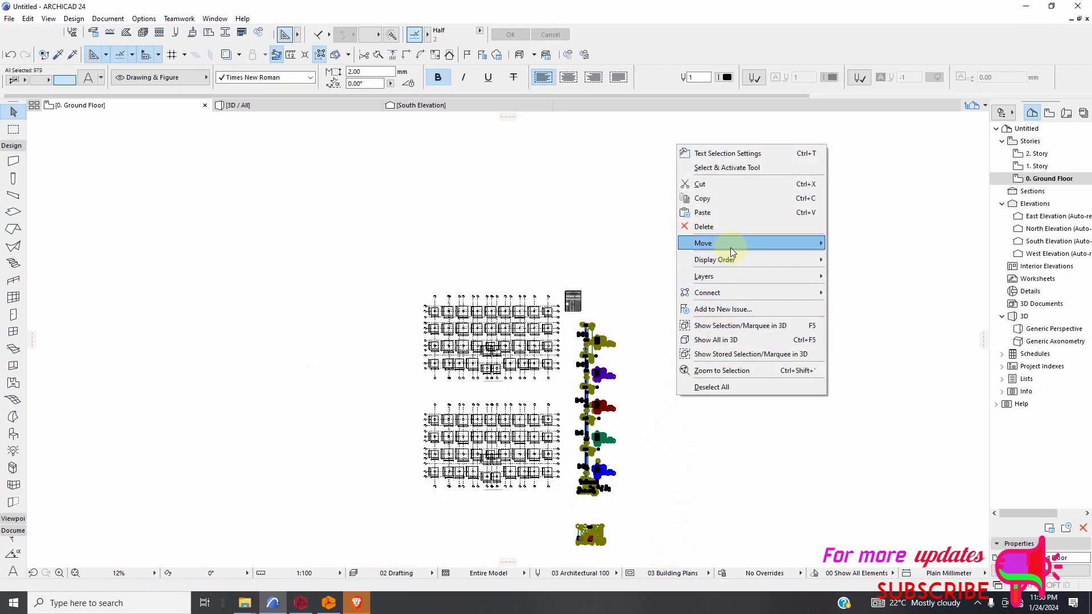
mouse_move(726, 243)
left_click(850, 243)
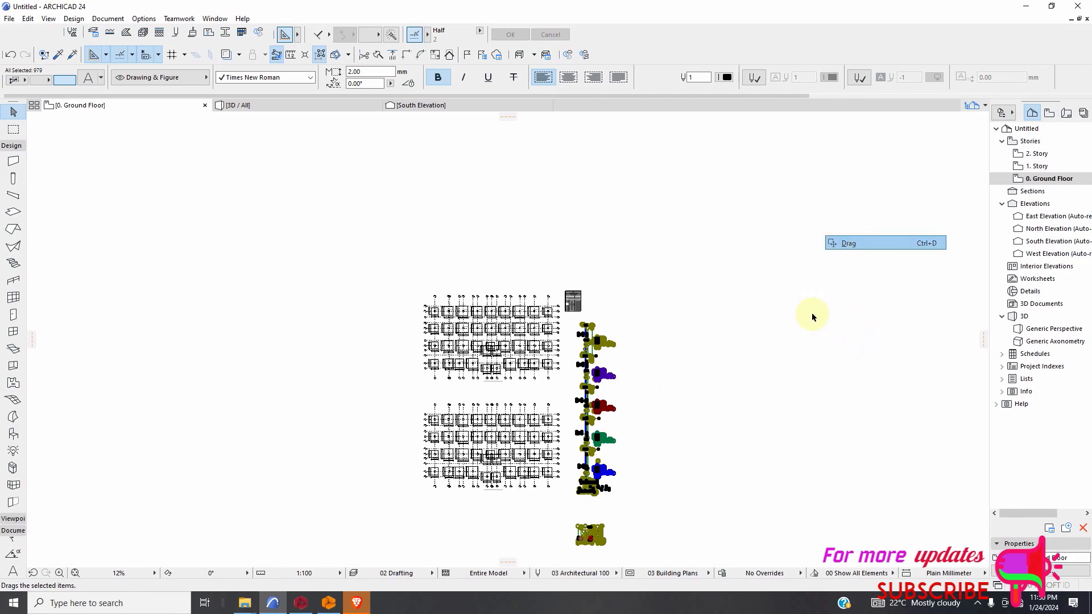
left_click(631, 440)
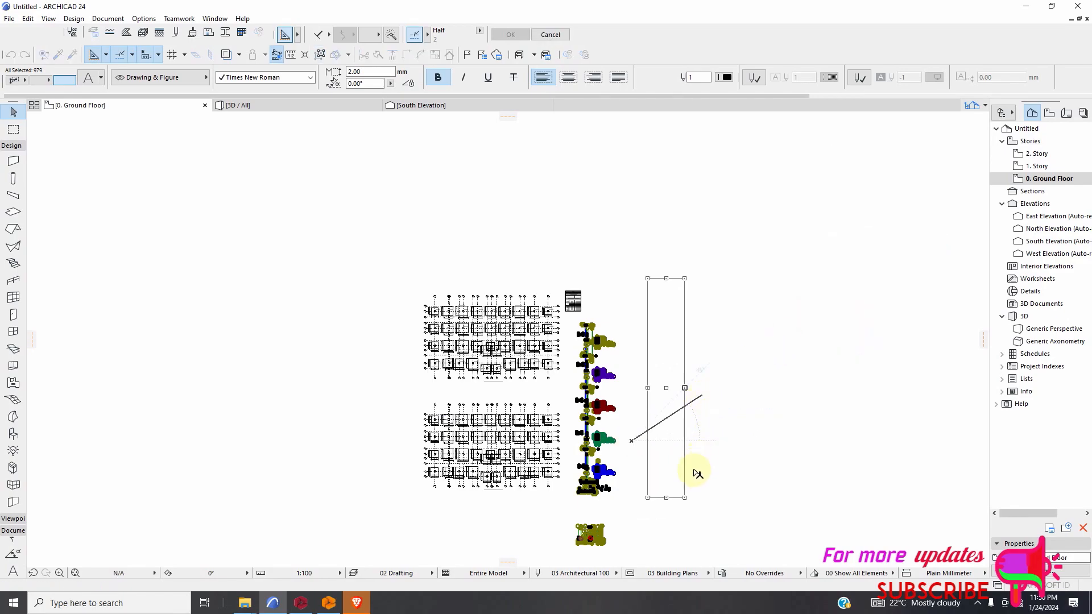
left_click(701, 395)
scroll(703, 314, "up", 3)
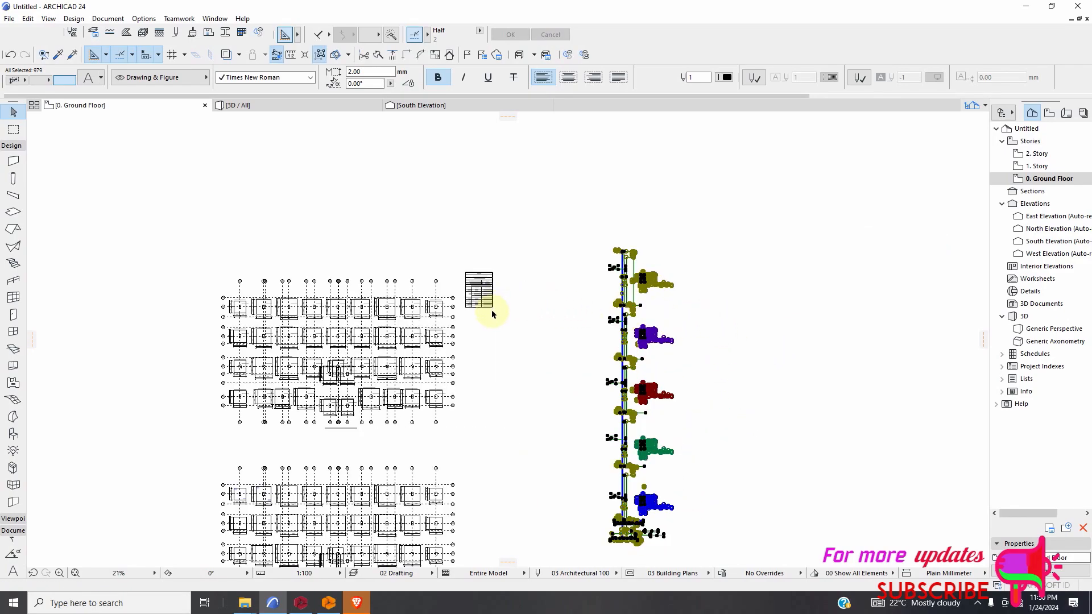
Resize the moved column and footing drawings graphically by a factor of 2.5 about the blinding's lower outer corner, including all texts and markers.
scroll(492, 314, "down", 3)
left_click(27, 19)
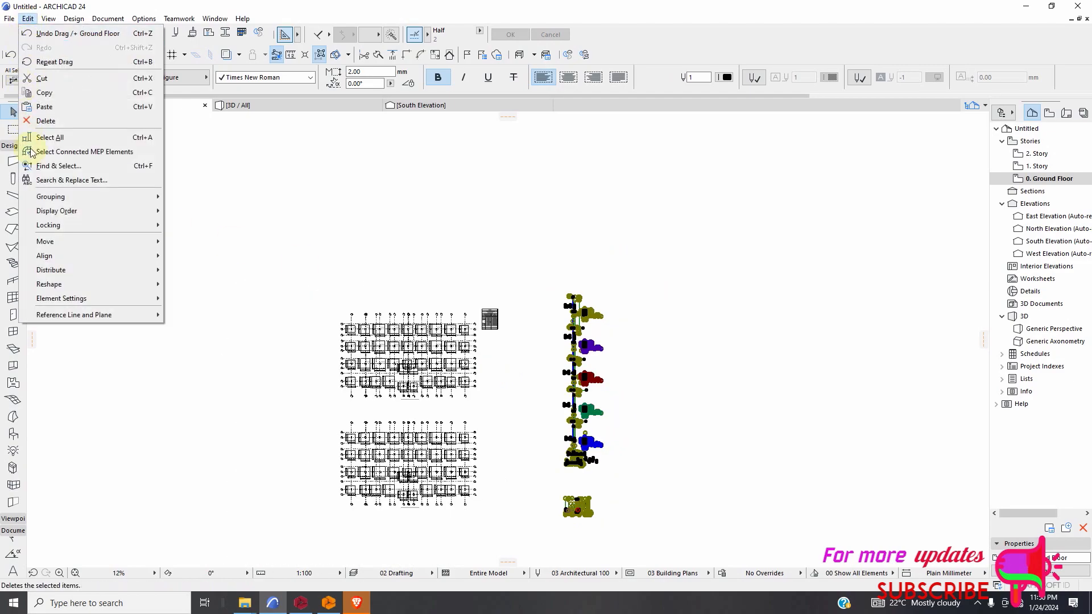
mouse_move(64, 286)
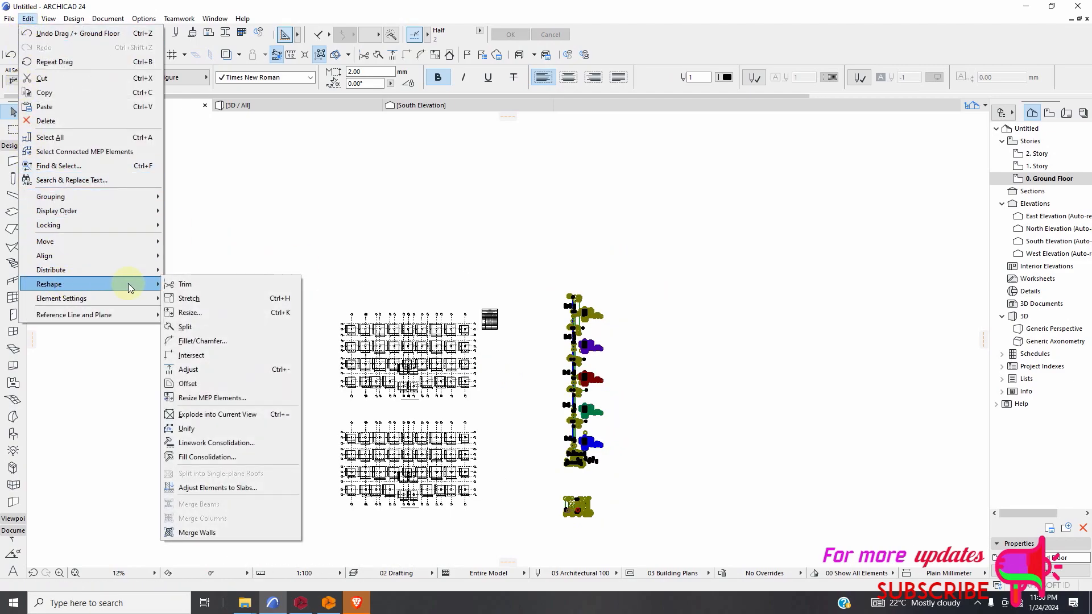
left_click(205, 313)
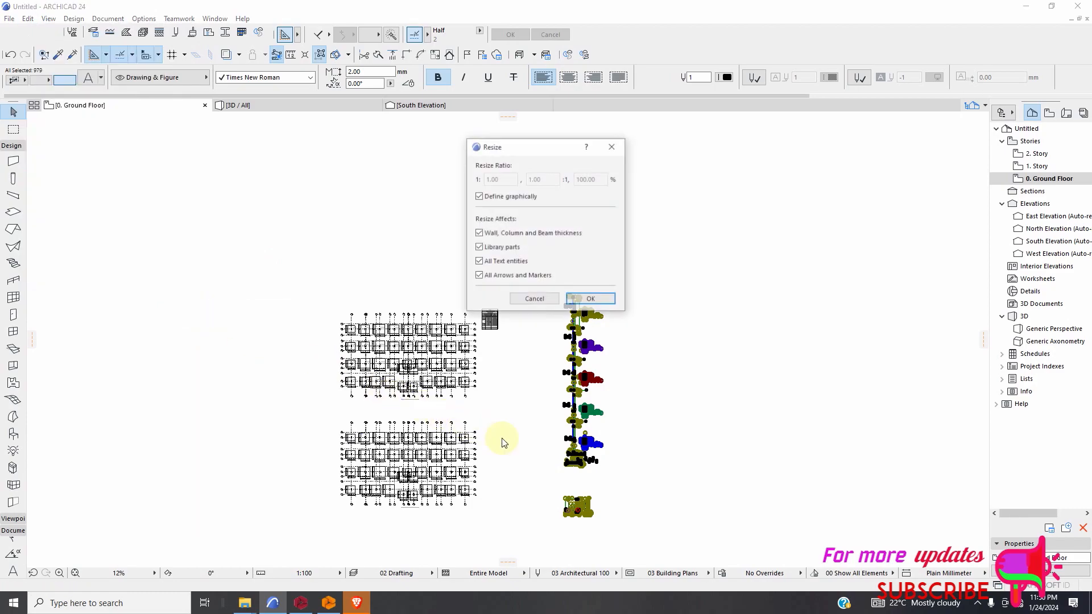
left_click(591, 300)
scroll(603, 489, "up", 5)
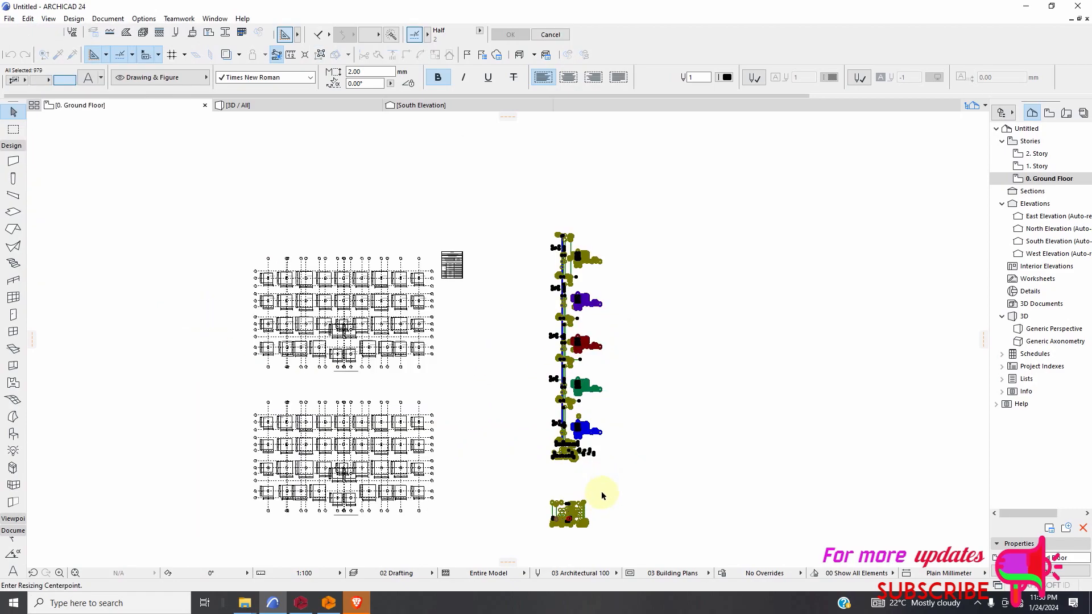
scroll(549, 429, "up", 6)
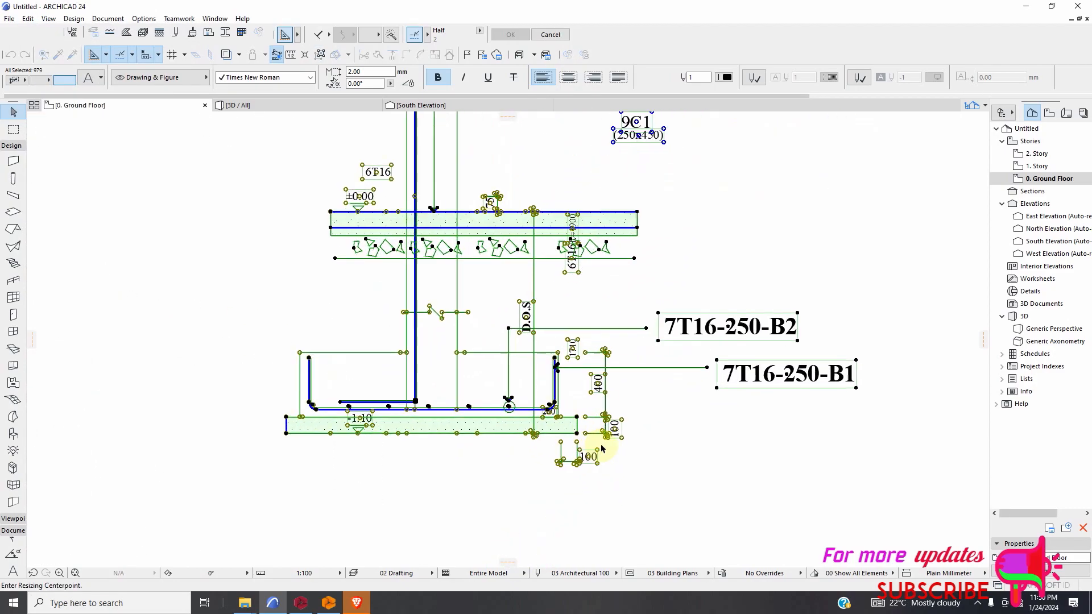
scroll(595, 446, "up", 2)
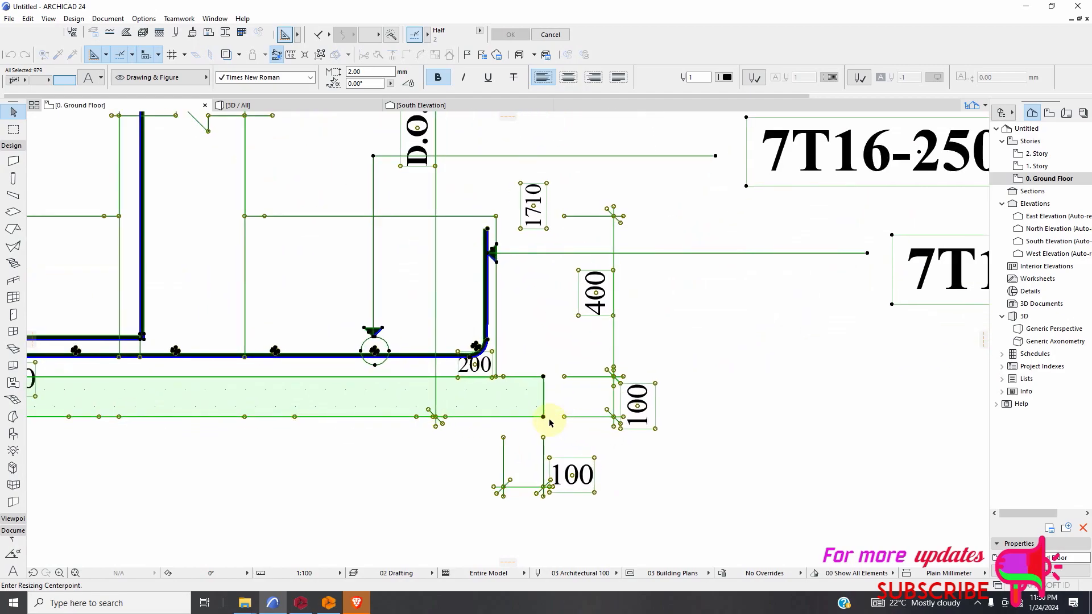
left_click(543, 417)
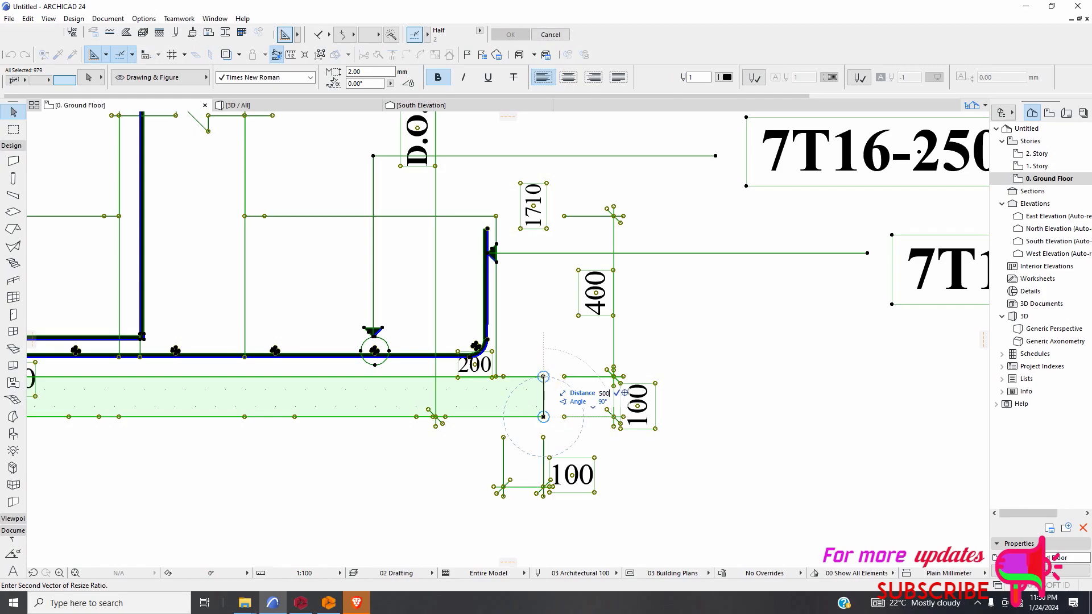
left_click(543, 318)
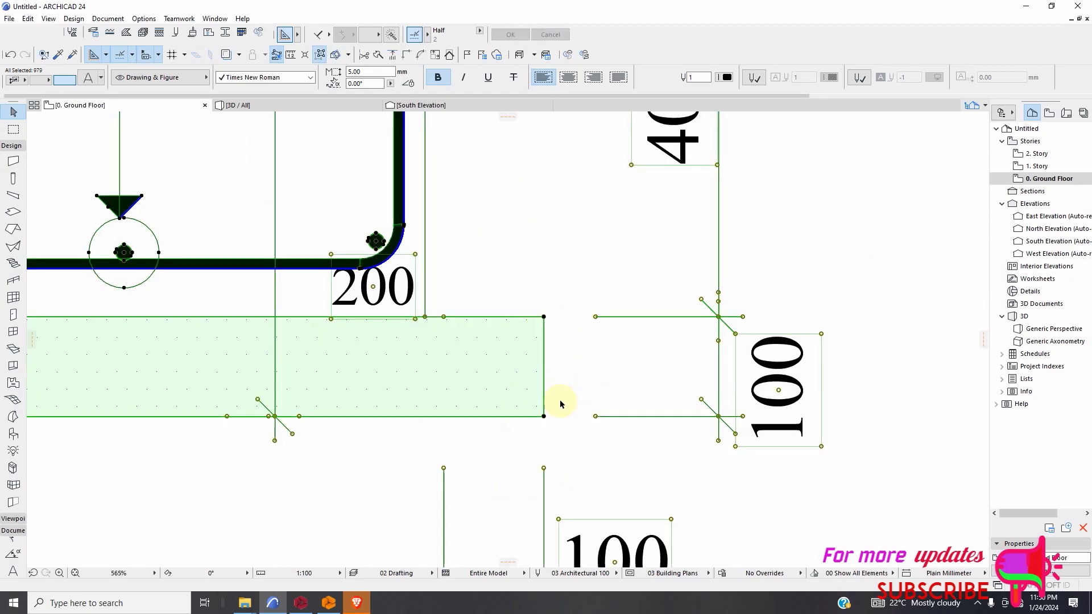
scroll(561, 397, "down", 10)
scroll(518, 455, "down", 2)
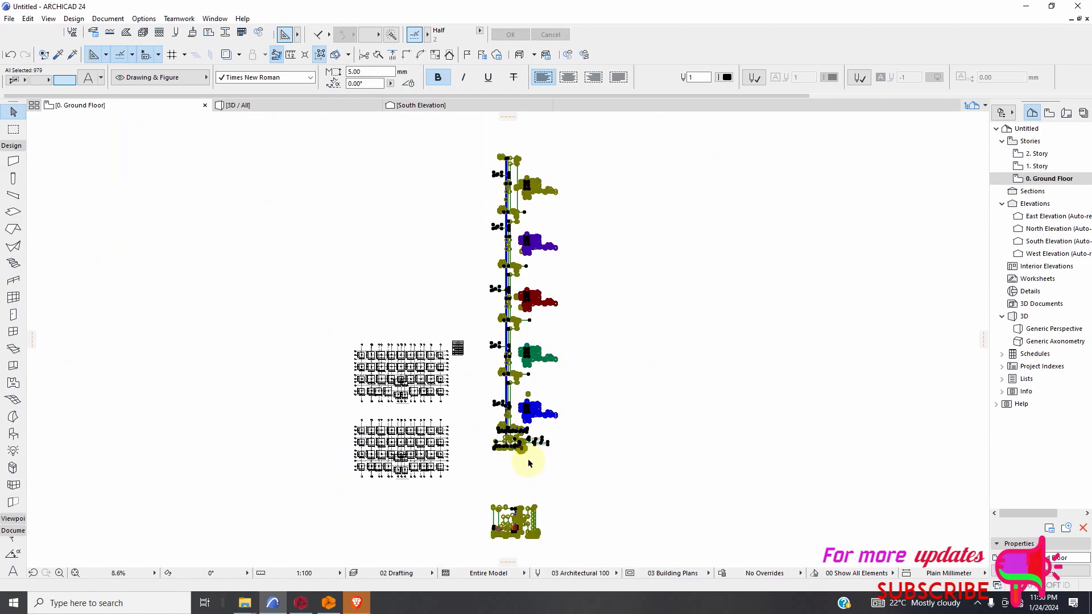
left_click(573, 432)
Inspect the enlarged footing section, ground slab and lowest column storey with their bar labels.
scroll(490, 438, "up", 15)
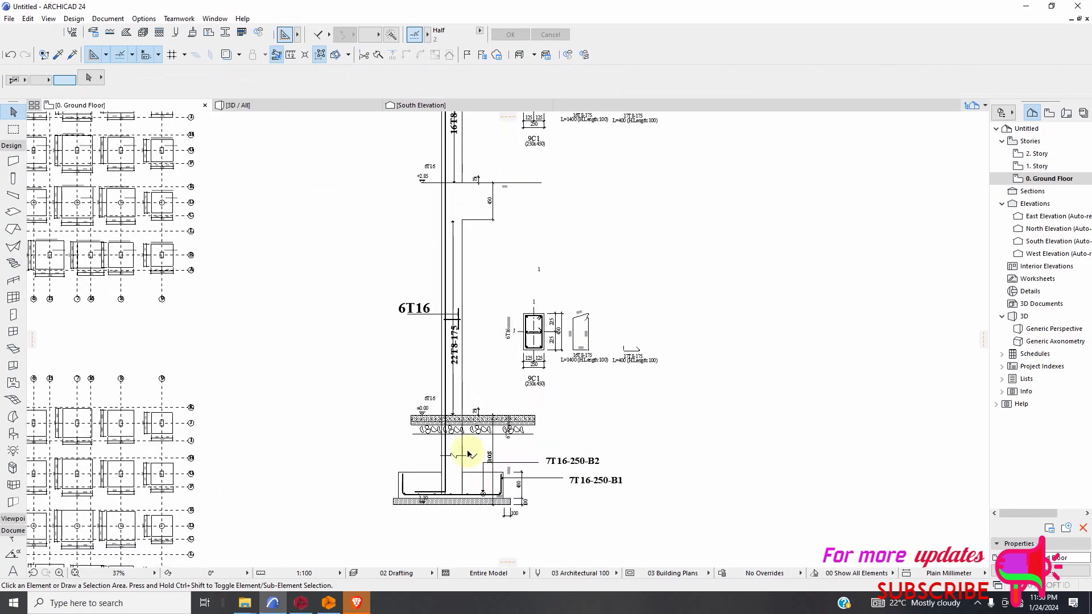
scroll(393, 386, "up", 5)
scroll(520, 383, "down", 10)
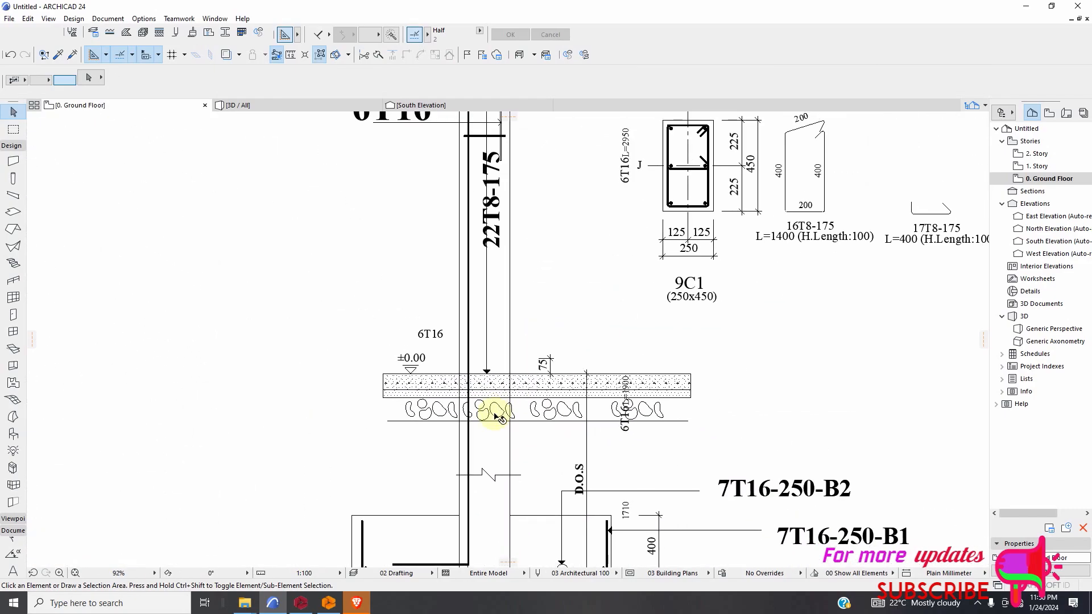
scroll(488, 407, "up", 7)
scroll(493, 409, "down", 6)
scroll(473, 347, "up", 3)
scroll(493, 381, "down", 5)
scroll(493, 392, "down", 2)
scroll(449, 172, "up", 7)
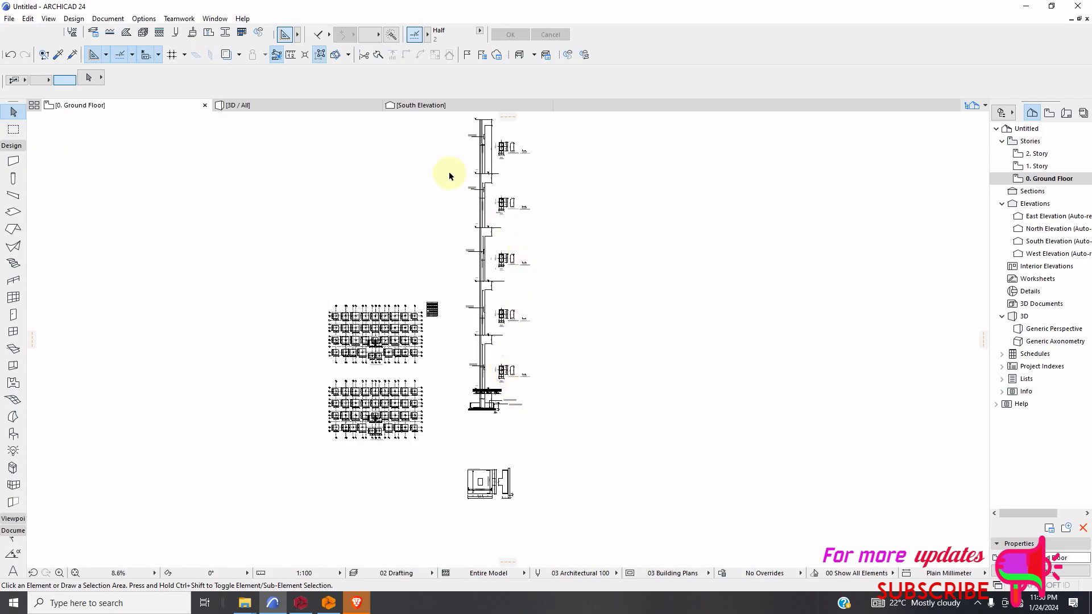
Inspect the labels and 9C1 cross-sections along the upper storeys of the enlarged column elevation, then its footing.
scroll(549, 291, "up", 2)
scroll(555, 341, "down", 4)
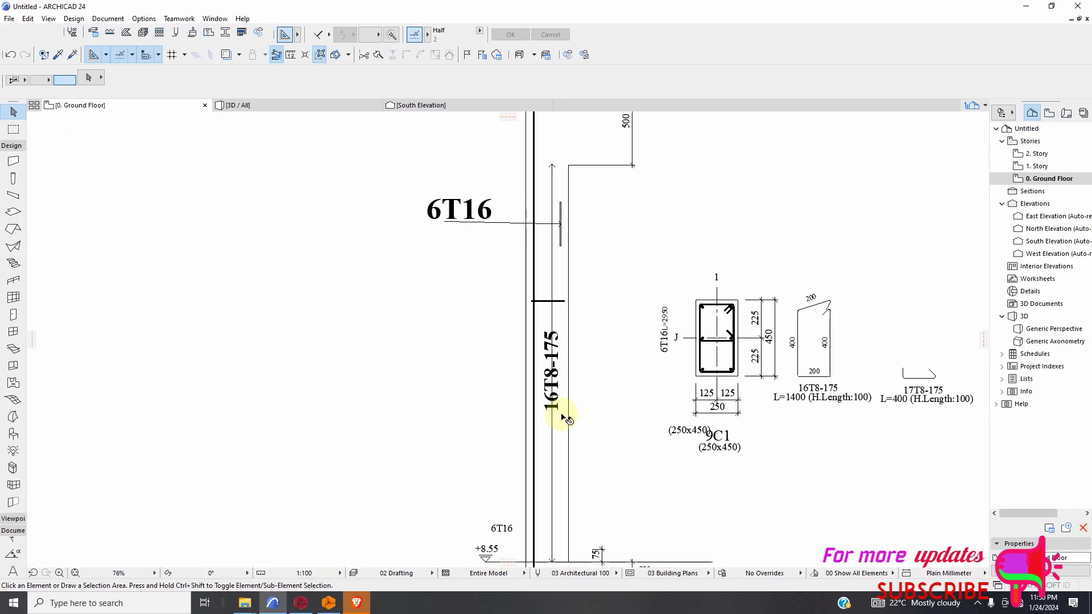
scroll(565, 285, "up", 2)
scroll(552, 255, "down", 3)
scroll(592, 239, "up", 6)
scroll(526, 279, "up", 2)
scroll(588, 283, "down", 11)
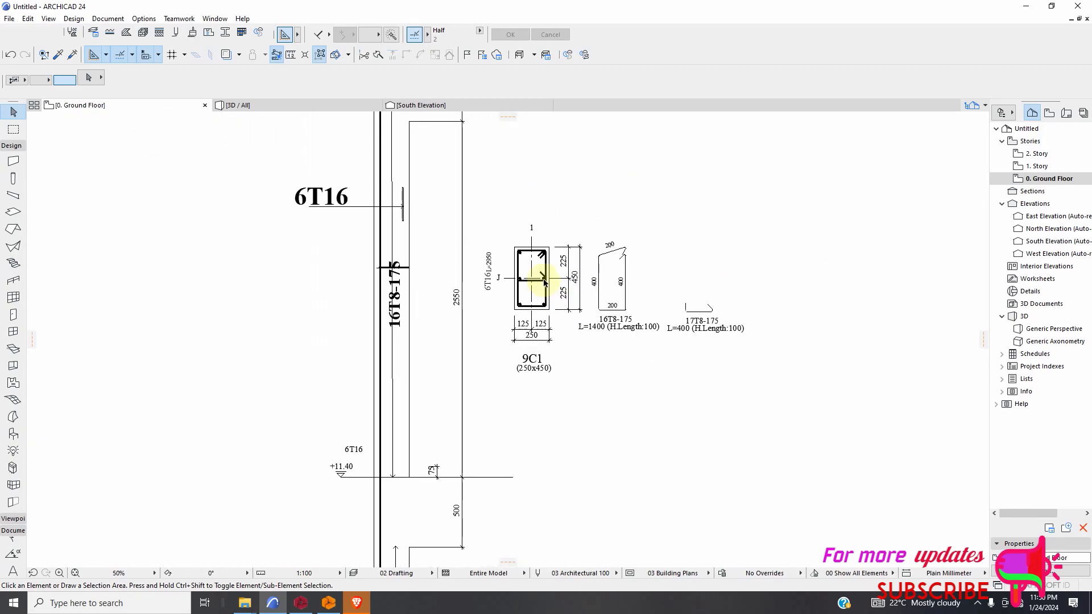
scroll(579, 482, "up", 10)
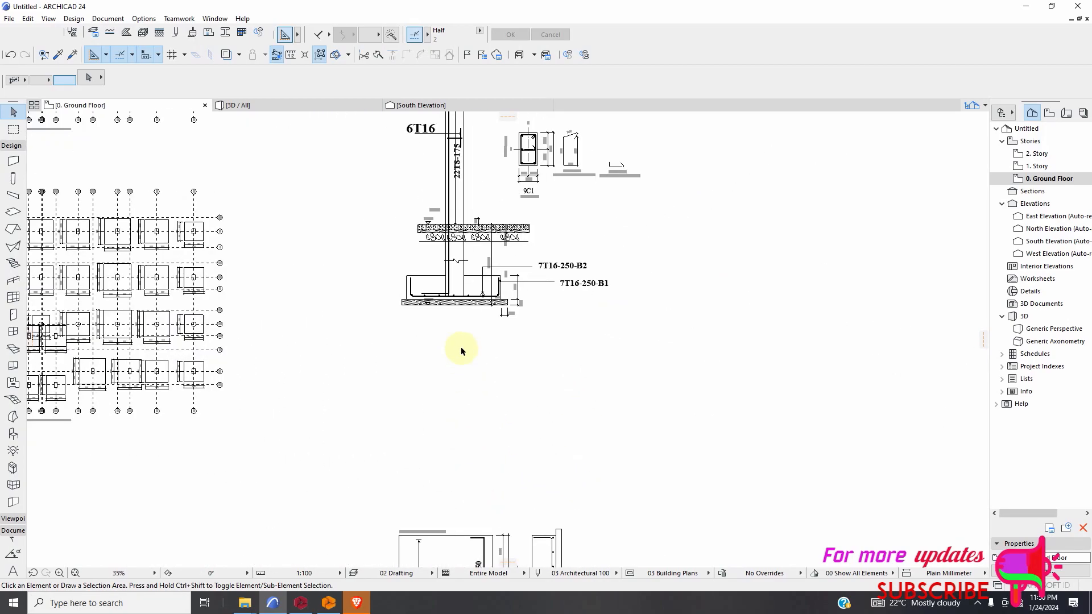
scroll(561, 338, "down", 9)
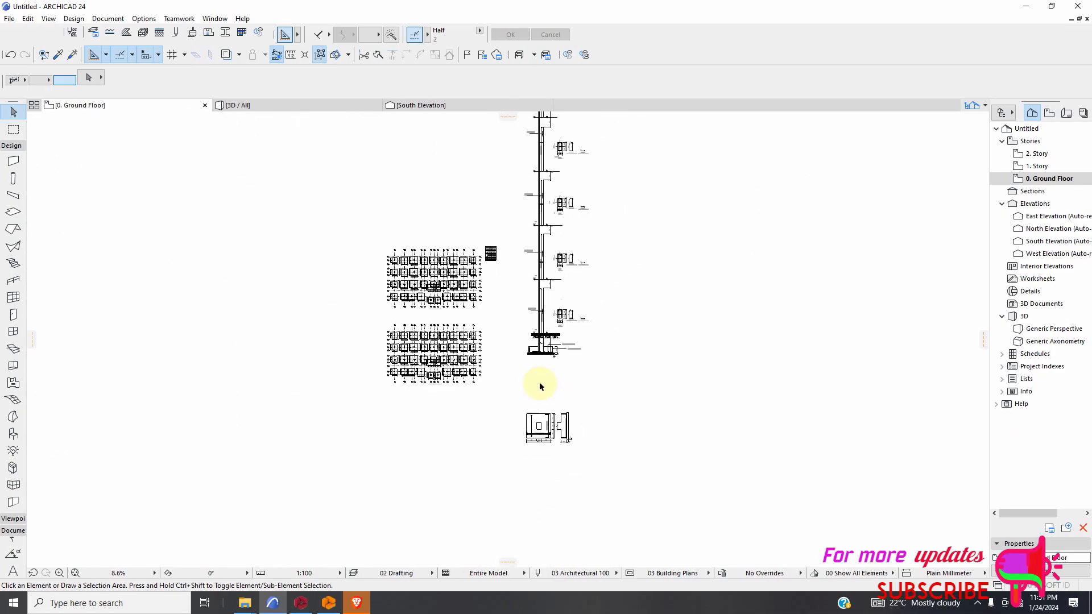
Add a linear dimension above the upper edge of the footing on grid axis 12 in the foundation plan.
scroll(433, 377, "up", 10)
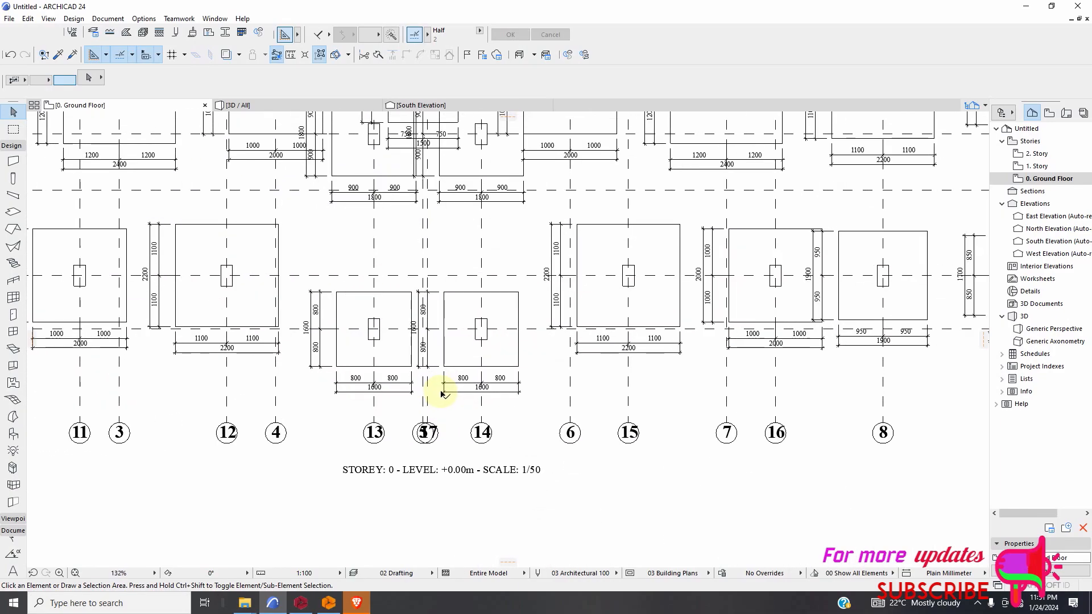
left_click(11, 146)
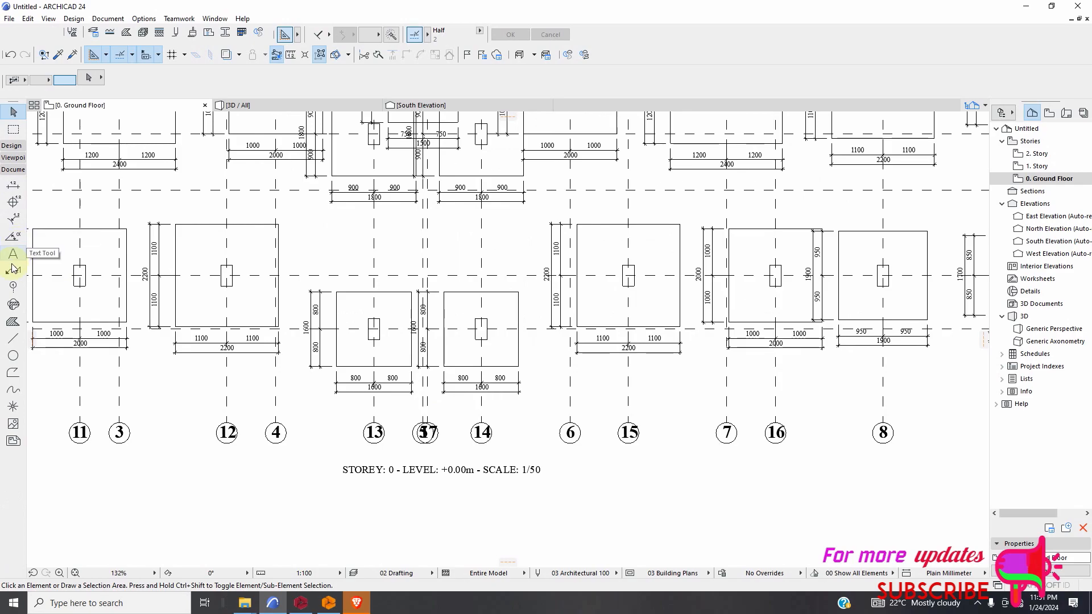
left_click(13, 184)
scroll(192, 234, "up", 2)
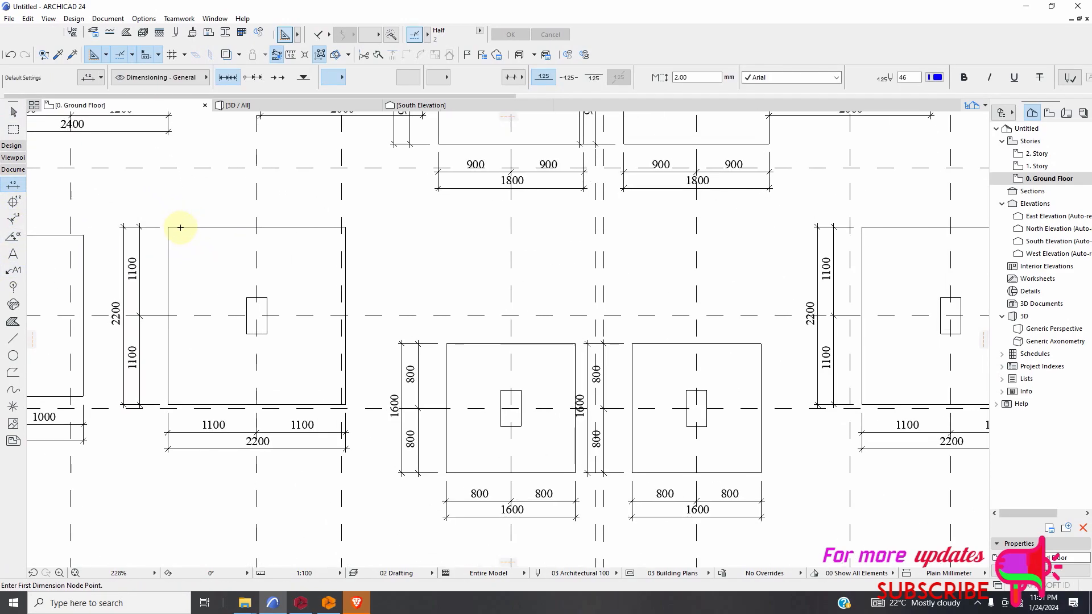
left_click(168, 227)
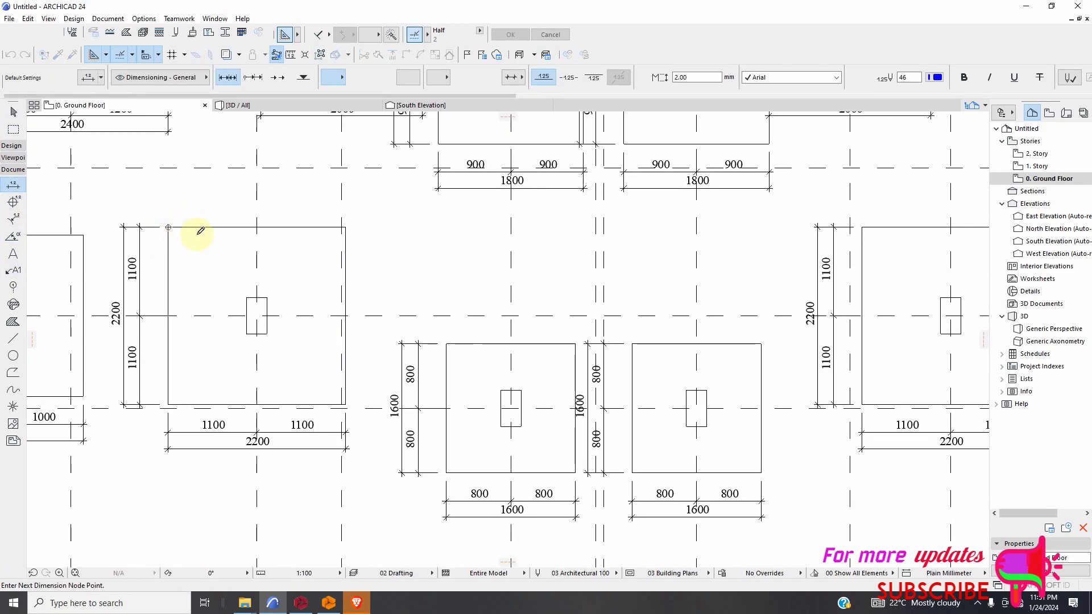
left_click(346, 227)
right_click(361, 233)
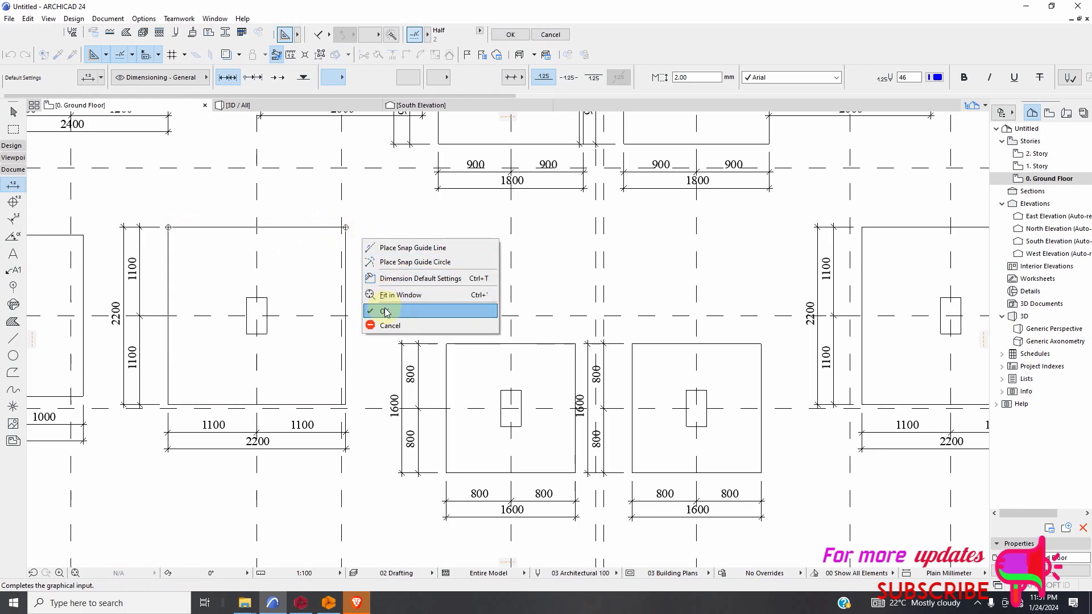
left_click(398, 311)
left_click(311, 220)
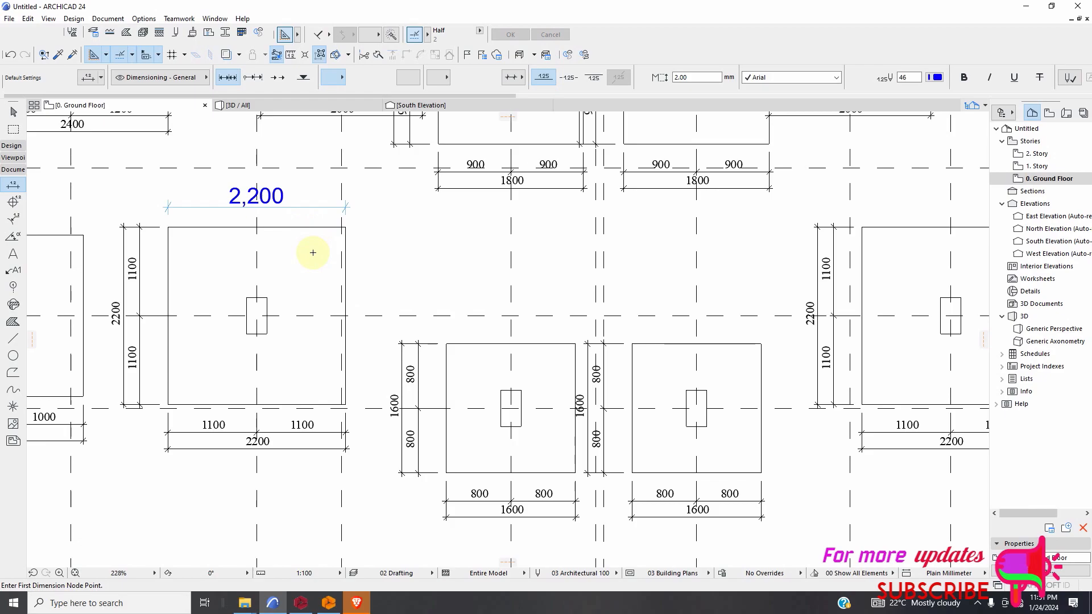
scroll(314, 277, "down", 10)
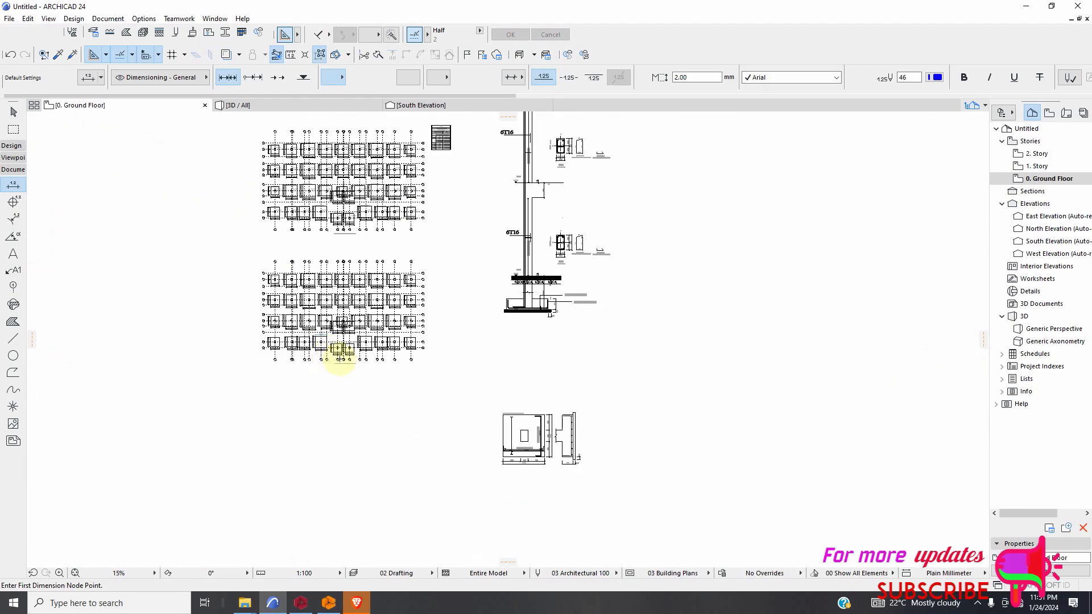
scroll(391, 372, "down", 5)
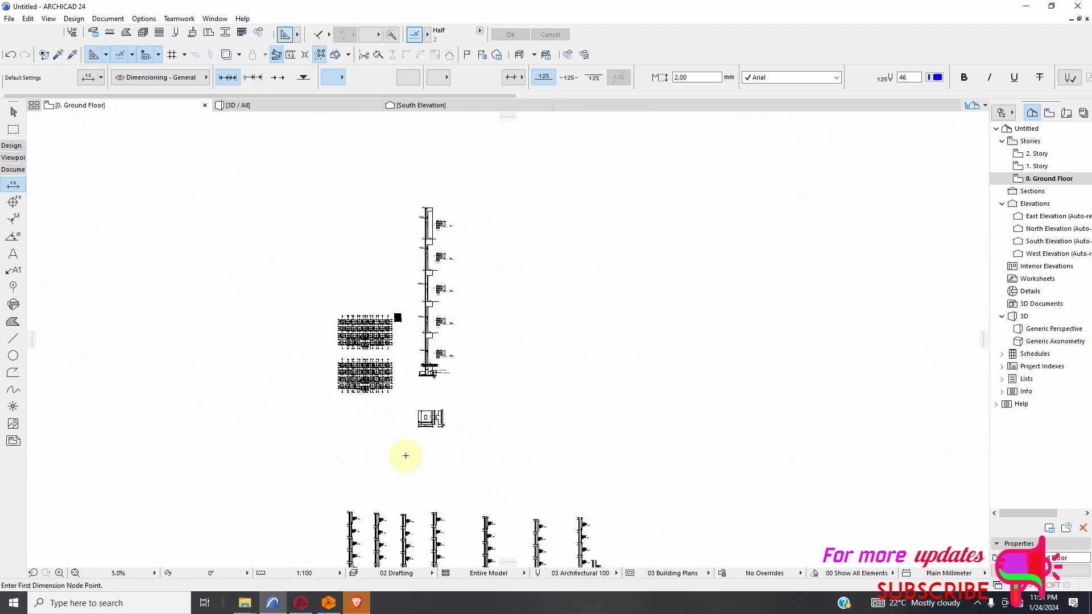
scroll(397, 272, "up", 6)
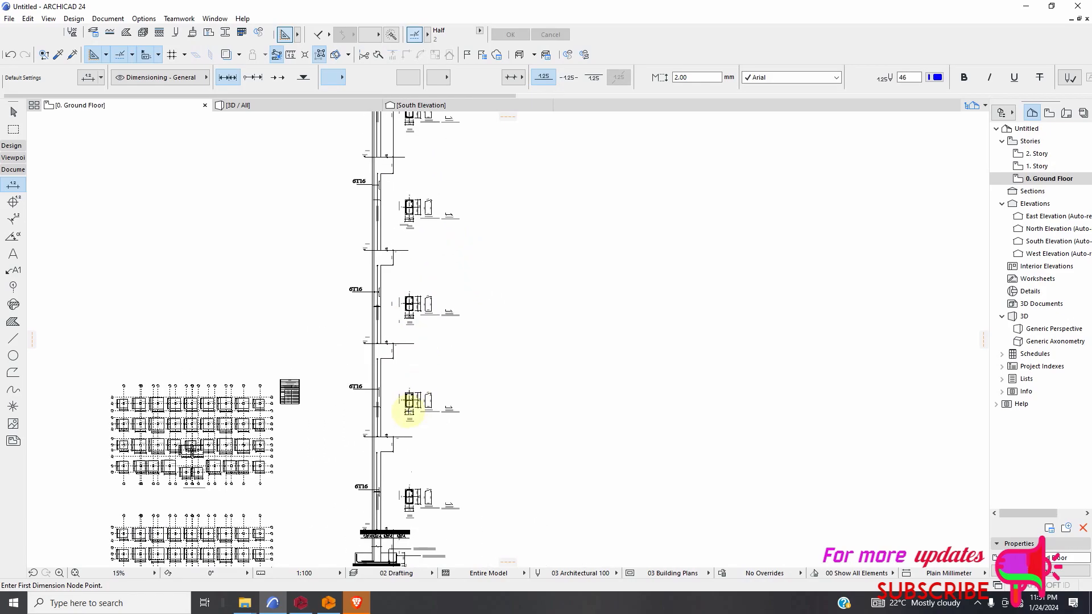
Examine the enlarged column elevation and its footing section beside the two foundation plans.
scroll(424, 382, "down", 5)
scroll(401, 435, "up", 2)
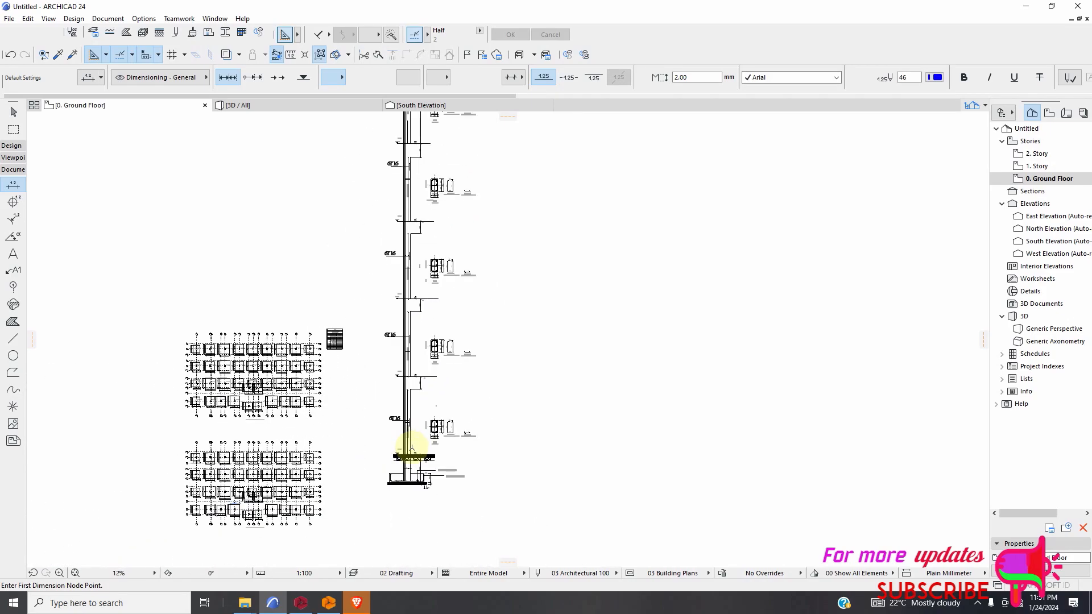
scroll(424, 397, "up", 2)
scroll(404, 409, "down", 1)
scroll(383, 434, "up", 2)
scroll(399, 421, "up", 1)
scroll(419, 421, "down", 6)
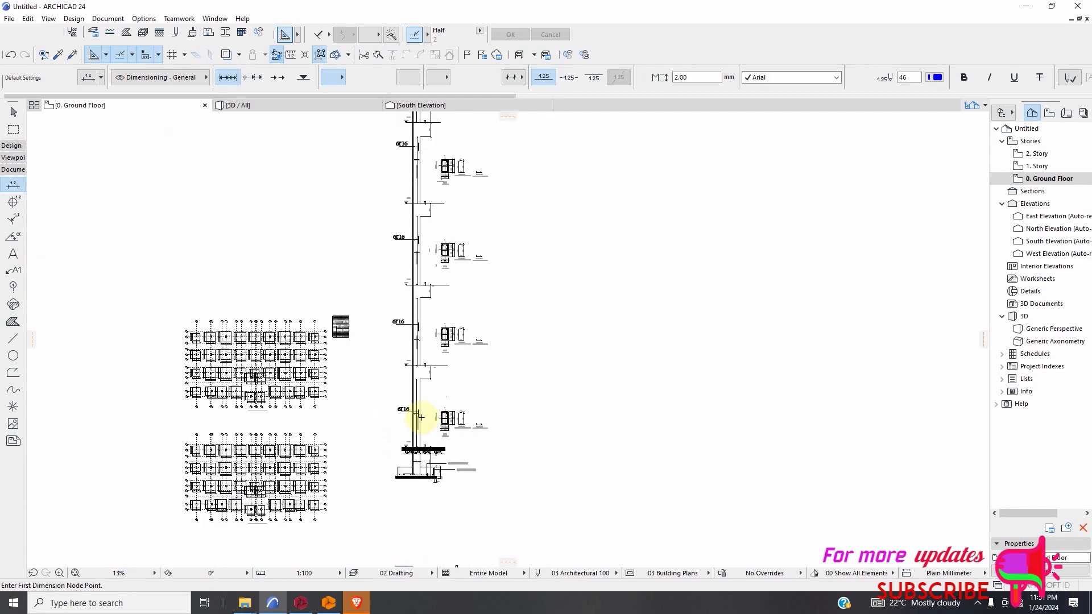
scroll(353, 438, "up", 8)
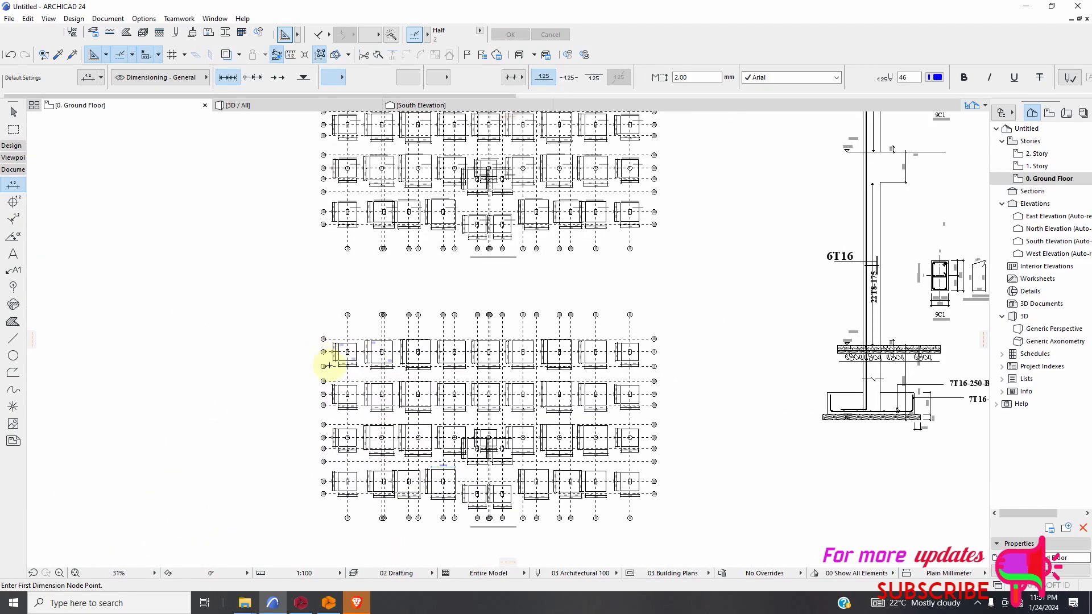
scroll(519, 319, "up", 2)
scroll(585, 415, "down", 6)
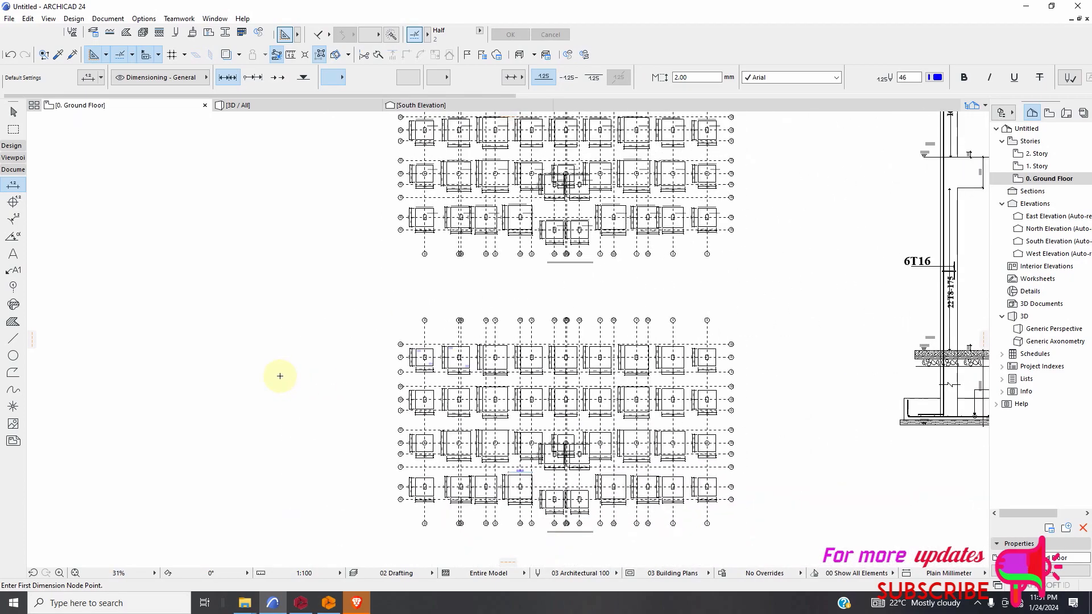
Review the overall arrangement of the foundation plans, column elevation, footing plan detail and the further column drawings below them.
scroll(541, 319, "down", 2)
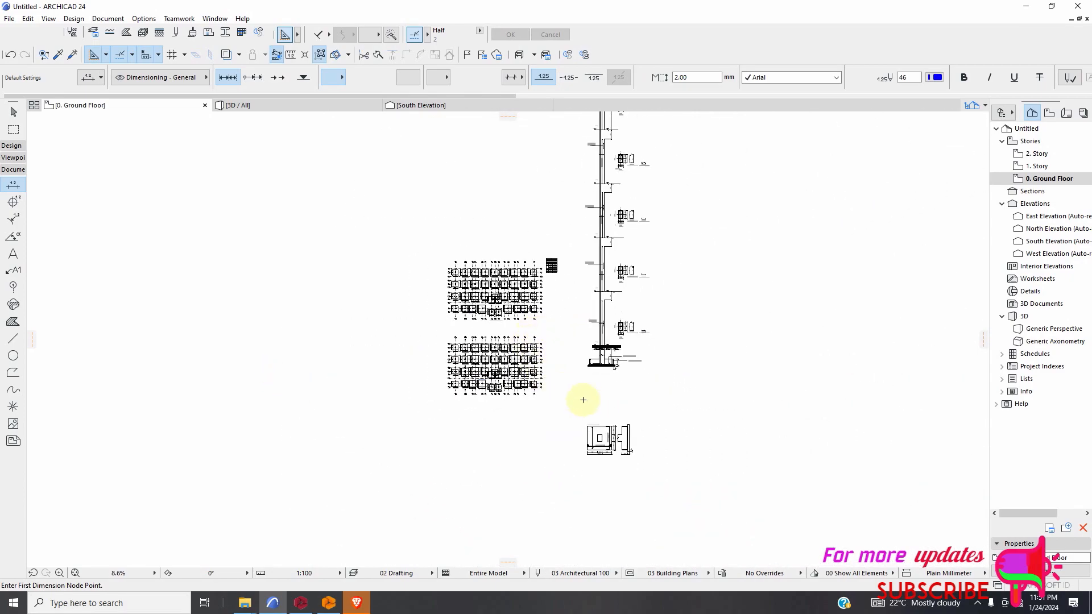
scroll(588, 407, "down", 2)
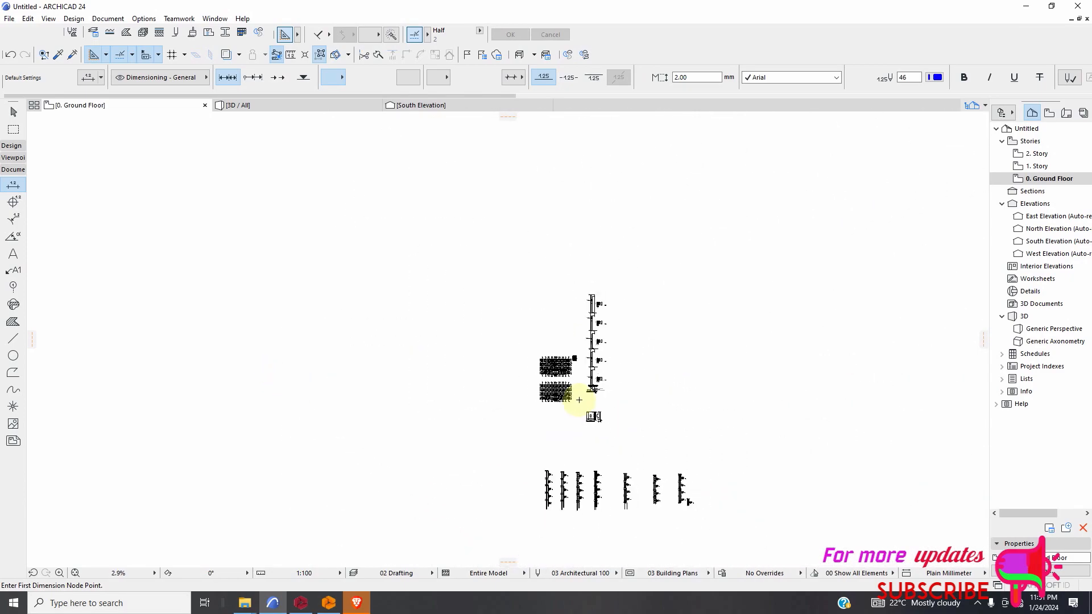
scroll(573, 401, "up", 10)
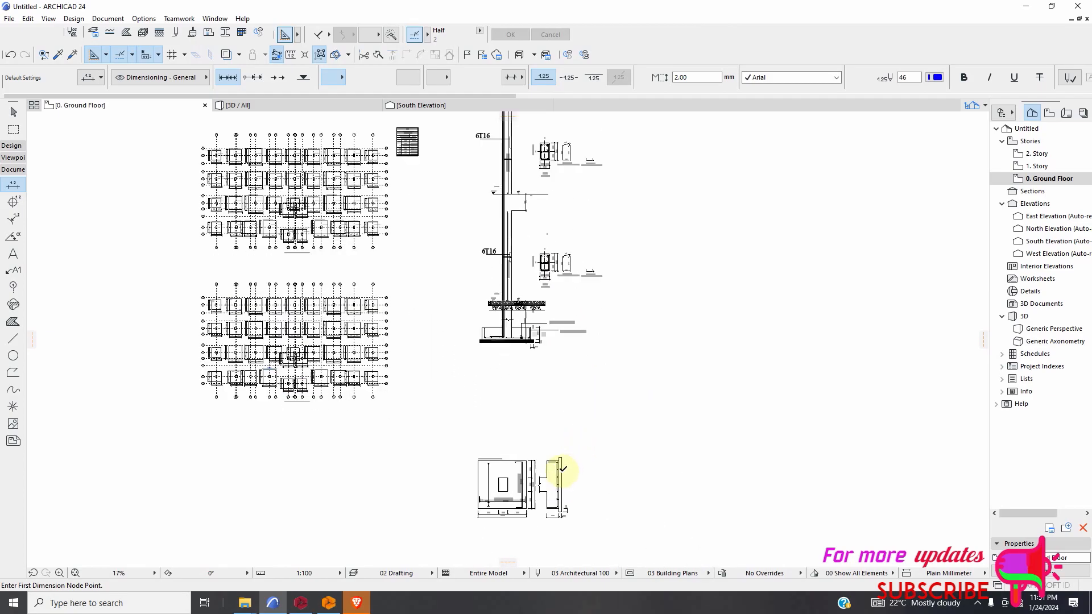
scroll(424, 434, "down", 7)
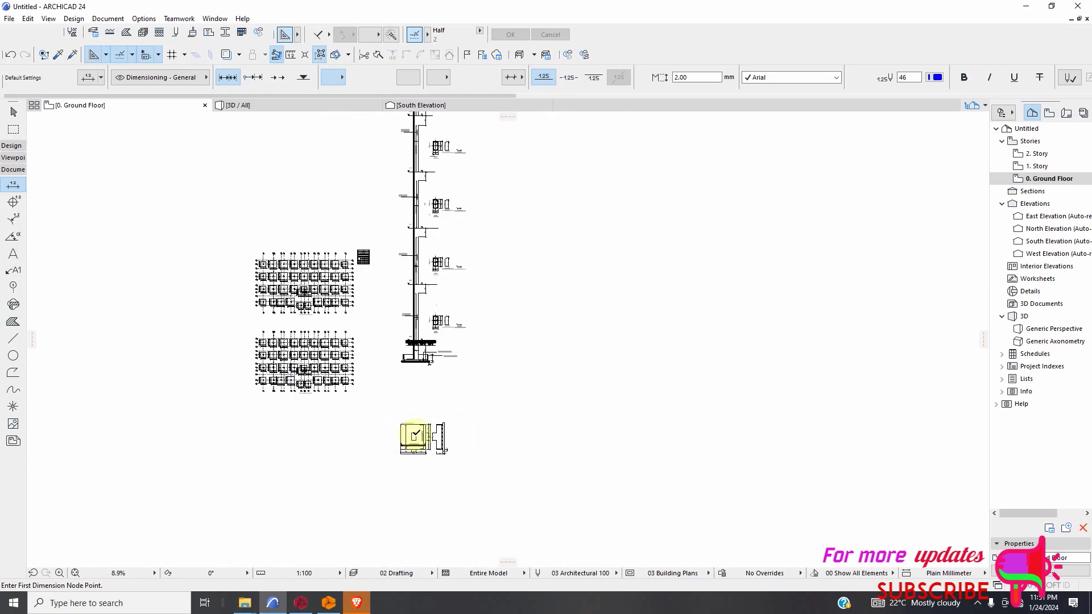
scroll(430, 334, "up", 2)
scroll(404, 375, "down", 2)
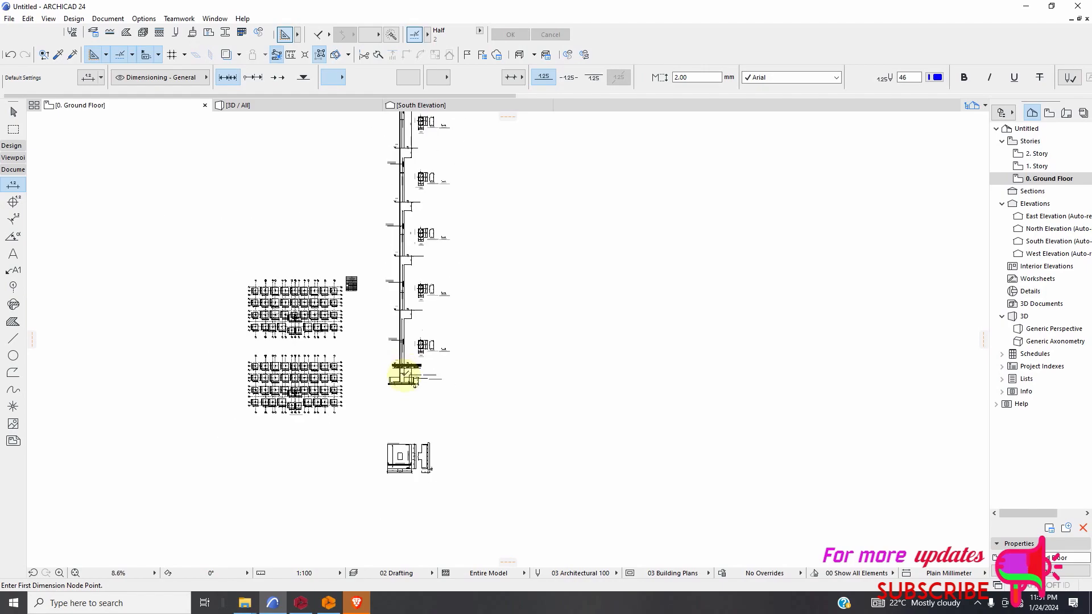
scroll(407, 382, "down", 1)
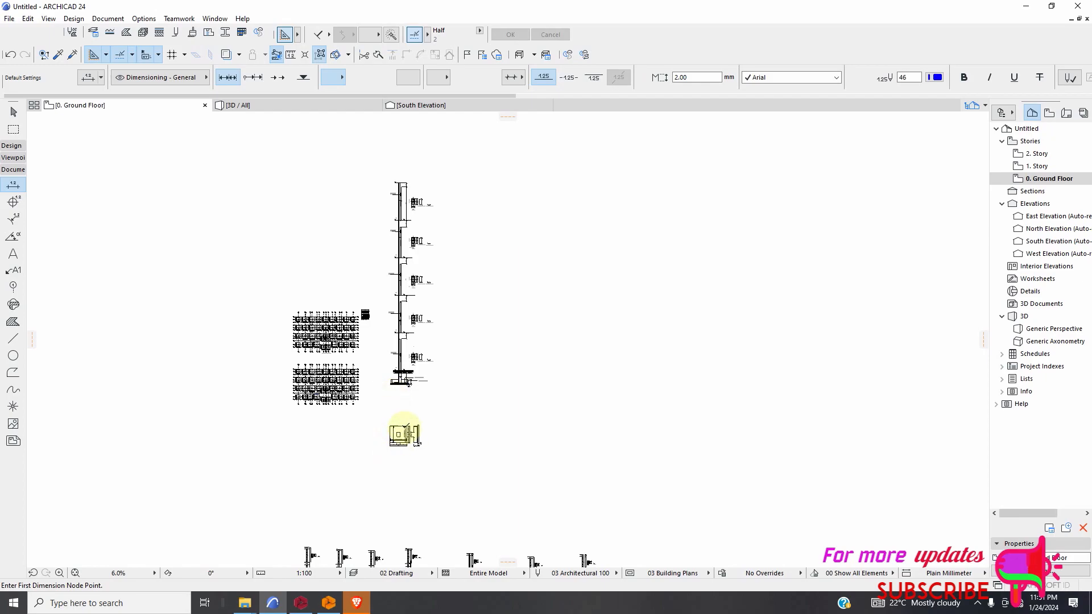
scroll(400, 389, "down", 2)
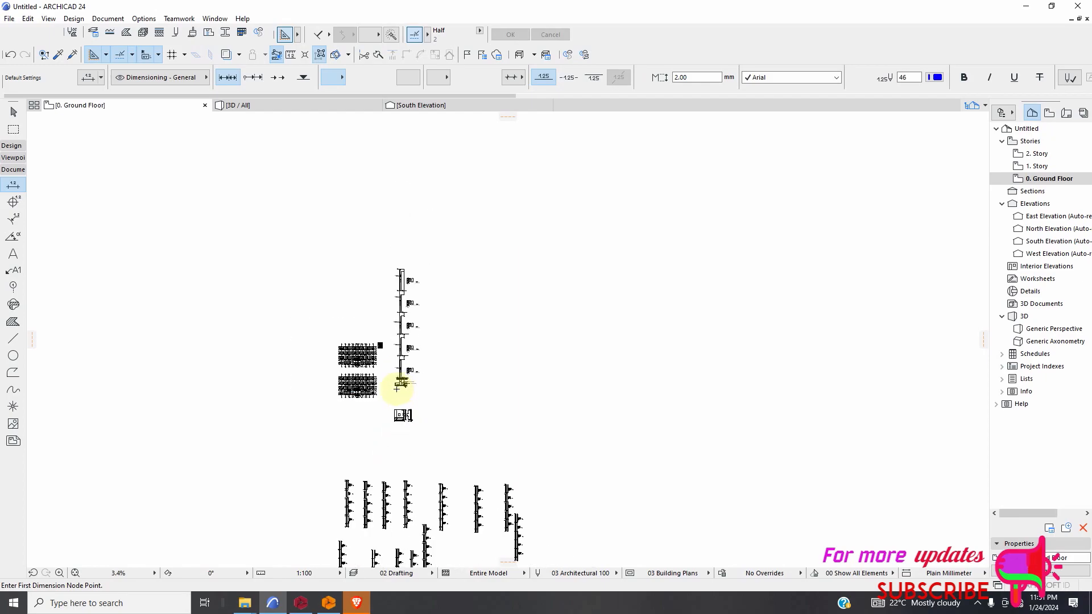
scroll(385, 356, "up", 8)
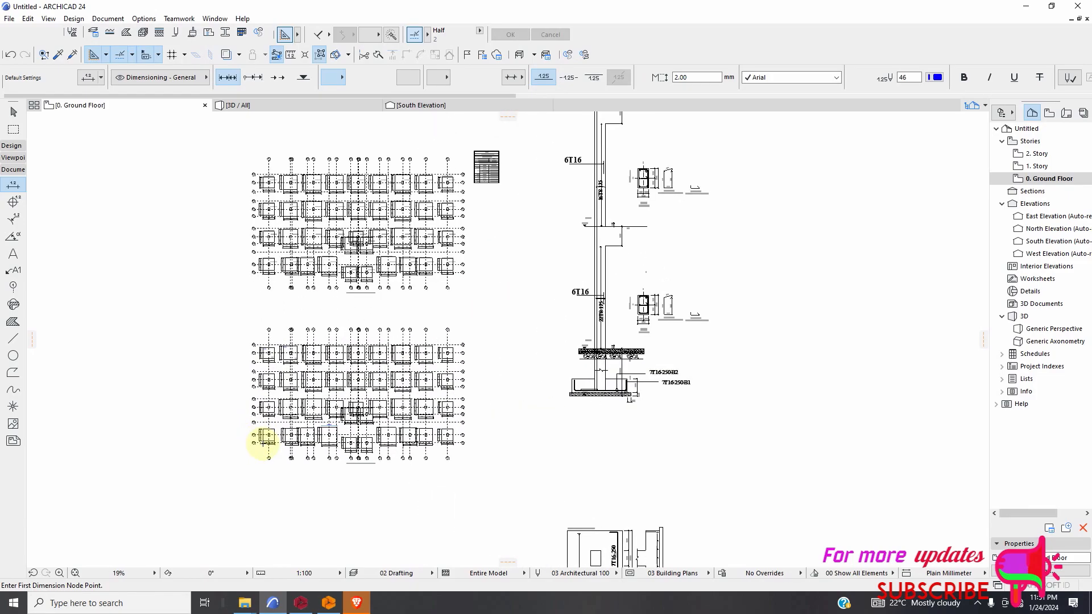
Inspect the footings, grid axes and added dimension in the lower foundation plan, and review the full-height column elevation.
scroll(375, 422, "up", 2)
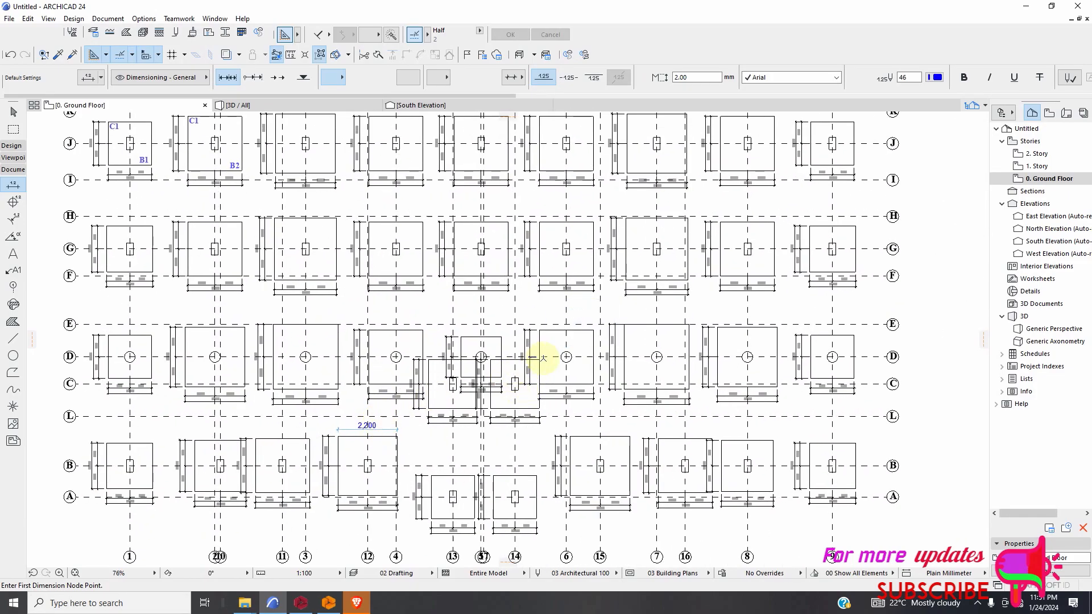
scroll(568, 358, "up", 3)
scroll(458, 238, "down", 4)
scroll(444, 366, "down", 8)
scroll(526, 365, "up", 5)
scroll(549, 329, "up", 2)
scroll(419, 375, "down", 10)
scroll(398, 170, "up", 6)
scroll(470, 171, "up", 4)
scroll(485, 233, "down", 6)
scroll(495, 305, "up", 2)
scroll(506, 322, "down", 4)
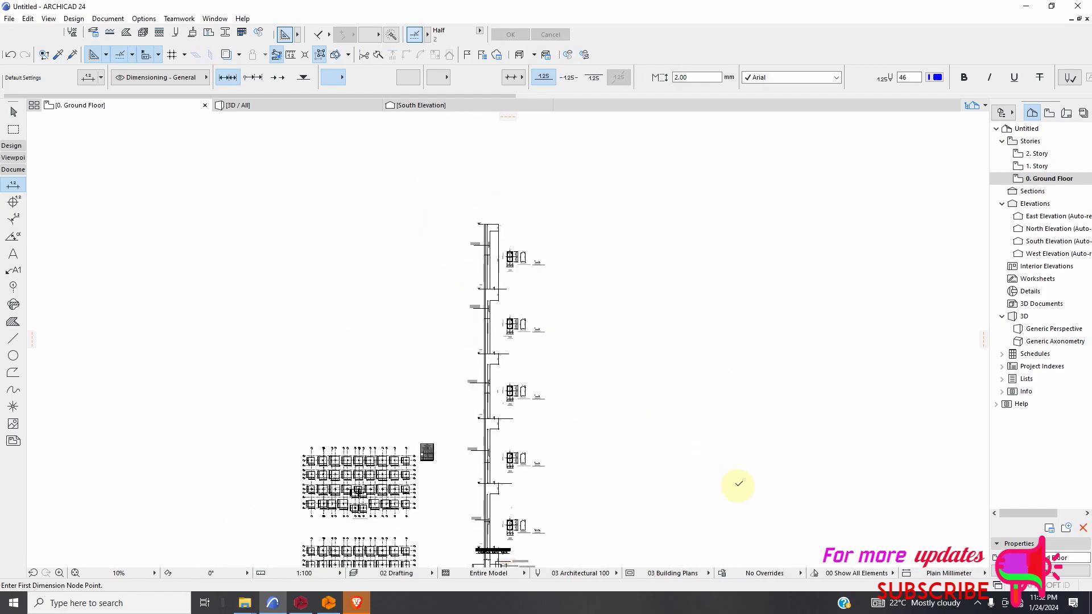
left_click(977, 604)
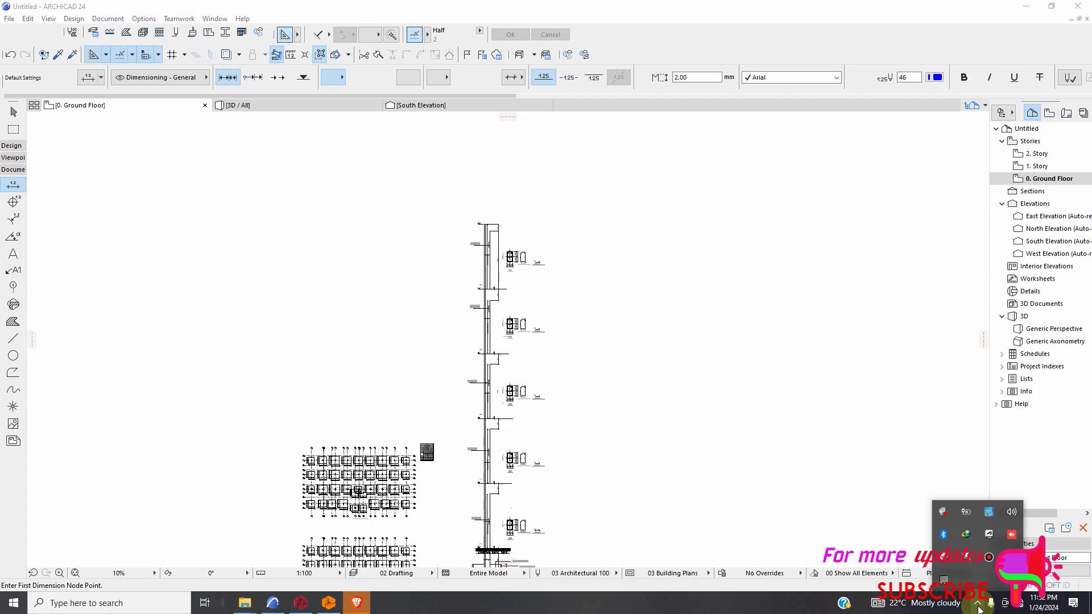
left_click(989, 560)
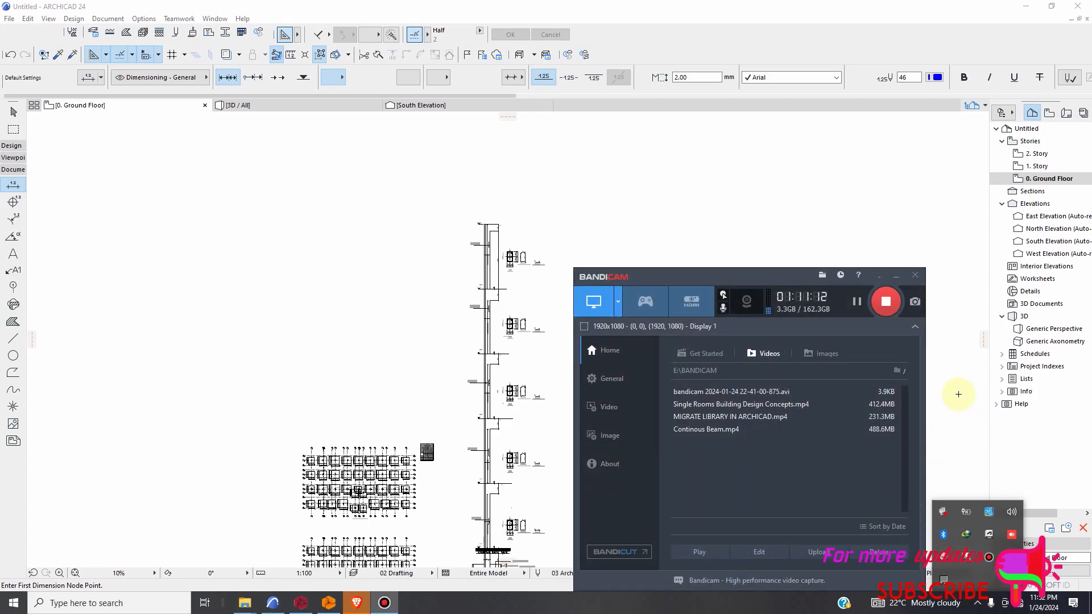